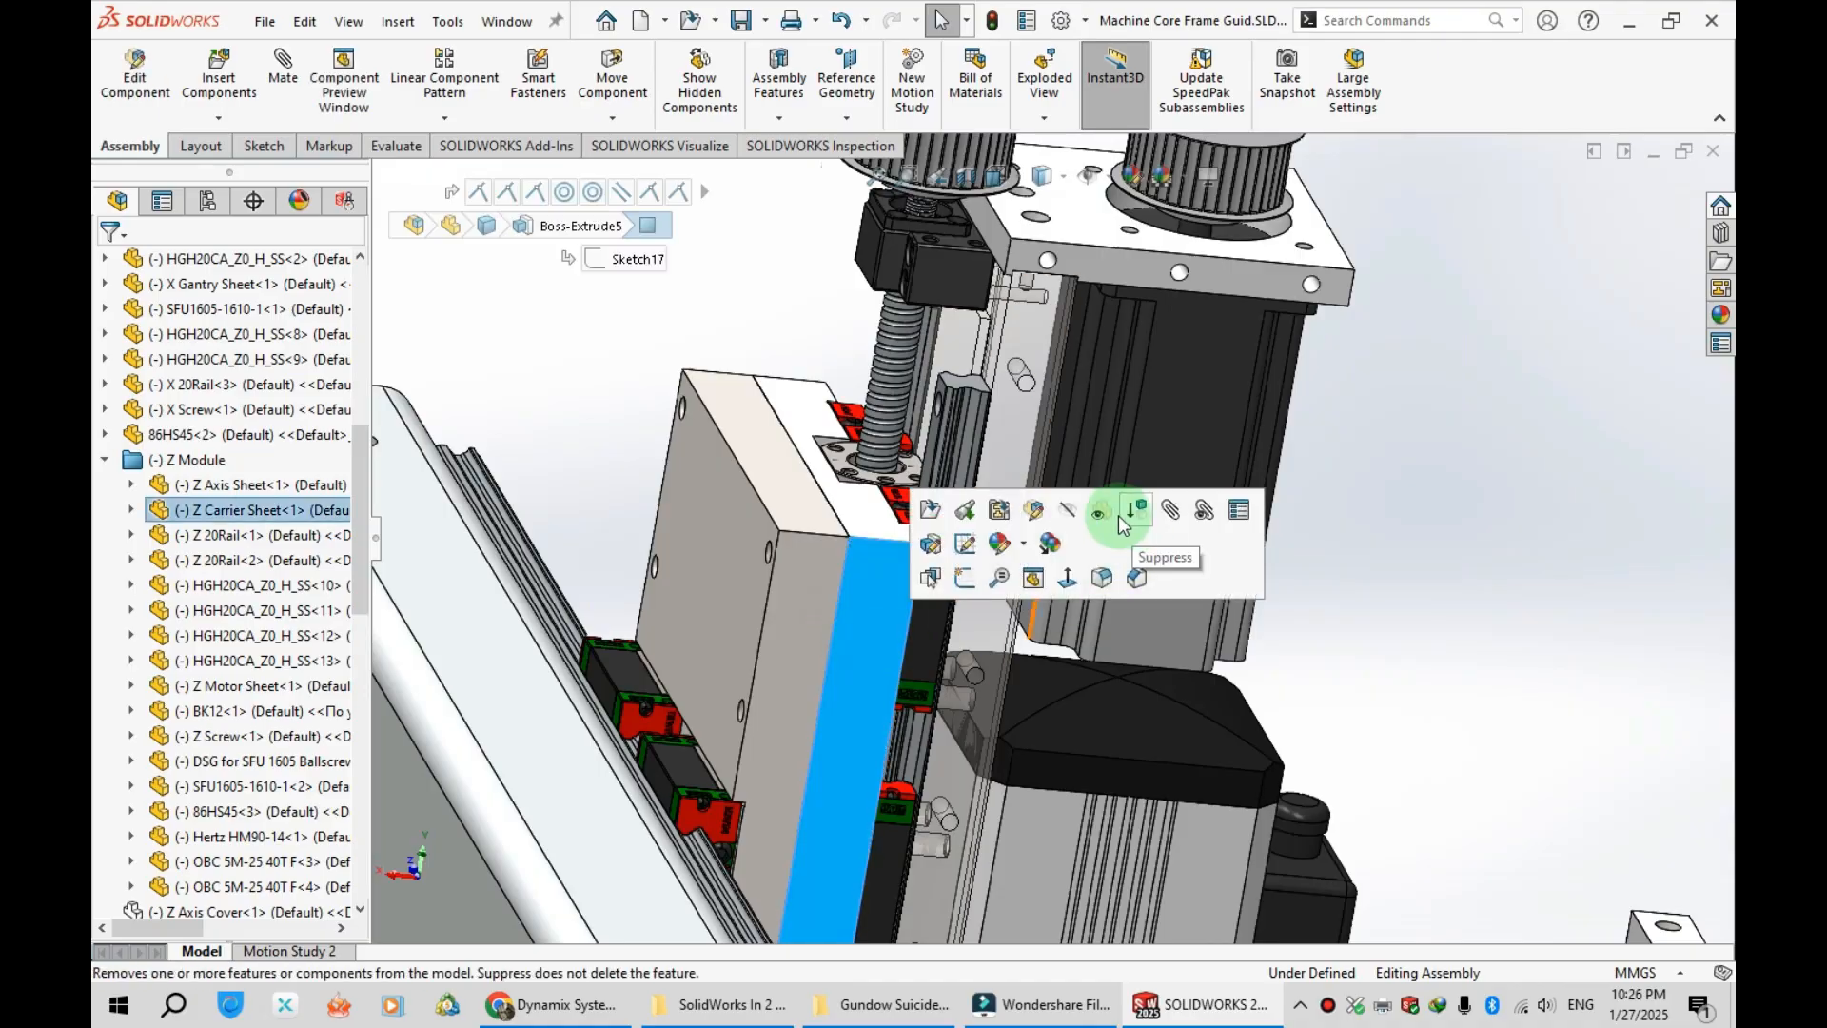
click(620, 284)
scroll(826, 608, down, 3)
middle_drag(826, 608, 726, 452)
scroll(726, 452, up, 5)
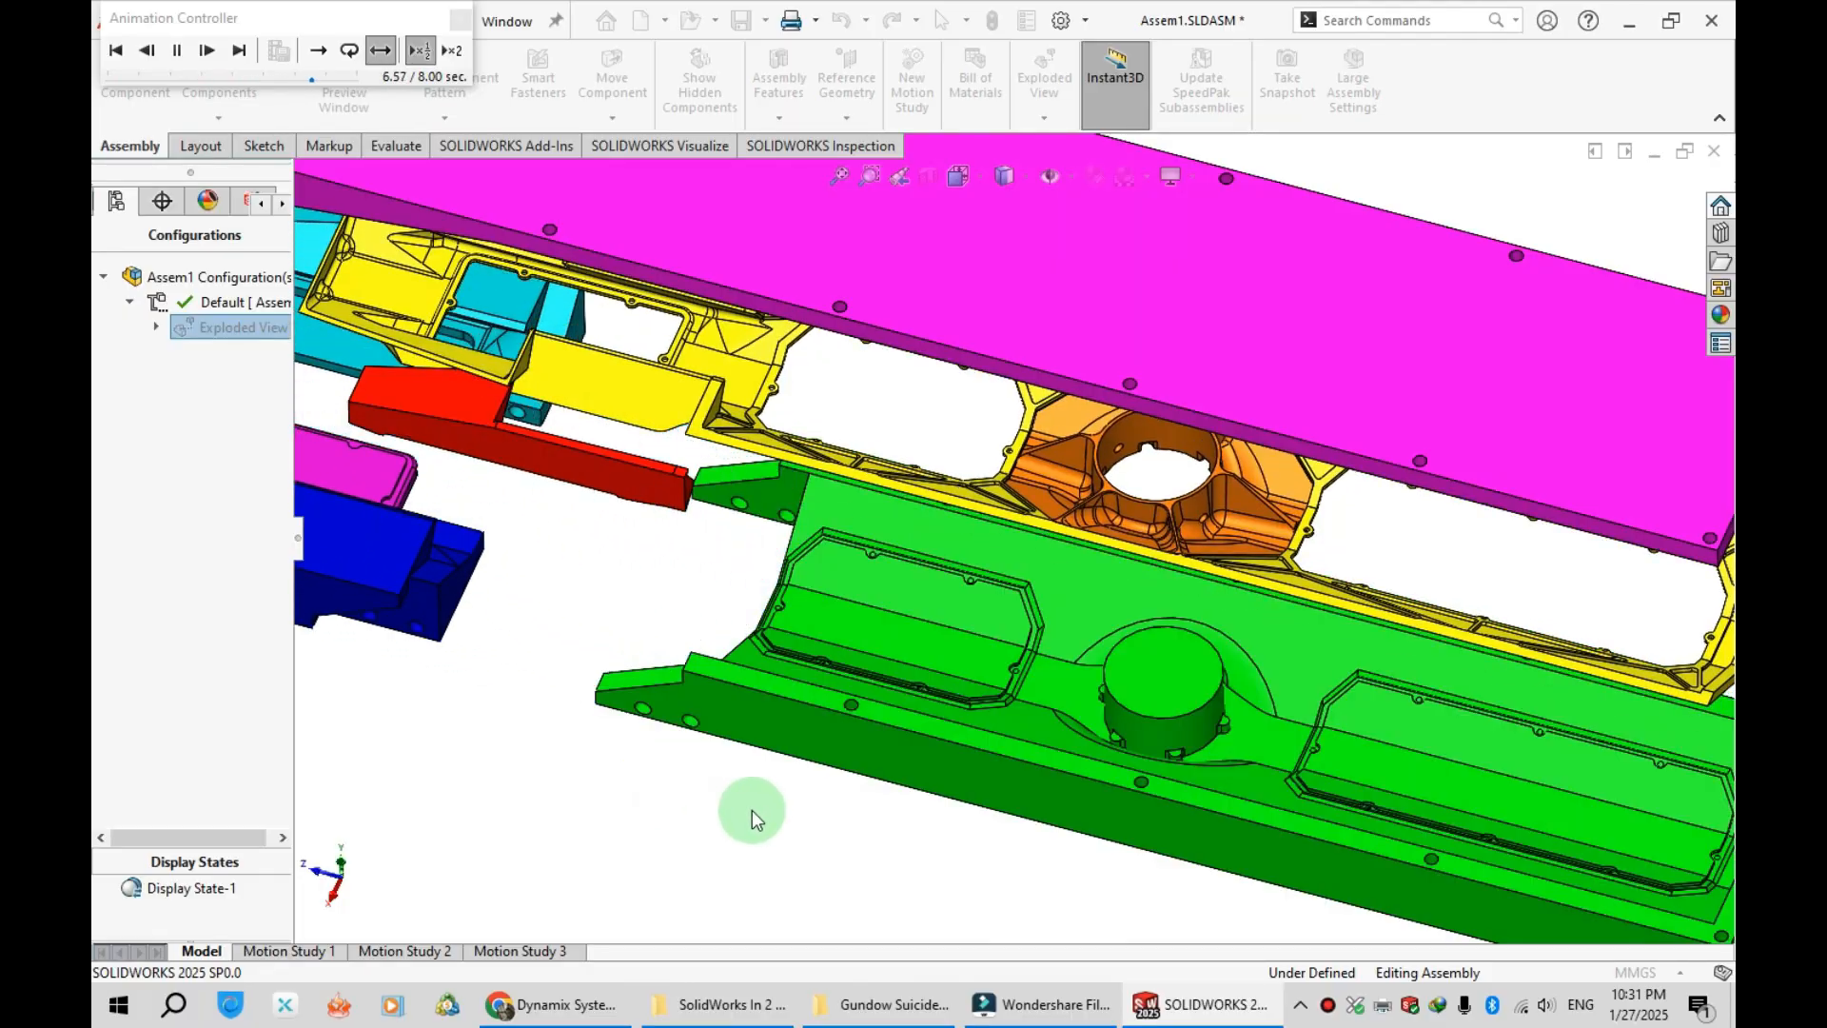
middle_drag(752, 809, 1019, 571)
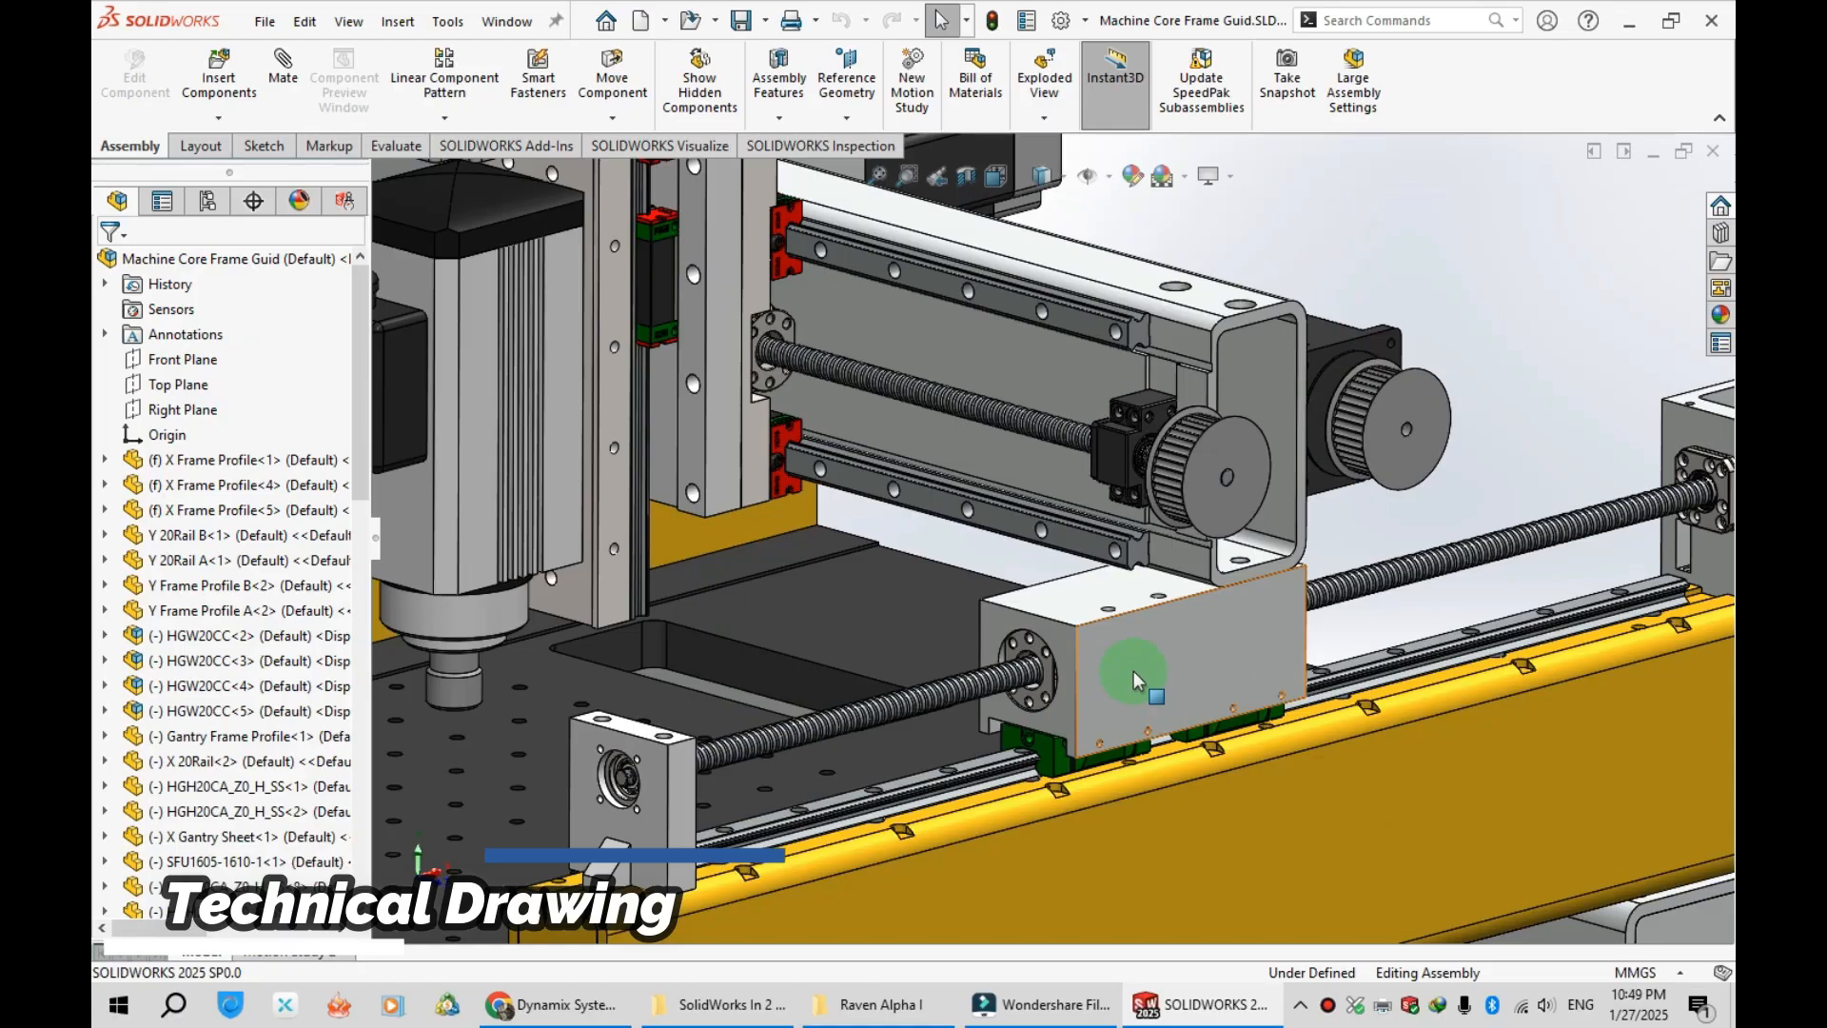
Examine the gantry carrier block in the machine assembly and the views and dimensions of the X Gantry Sheet drawing
click(1156, 667)
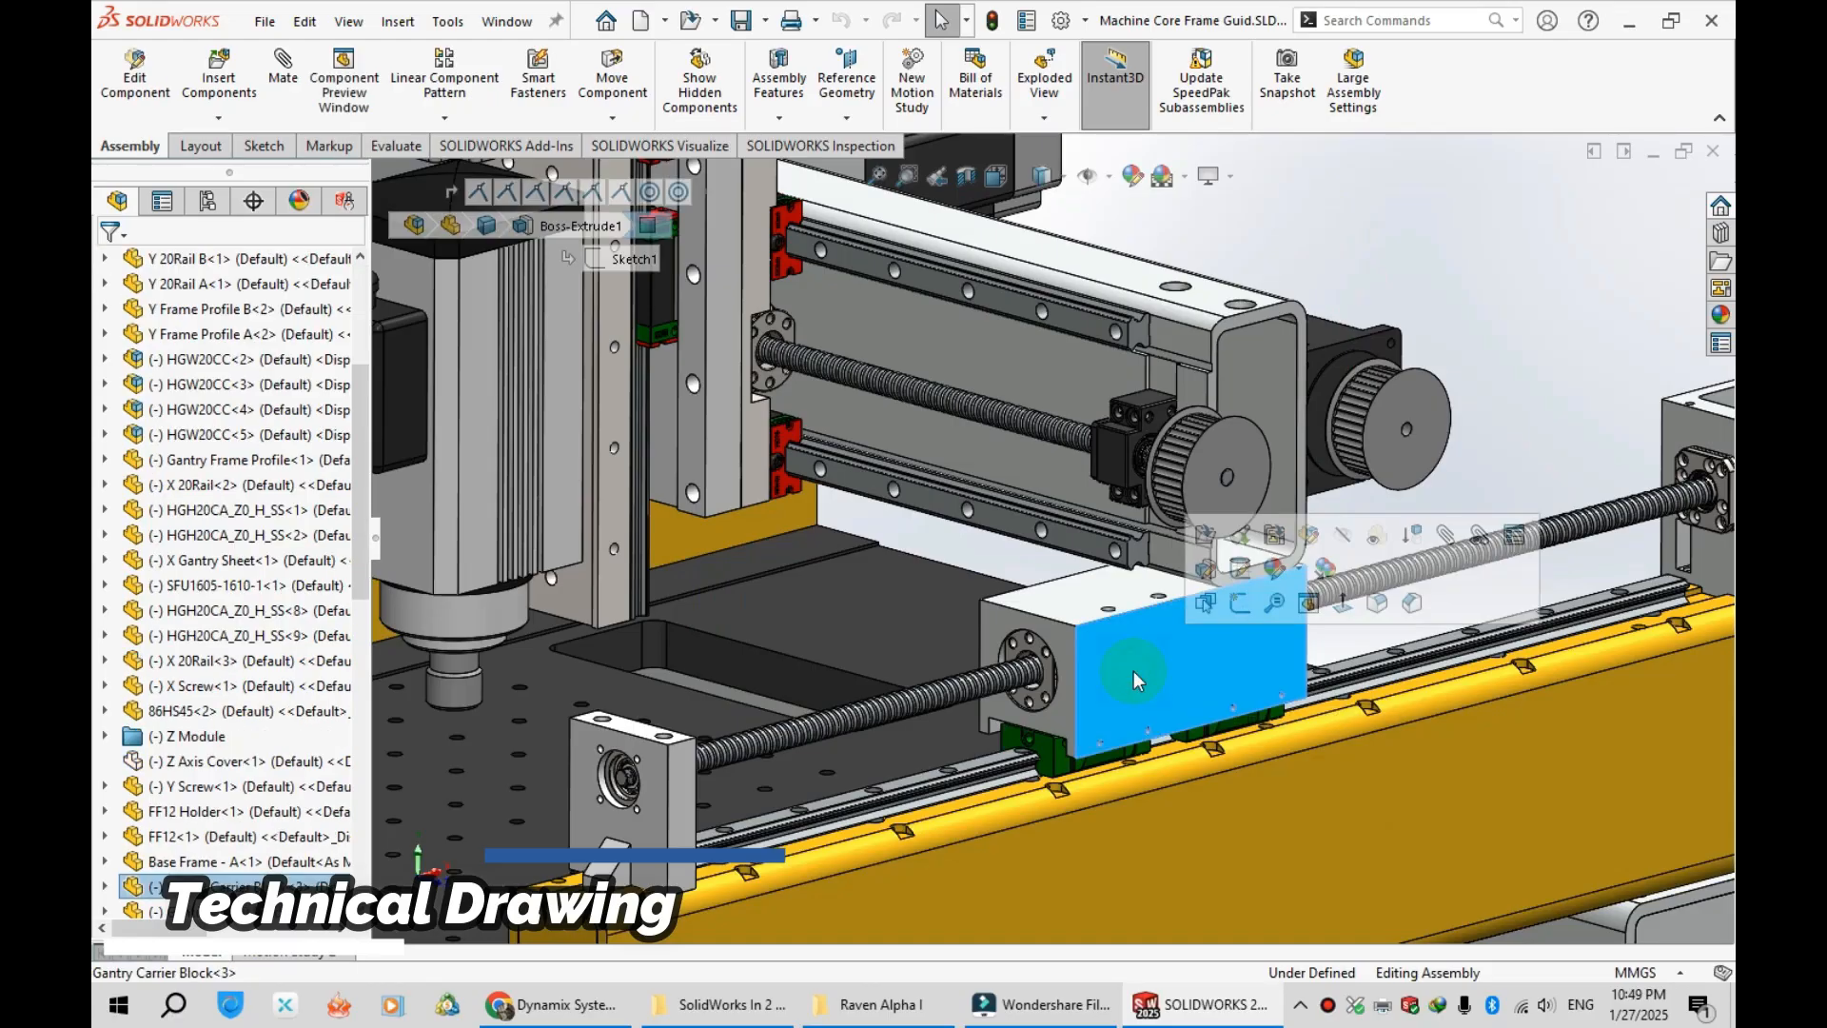
click(1278, 544)
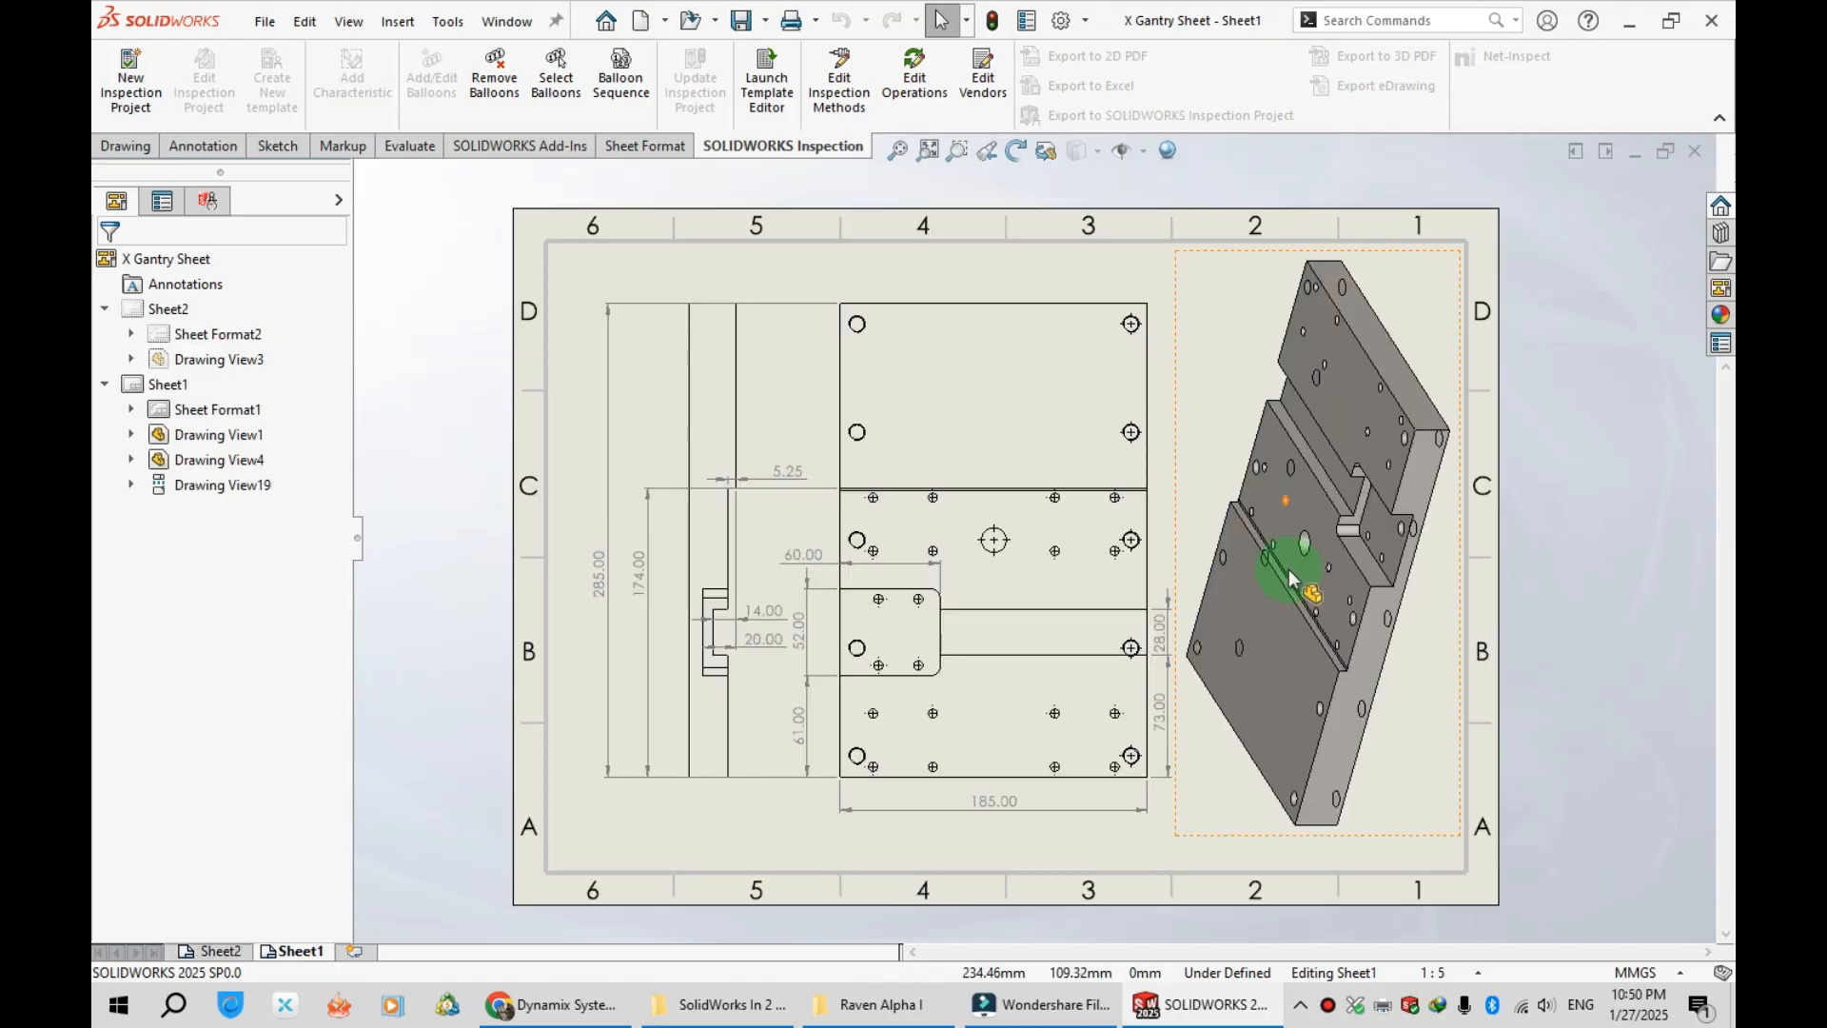
scroll(1183, 551, down, 4)
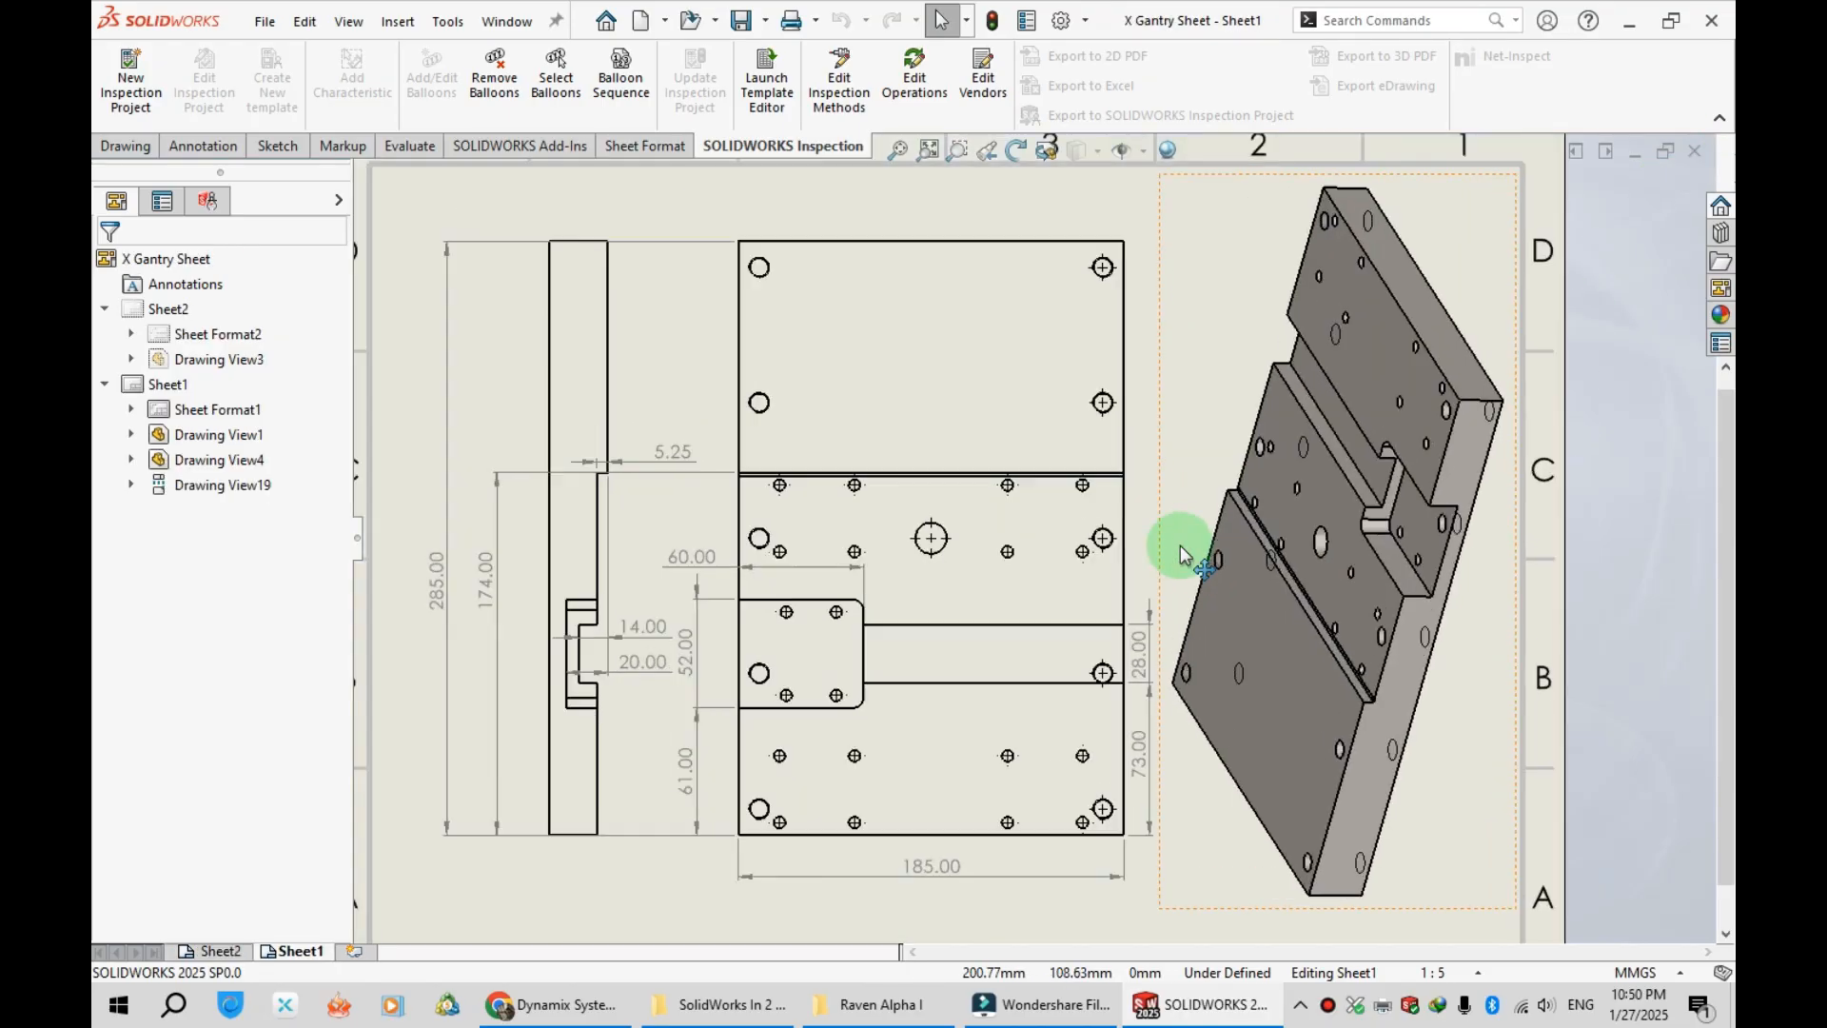
mouse_move(1174, 682)
ctrl+middle_down()
mouse_move(1195, 653)
mouse_move(1517, 523)
mouse_move(1631, 531)
ctrl+middle_up()
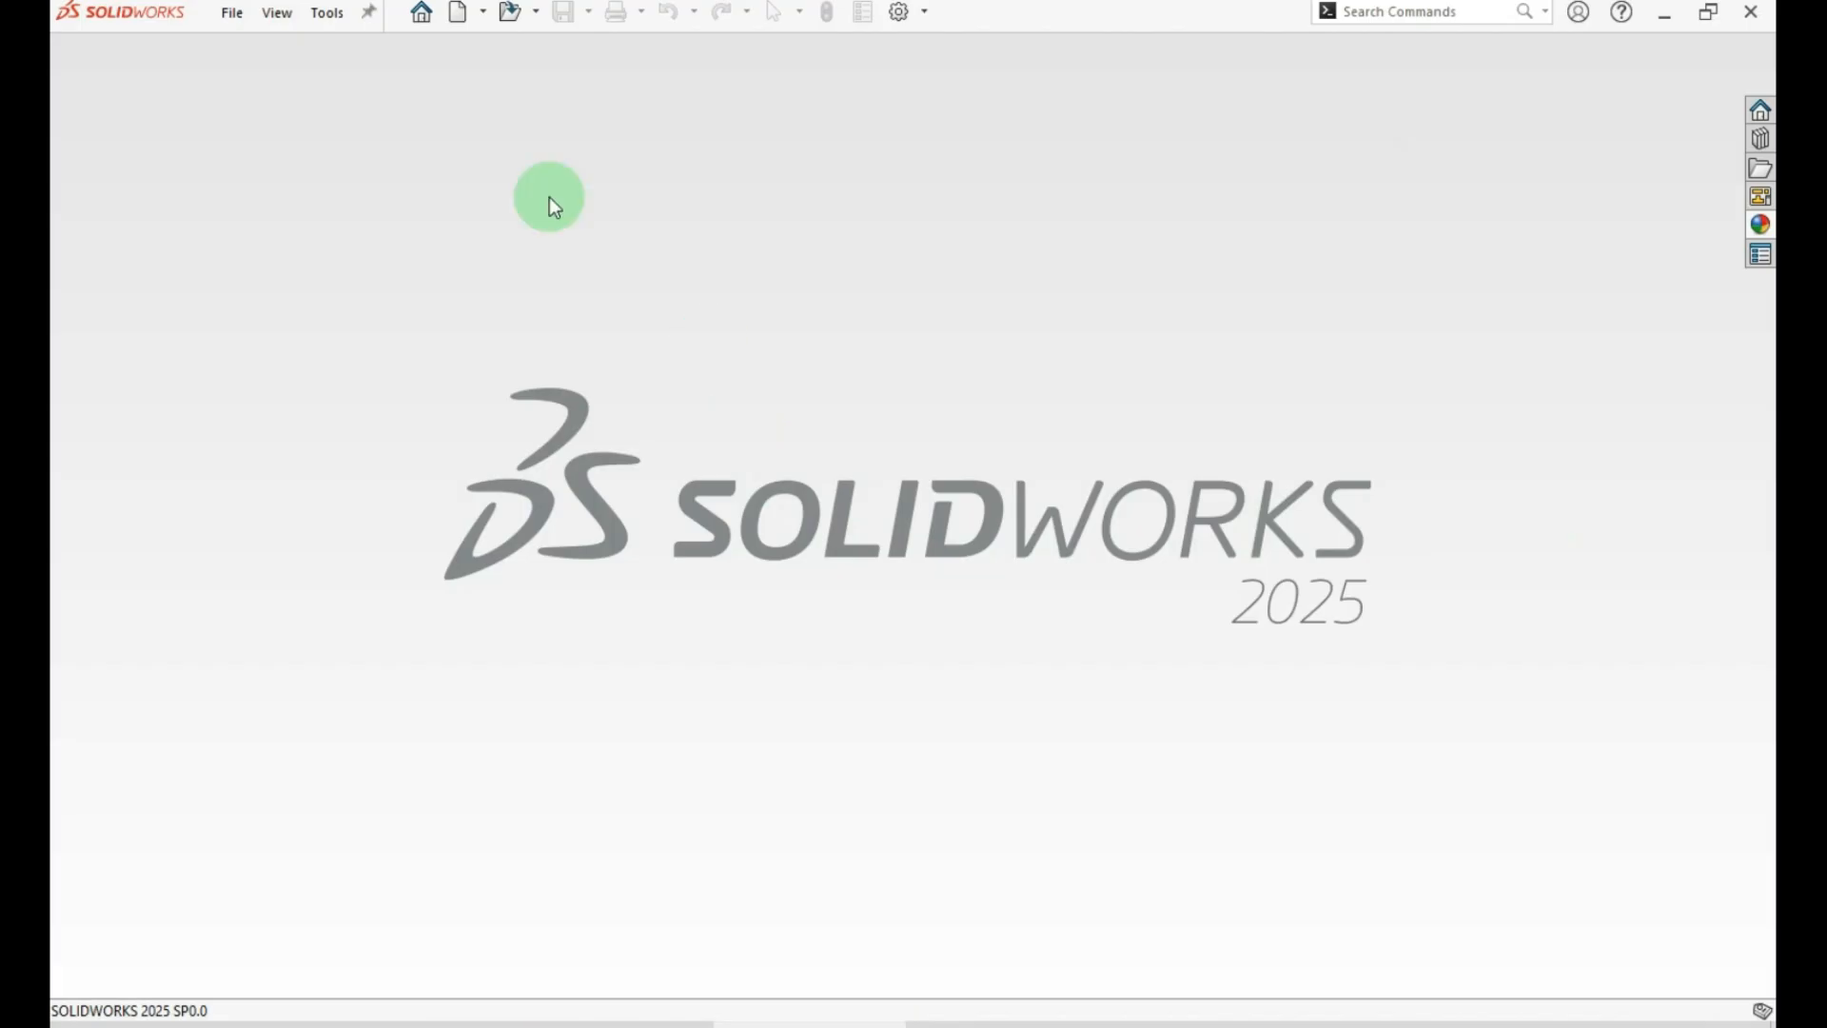
Create a new part document
click(460, 19)
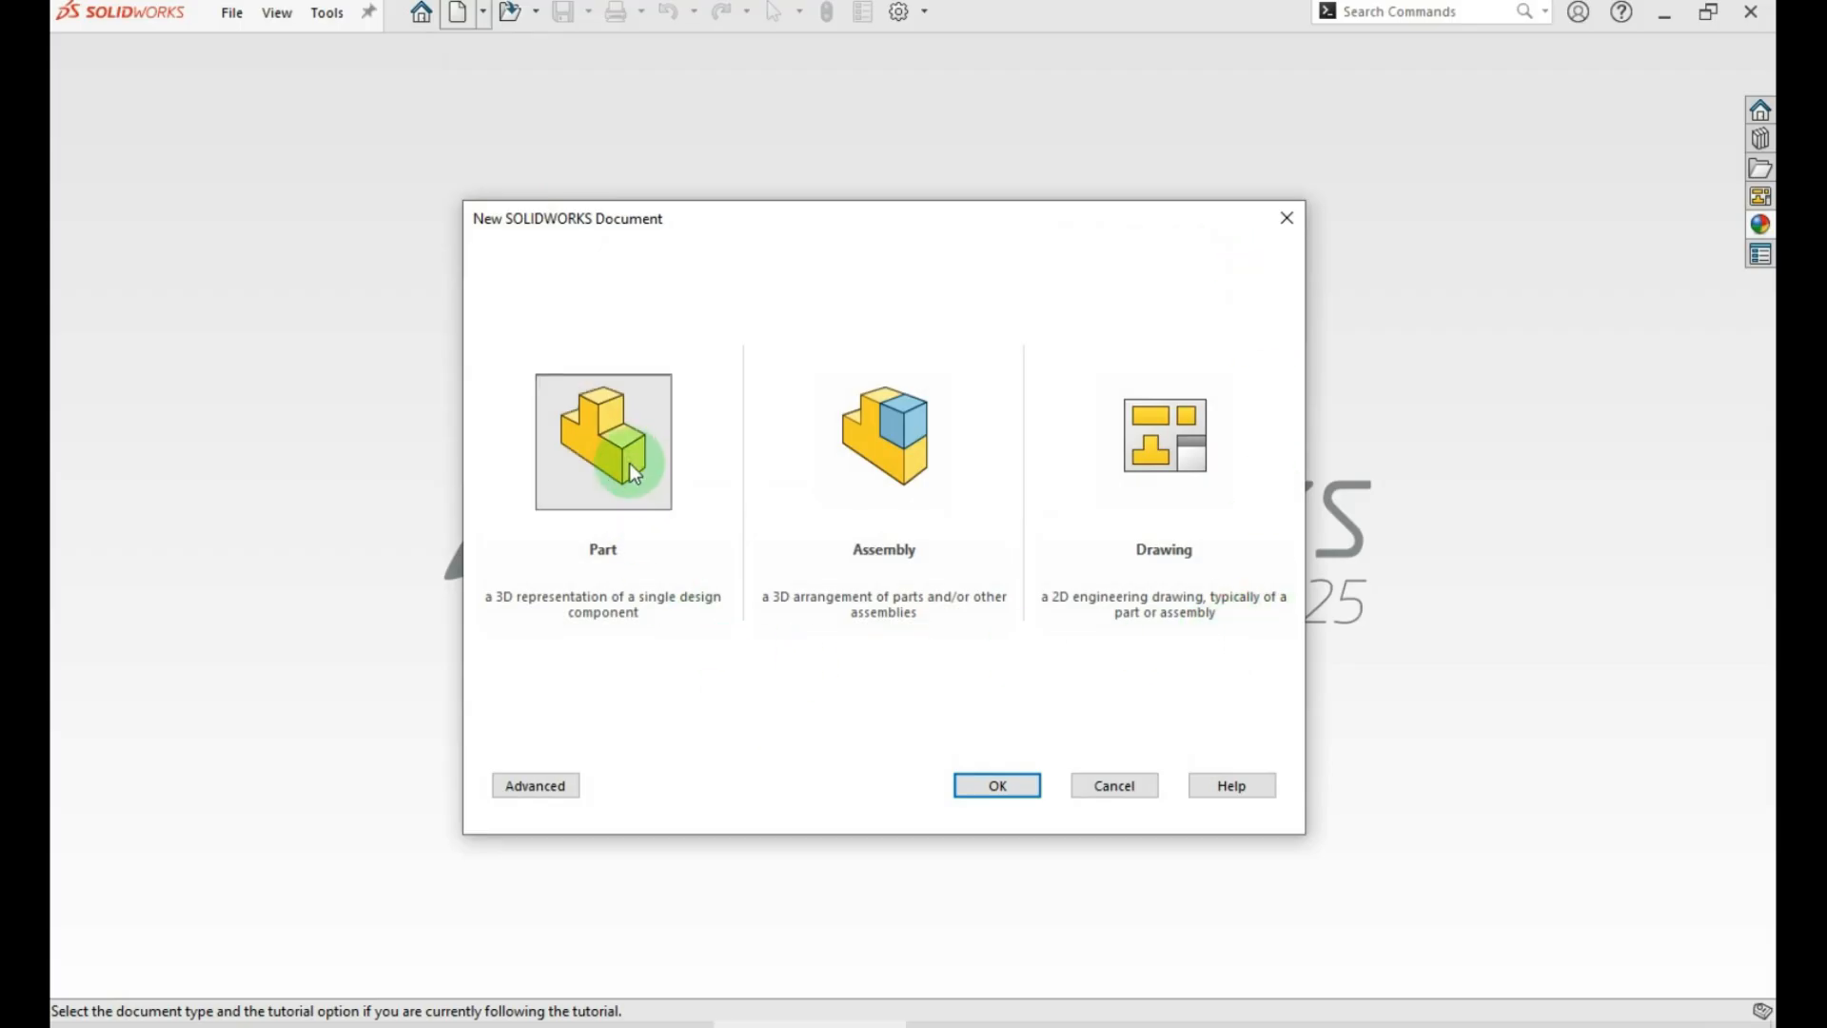
click(980, 786)
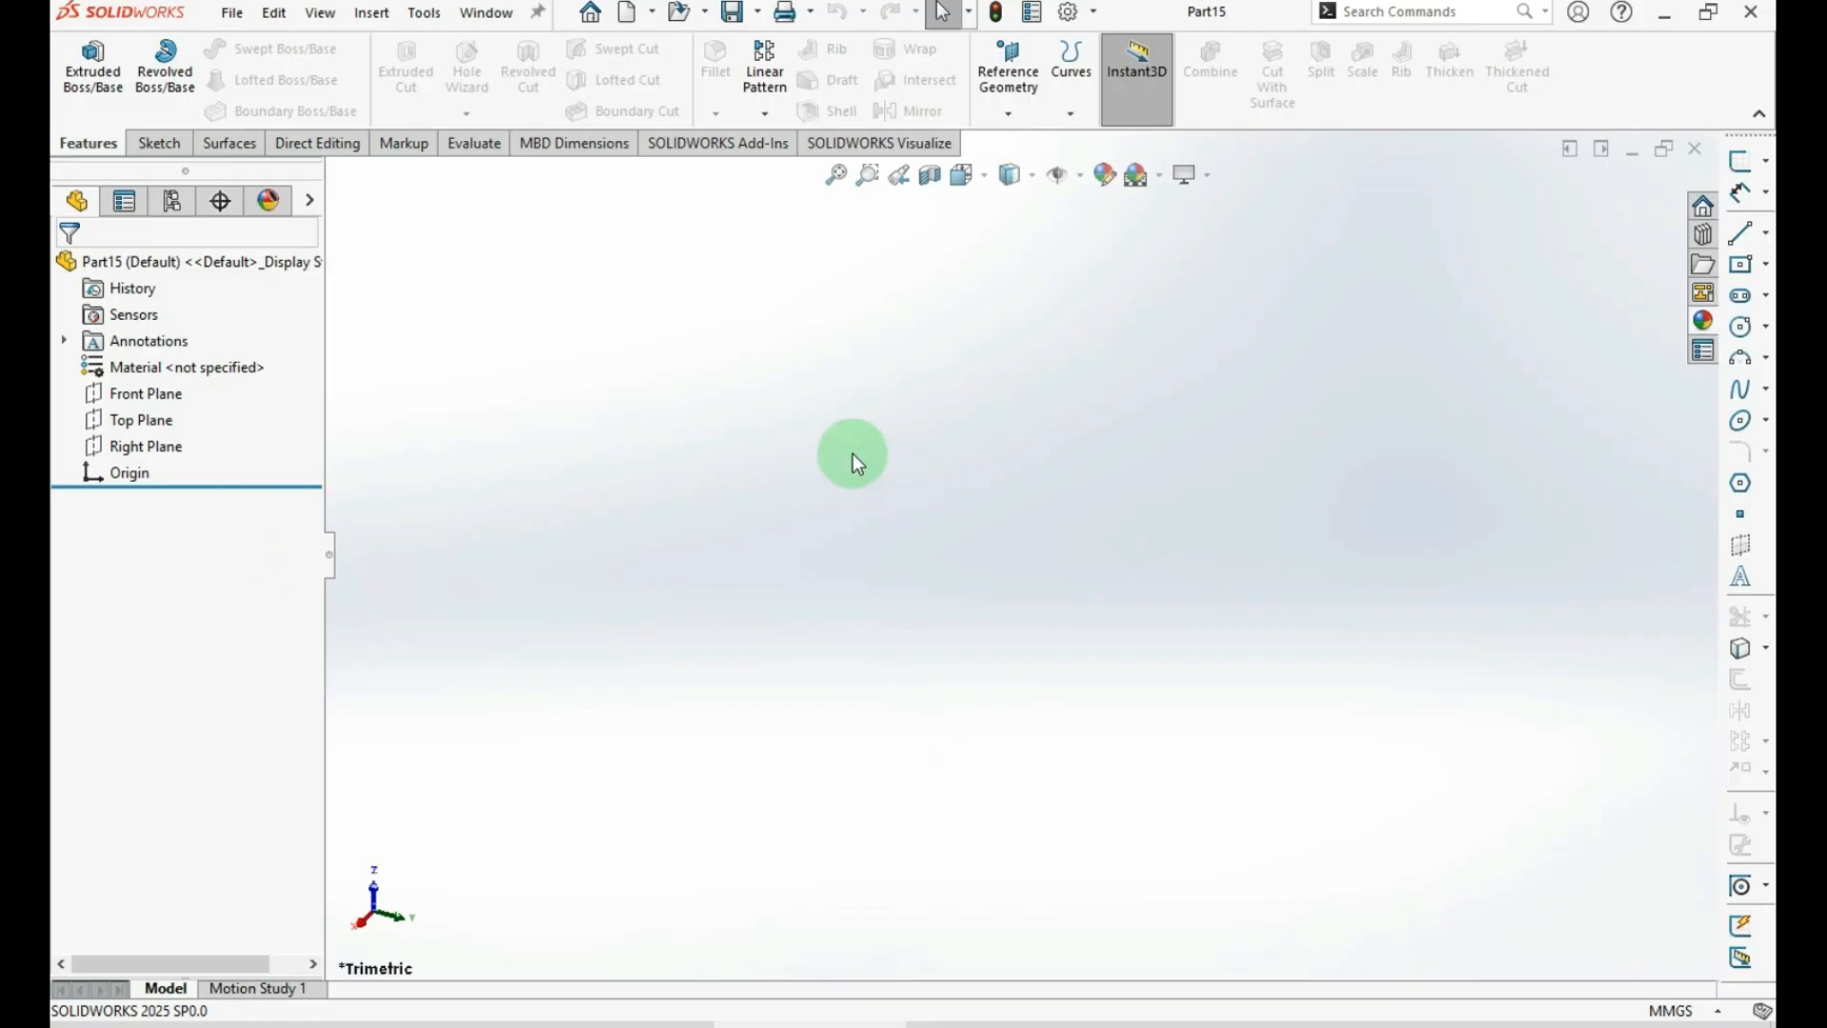
Review the sketch, surface, direct editing, markup, evaluation and MBD dimension command sets, ending on the feature commands
click(158, 143)
click(231, 147)
click(310, 144)
click(402, 145)
click(475, 144)
click(604, 151)
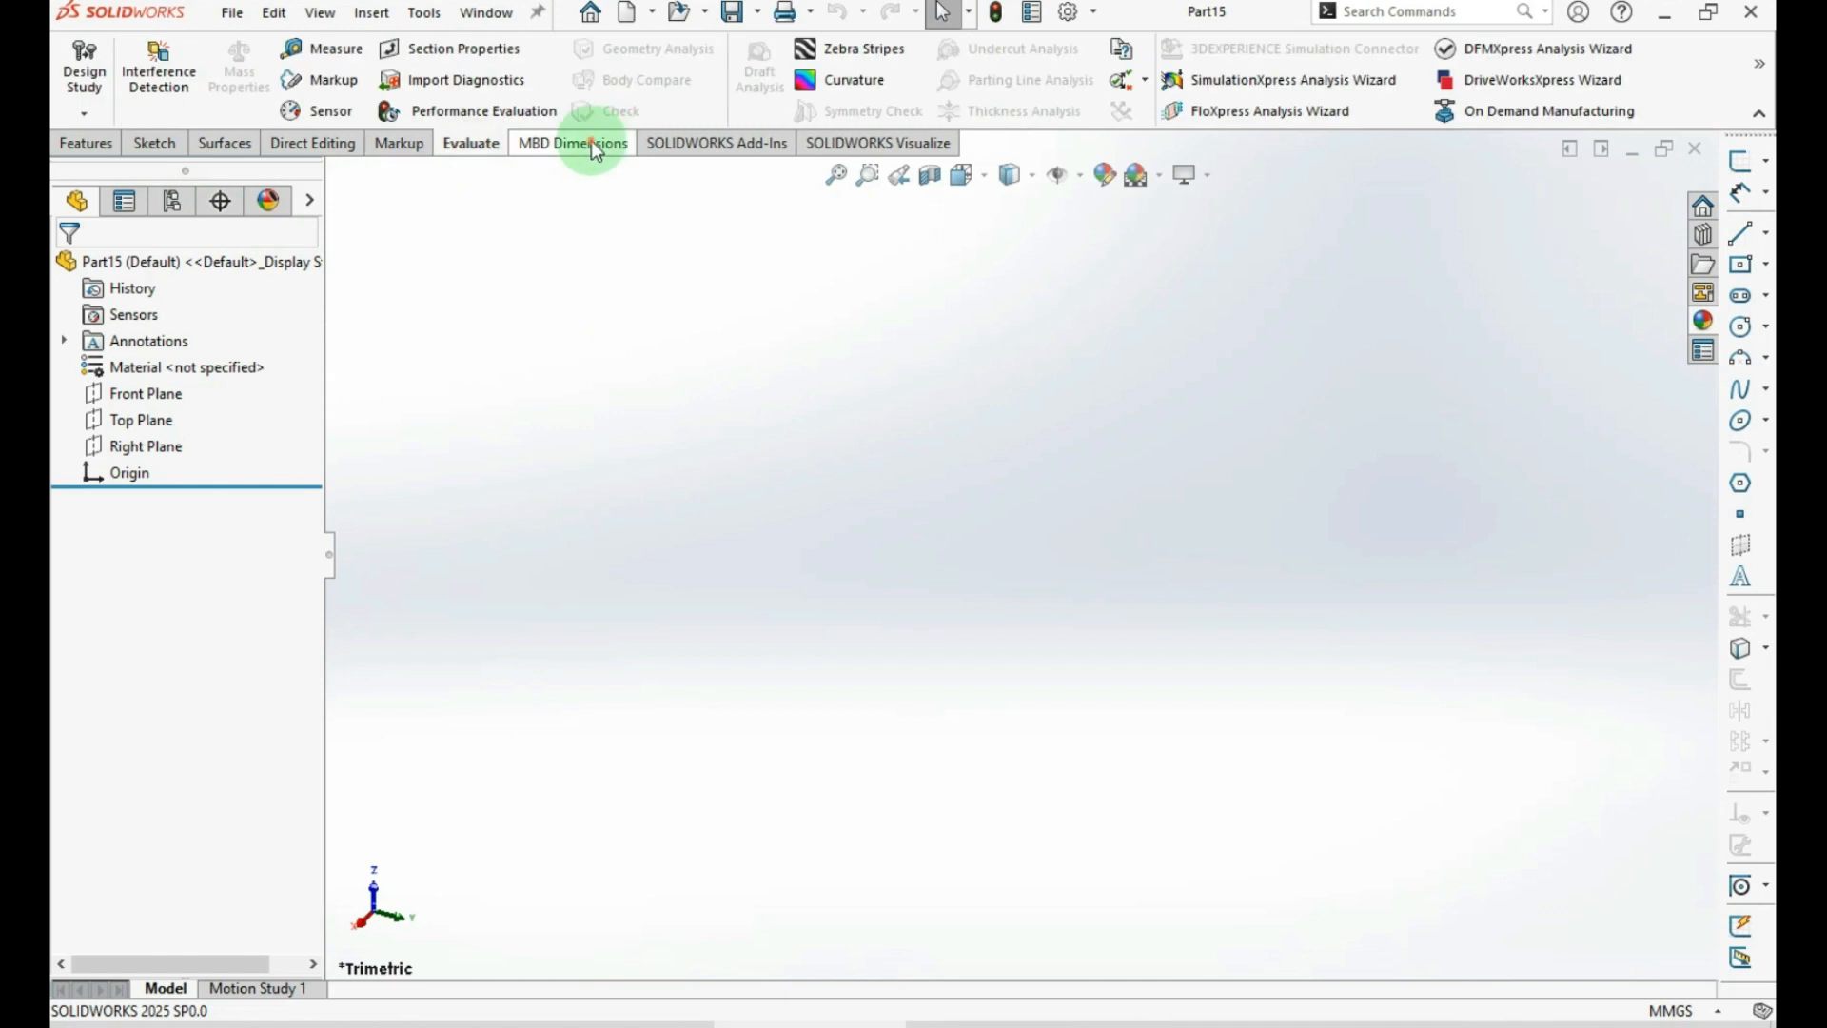
click(88, 143)
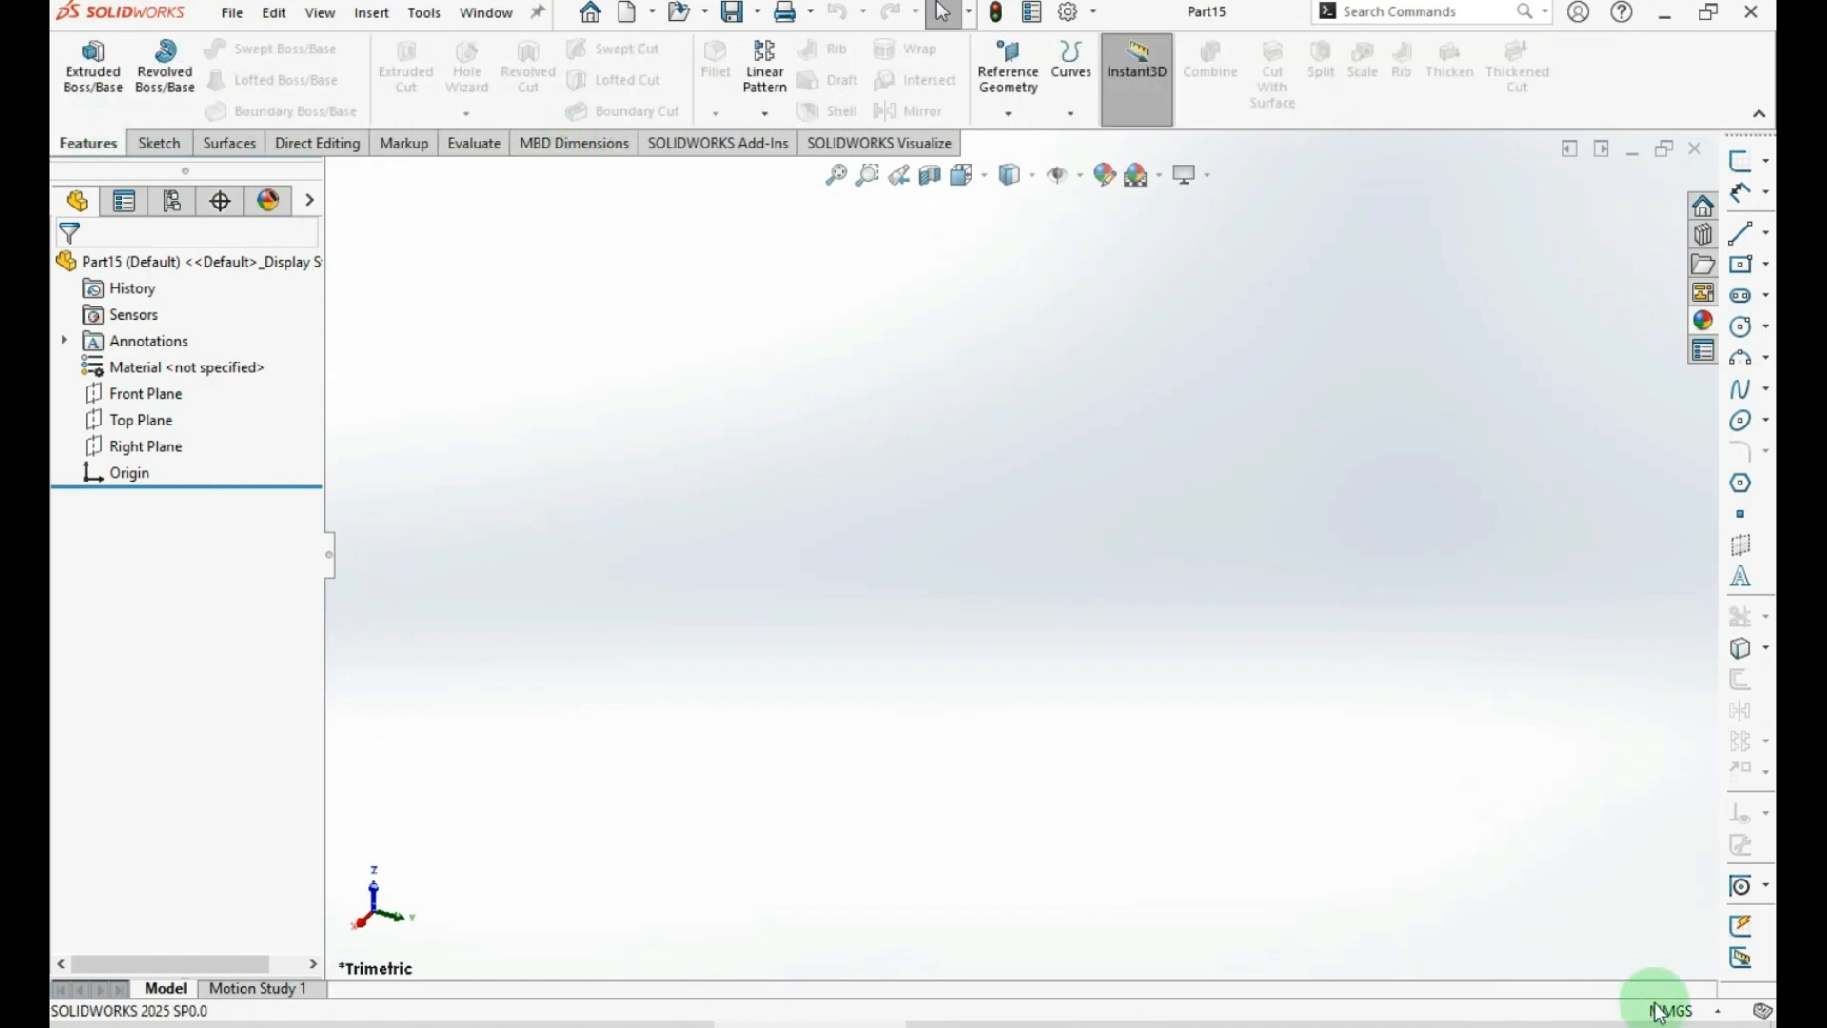
Look at the unit systems available for the part document without changing the current one
click(1698, 1015)
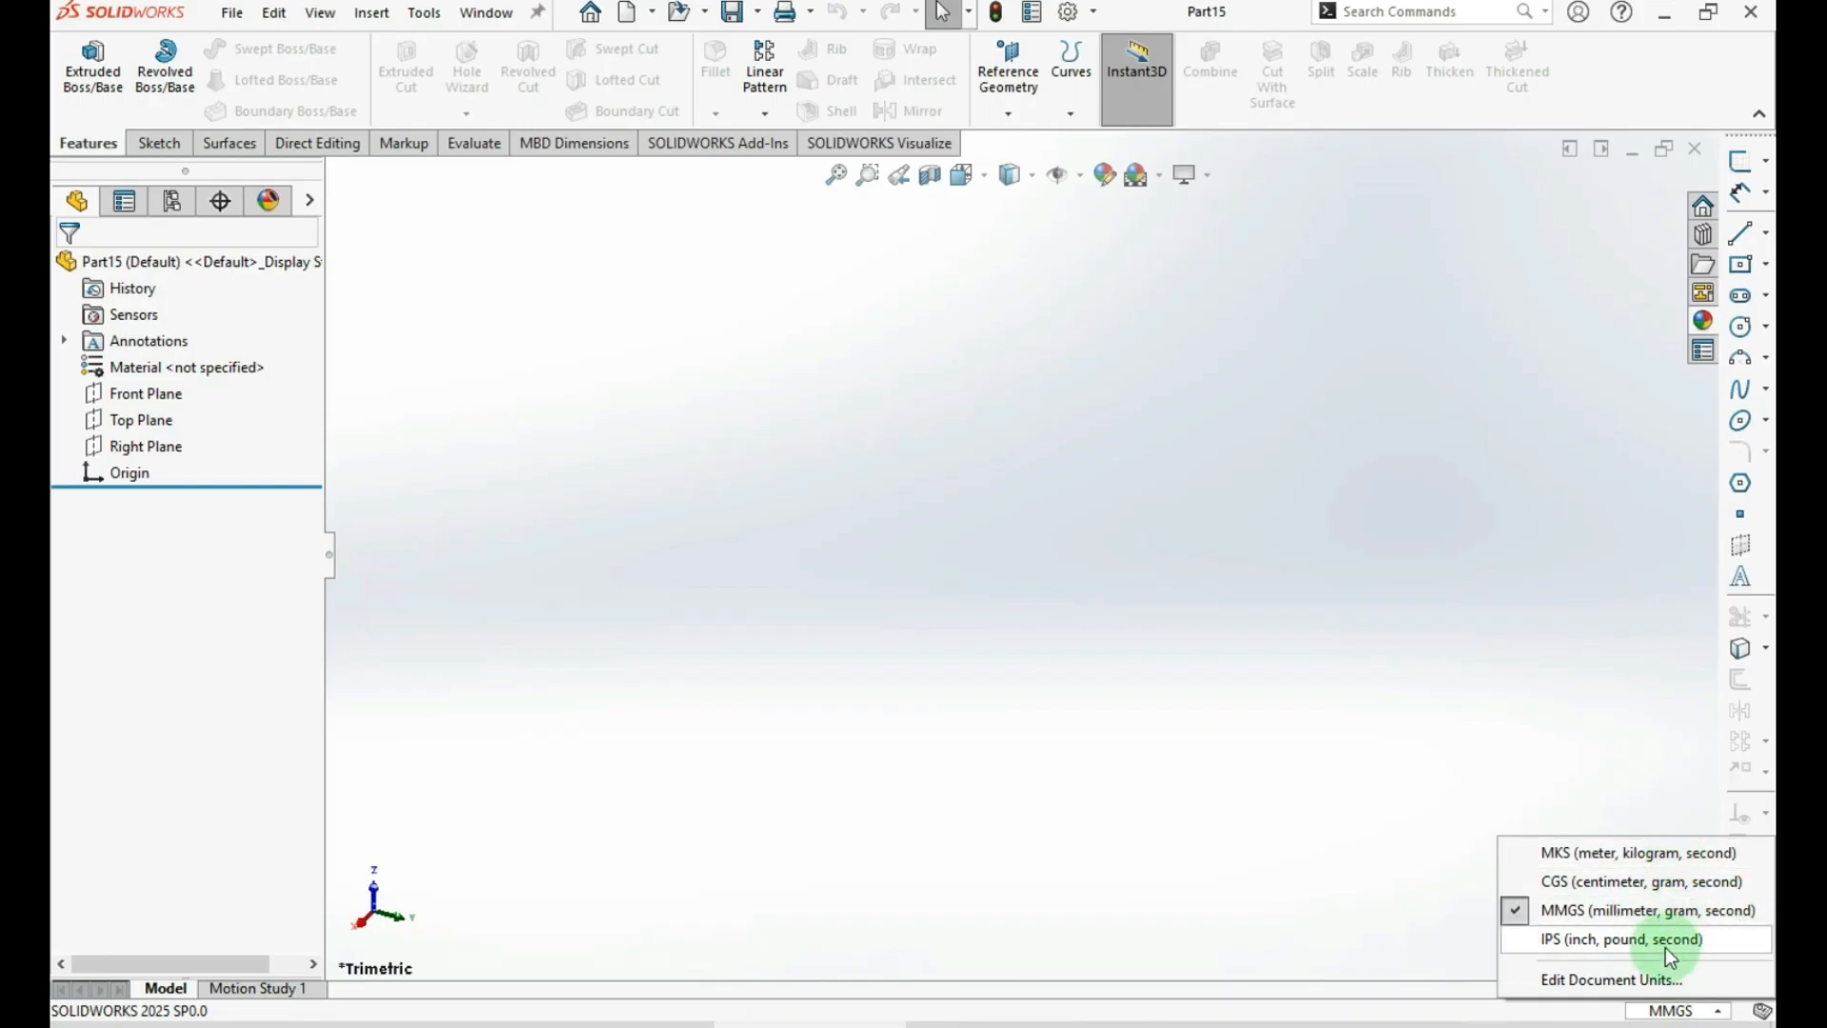
click(1223, 756)
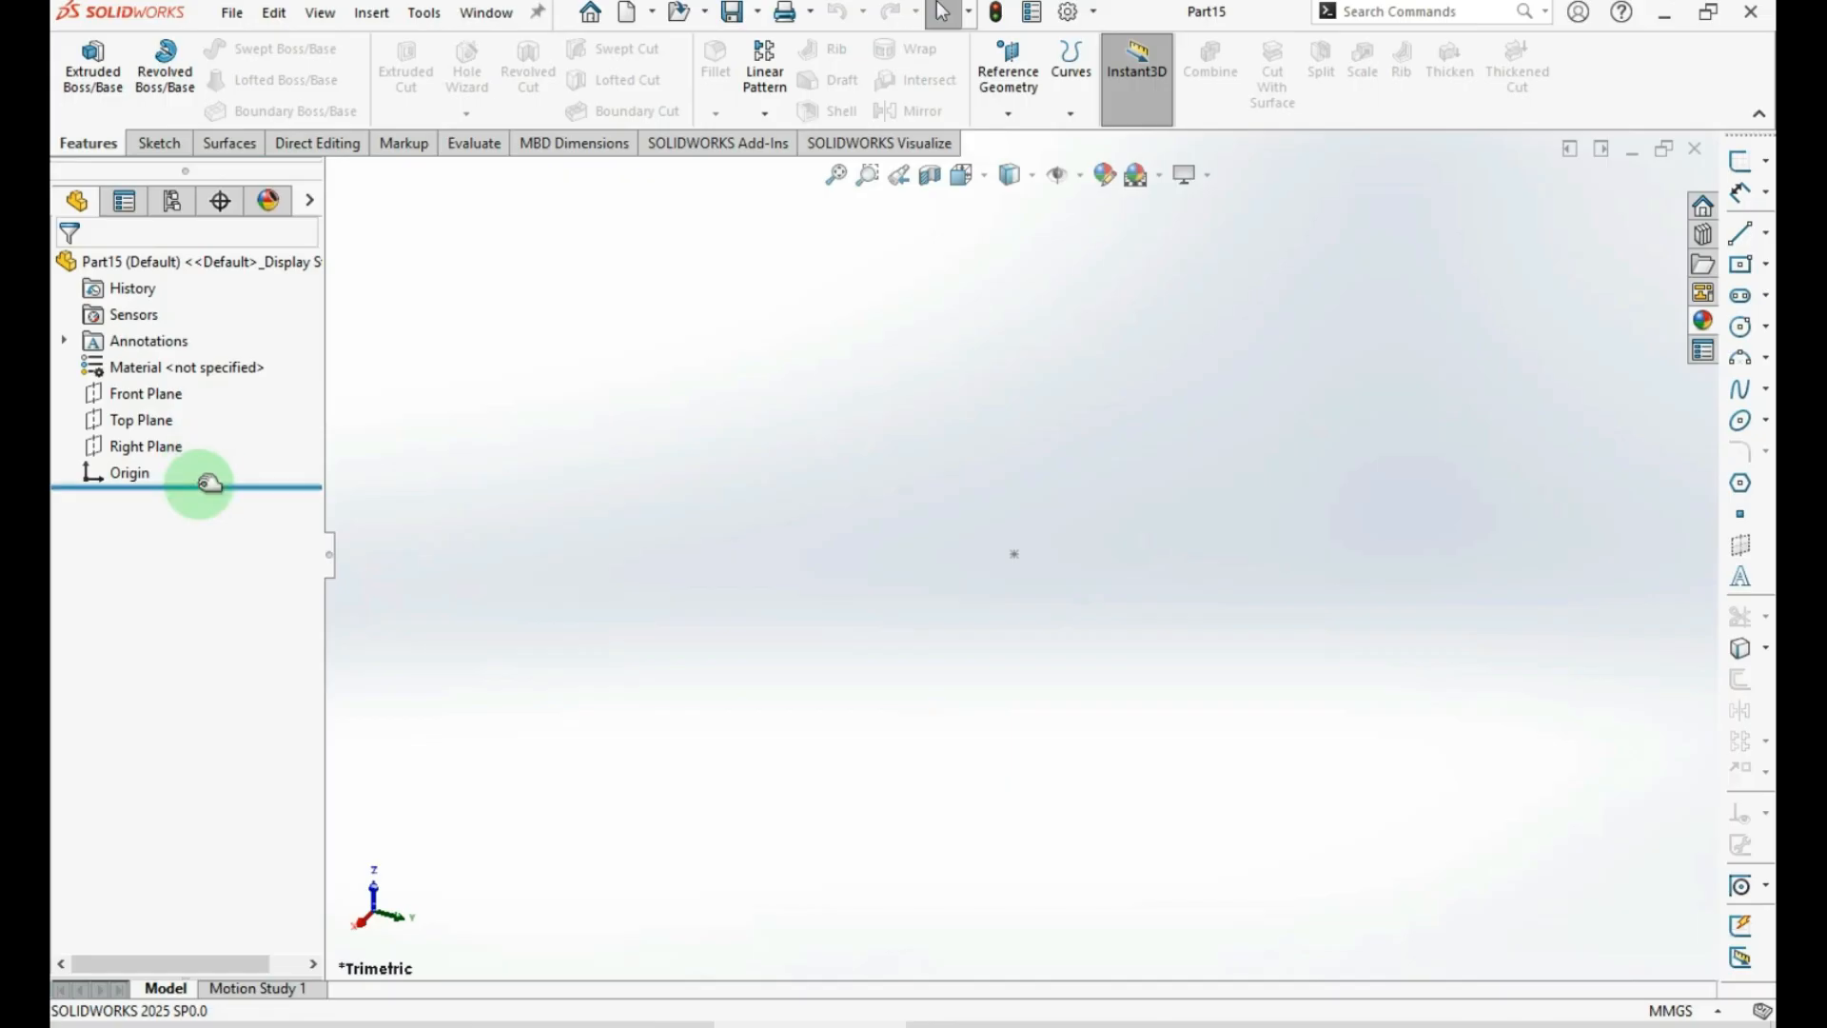
Preview the part's origin and its front, top and right reference planes one after another, and clear the selection
click(99, 476)
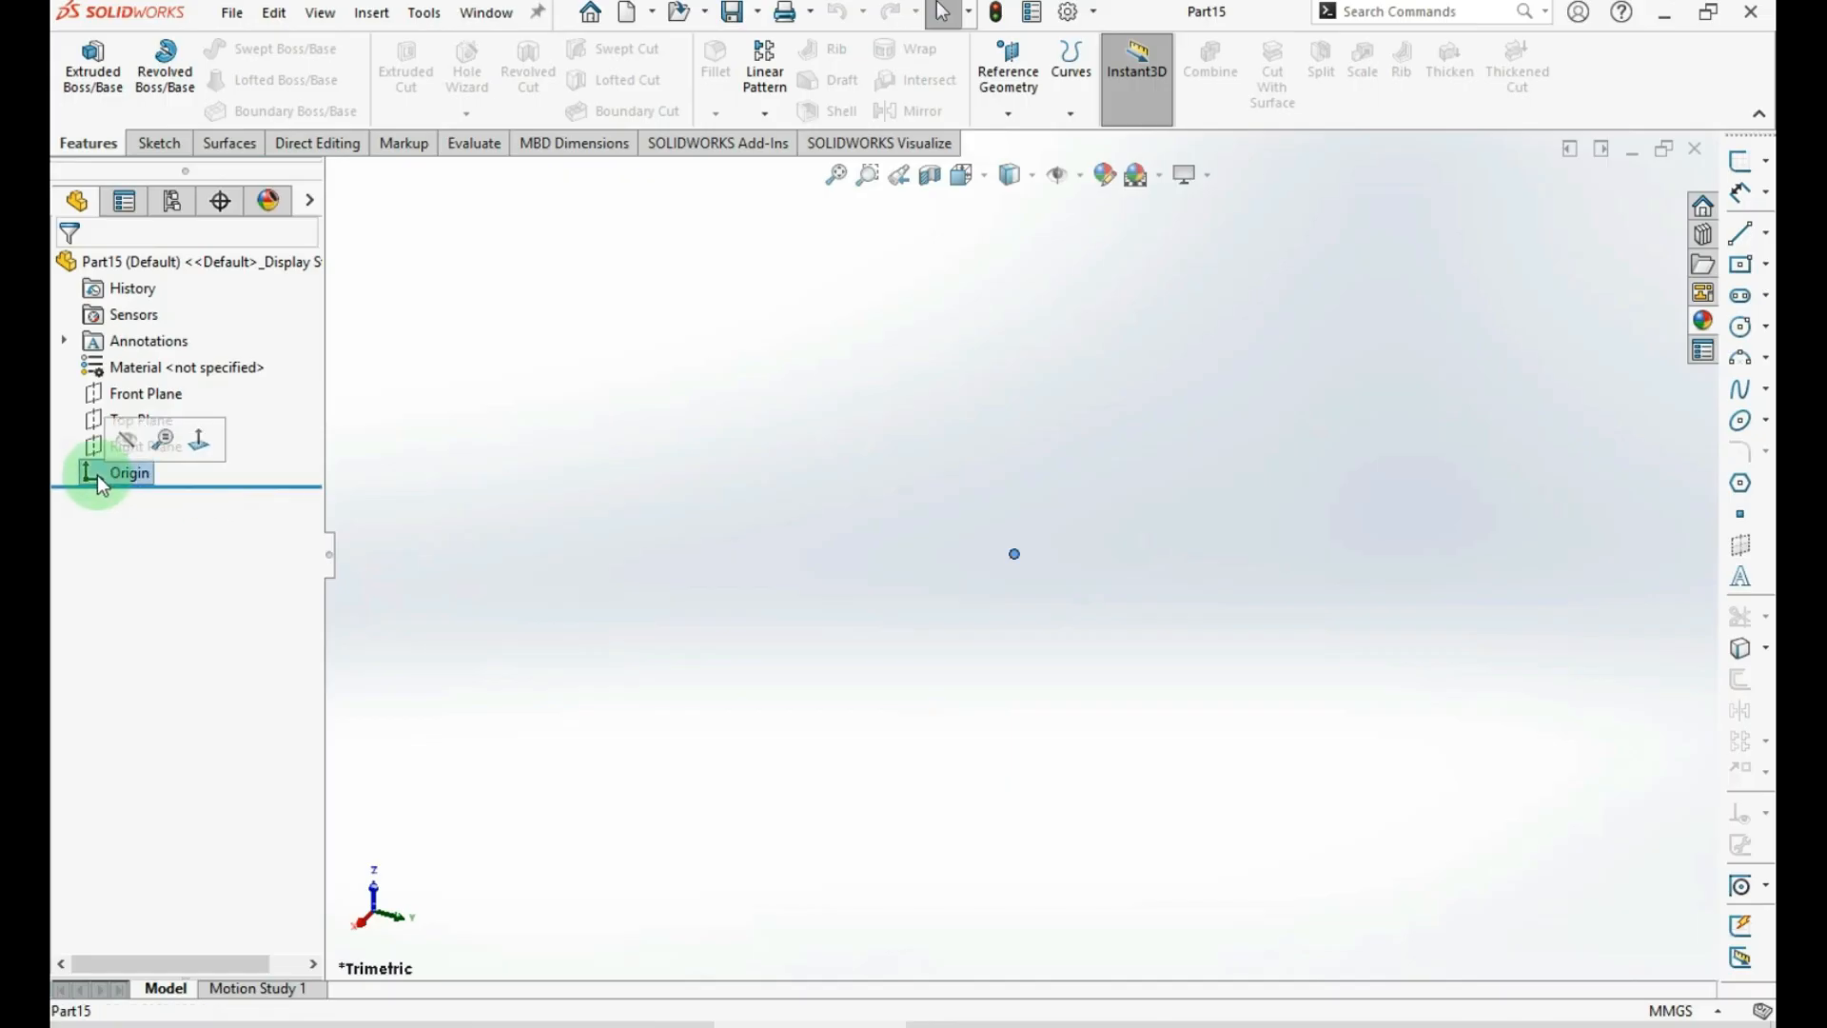
click(100, 394)
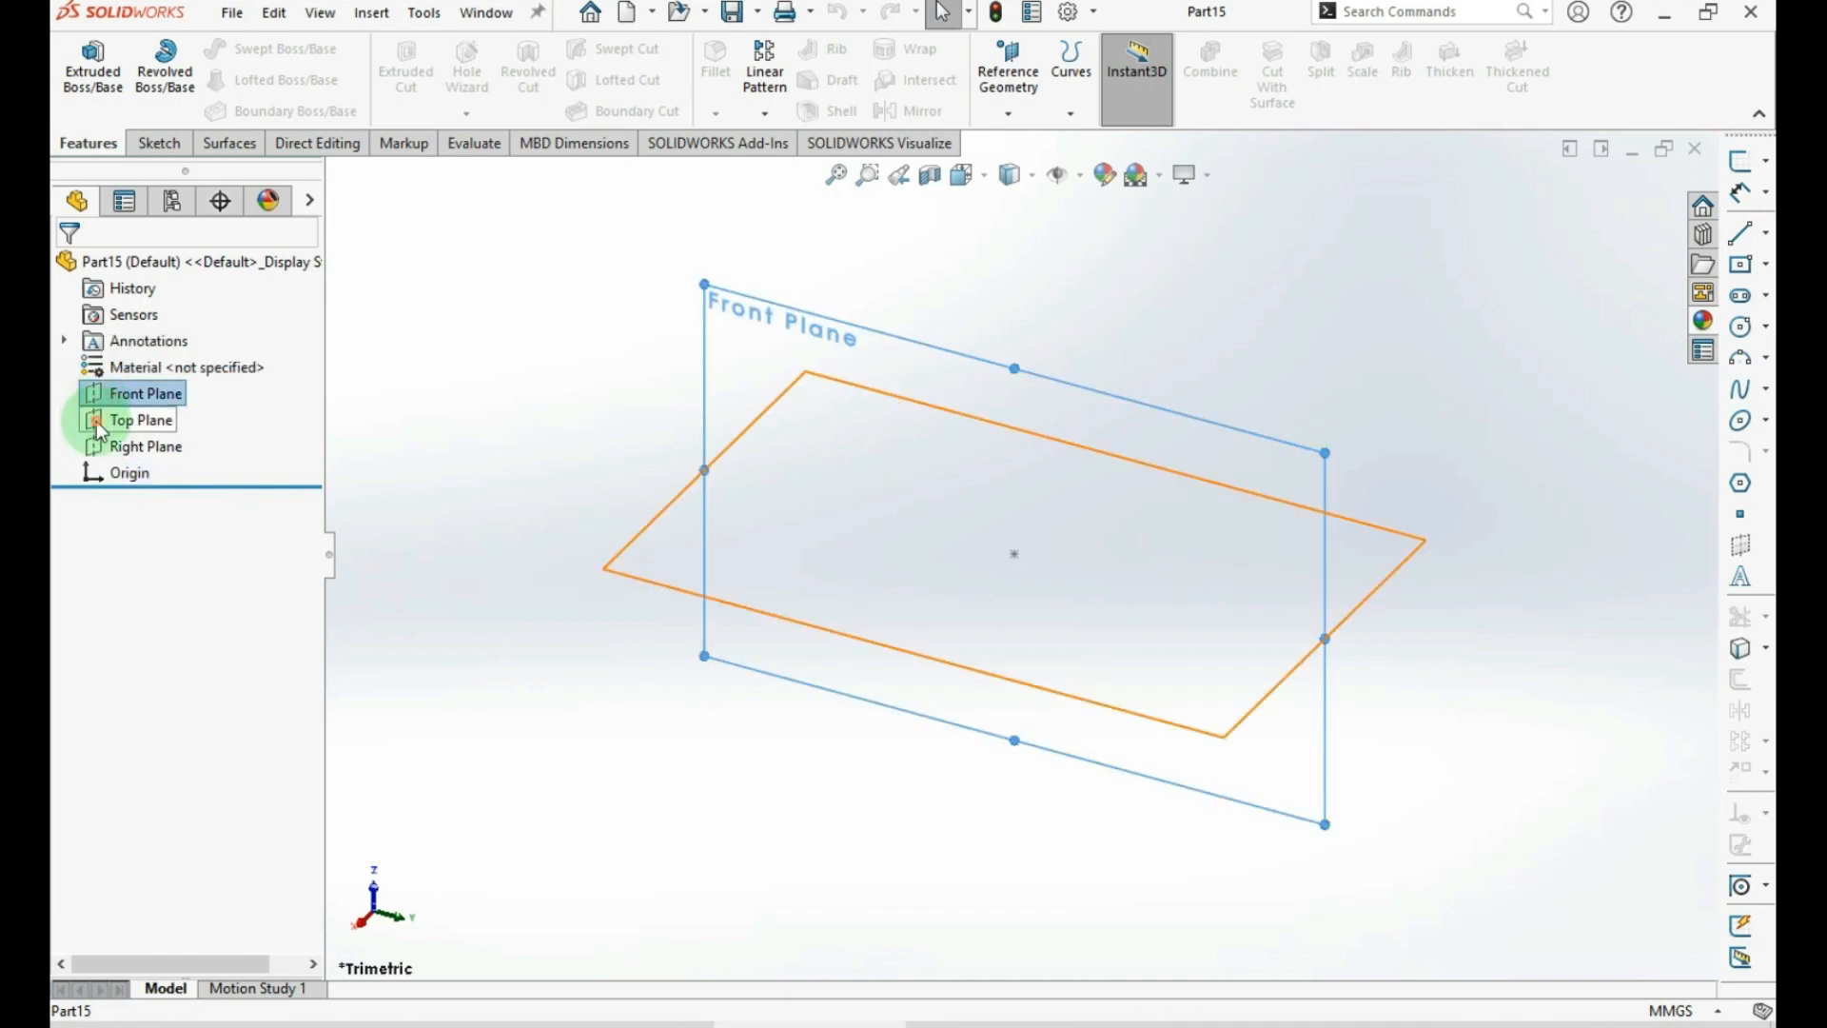
click(101, 428)
click(101, 447)
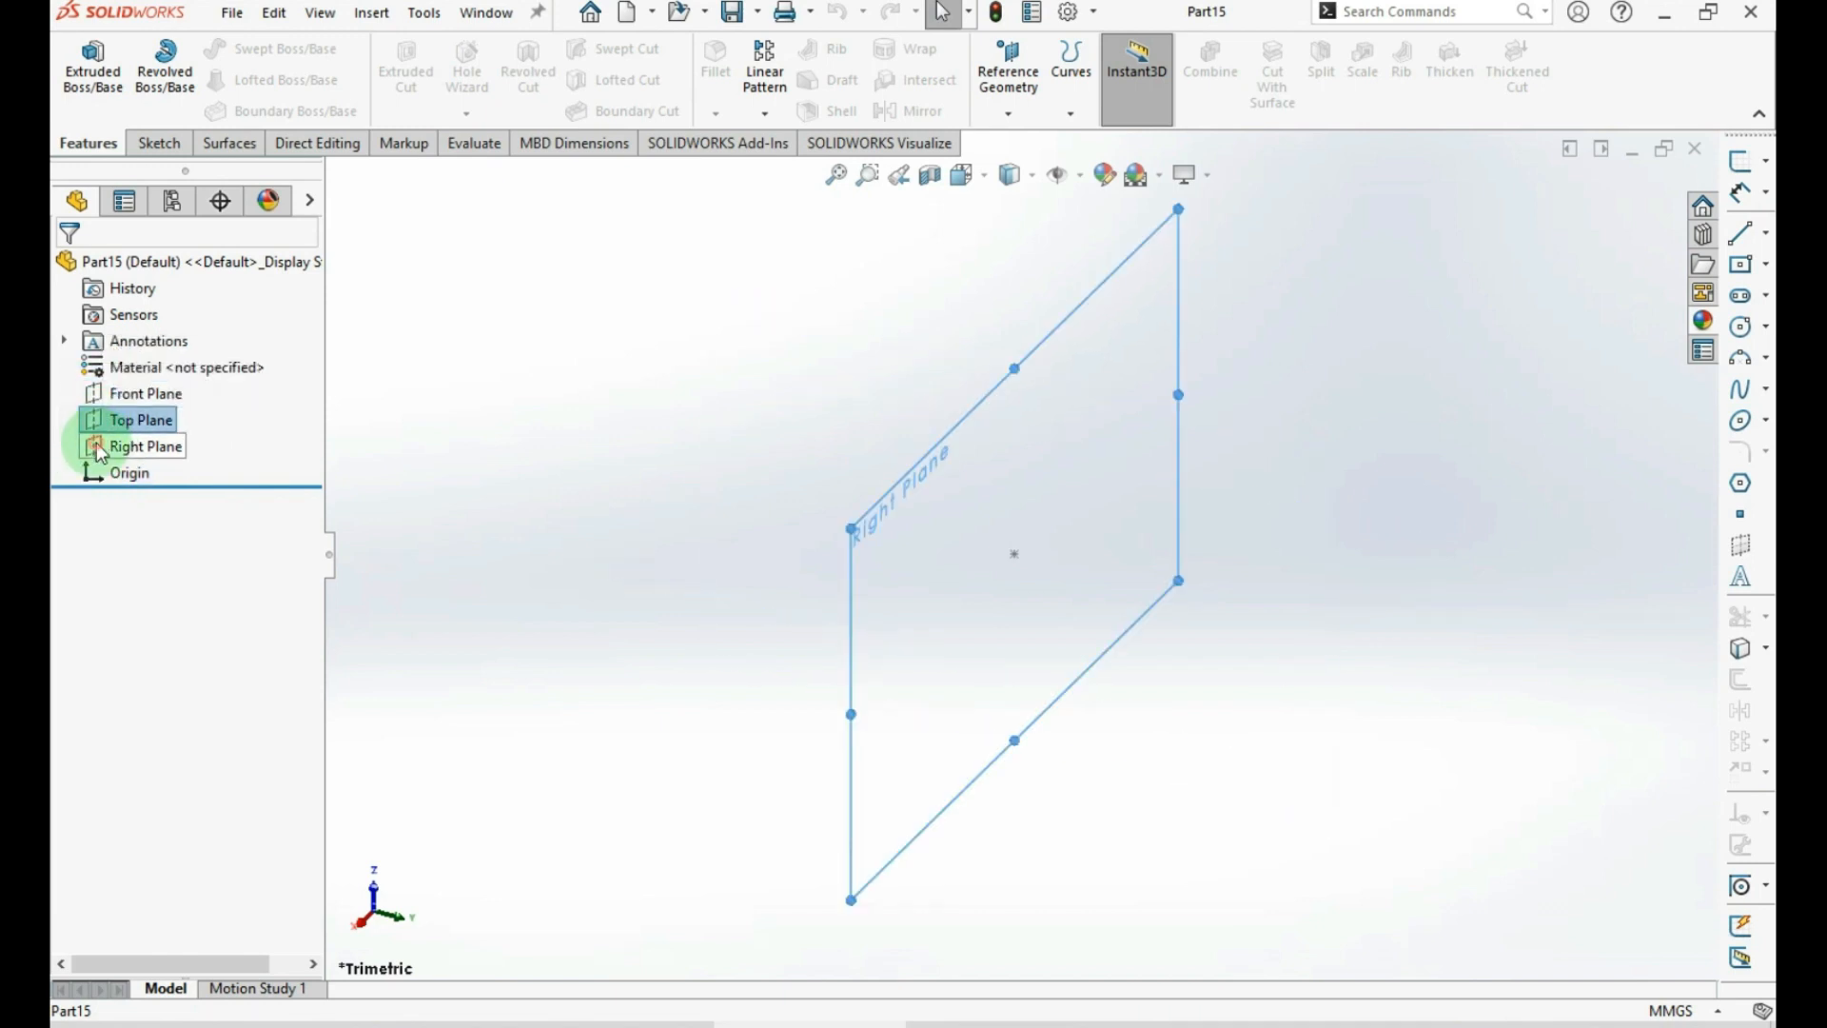
click(540, 425)
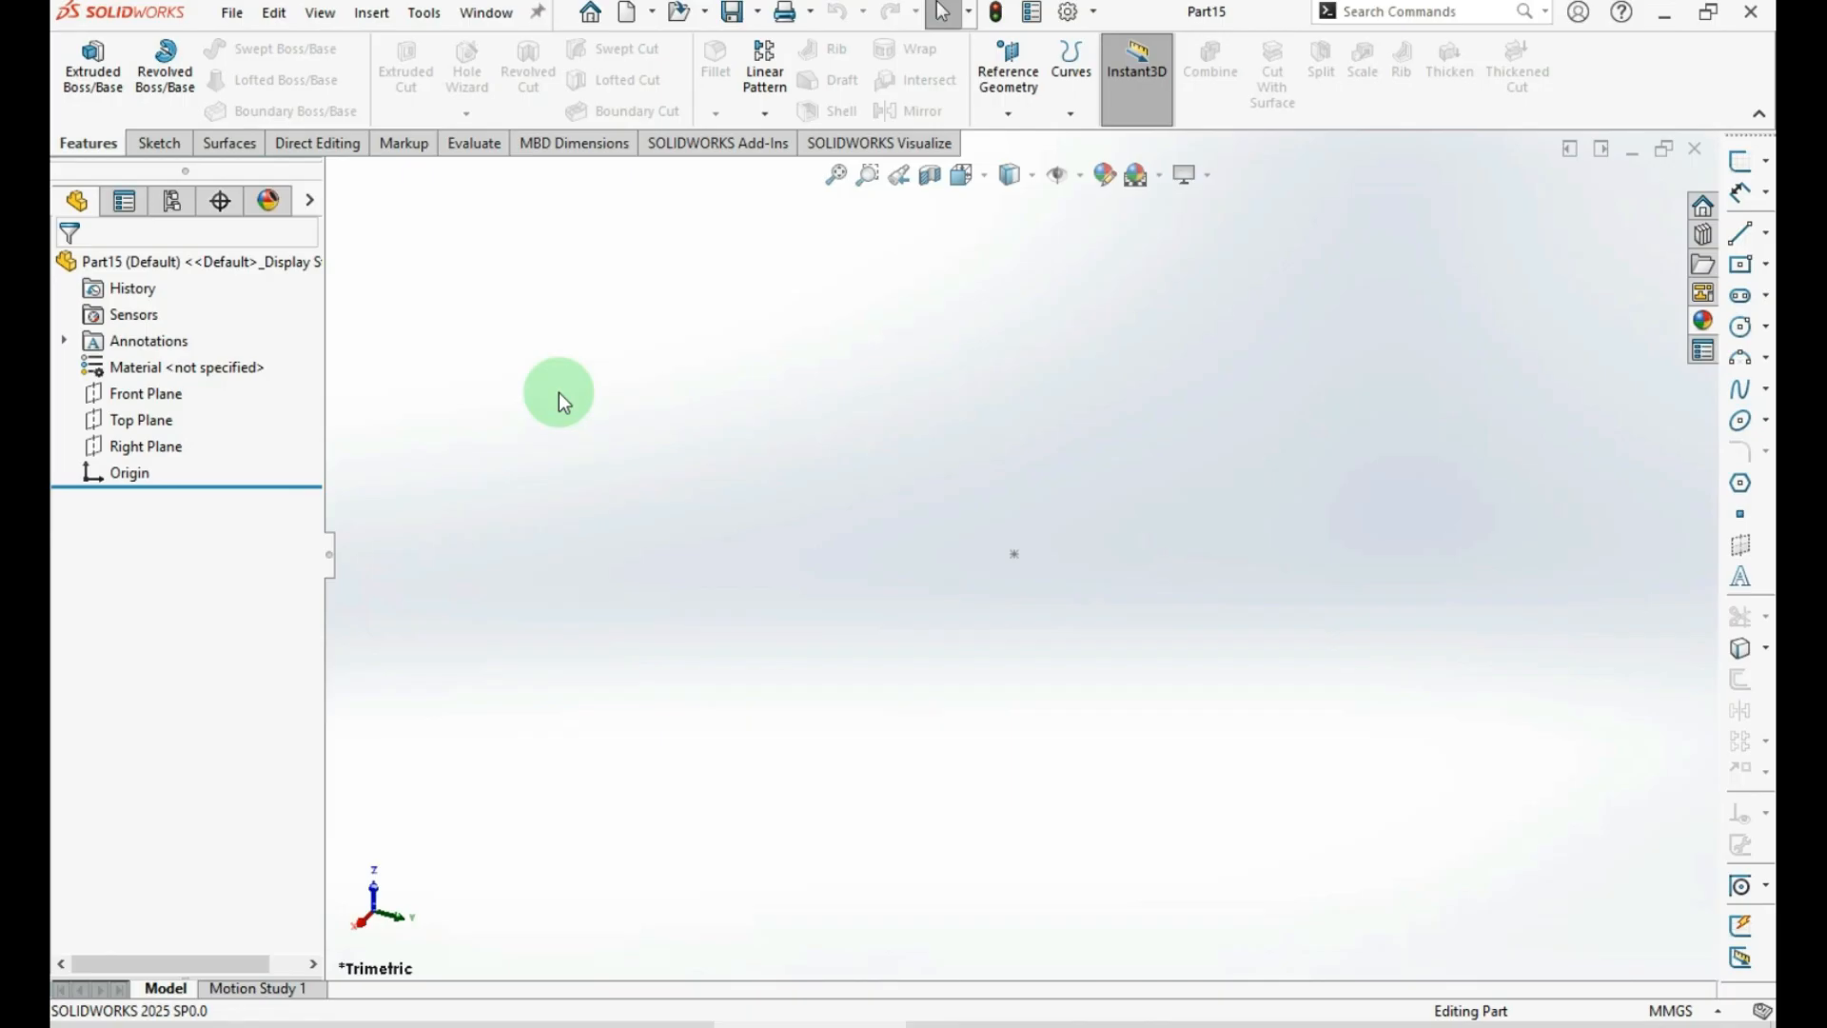
Open the keyboard shortcut customization and search the commands for "dimens"
click(426, 23)
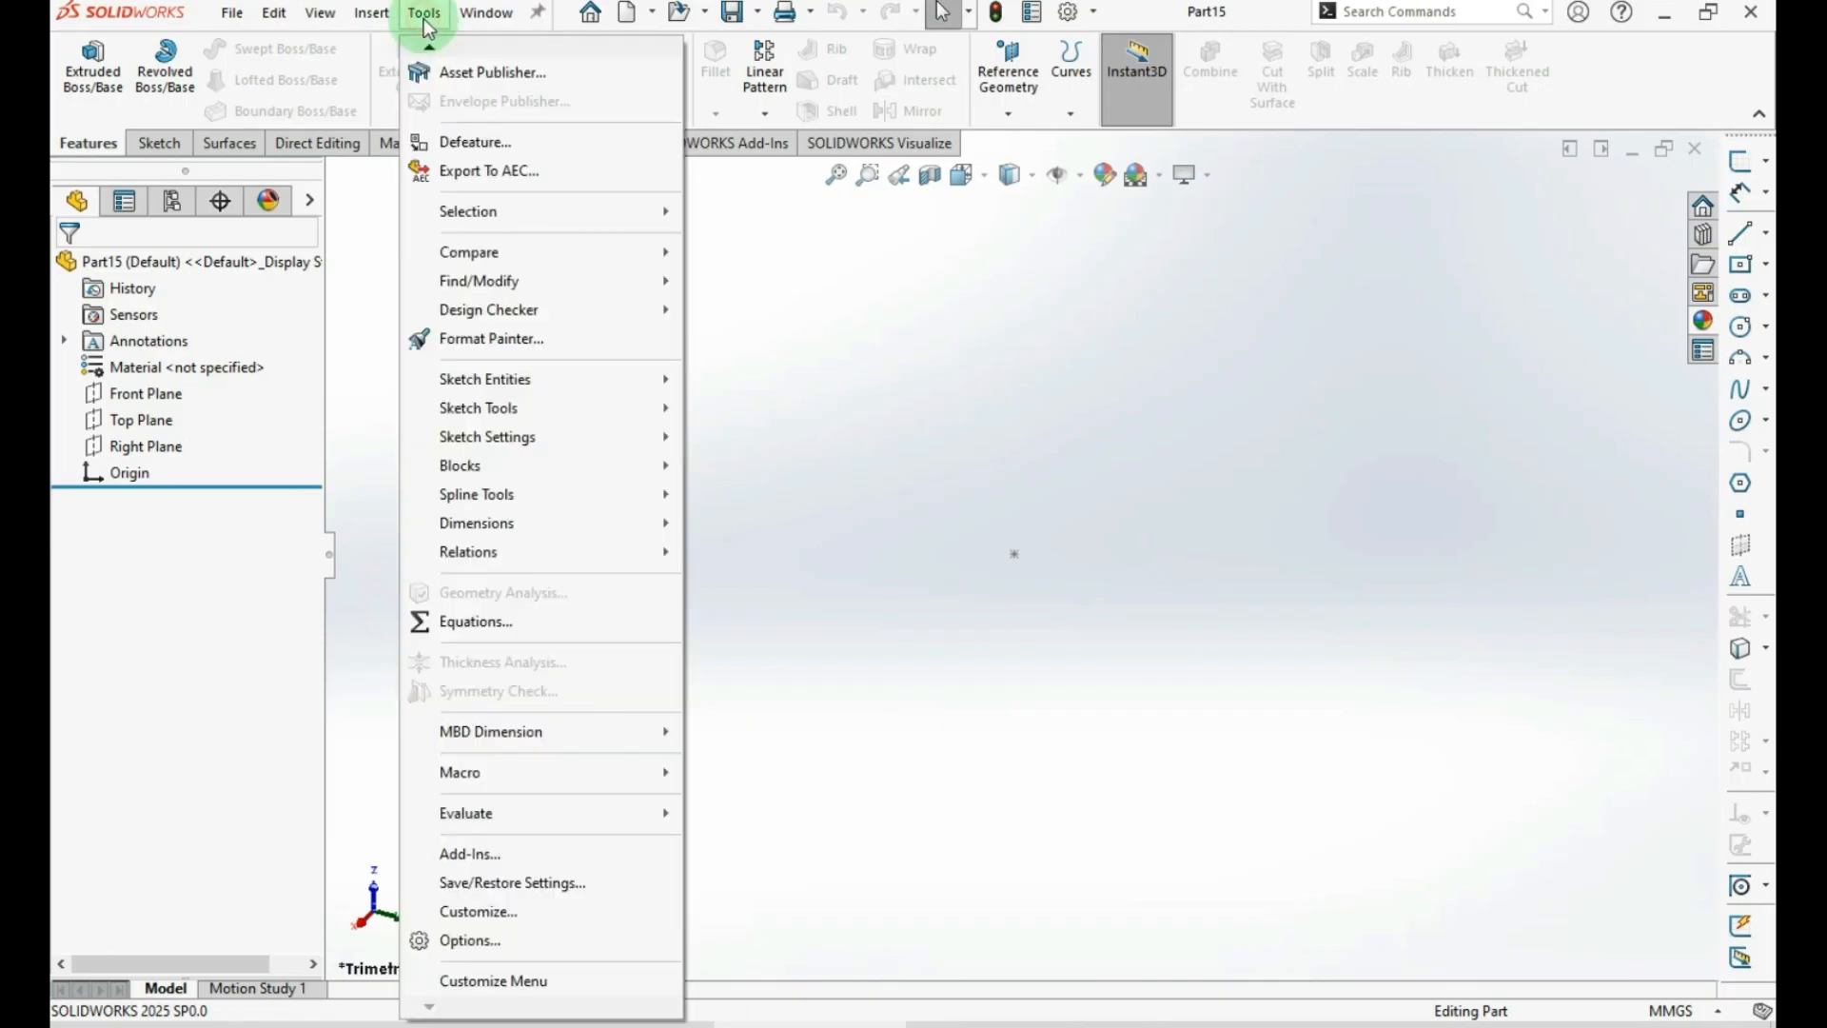
click(471, 914)
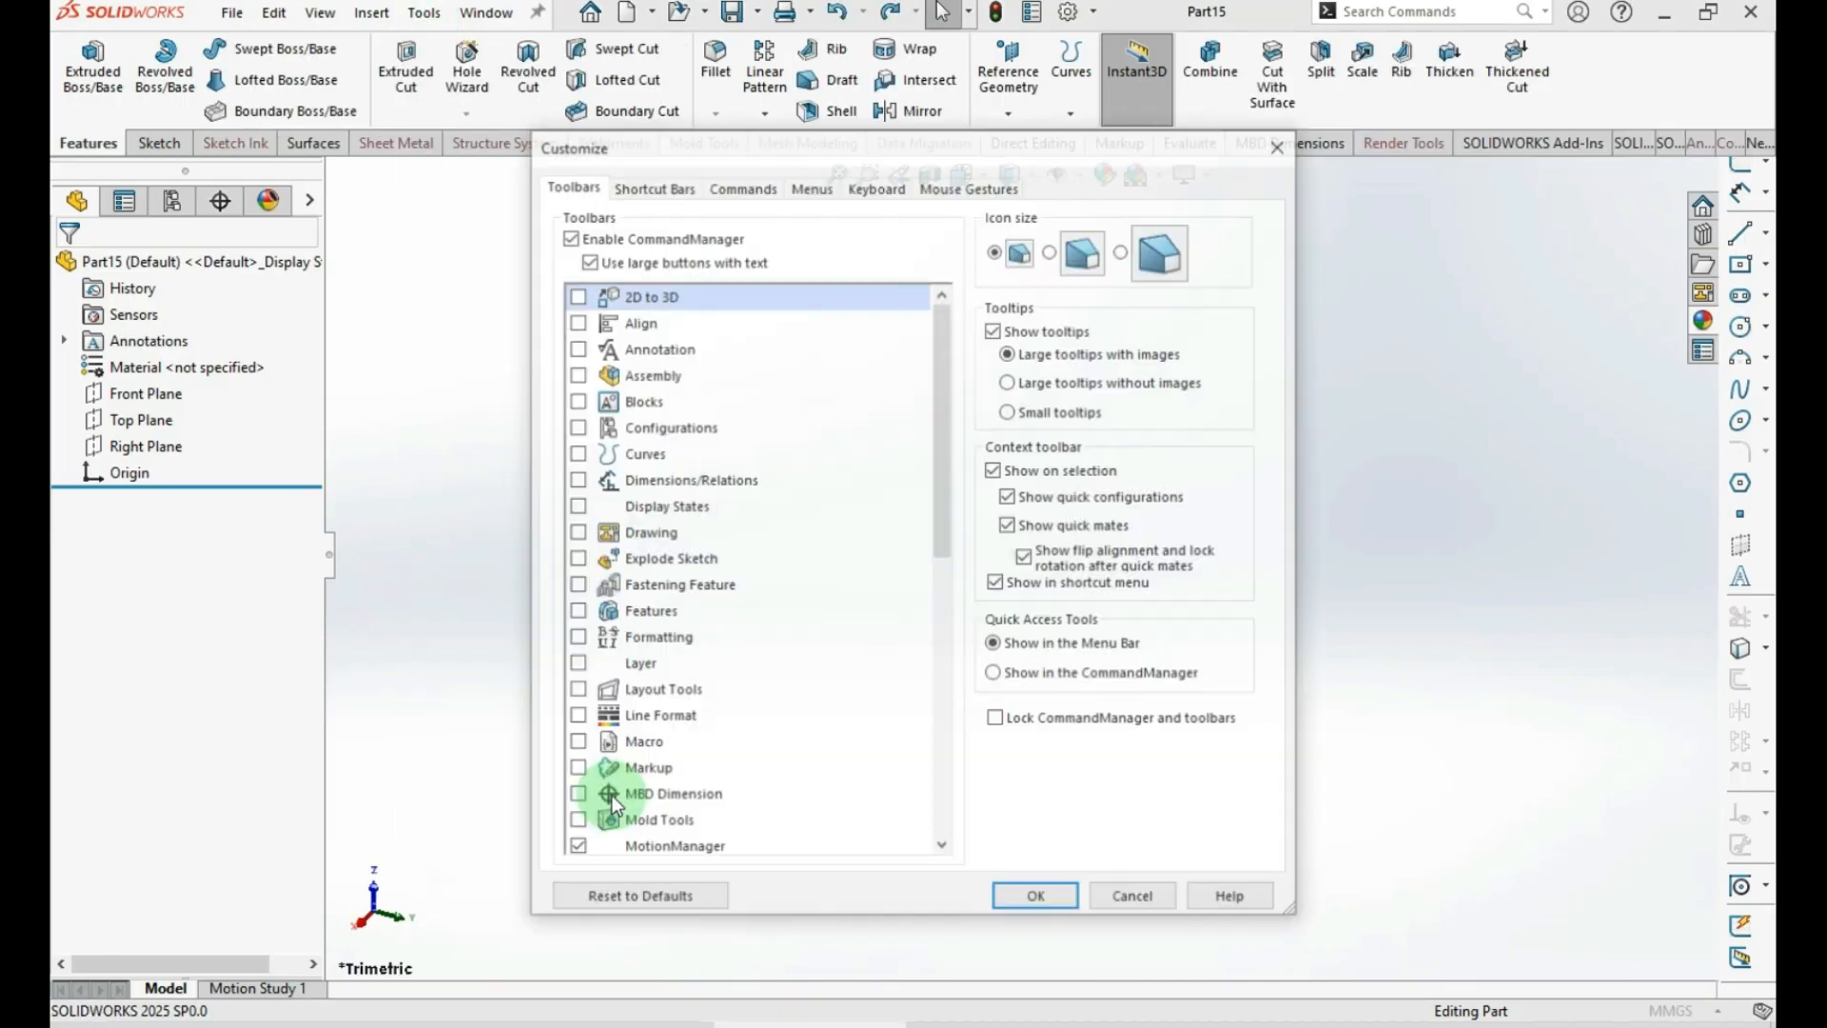
click(874, 185)
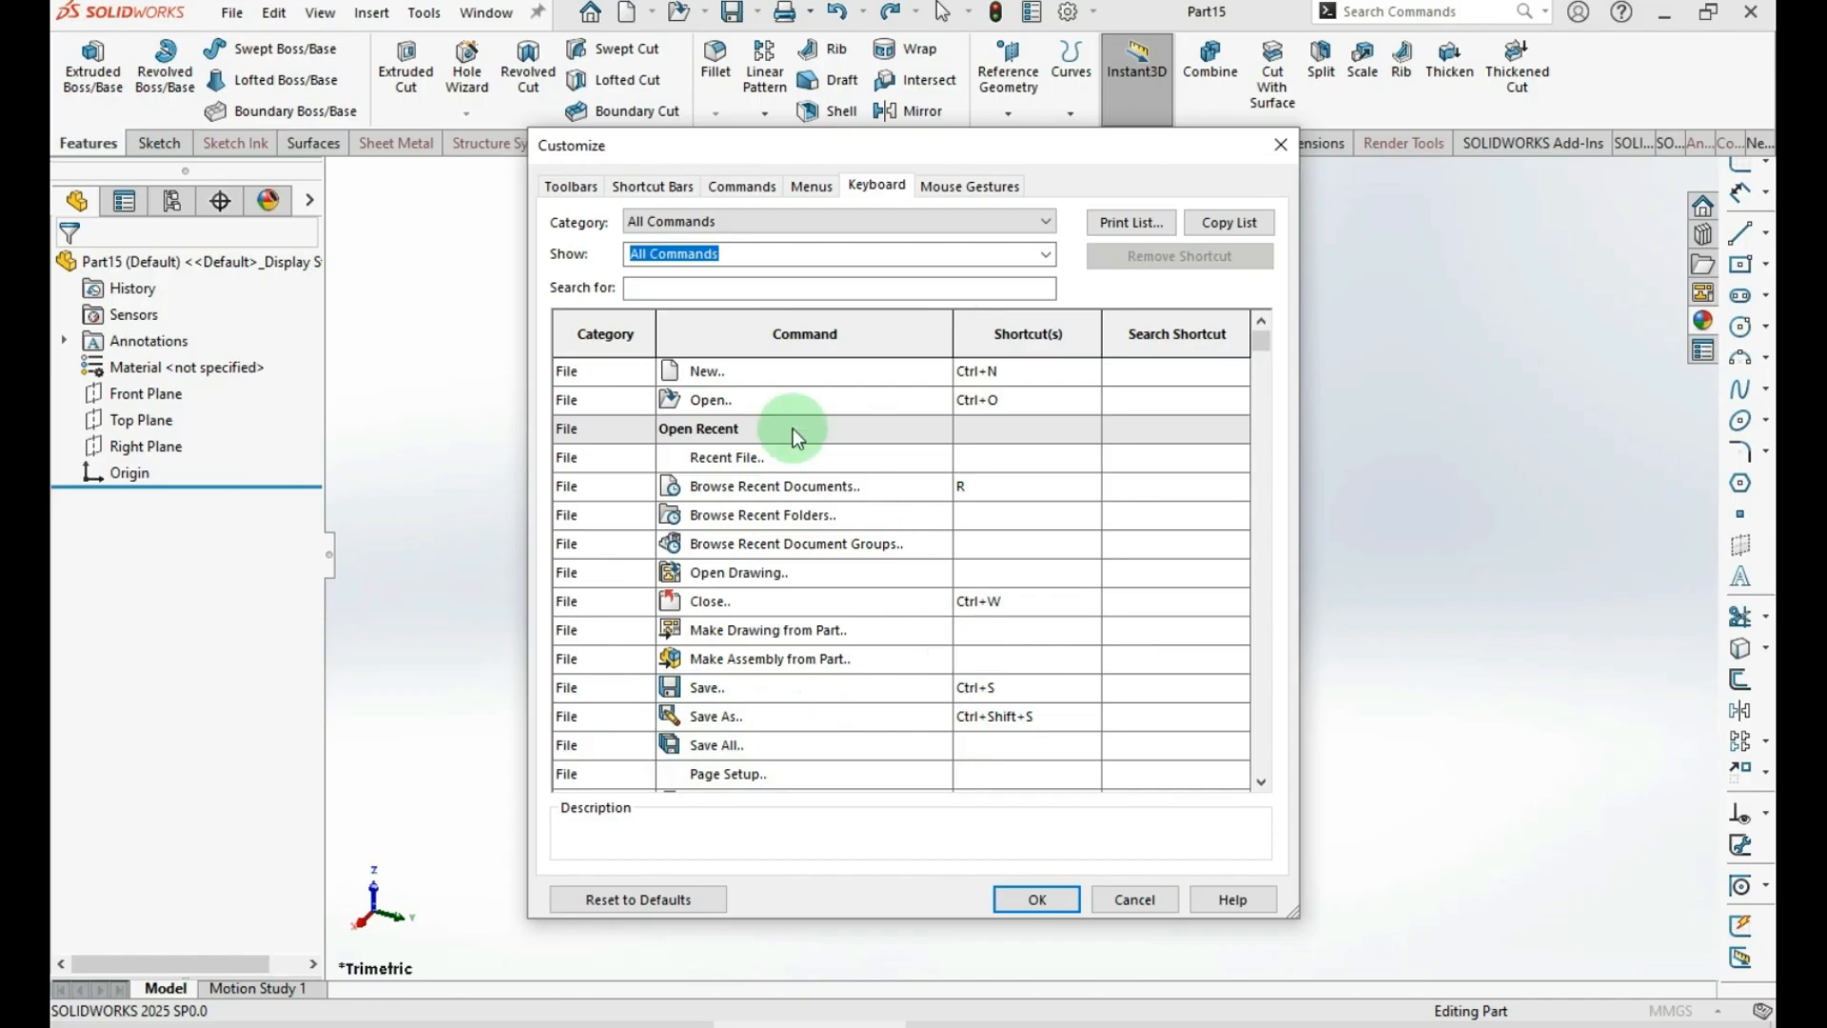
click(679, 288)
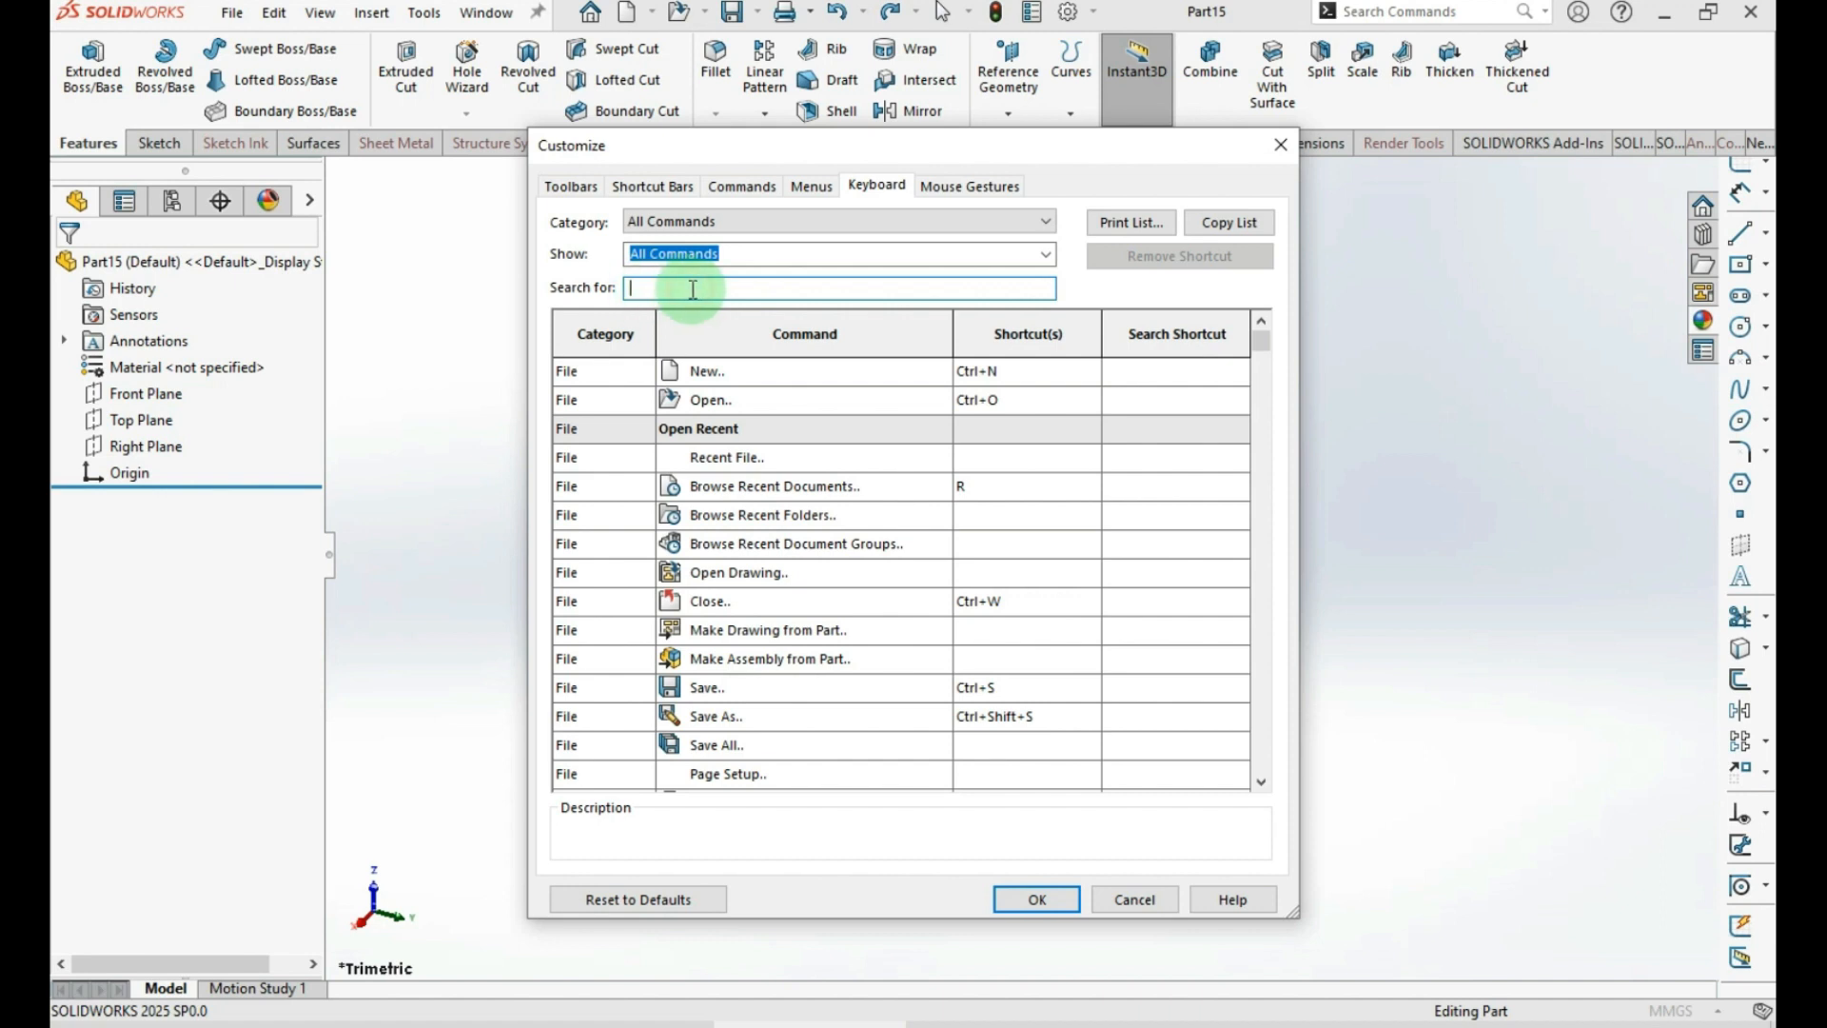
text(m)
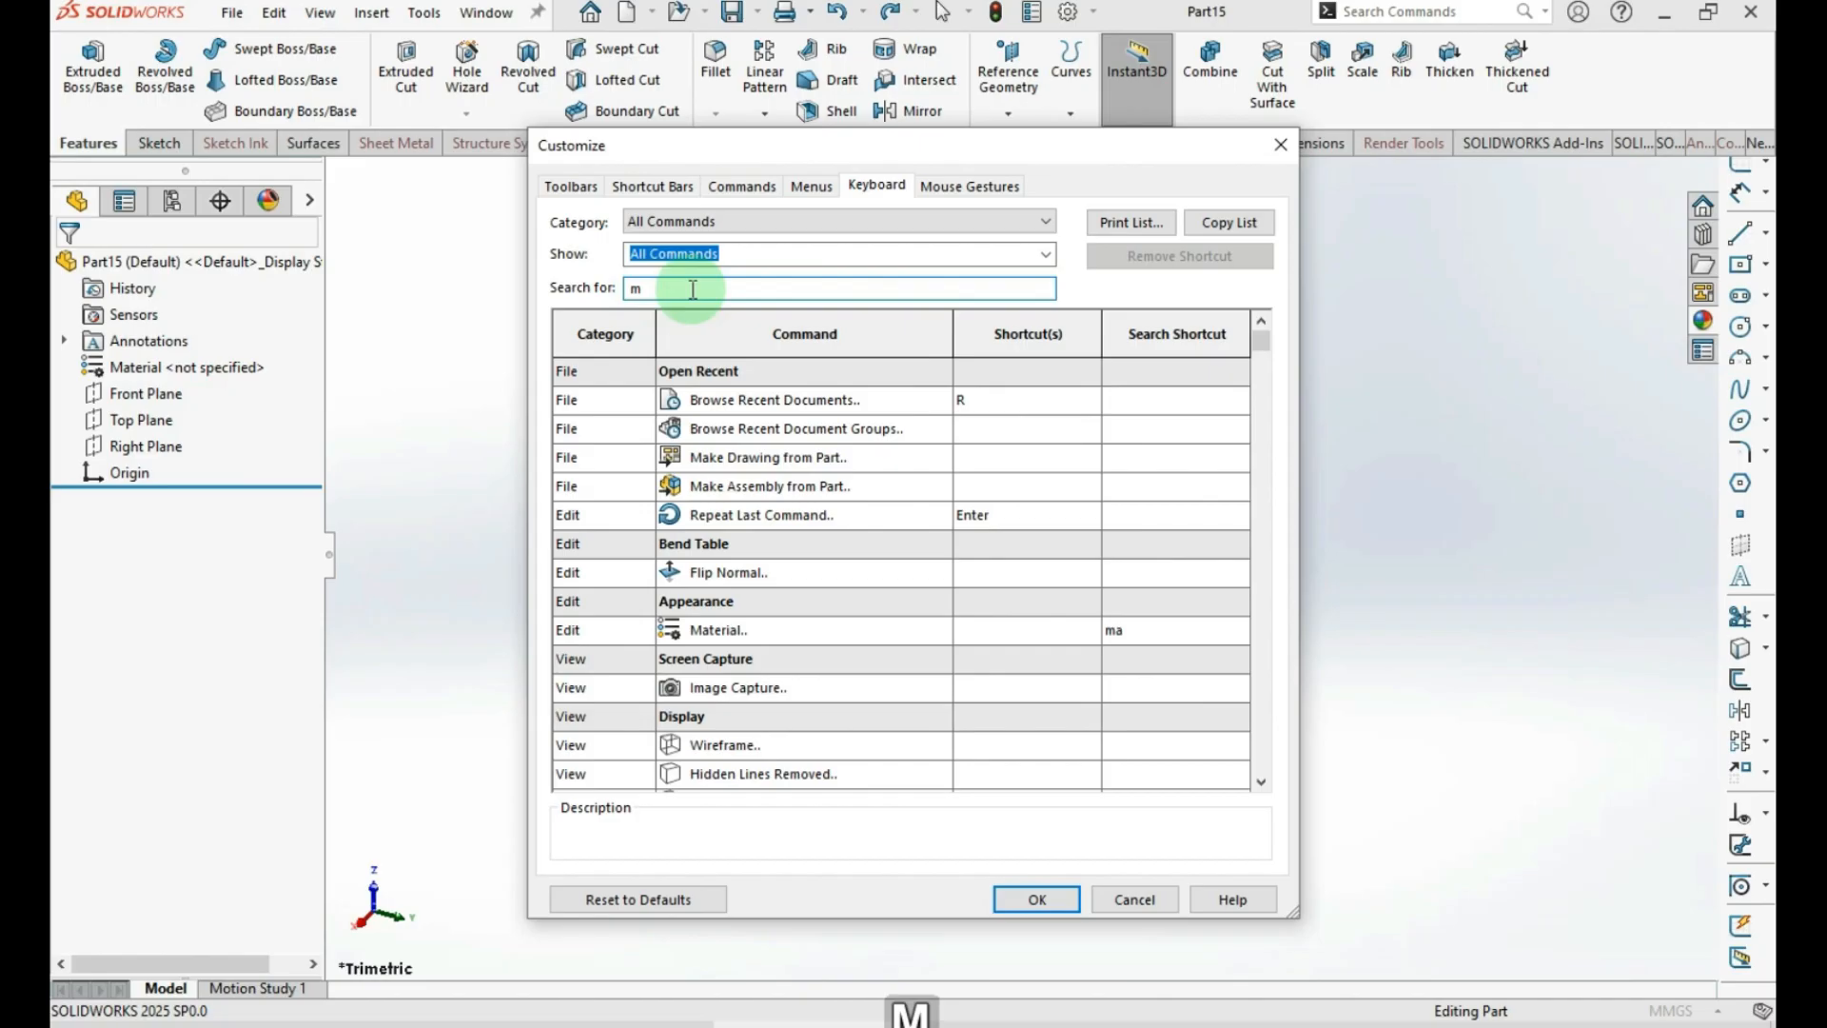
key(BackSpace)
text(di)
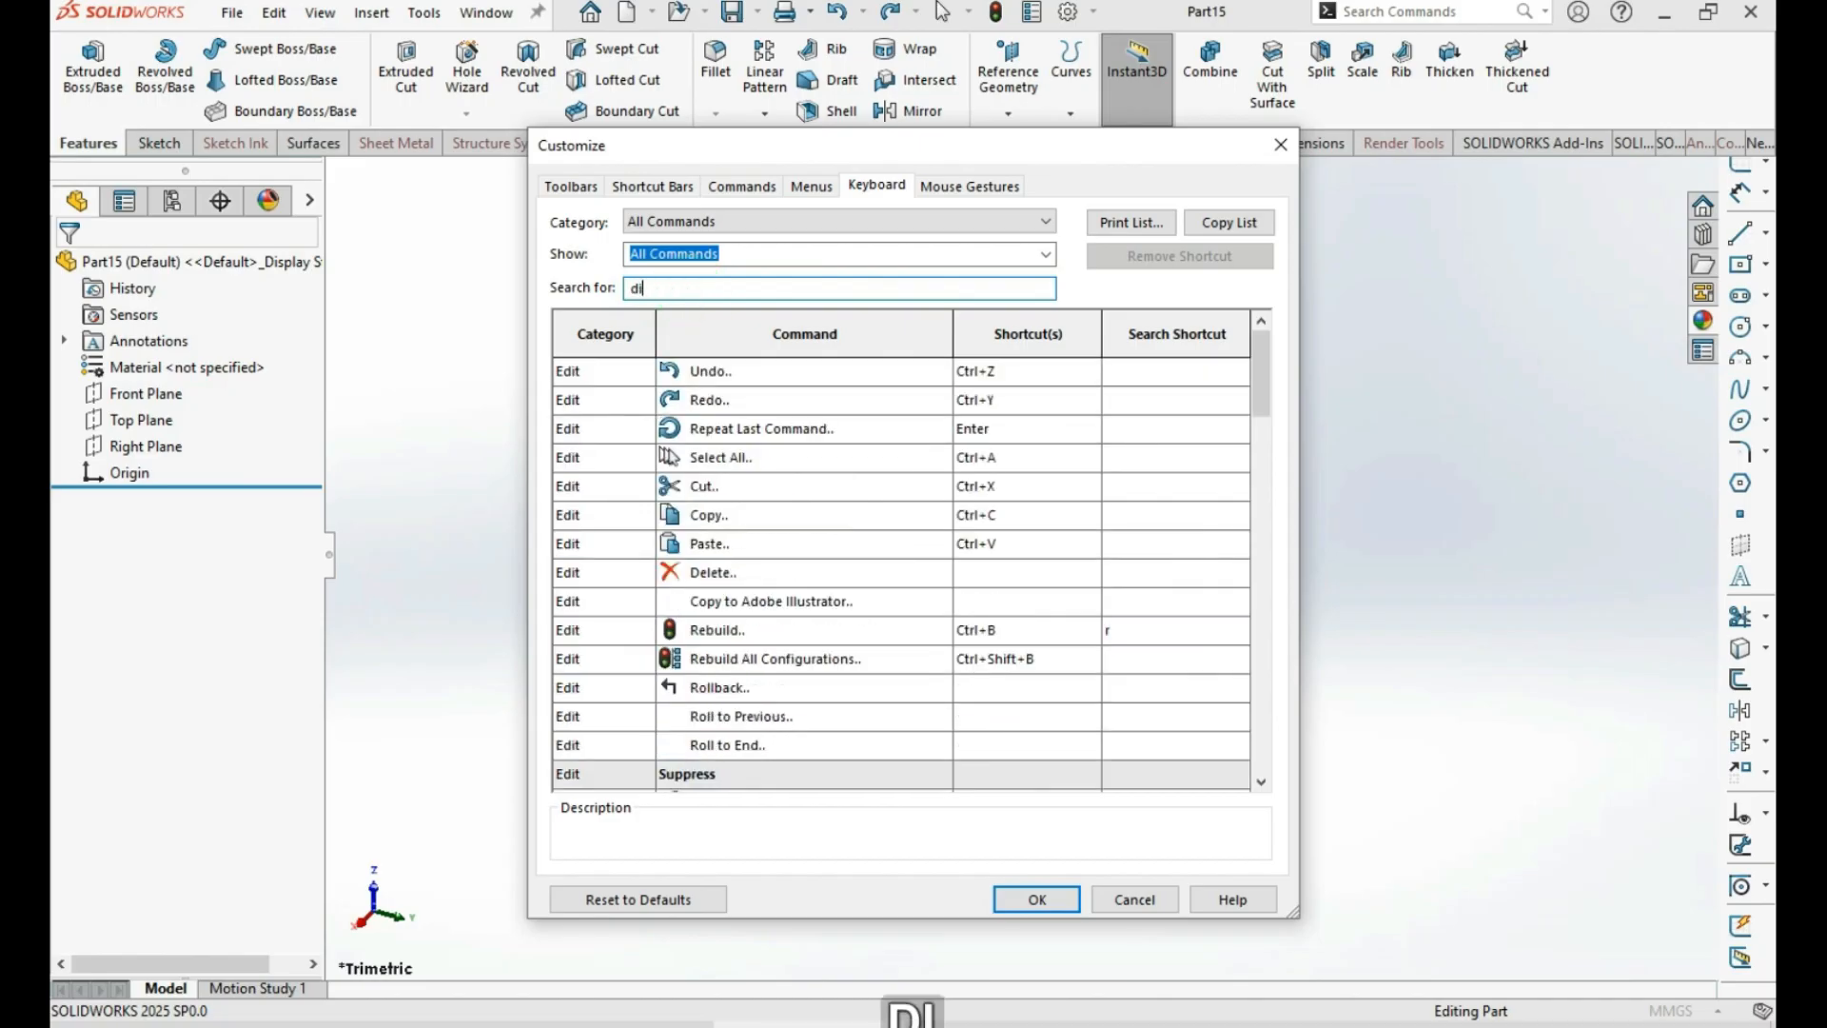
text(mens)
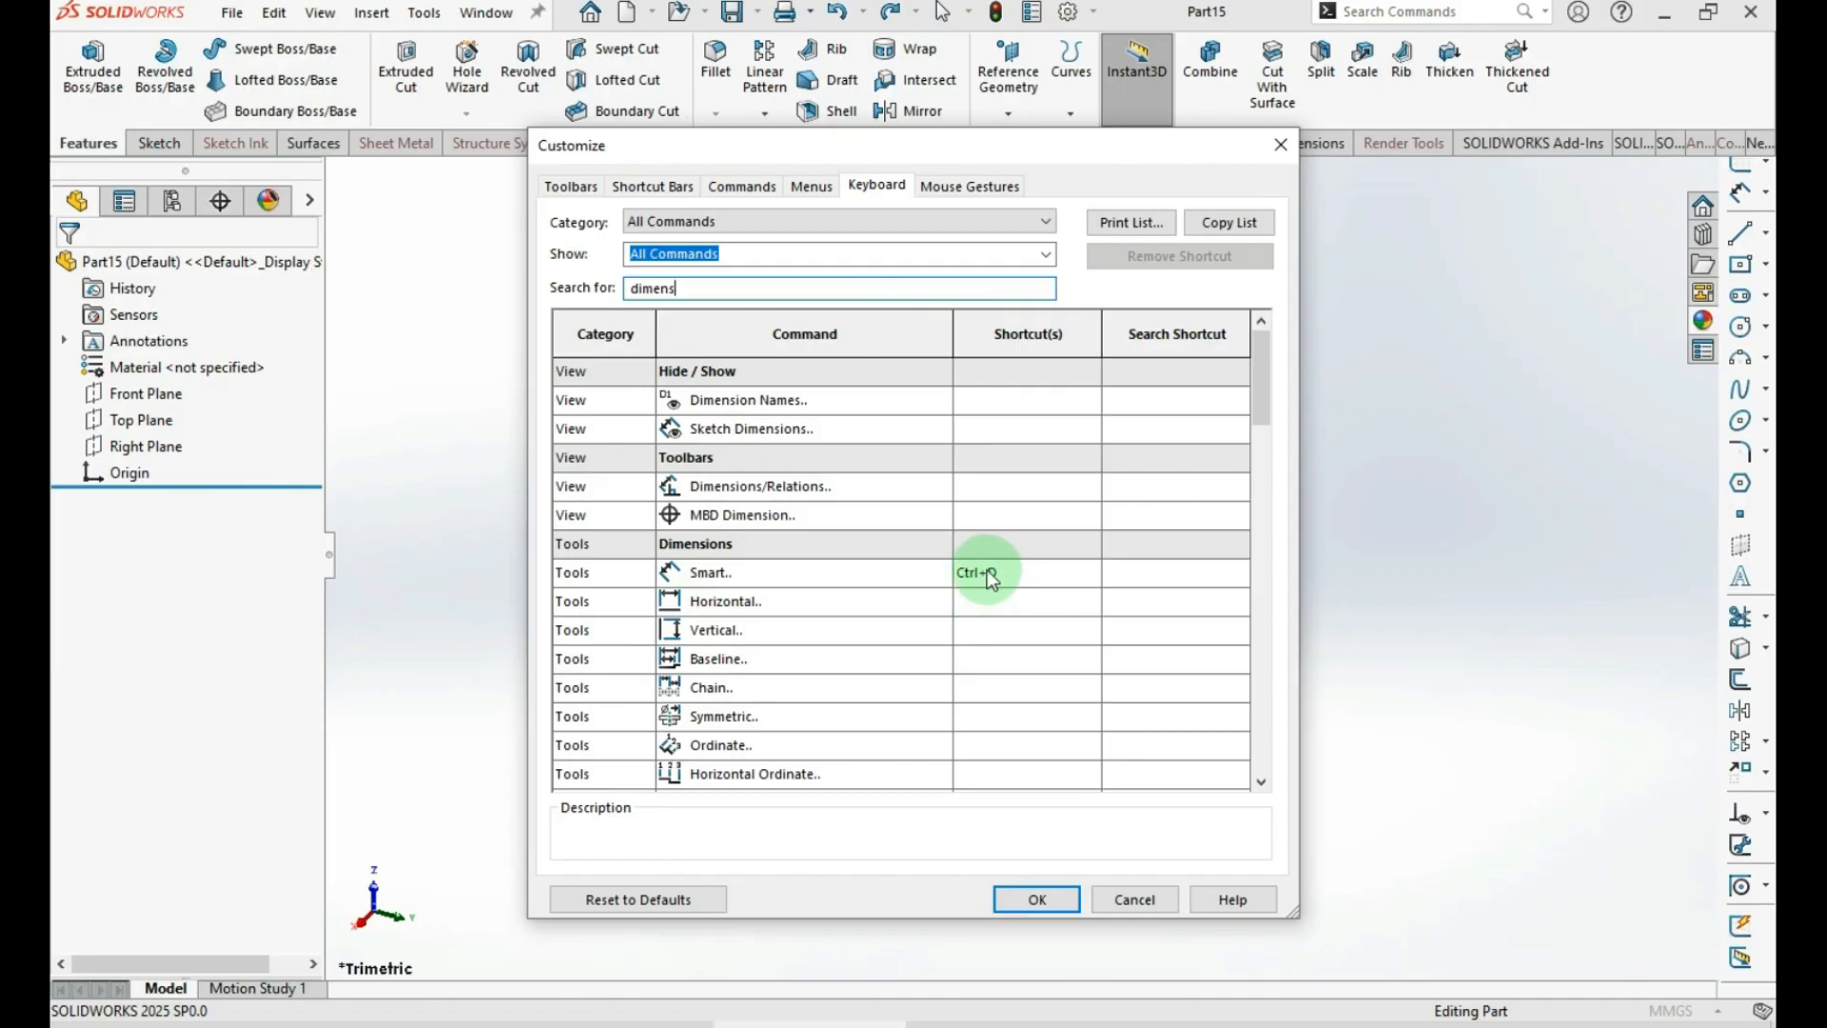
Clear the existing shortcut of the Smart dimension command and assign Ctrl+D to it
click(1039, 571)
key(Delete)
key(BackSpace)
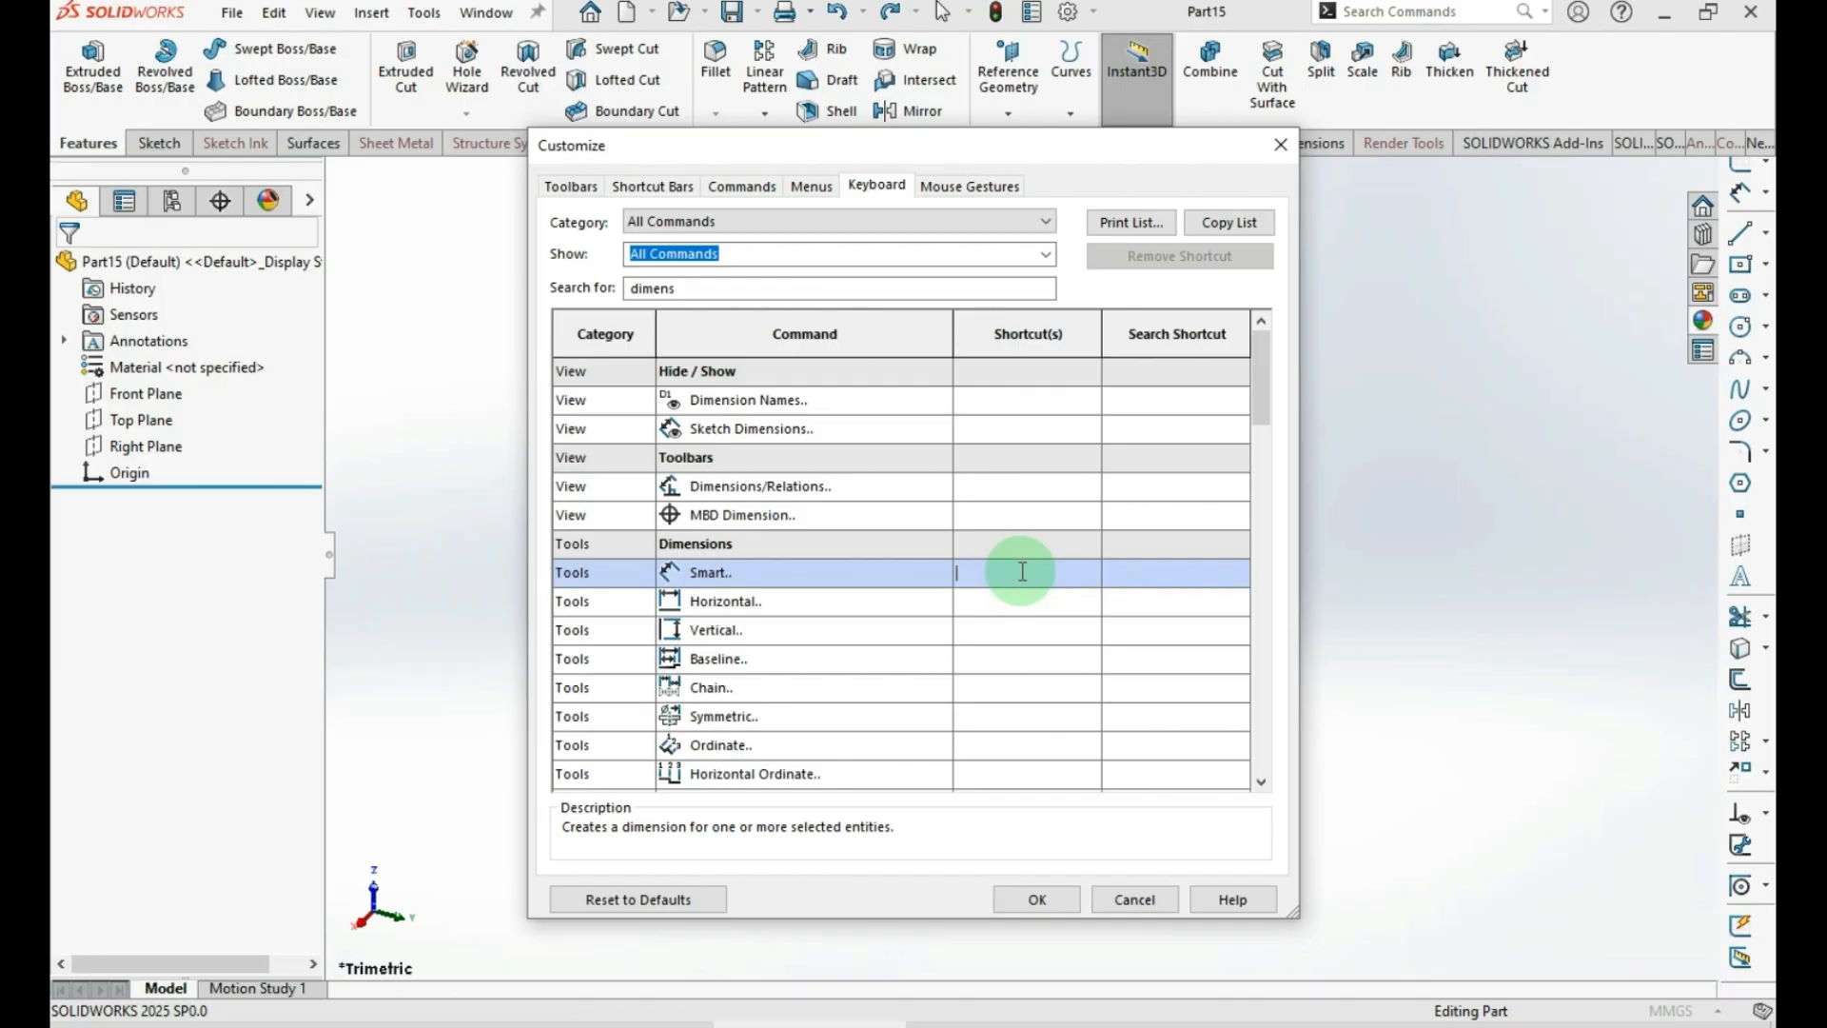
key(ctrl)
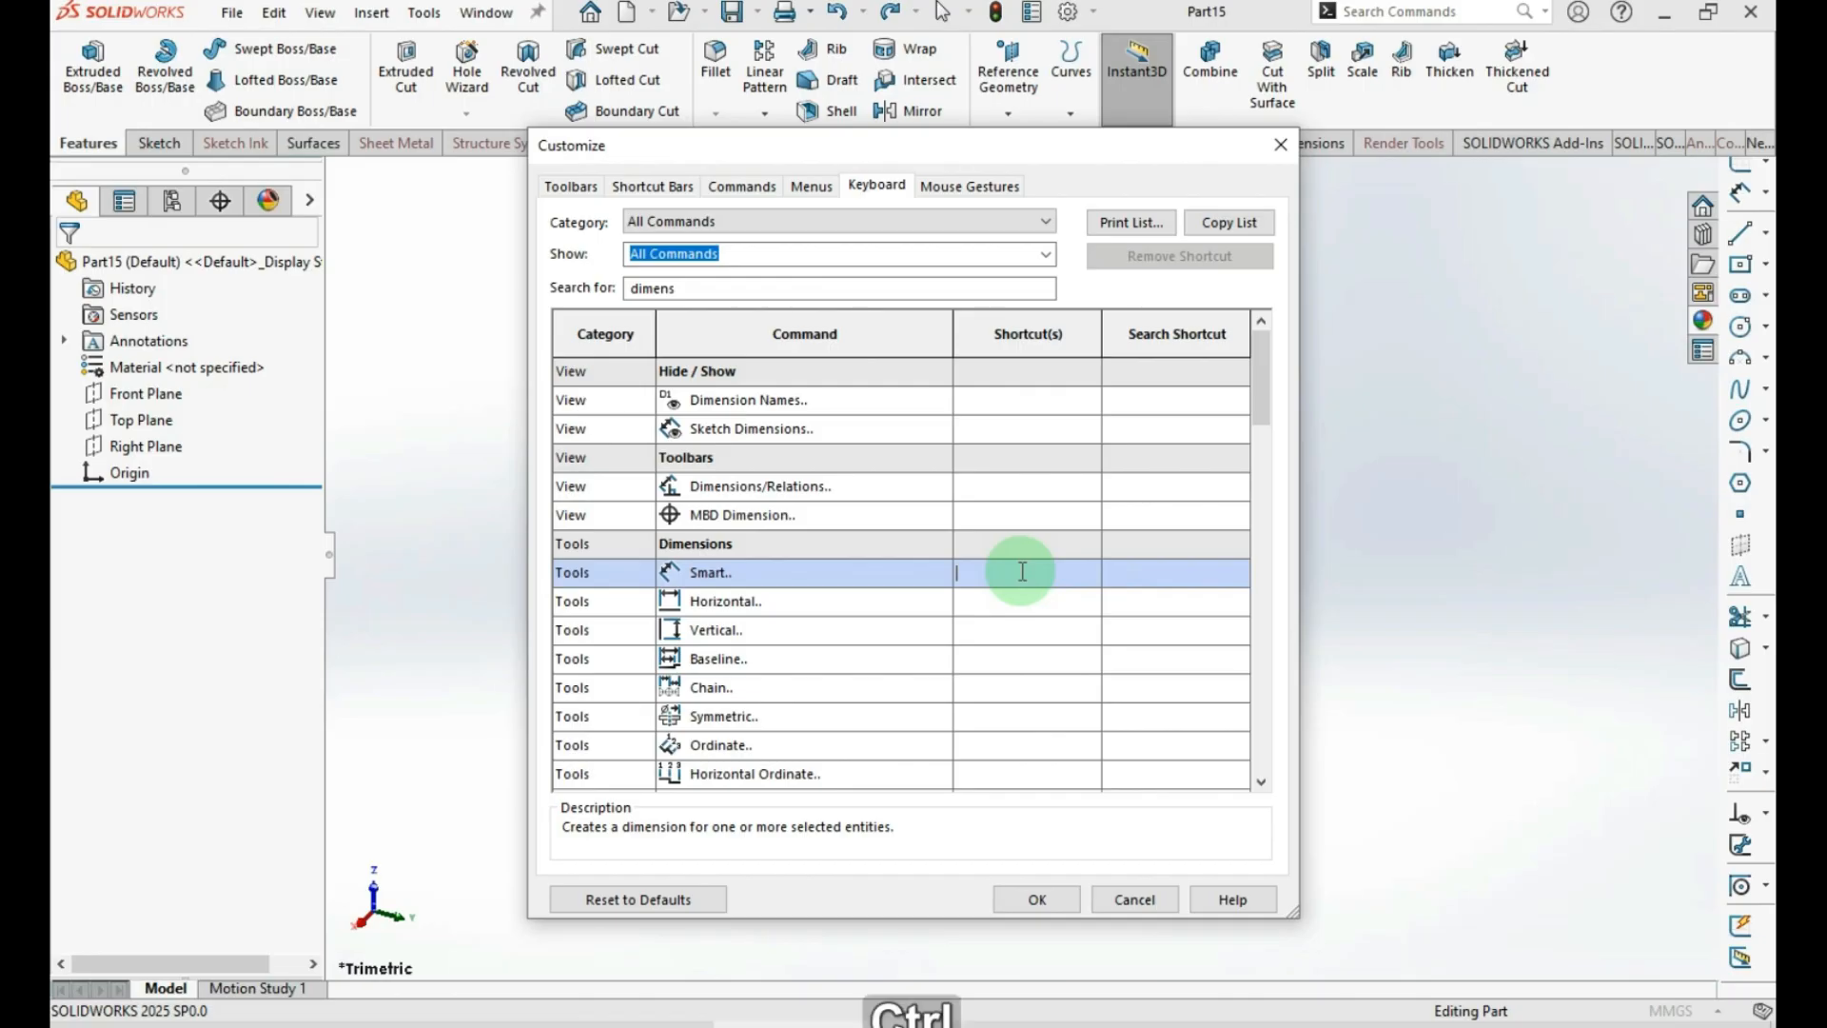
key(ctrl+d)
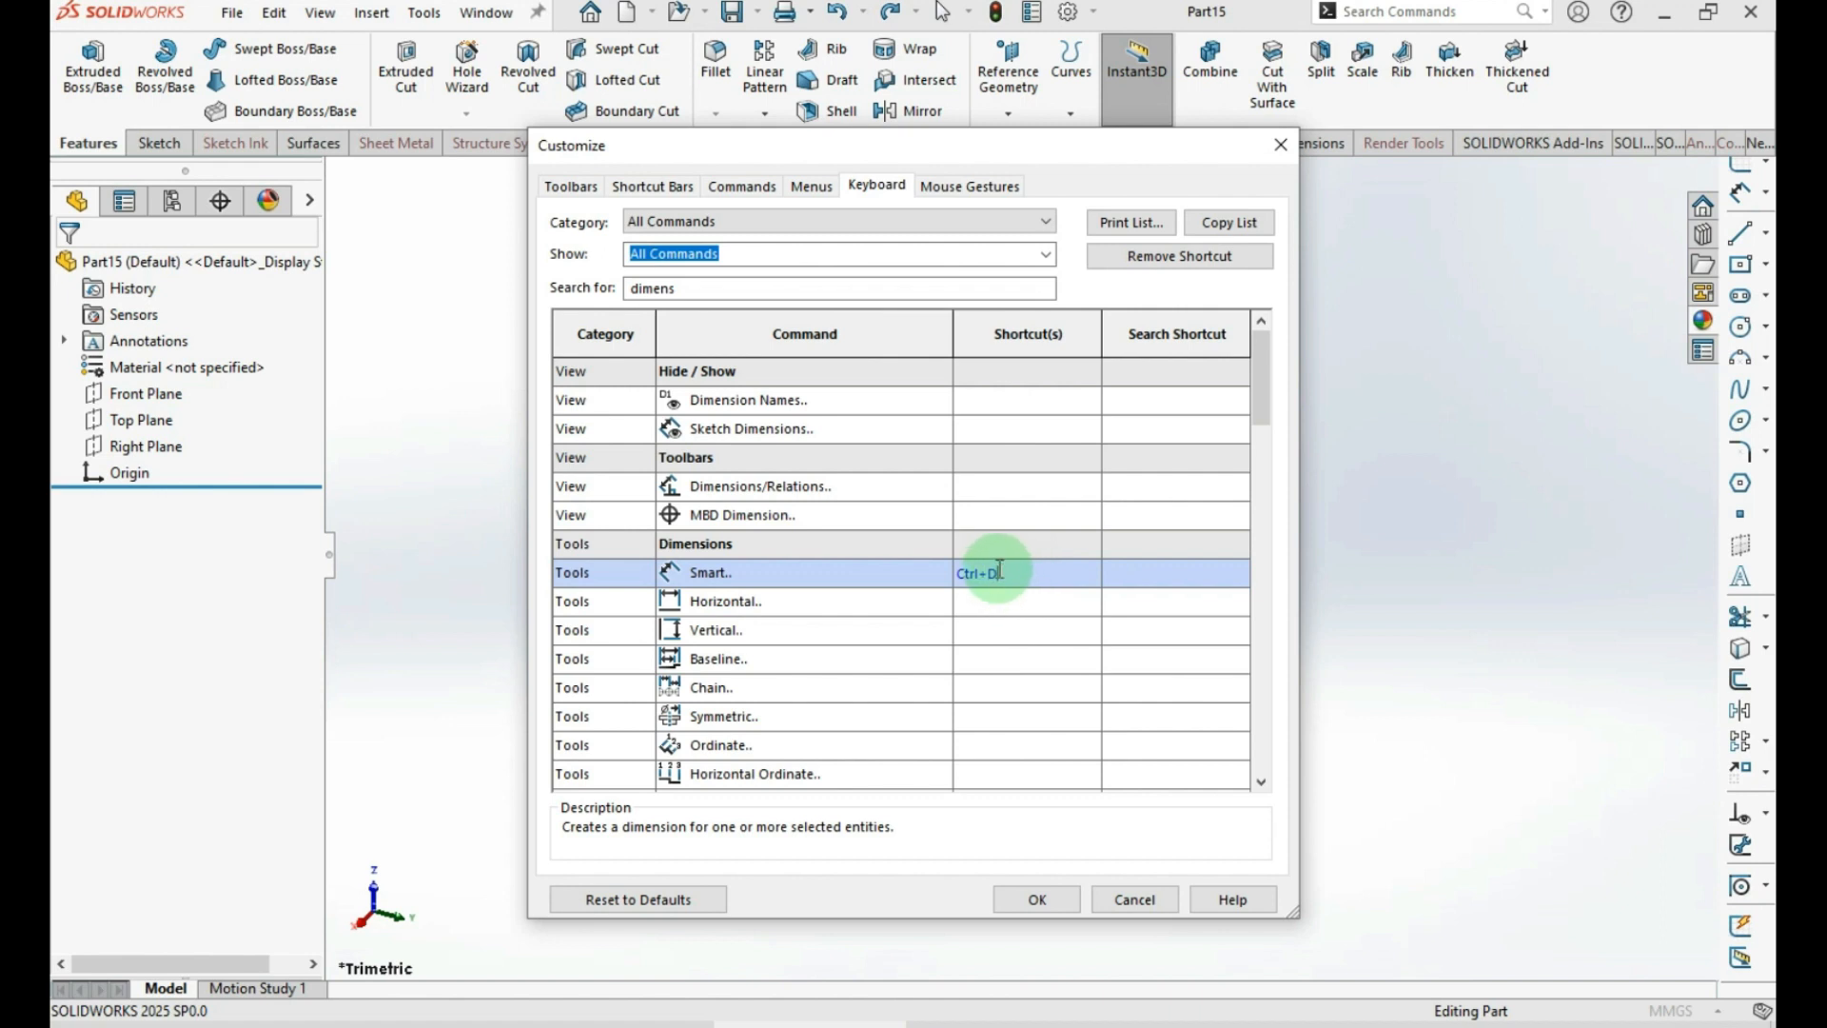
Search the commands for "meas", check the Measure command's shortcut, and apply the keyboard customization
double_click(686, 289)
text(me)
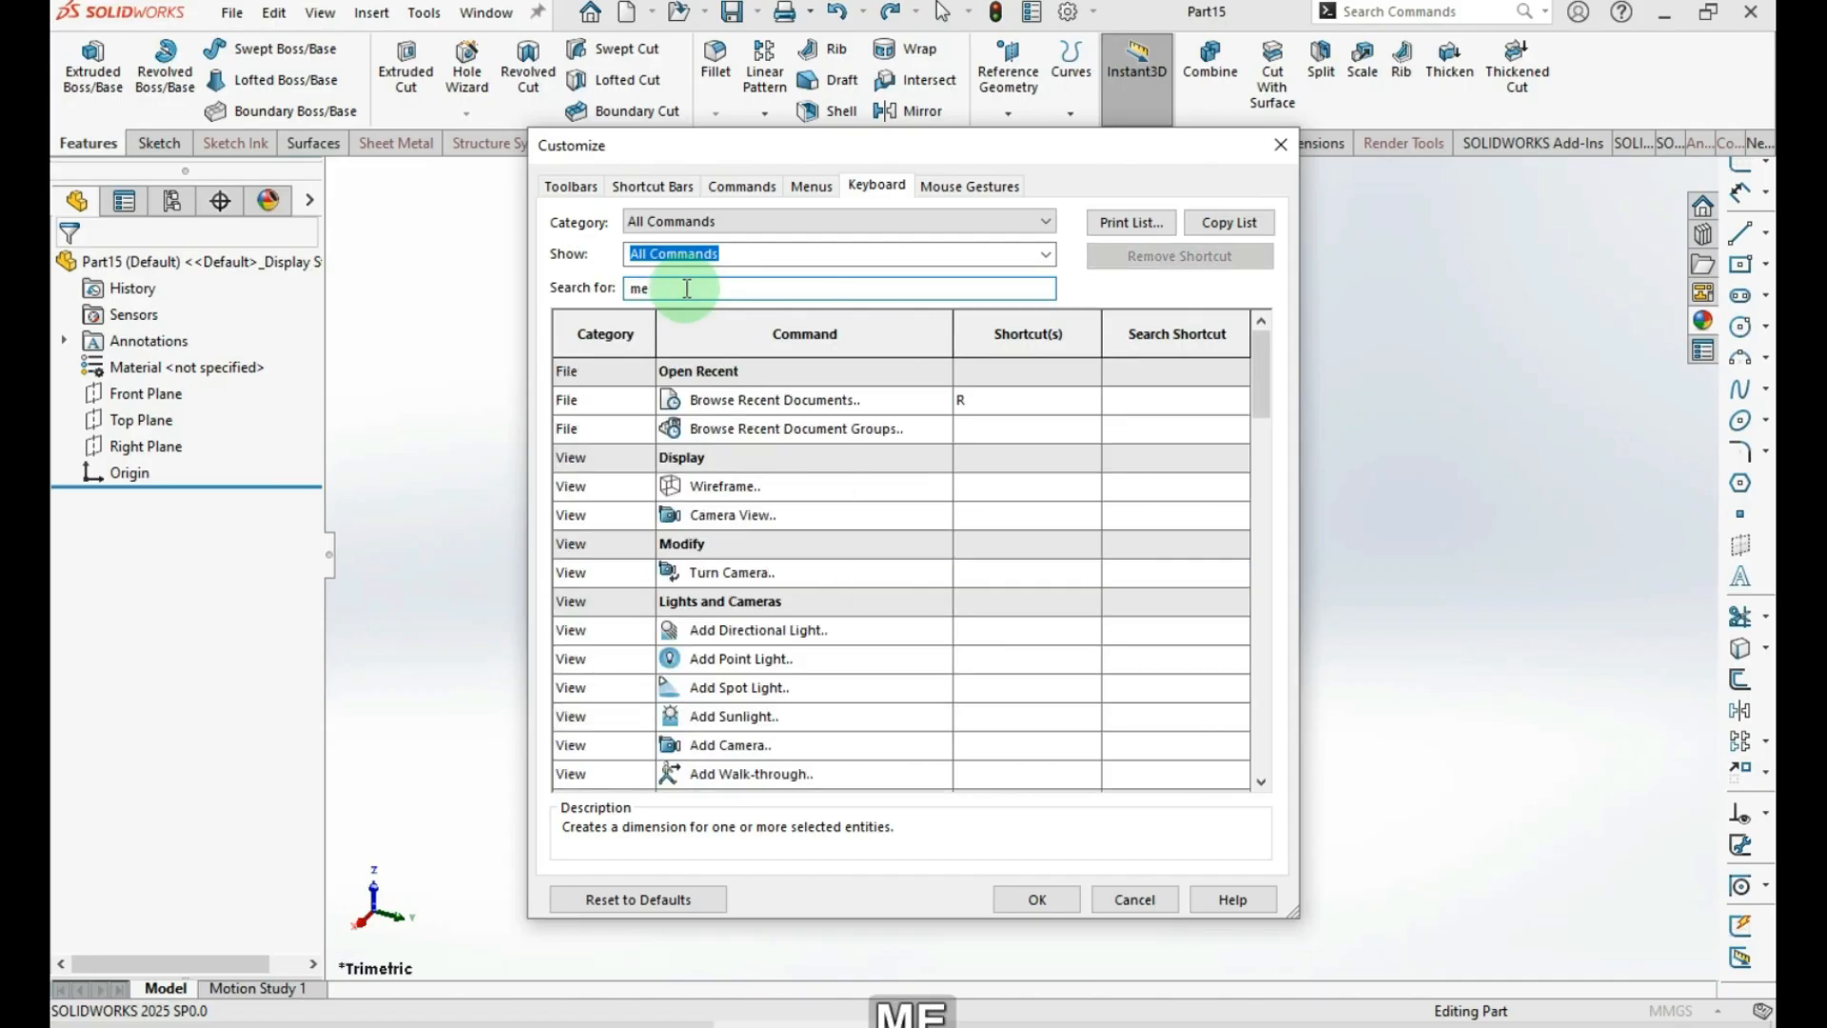
text(as)
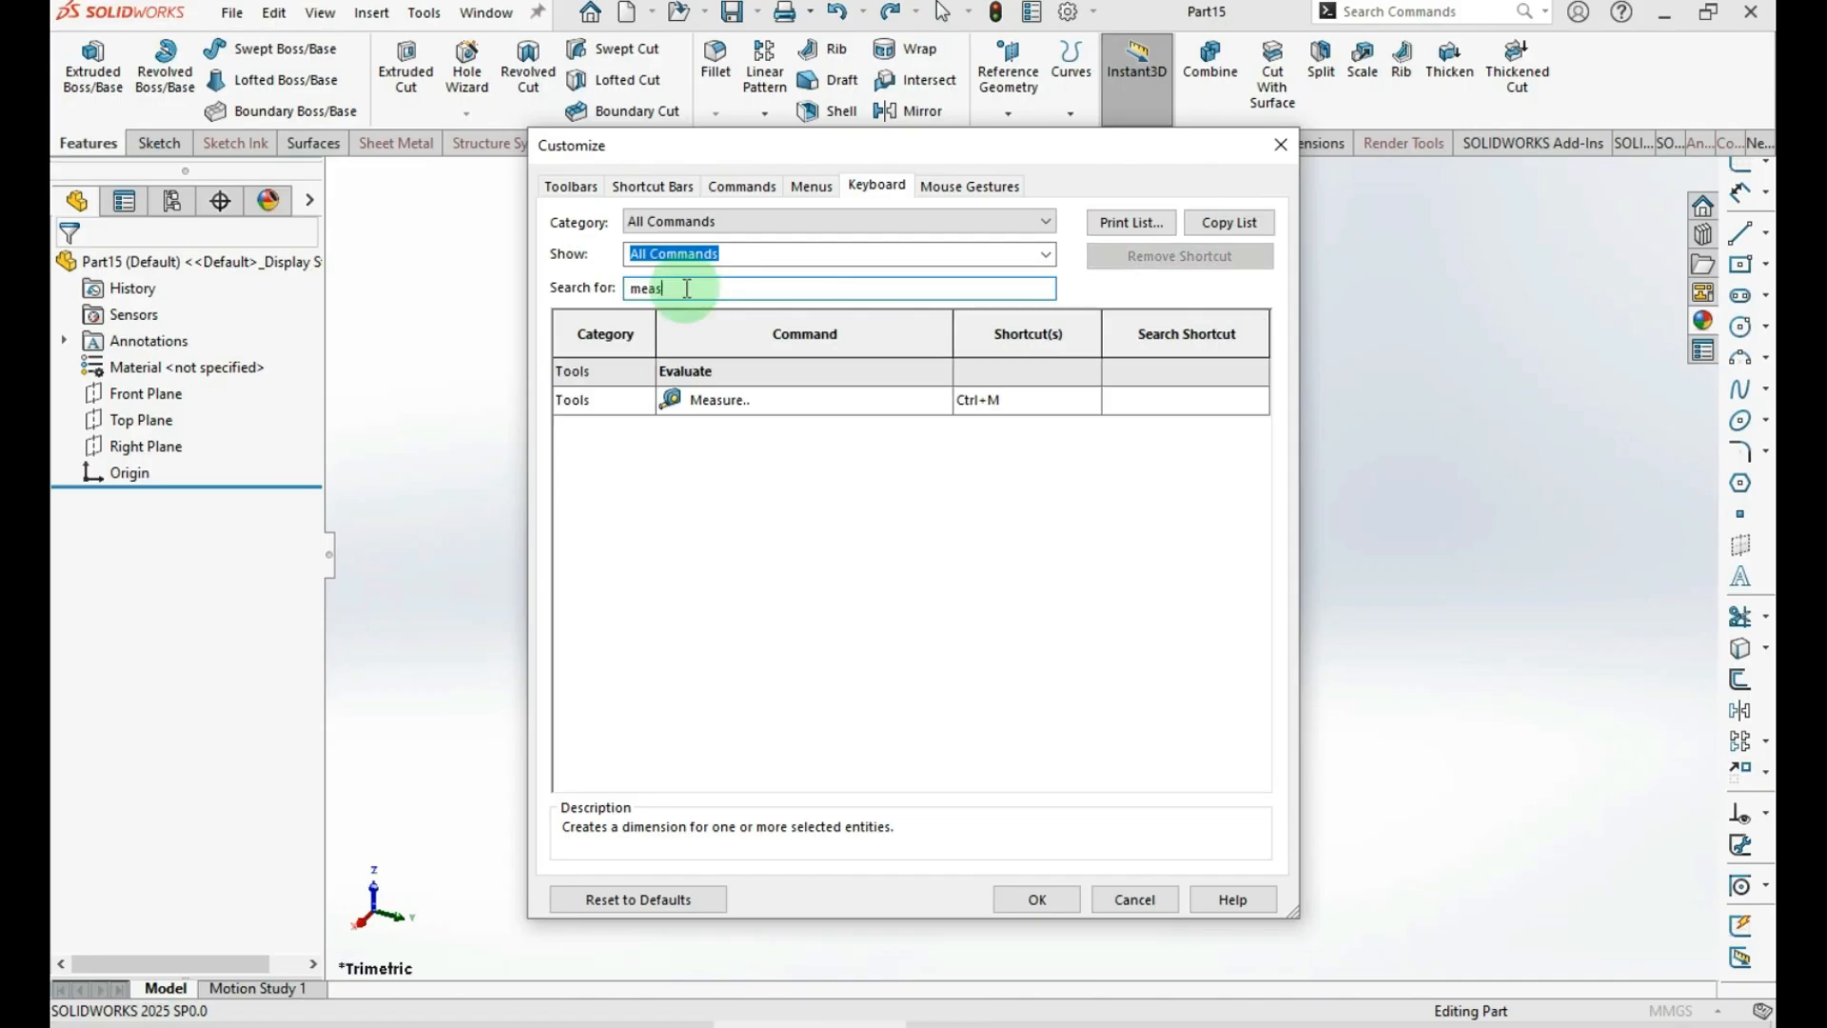
click(795, 401)
click(976, 400)
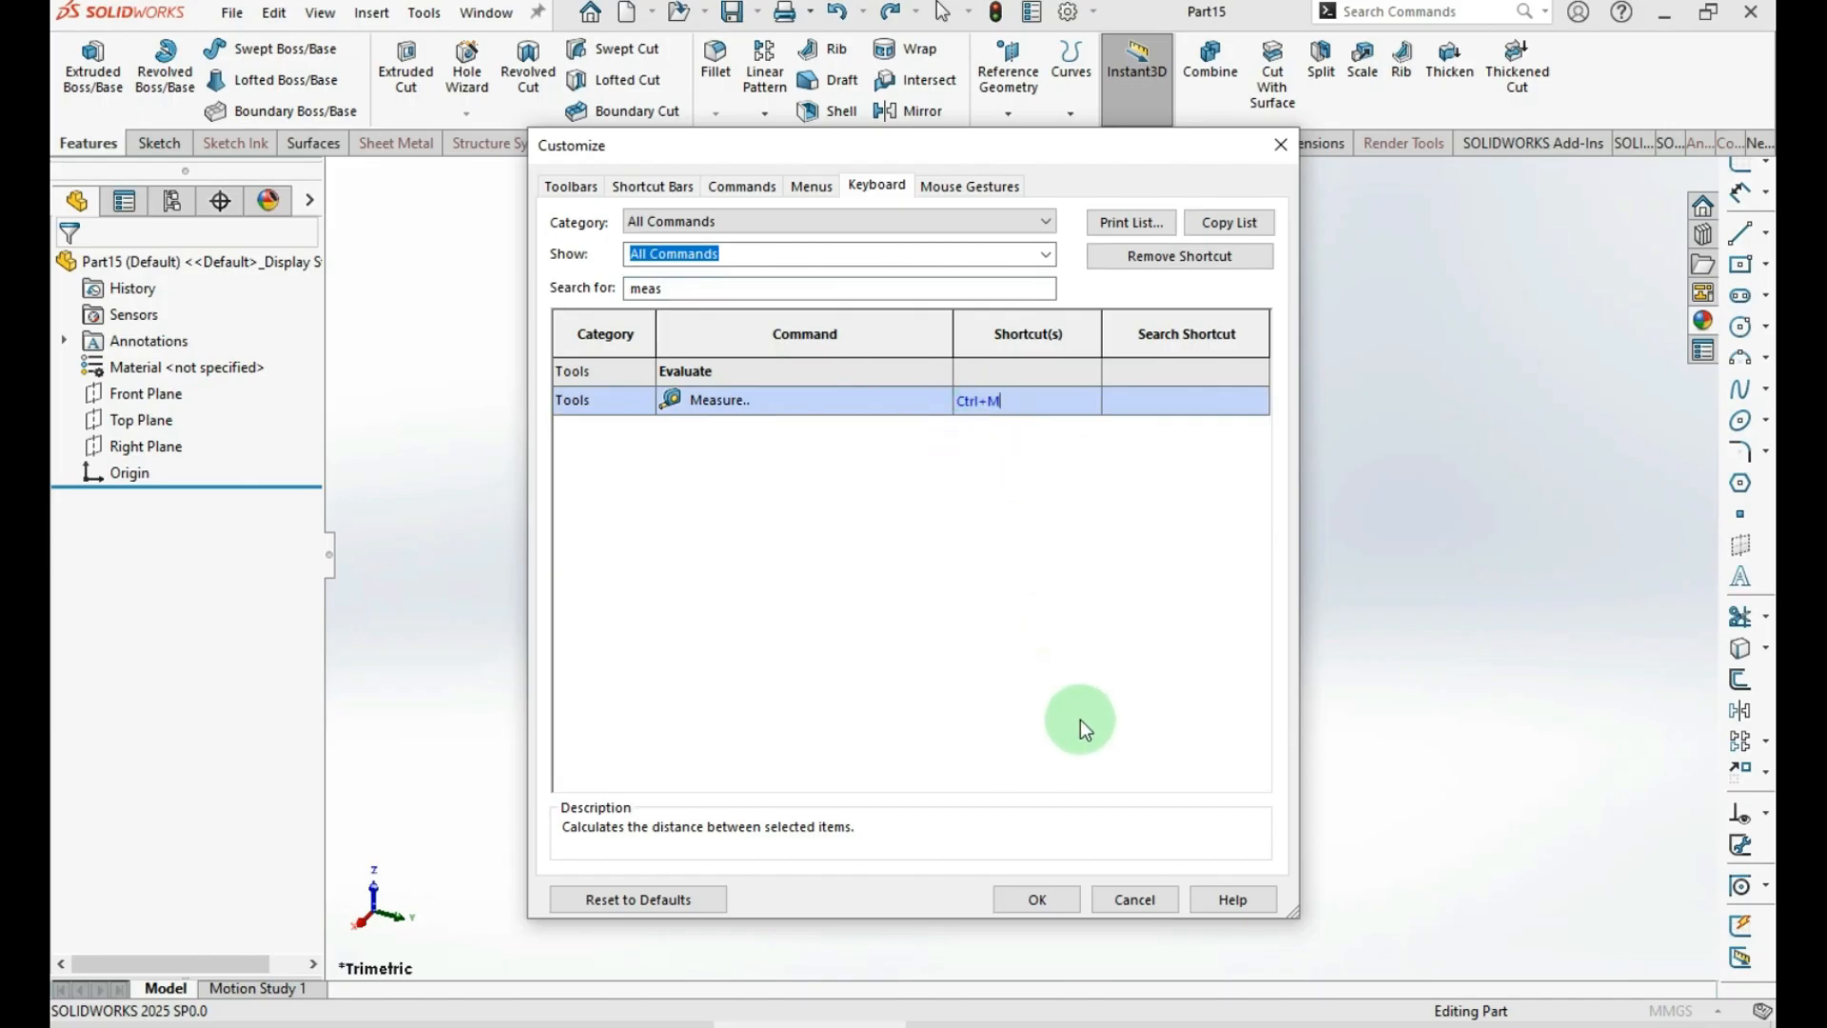
click(1037, 900)
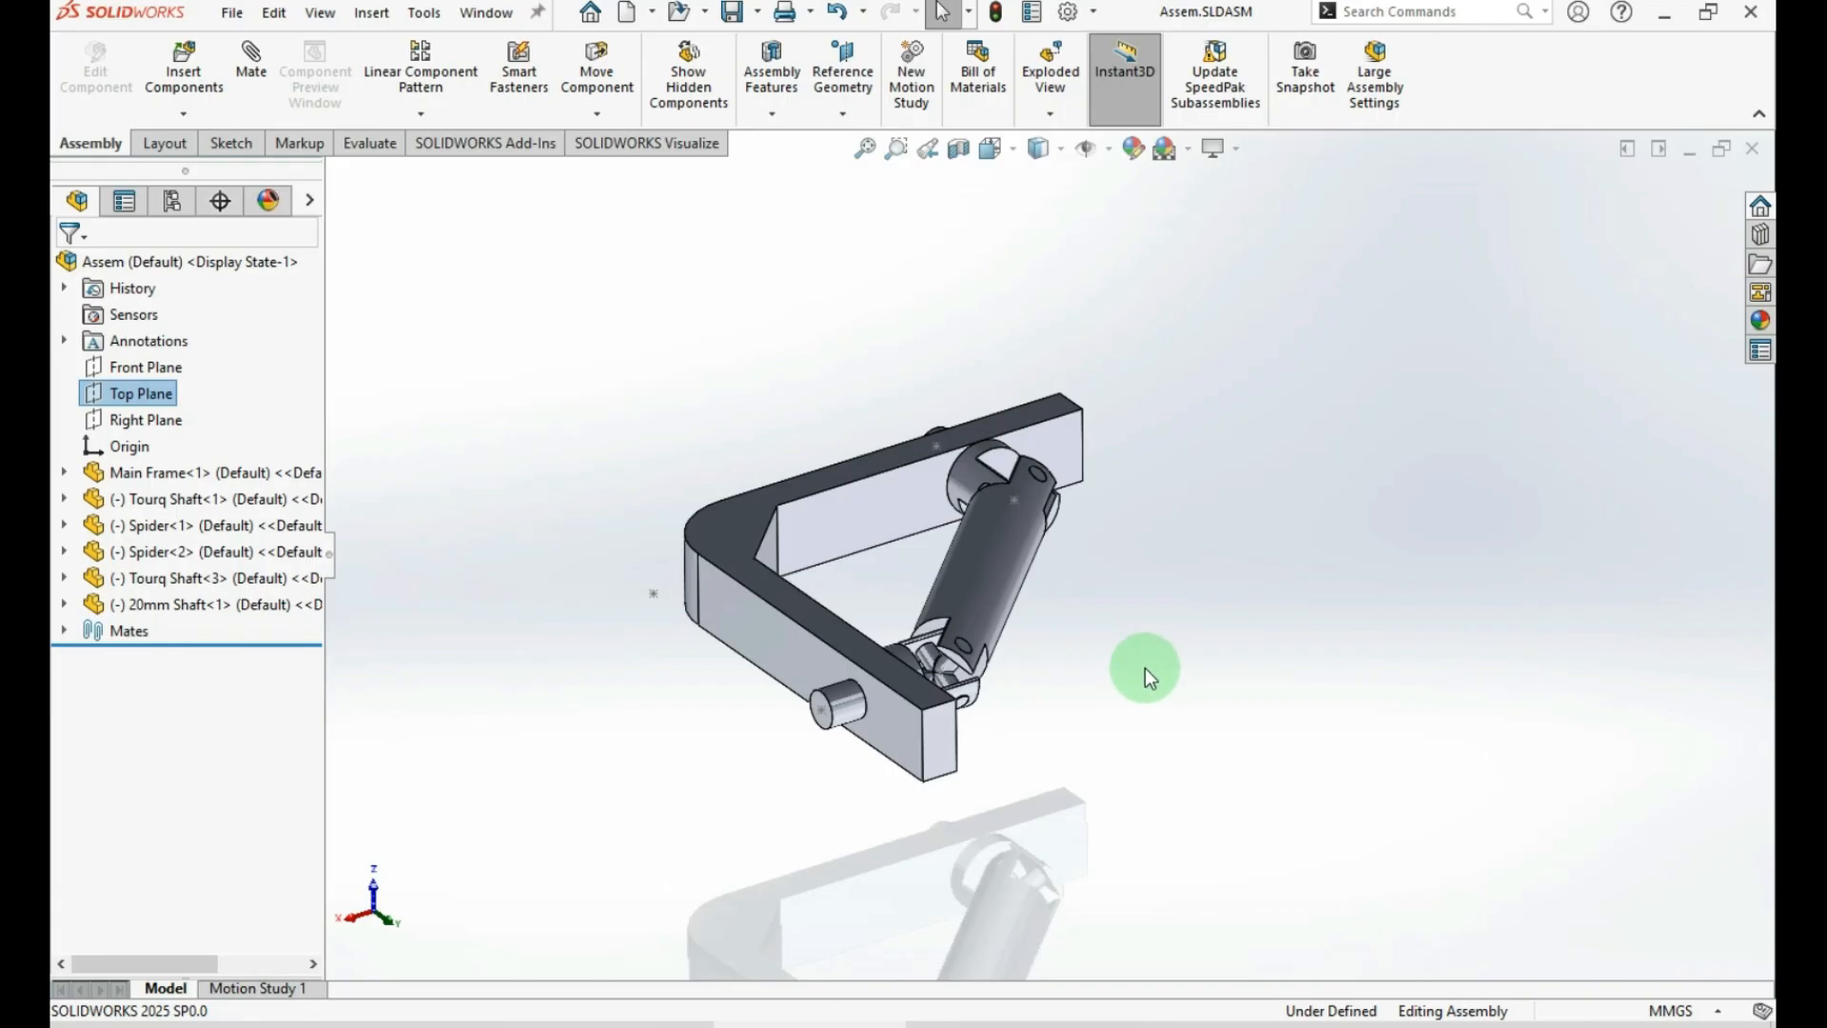
Examine the main frame, shafts and spider joints of the assembly up close, from farther away and from another side
scroll(1144, 659, up, 5)
scroll(952, 545, down, 5)
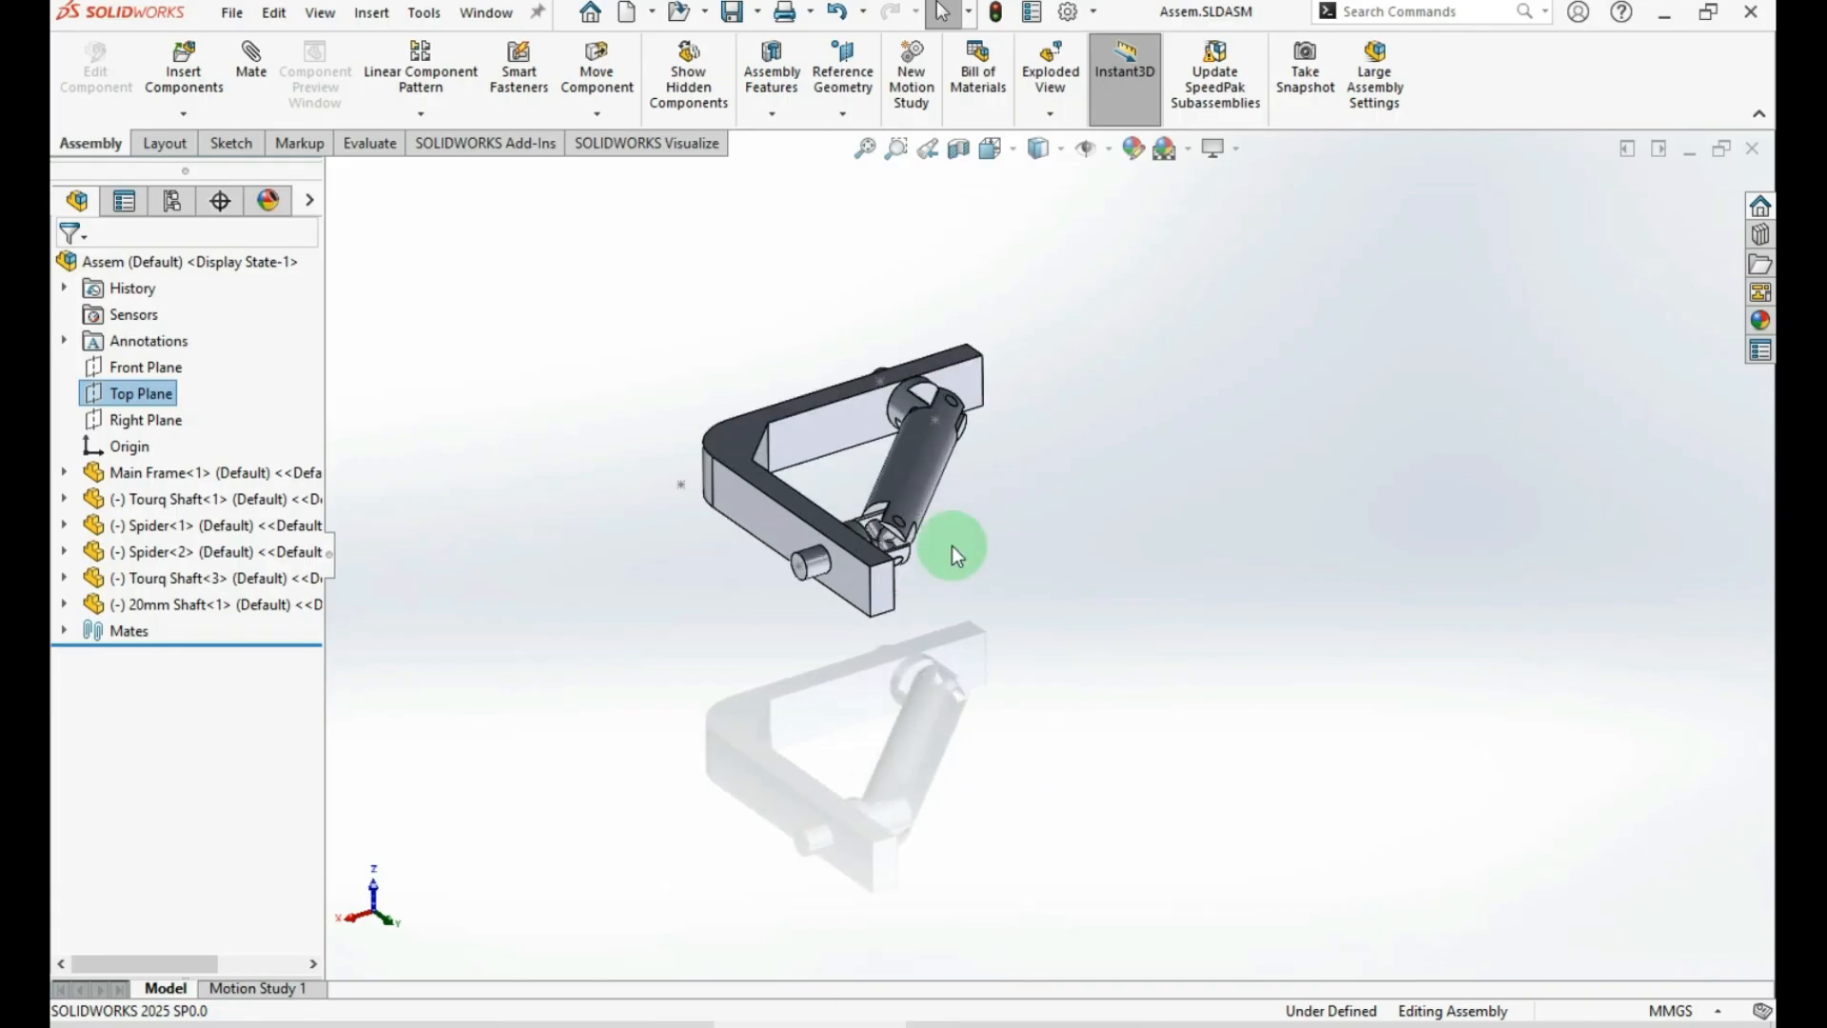
scroll(826, 391, down, 5)
scroll(952, 533, up, 5)
scroll(980, 539, down, 5)
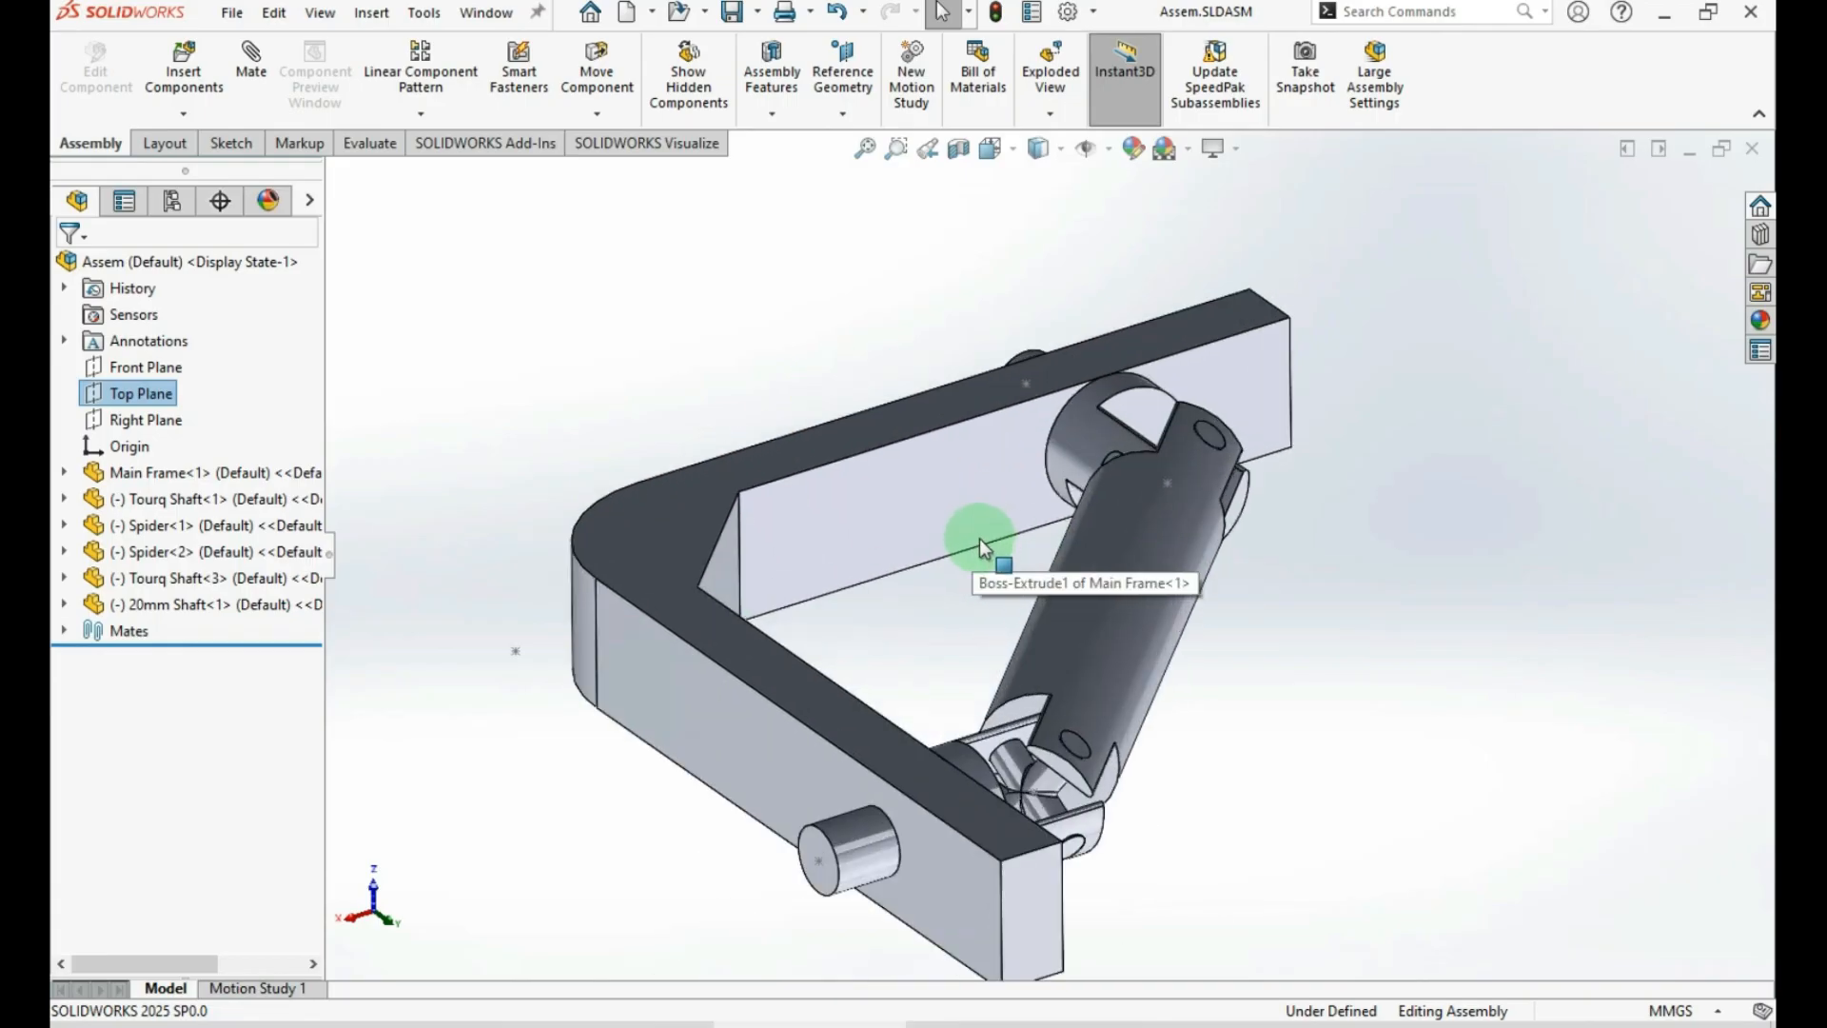
scroll(1123, 637, up, 3)
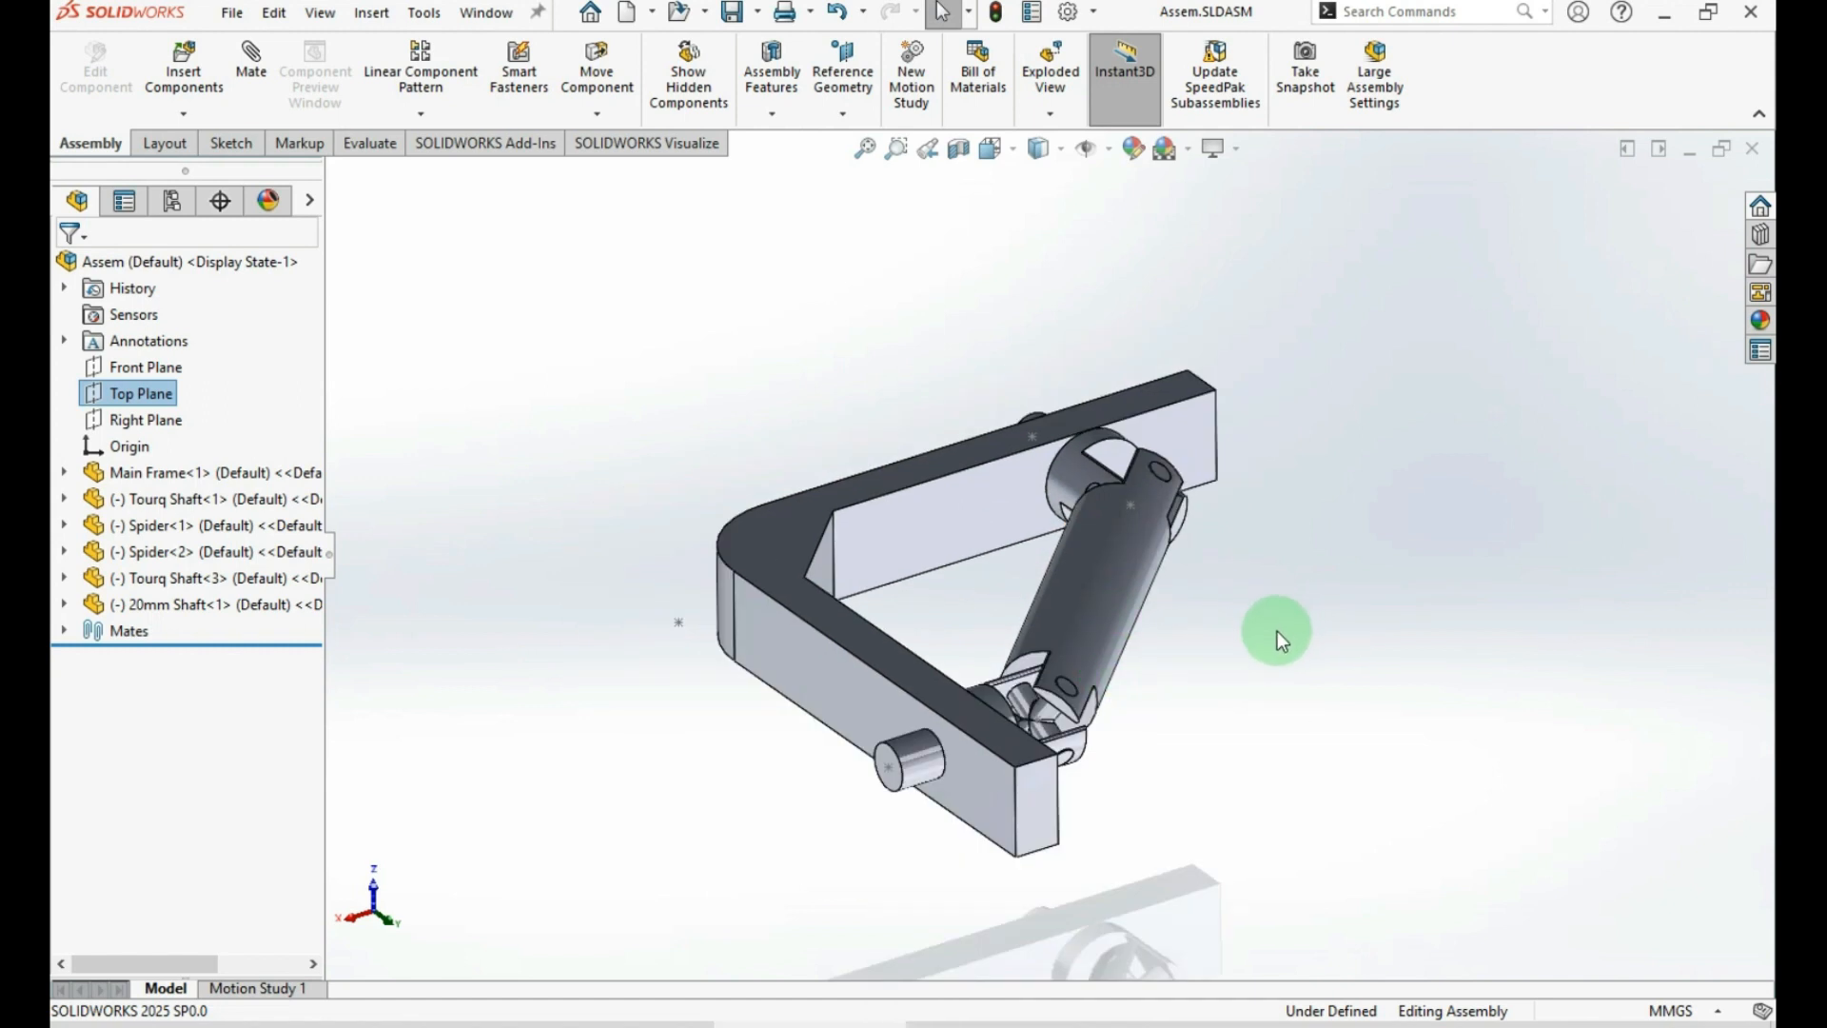
ctrl+middle_drag(1277, 631, 1208, 597)
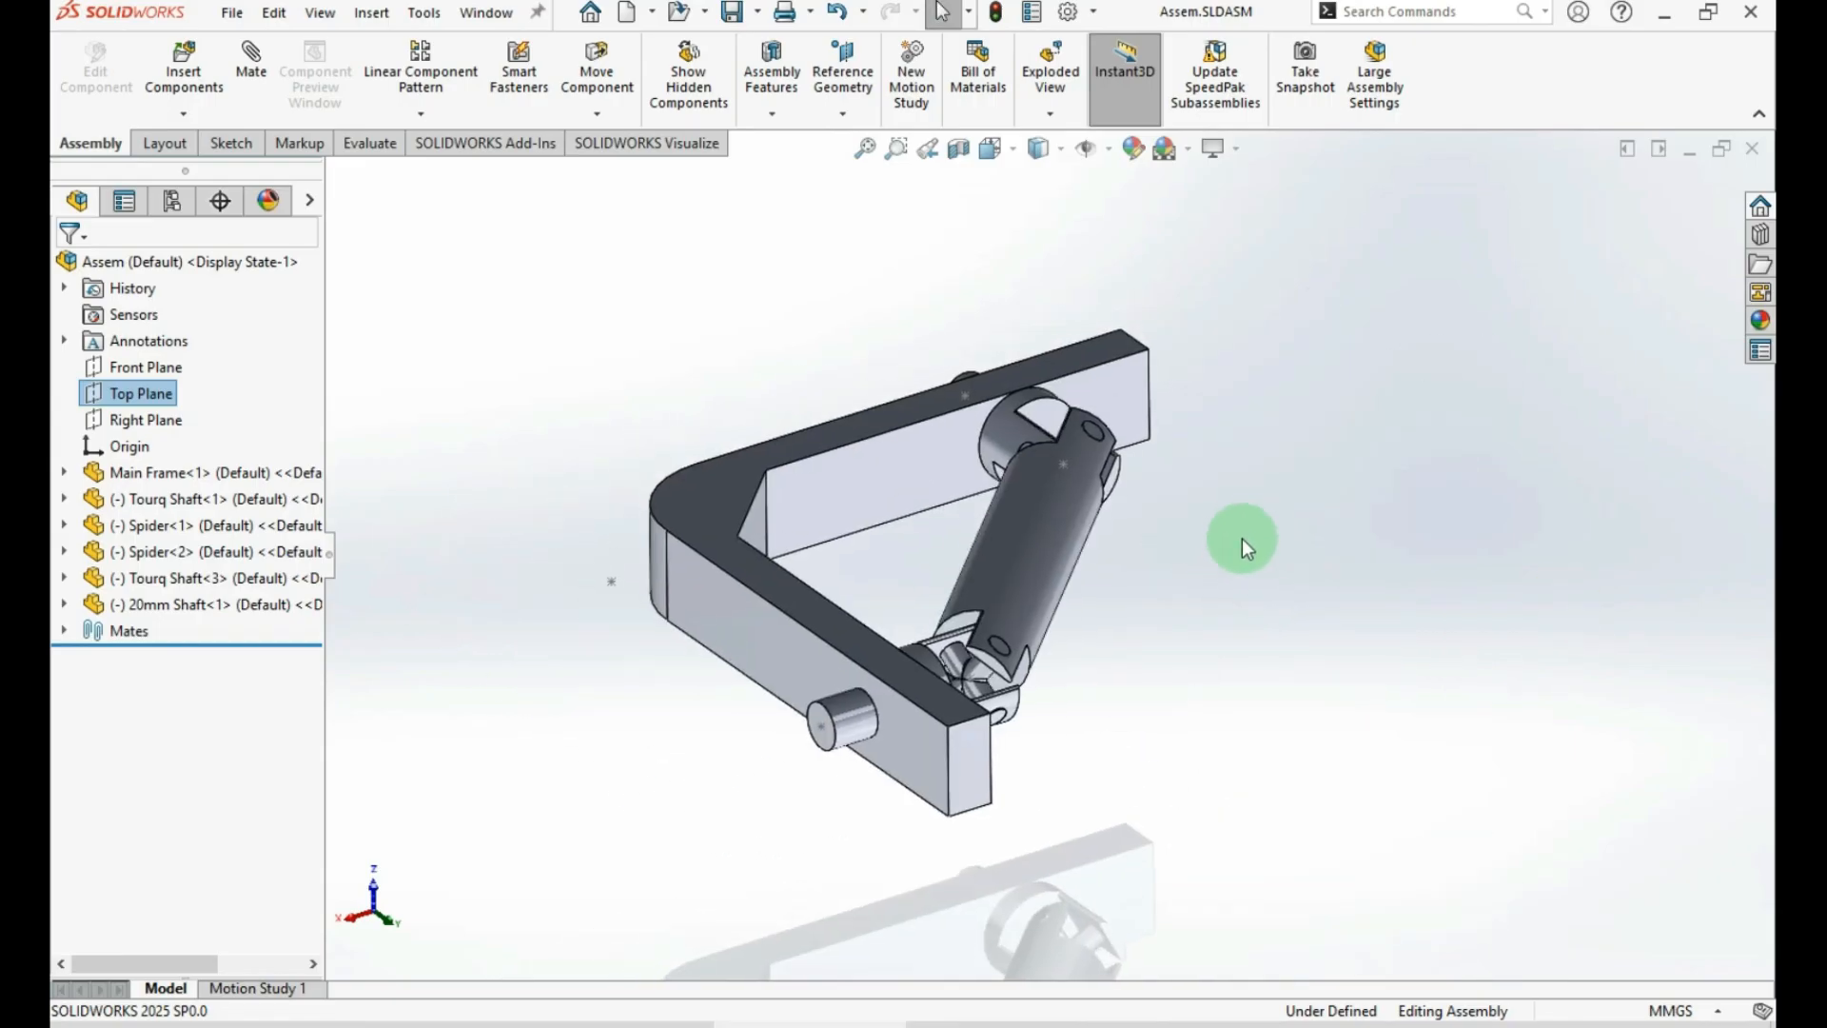
middle_drag(1271, 503, 1208, 347)
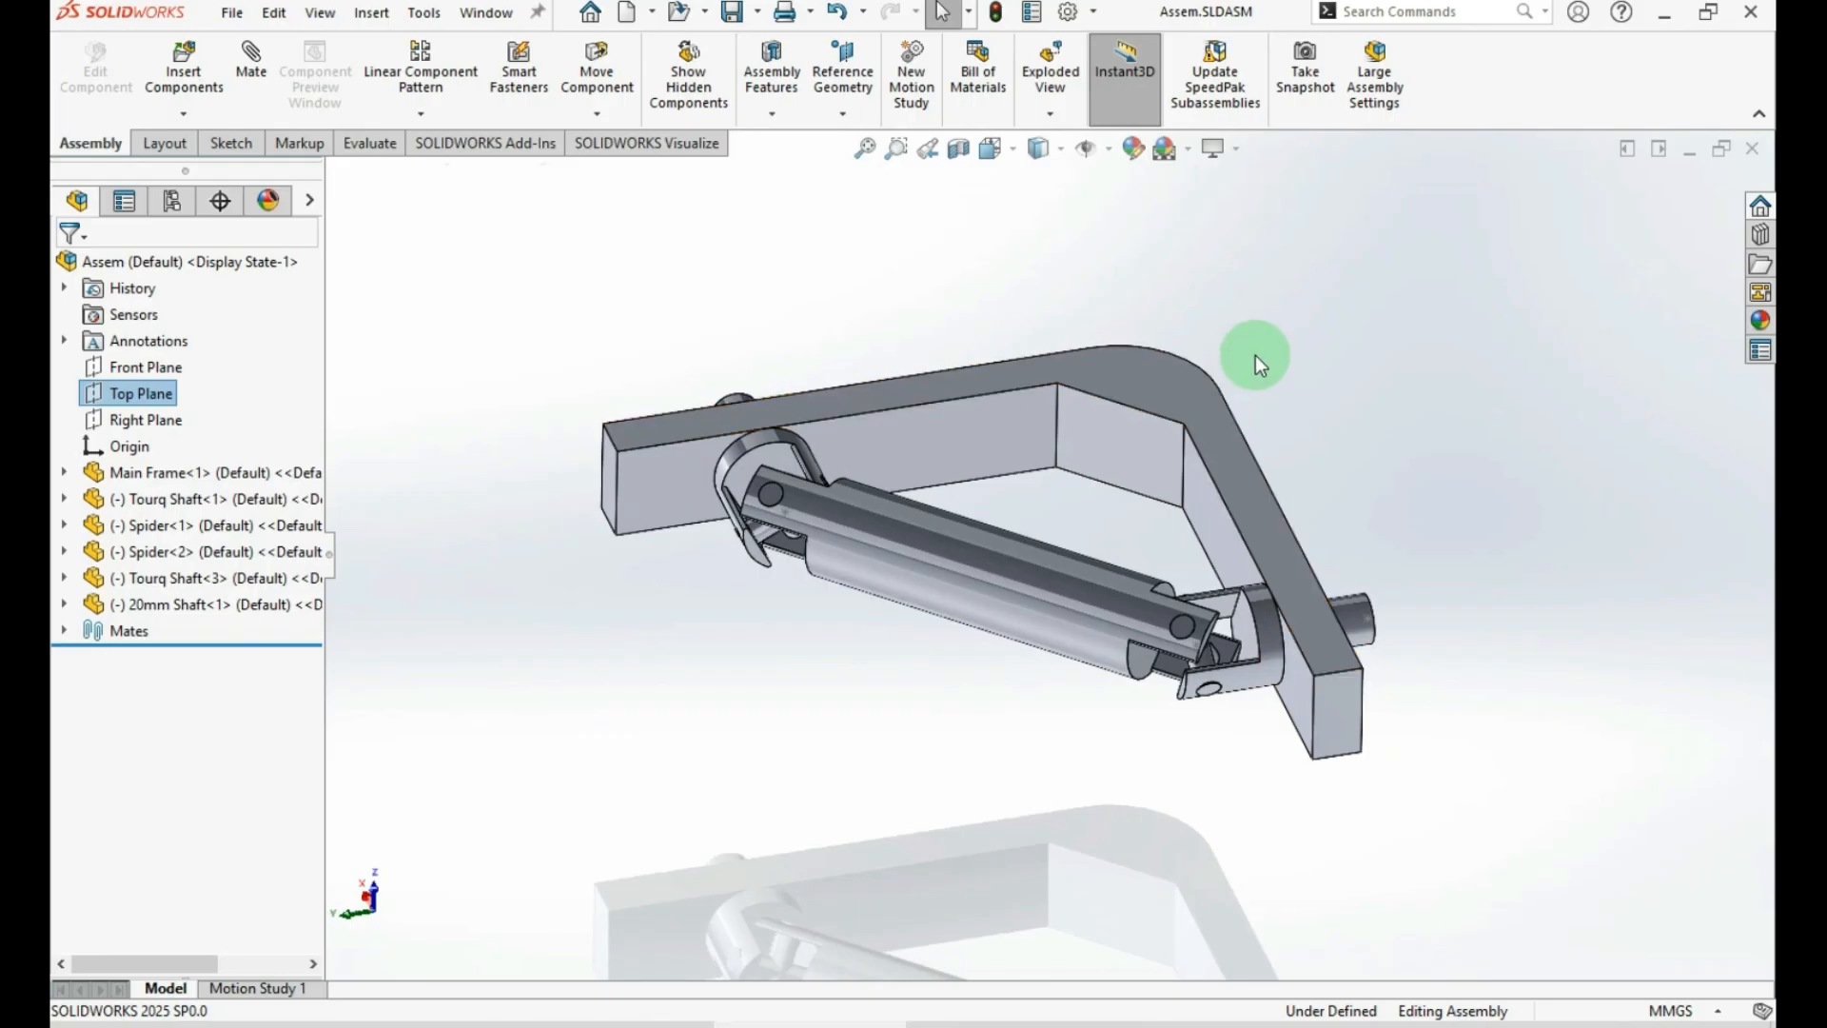
Turn off RealView Graphics and turn on Shadows In Shaded Mode for the assembly view
scroll(1254, 356, down, 1)
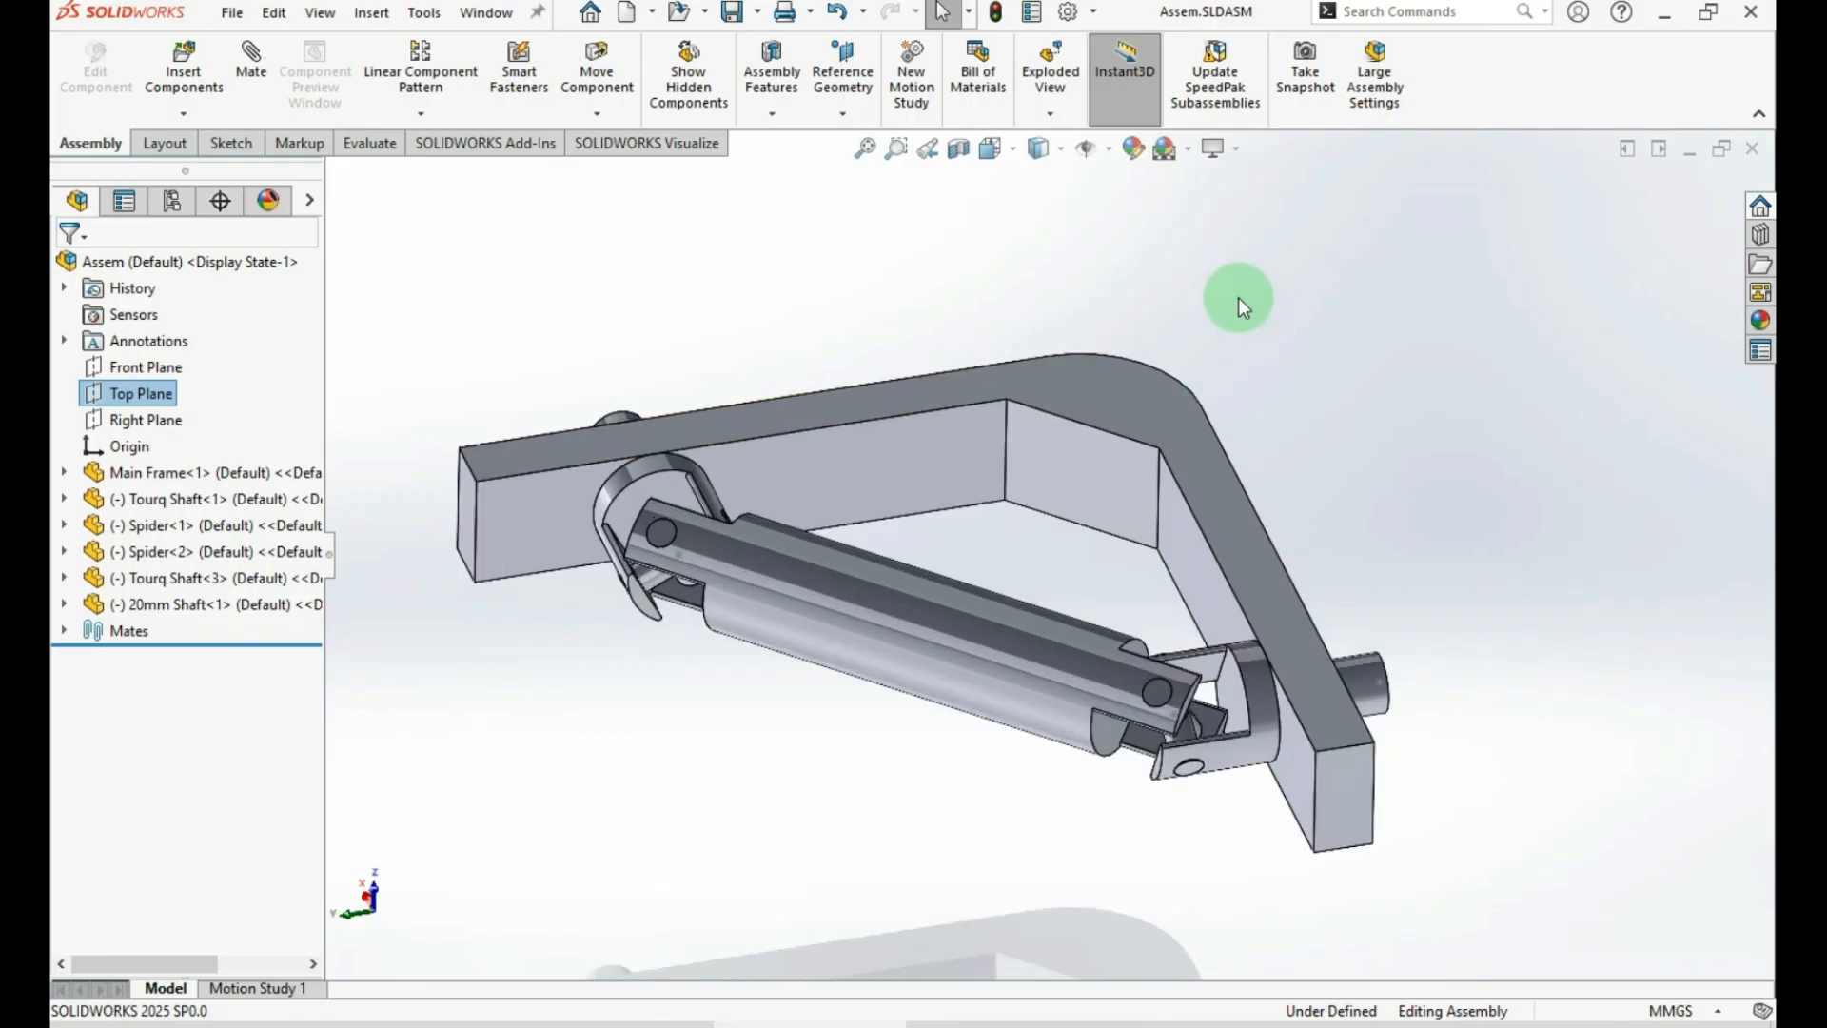
click(1233, 155)
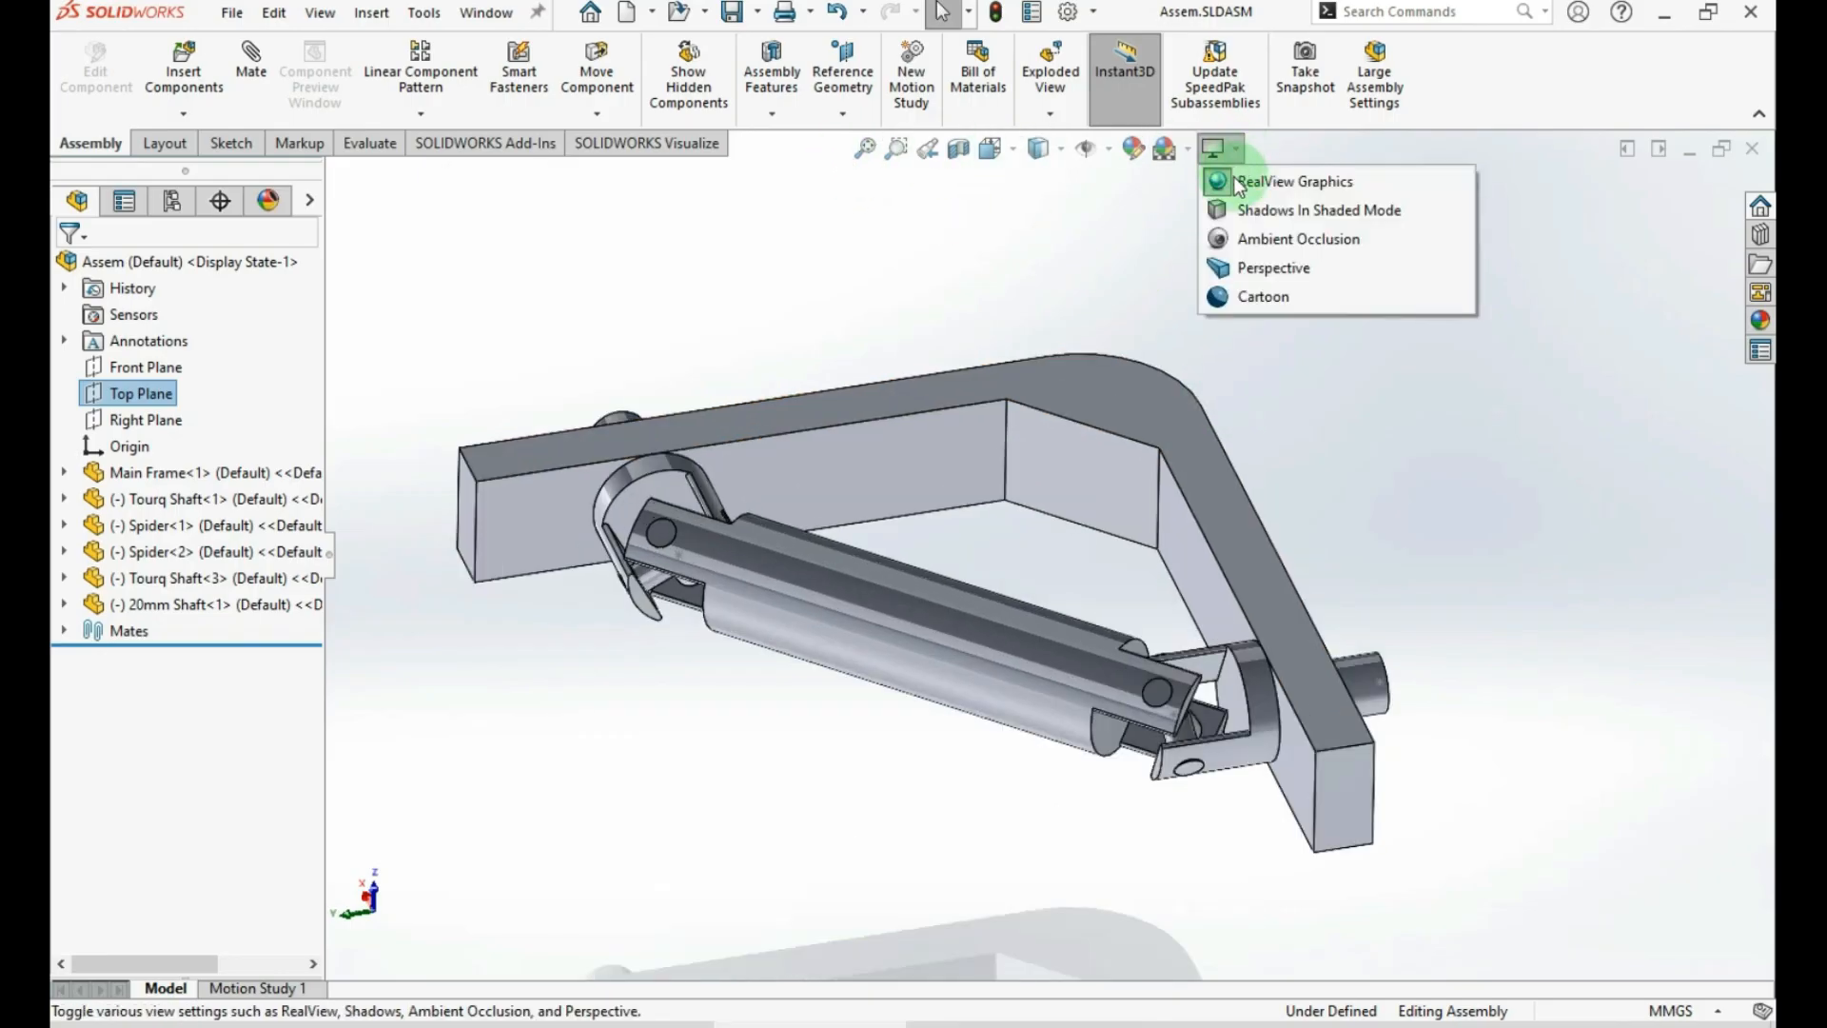
click(1233, 177)
click(1236, 149)
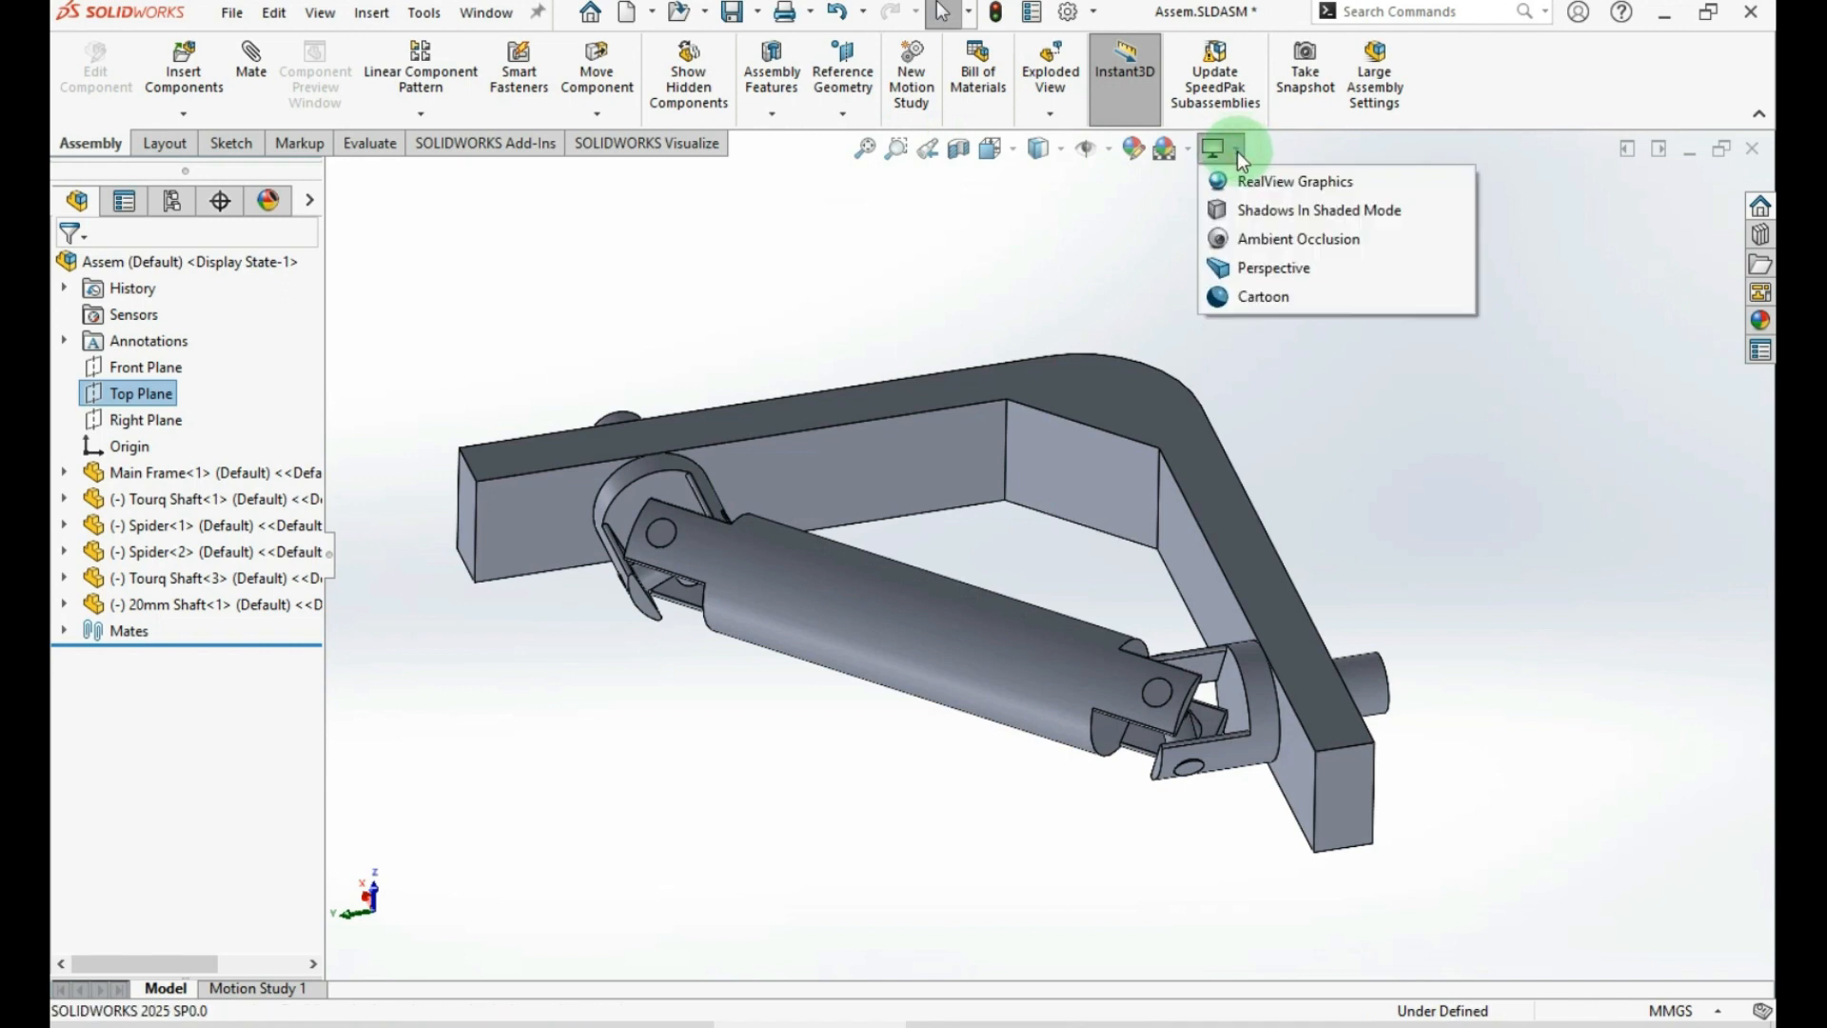
click(1250, 211)
Turn on Ambient Occlusion and turn off Shadows In Shaded Mode
click(1238, 153)
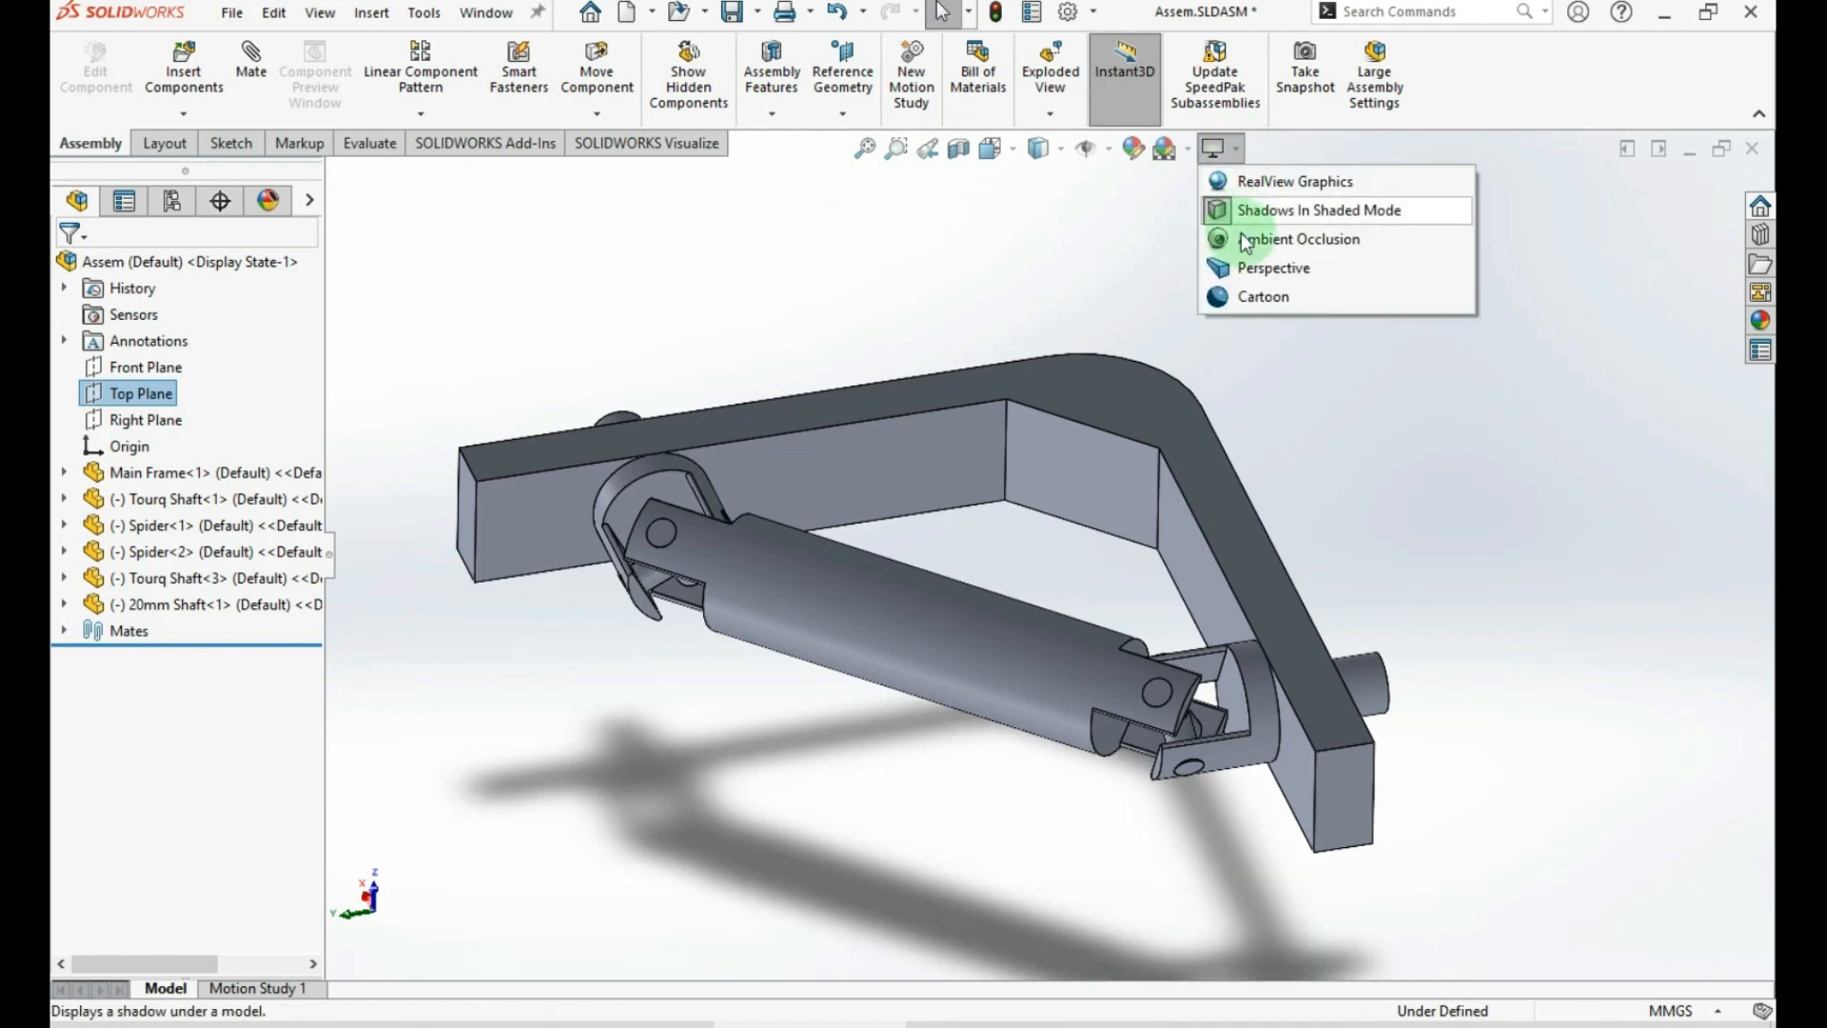
click(1241, 239)
click(1237, 152)
click(1230, 215)
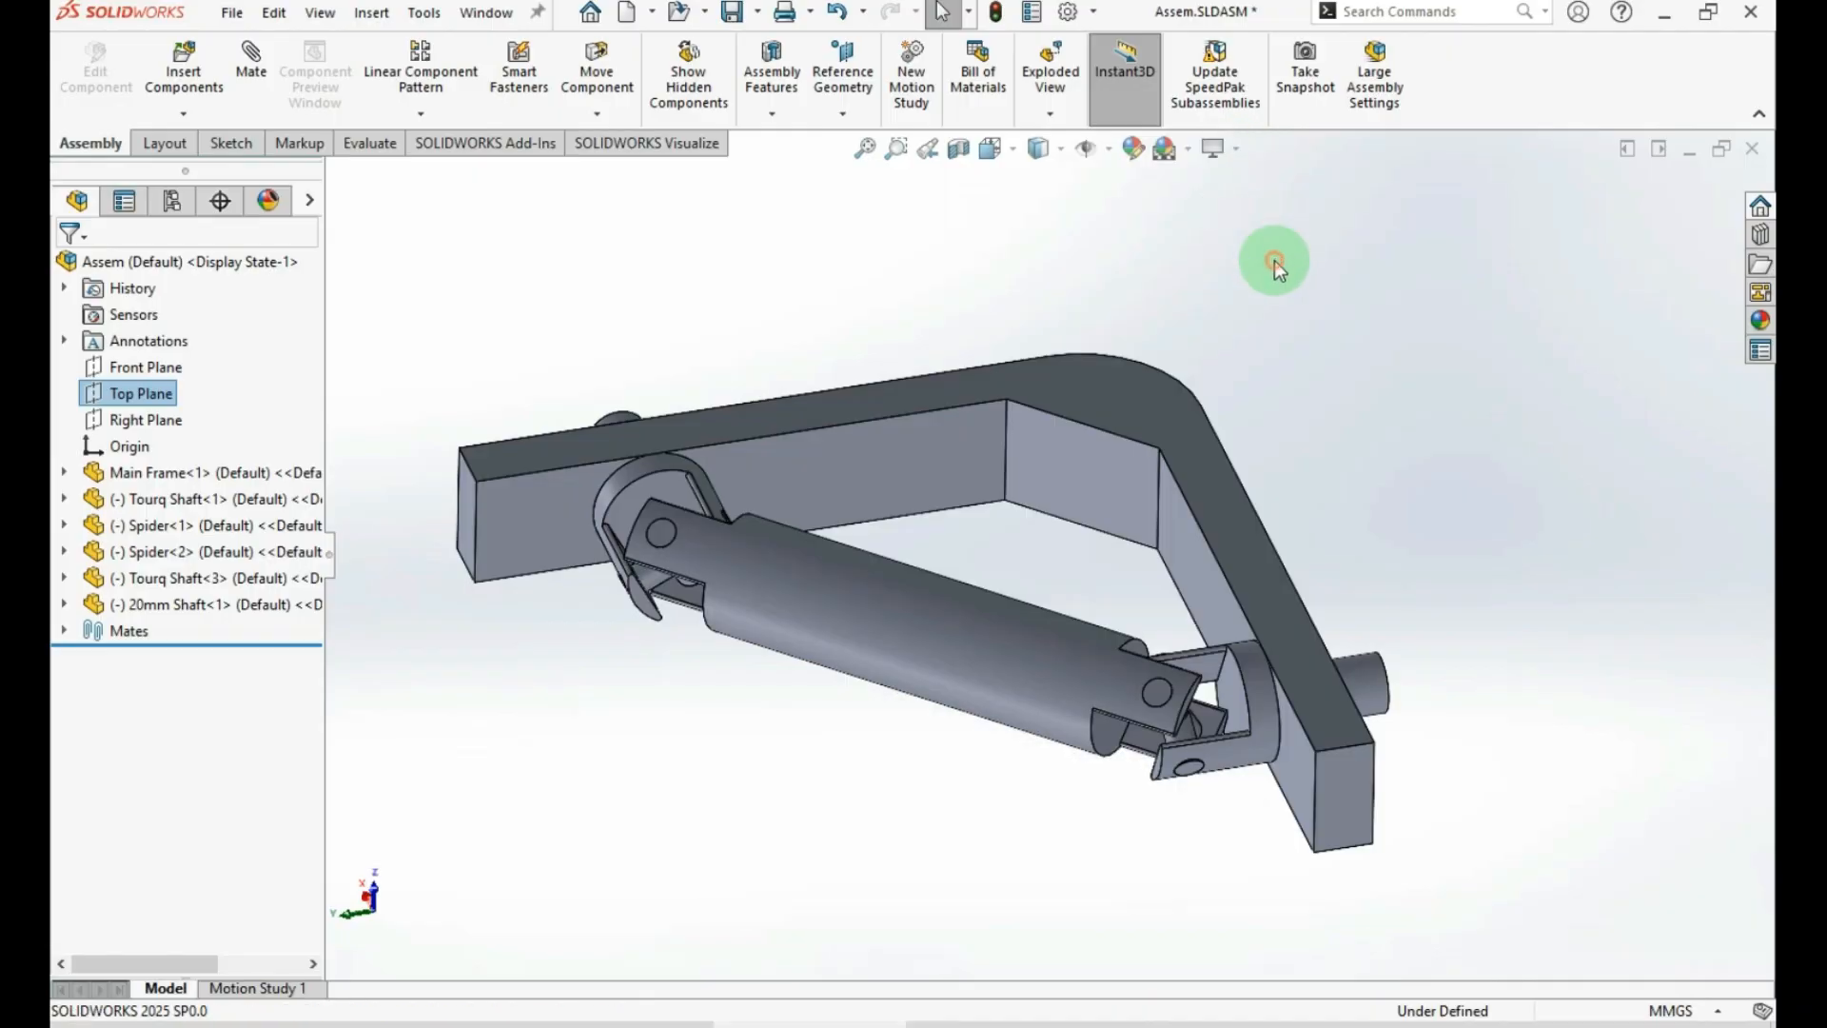
Inspect the shaded assembly from another angle and turn RealView Graphics back on
mouse_move(969, 580)
middle_down()
mouse_move(967, 337)
mouse_move(946, 318)
mouse_move(929, 504)
middle_up()
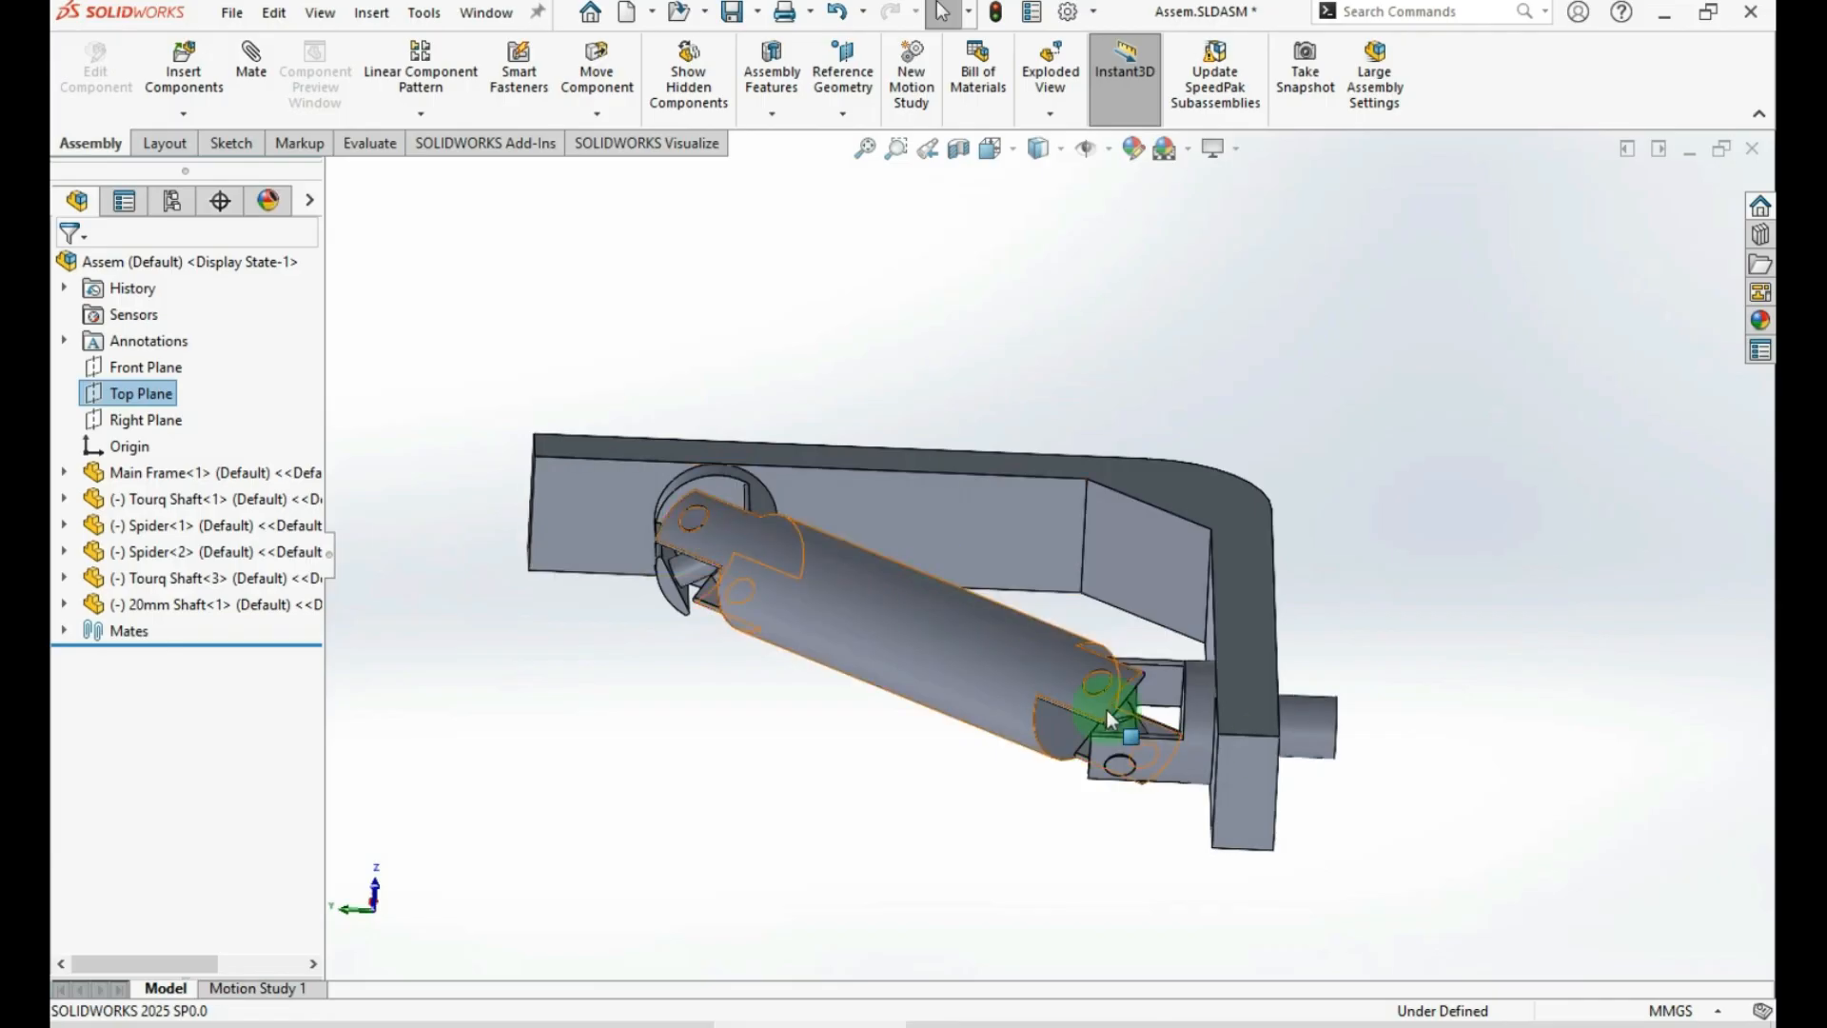
middle_drag(1067, 714, 1008, 681)
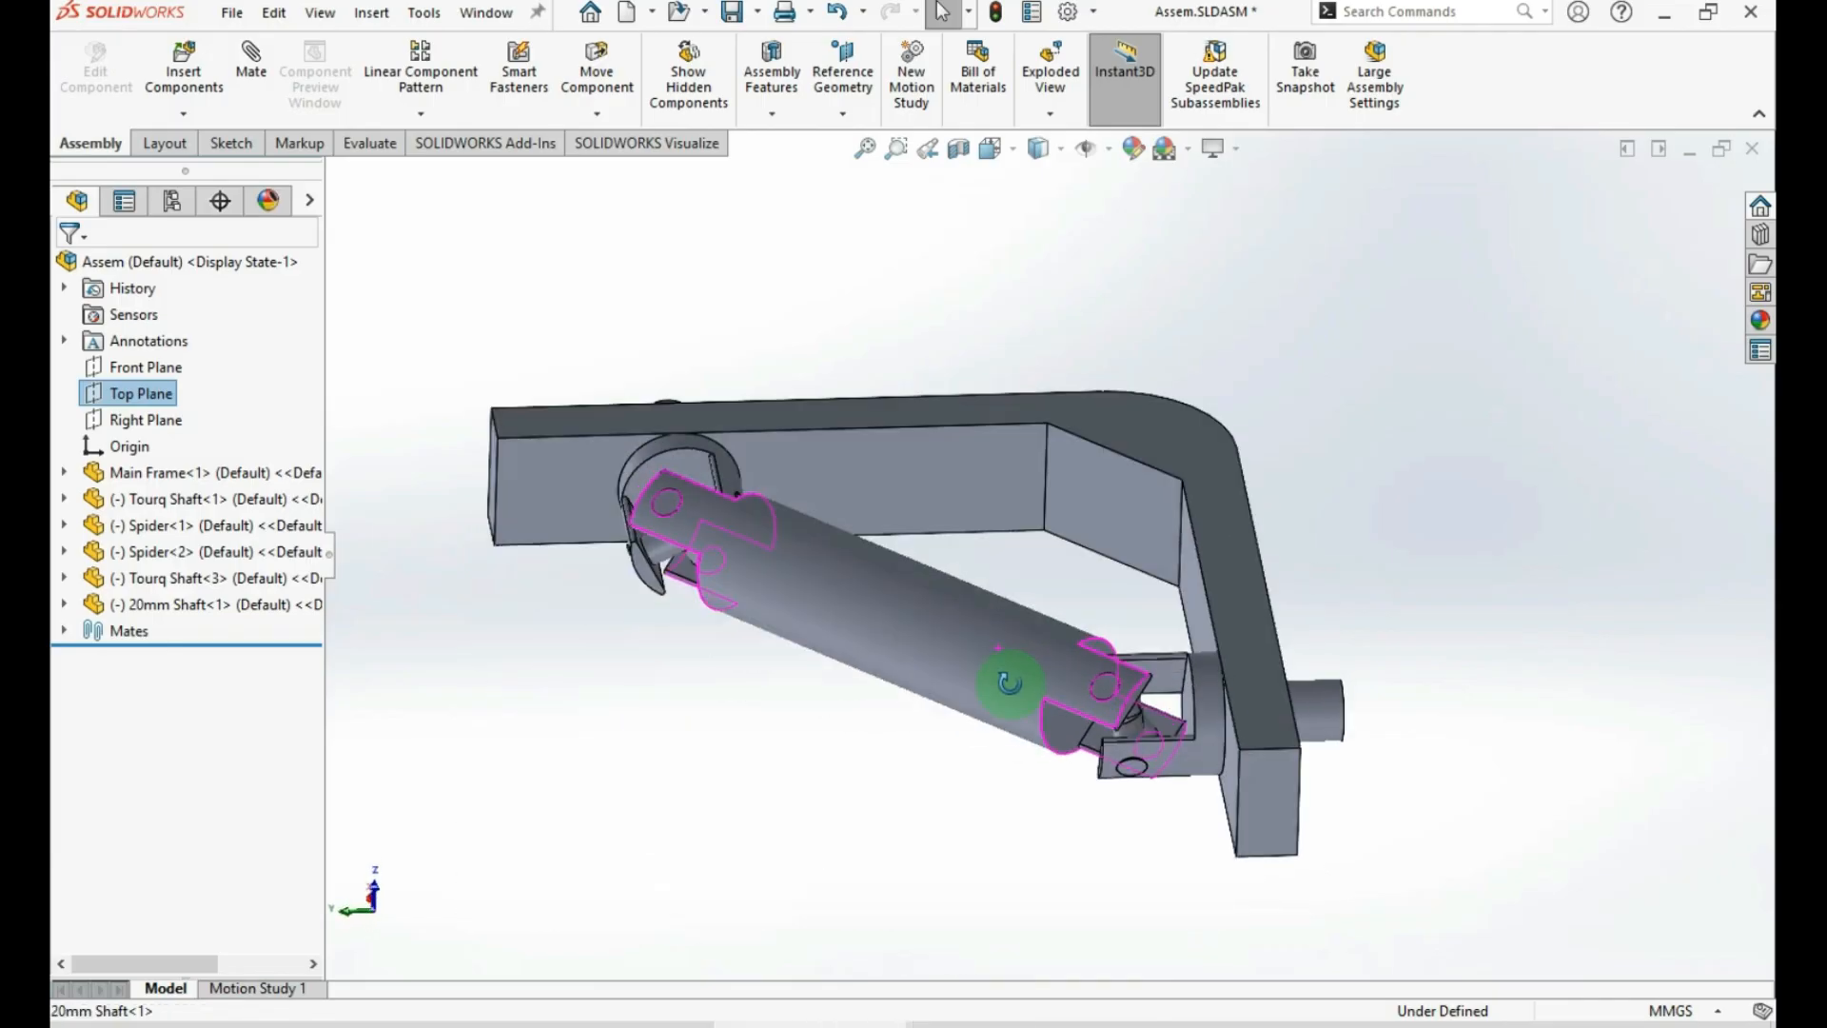
click(1236, 149)
click(1231, 185)
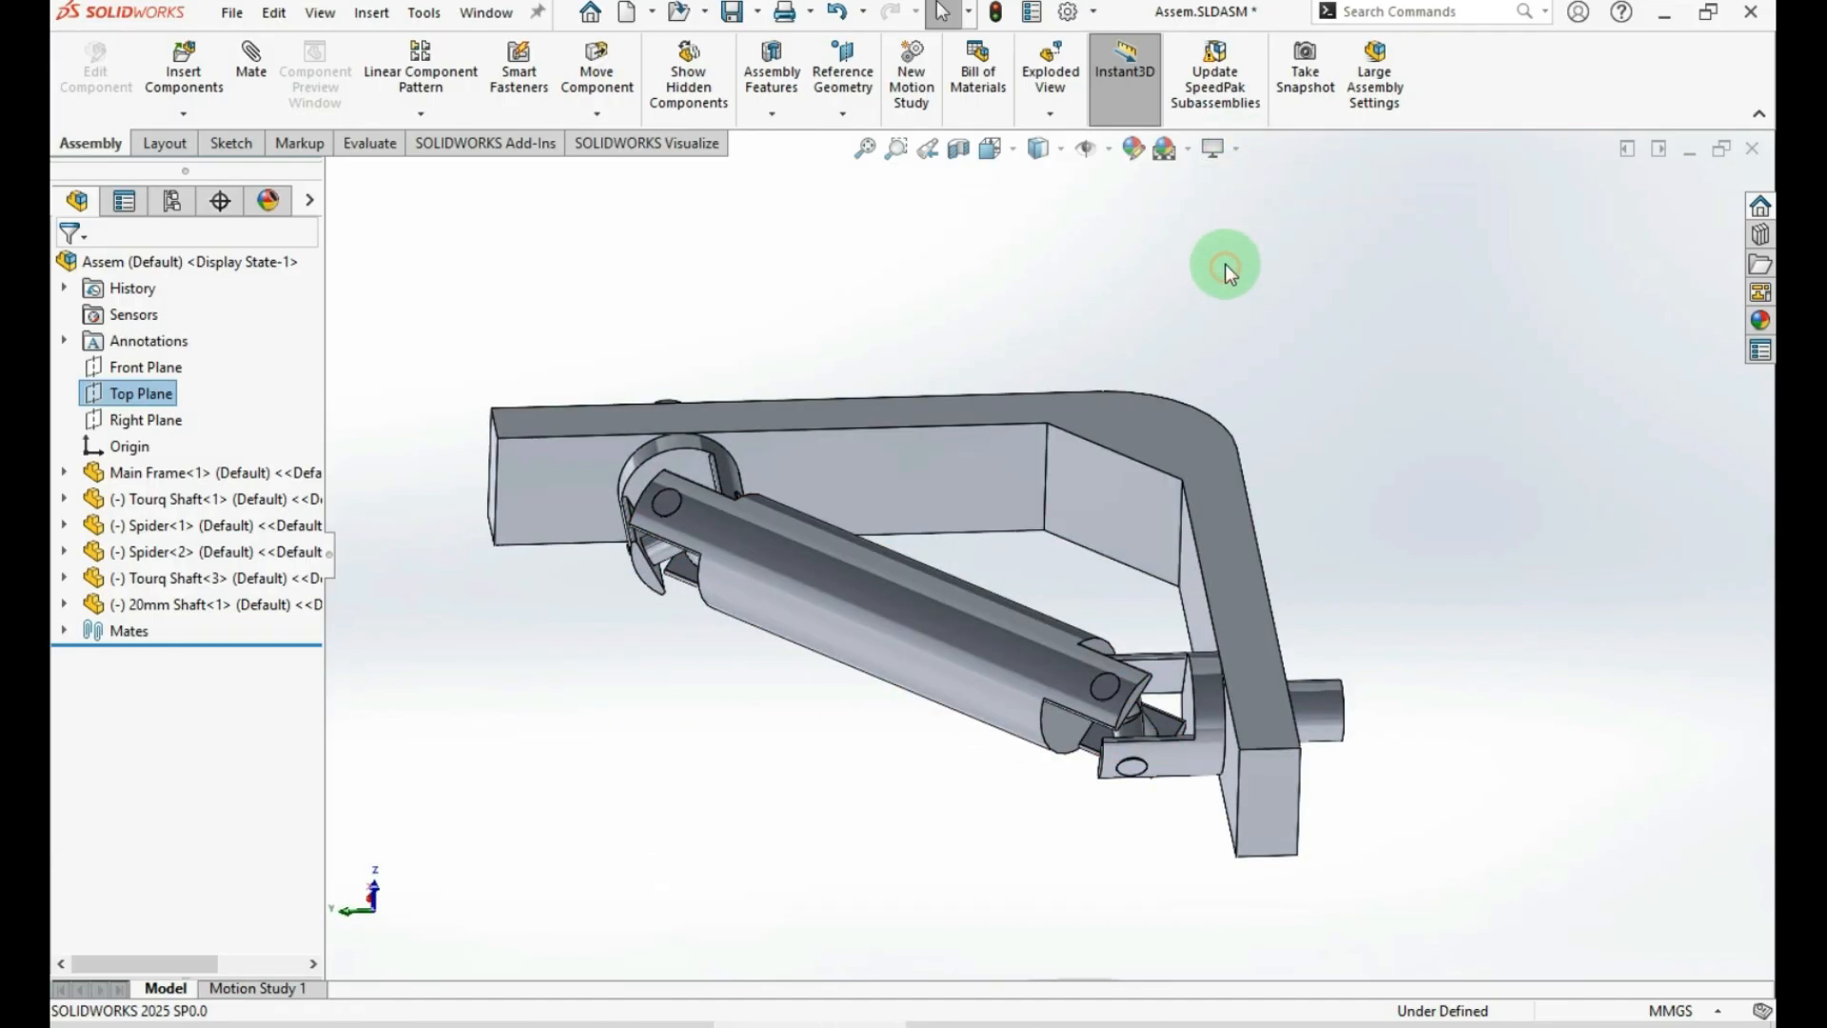
Try the Soft Spotlight and Backdrop - Grey with Overhead Light scenes on the assembly
click(1189, 151)
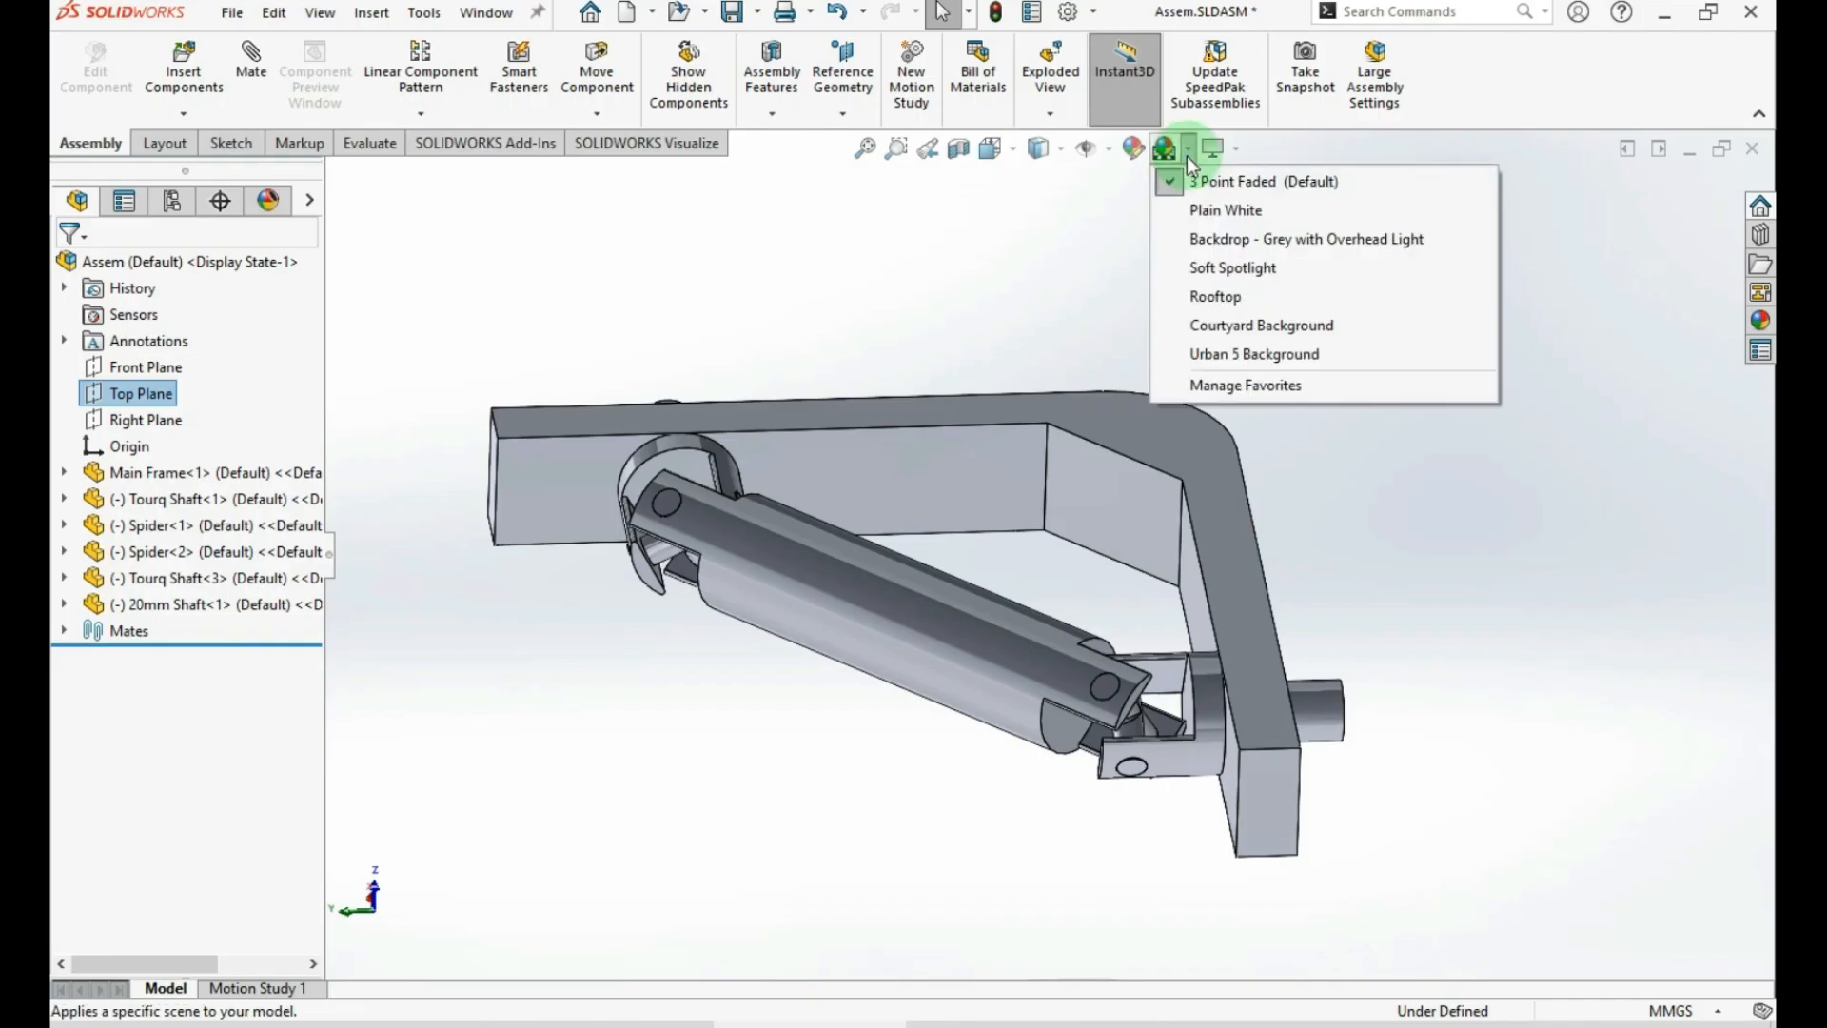
click(1204, 268)
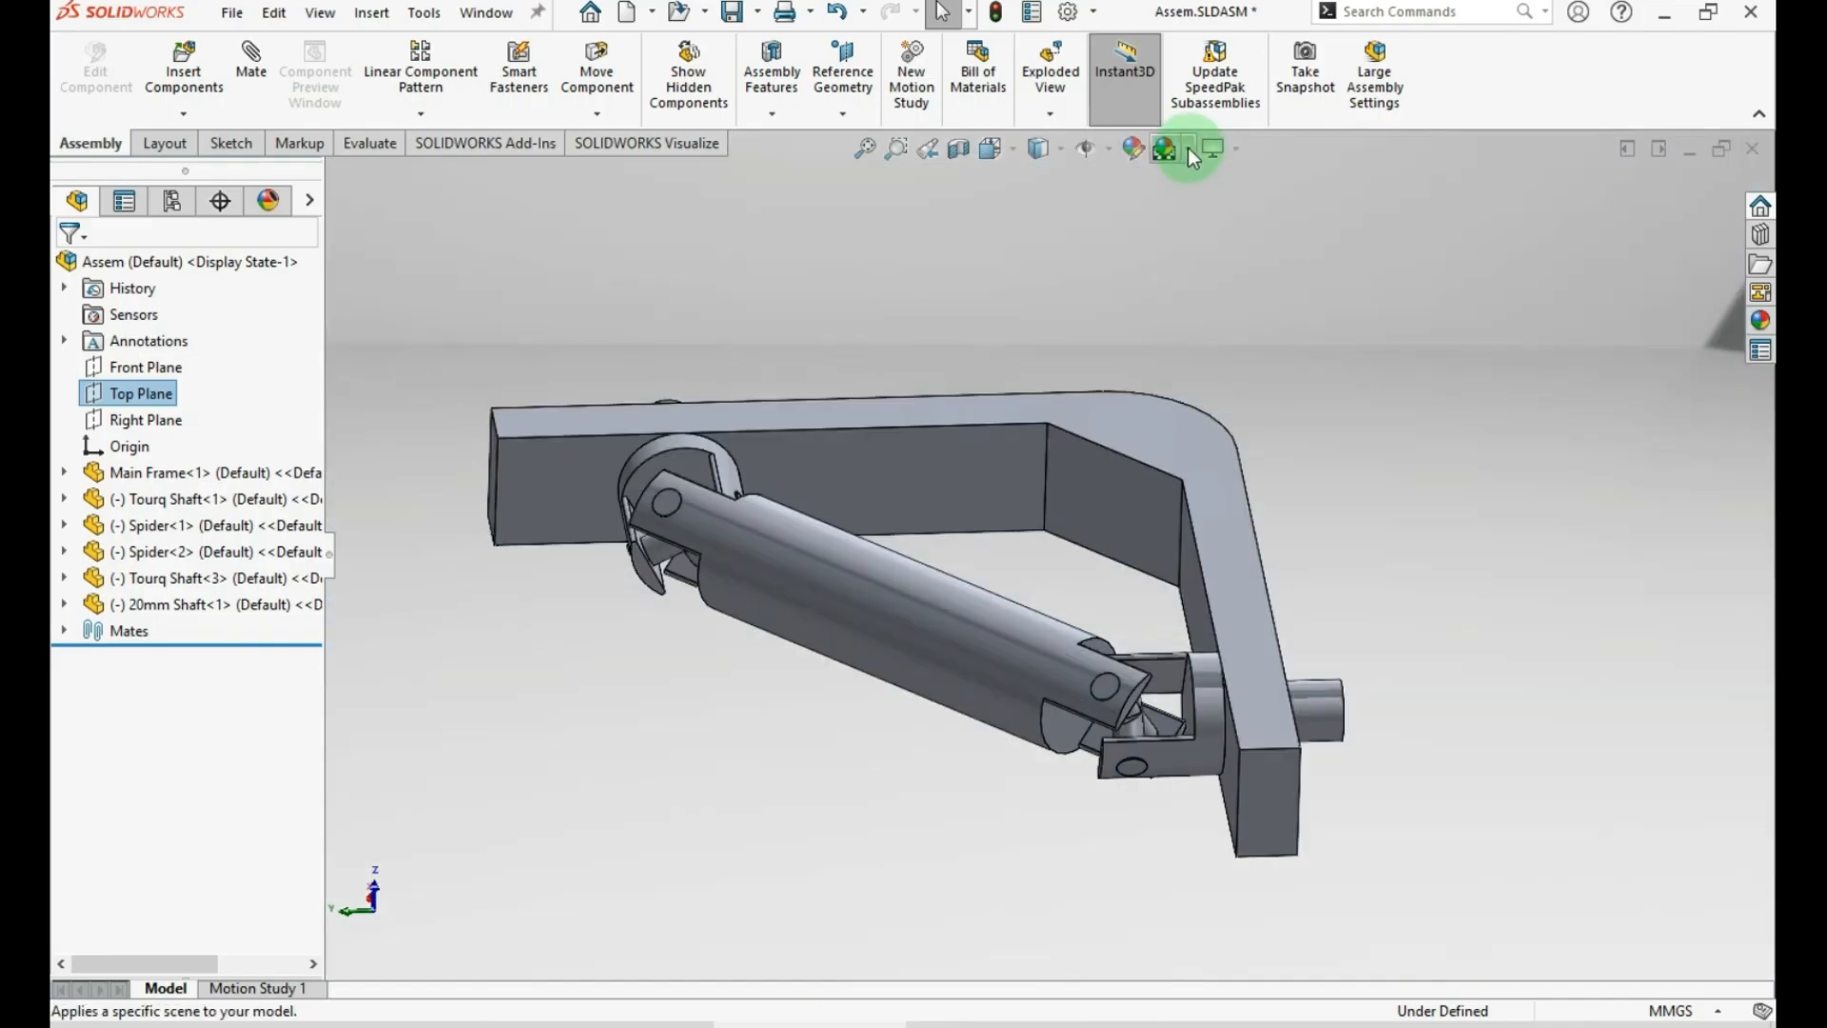
click(1188, 147)
click(1196, 221)
Review the color appearance settings and the options for hiding or showing items, without applying any change
click(1131, 150)
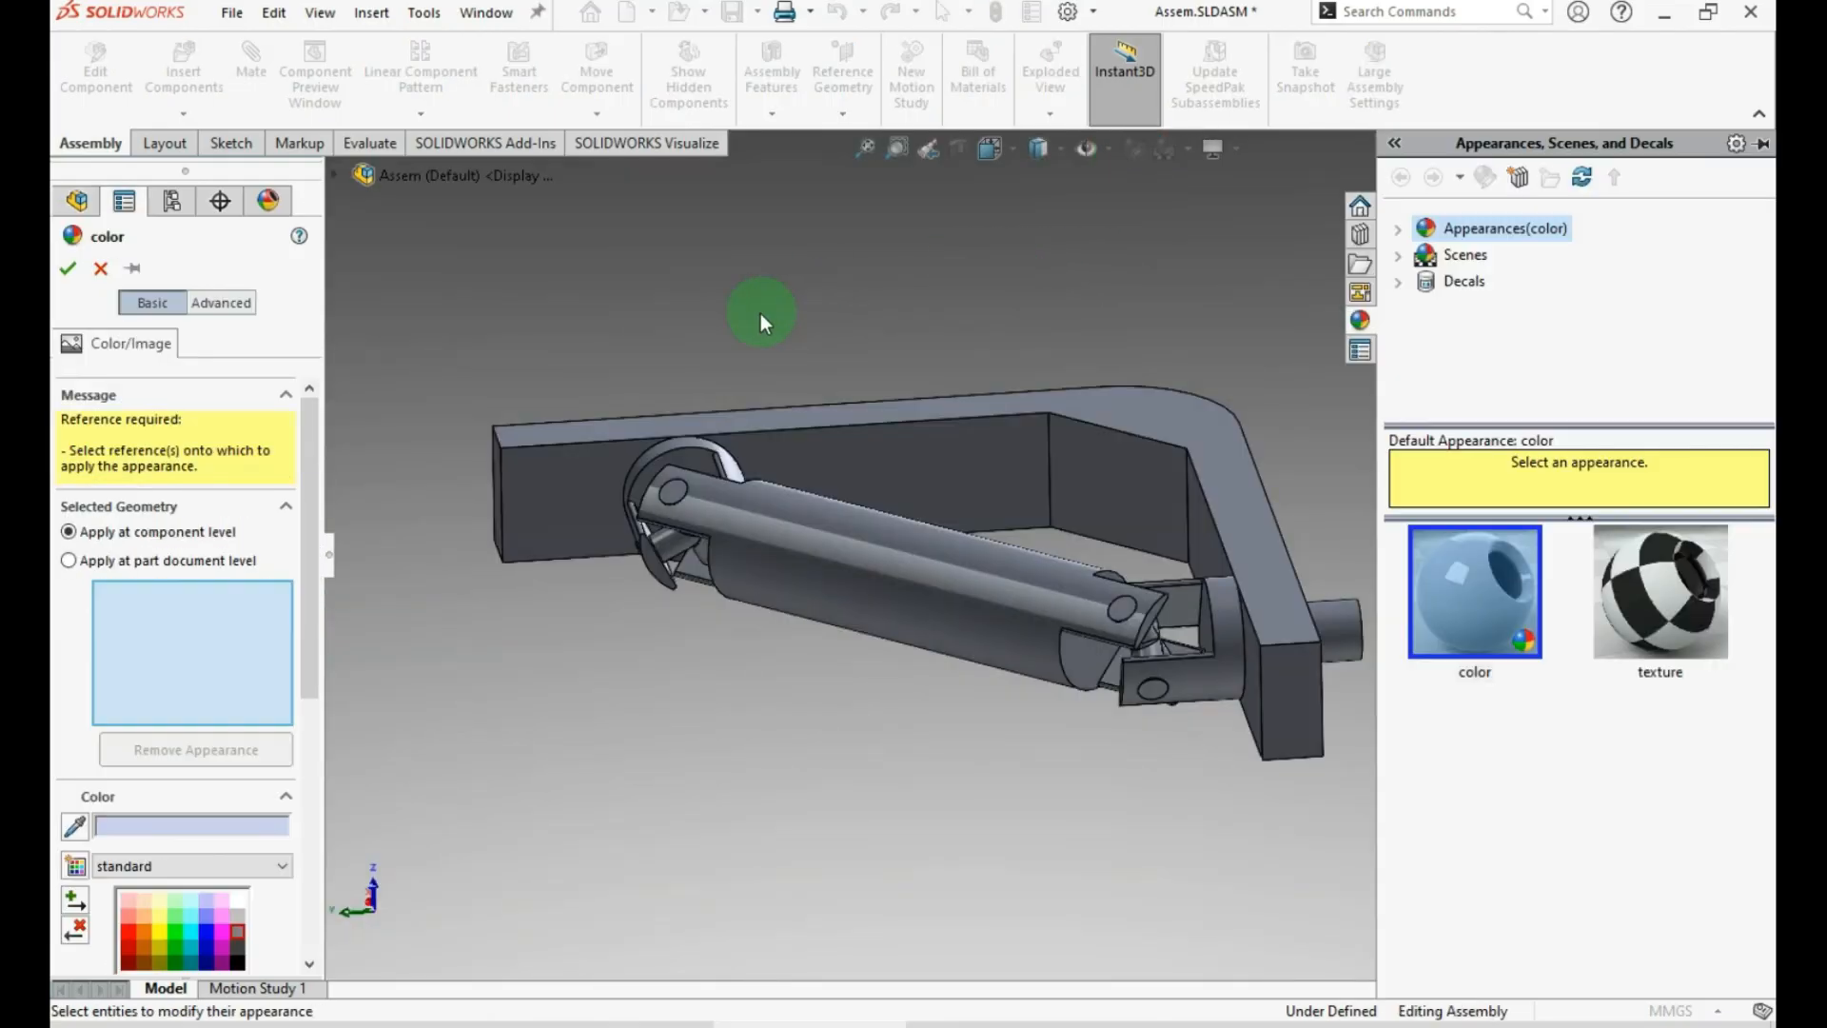
drag(310, 504, 257, 333)
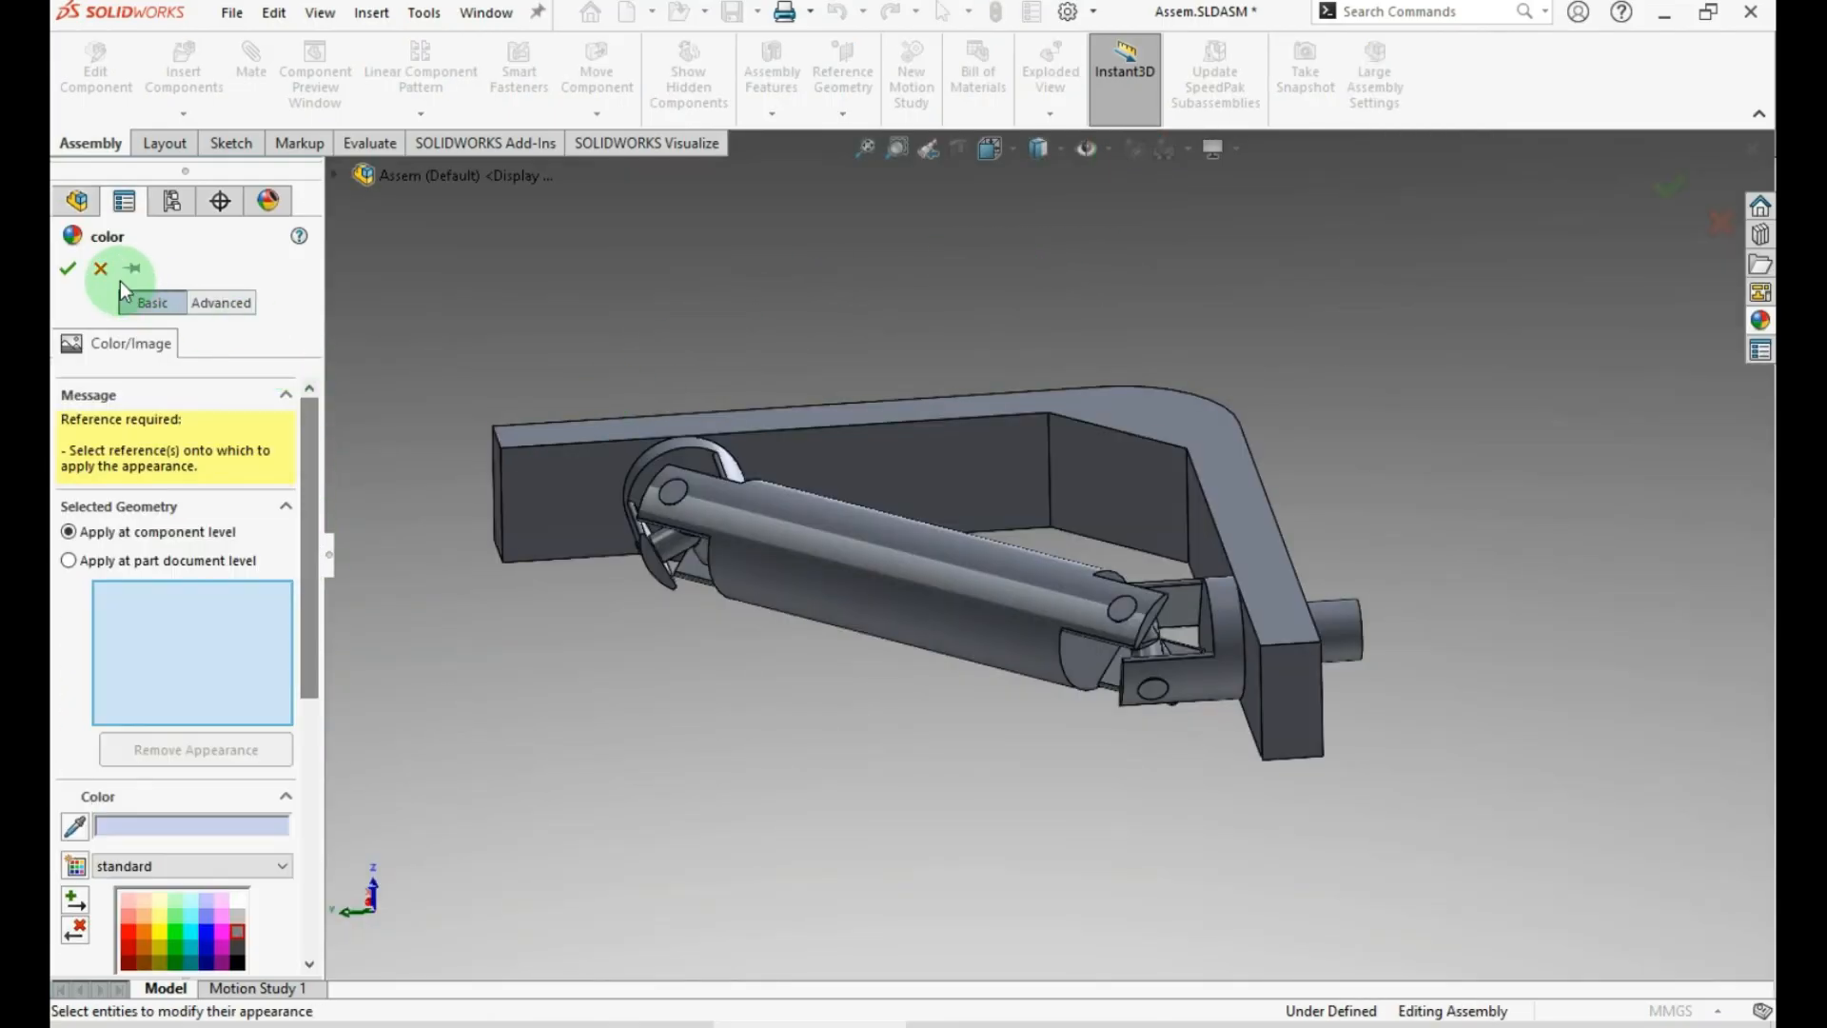
click(100, 268)
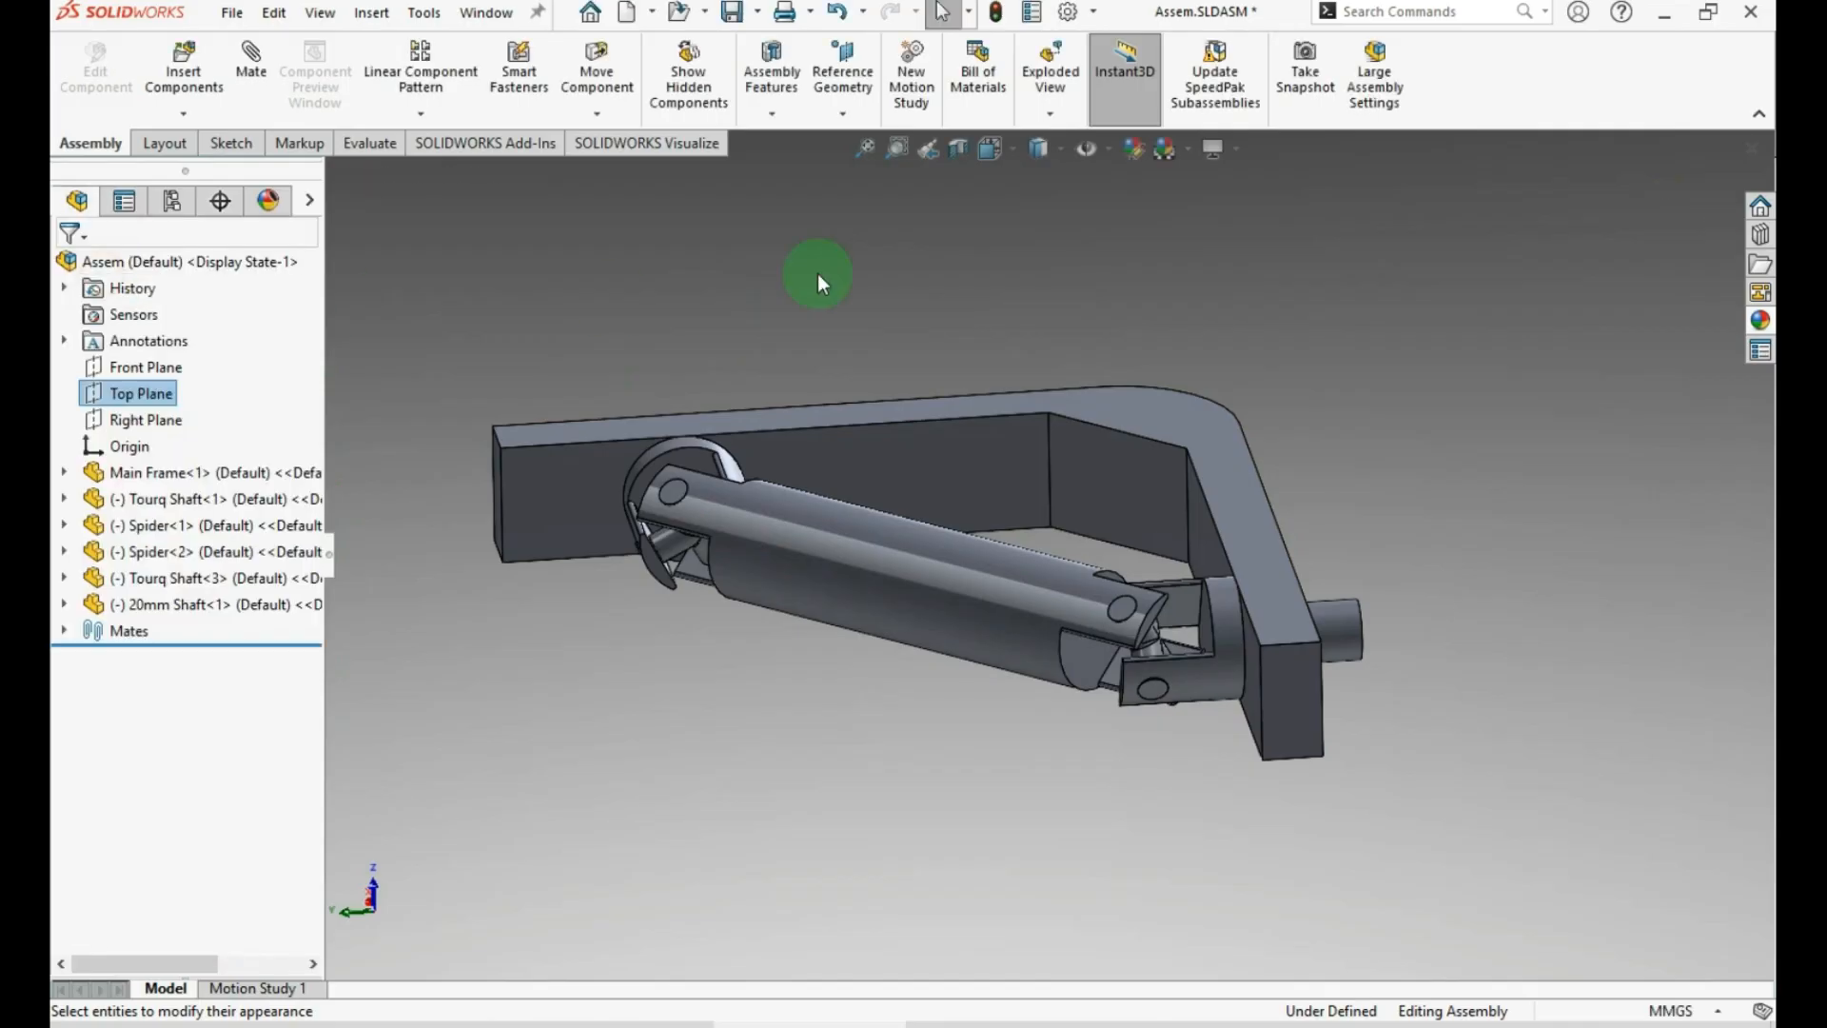
click(1106, 151)
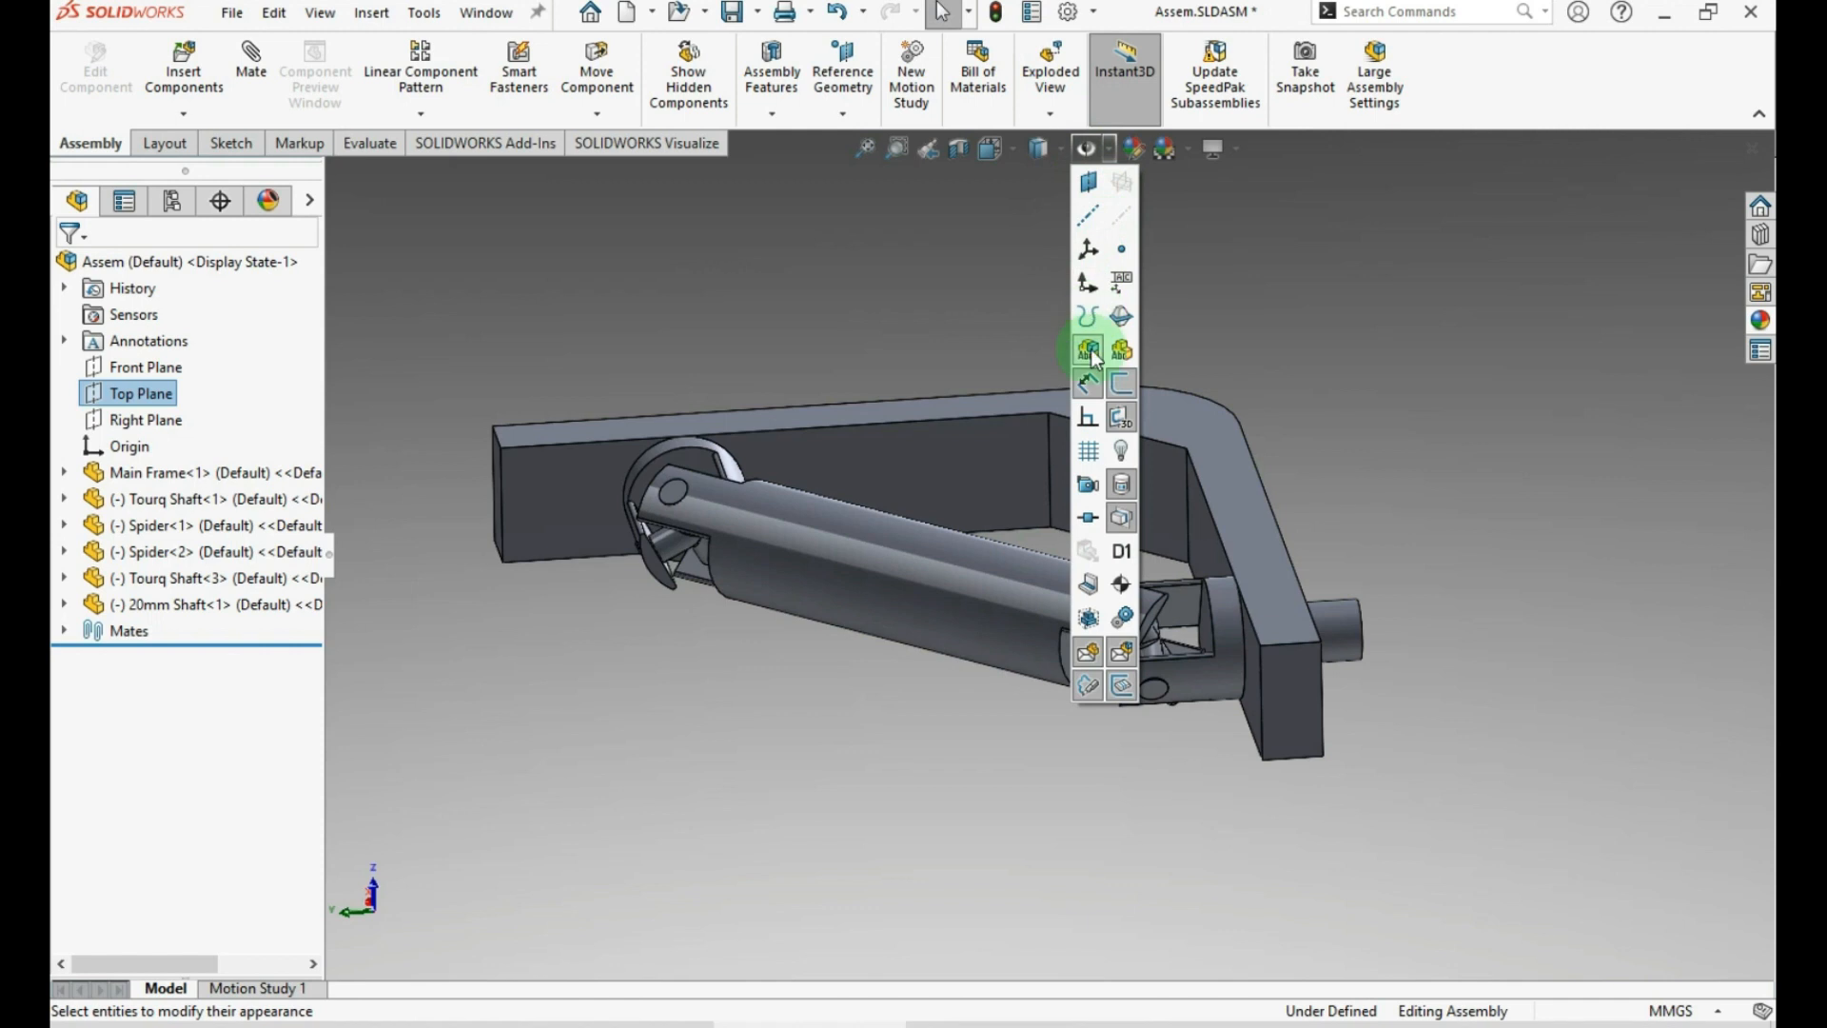
Display the assembly in the Shaded style without edges and in the Hidden Lines Removed style
click(1058, 147)
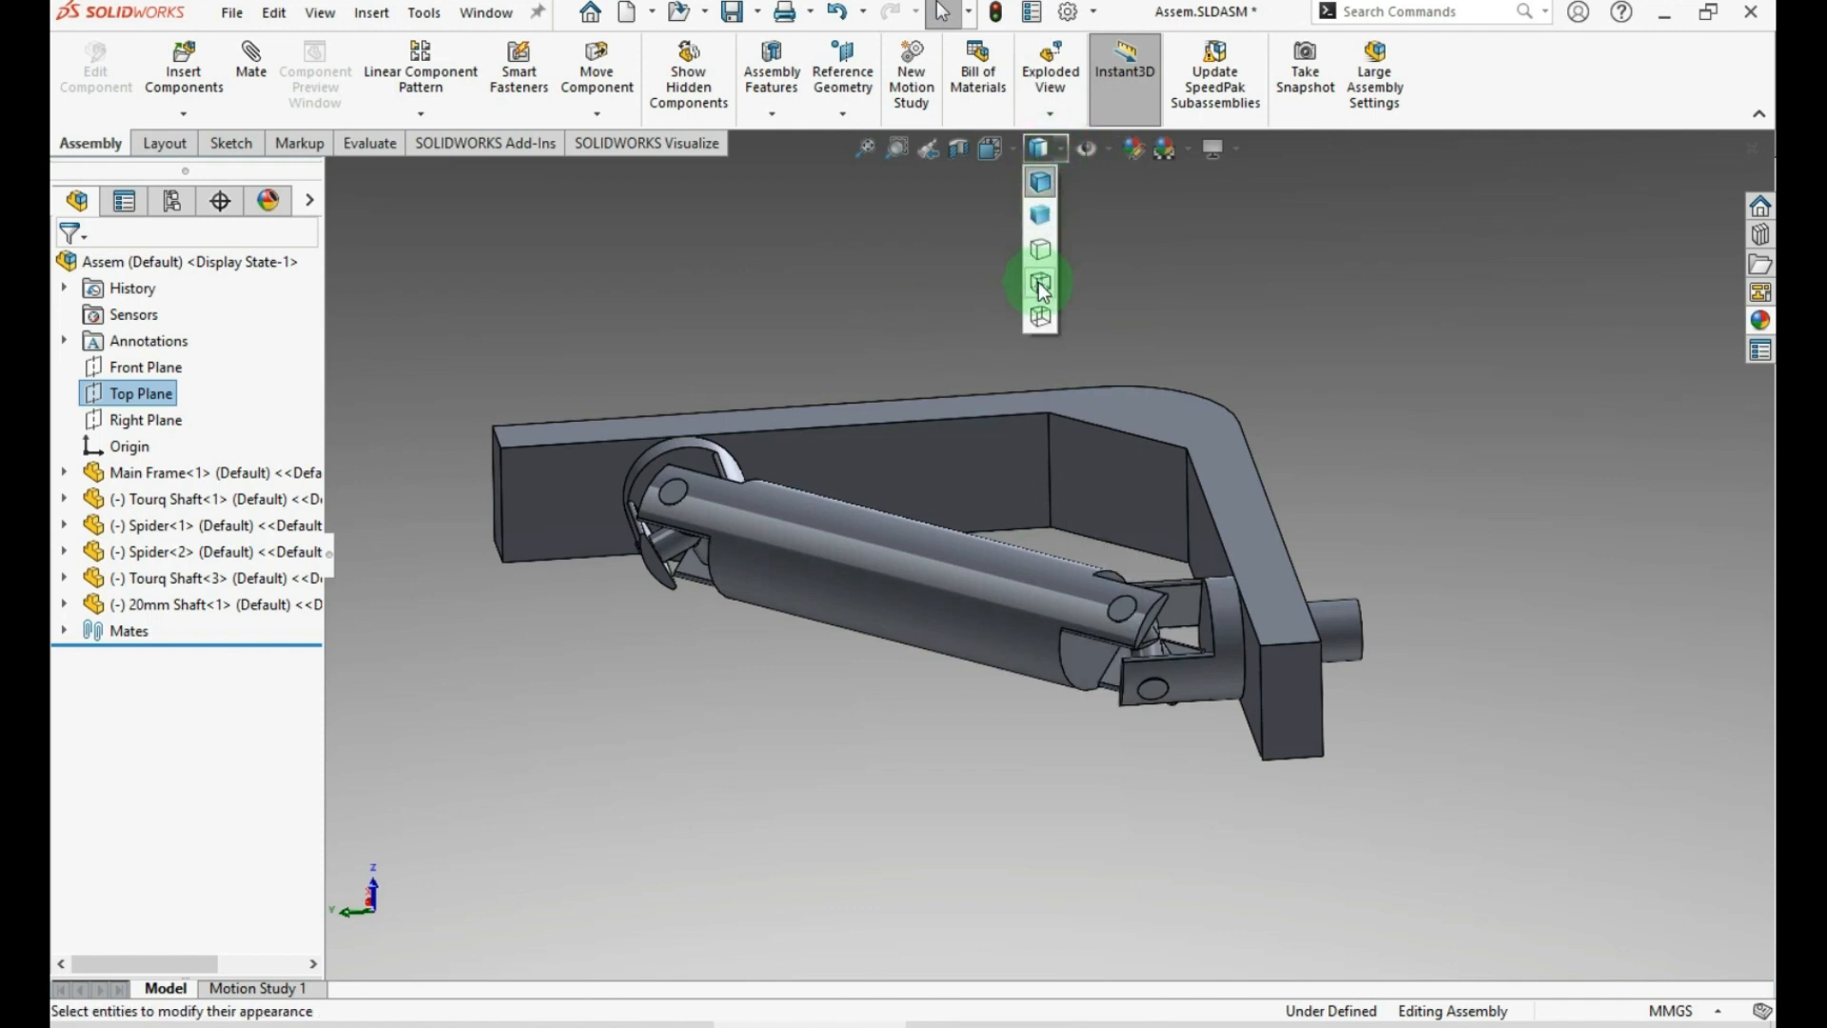
click(1040, 215)
mouse_move(1041, 219)
middle_down()
mouse_move(939, 189)
mouse_move(1089, 461)
middle_up()
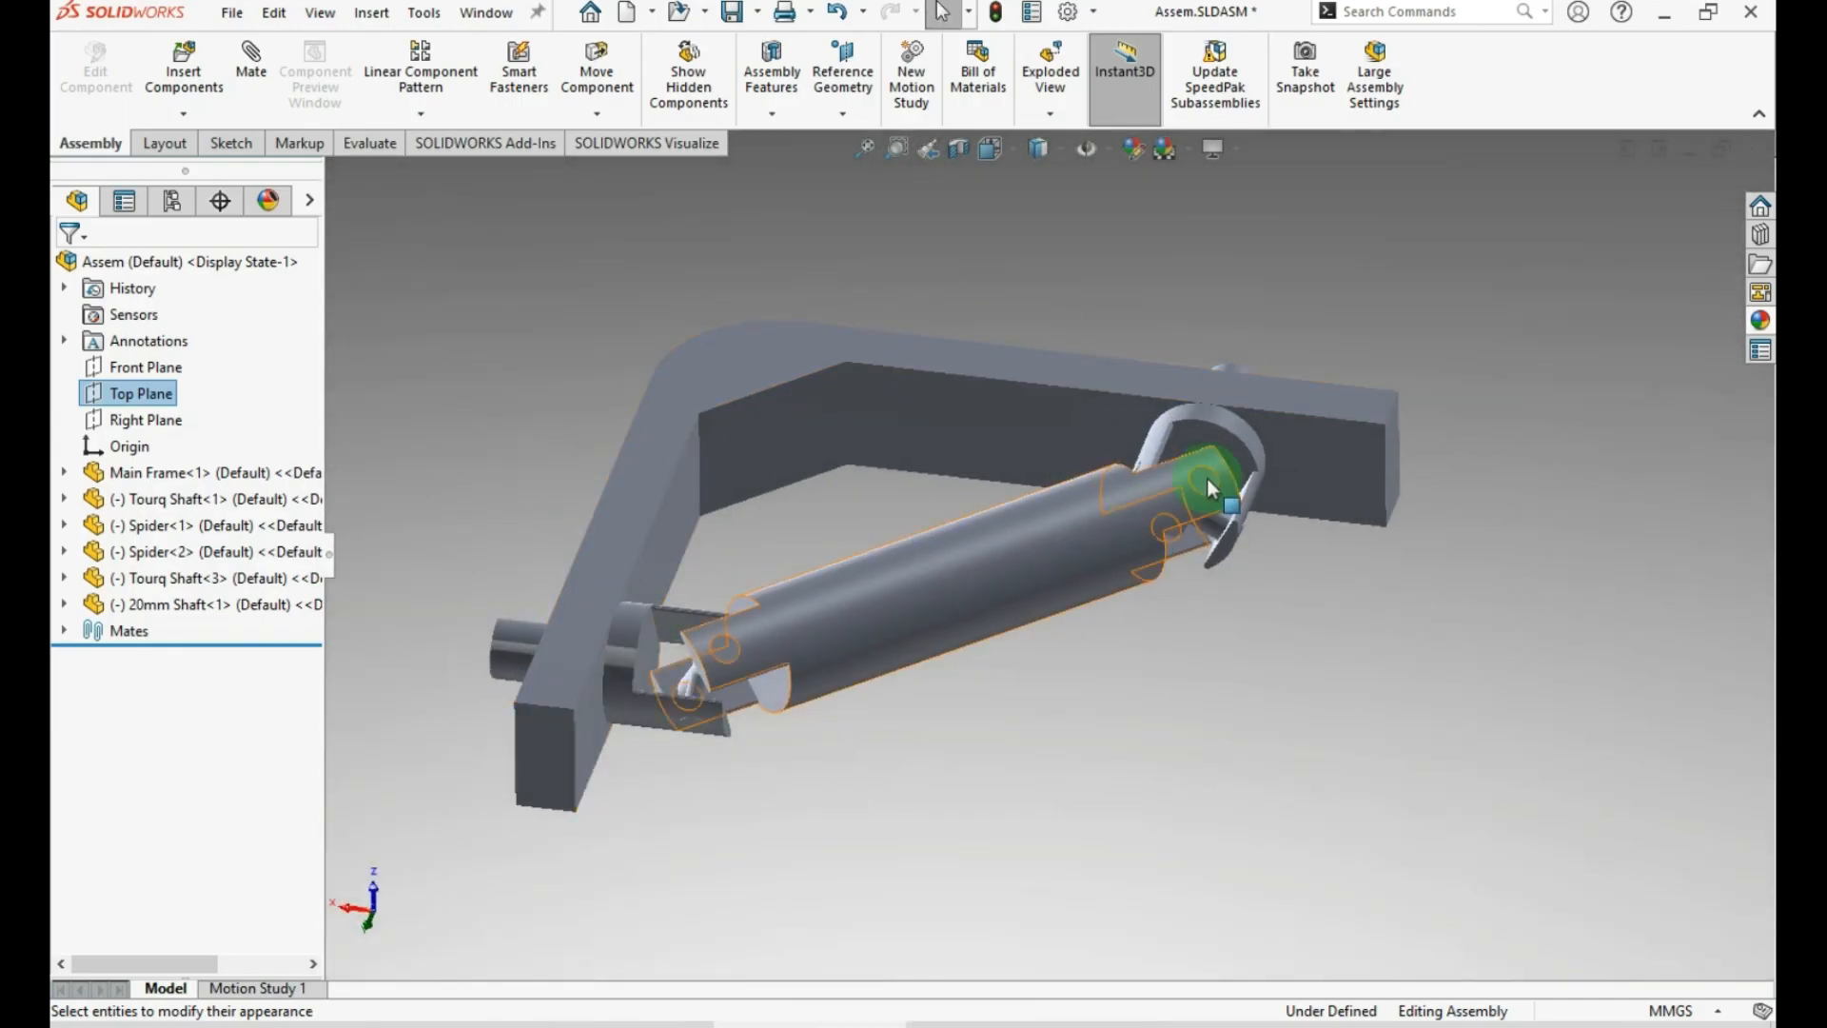
click(1058, 150)
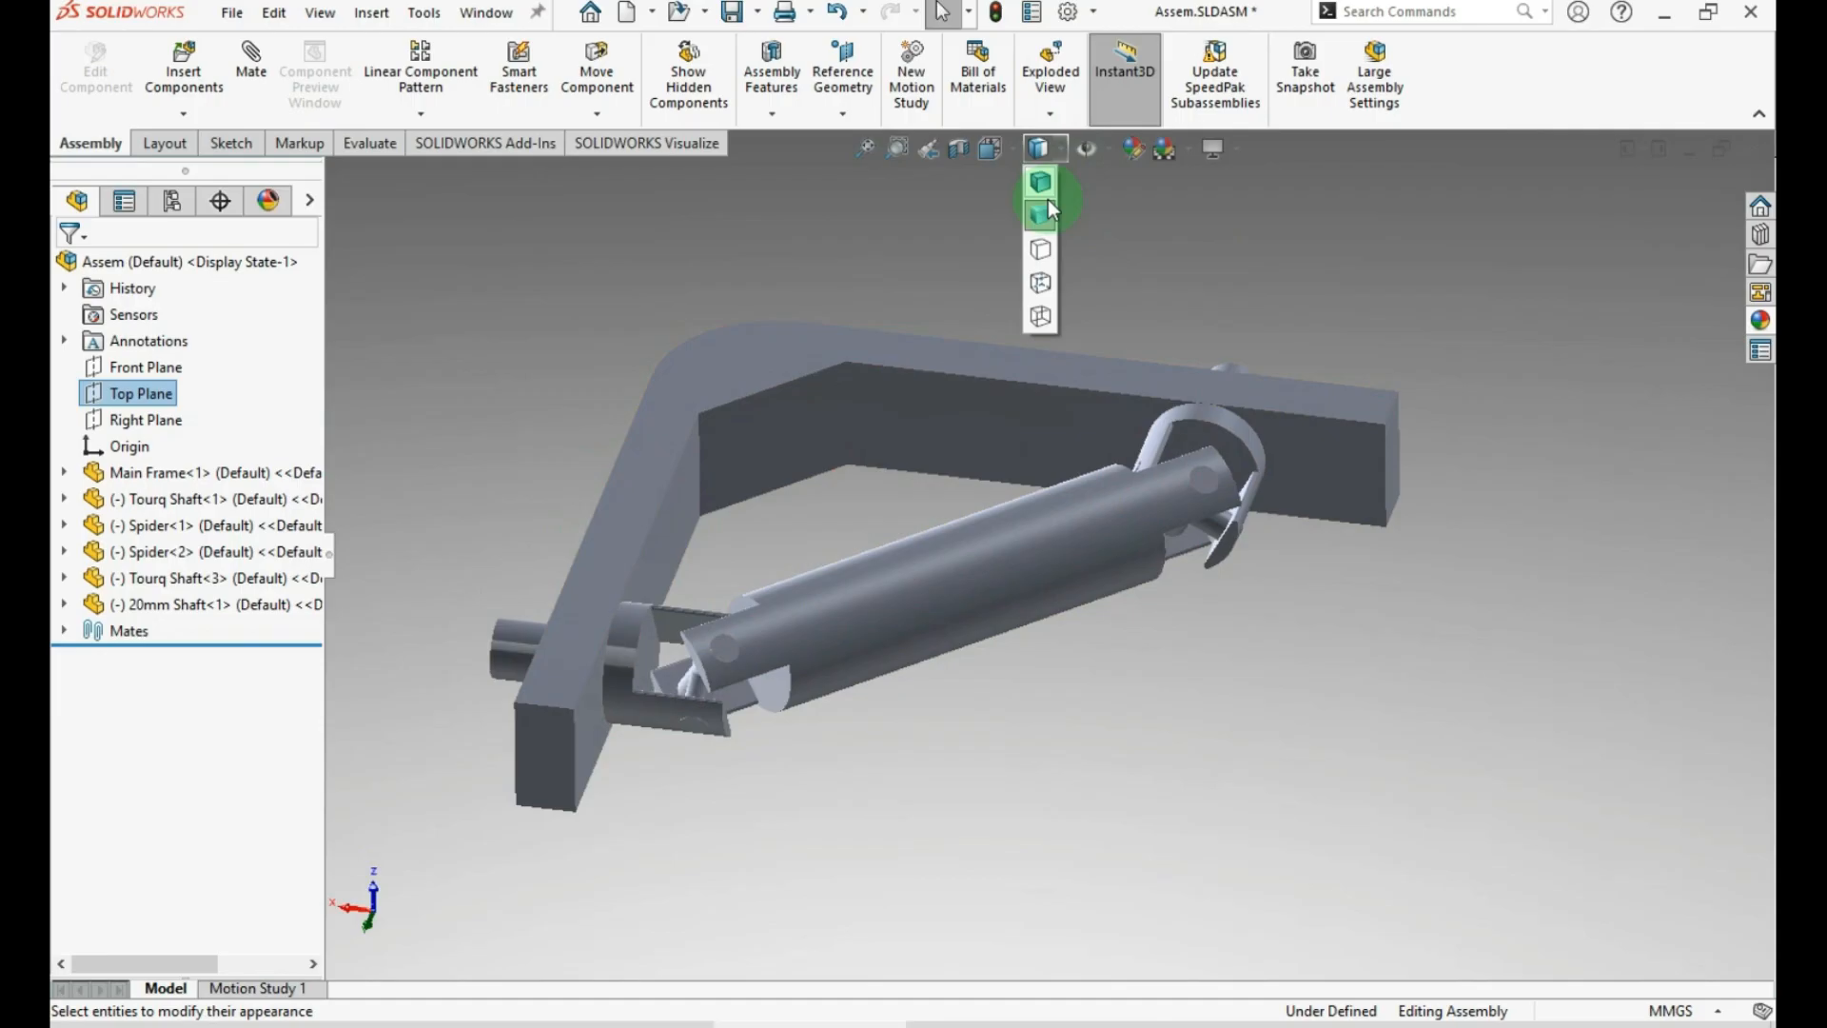
click(1042, 258)
middle_drag(1060, 188, 962, 82)
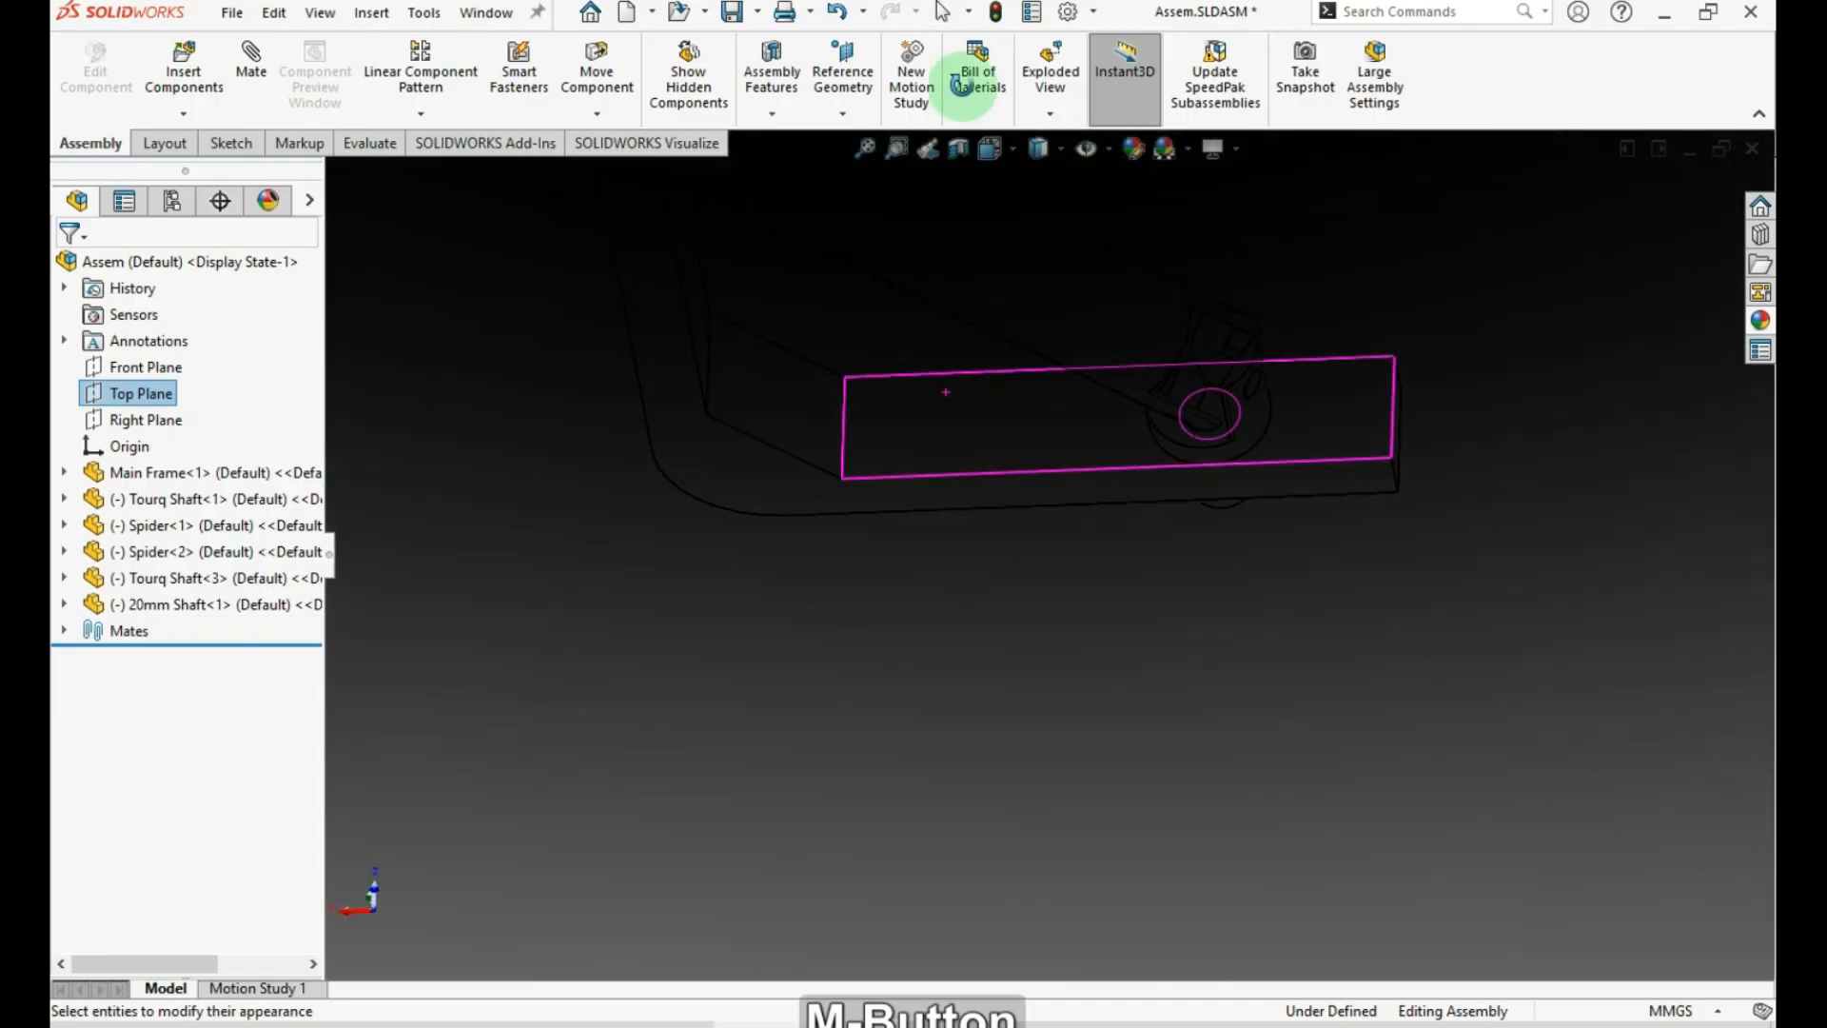
Apply the 3 Point Faded (Default) scene and examine the assembly with hidden lines visible
click(1215, 149)
click(1187, 149)
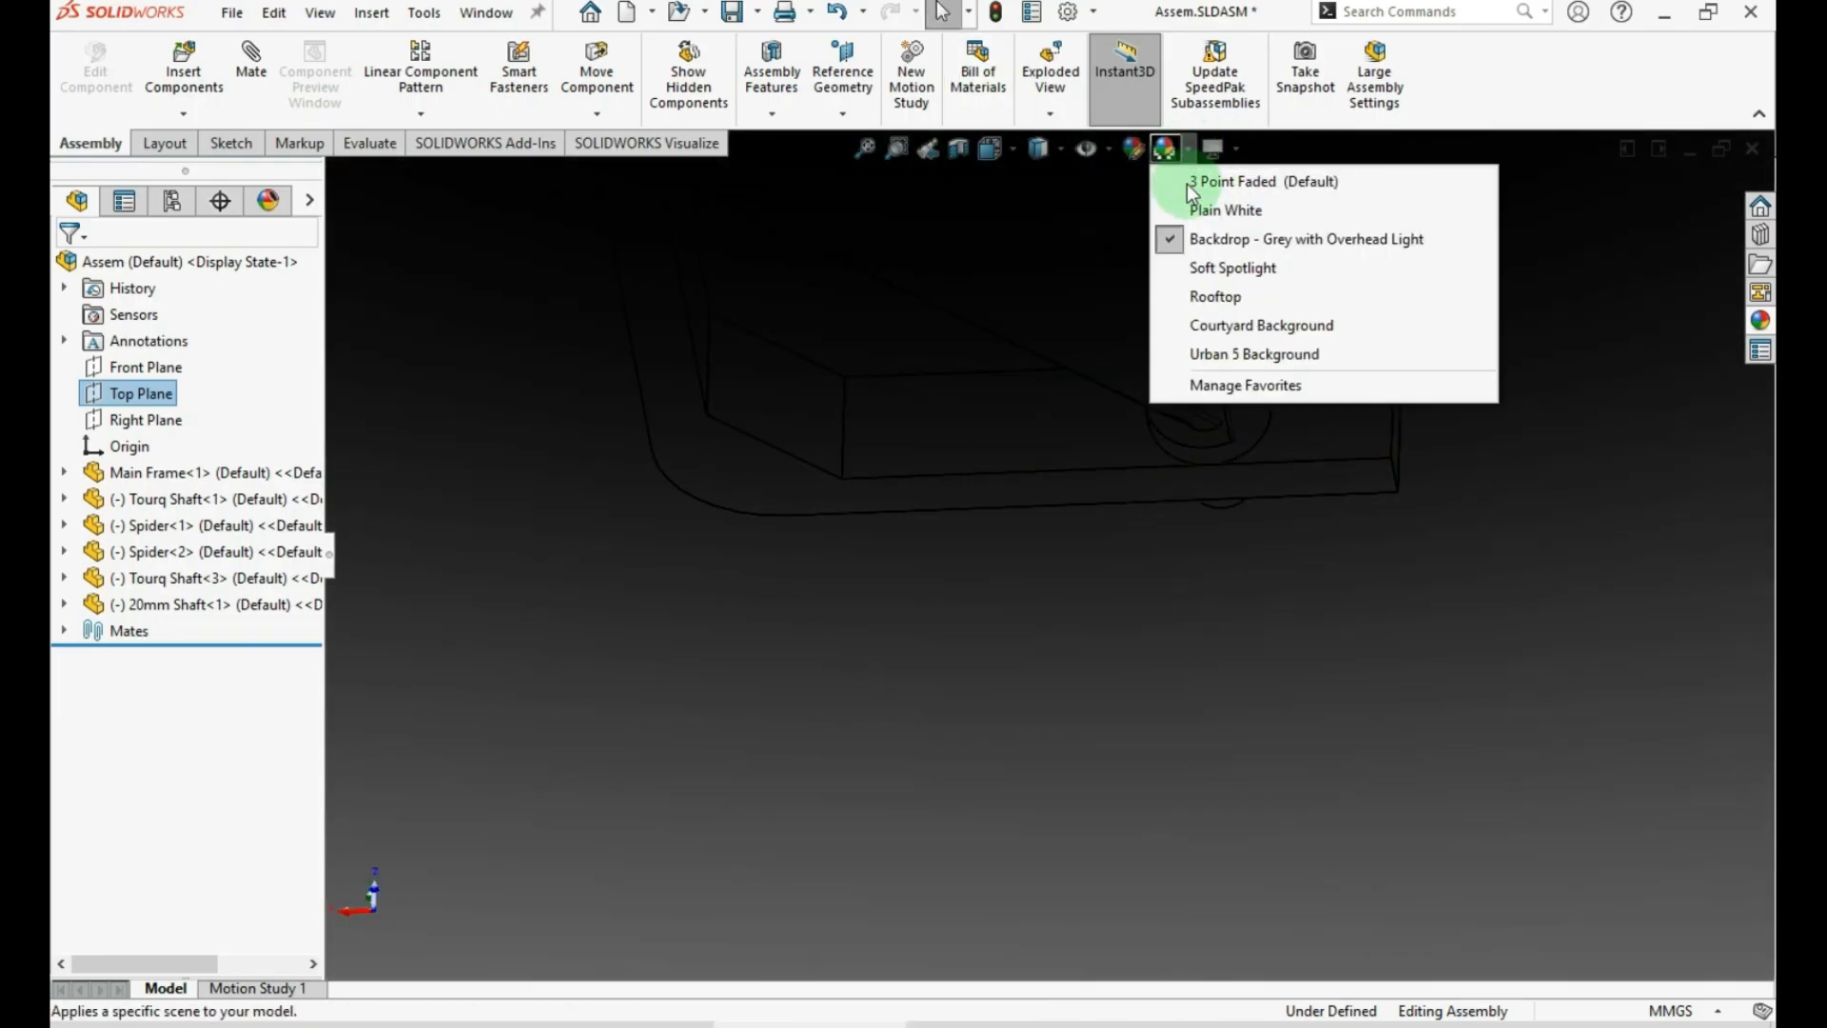
click(1186, 185)
middle_drag(914, 381, 848, 446)
scroll(1446, 517, down, 3)
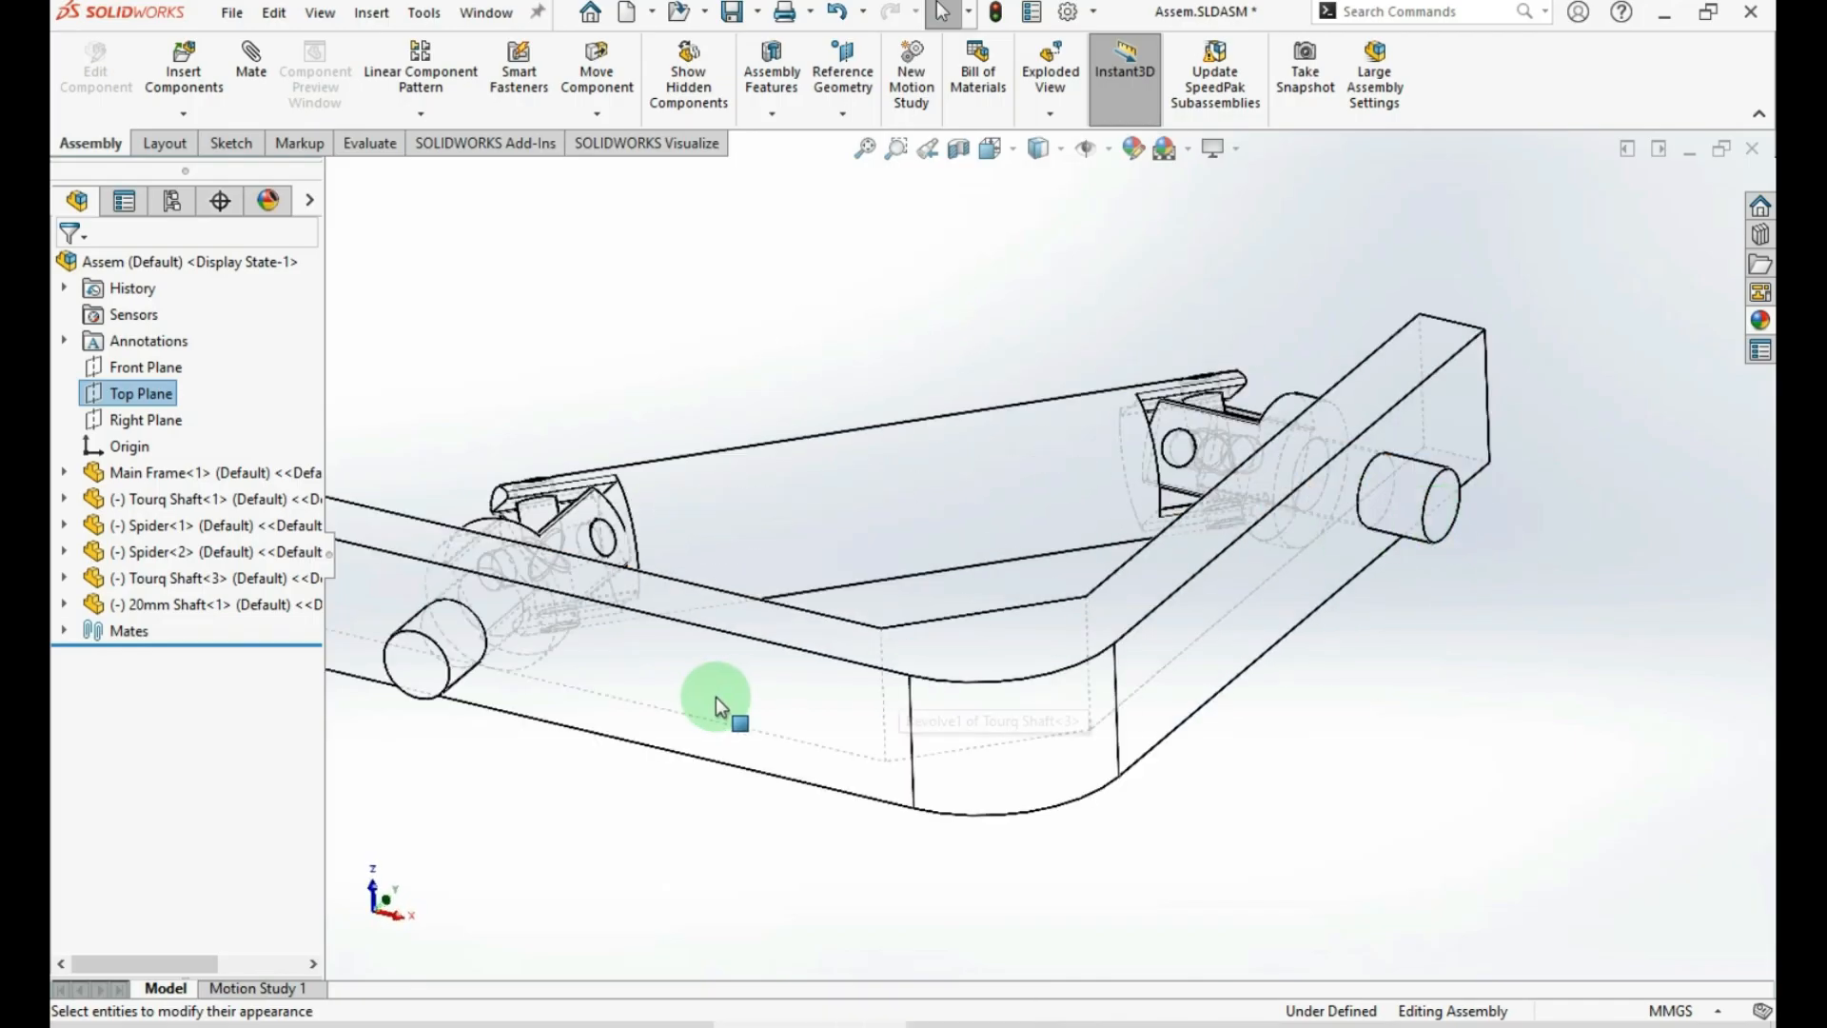
middle_drag(647, 666, 609, 700)
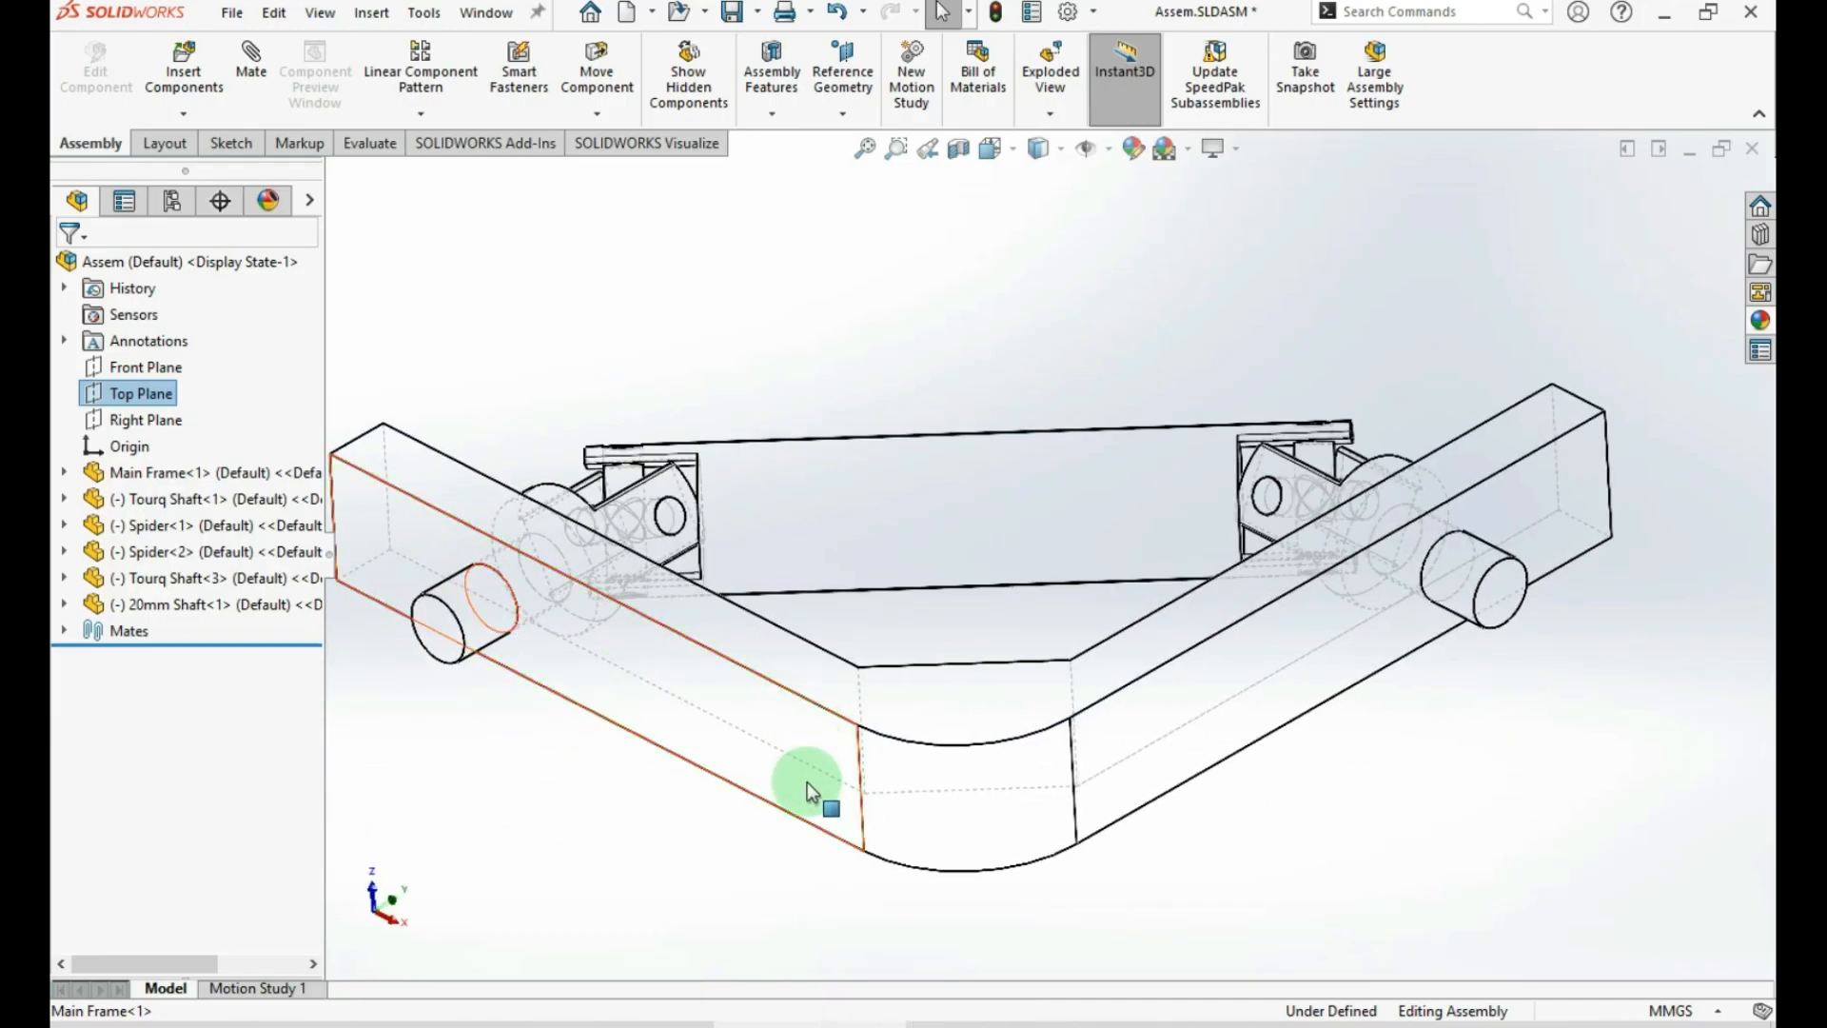
mouse_move(752, 757)
middle_down()
mouse_move(812, 723)
mouse_move(869, 726)
mouse_move(767, 730)
middle_up()
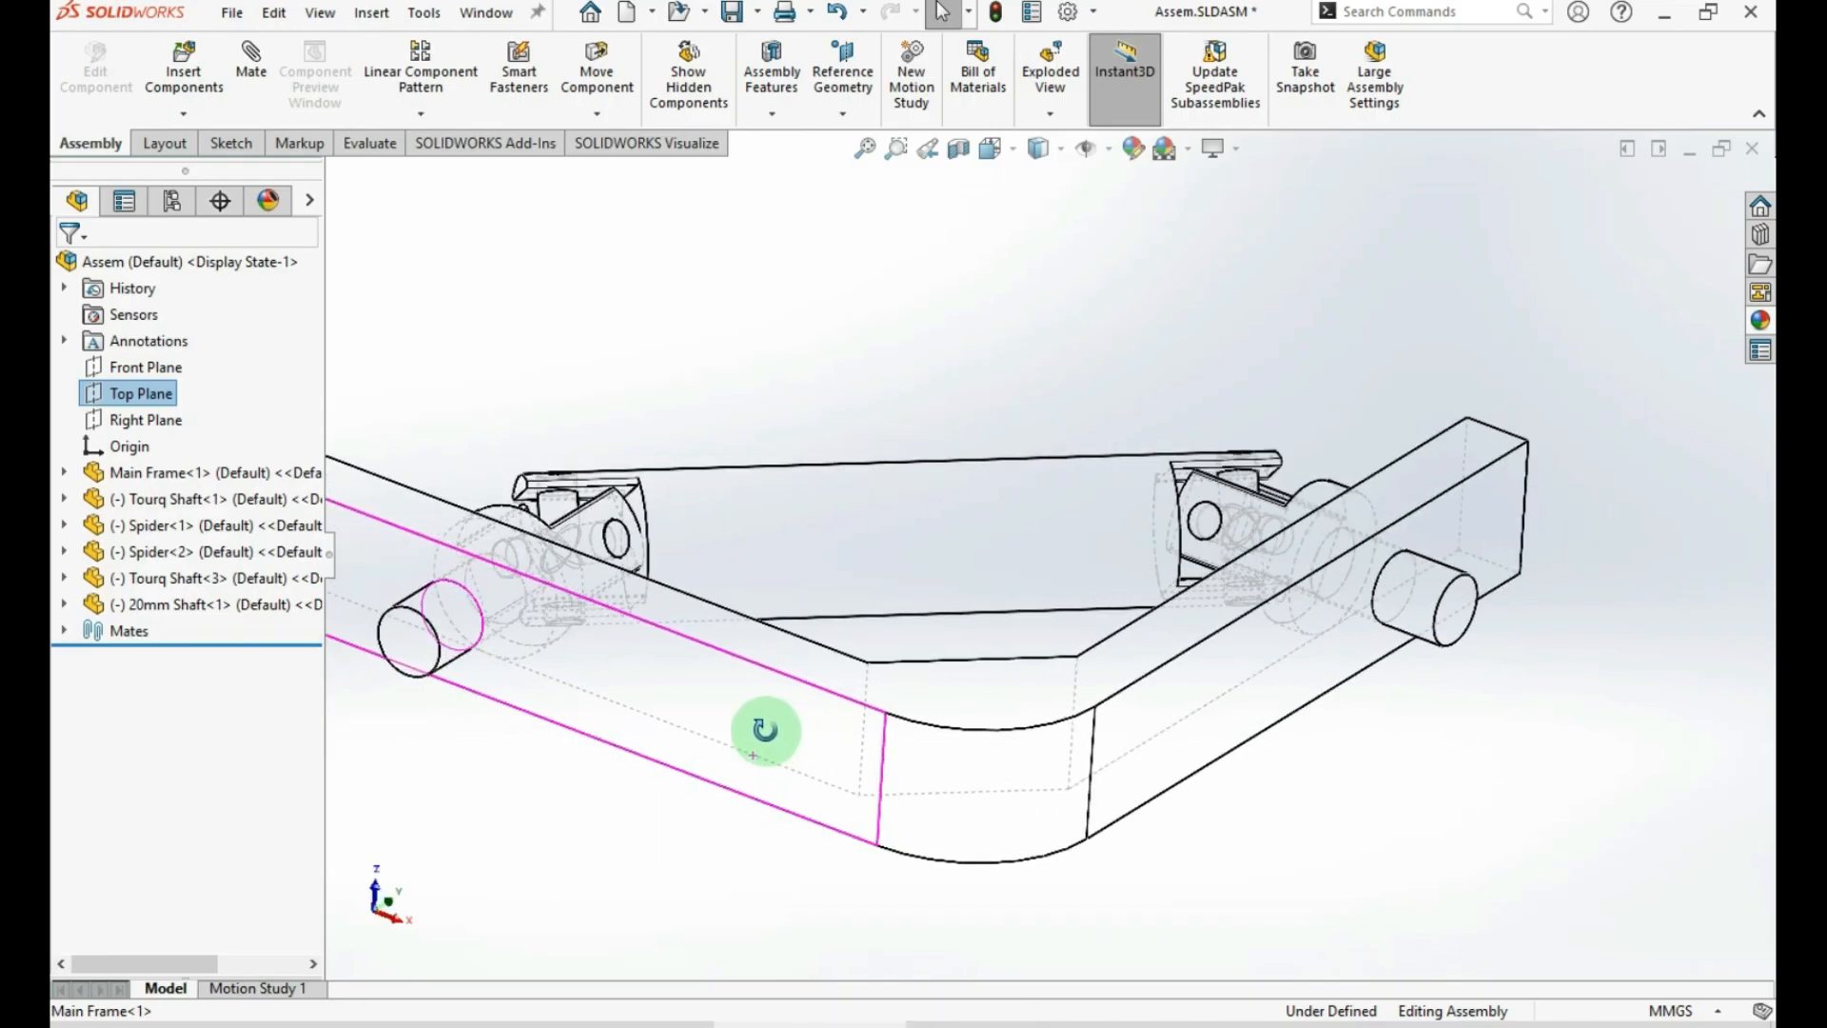
Display the assembly in the Wireframe style and view it from another angle
click(1060, 149)
click(1037, 320)
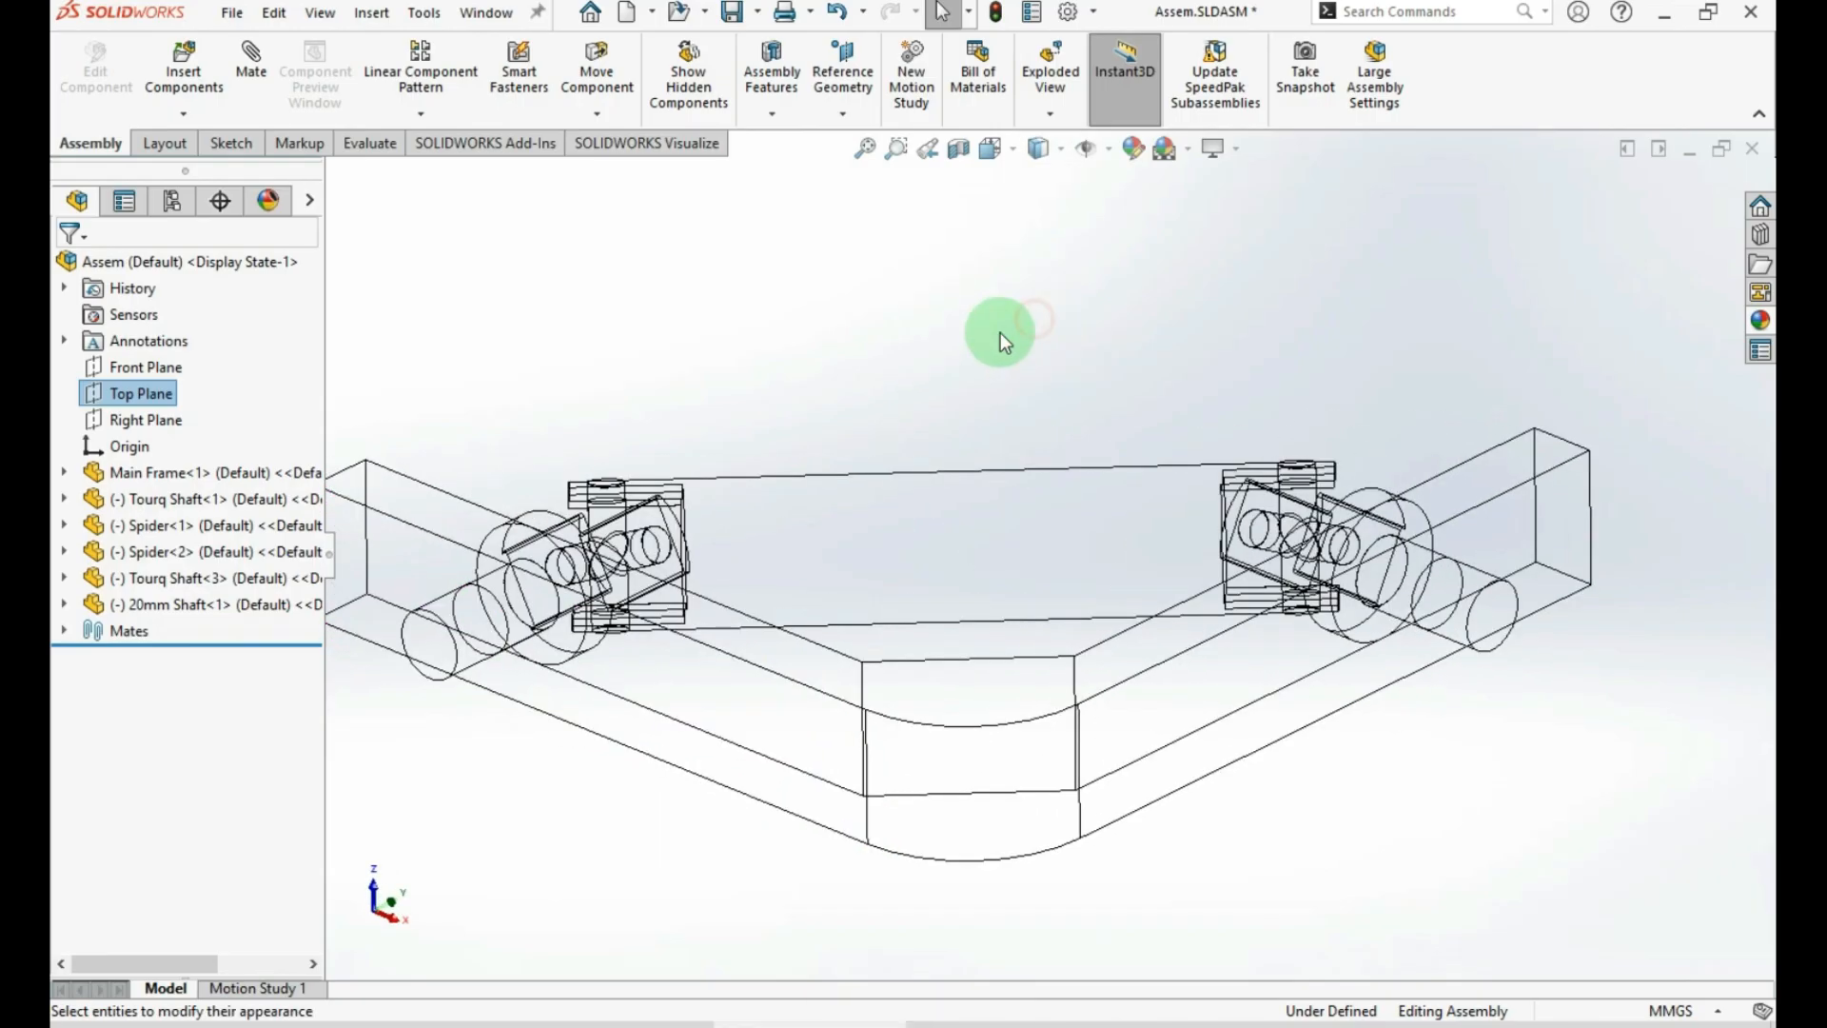
mouse_move(883, 493)
middle_down()
mouse_move(888, 673)
mouse_move(1121, 530)
mouse_move(967, 673)
mouse_move(759, 667)
mouse_move(788, 624)
mouse_move(844, 747)
mouse_move(828, 802)
mouse_move(743, 861)
mouse_move(844, 860)
mouse_move(828, 860)
mouse_move(894, 298)
mouse_move(1005, 179)
middle_up()
Use the View Selector to orient the assembly to the Back view and to an isometric corner view
click(1008, 153)
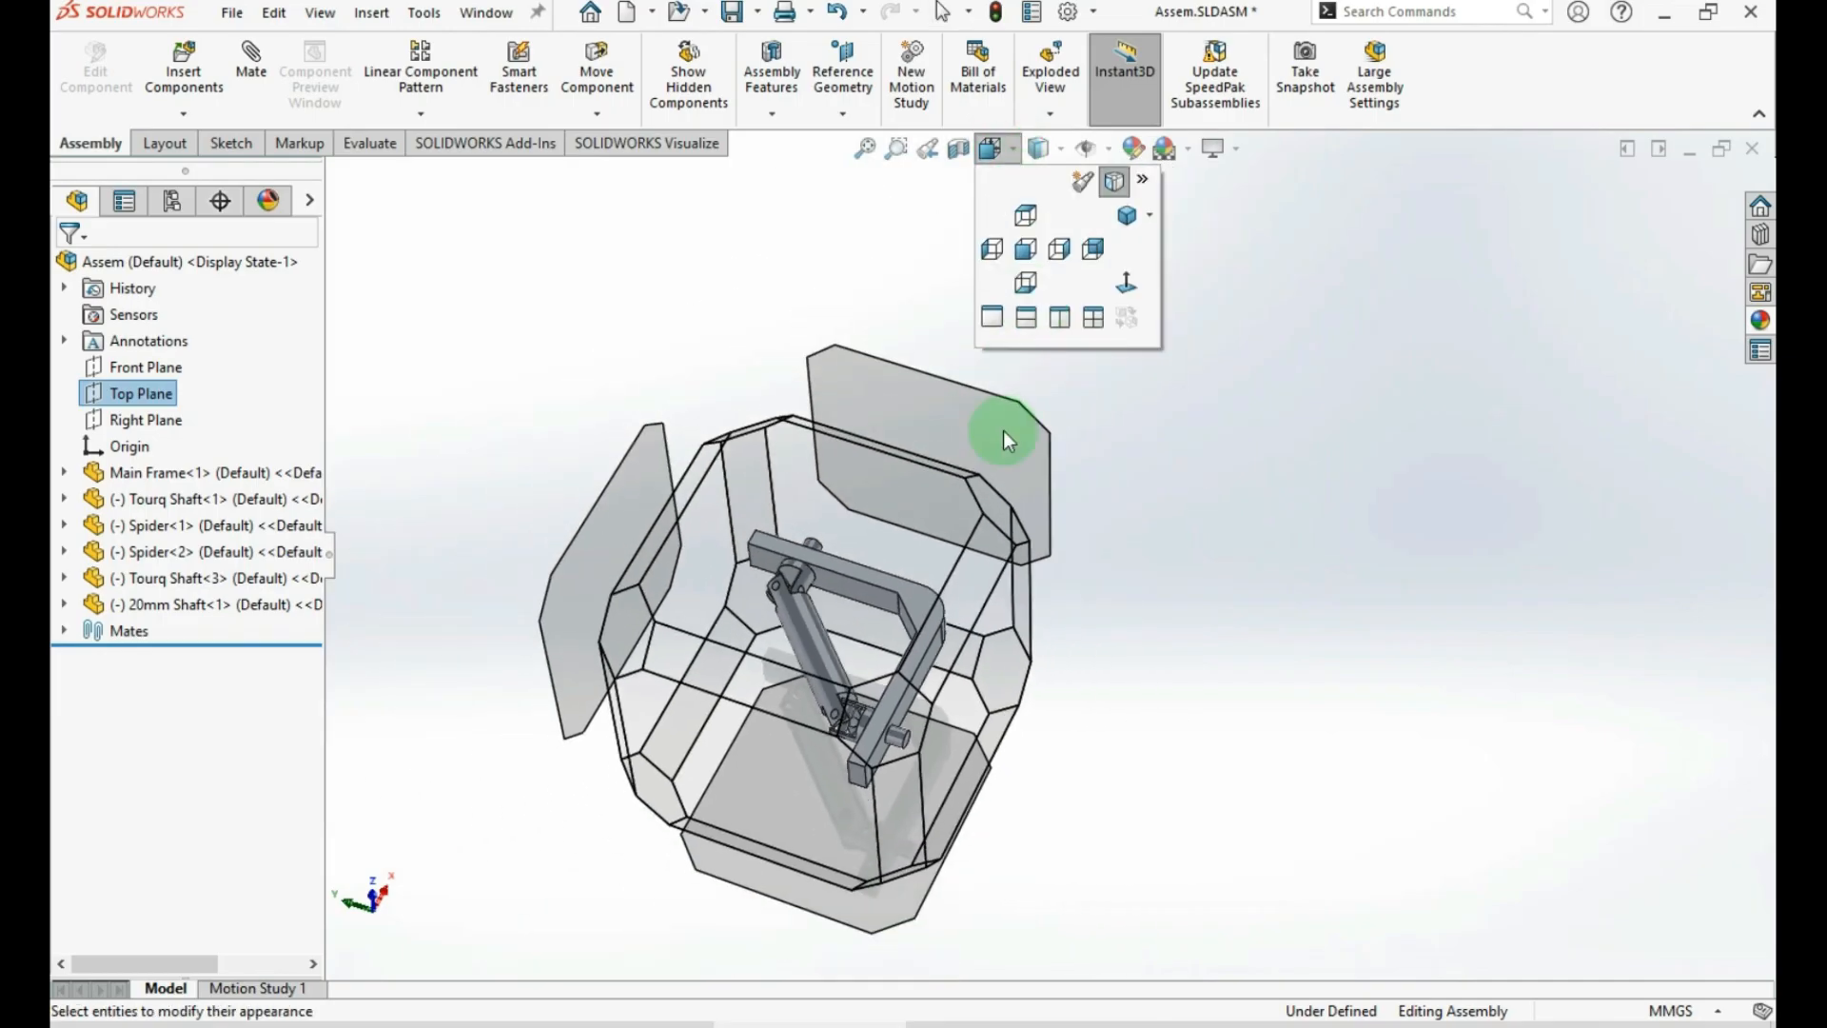
mouse_move(844, 687)
middle_down()
mouse_move(815, 501)
mouse_move(1060, 473)
mouse_move(902, 424)
mouse_move(885, 528)
middle_up()
click(883, 522)
click(1012, 147)
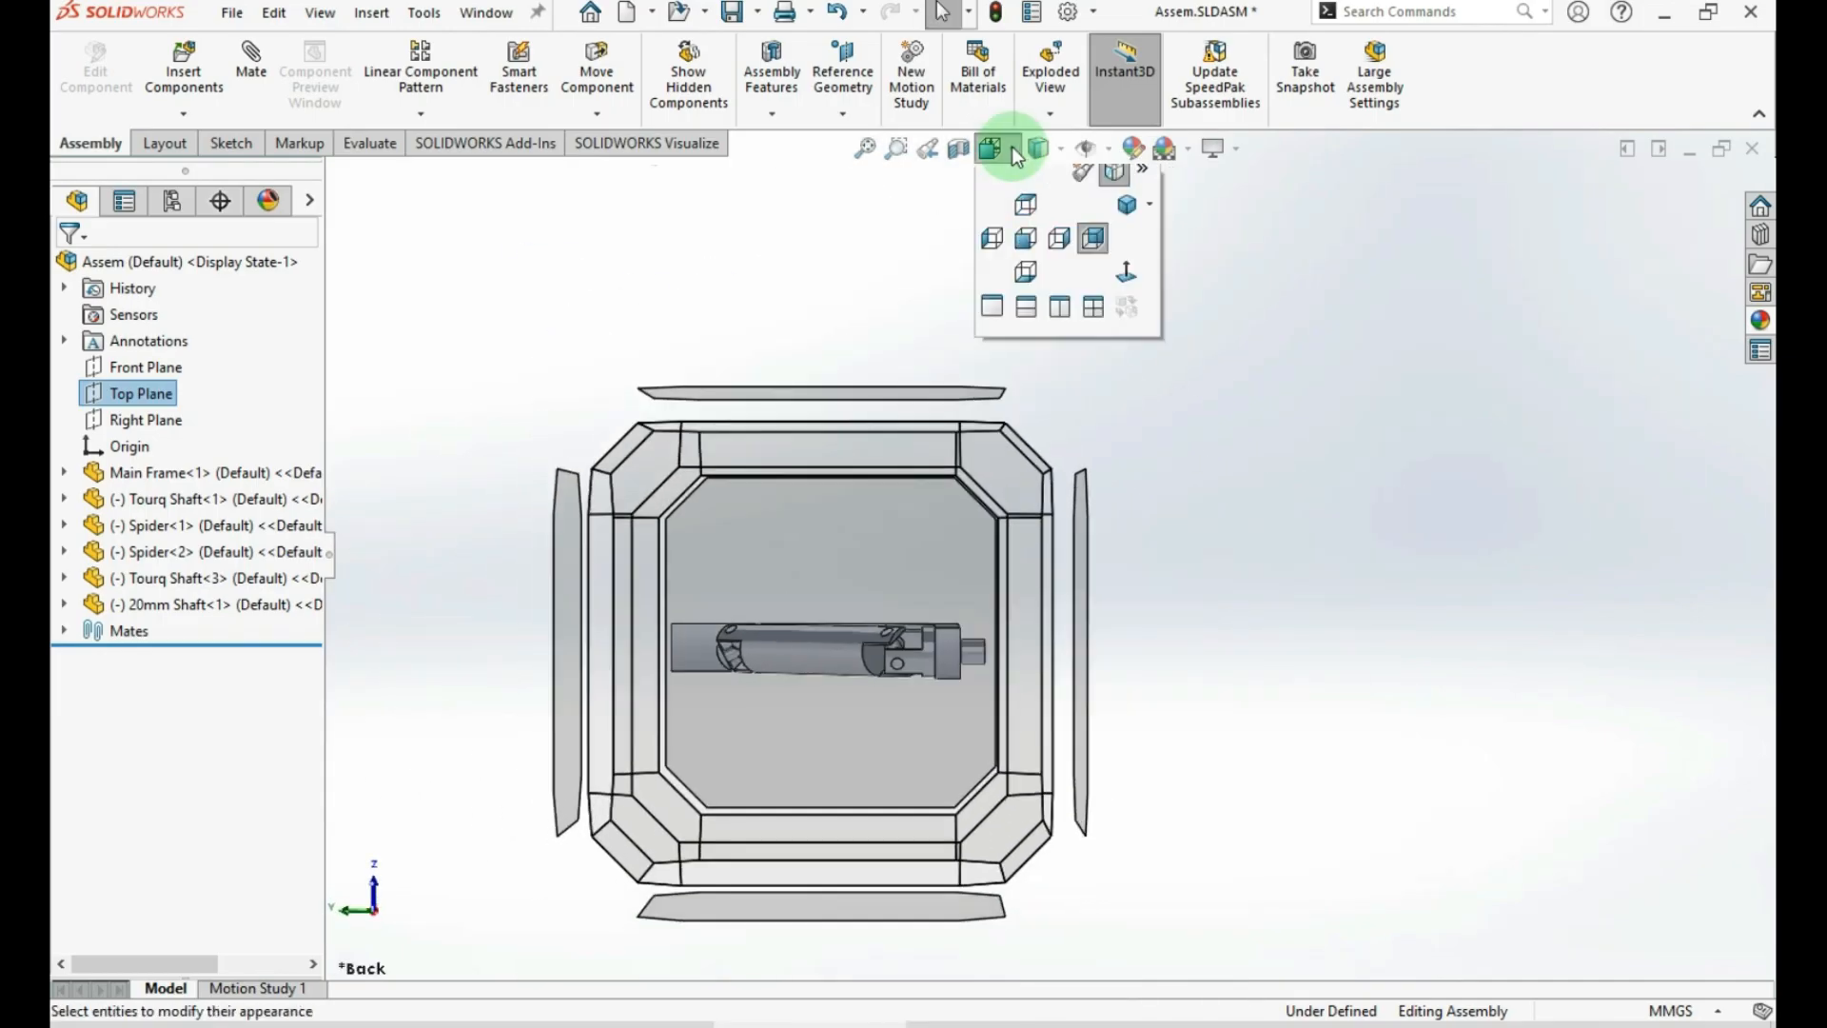
middle_drag(759, 506, 894, 586)
click(894, 585)
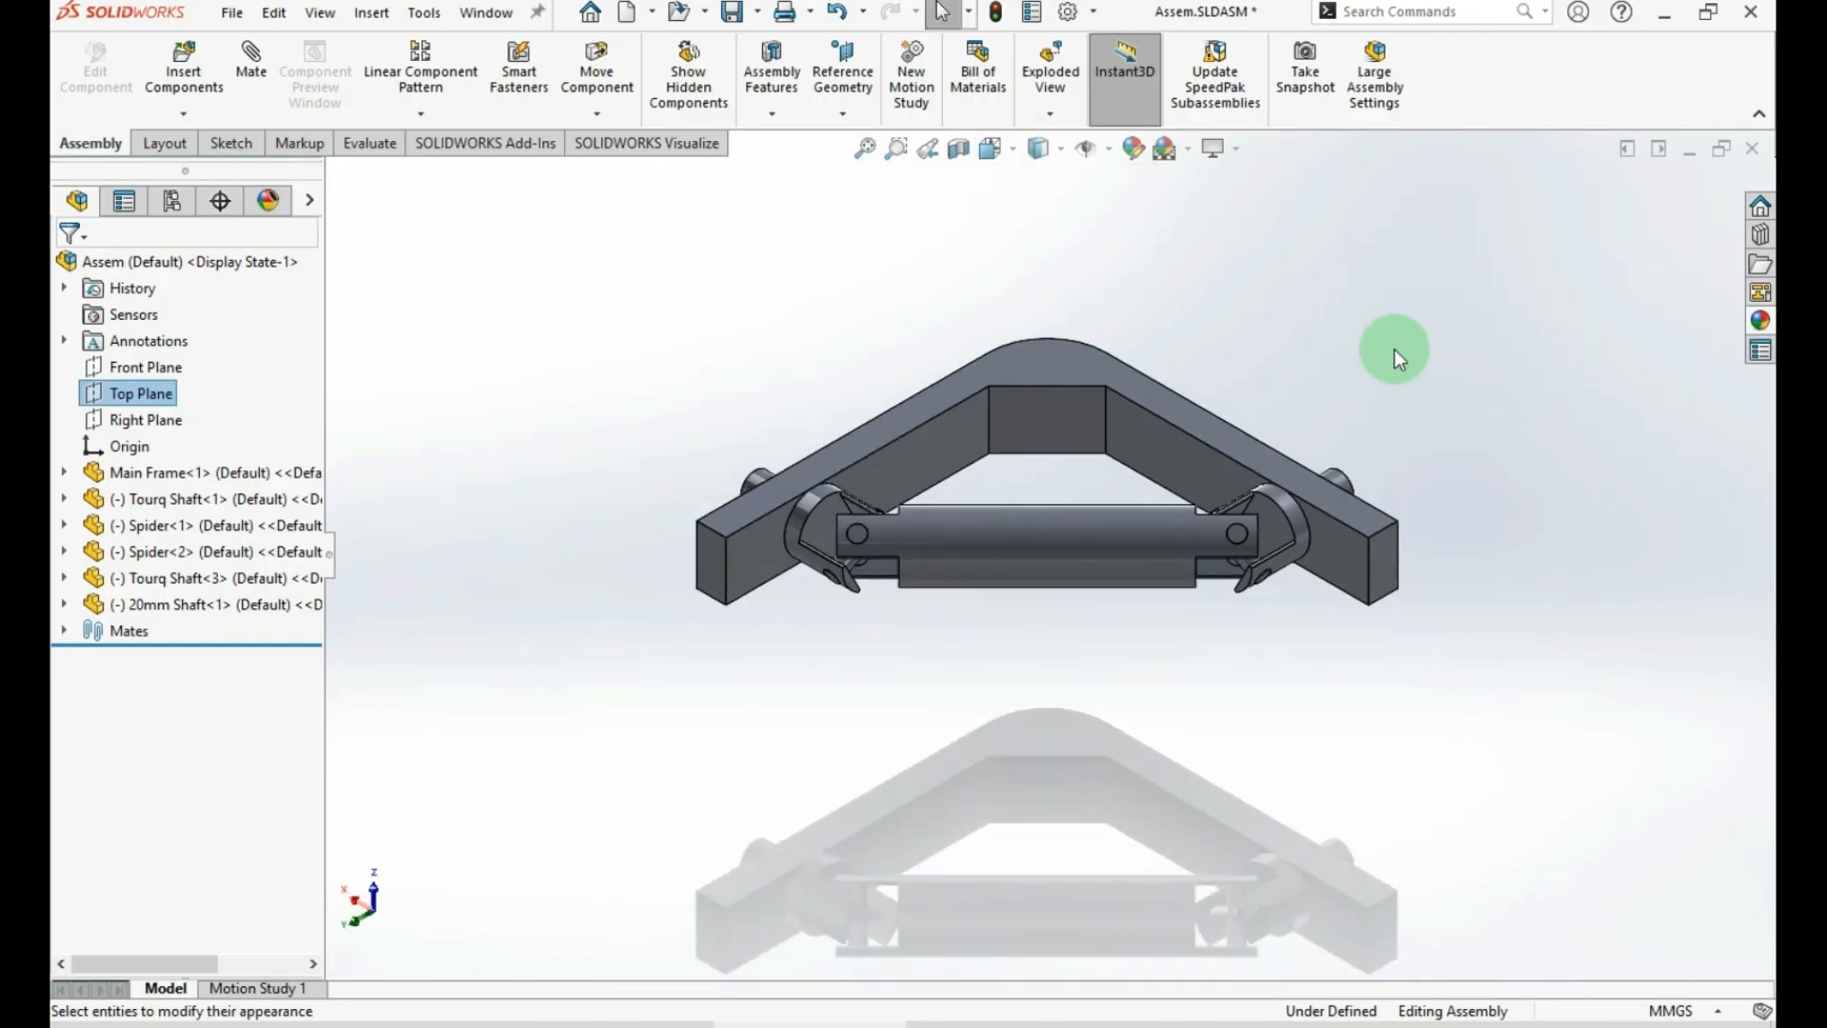
Start a section view of the assembly on the Top Plane and offset the cut to 11 mm
click(961, 152)
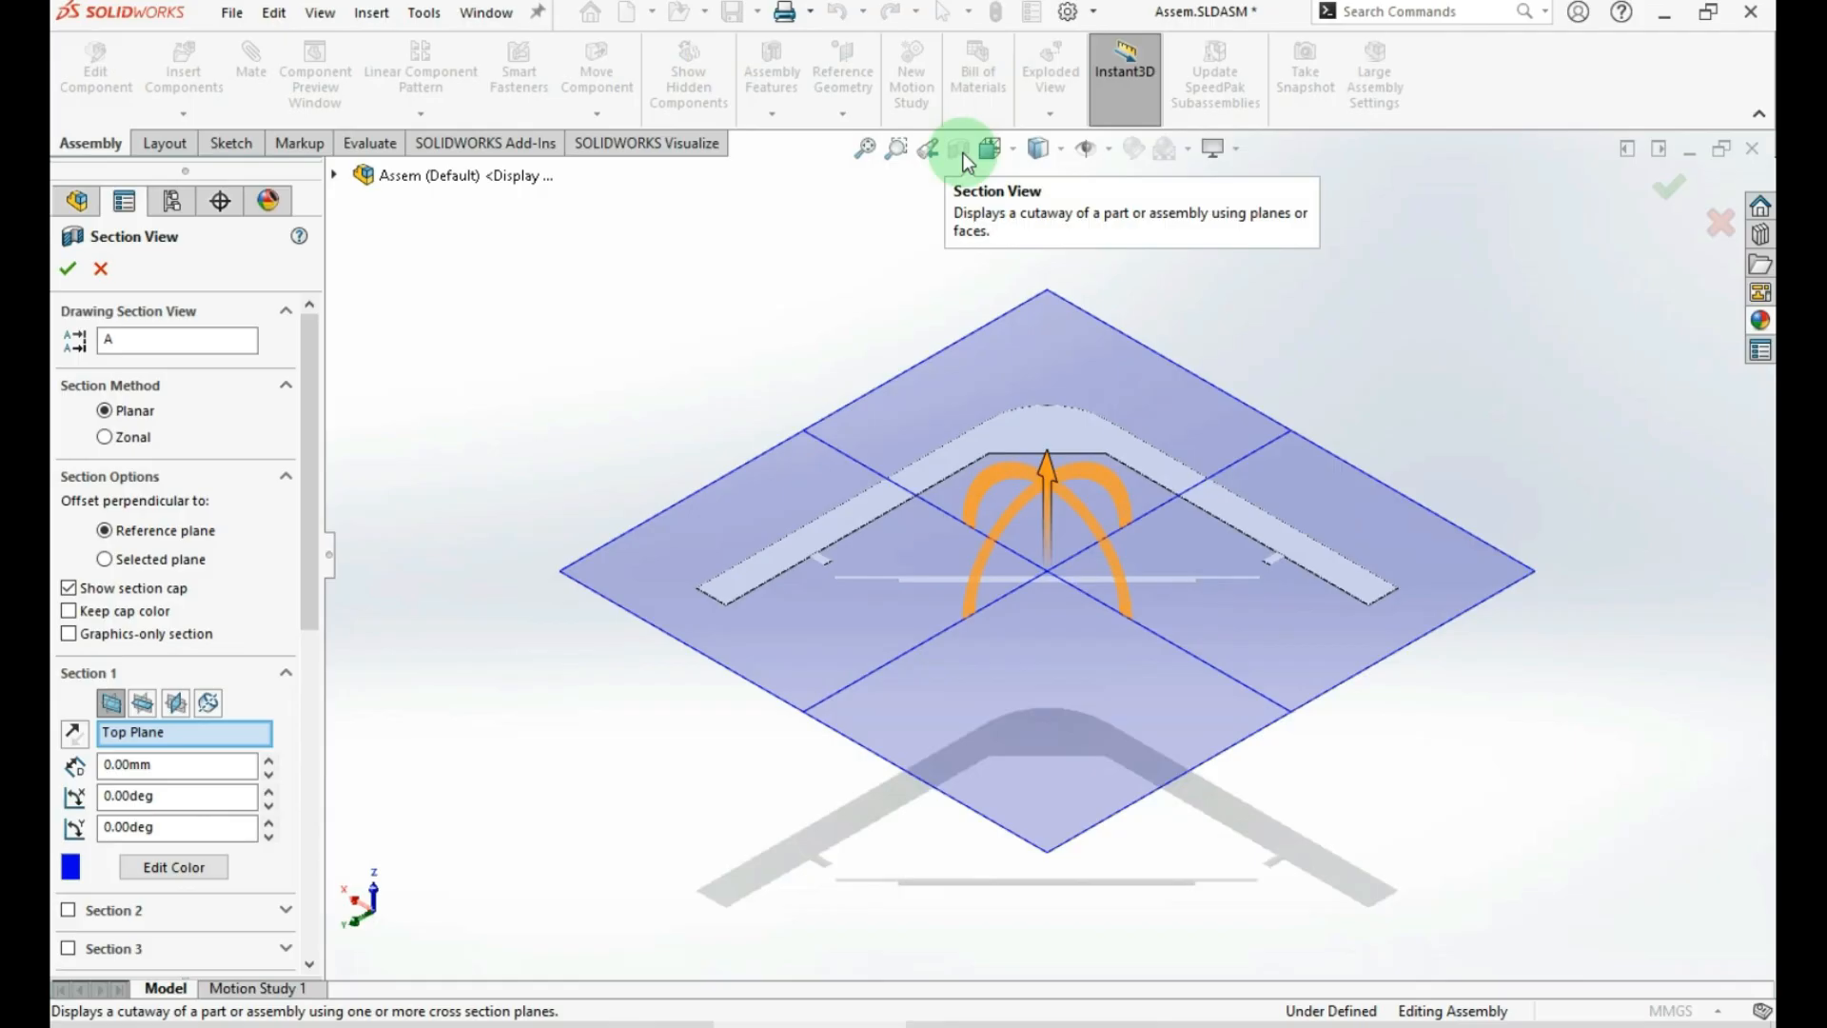
drag(1055, 464, 1057, 426)
click(598, 705)
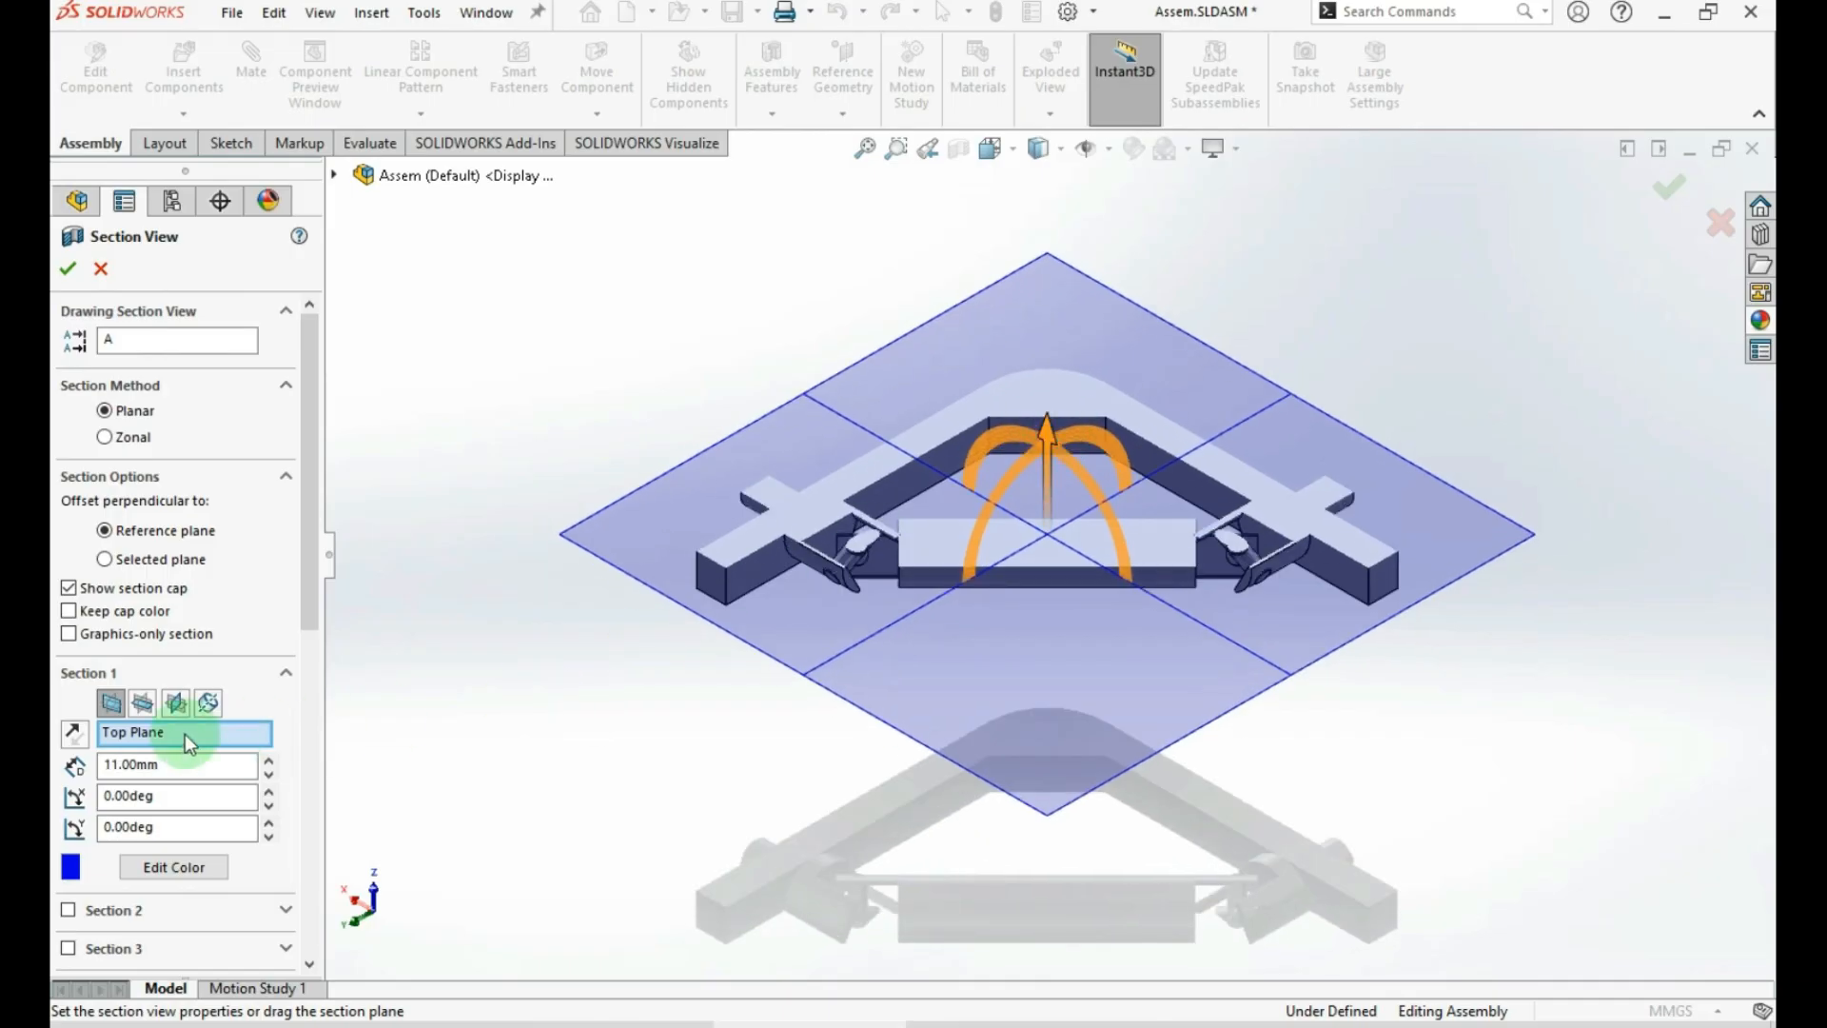
Section the assembly along the Right Plane, and along the Front Plane with an offset of about -32 mm
click(142, 704)
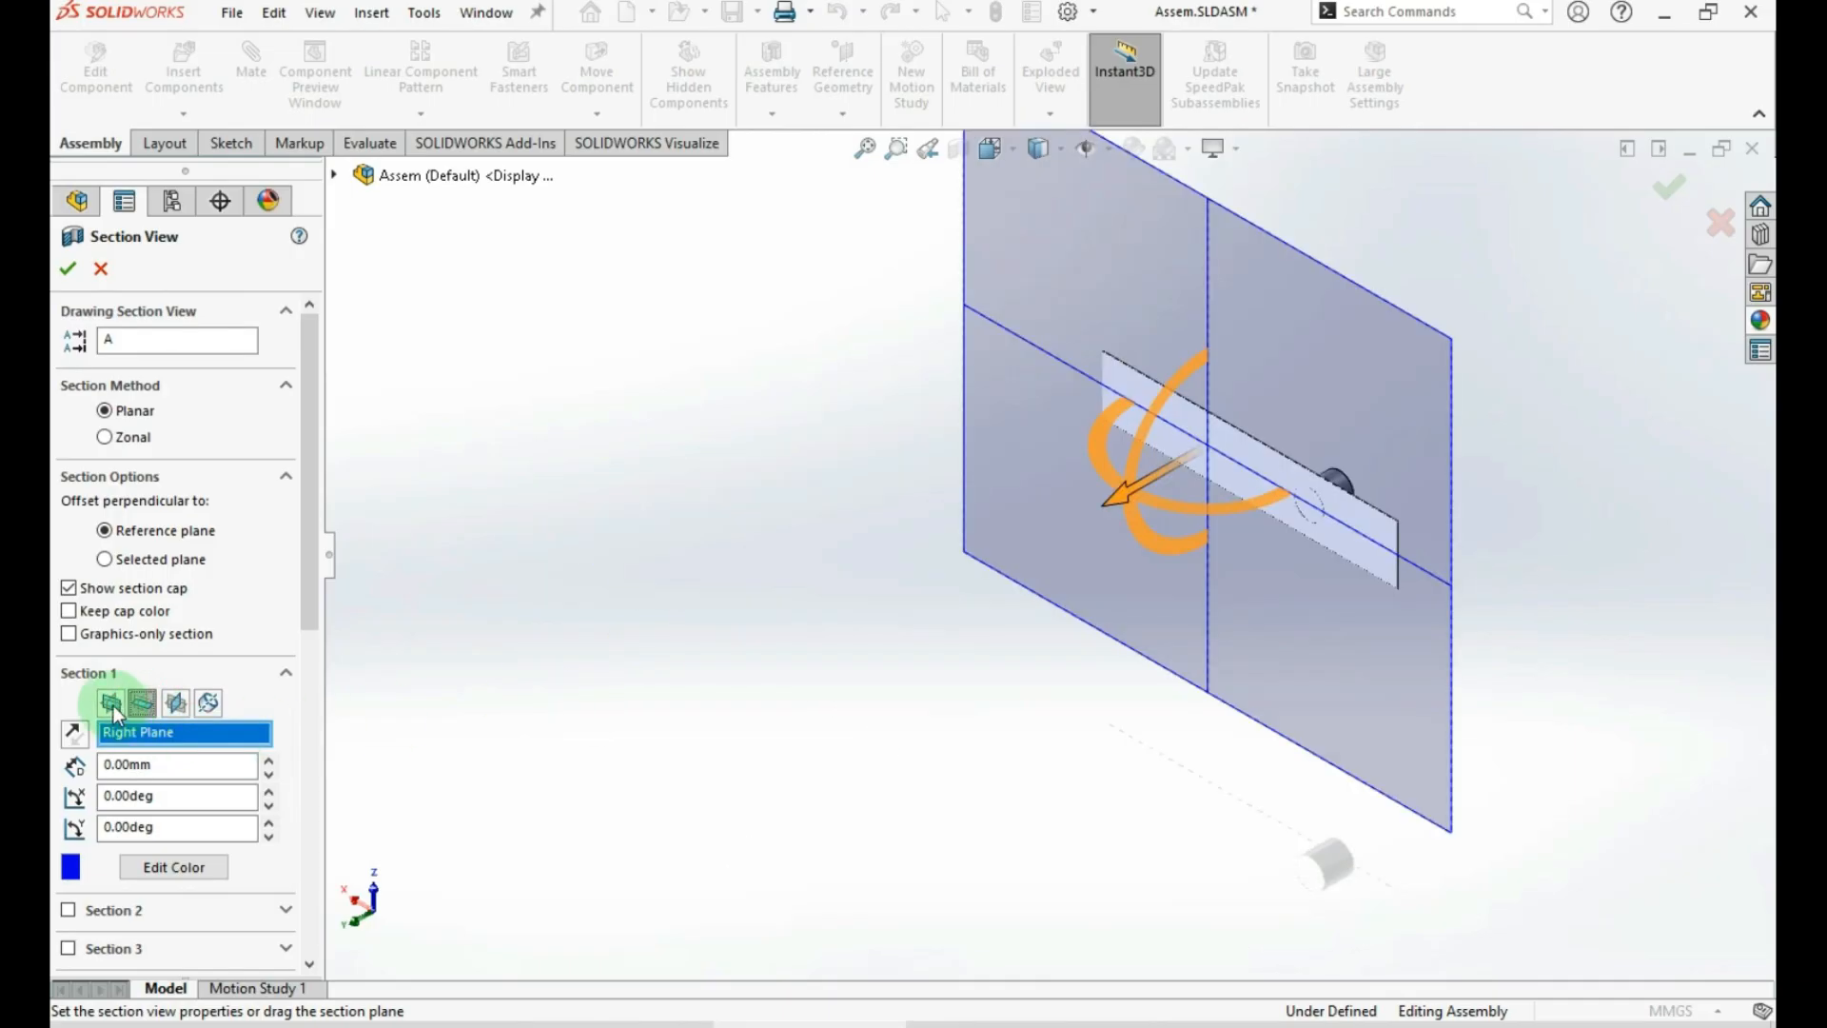
drag(1108, 495, 1012, 569)
click(175, 706)
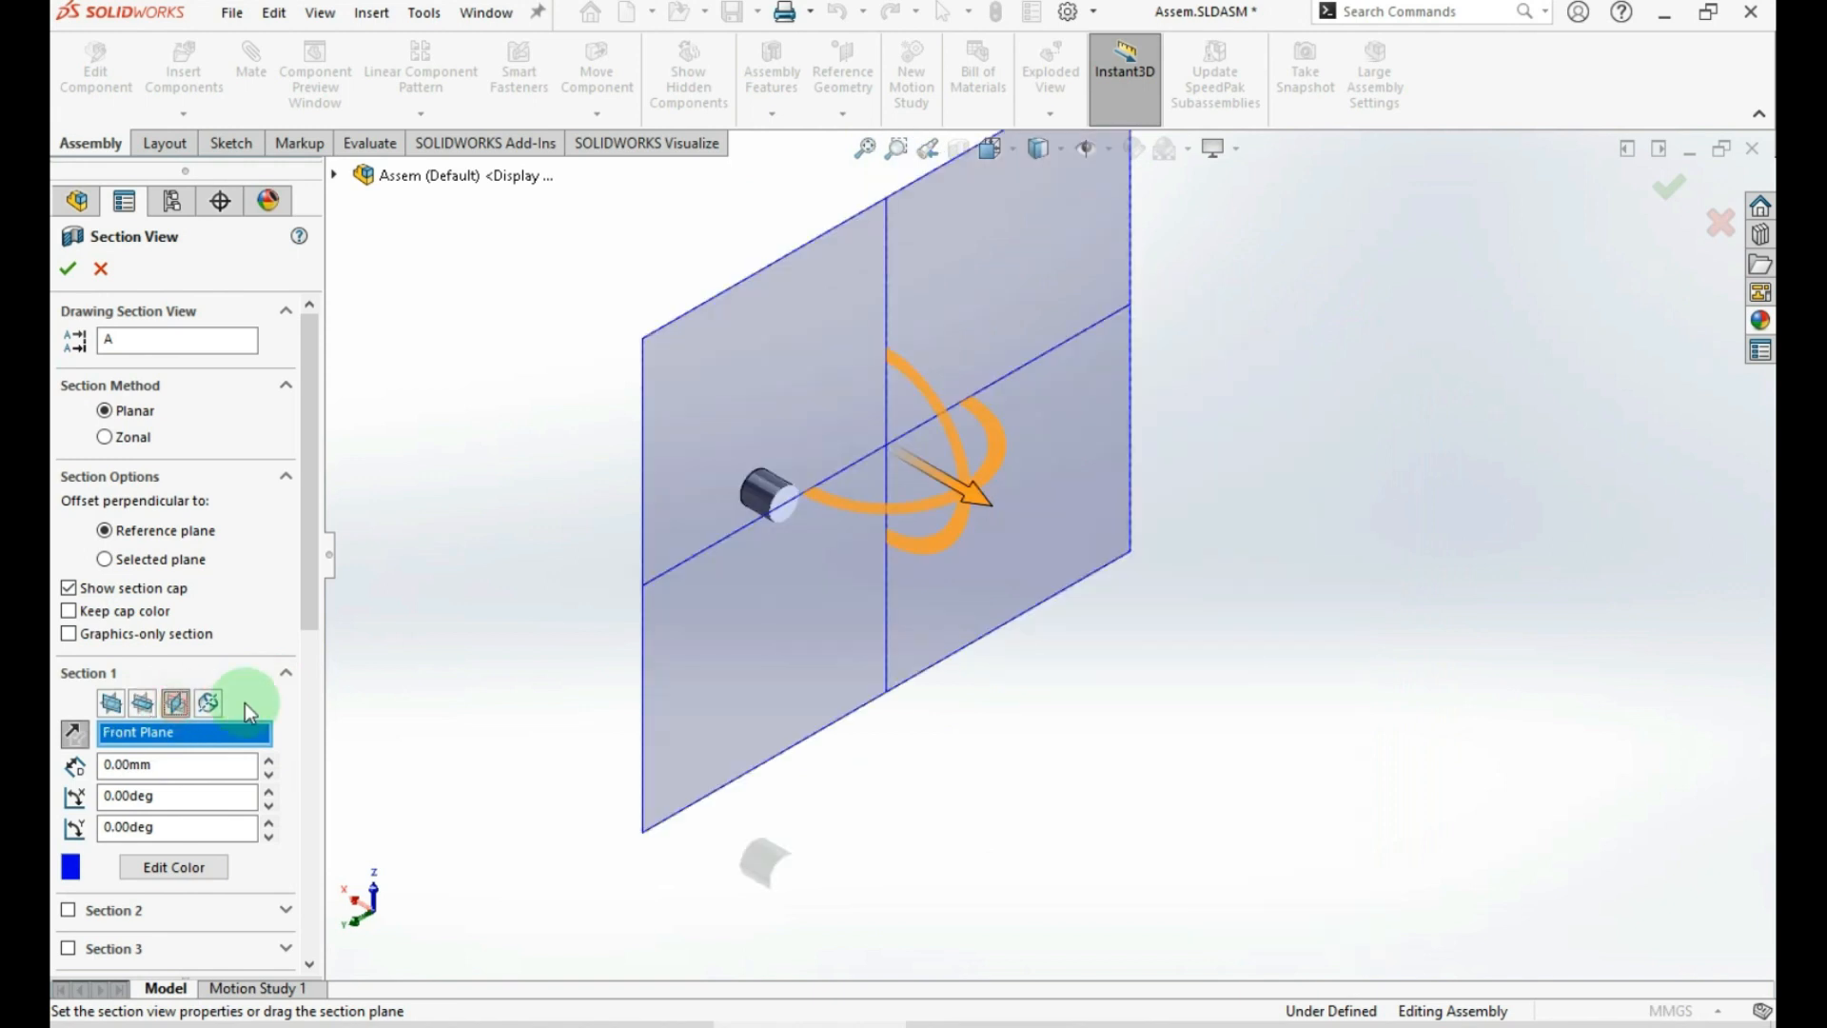
drag(967, 499, 1071, 533)
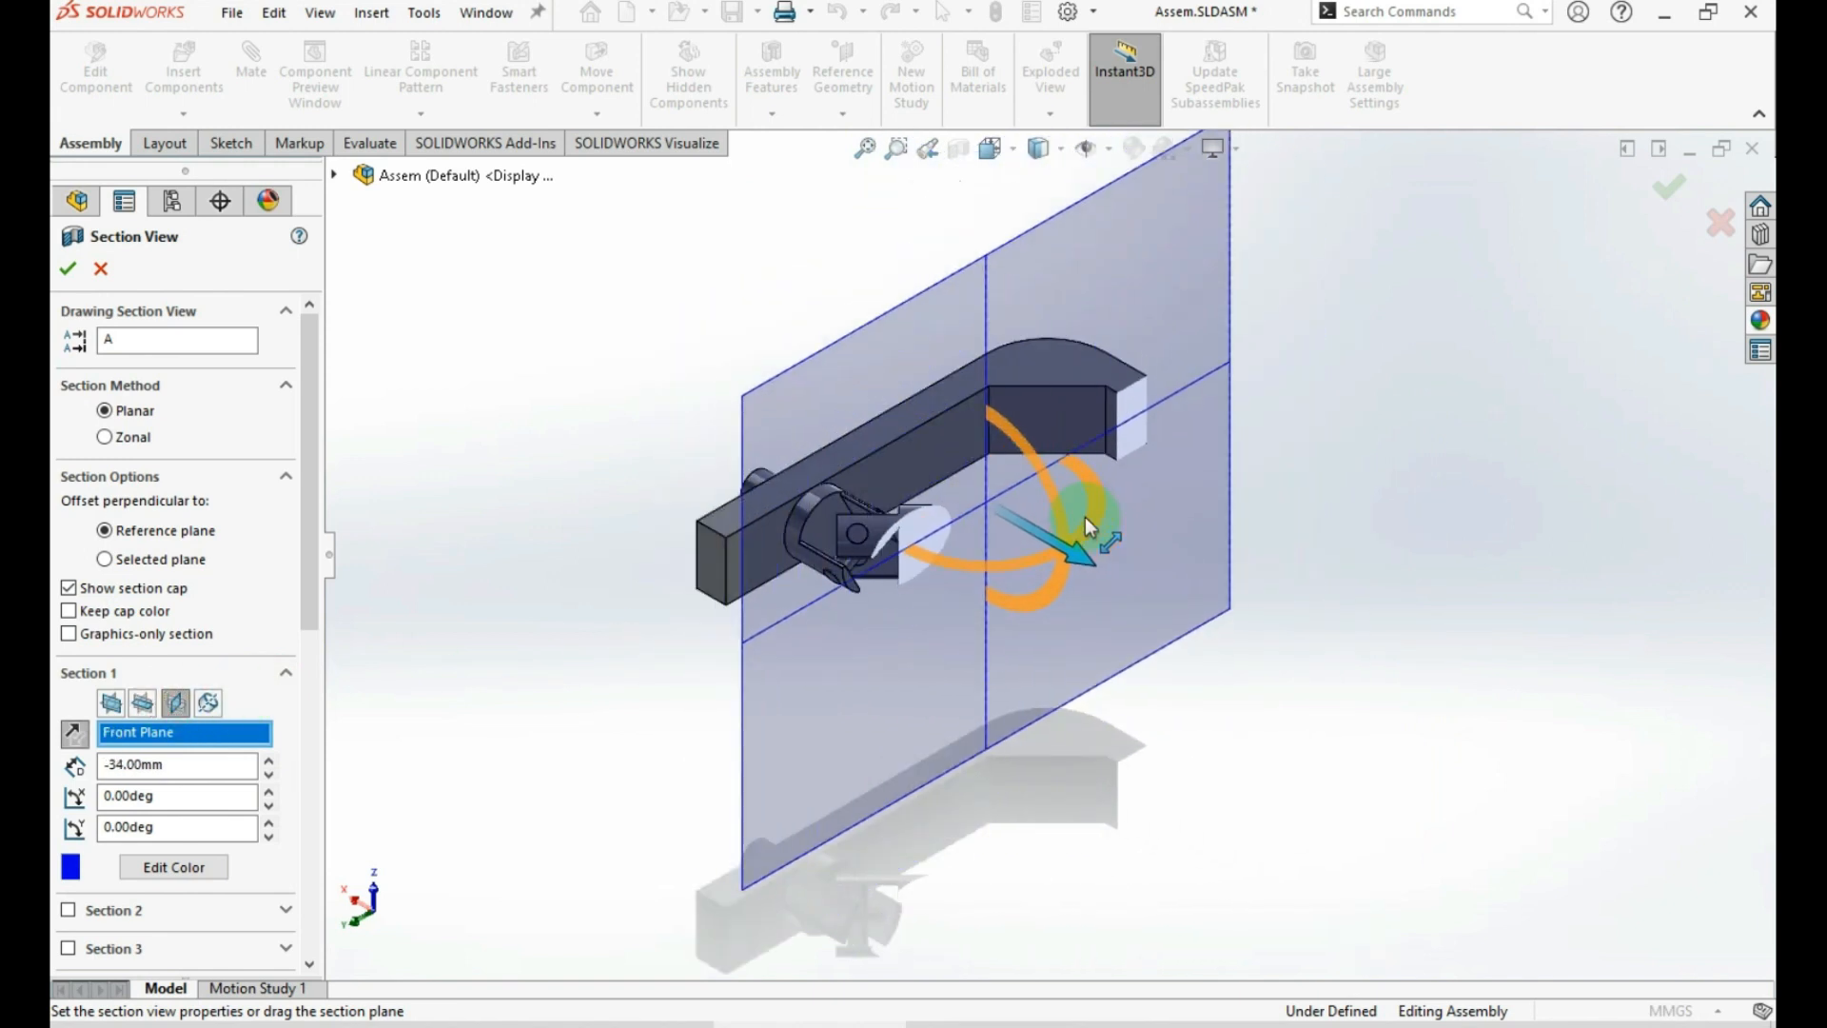
Section the assembly with a plane about the 20mm Shaft's axis, inspect the cut, and cancel the section view
click(209, 704)
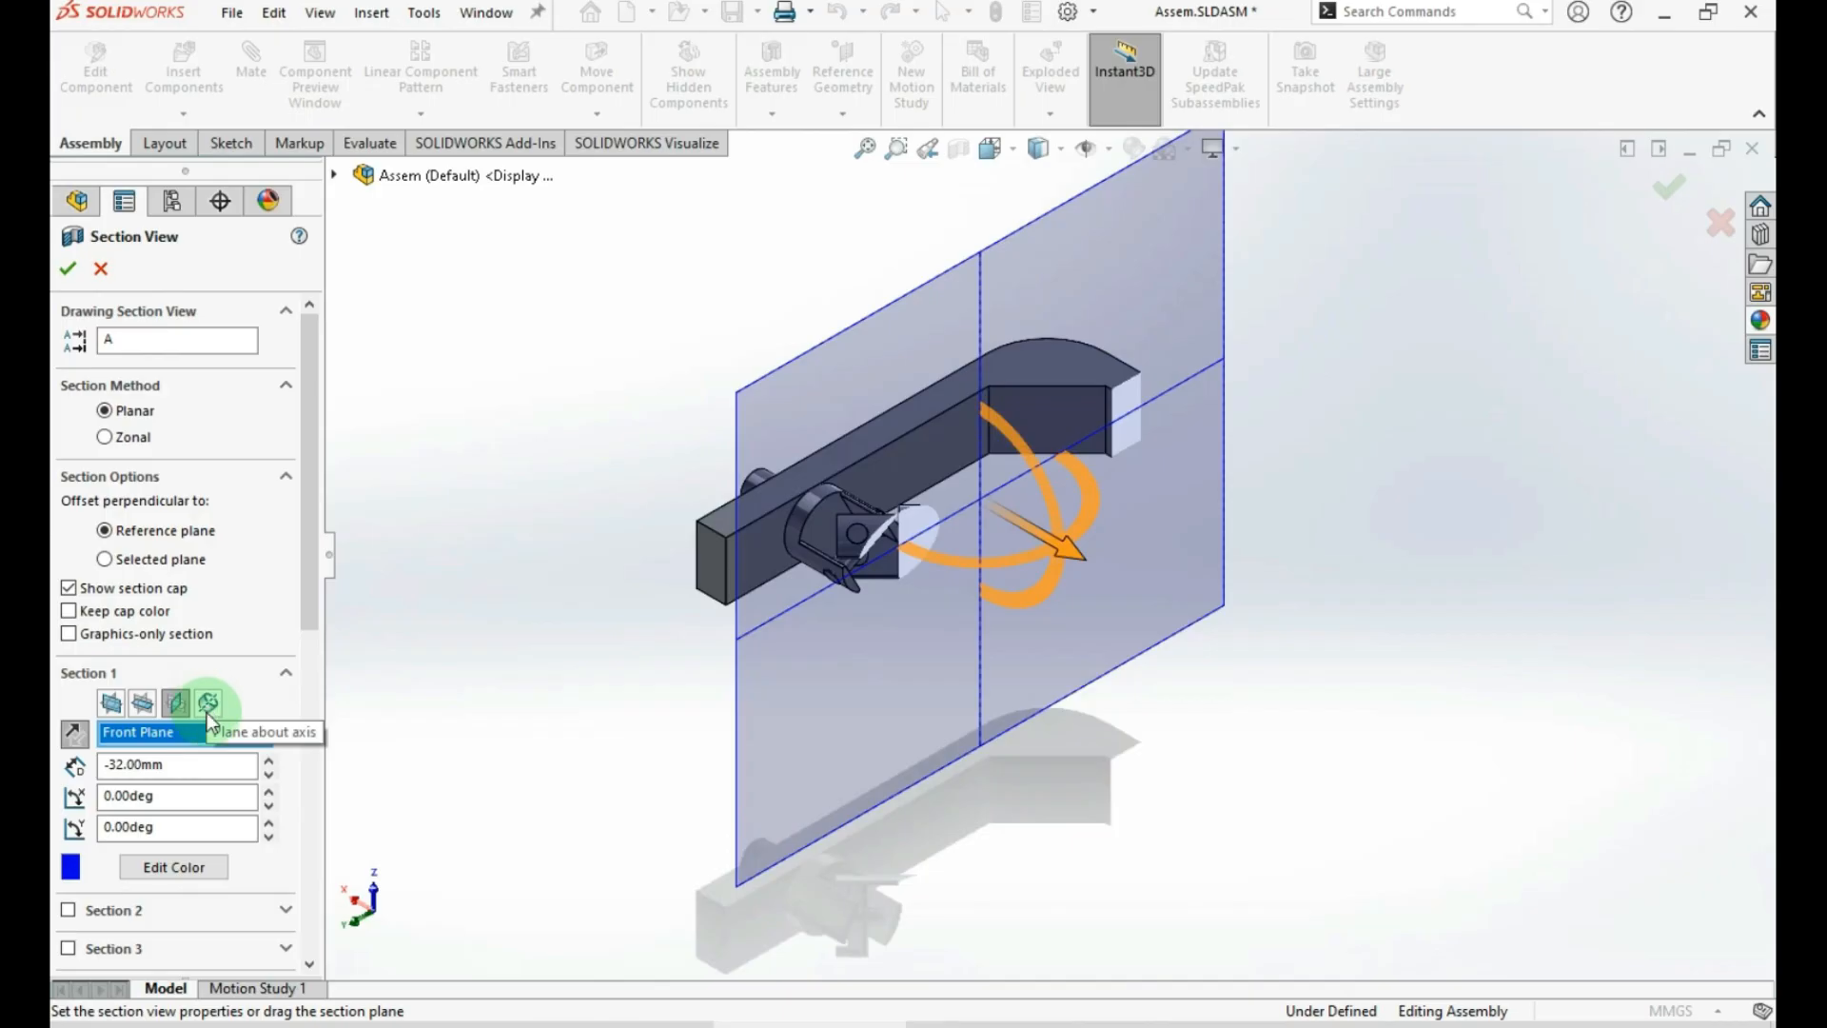
click(207, 710)
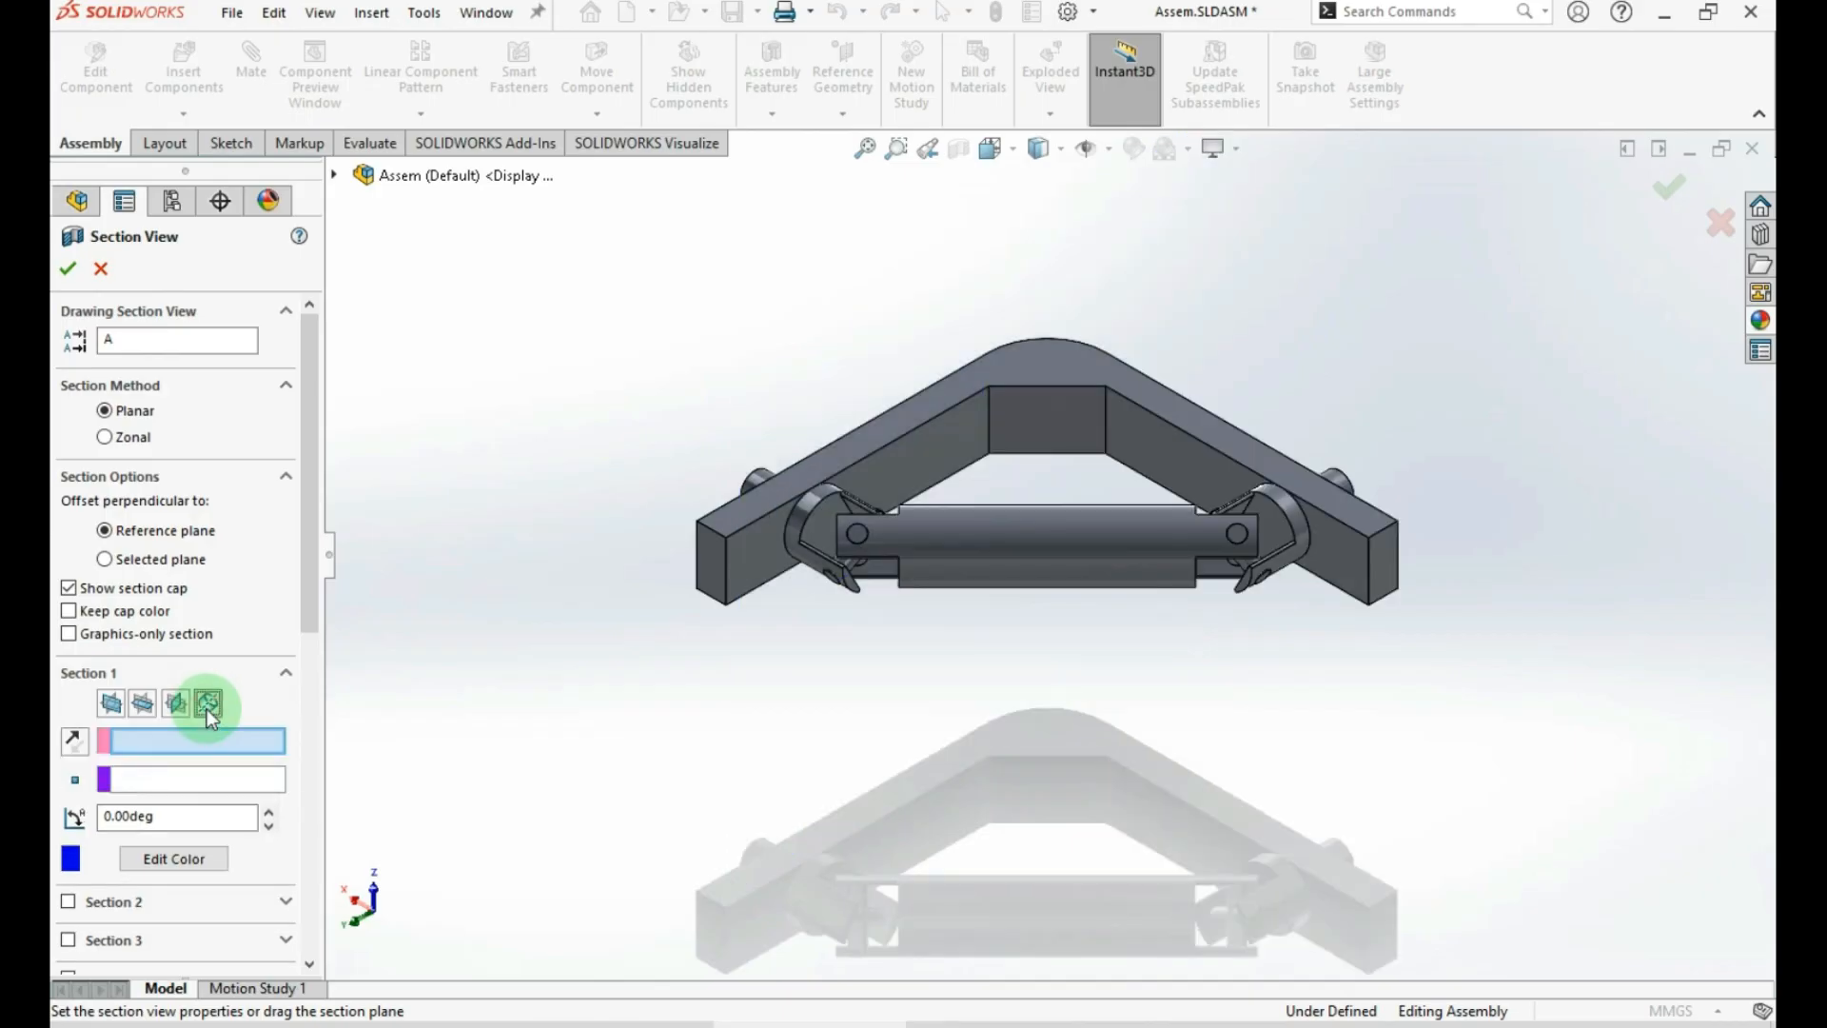
click(1011, 595)
middle_drag(1038, 676, 1166, 600)
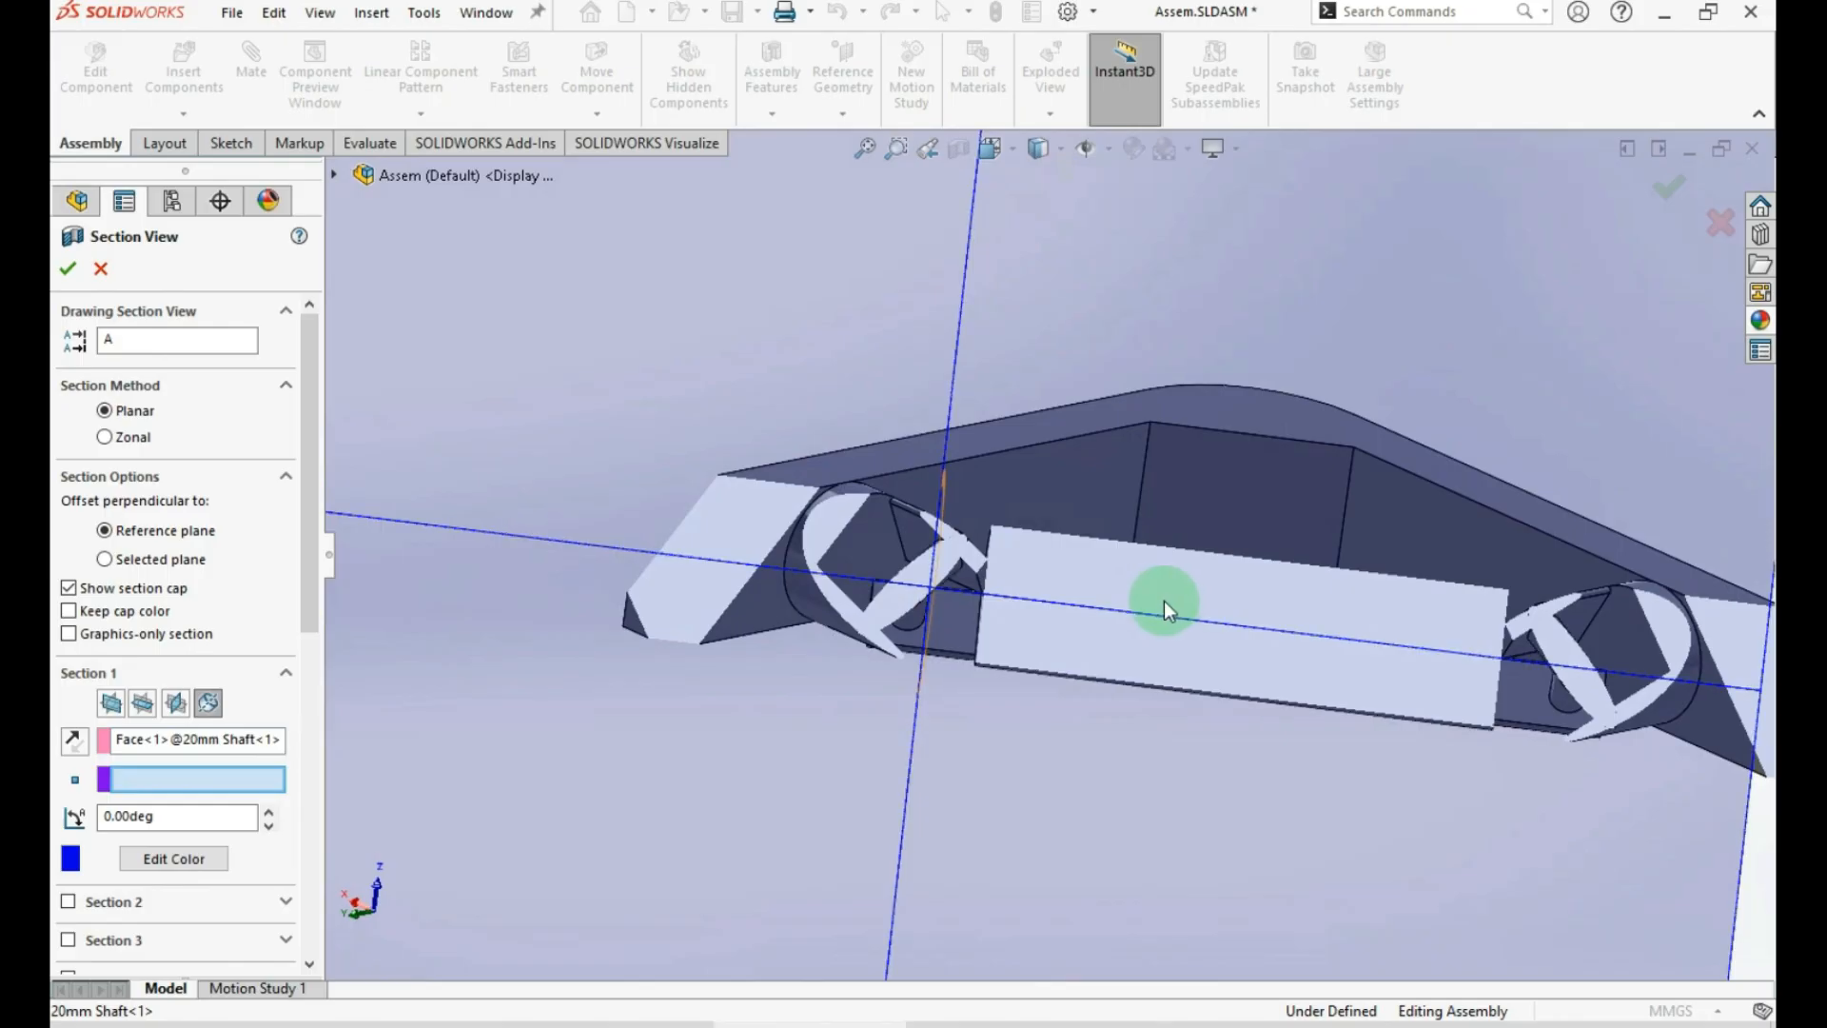
scroll(1169, 609, up, 3)
click(101, 270)
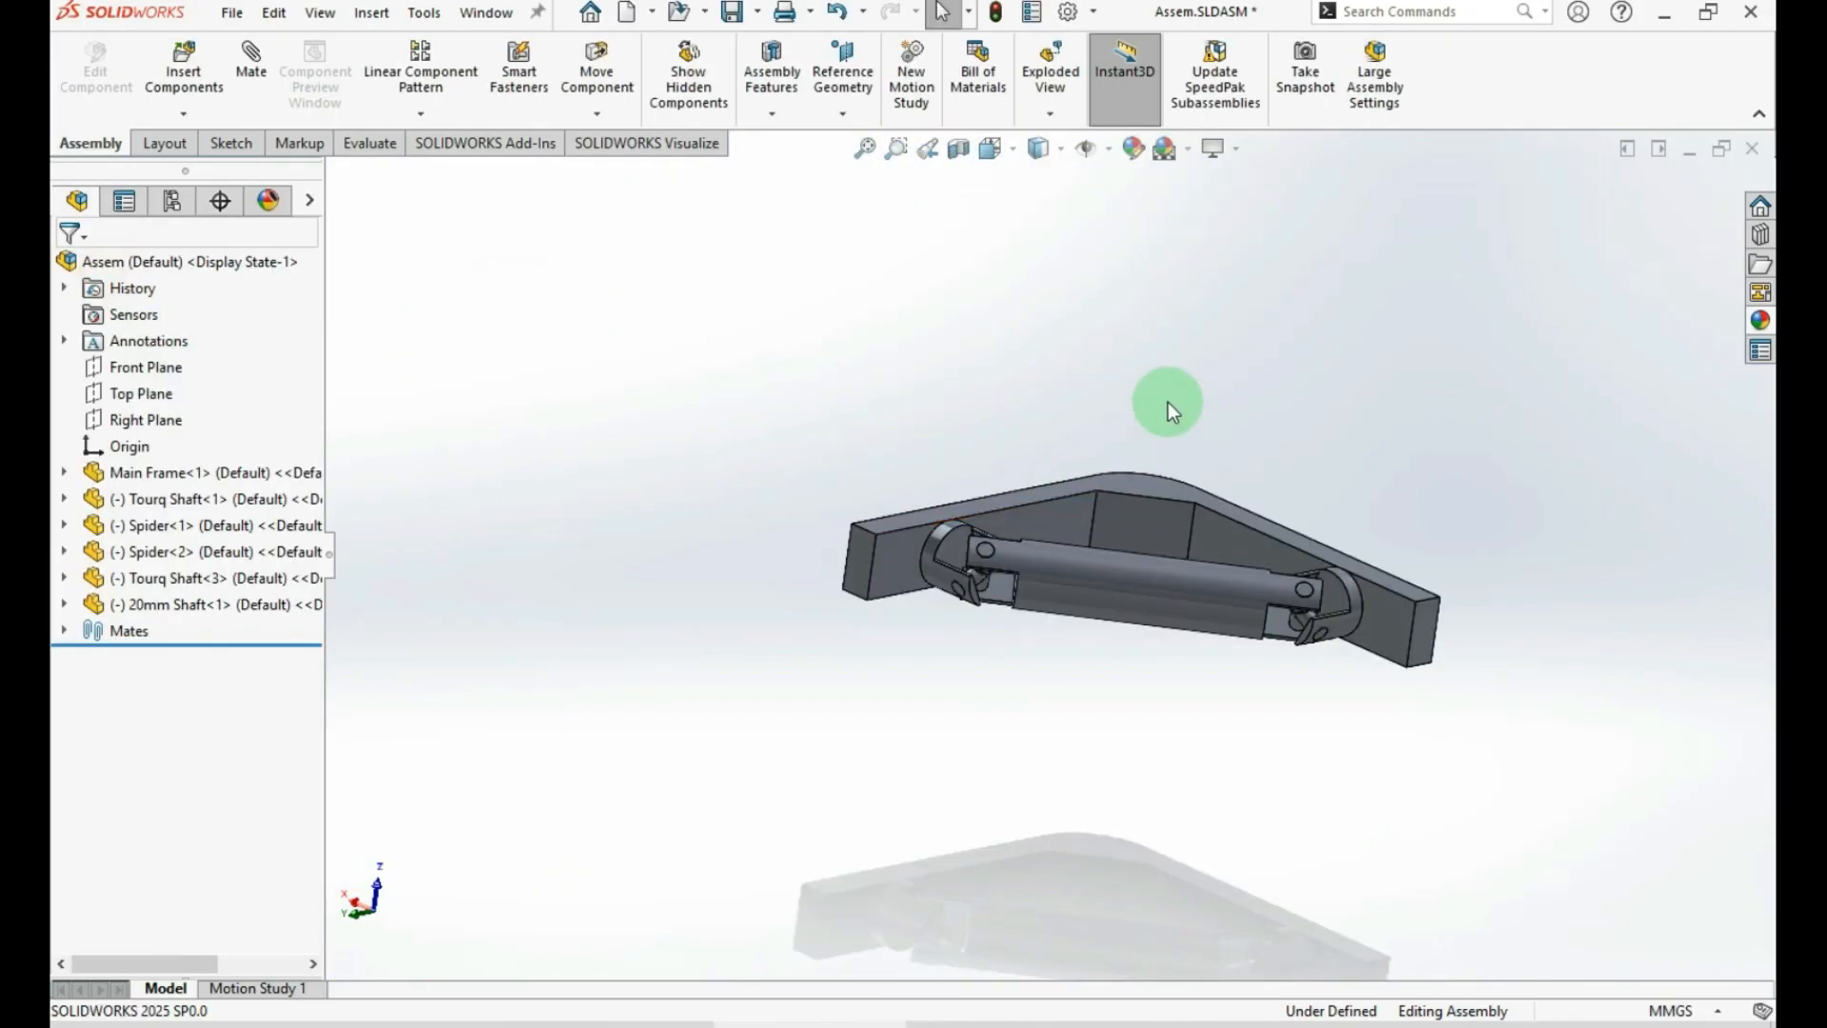
Orient the assembly to the Left view and then back to the Isometric view
key(ctrl+3)
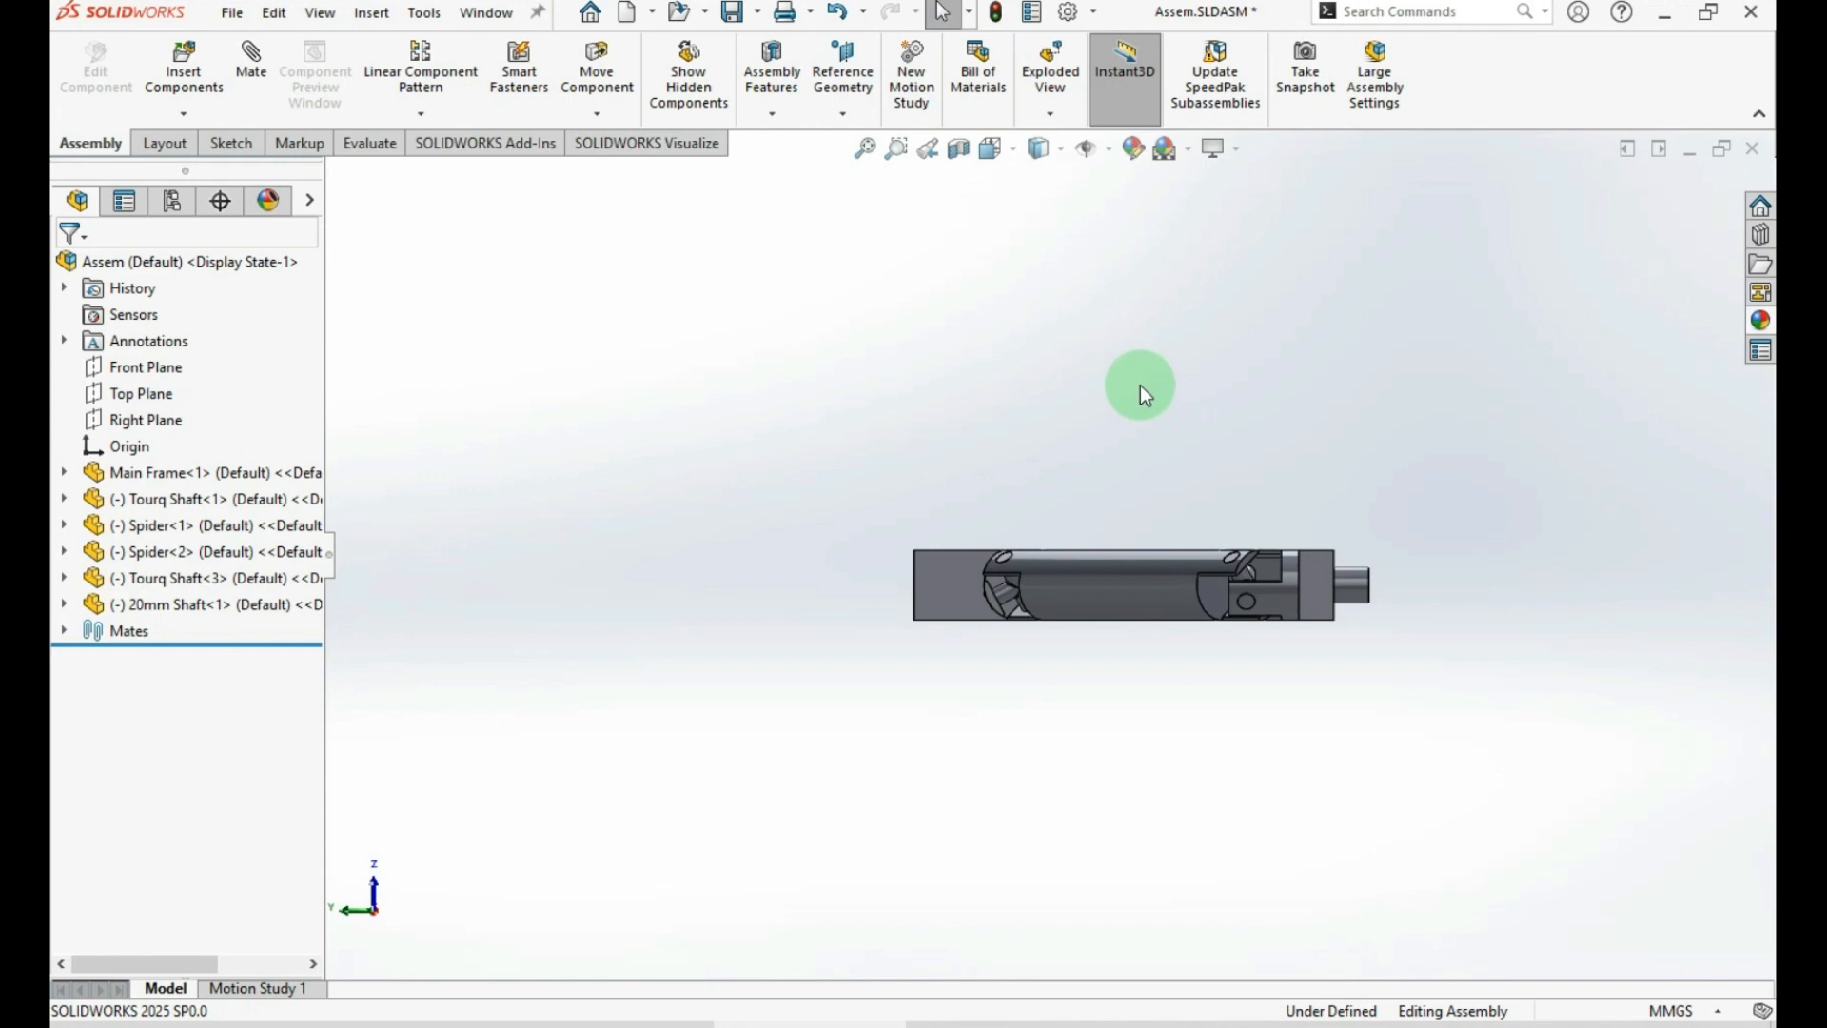
key(ctrl+7)
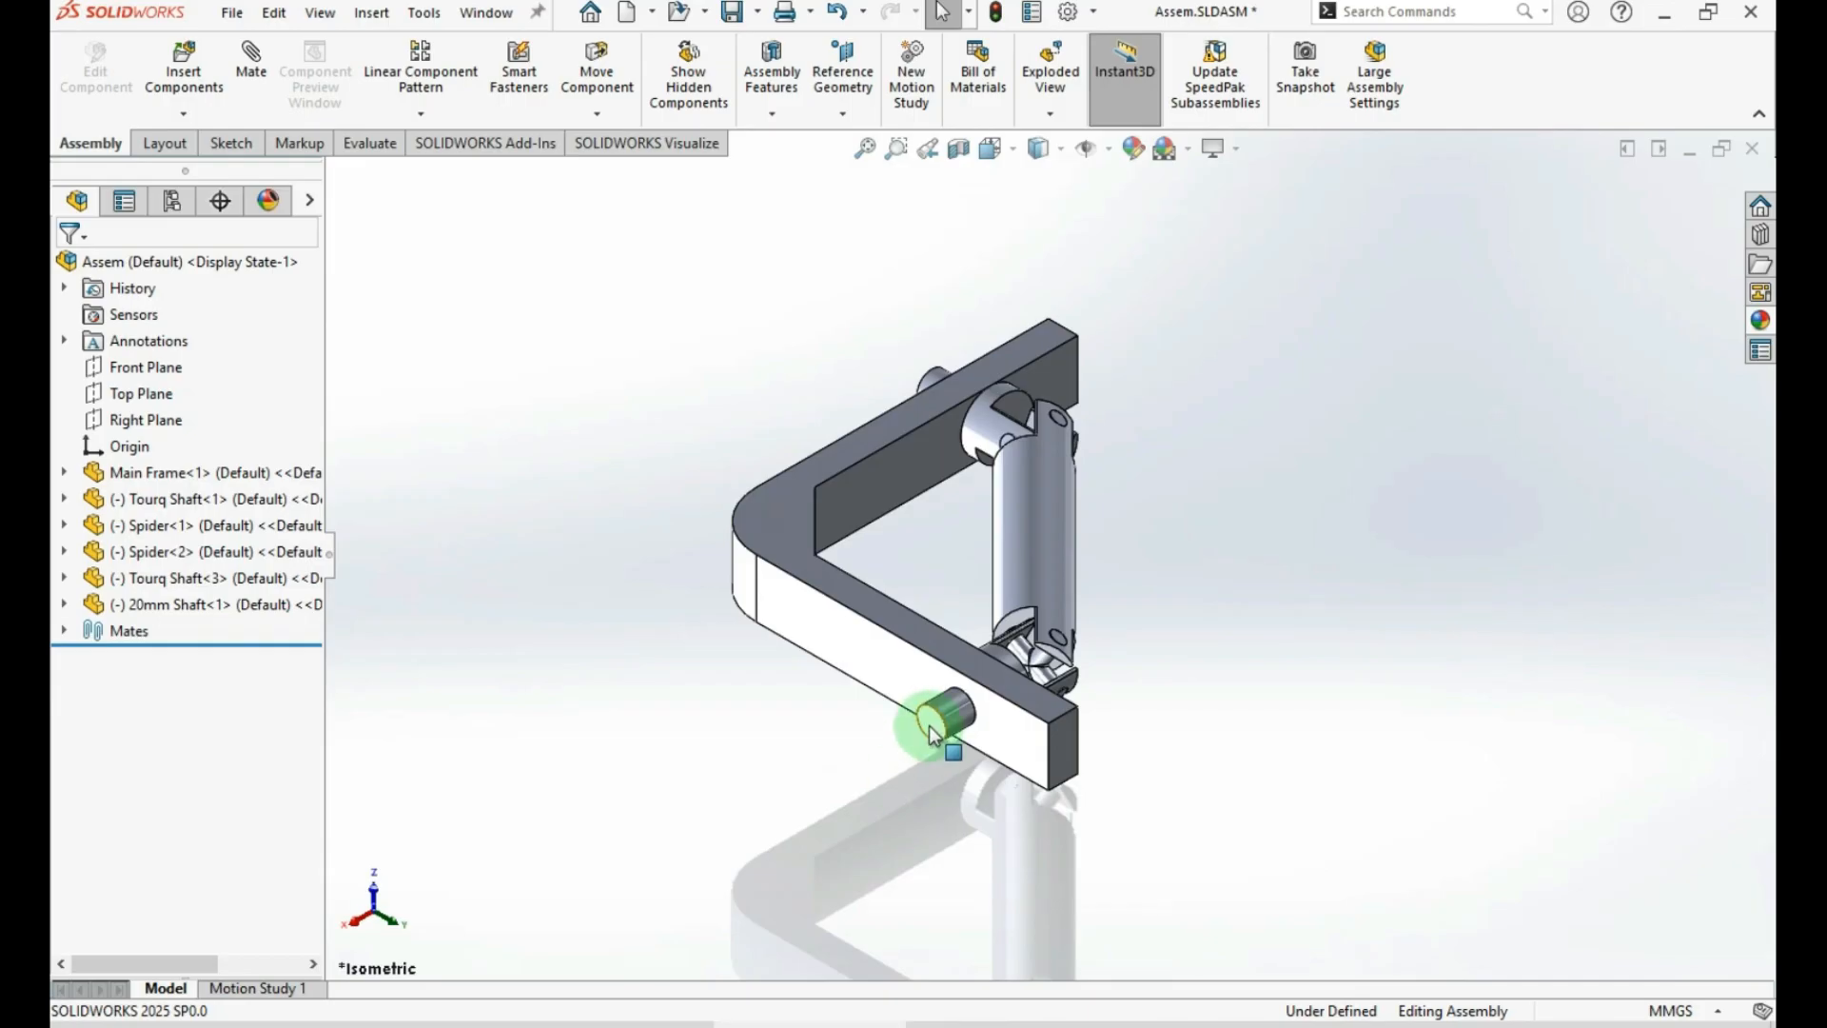
View the assembly normal to the Main Frame's inner chamfer face, and then normal to the end face of one frame arm
middle_drag(889, 673, 897, 543)
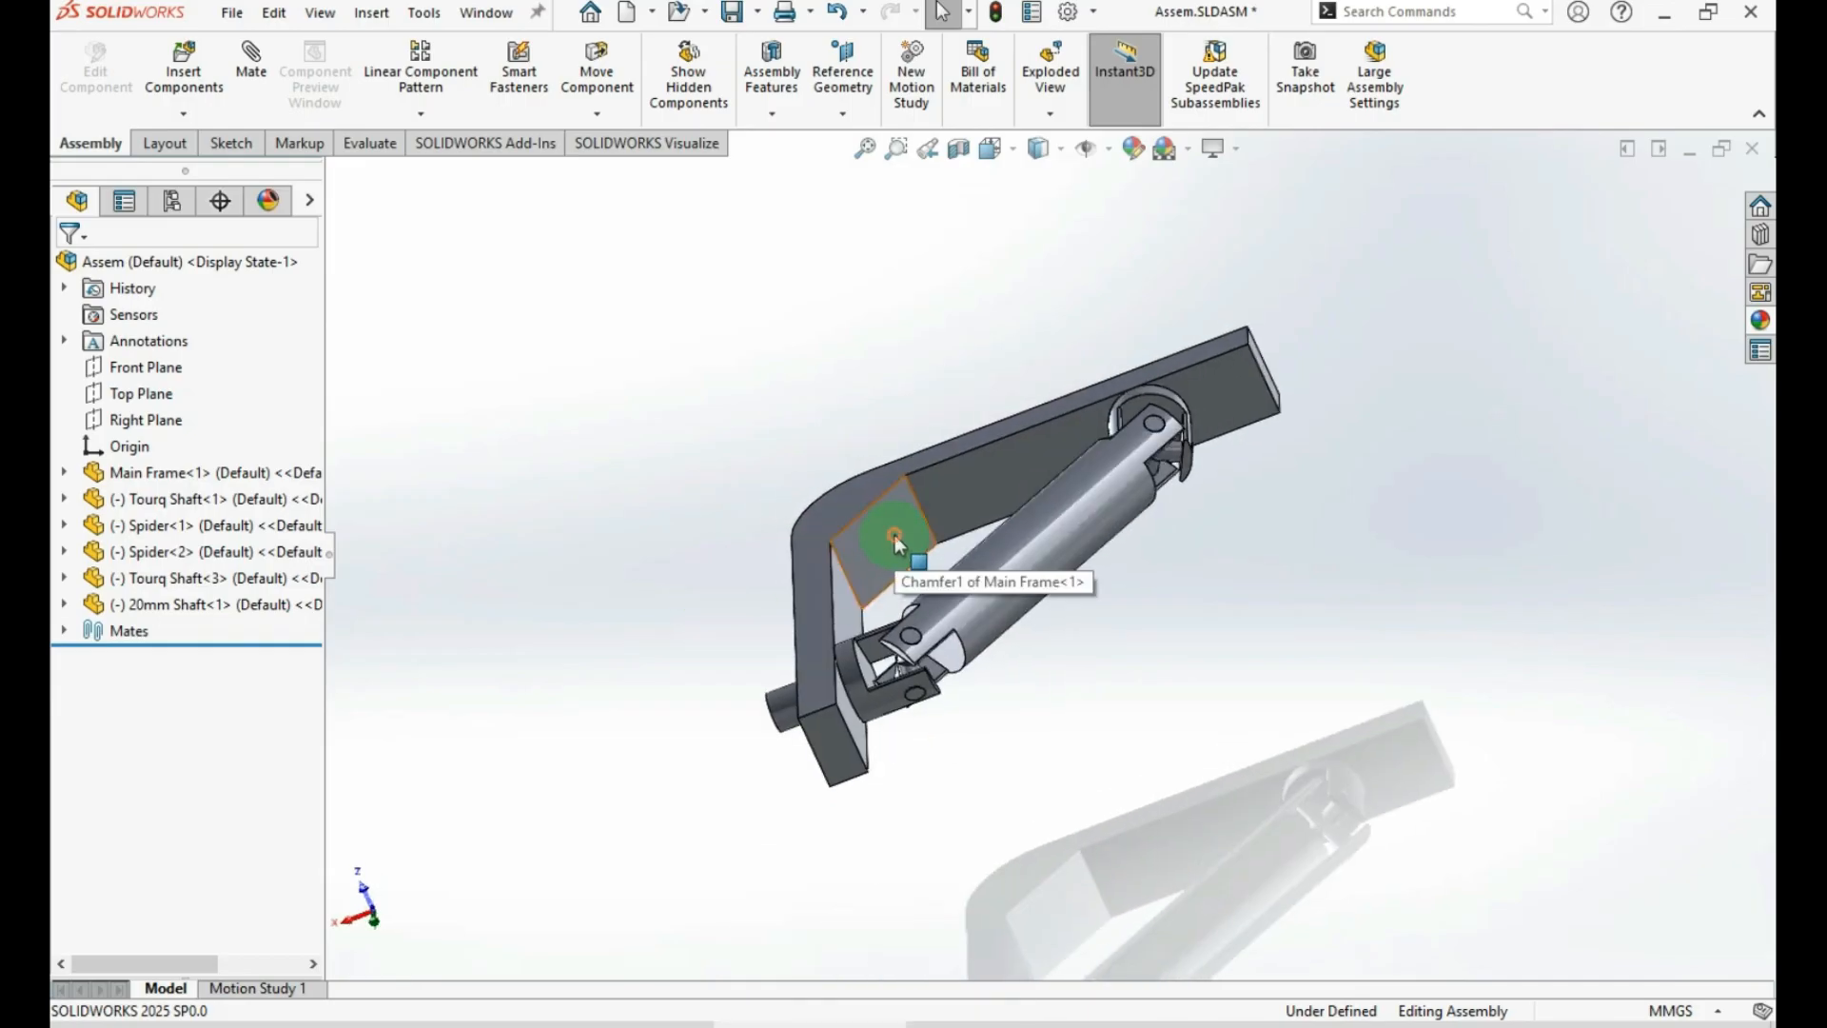
click(897, 539)
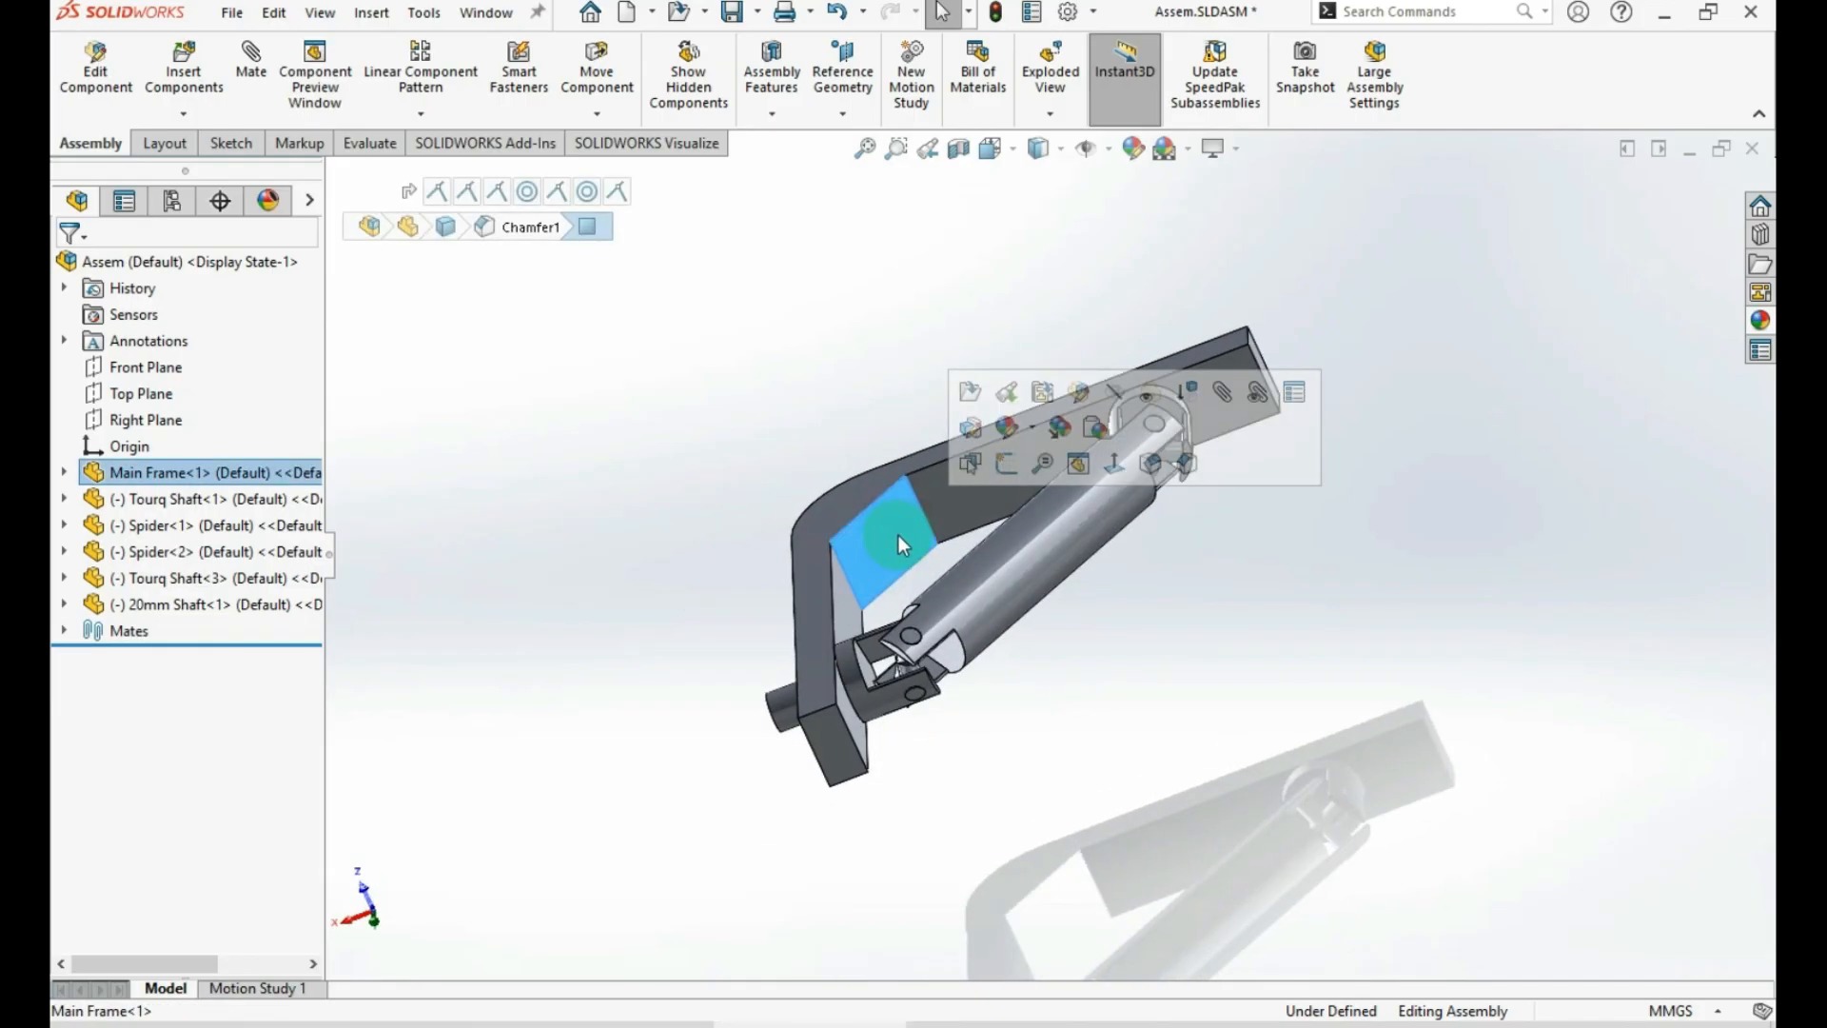
key(ctrl+8)
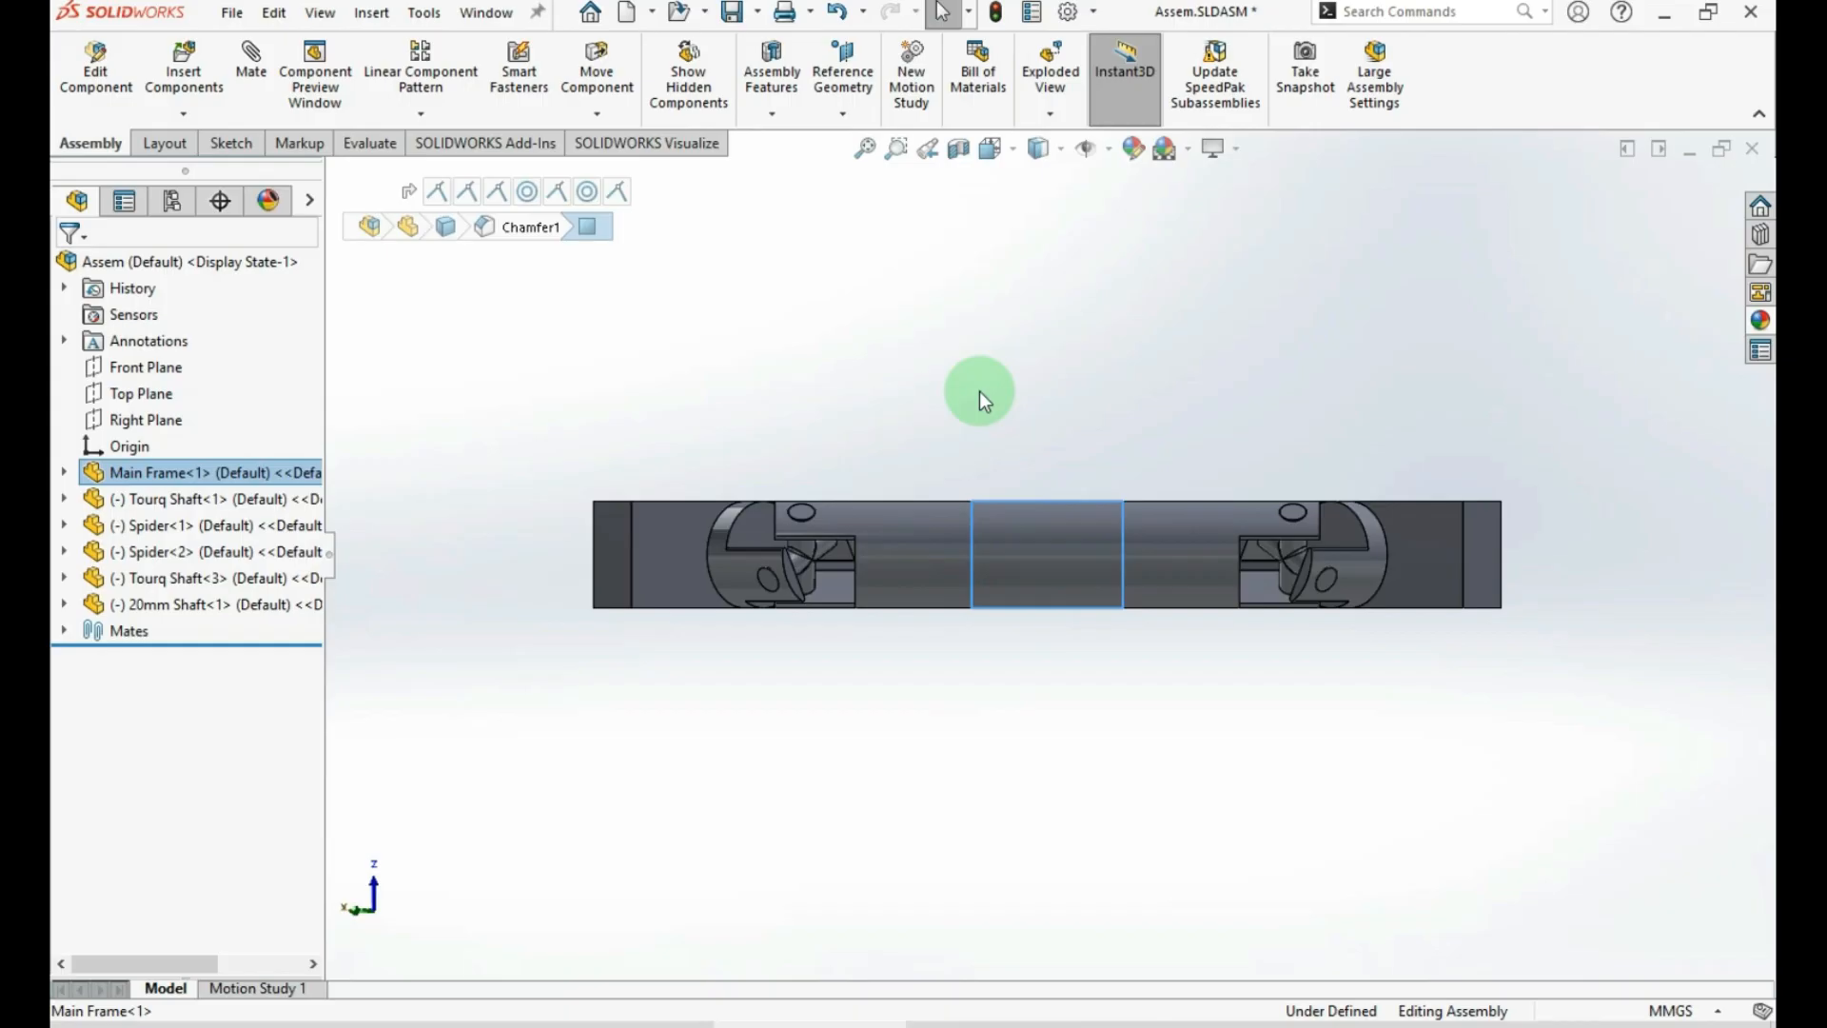
middle_drag(979, 391, 1047, 572)
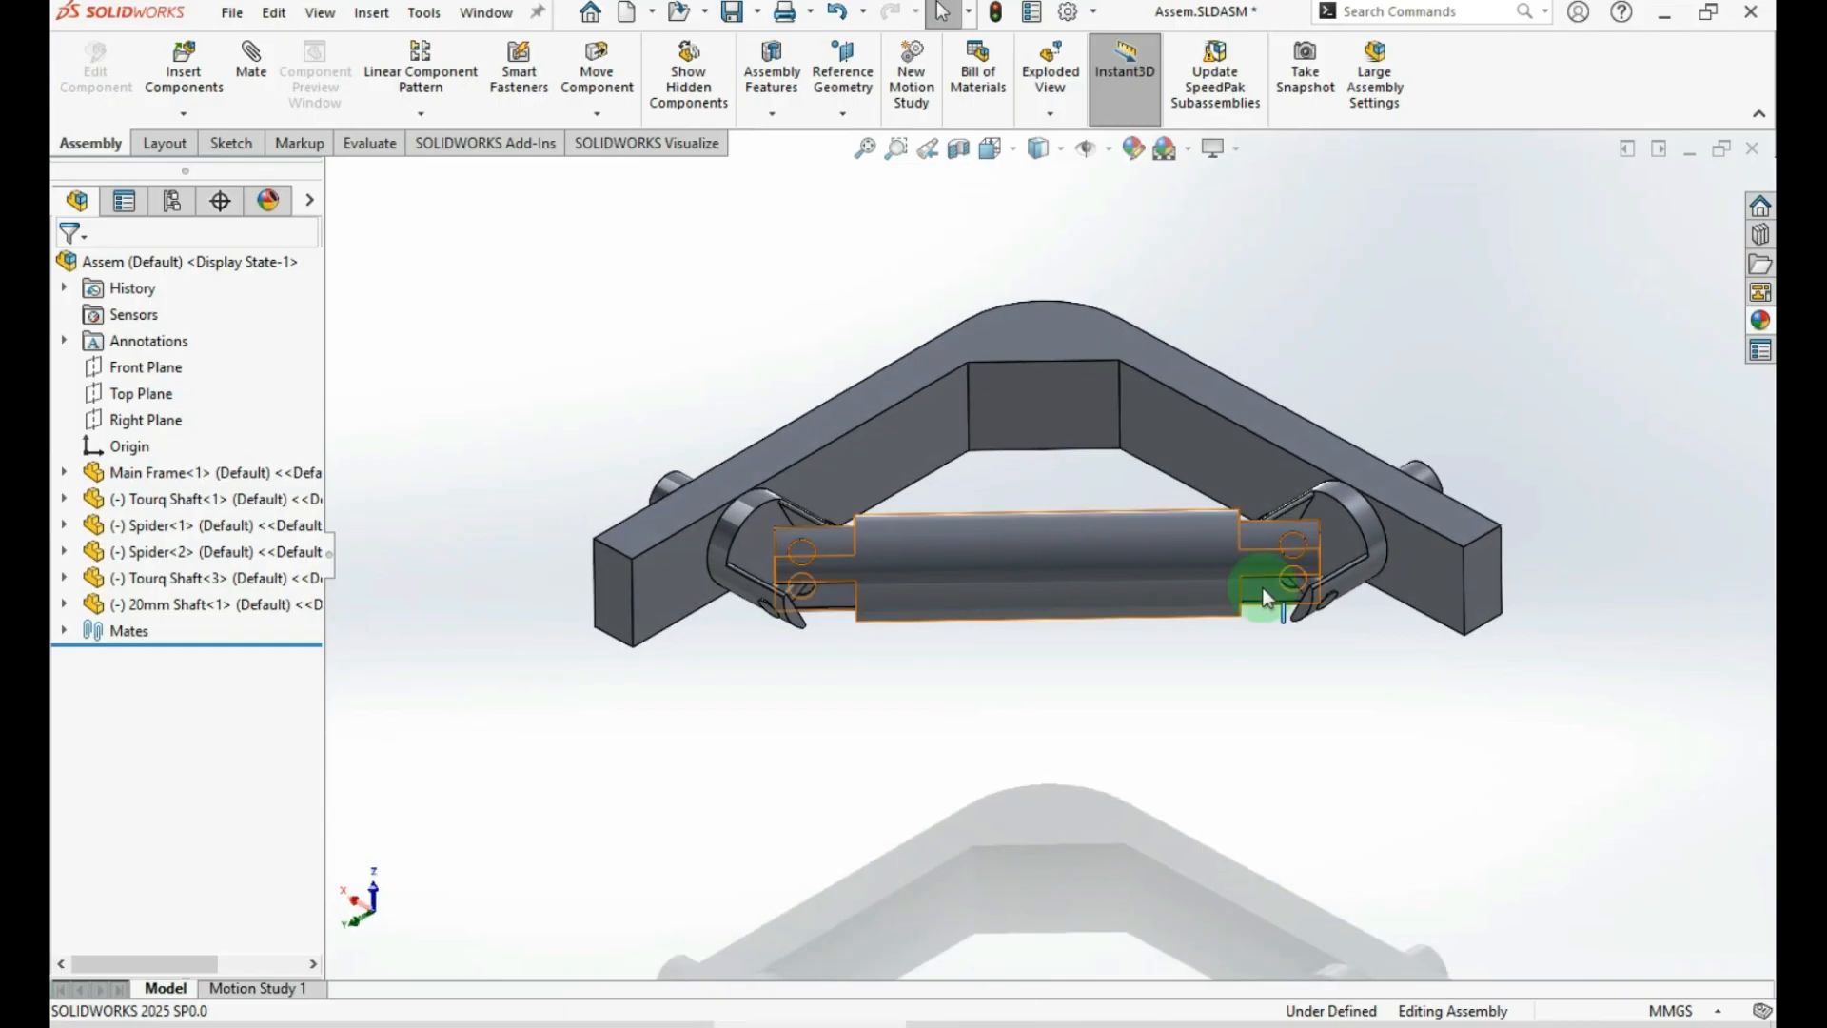
click(1472, 579)
key(ctrl+8)
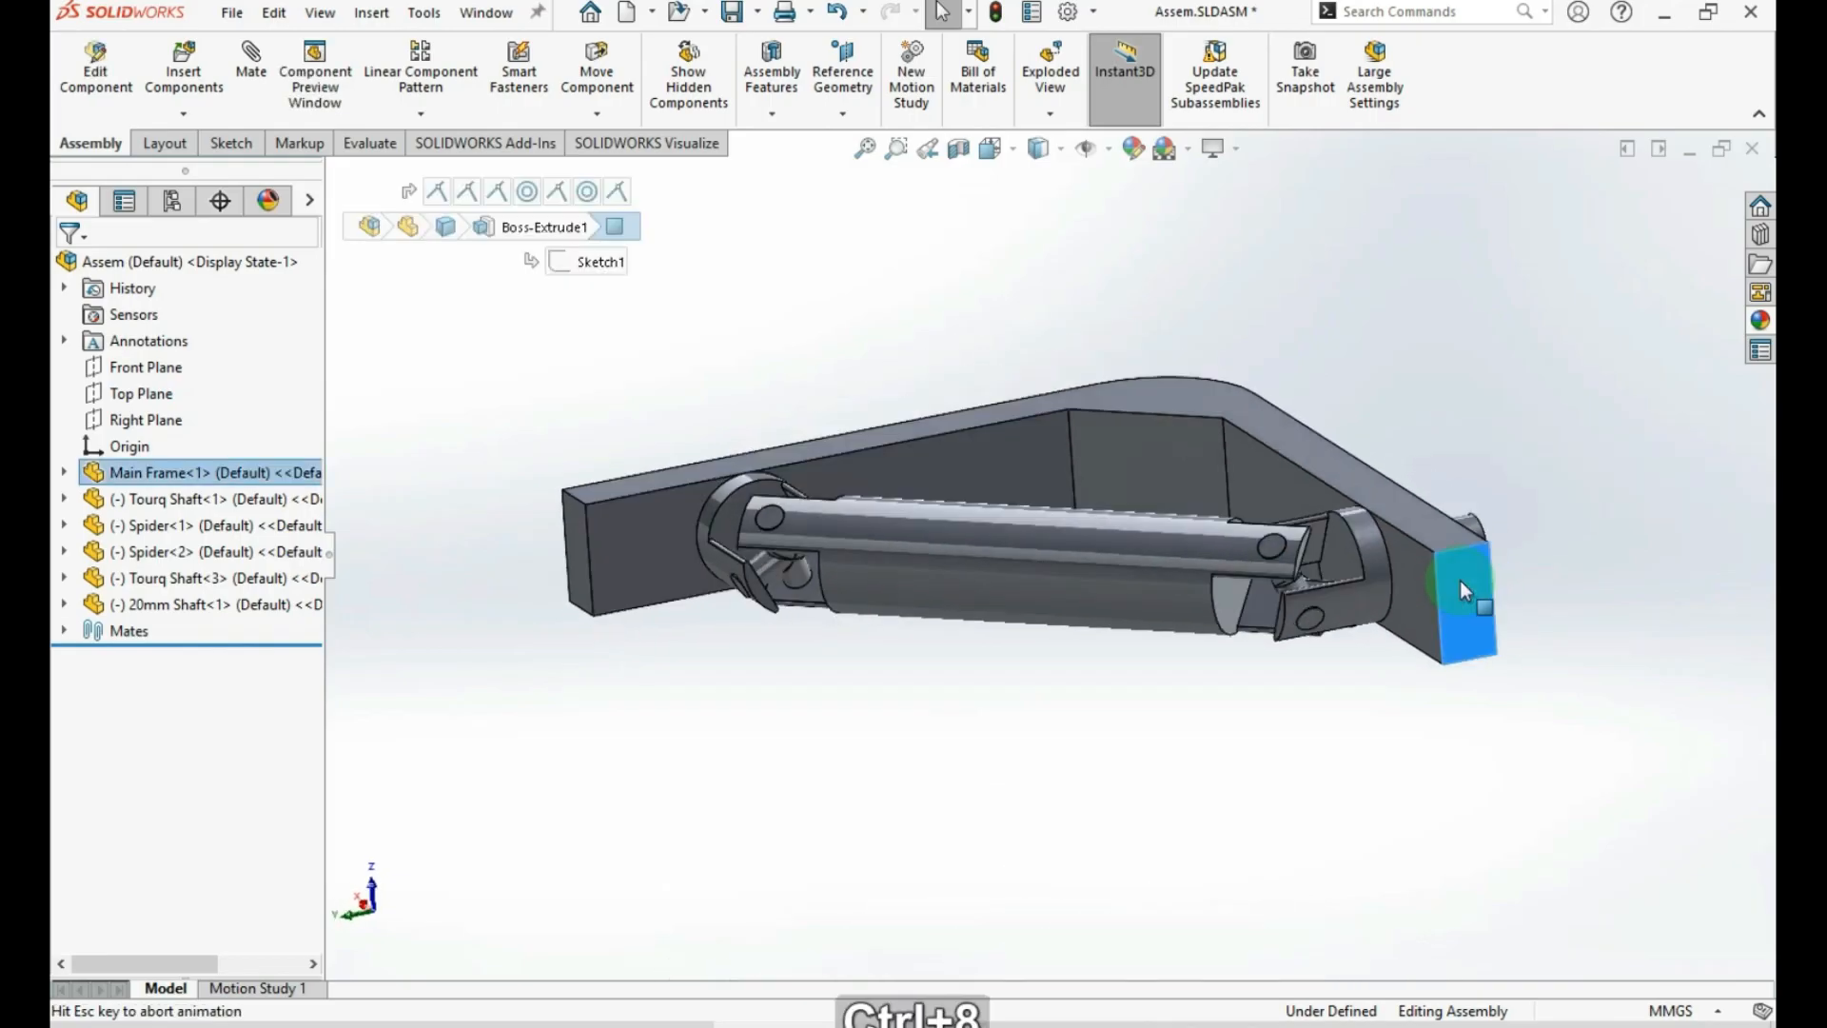
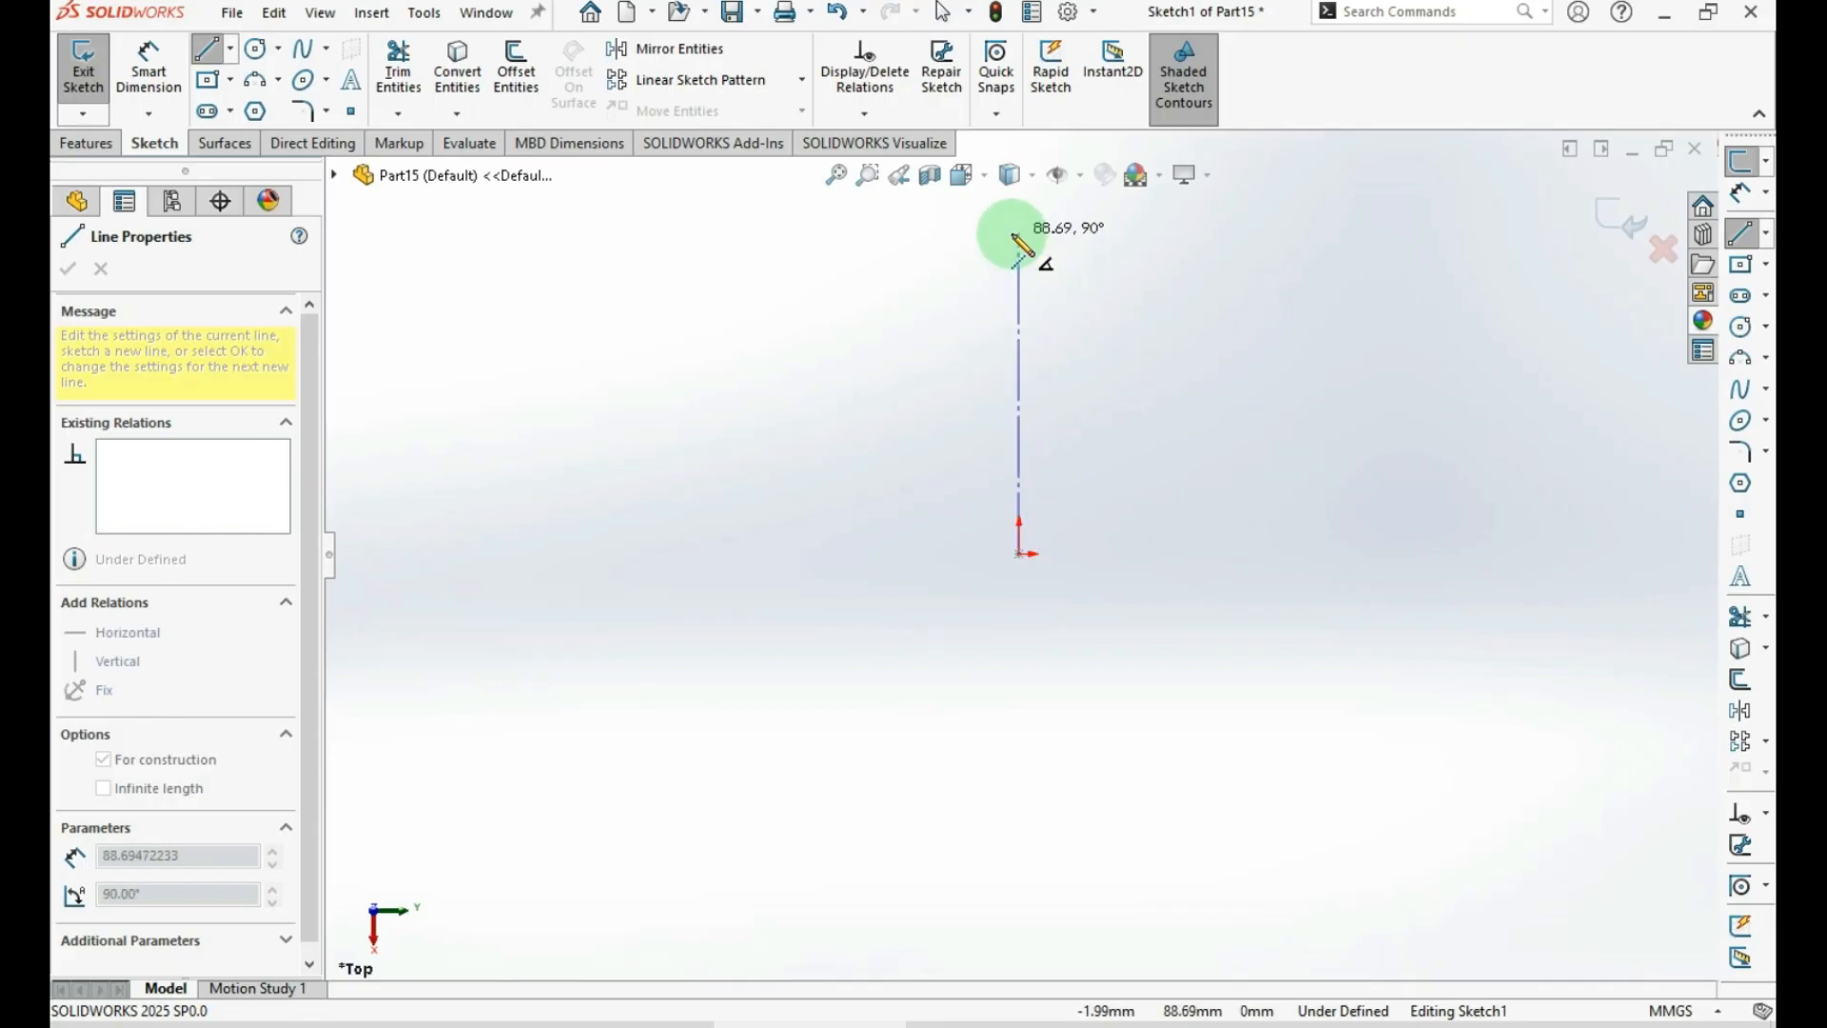
Sketch a closed rectangle of centerlines with its lower-left corner at the origin, about 90 mm wide and 93 mm high
click(1020, 216)
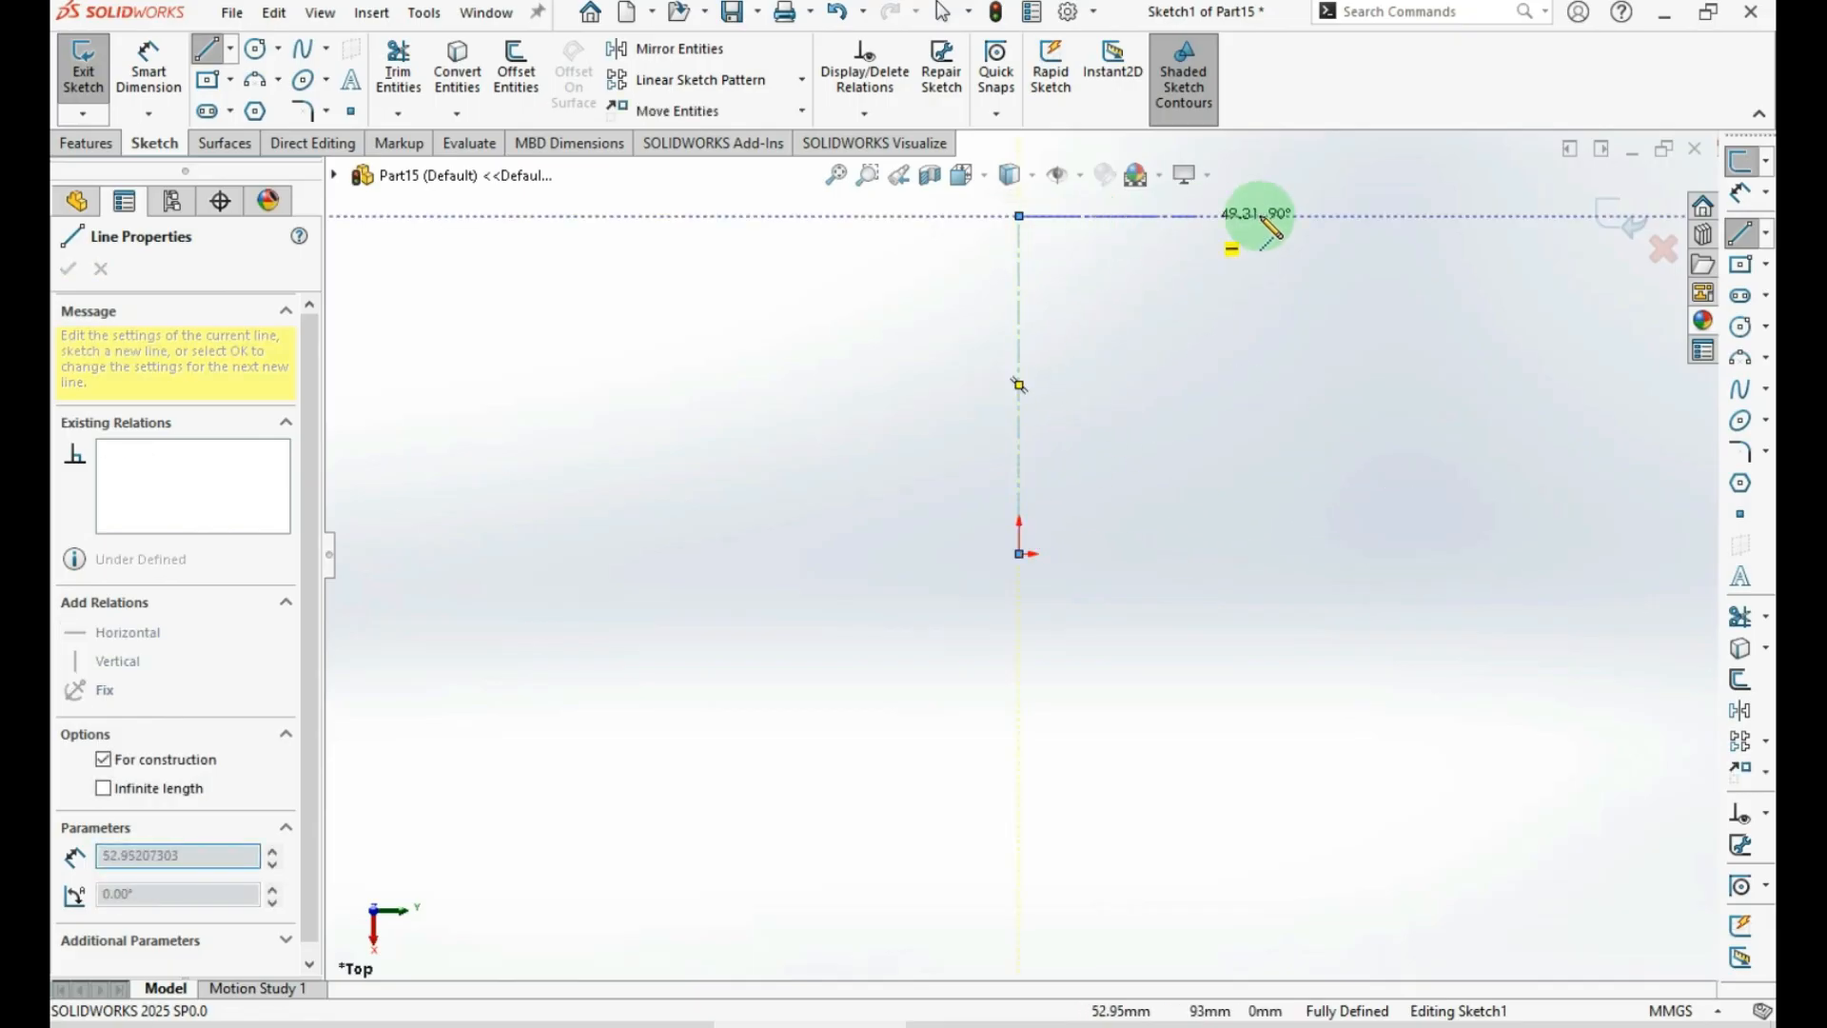
click(1345, 216)
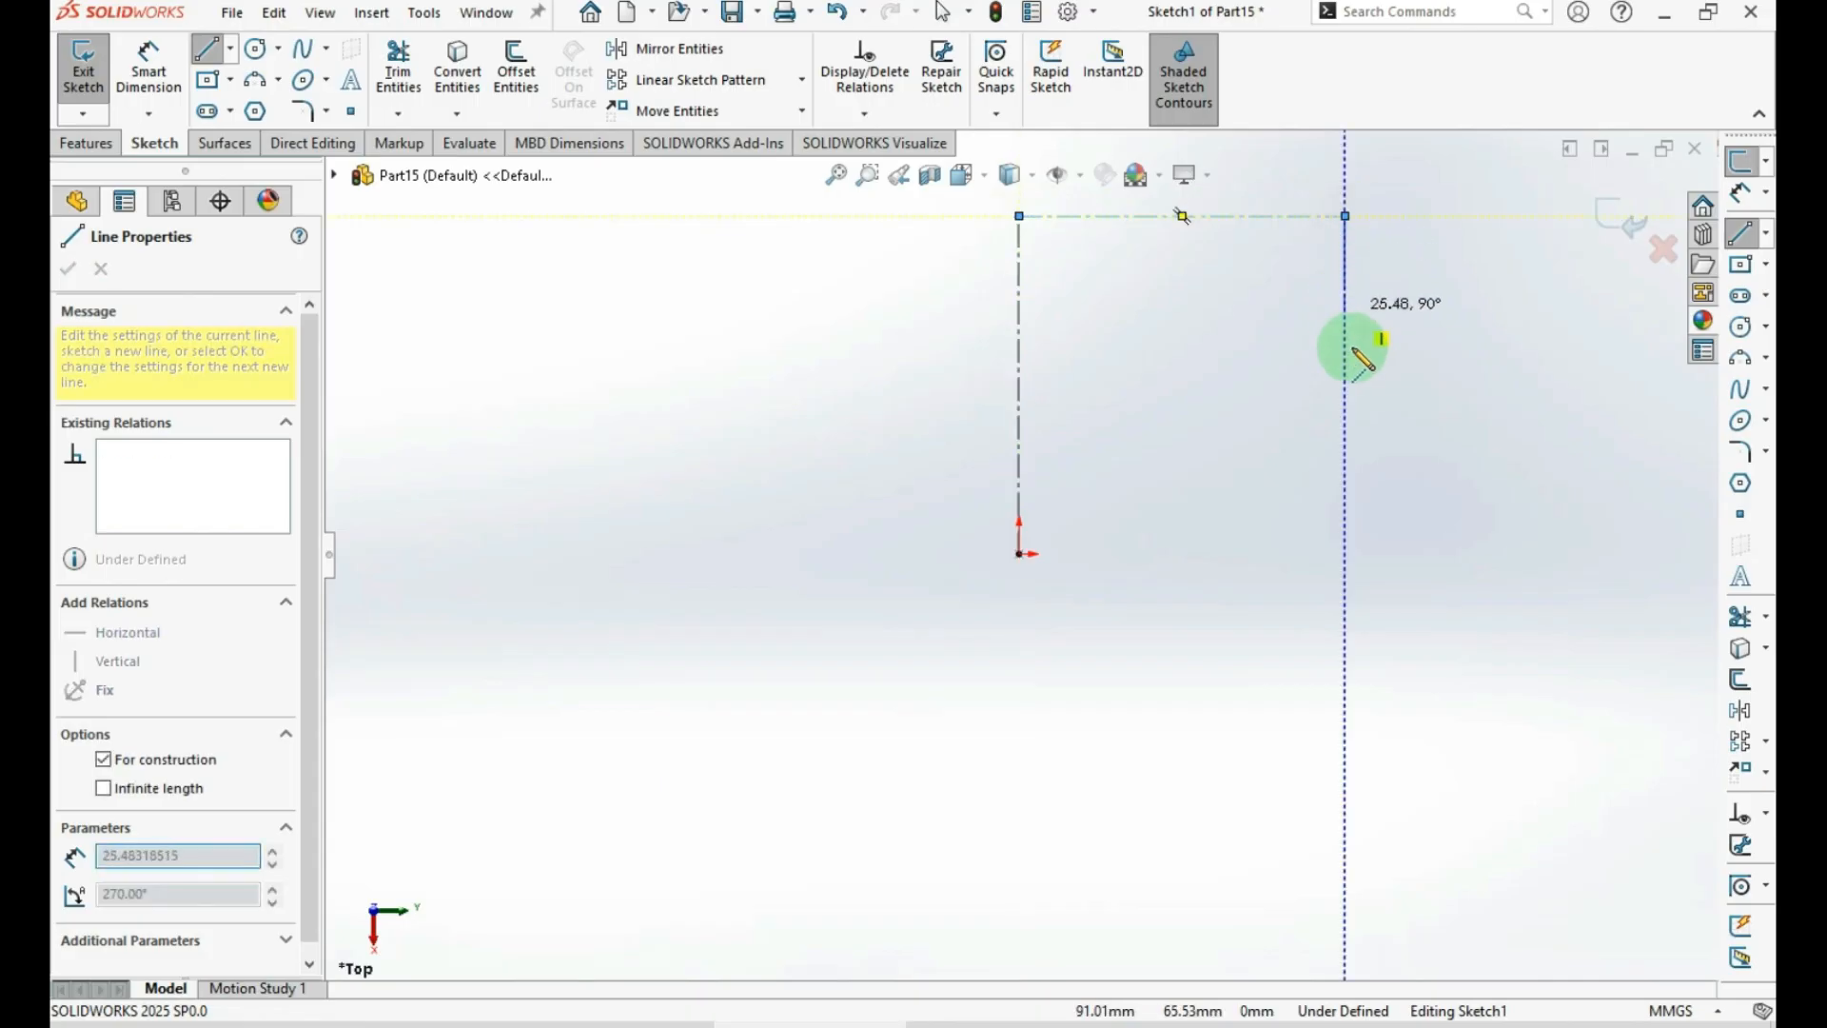
click(1345, 554)
click(1020, 553)
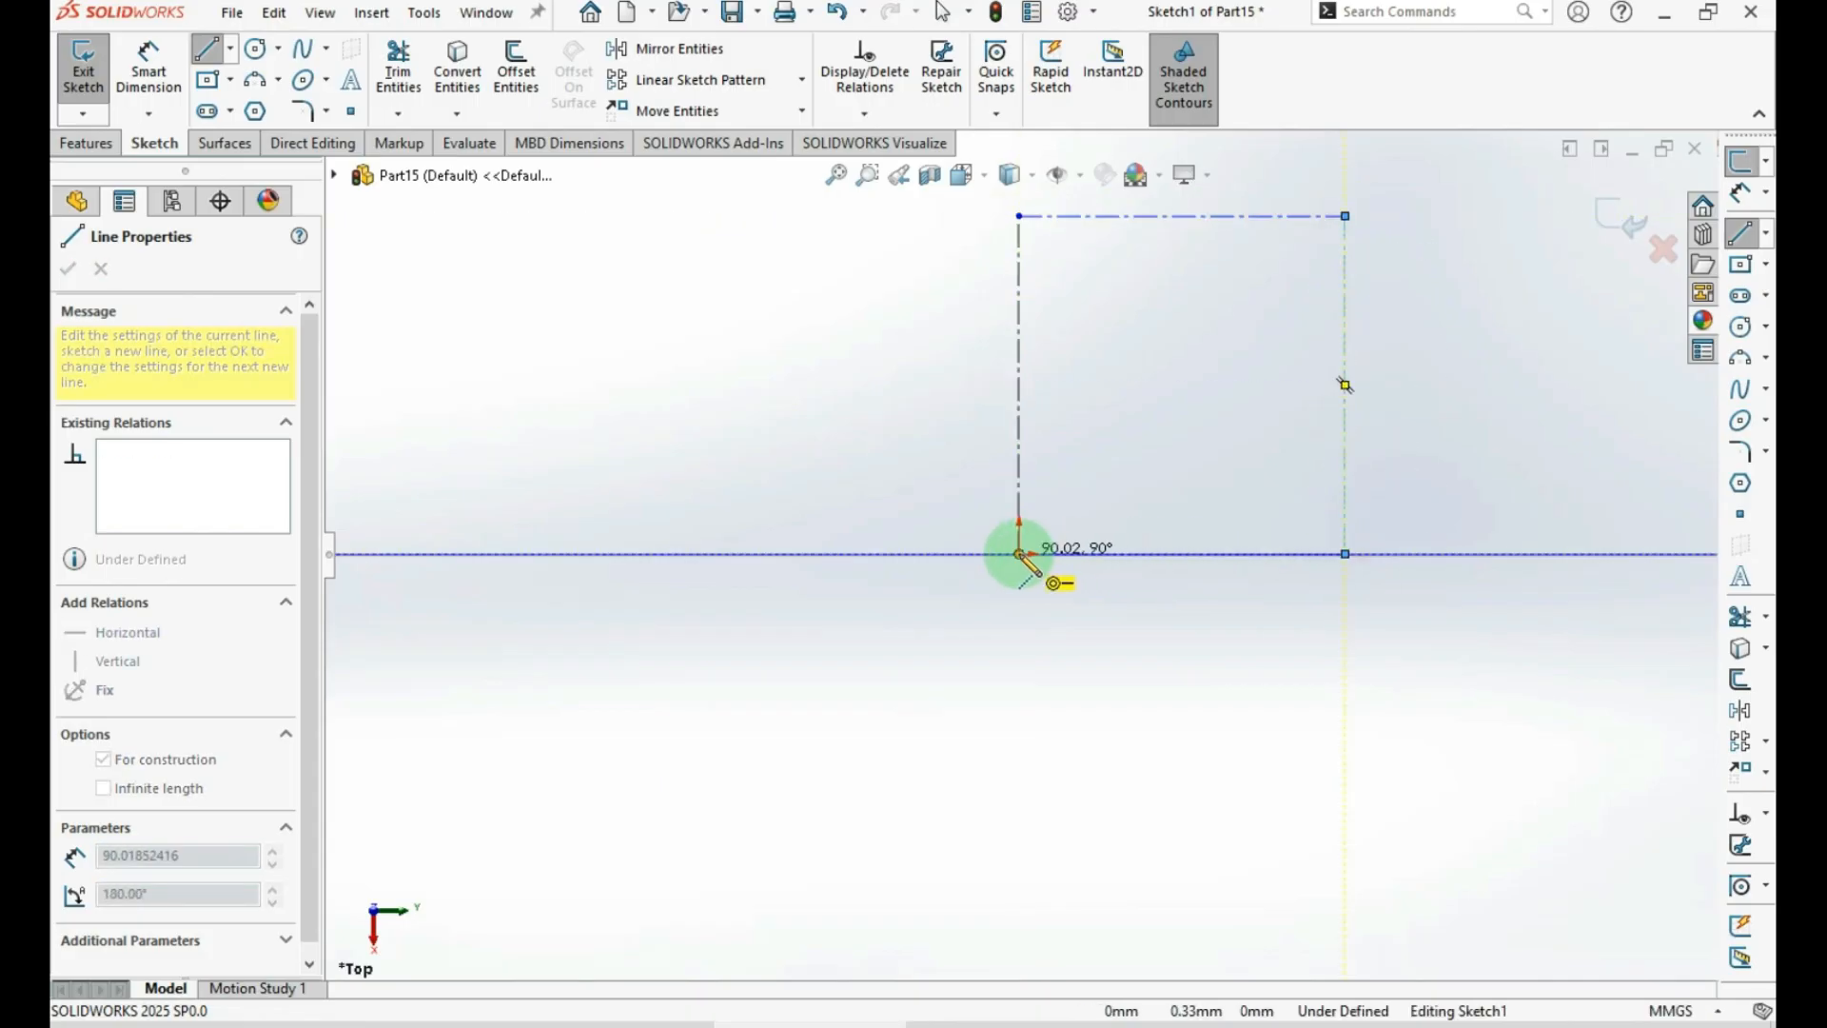
key(Escape)
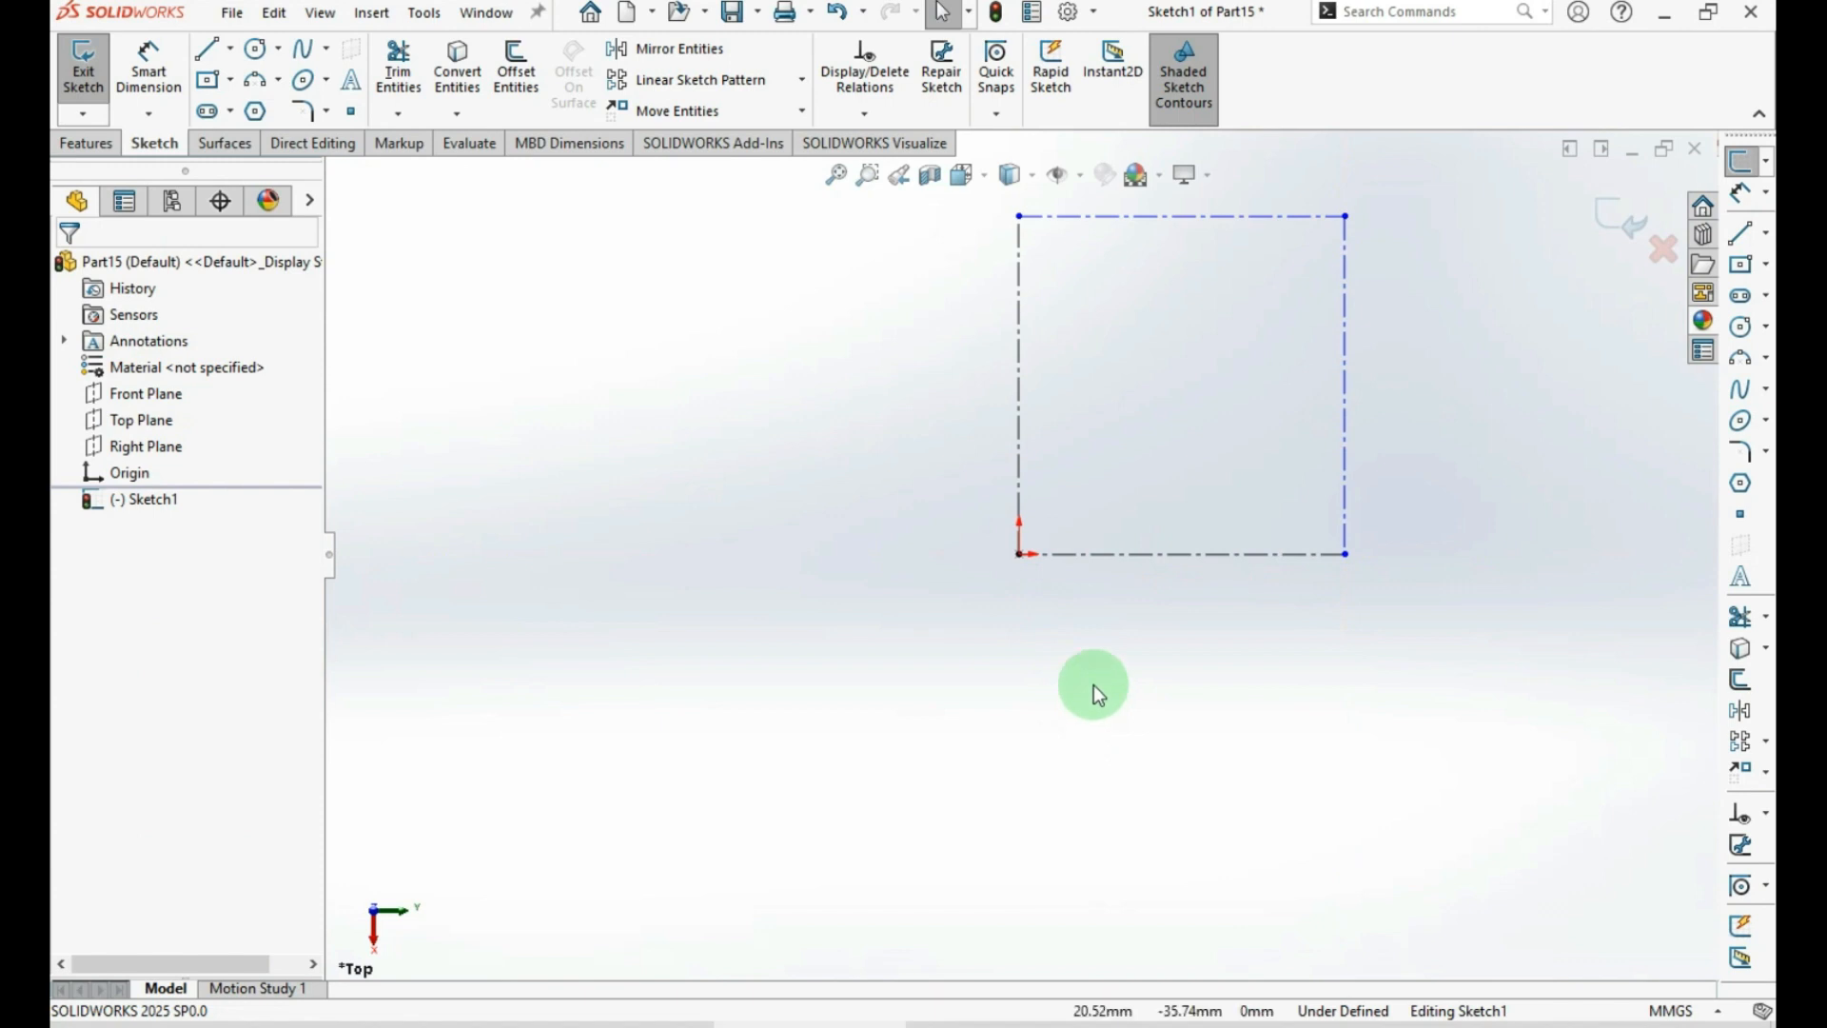
Make the four construction lines of the rectangle equal in length
scroll(1091, 678, up, 2)
scroll(1363, 305, down, 4)
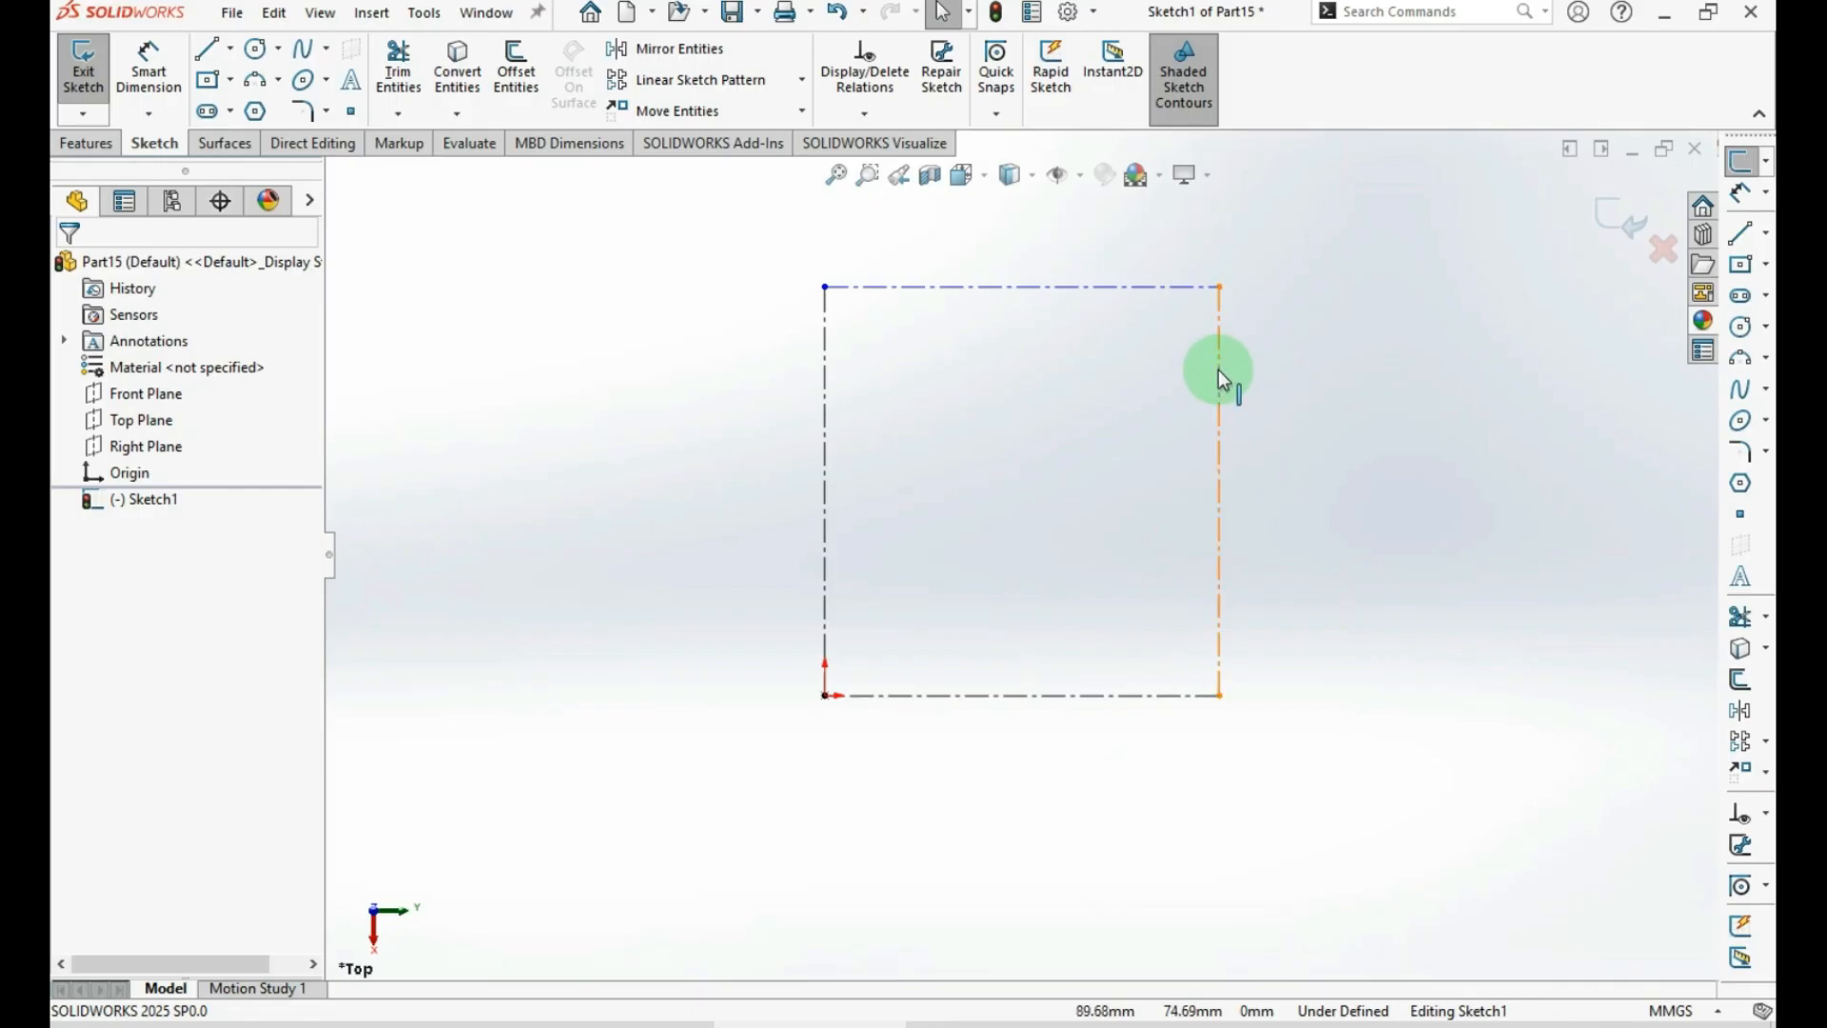
click(1219, 369)
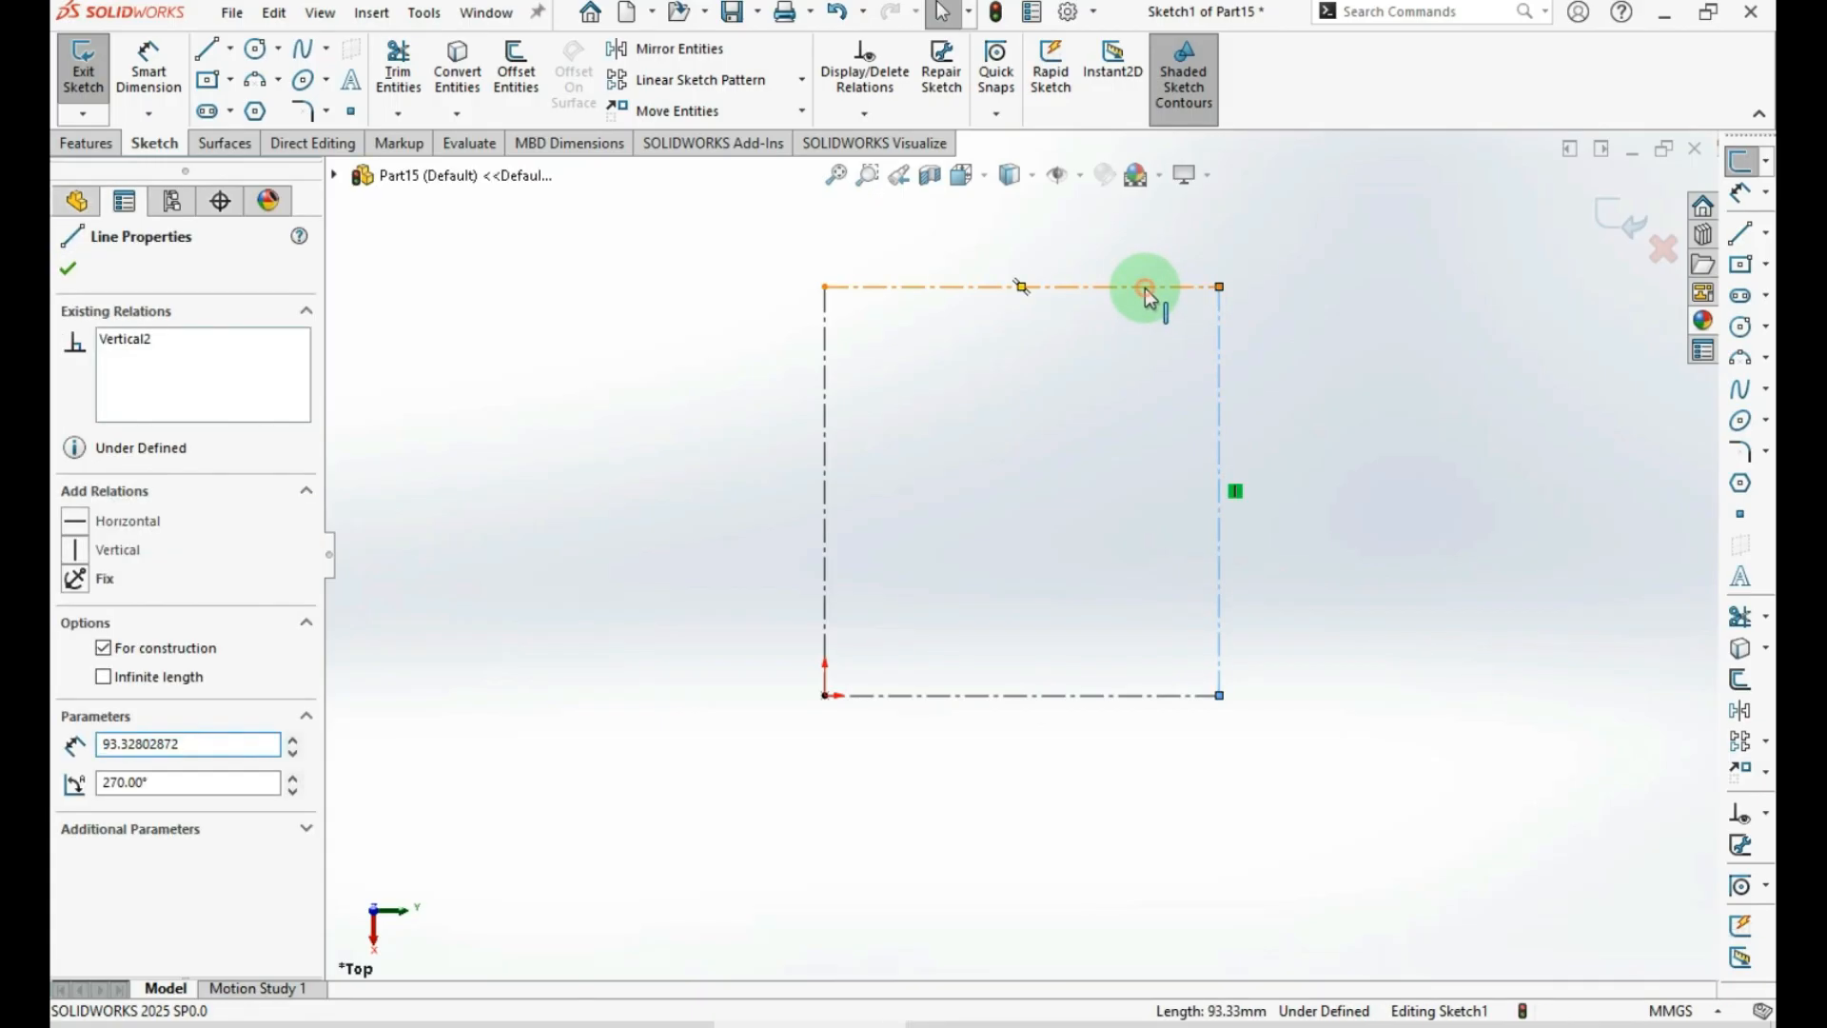
ctrl+click(1145, 289)
ctrl+click(826, 333)
ctrl+click(888, 695)
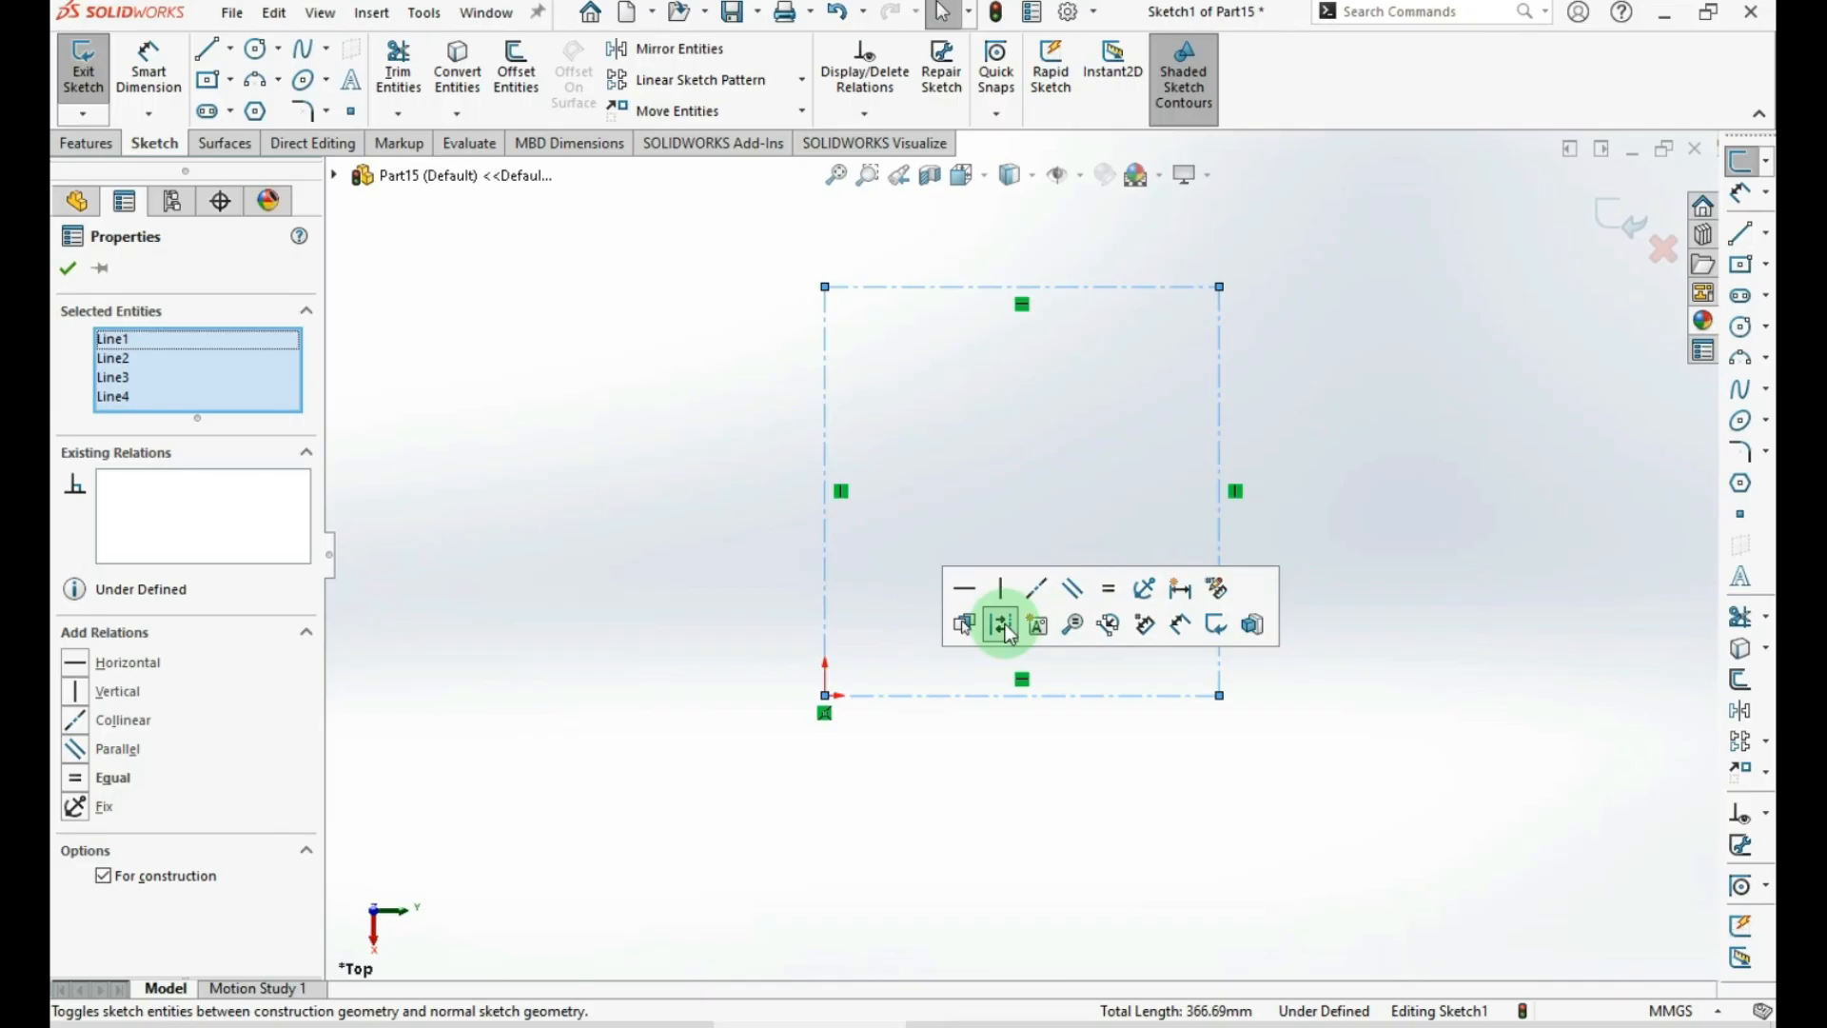
click(1110, 594)
click(1069, 795)
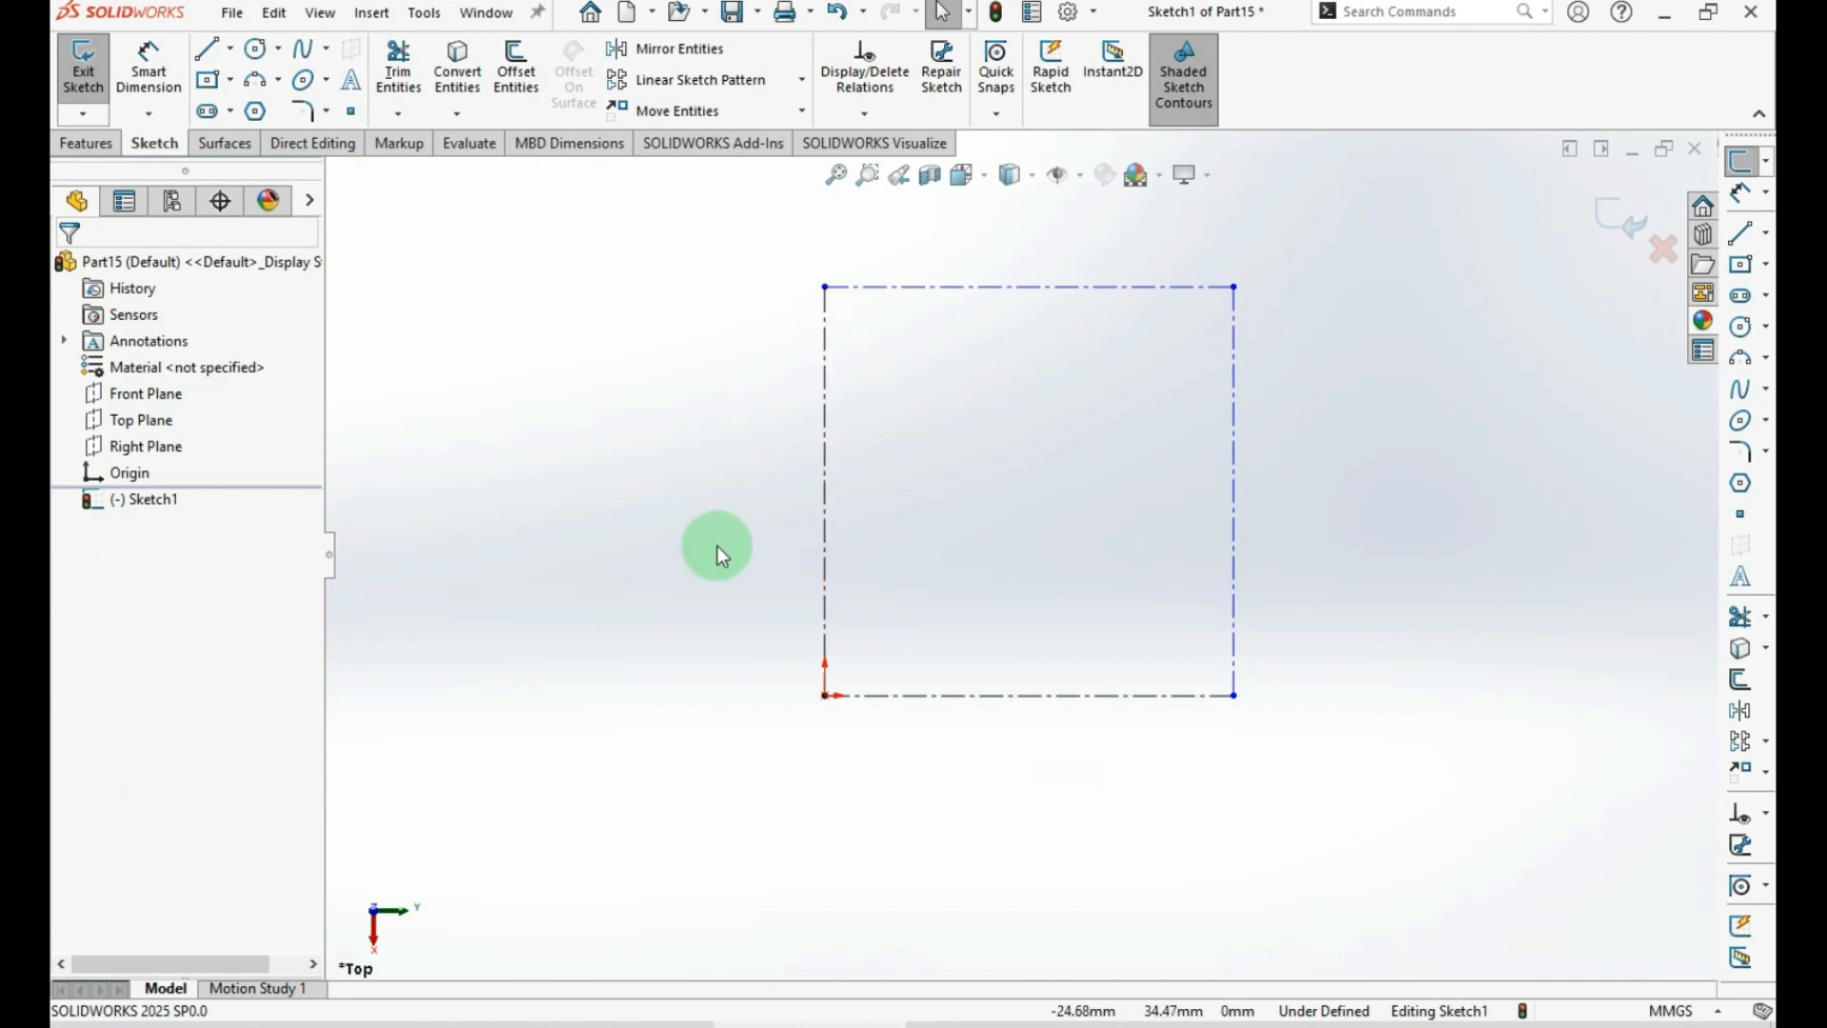
Dimension the square's bottom side to 120 mm
key(ctrl+d)
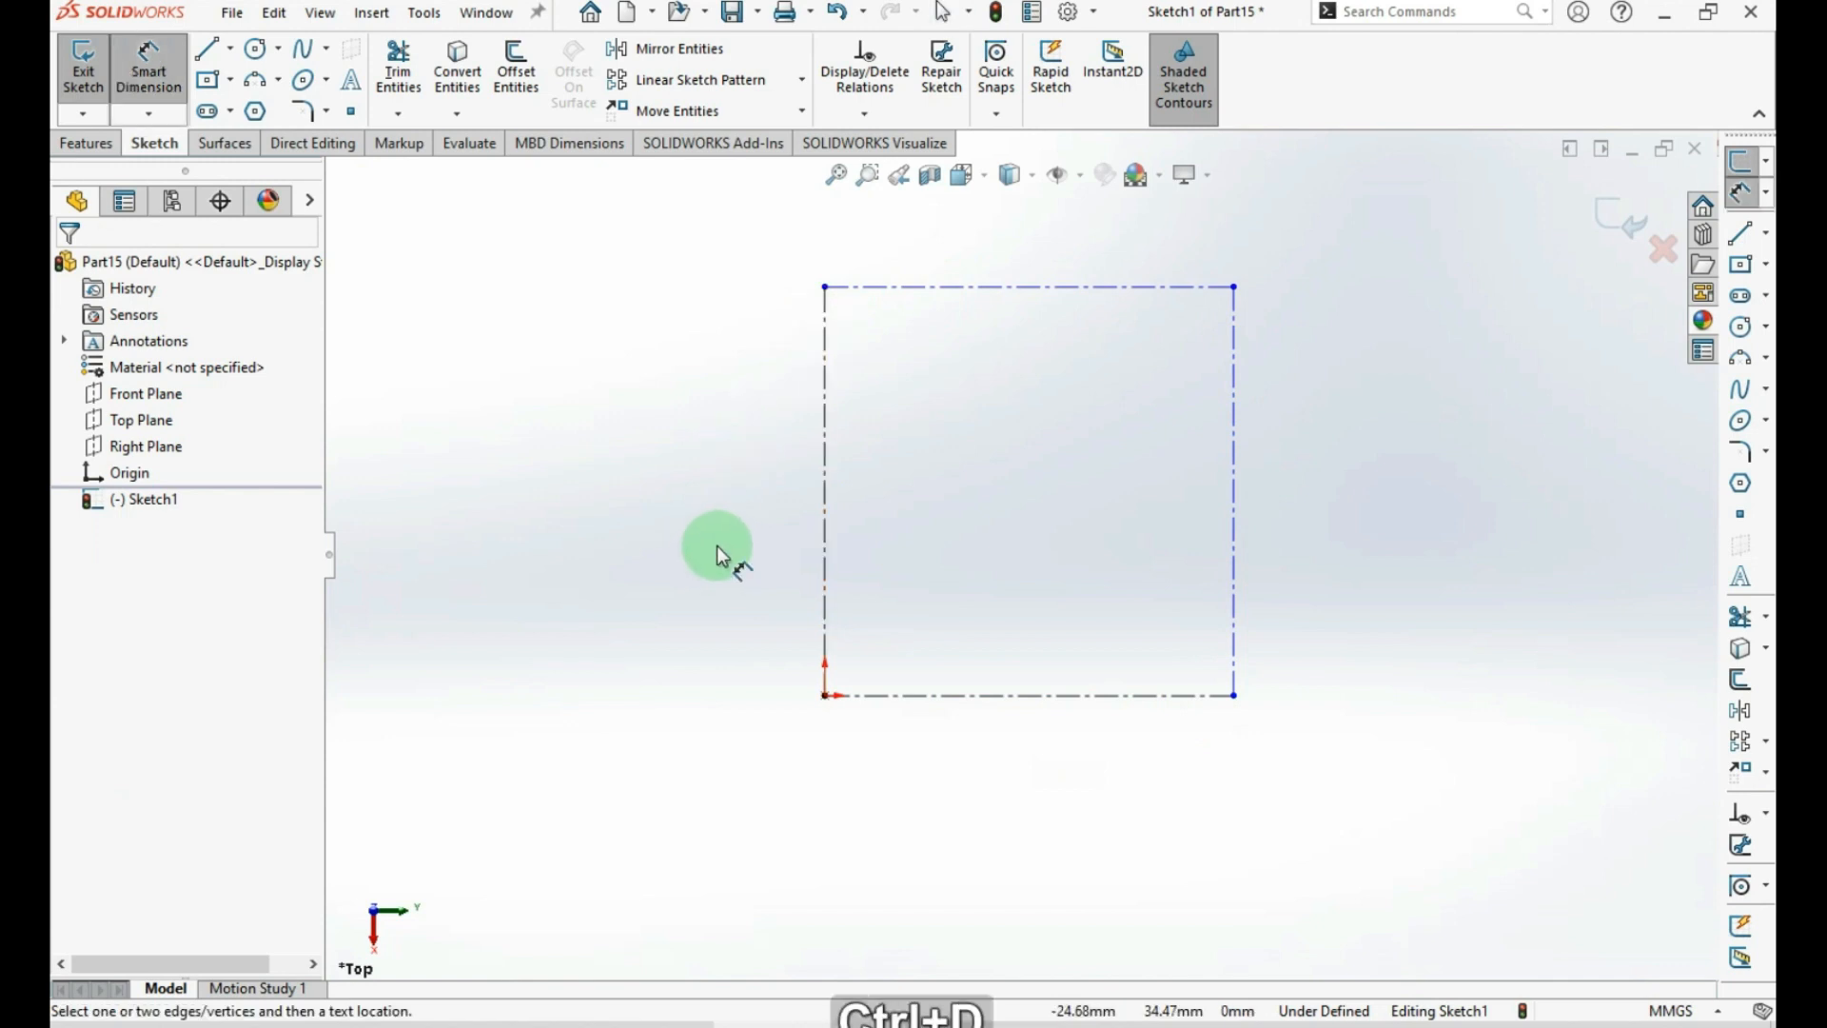
click(952, 697)
click(1026, 752)
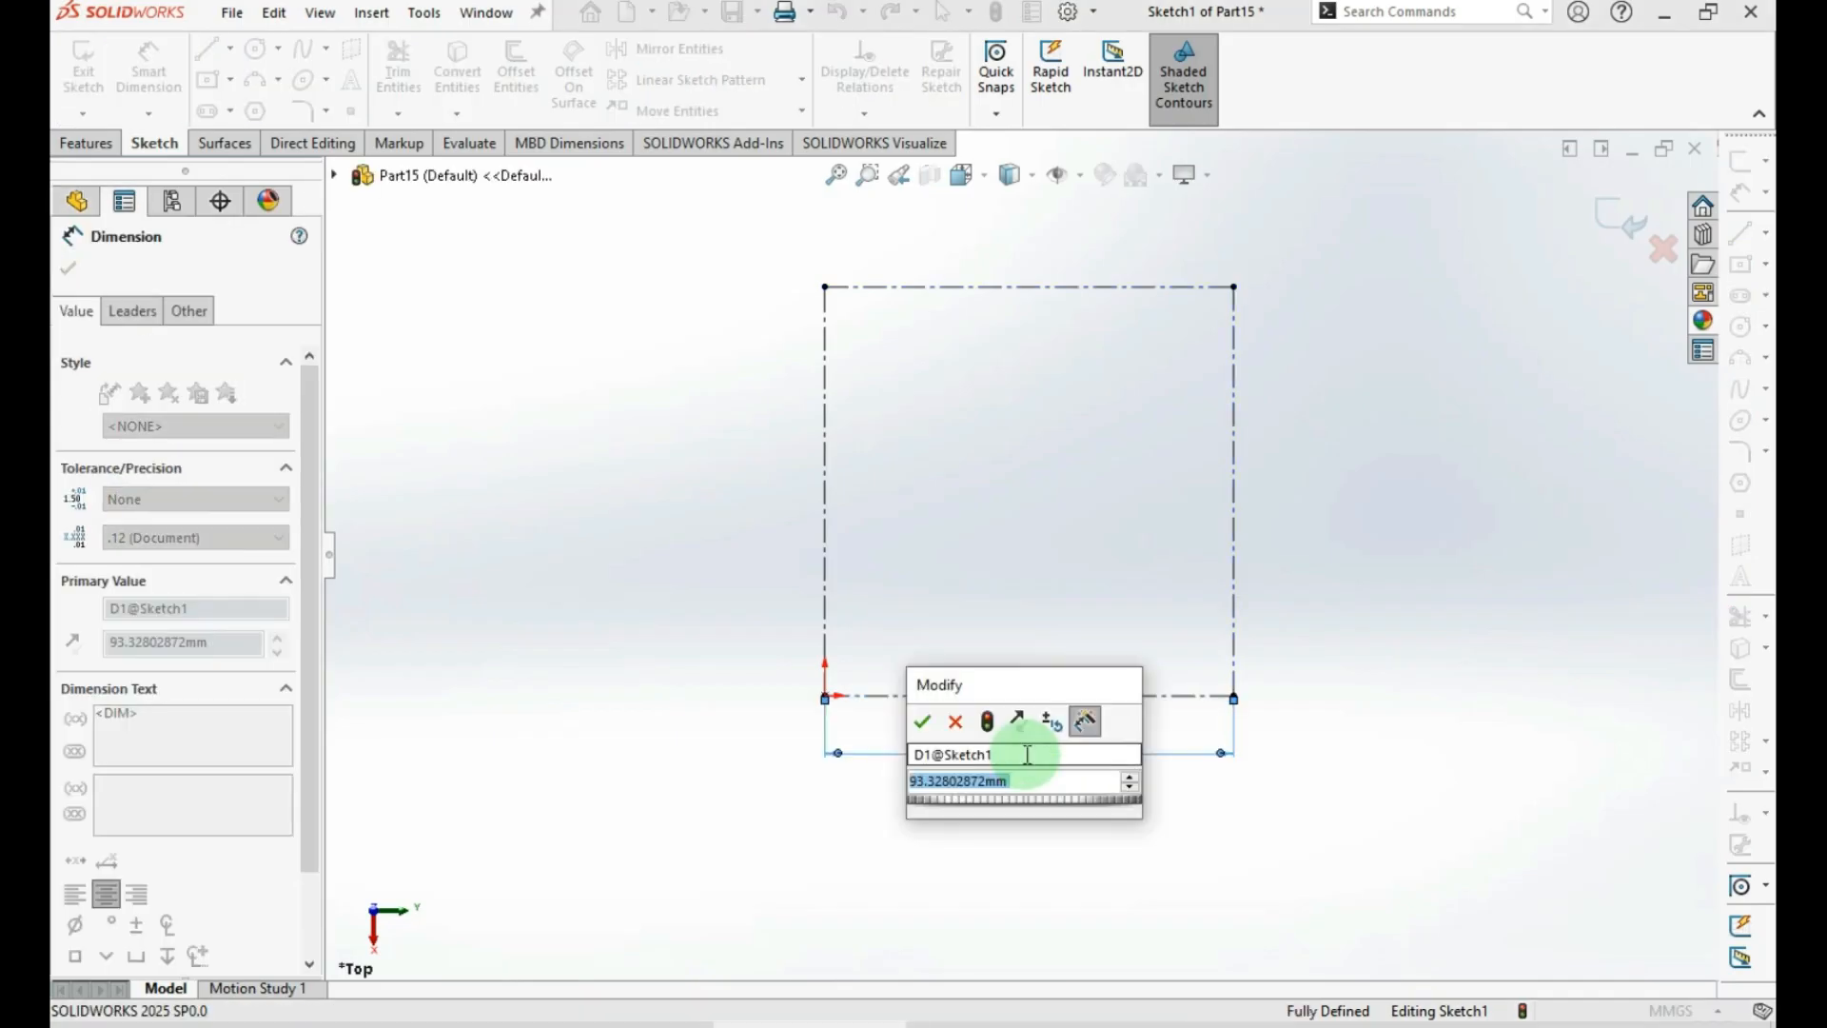
text(120)
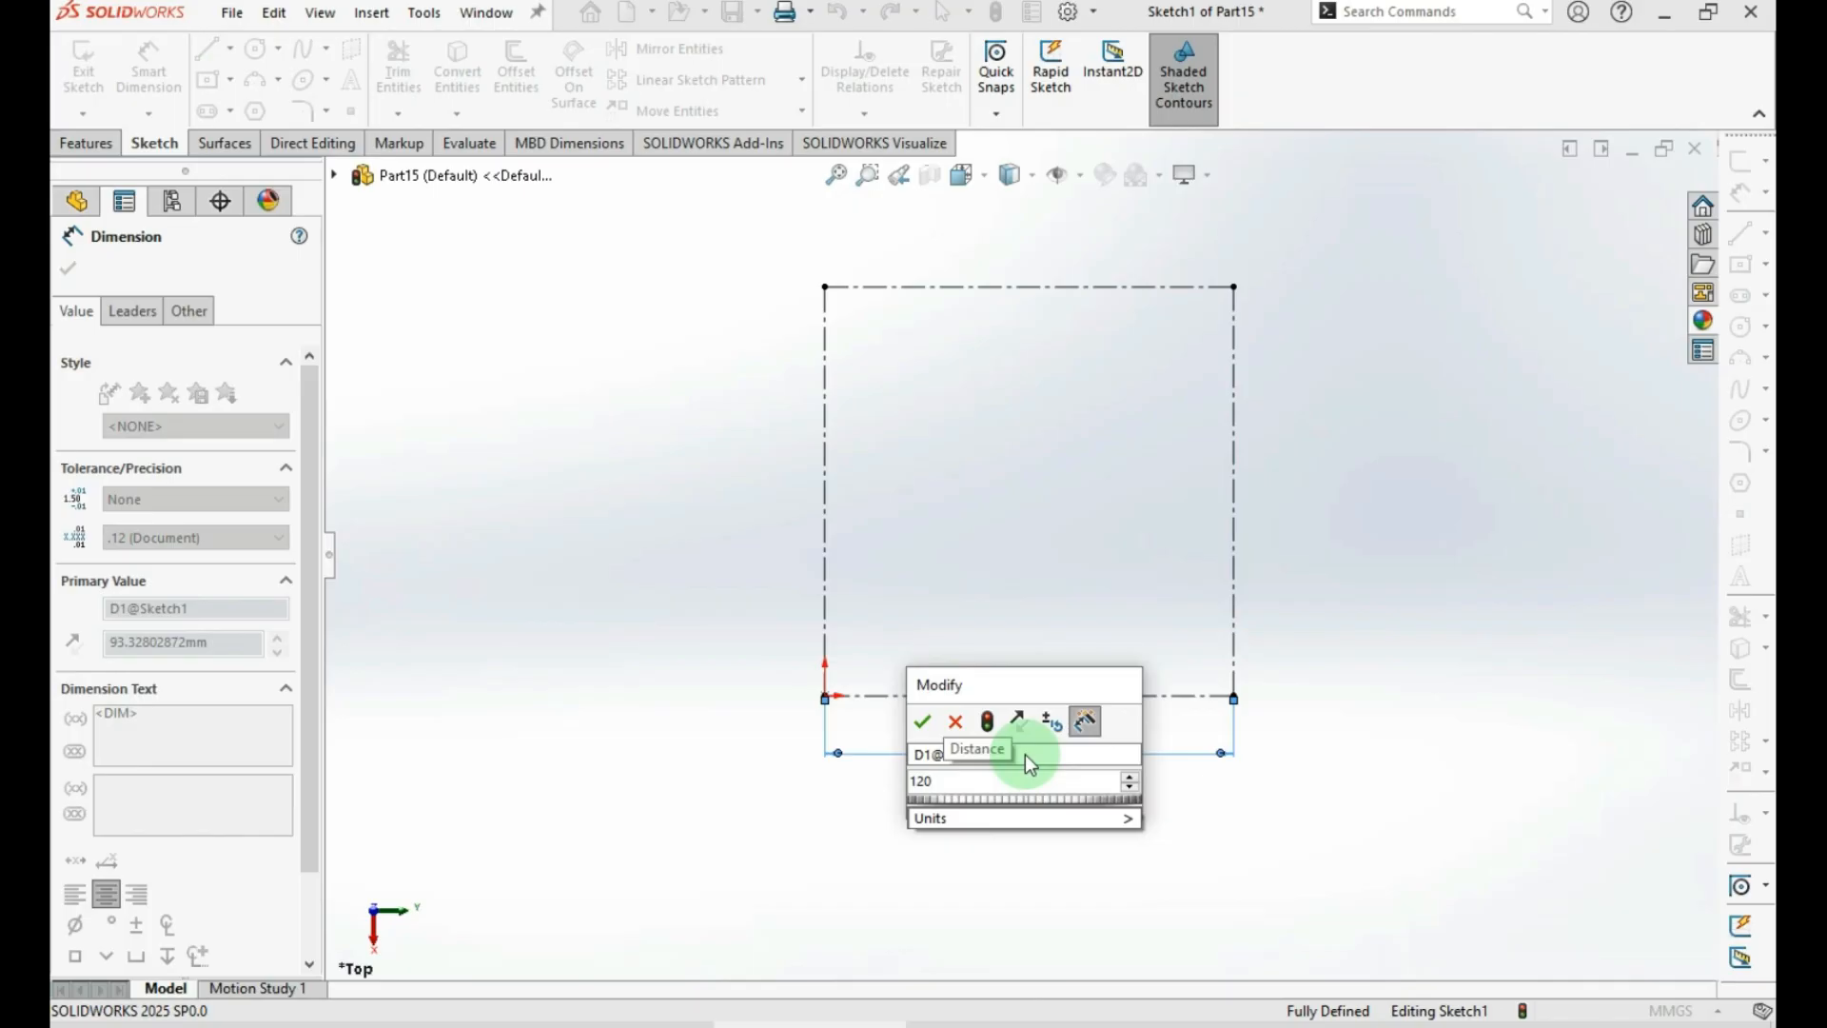
key(Return)
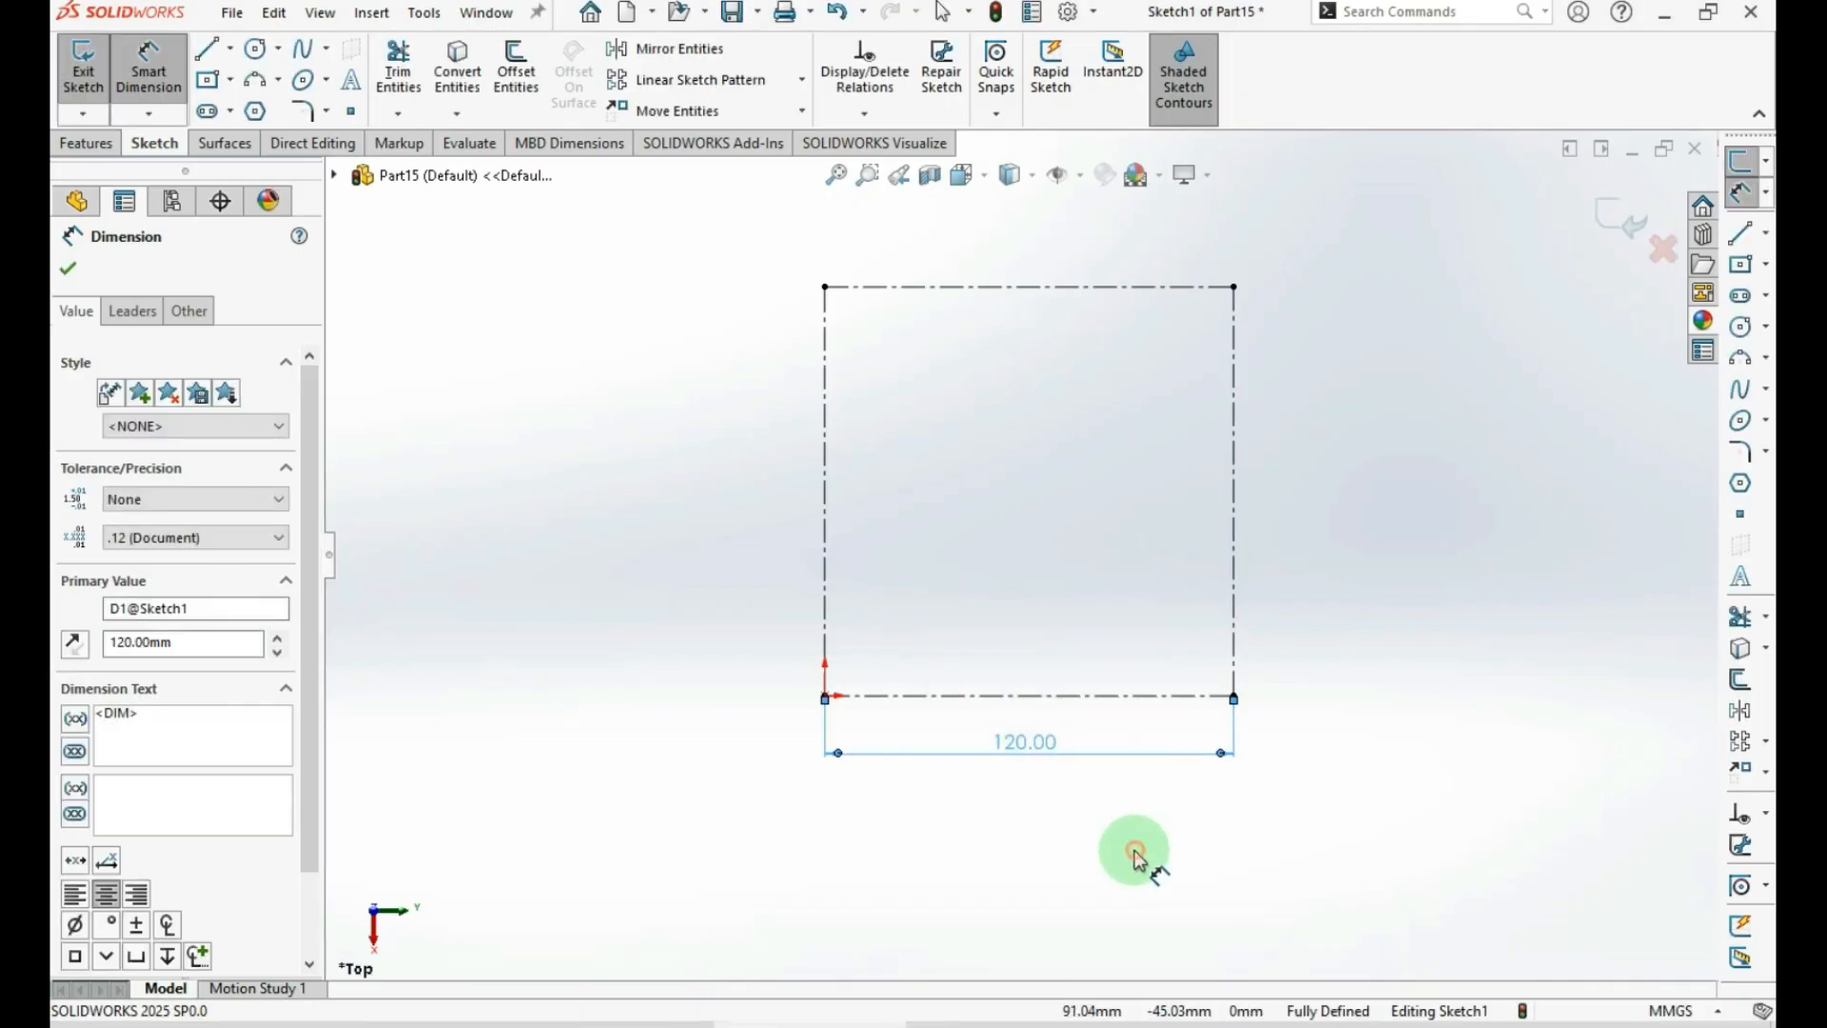
click(1137, 857)
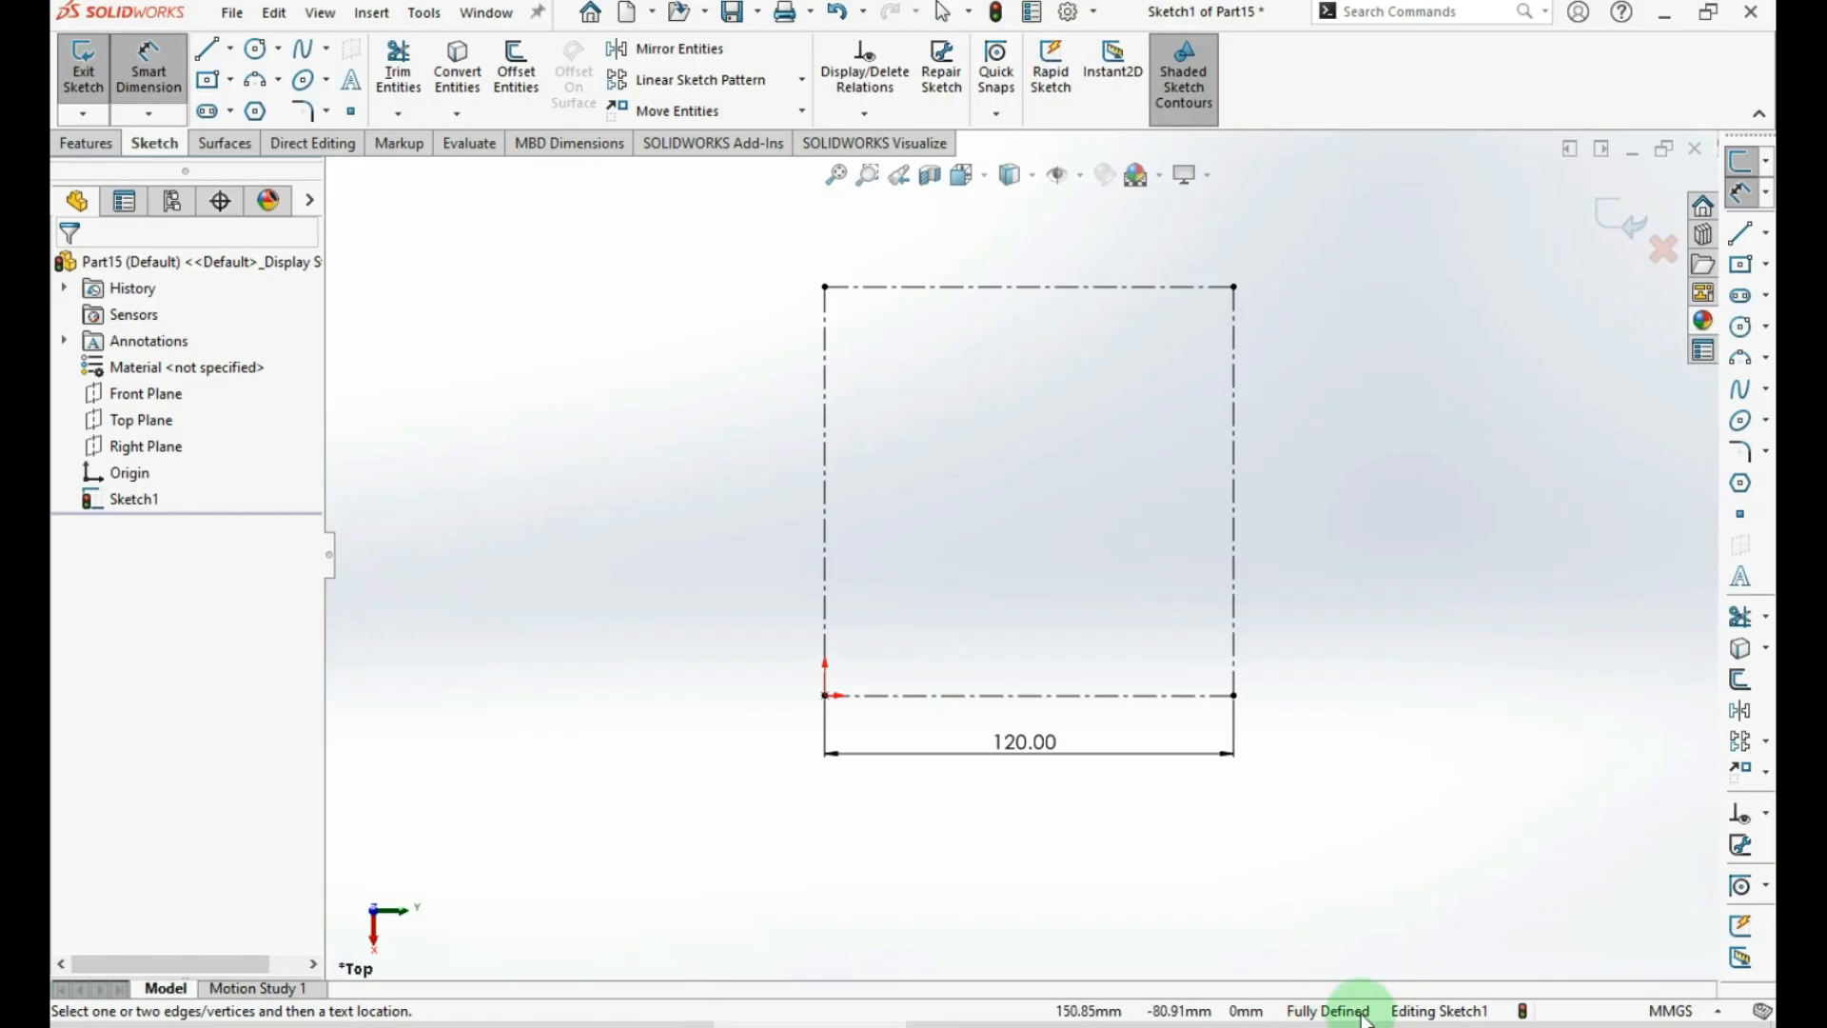
key(Escape)
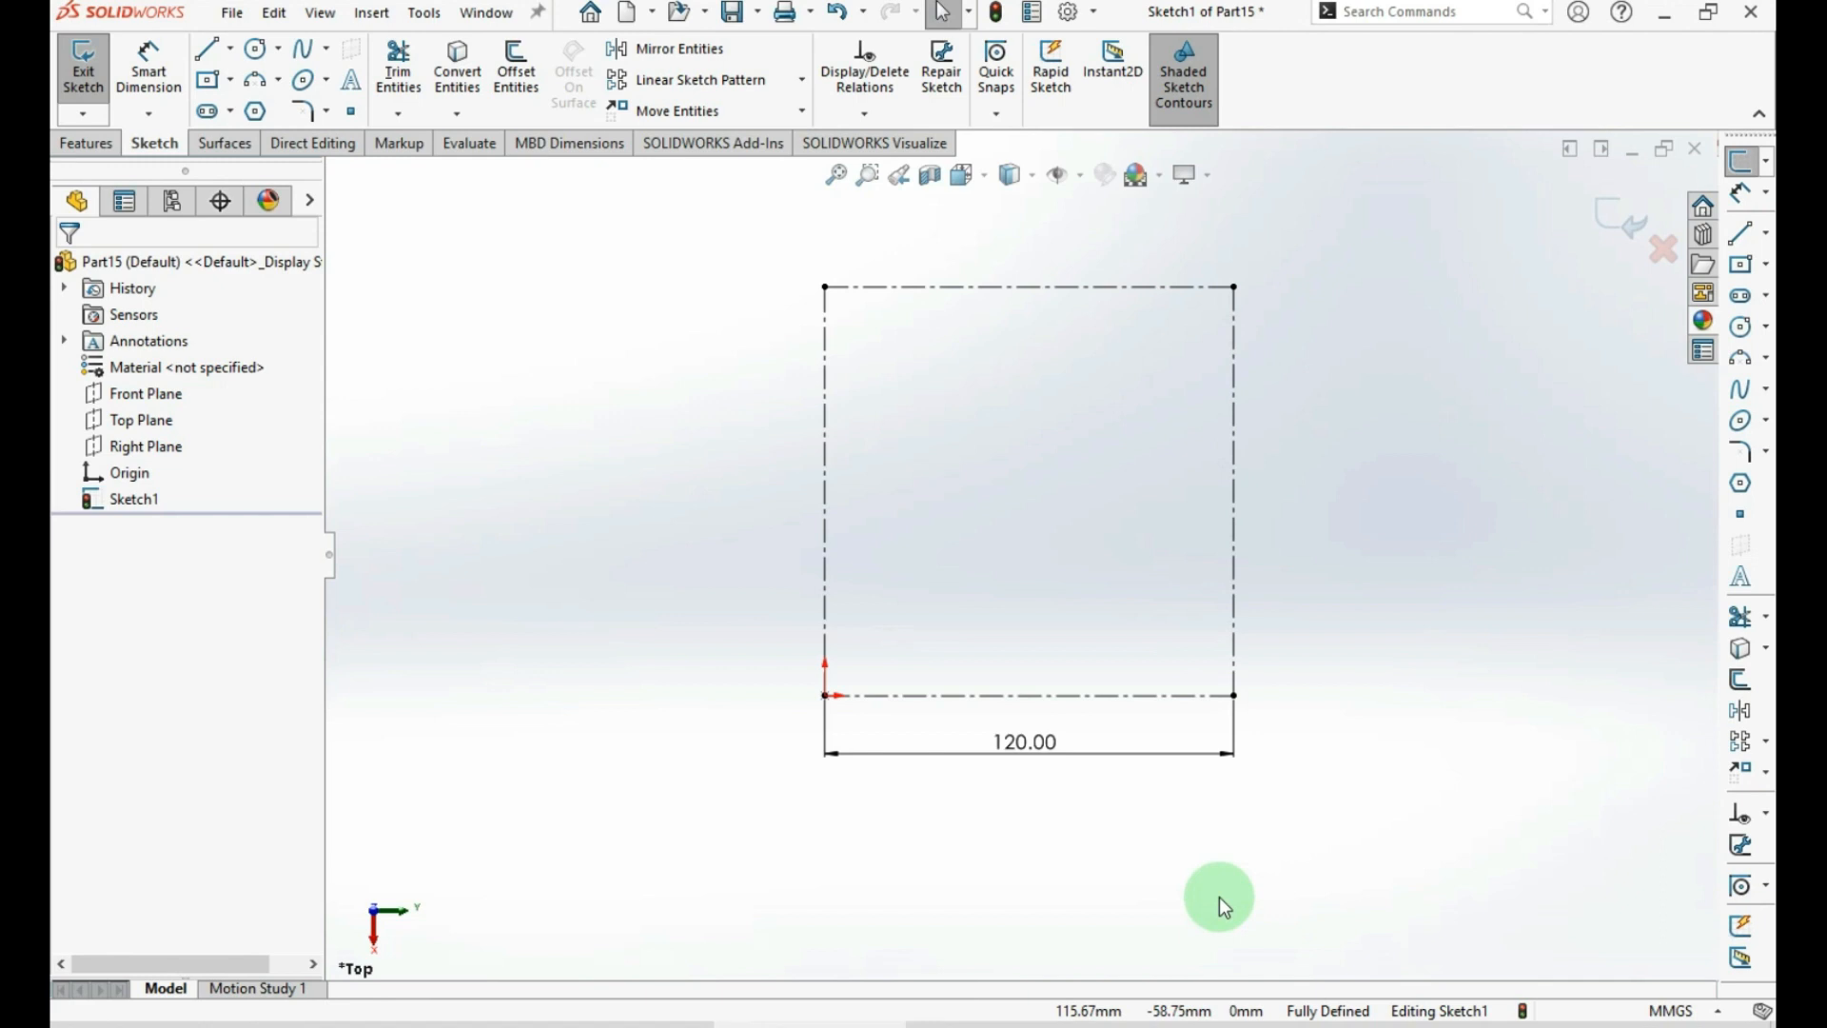
Sketch two connected centerlines inside the square: about 103 mm horizontally from its left side, and vertically down to its bottom side
click(1766, 233)
click(1645, 264)
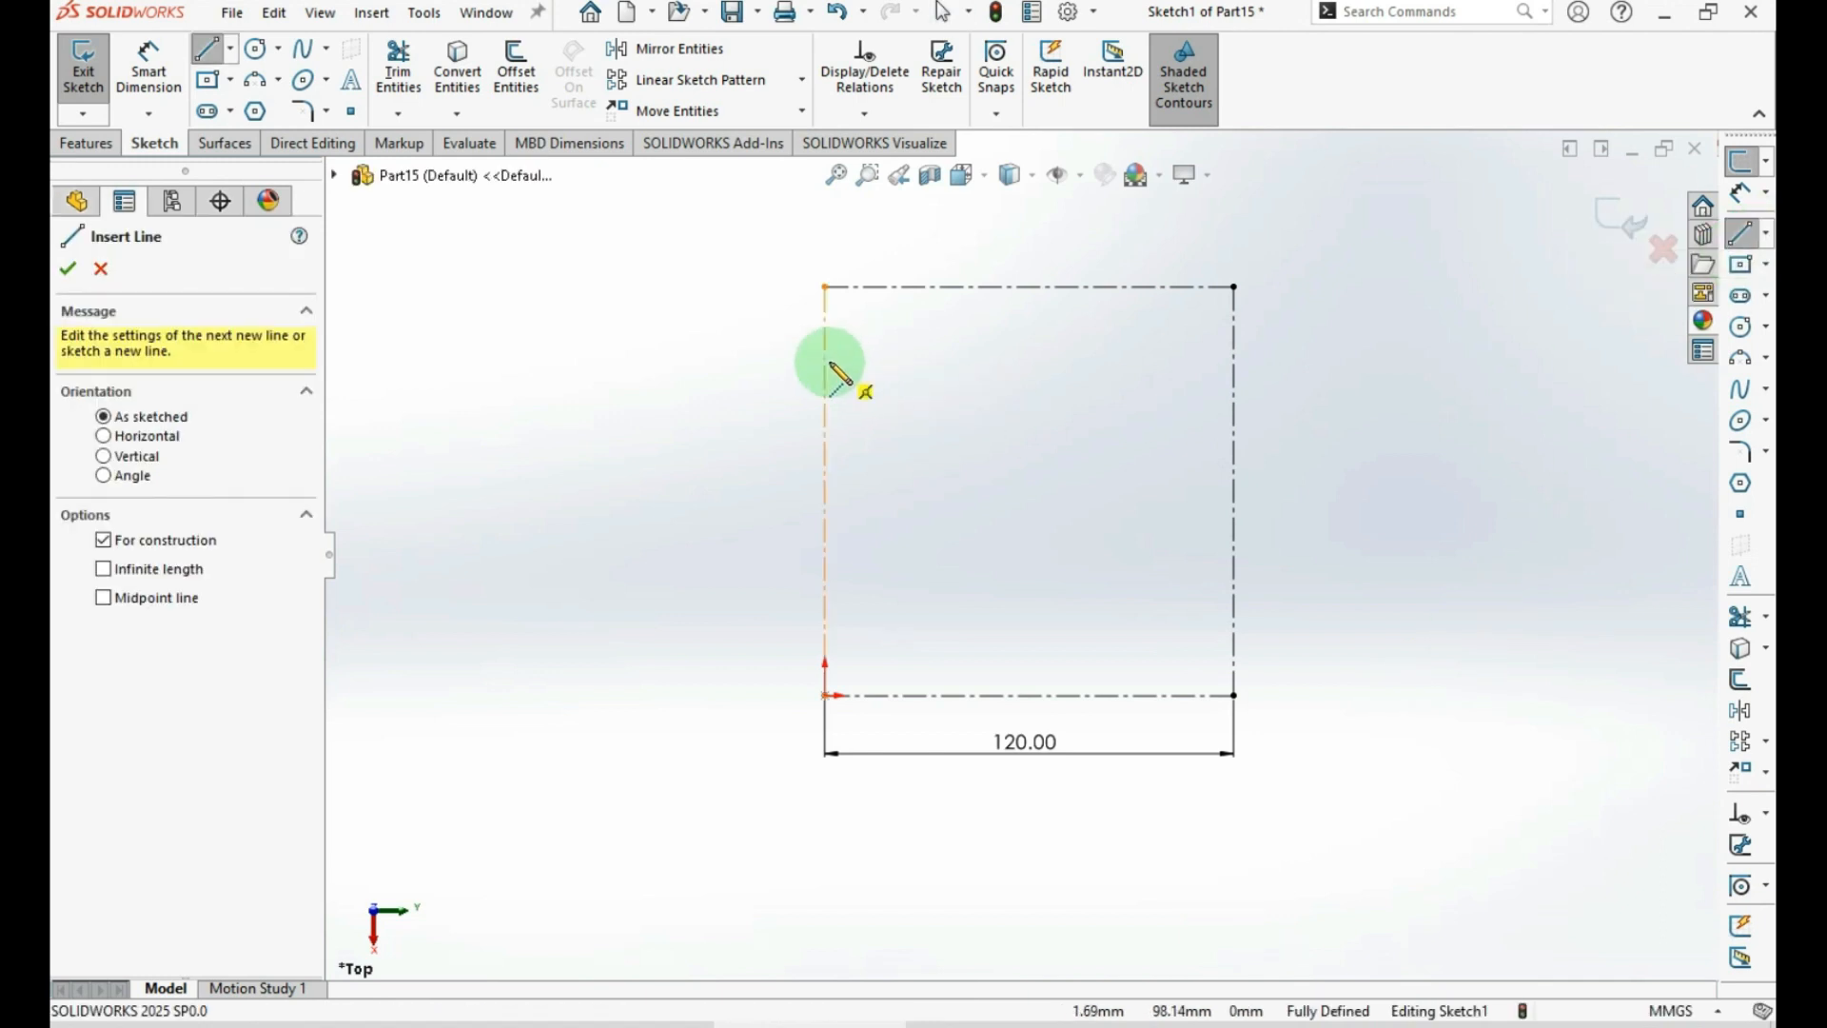
click(825, 361)
click(1177, 361)
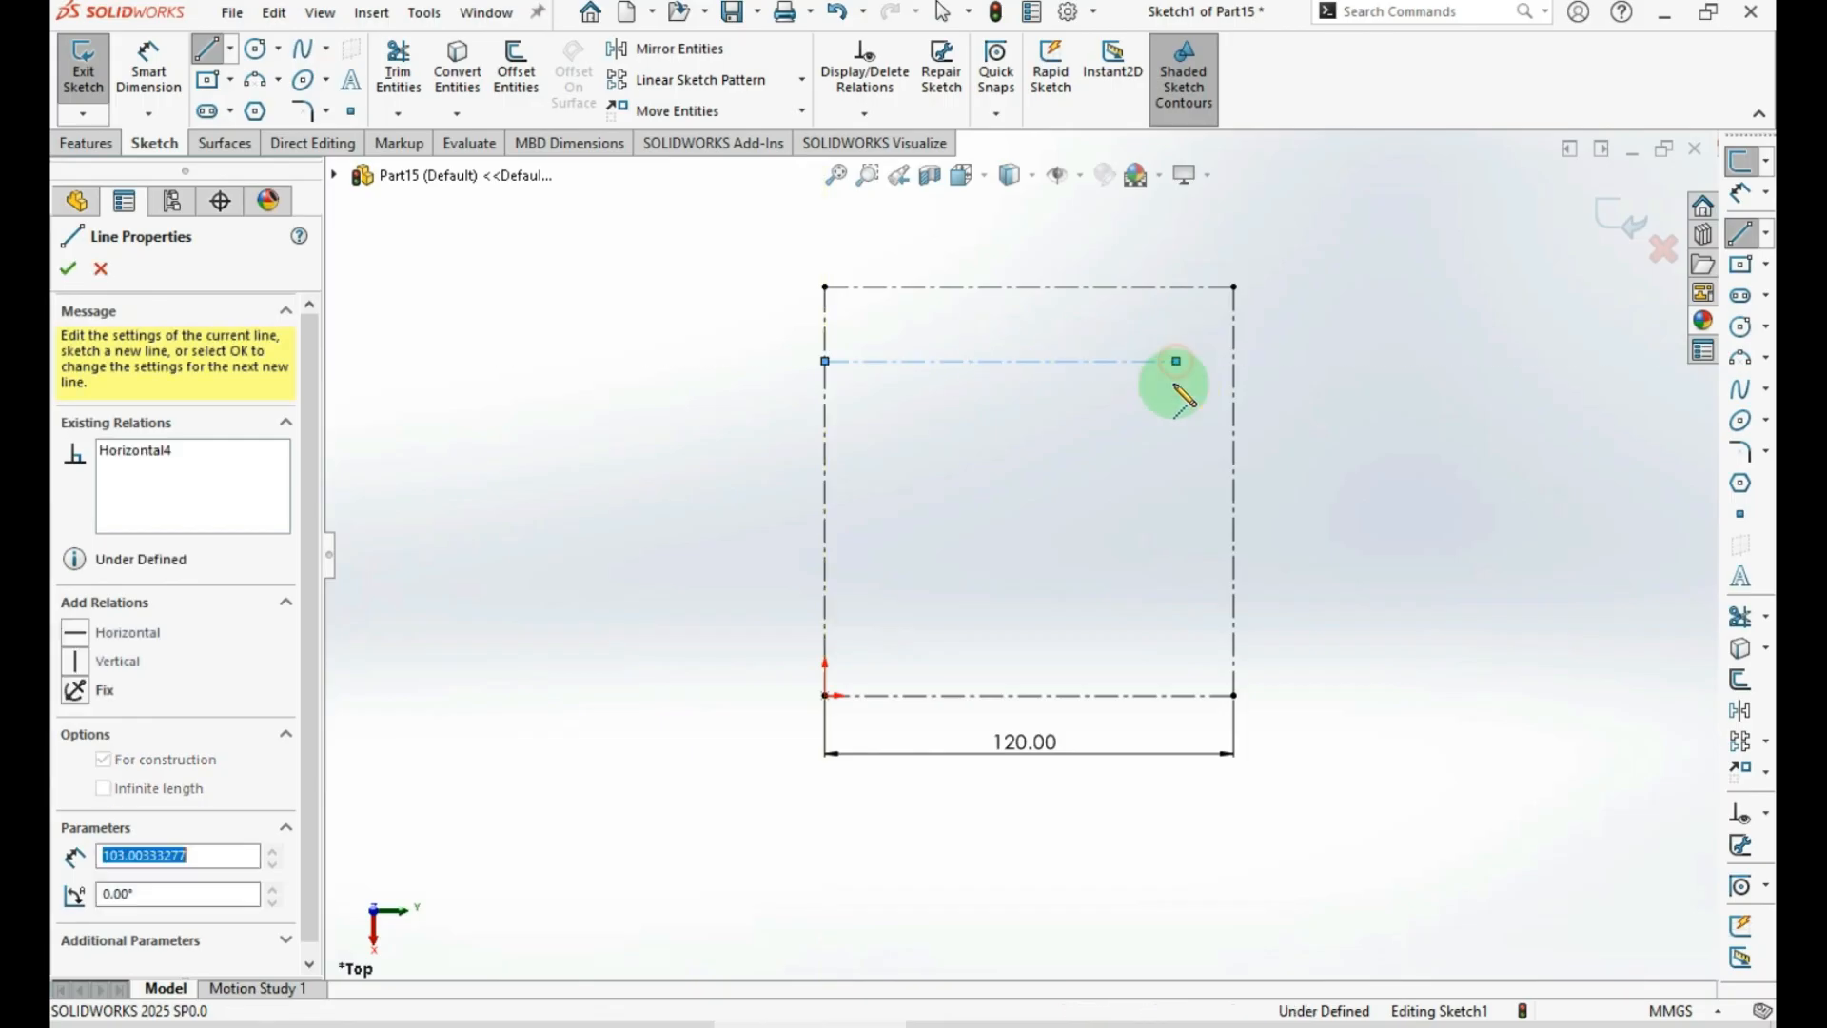
click(1176, 695)
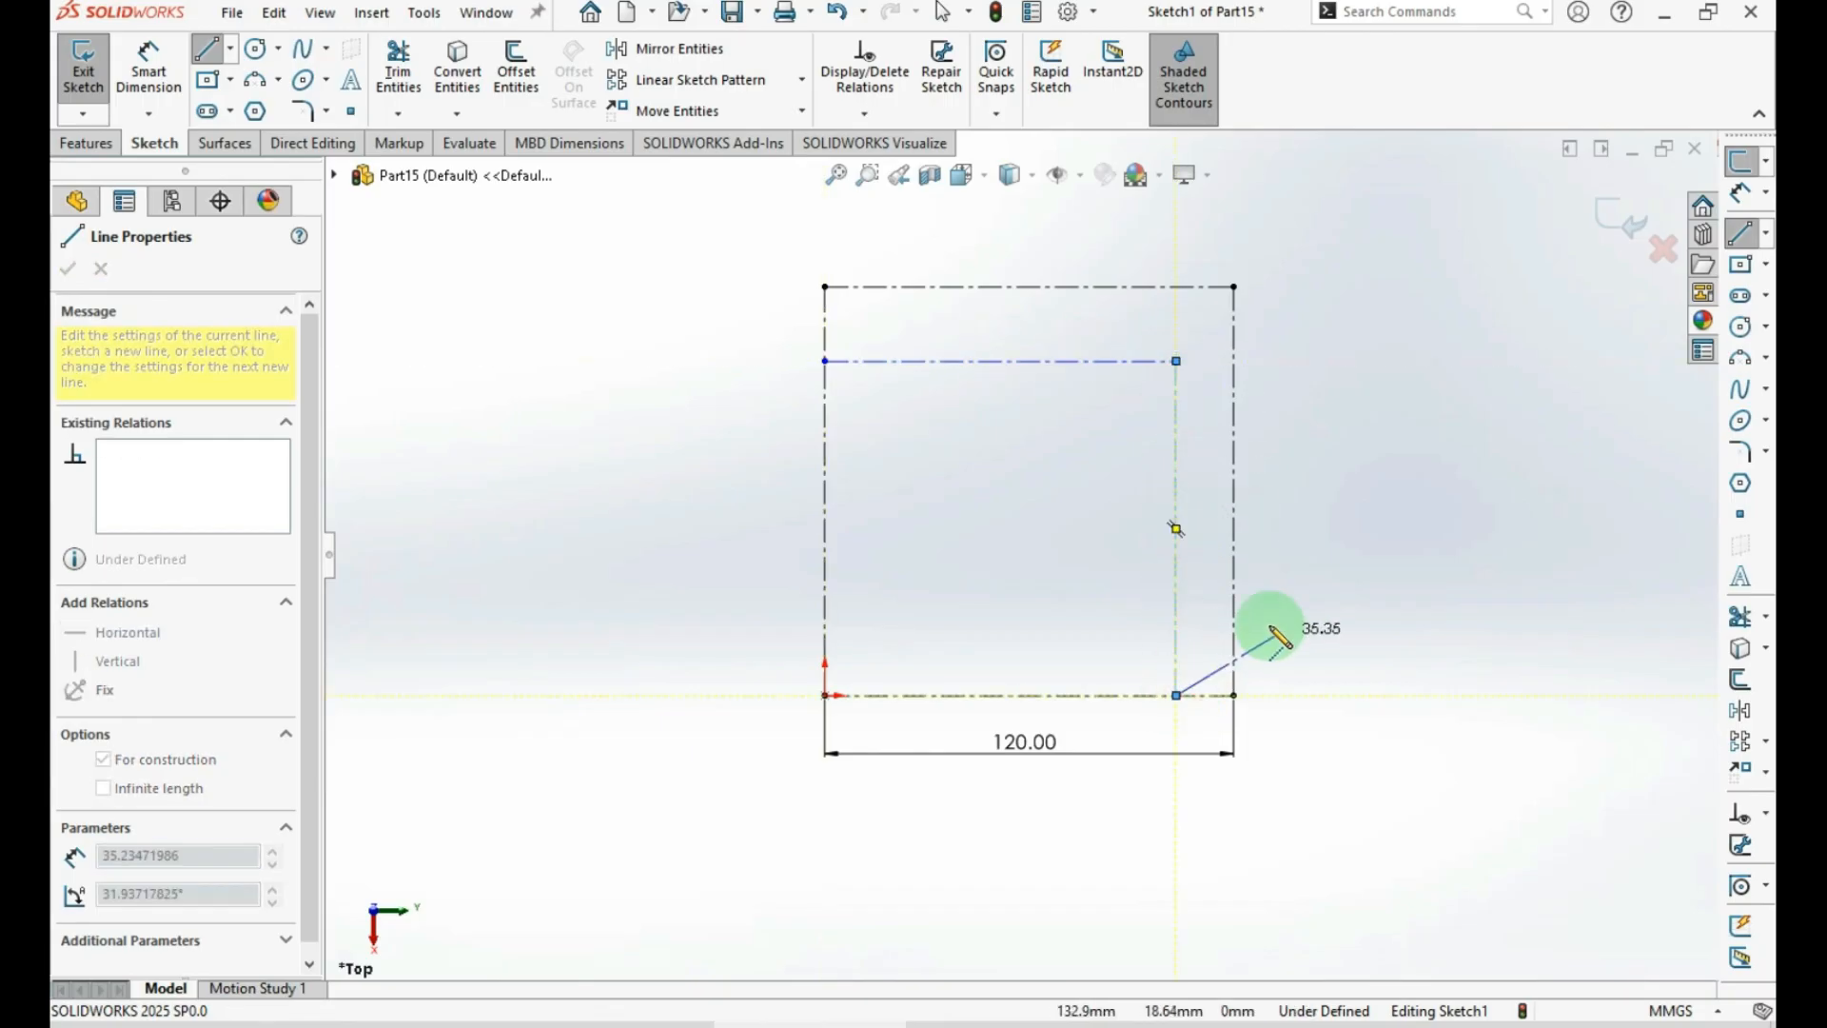
key(Escape)
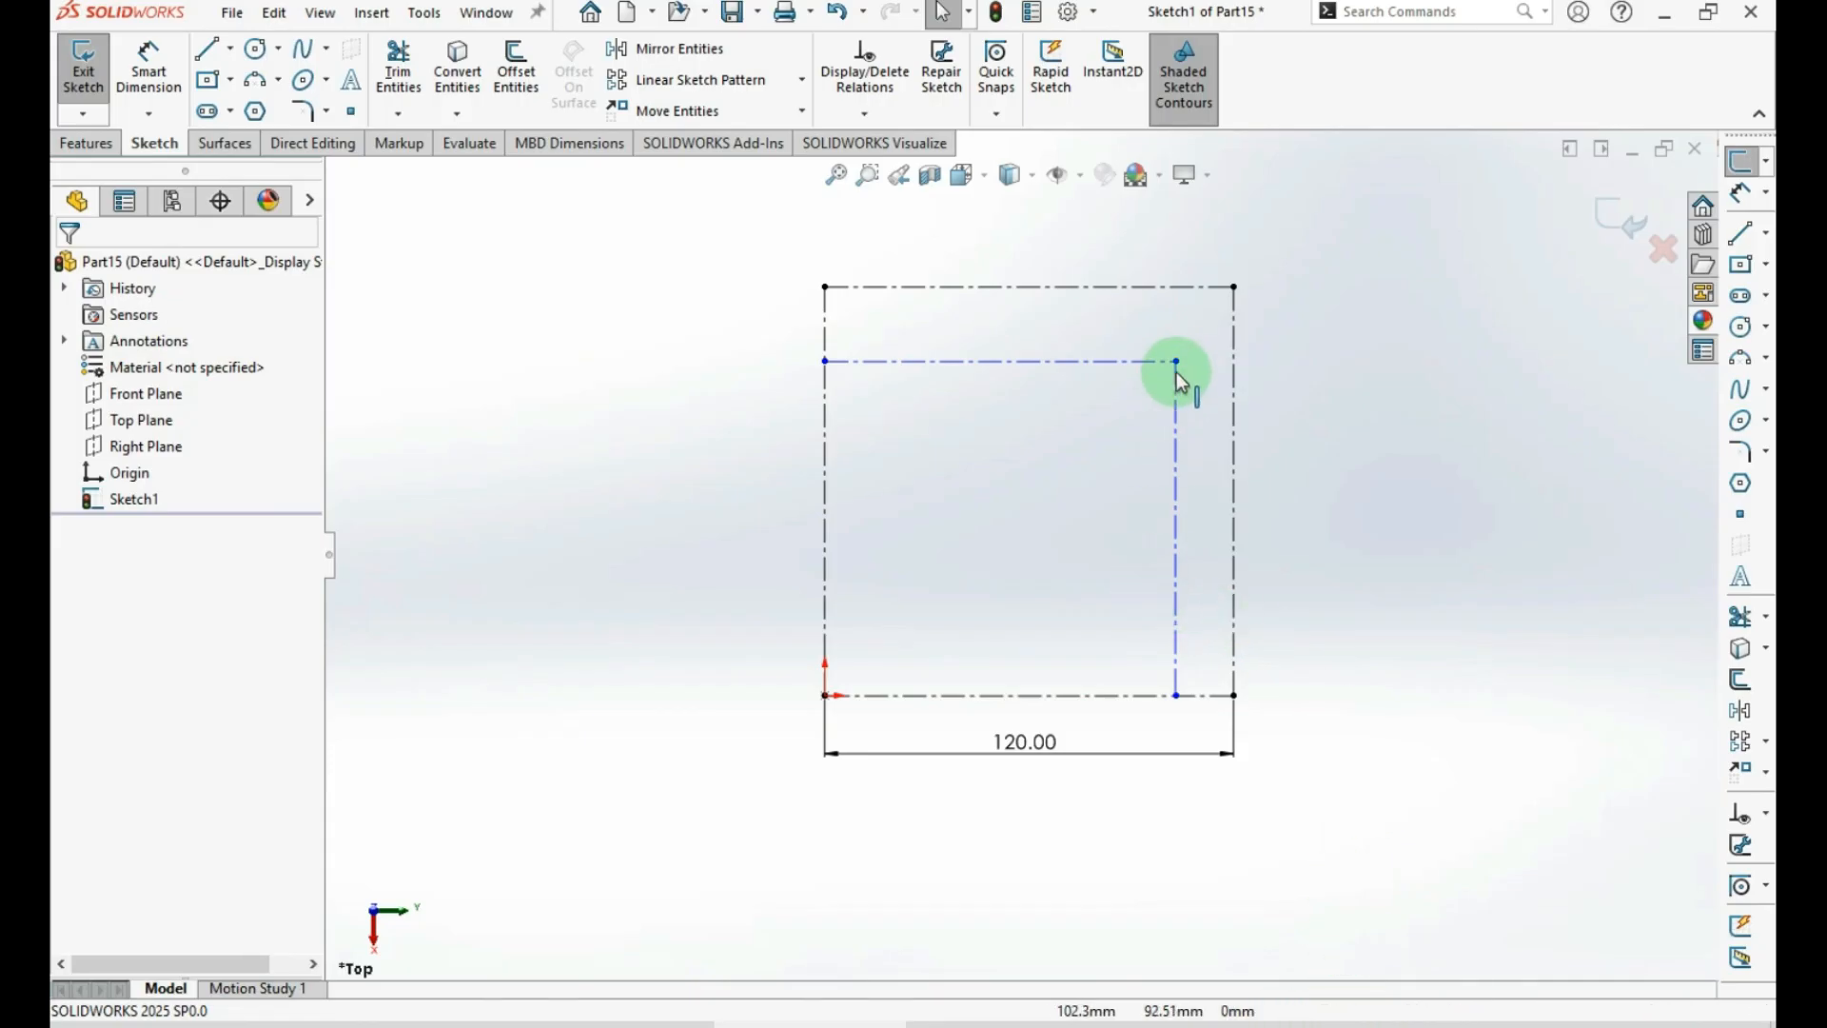
Pull the corner of the inner centerlines inward to about 97 mm by 90 mm, and make both lines equal
mouse_move(1176, 362)
mouse_down()
mouse_move(1135, 422)
mouse_move(984, 361)
mouse_move(1208, 343)
mouse_move(1195, 487)
mouse_move(701, 922)
mouse_move(1437, 785)
mouse_move(1398, 398)
mouse_move(1134, 335)
mouse_move(1365, 376)
mouse_move(1146, 433)
mouse_move(1154, 390)
mouse_up()
click(1418, 609)
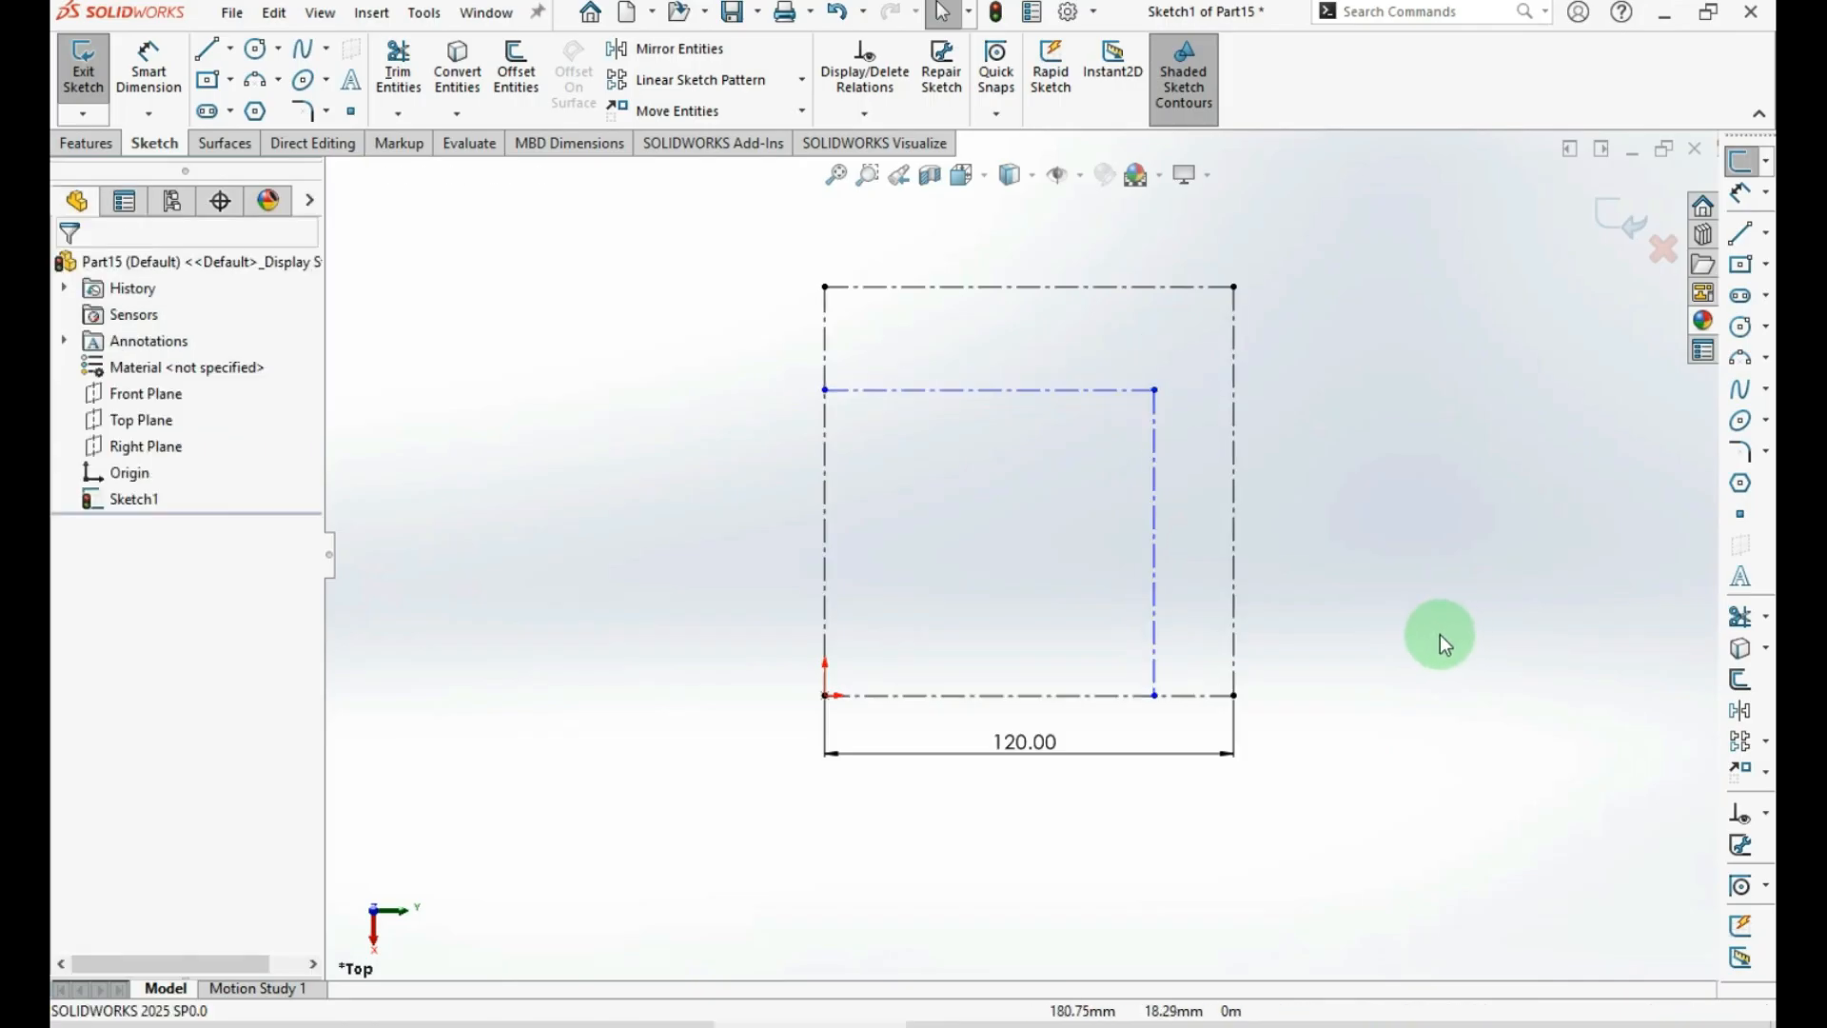
click(1156, 421)
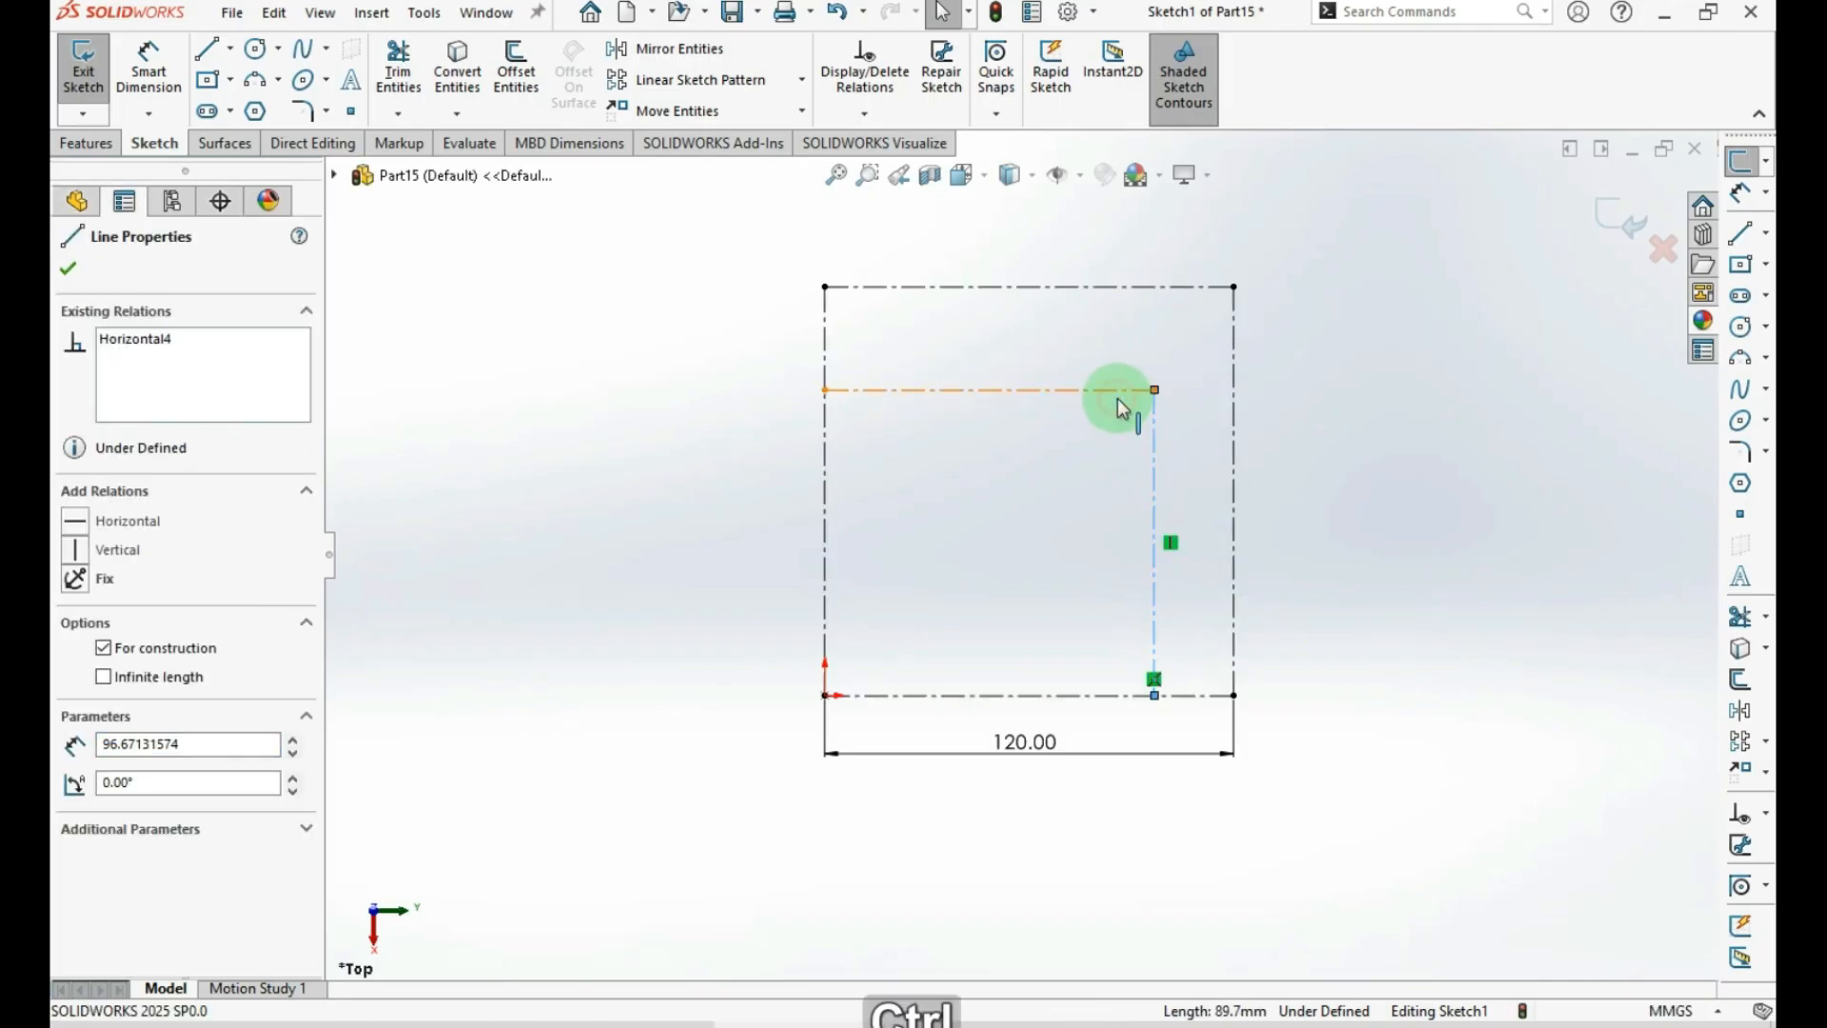
ctrl+click(1118, 398)
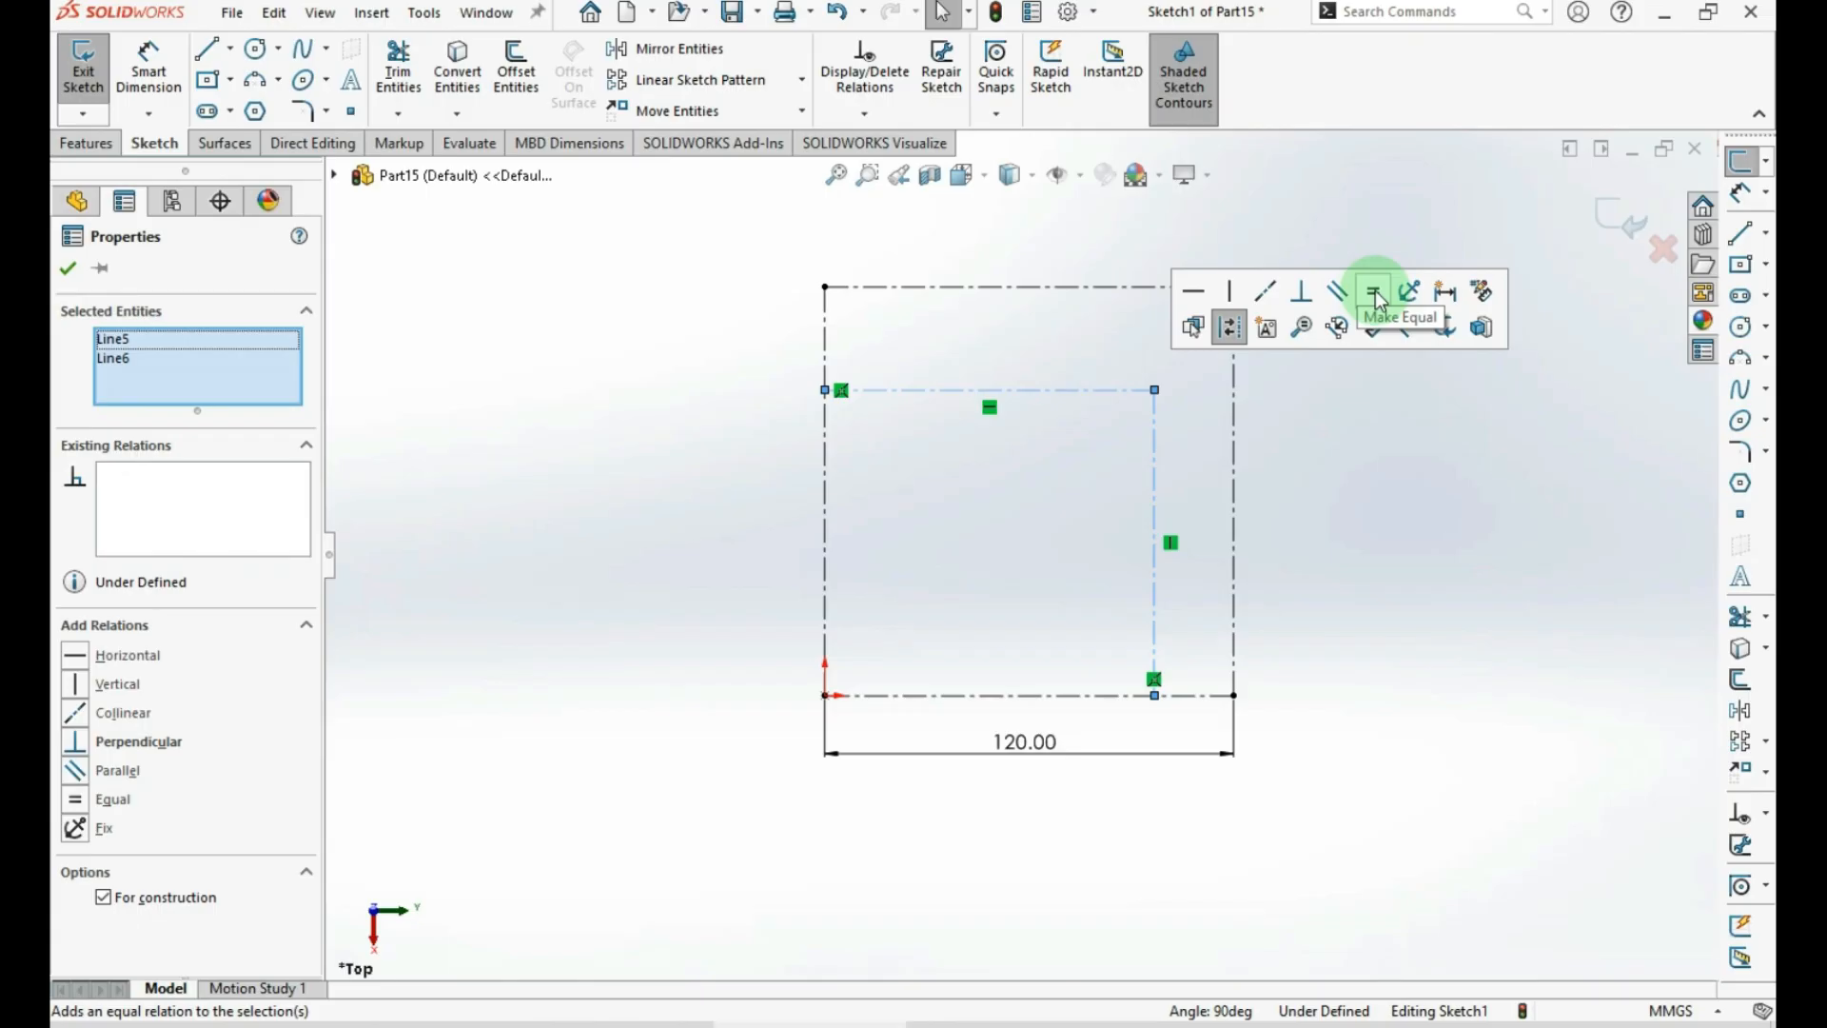
click(1375, 294)
click(1435, 557)
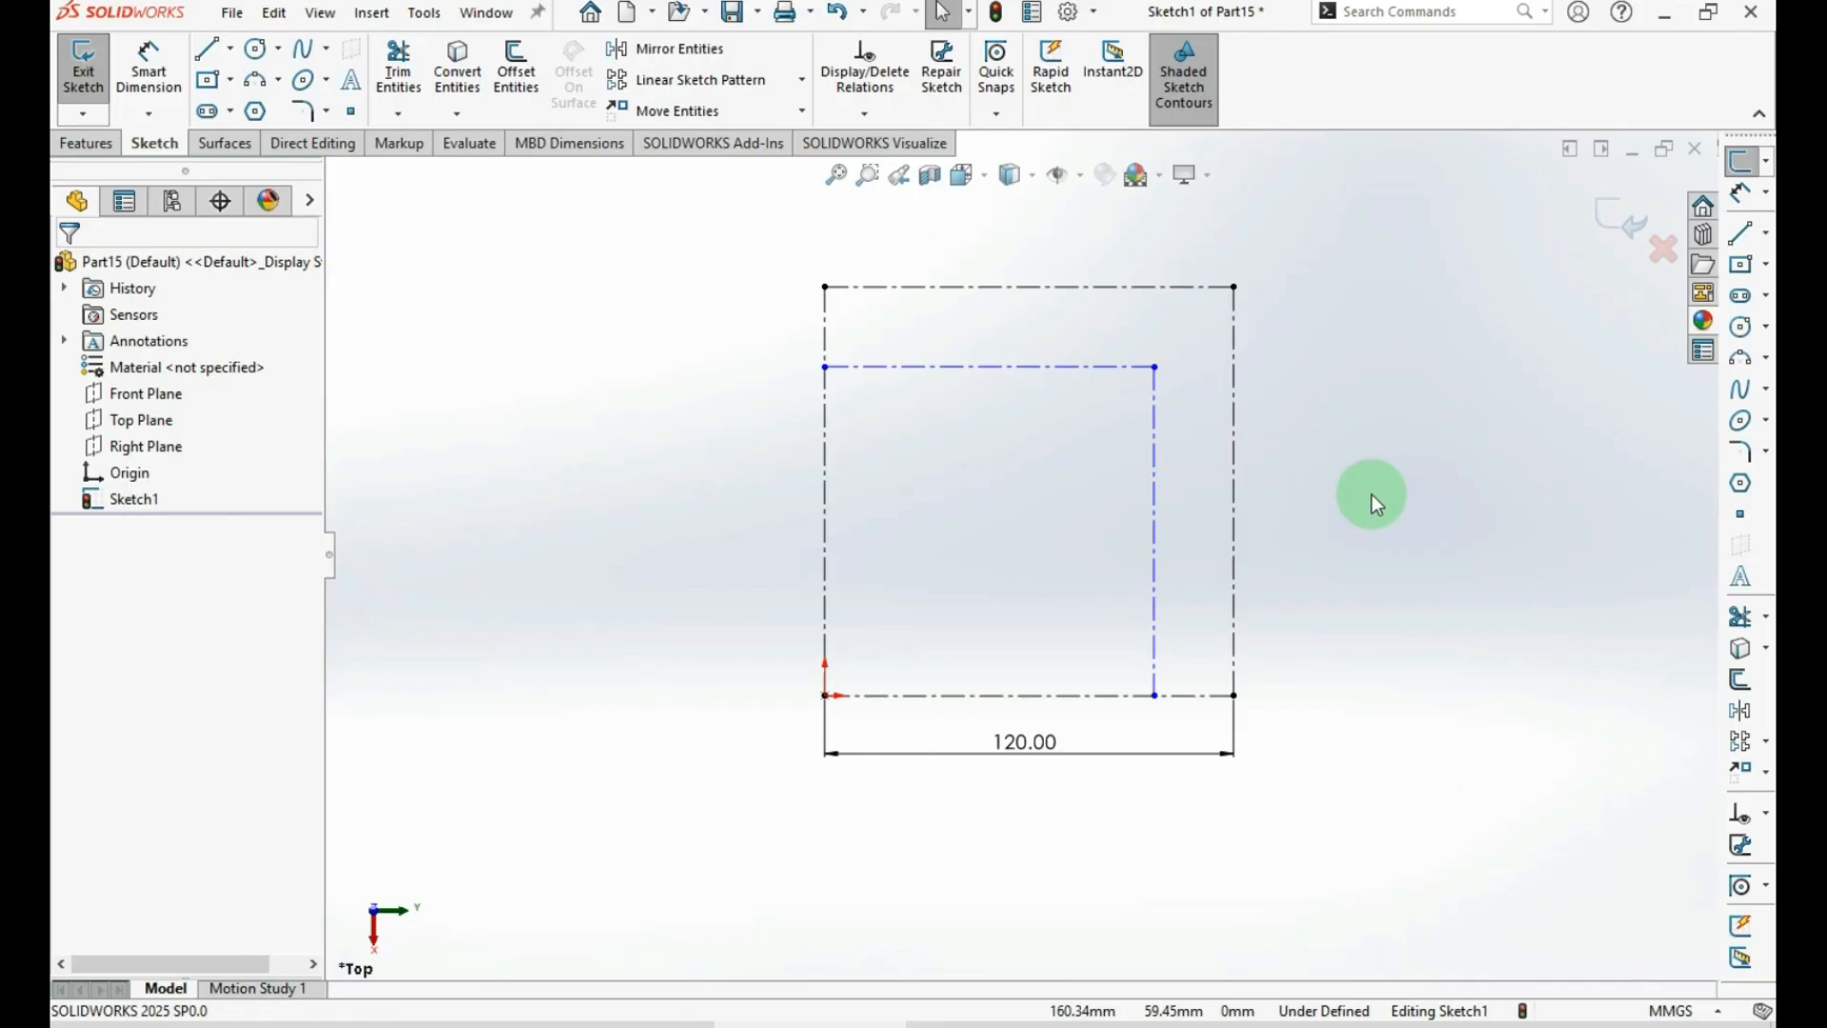
Dimension the distance between the inner vertical centerline and the square's right side to 30 mm
key(ctrl+d)
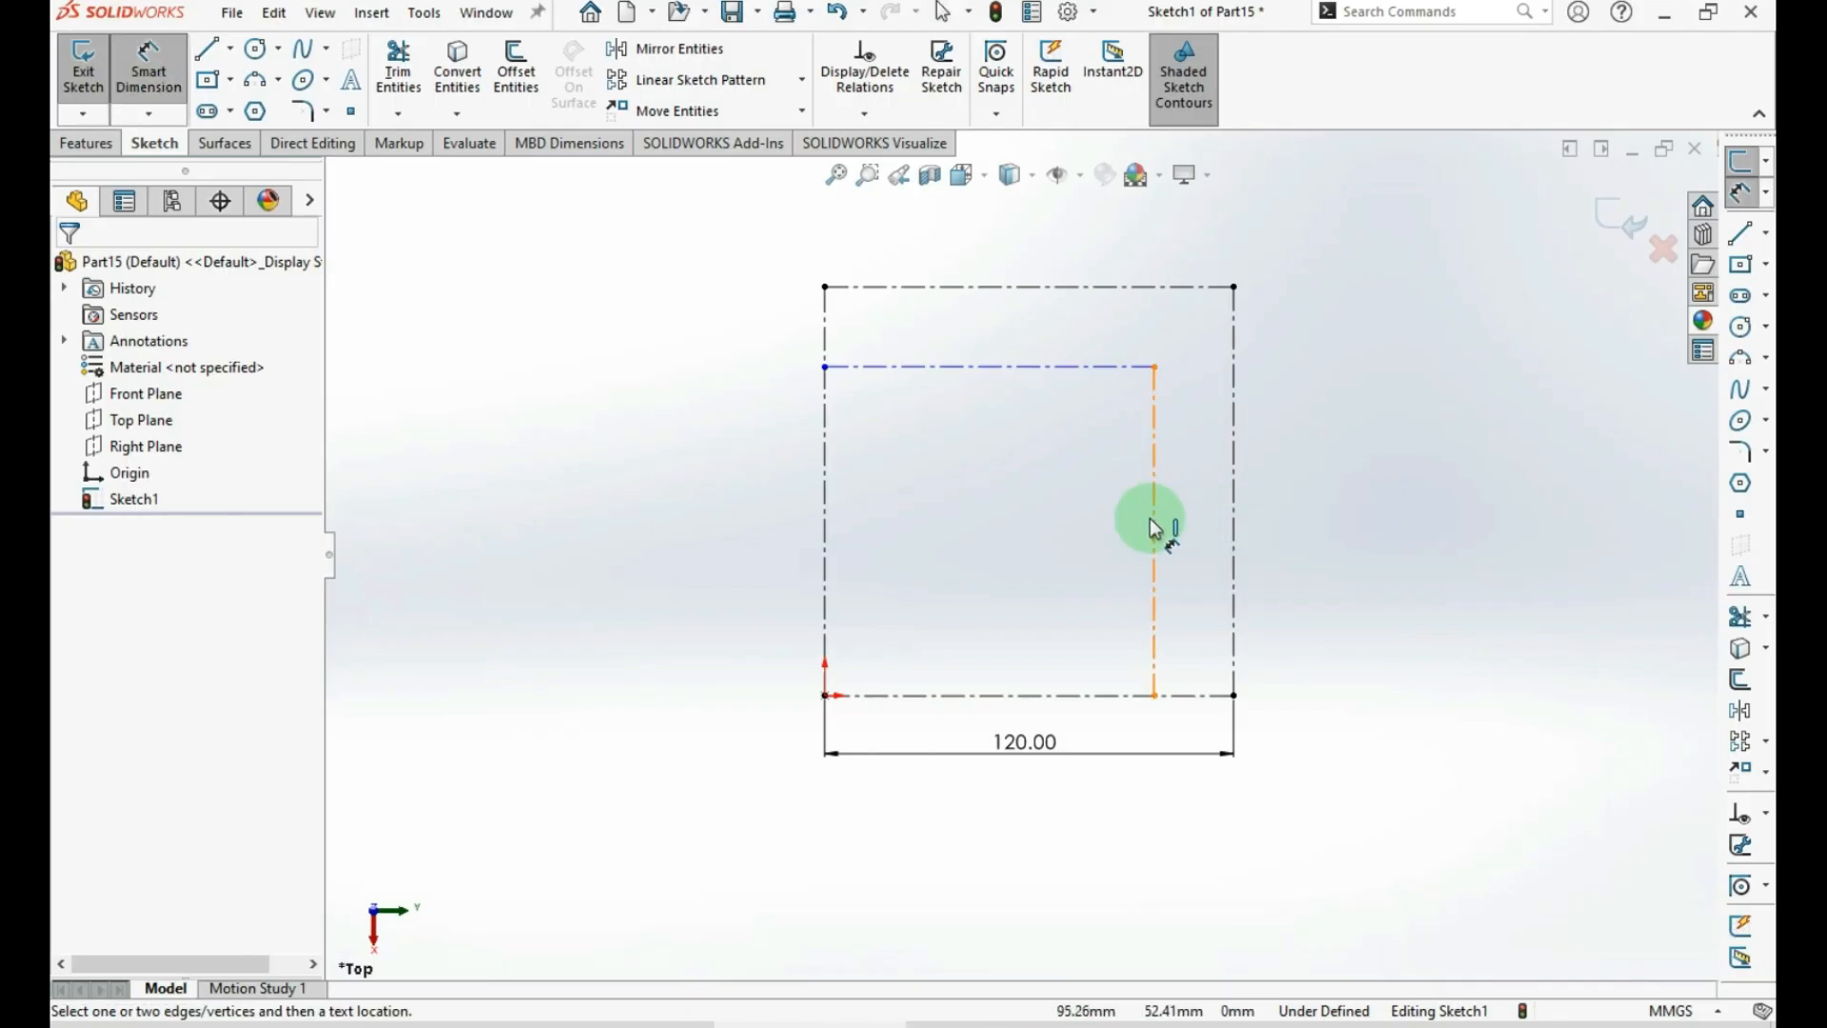
click(1154, 528)
click(1234, 533)
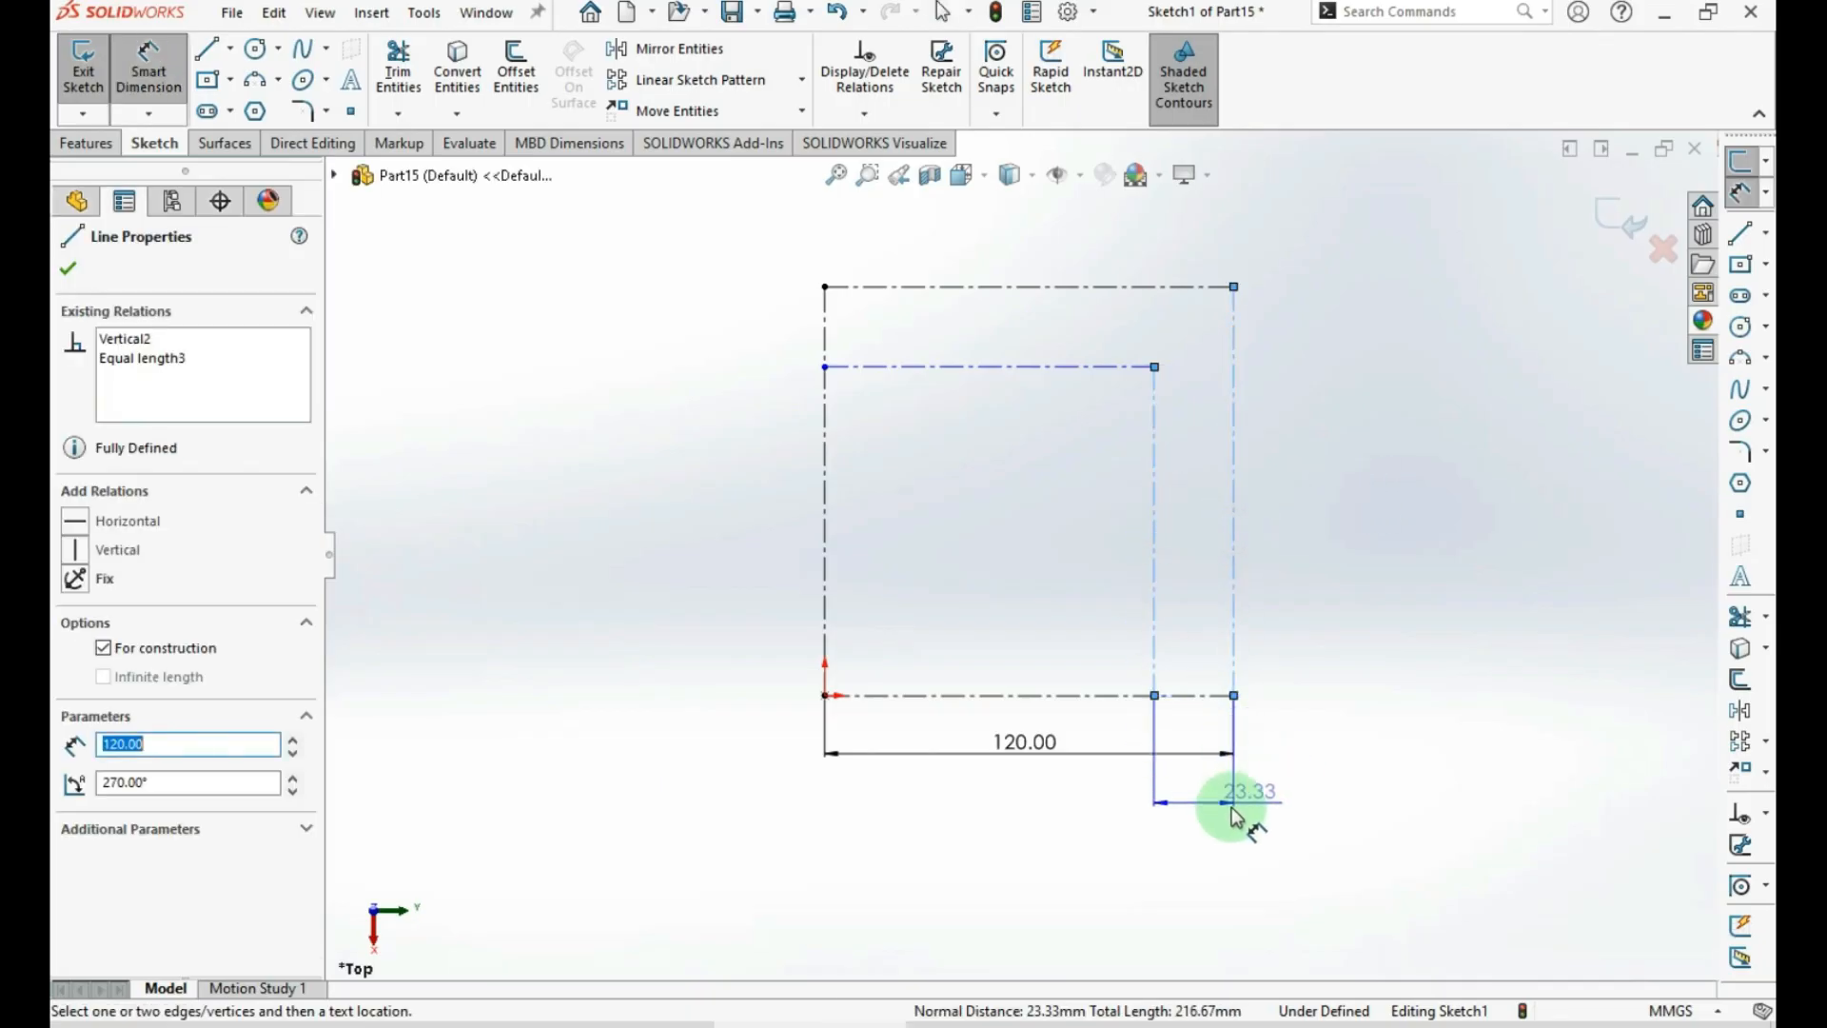
click(1198, 811)
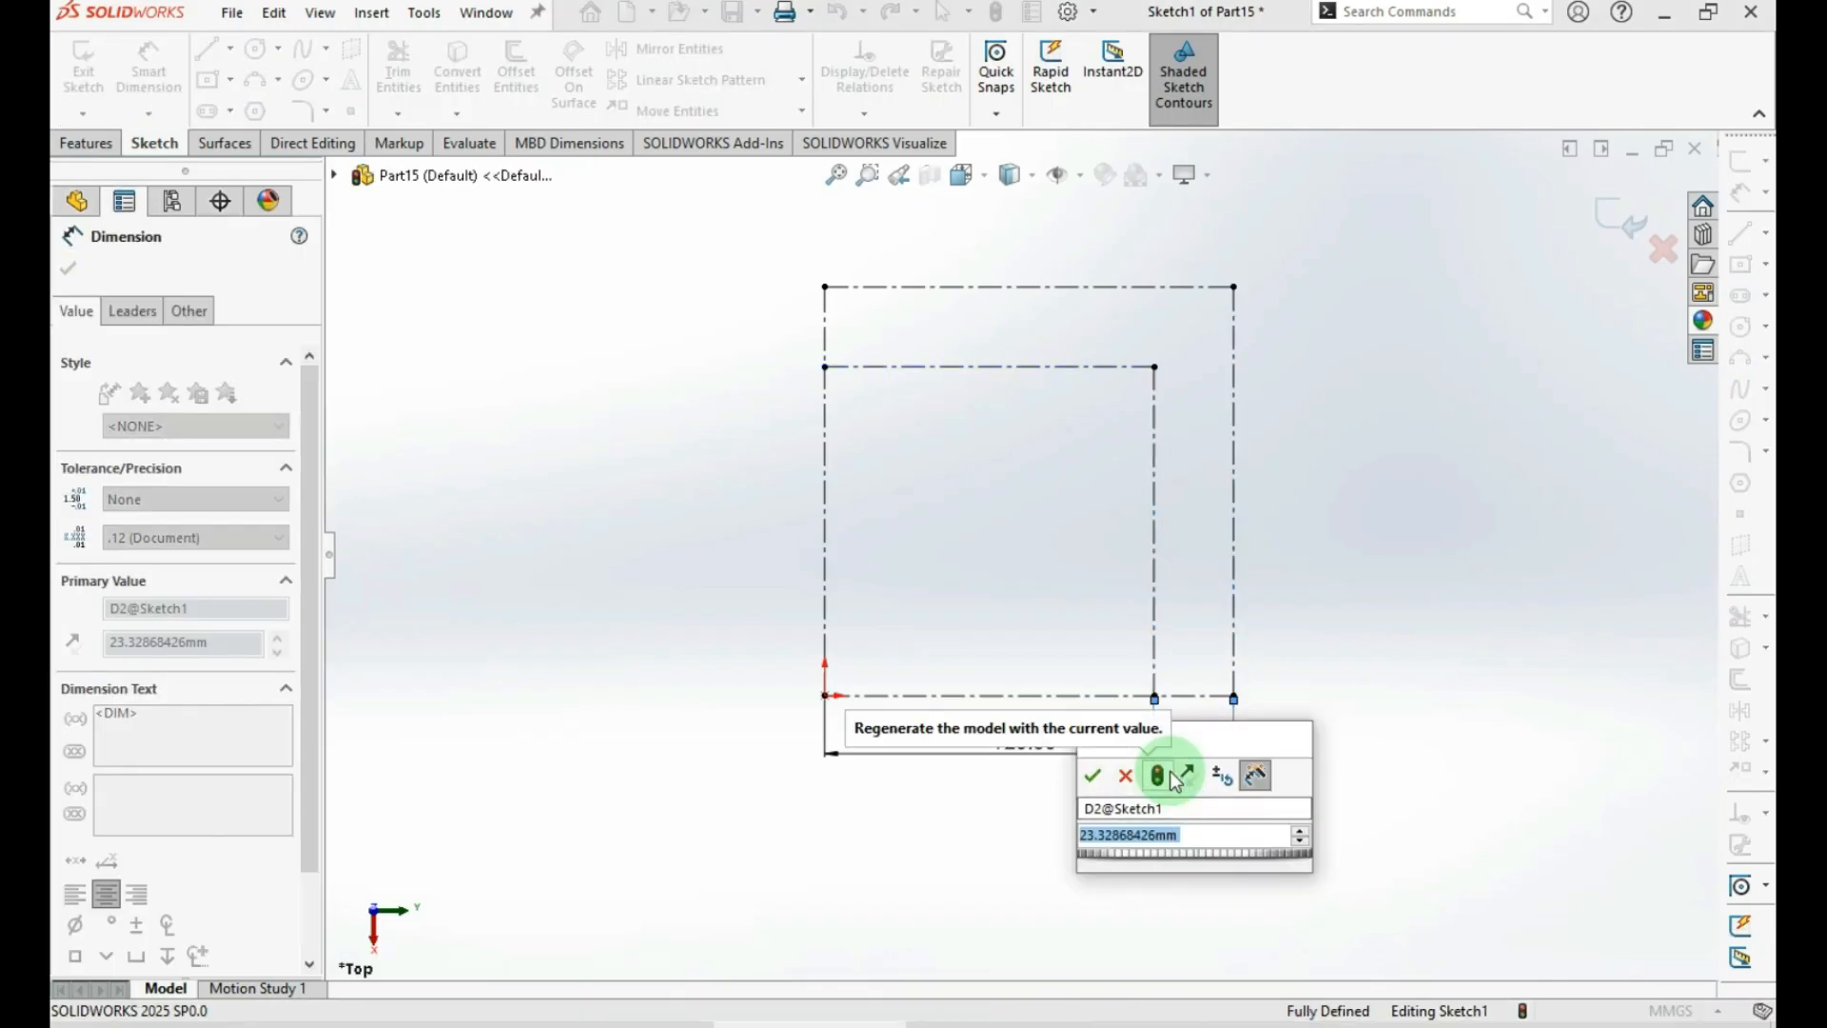
text(30)
key(Return)
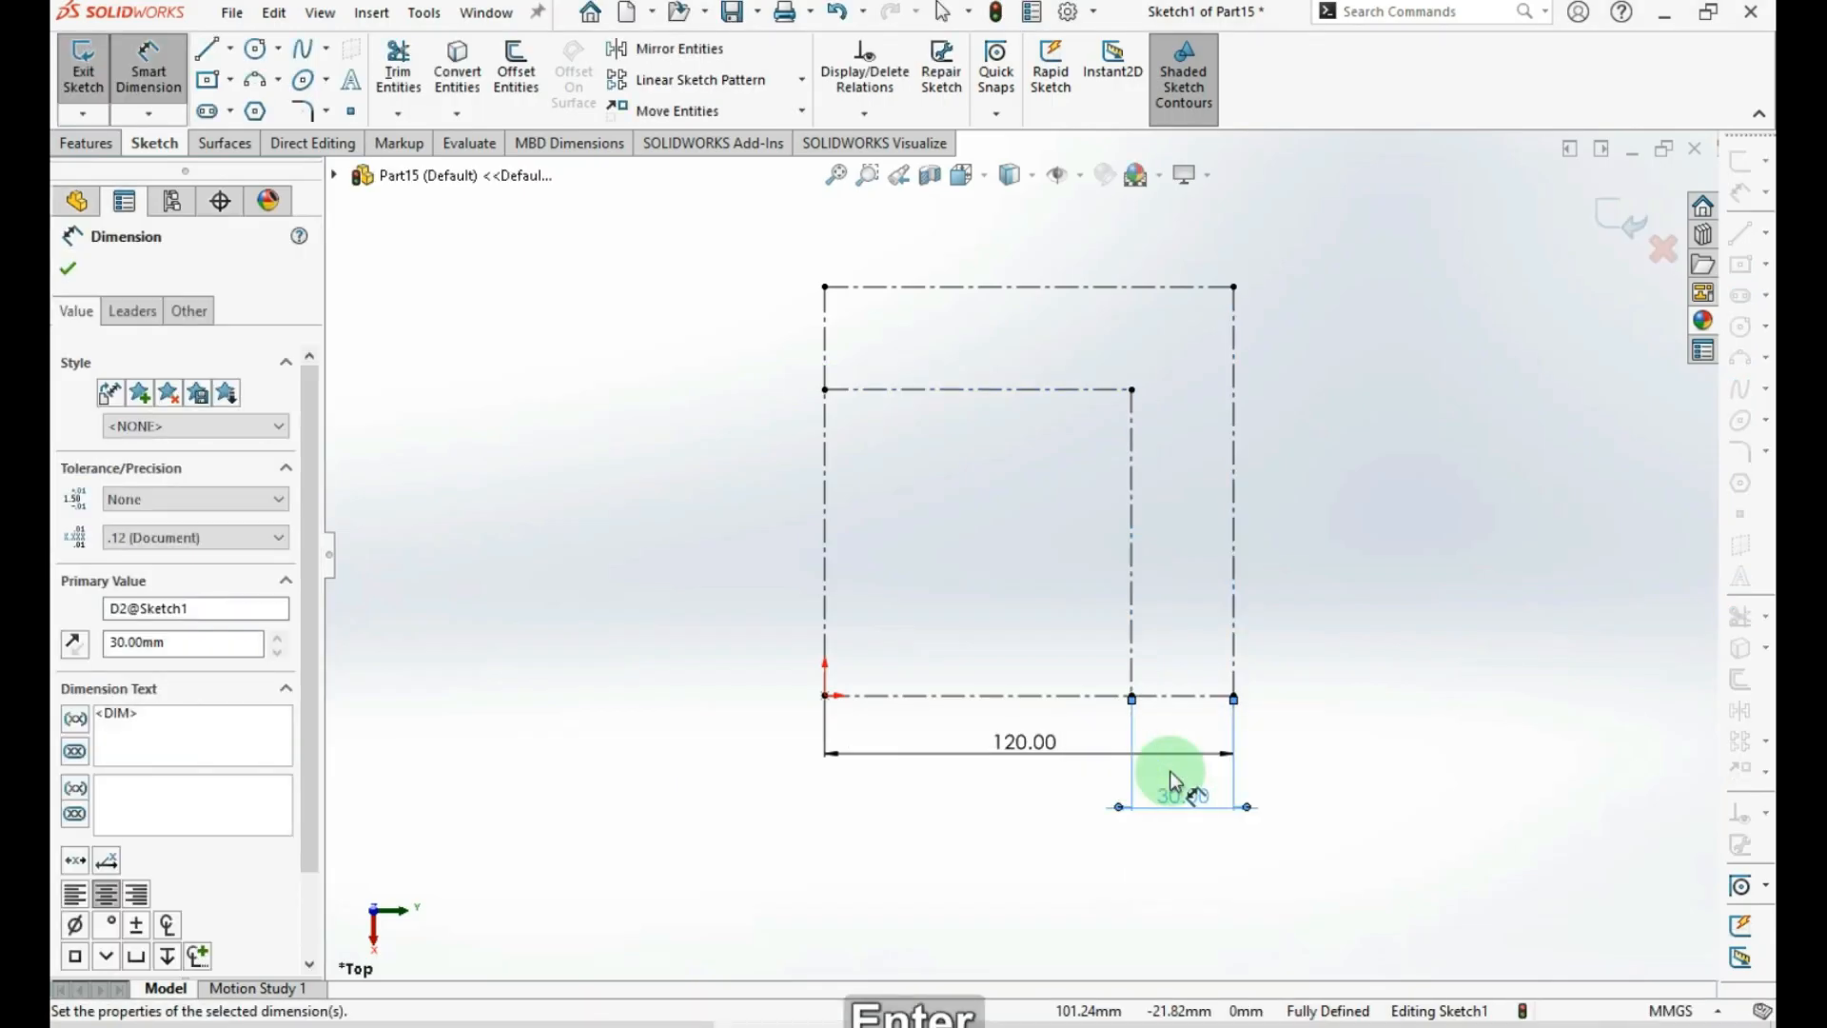
click(1337, 666)
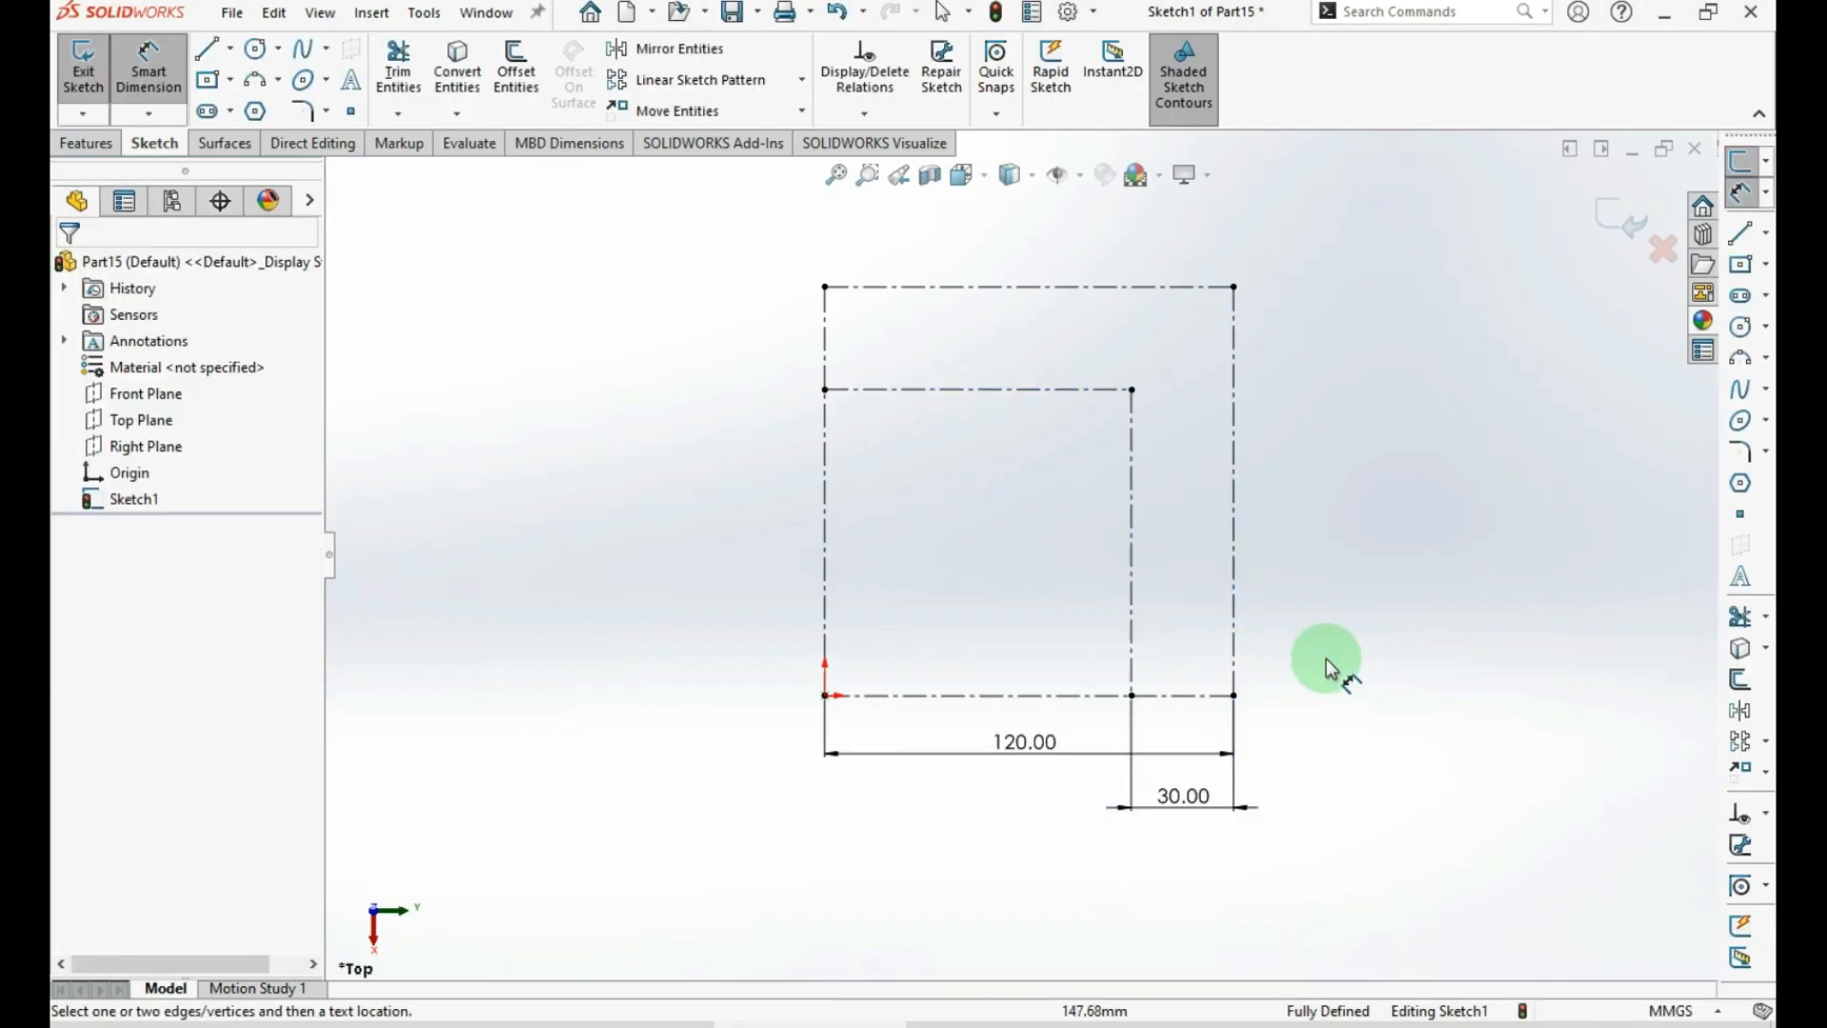
Sketch a closed L-shaped profile along the square's left and bottom sides, with a bottom leg about 15 mm thick
click(1742, 238)
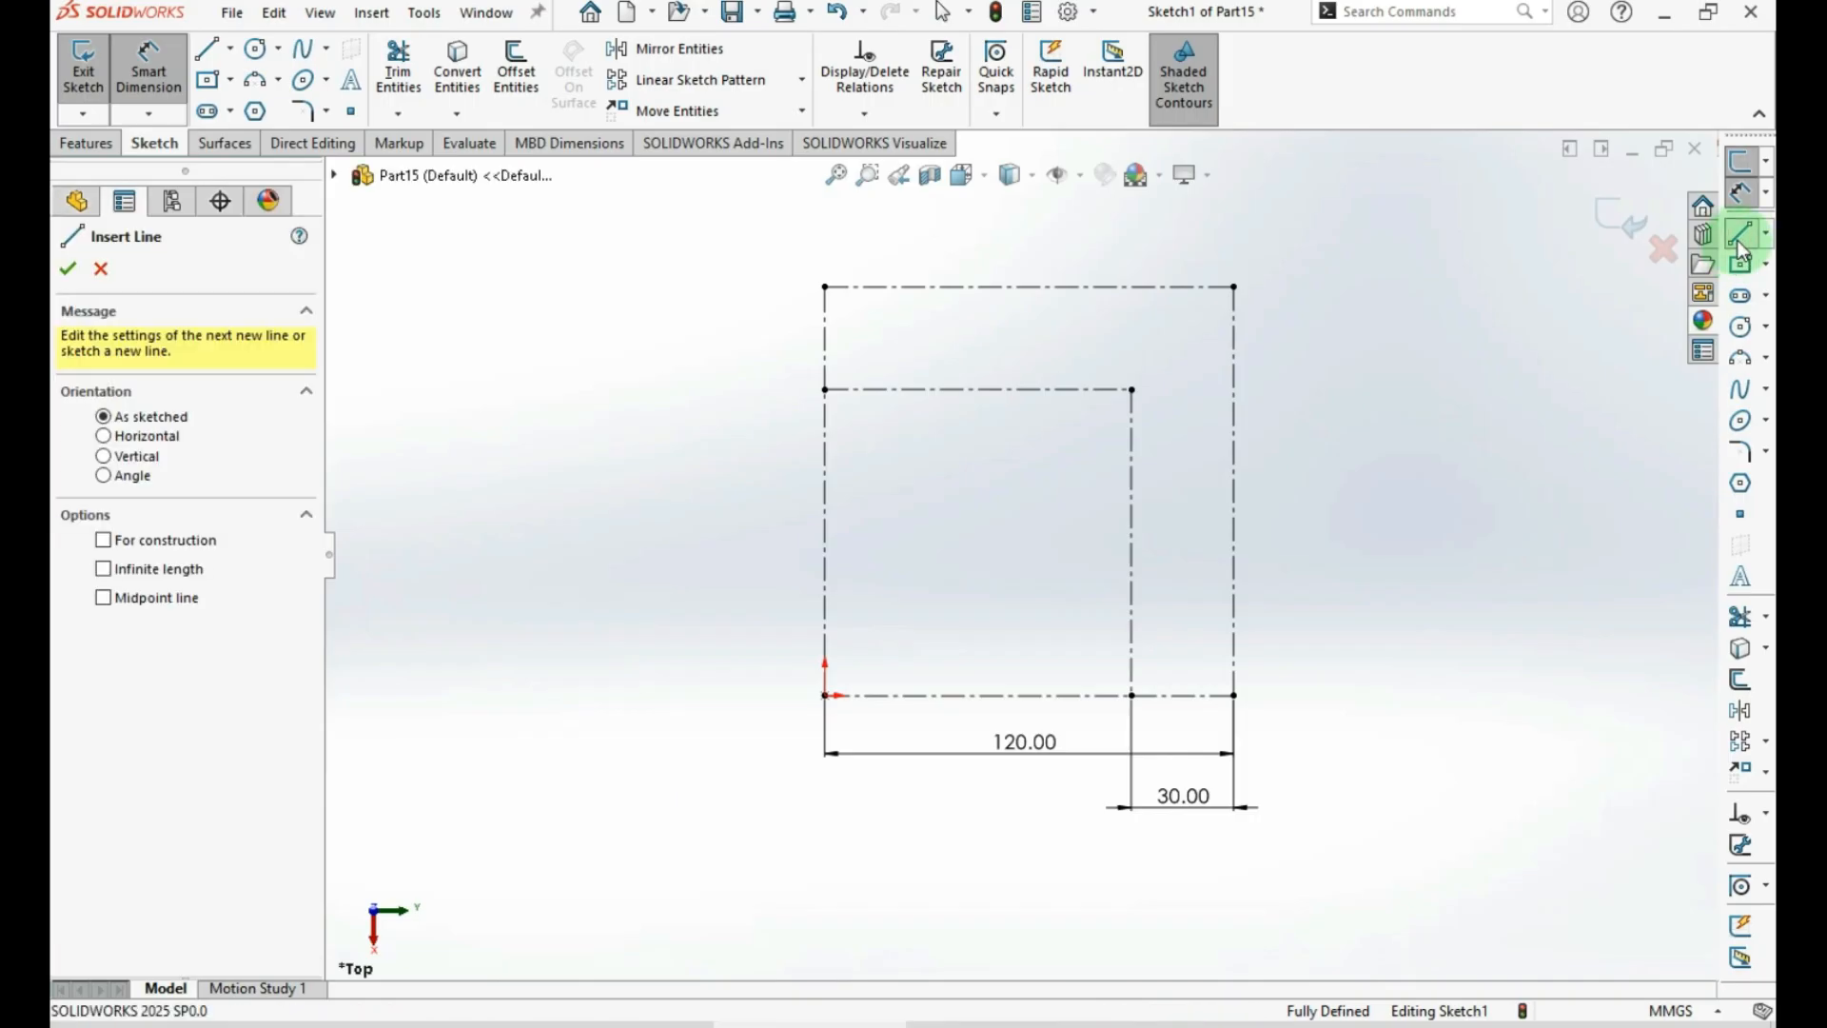
click(824, 696)
click(824, 287)
click(889, 286)
click(889, 644)
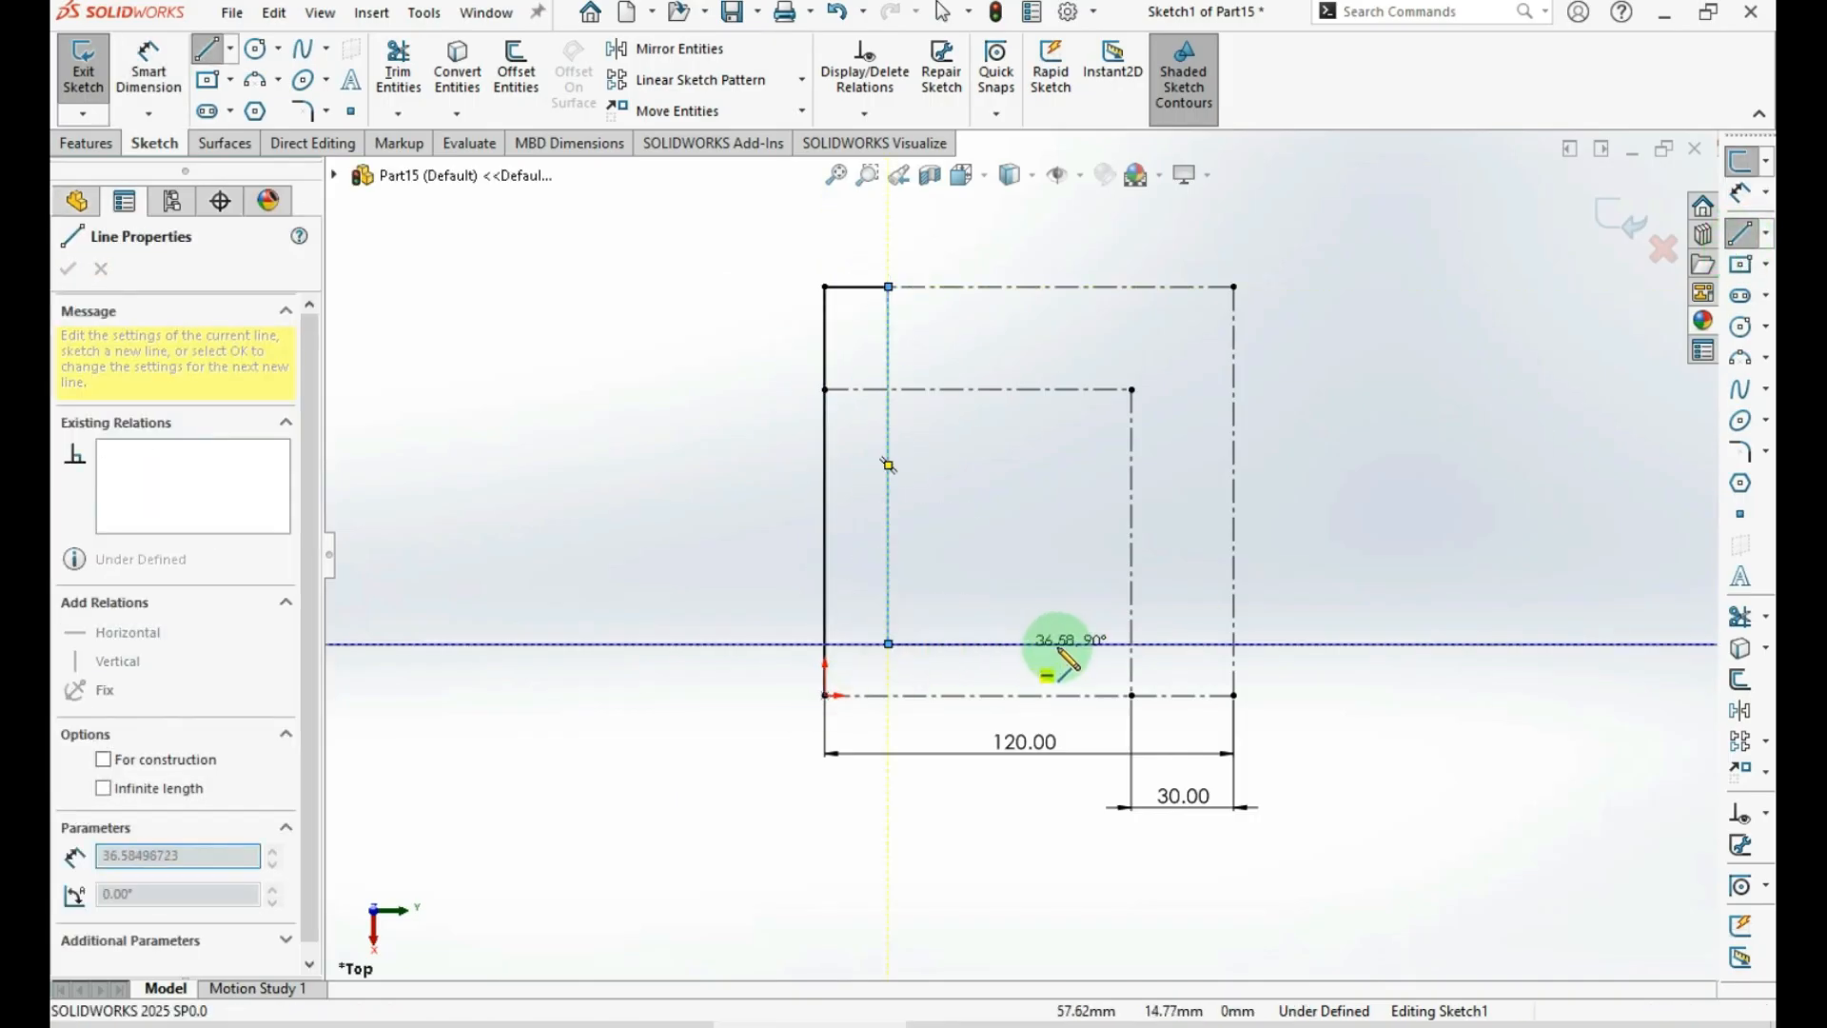
click(1235, 644)
click(1234, 696)
click(824, 696)
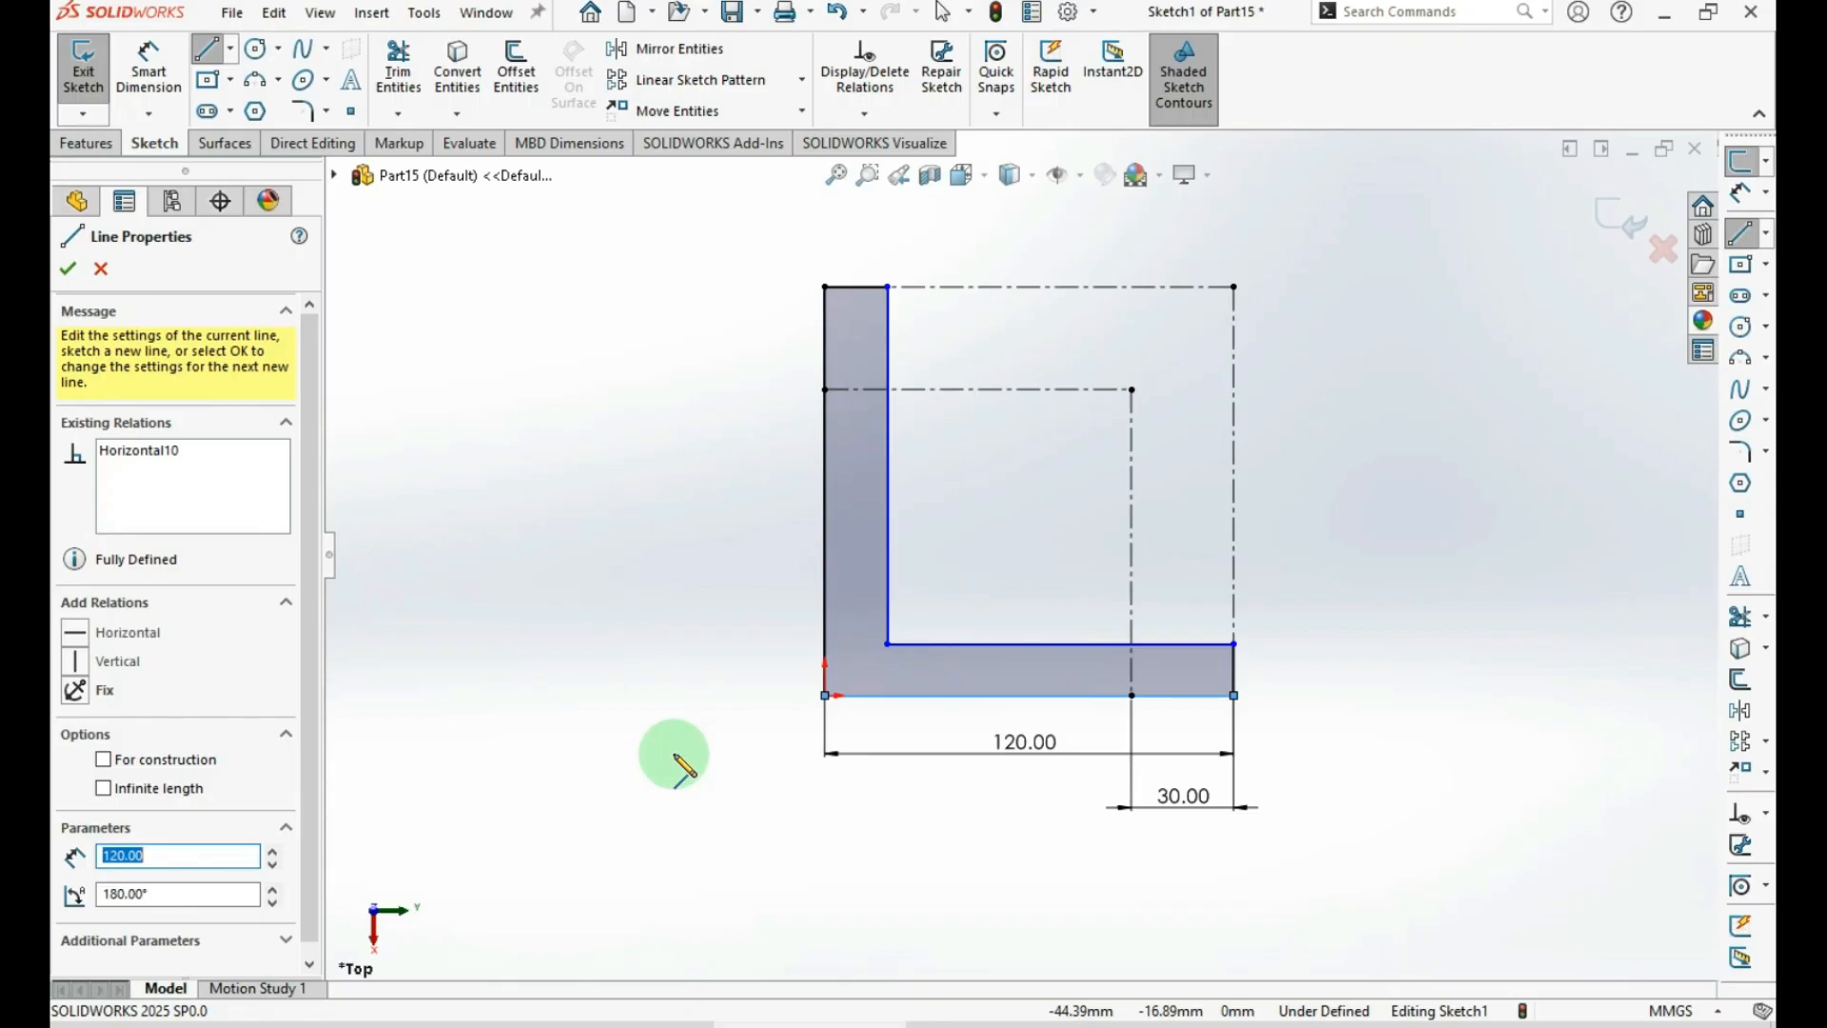
key(Escape)
Dimension the short end line of the profile's bottom leg to 10 mm
key(ctrl+d)
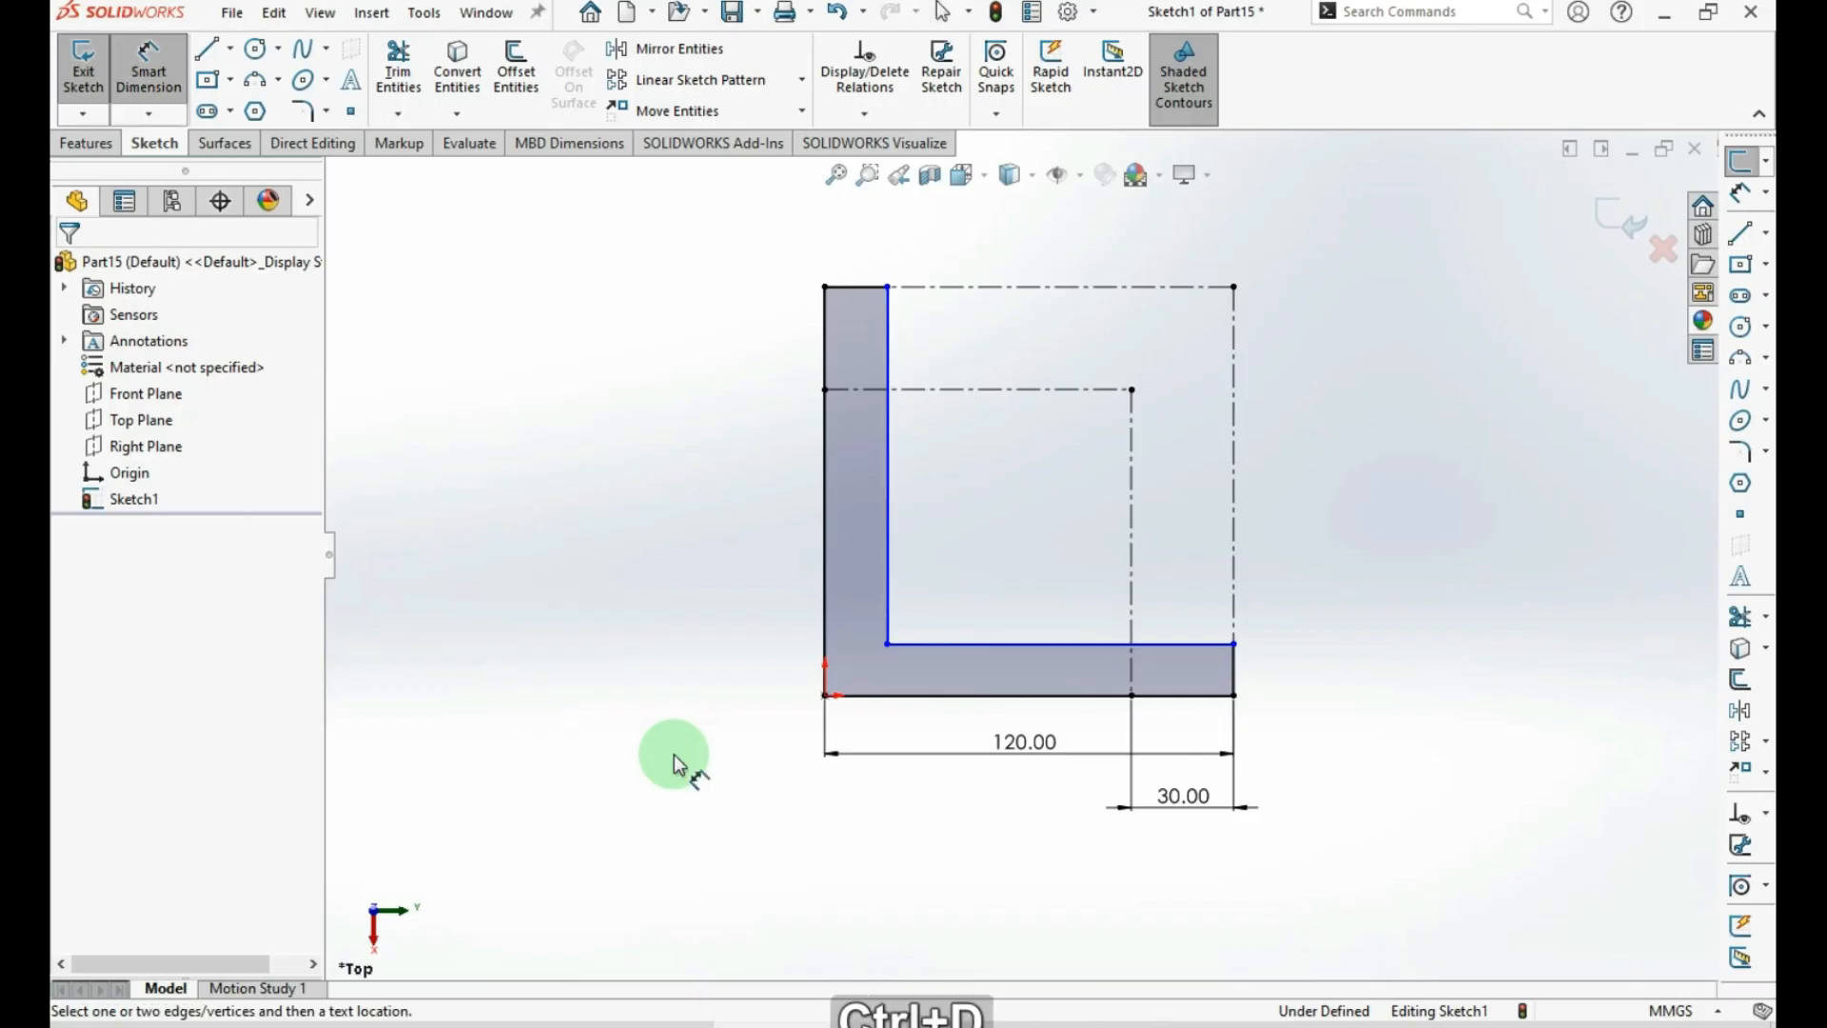
click(1234, 683)
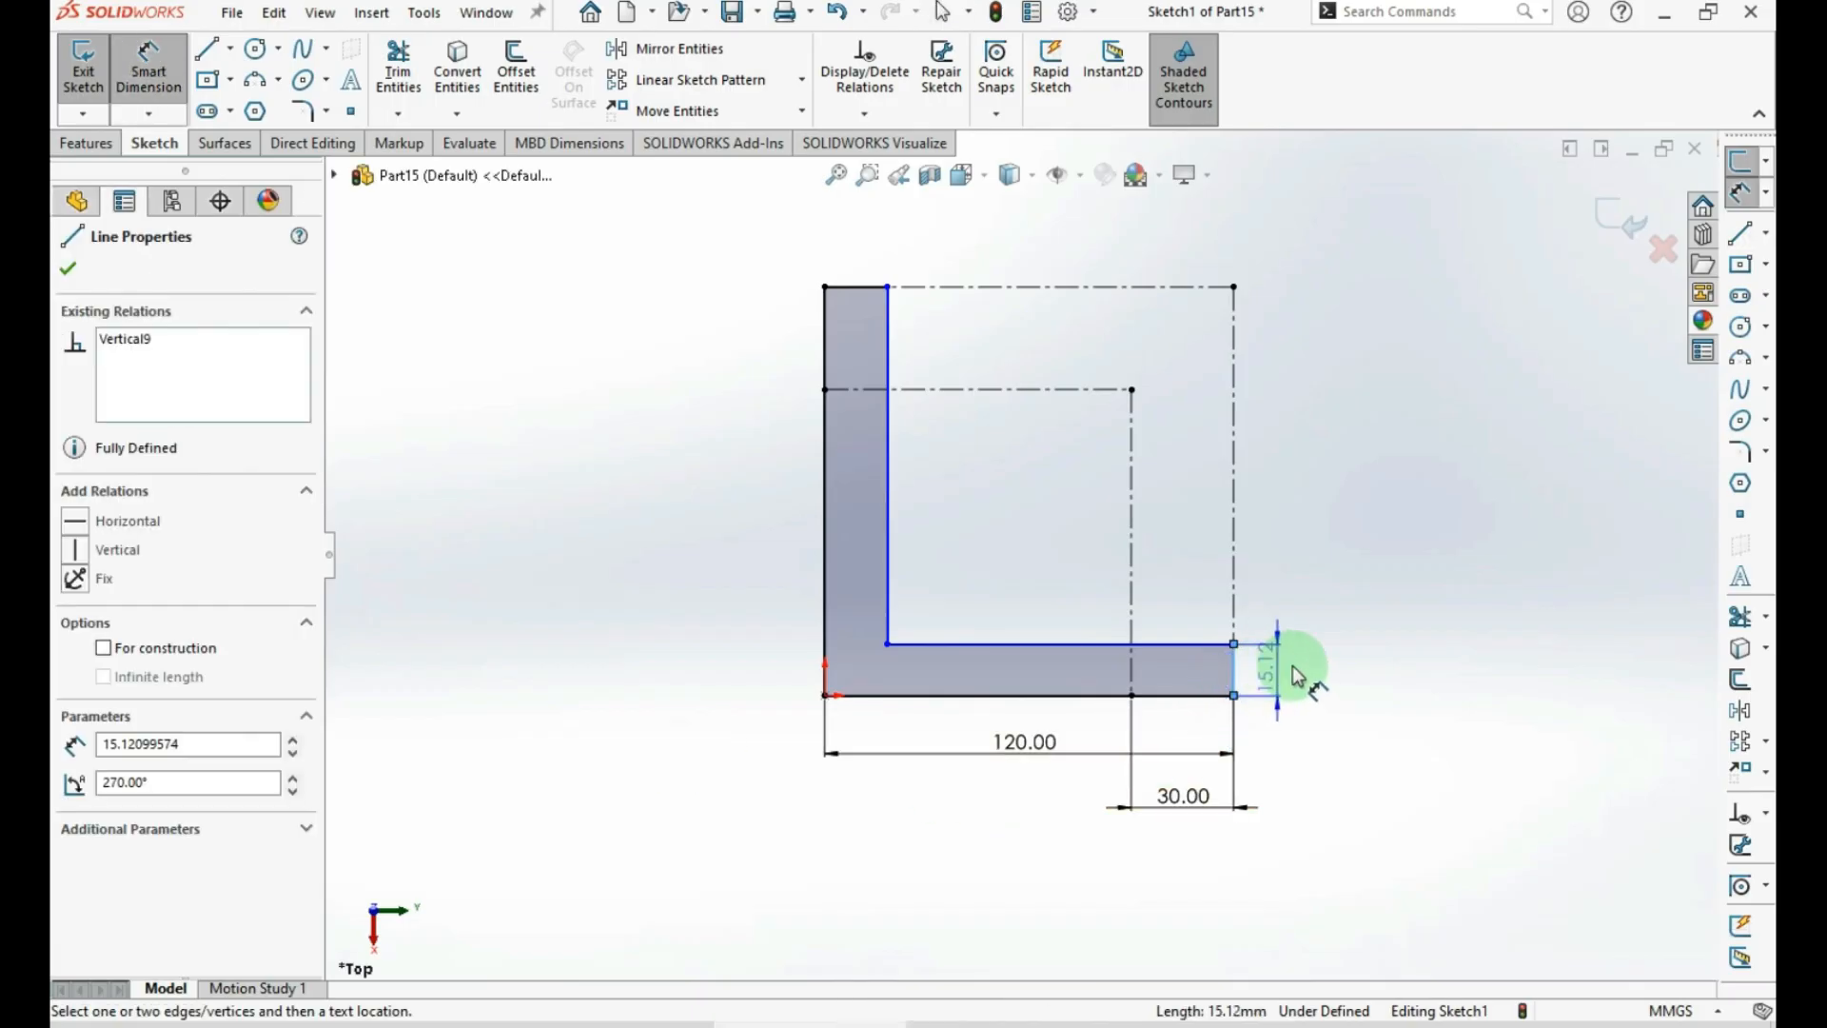
click(1298, 670)
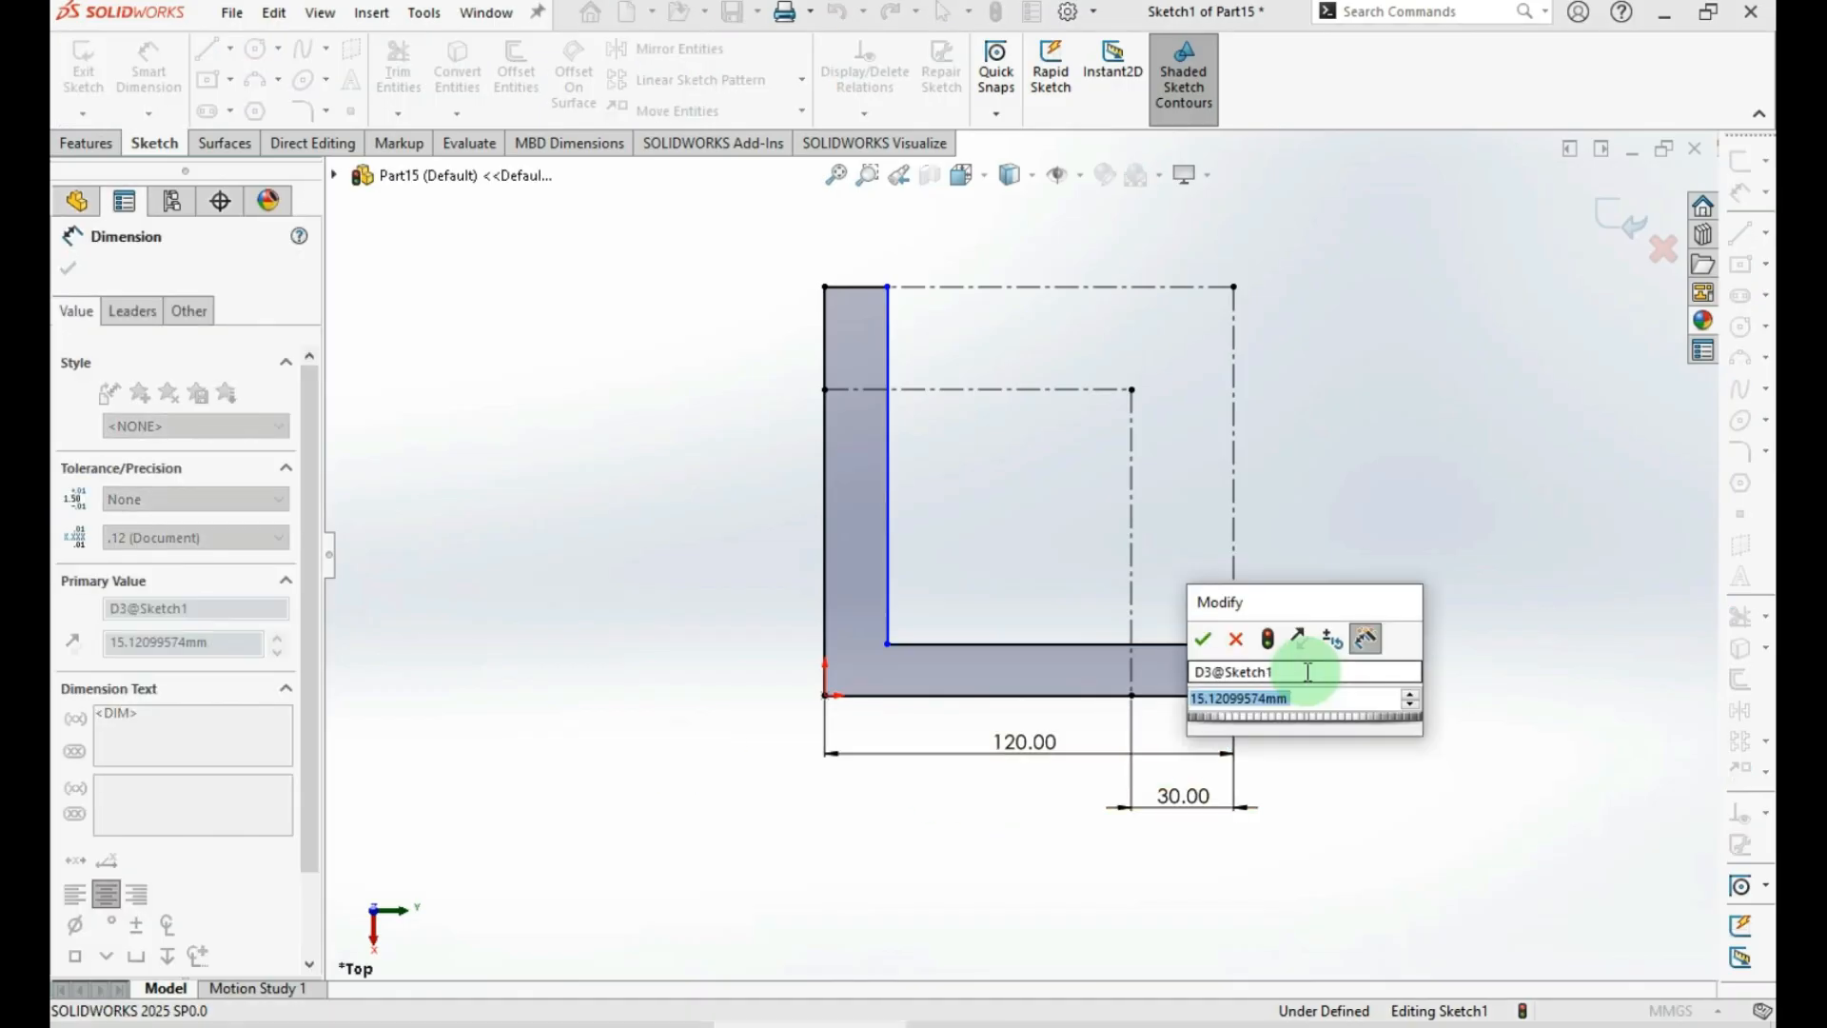
key(Return)
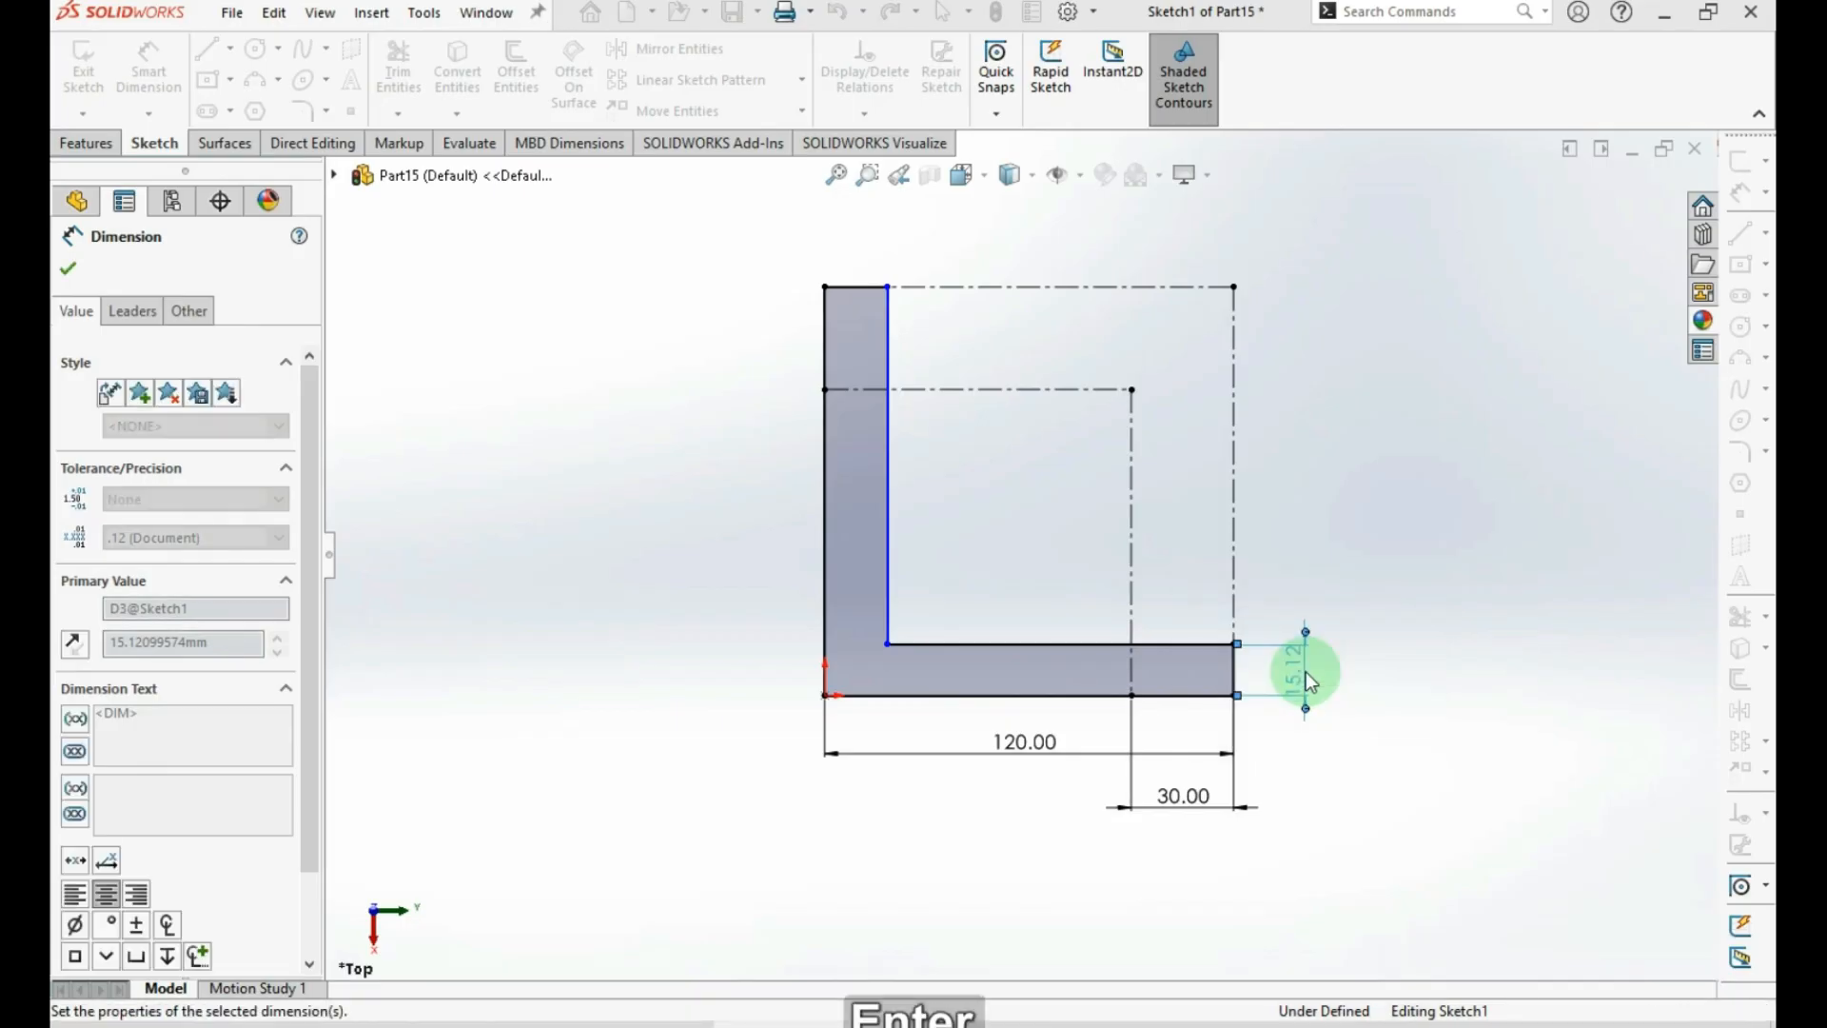
key(Escape)
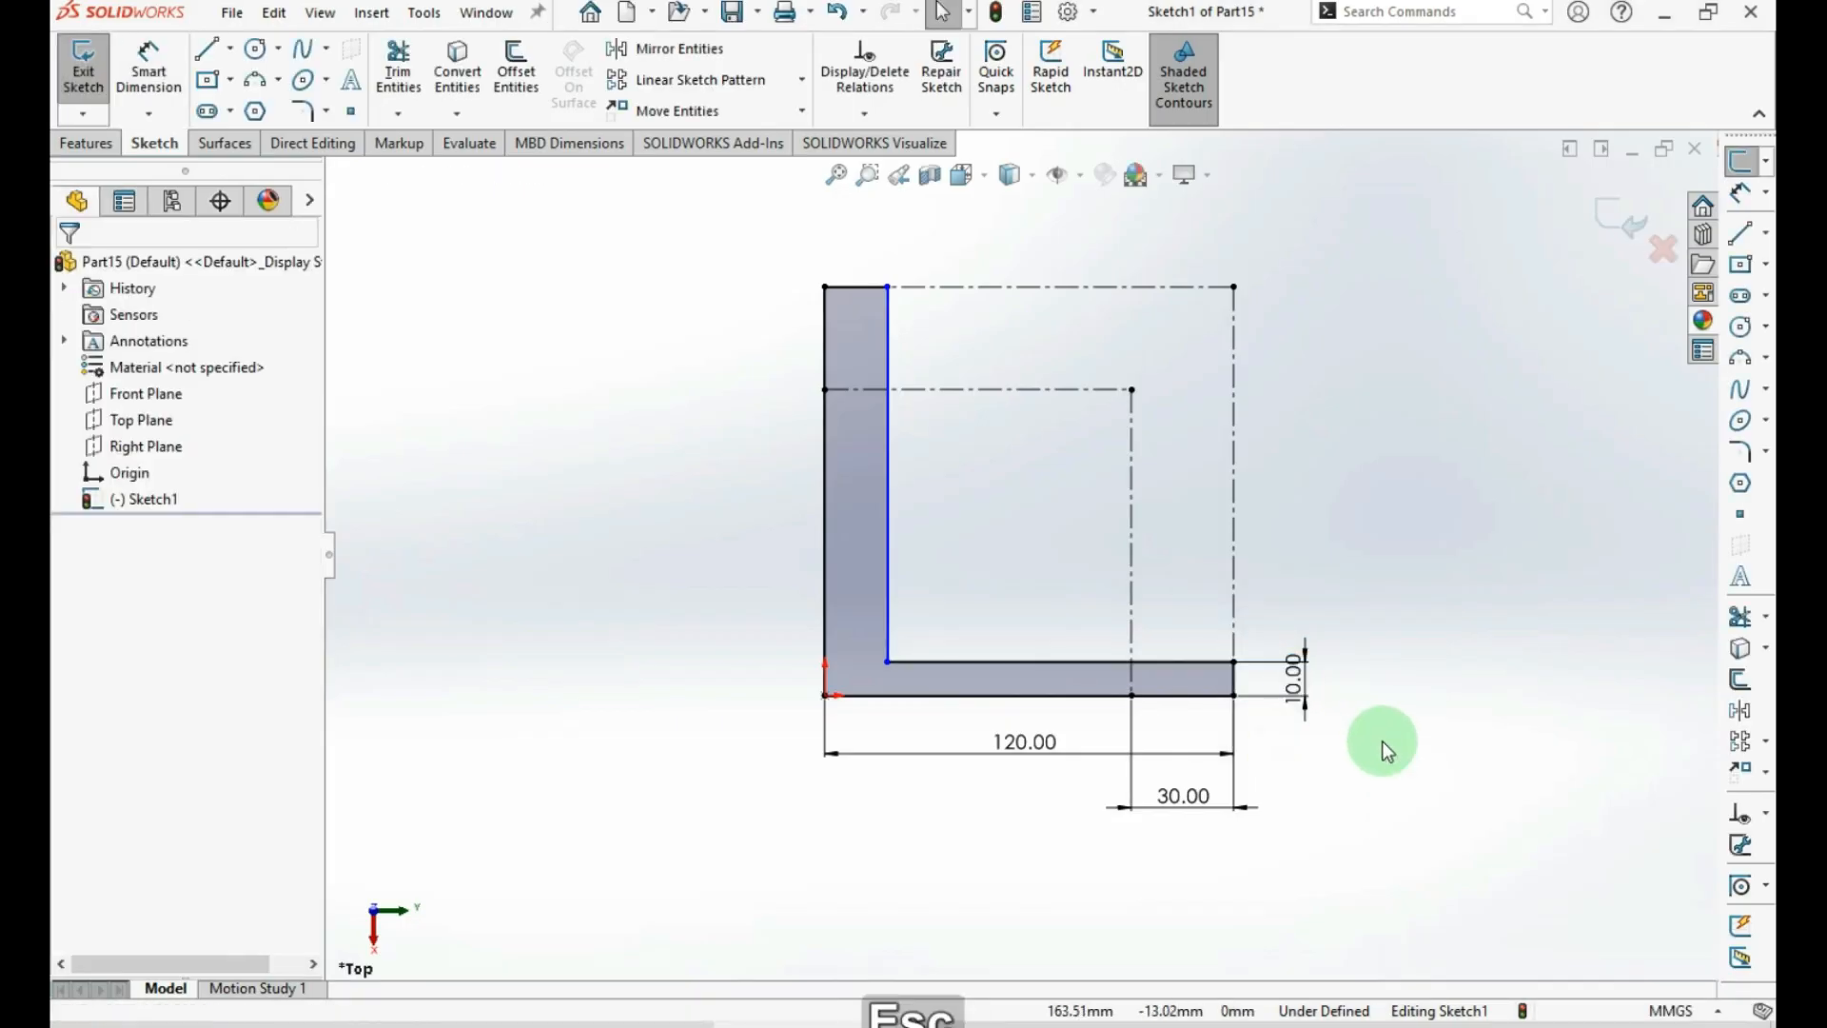
Make the upper end line of the vertical leg equal to the end line of the bottom leg
click(871, 287)
ctrl+click(1236, 674)
click(1501, 571)
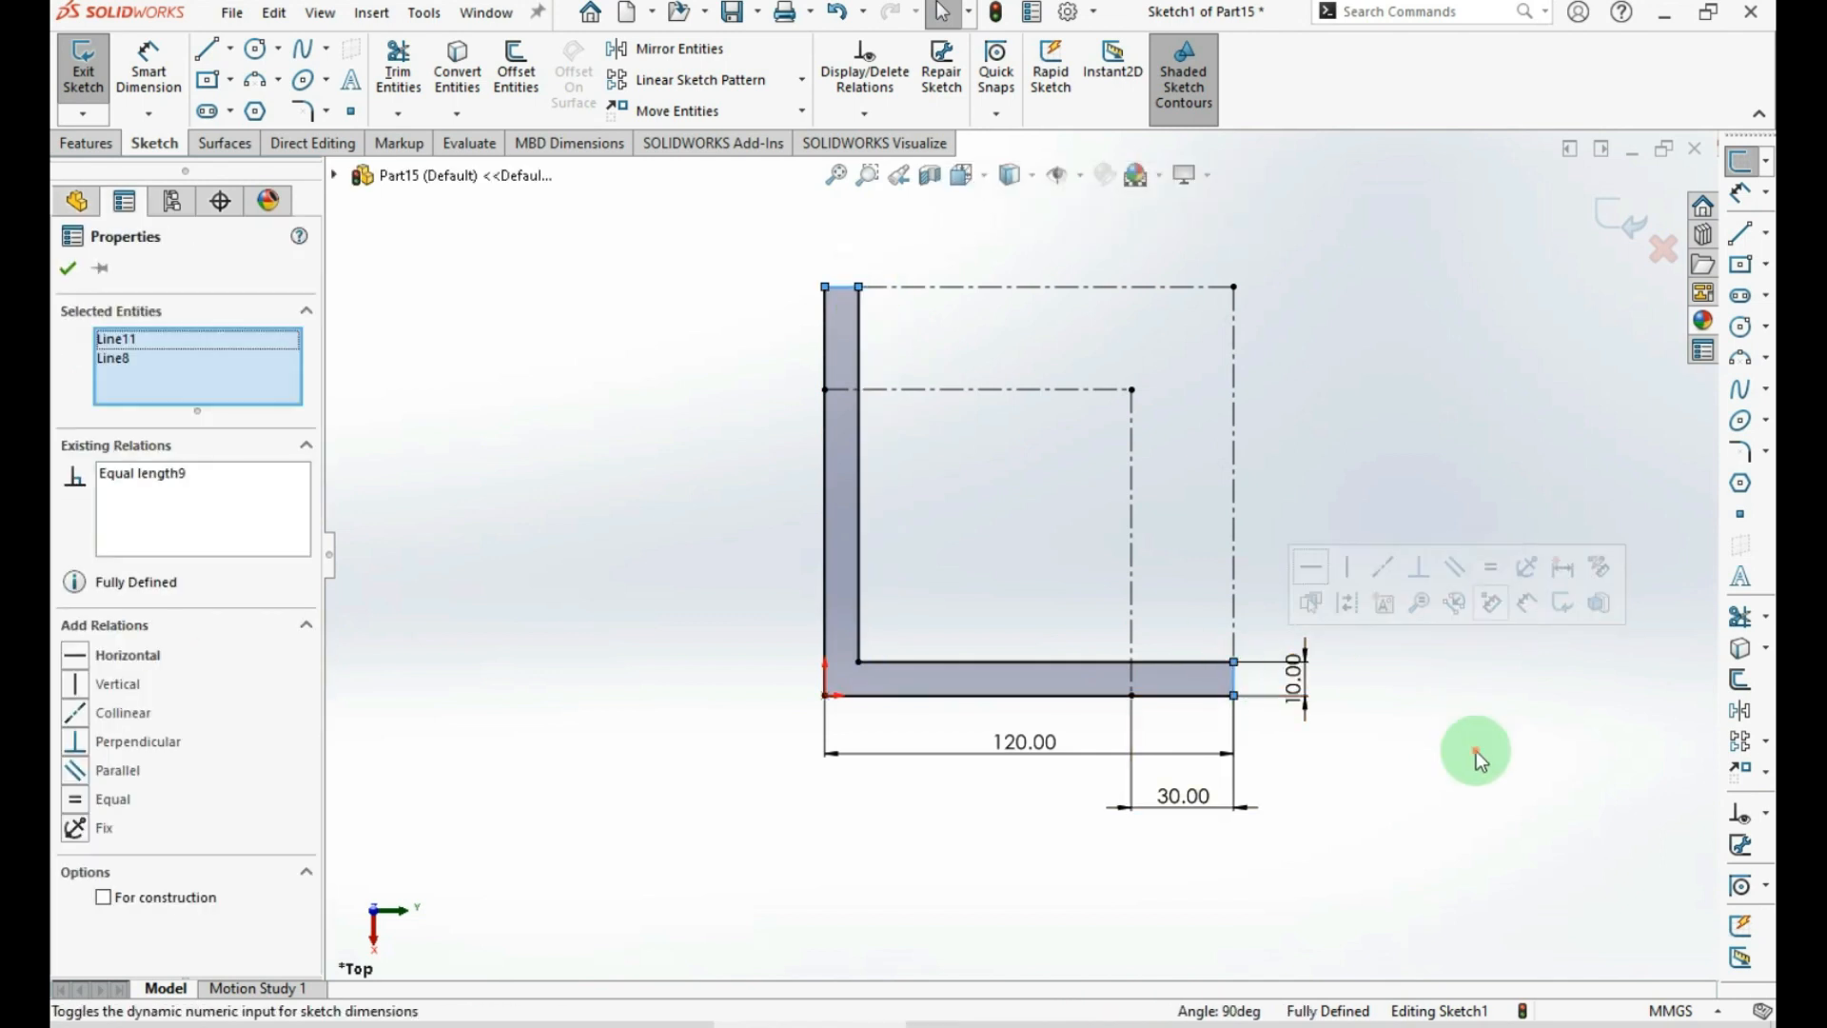
click(1473, 751)
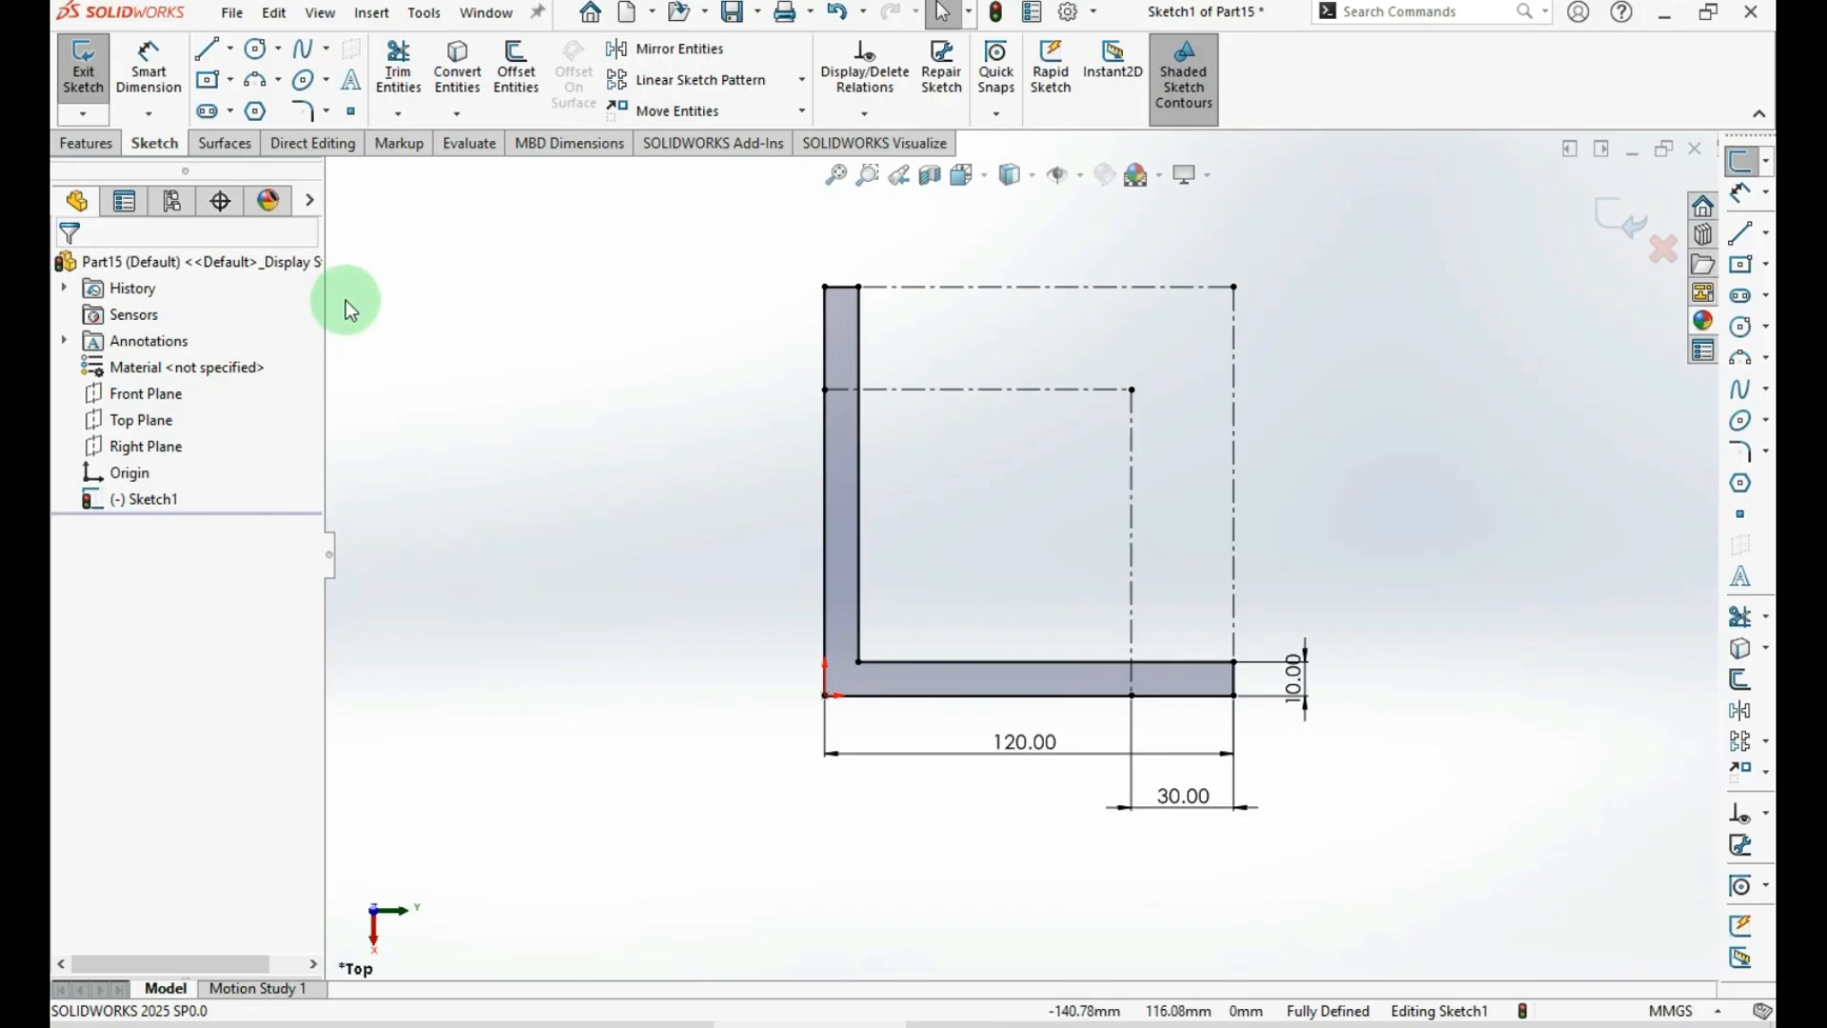
Extrude the L-shaped profile as a boss with a blind depth of 20 mm
click(84, 147)
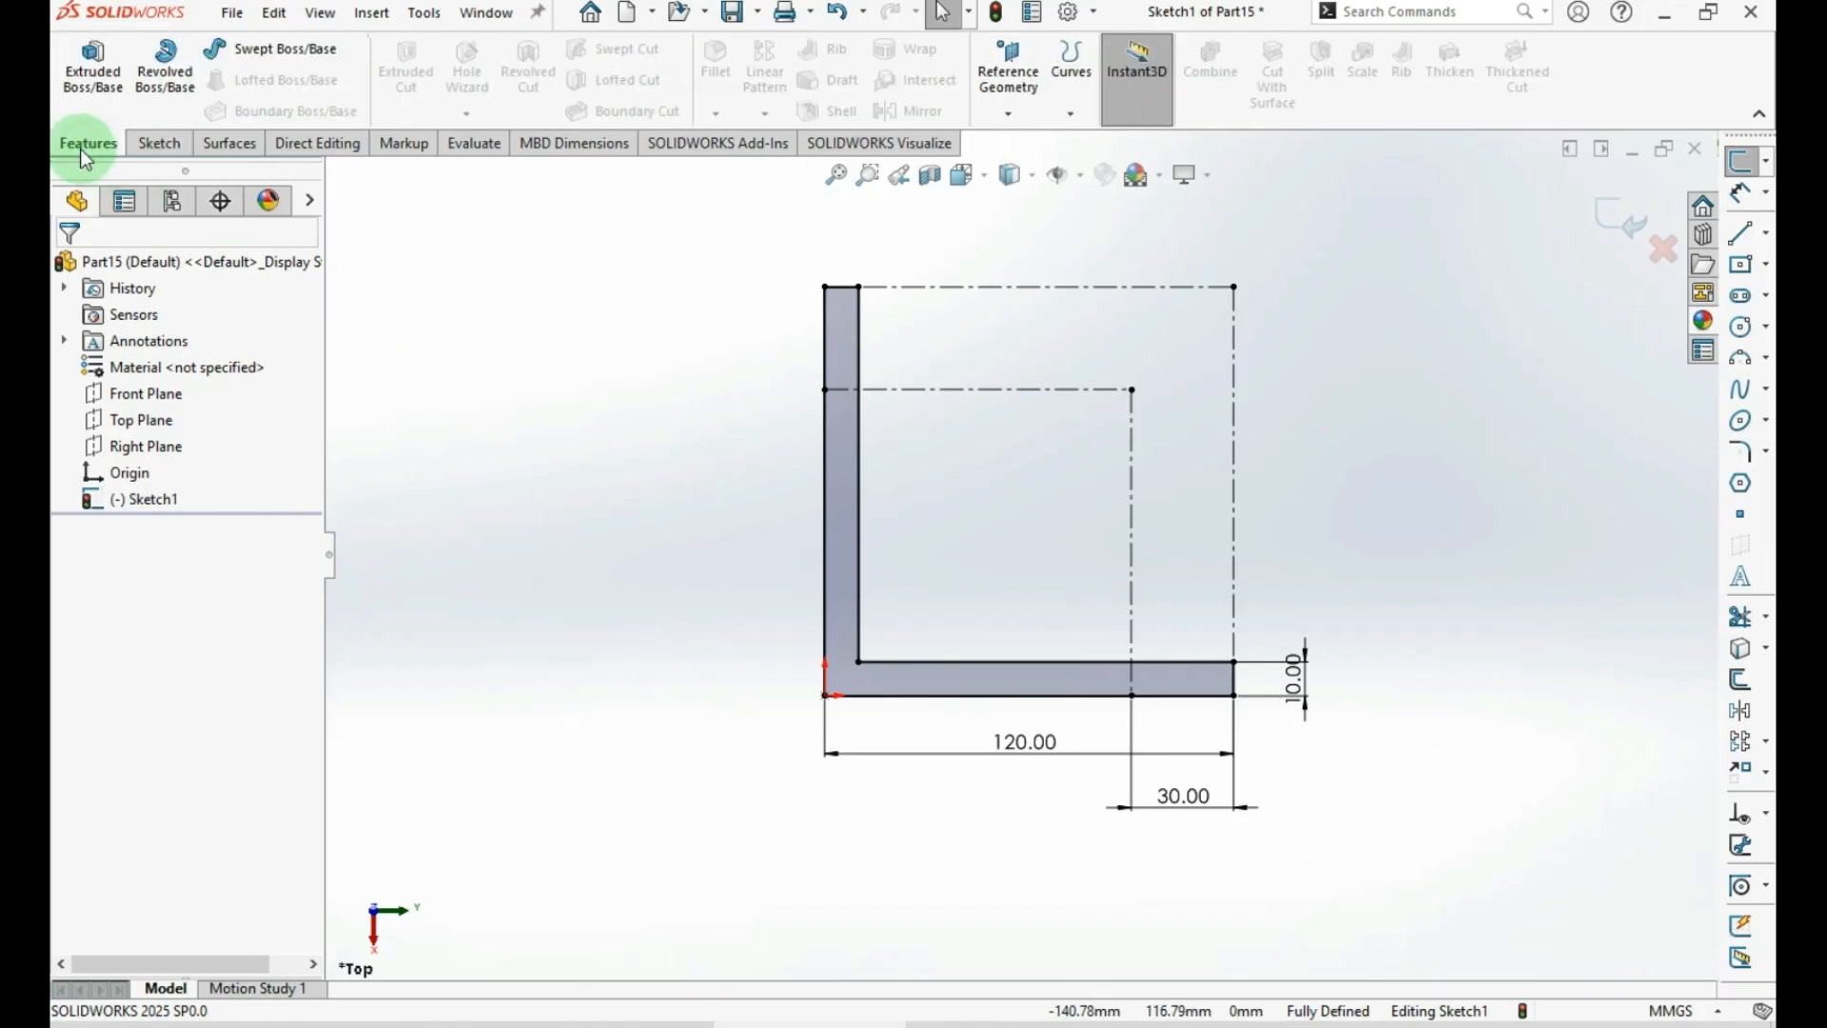
click(100, 95)
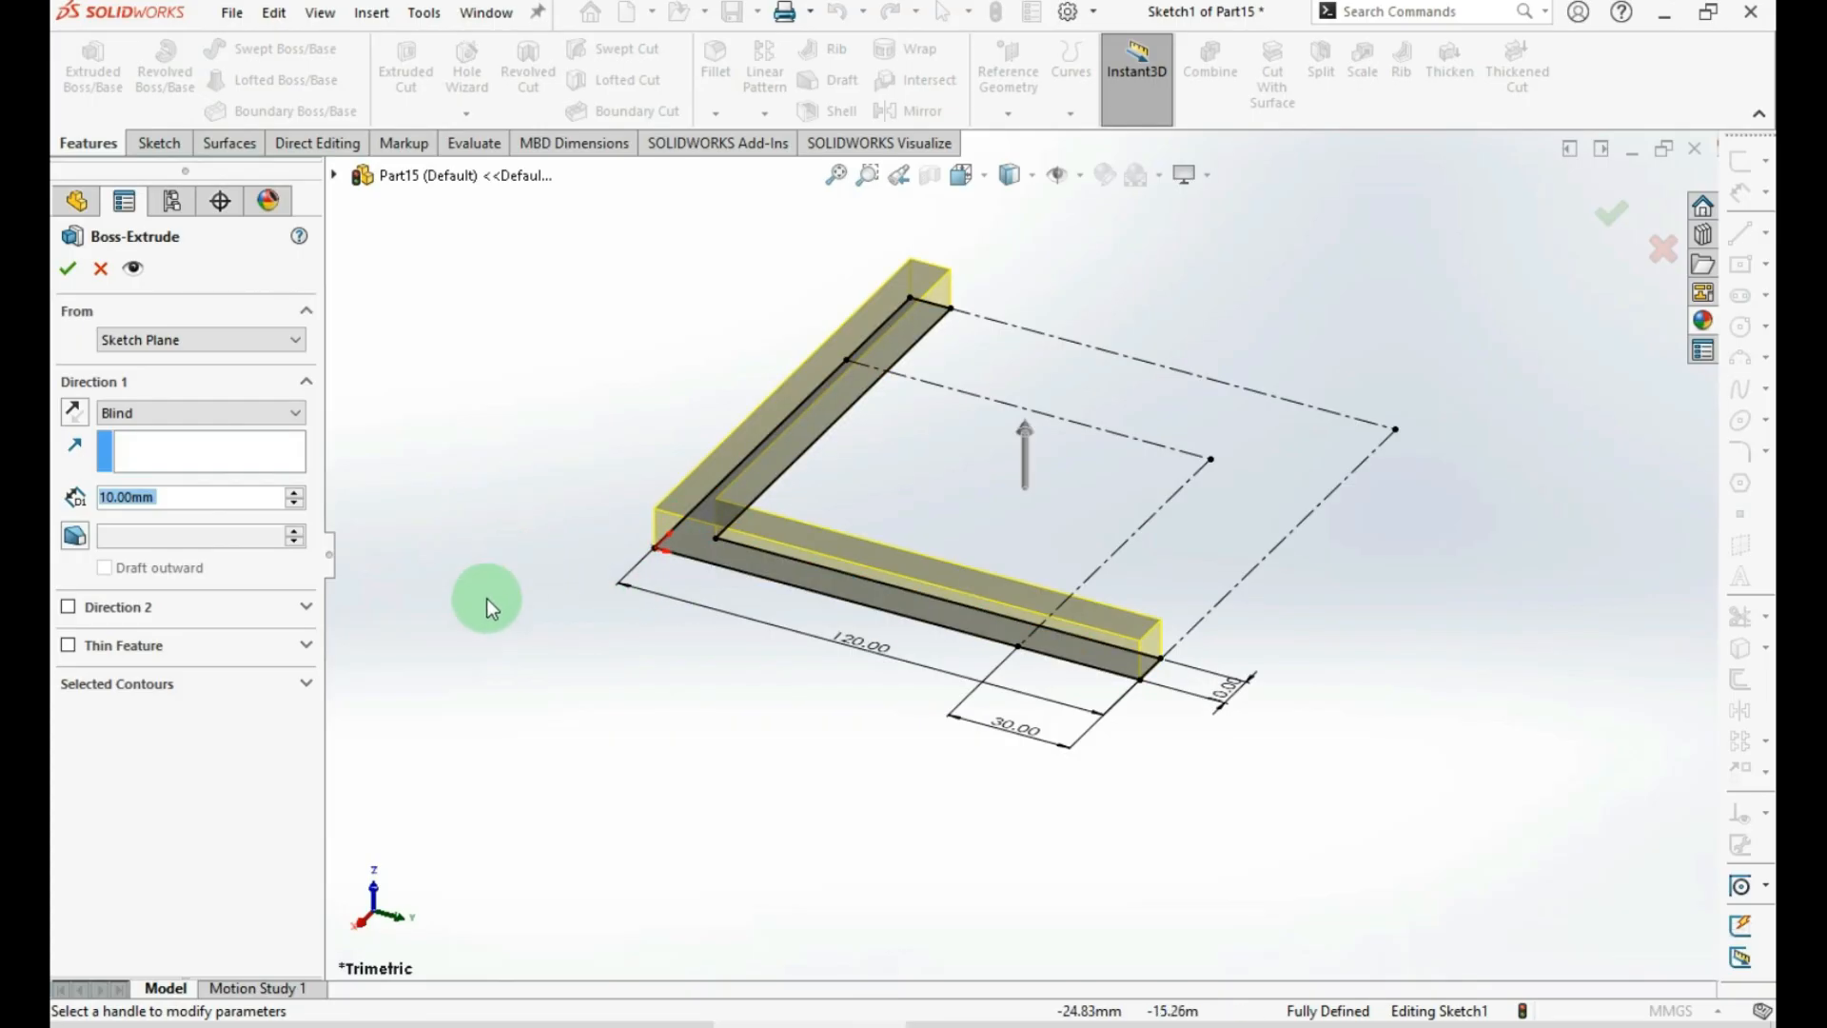
click(150, 689)
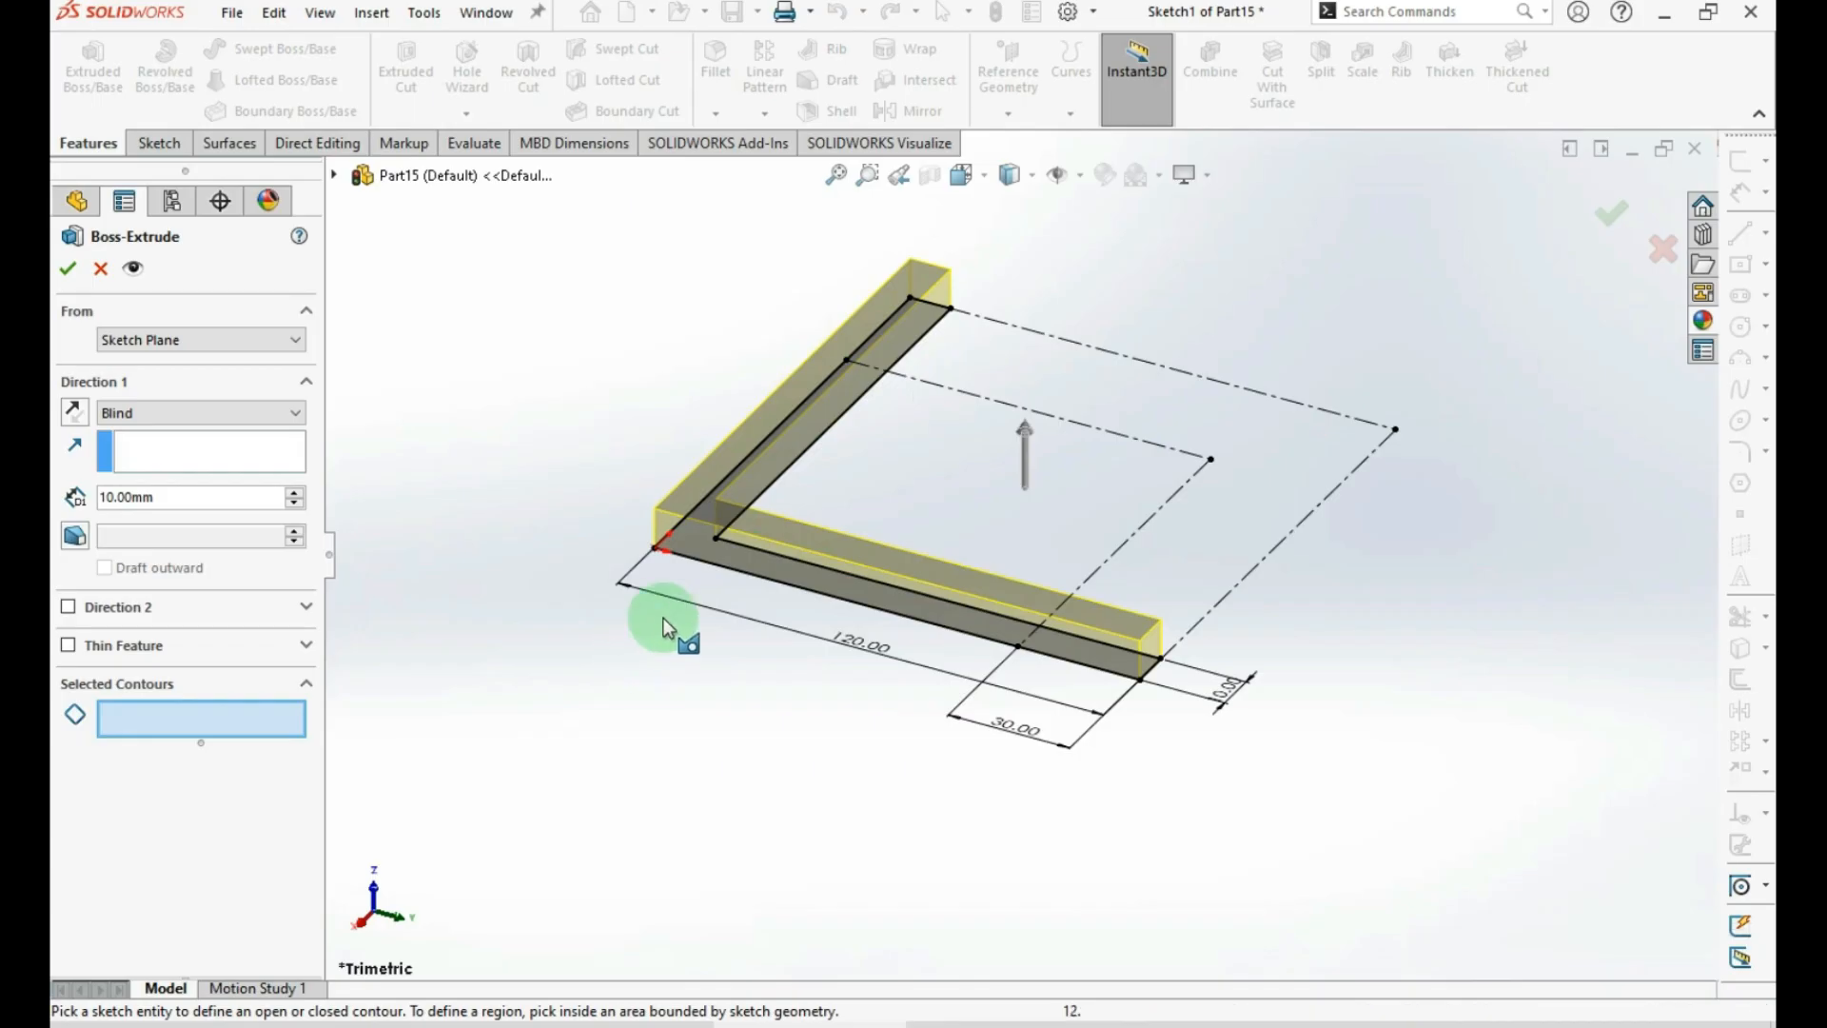
double_click(215, 501)
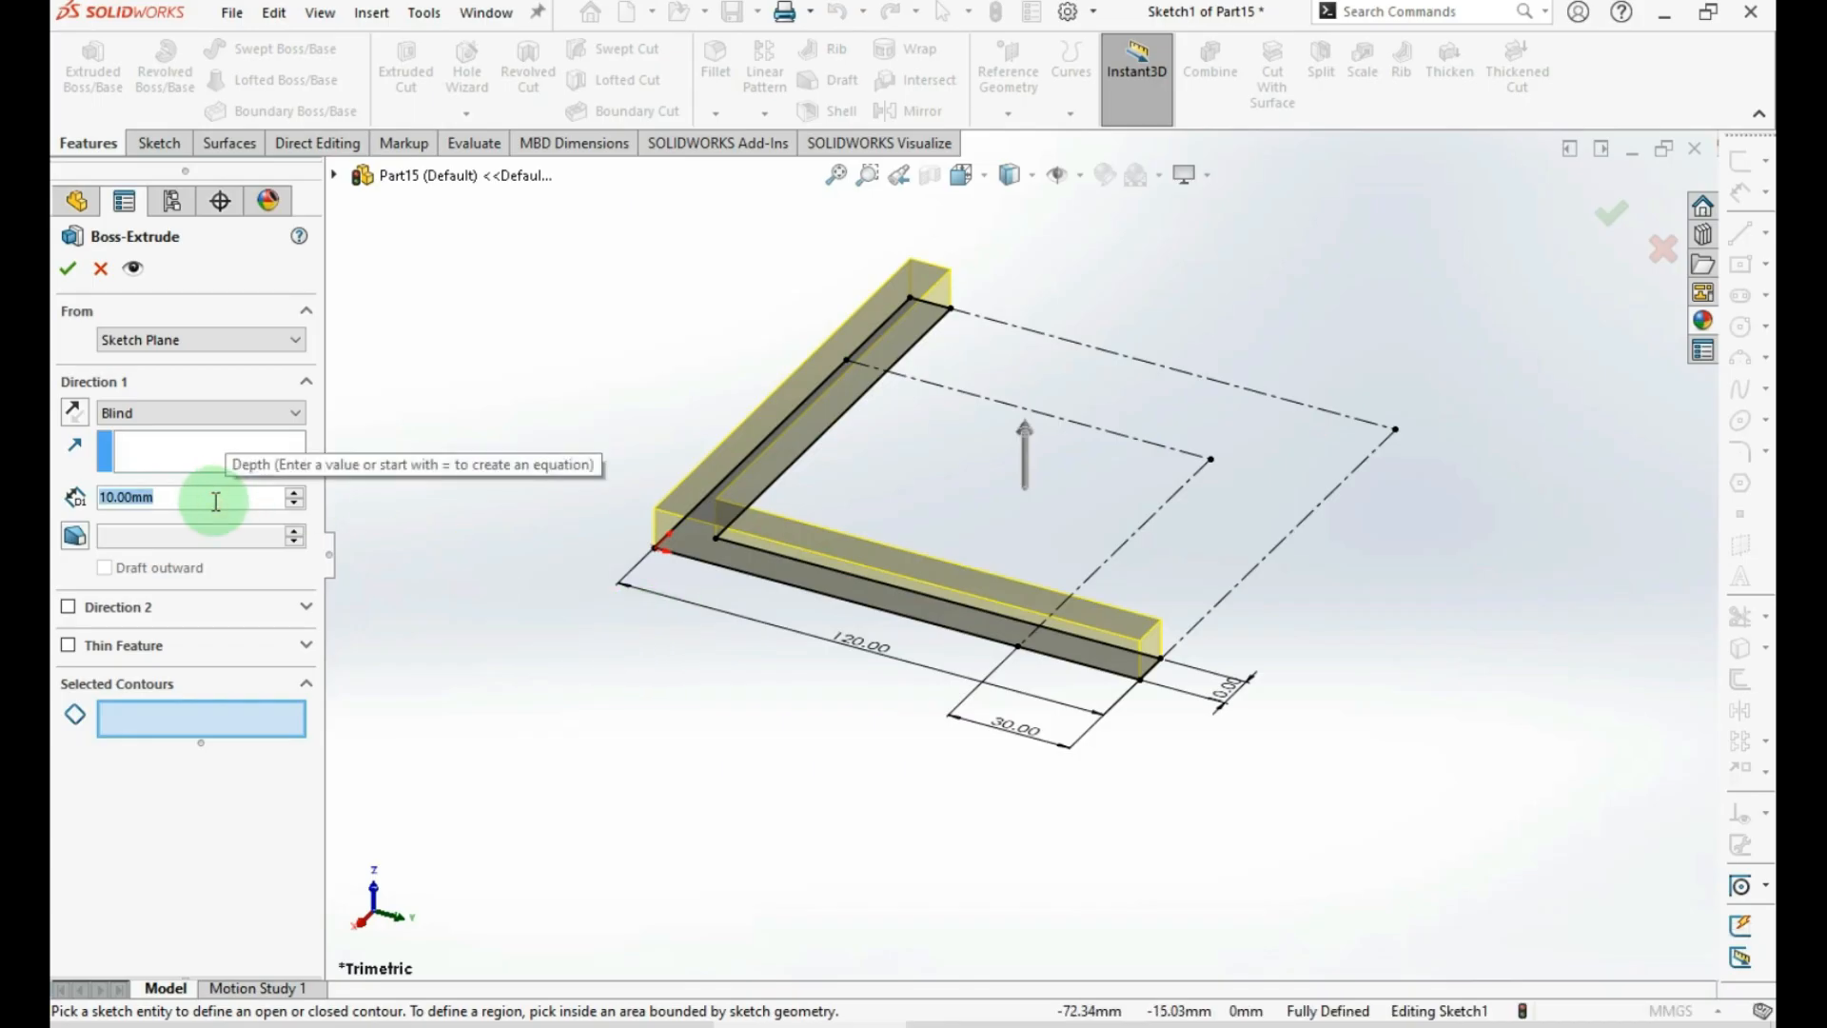
text(20)
key(Return)
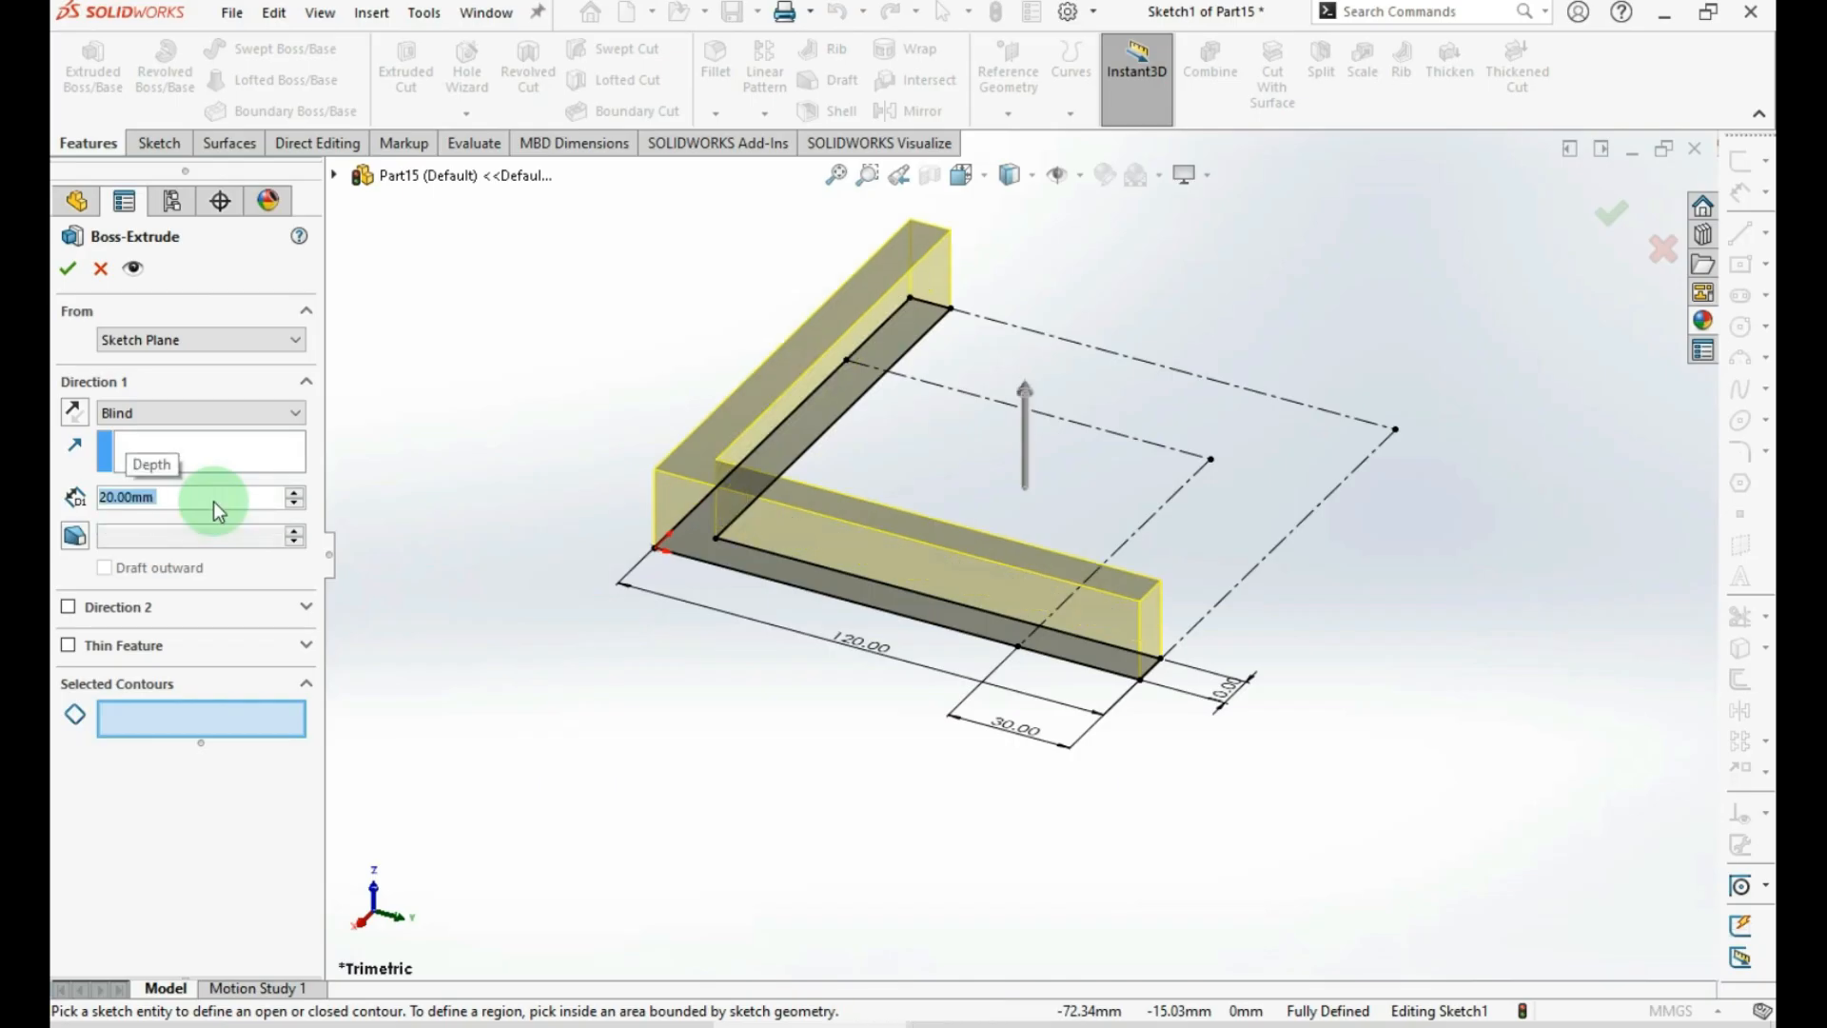
key(Return)
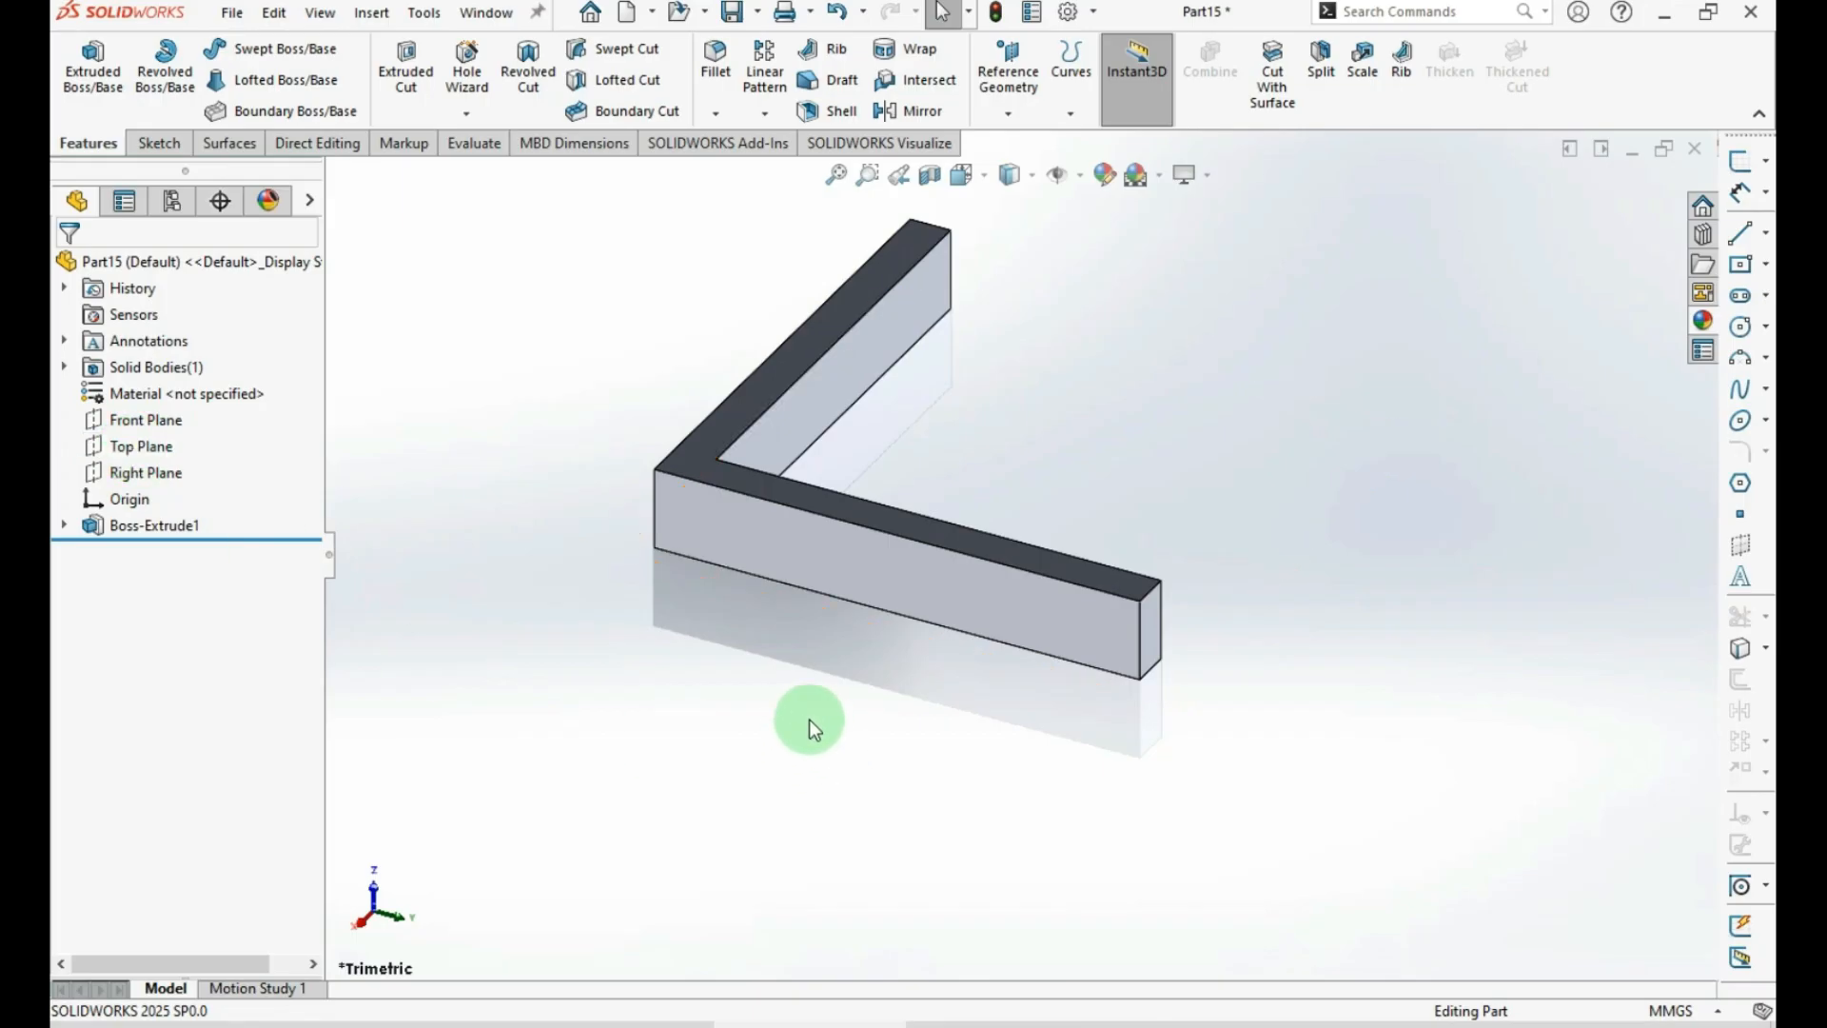
Start a sketch on the L body's long outer front face and draw a horizontal centerline between the midpoints of its short sides
click(729, 531)
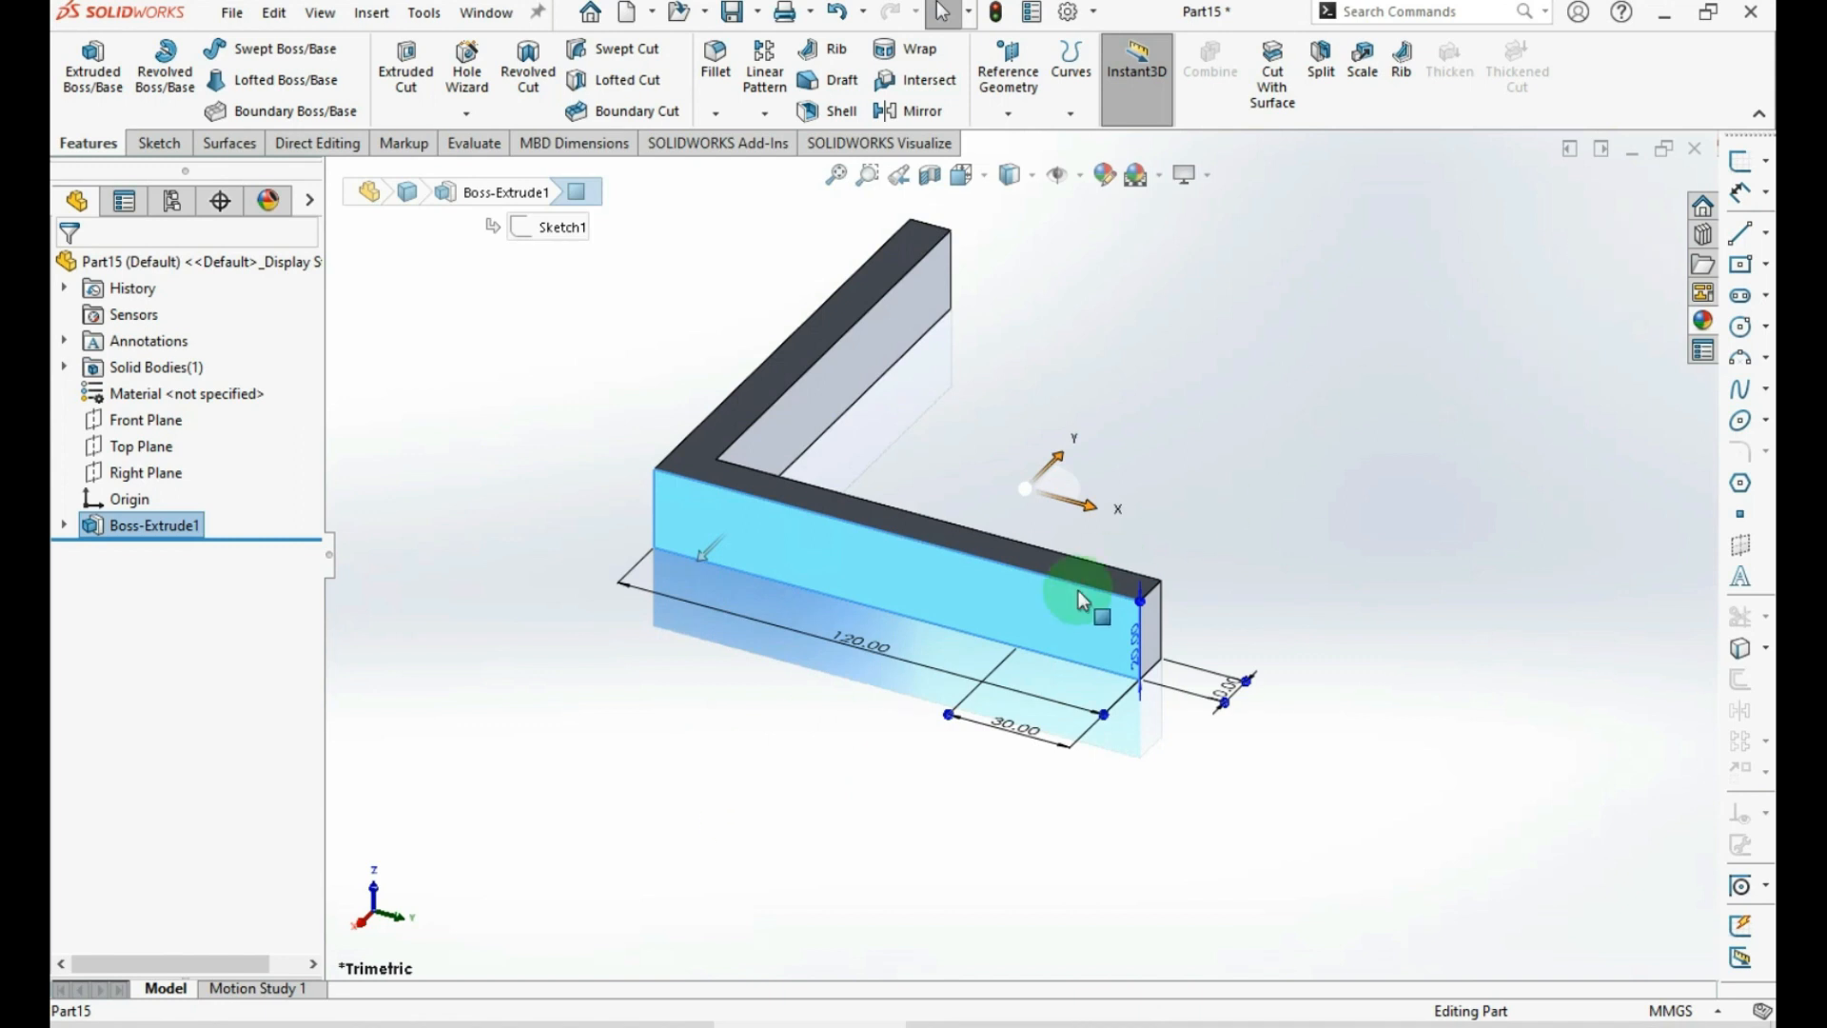
click(1743, 166)
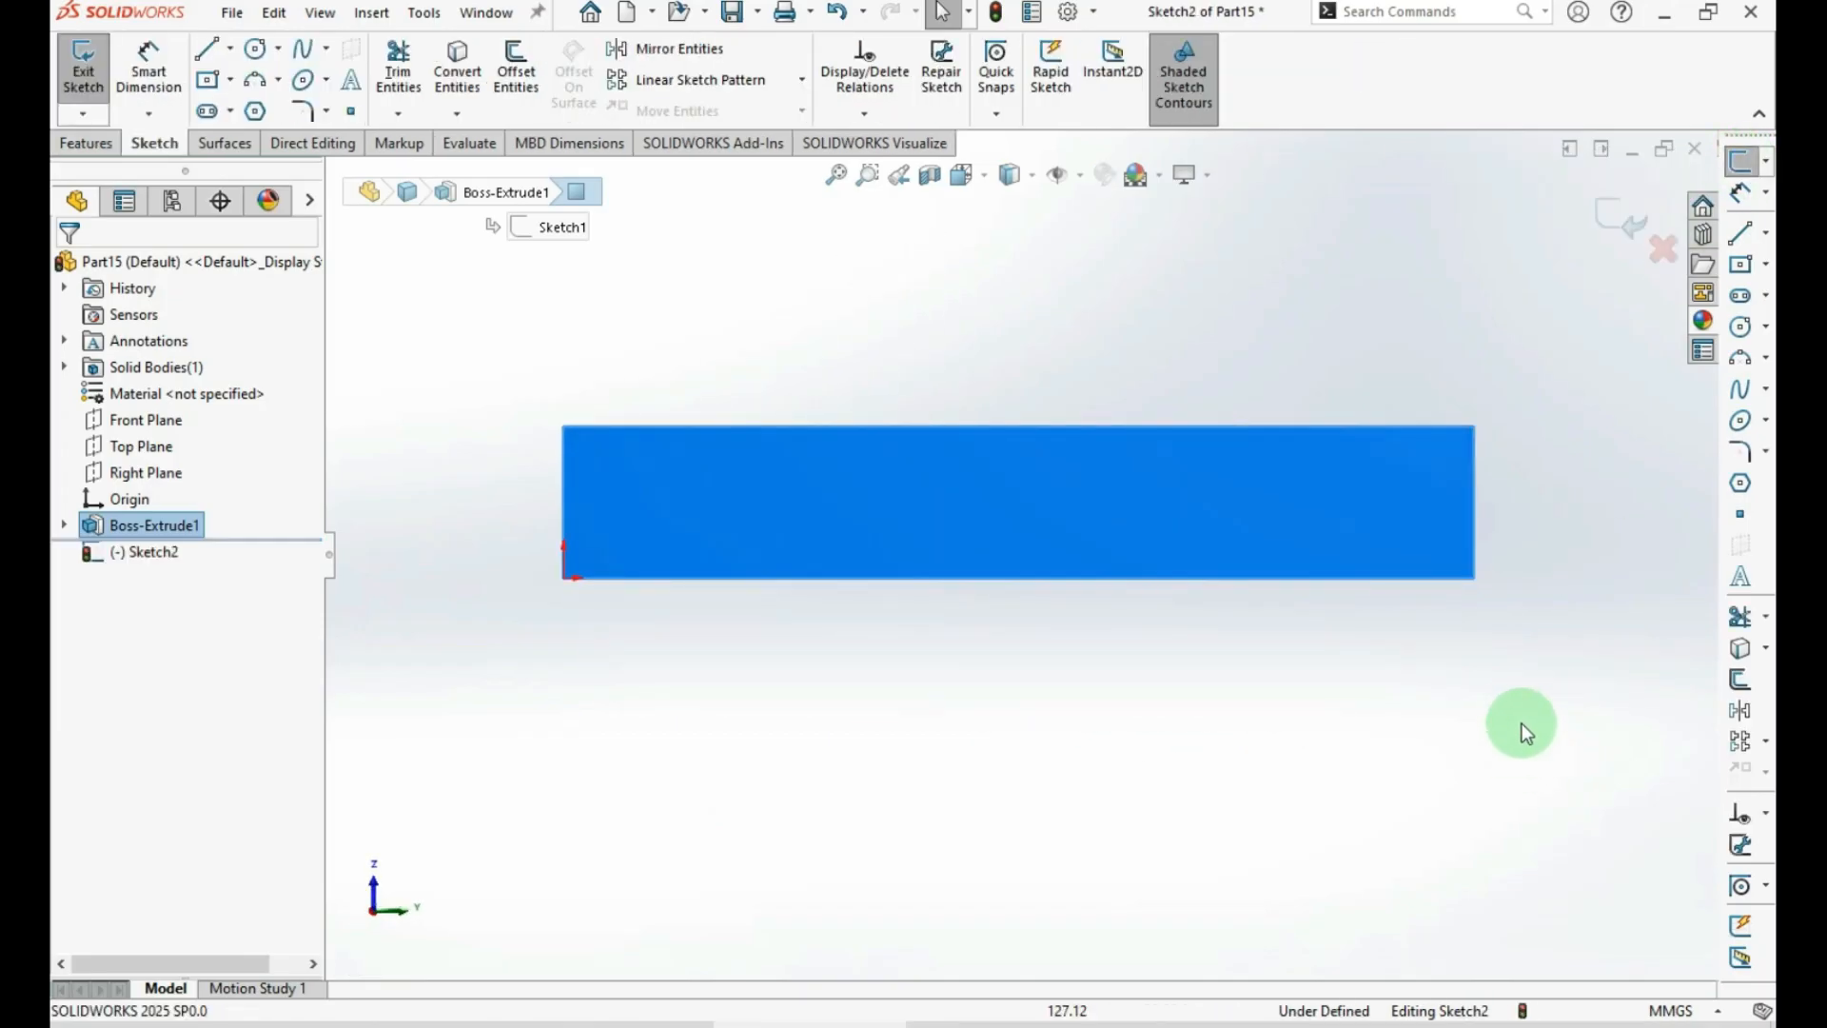
click(1760, 238)
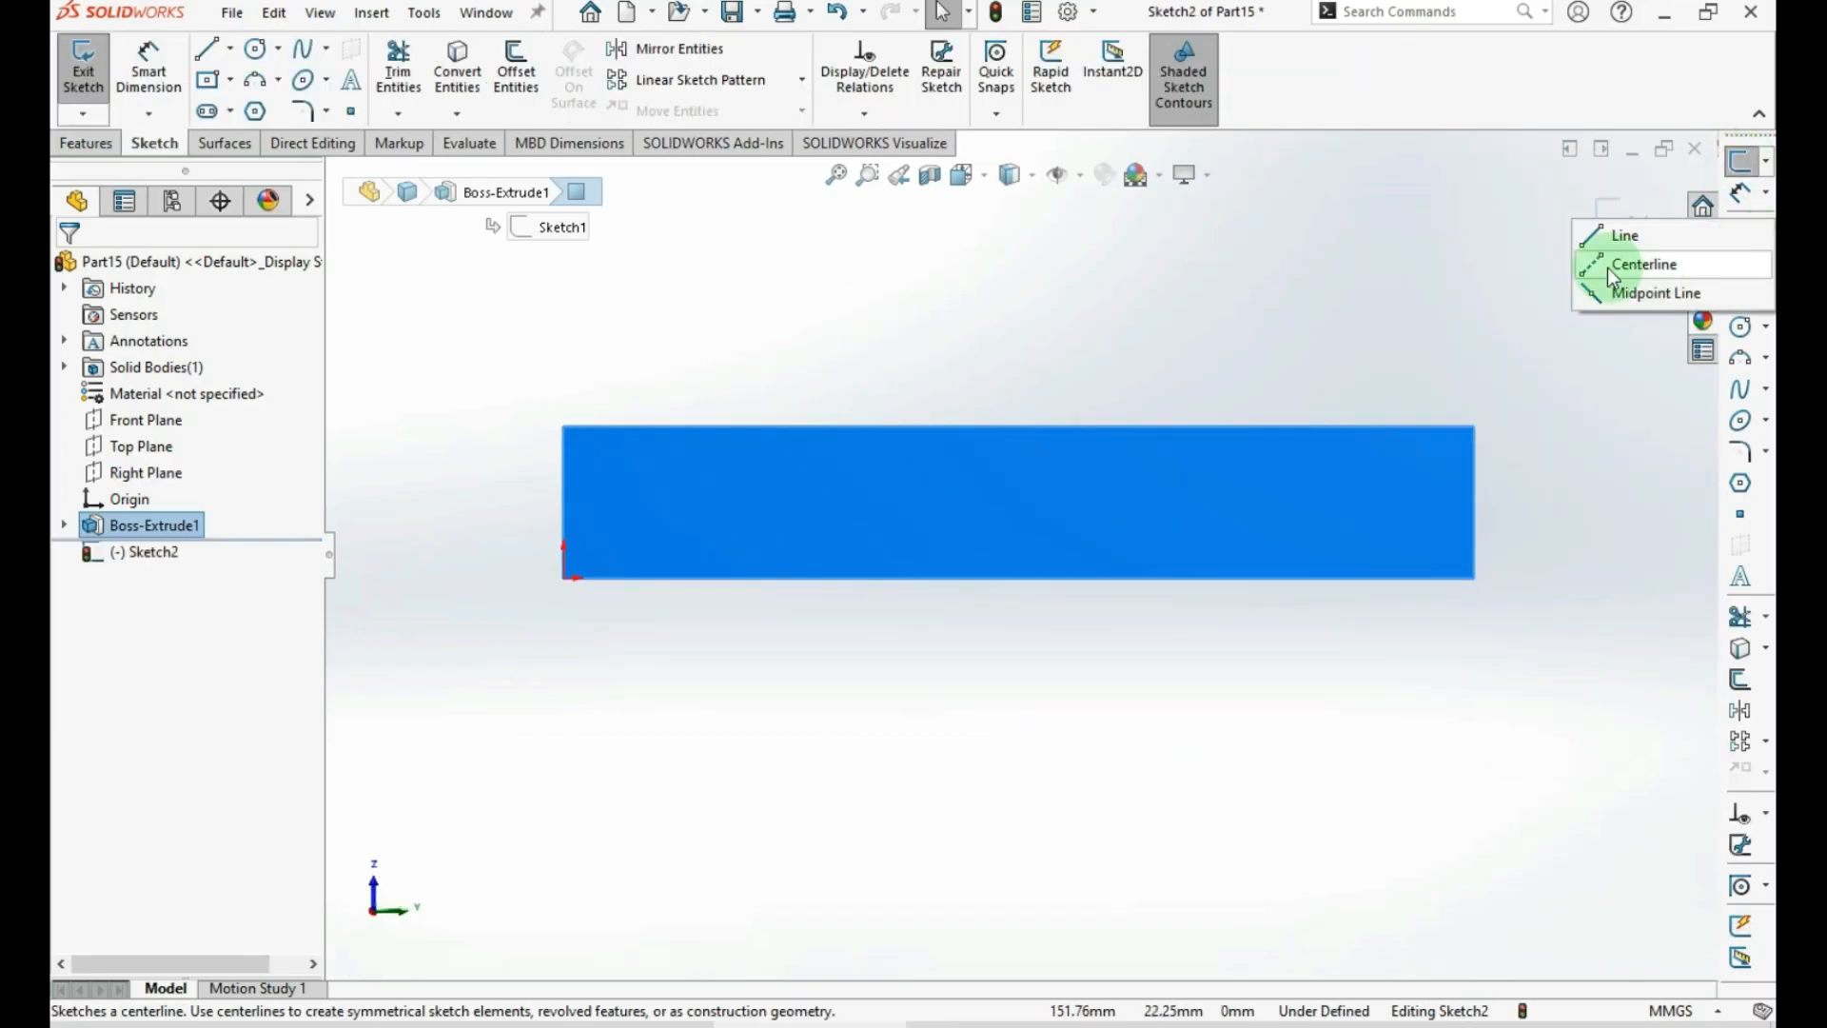
click(1661, 268)
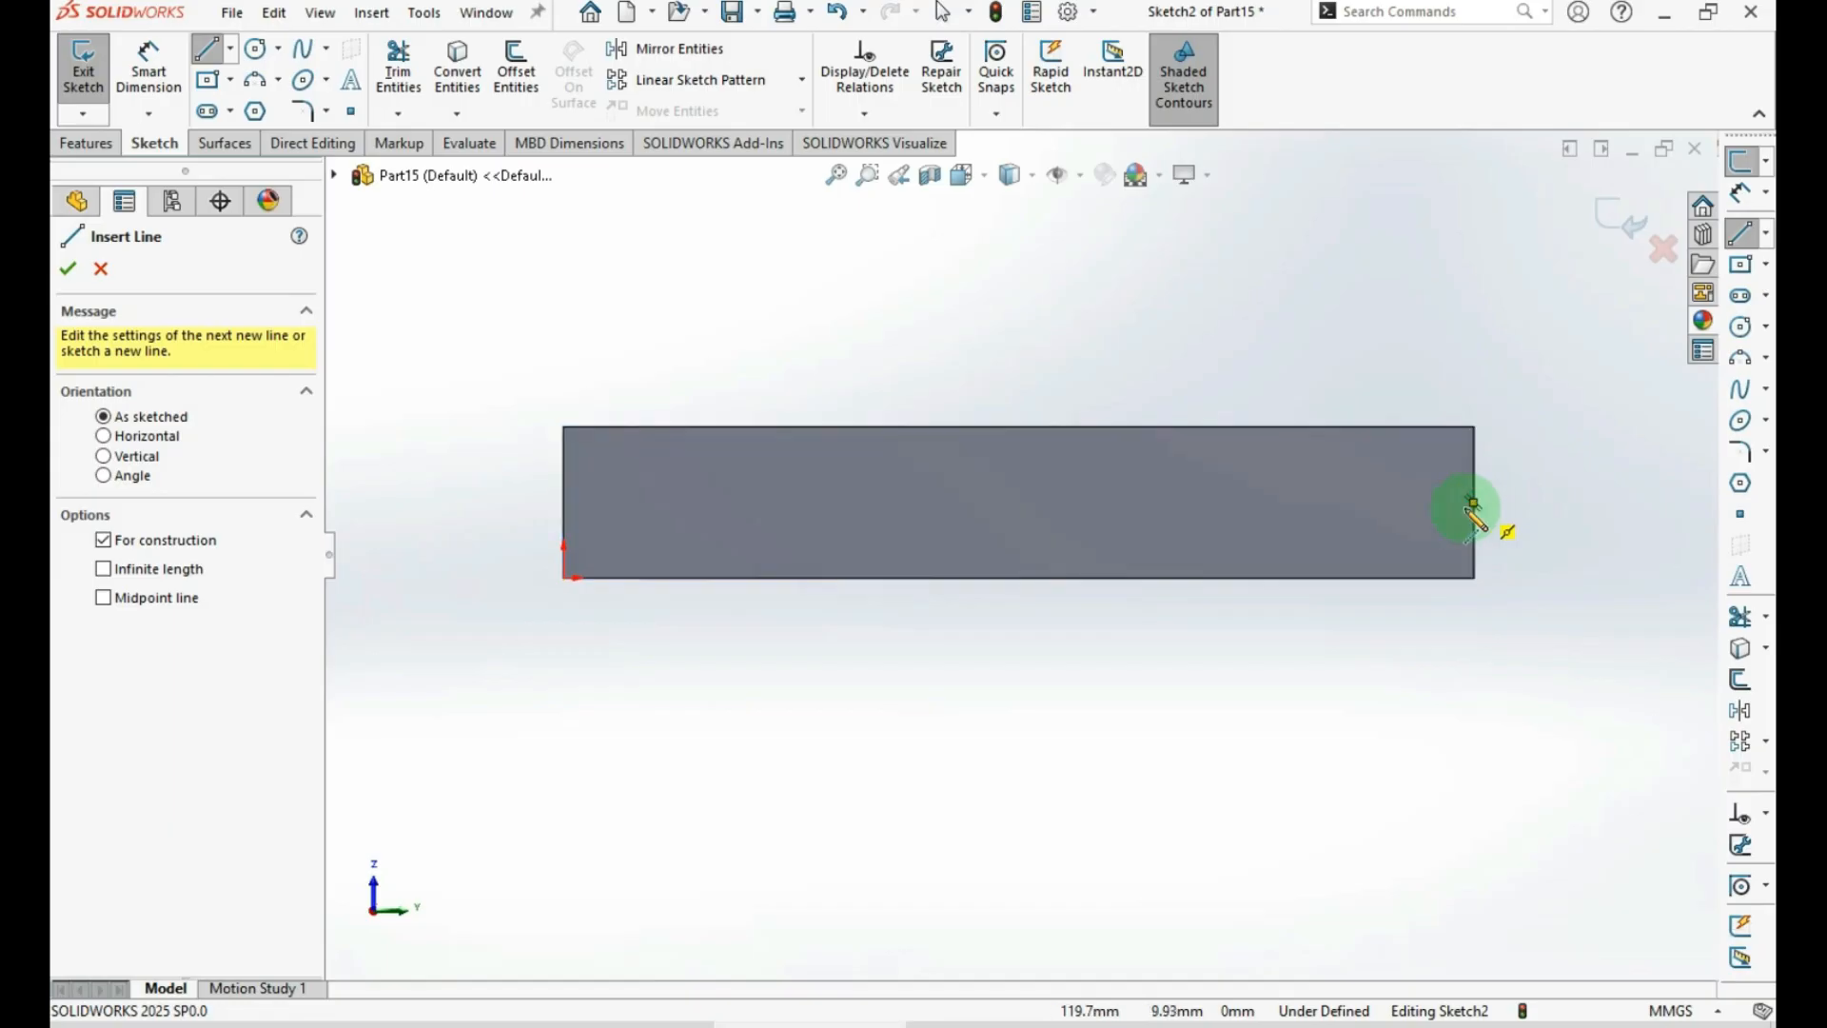
click(1474, 503)
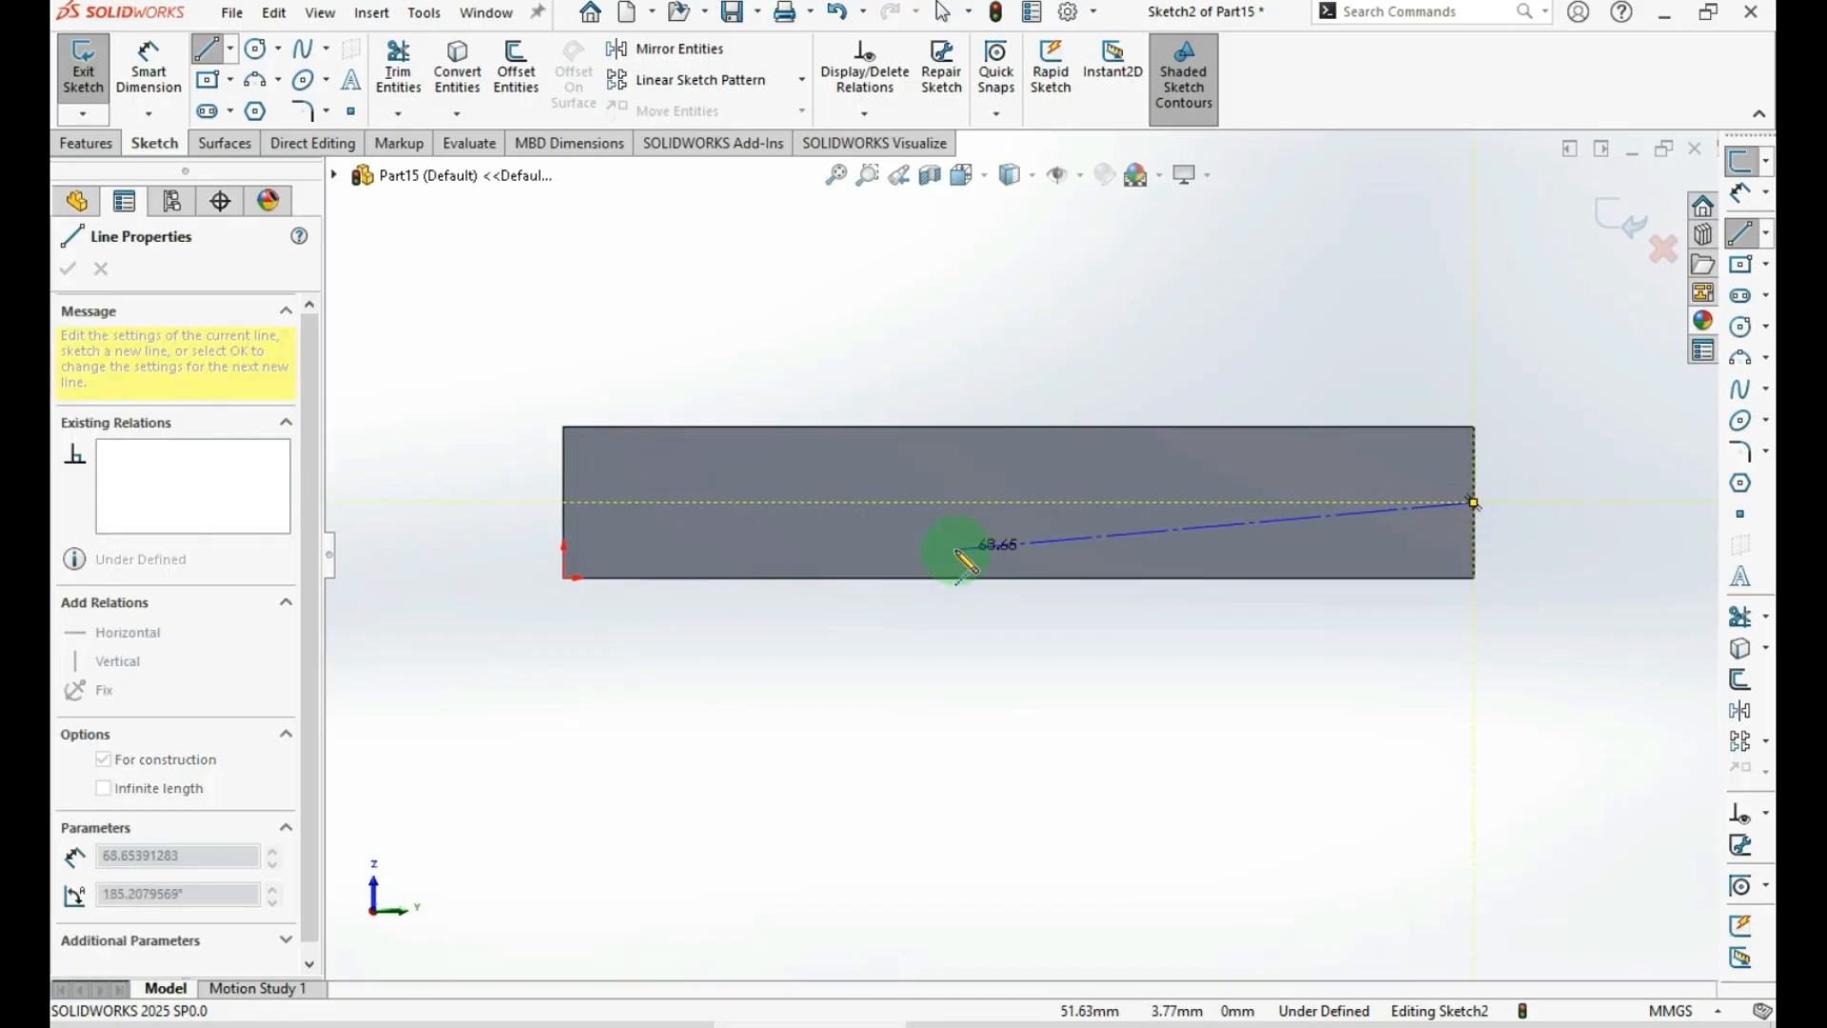
click(562, 502)
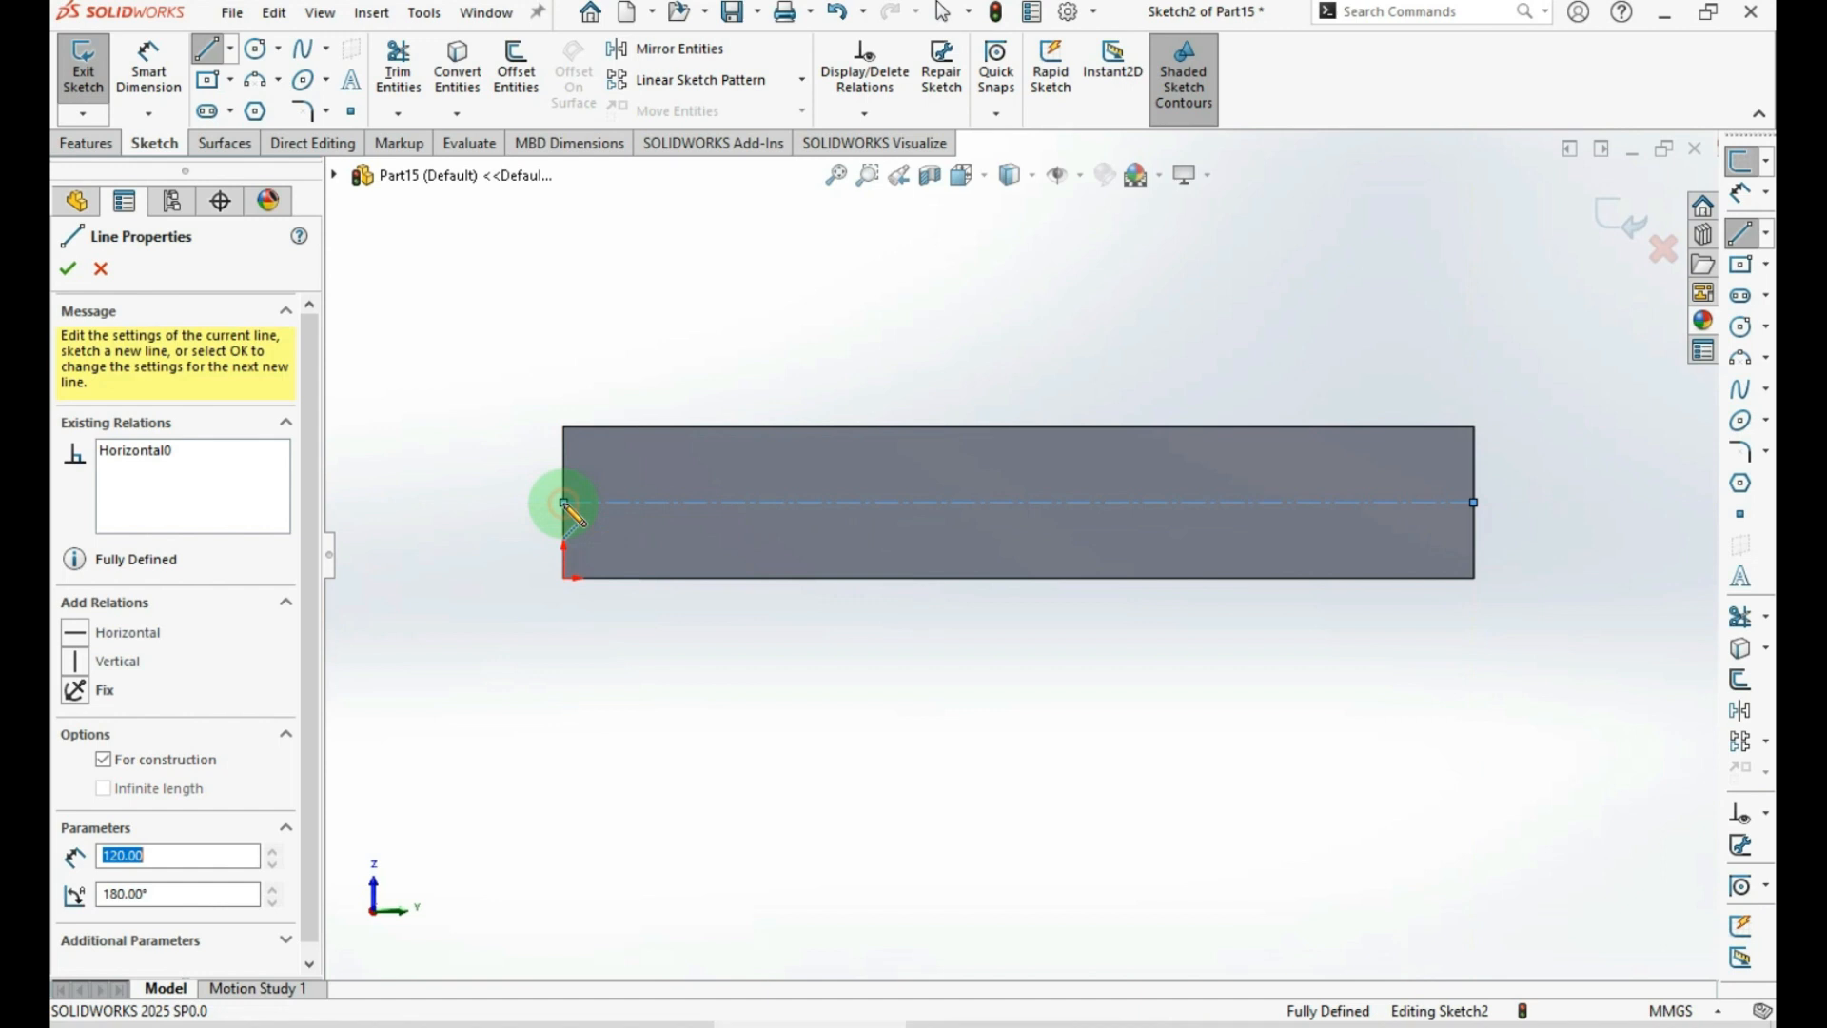
key(Escape)
key(Escape)
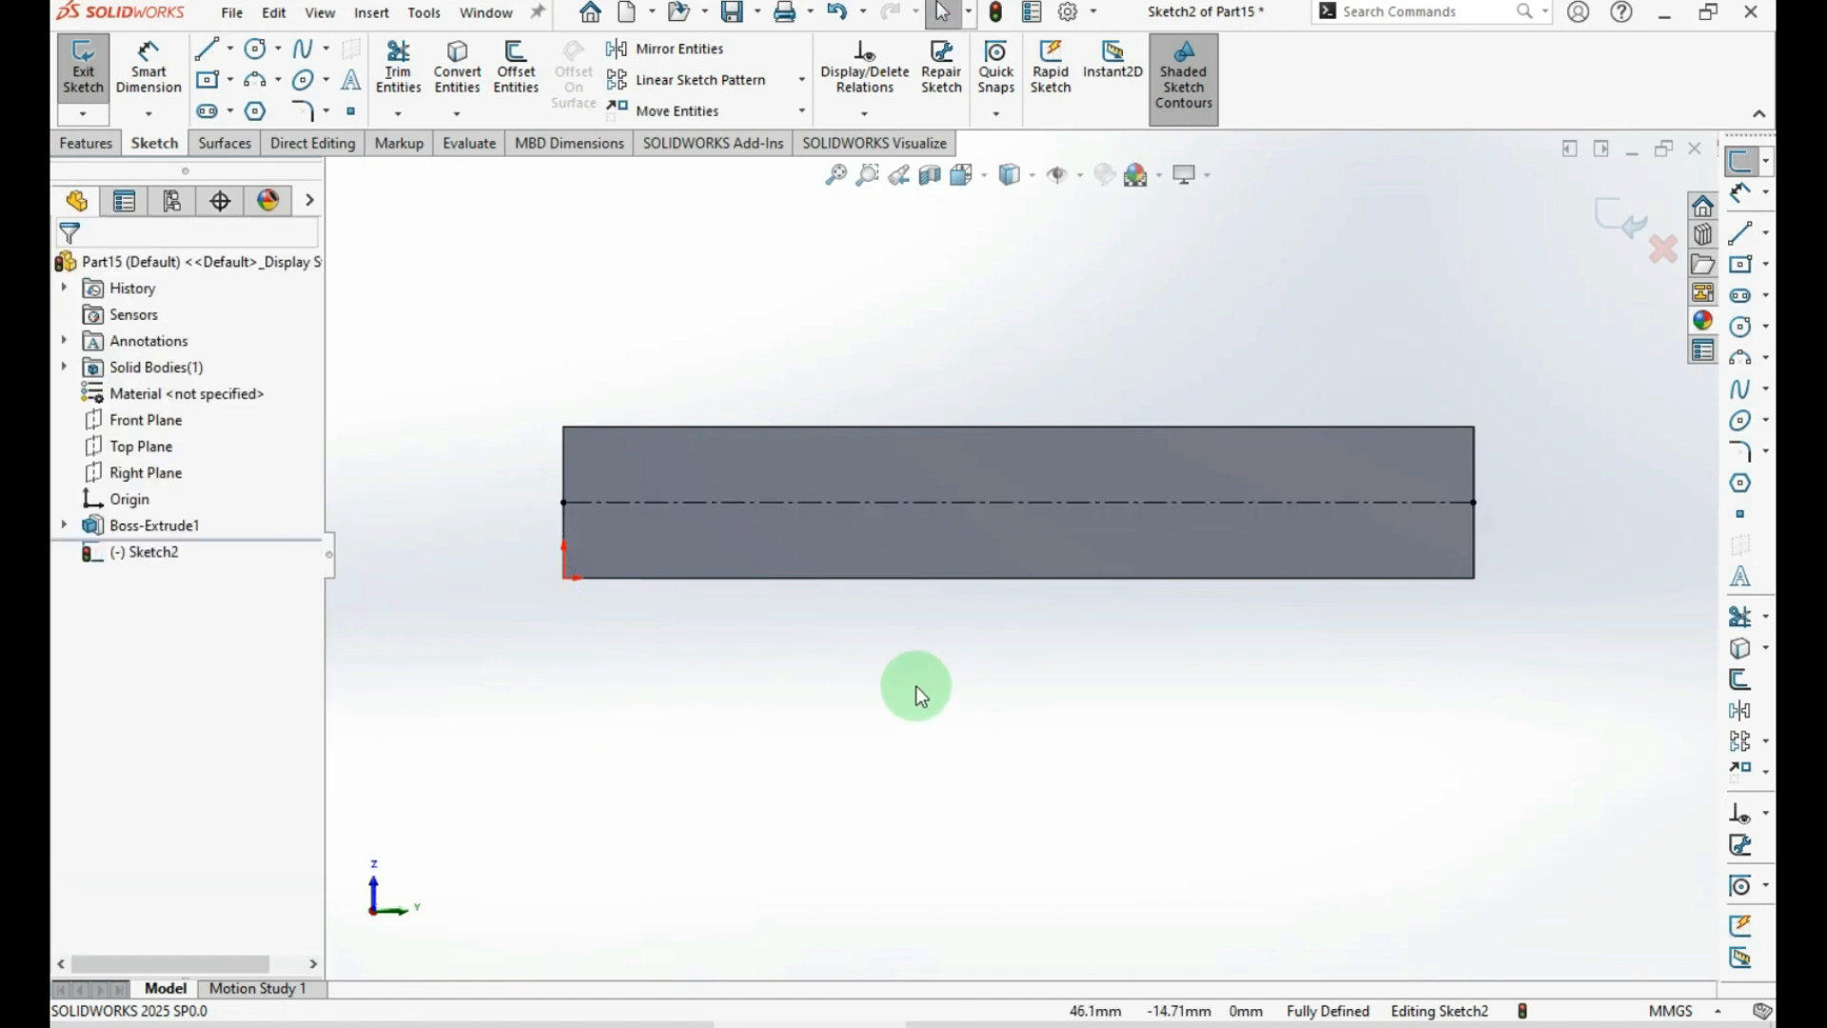
click(1741, 325)
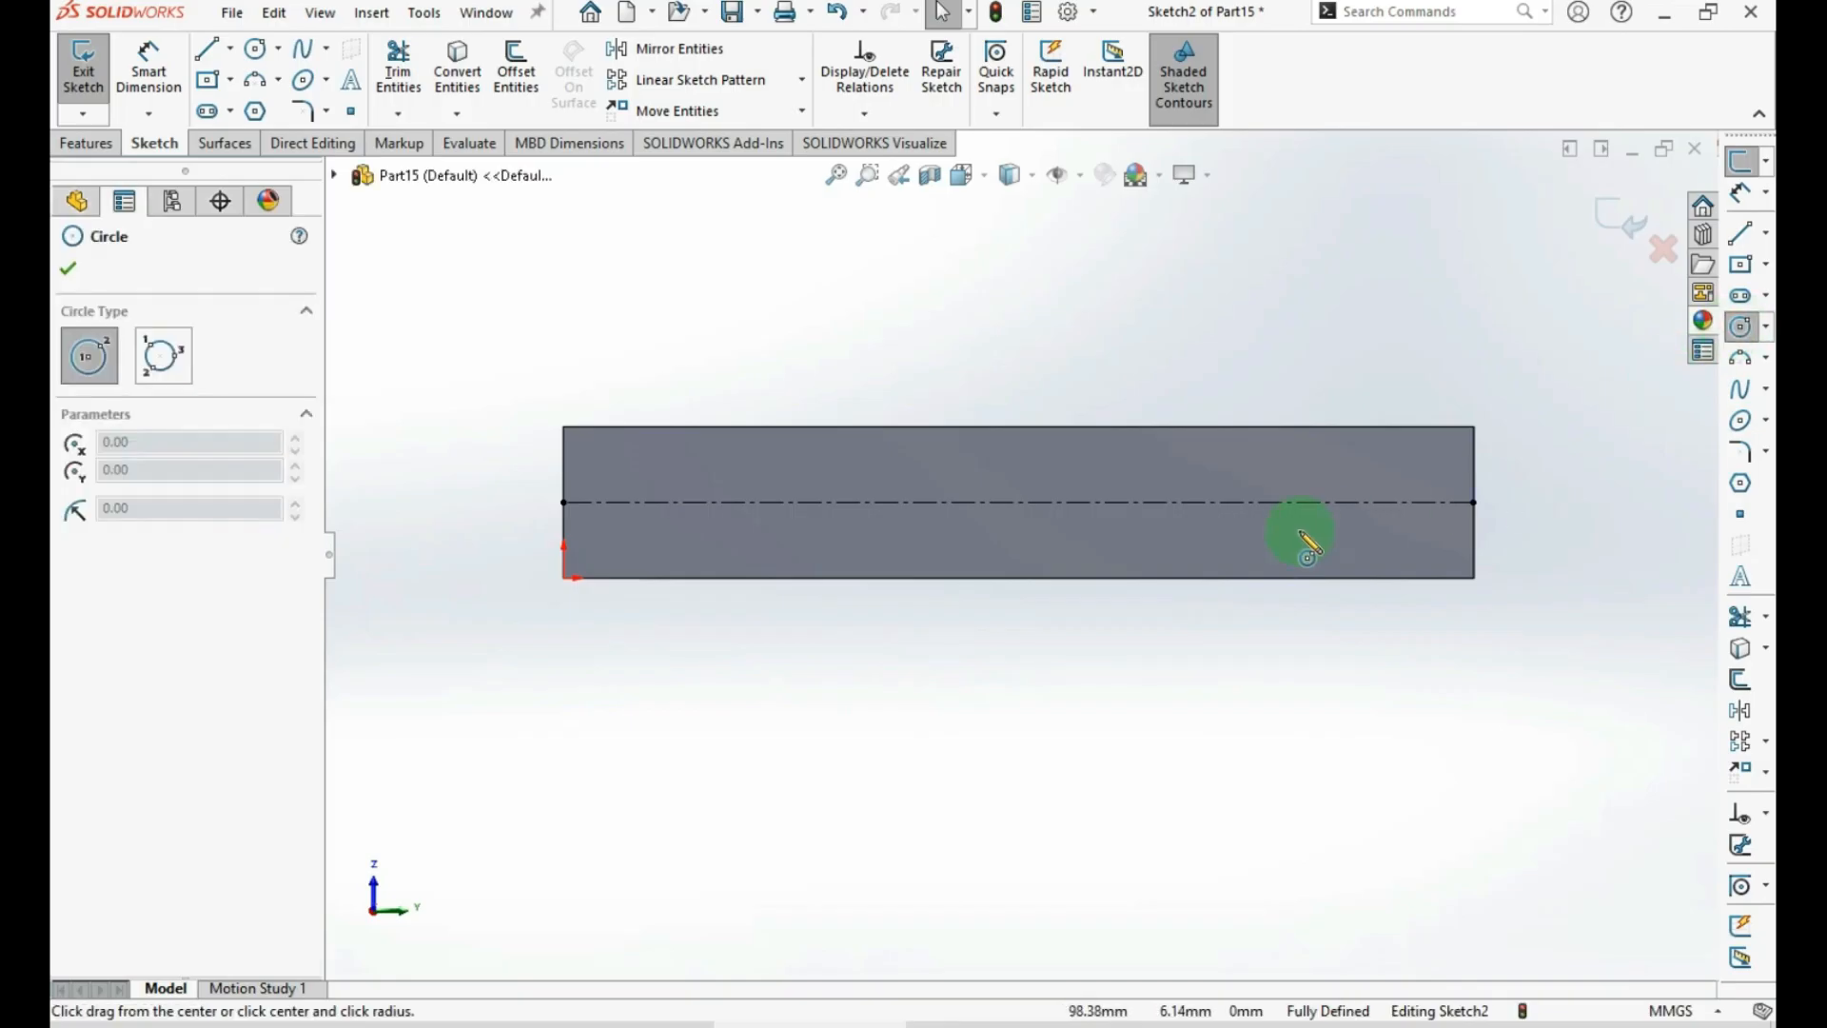
click(1766, 325)
click(1637, 328)
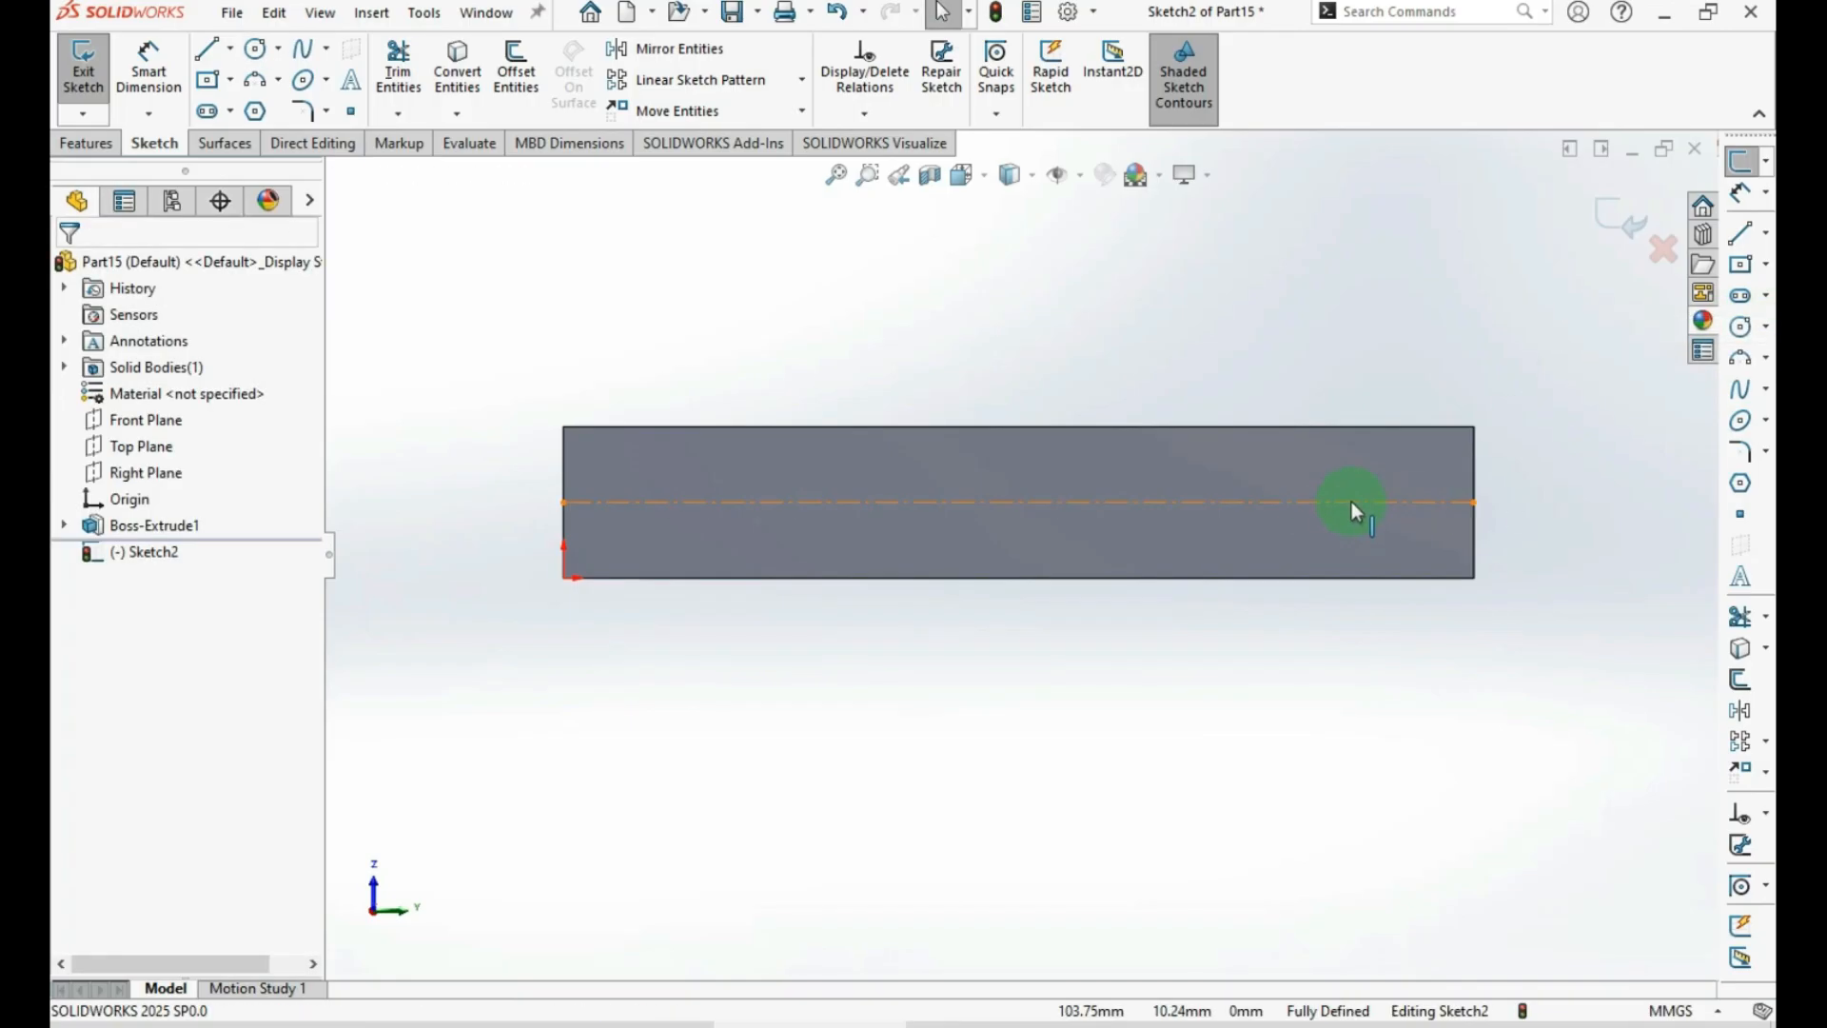
Sketch a circle about 10.6 mm in diameter centered on the centerline near the face's right end
click(1740, 328)
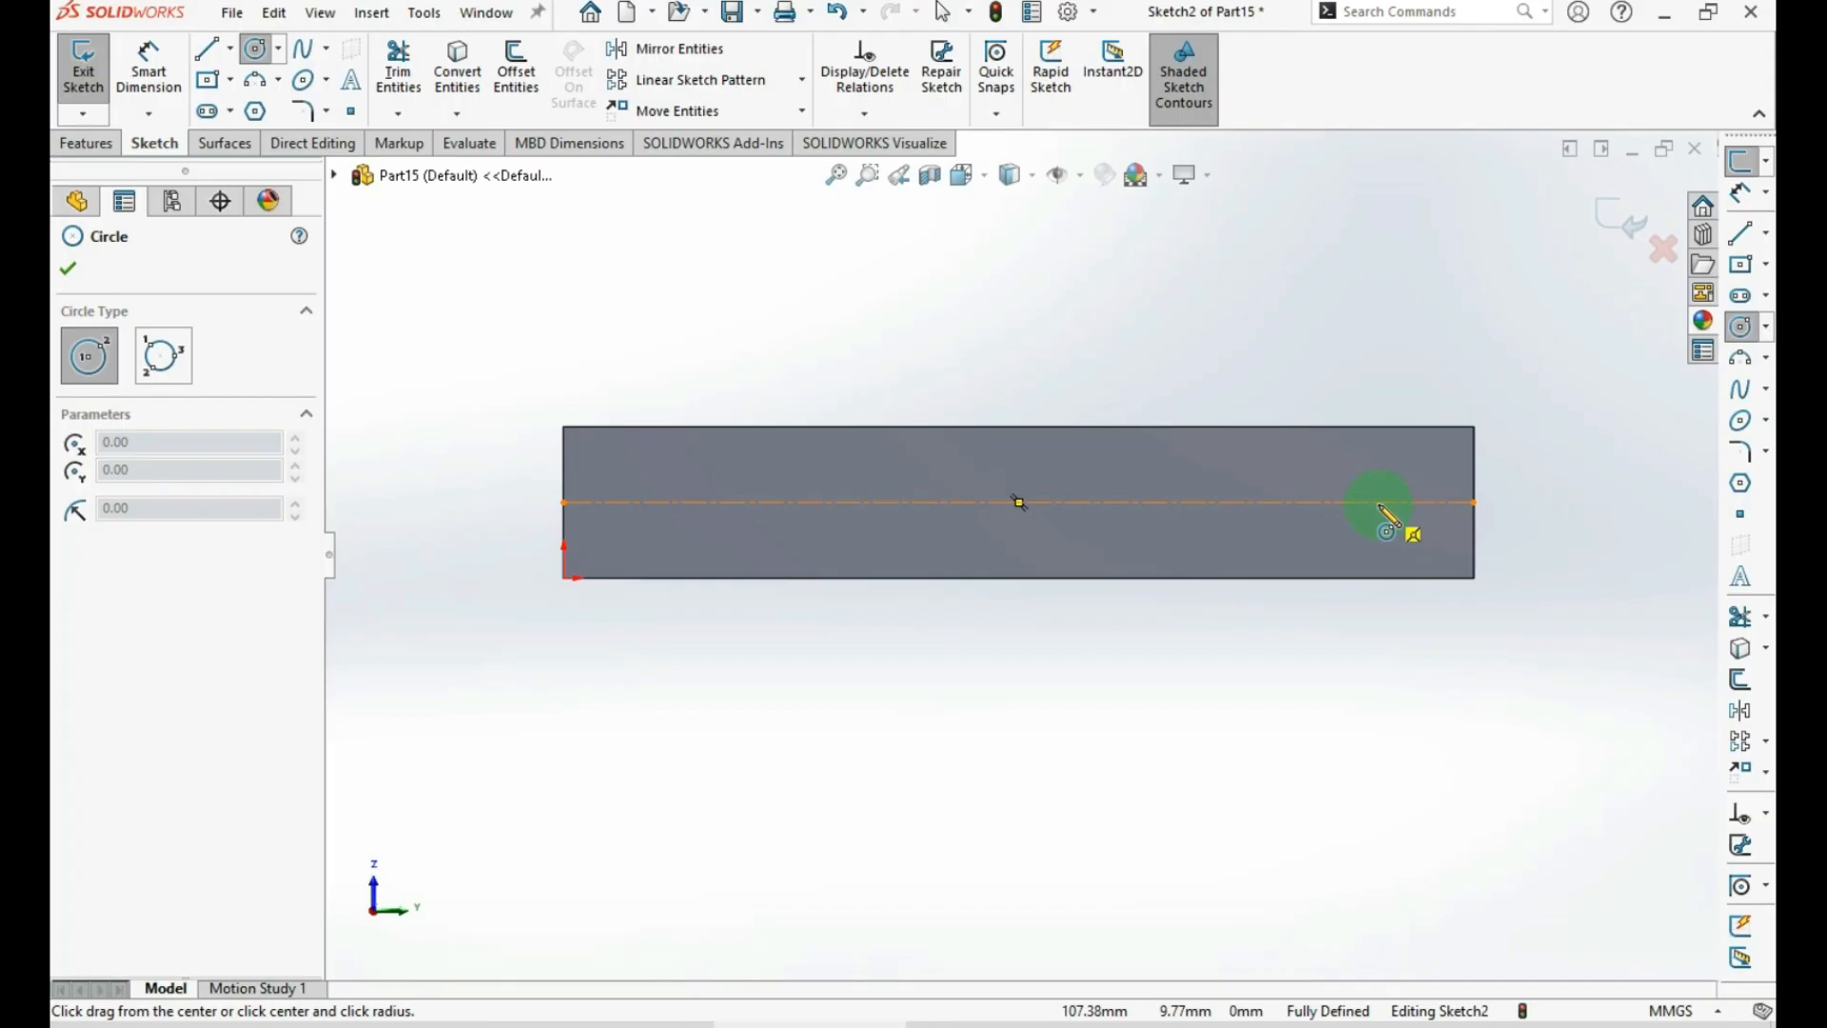
drag(1380, 505, 1410, 531)
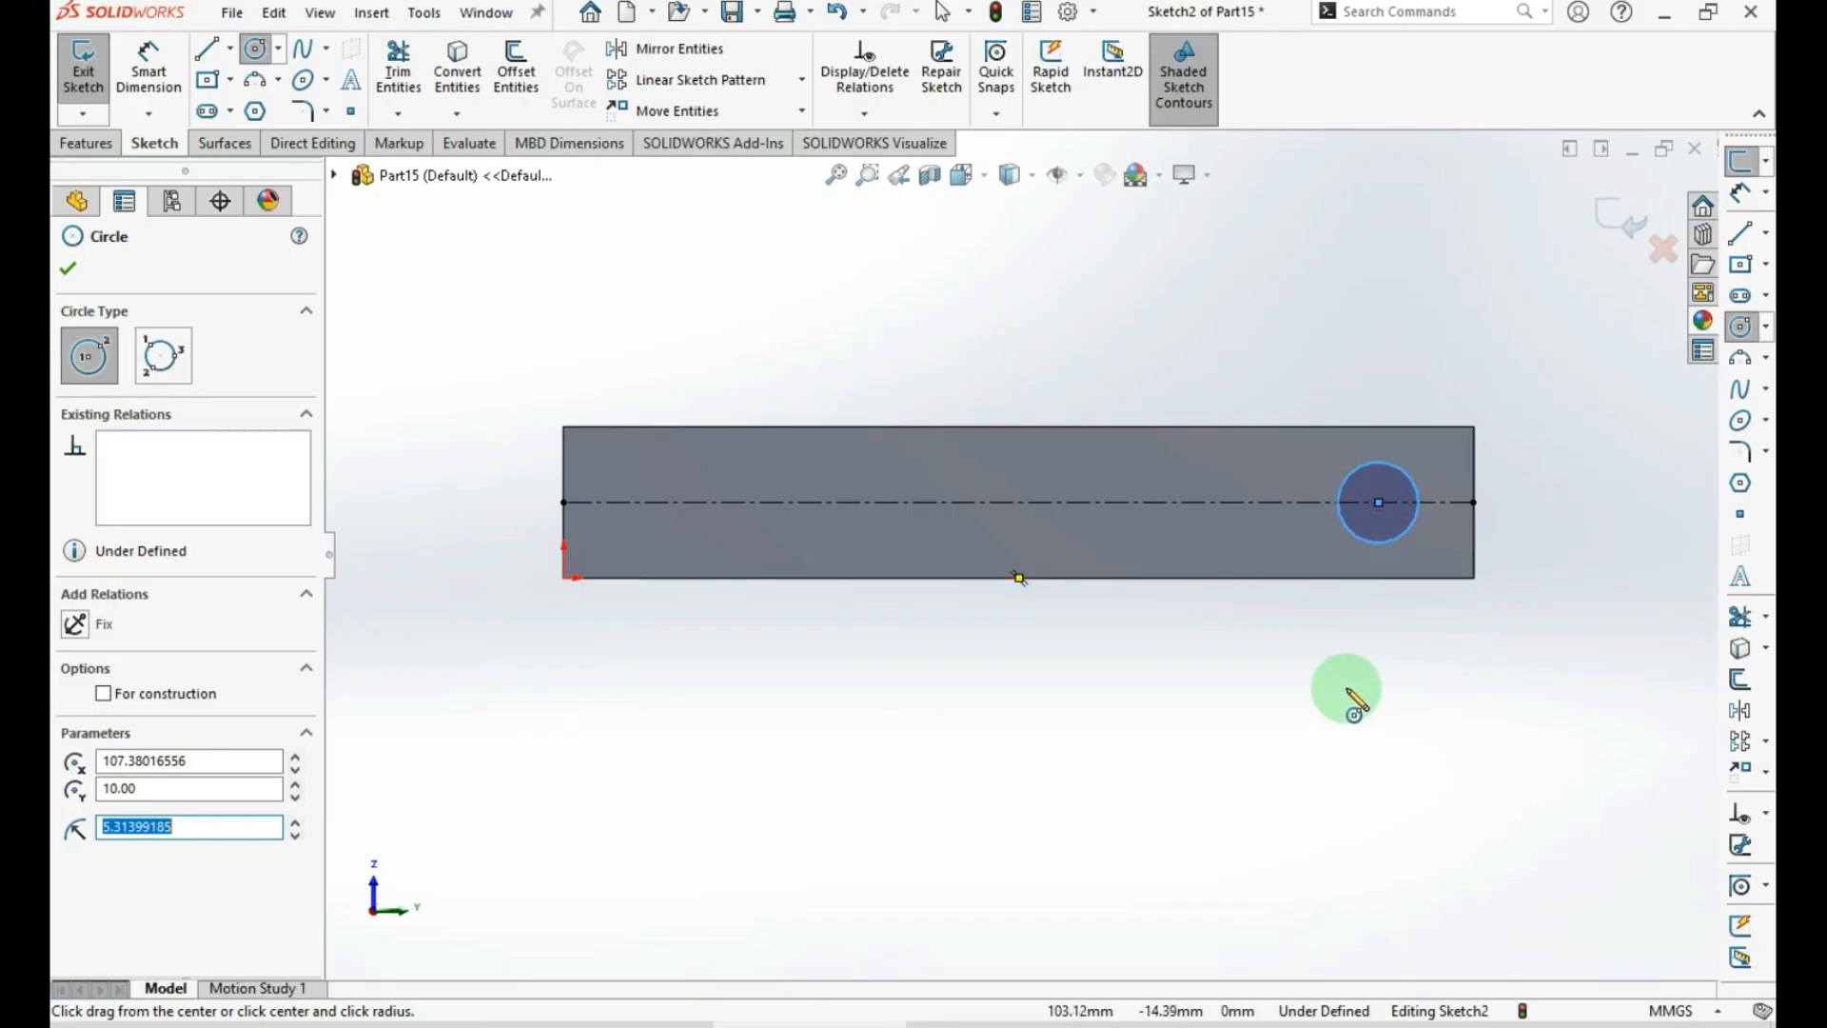
key(Escape)
Dimension the circle's diameter to 10 mm
key(ctrl)
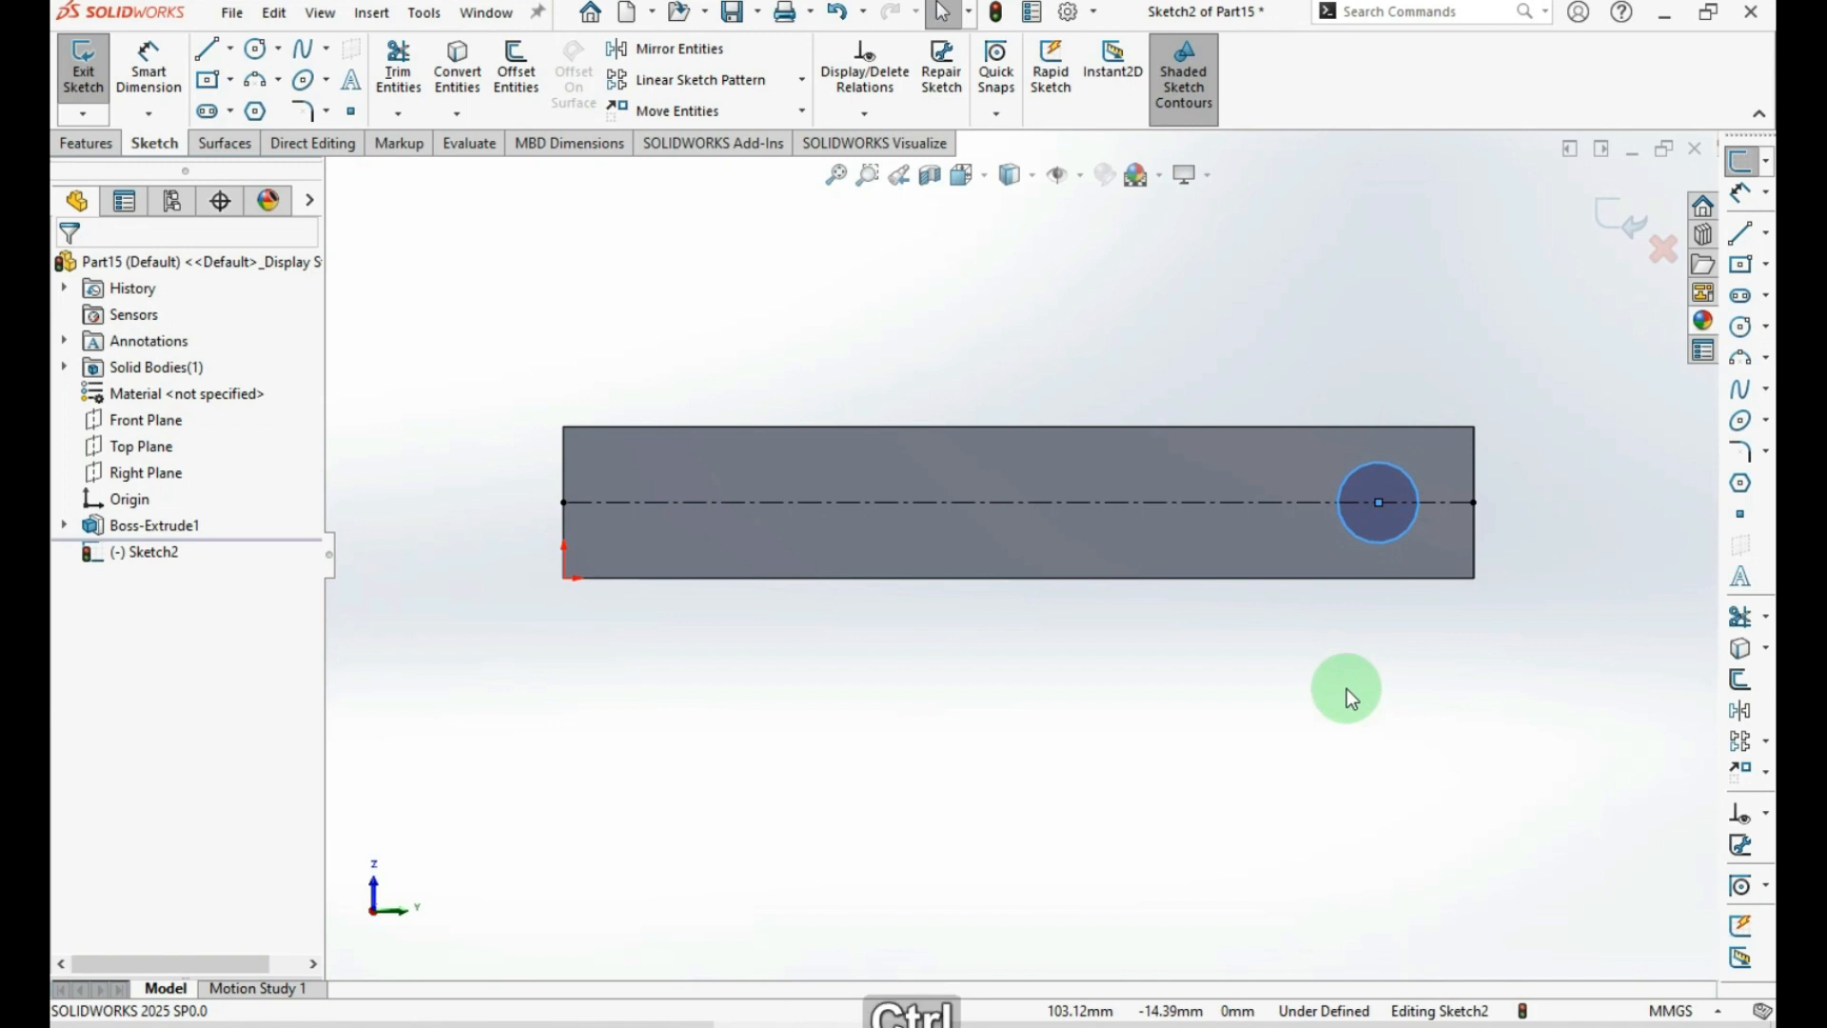
key(ctrl+d)
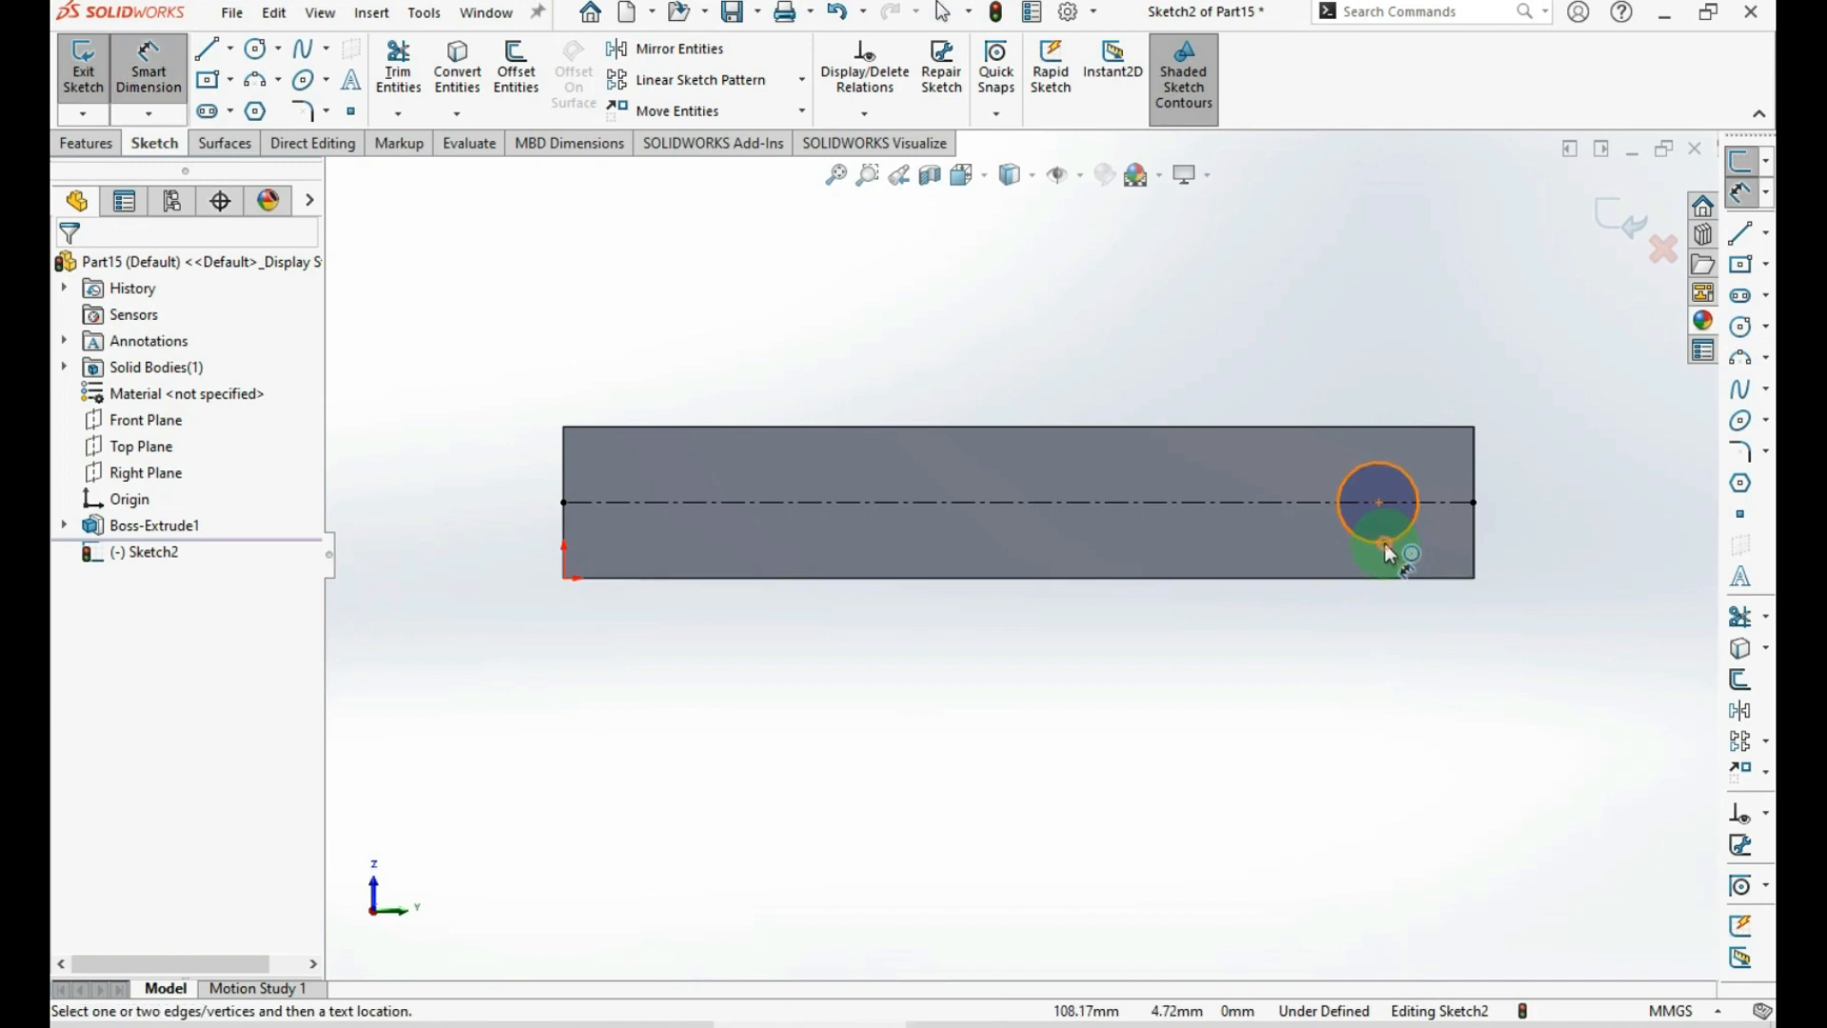
click(1385, 544)
click(1379, 661)
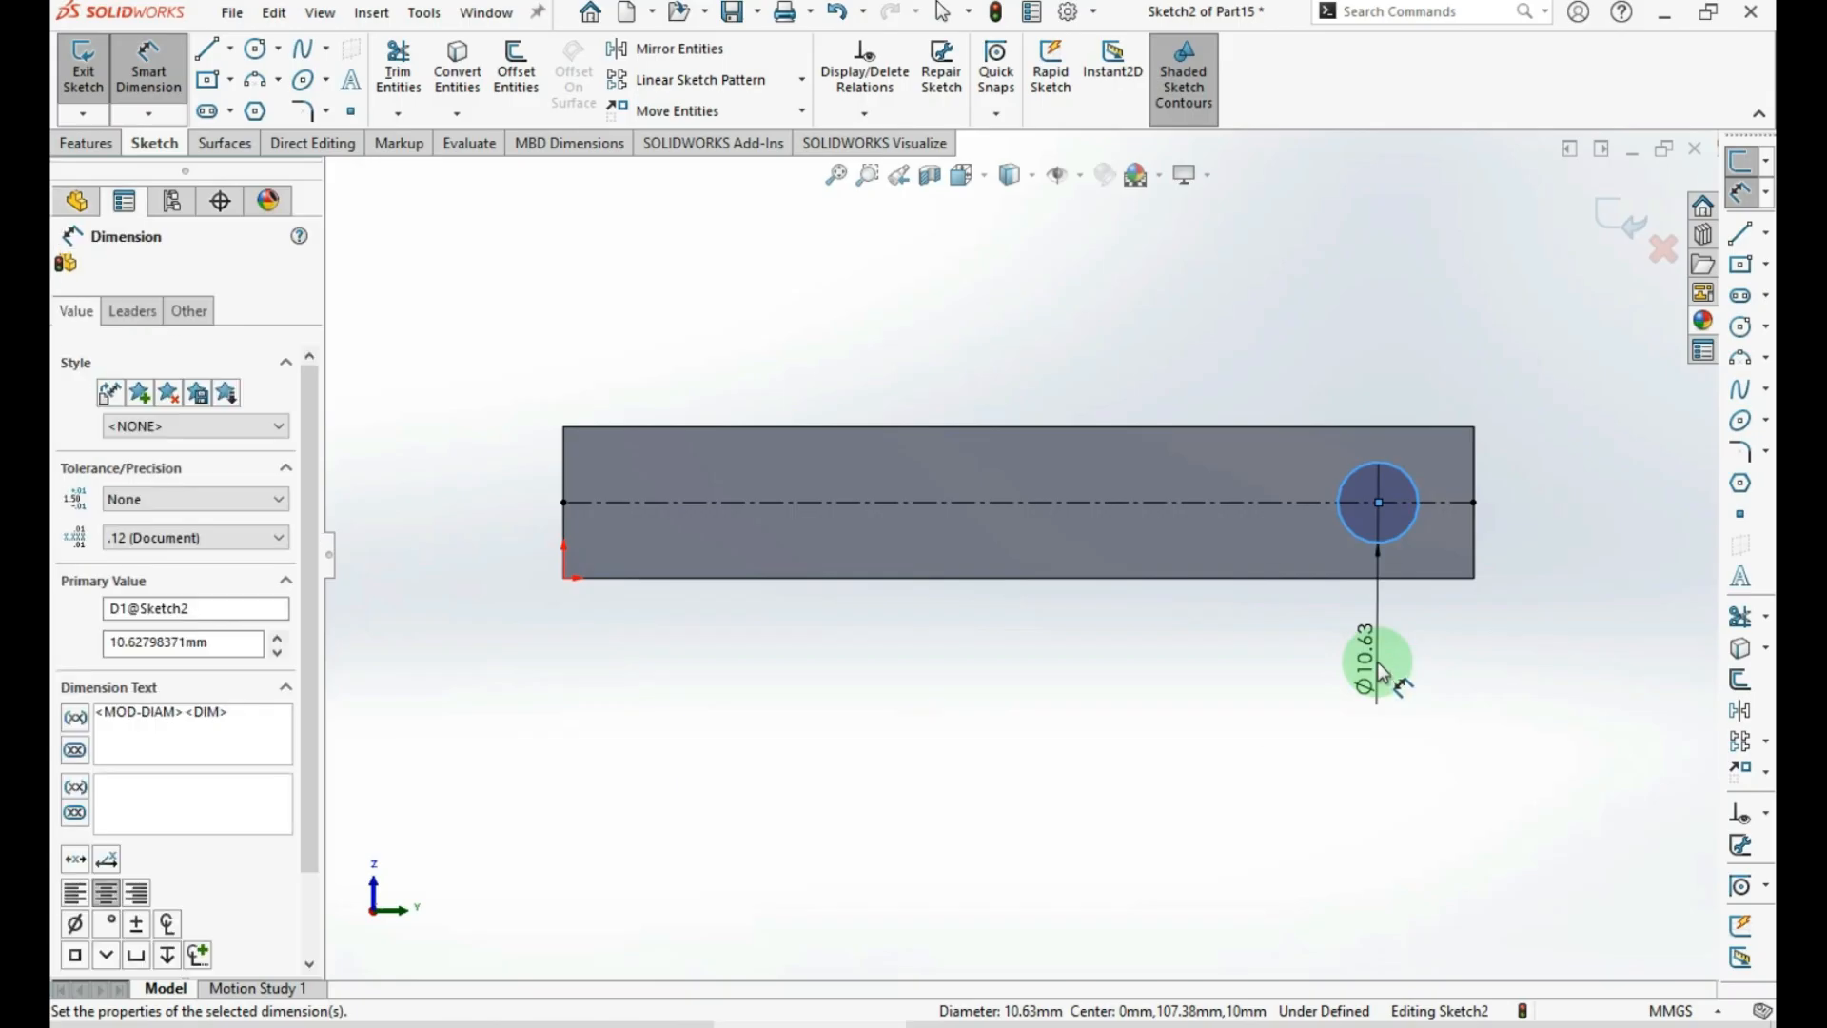
text(10)
key(Return)
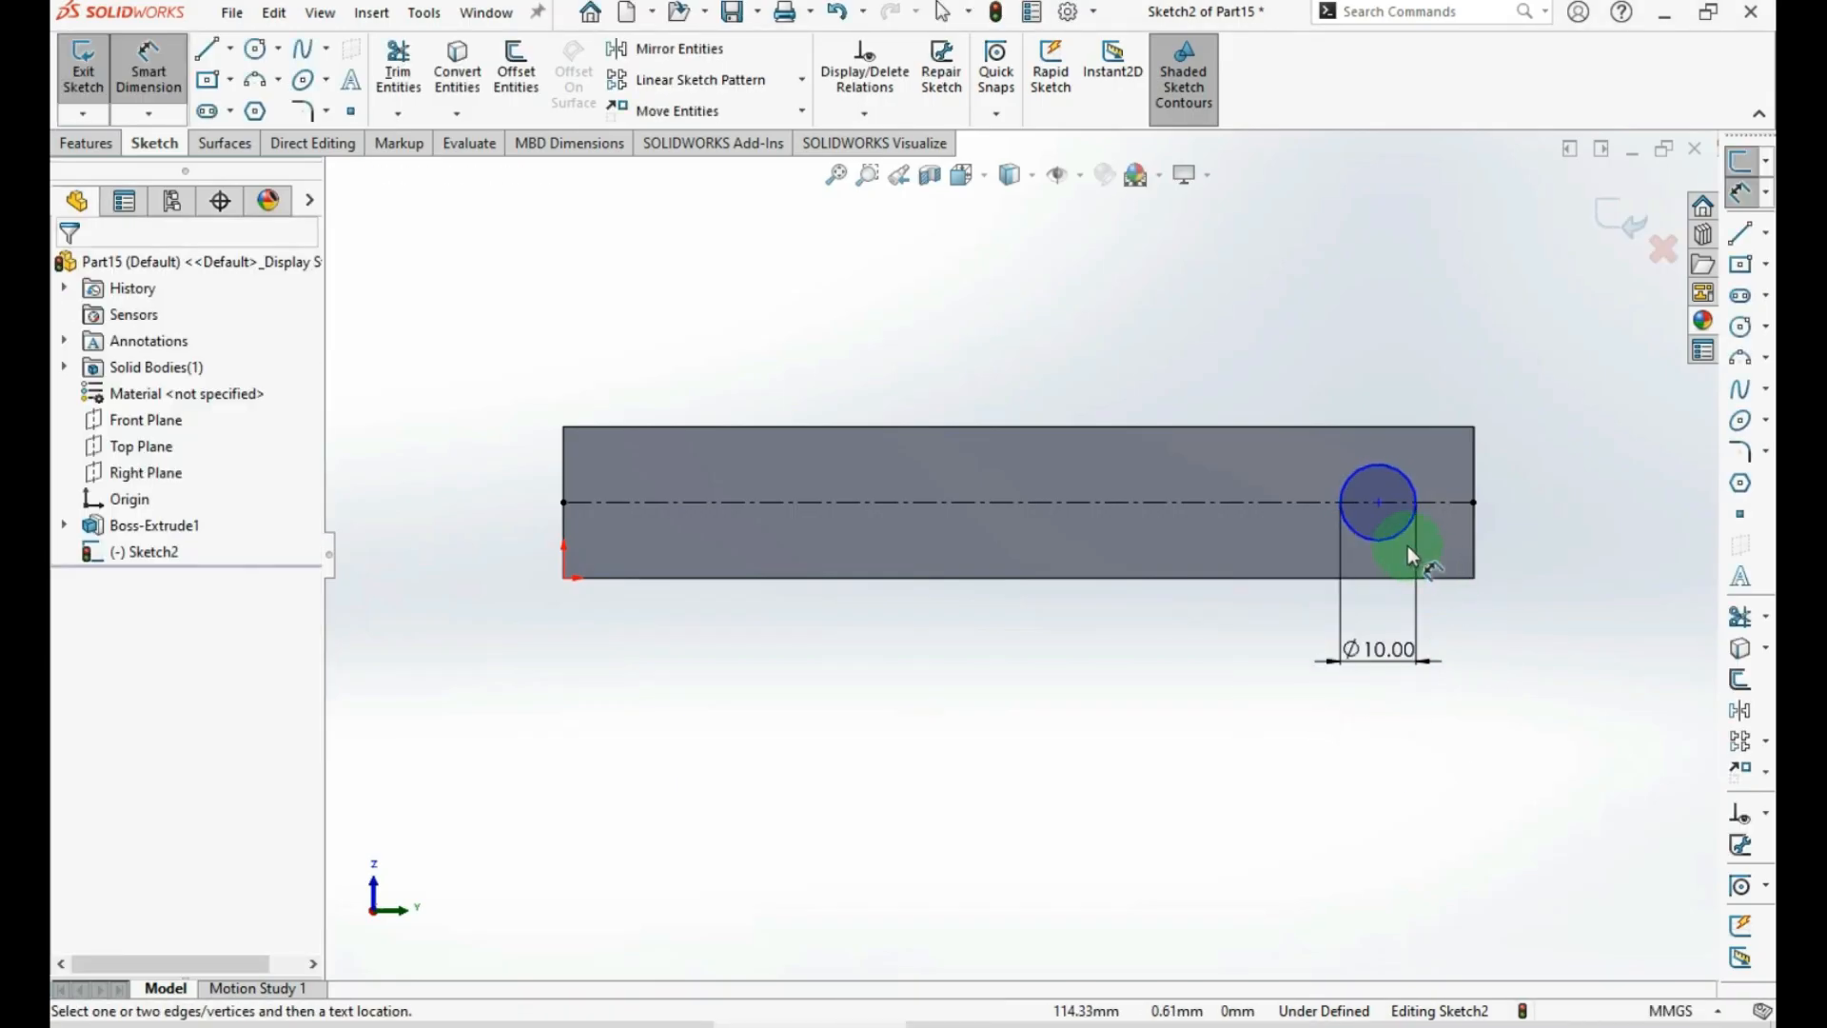
Dimension the horizontal distance from the circle's center to the face's right edge to 30 mm
click(1379, 502)
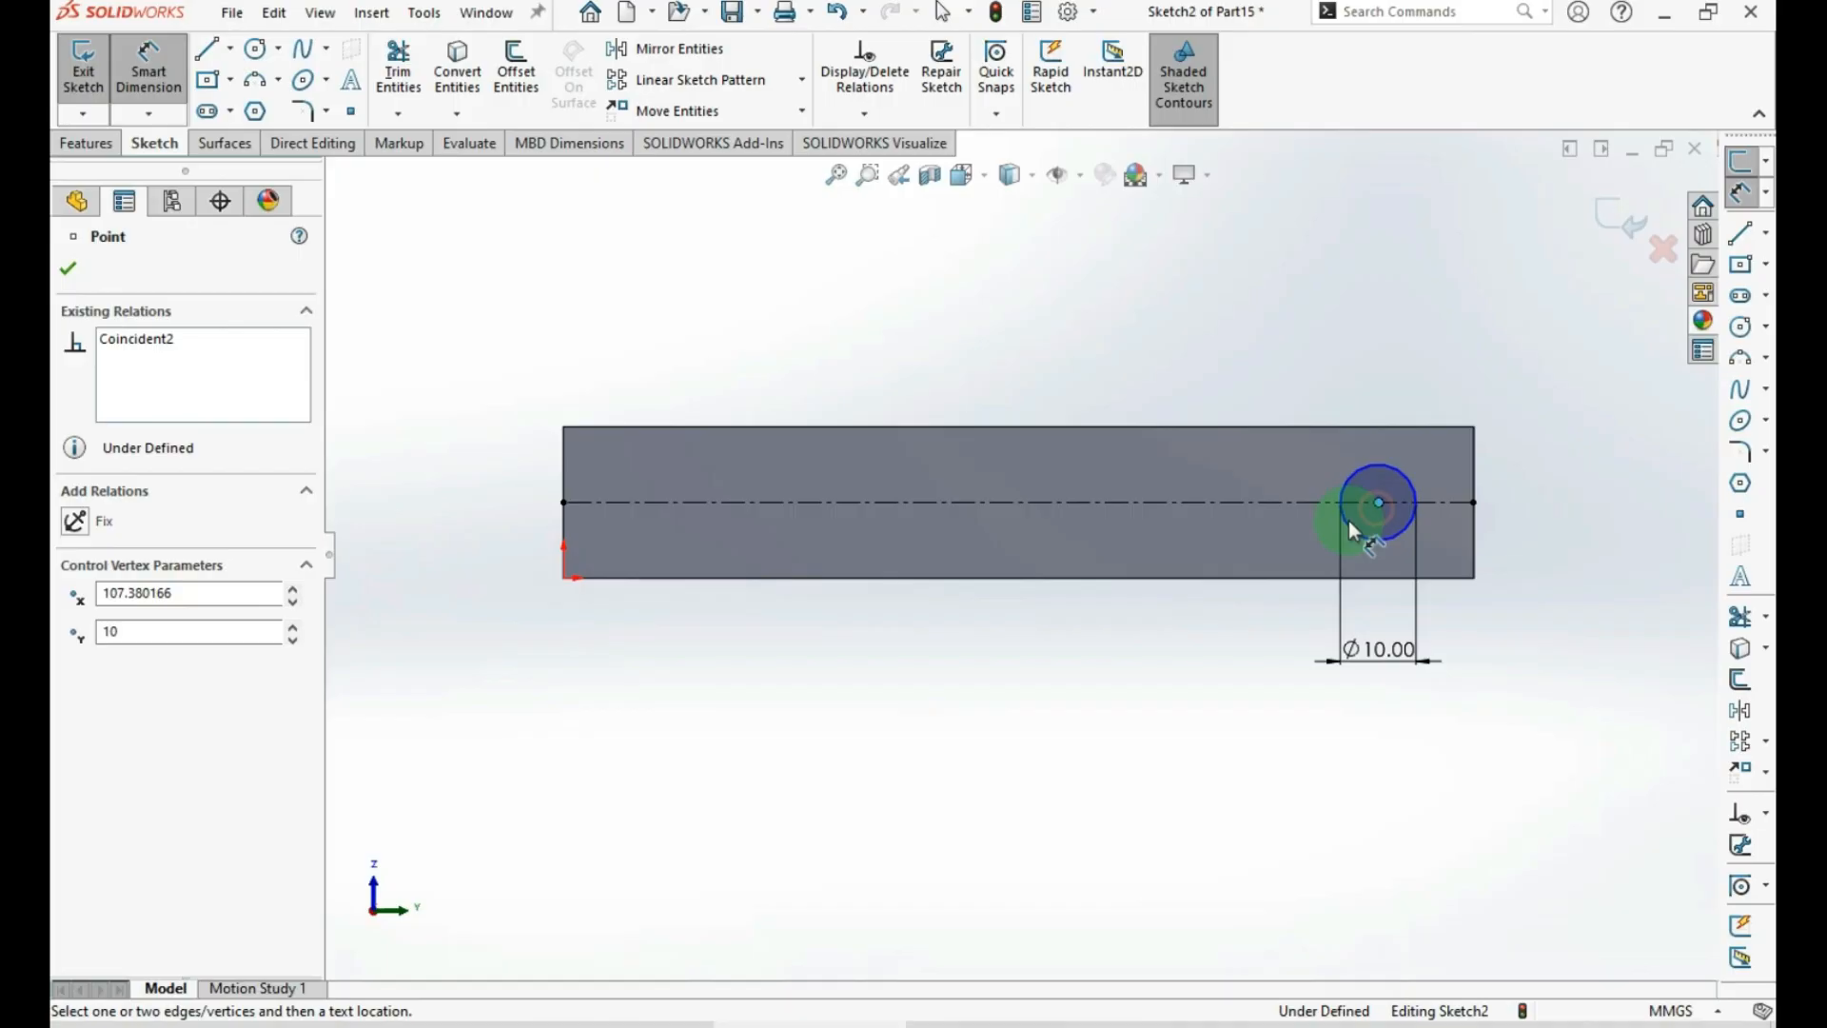
click(1474, 502)
click(1551, 354)
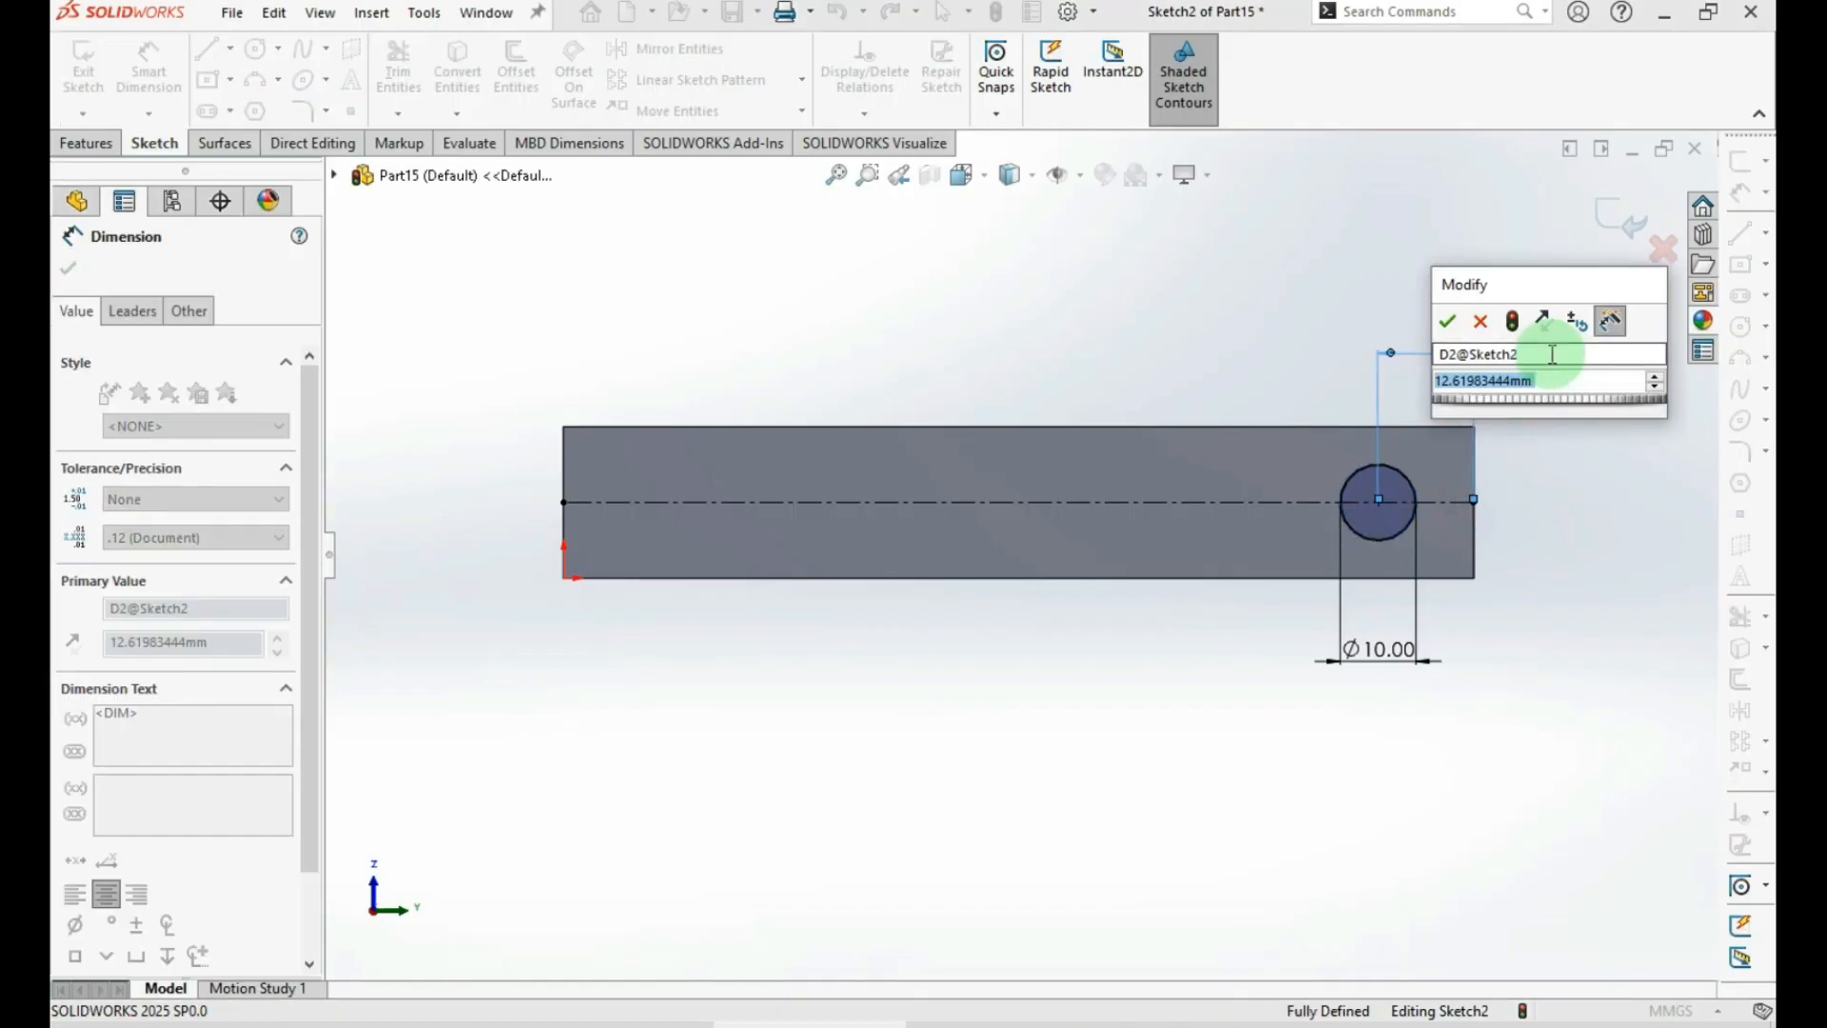
text(30)
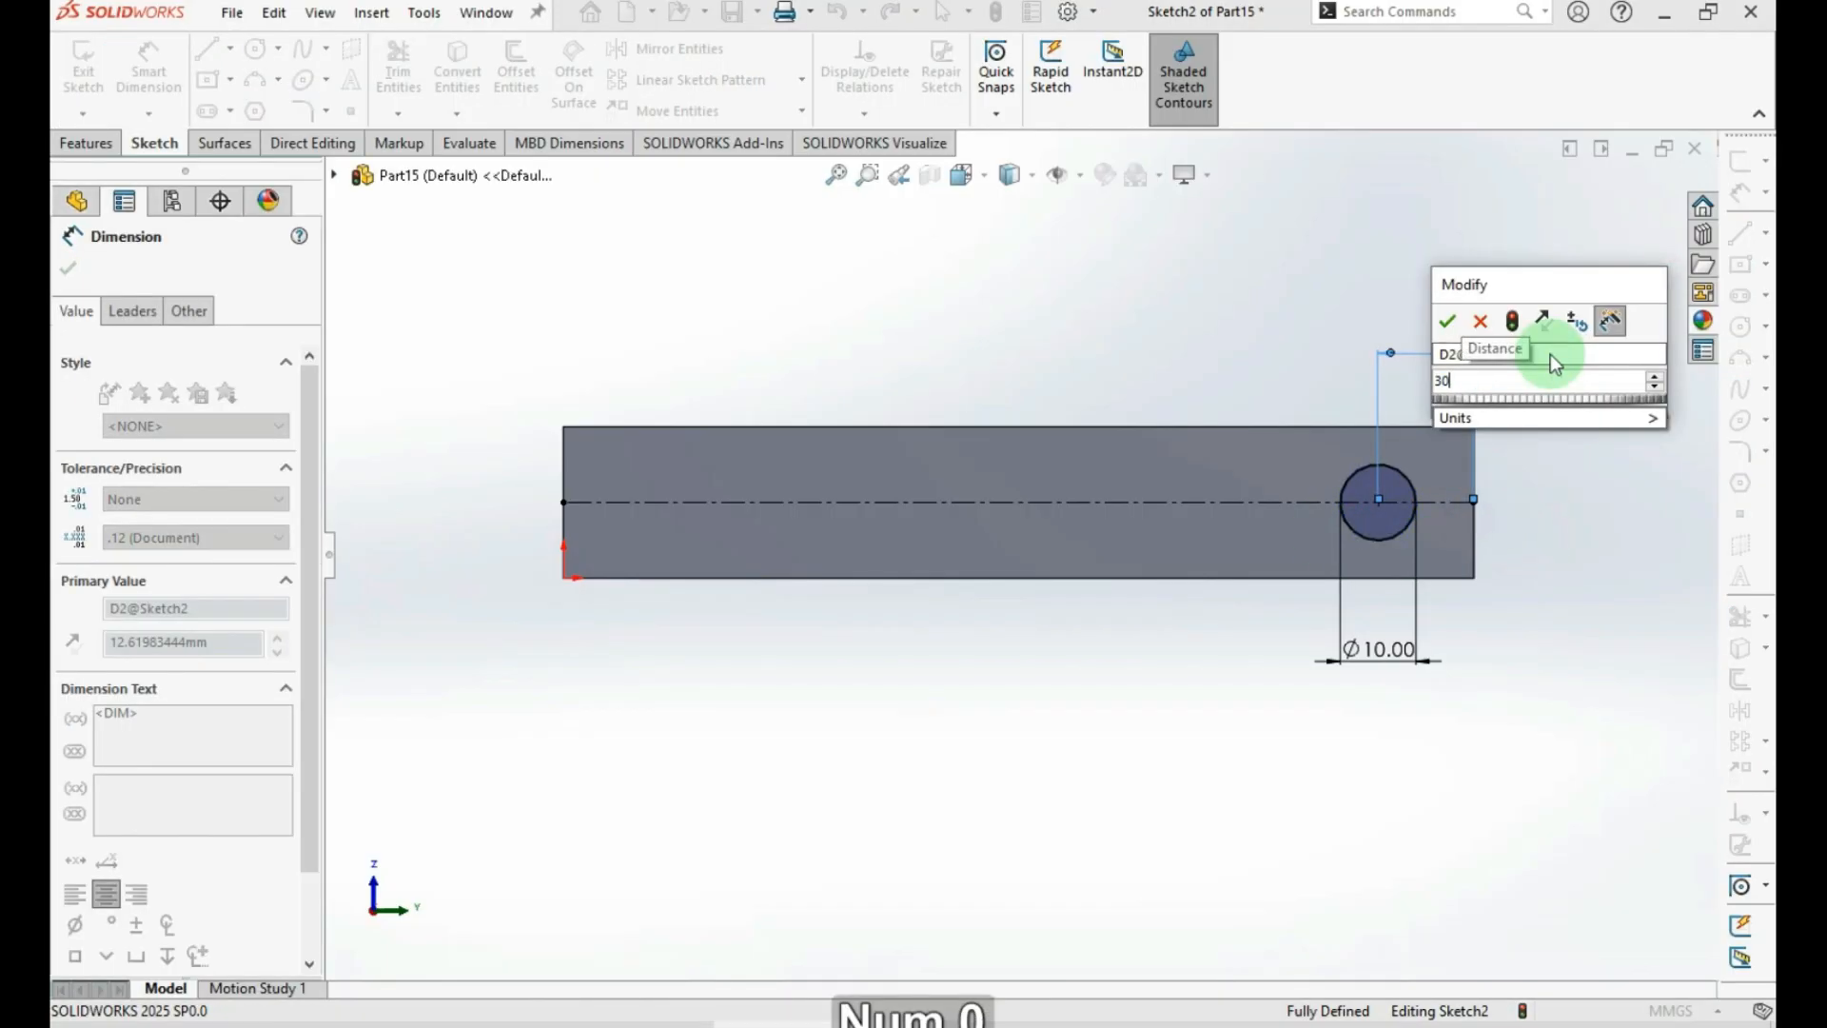
key(Return)
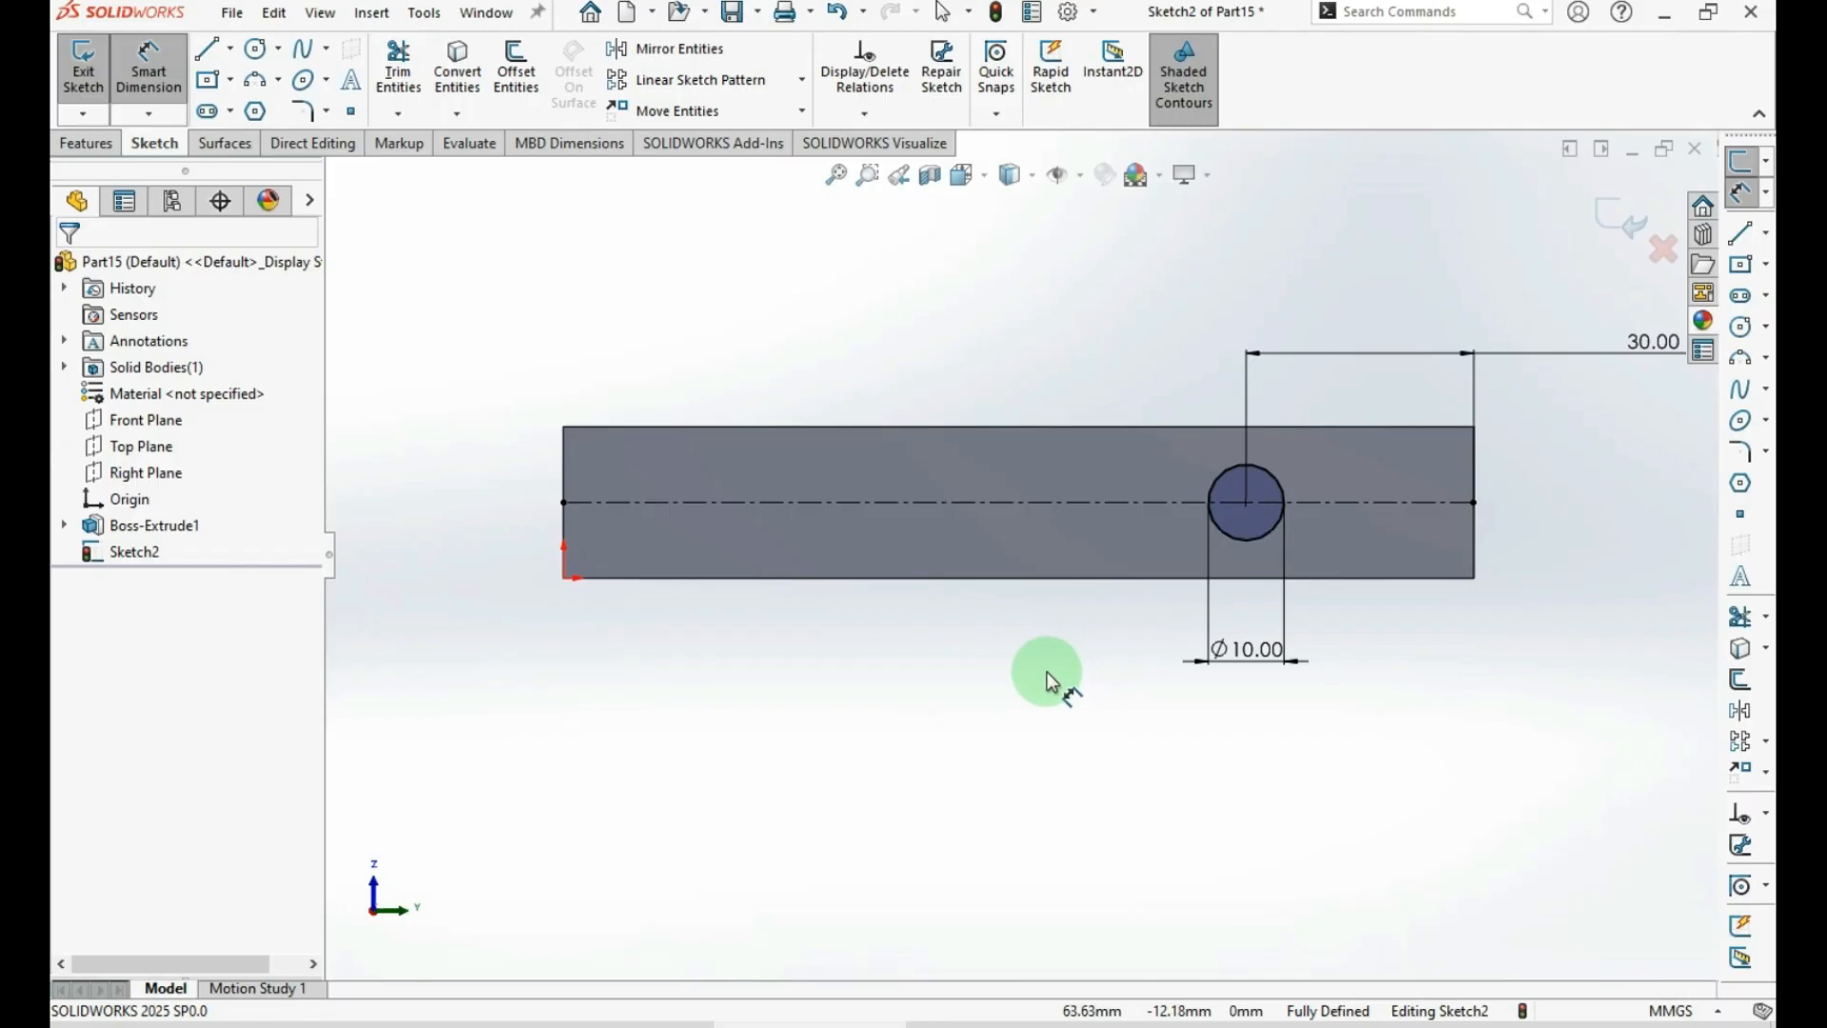
Exit the hole sketch on the L body's front face and leave it unselected
click(100, 148)
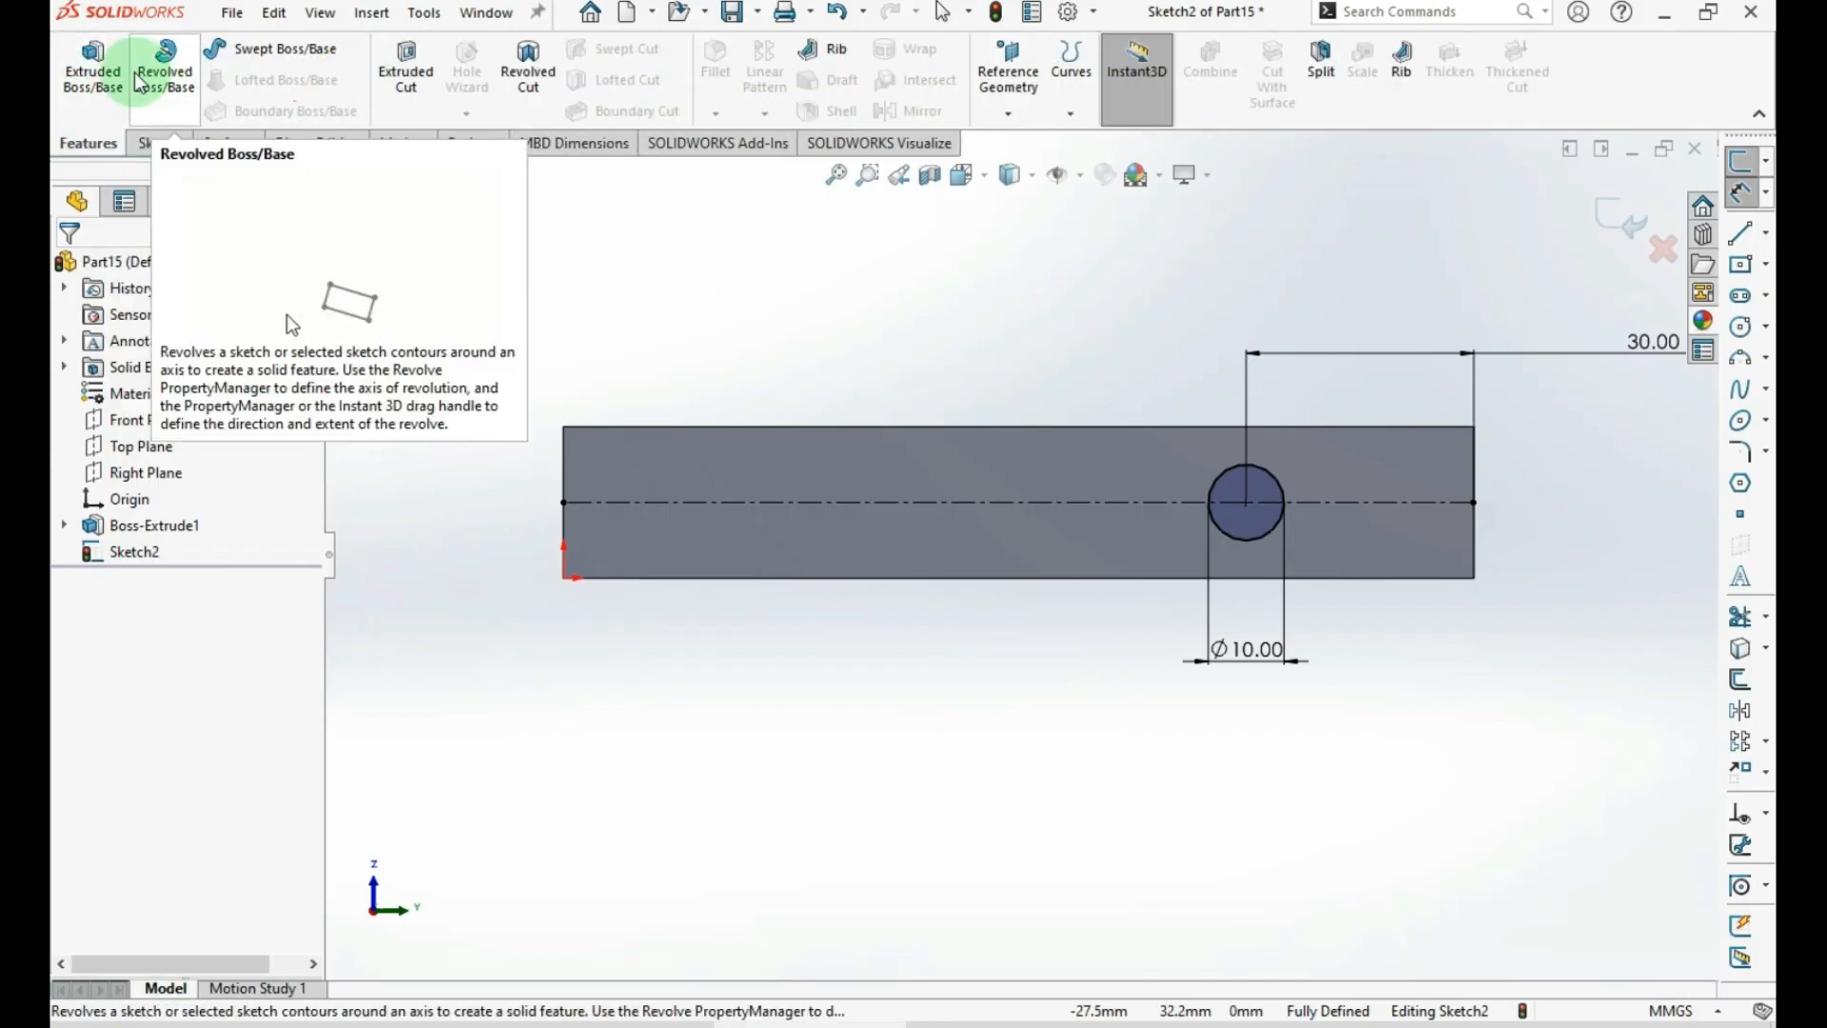
click(1624, 226)
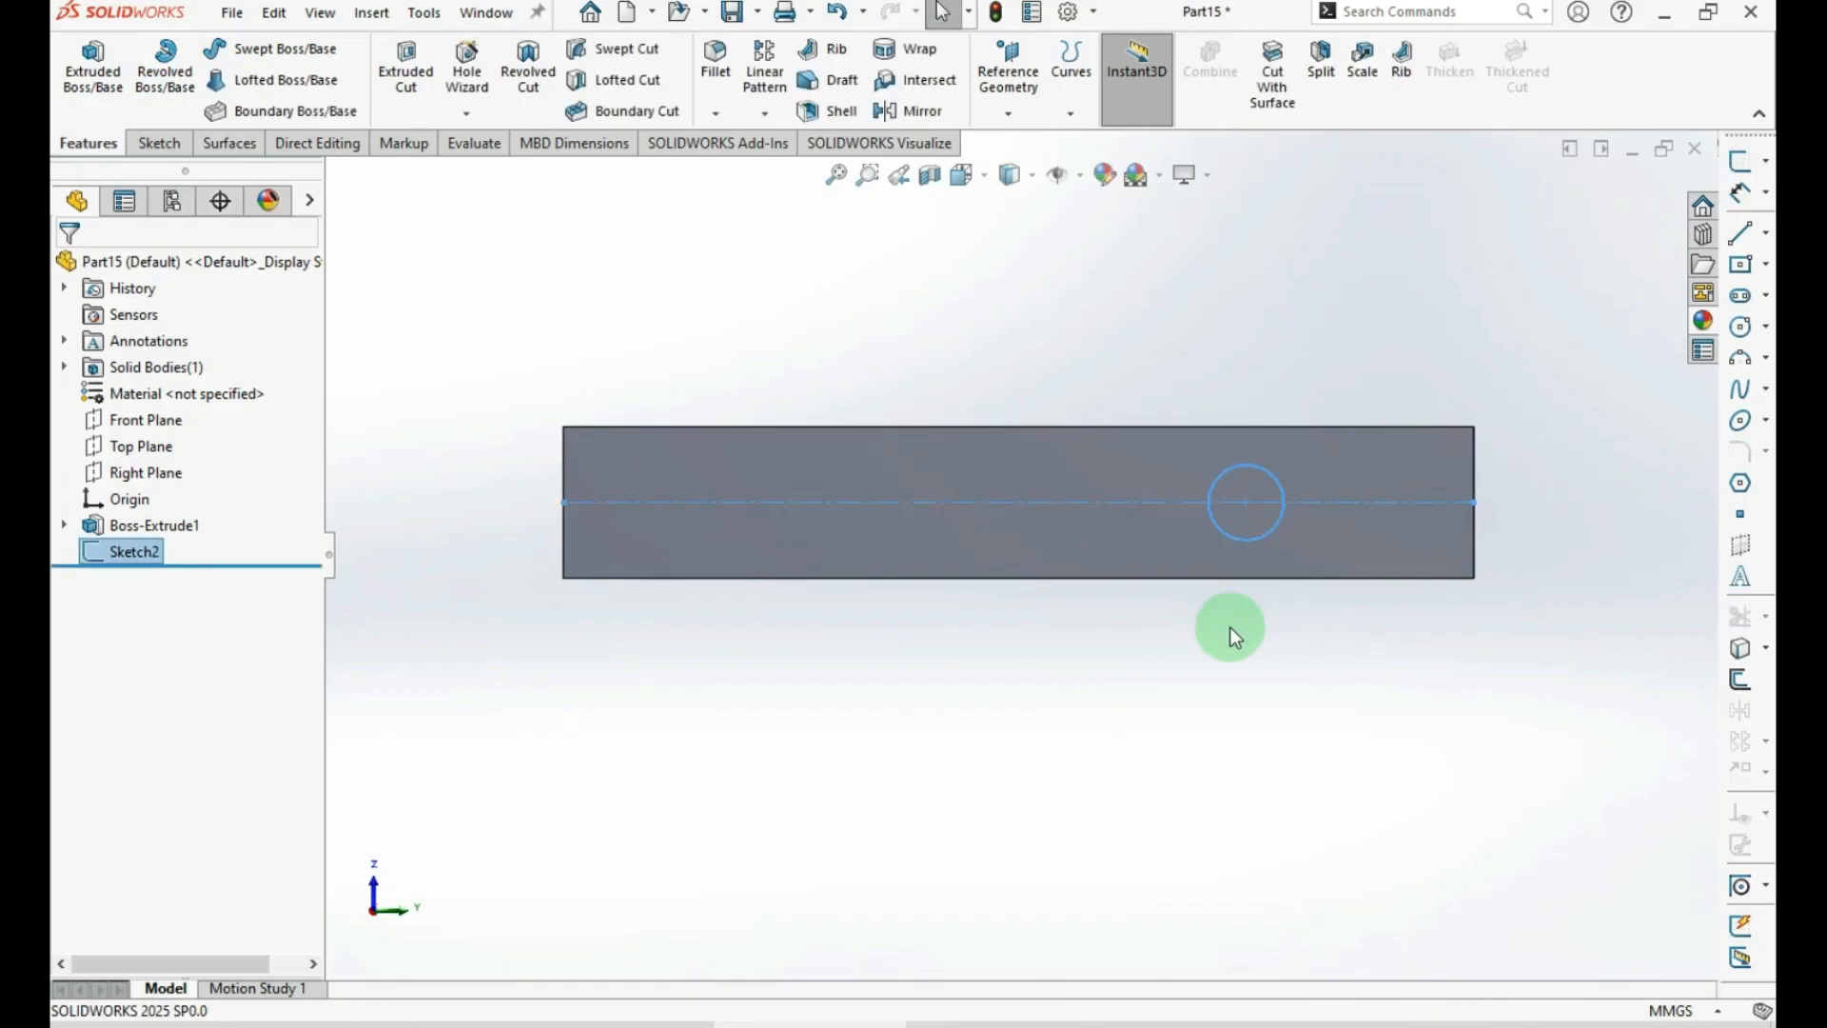
click(1140, 676)
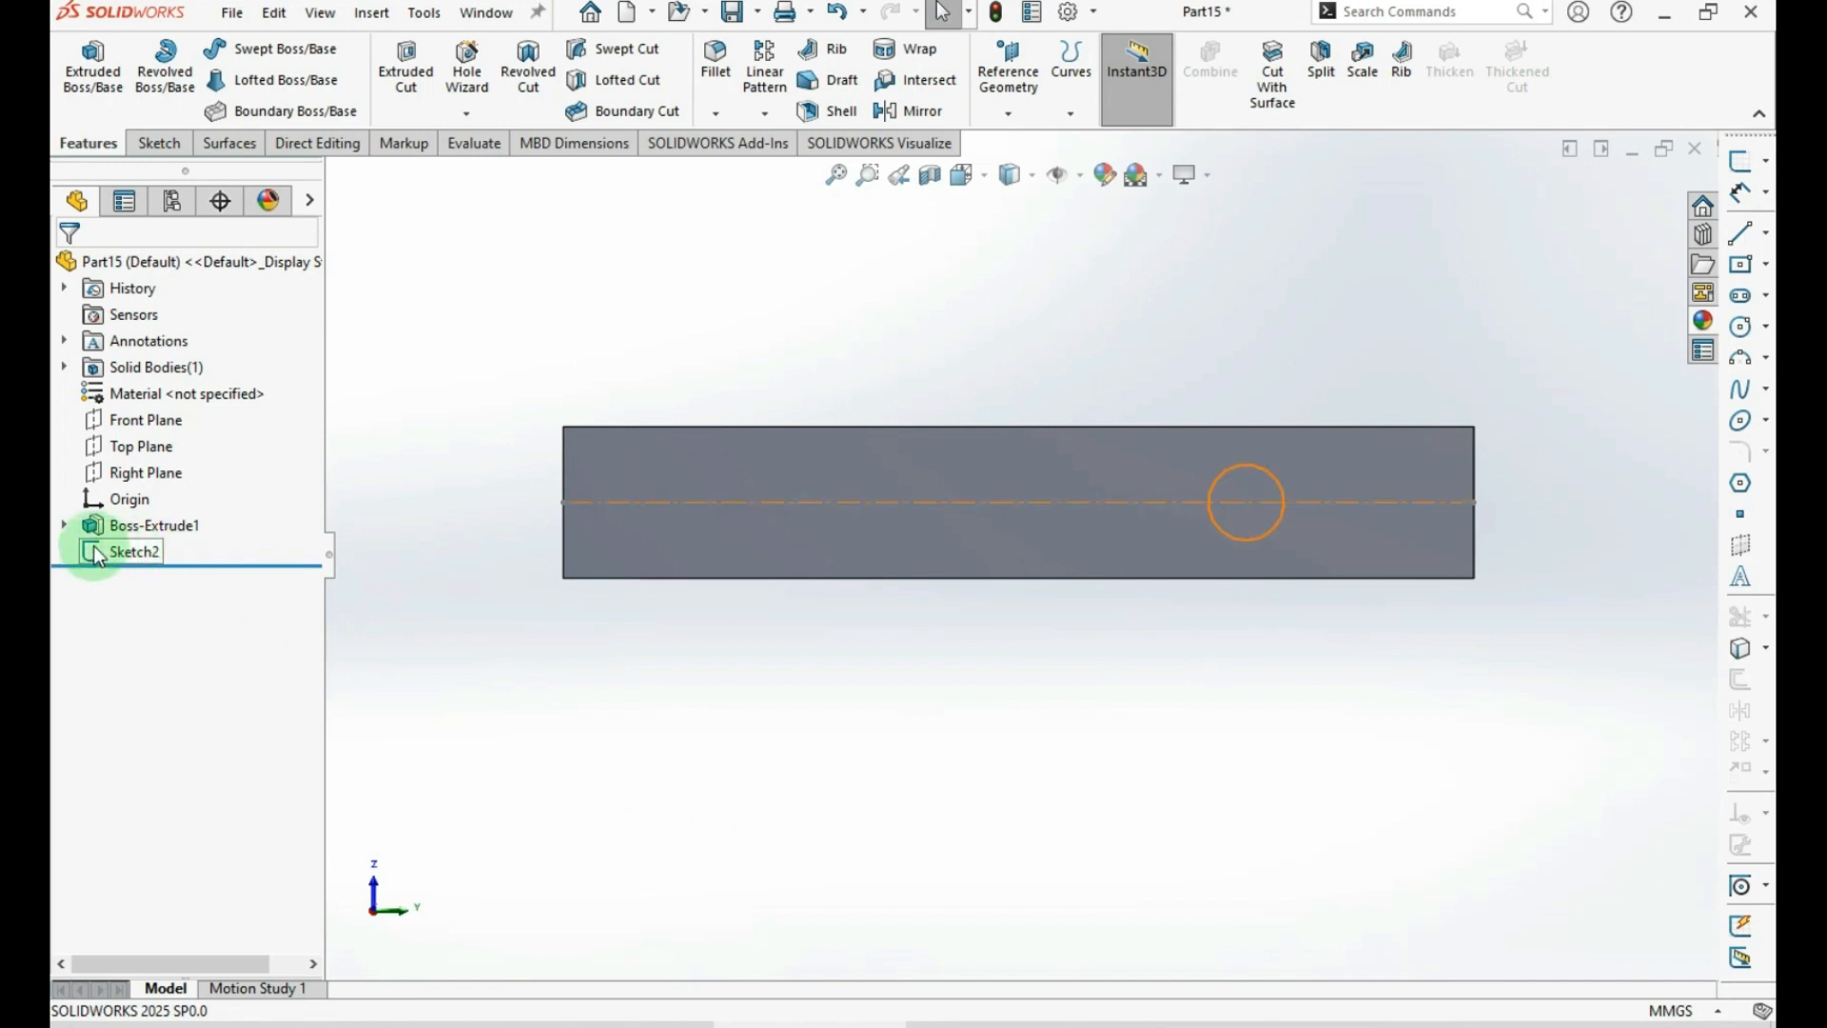
Expand Boss-Extrude1 and examine the absorbed profile sketch against the L body
click(64, 525)
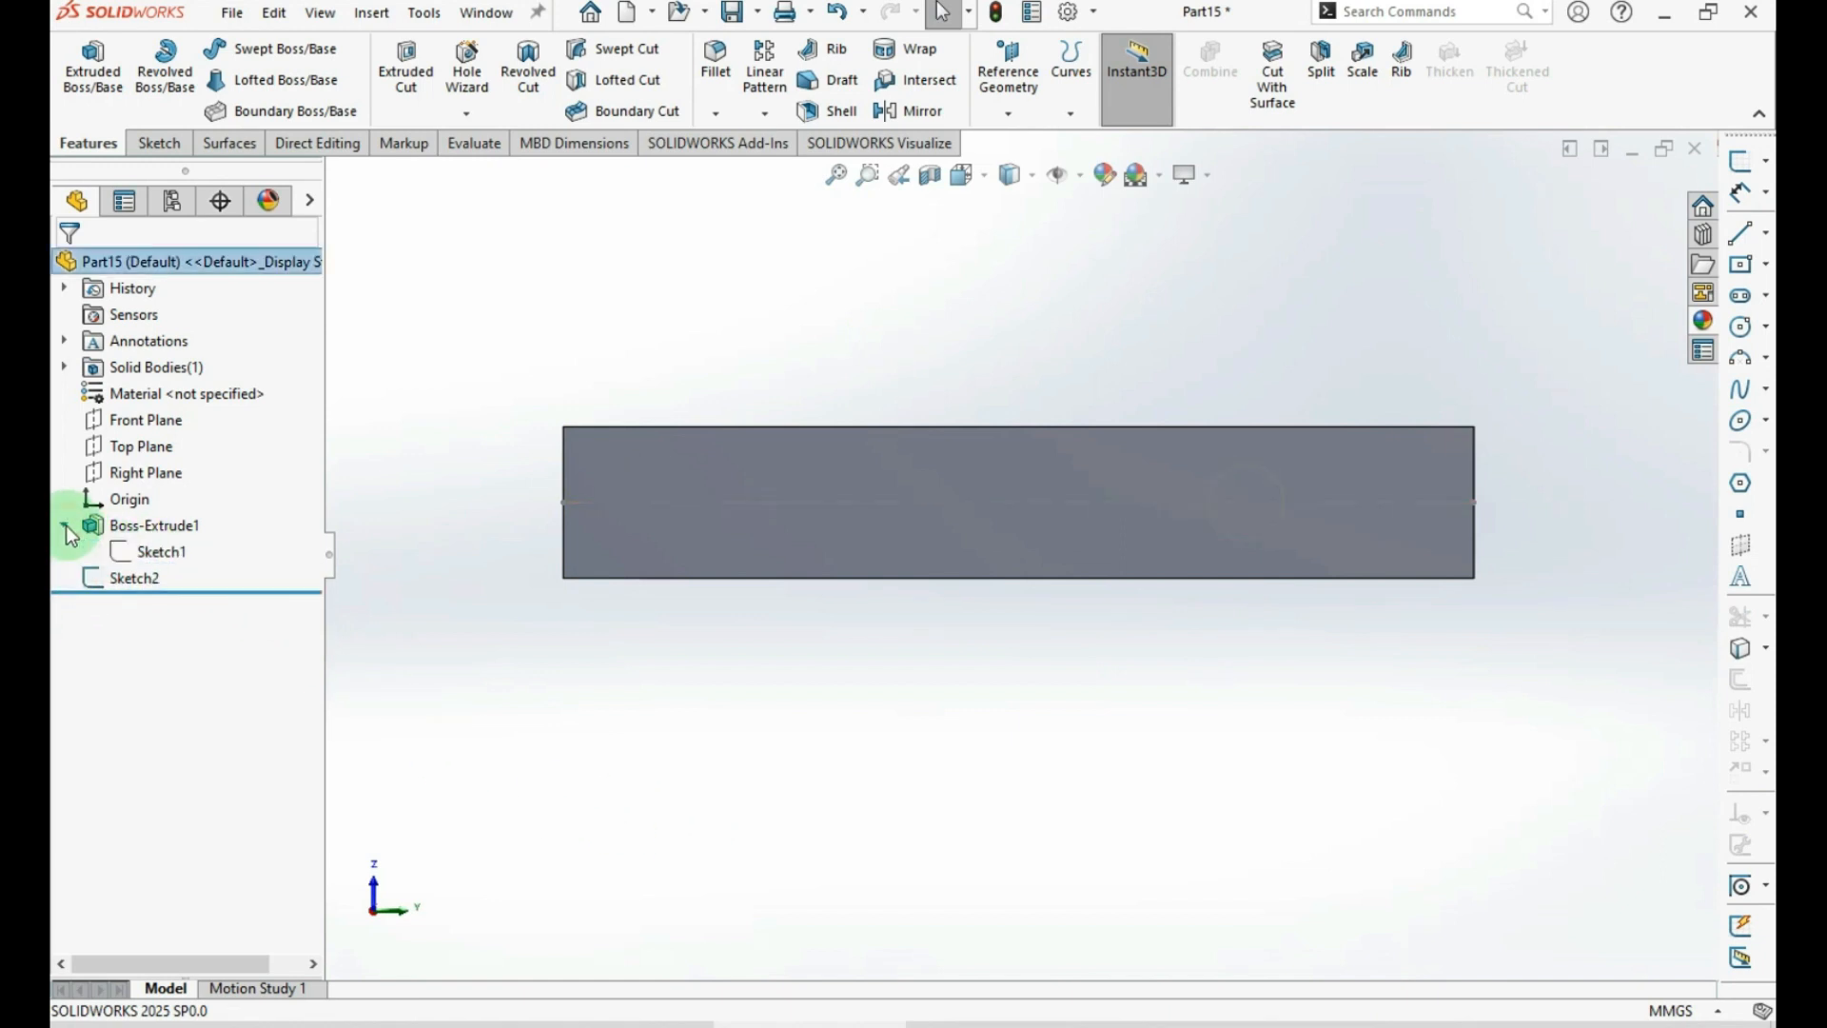
click(130, 550)
mouse_move(838, 571)
middle_down()
mouse_move(856, 694)
mouse_move(828, 739)
middle_up()
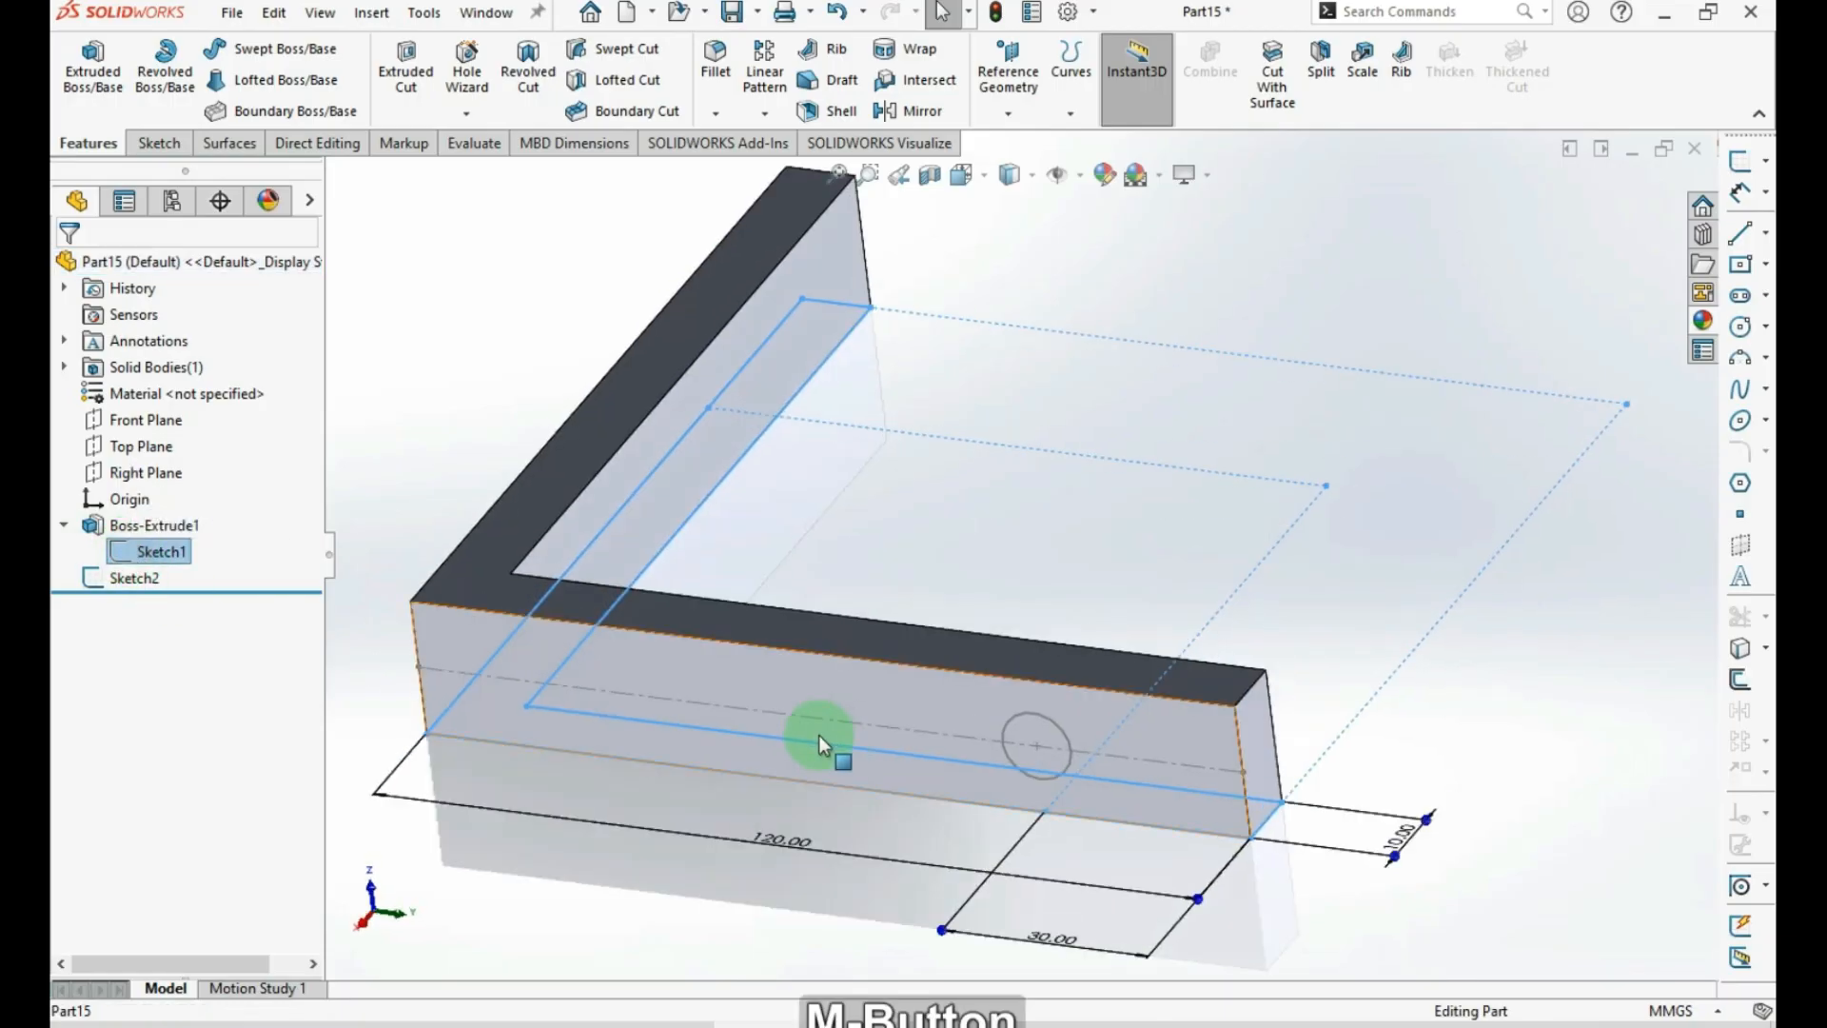
click(93, 528)
click(65, 526)
click(442, 409)
click(65, 527)
Show the L profile sketch under the base extrusion, then hide it again
click(124, 550)
click(147, 514)
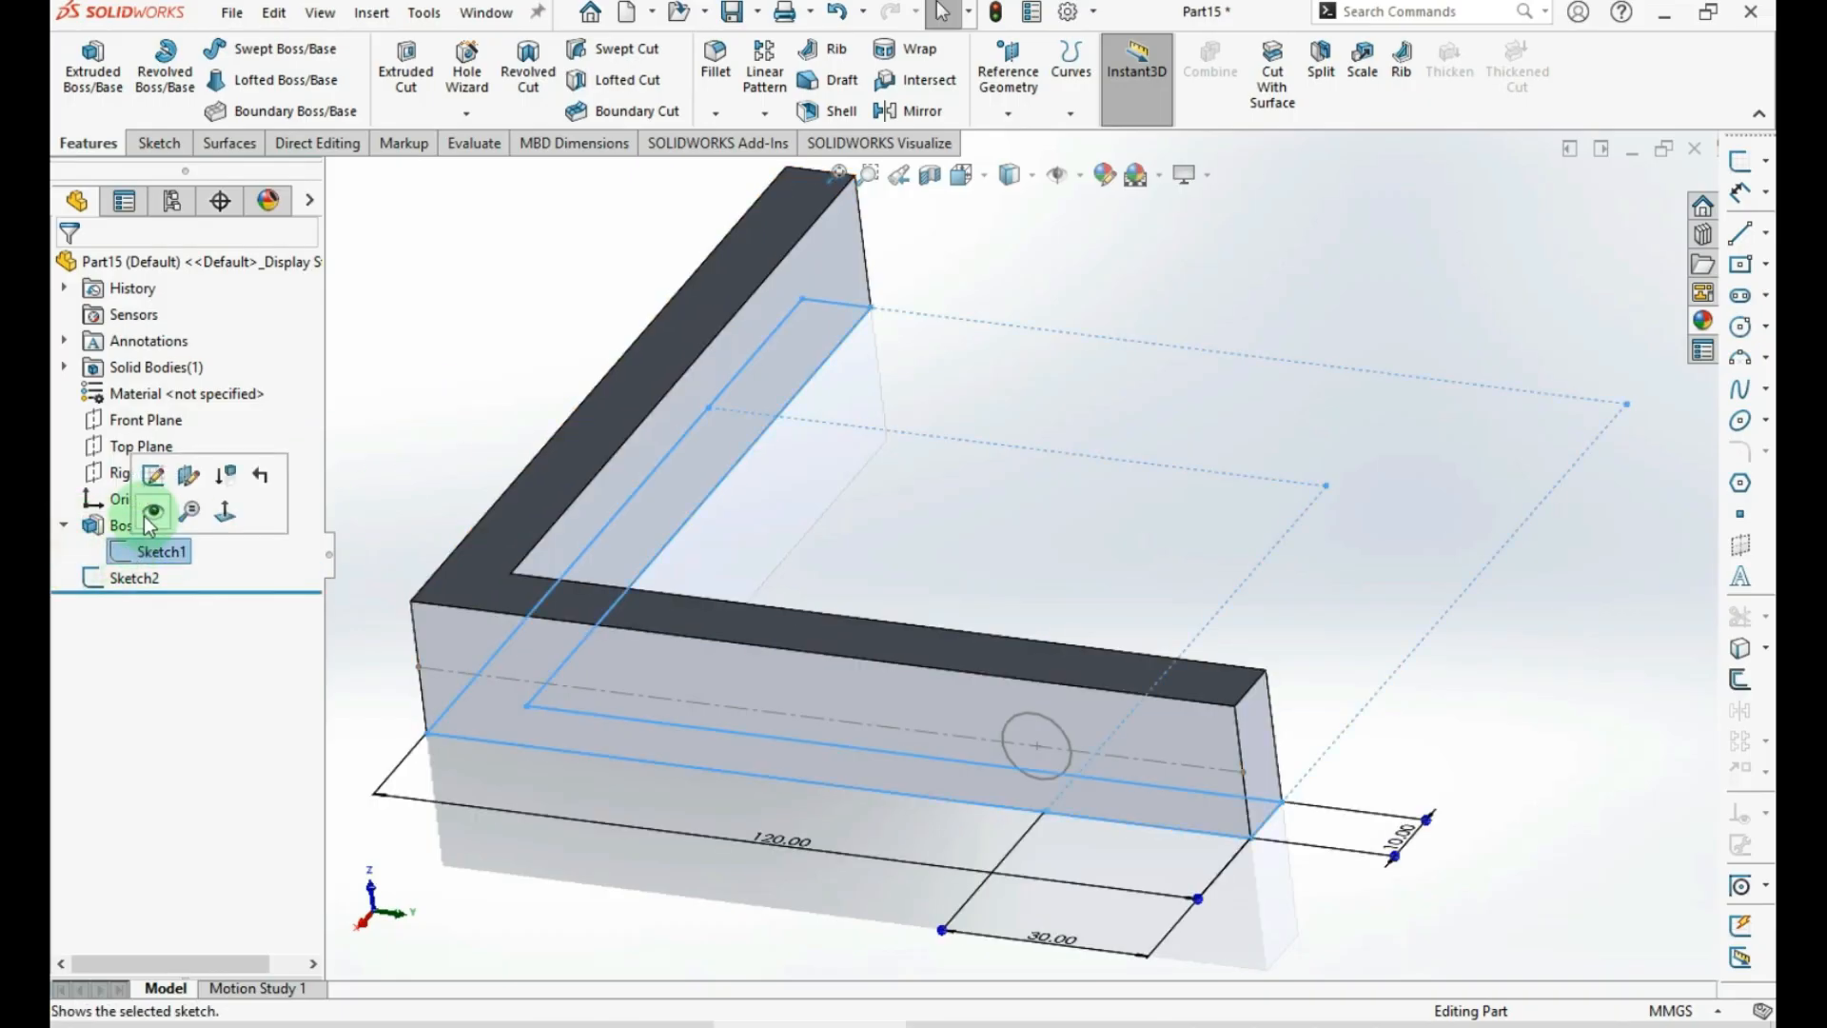
click(396, 409)
scroll(747, 518, up, 3)
mouse_move(752, 521)
middle_down()
mouse_move(726, 775)
mouse_move(751, 477)
mouse_move(666, 486)
middle_up()
click(152, 551)
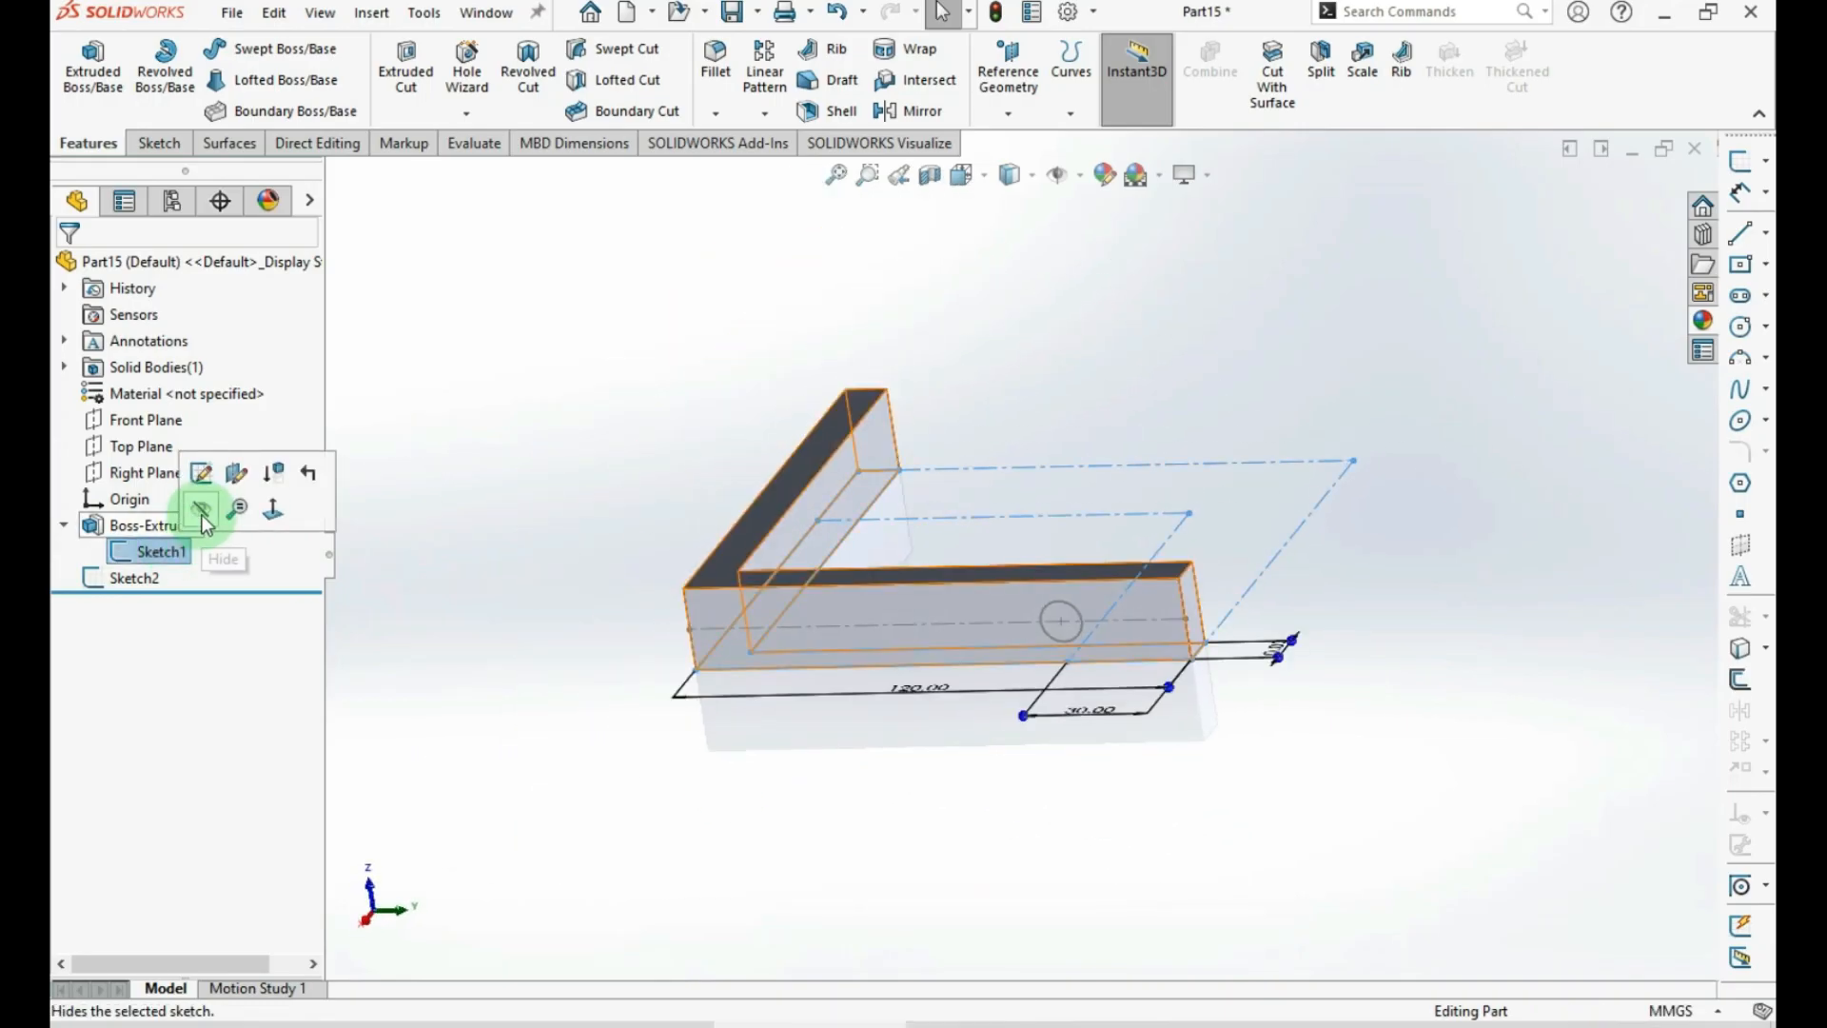
click(202, 514)
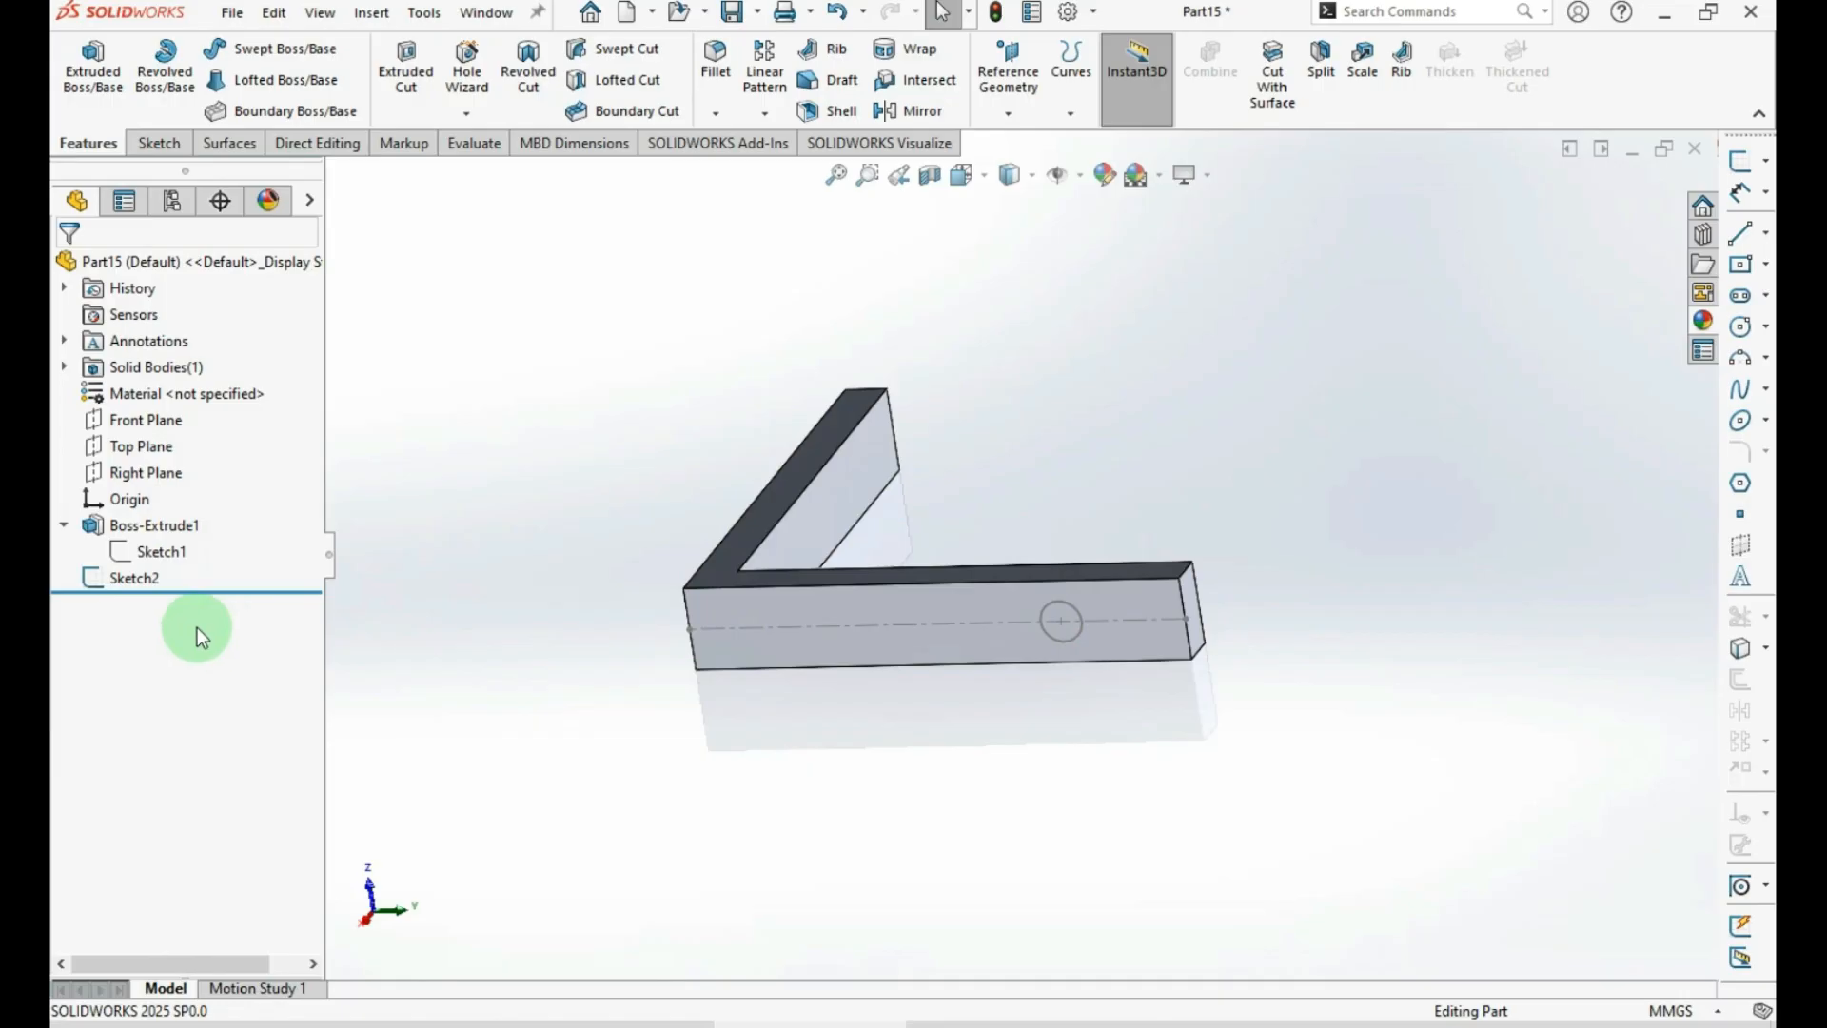
Cut the 10 mm circle sketch through the front leg with a Blind Extruded Cut 20 mm deep
click(93, 576)
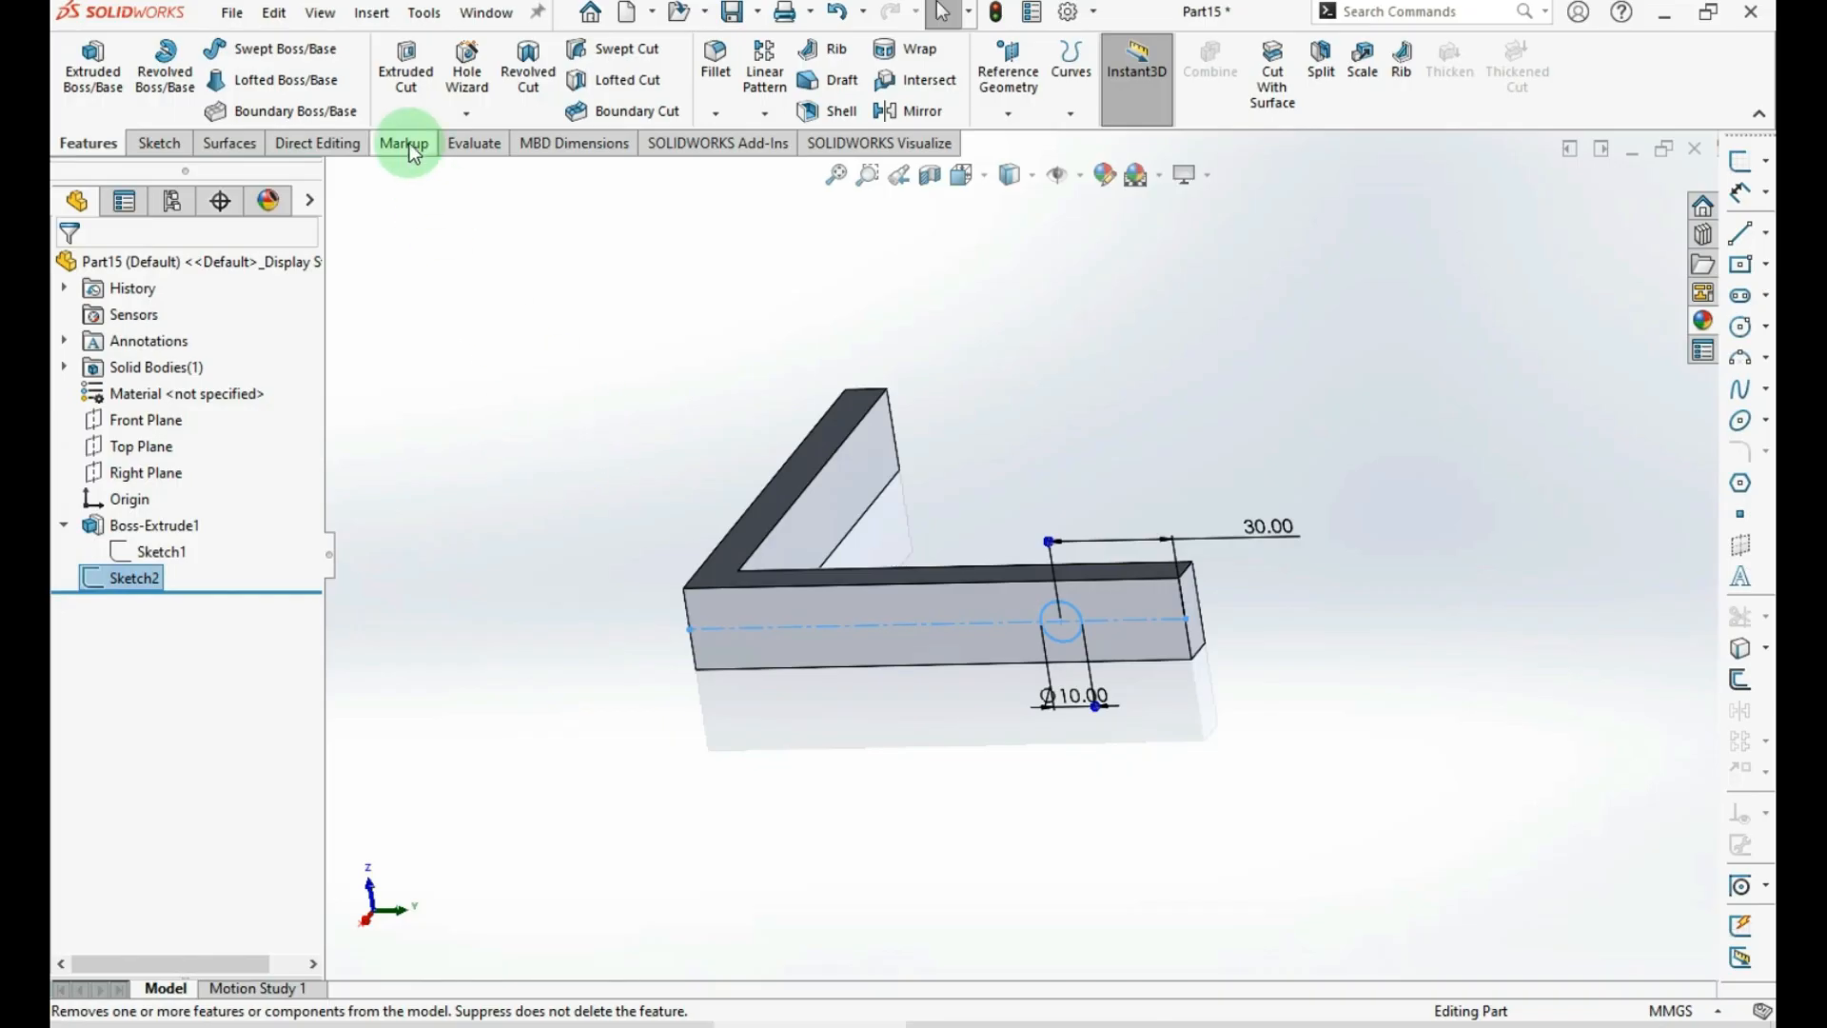
click(406, 76)
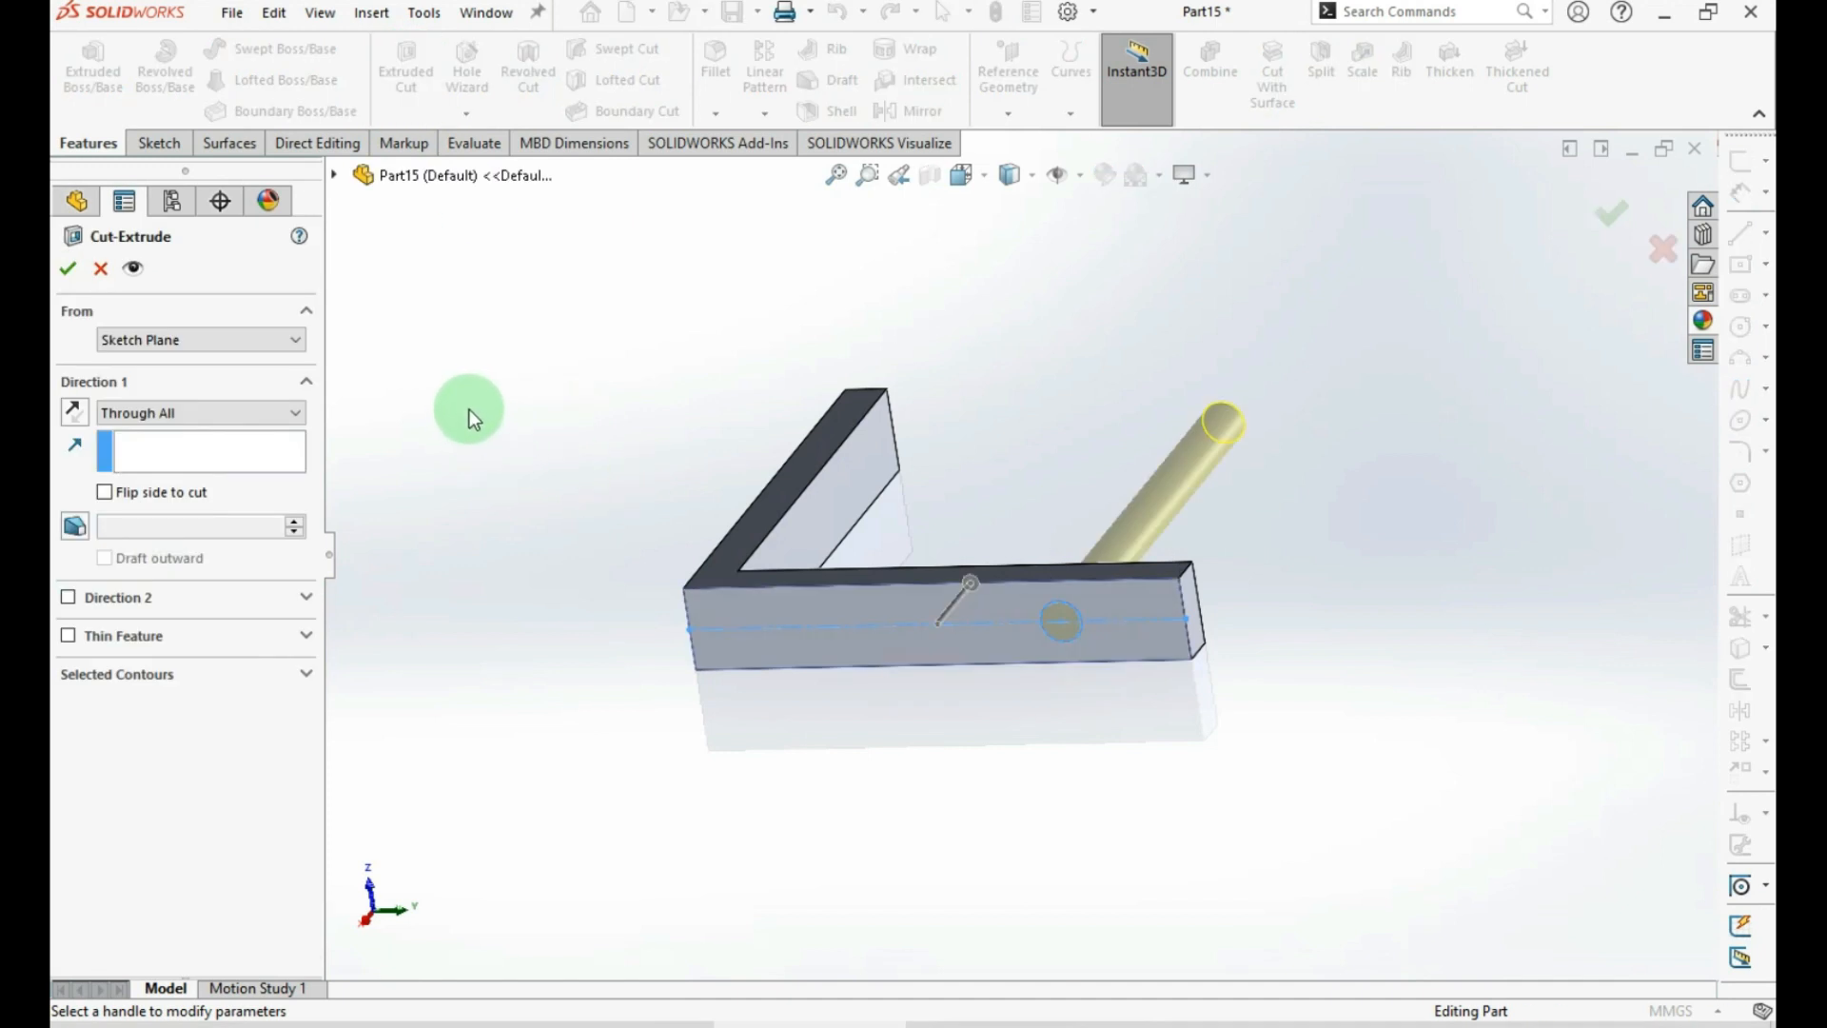
middle_drag(498, 444, 539, 531)
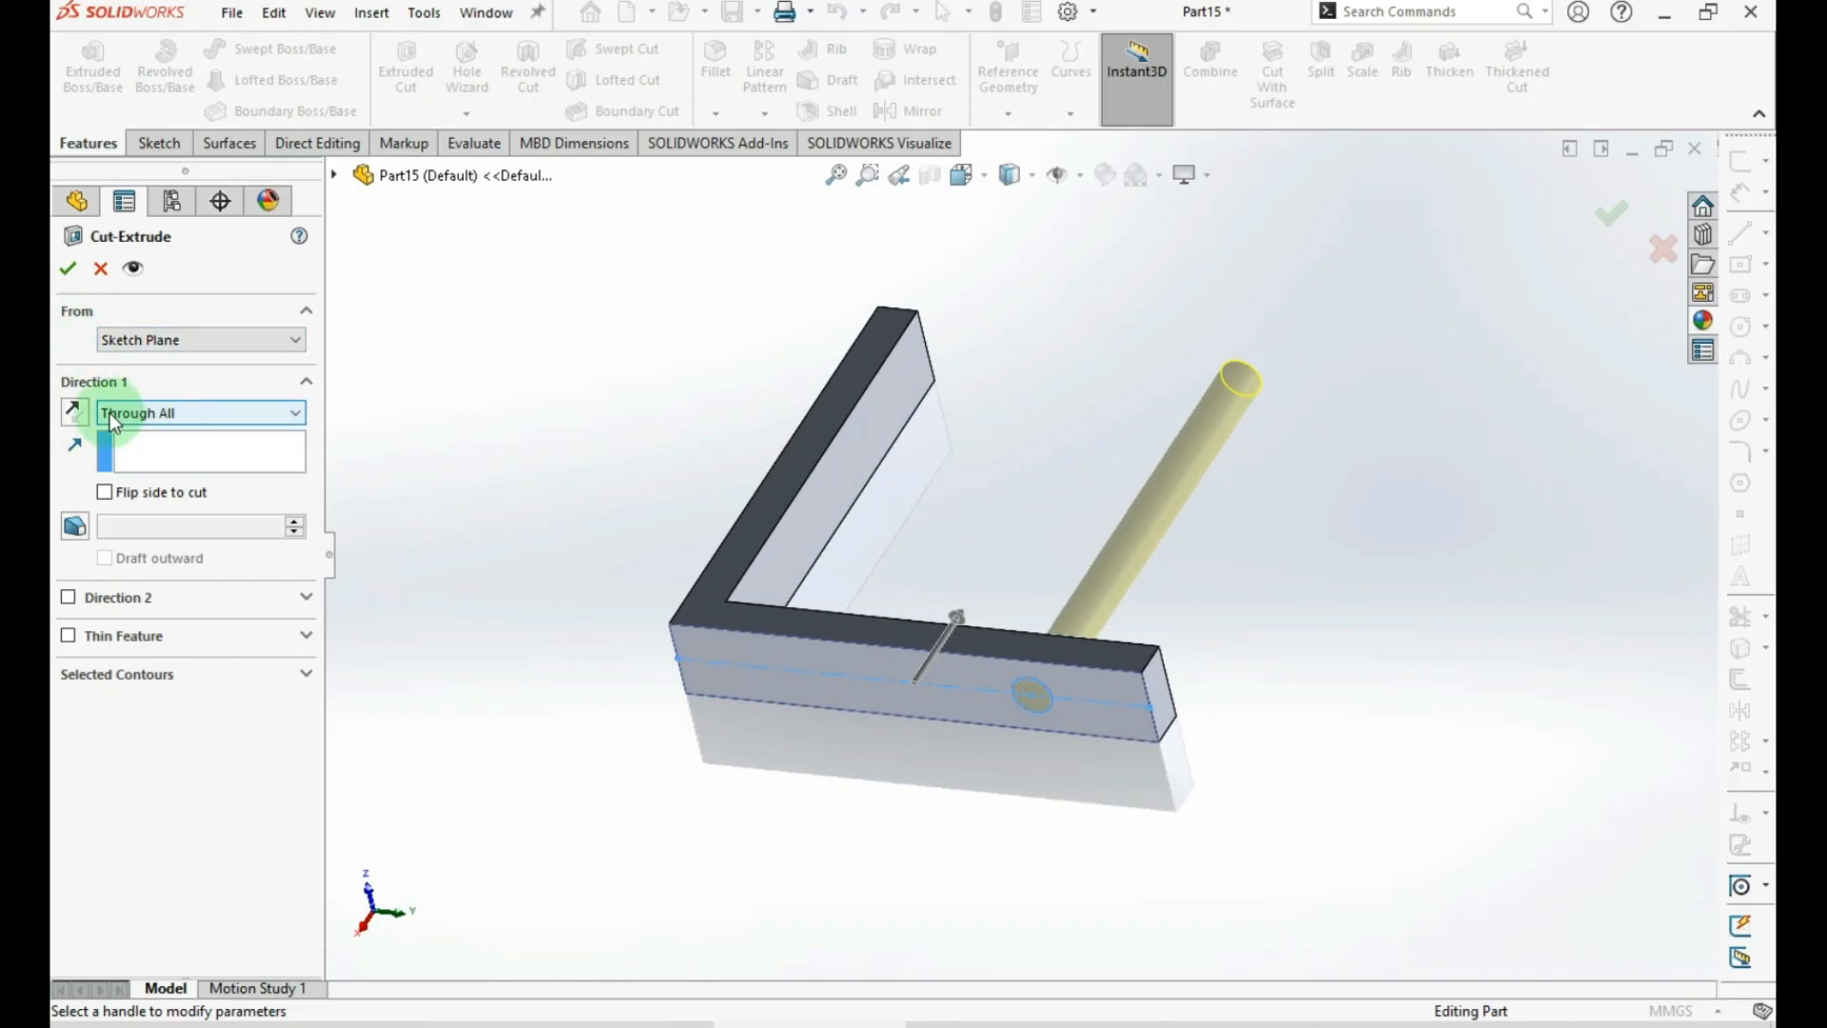
click(152, 412)
click(129, 434)
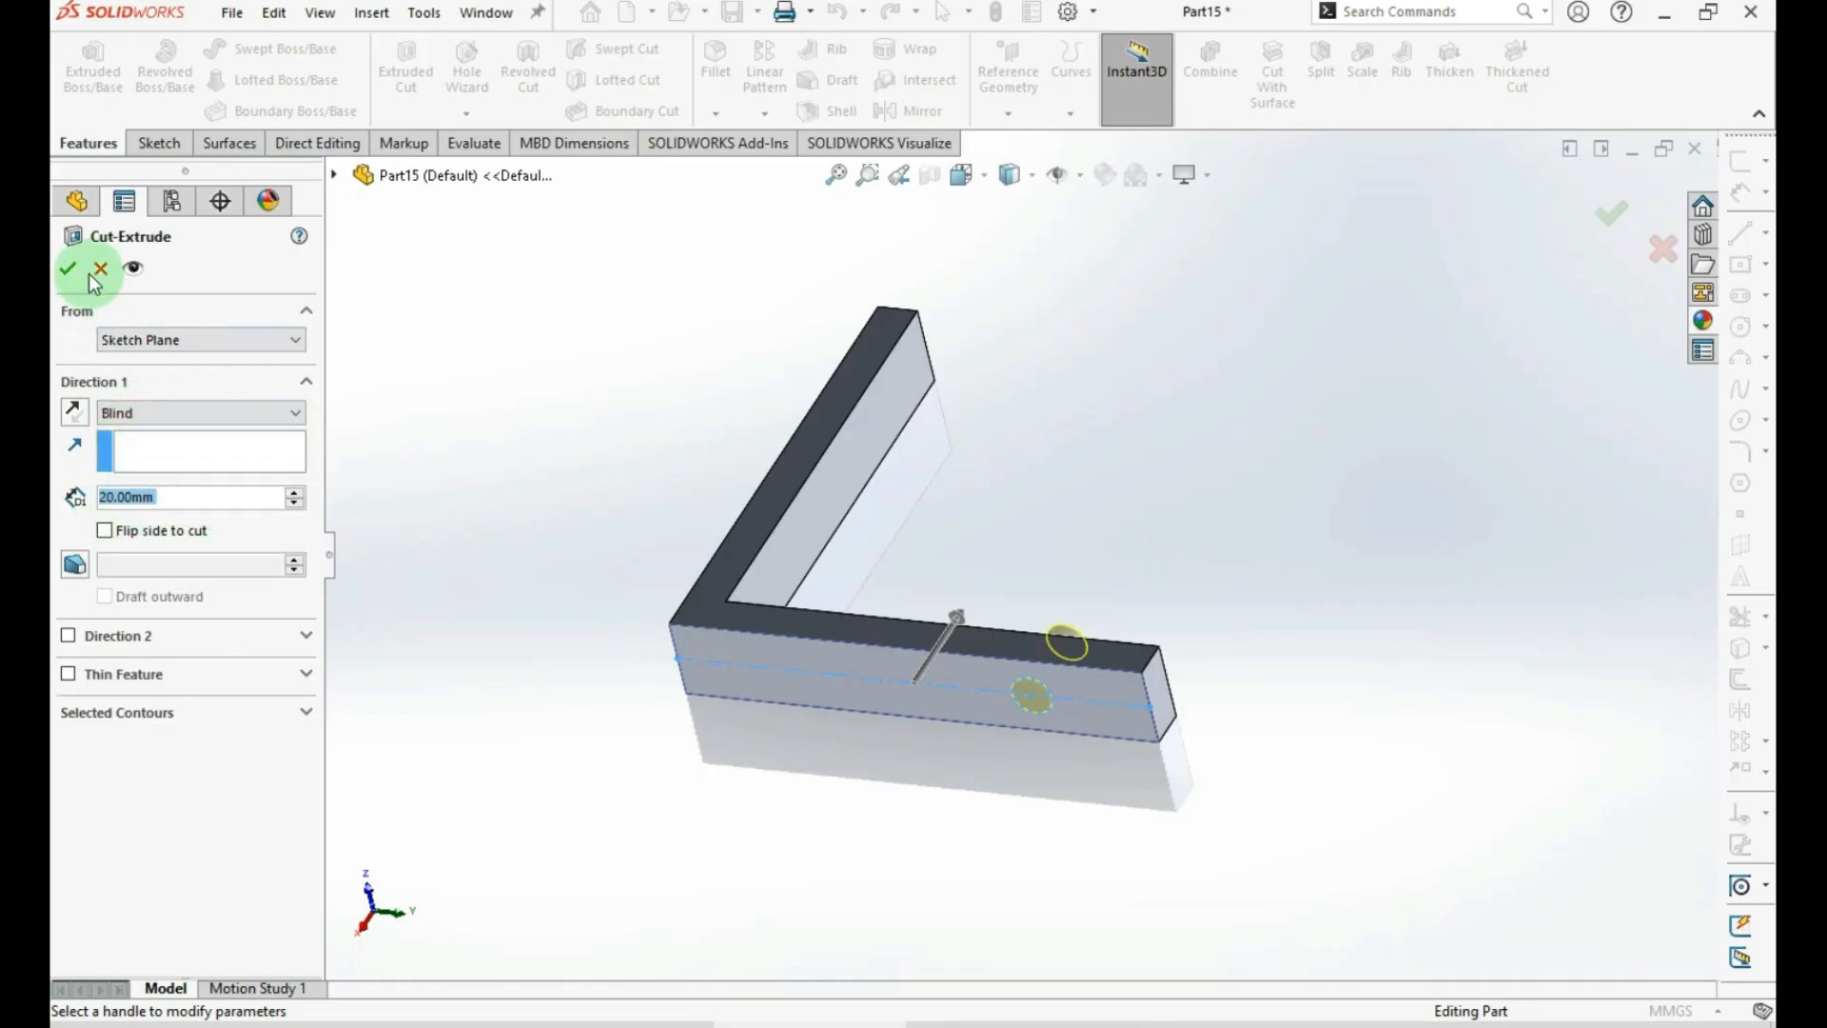
middle_drag(758, 489, 820, 755)
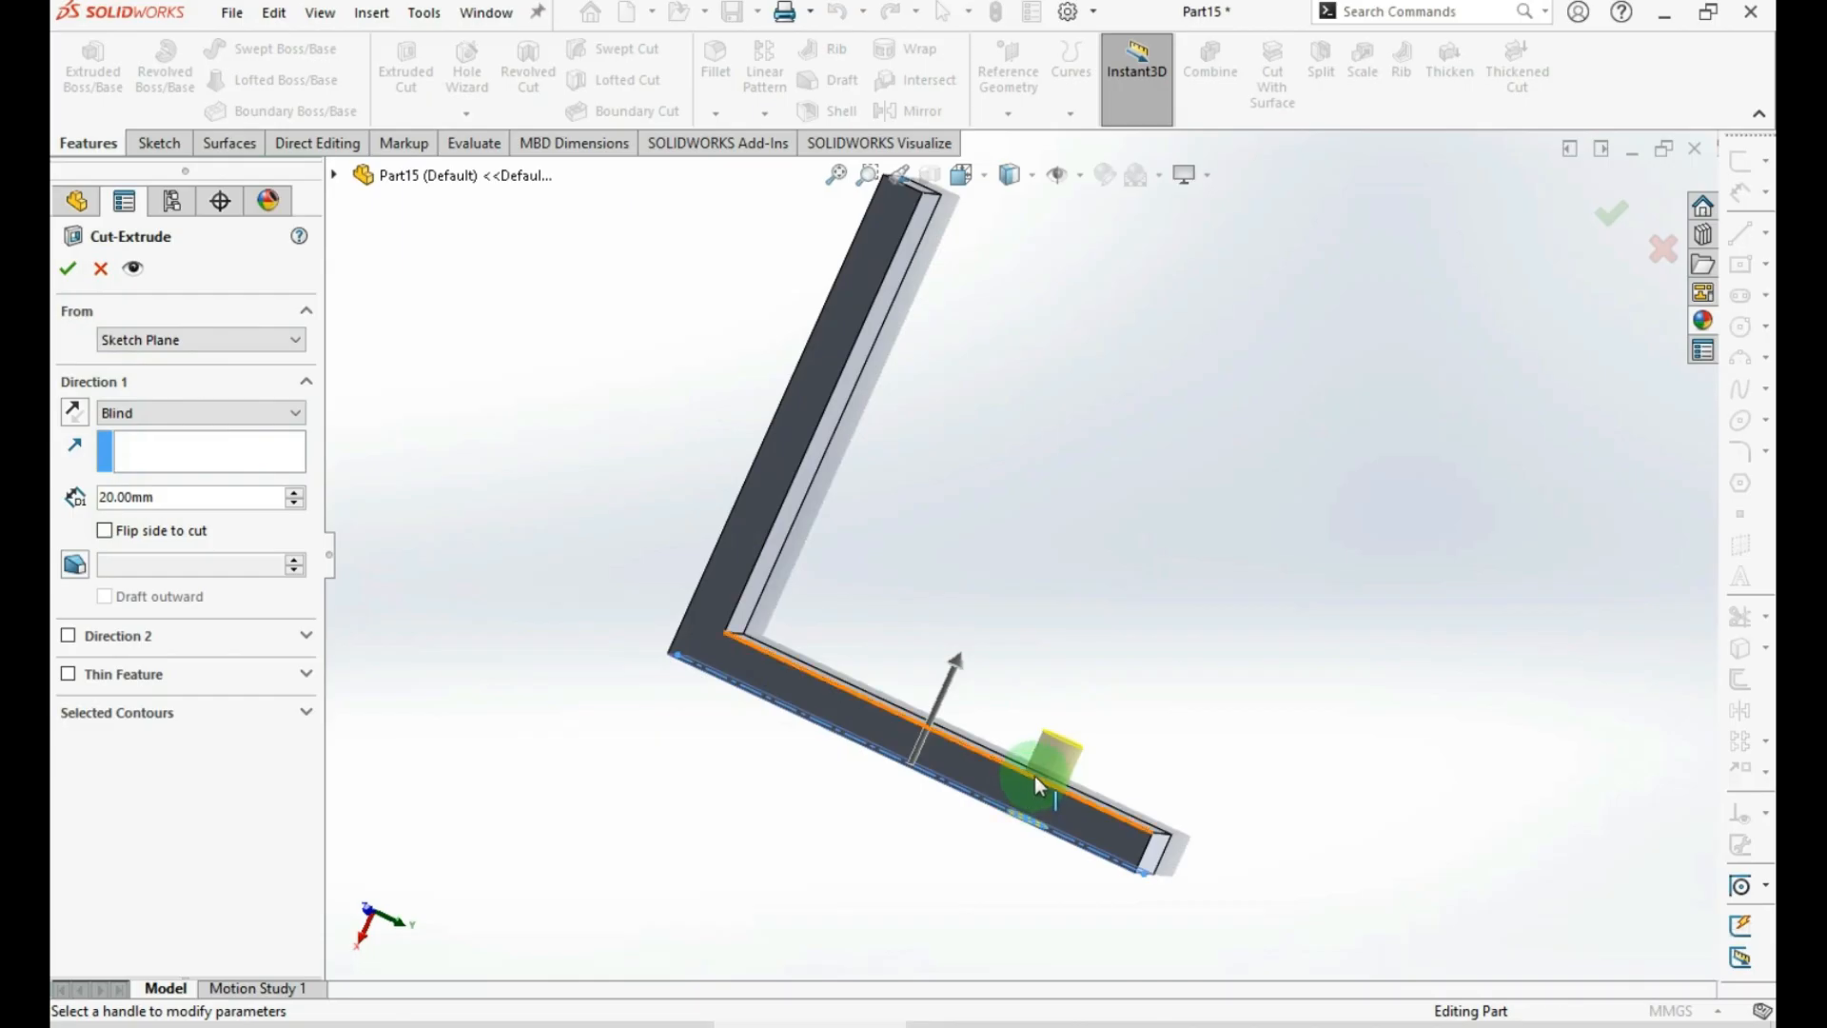
click(68, 269)
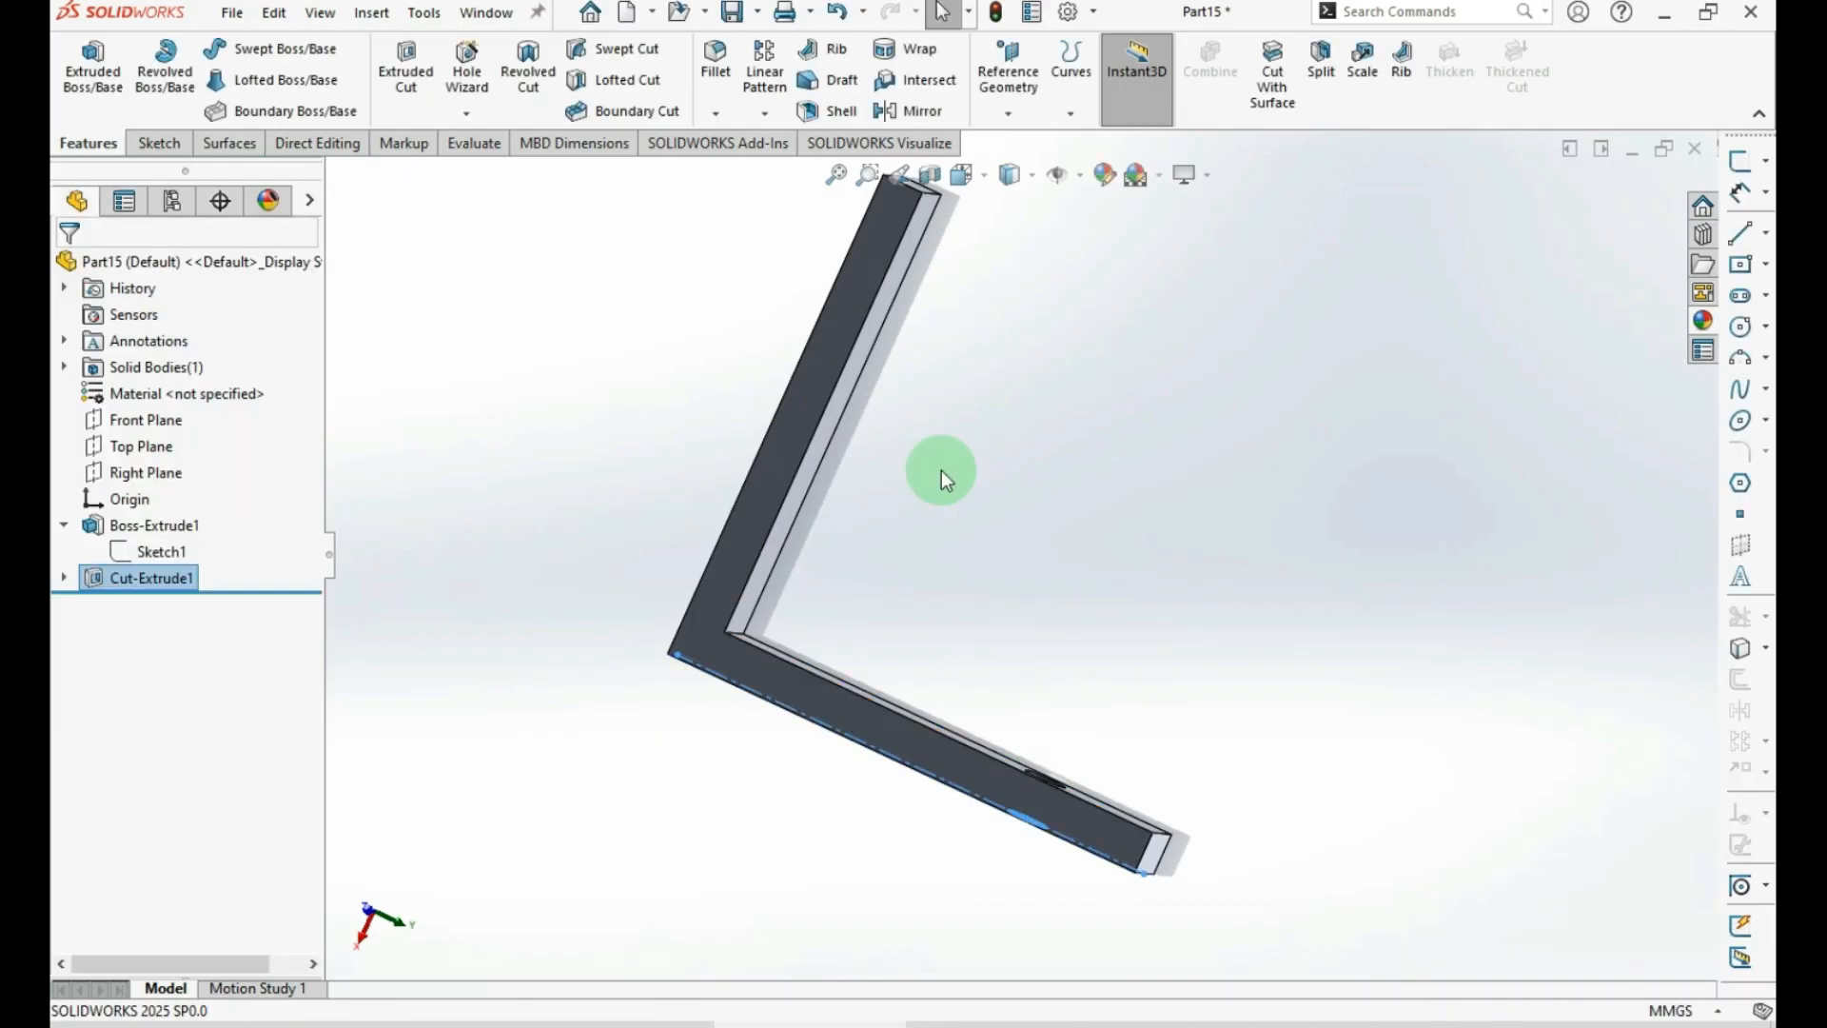
Start a sketch on the other leg's long outer face and draw a horizontal centerline between the midpoints of its short sides
middle_drag(1043, 470, 1040, 530)
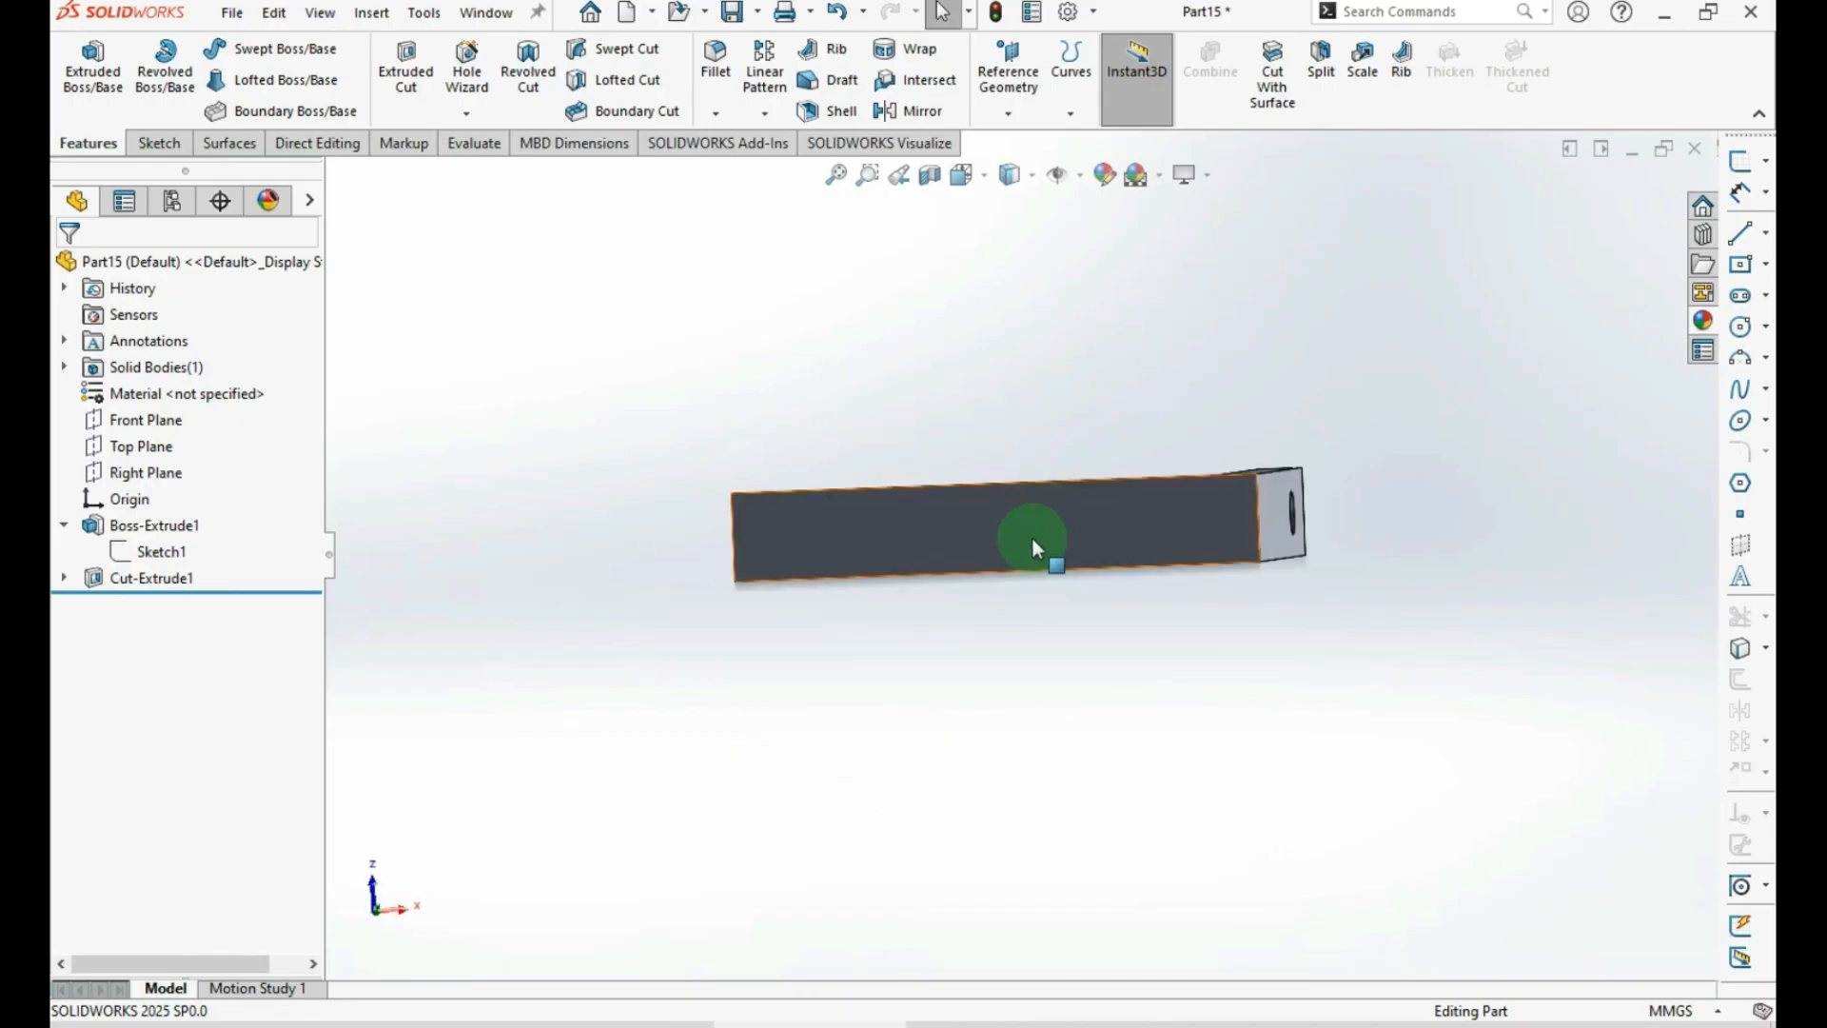
click(1030, 537)
click(1744, 166)
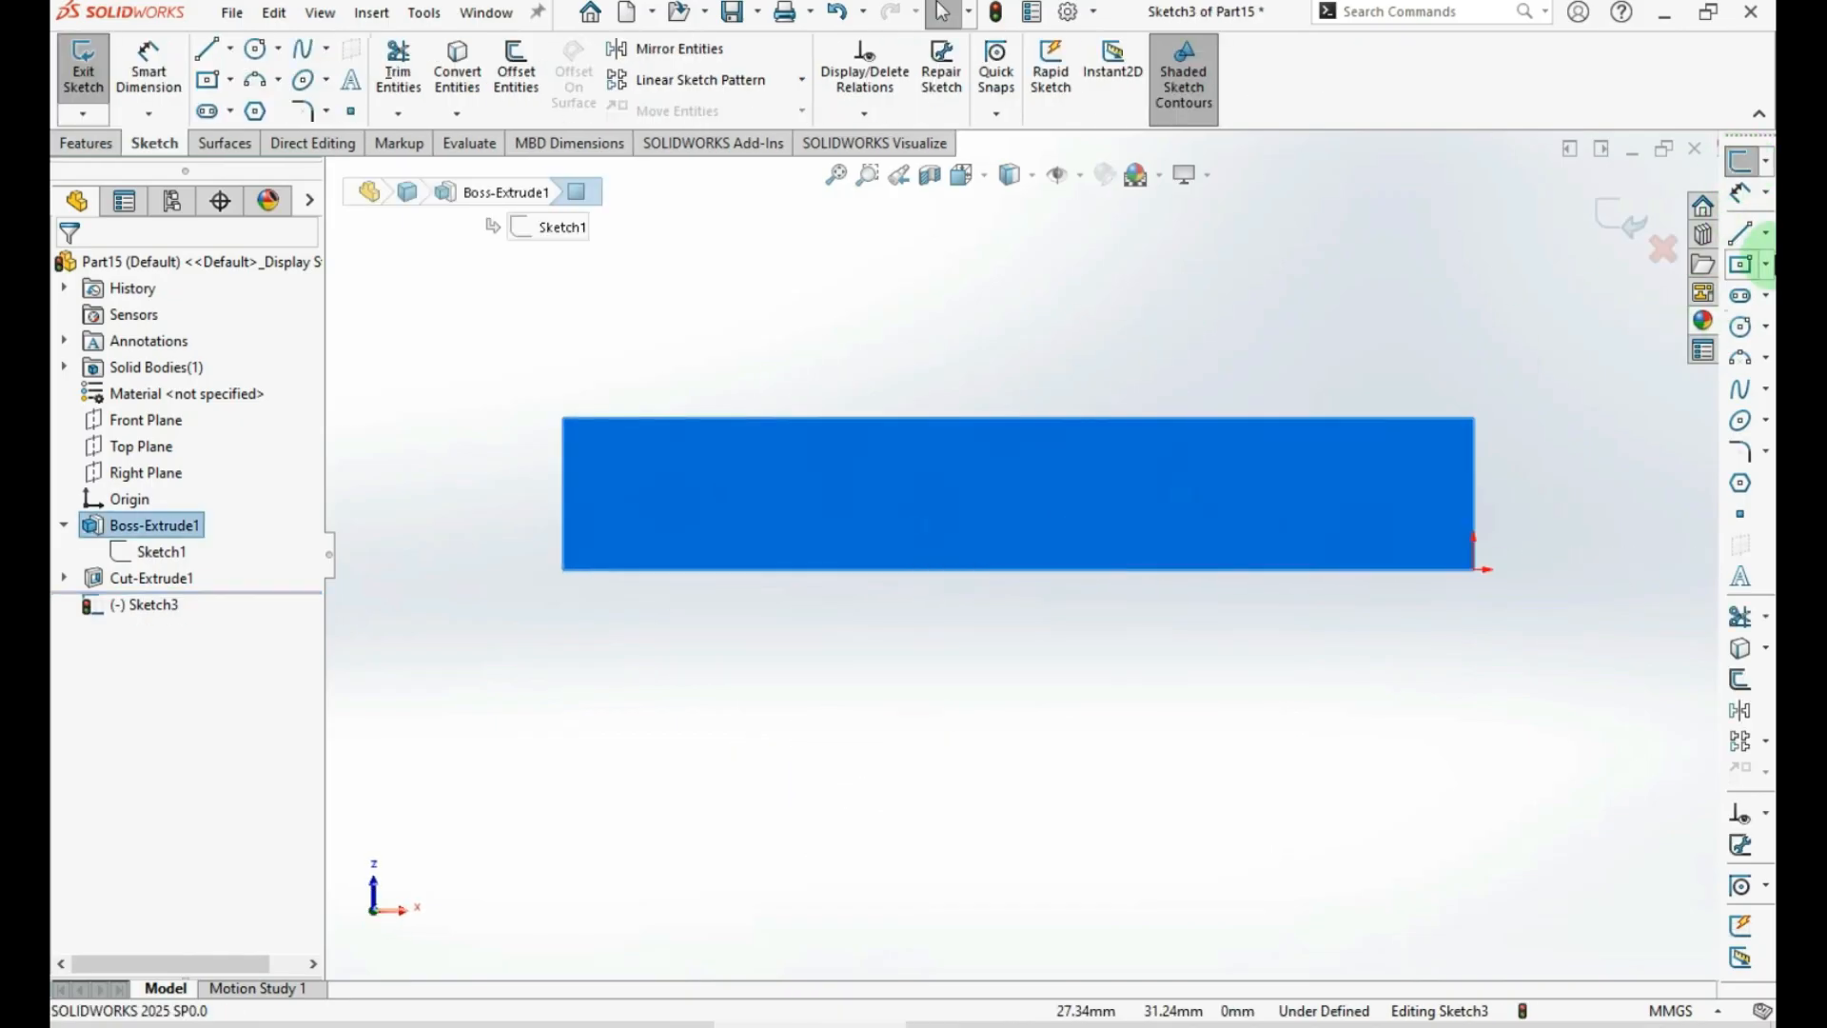
click(1766, 234)
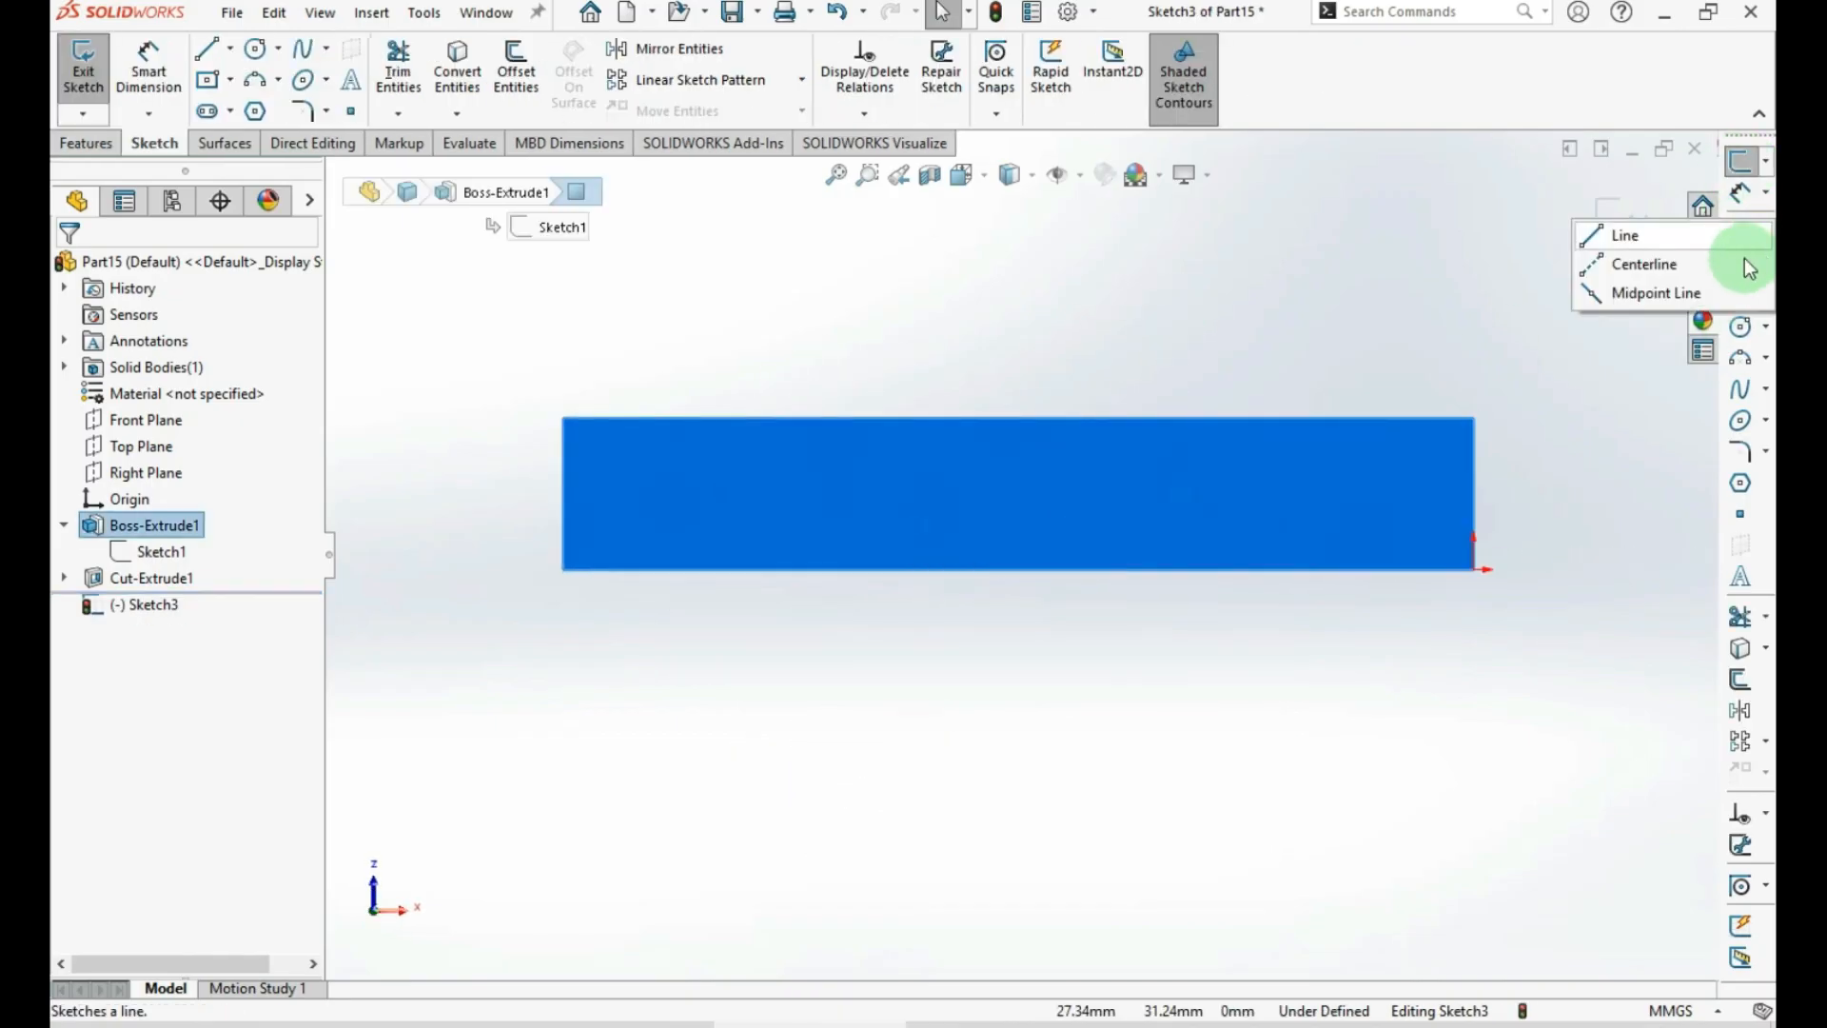
click(1605, 265)
click(564, 494)
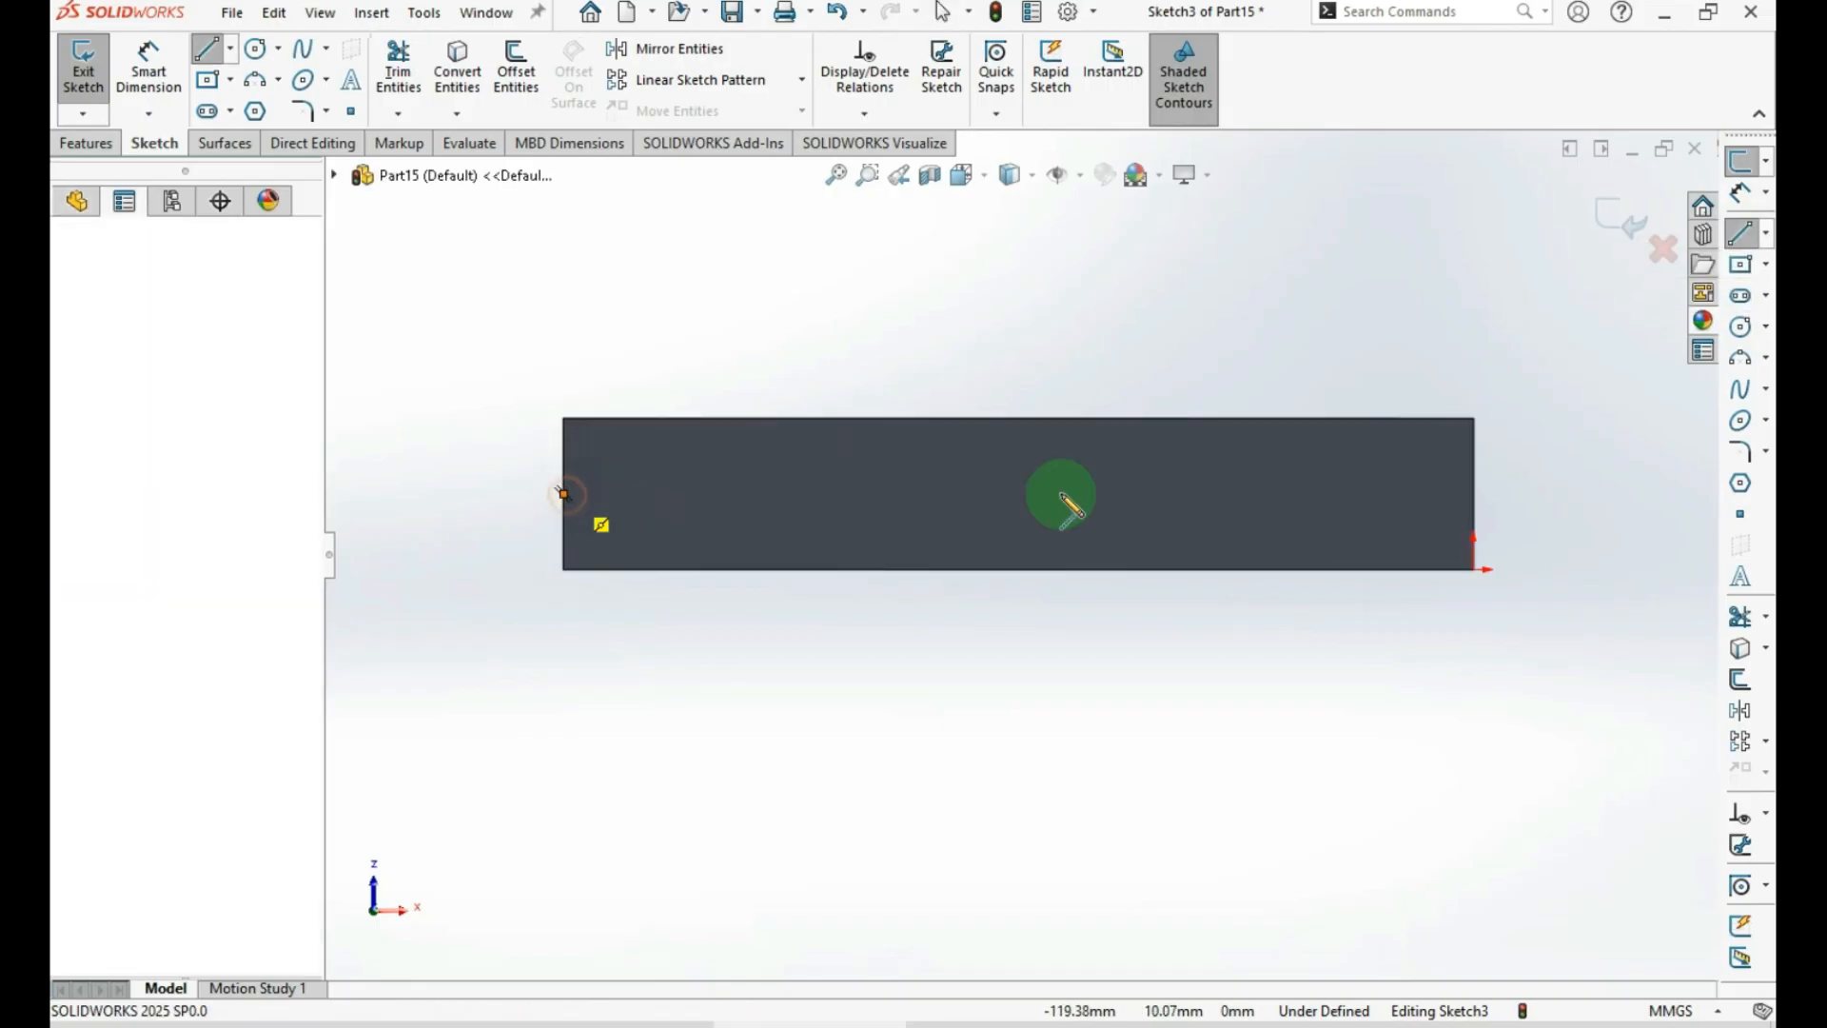
click(1474, 494)
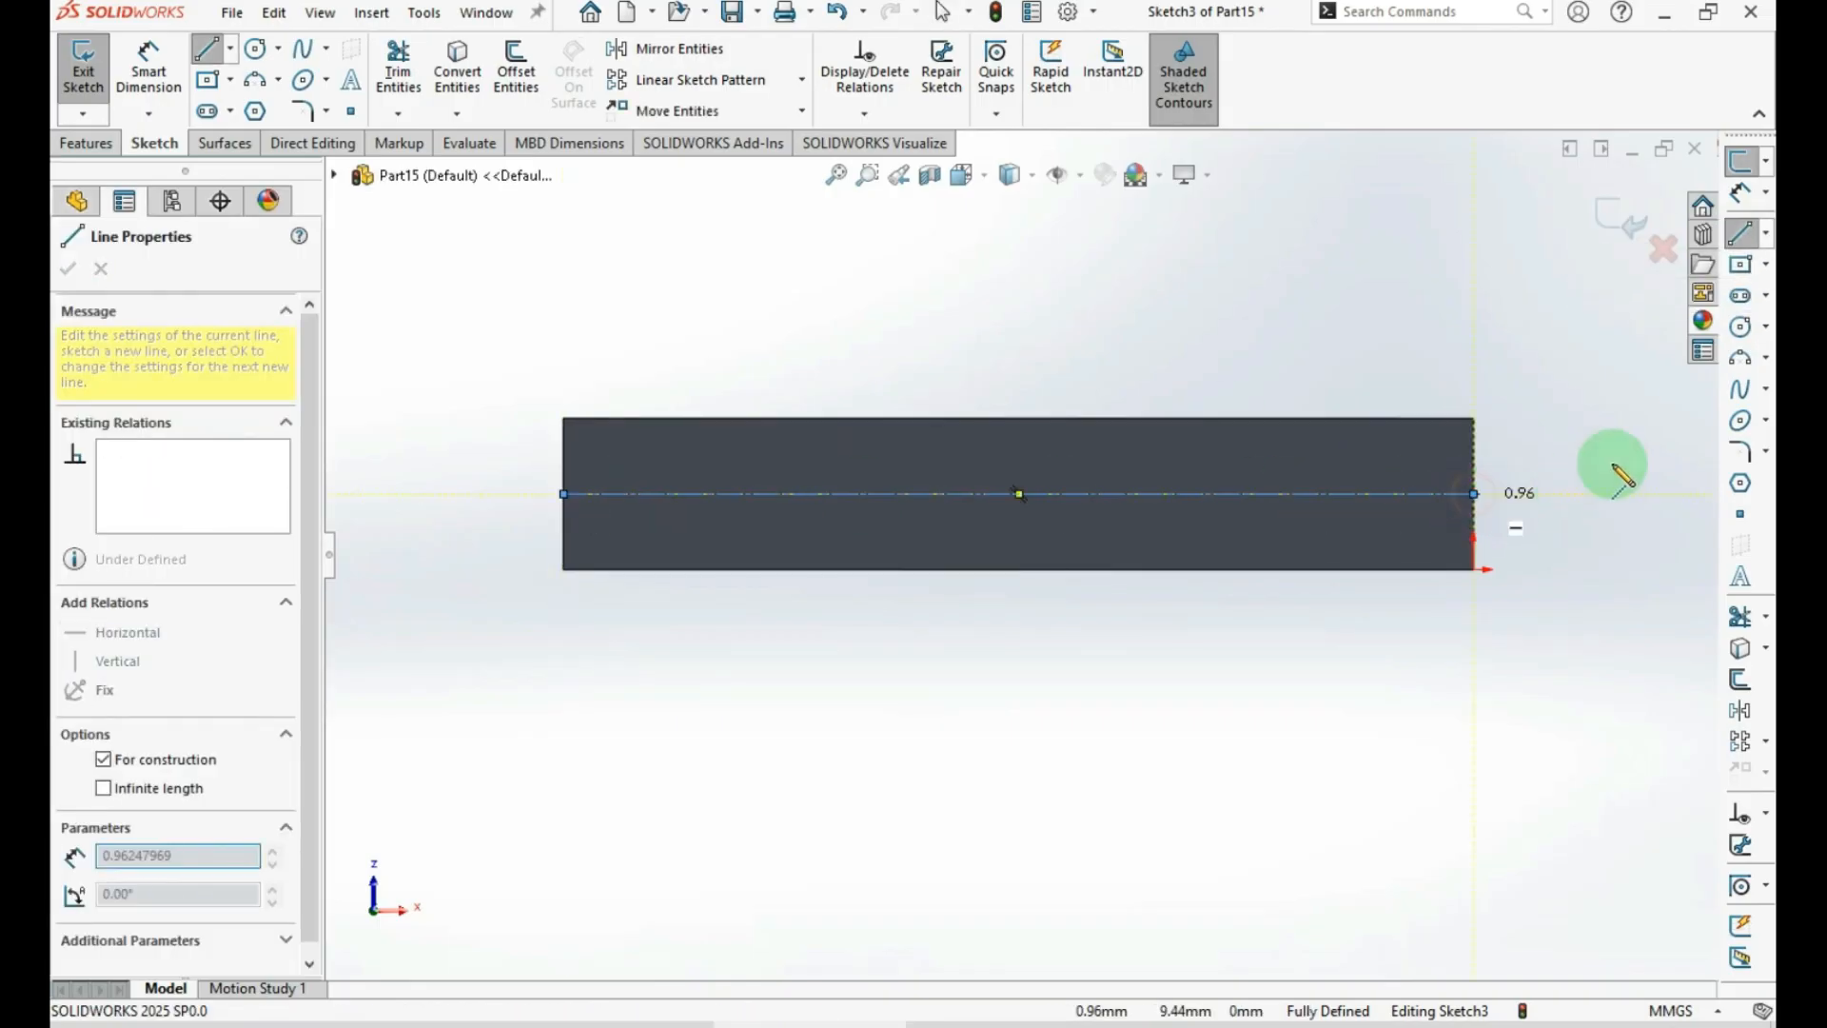
Sketch a circle centered on the centerline near the face's left end and dimension its diameter to 10 mm
click(1741, 327)
click(716, 529)
key(ctrl+d)
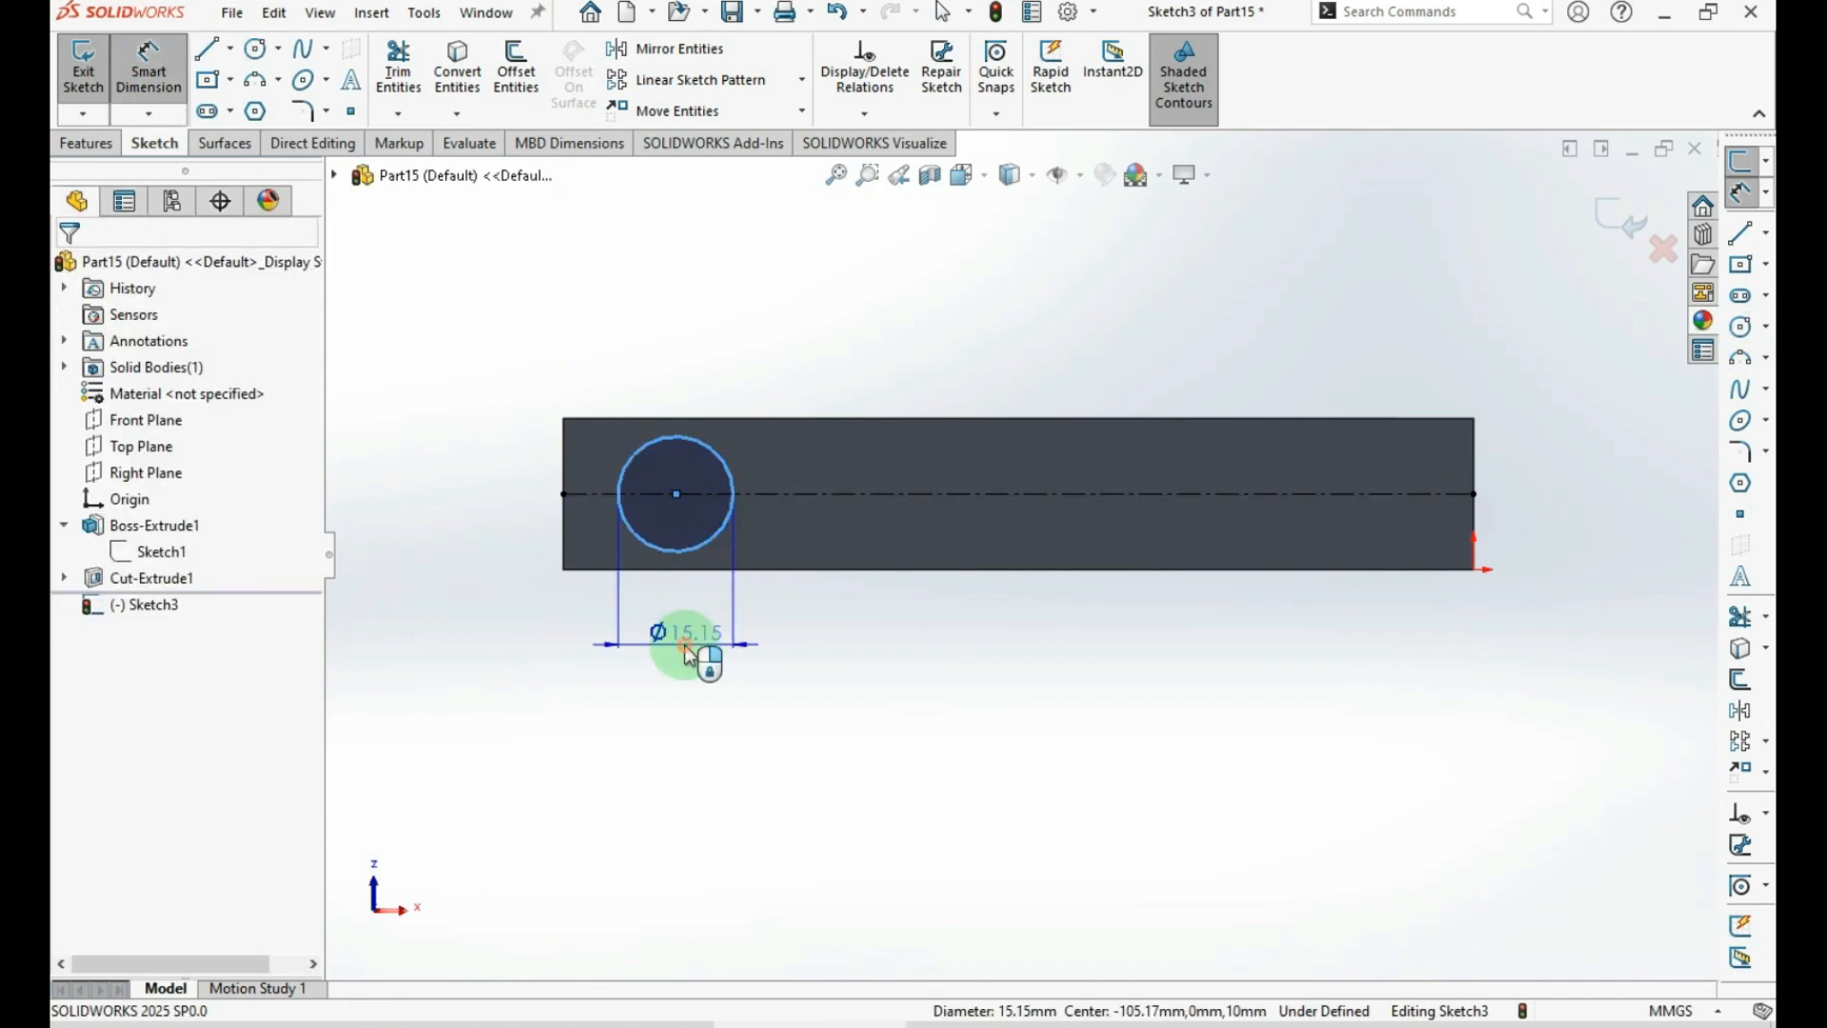
click(693, 653)
text(10)
key(Return)
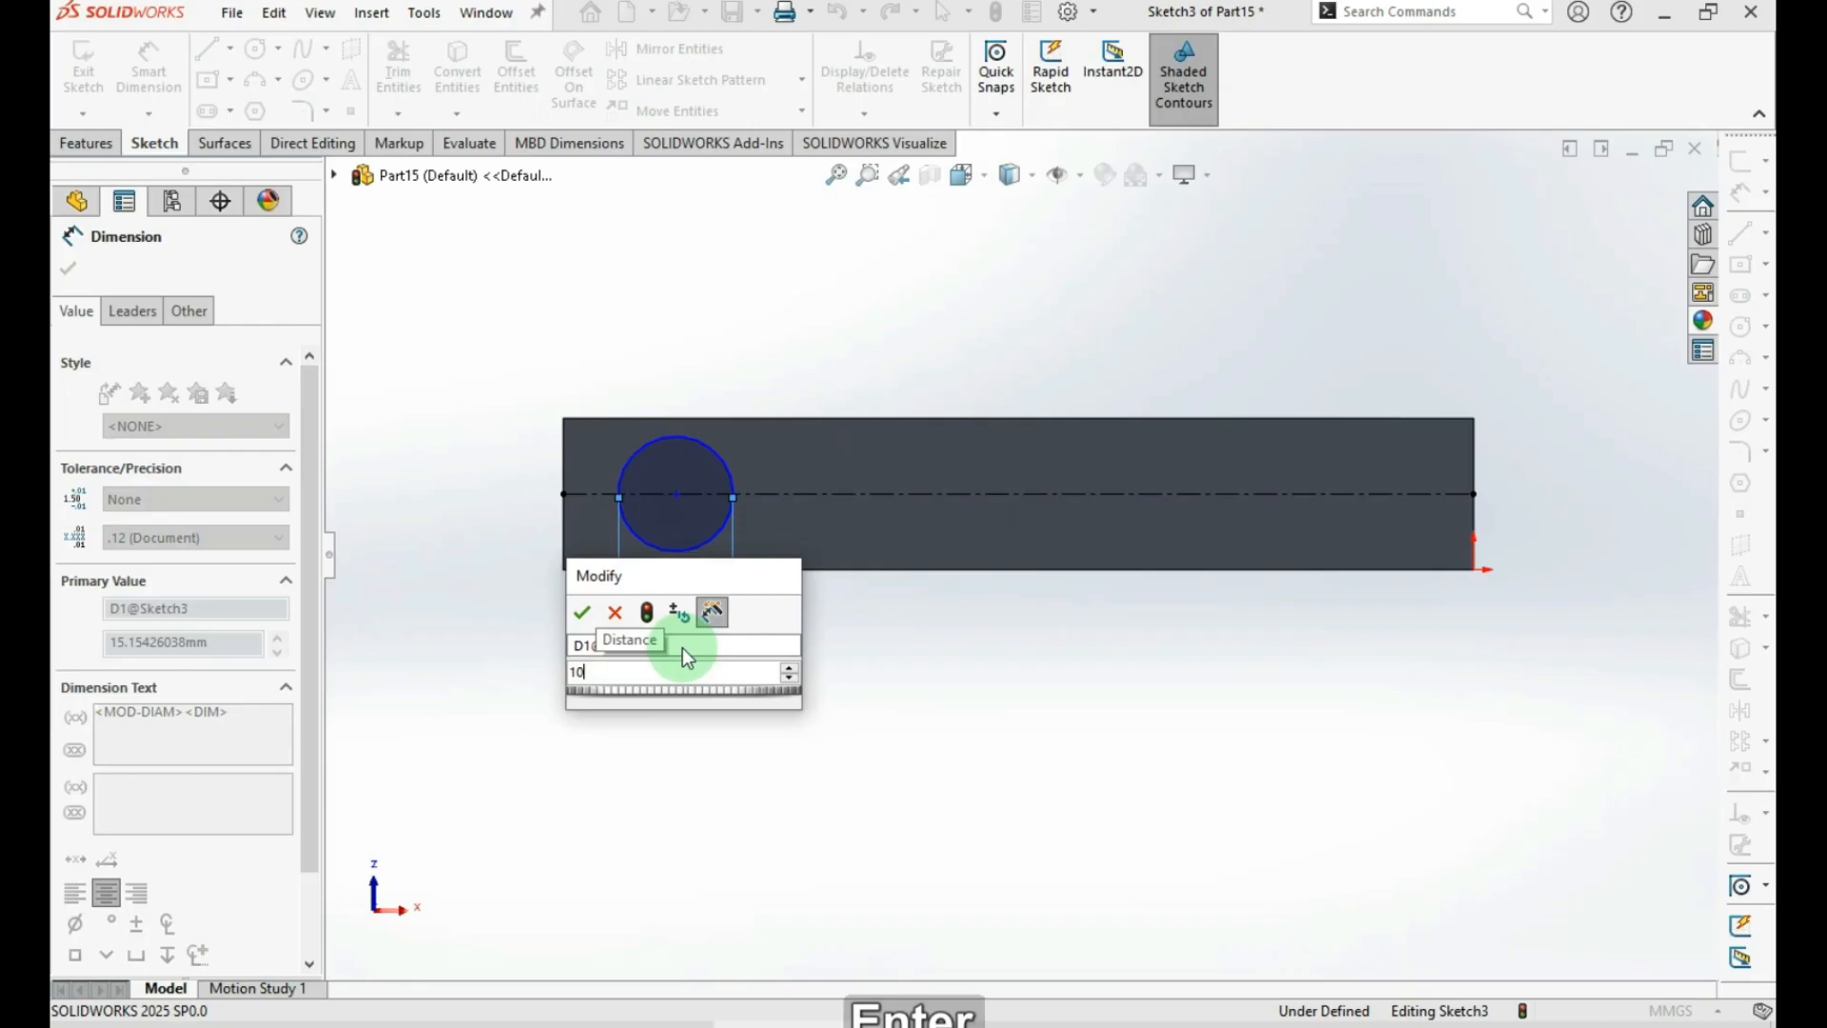
click(779, 807)
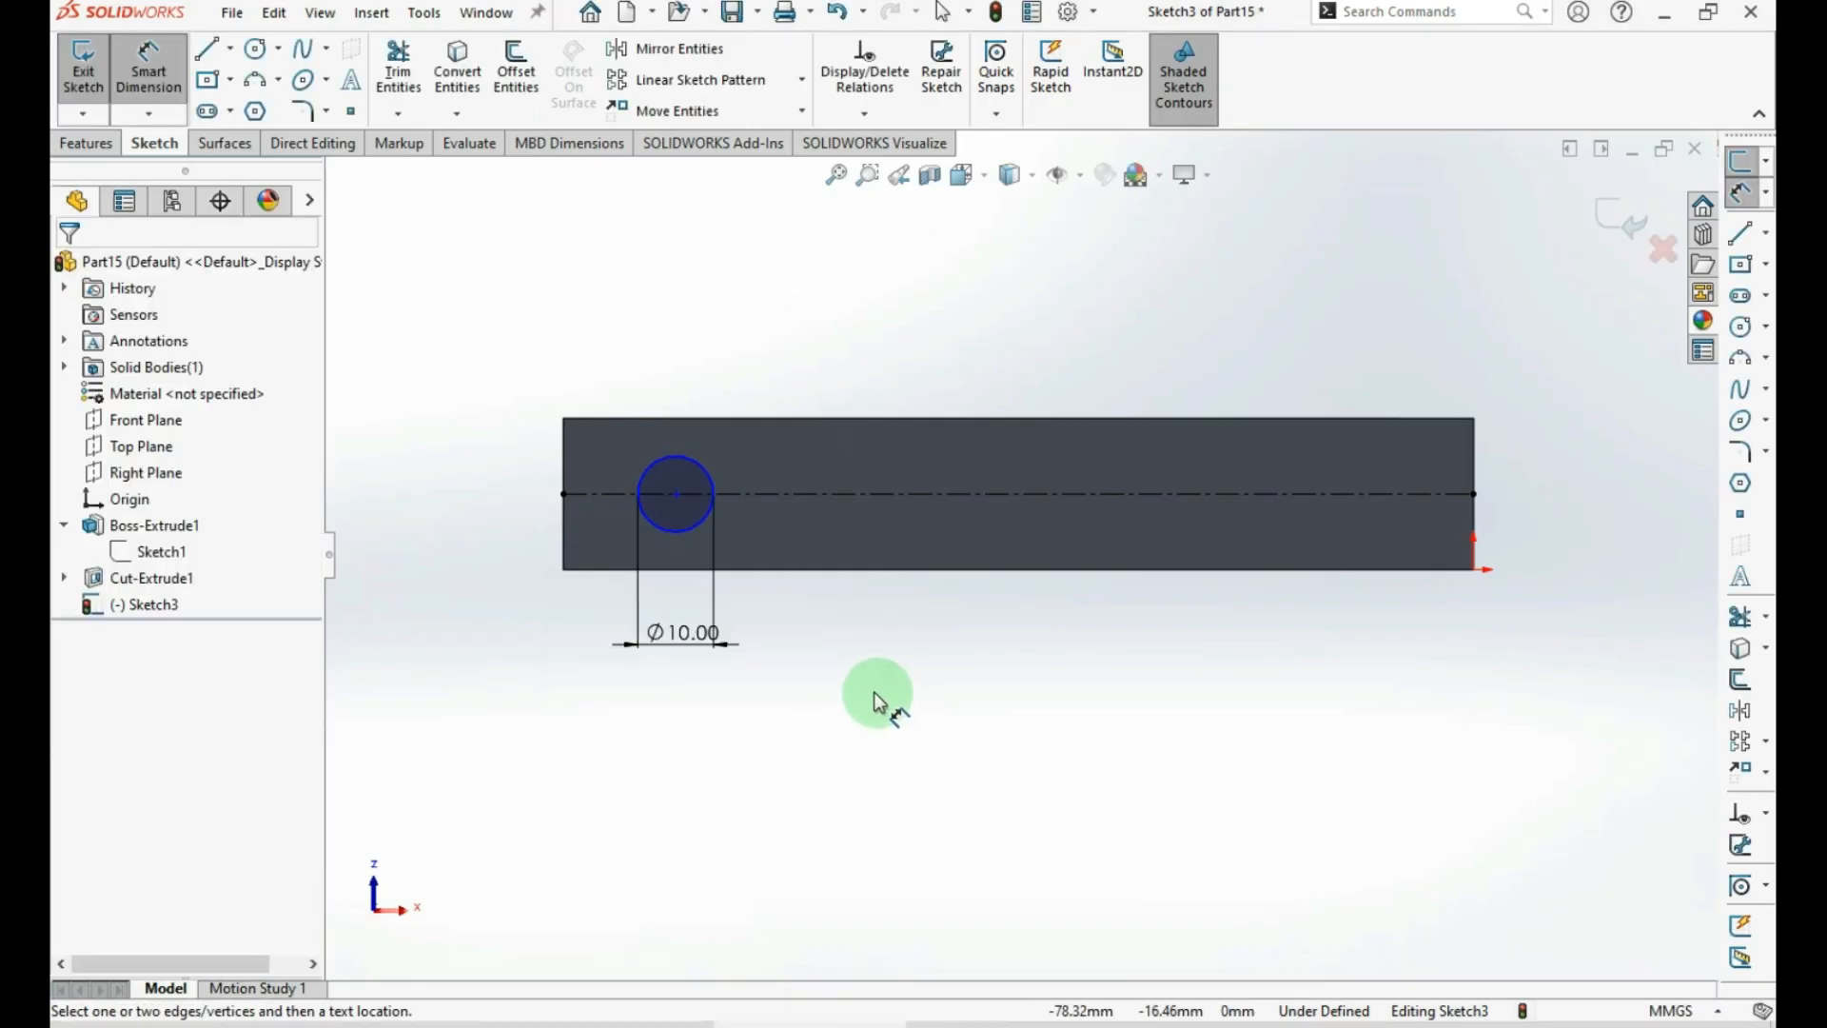
Dimension the horizontal distance from the circle's center to the face's left edge to 30 mm
click(564, 495)
click(676, 494)
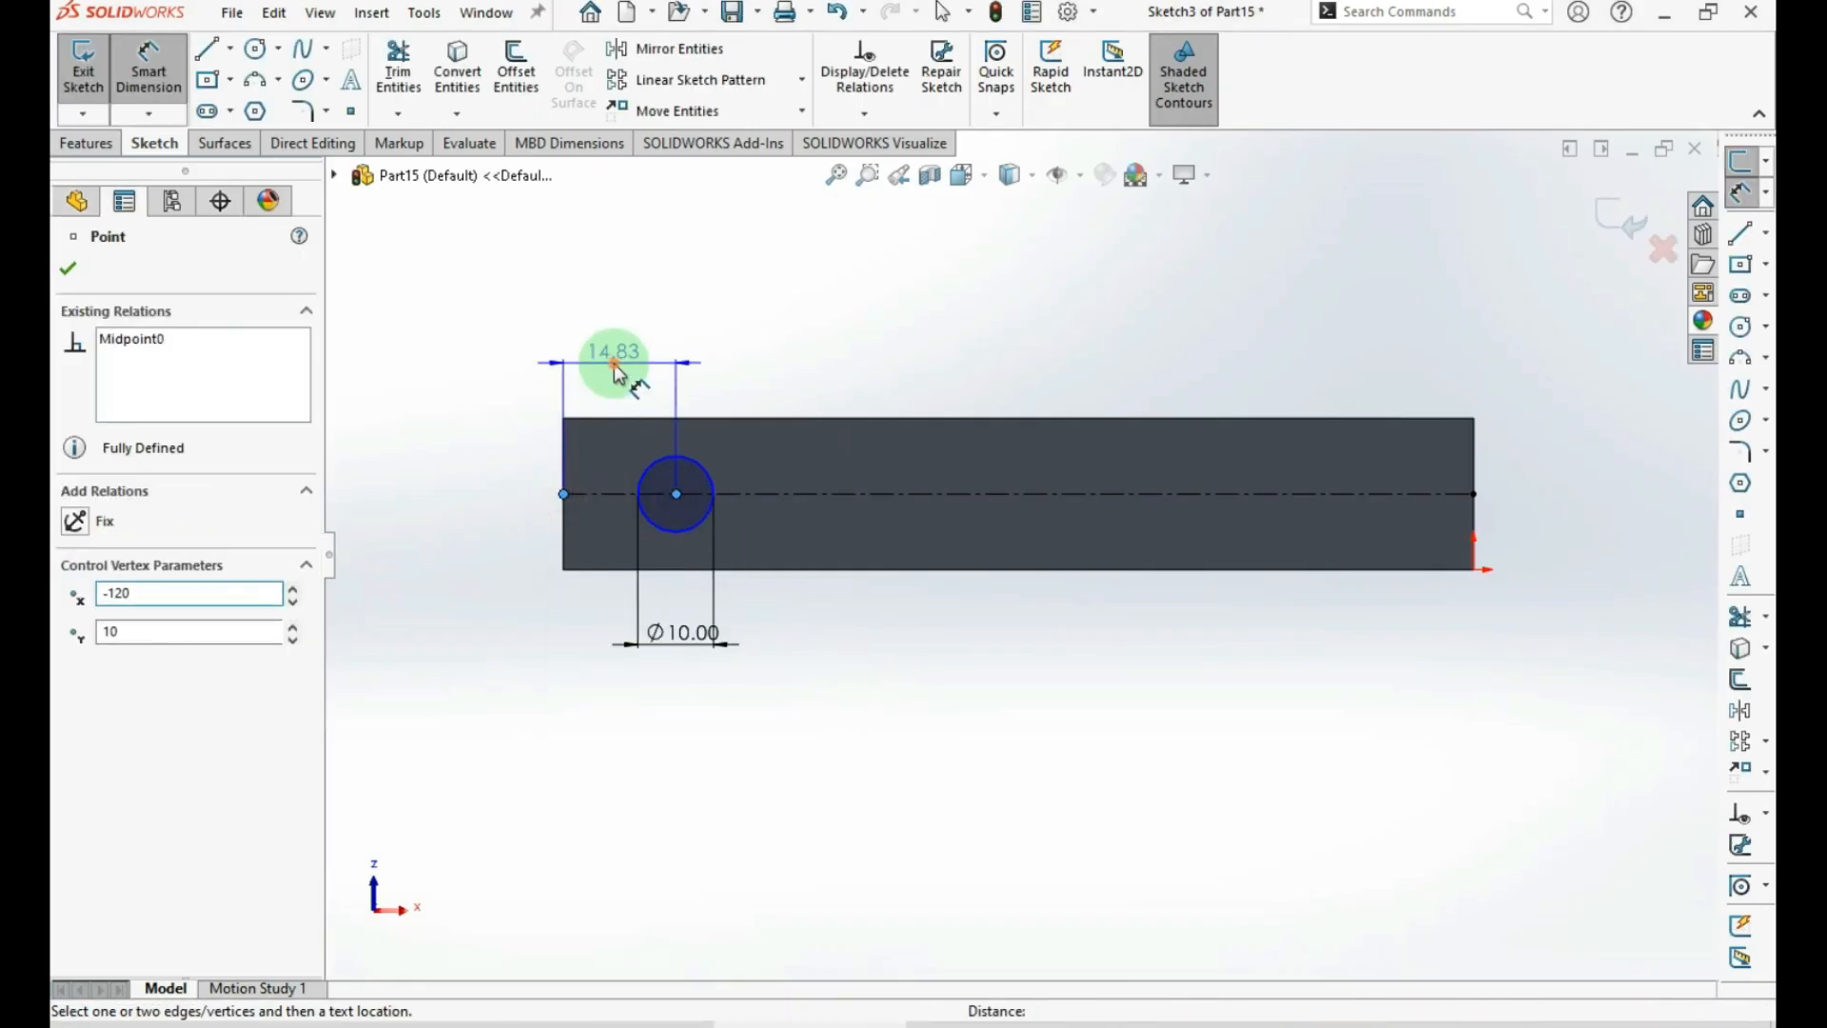
click(613, 362)
text(30)
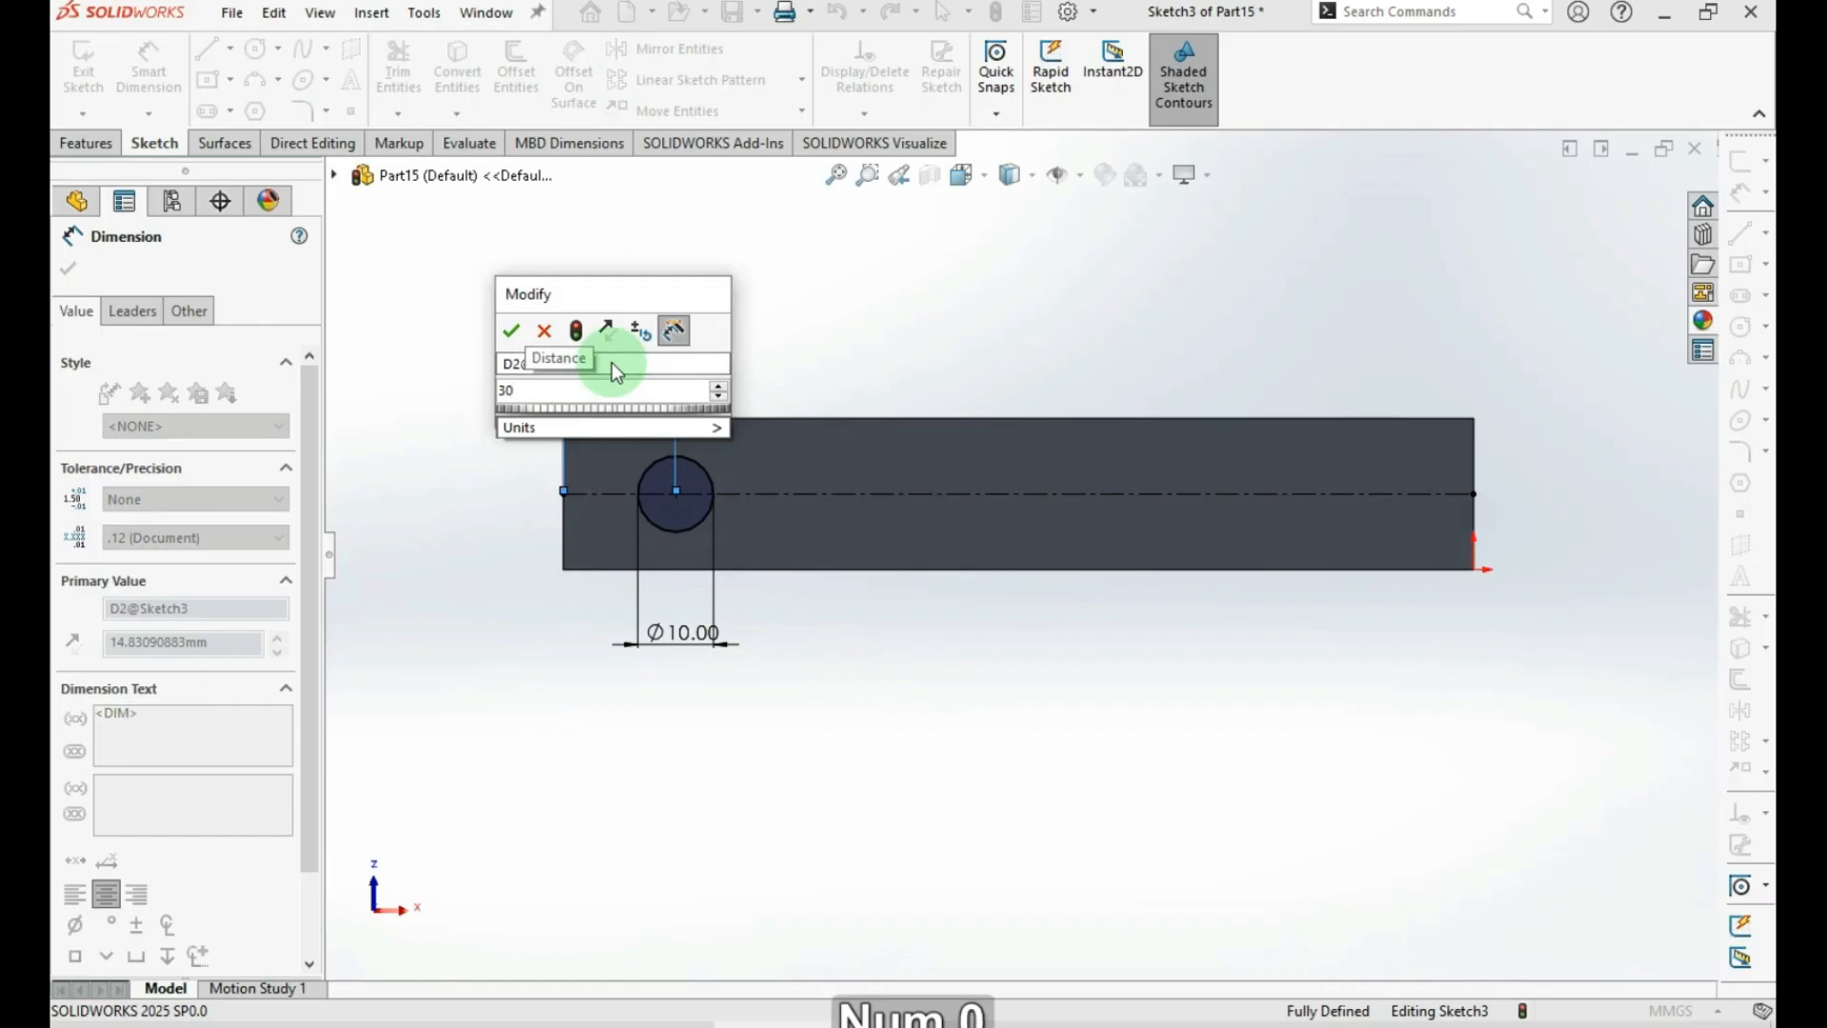
key(Return)
click(610, 793)
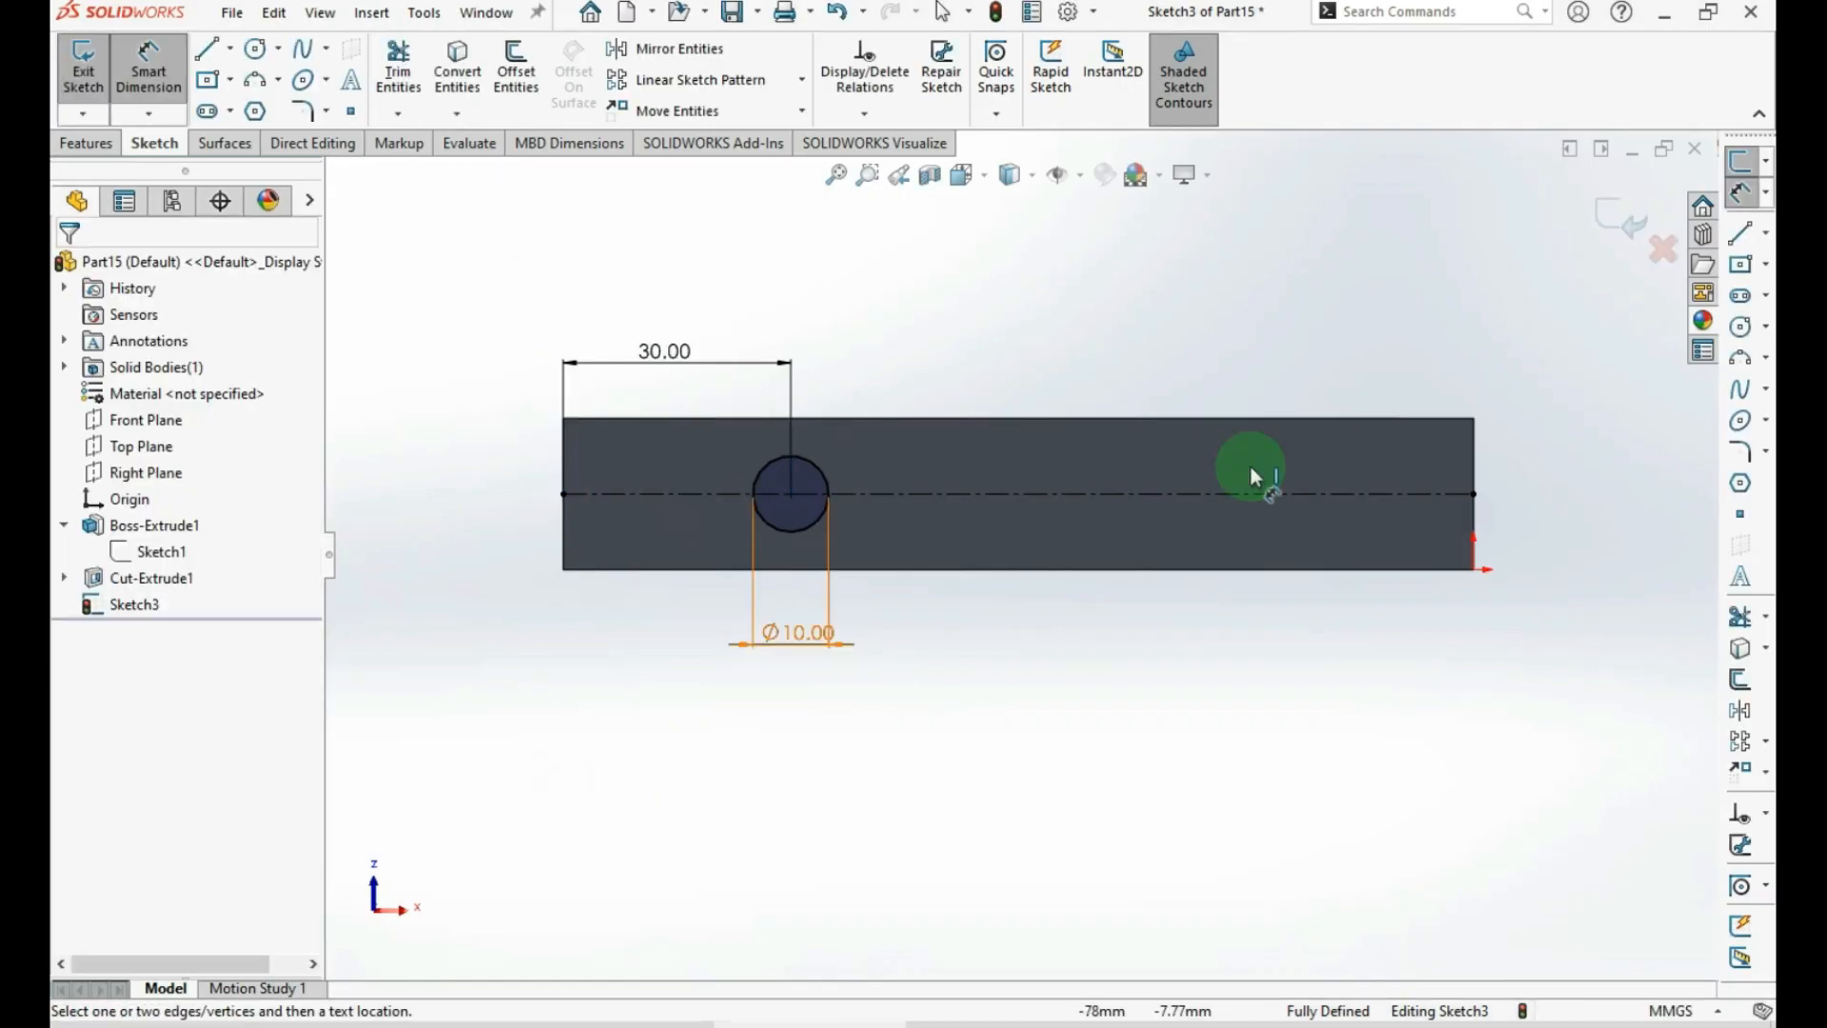
Exit the sketch and cut its circle through the second leg with a Blind Extruded Cut 20 mm deep
click(1624, 222)
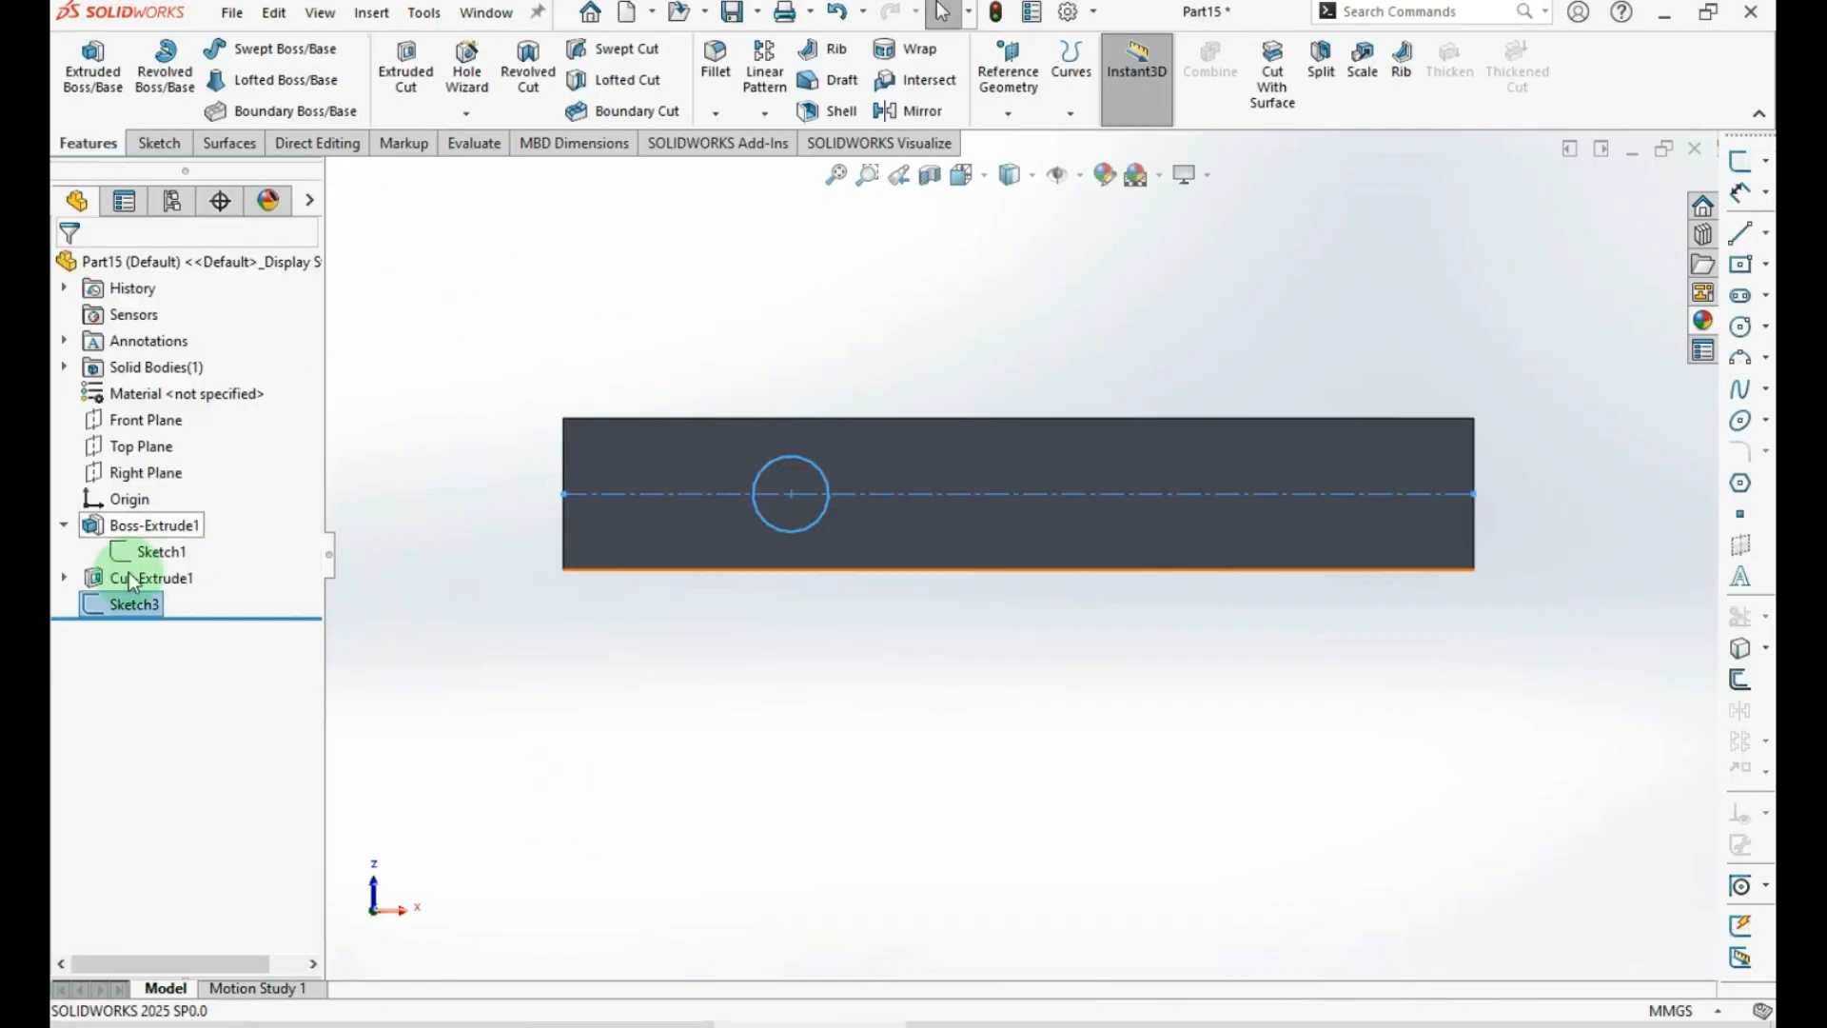
click(88, 606)
click(407, 67)
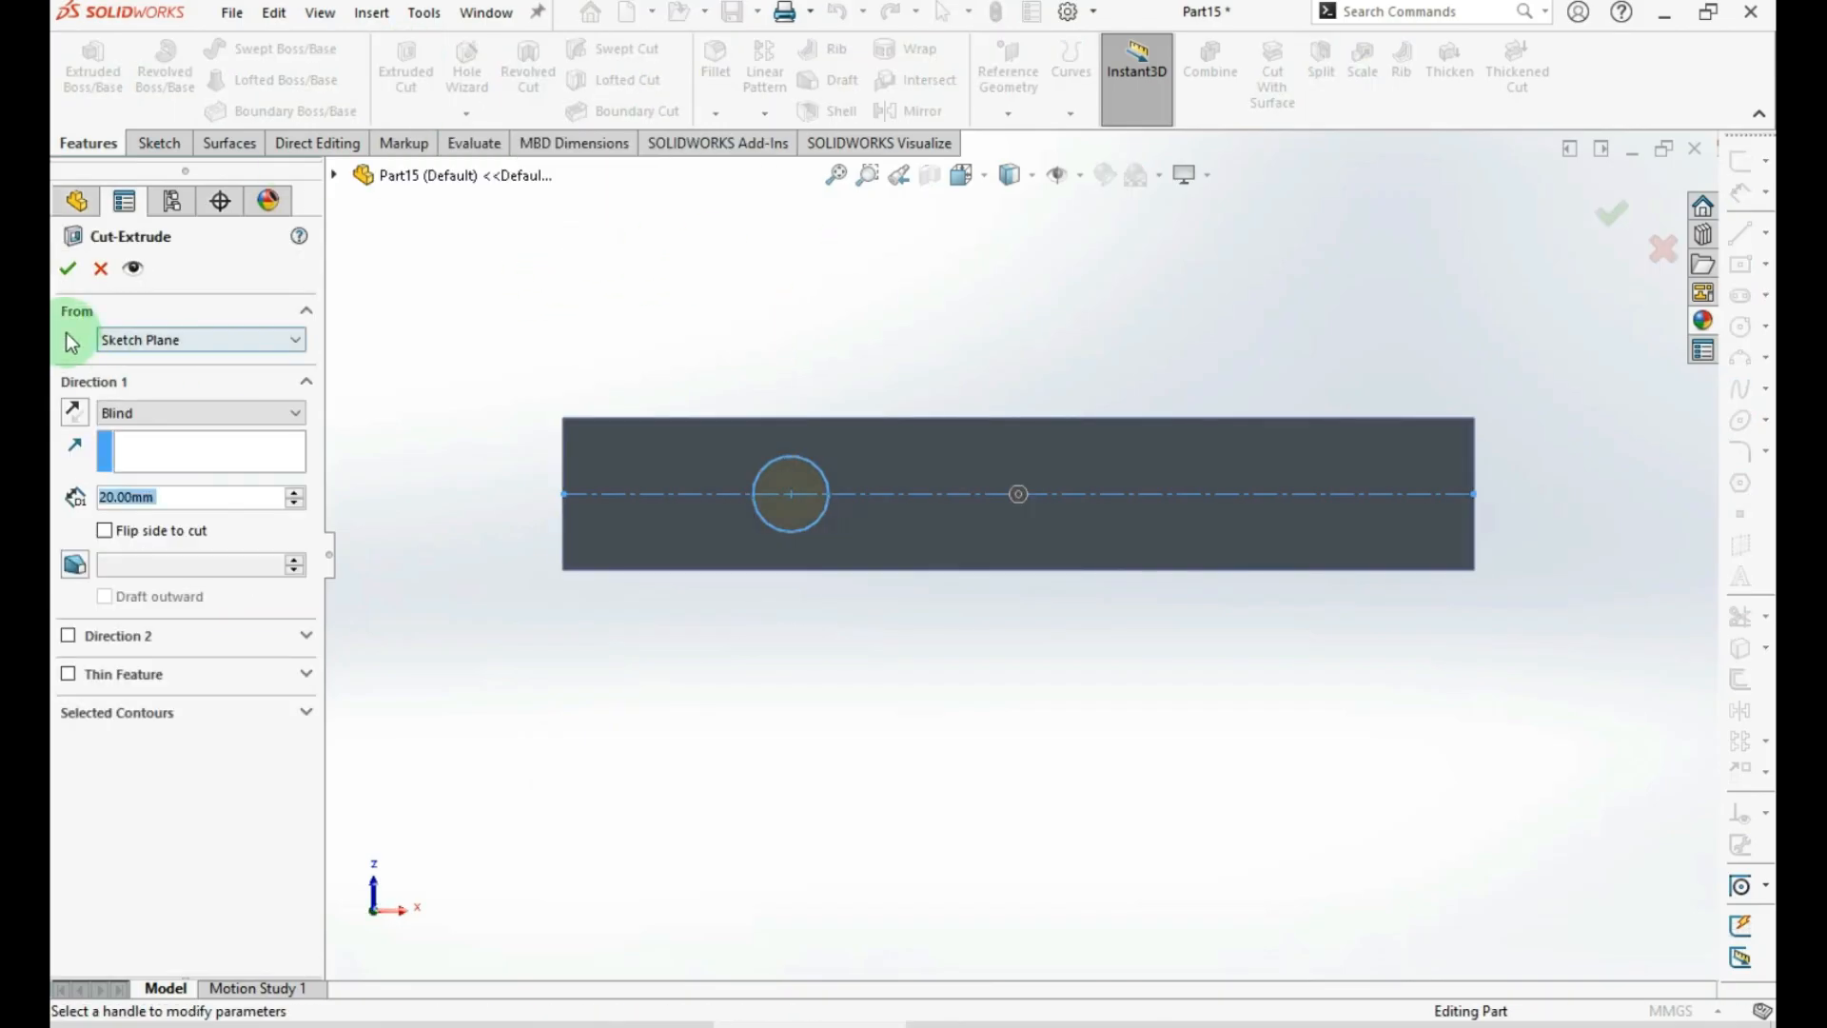
click(68, 269)
click(876, 342)
middle_drag(952, 330, 1253, 300)
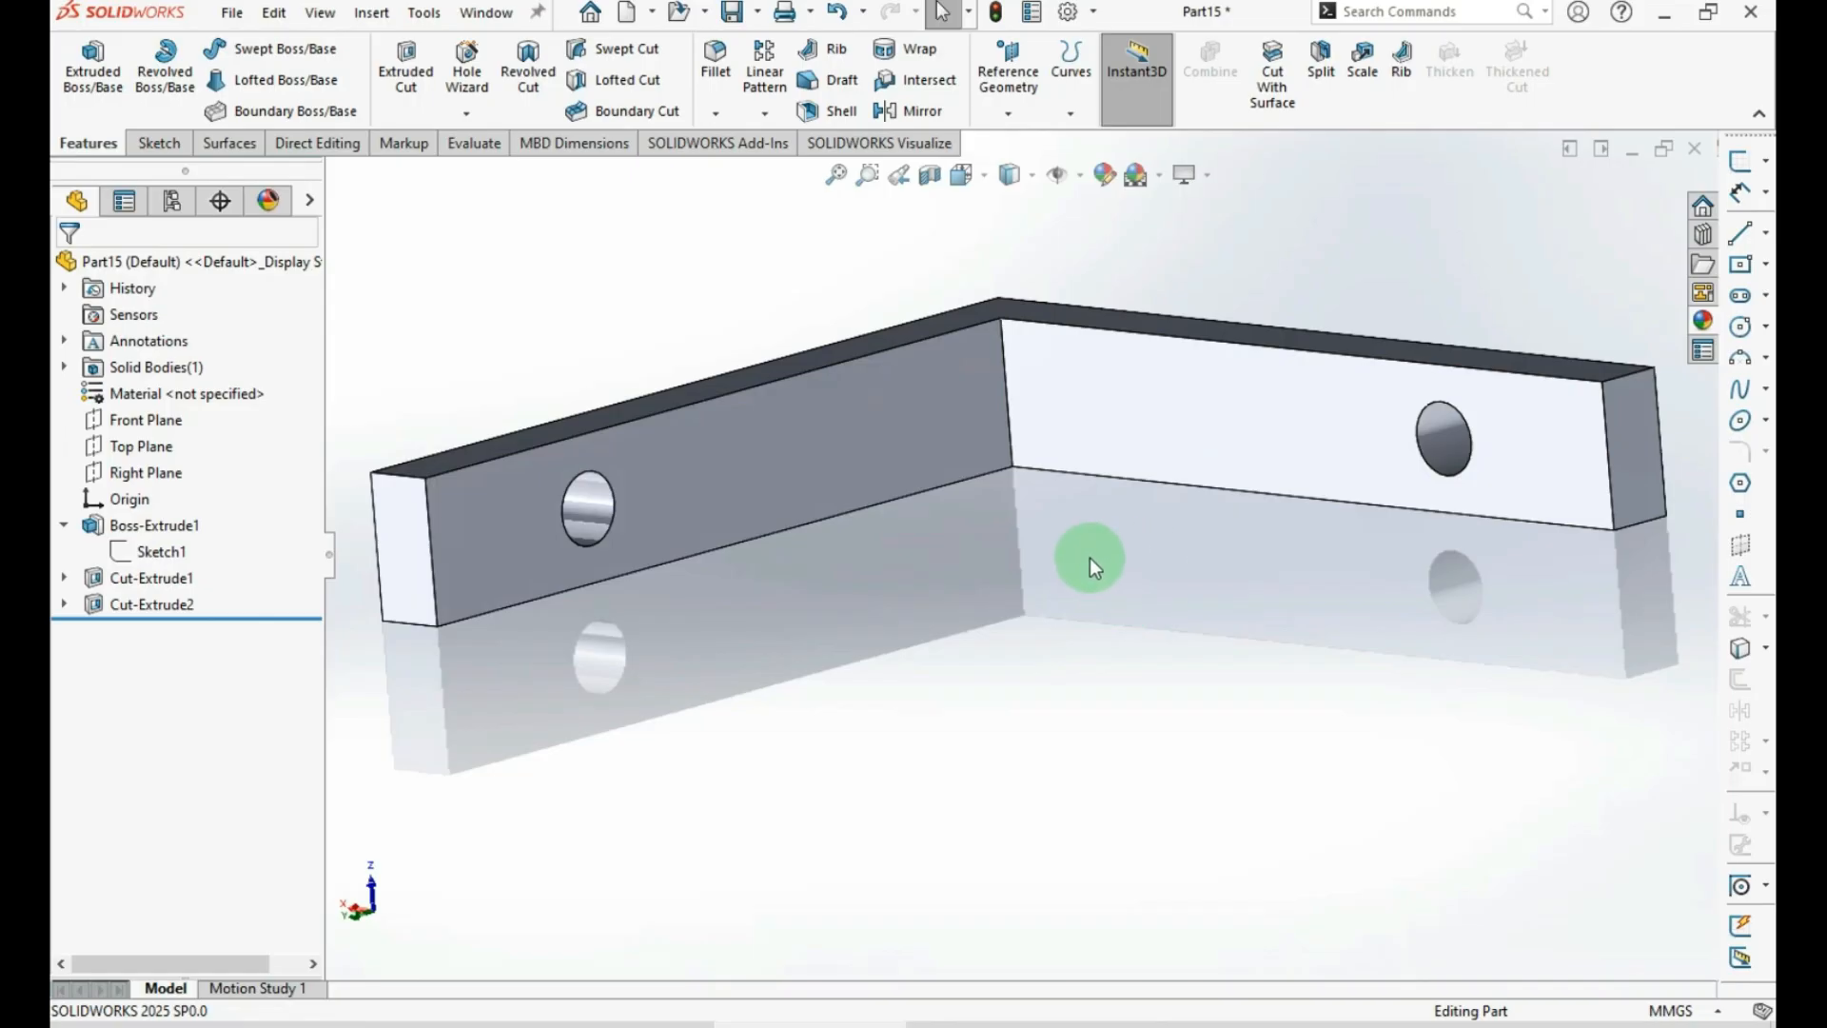
Chamfer the vertical inner corner edge between the two legs with a distance of 20 mm and an angle of 45 degrees
middle_drag(962, 534, 961, 633)
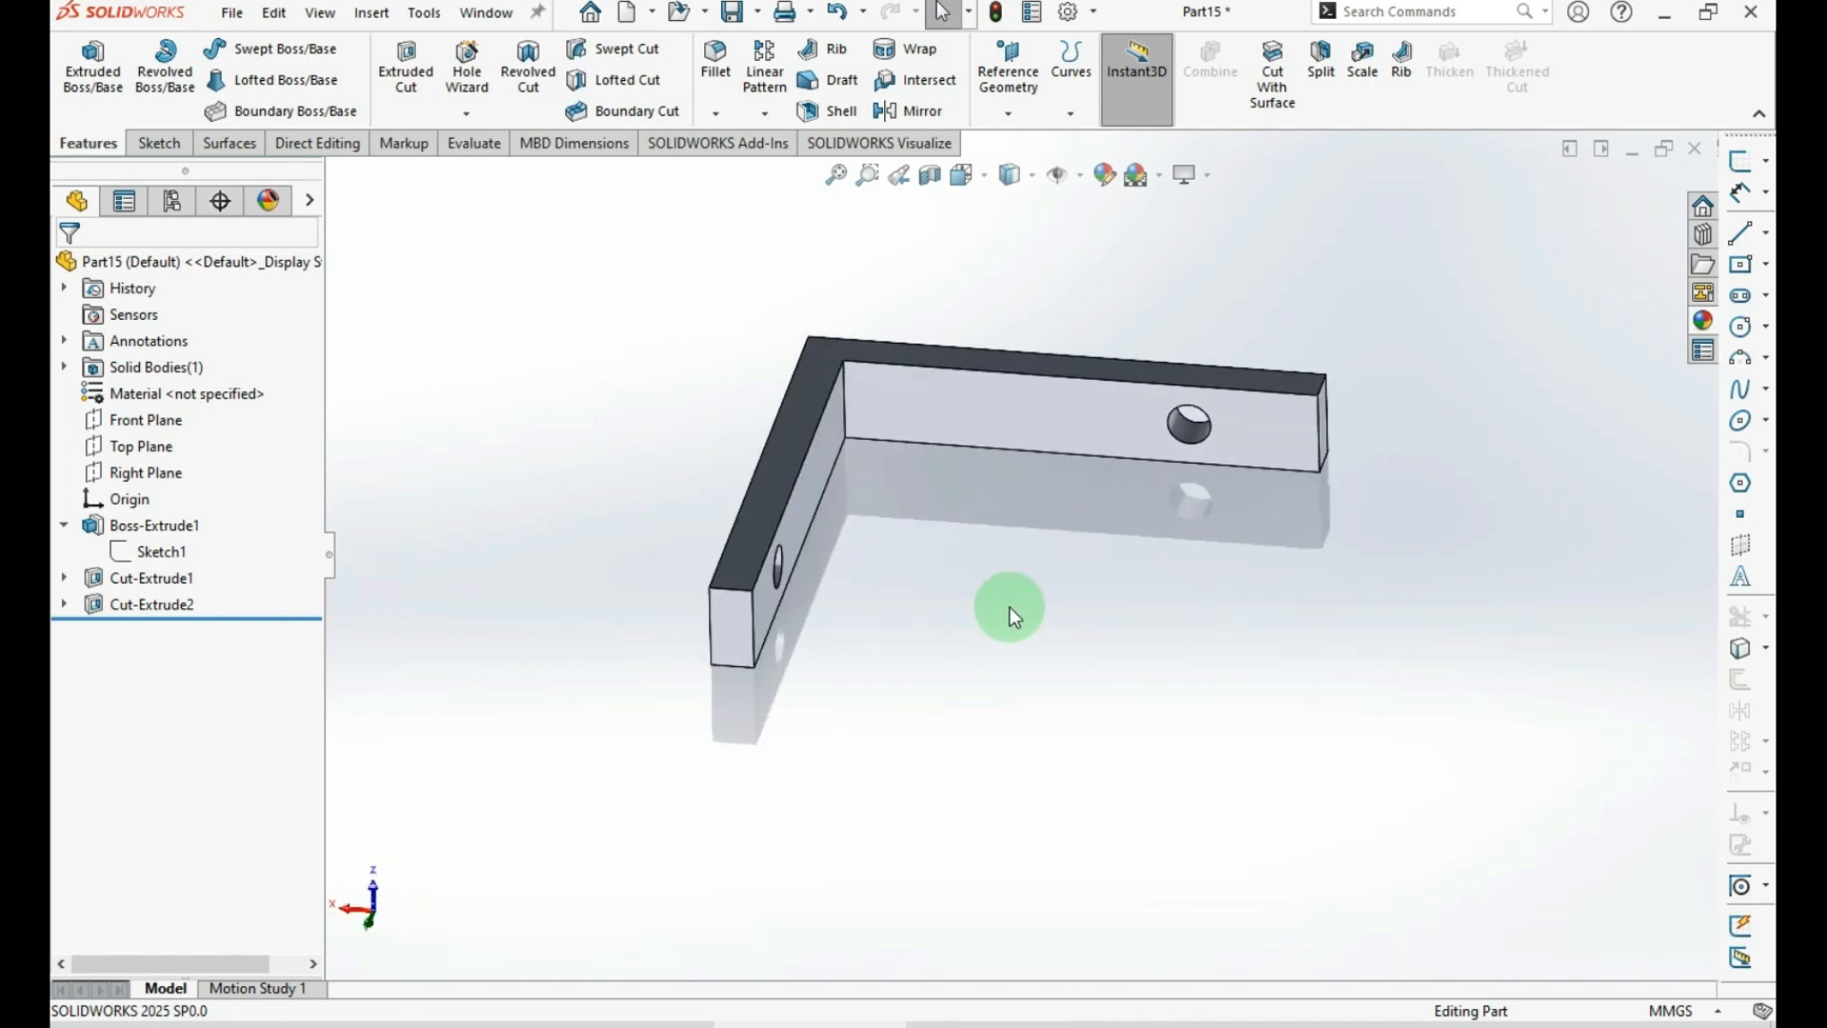
scroll(883, 359, down, 3)
middle_drag(868, 557, 826, 550)
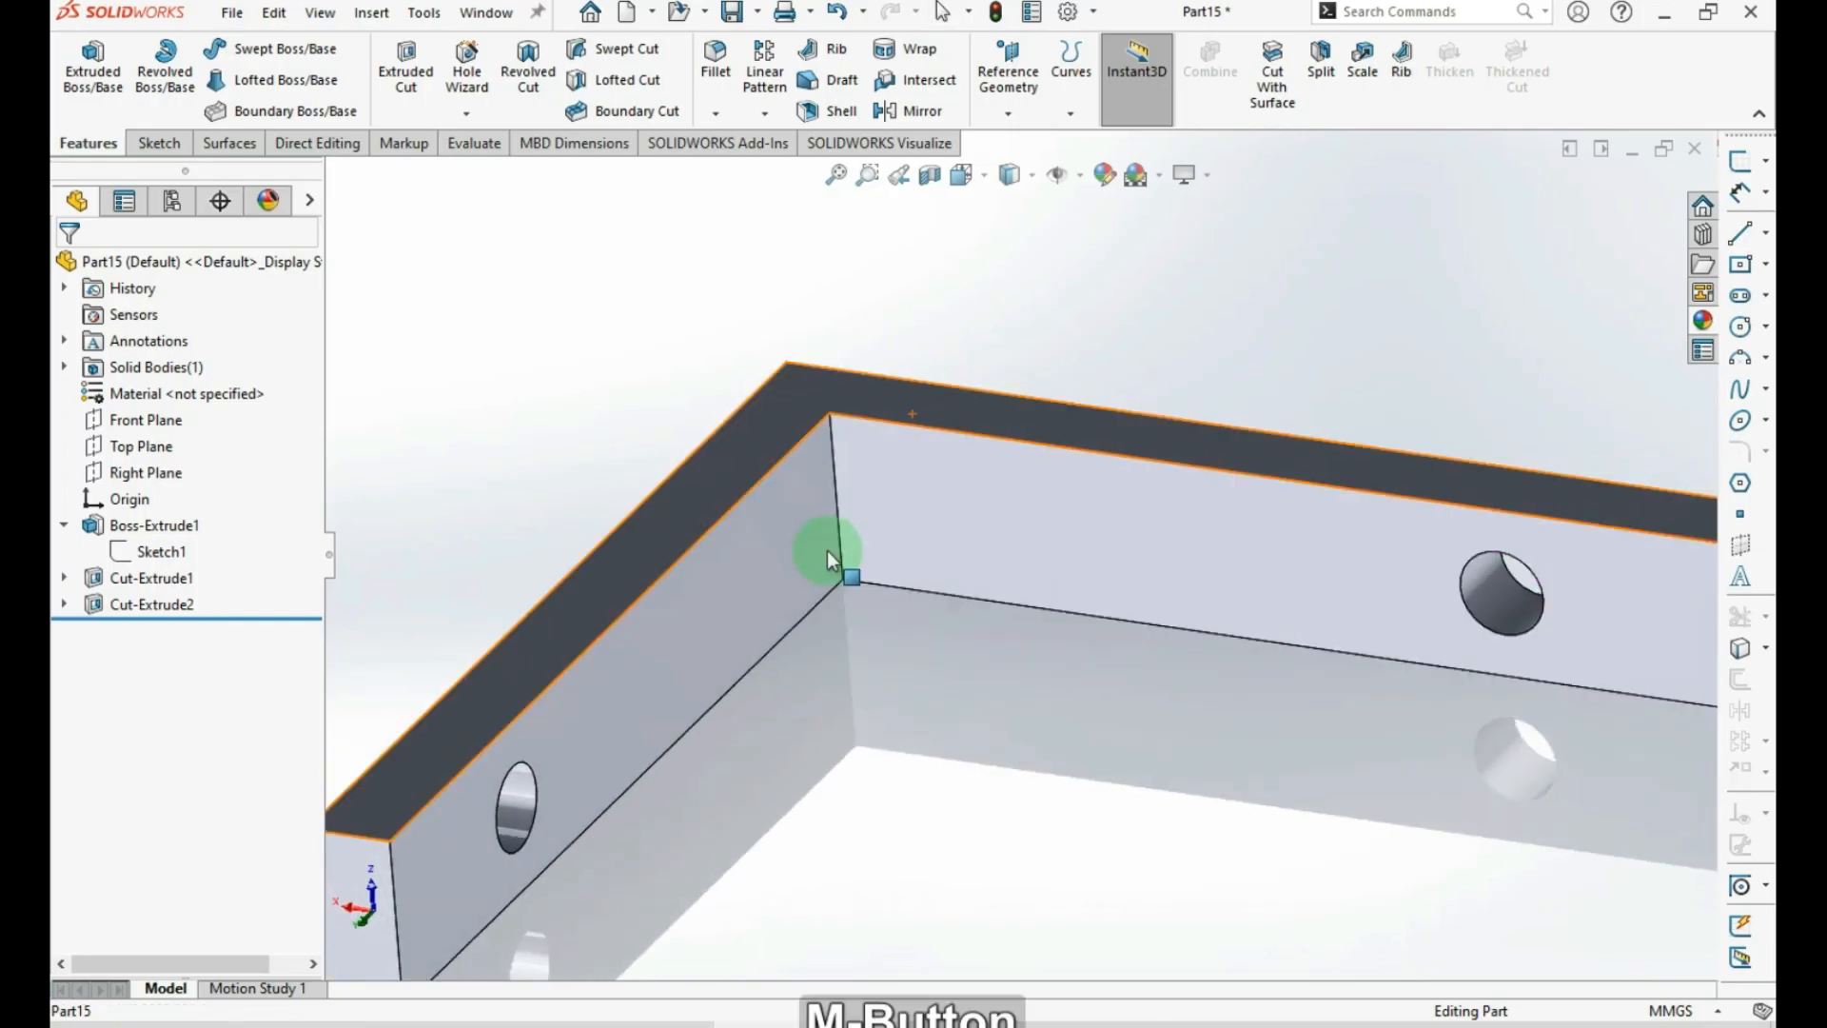
click(837, 493)
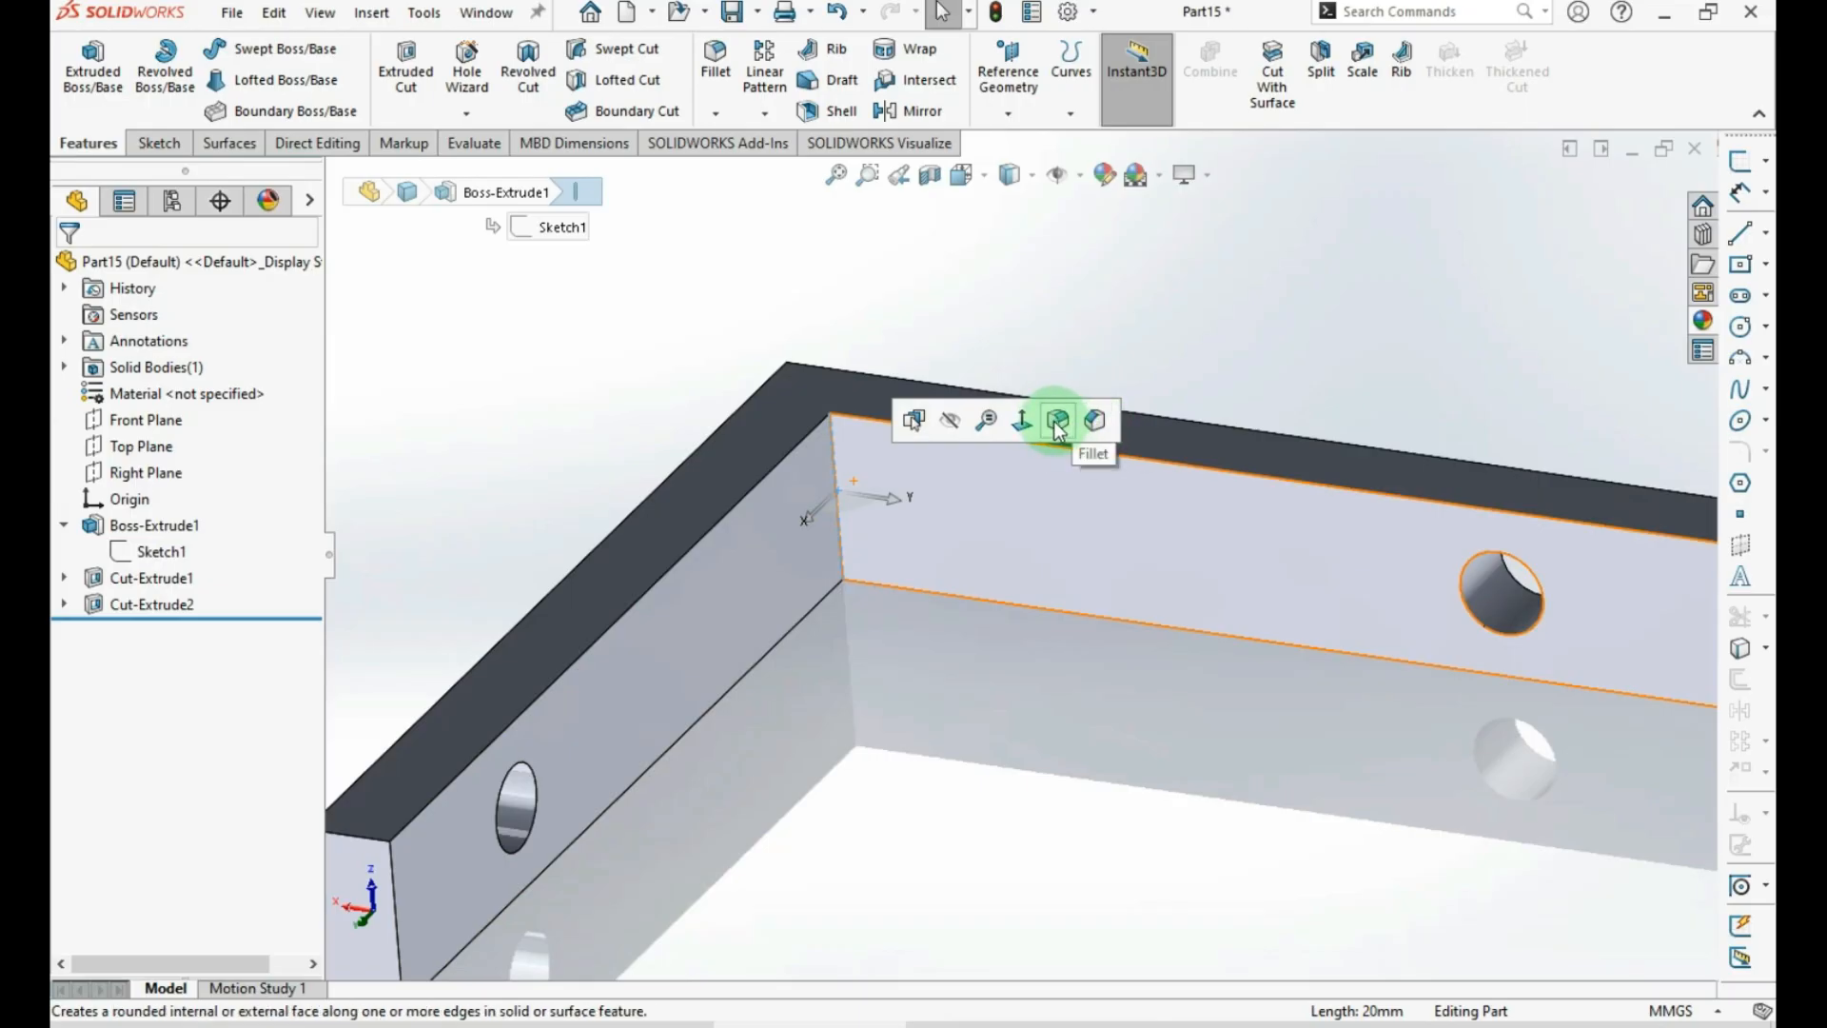
click(1094, 421)
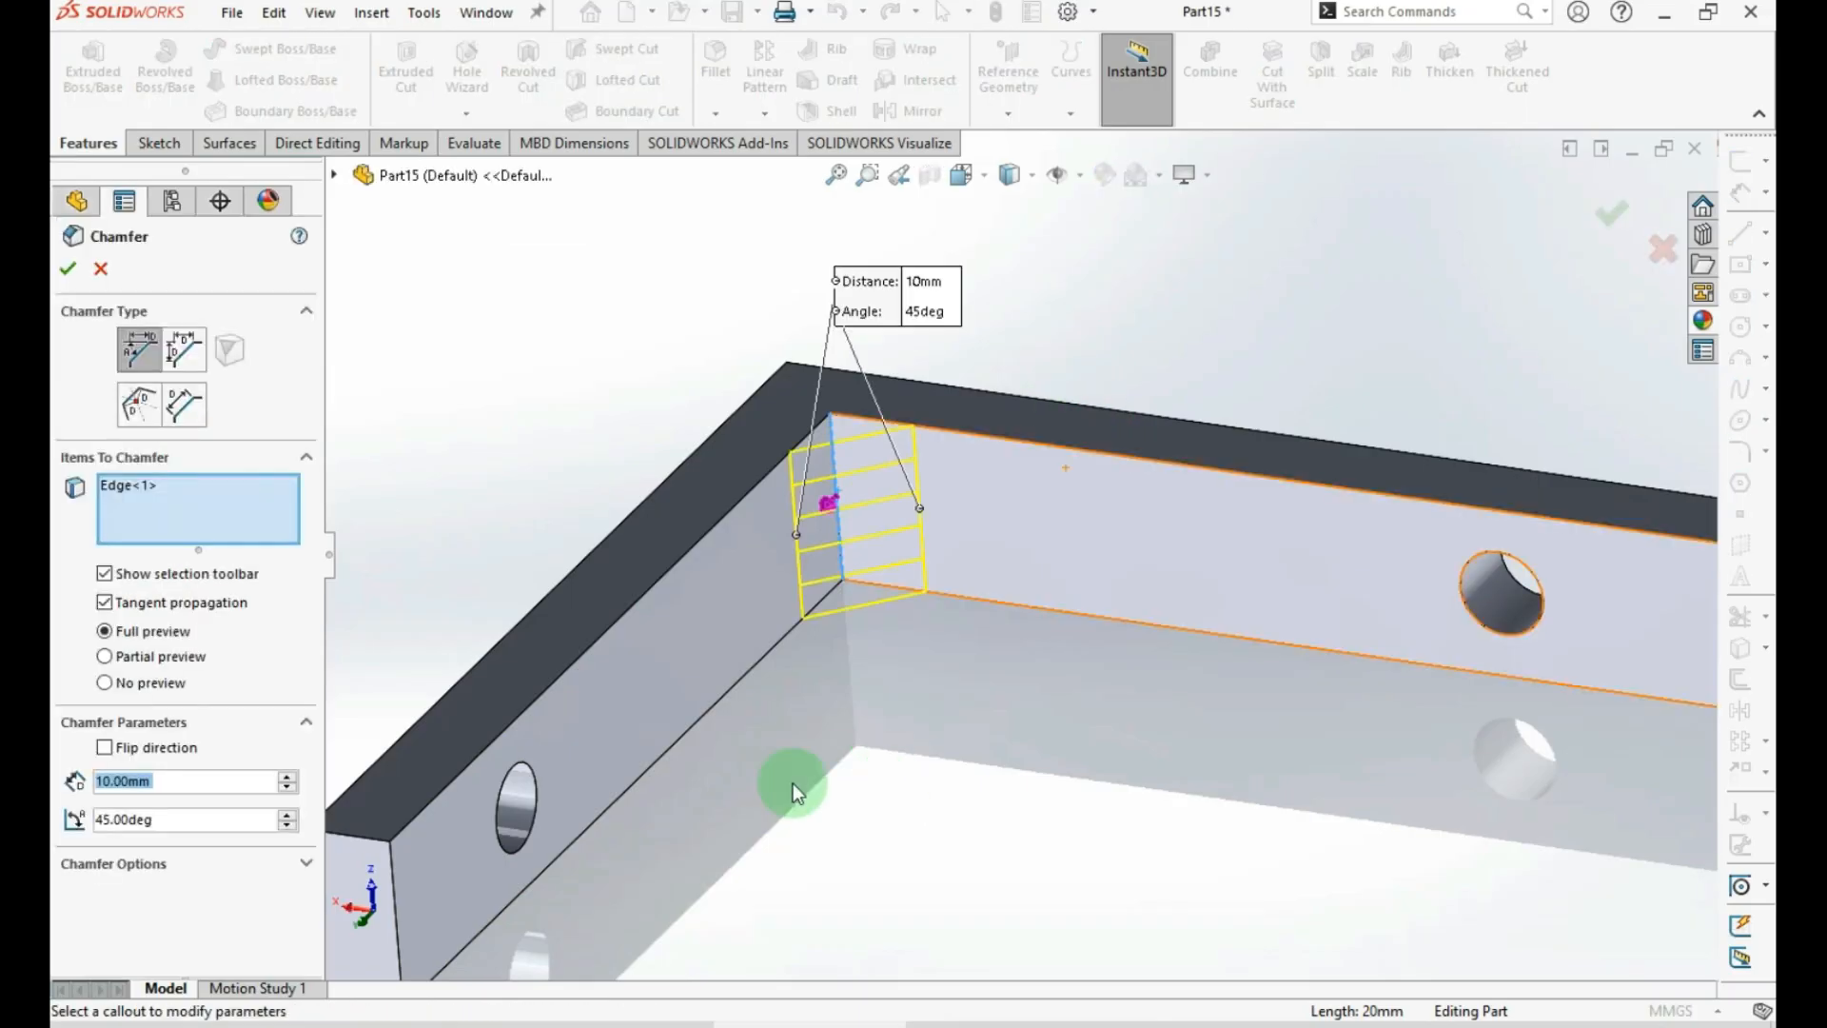
click(113, 781)
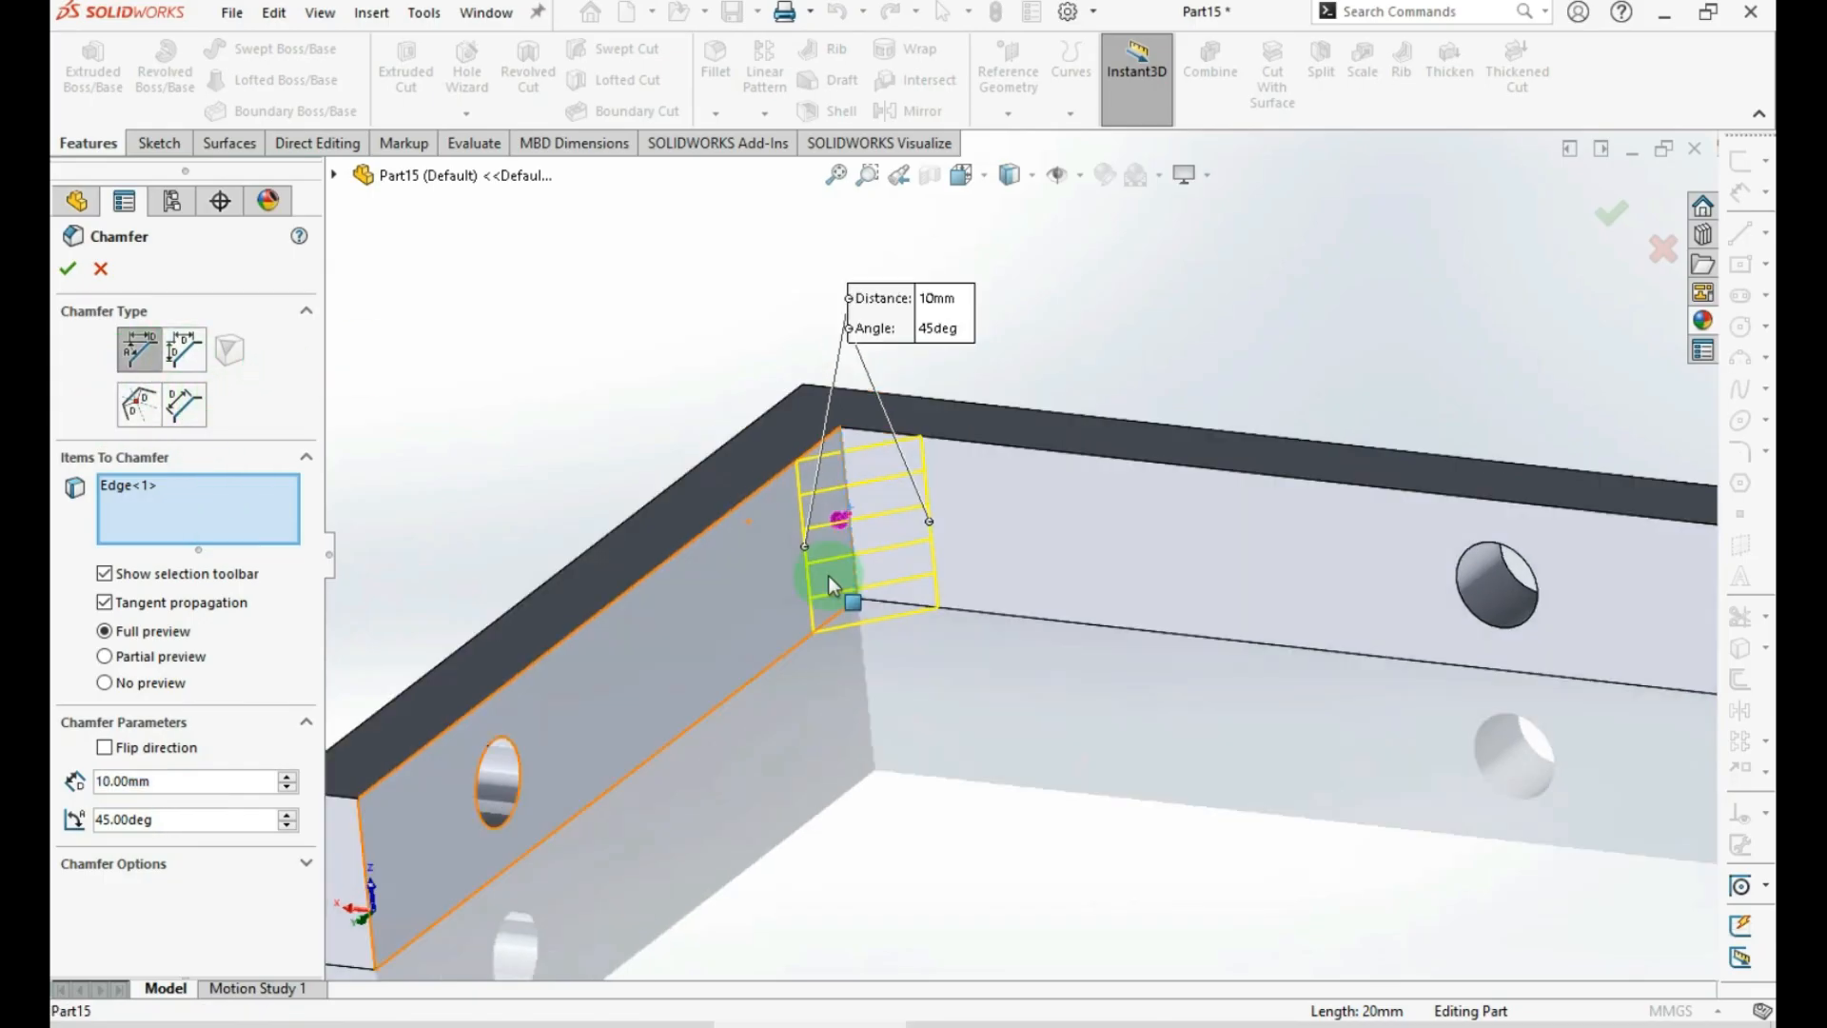
middle_drag(708, 572, 1020, 572)
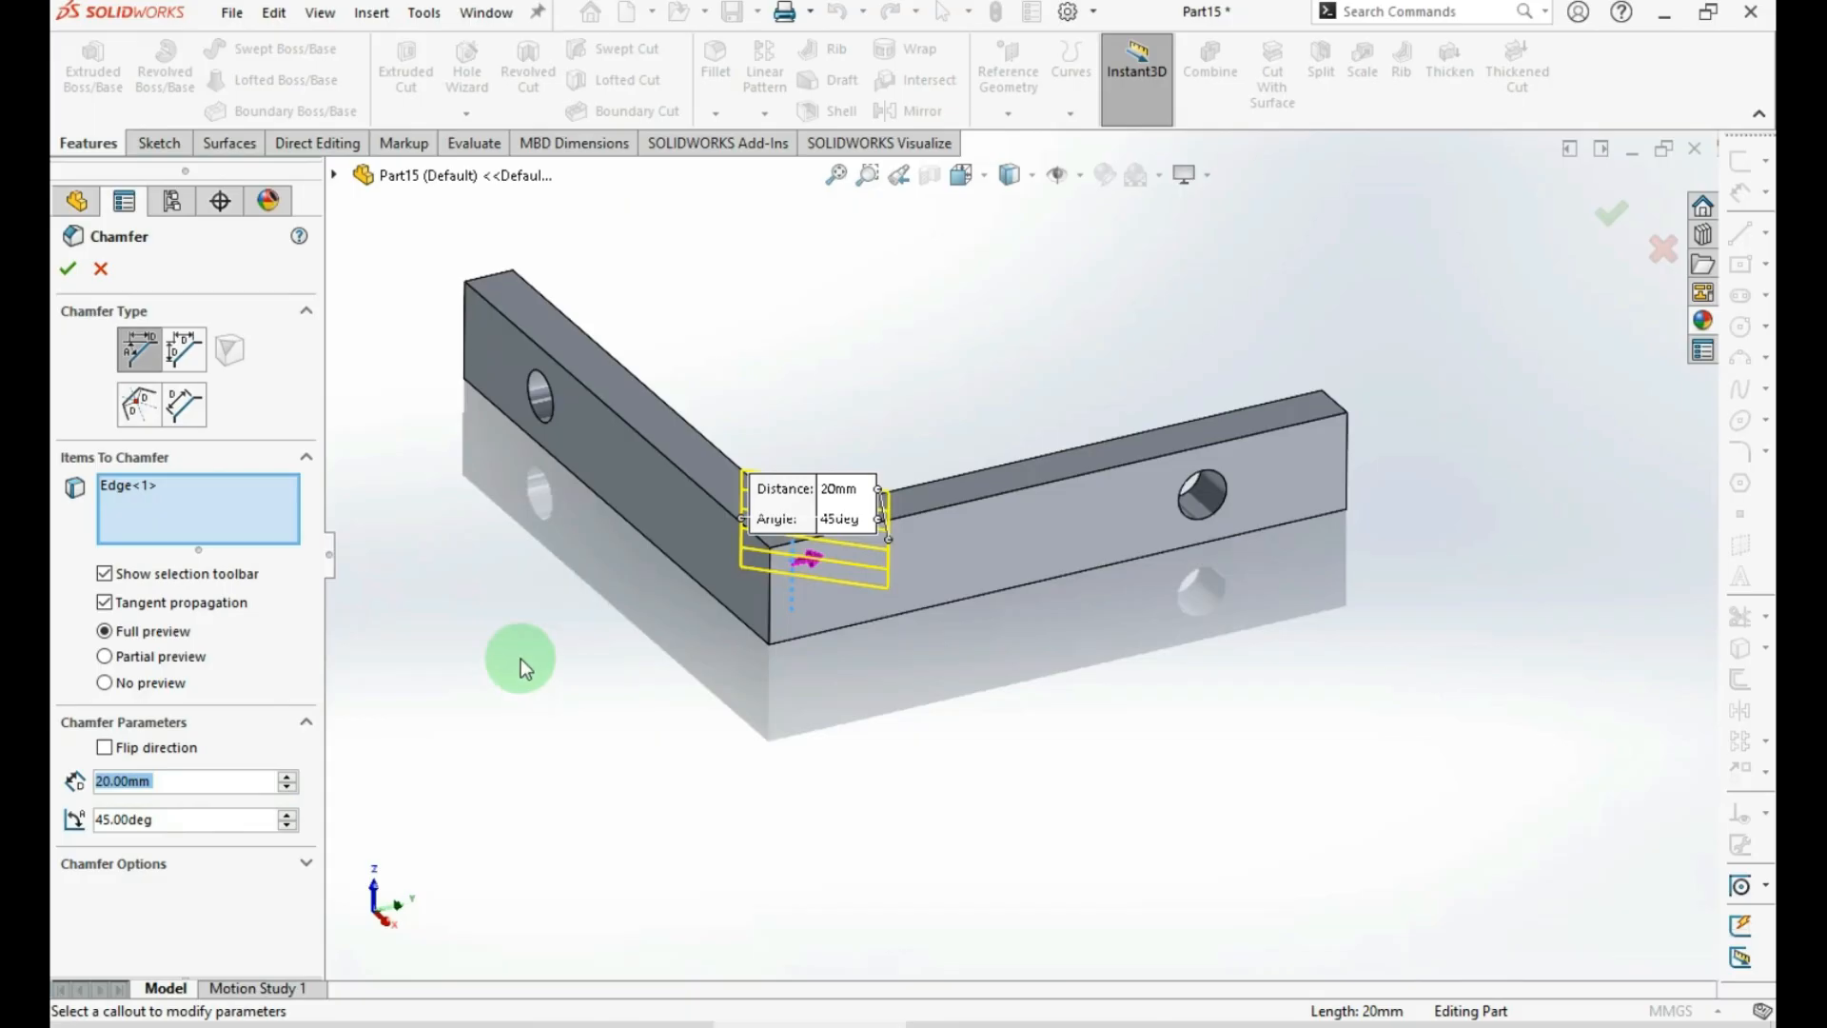
middle_drag(521, 659, 588, 620)
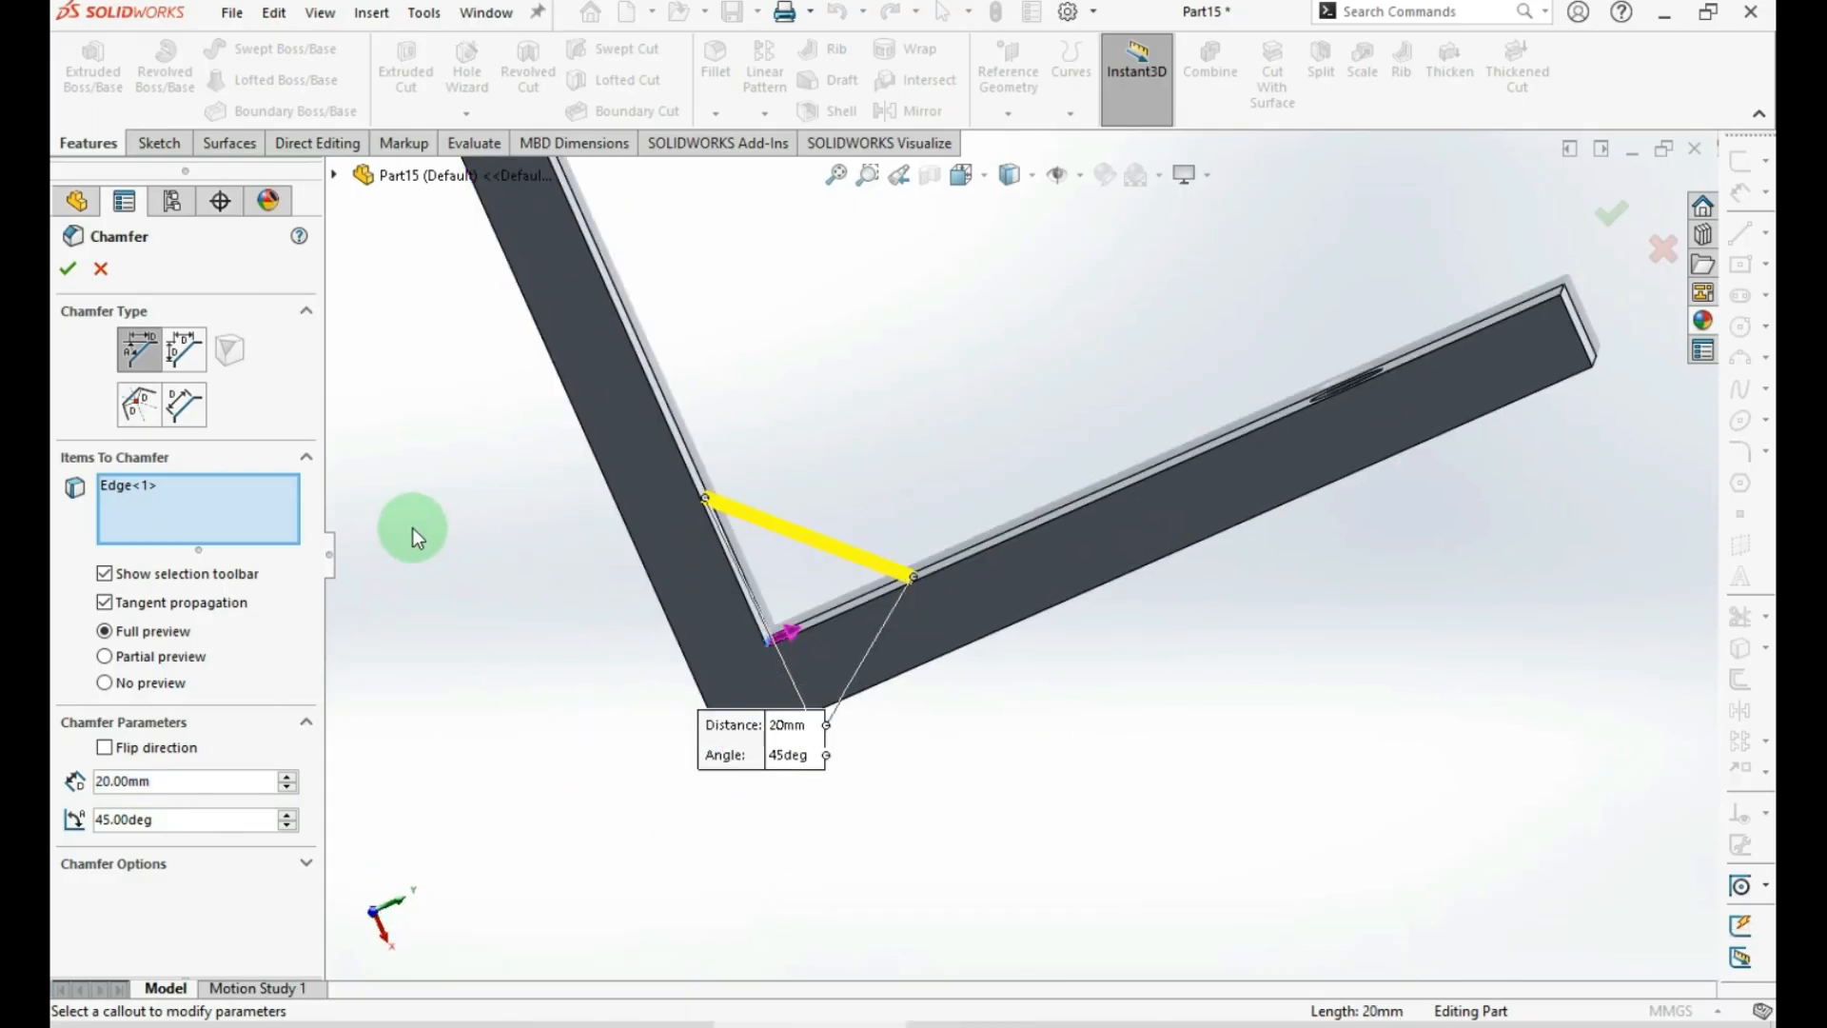
click(68, 269)
Open the Fillet command for the vertical outer corner edge where the two legs meet
middle_drag(911, 752, 929, 419)
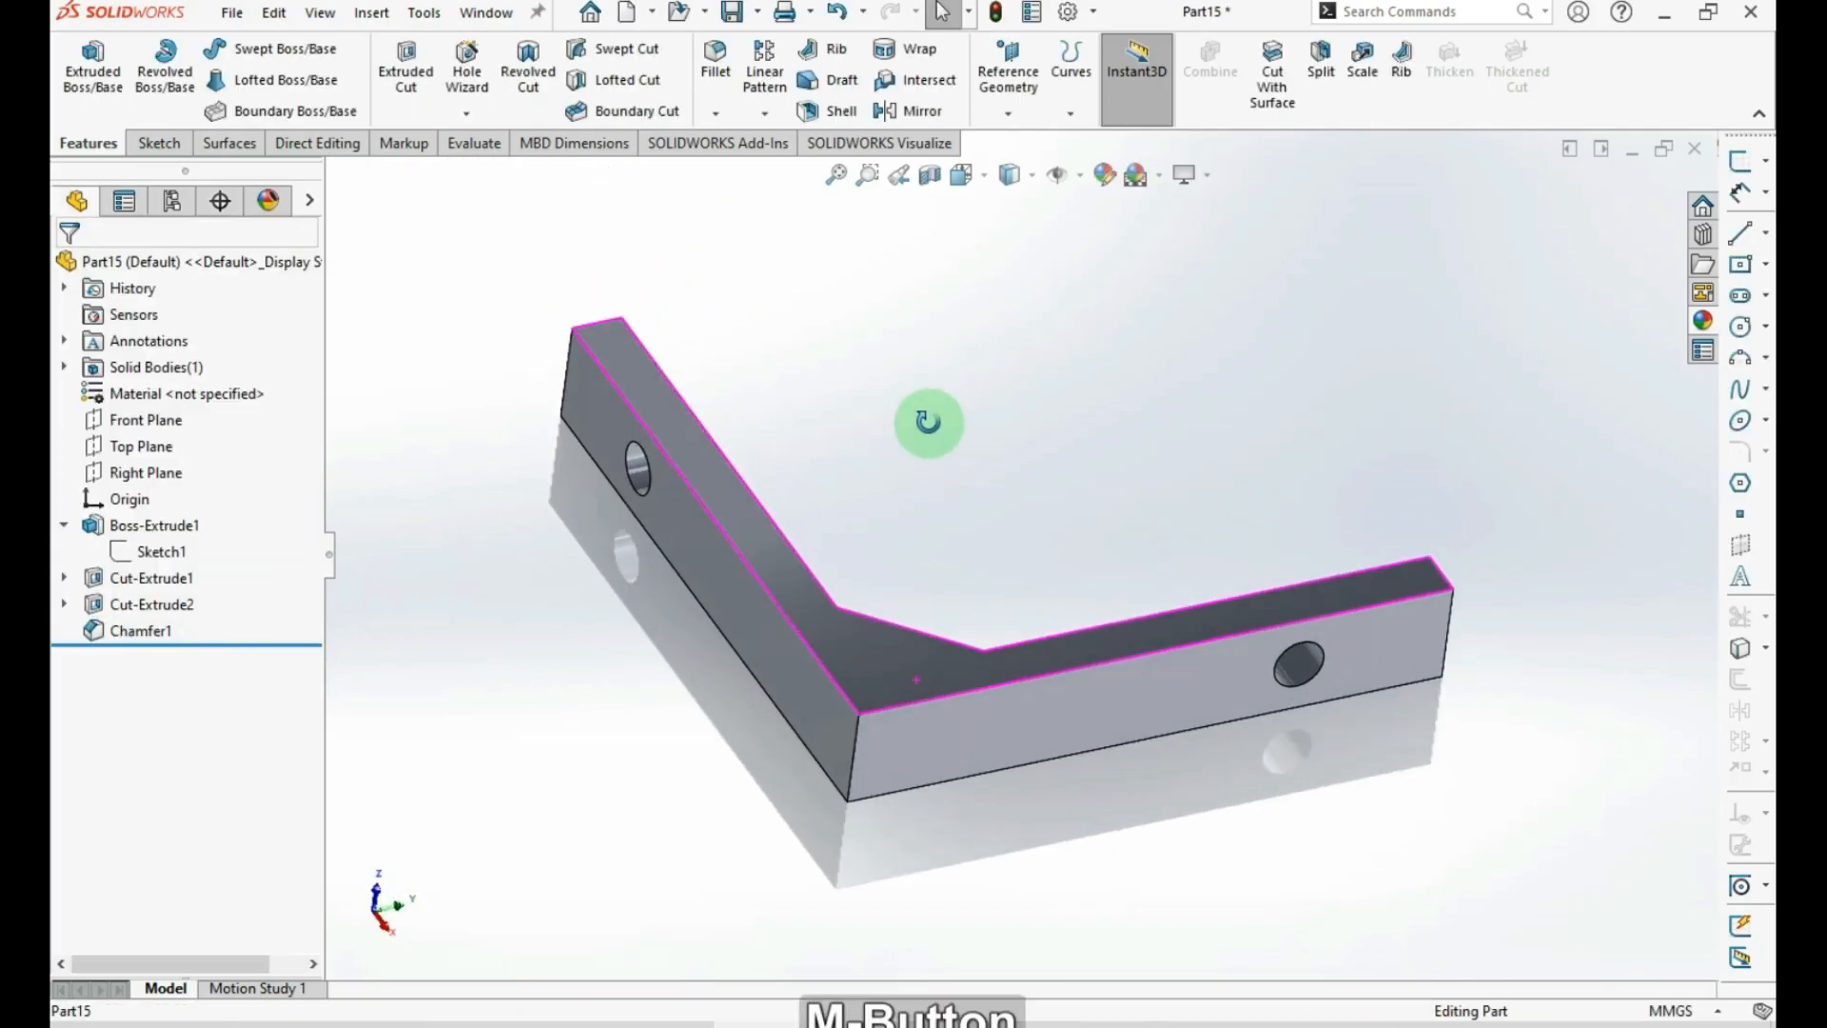
click(859, 725)
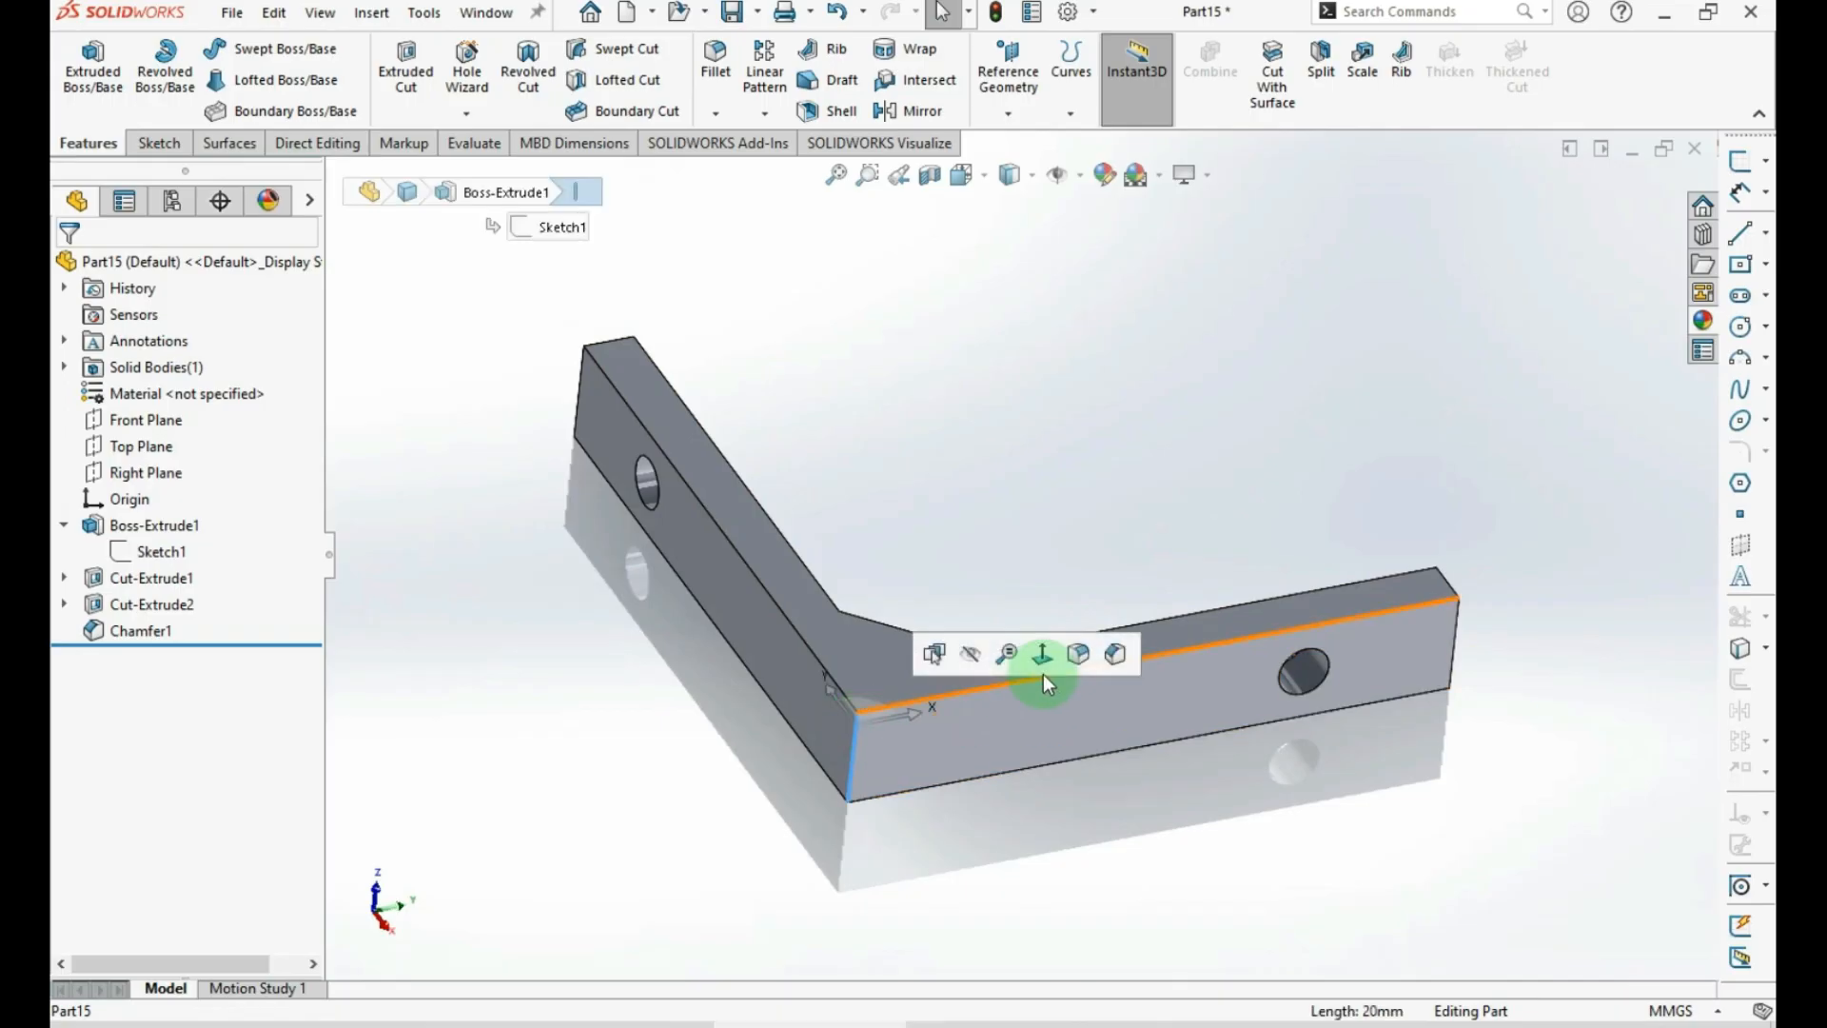
click(1078, 657)
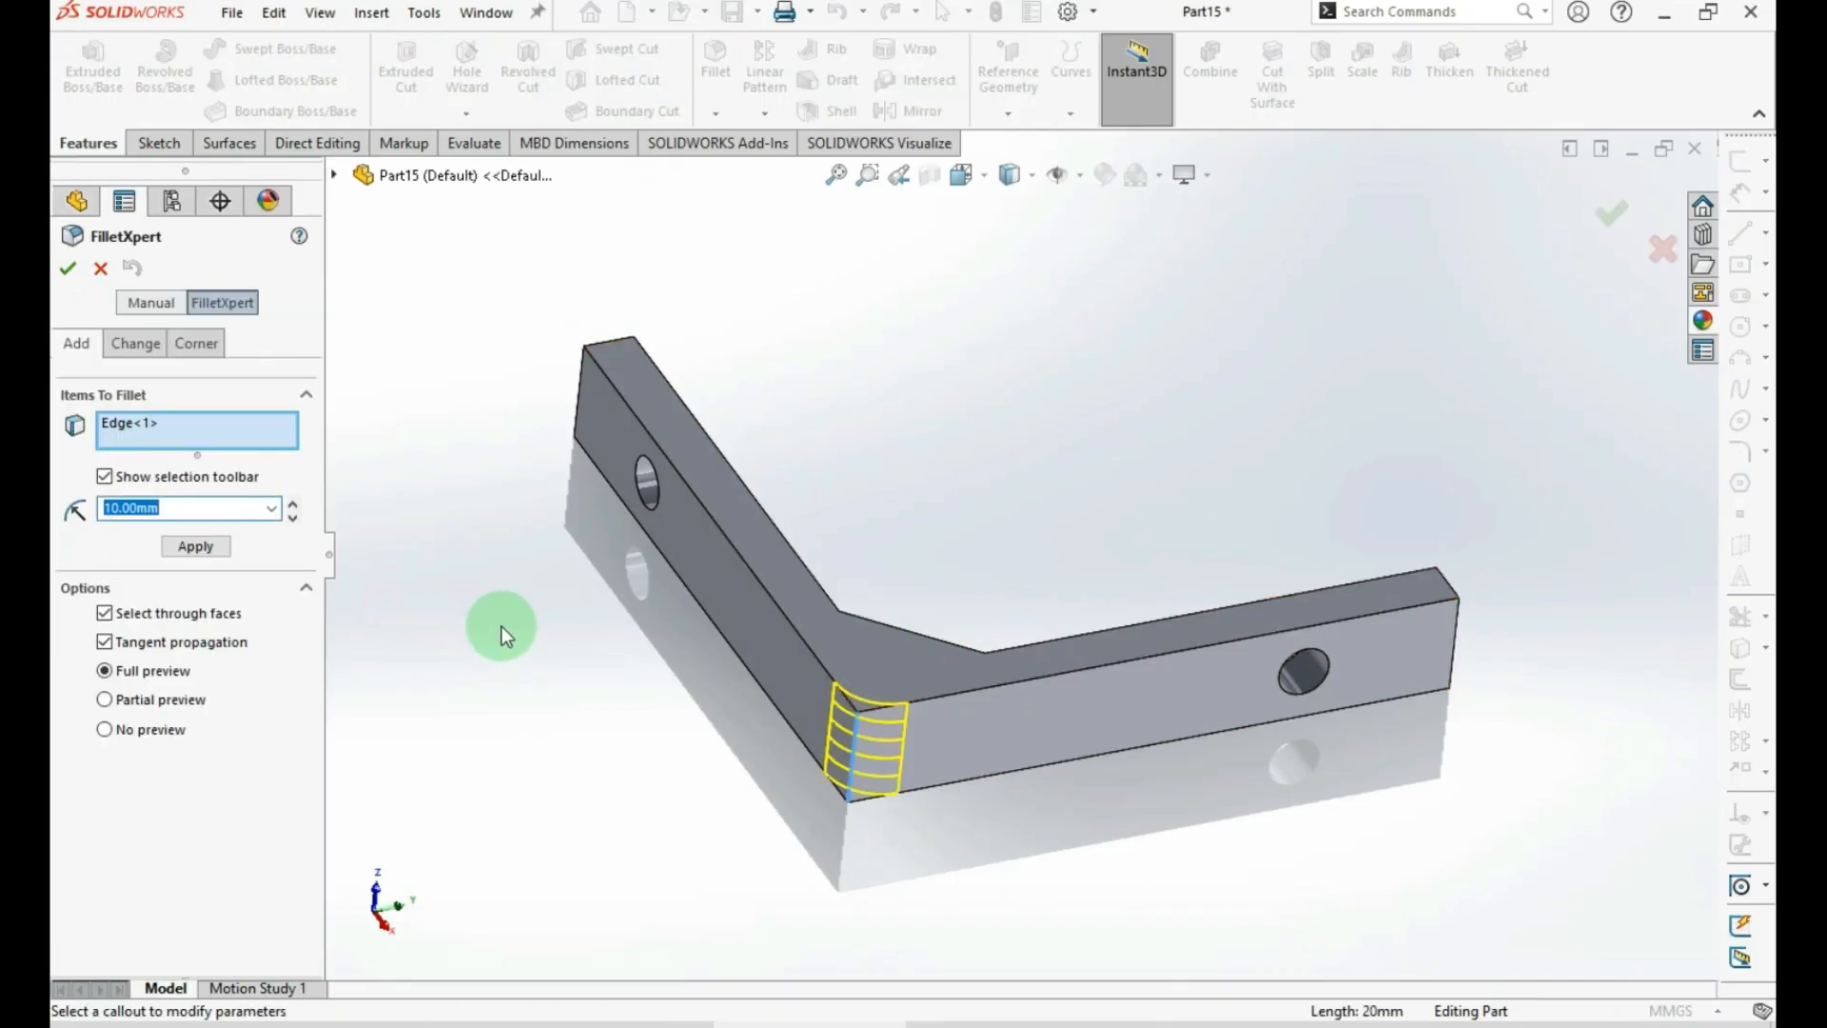
click(135, 344)
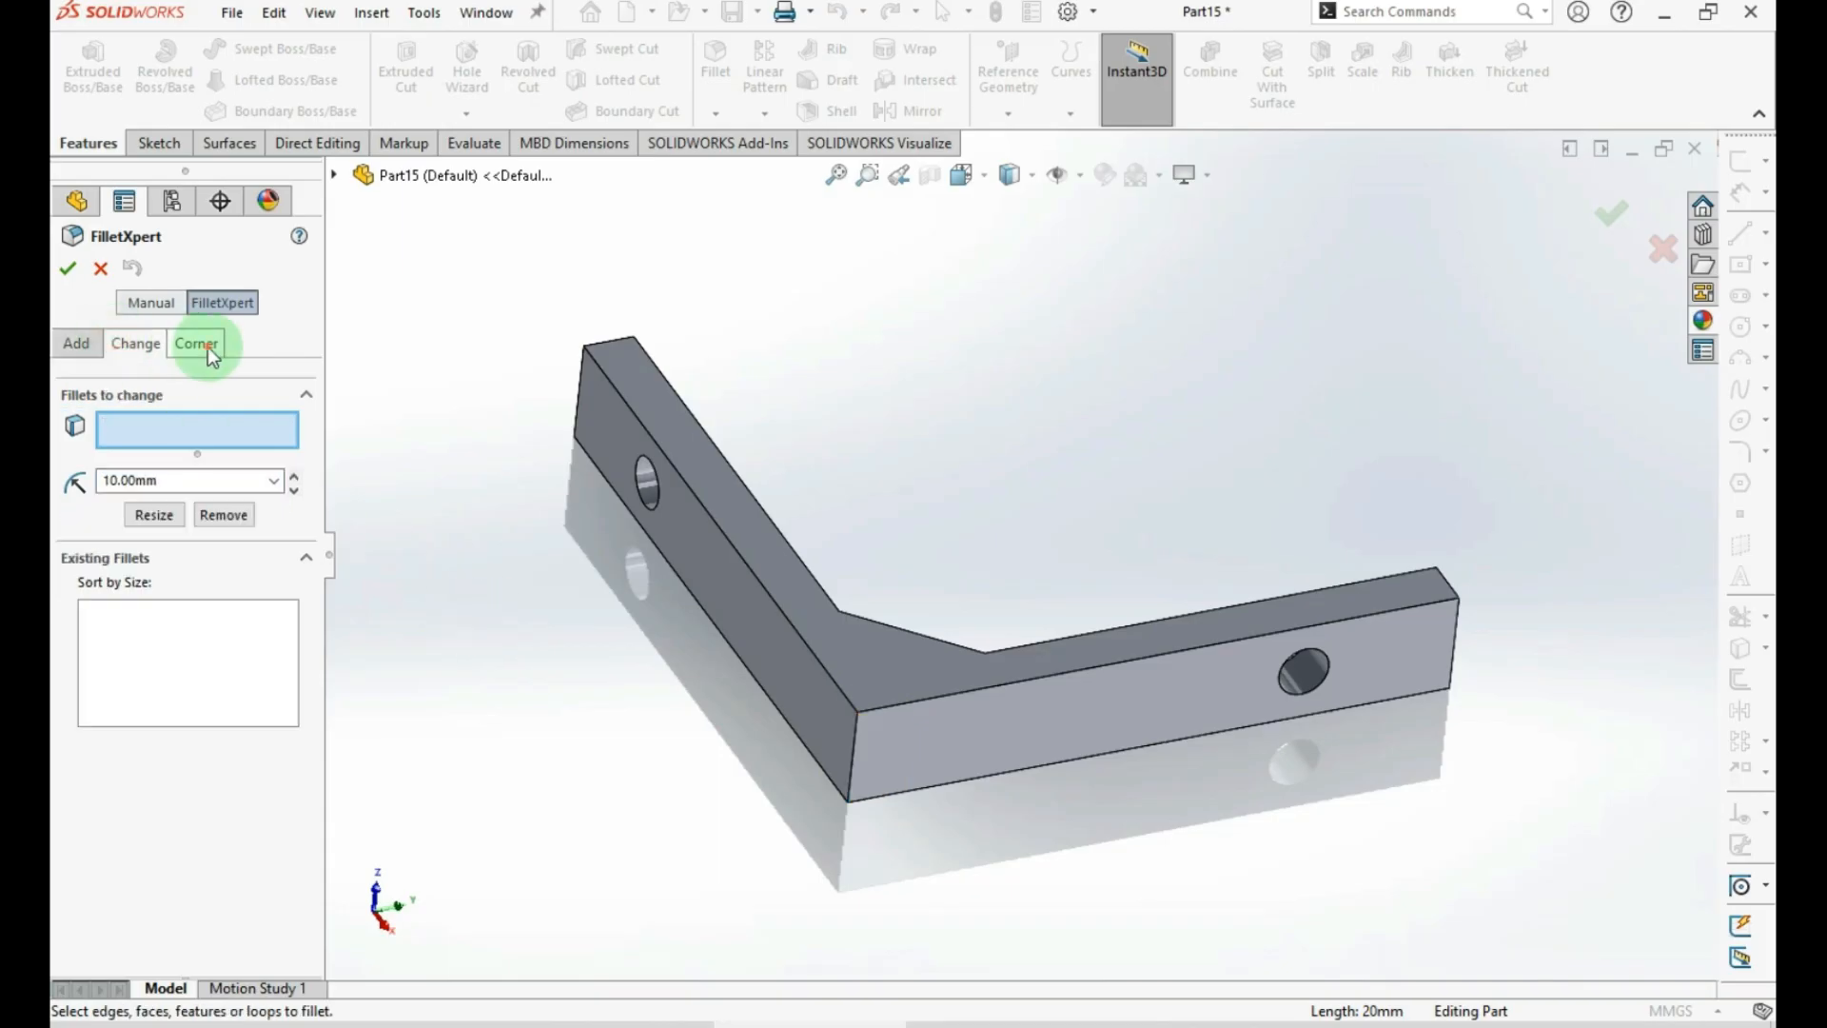
click(200, 345)
click(150, 306)
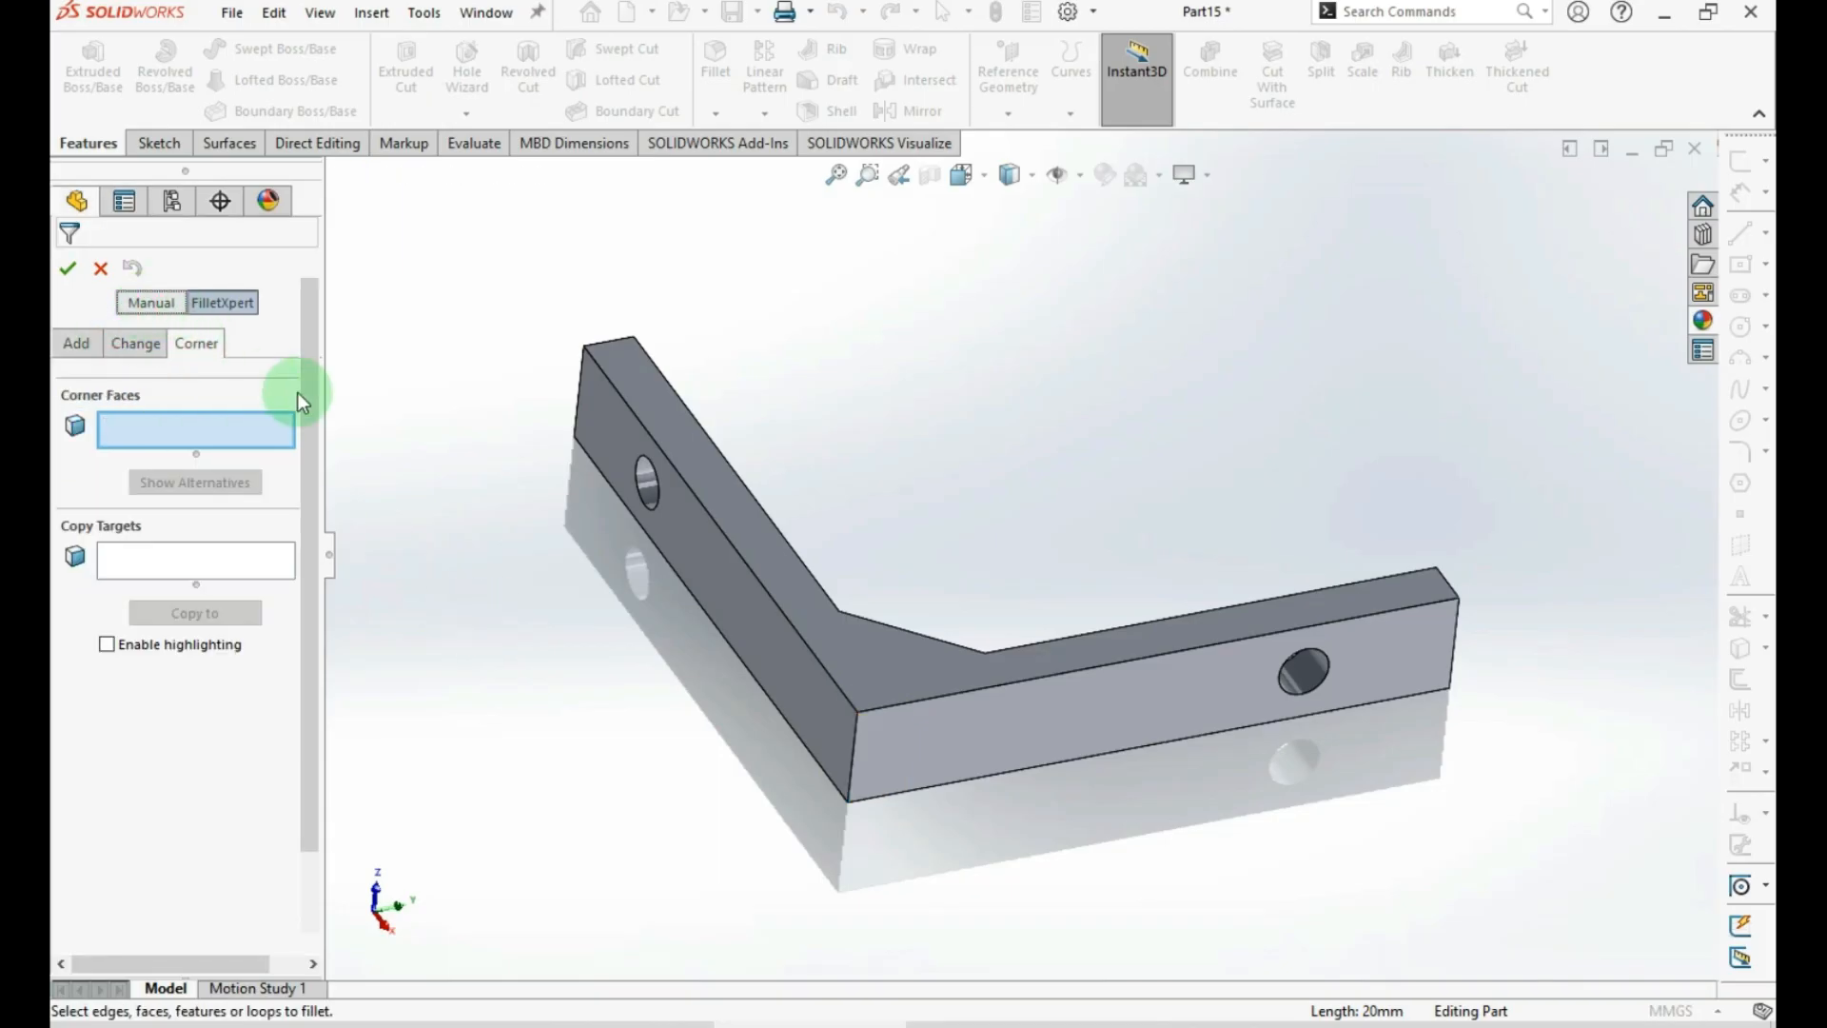
drag(312, 424, 254, 320)
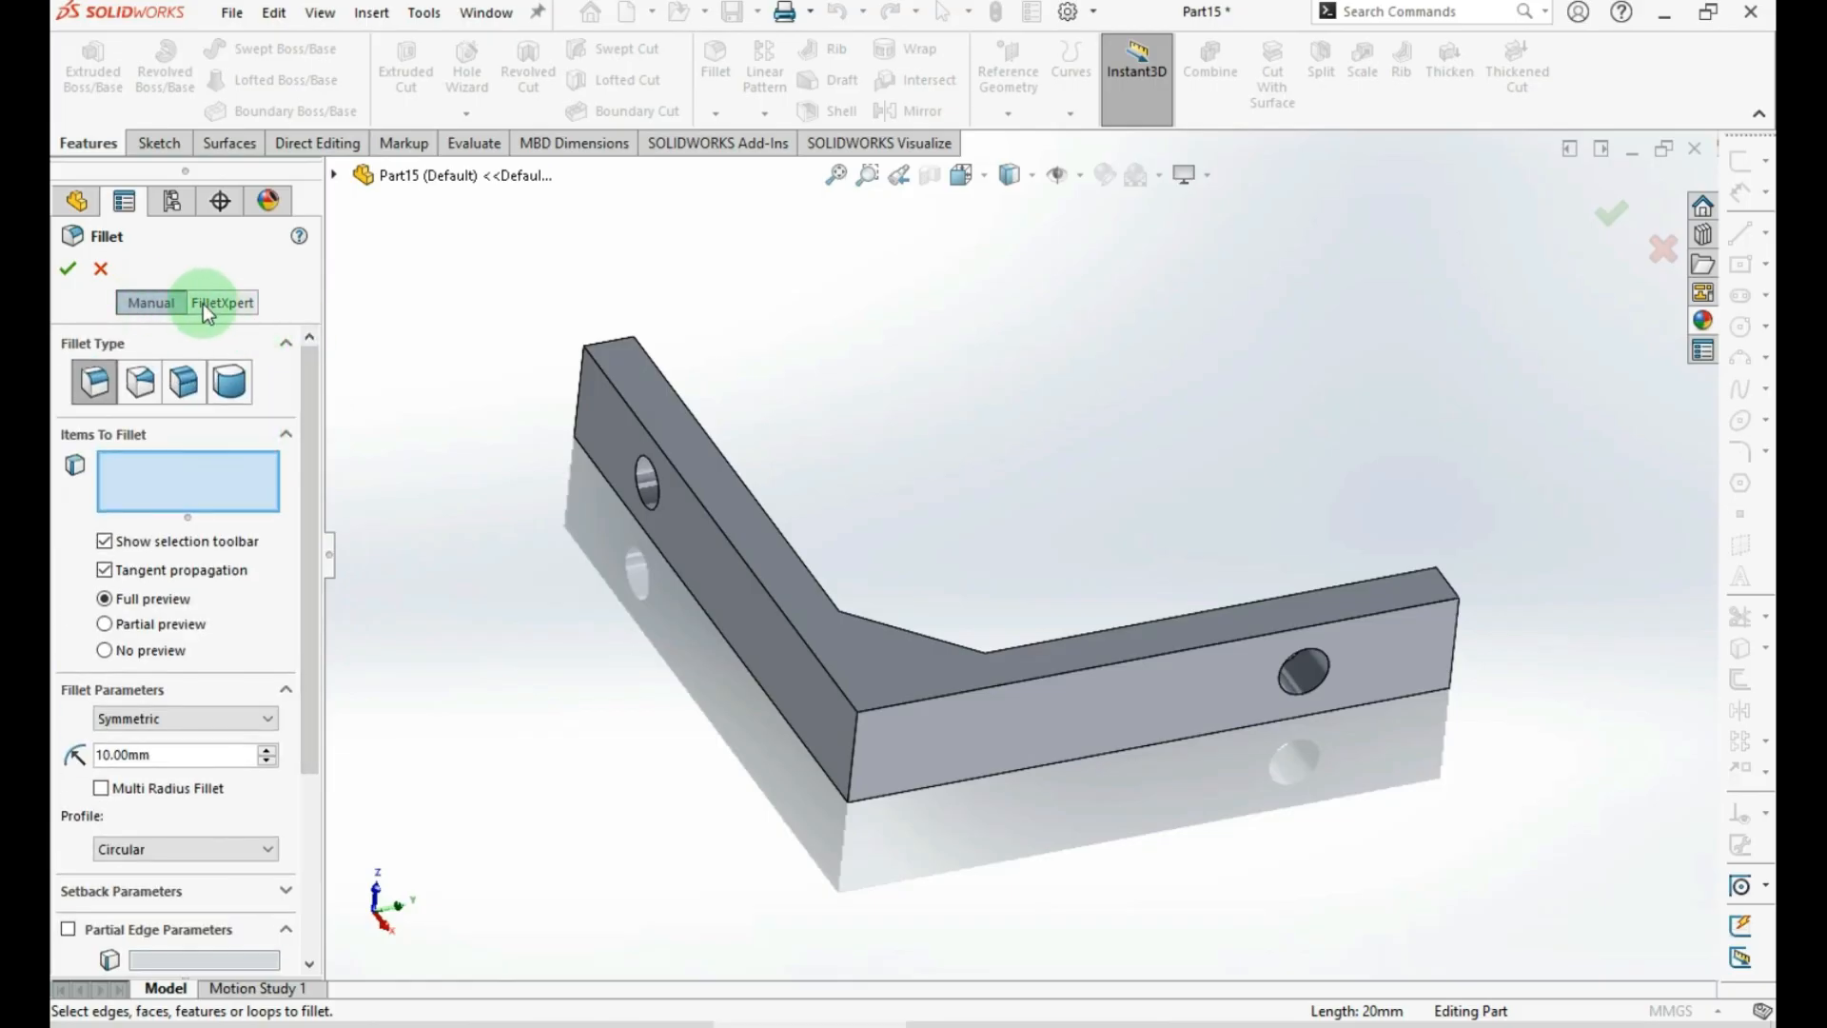
click(210, 305)
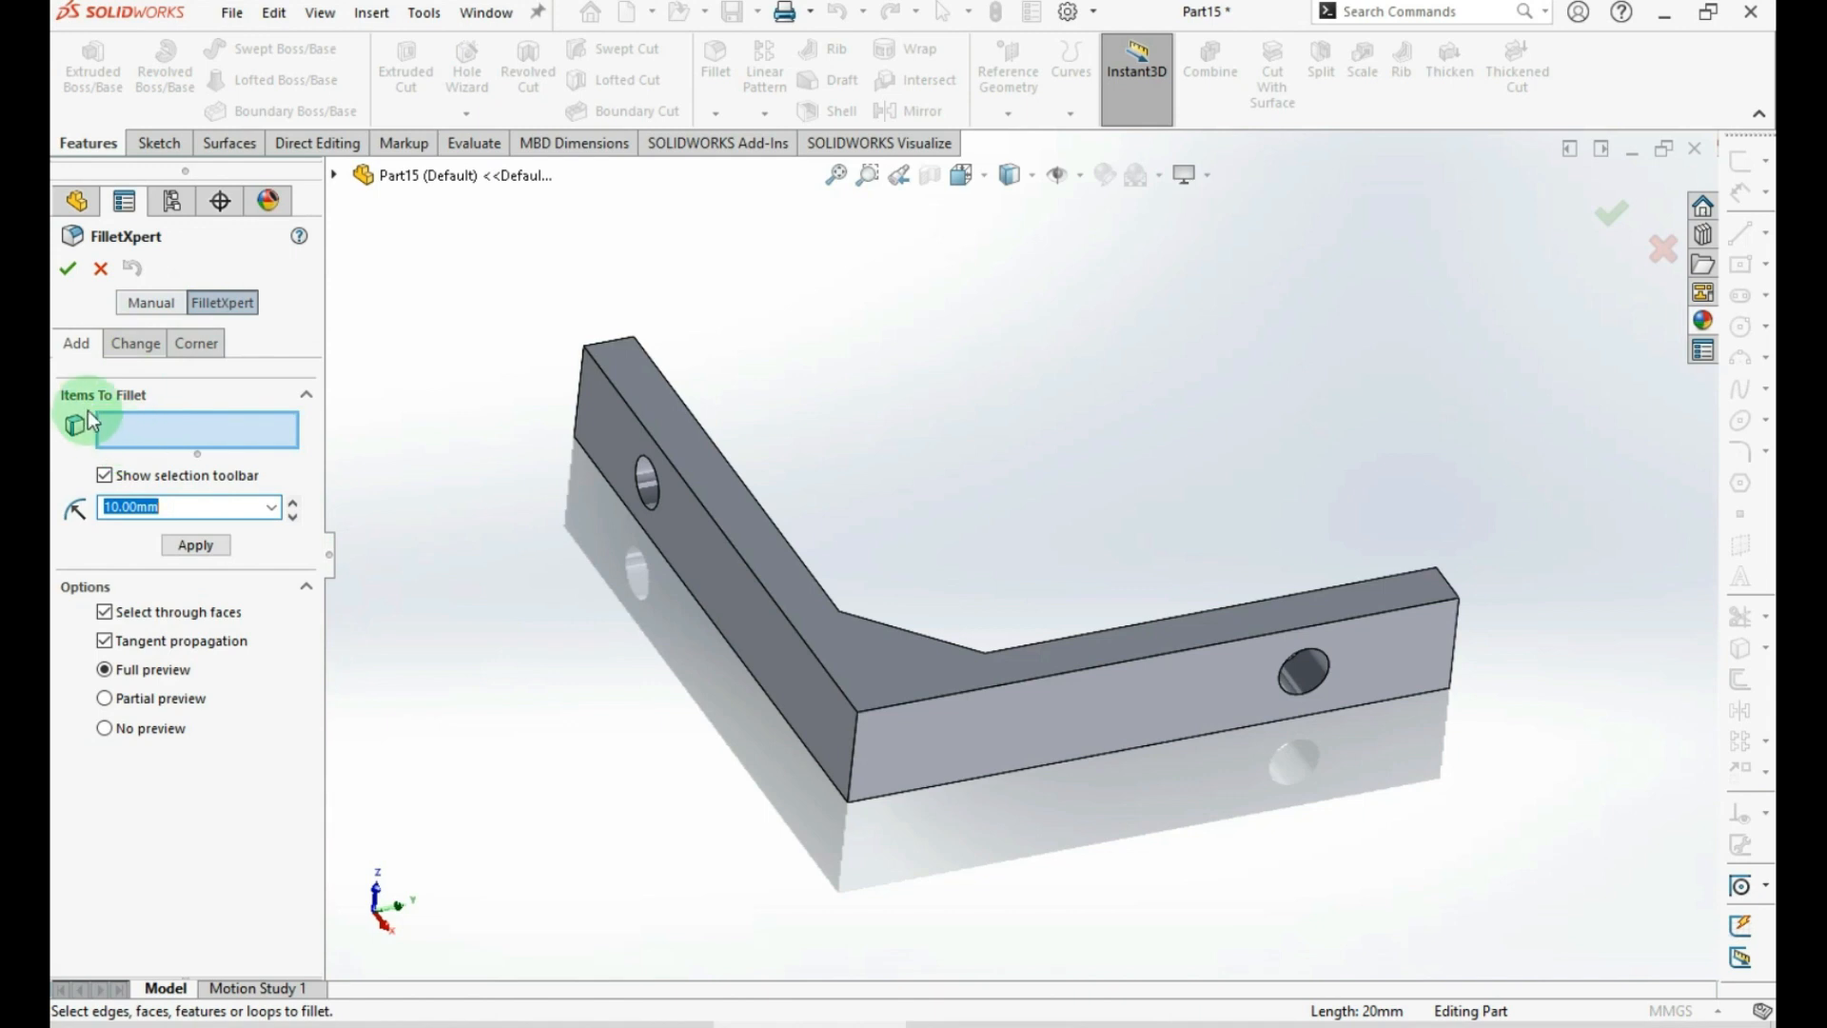
Select the vertical outer corner edge for FilletXpert and apply a 20 mm radius fillet
click(142, 421)
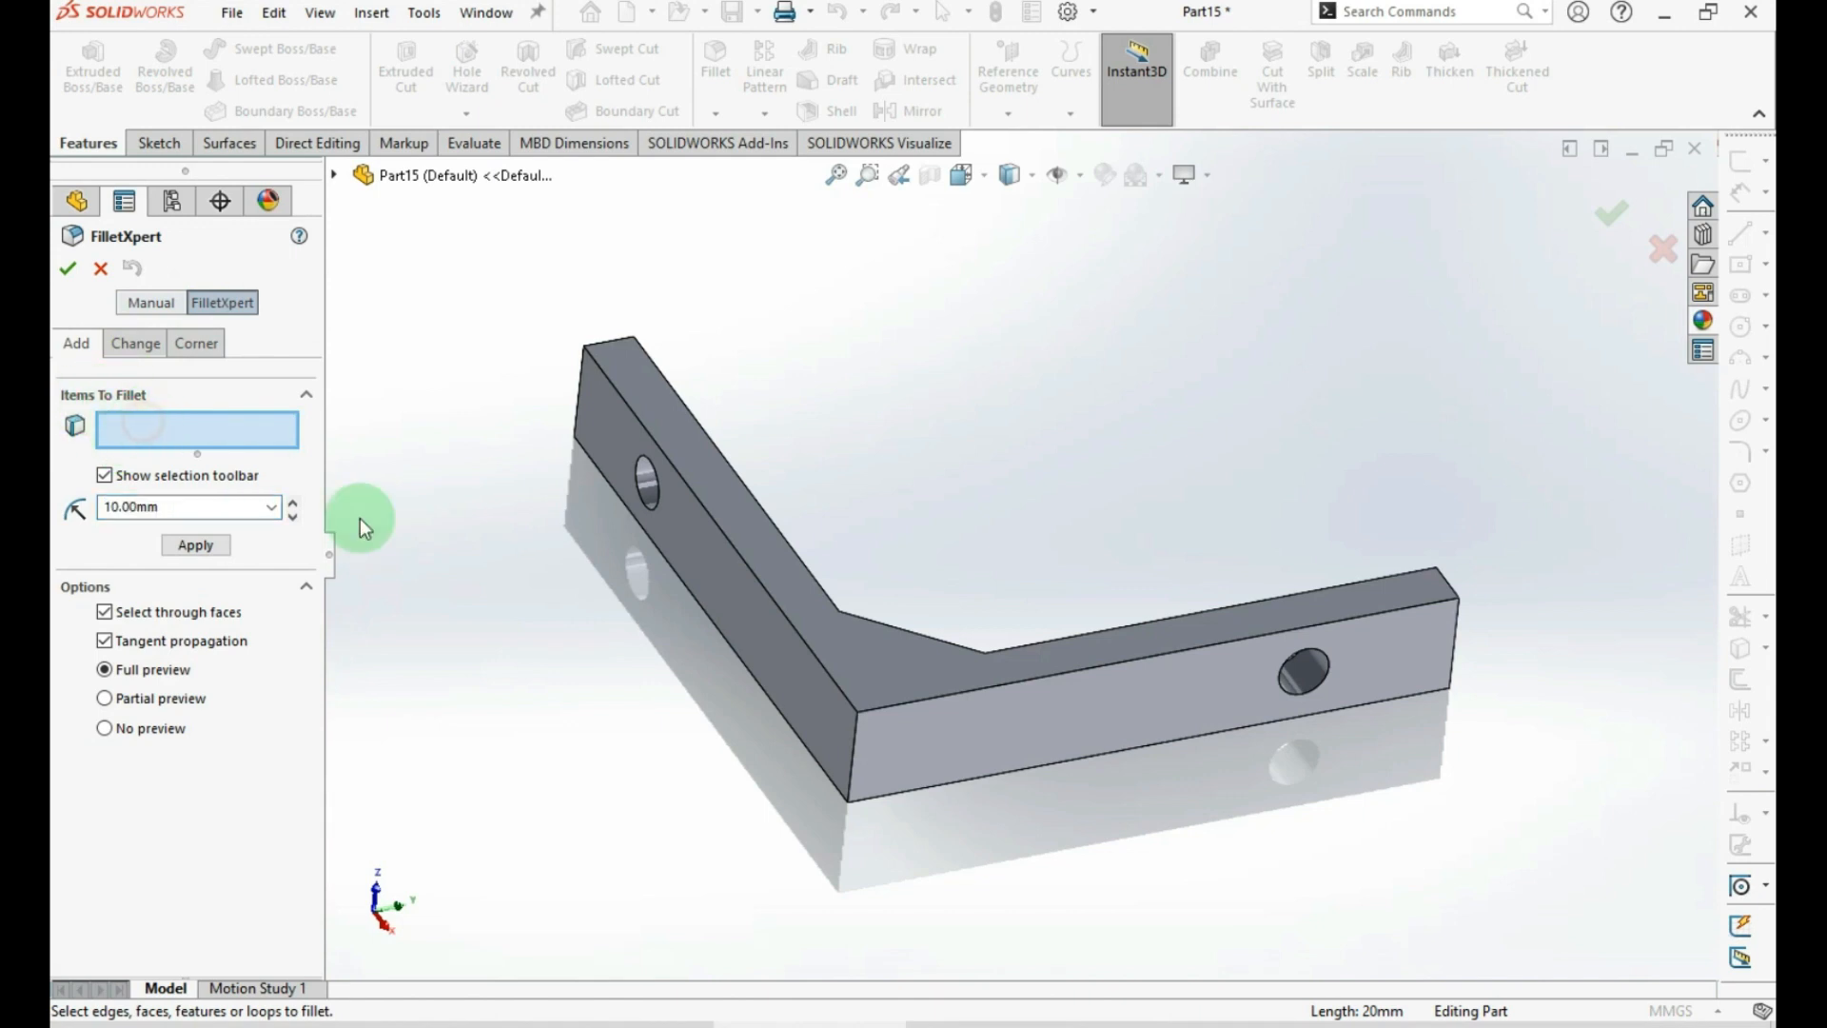
click(854, 735)
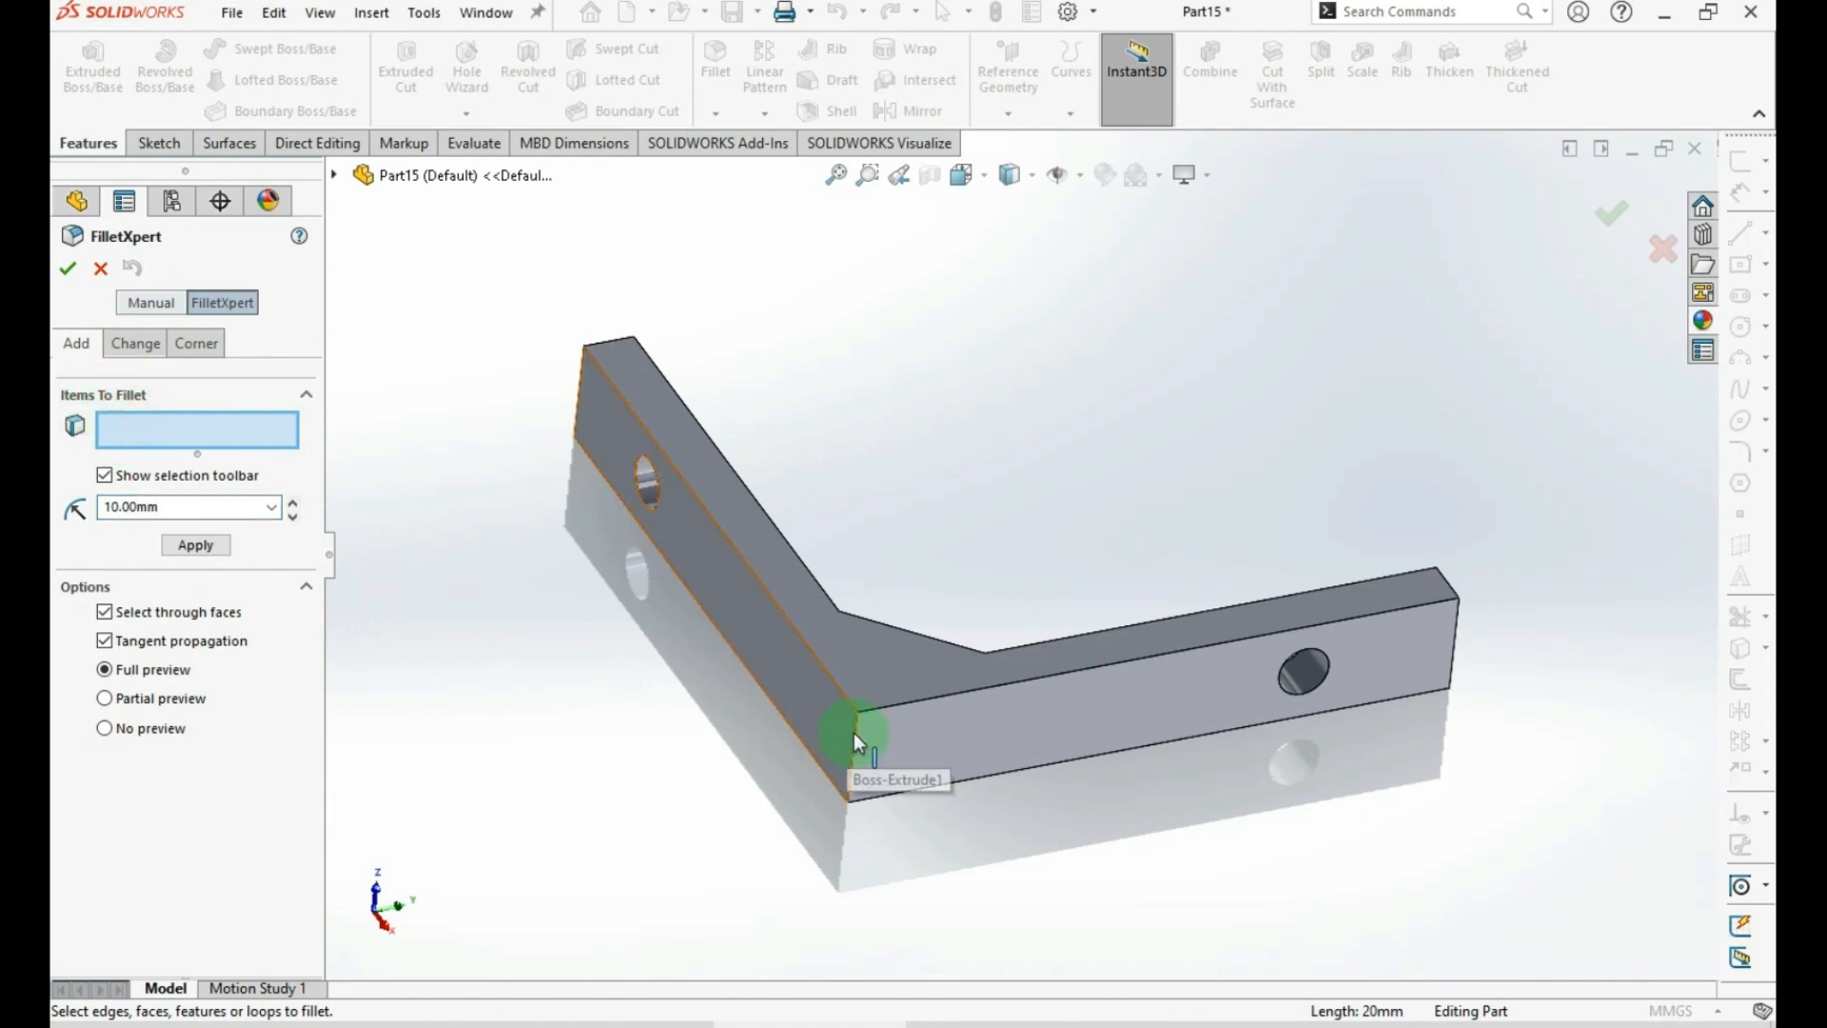
click(196, 514)
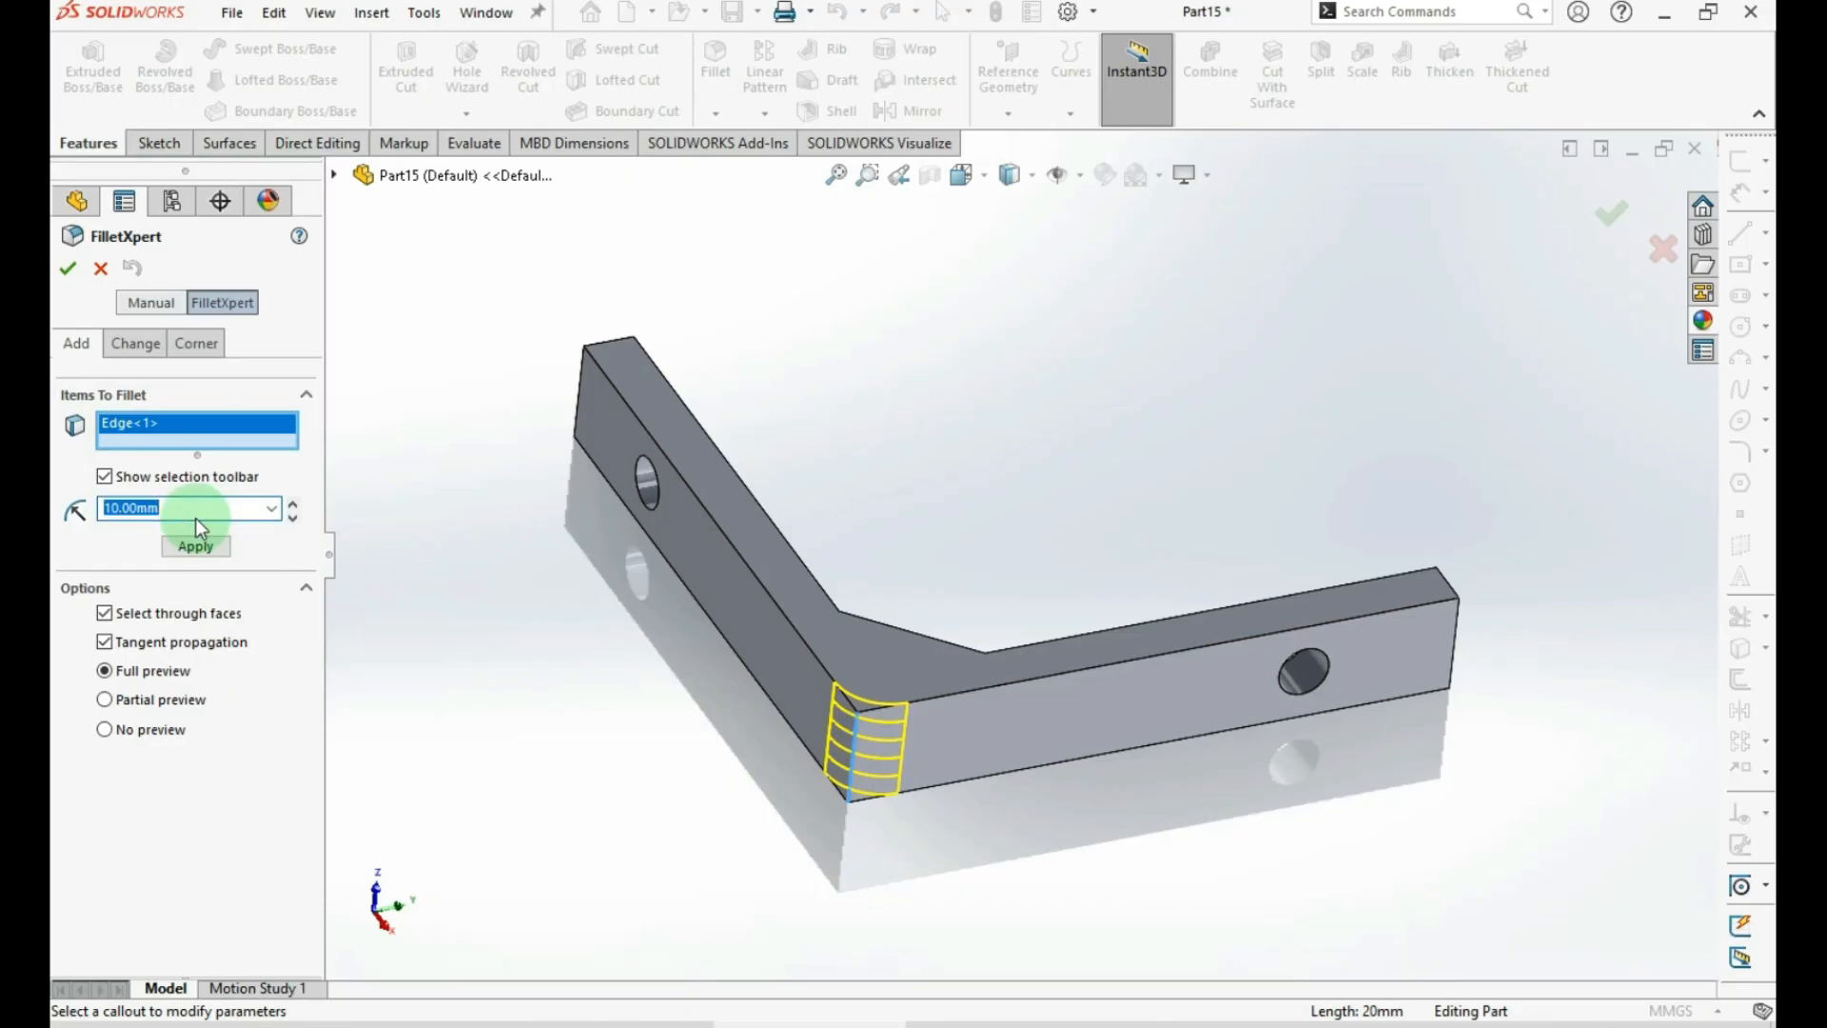
text(20)
key(Return)
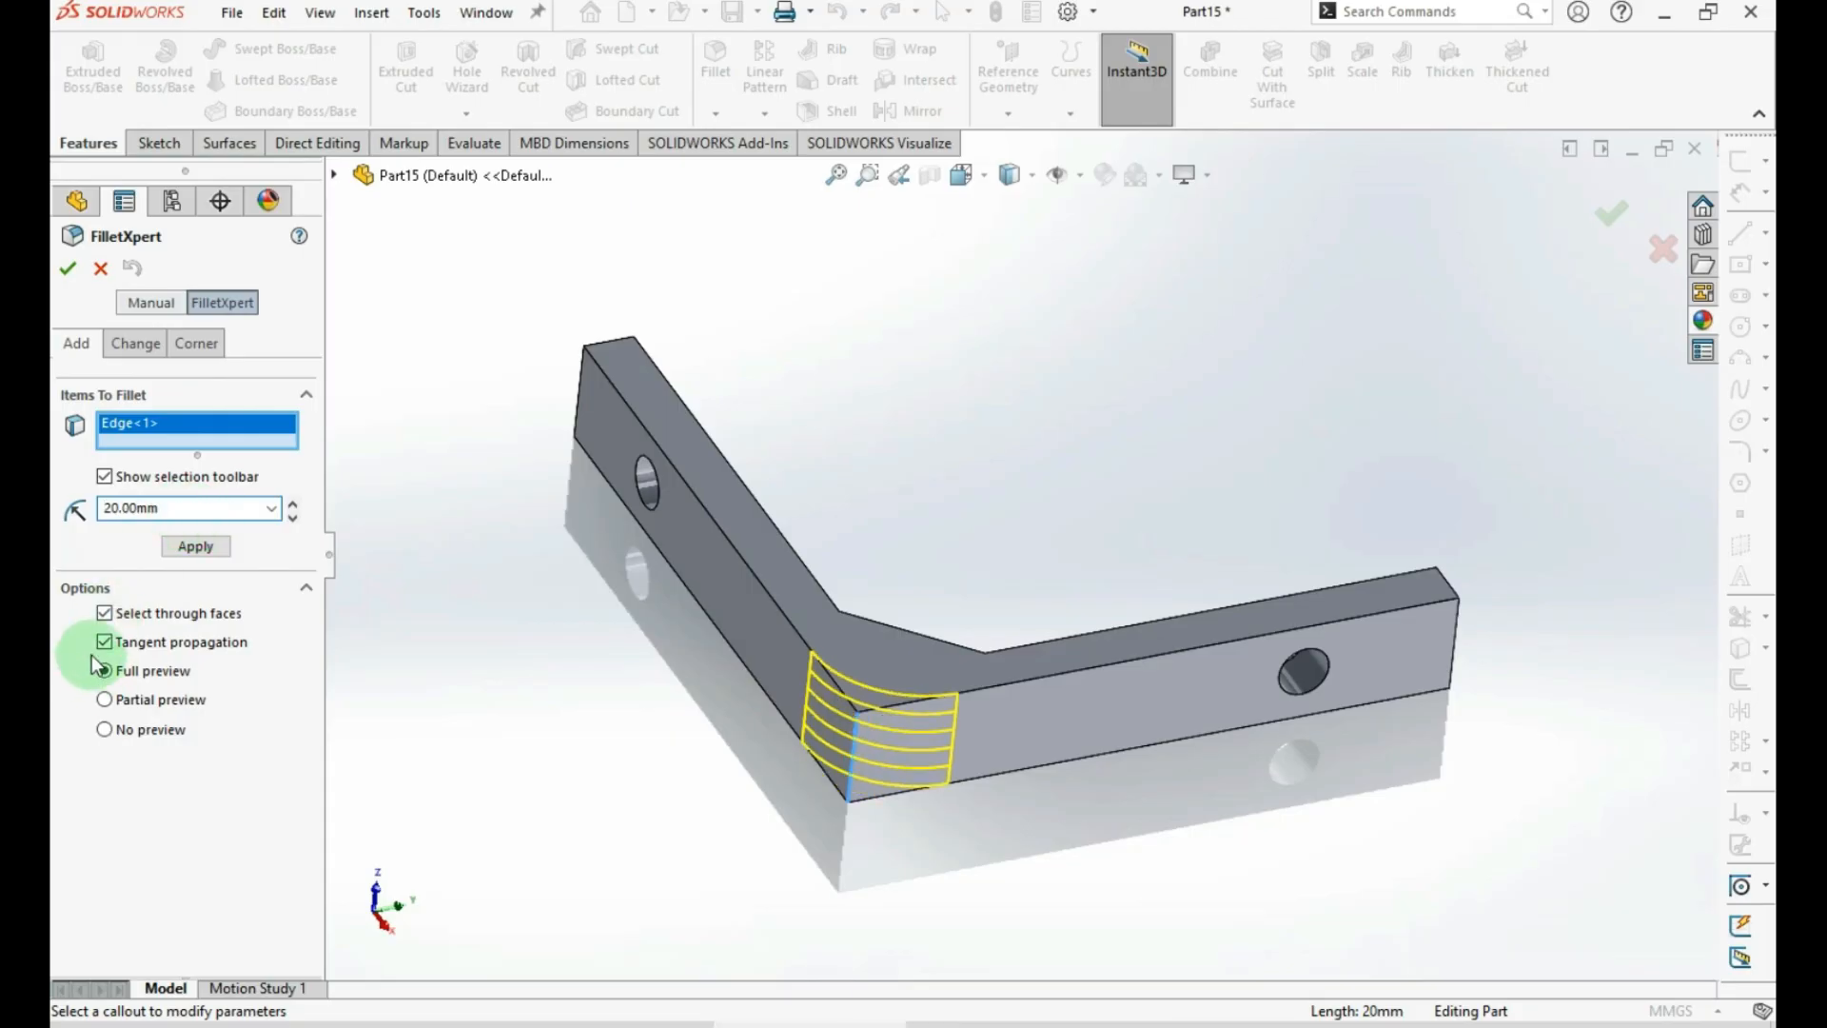
click(197, 547)
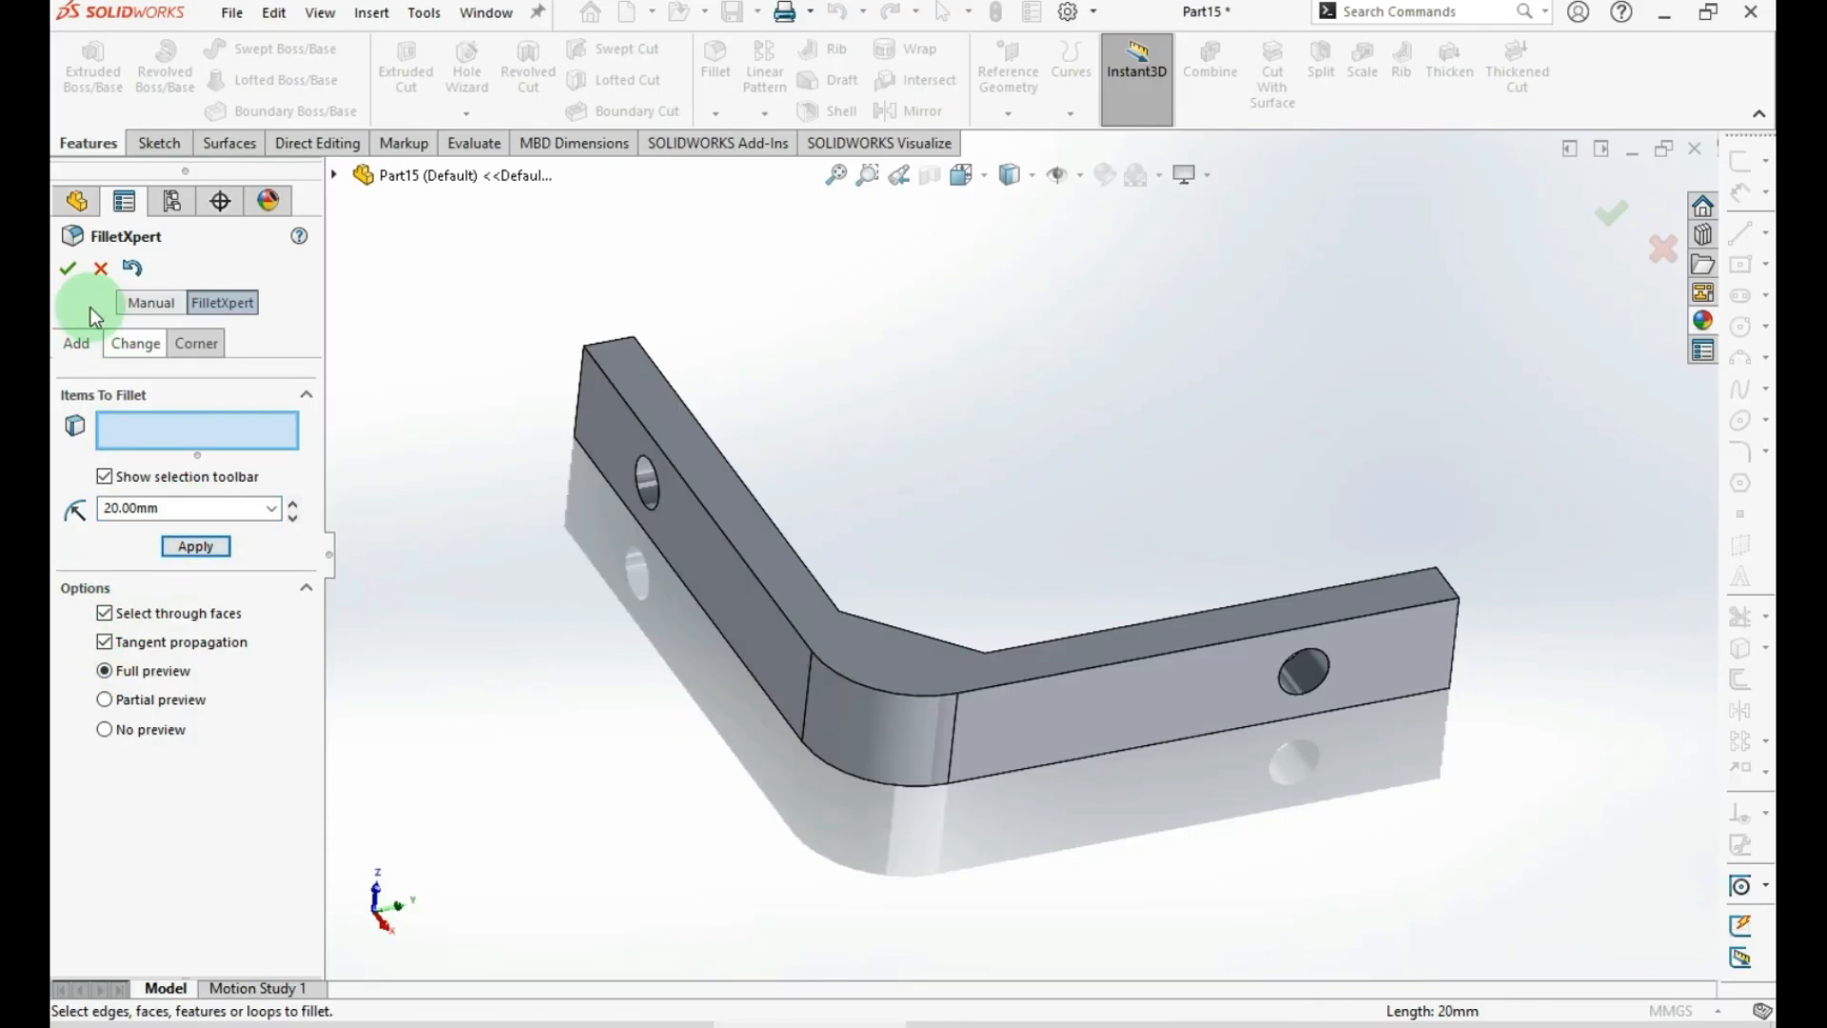
click(67, 267)
click(507, 645)
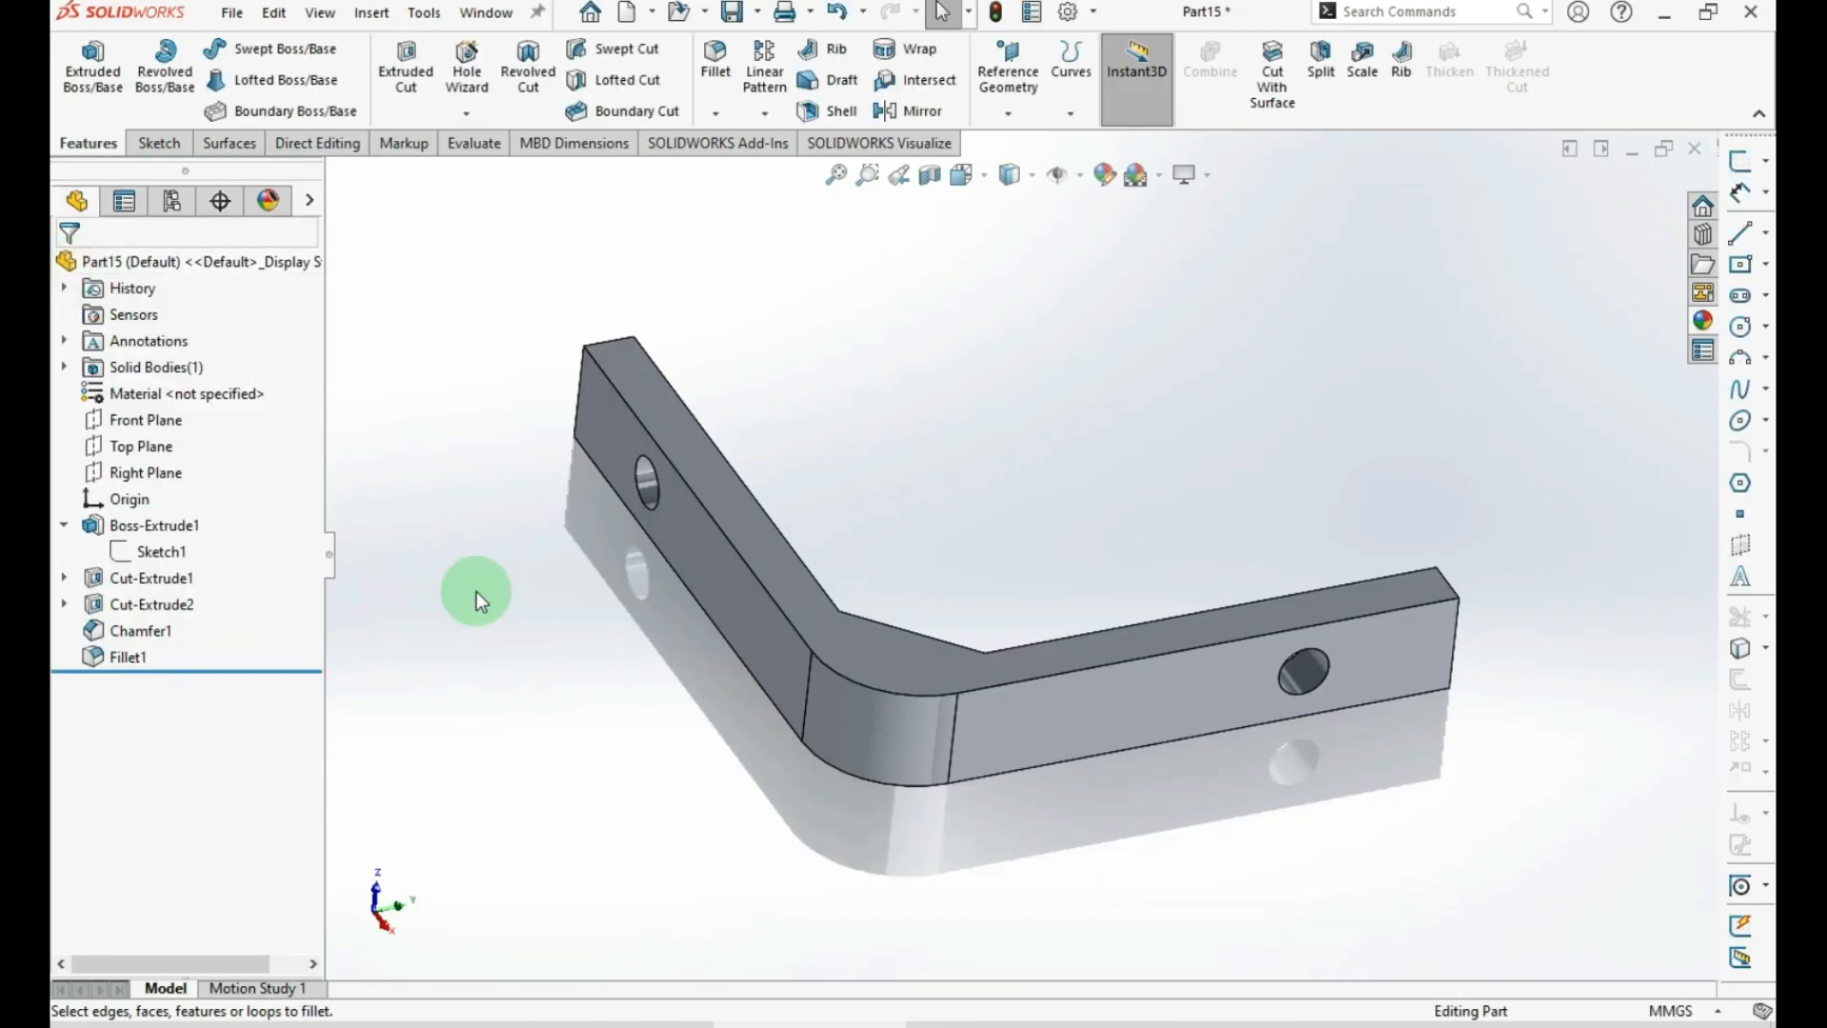
Save the part as "Main Frame" in the A Simple Example folder
key(ctrl+s)
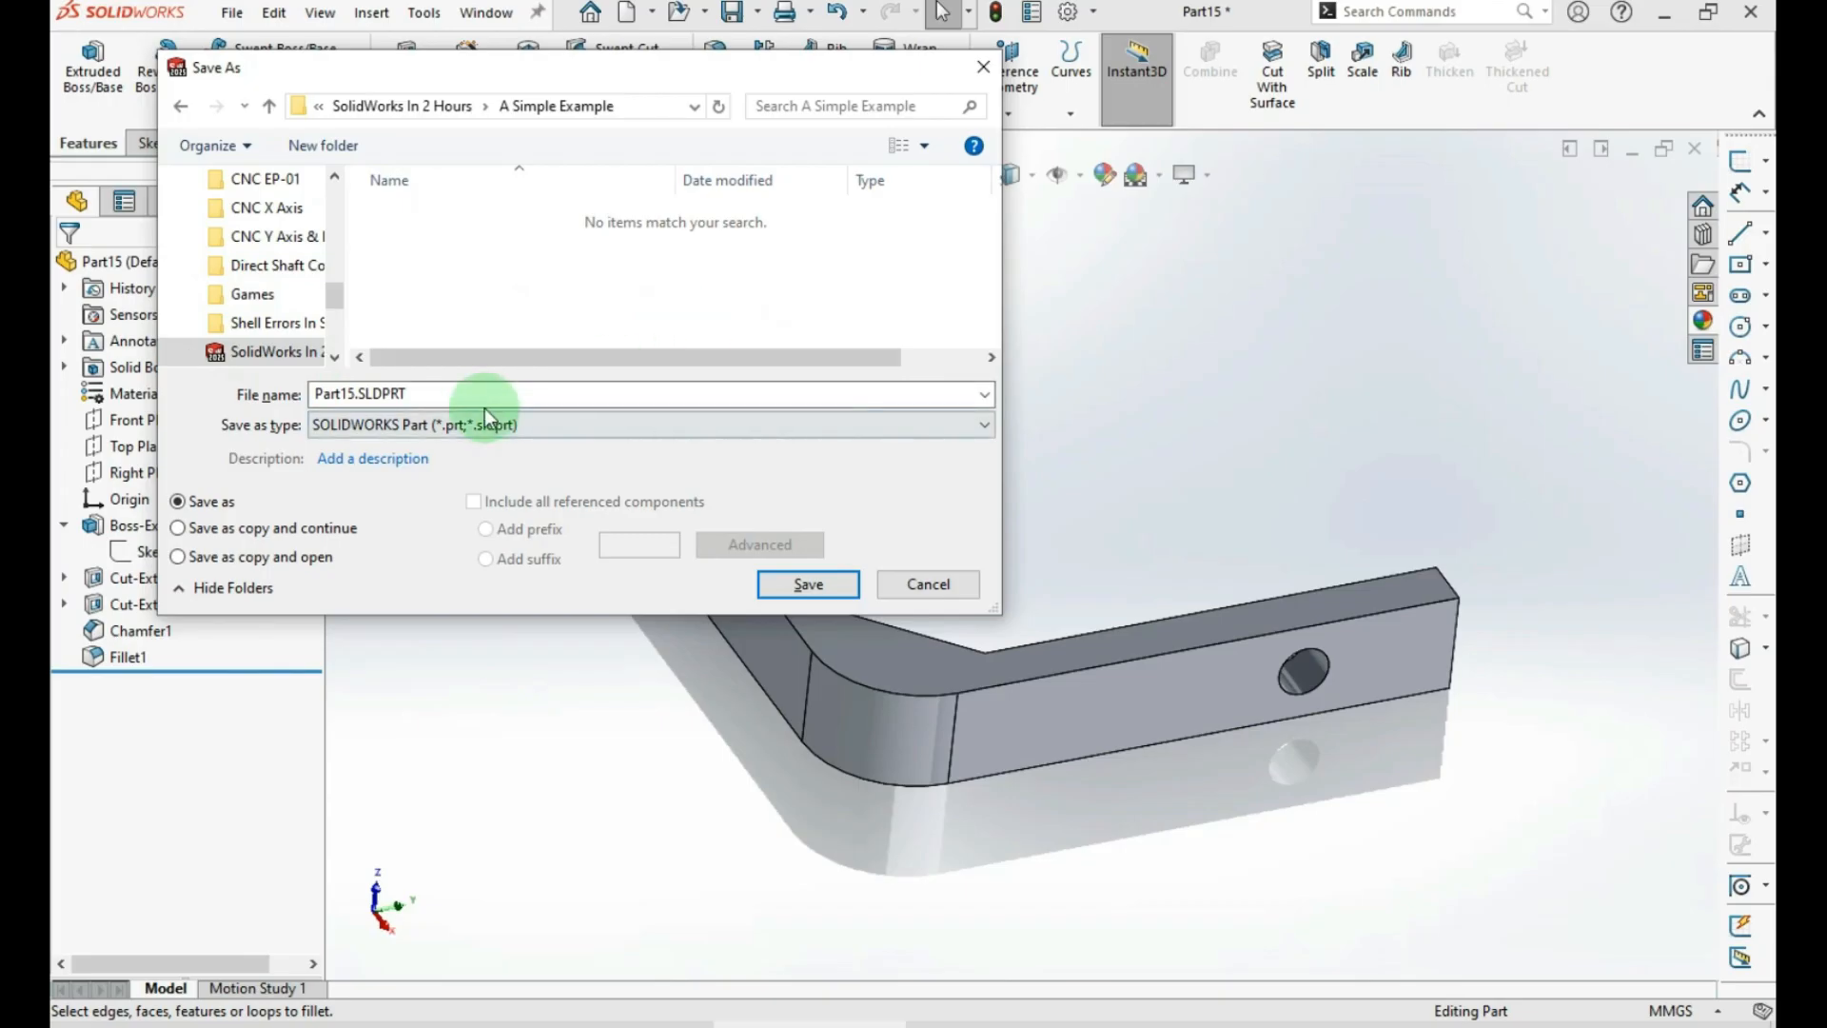
double_click(478, 398)
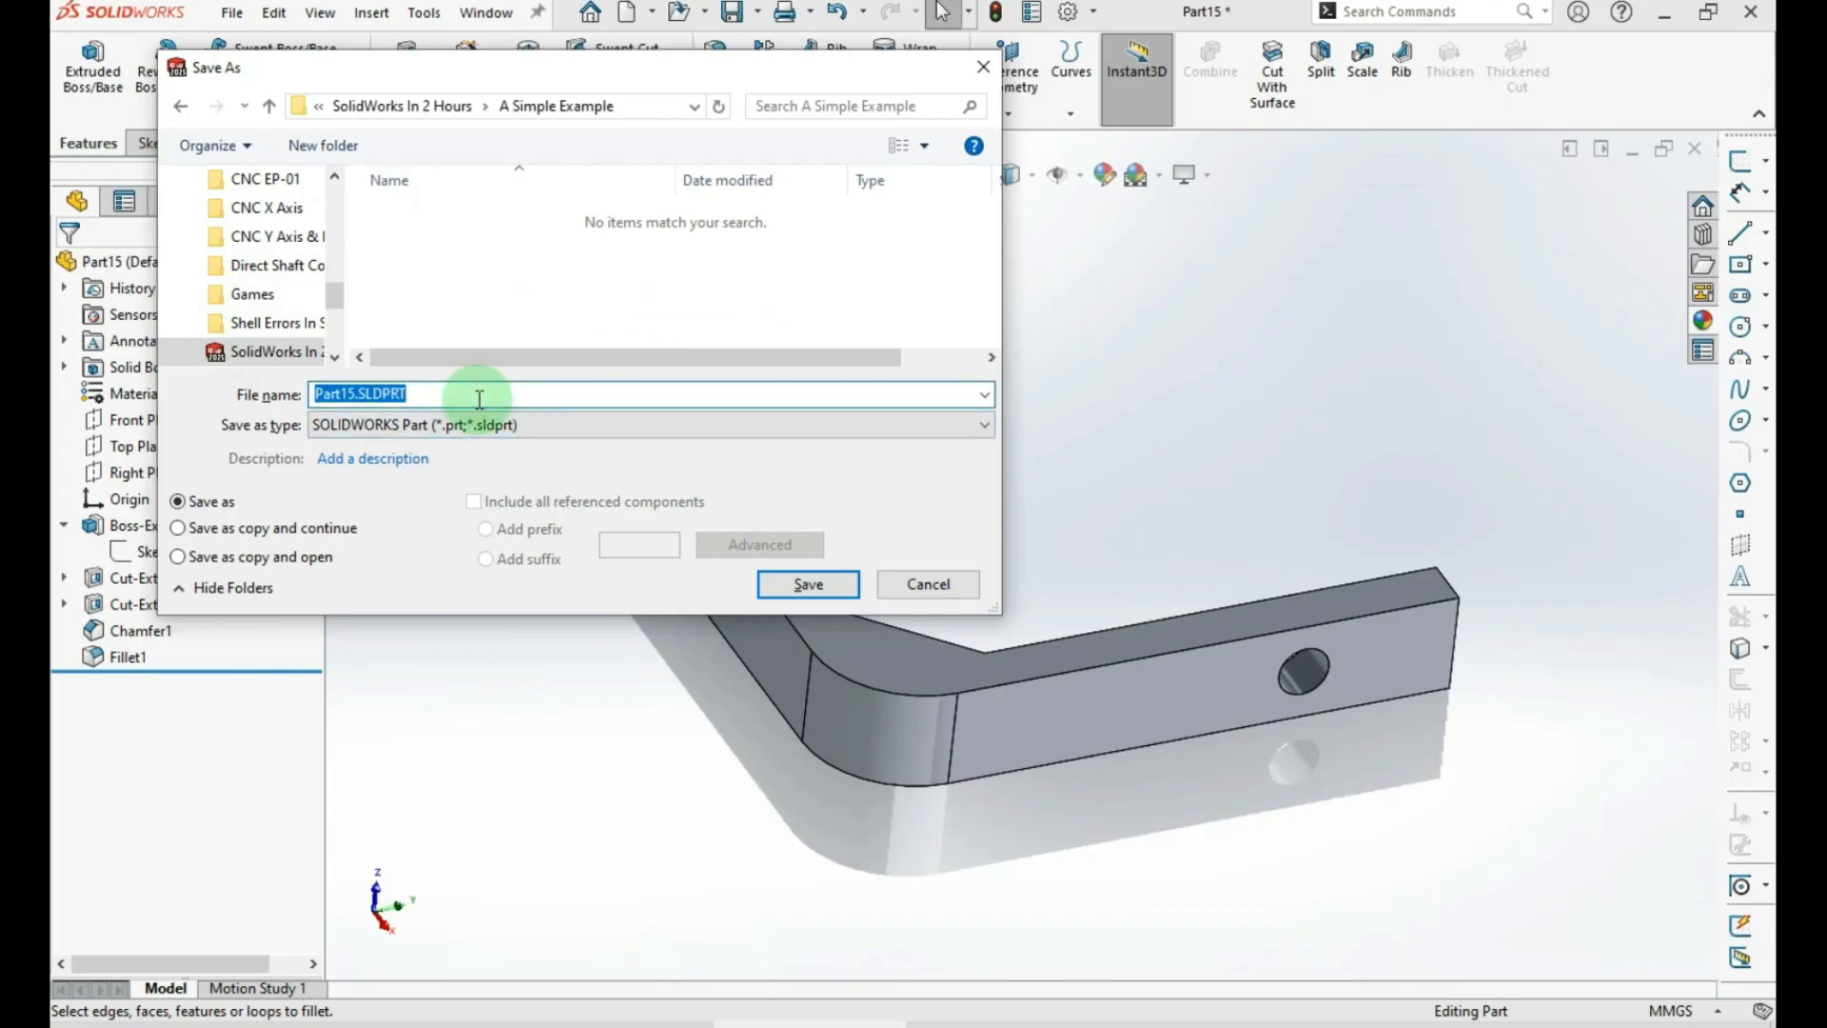
text(Main )
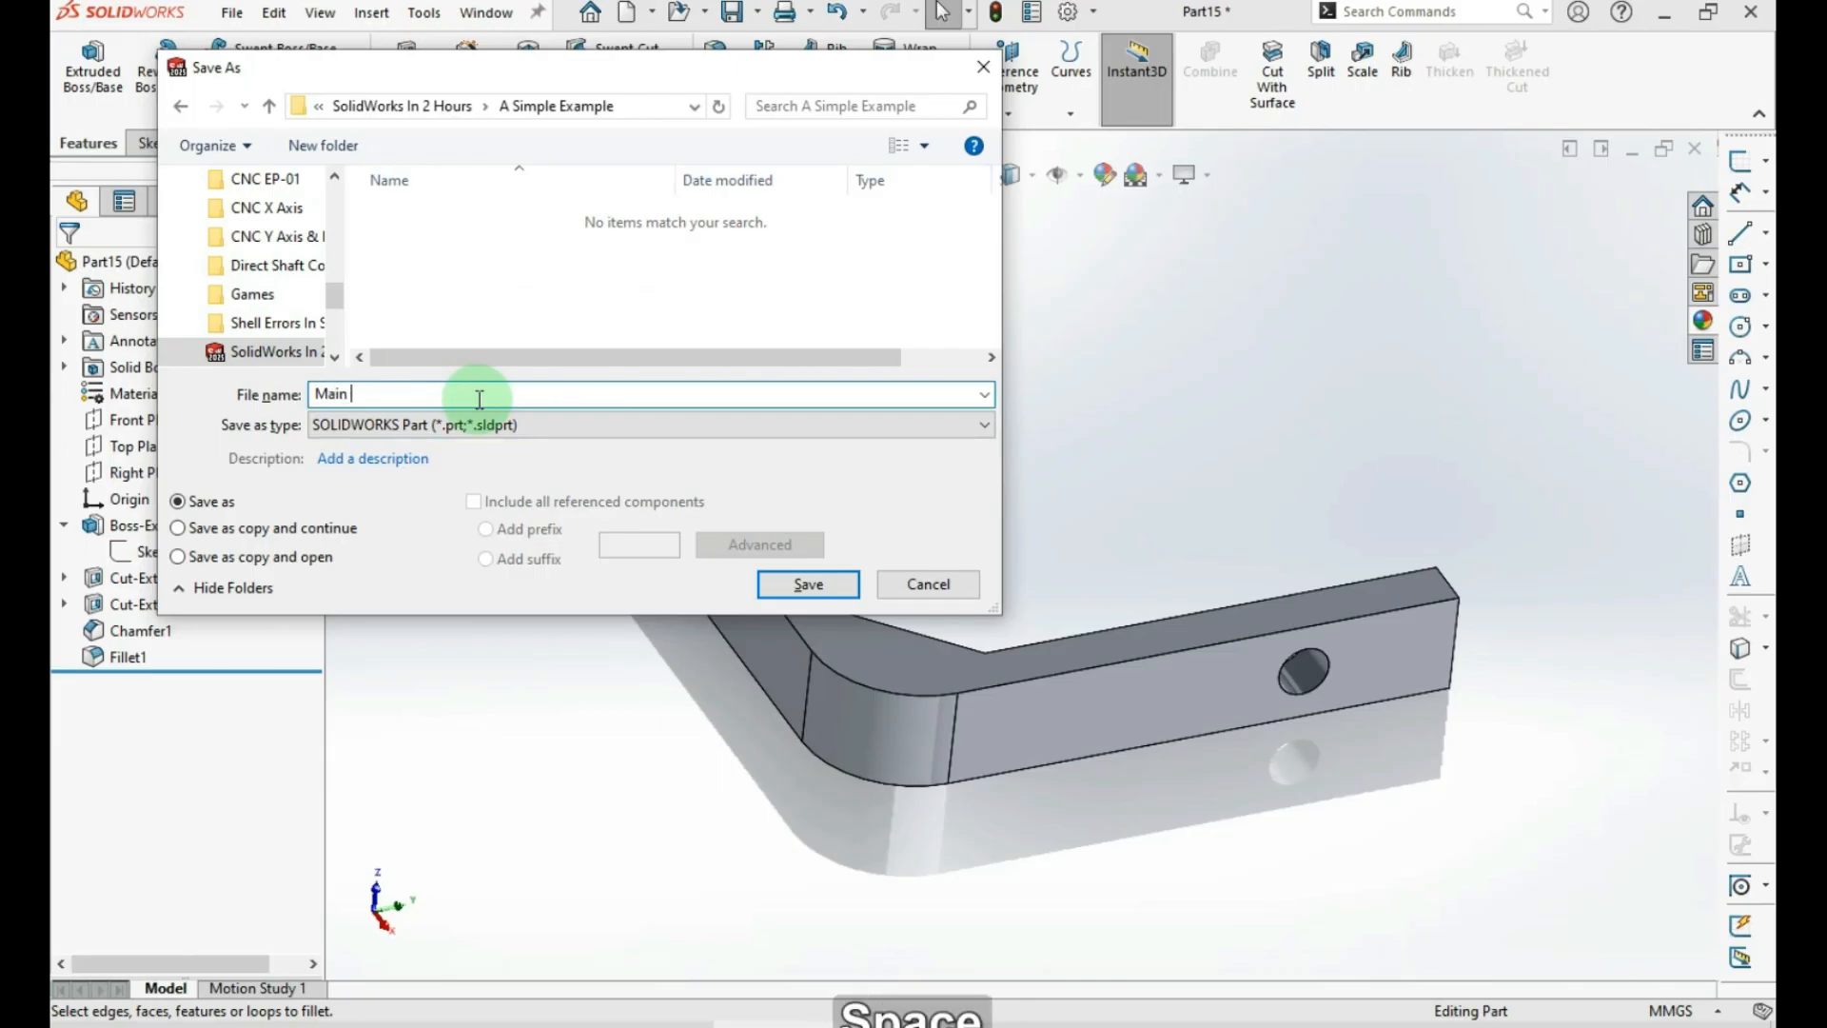
text(Frame)
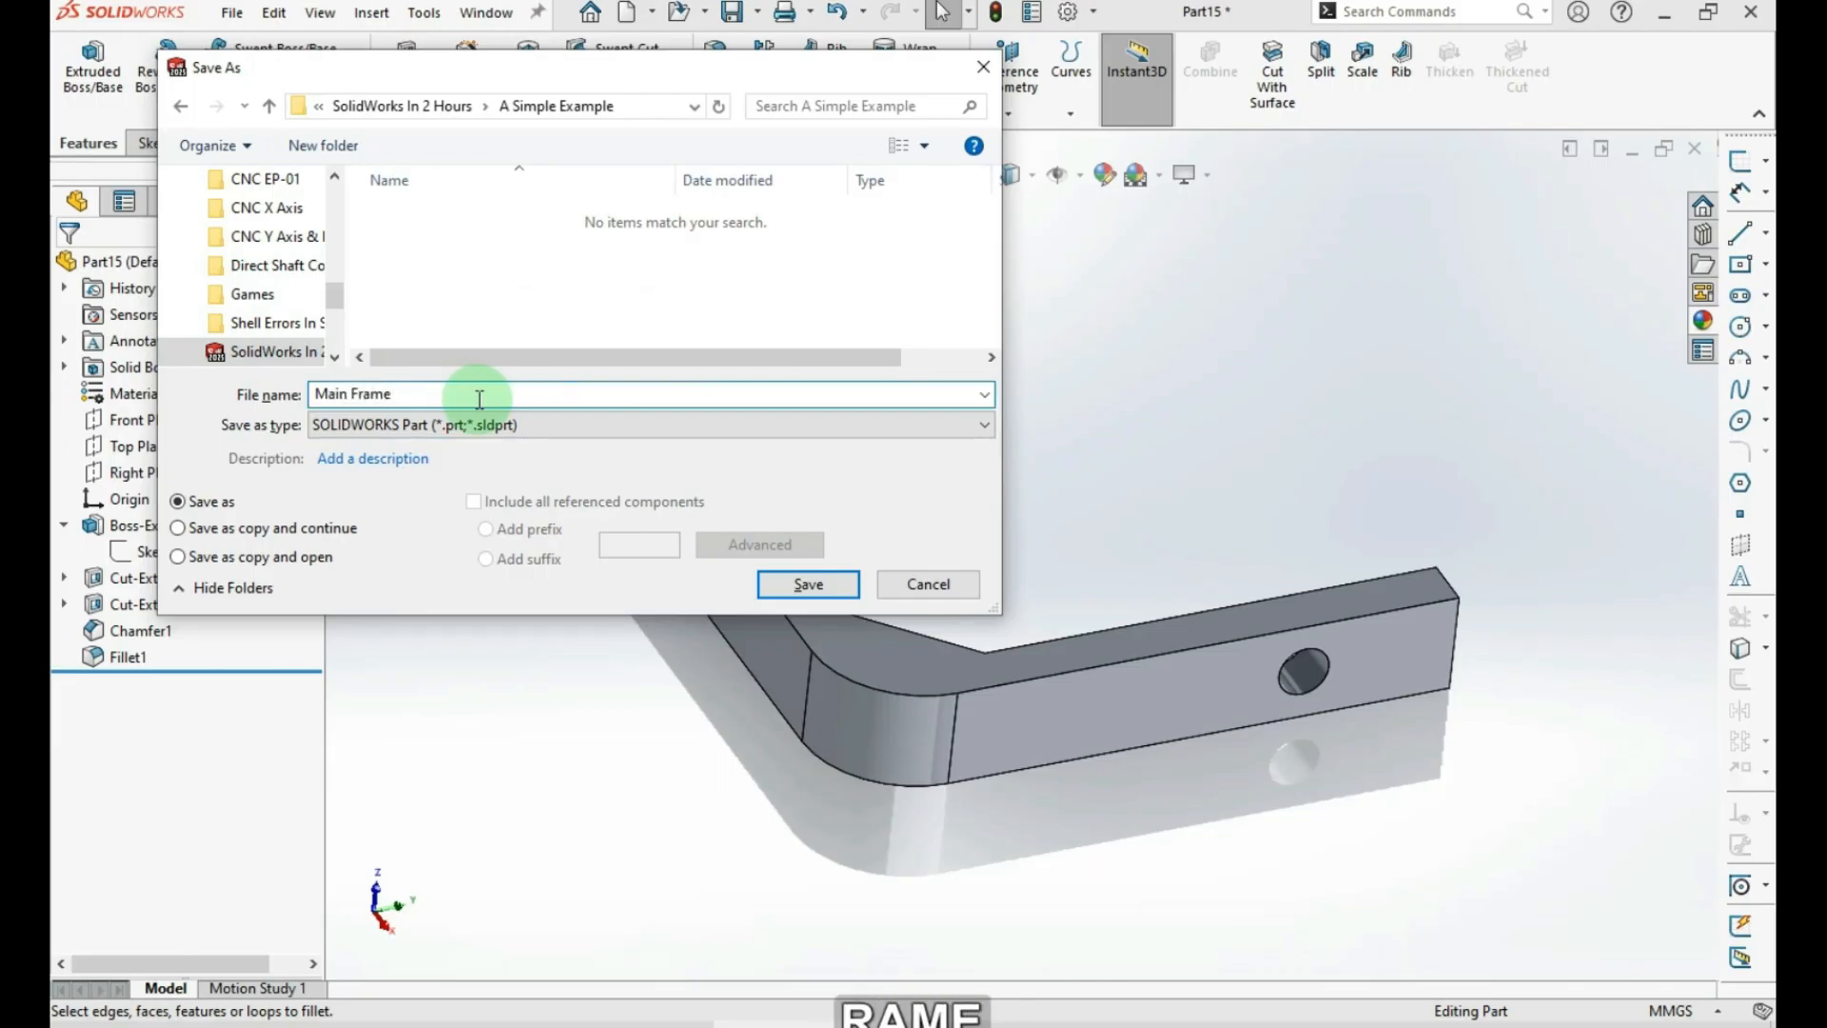
click(826, 590)
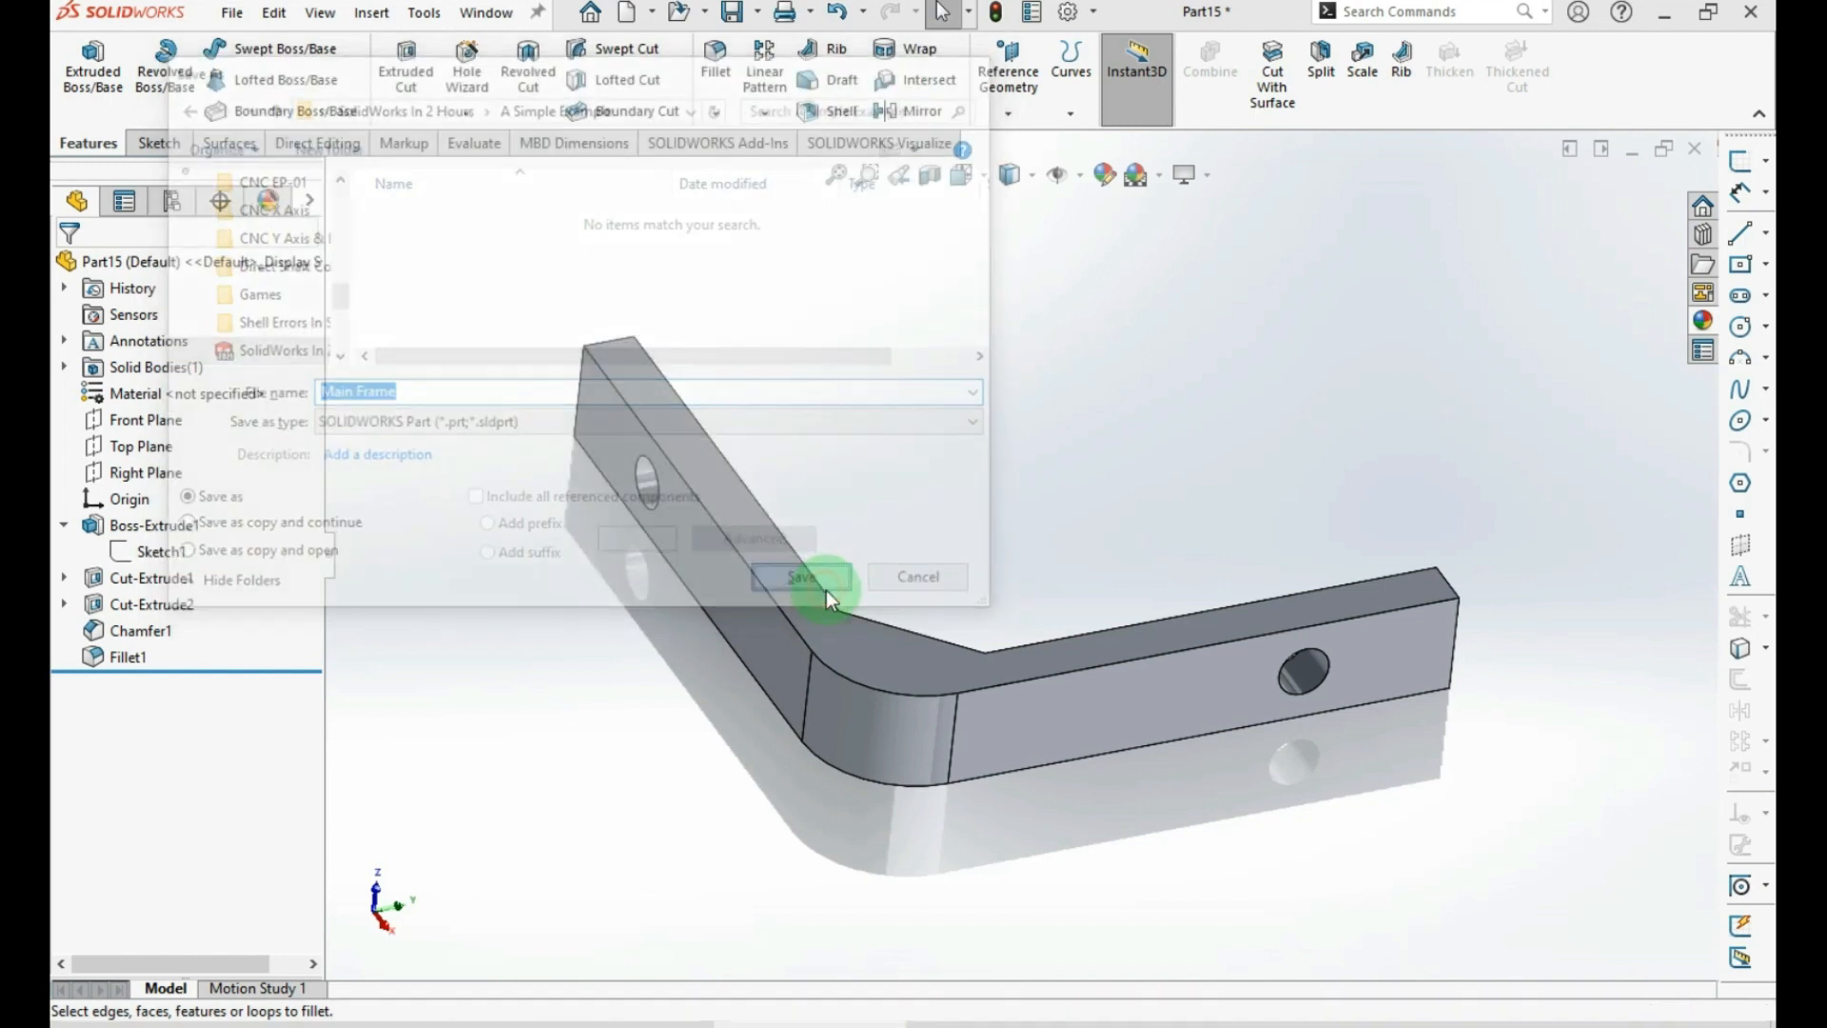
Close the saved part and create a new Part document
click(1693, 154)
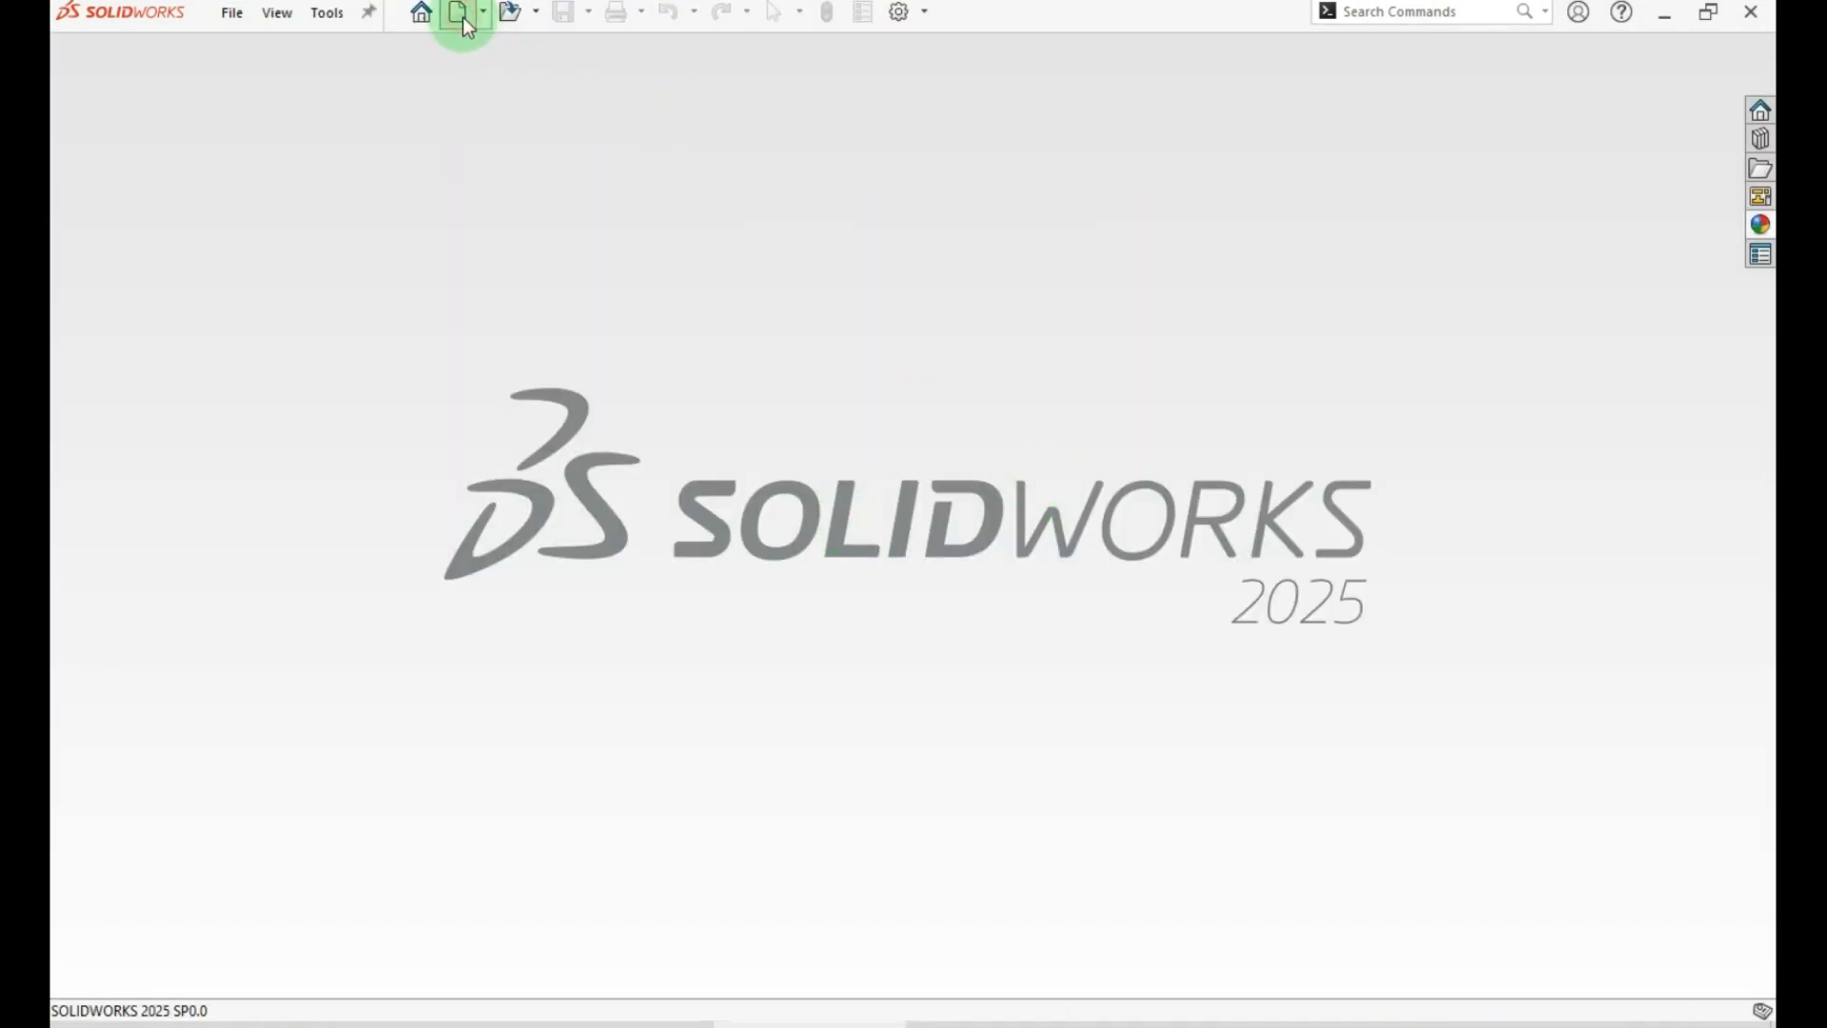
click(462, 17)
click(602, 451)
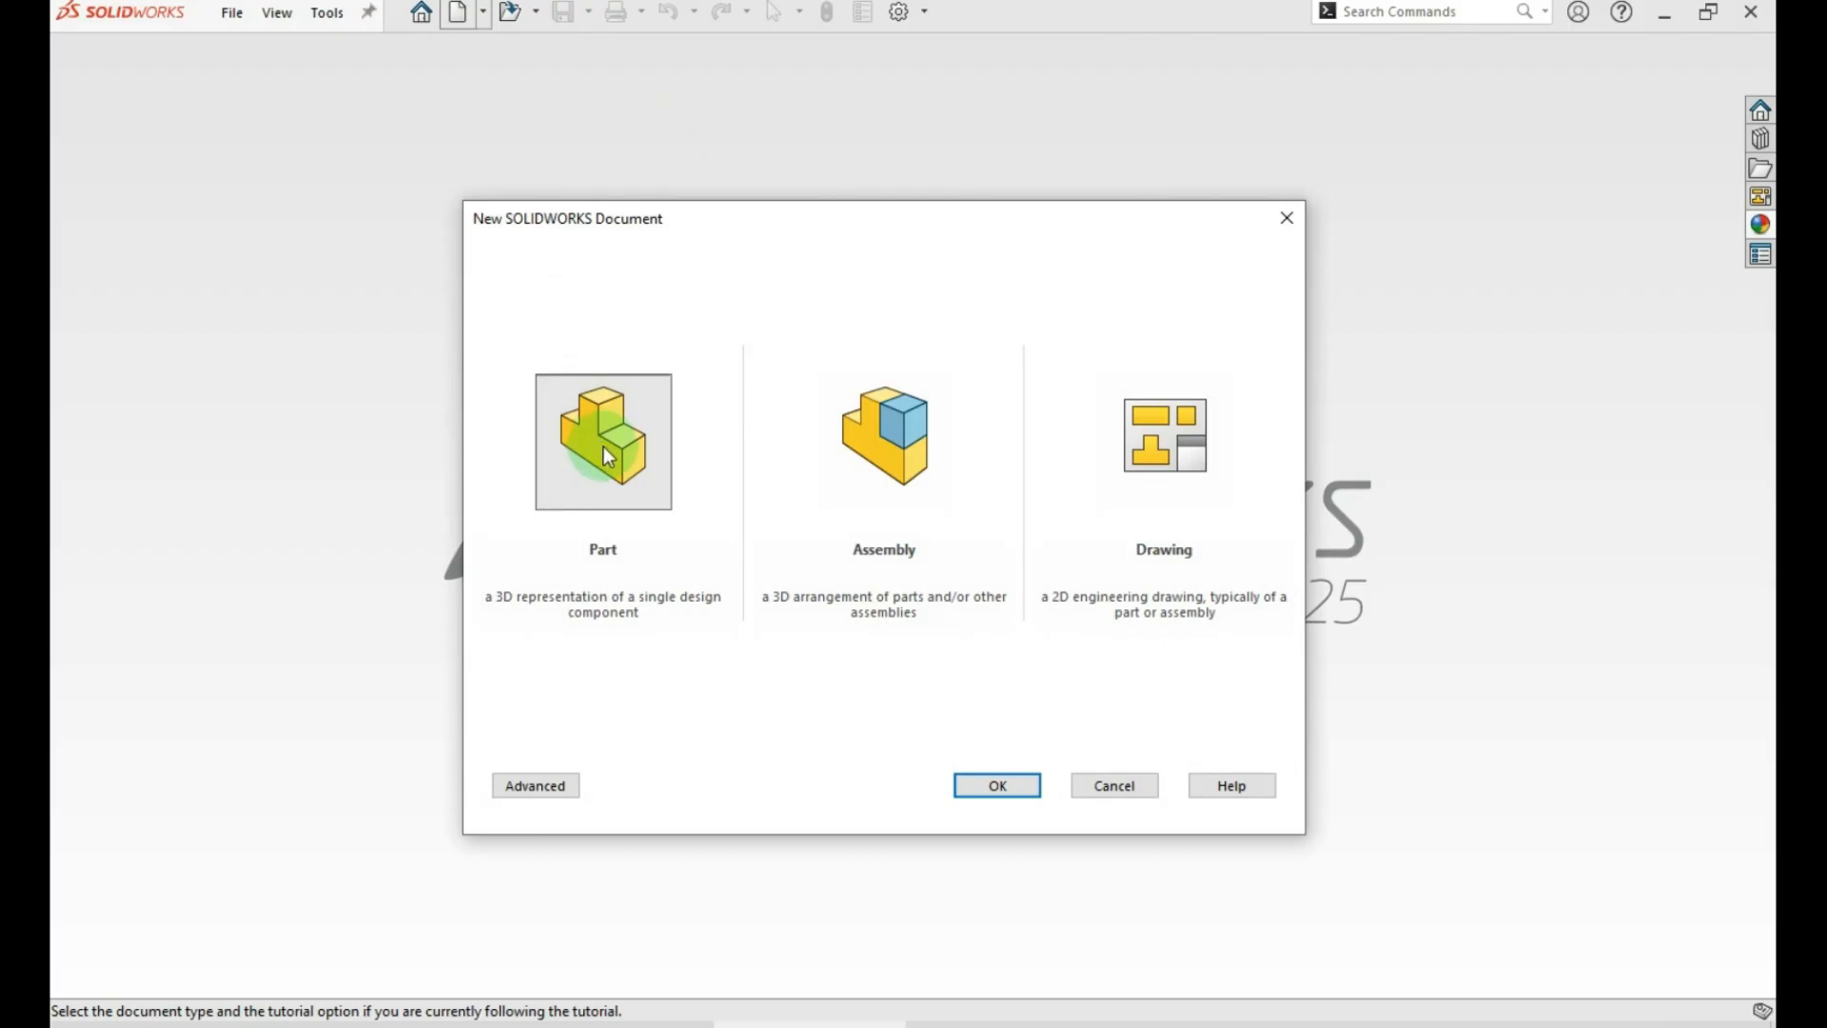
double_click(603, 449)
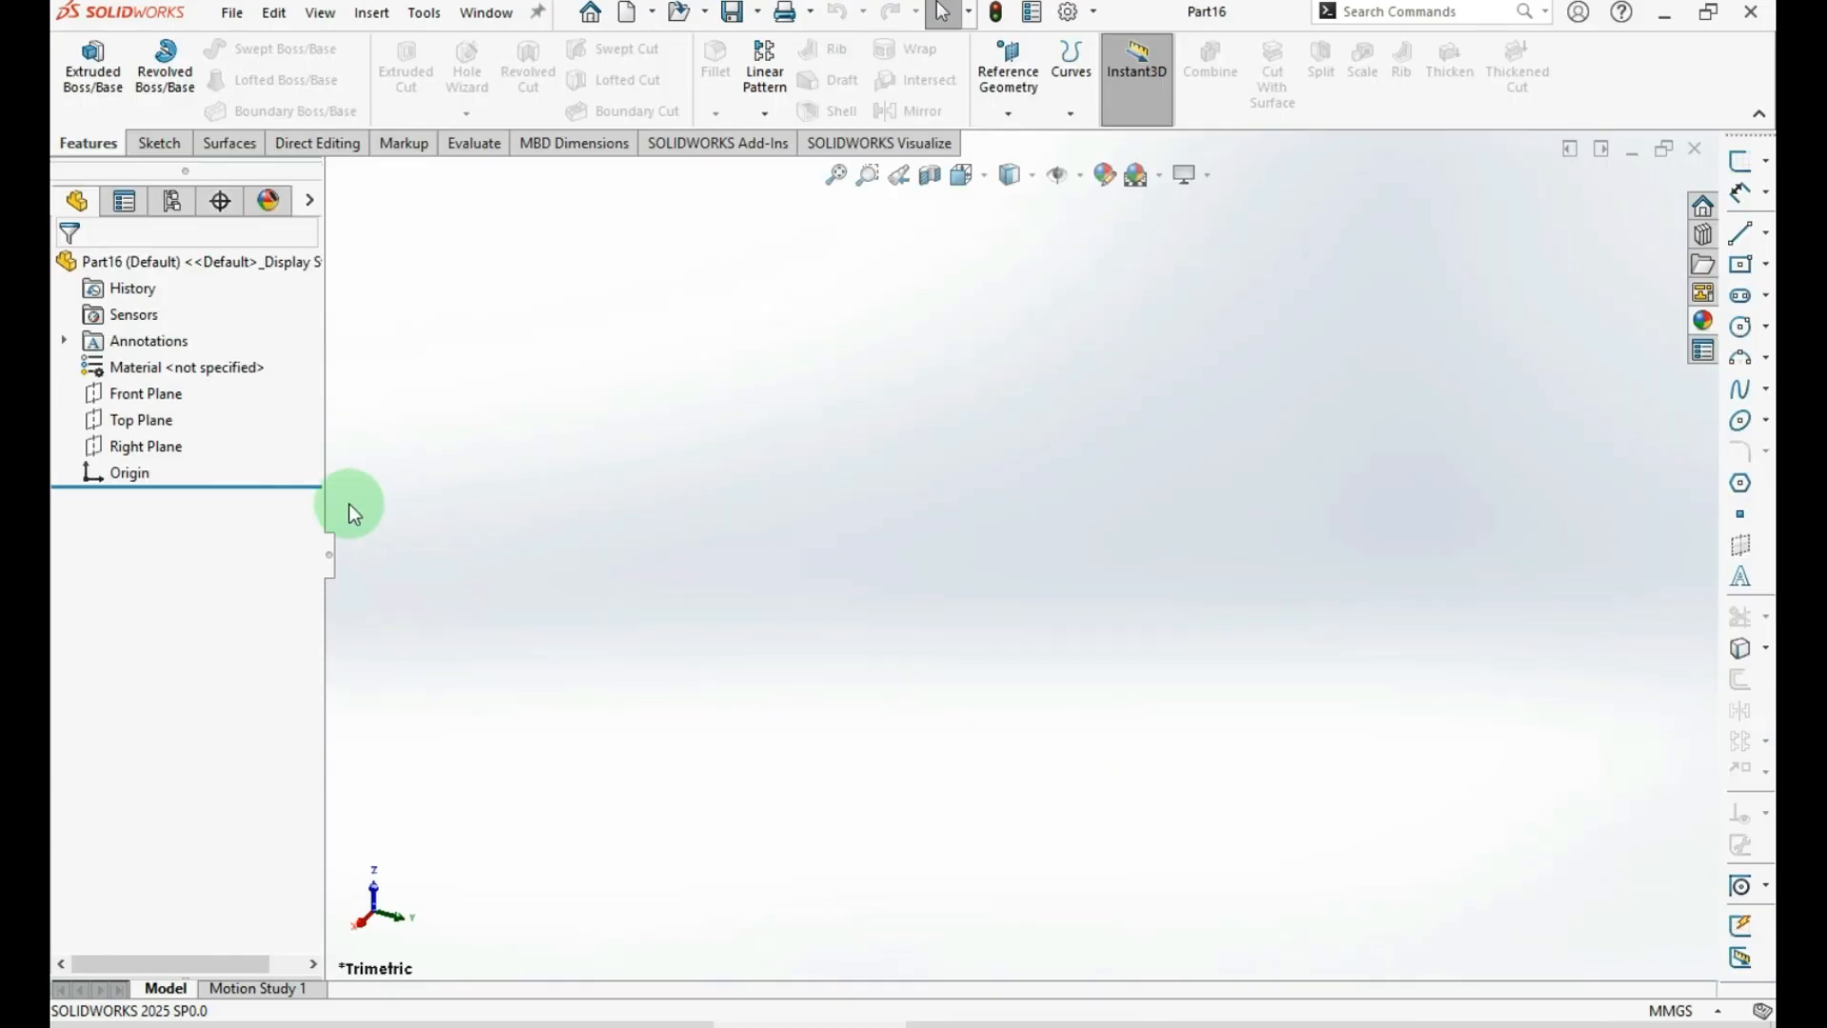
Start a sketch on the Right Plane and draw a vertical centerline upward from the origin
click(133, 449)
click(1740, 164)
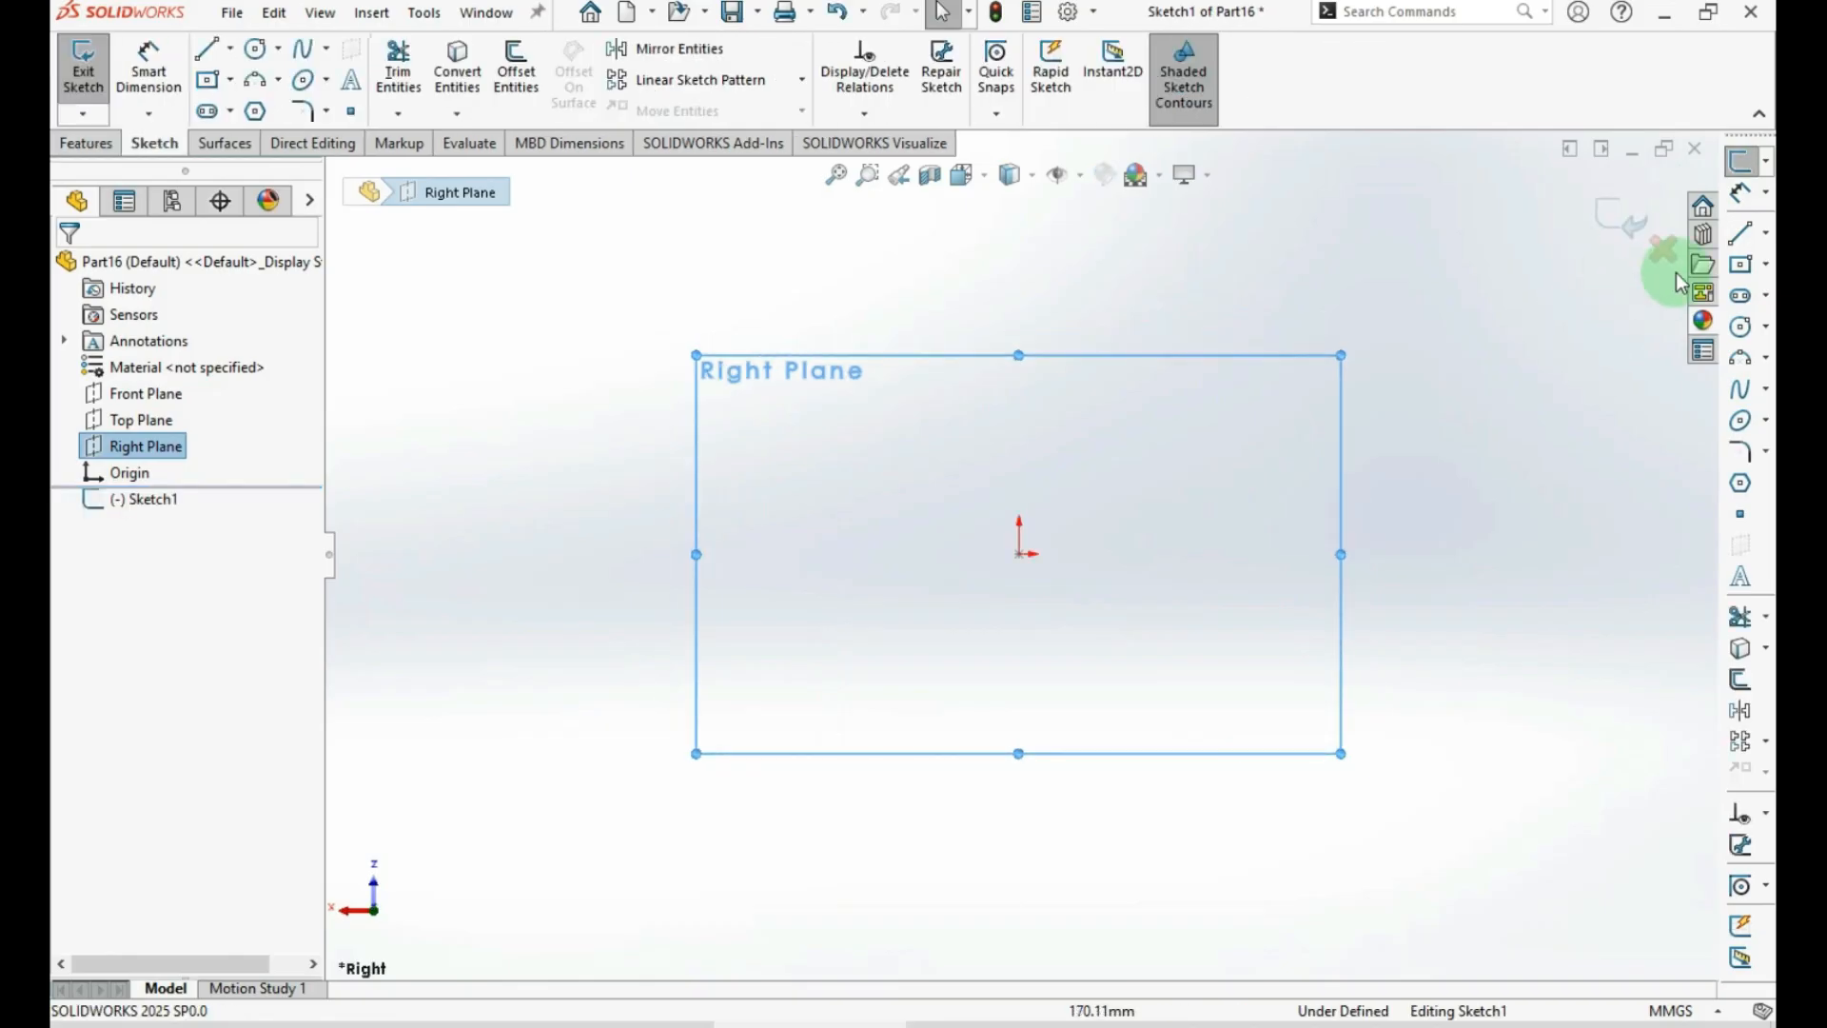
click(1766, 232)
click(1621, 274)
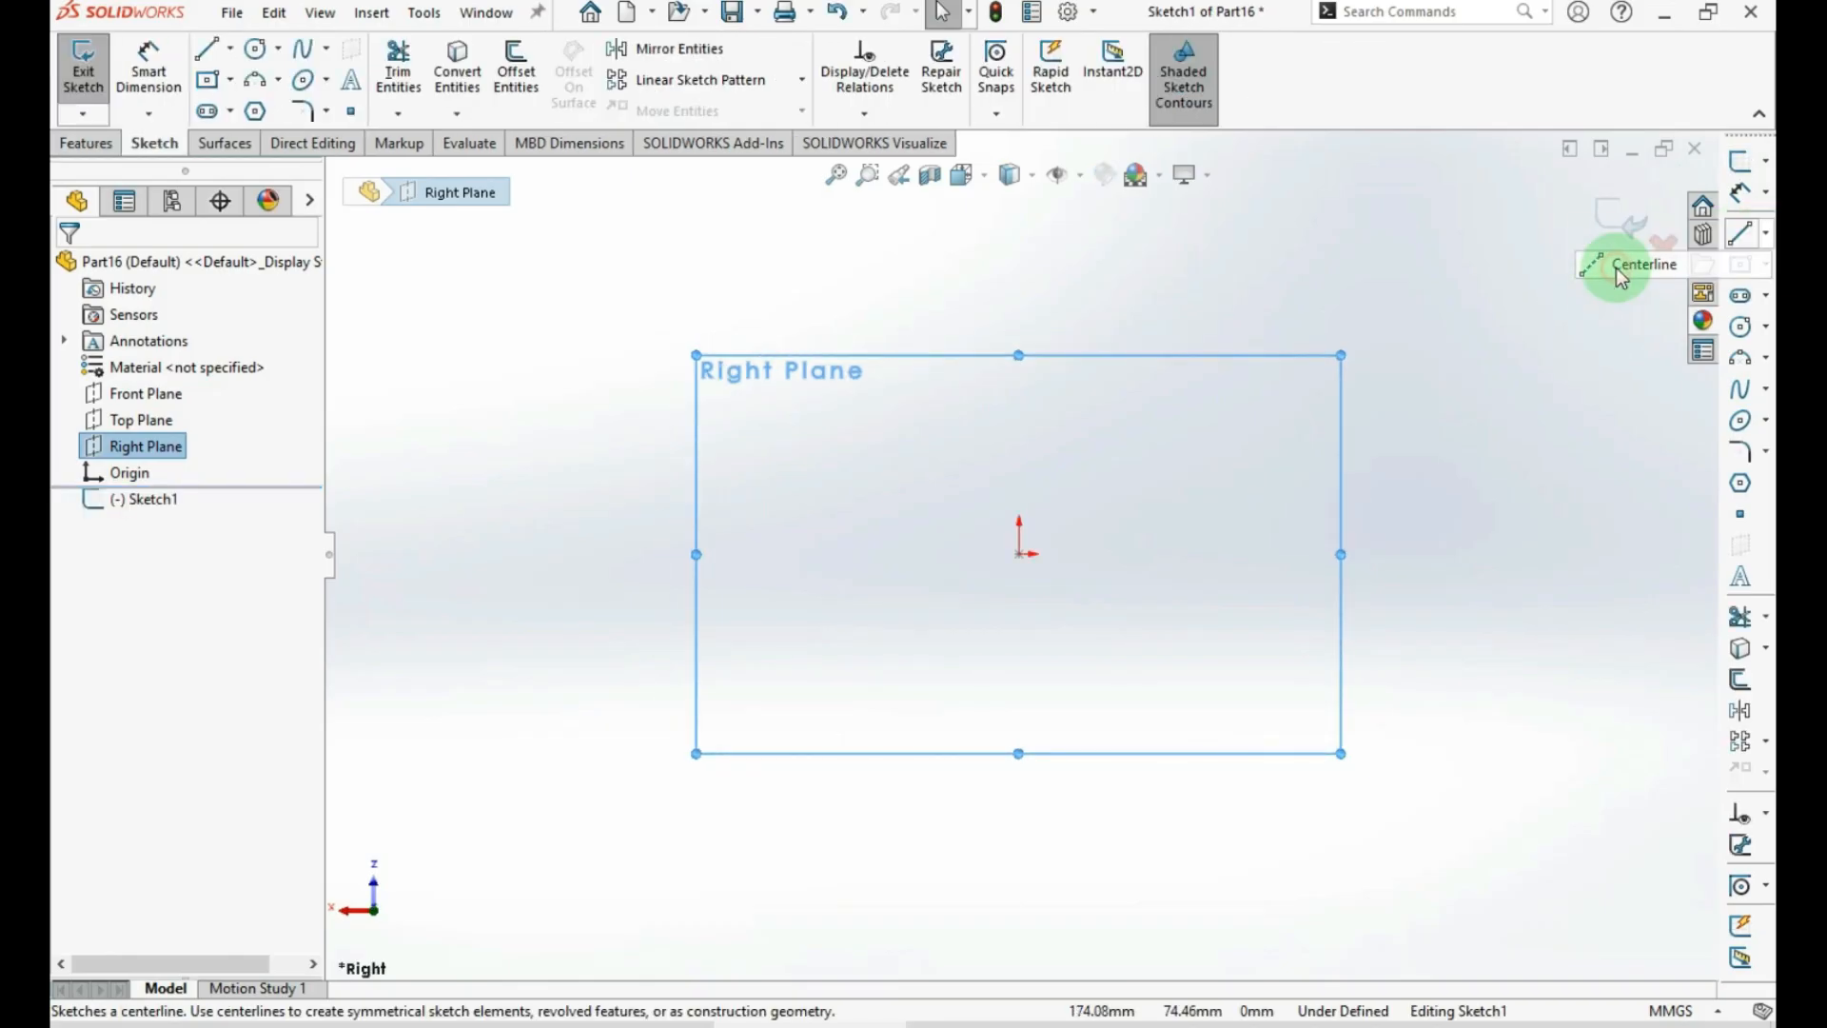
click(1019, 552)
click(1020, 284)
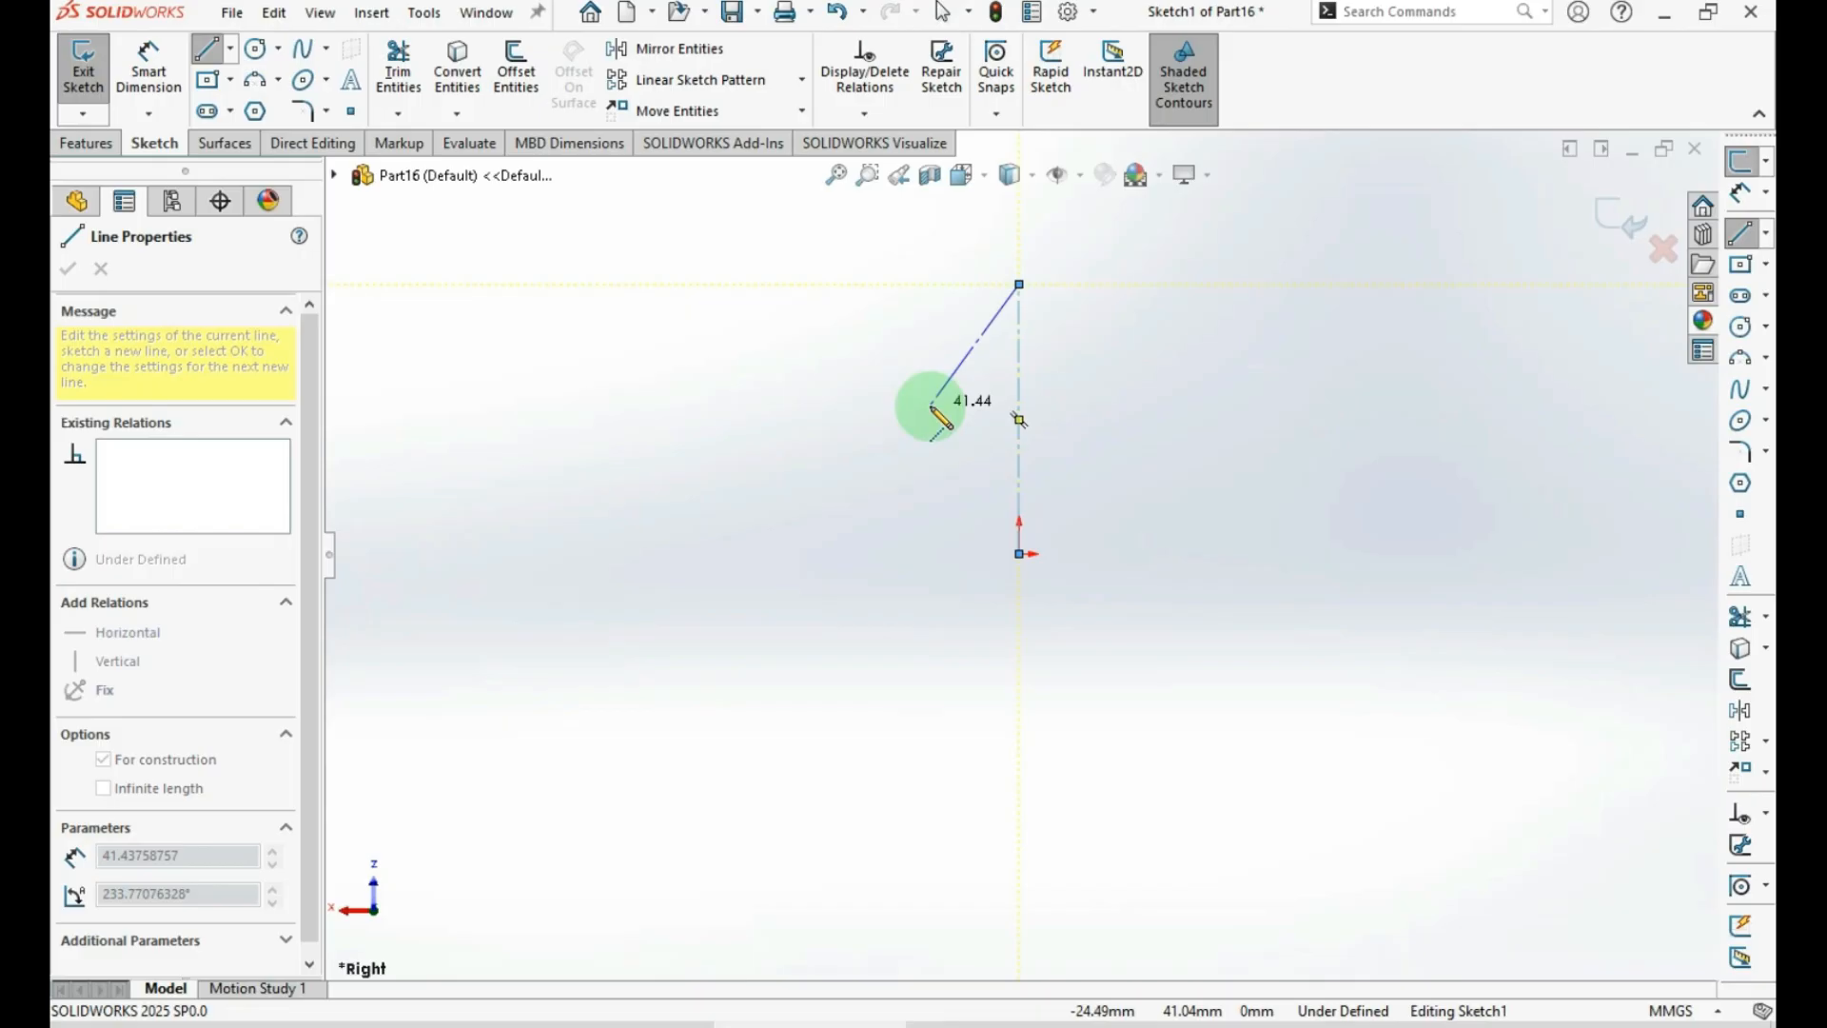
key(Escape)
Sketch a stepped five-line profile, wider at the top, from the centerline's upper end to the origin, and pull its inner step corner down
click(1740, 244)
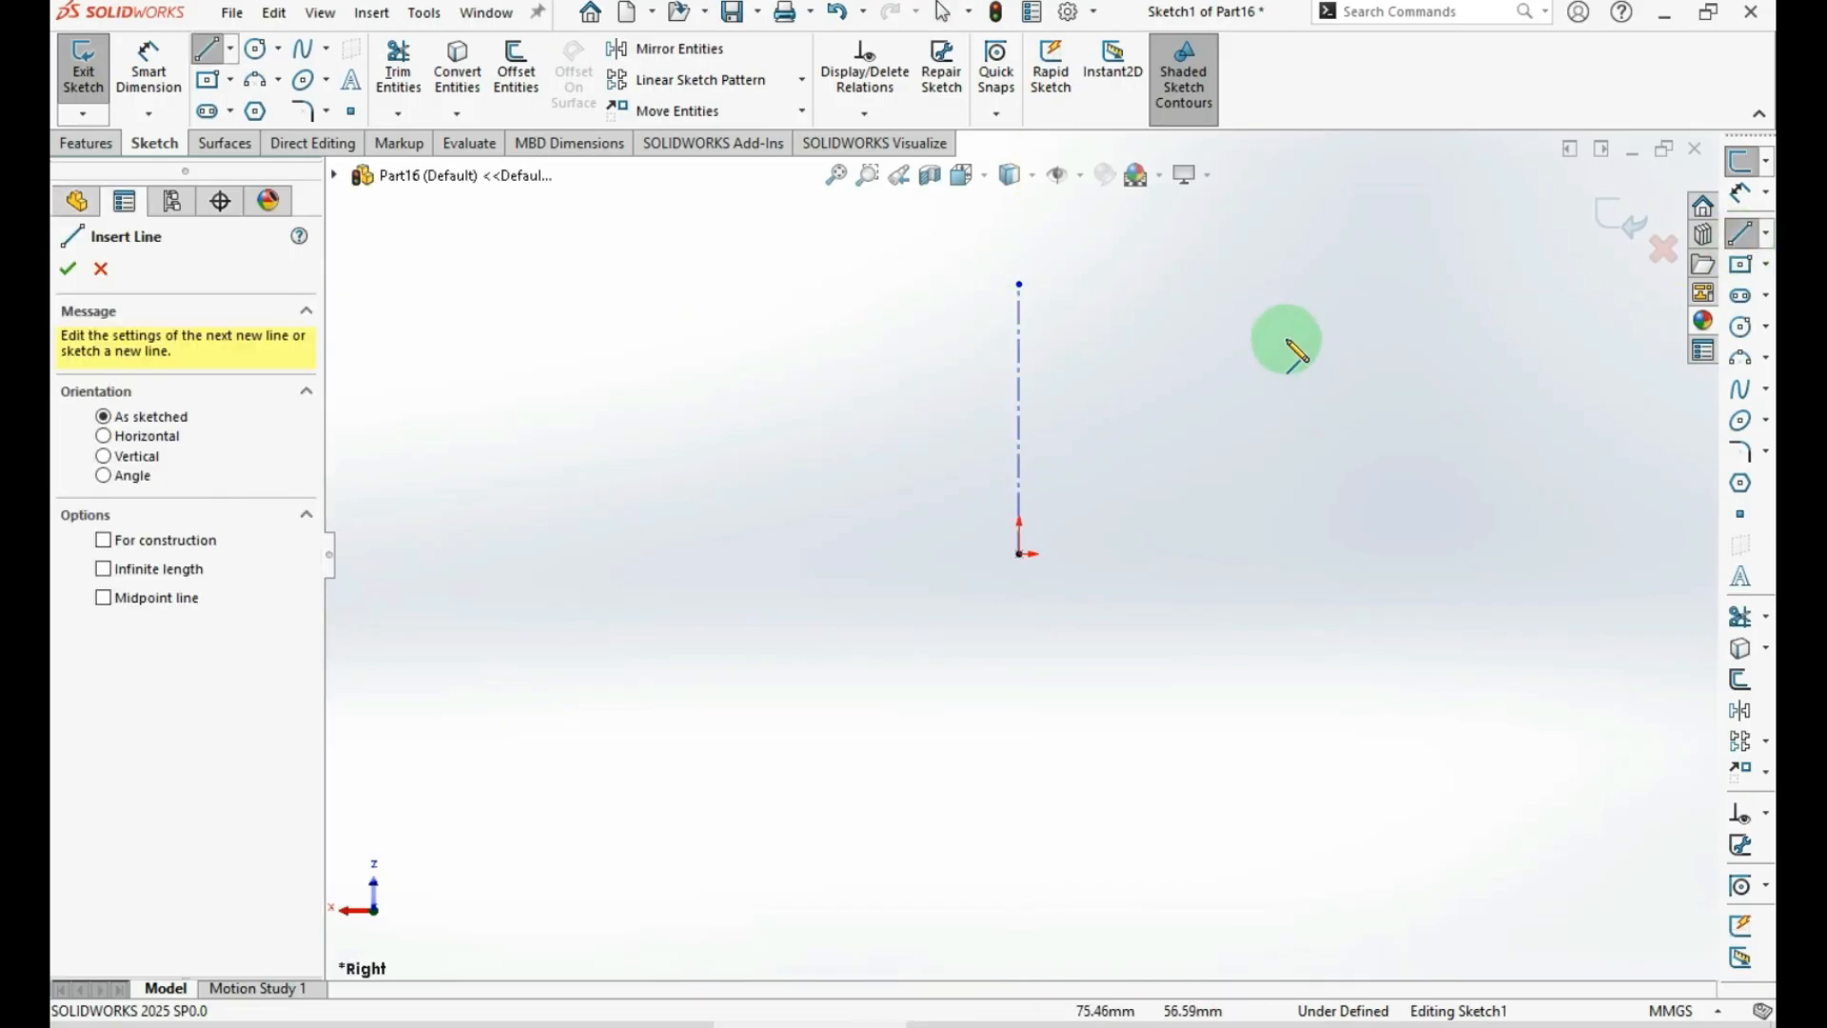
click(1019, 285)
click(1114, 285)
click(1115, 336)
click(1057, 336)
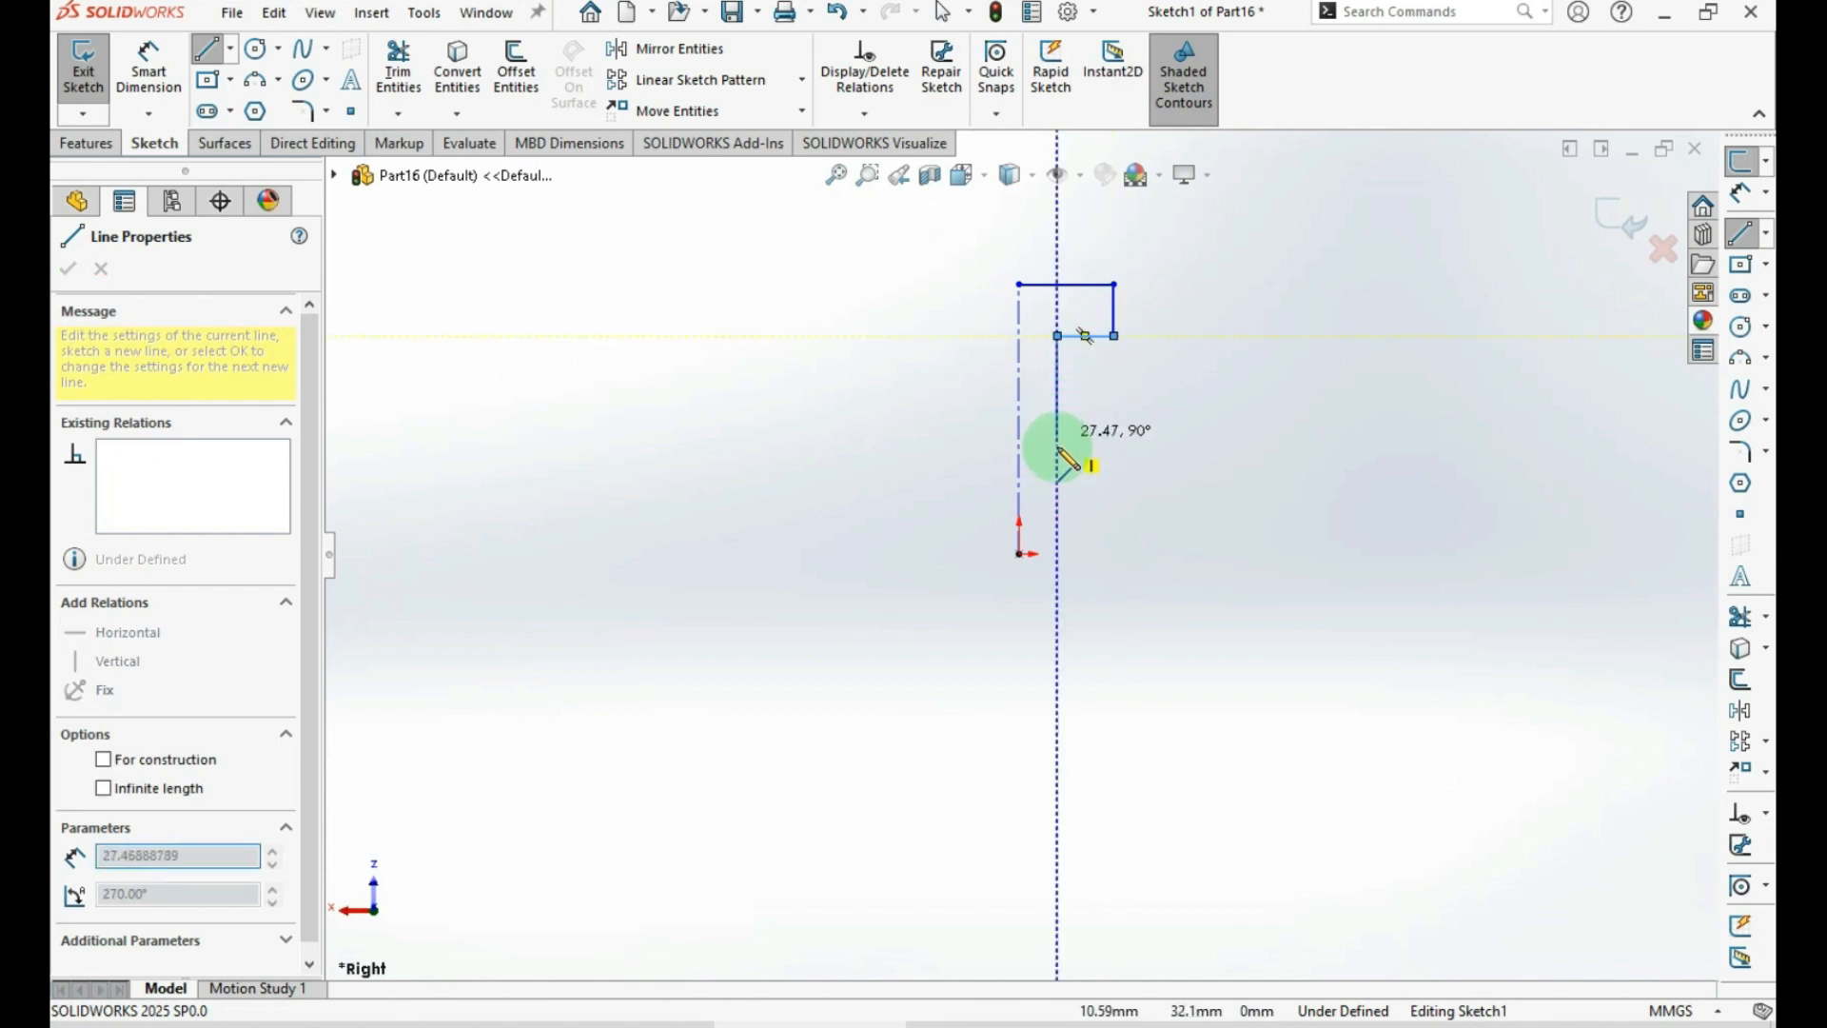
click(1056, 553)
click(1020, 553)
key(Escape)
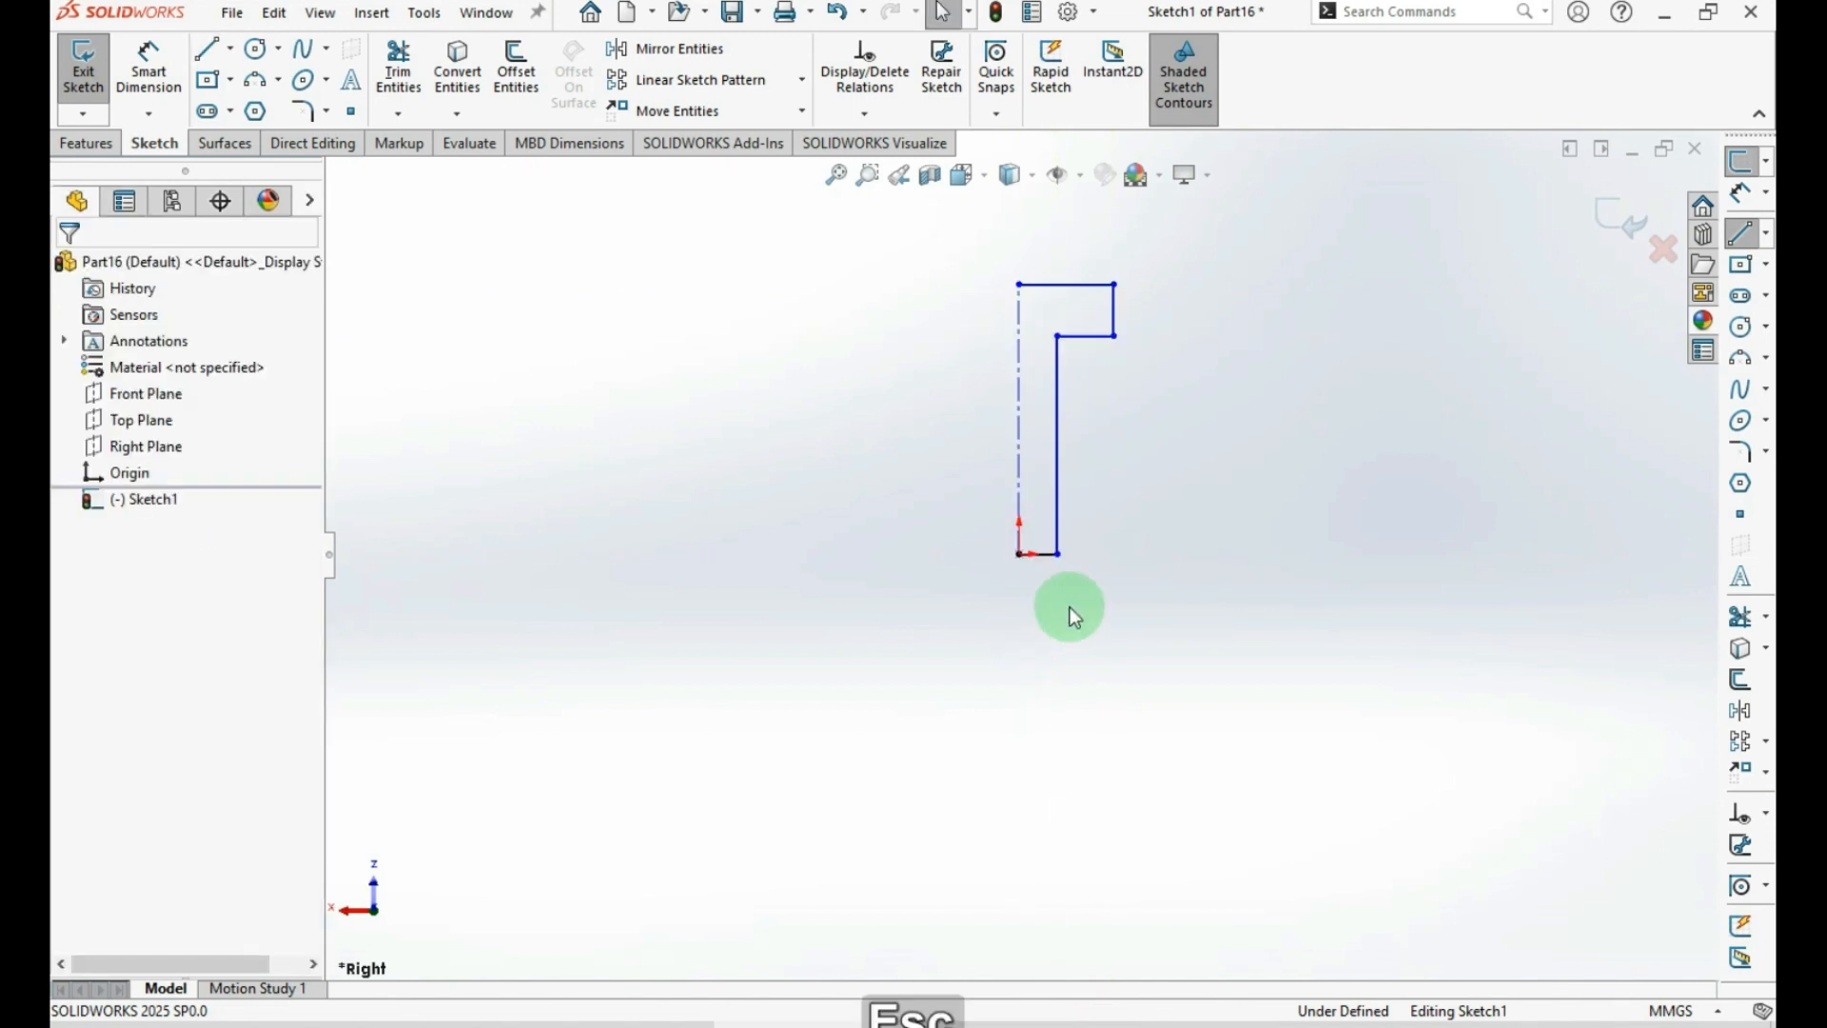
drag(1056, 336, 1052, 405)
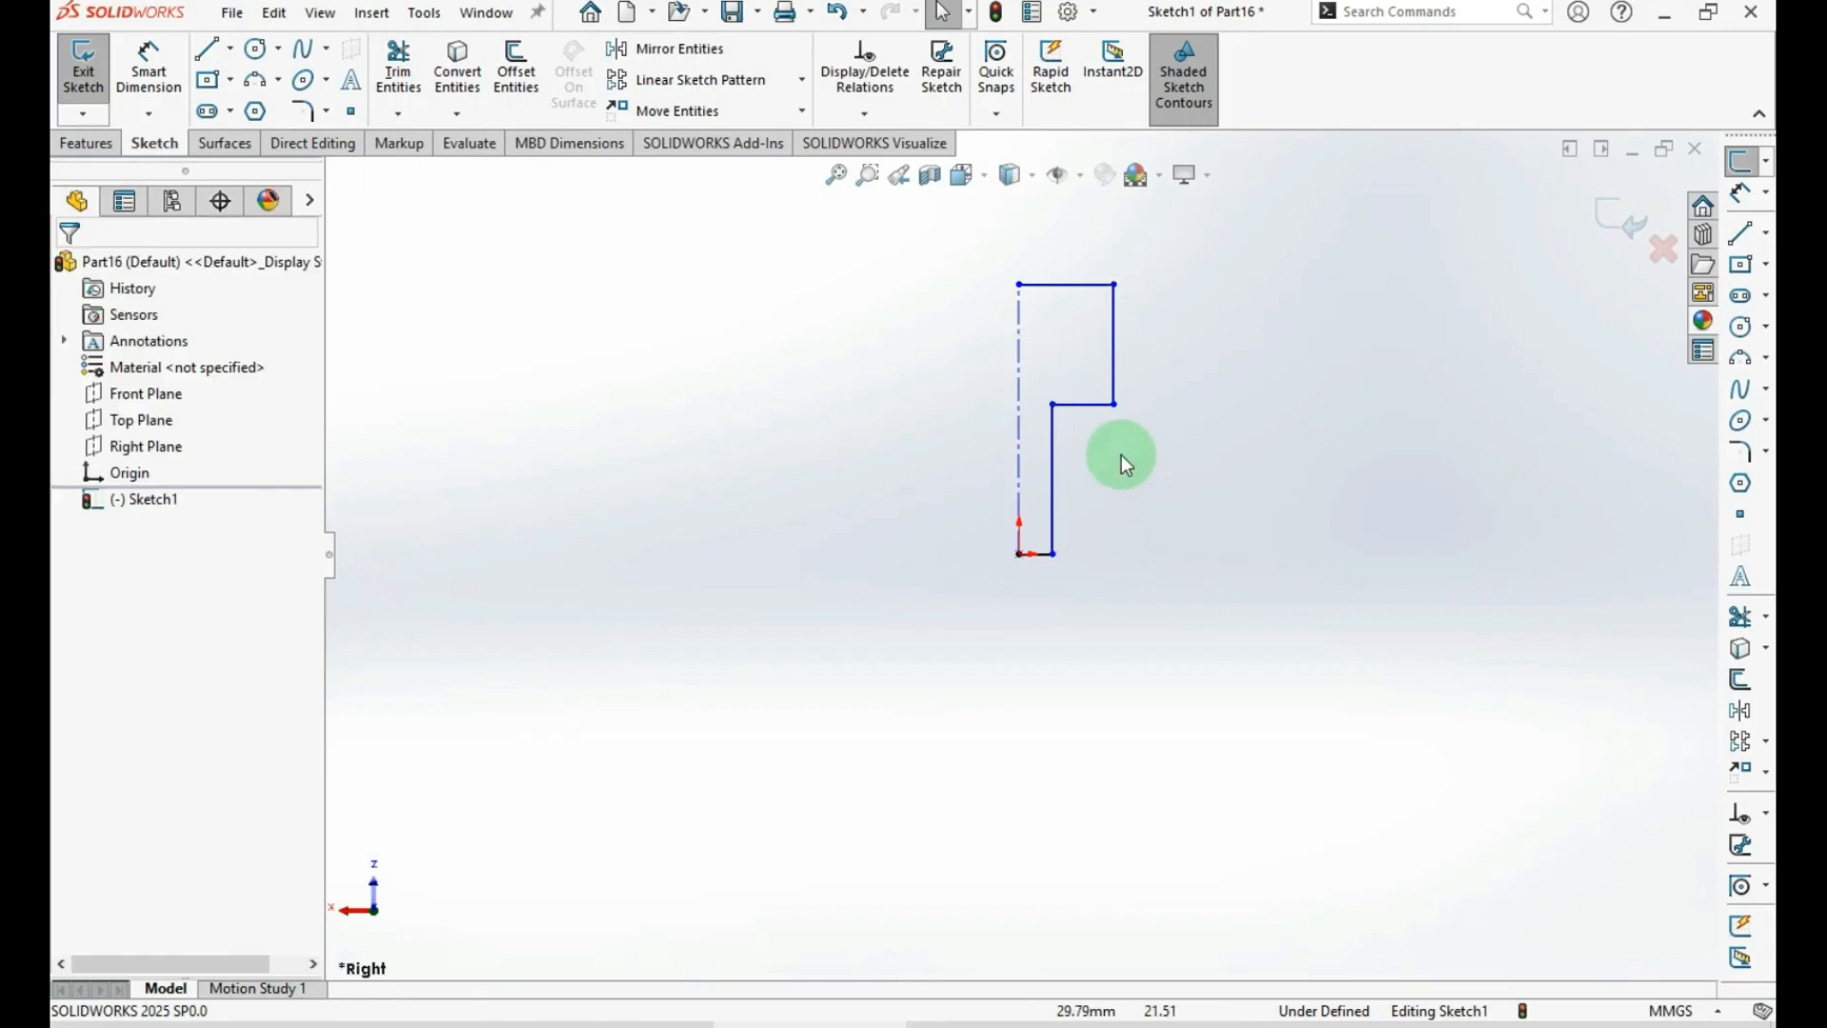
Switch the vertical centerline to a solid line and back to construction, and make the profile's top line construction geometry
click(1019, 305)
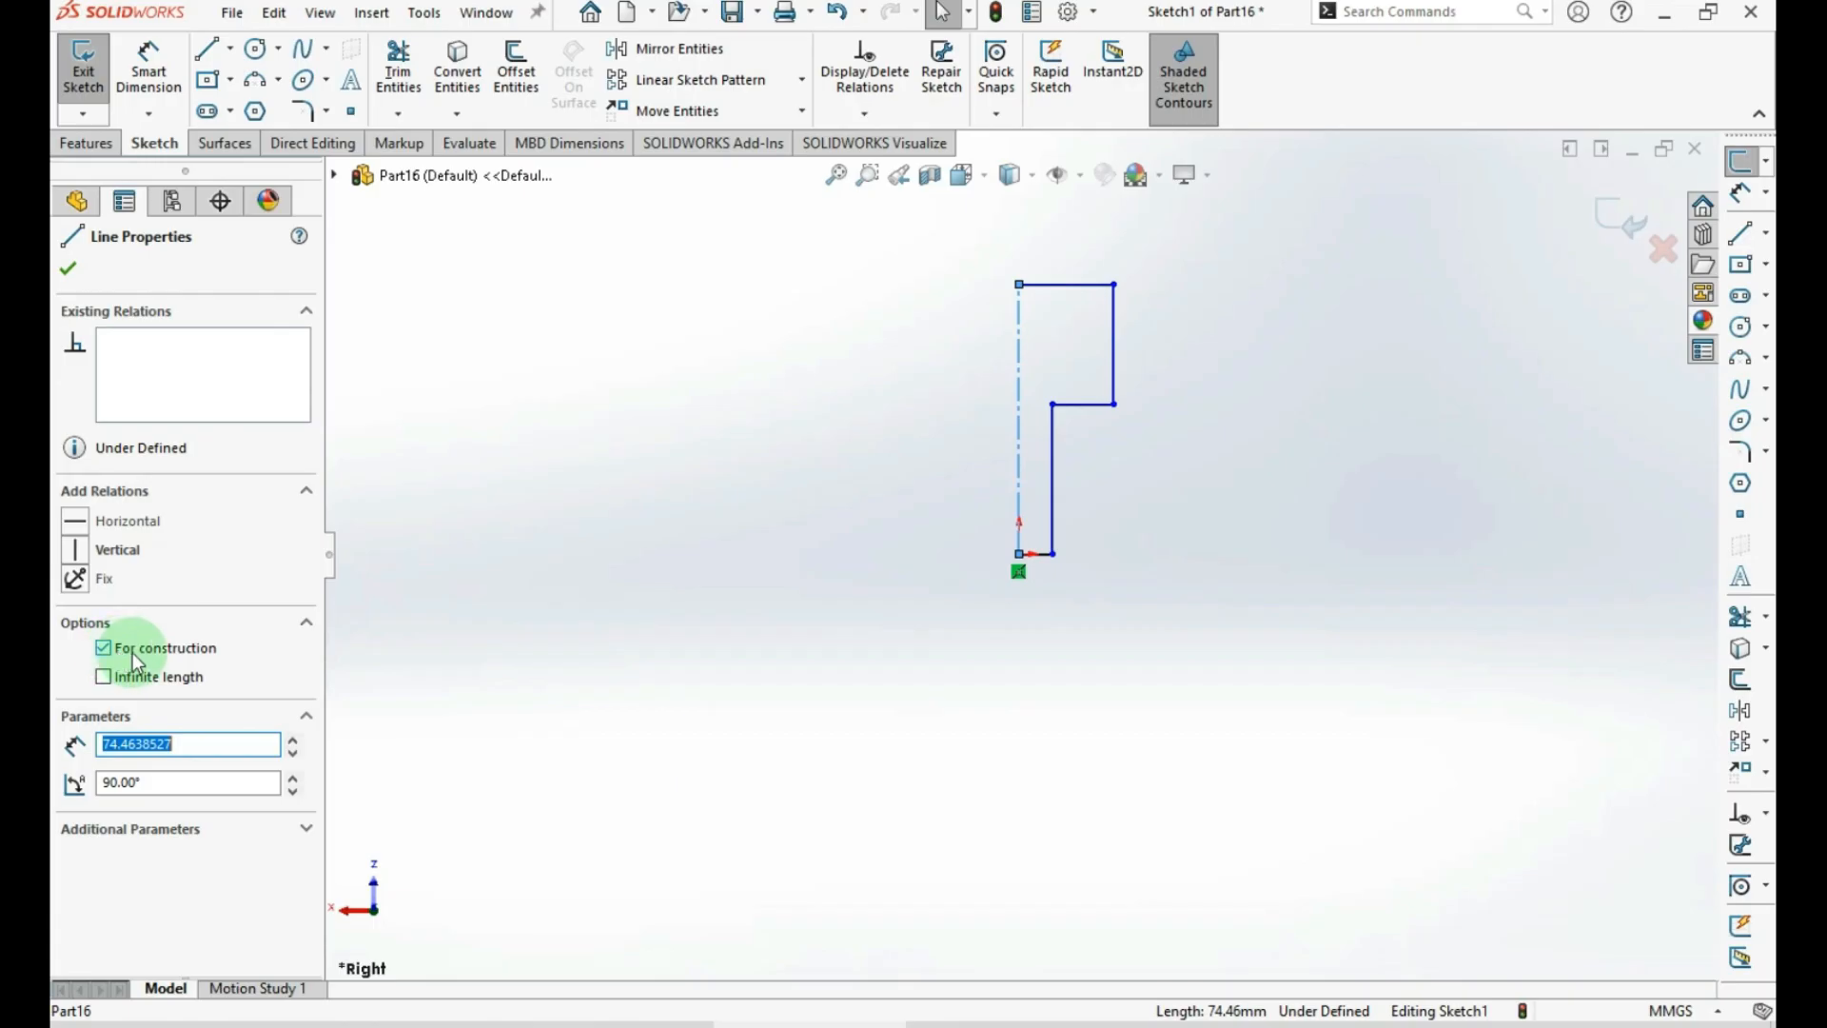
click(105, 650)
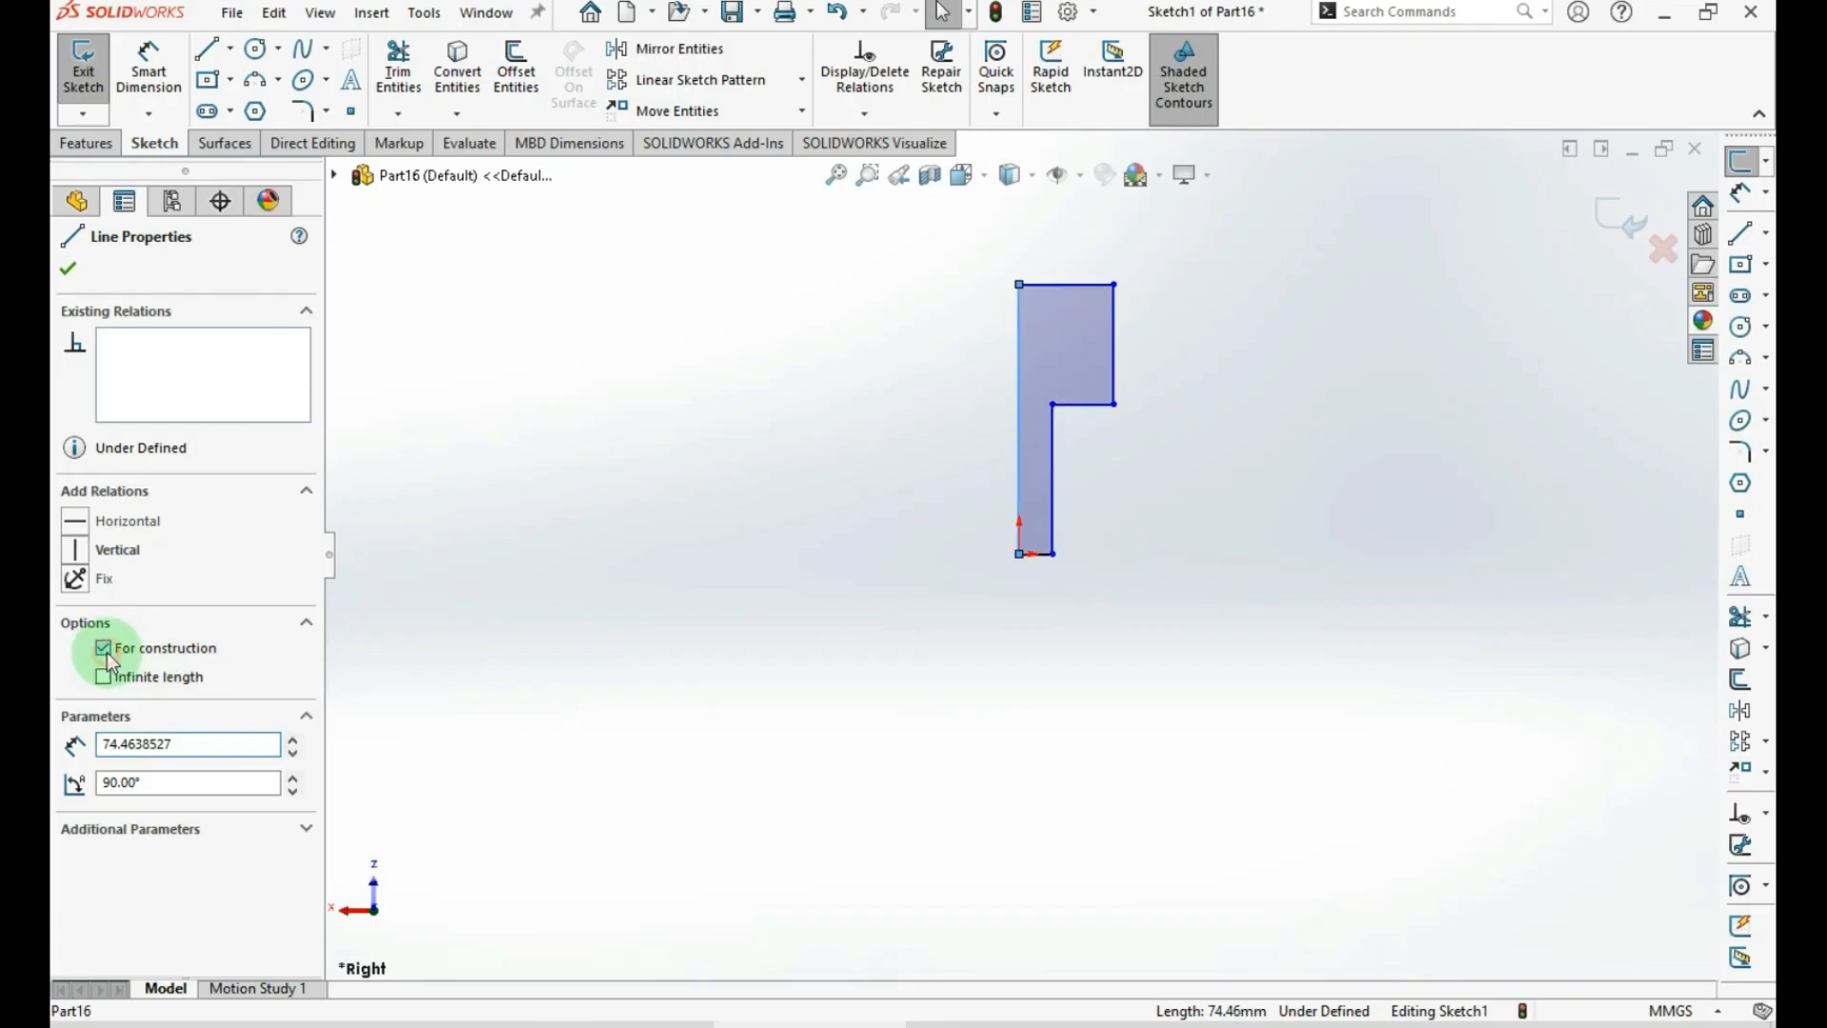
click(175, 659)
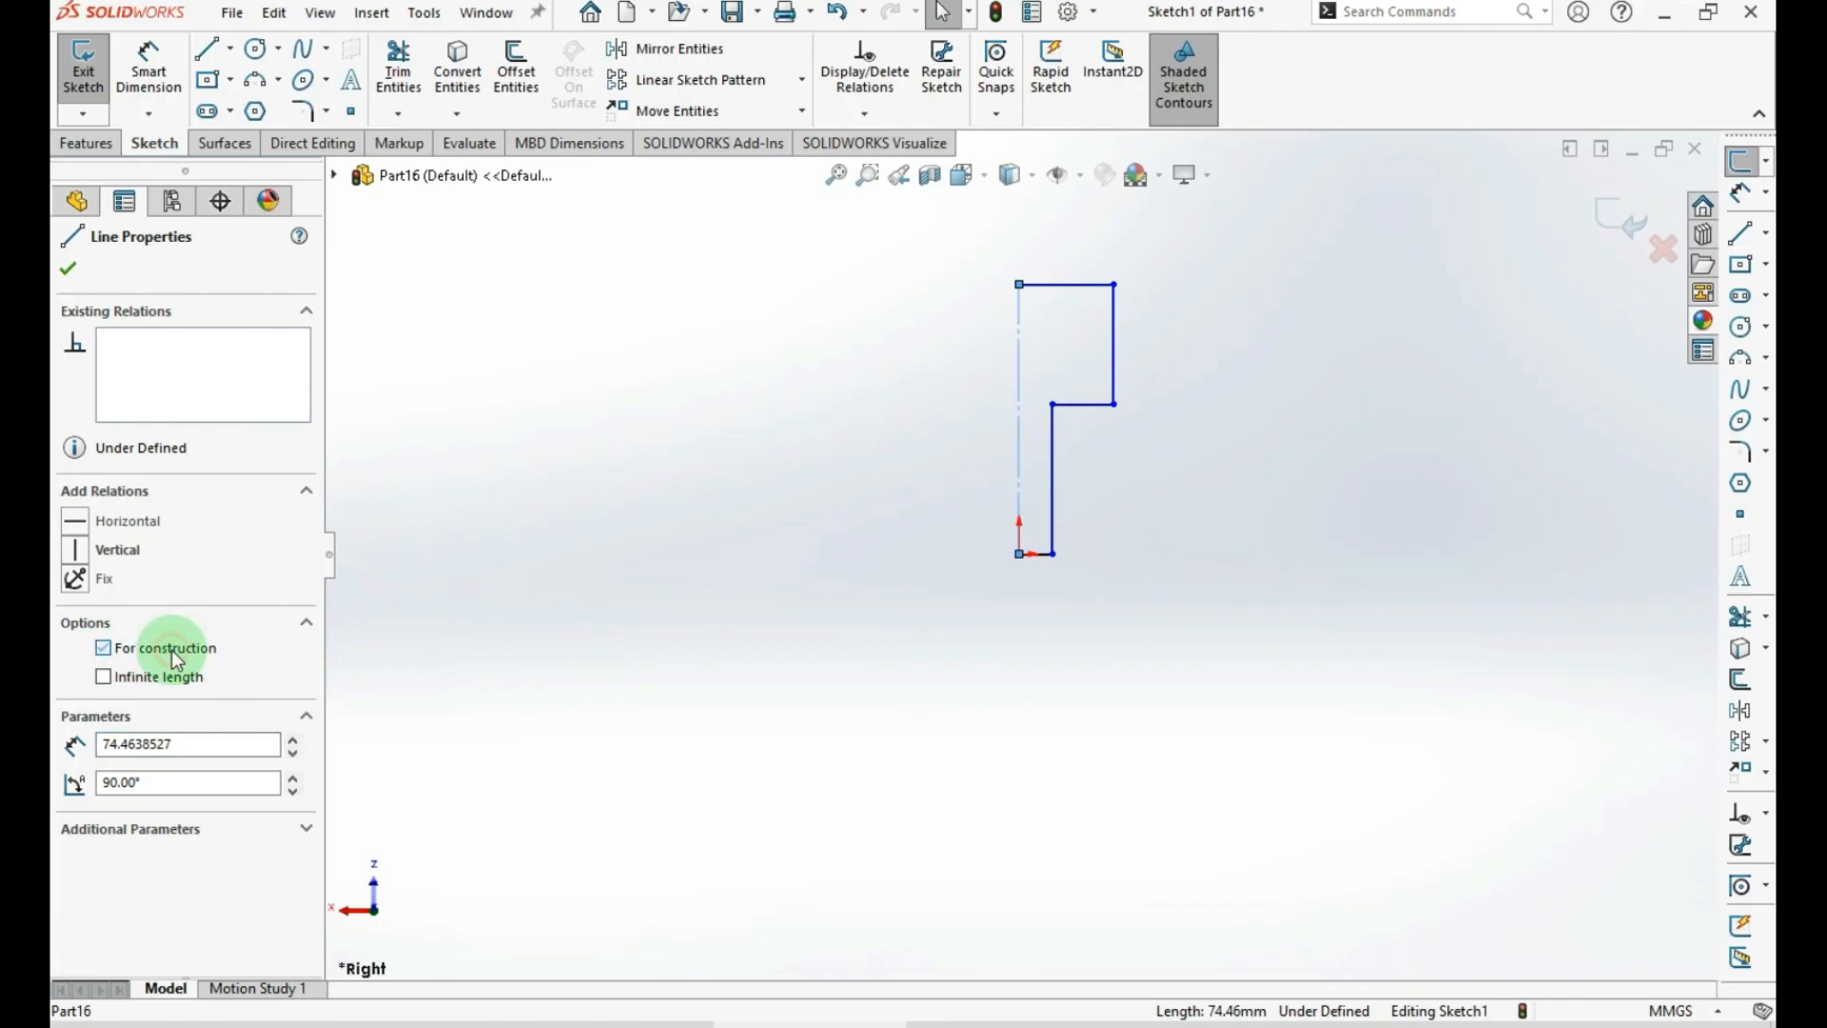
click(1088, 286)
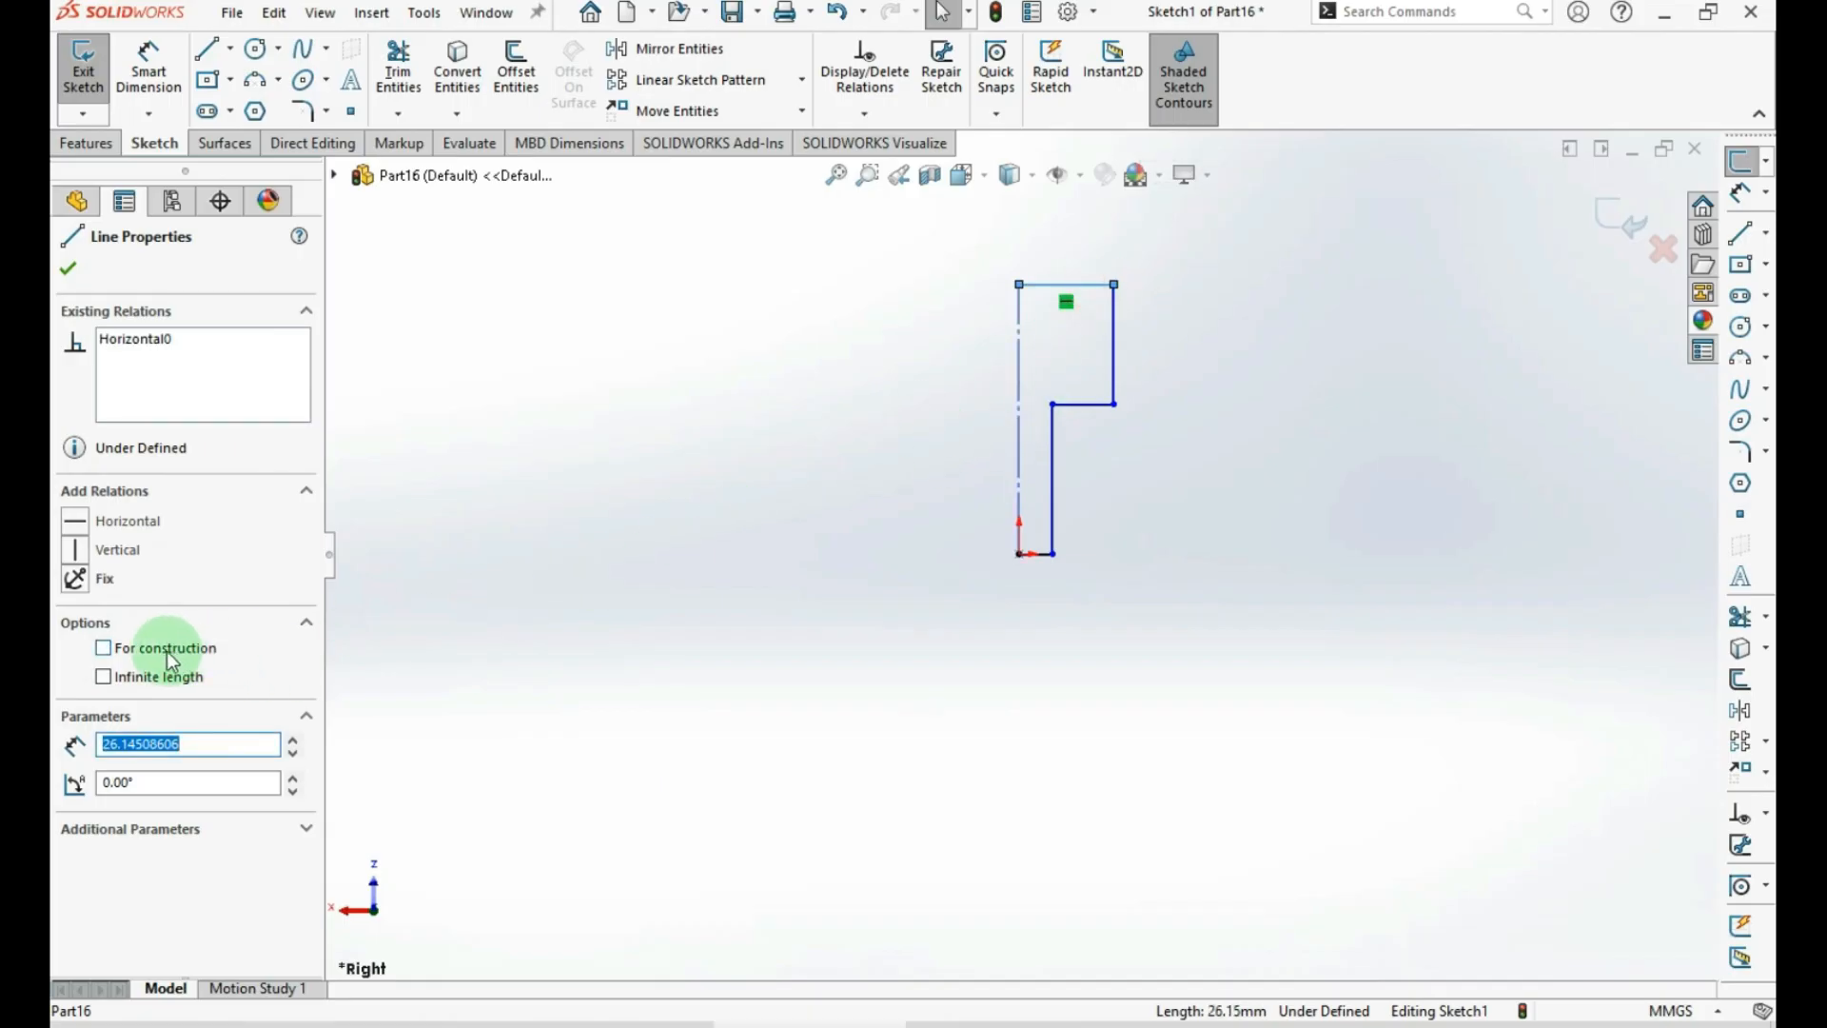
click(103, 649)
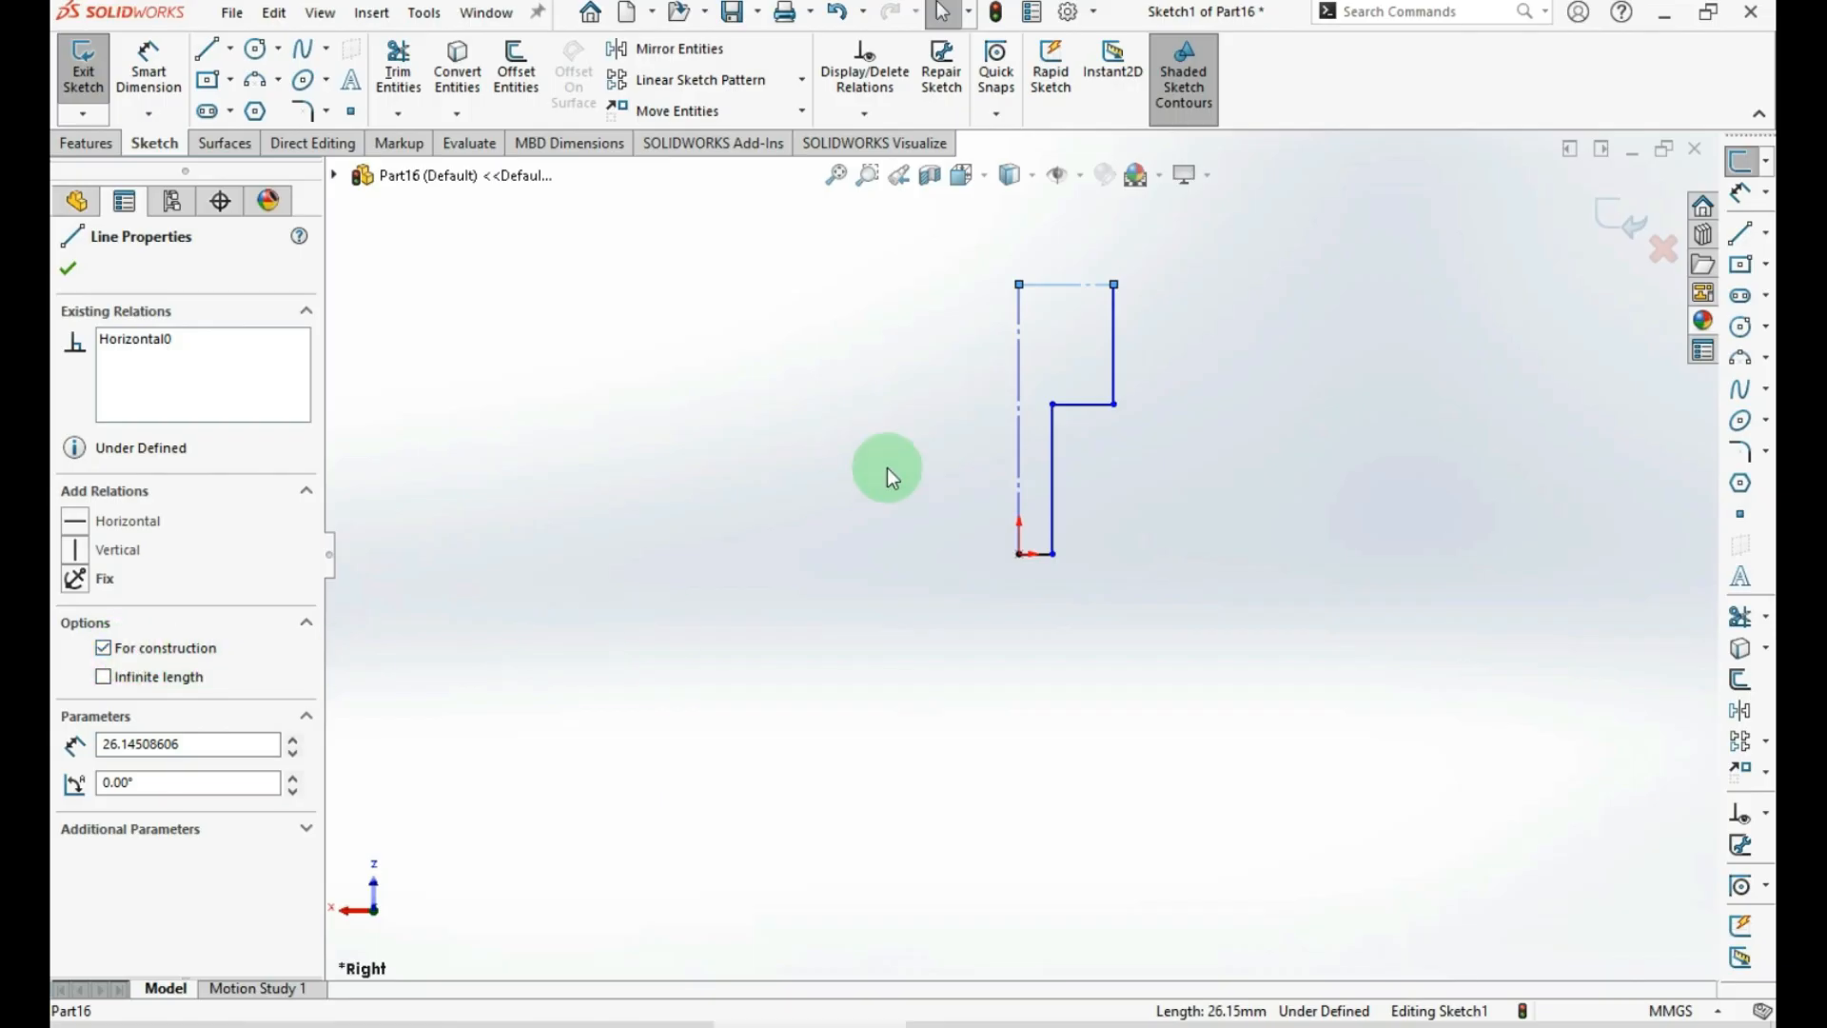
click(762, 533)
Convert the profile's top line and the vertical centerline together from construction geometry to solid lines
click(1085, 285)
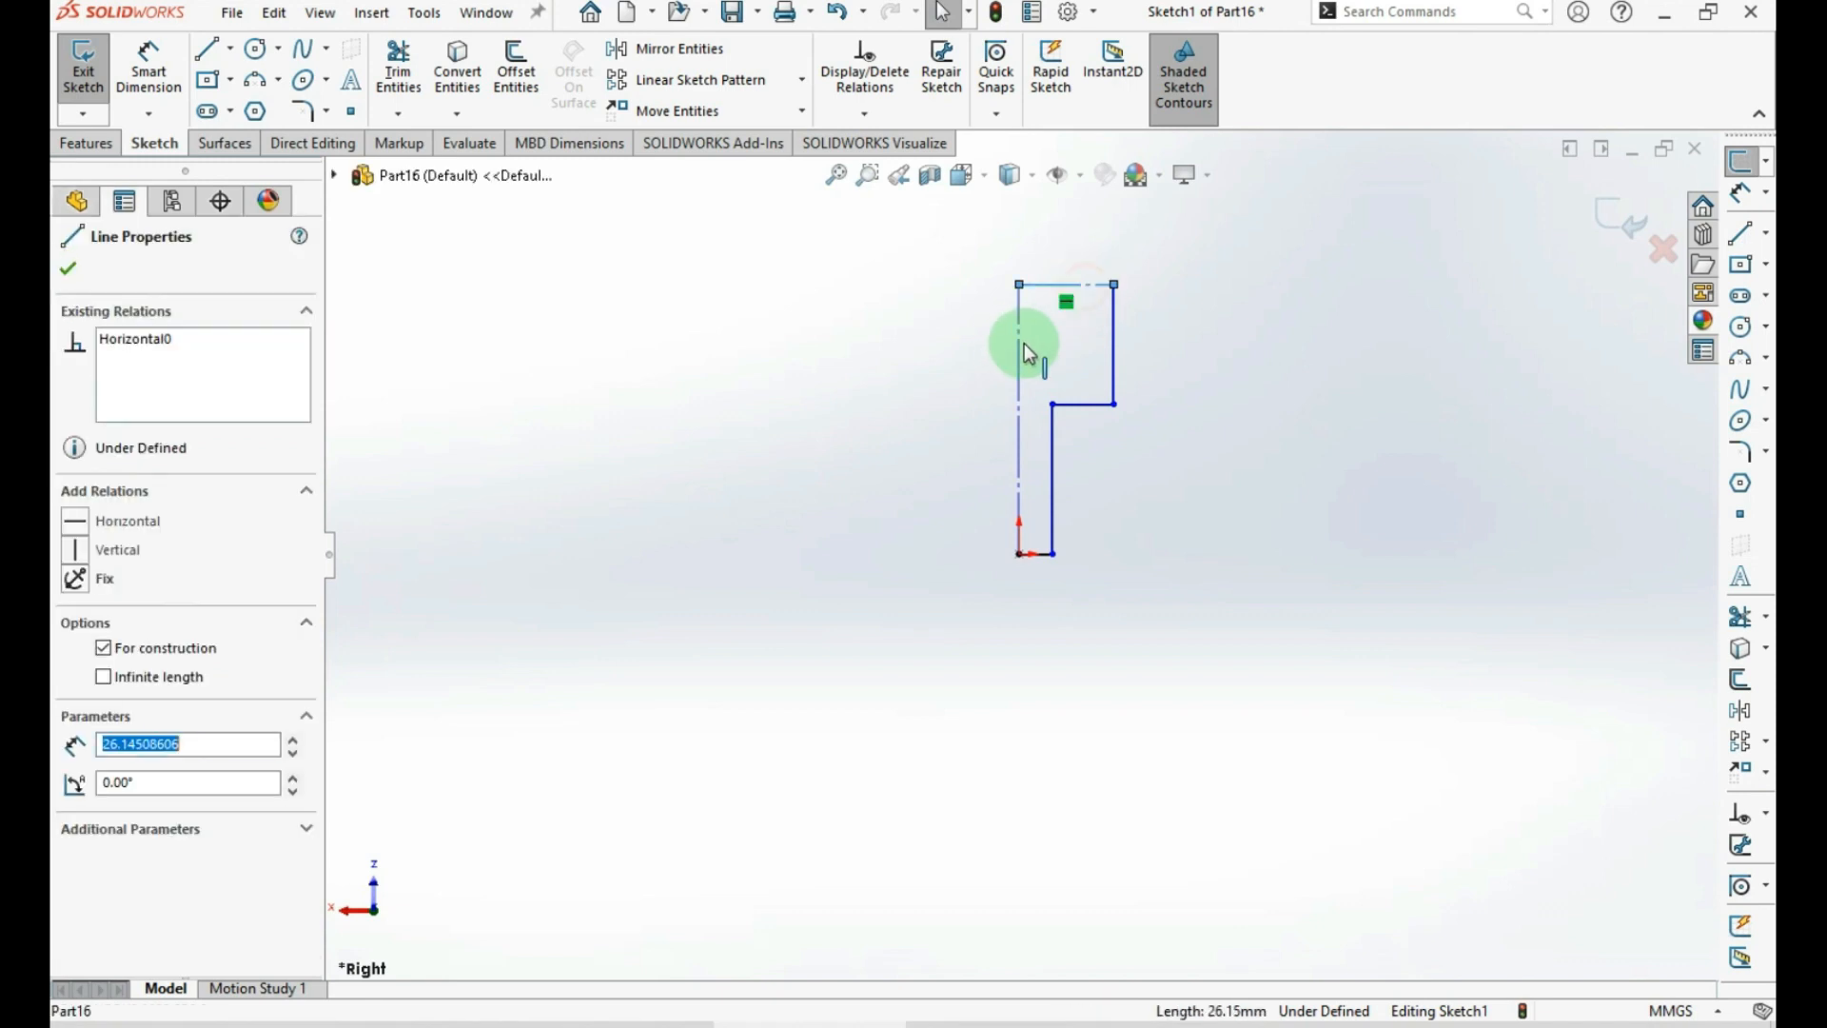
ctrl+click(1019, 335)
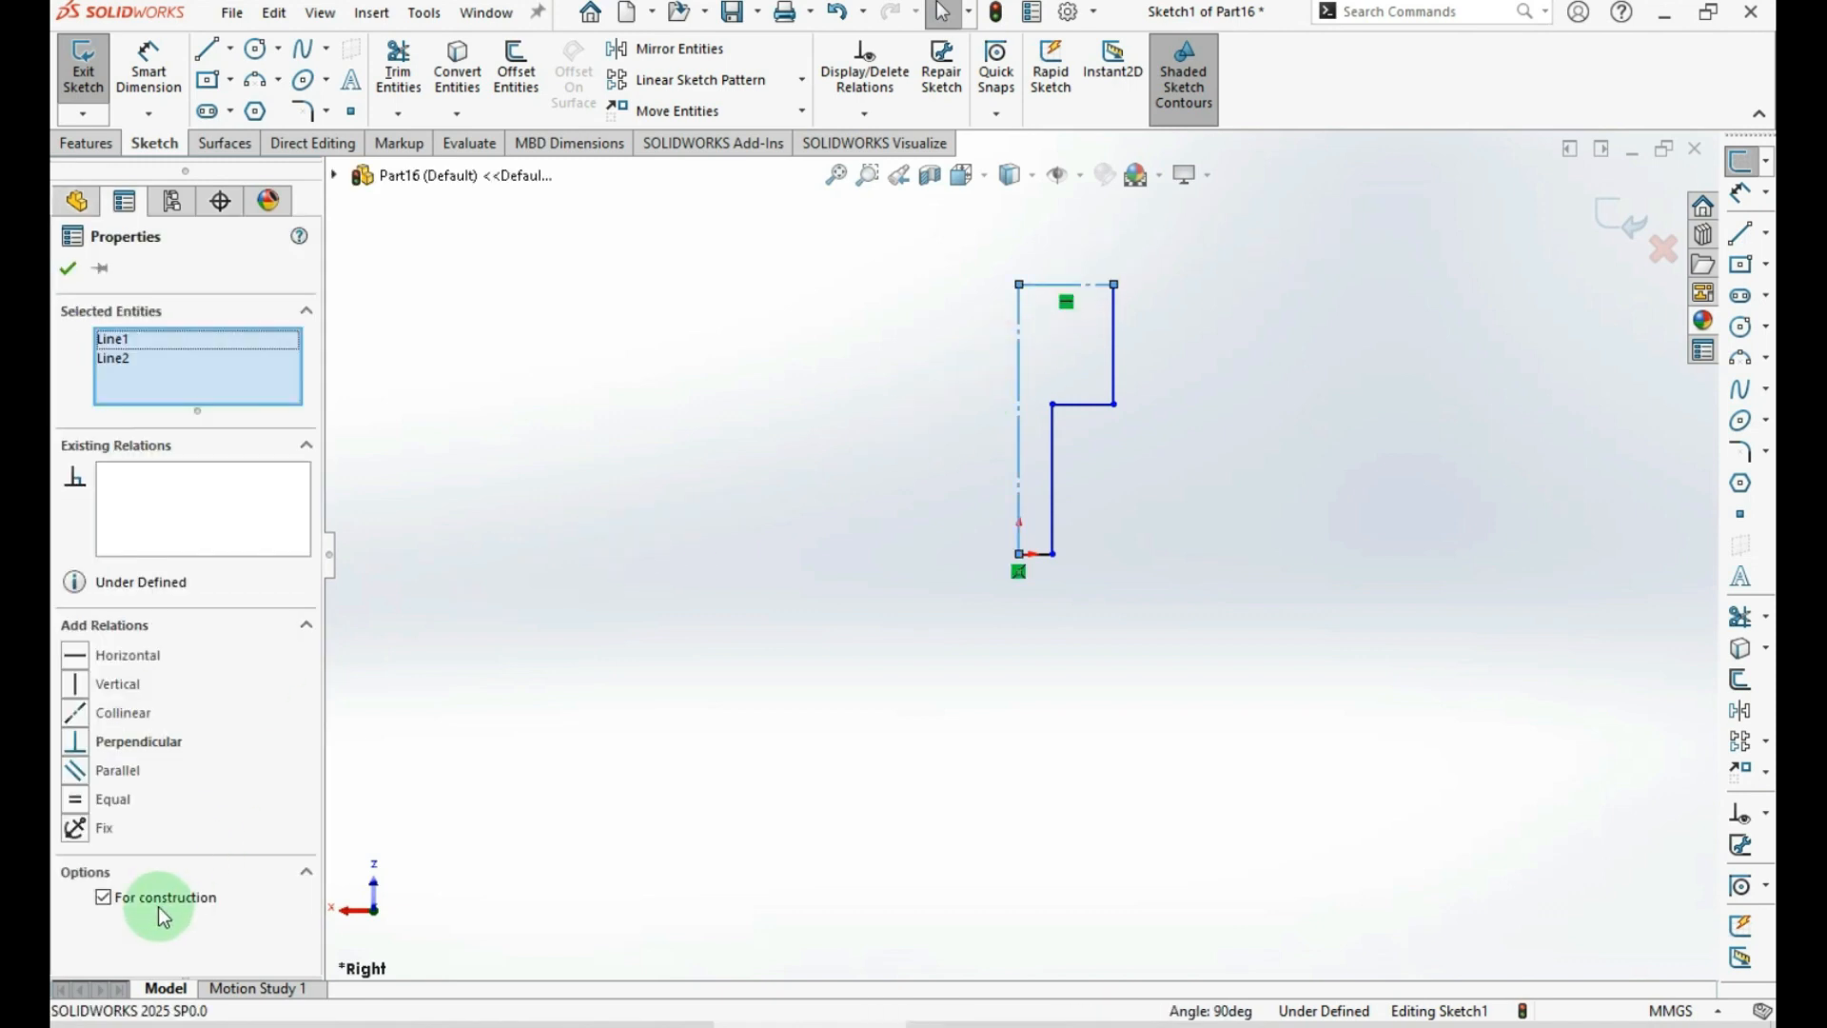
click(158, 902)
click(762, 460)
Dimension the profile's heights: 20 mm for the narrow lower section's outer edge and 15 mm for the wide upper section's outer edge
scroll(1157, 616, down, 2)
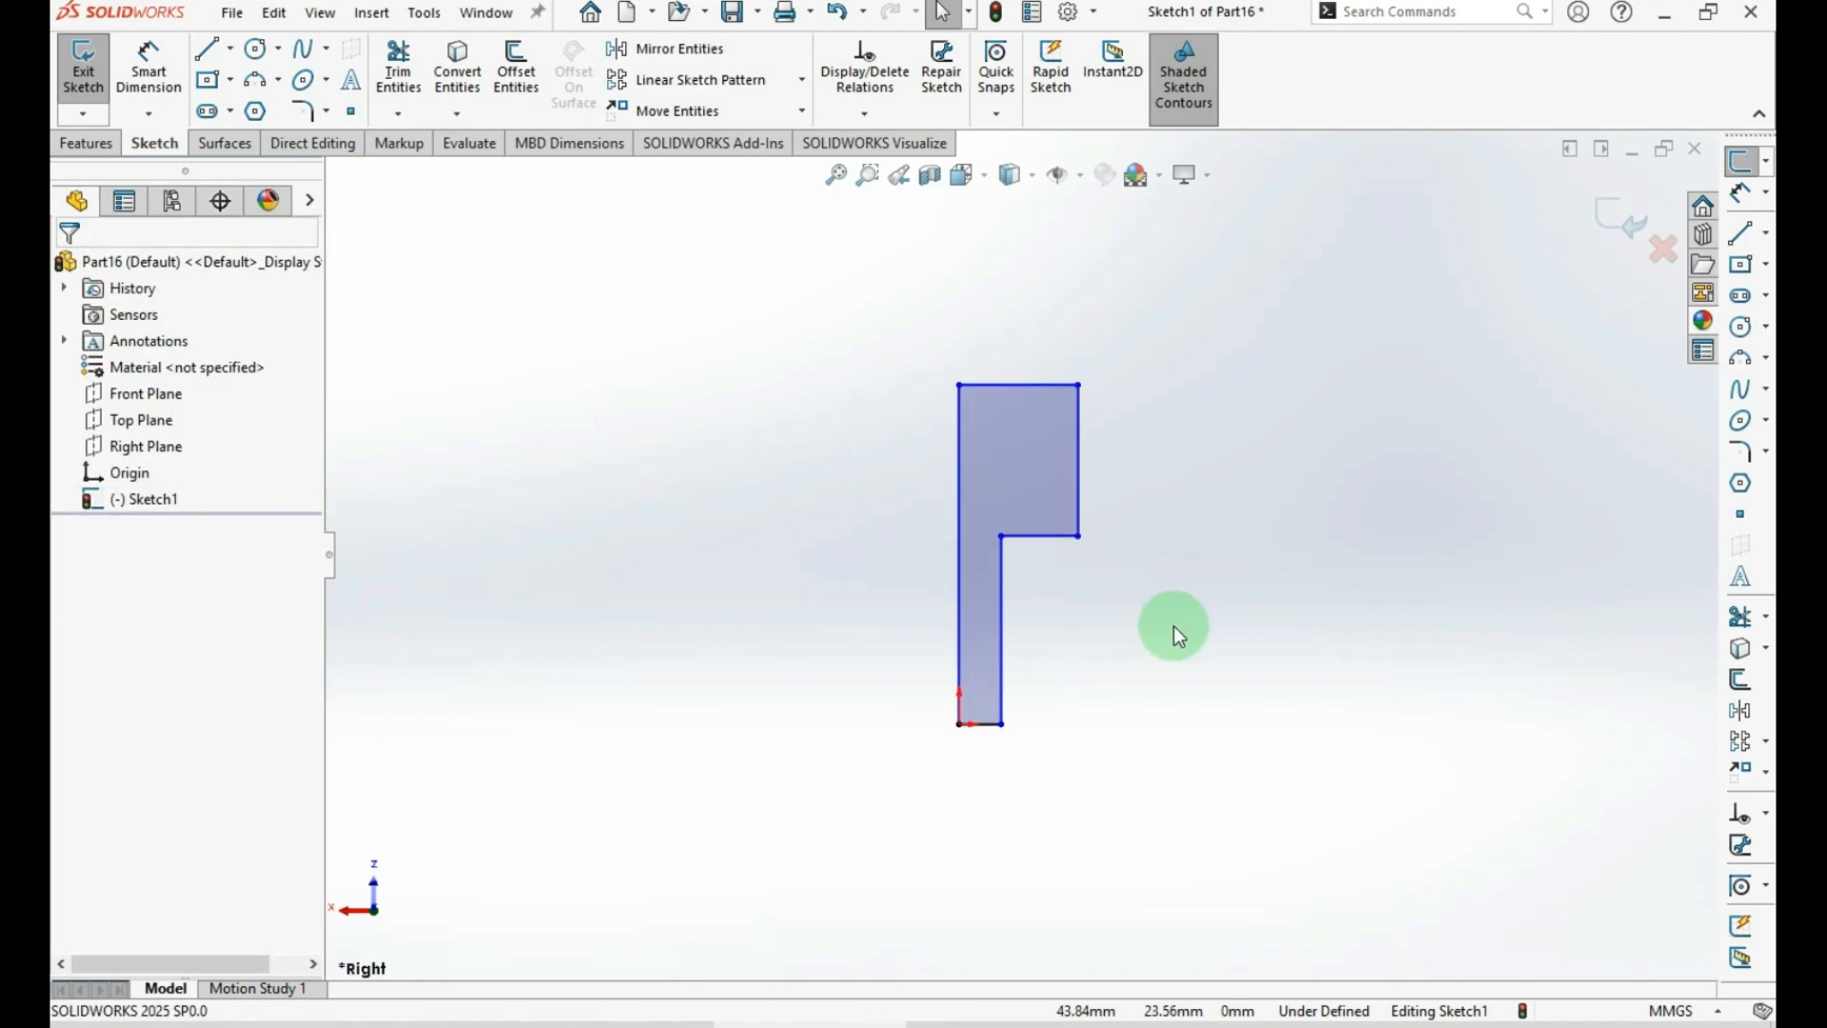
key(ctrl+d)
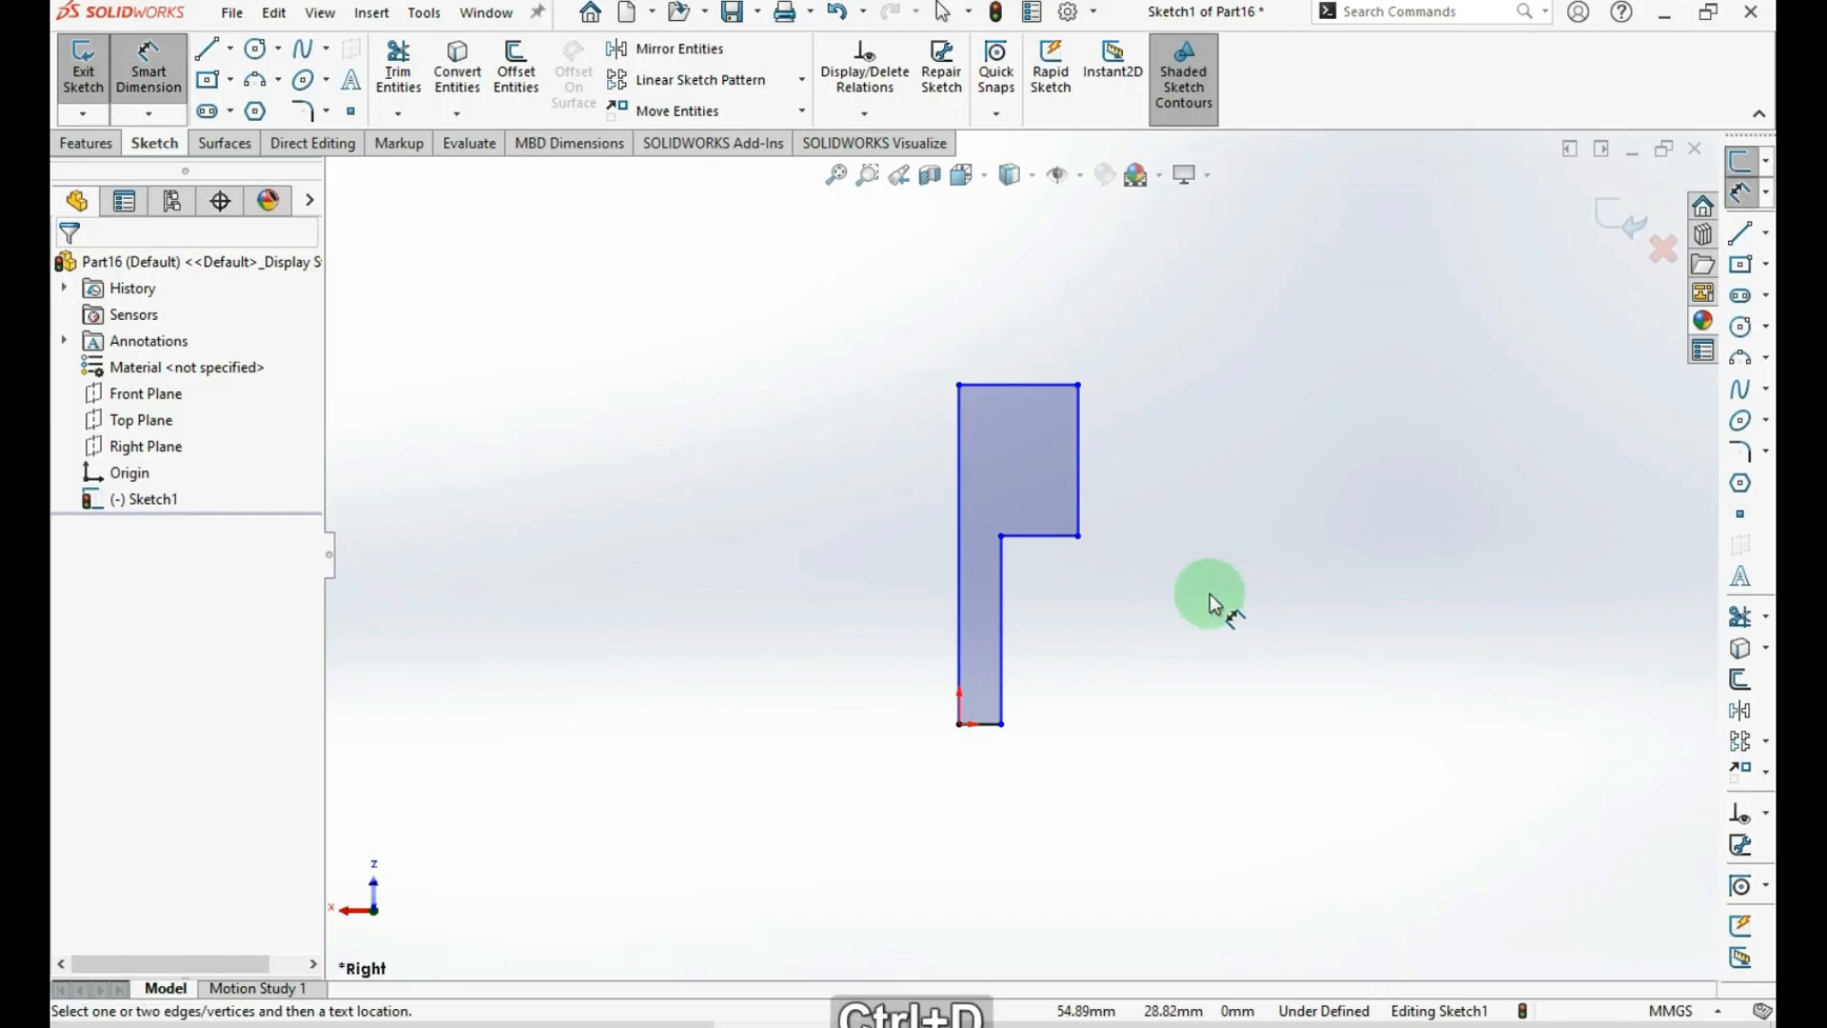
click(1003, 666)
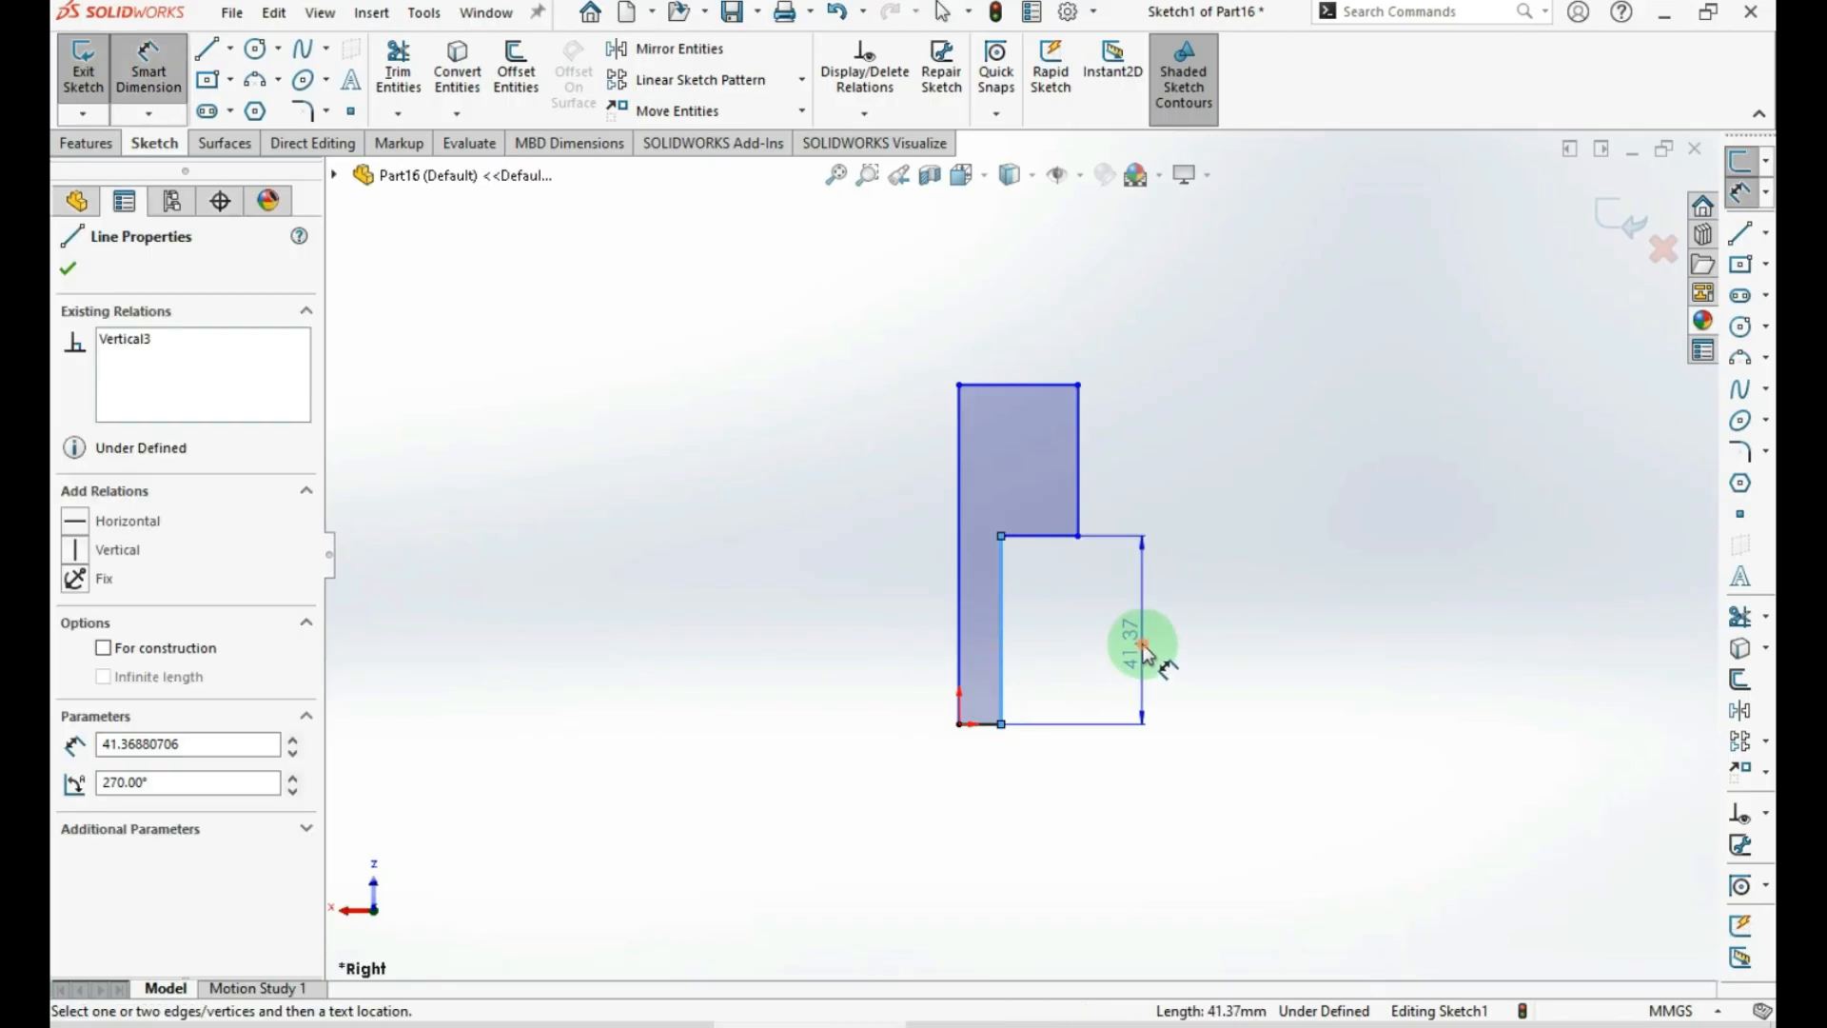
click(1146, 642)
text(20)
key(Return)
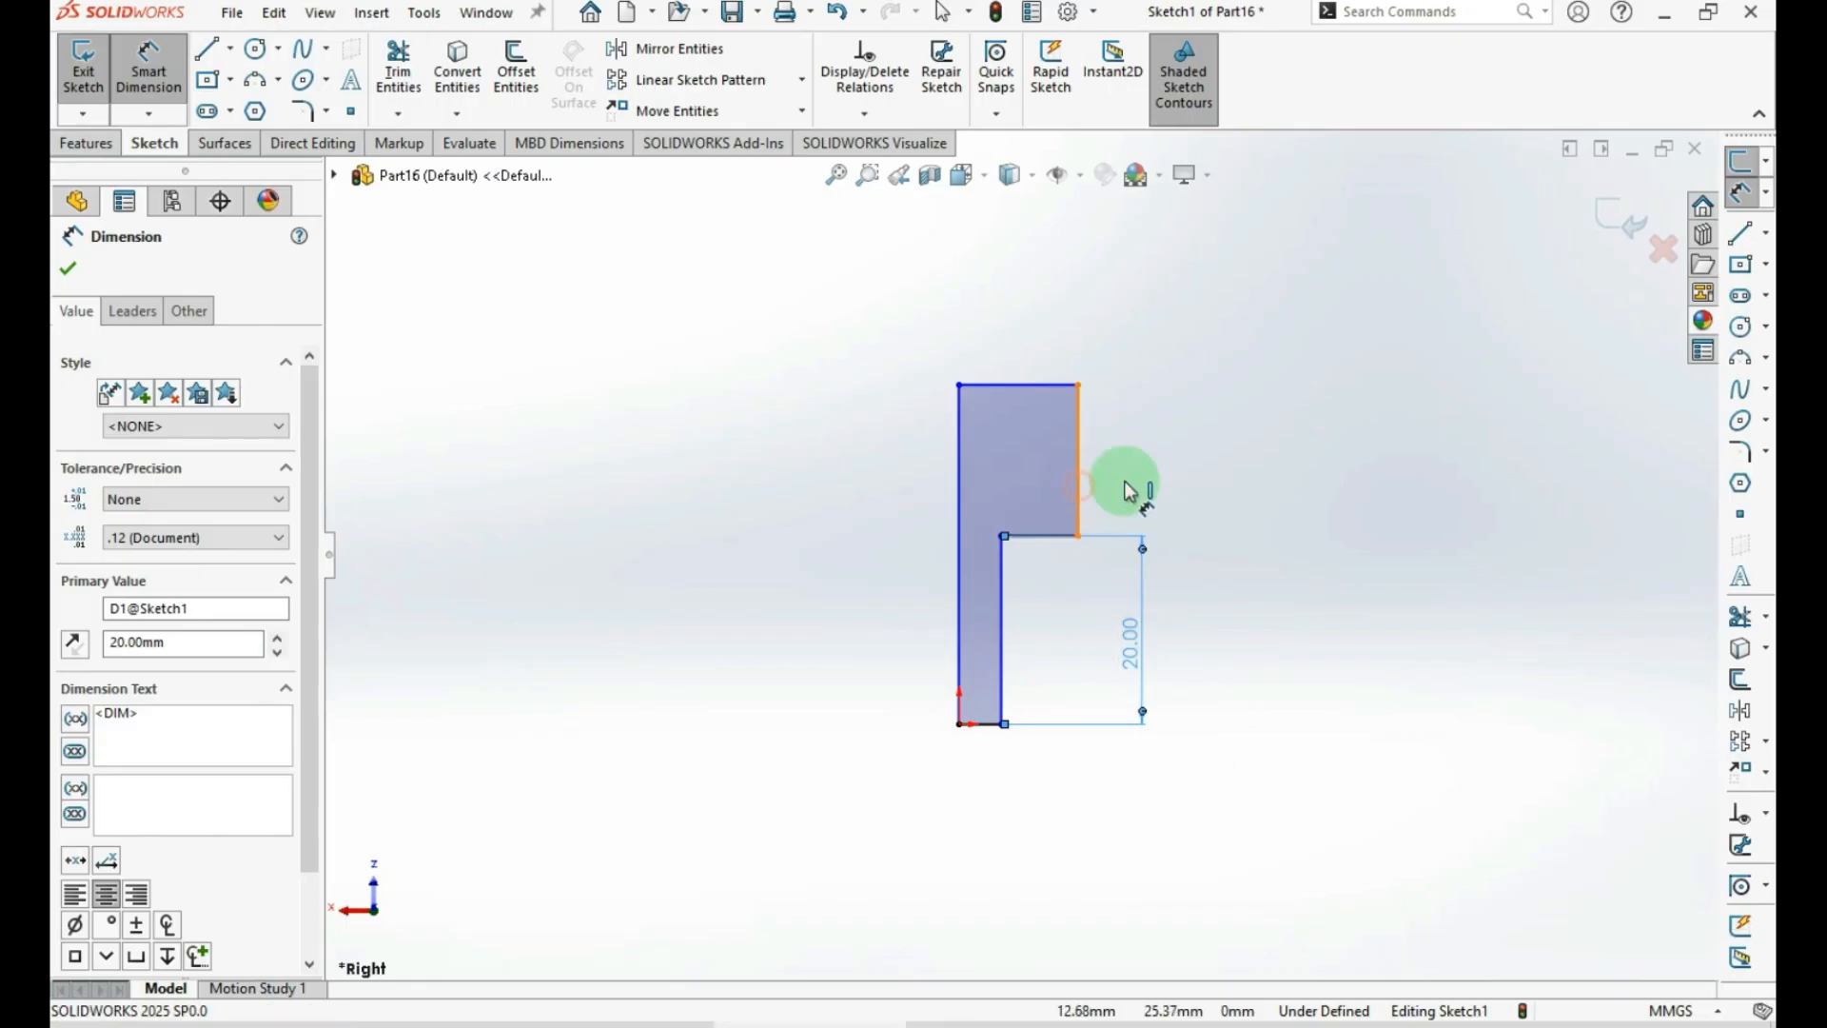
click(1080, 476)
click(1142, 476)
text(16)
key(Return)
Dimension the profile's widths: 5 mm across the narrow lower section and 10 mm along the top line
click(961, 666)
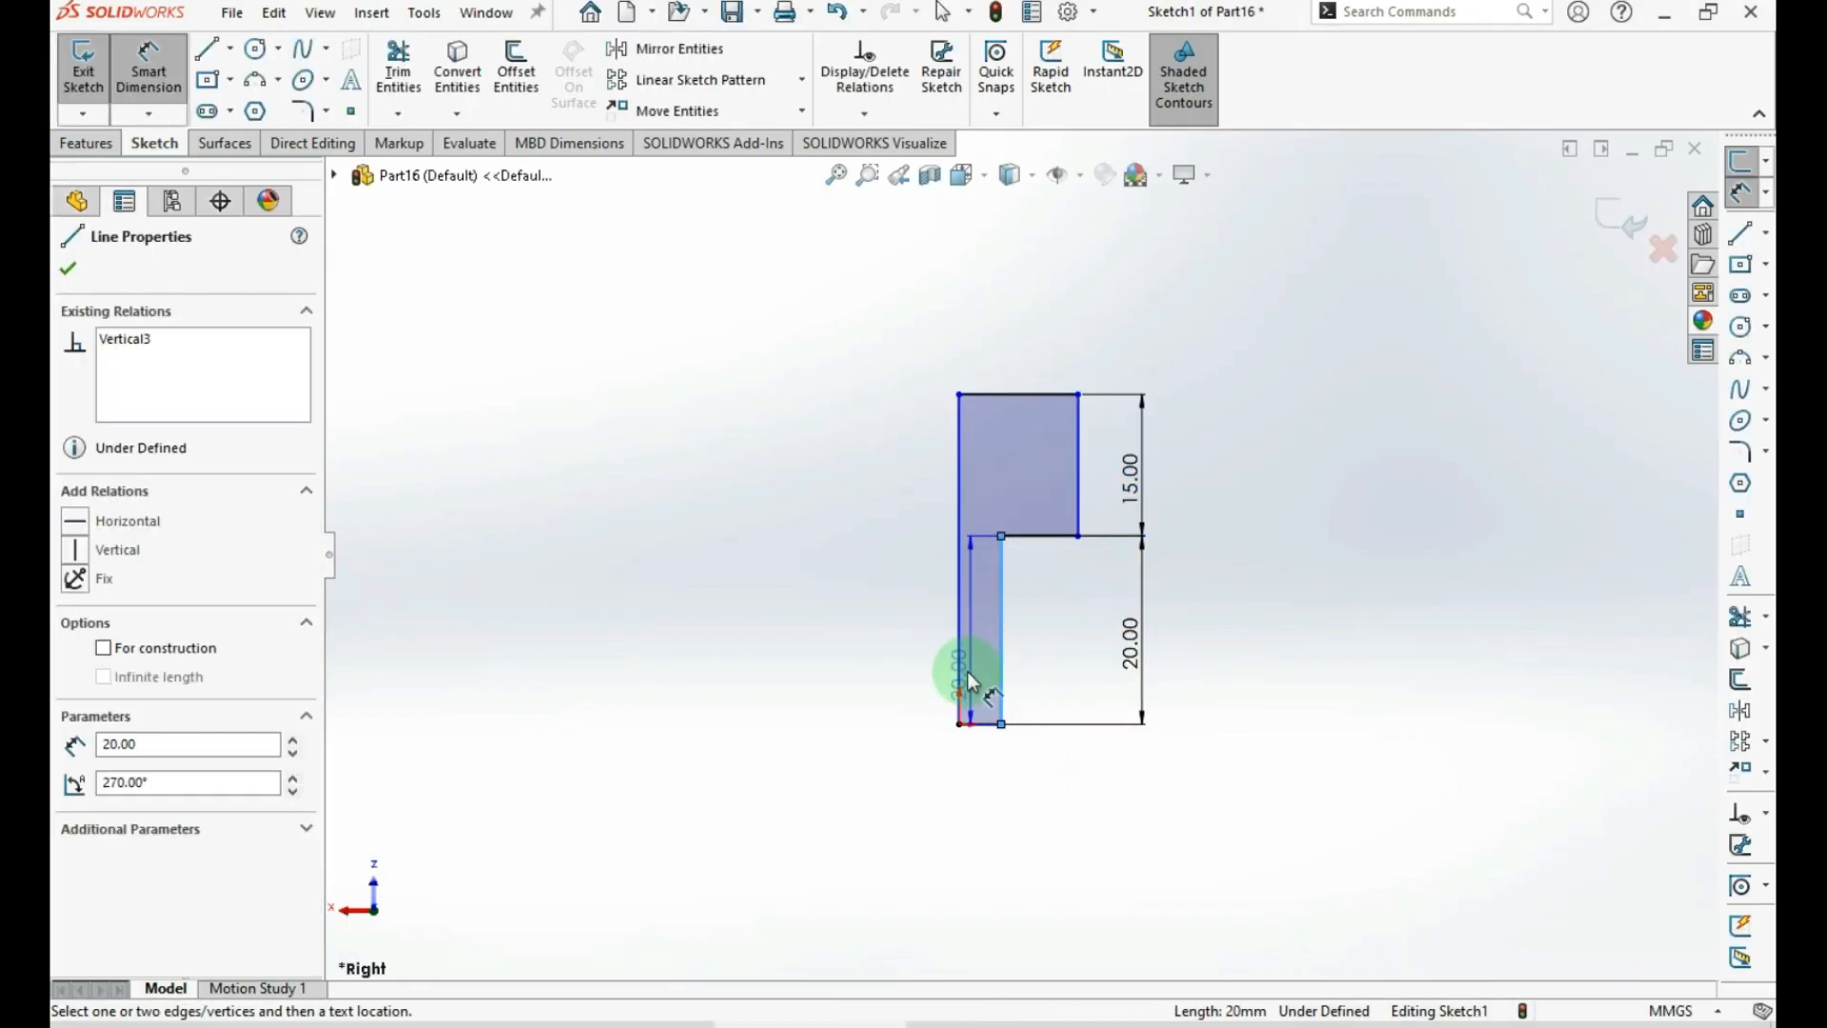
click(1001, 709)
click(1047, 804)
text(5)
key(Return)
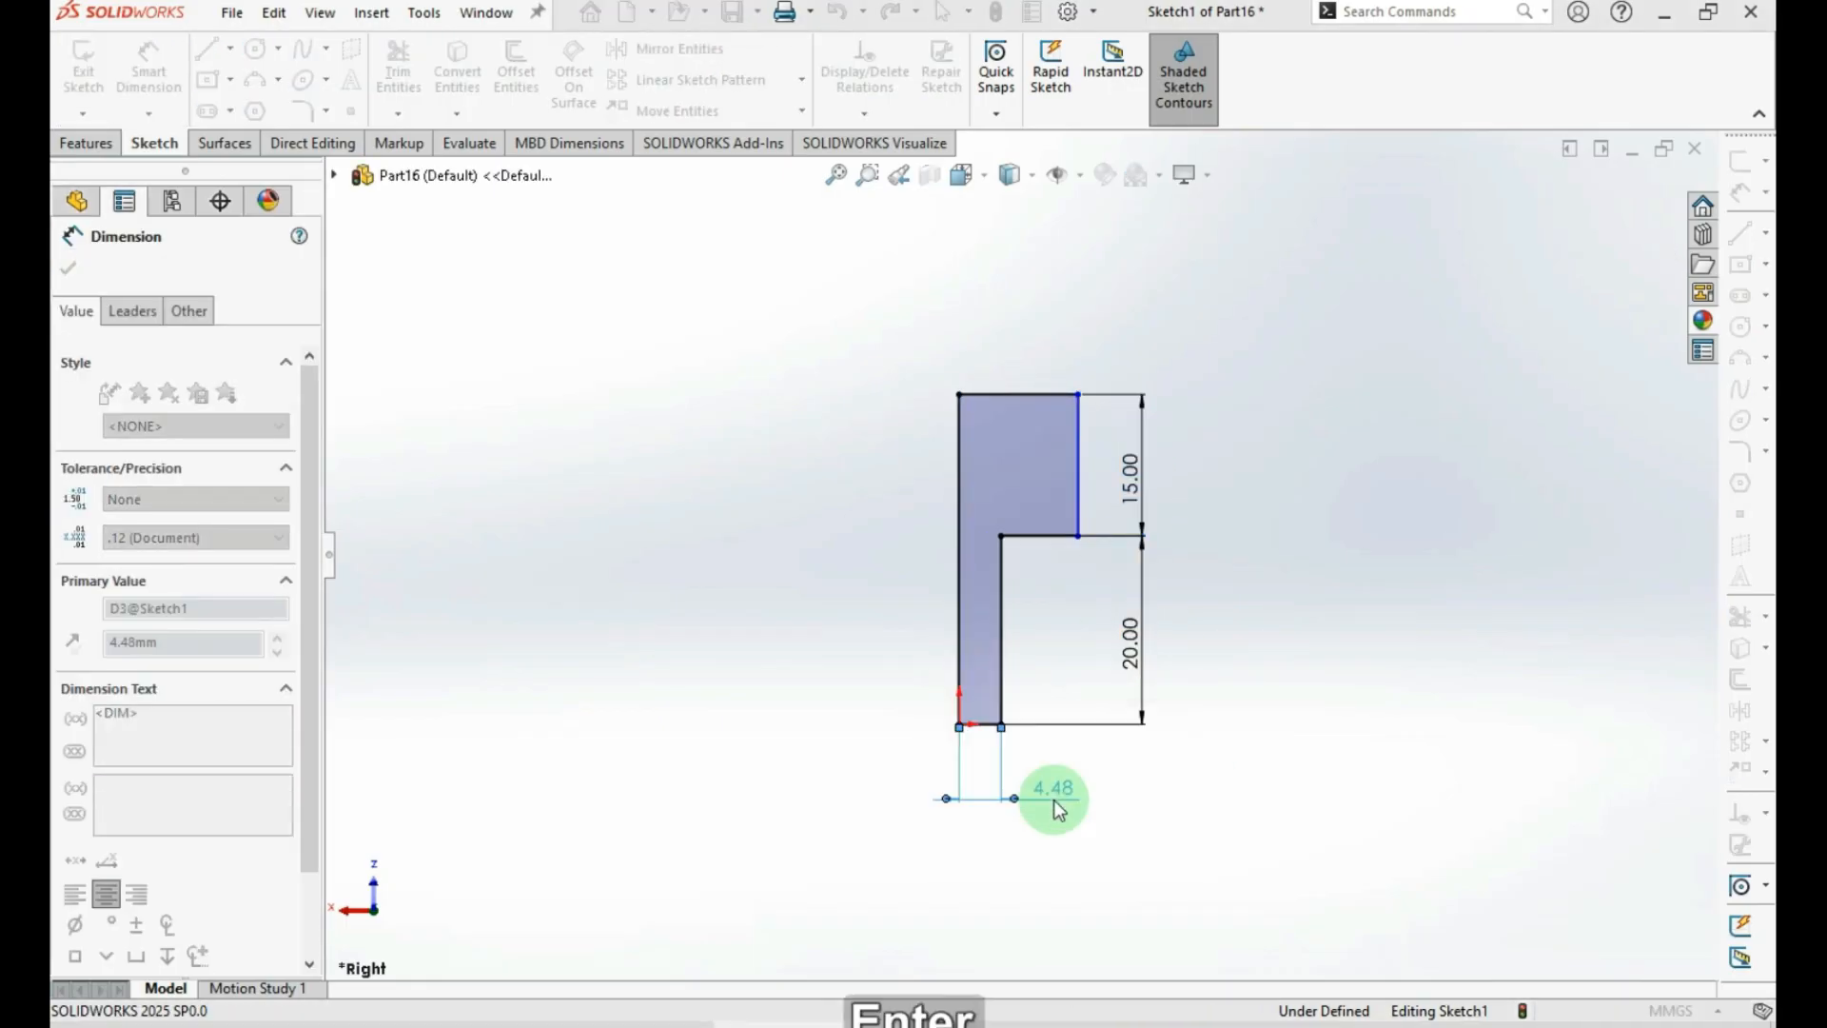
click(1053, 403)
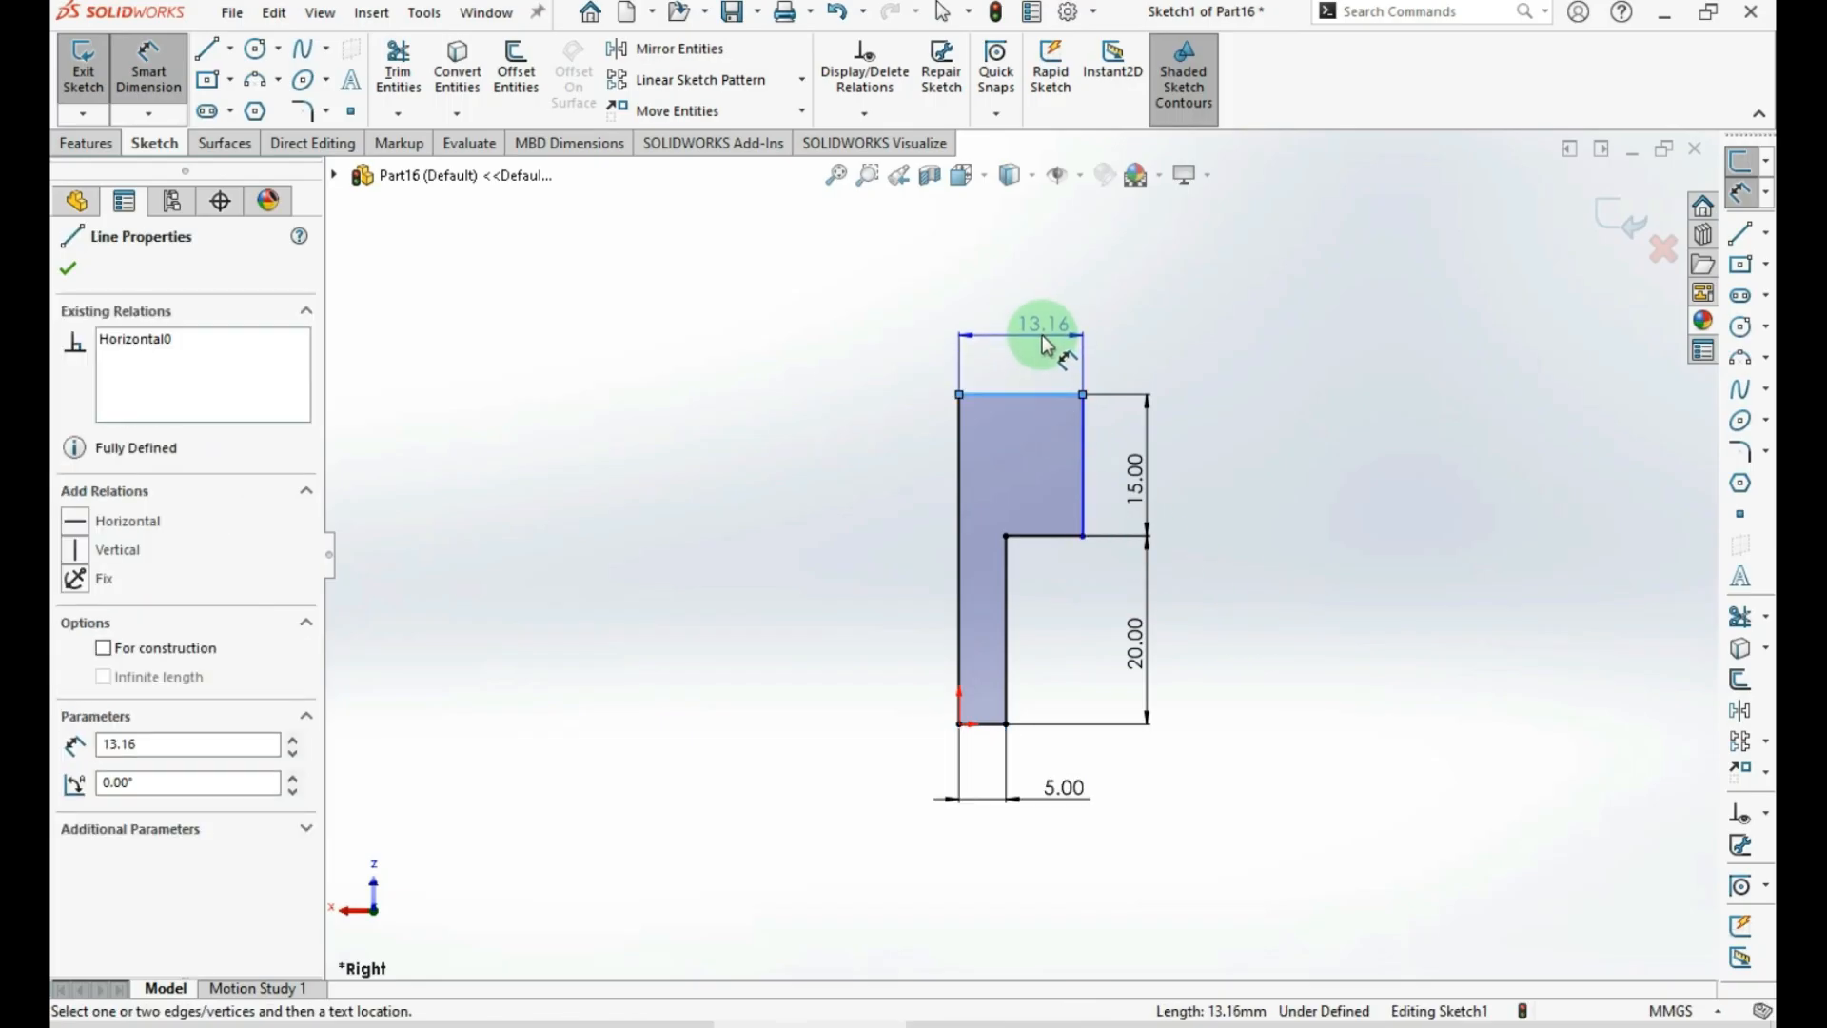
click(1048, 334)
text(20)
key(Return)
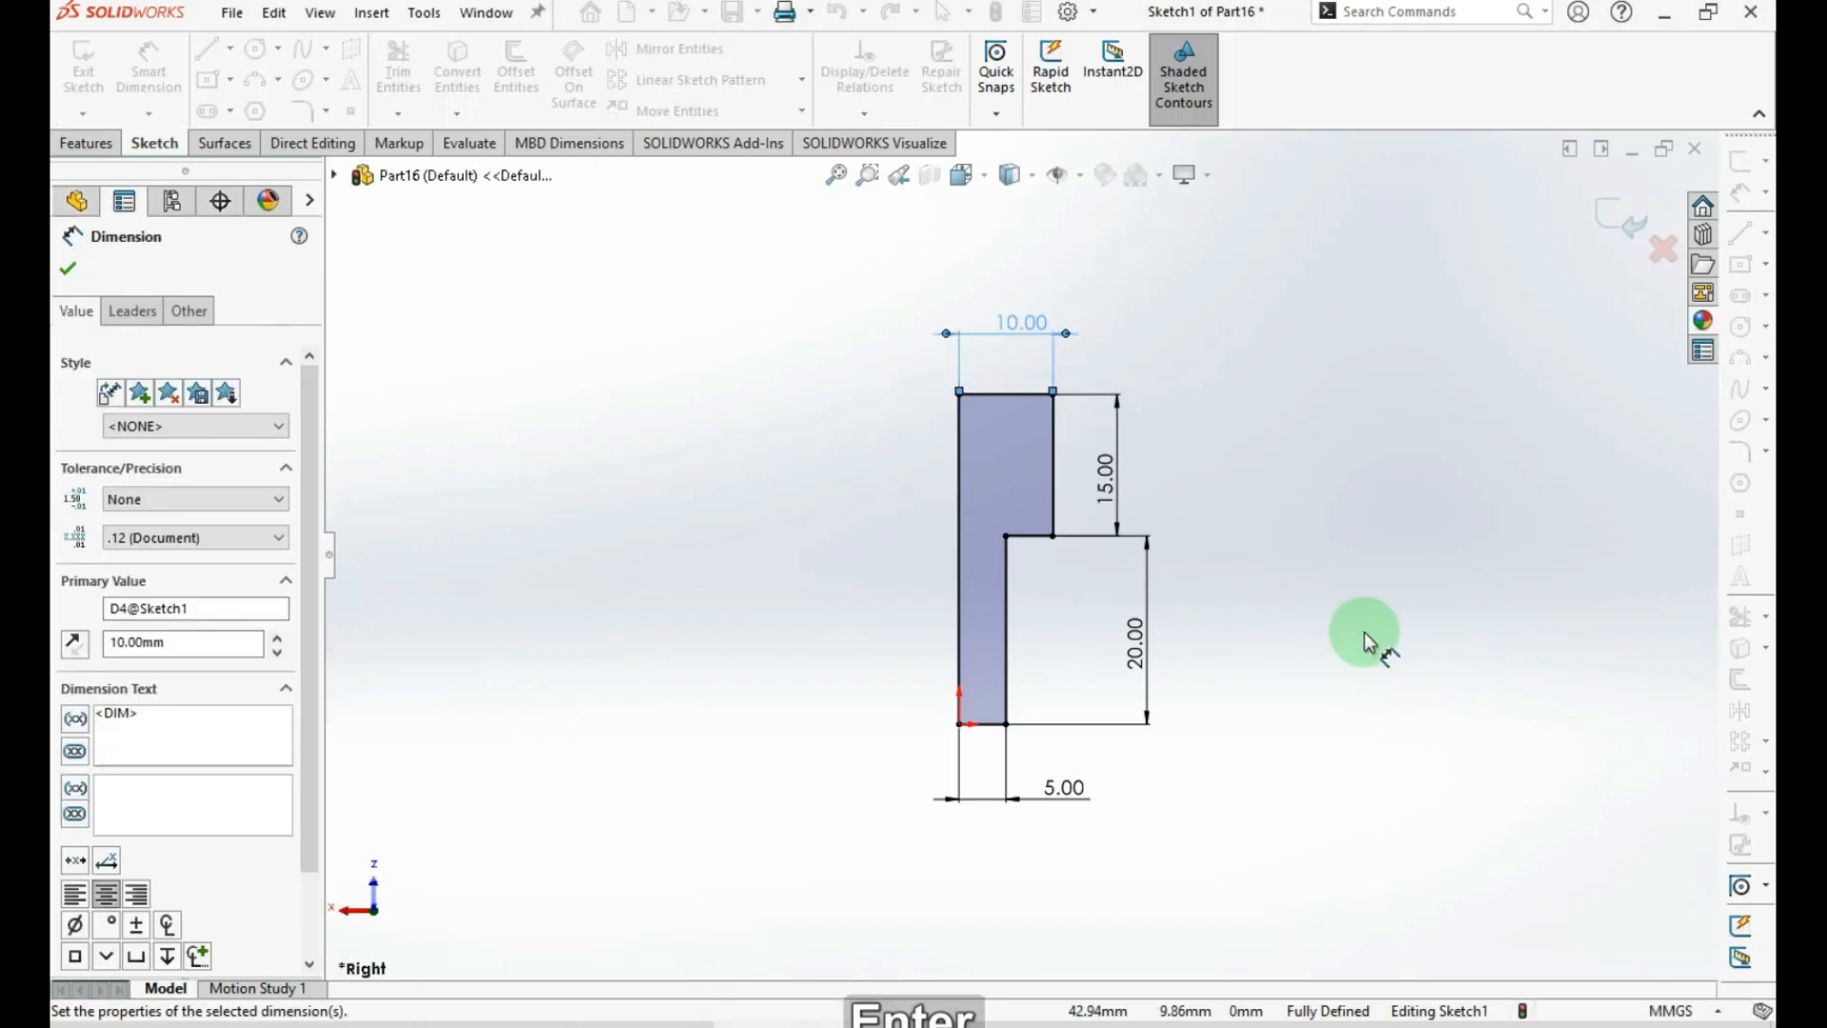
click(1359, 633)
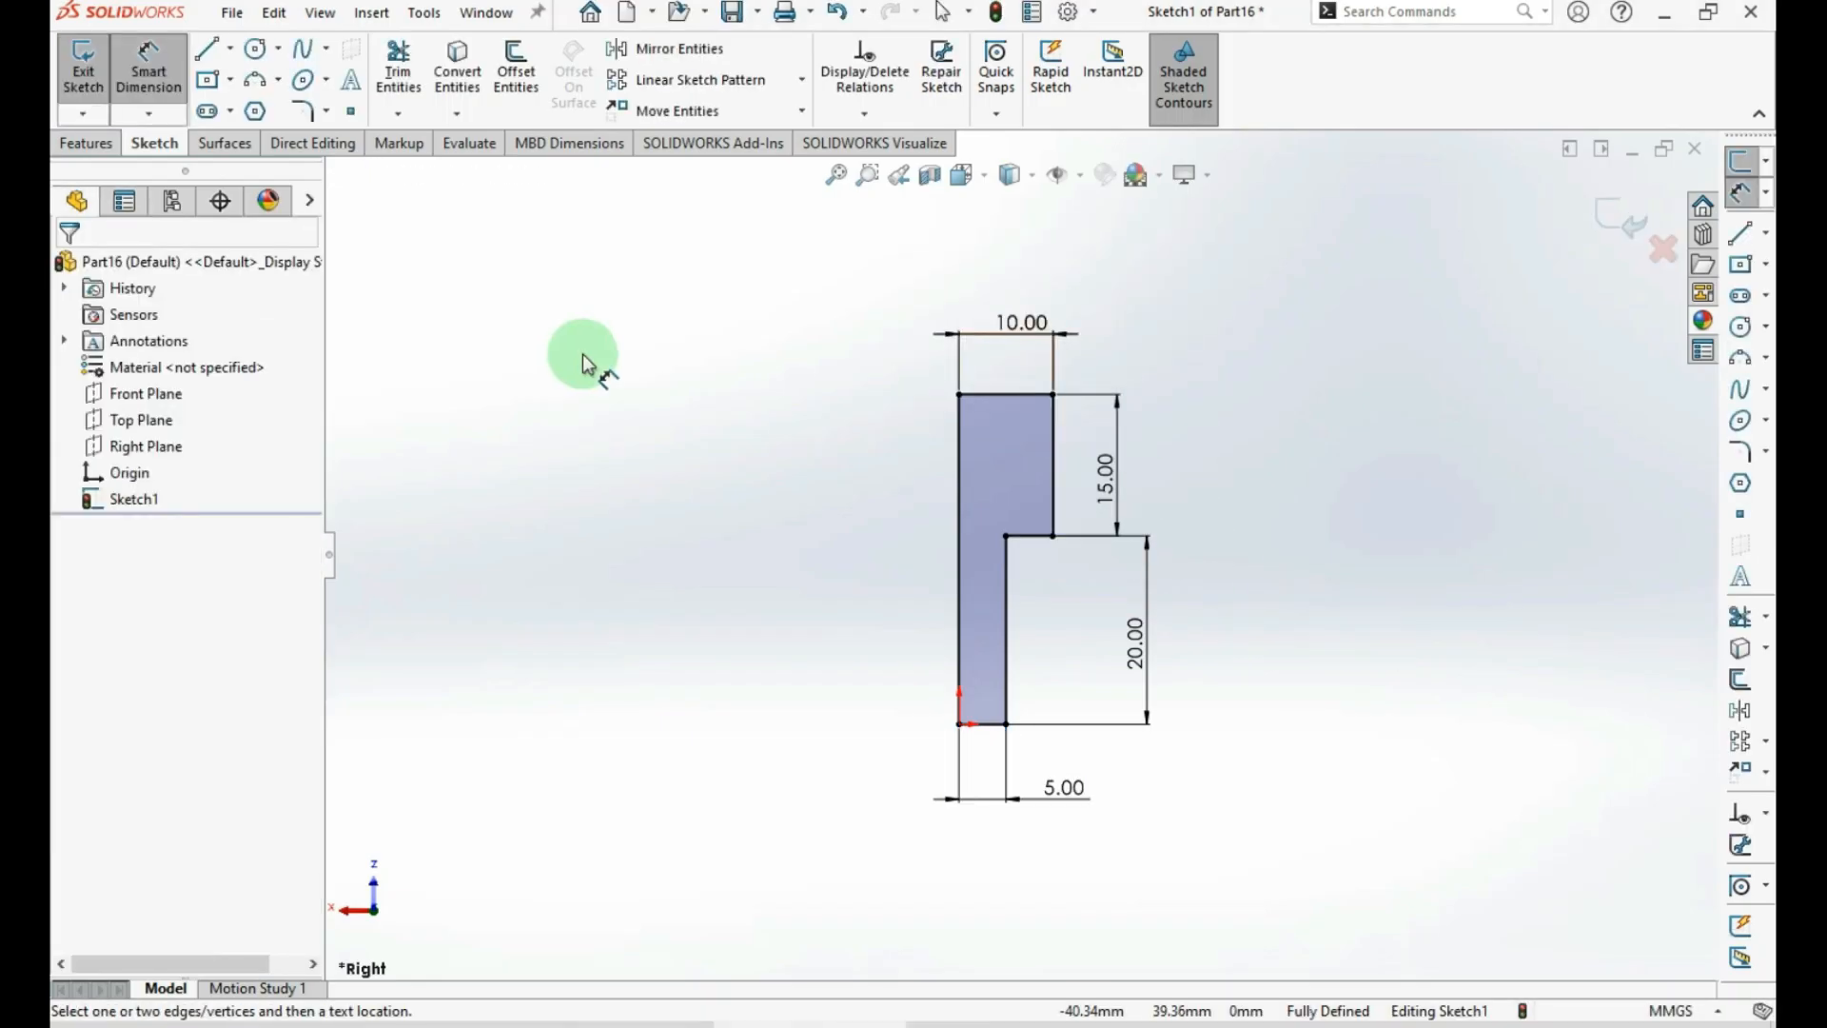
Revolve the stepped profile 360 degrees into a solid, using its long vertical line through the origin as the axis
click(66, 146)
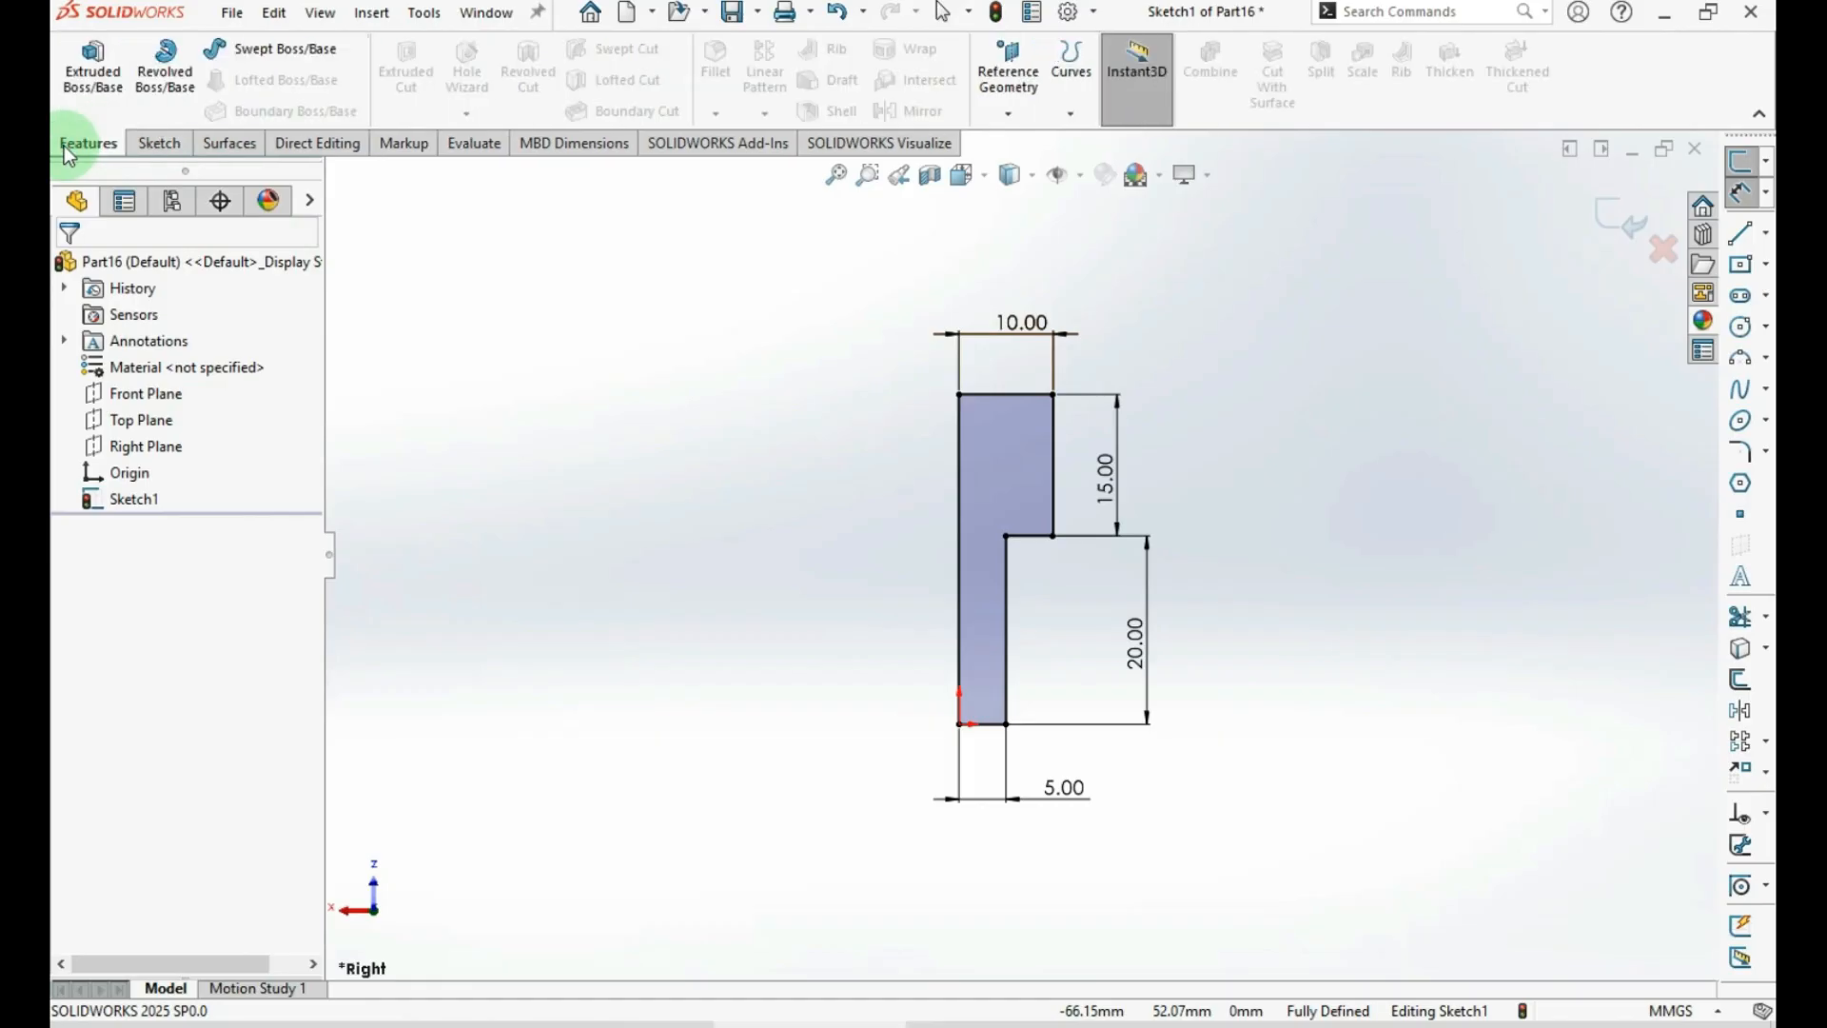
click(168, 89)
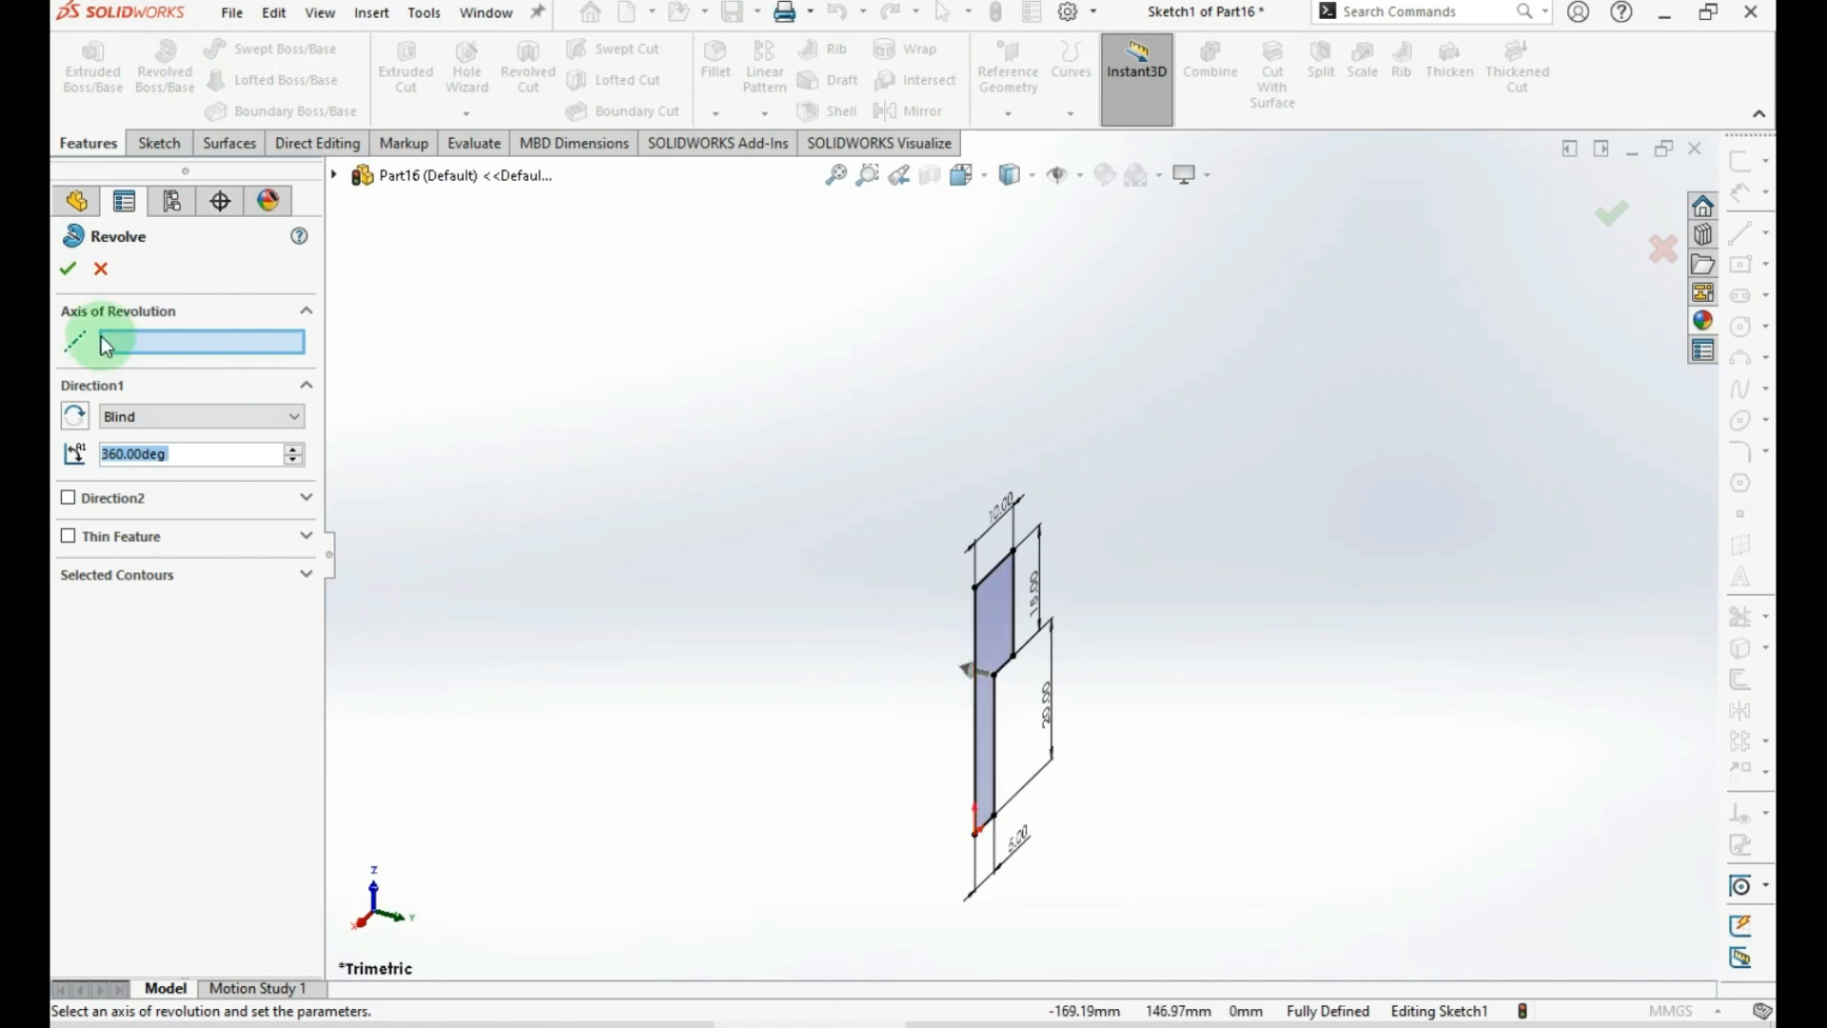
click(138, 343)
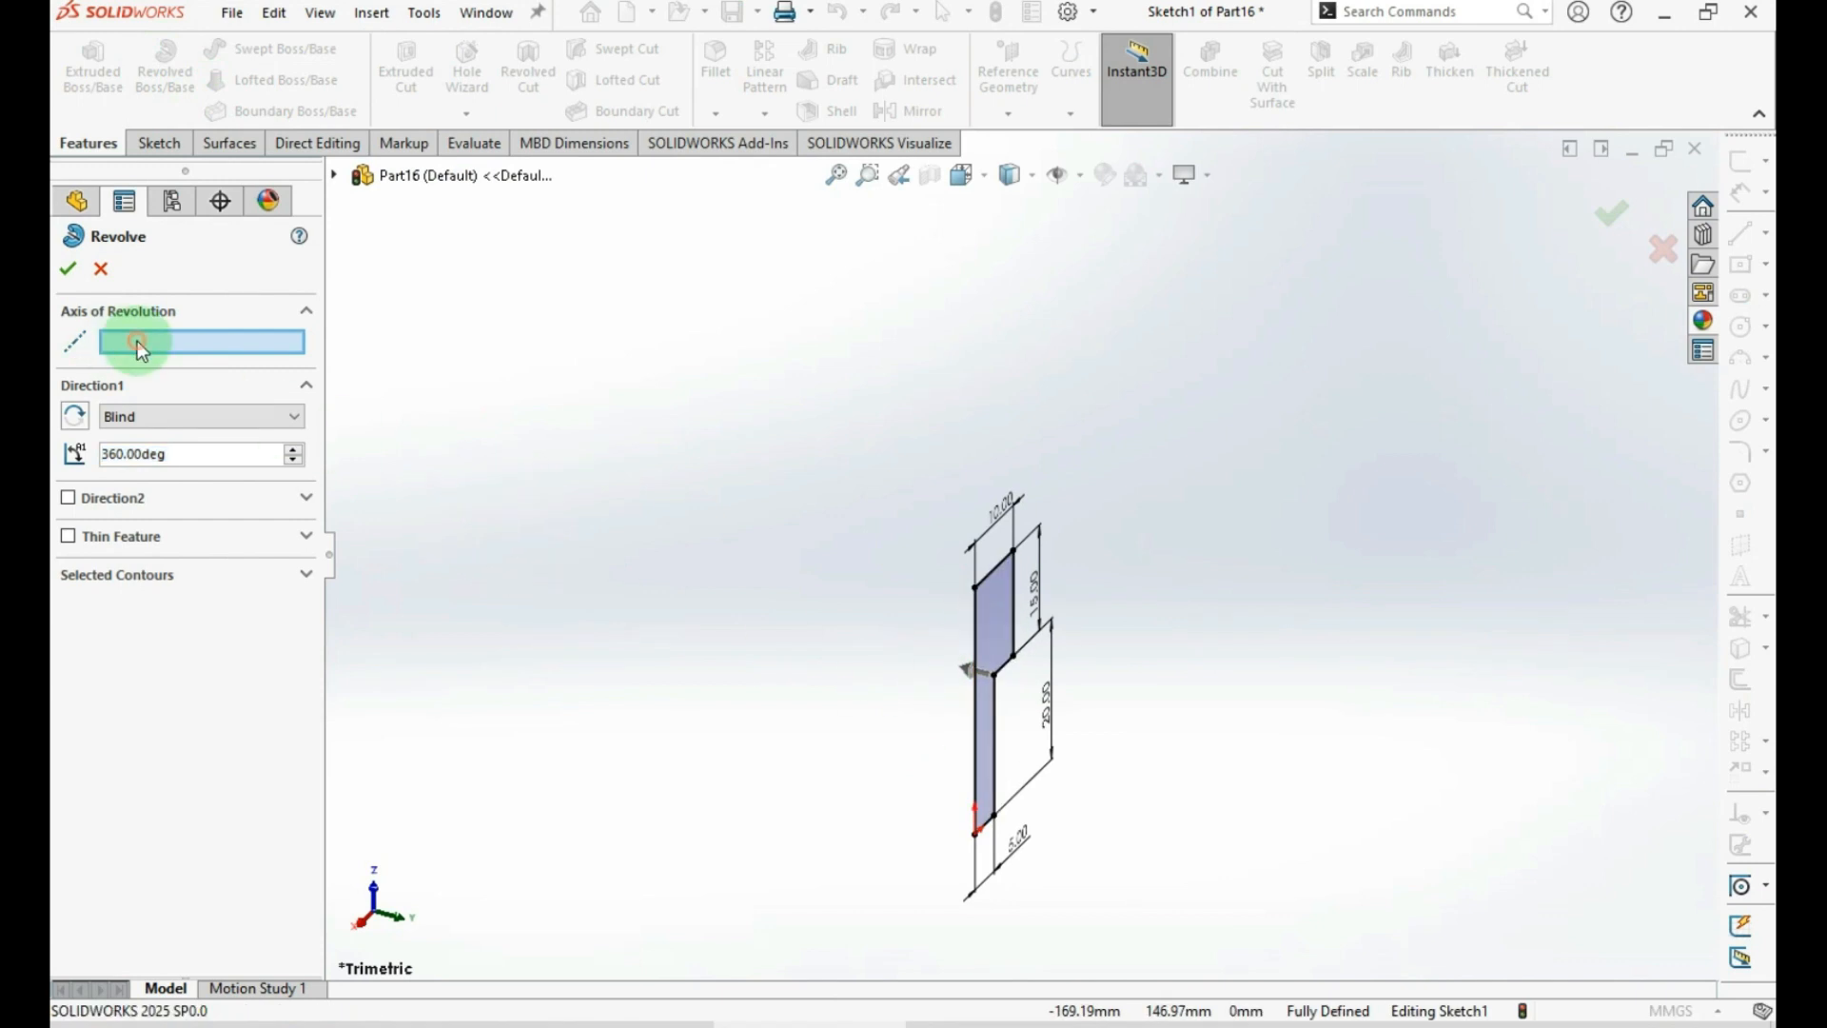
click(978, 632)
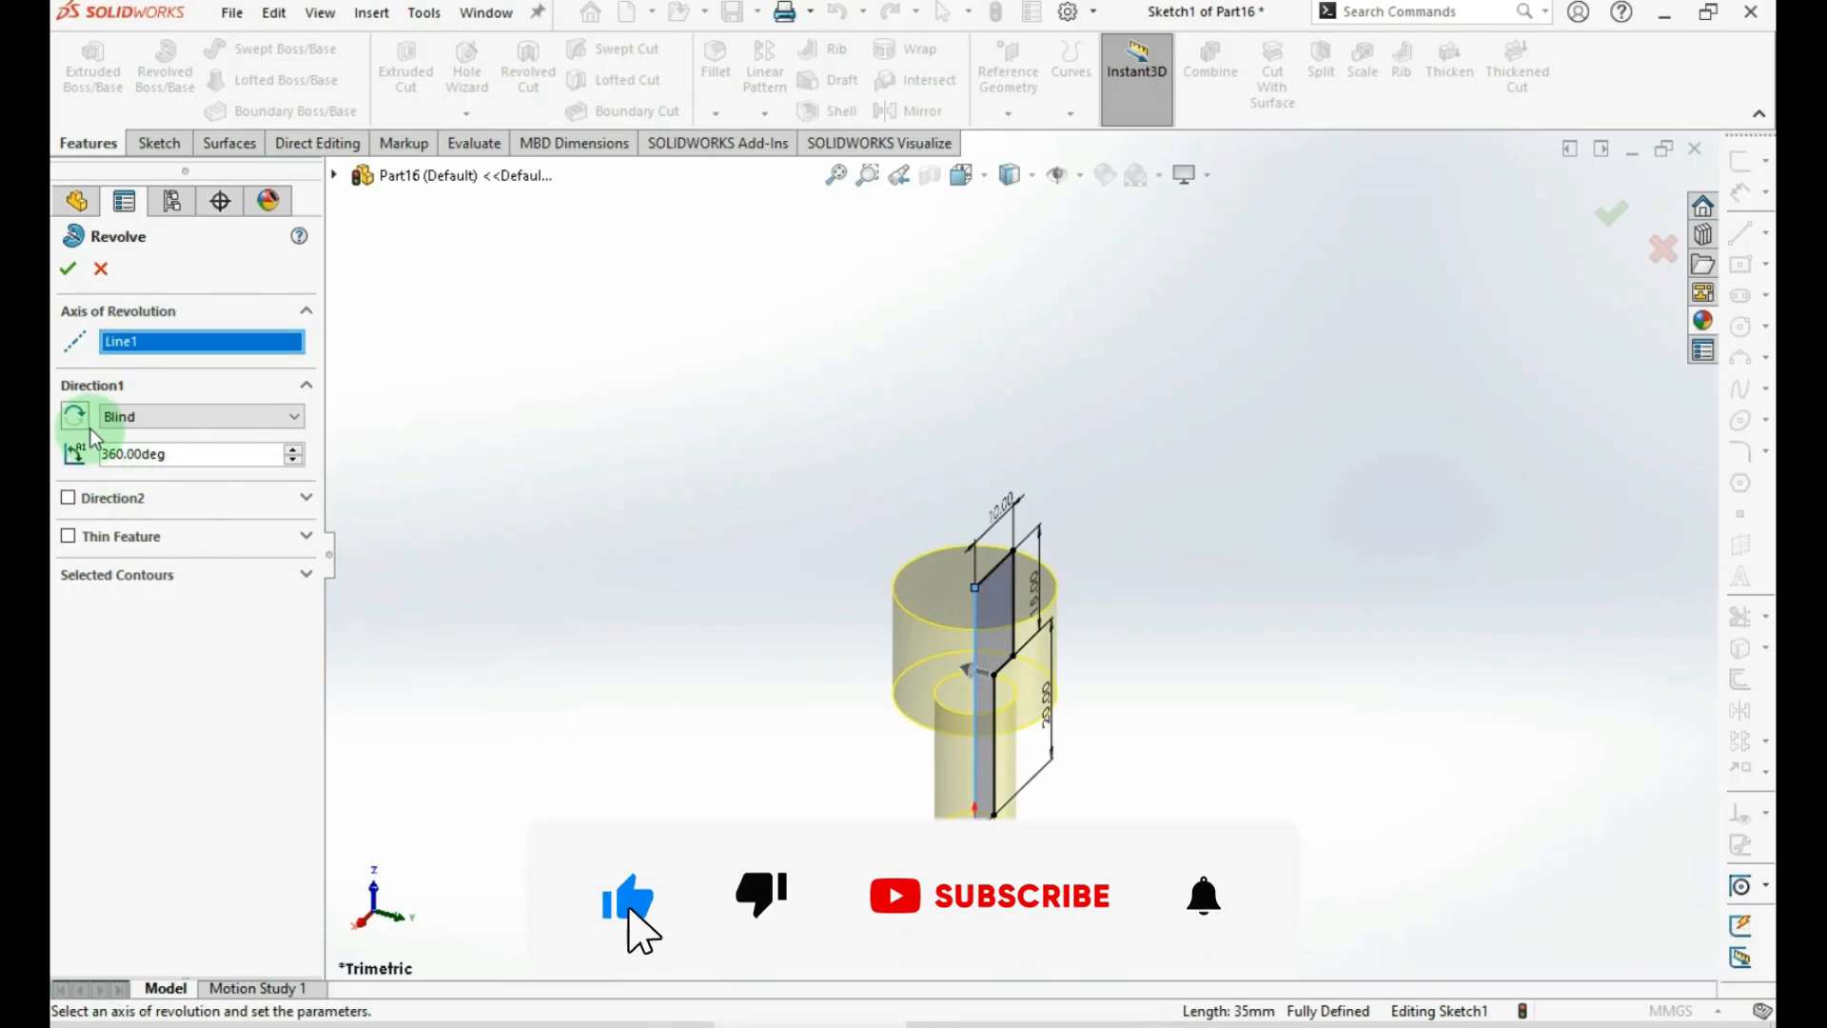
drag(110, 454, 153, 457)
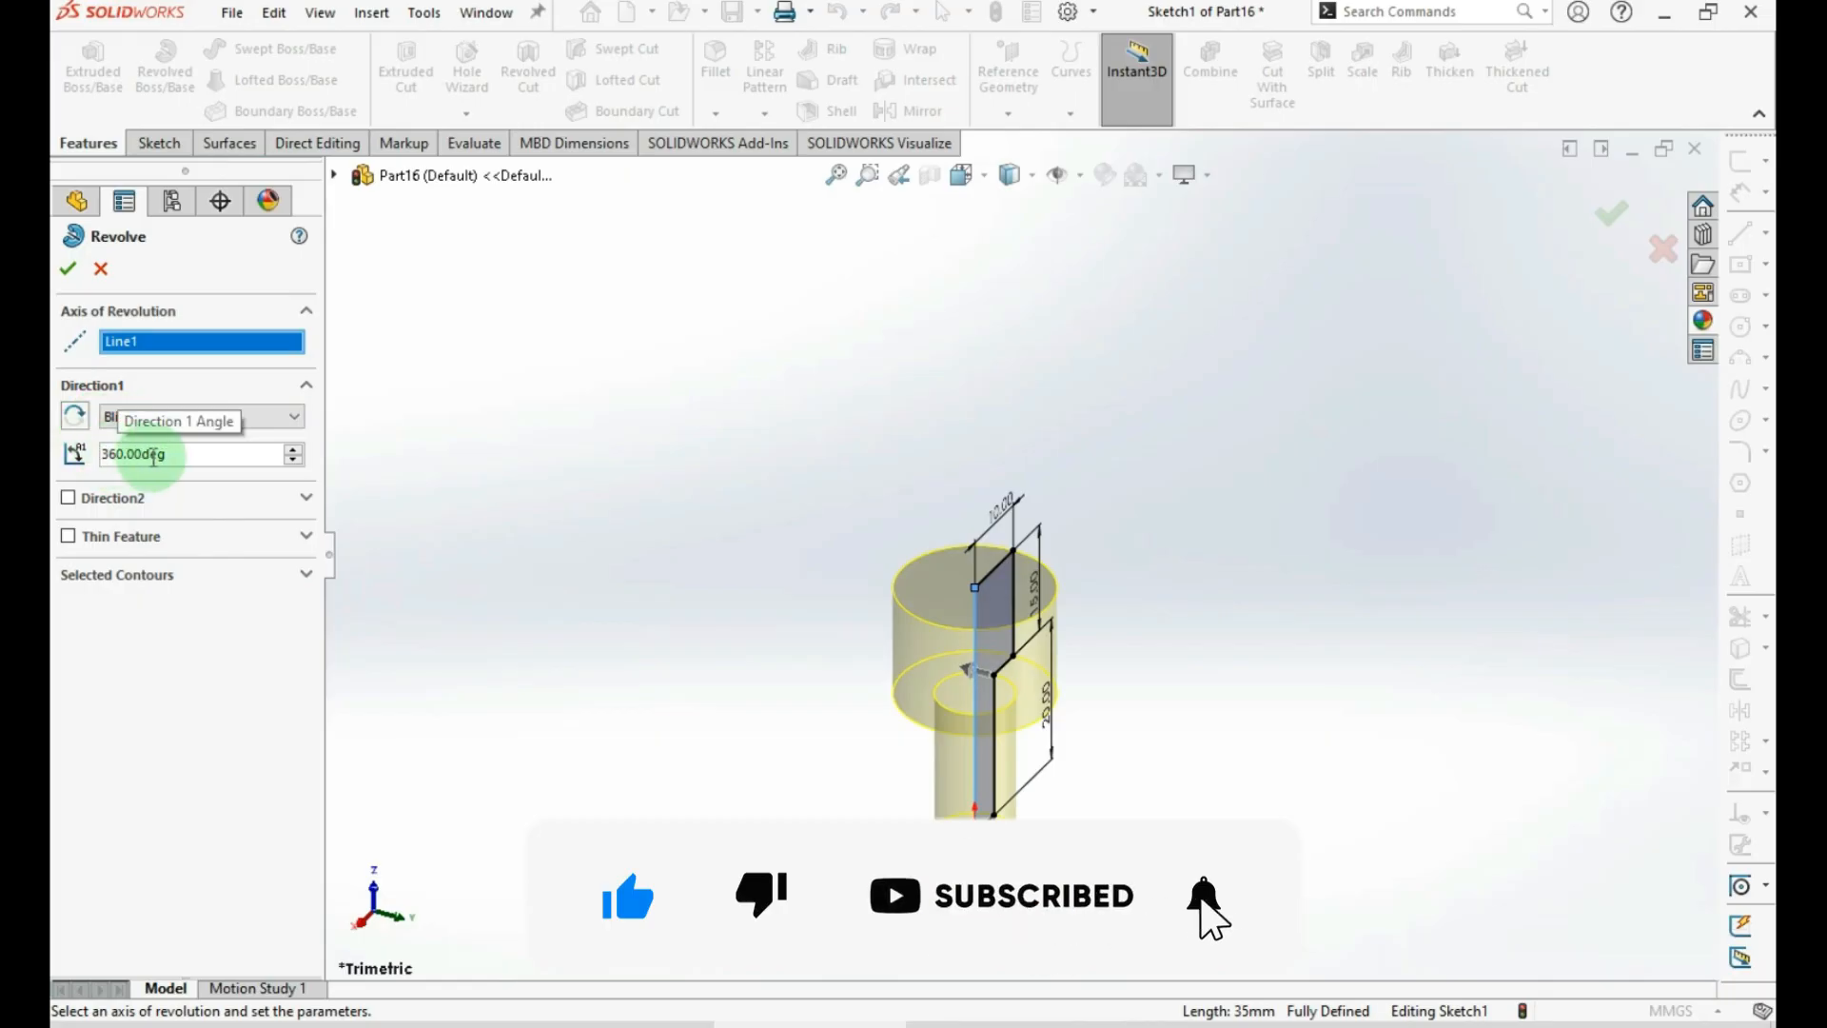
click(66, 273)
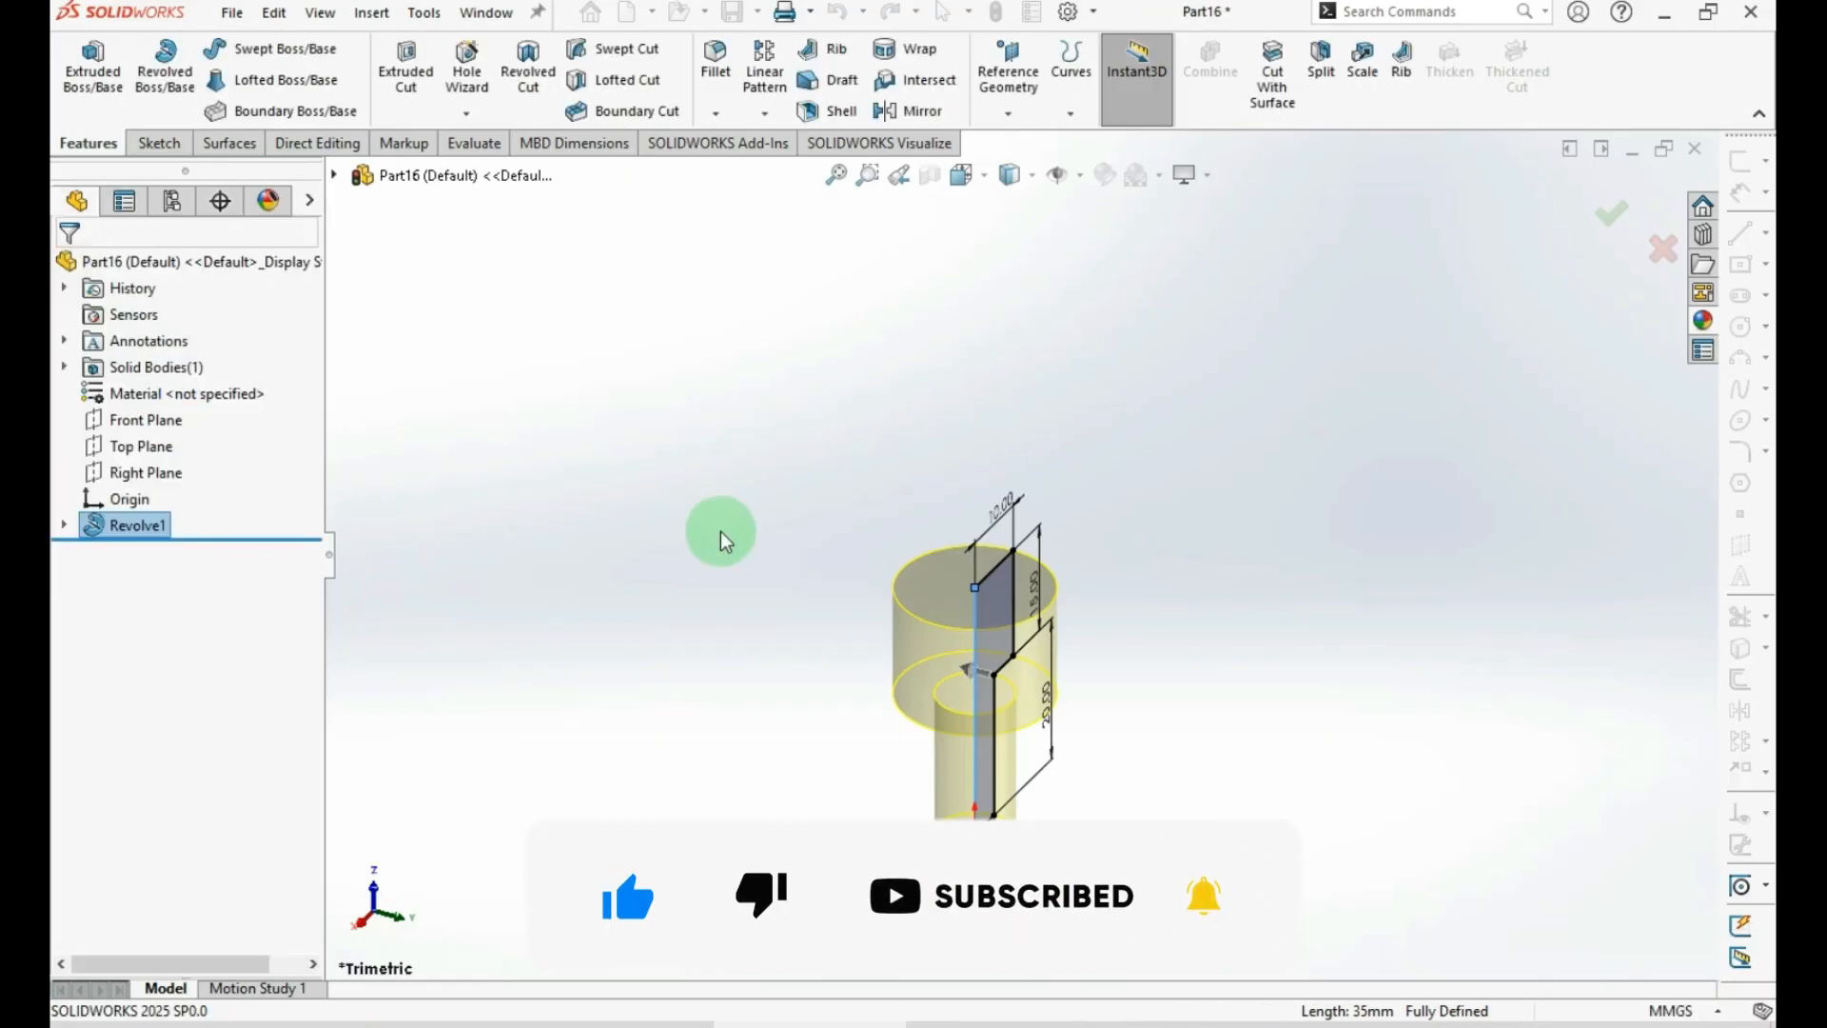
click(700, 550)
Start a sketch on the head's circular top face and draw a center rectangle about 14 by 23 mm from the origin
middle_drag(903, 618, 856, 673)
click(978, 600)
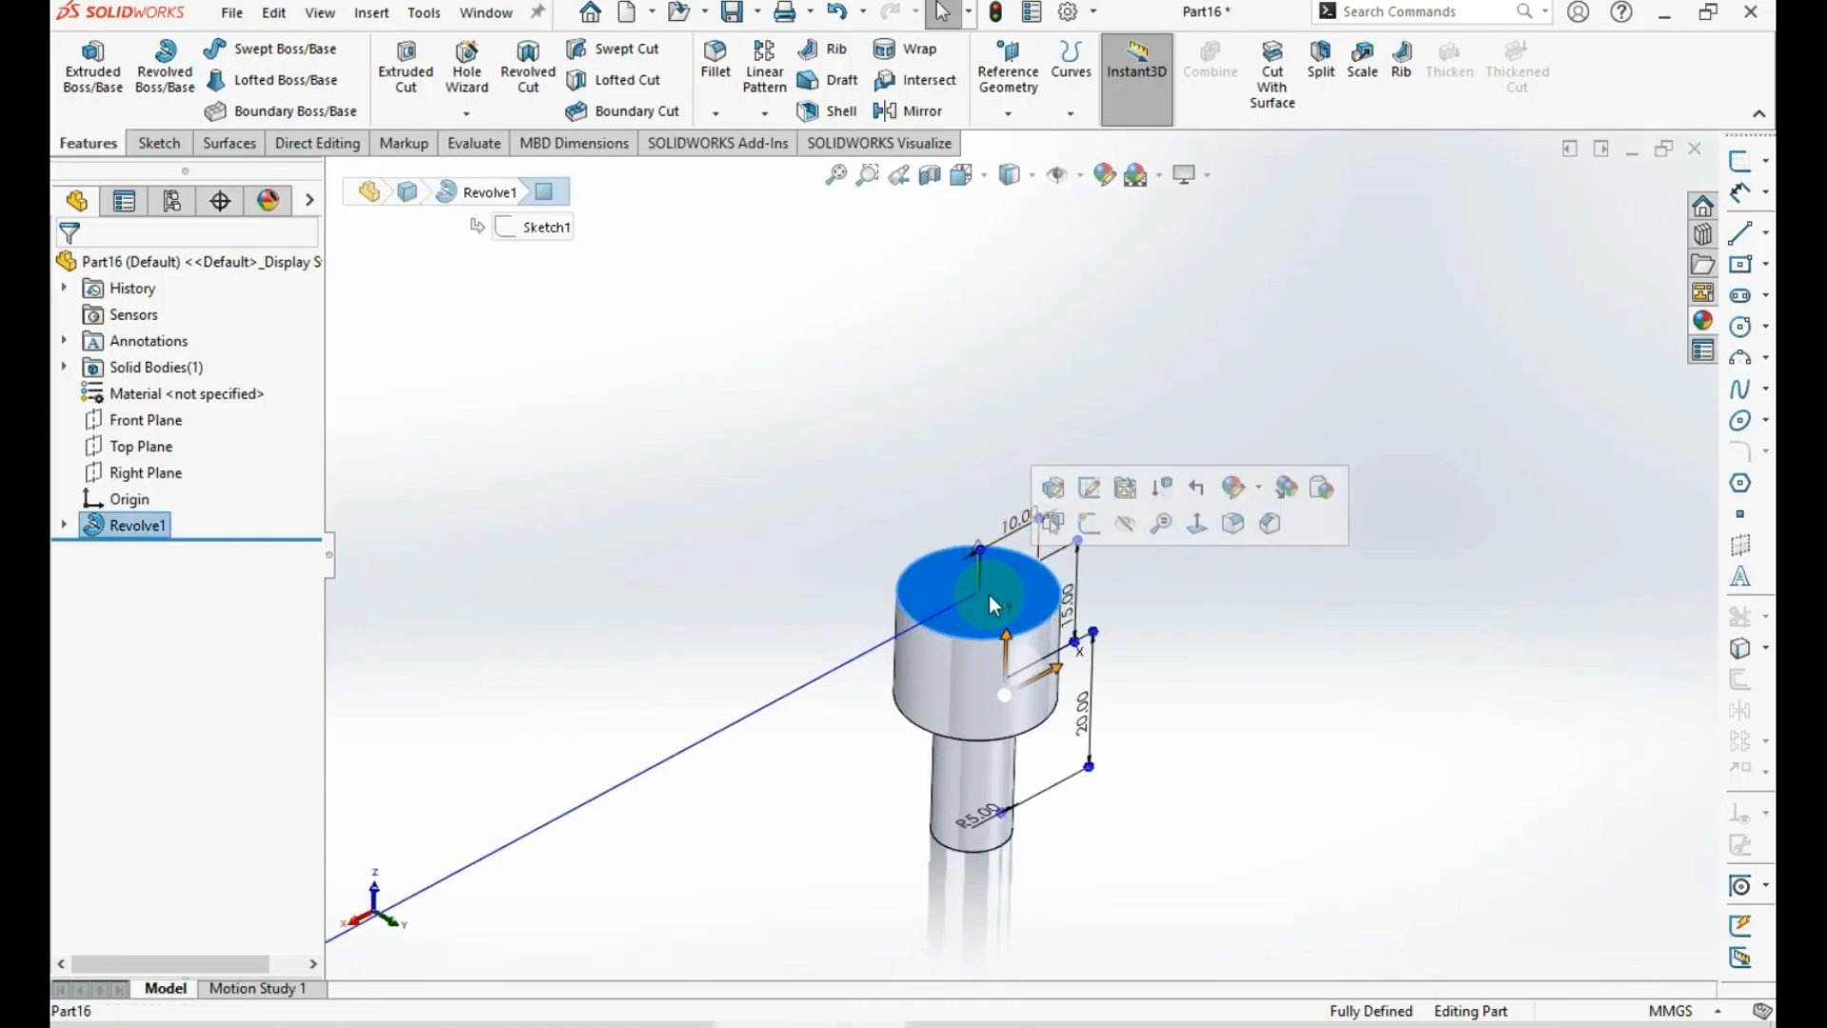
click(1734, 173)
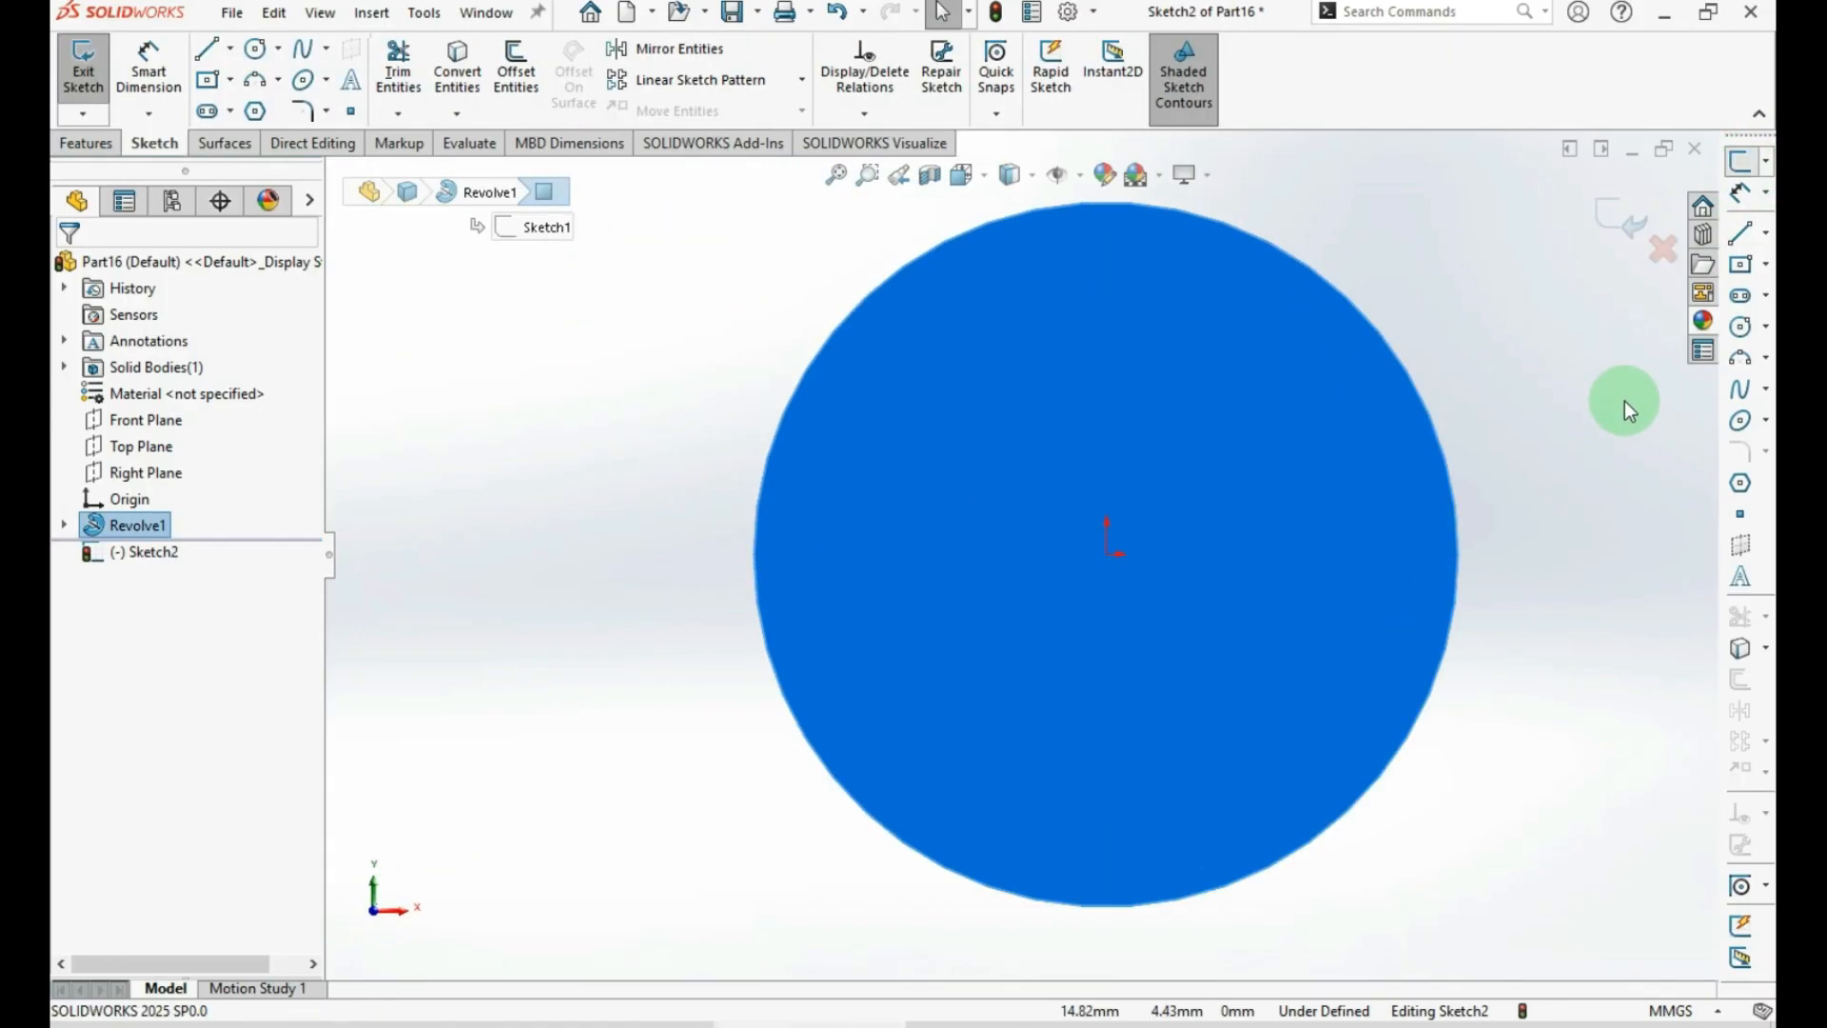
click(1751, 271)
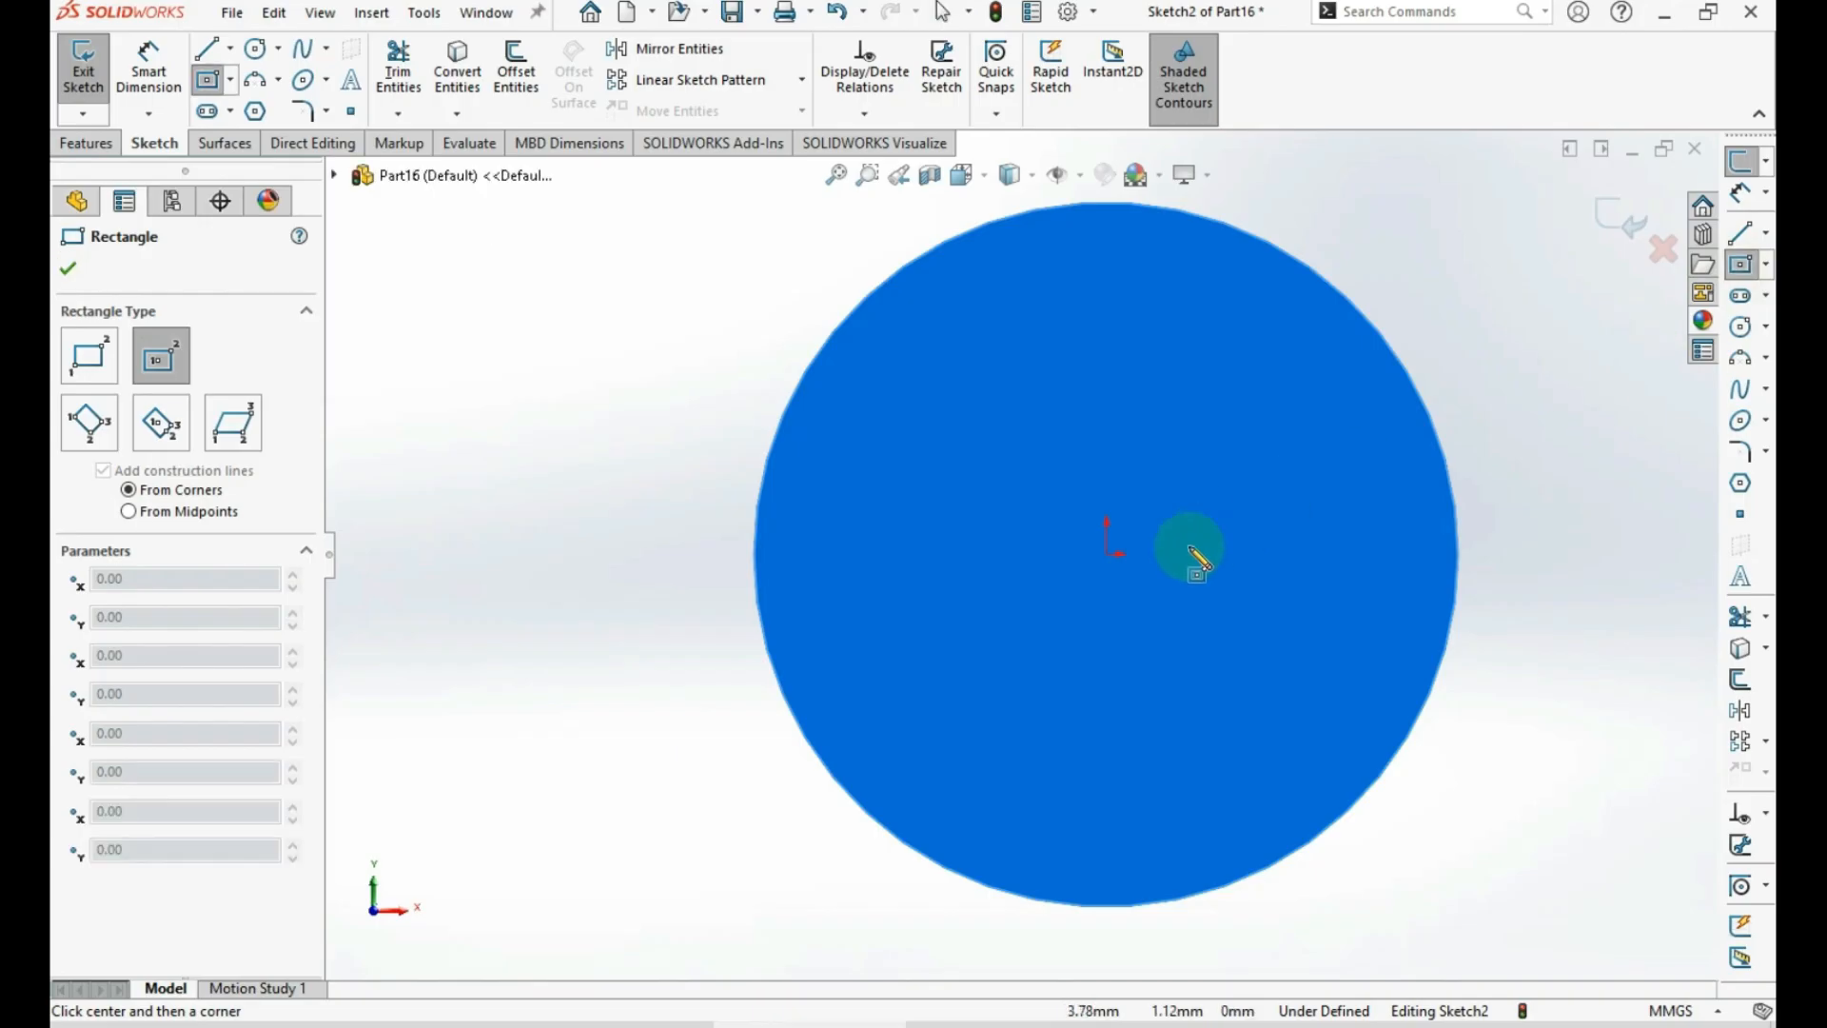
click(1107, 555)
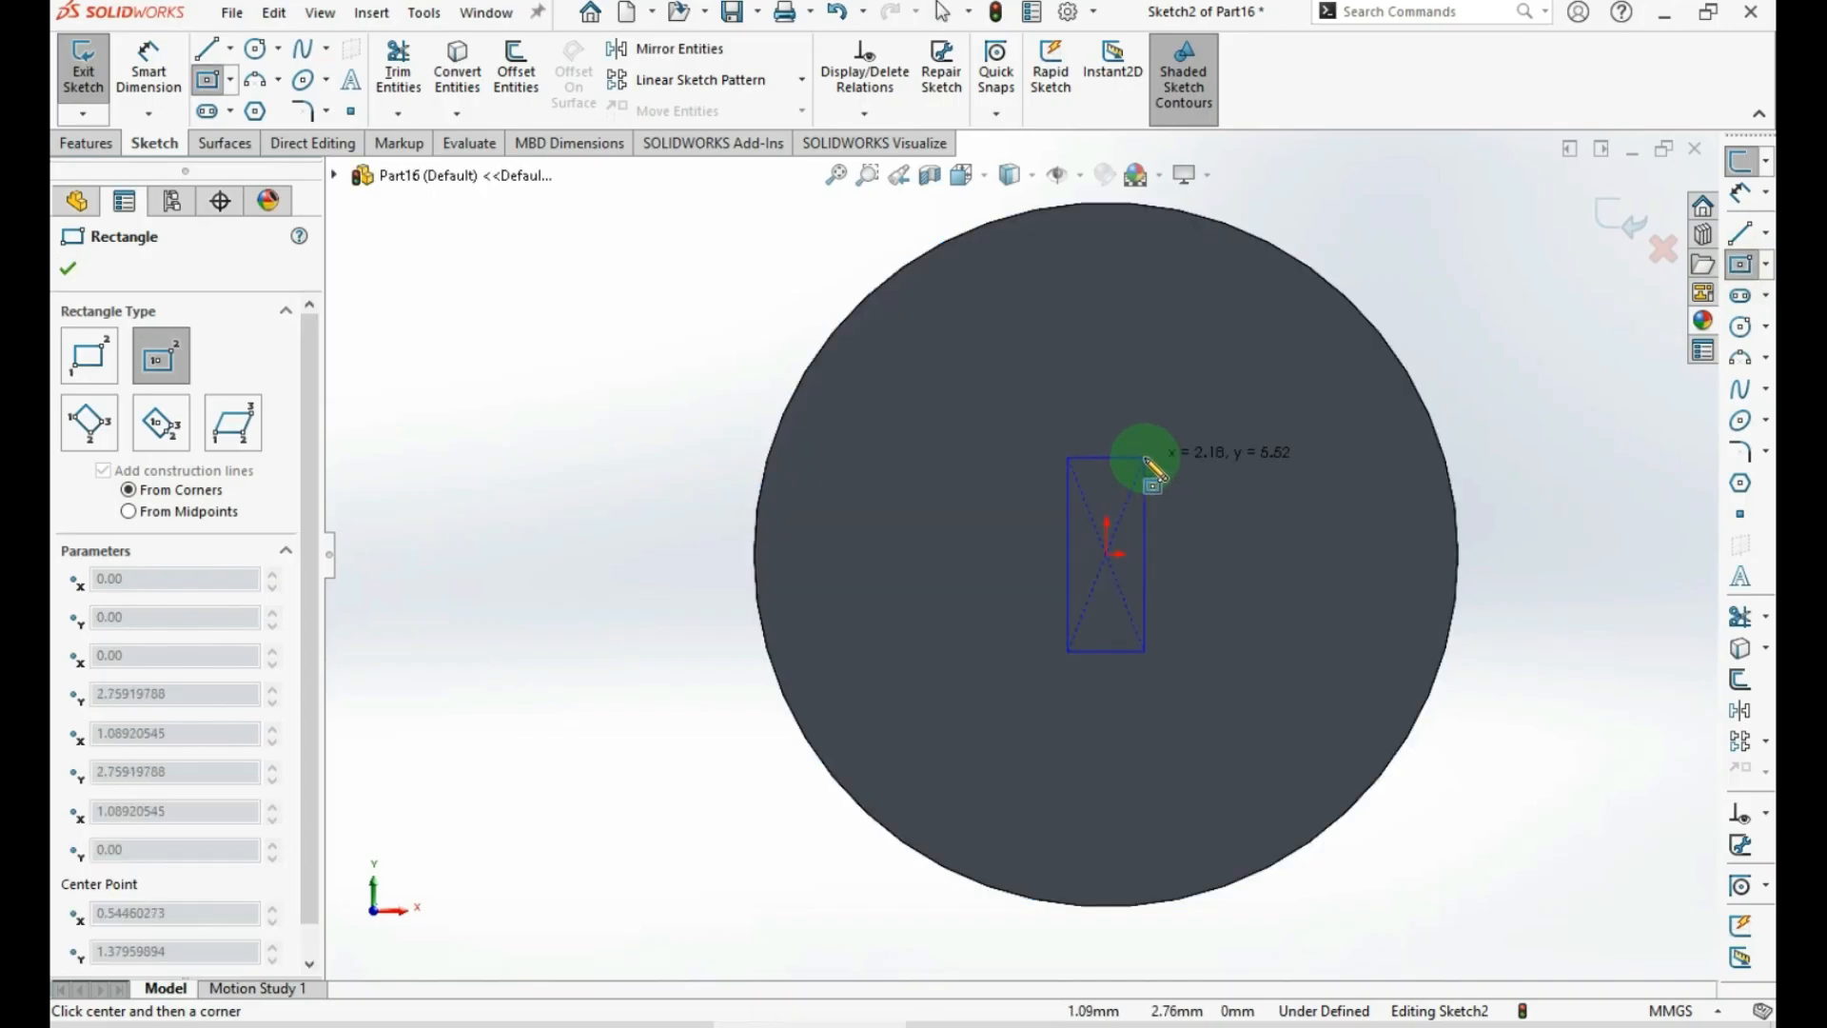
scroll(1166, 380, up, 3)
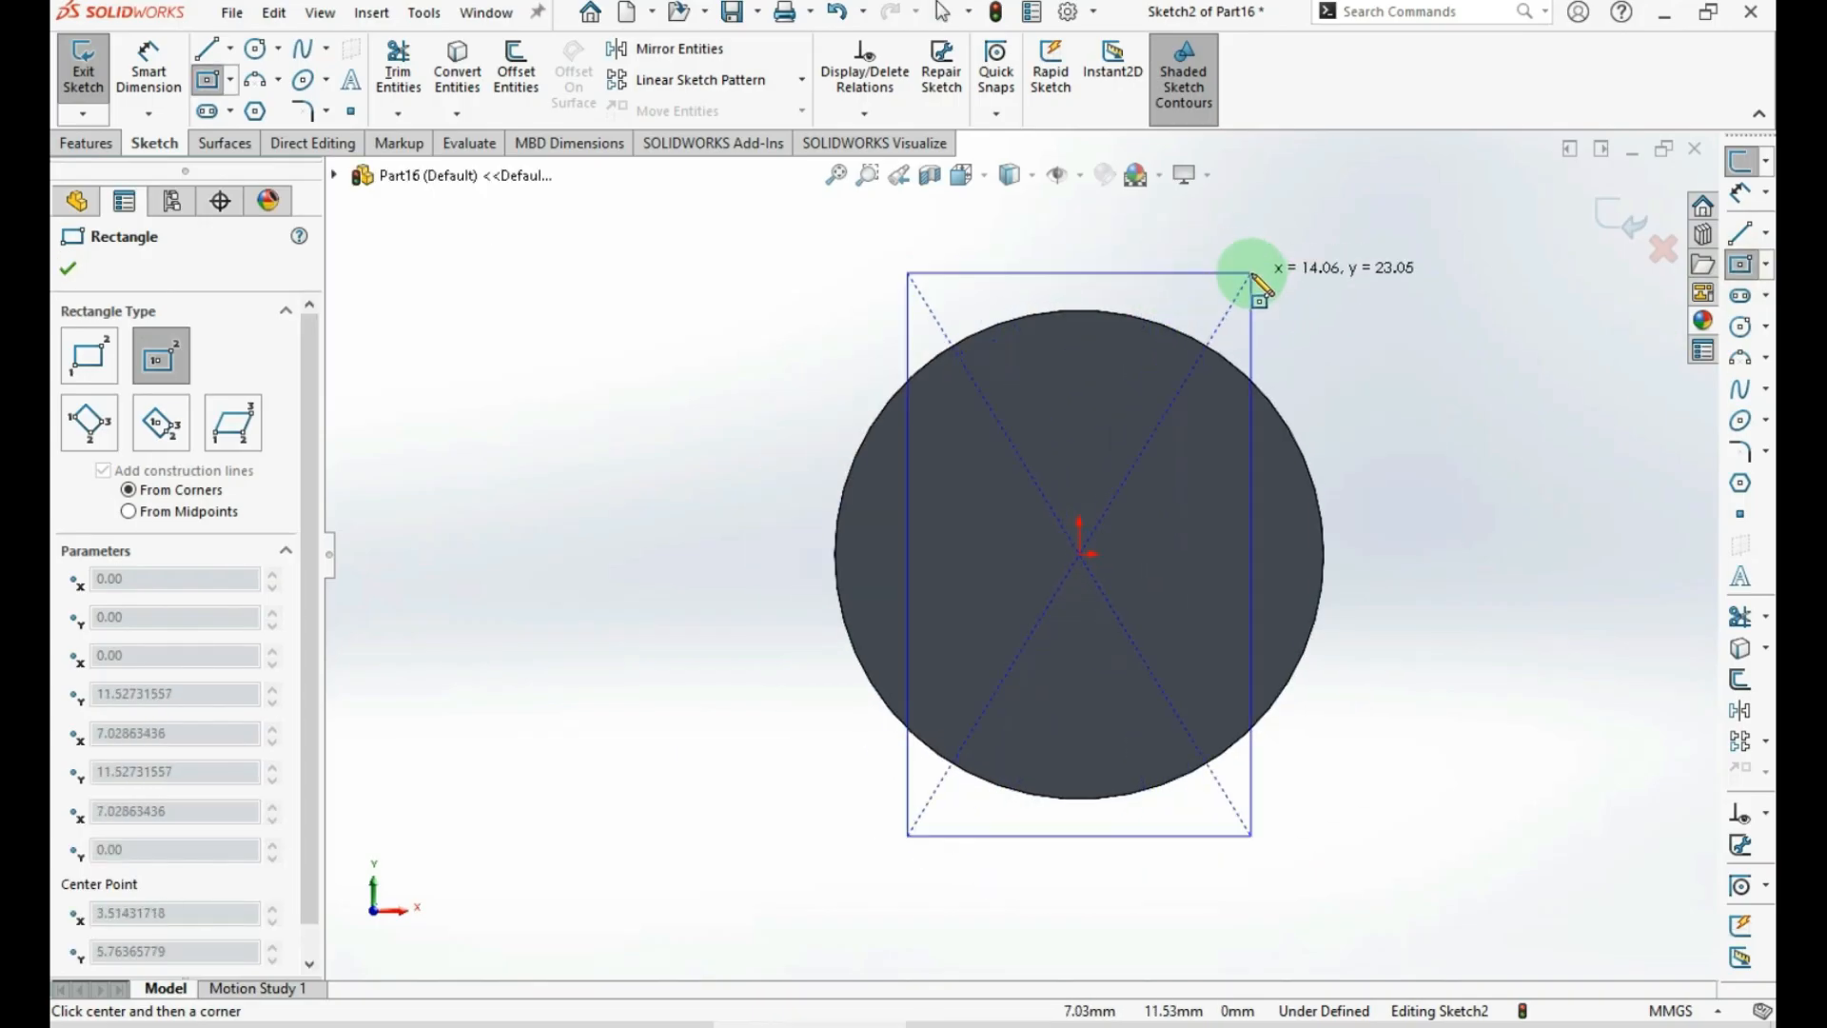
click(1252, 273)
Dimension the rectangle on the head's top face 20 mm high and 15 mm wide
key(ctrl+d)
click(1252, 473)
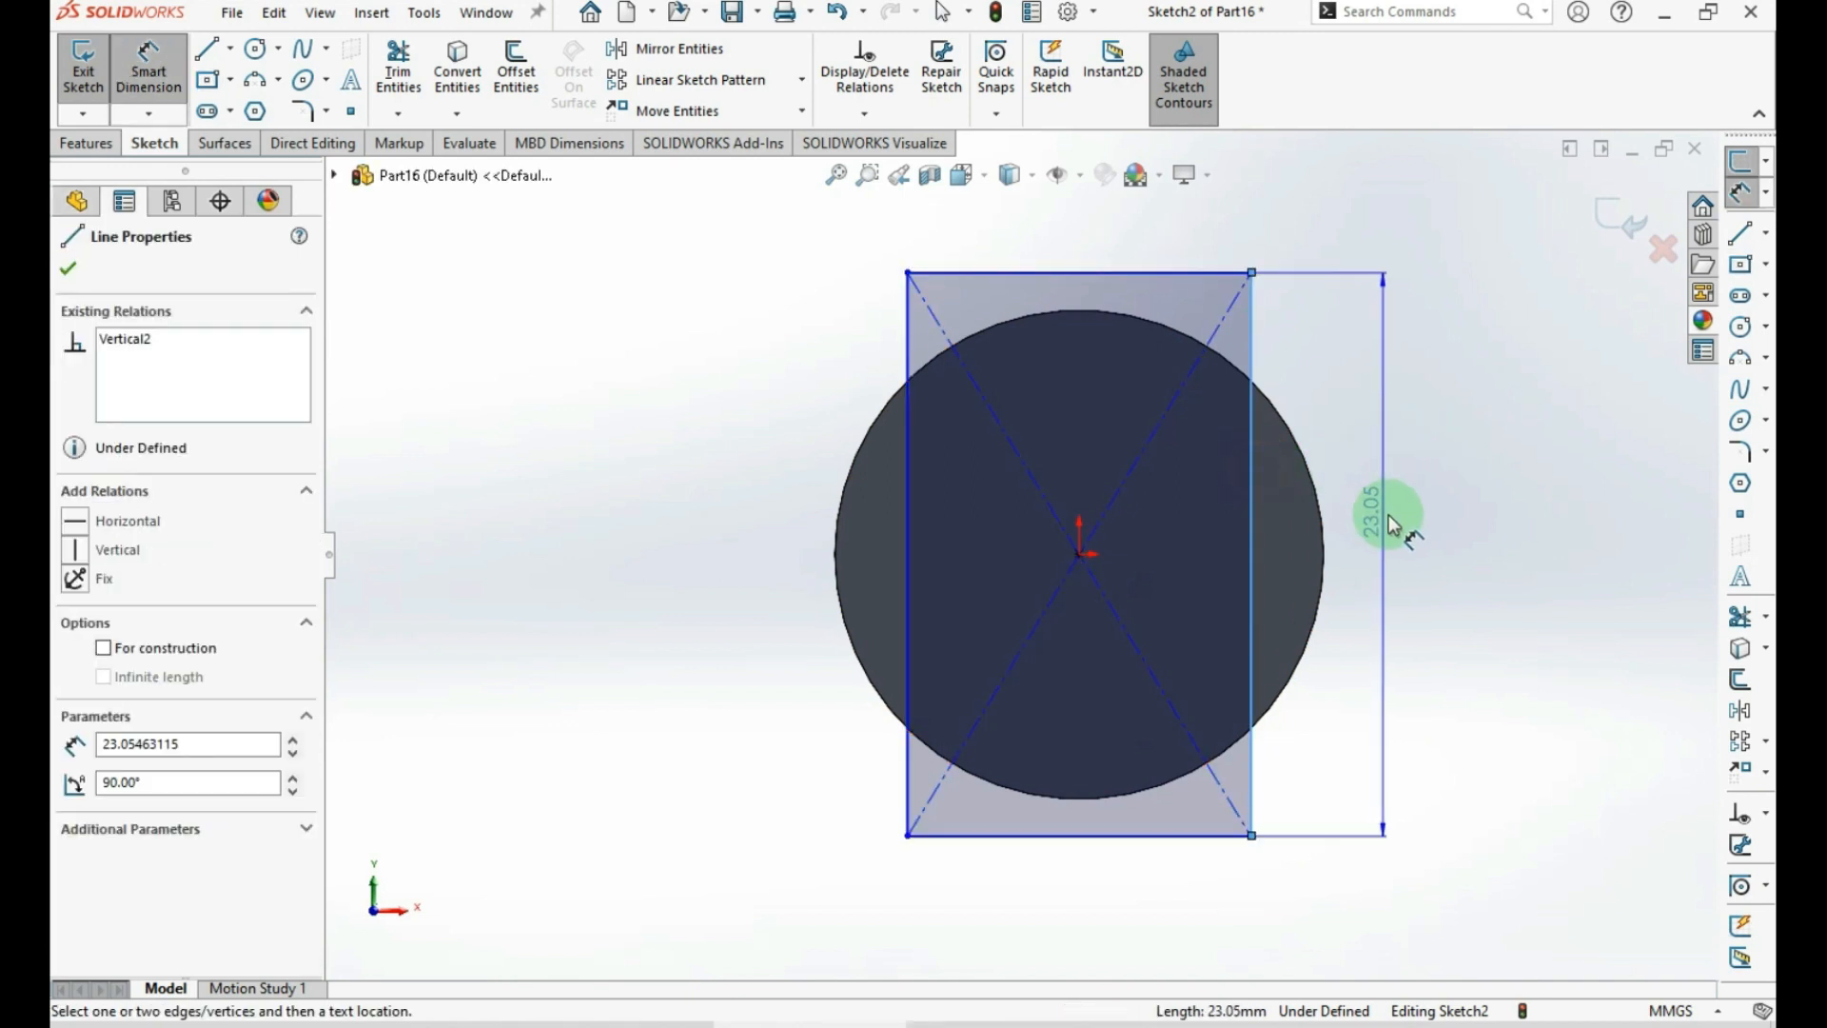
click(1384, 515)
text(20)
key(Return)
click(1174, 312)
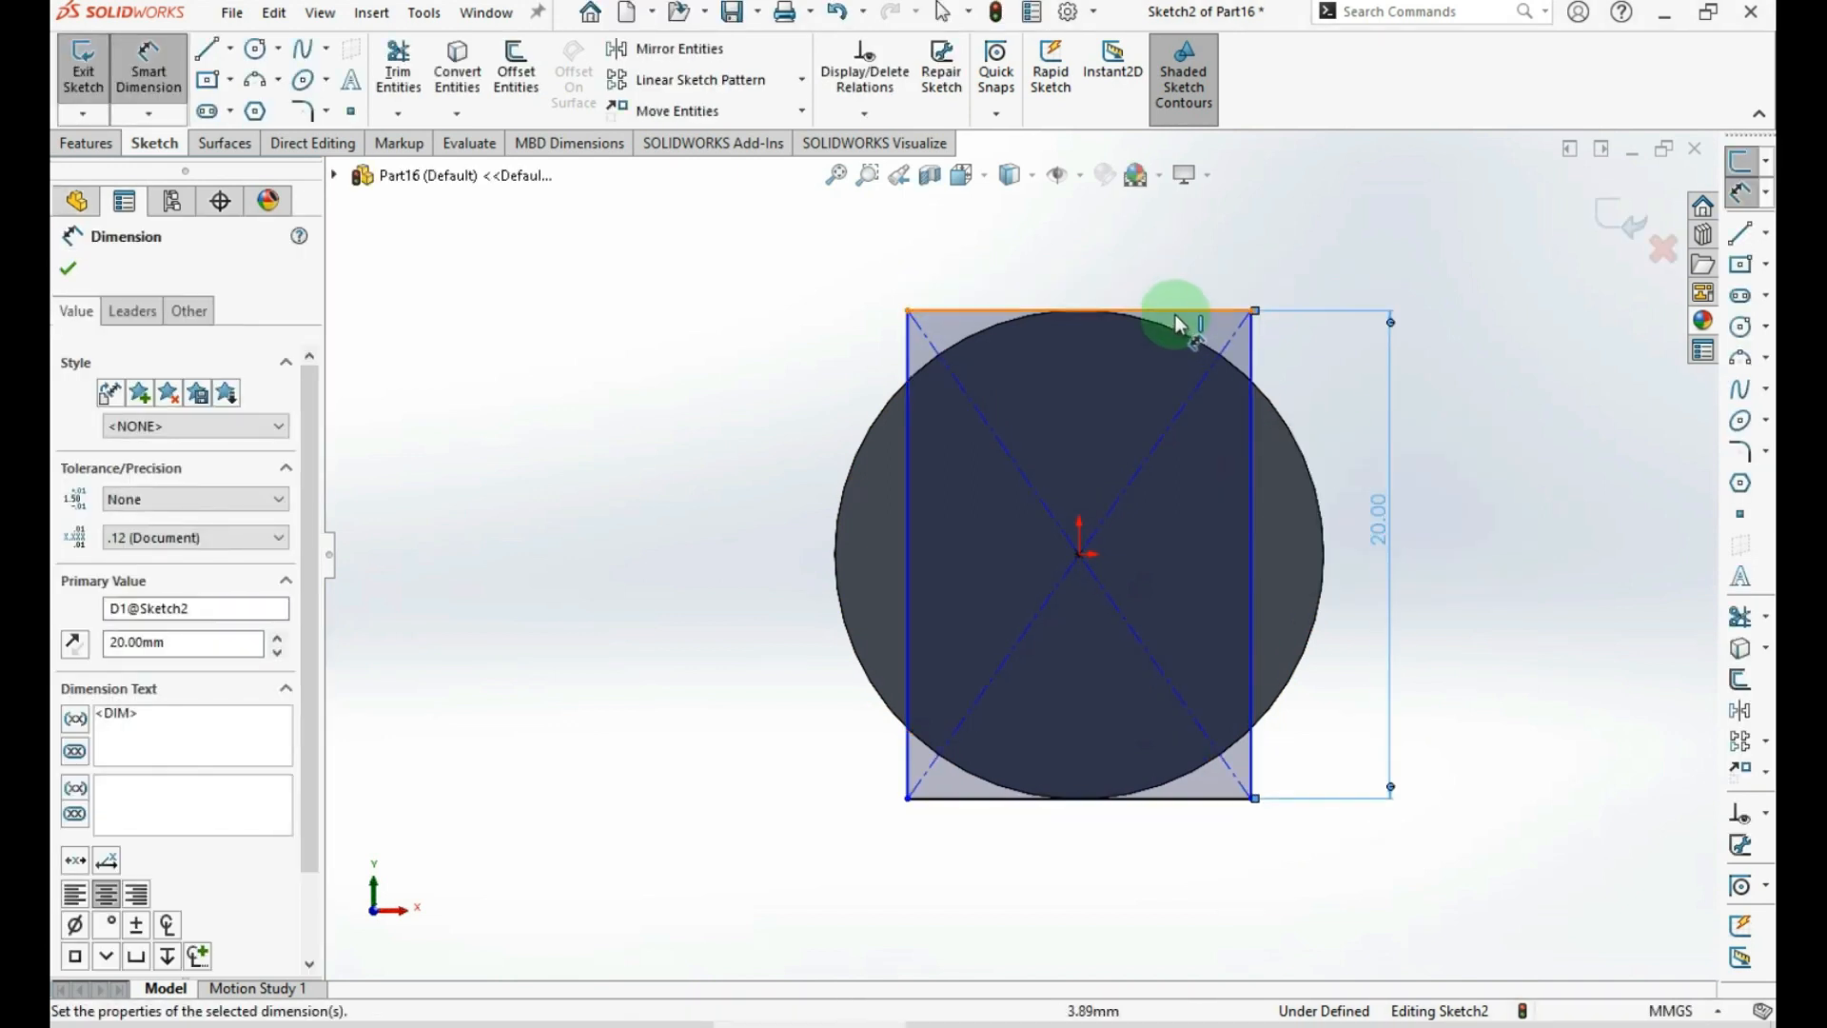
click(1072, 249)
text(15)
key(Return)
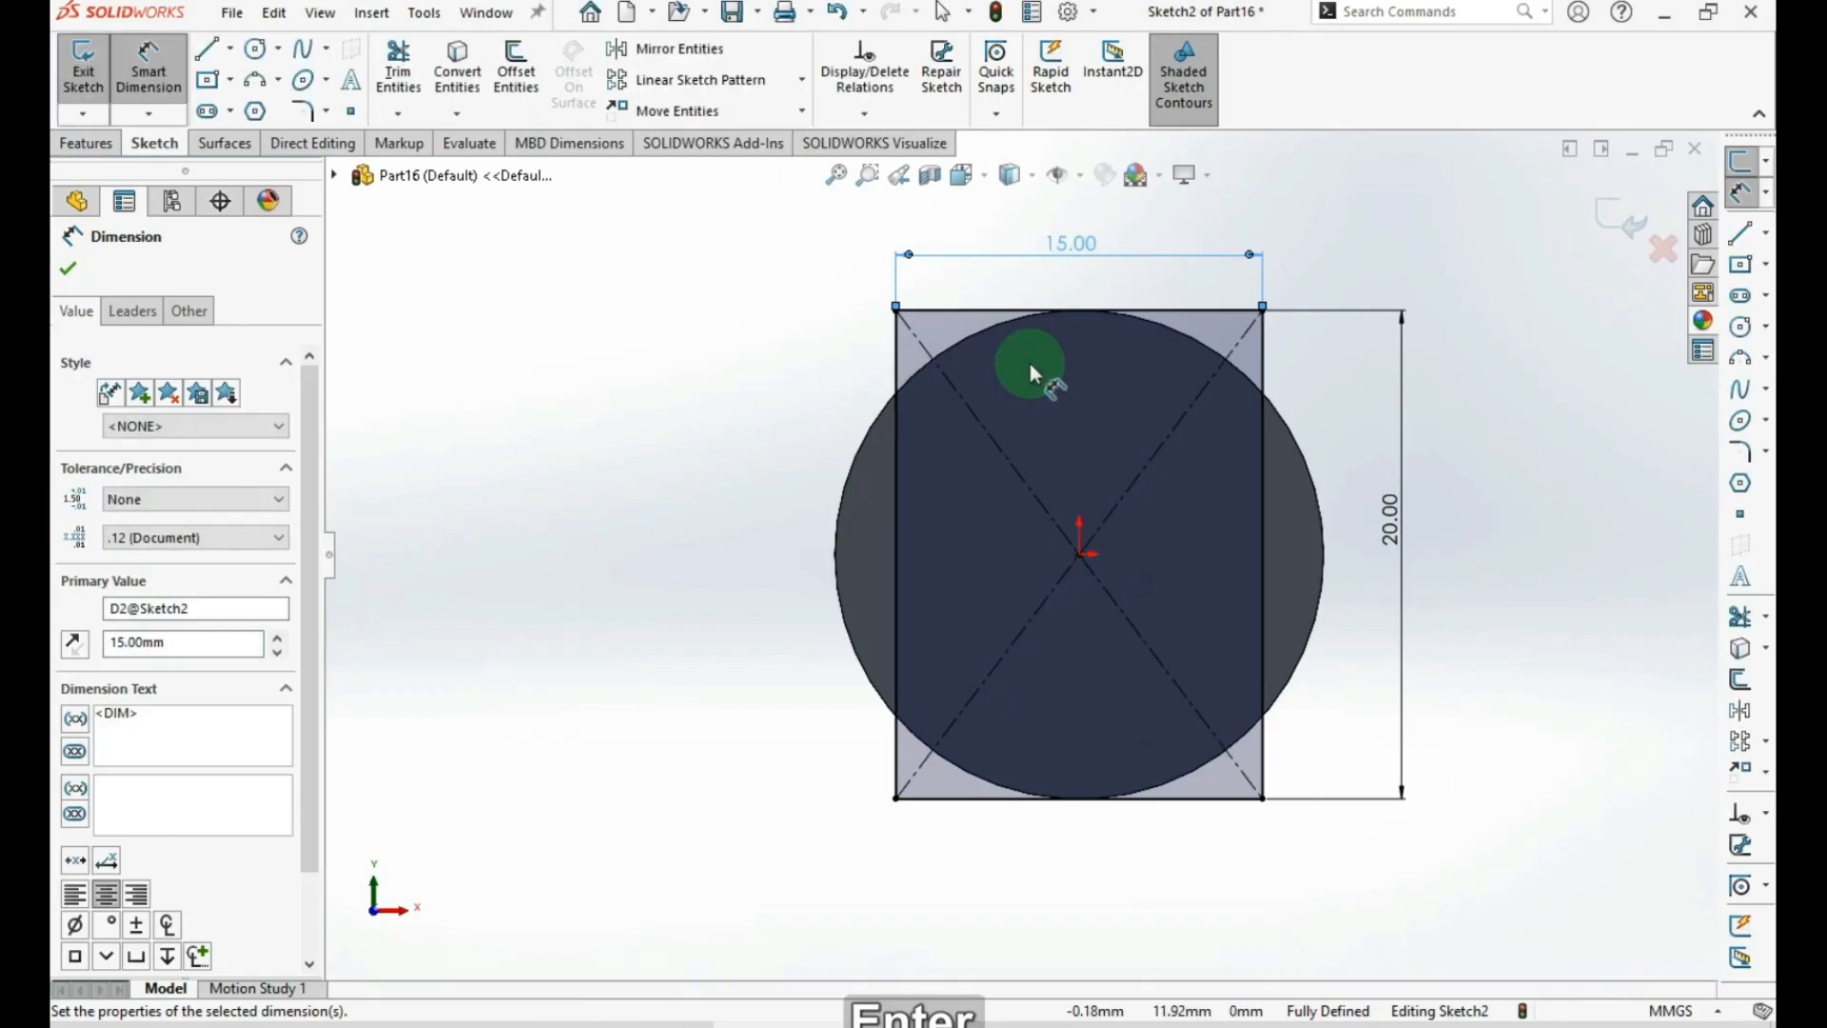
Try an extruded cut of the rectangle 15 mm deep into the pin's head
middle_drag(733, 510, 620, 297)
scroll(614, 295, up, 4)
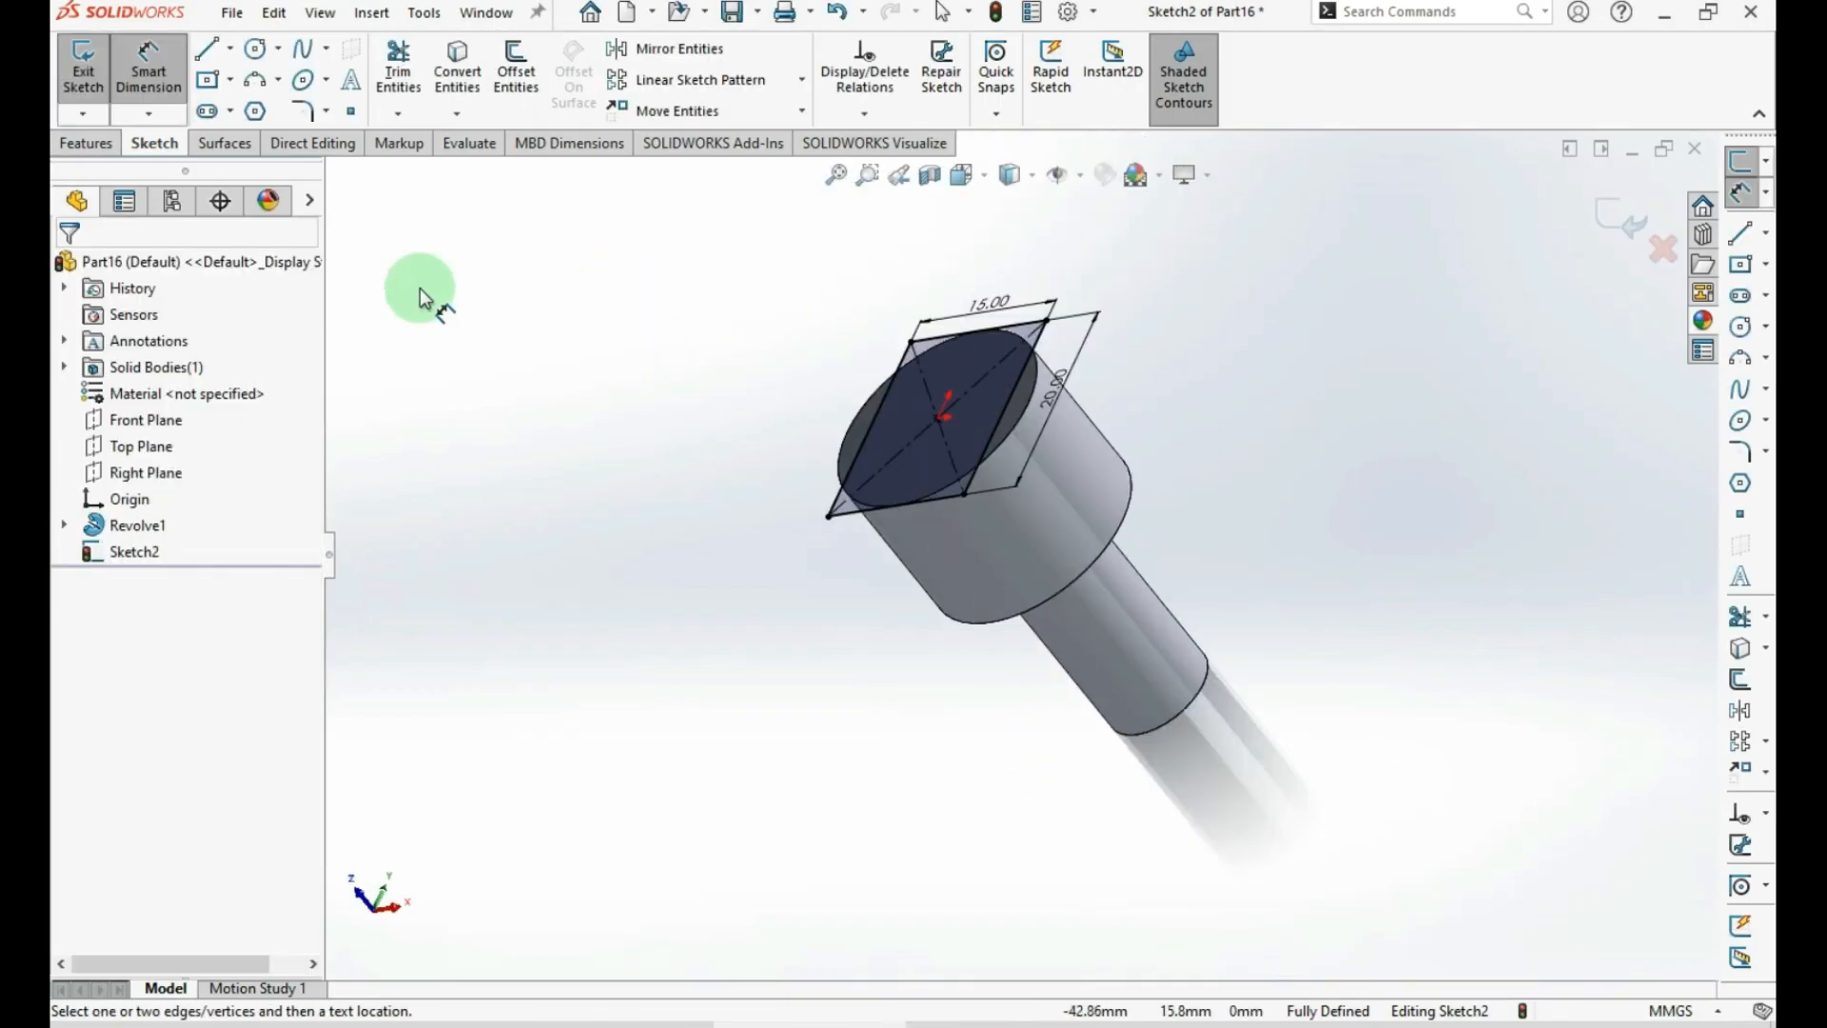
click(95, 147)
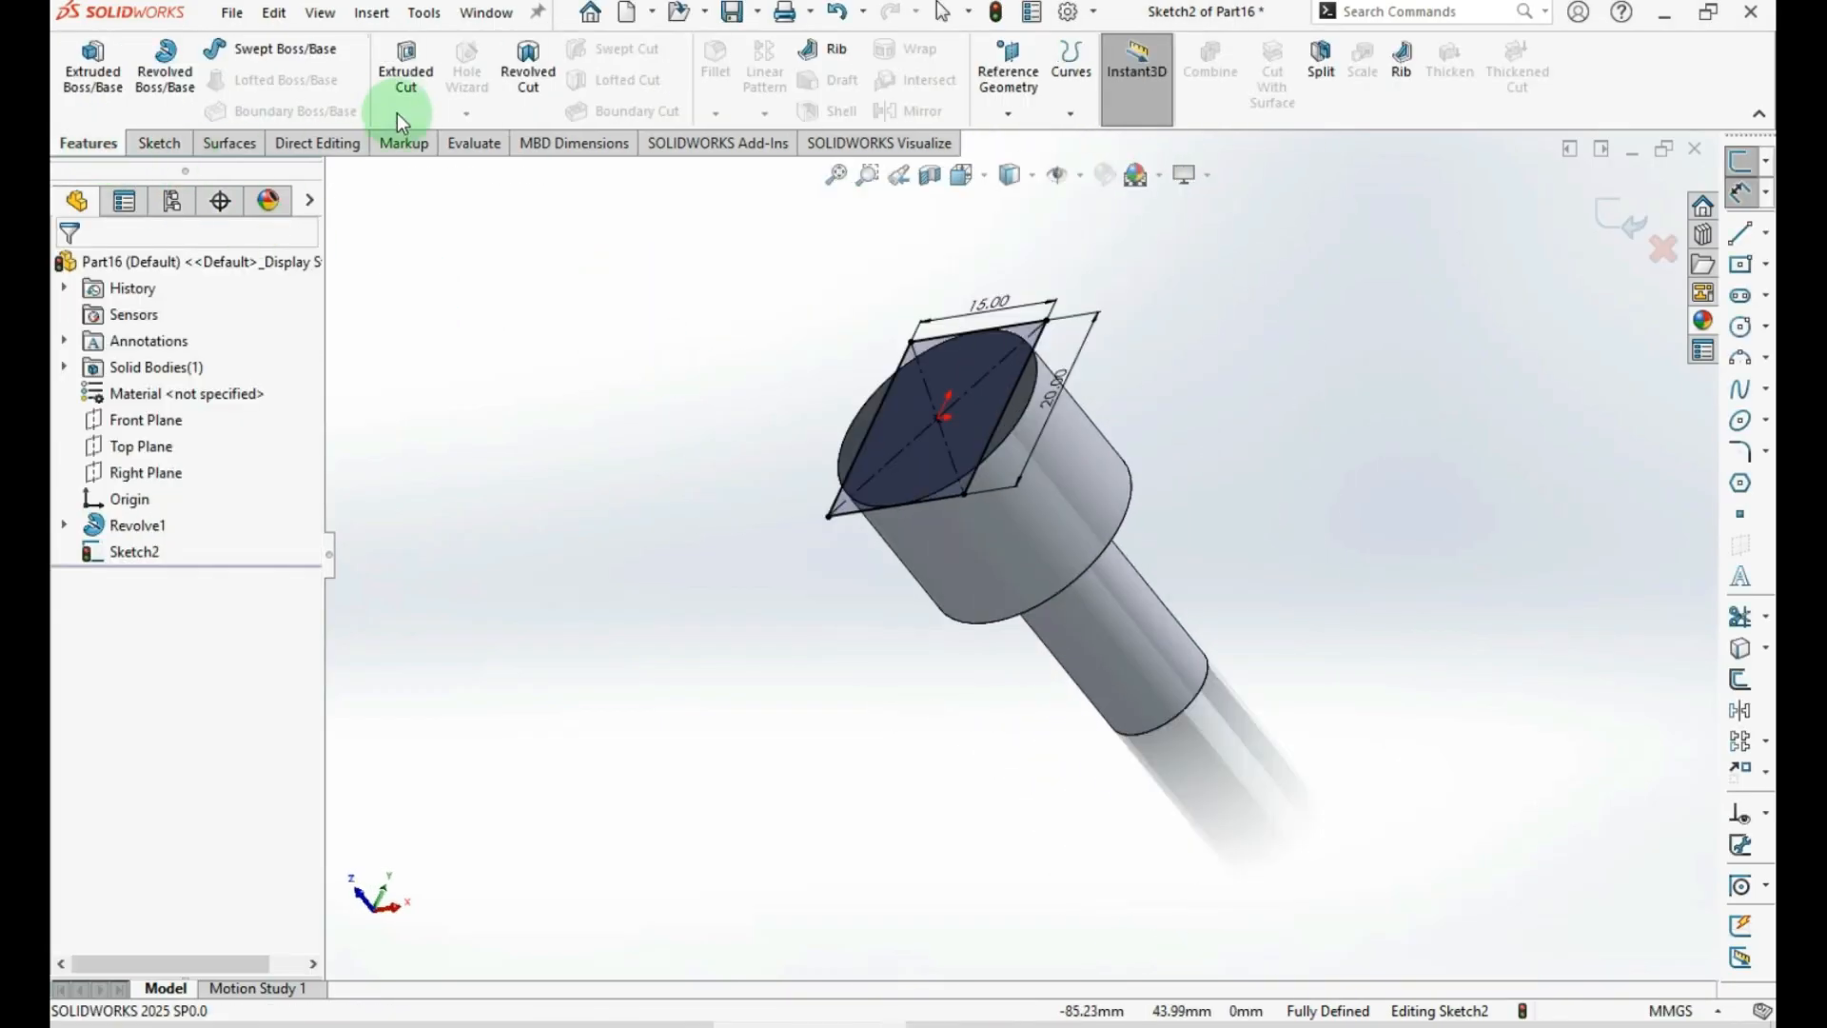
click(405, 84)
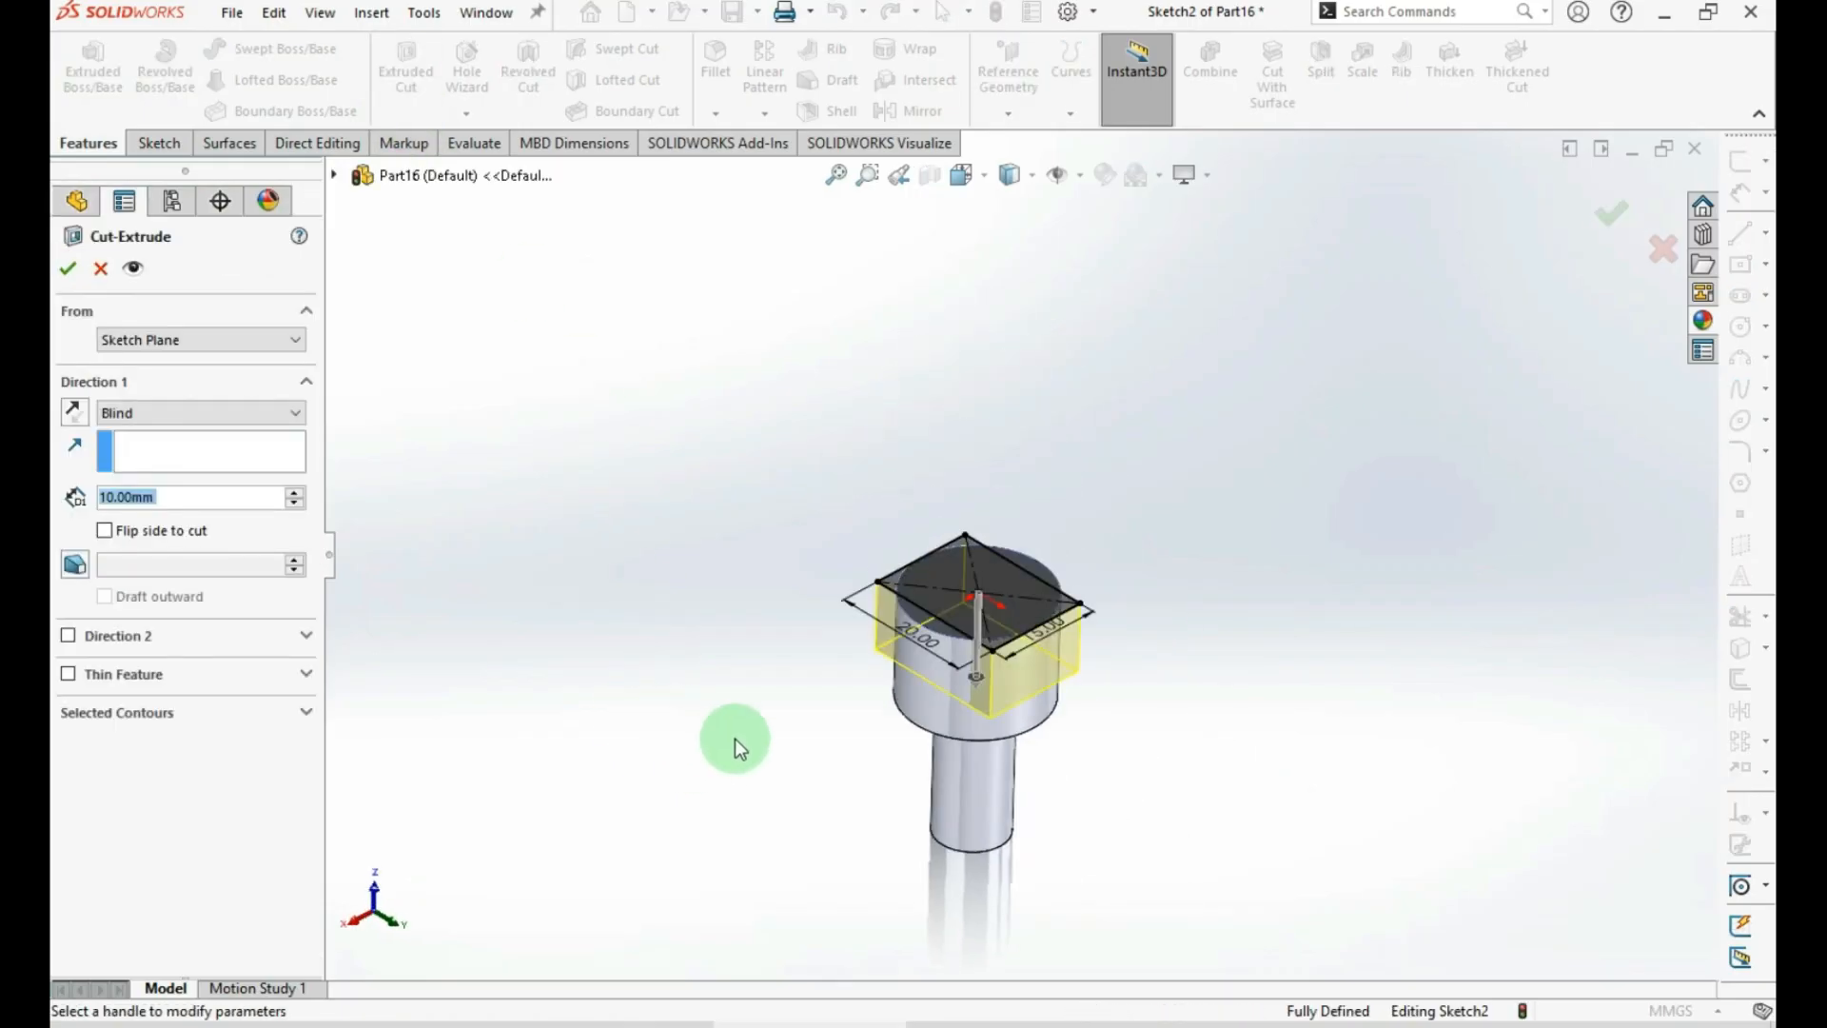
text(15)
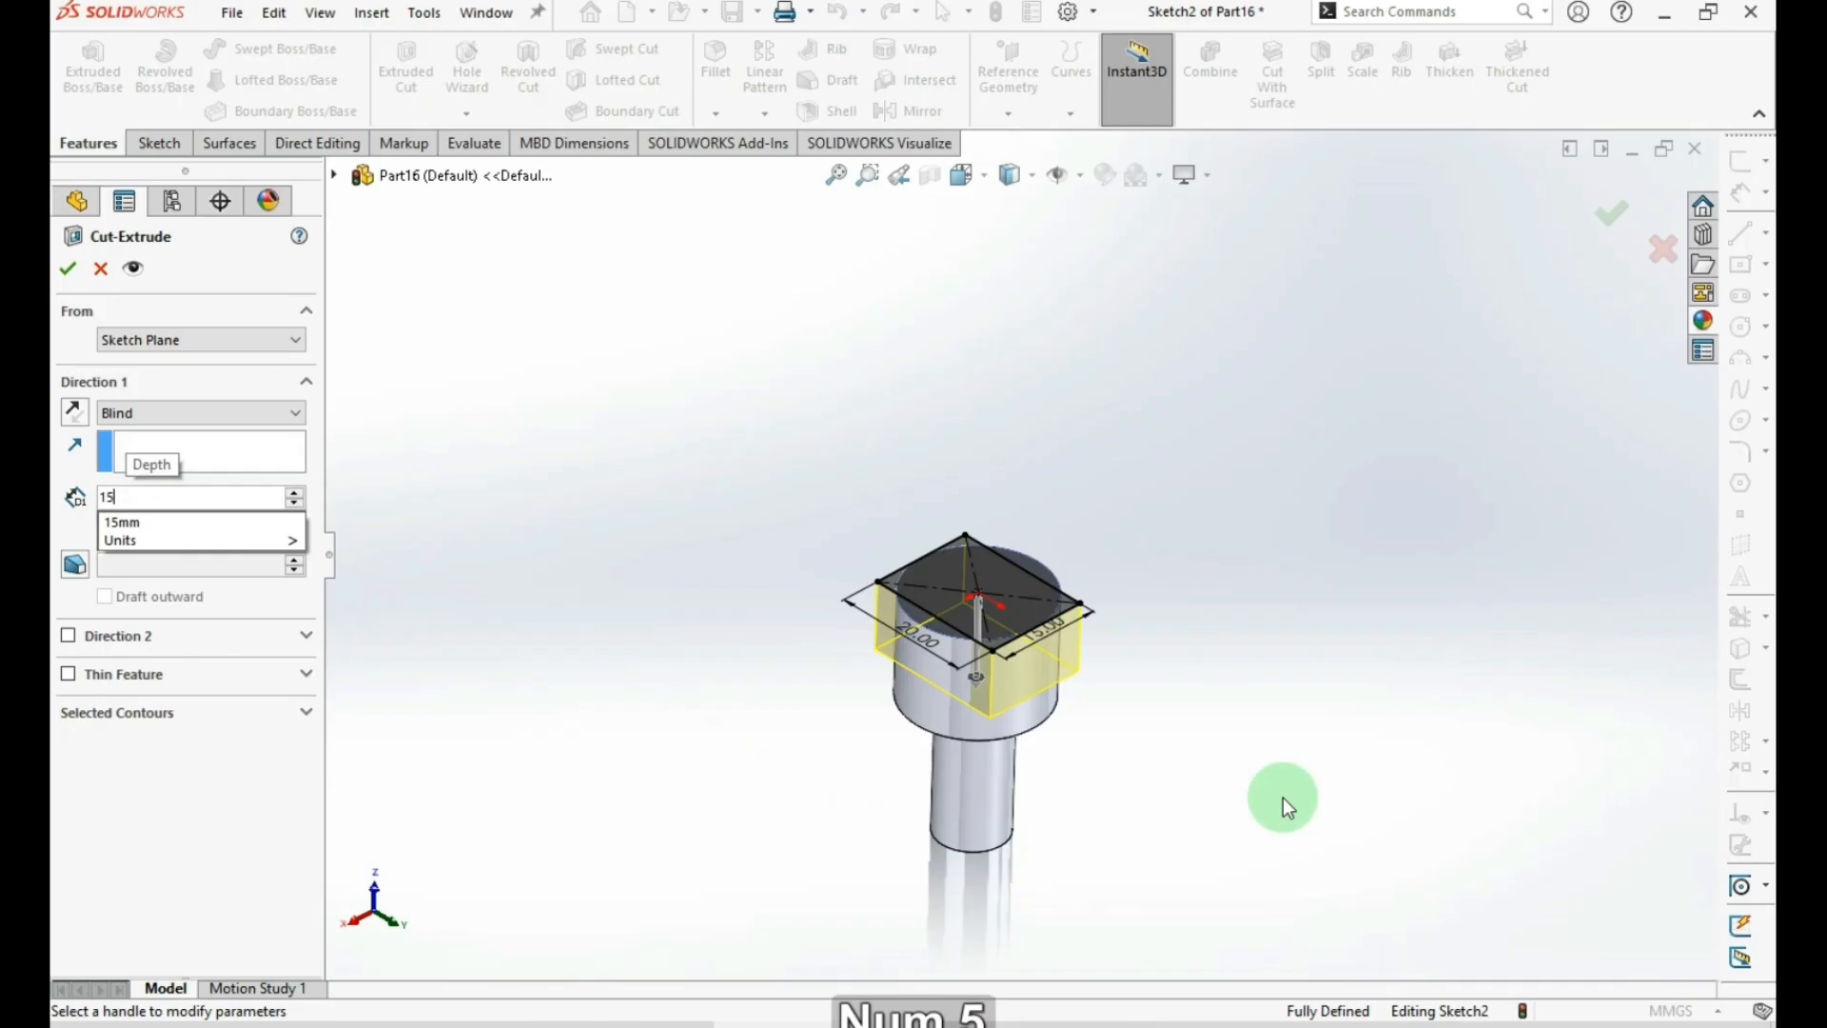
key(Return)
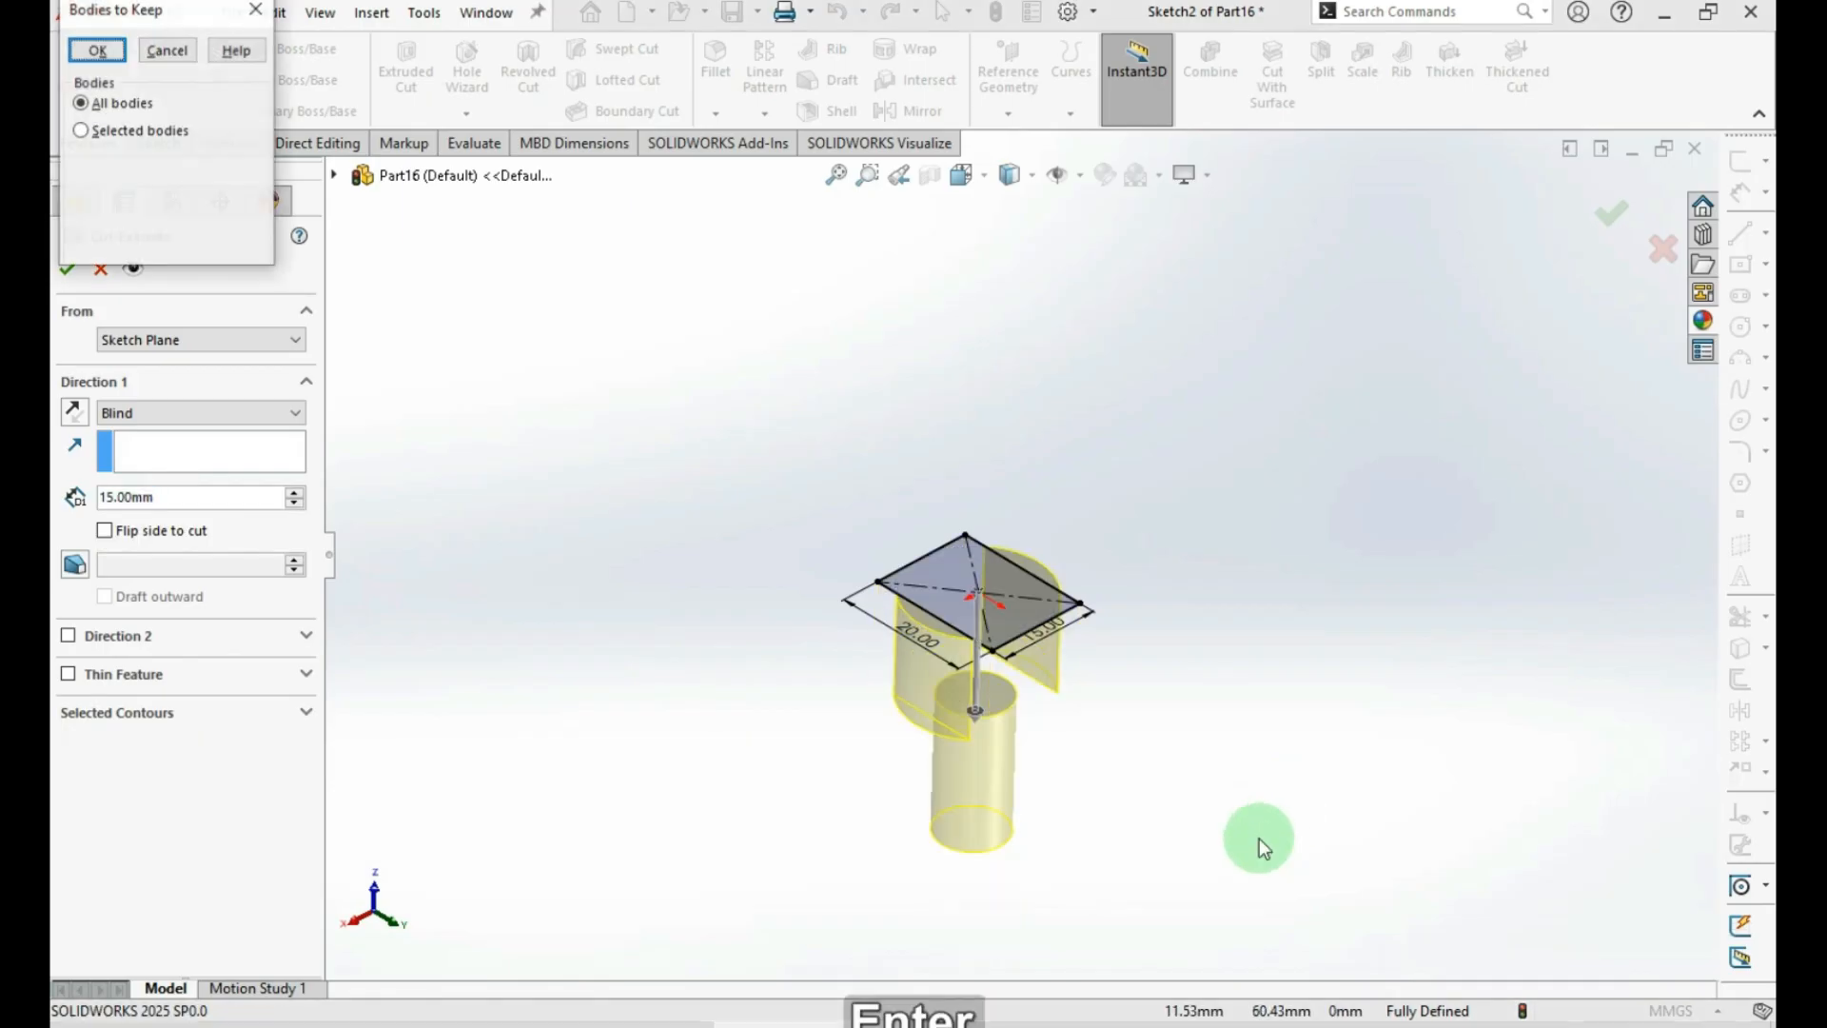
click(167, 49)
Set the blind cut depth to 10 mm and complete the slot through the pin's head
double_click(150, 497)
text(10)
key(Return)
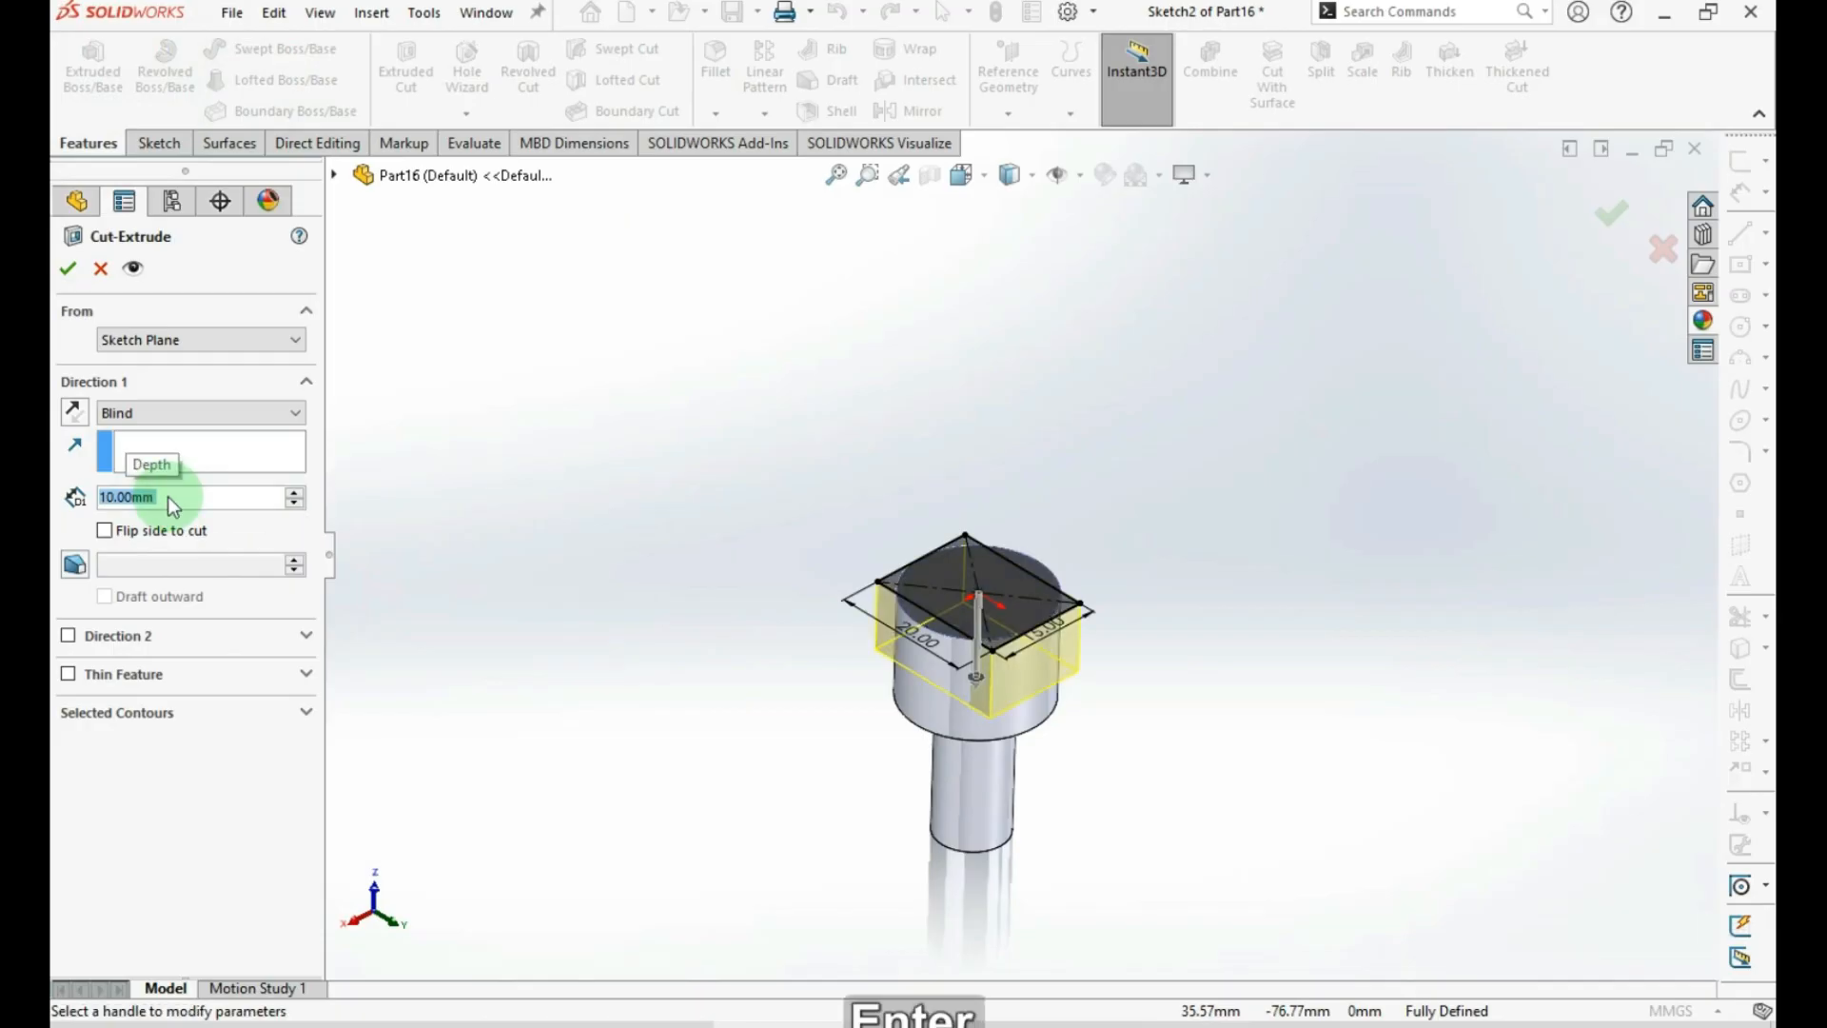
key(Return)
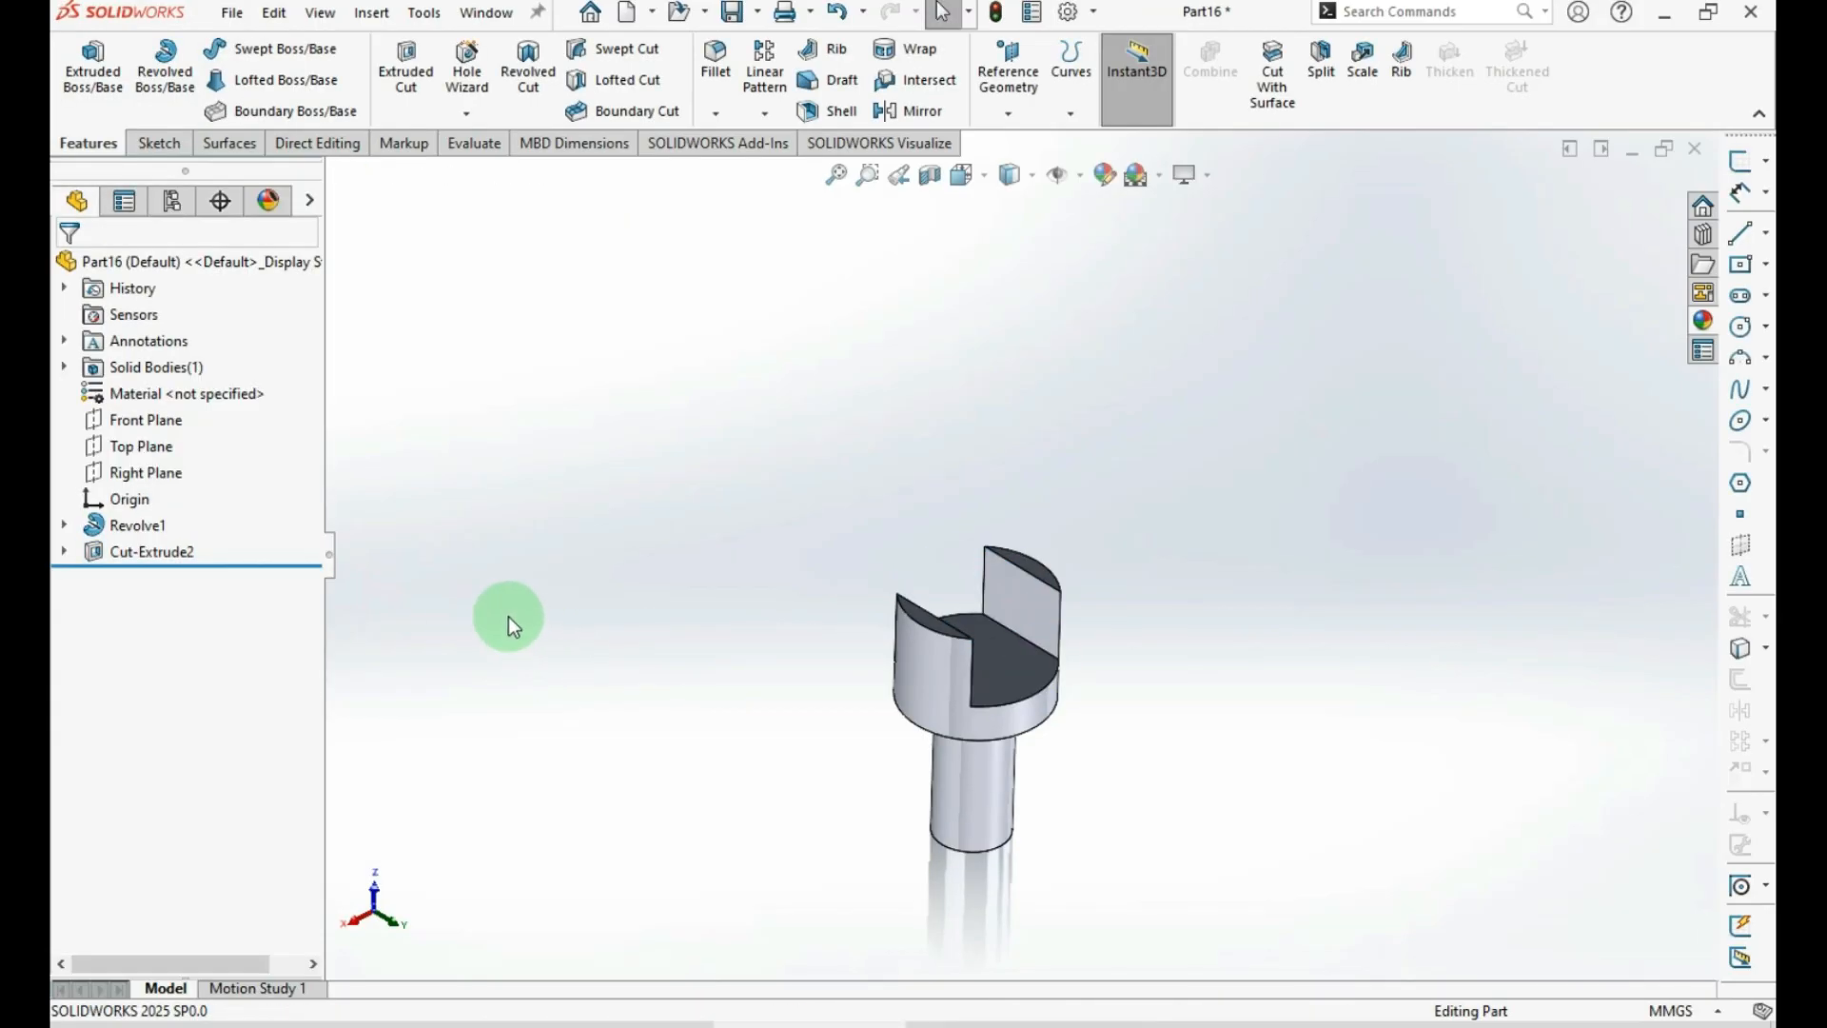
Show the dimensions of the revolve's profile sketch on the model and view them from the side
click(133, 526)
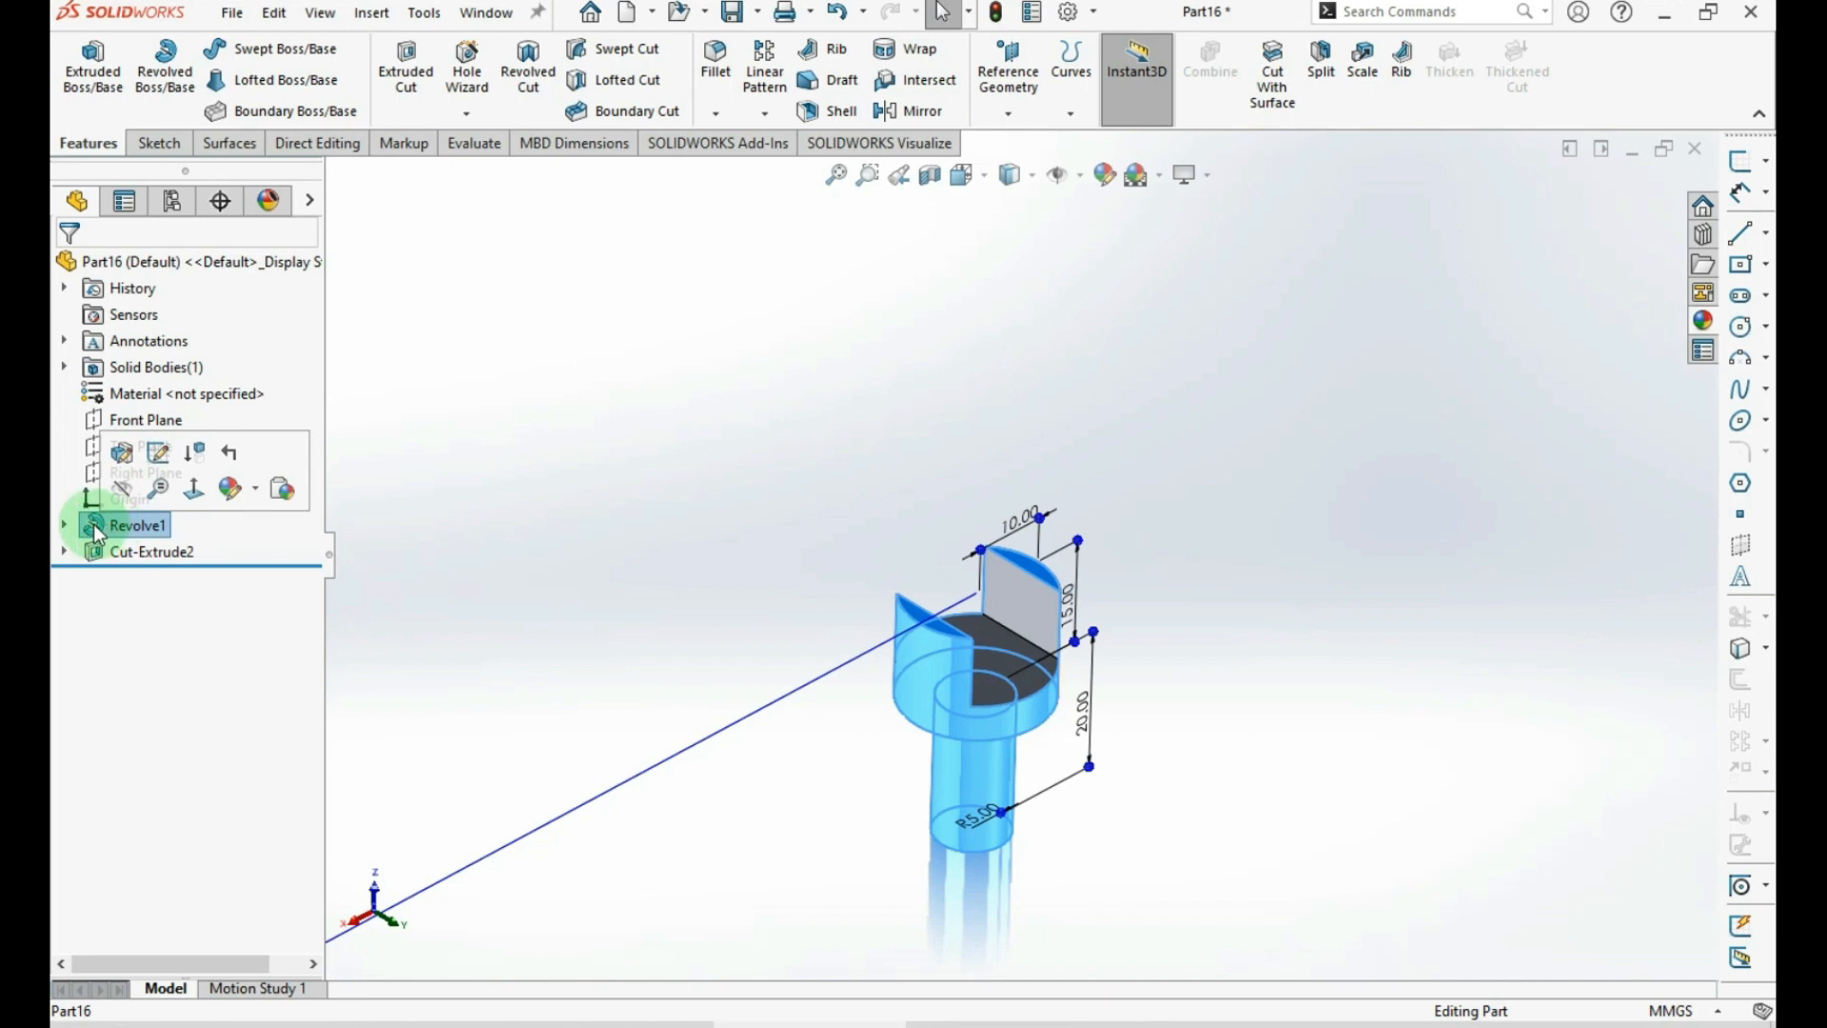
click(64, 525)
click(152, 552)
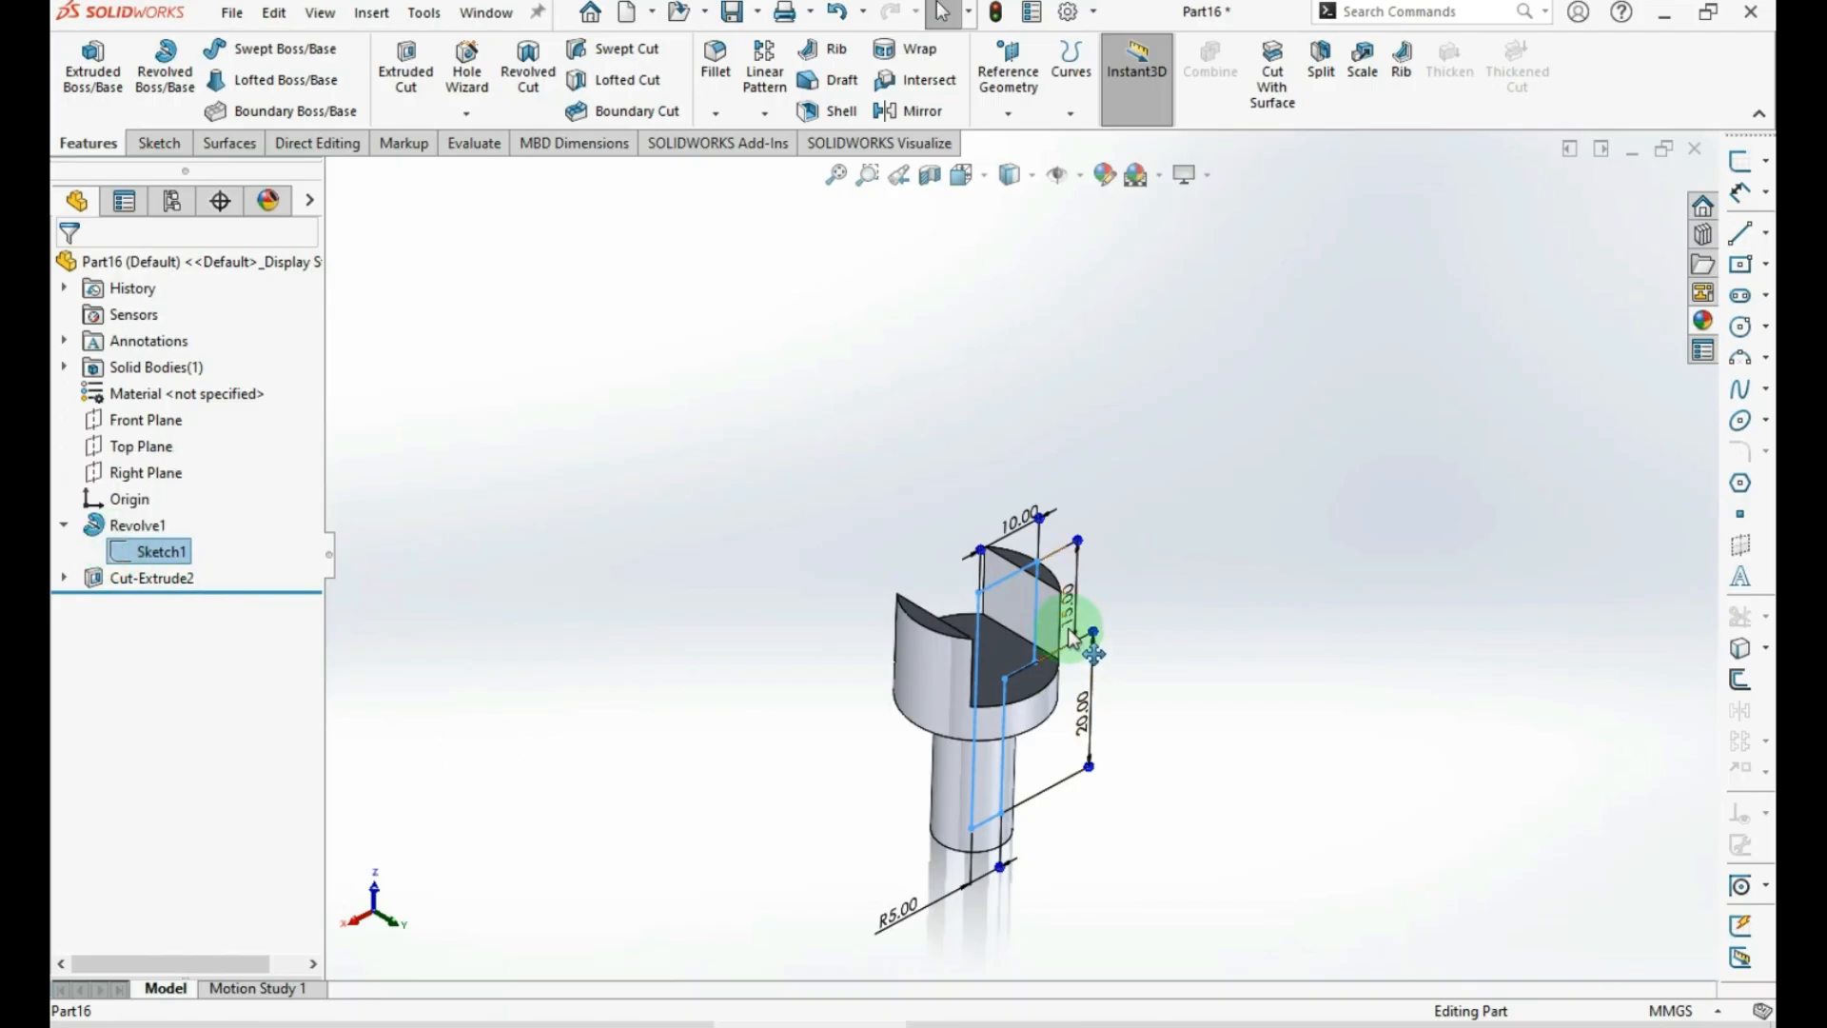
middle_drag(1047, 640, 888, 569)
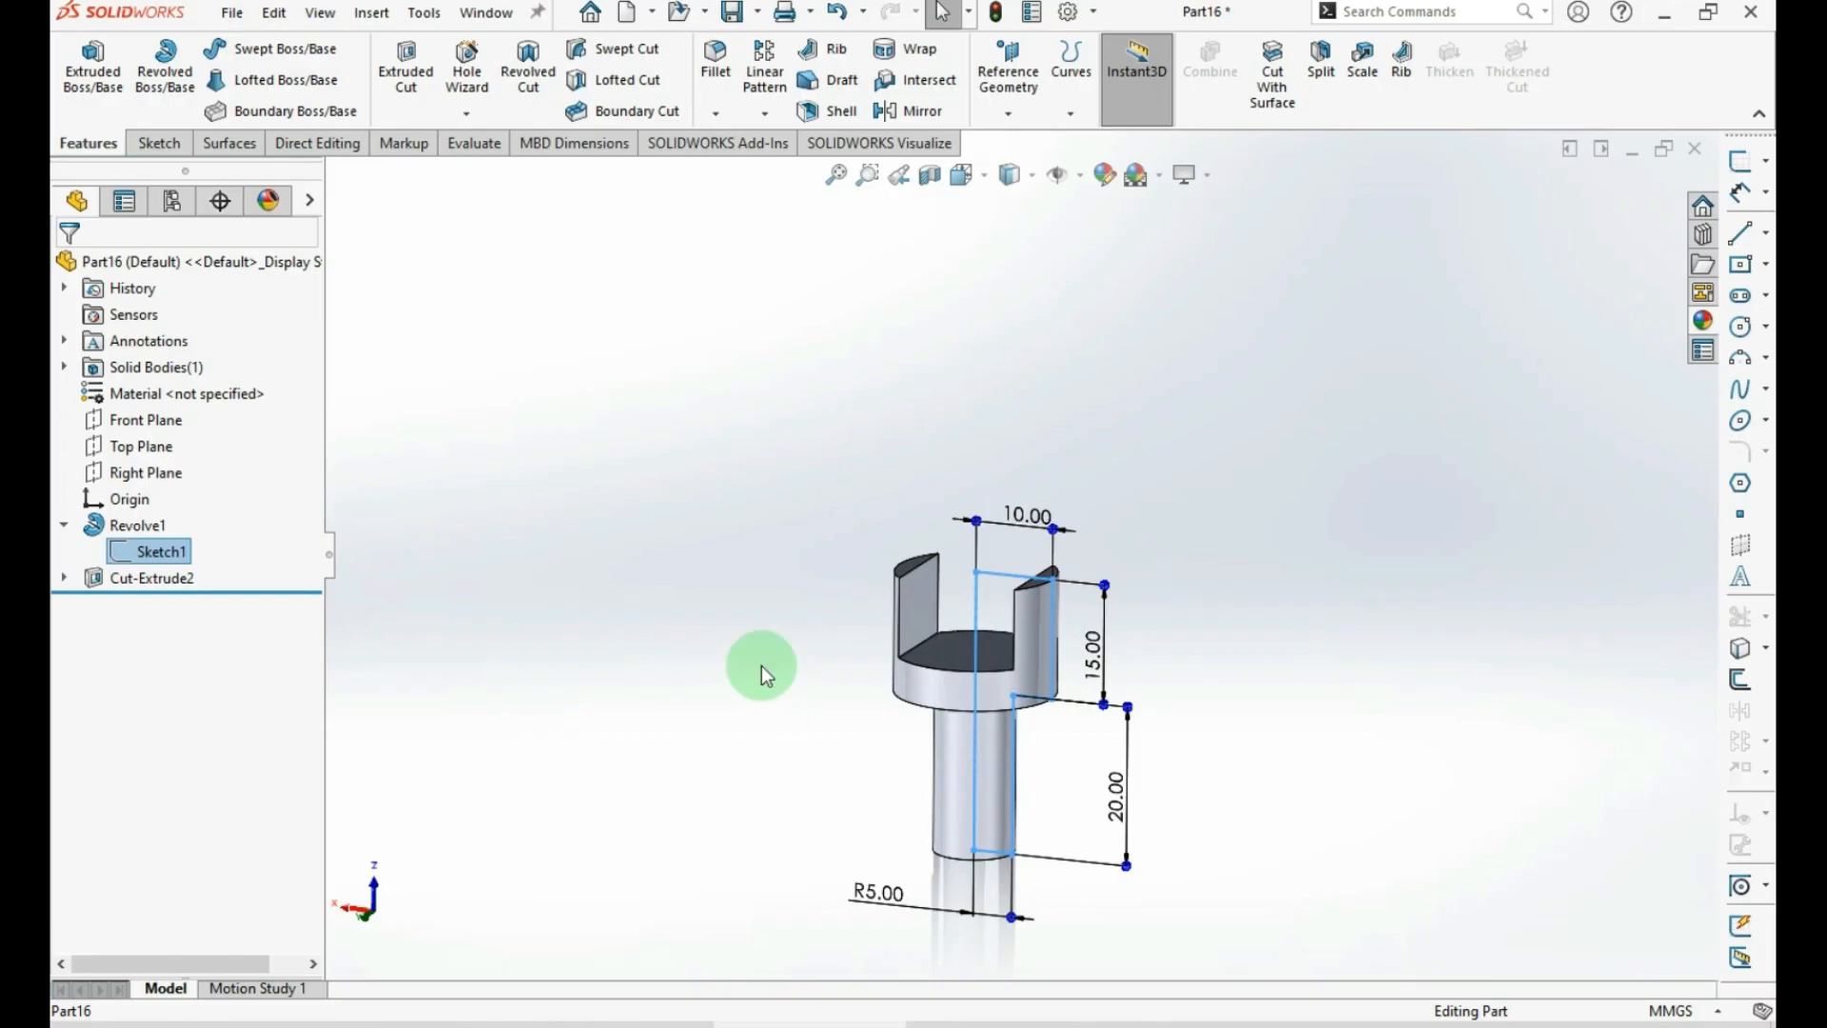
click(141, 551)
click(142, 489)
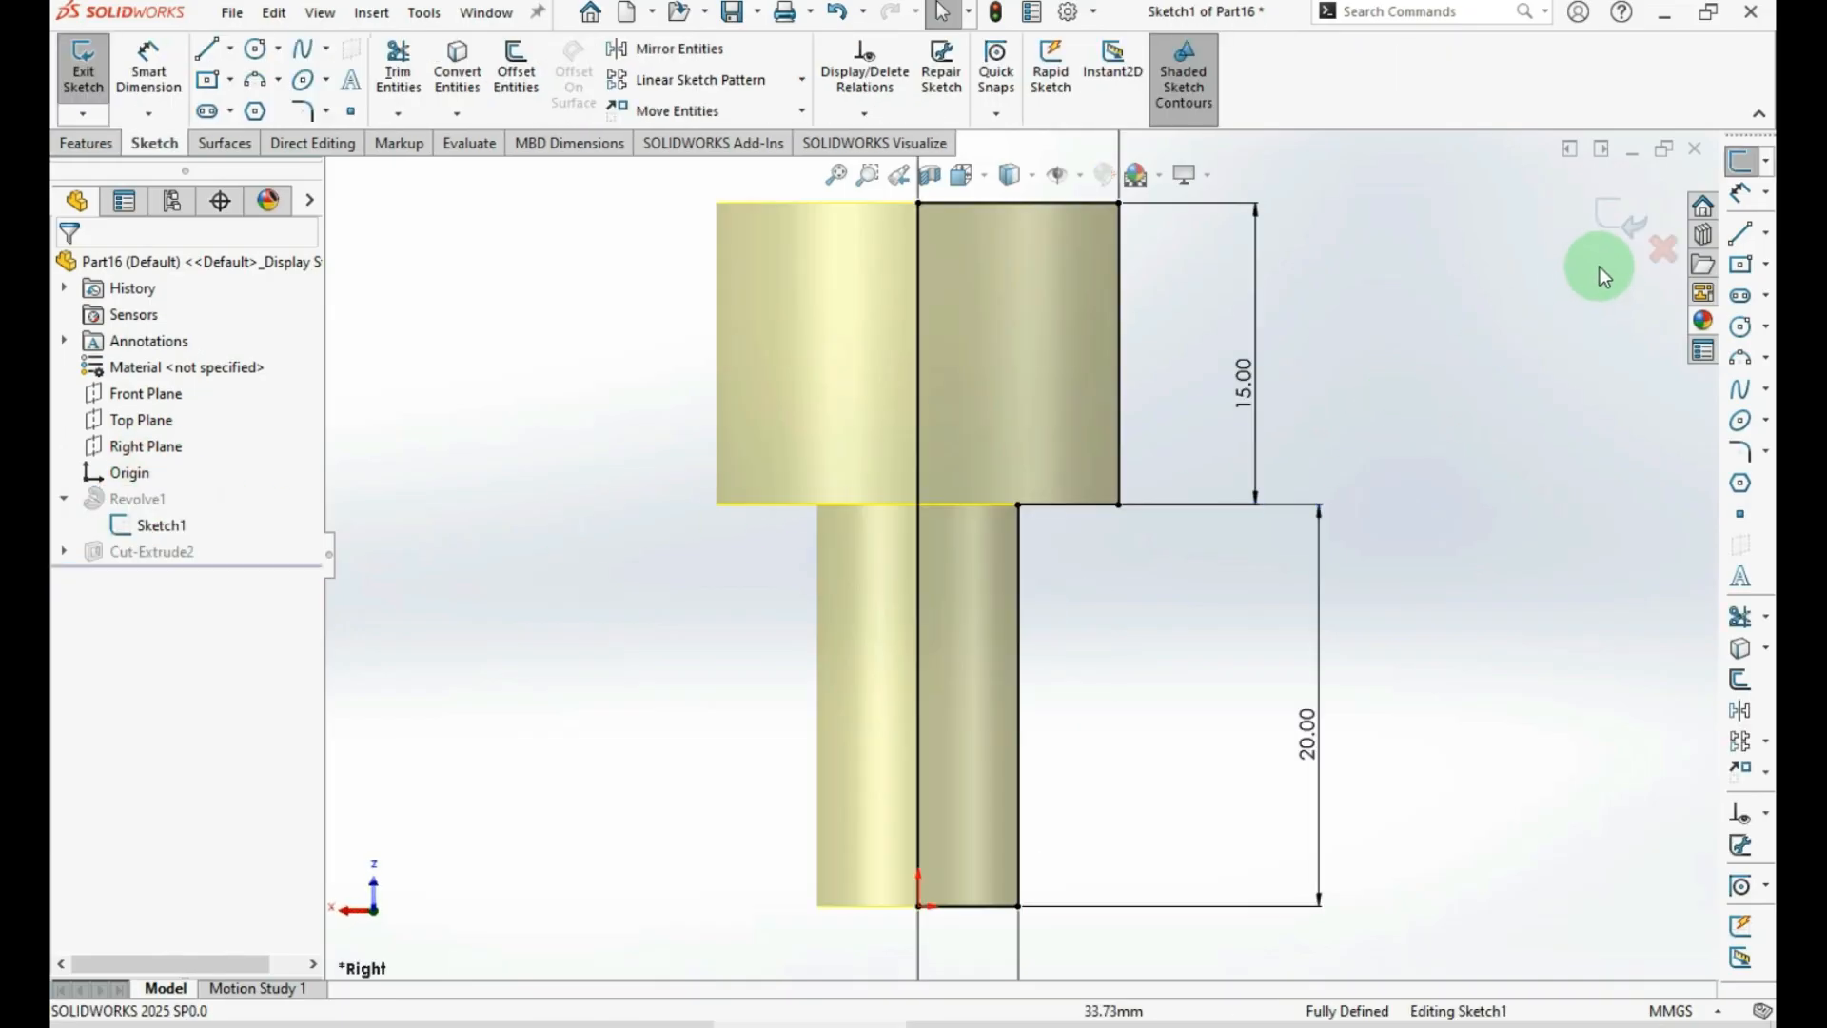
click(1240, 379)
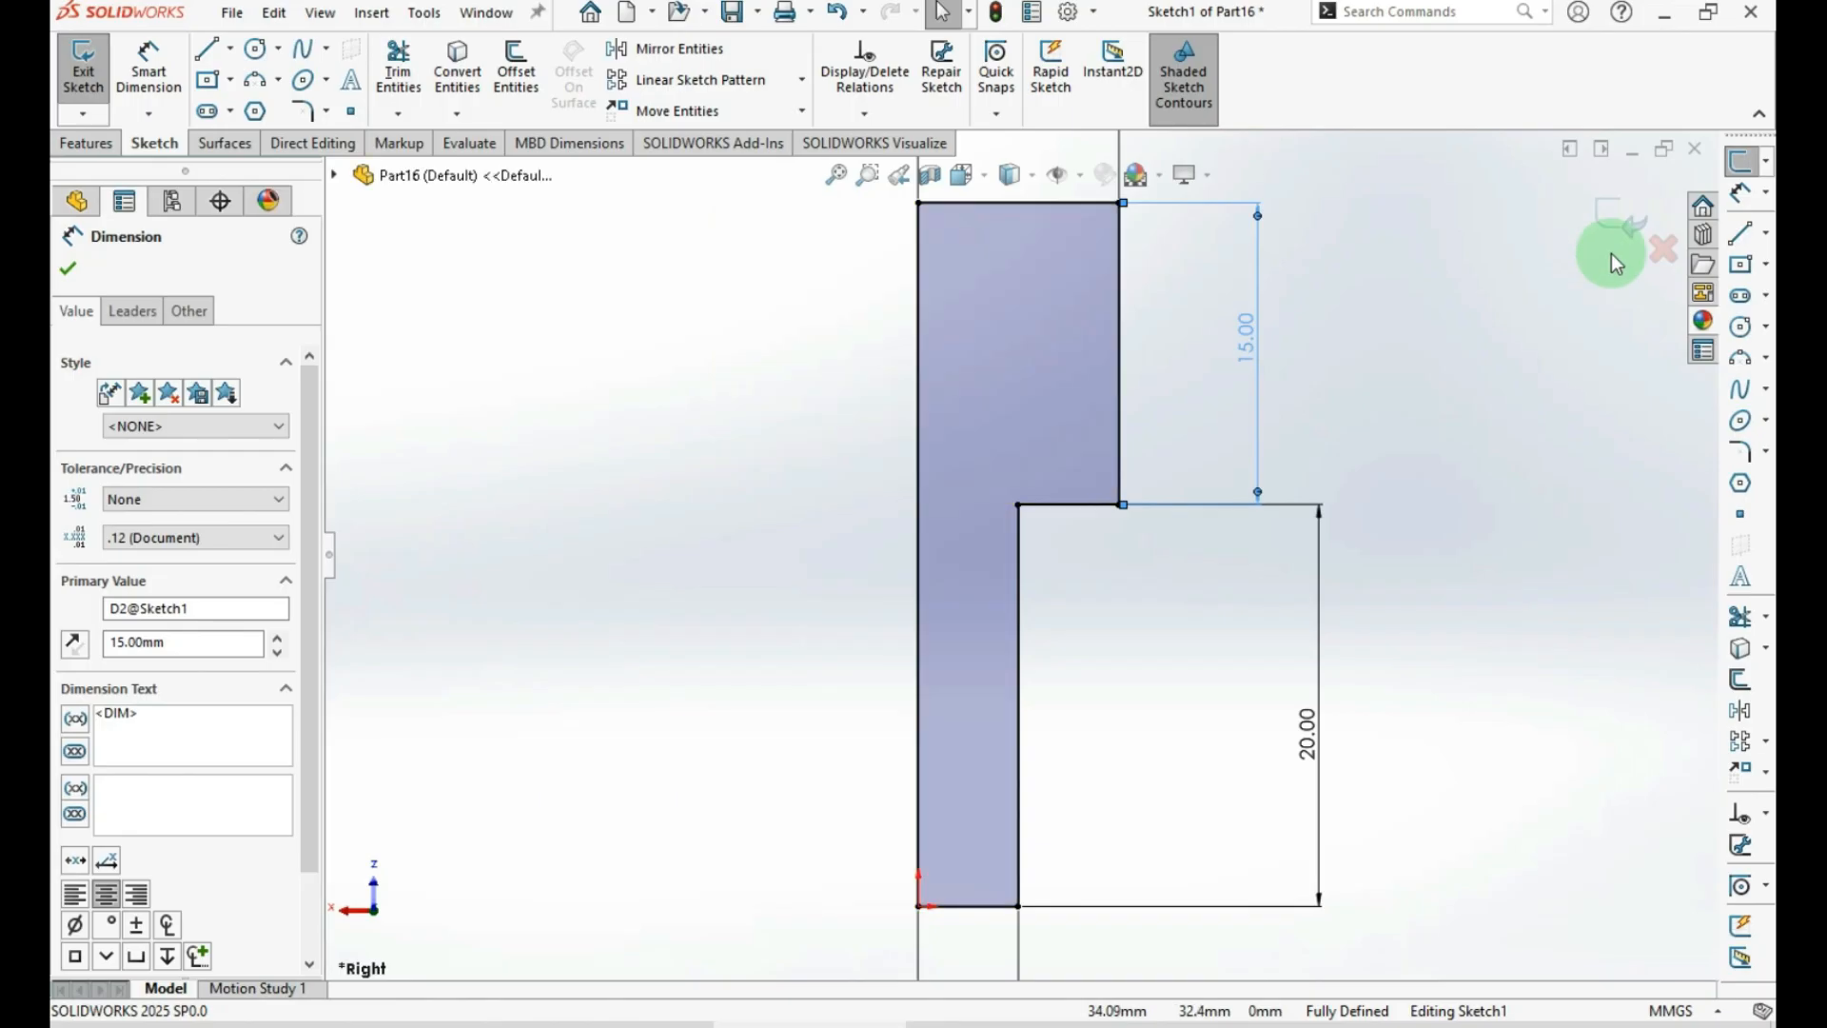
click(1663, 251)
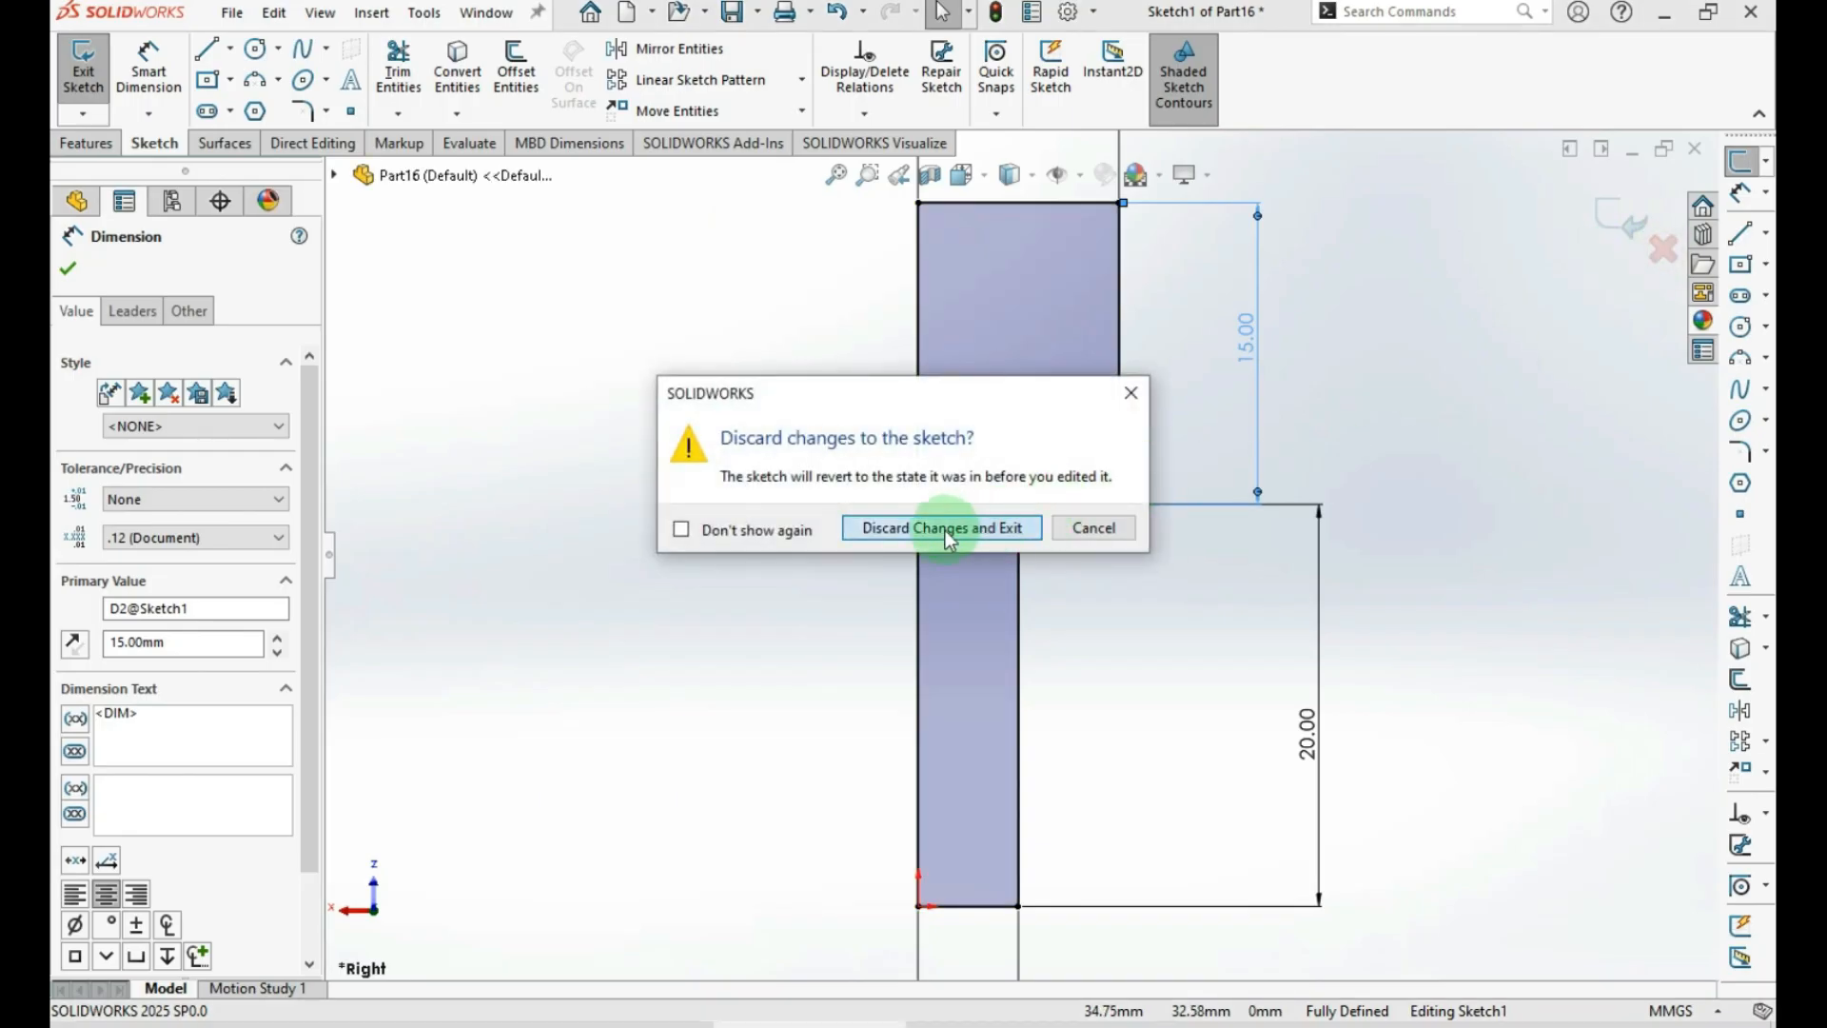
click(945, 530)
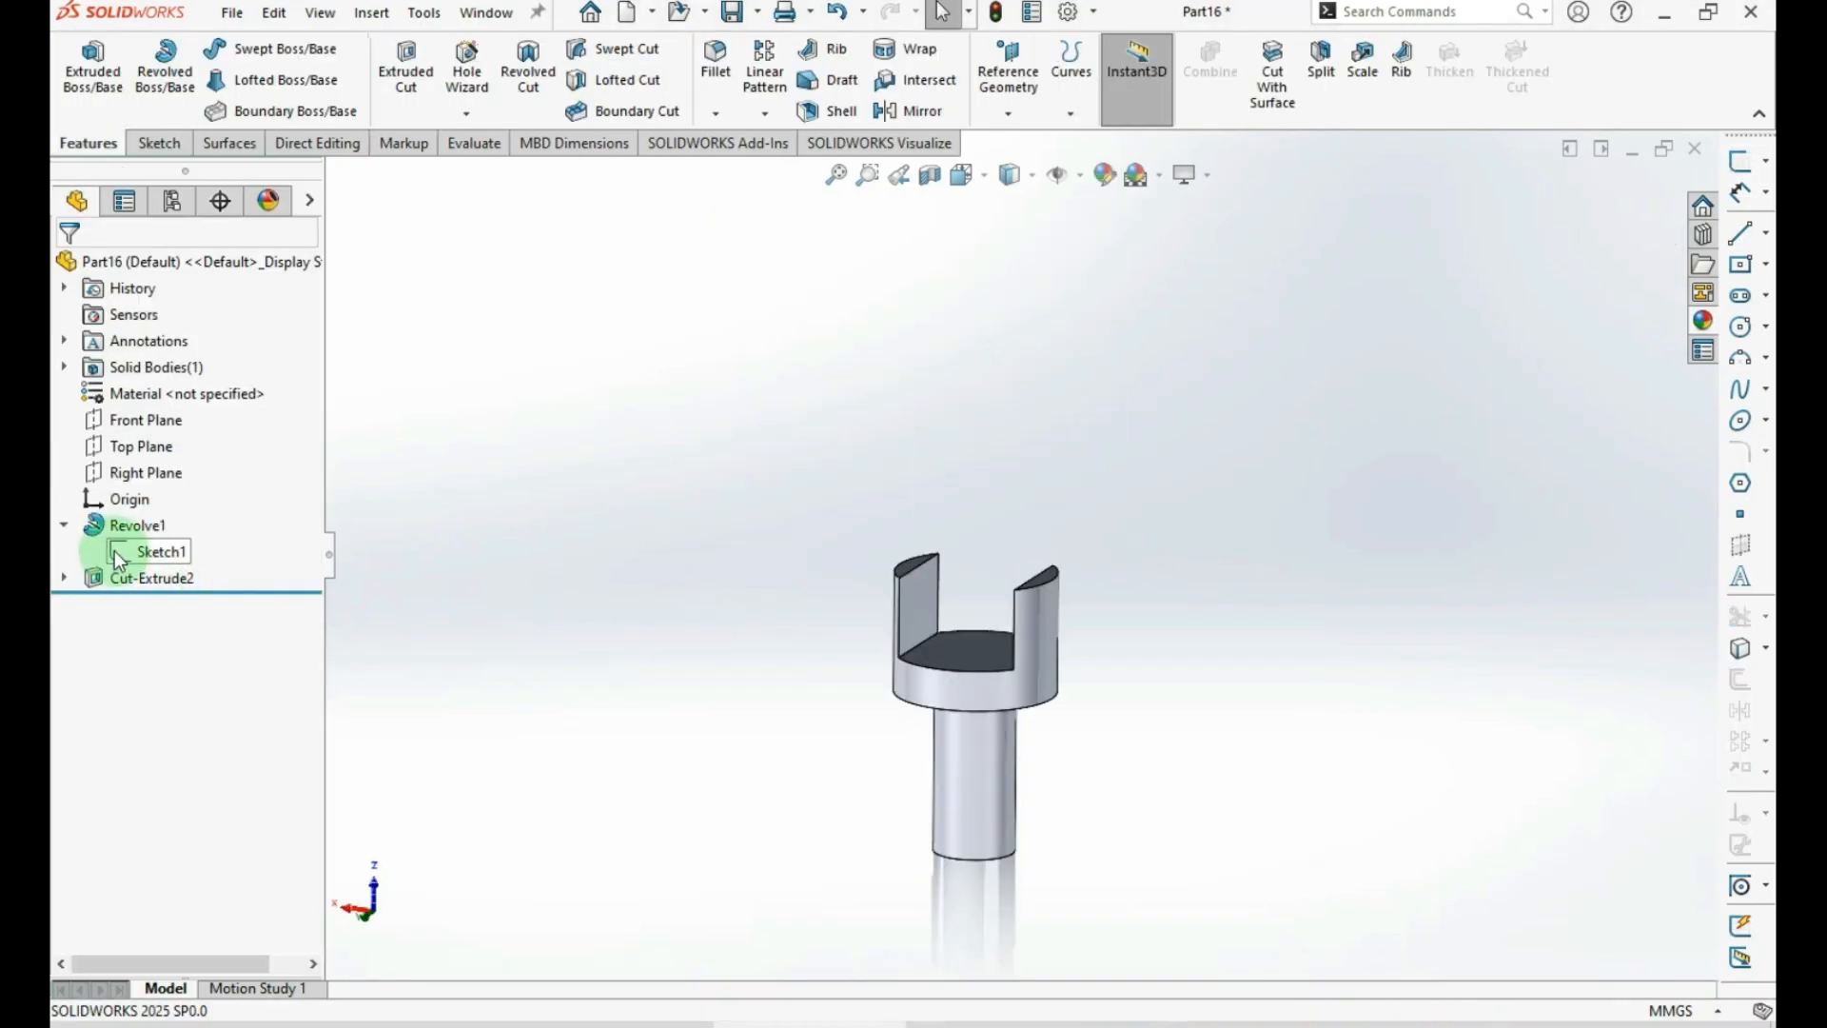
Set the head's height in the revolve's profile sketch to 20 mm directly on the model and rebuild the part
click(119, 557)
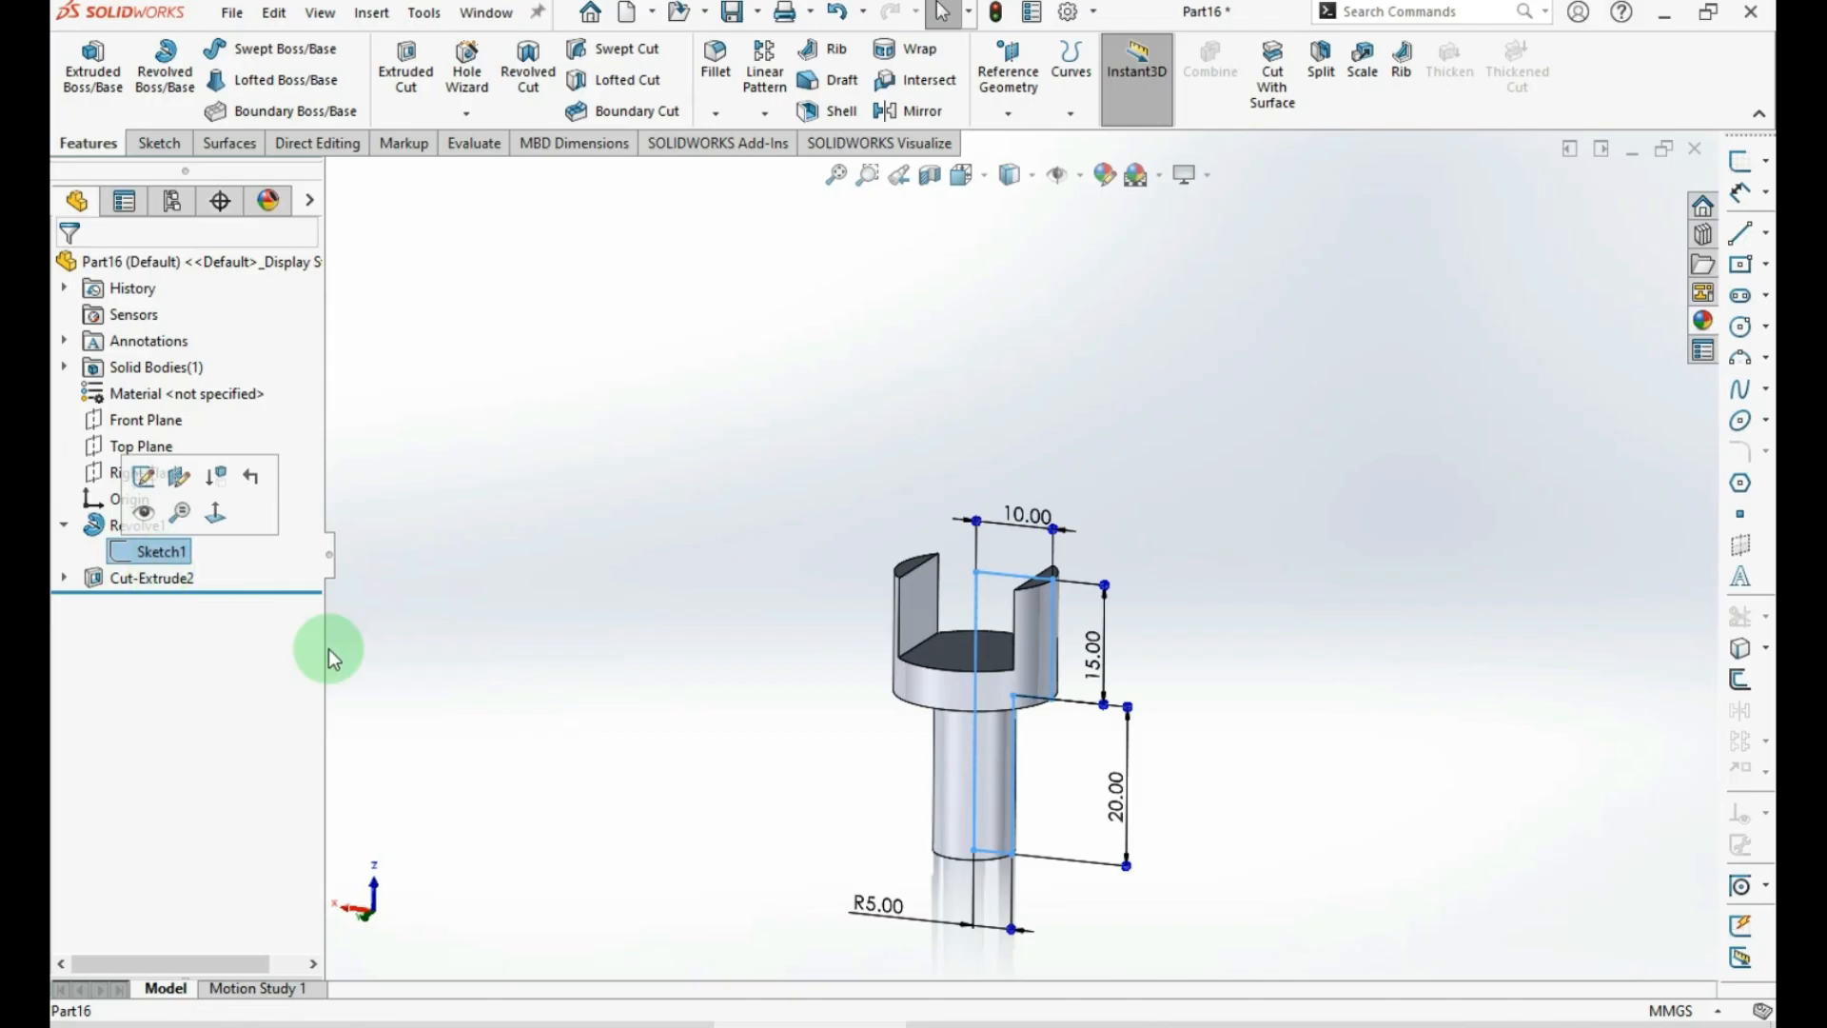
double_click(1092, 647)
drag(1071, 586, 1317, 506)
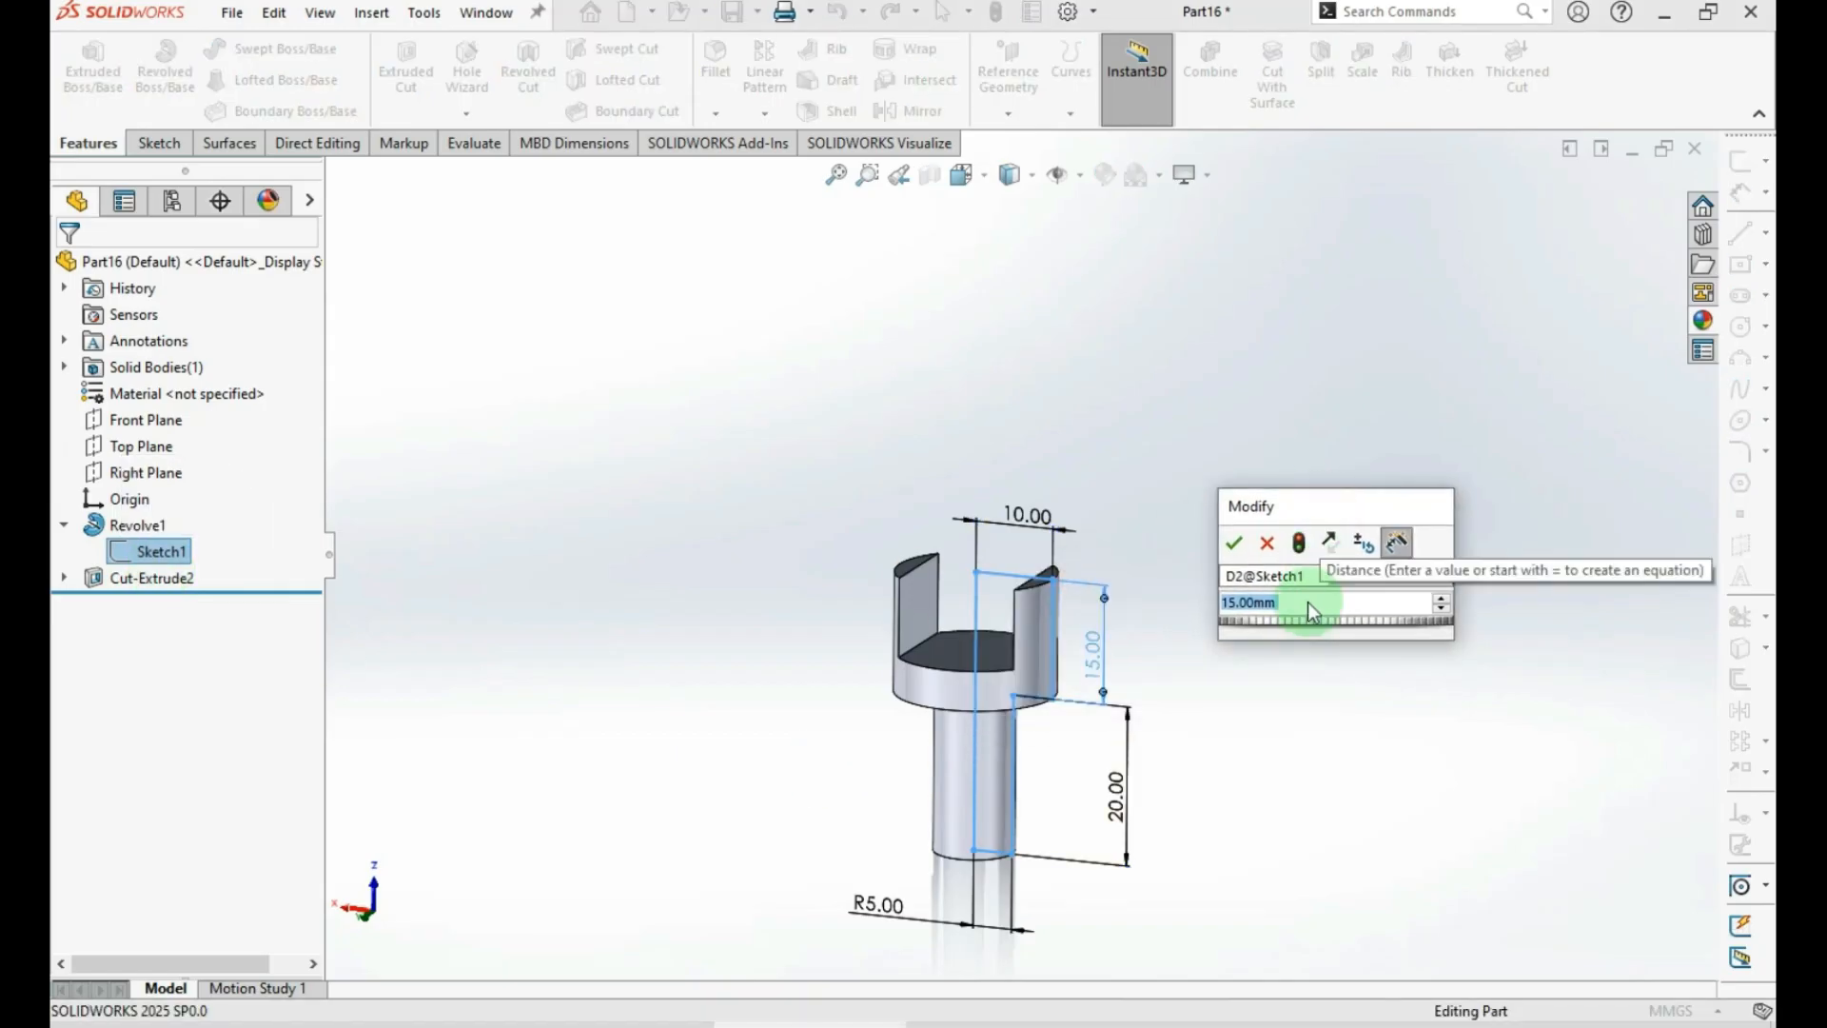
text(20)
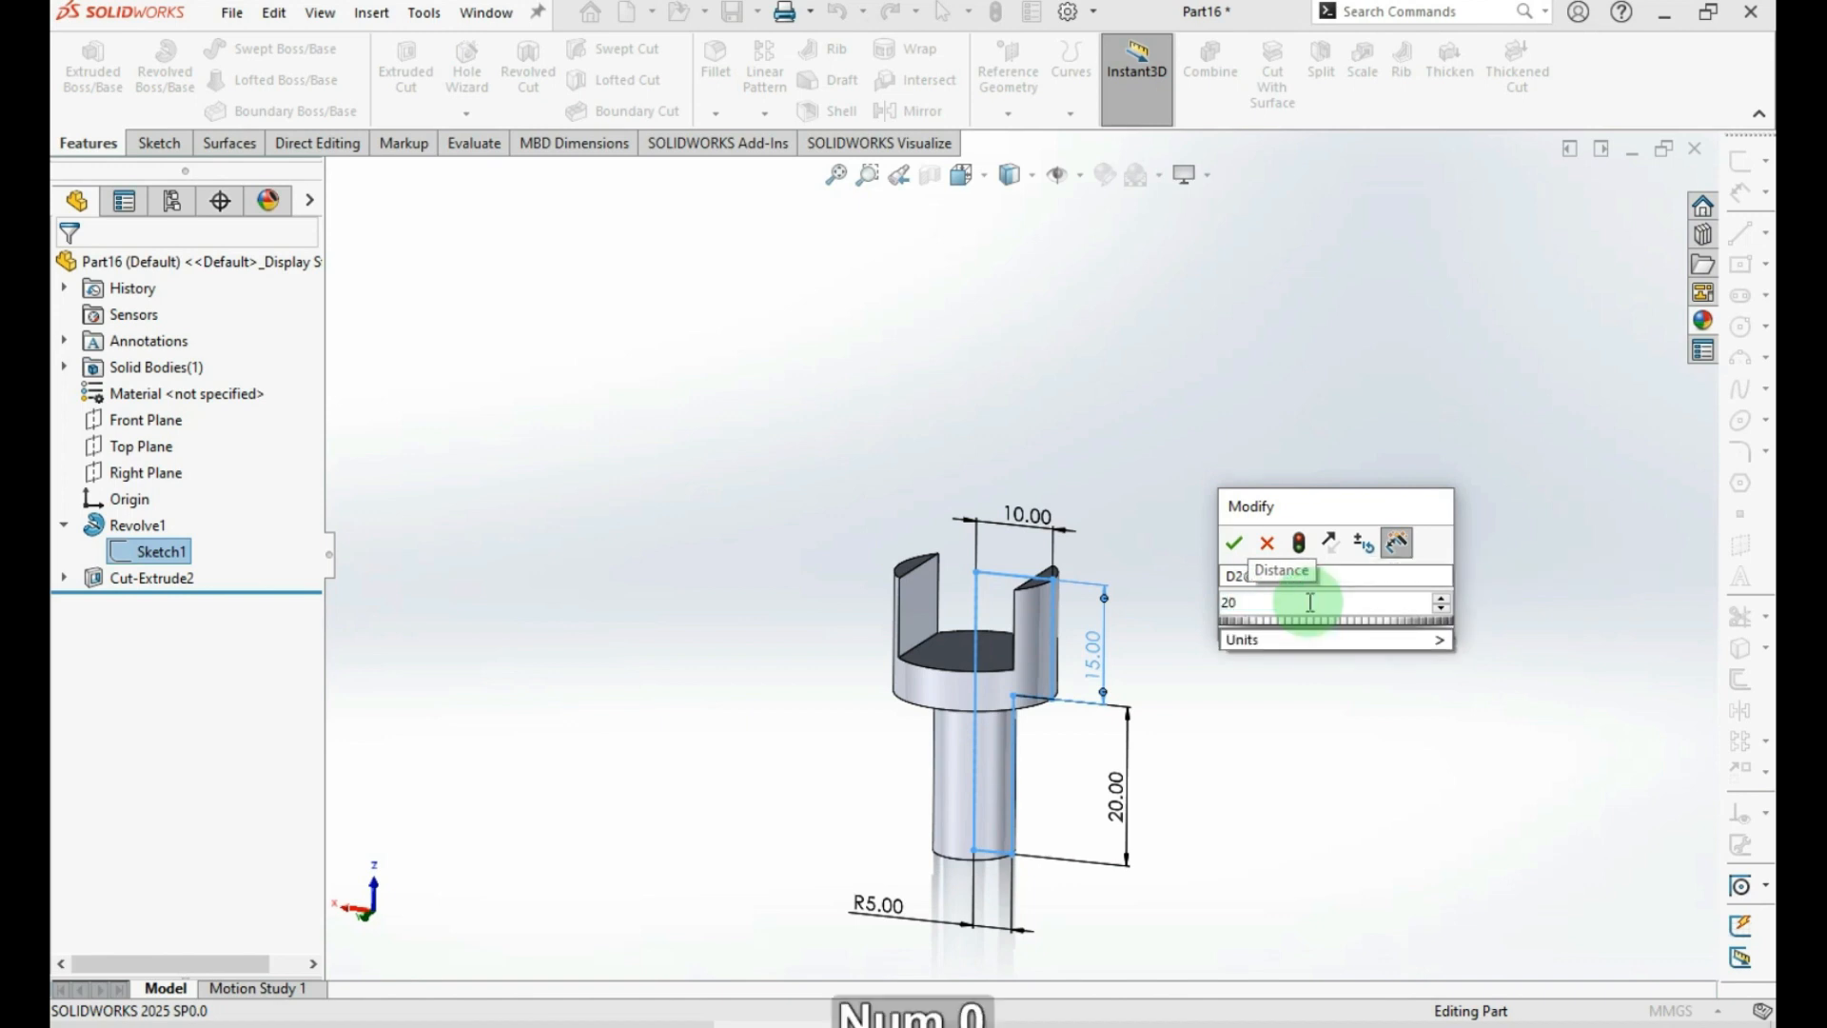
key(Return)
click(70, 259)
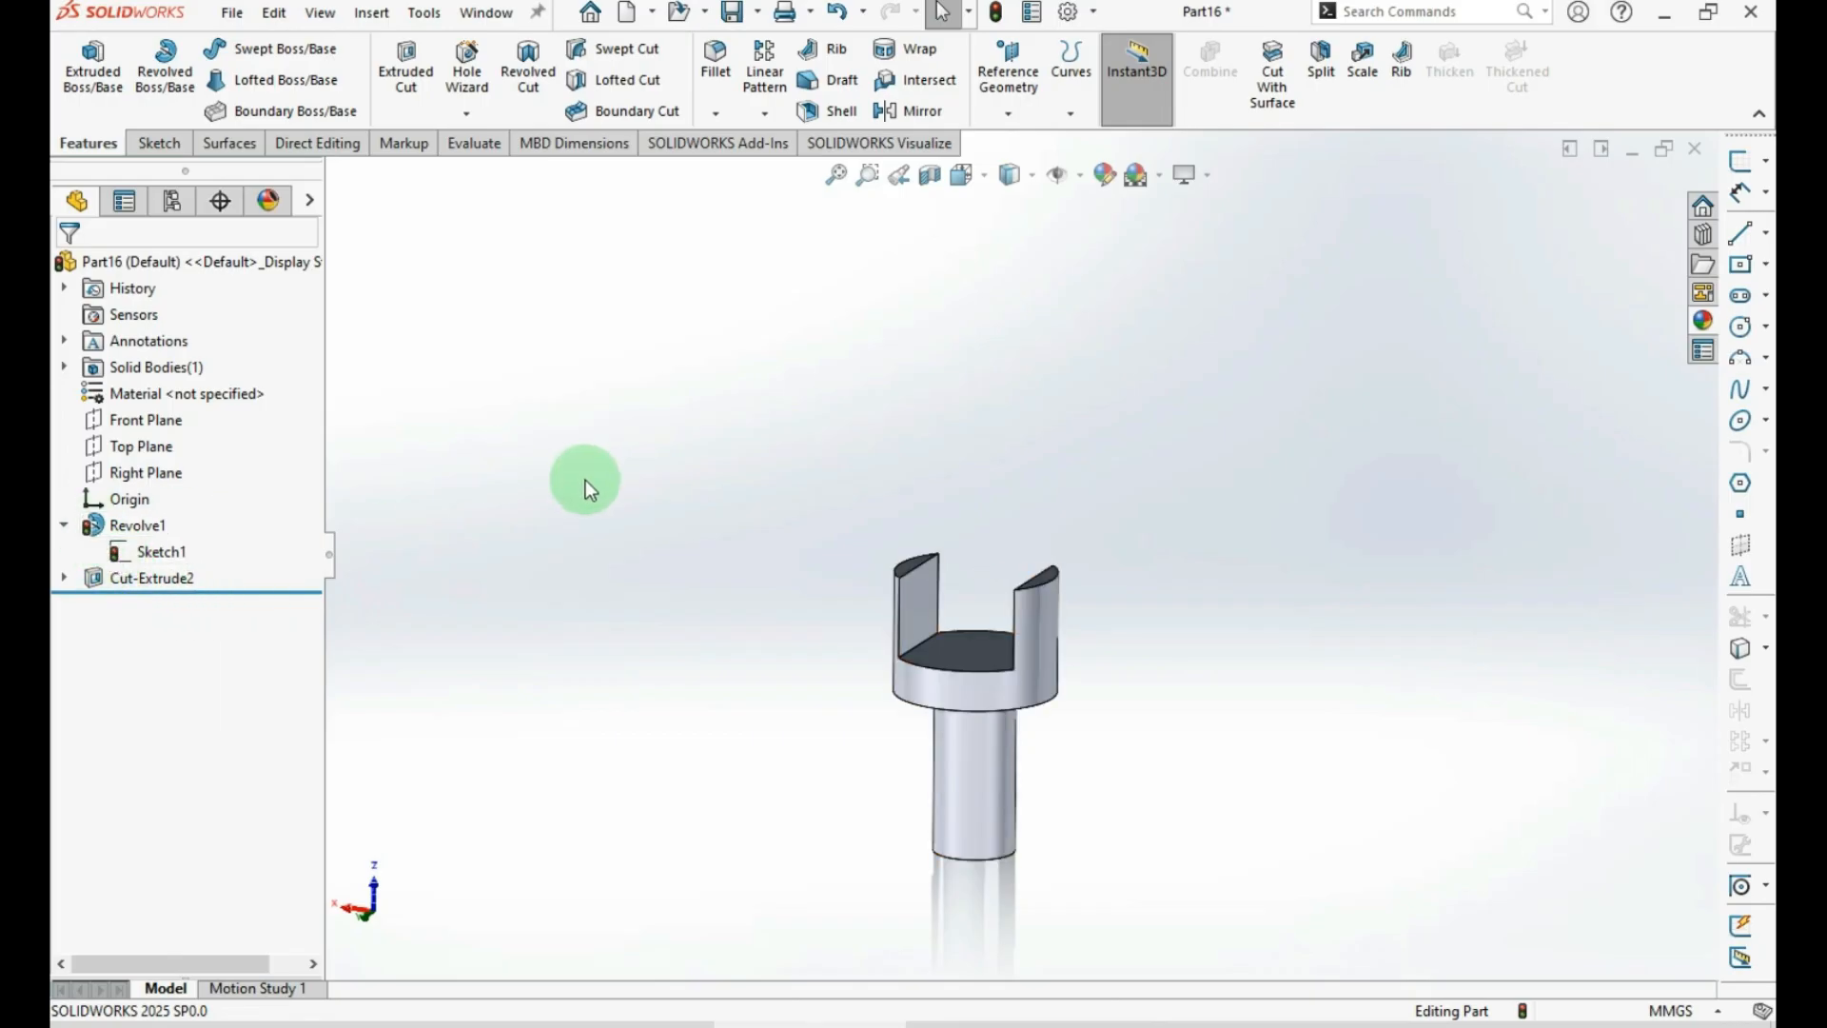
click(999, 11)
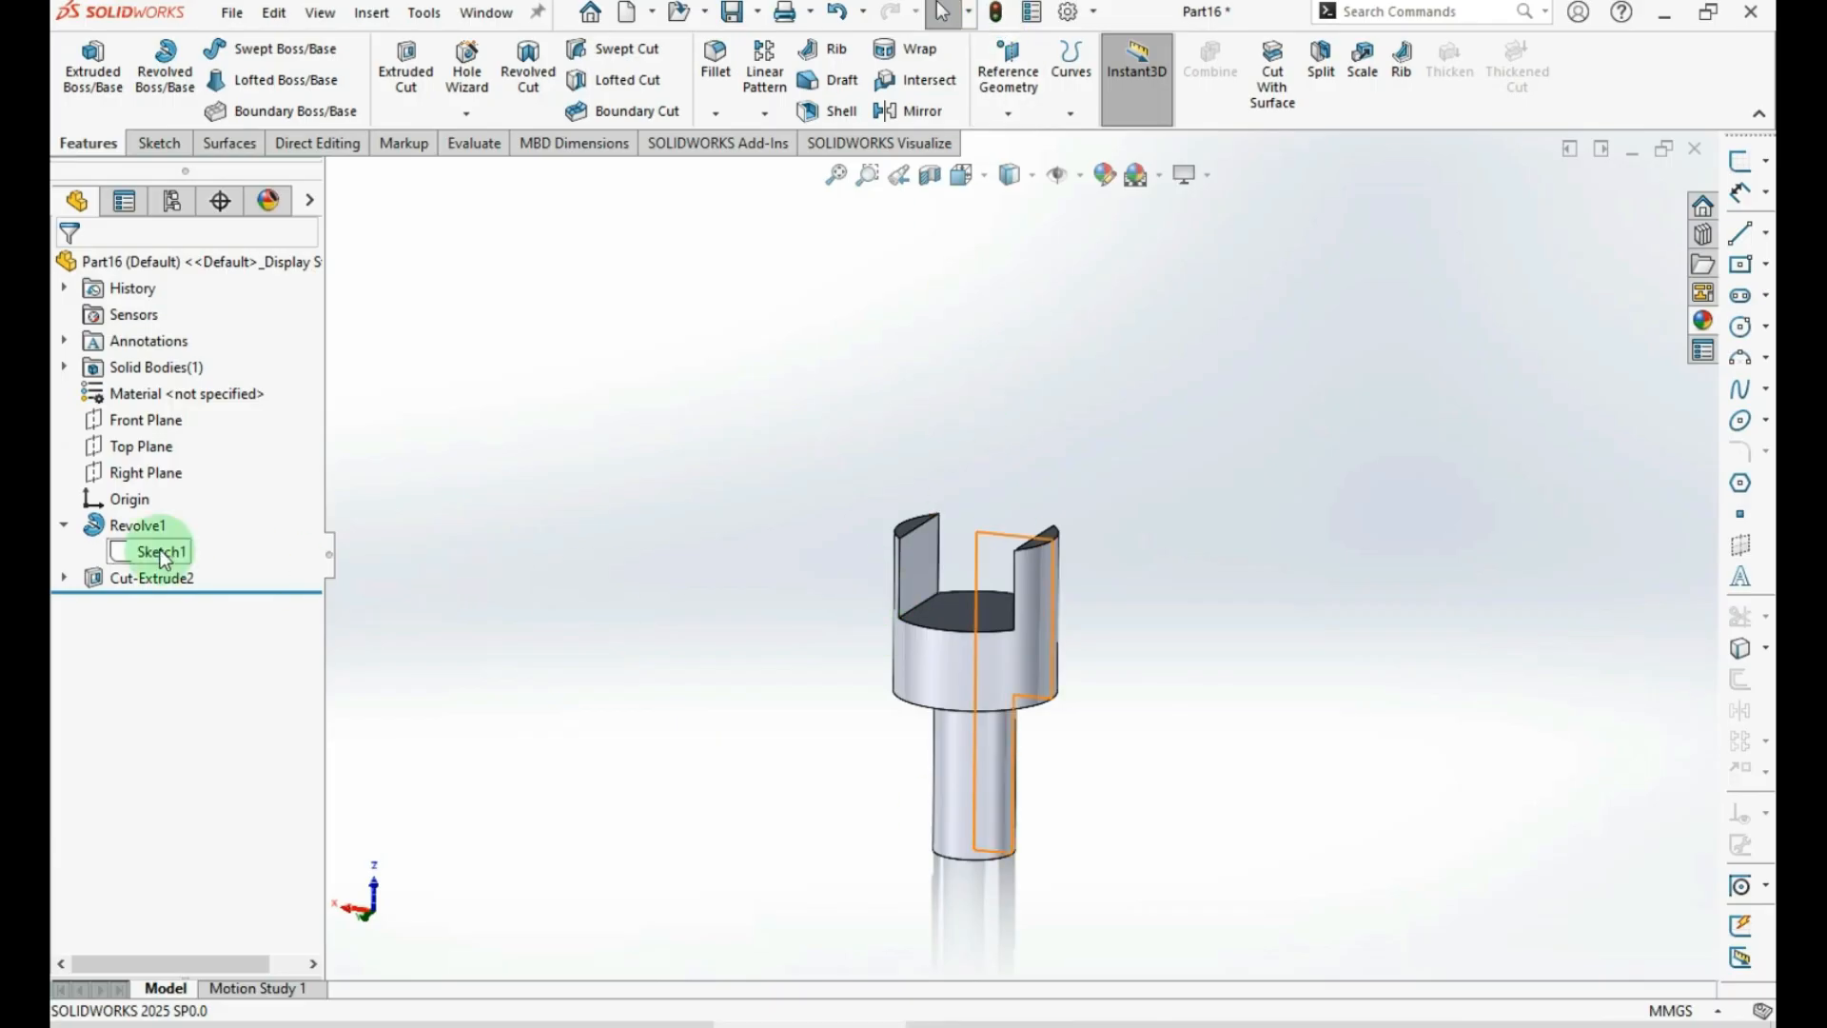
Set the depth of the extruded cut in the head to 15 mm directly on the model and rebuild the part
click(94, 579)
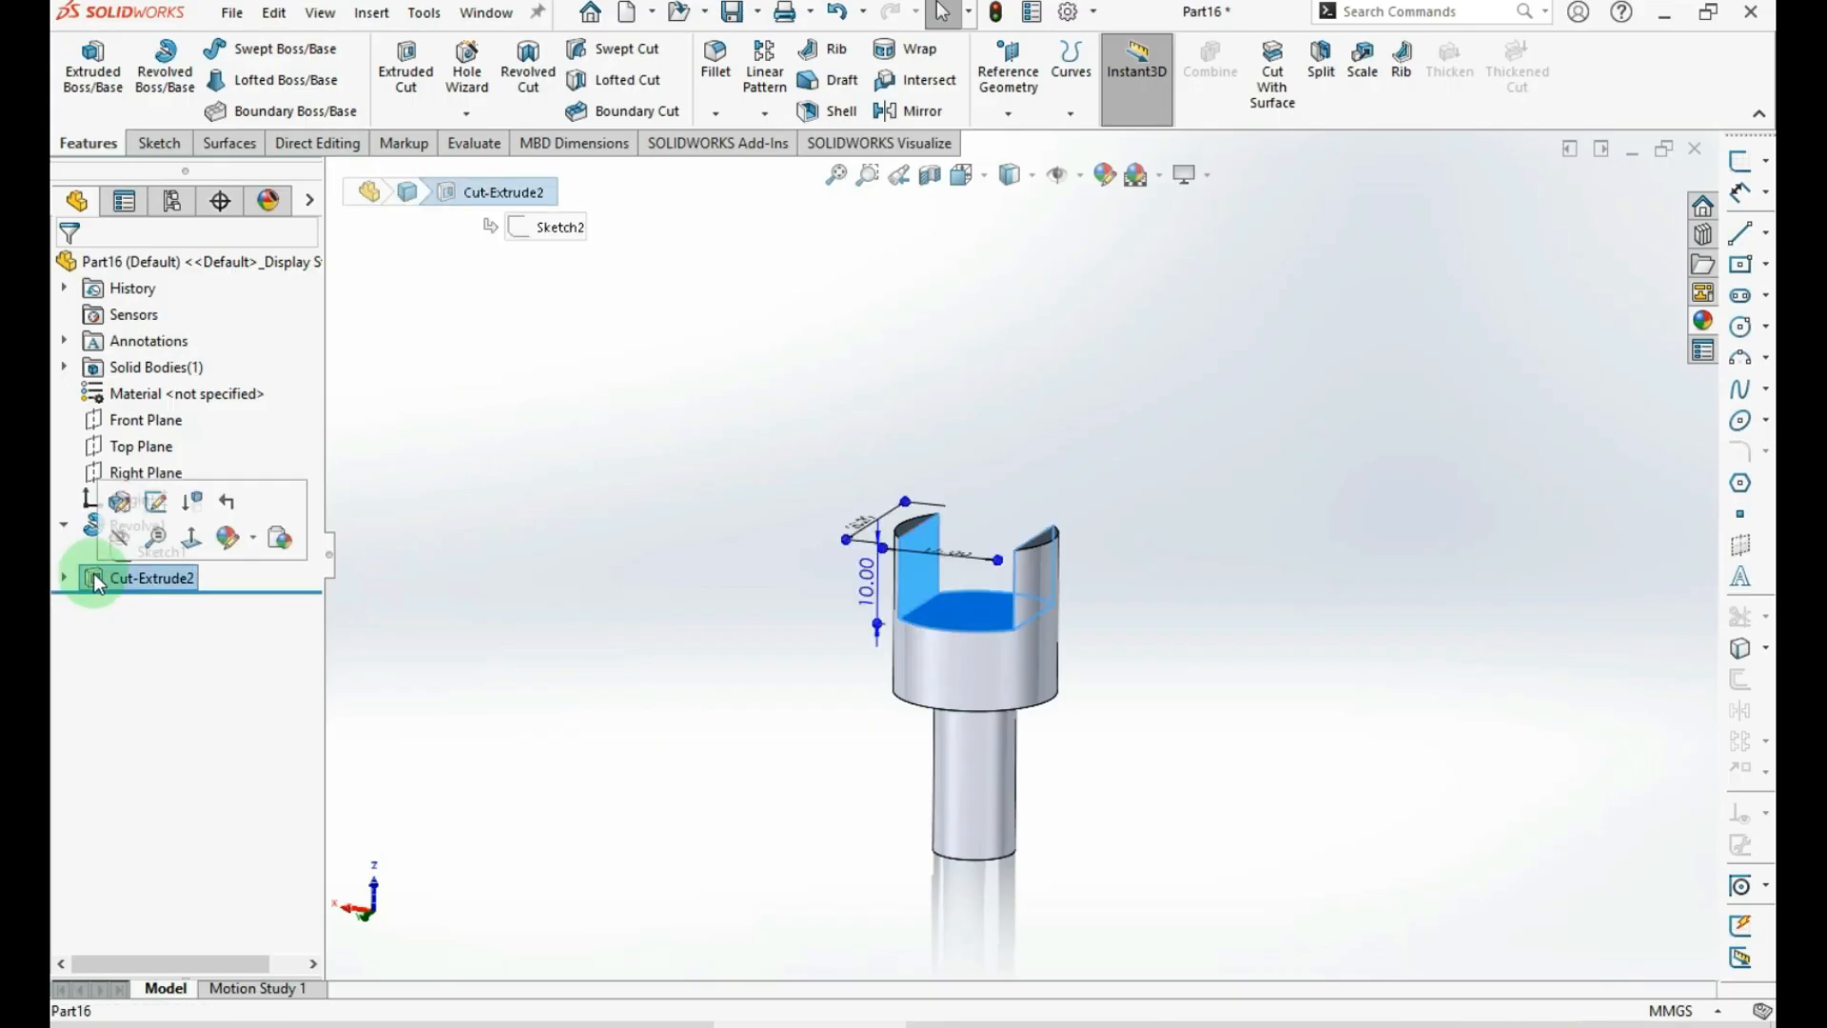
drag(837, 546, 900, 507)
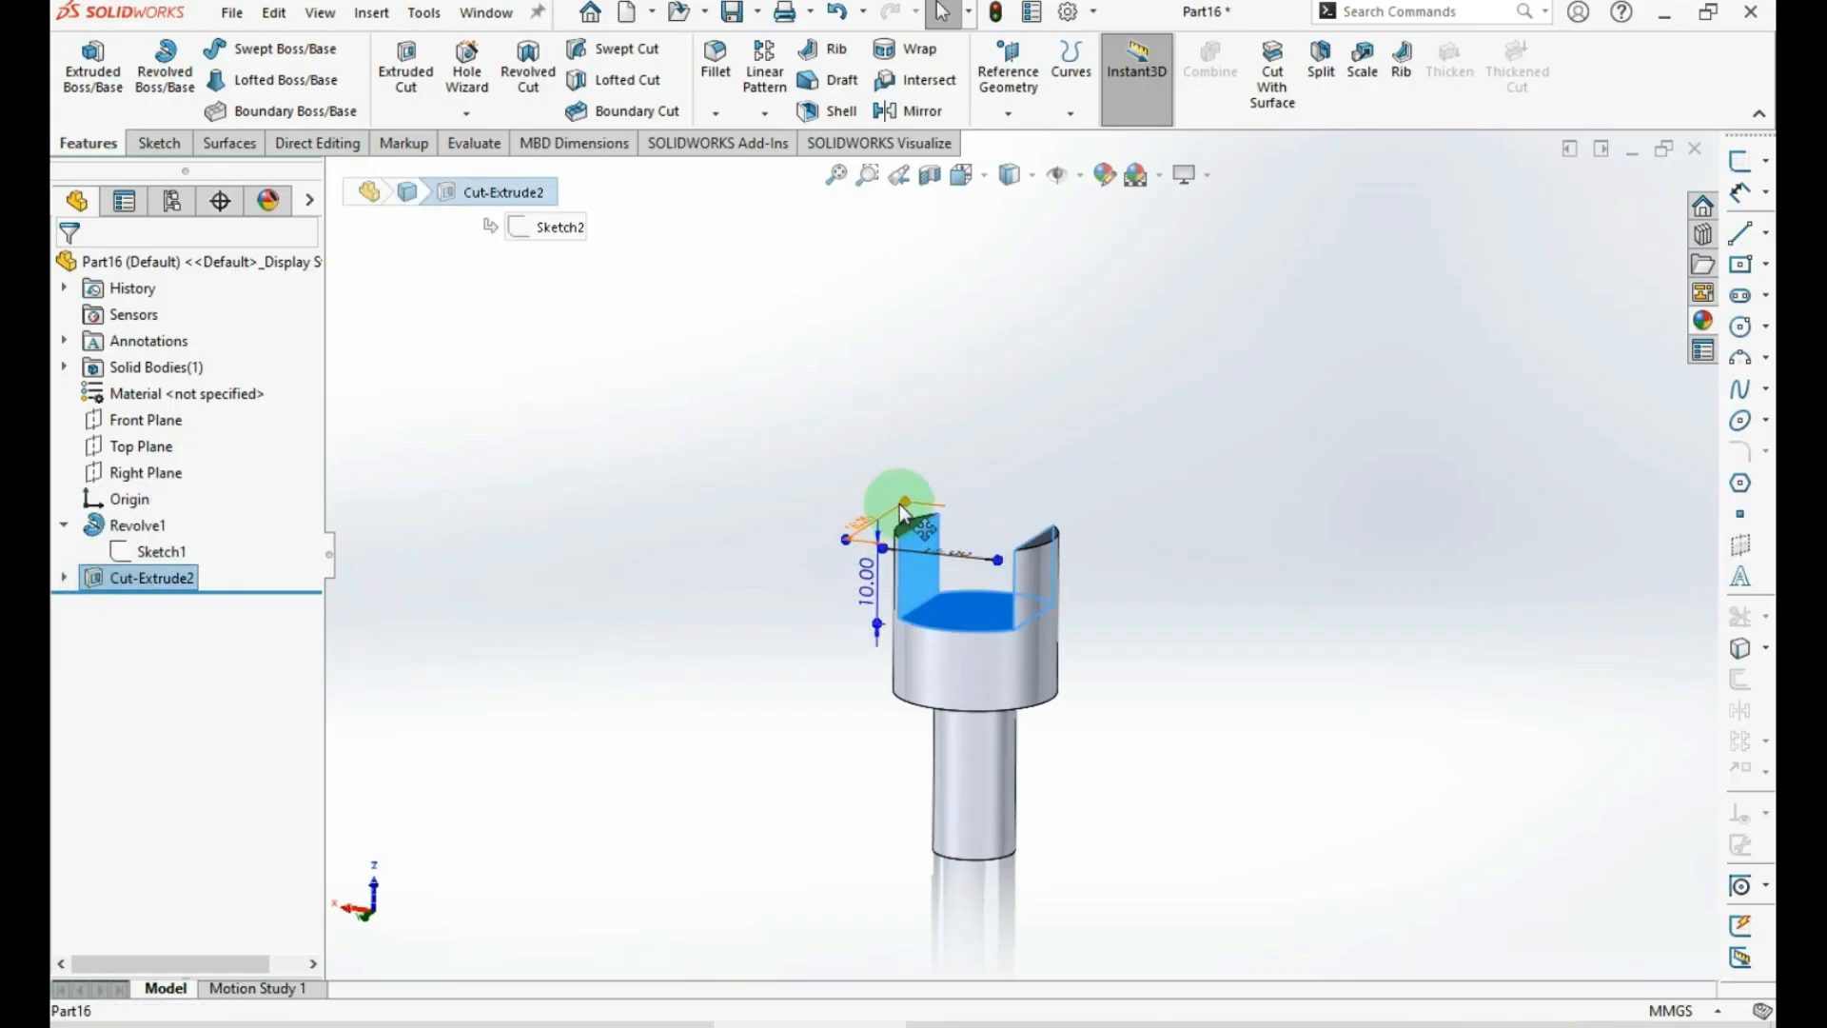
double_click(870, 586)
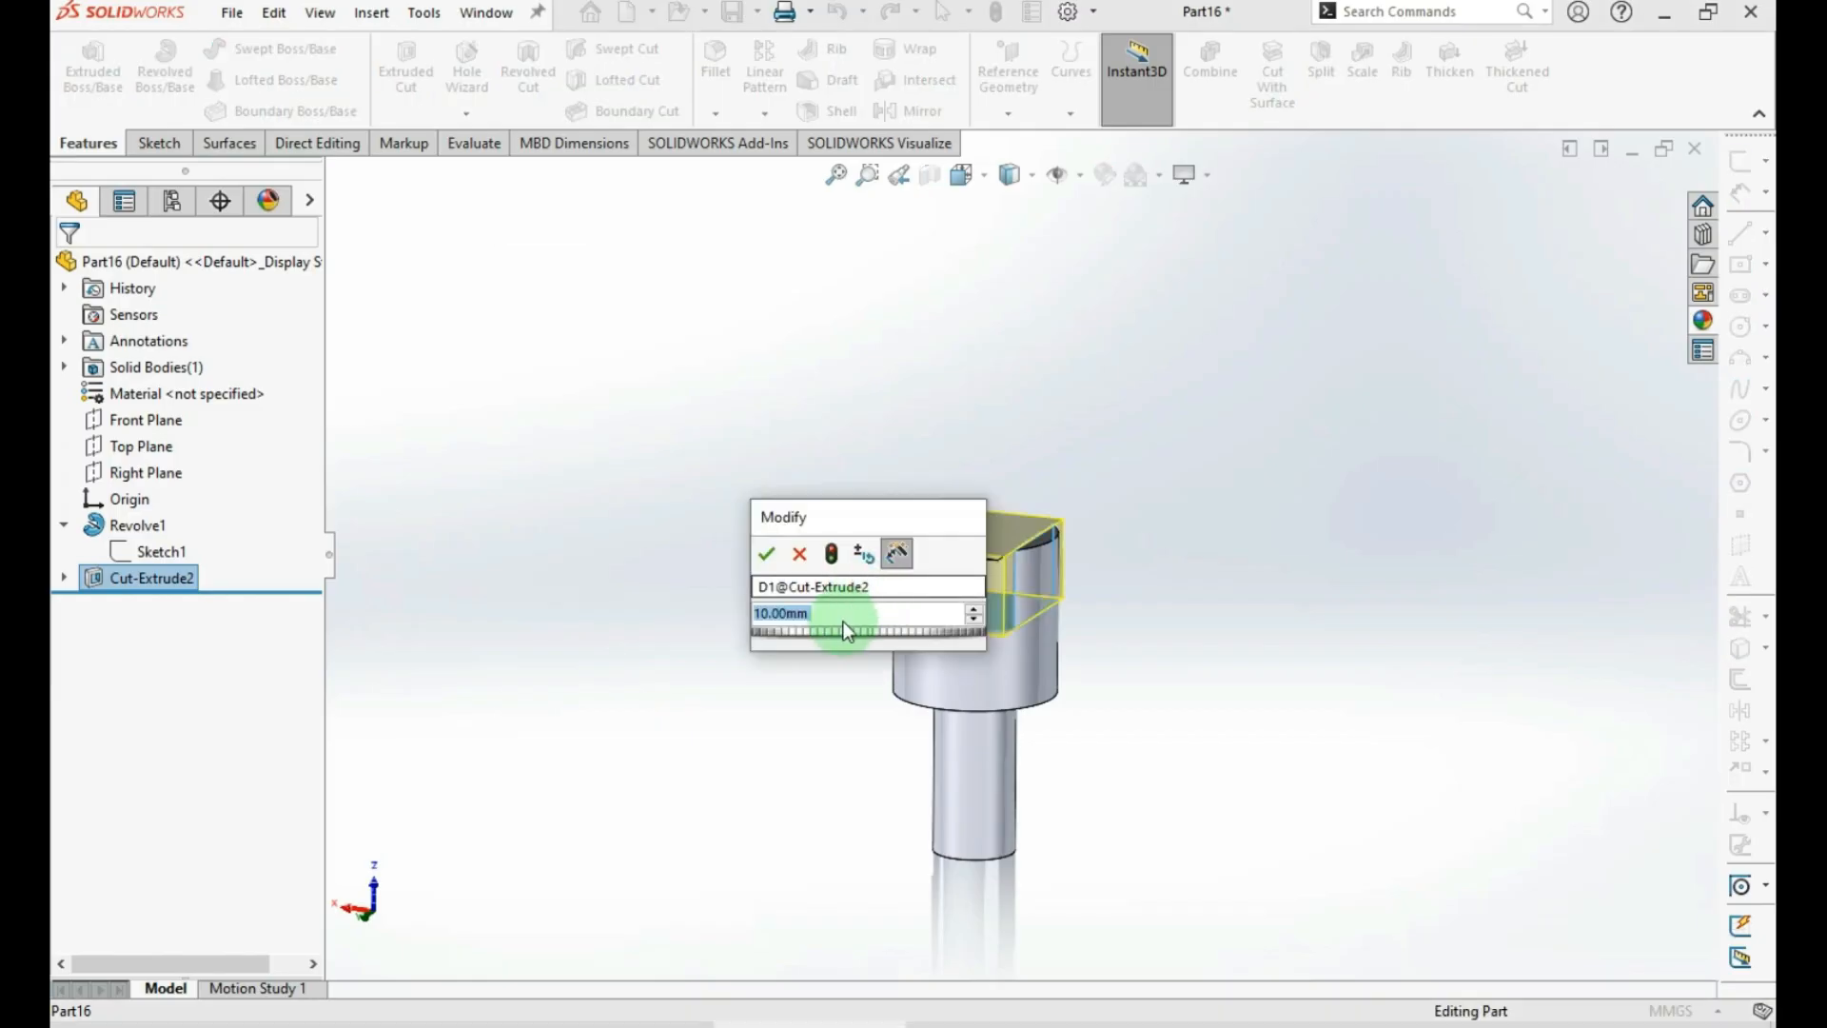
text(15)
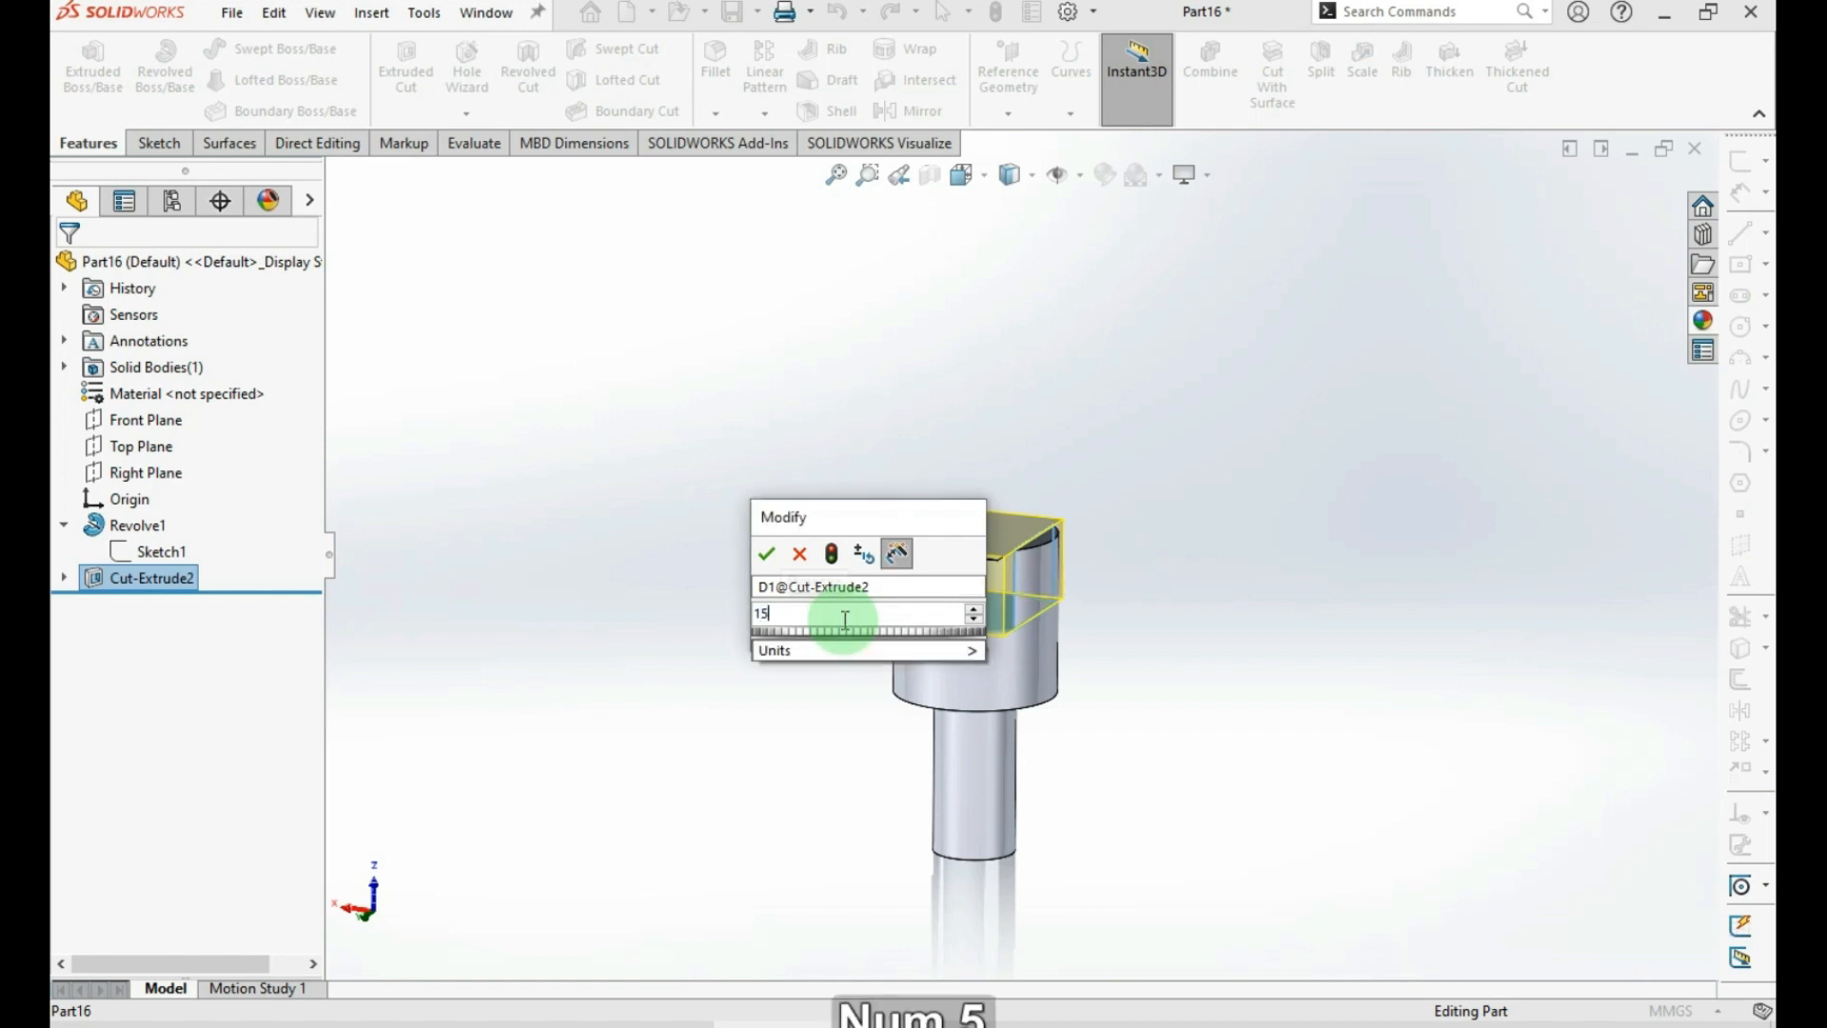
key(Return)
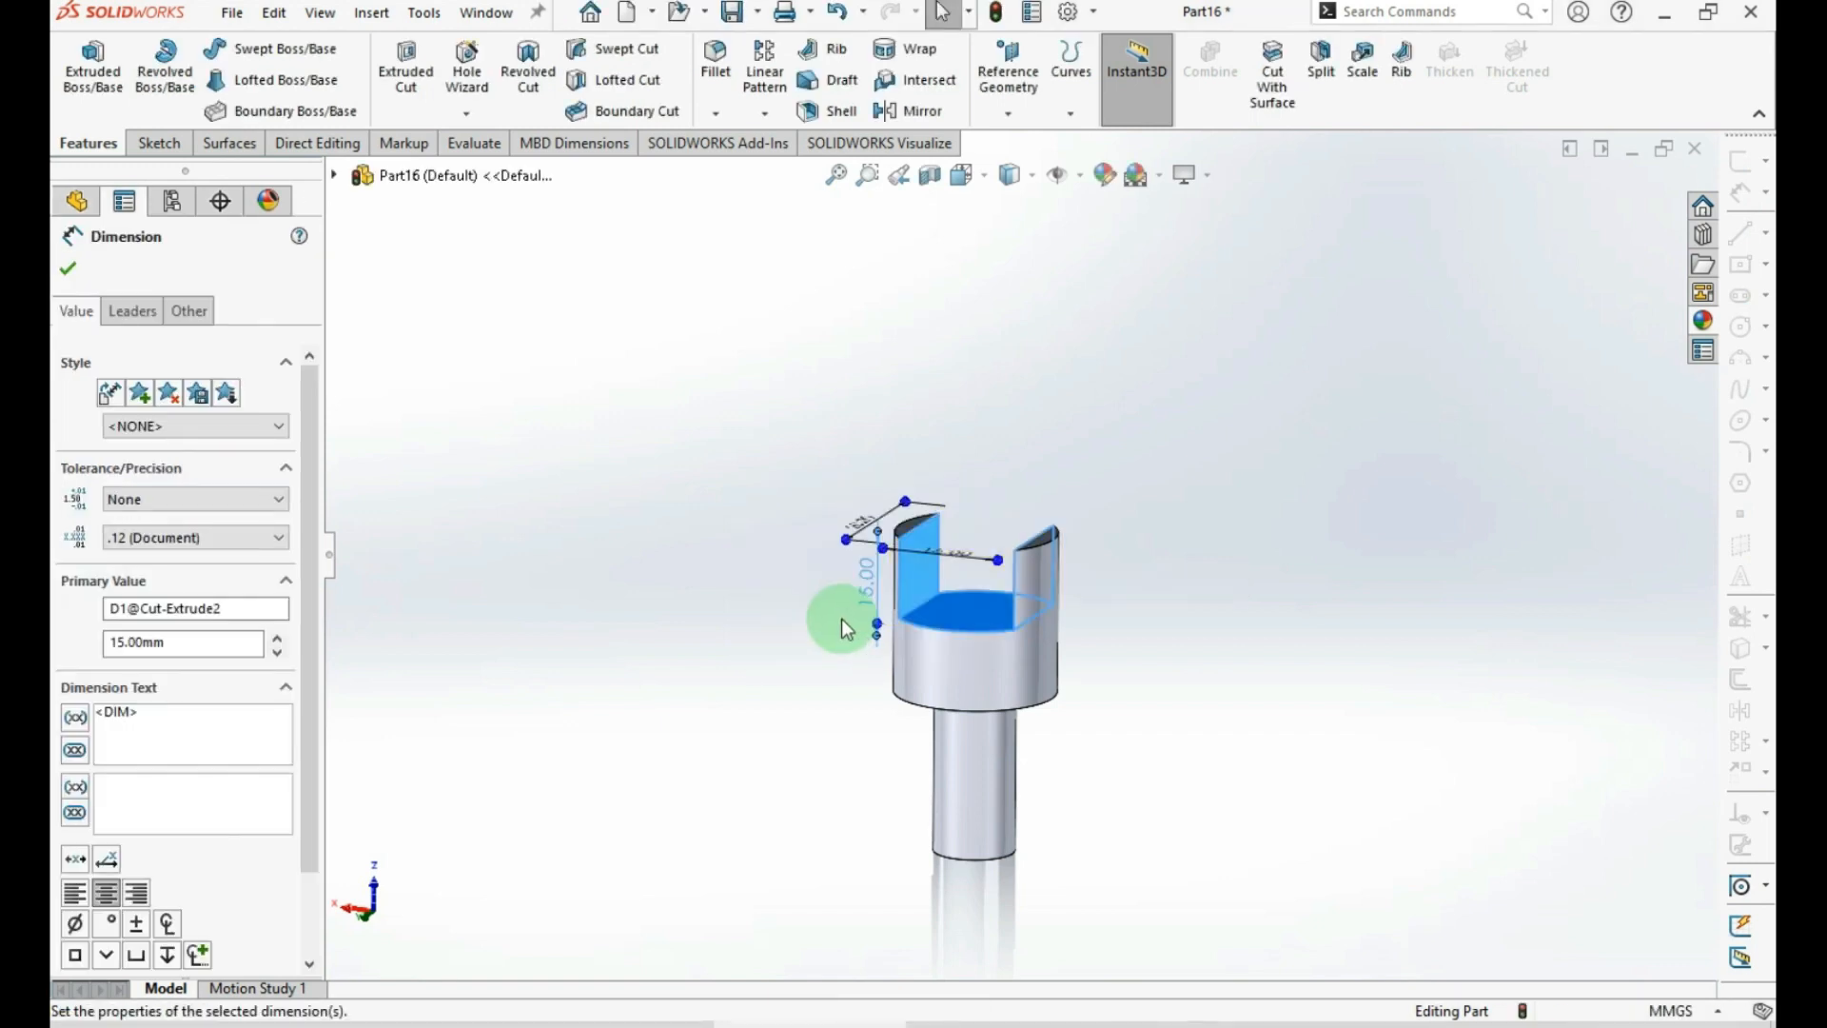
click(72, 269)
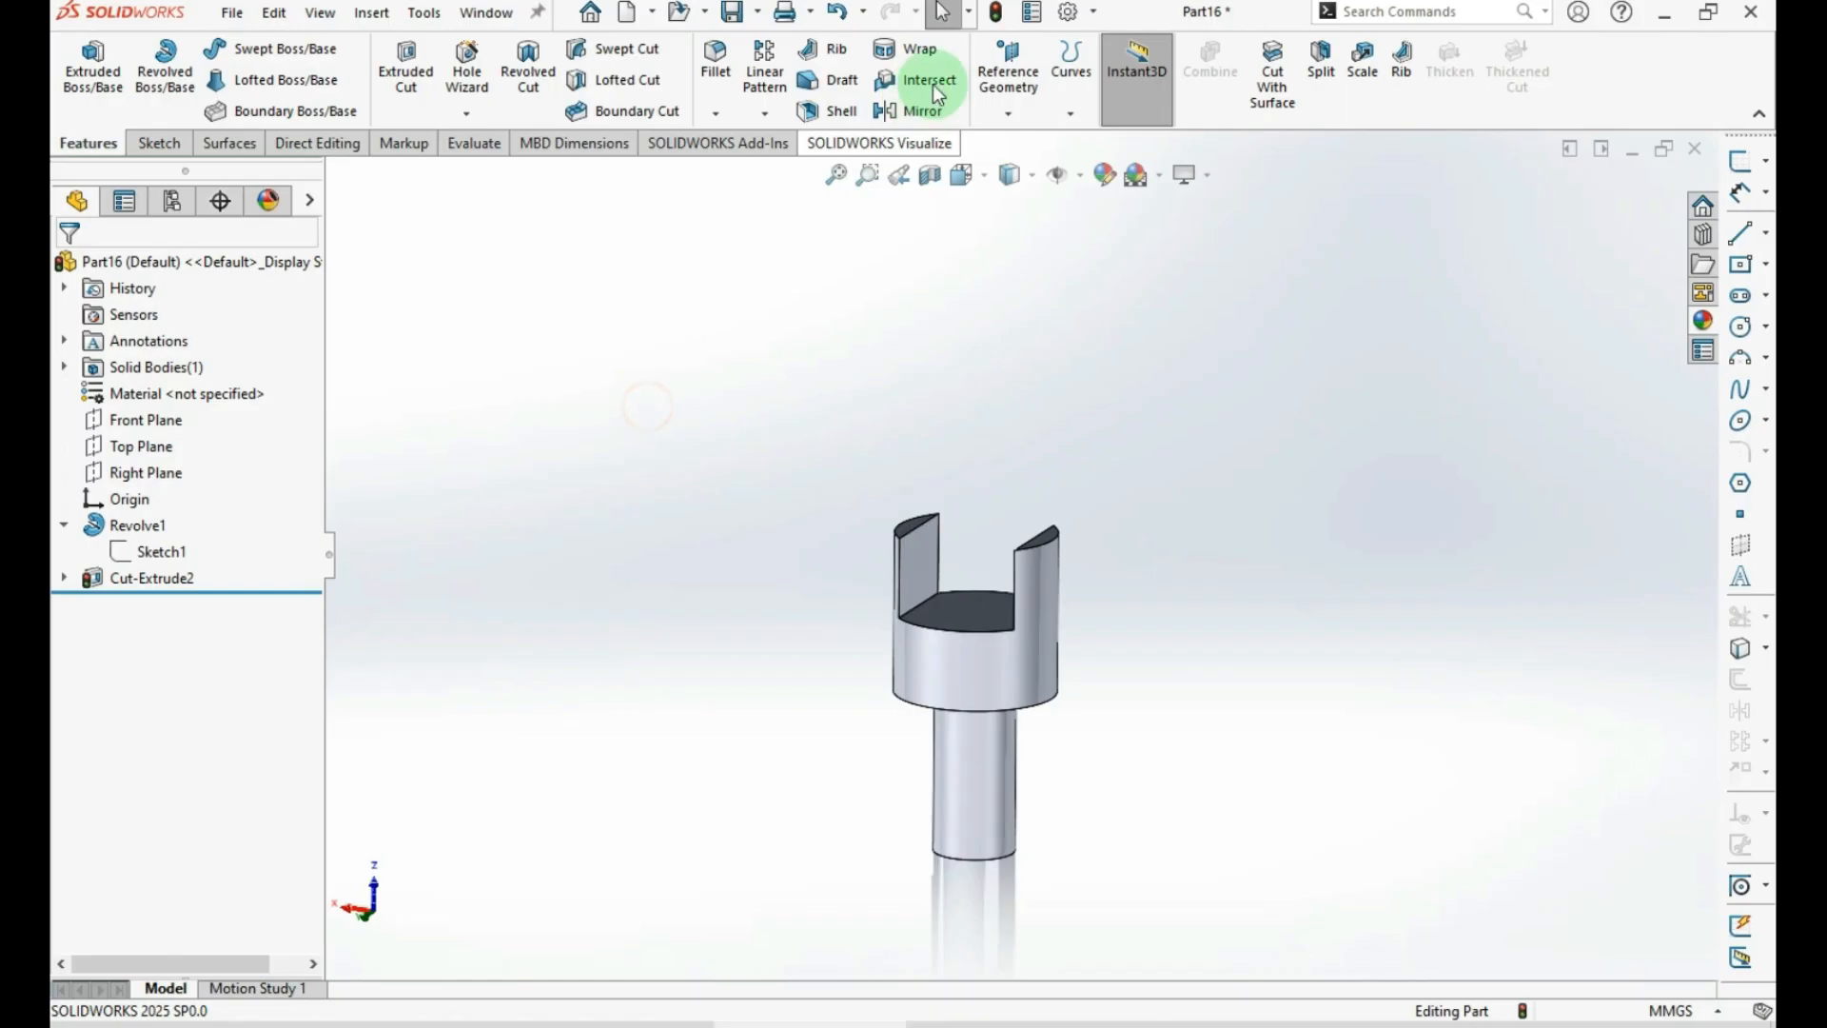
click(754, 623)
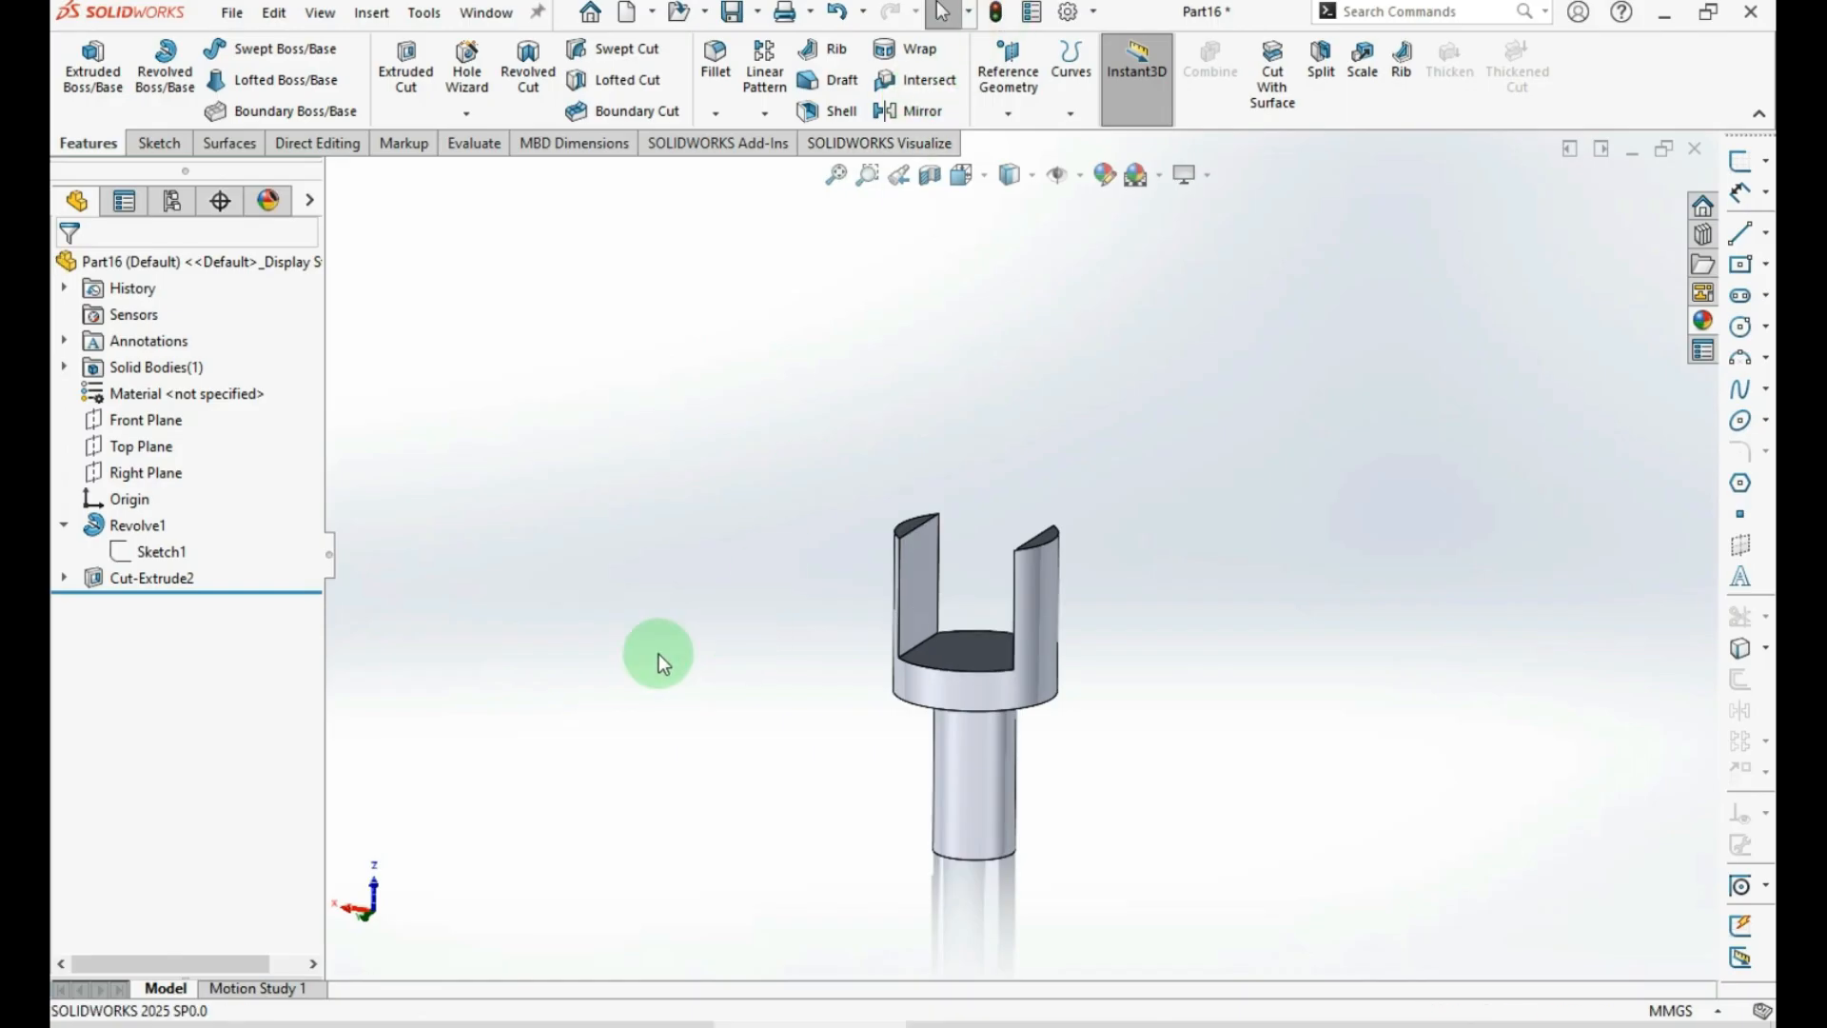
Start a sketch on the Front Plane and draw a vertical centerline from the head's top edge midpoint to its bottom edge midpoint
click(95, 424)
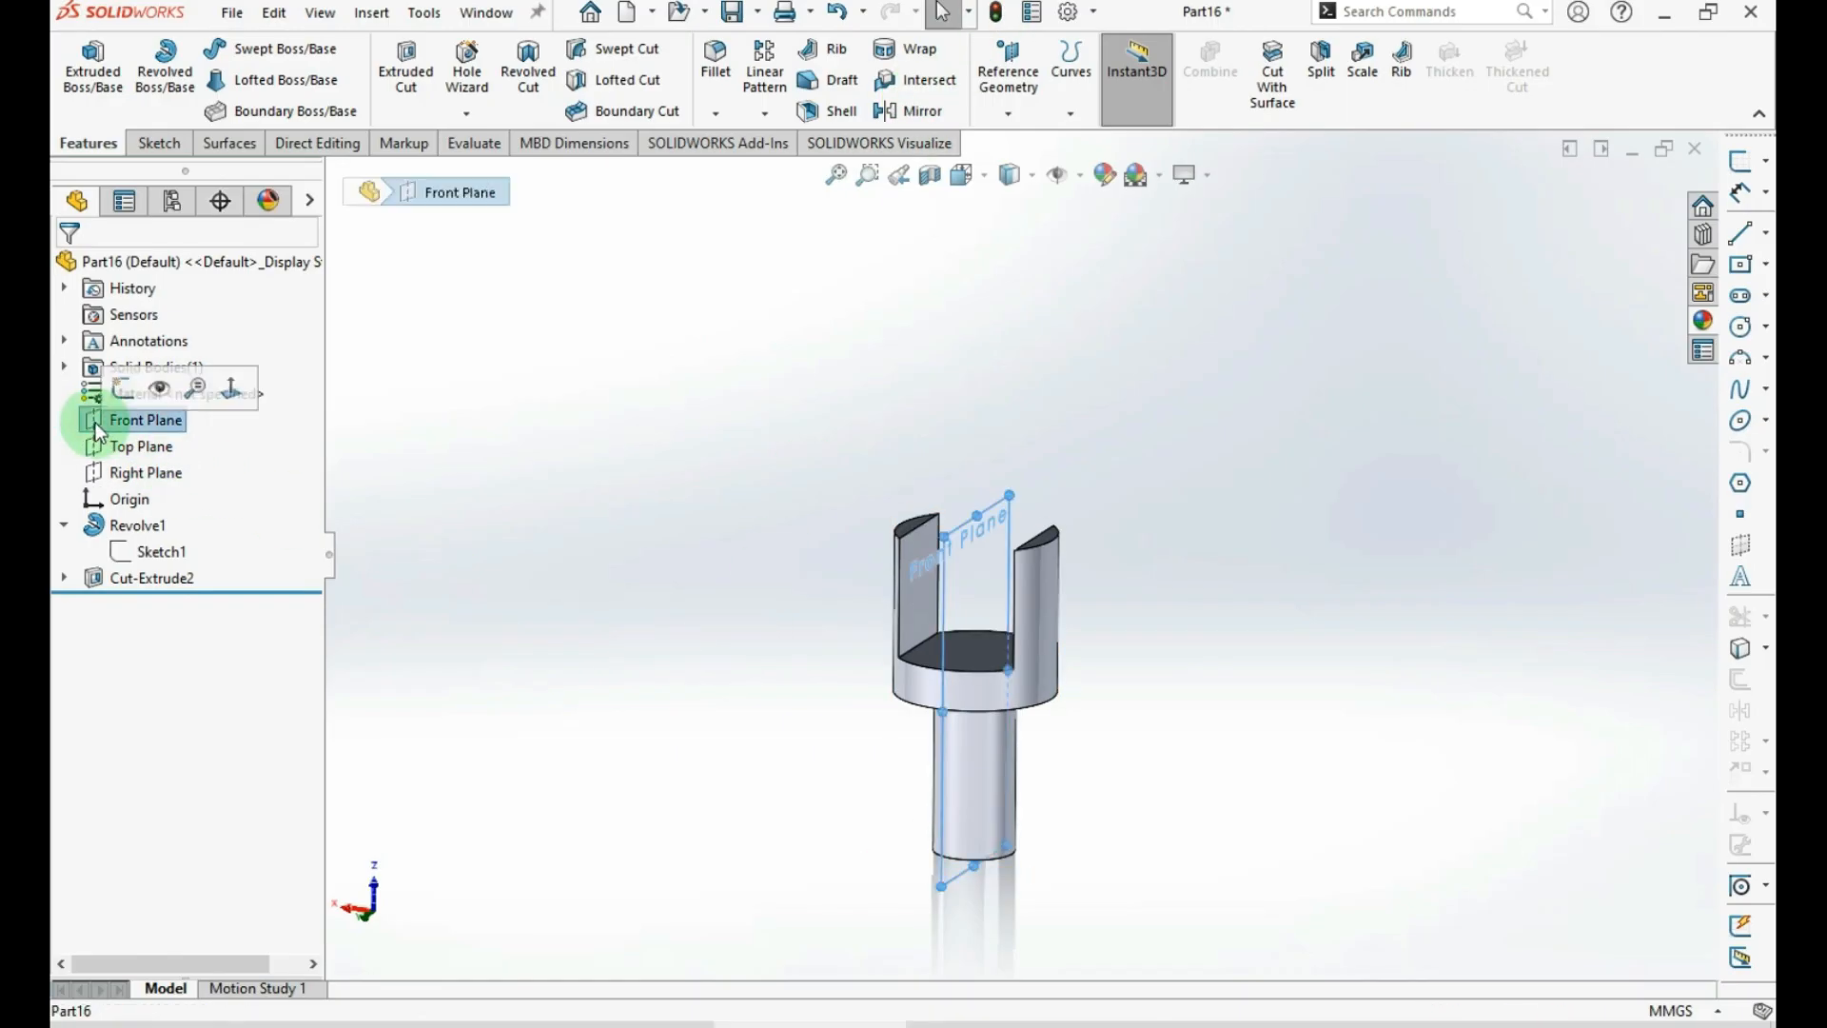
click(1740, 164)
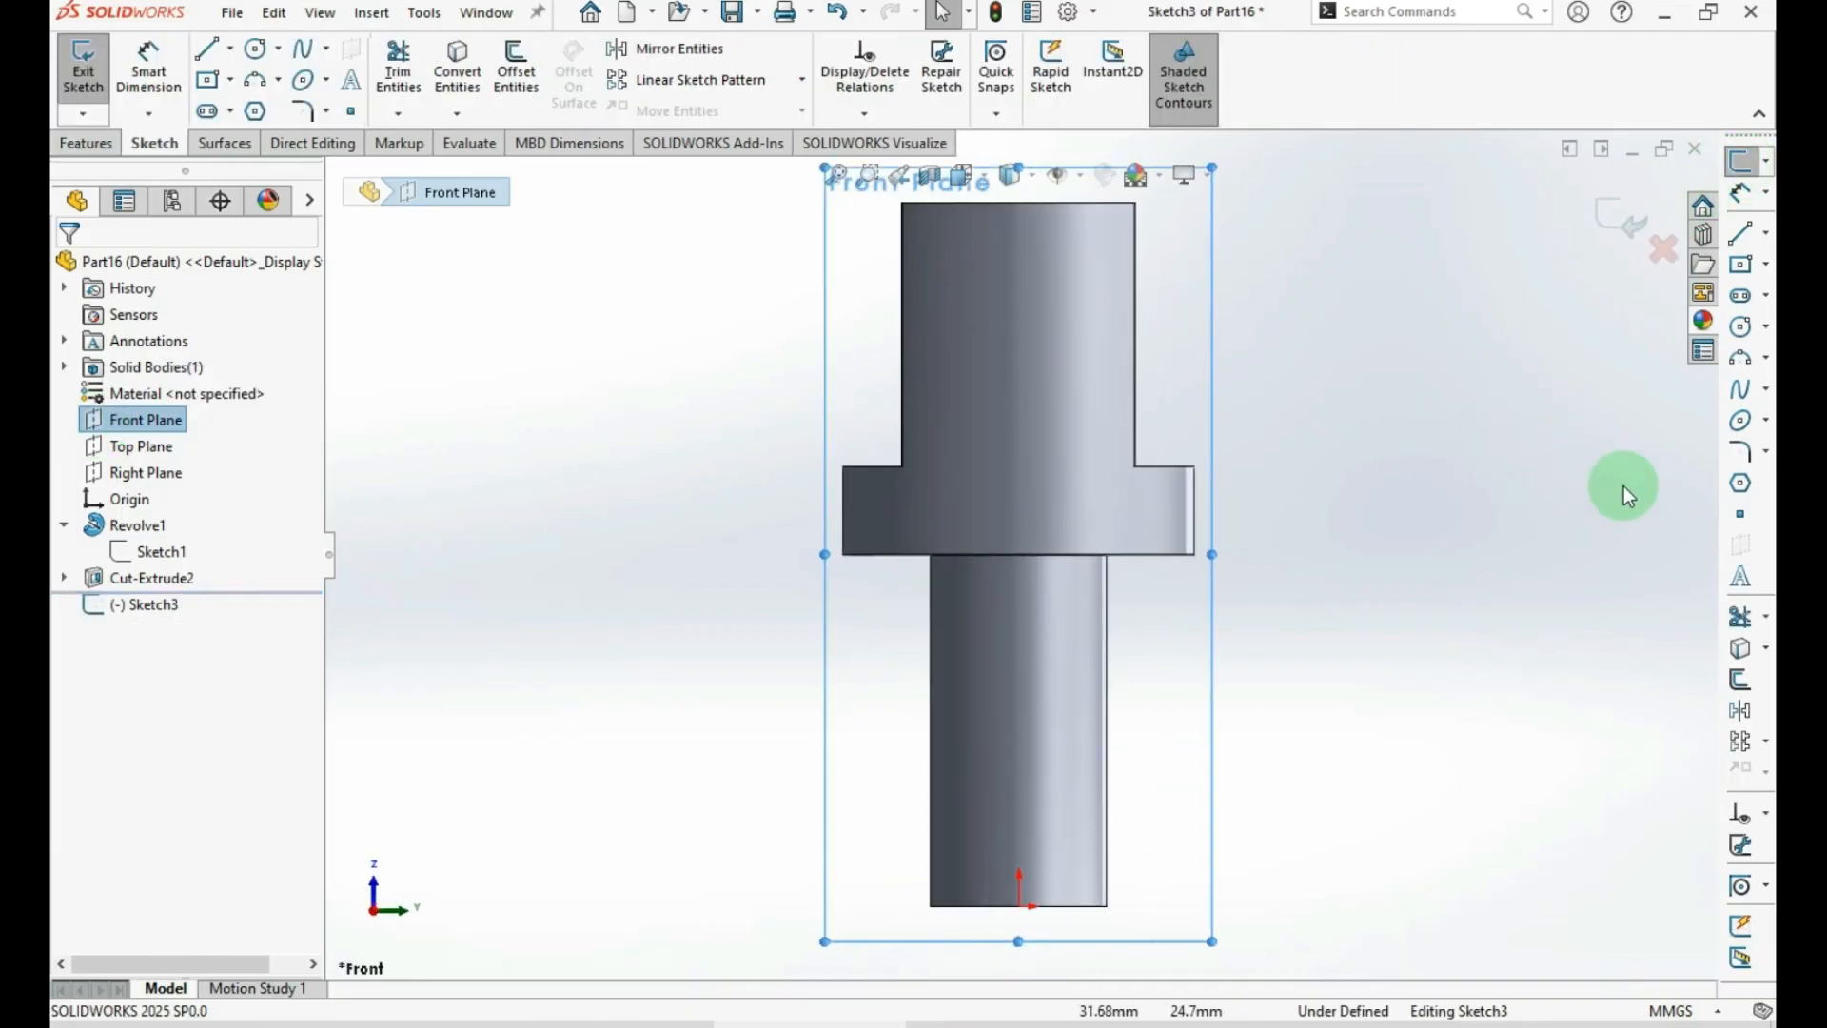
click(1765, 232)
click(1750, 260)
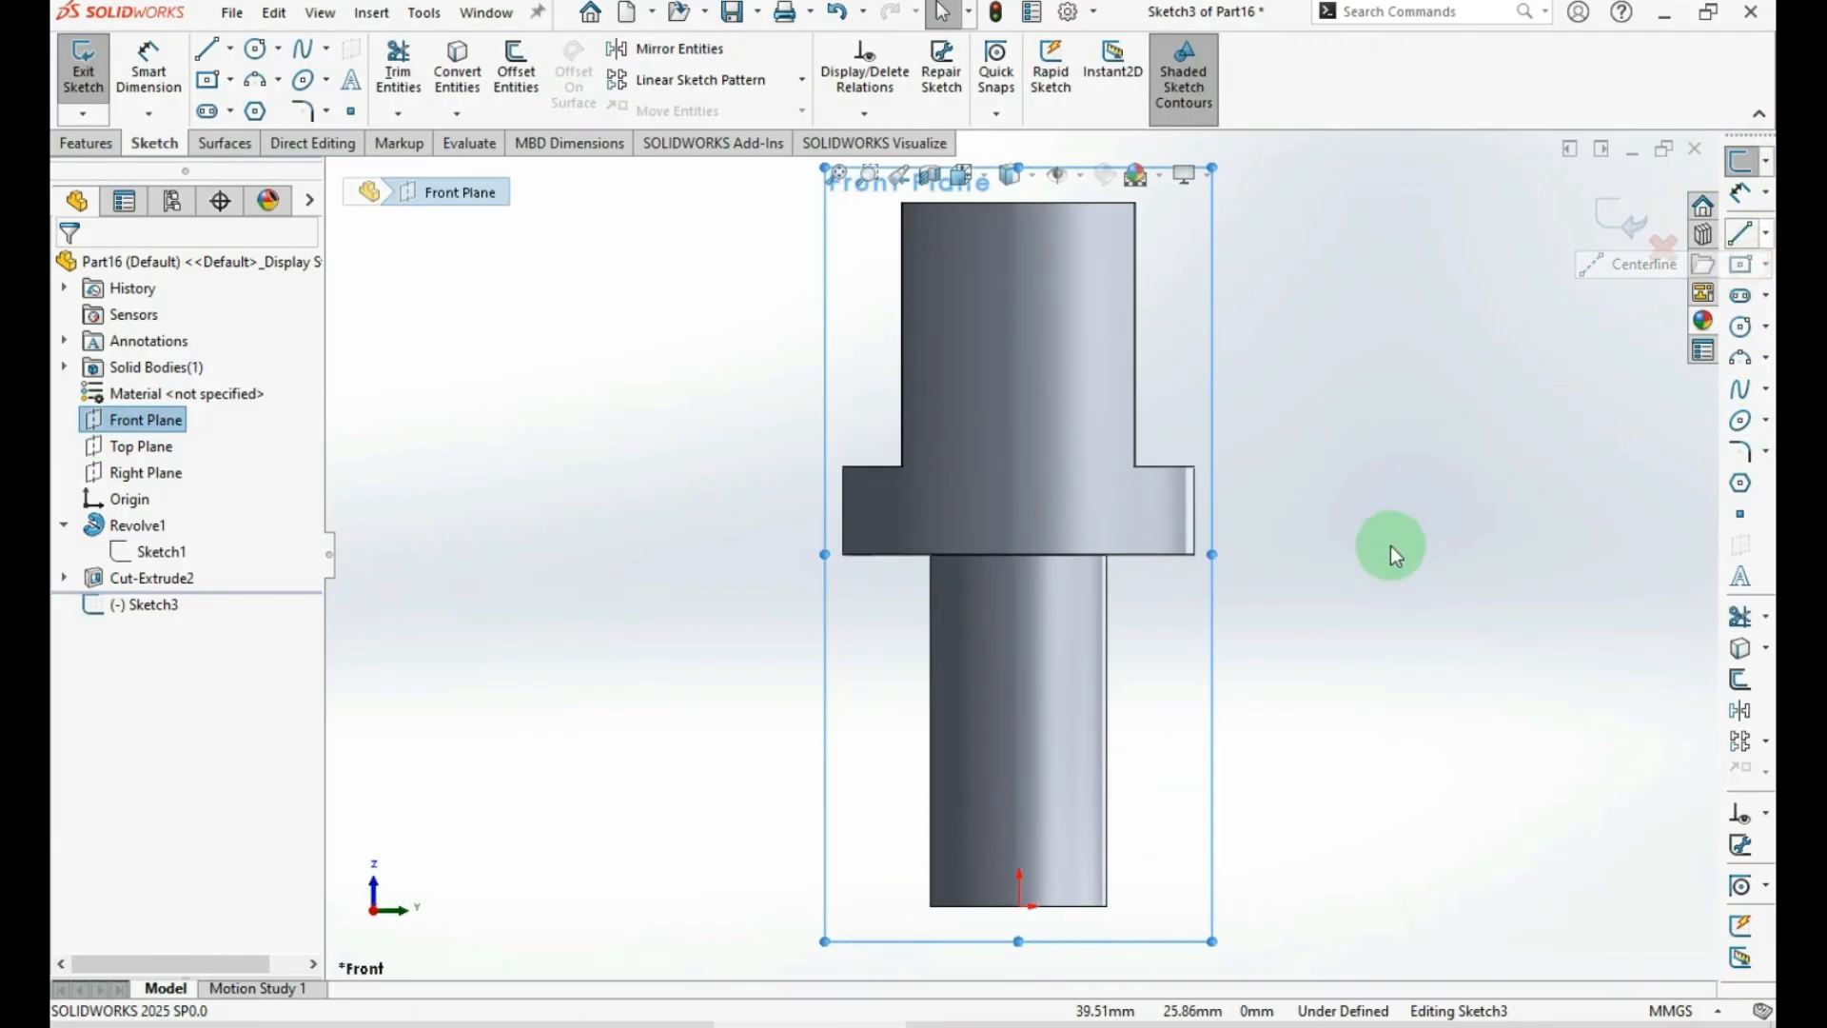
click(1020, 310)
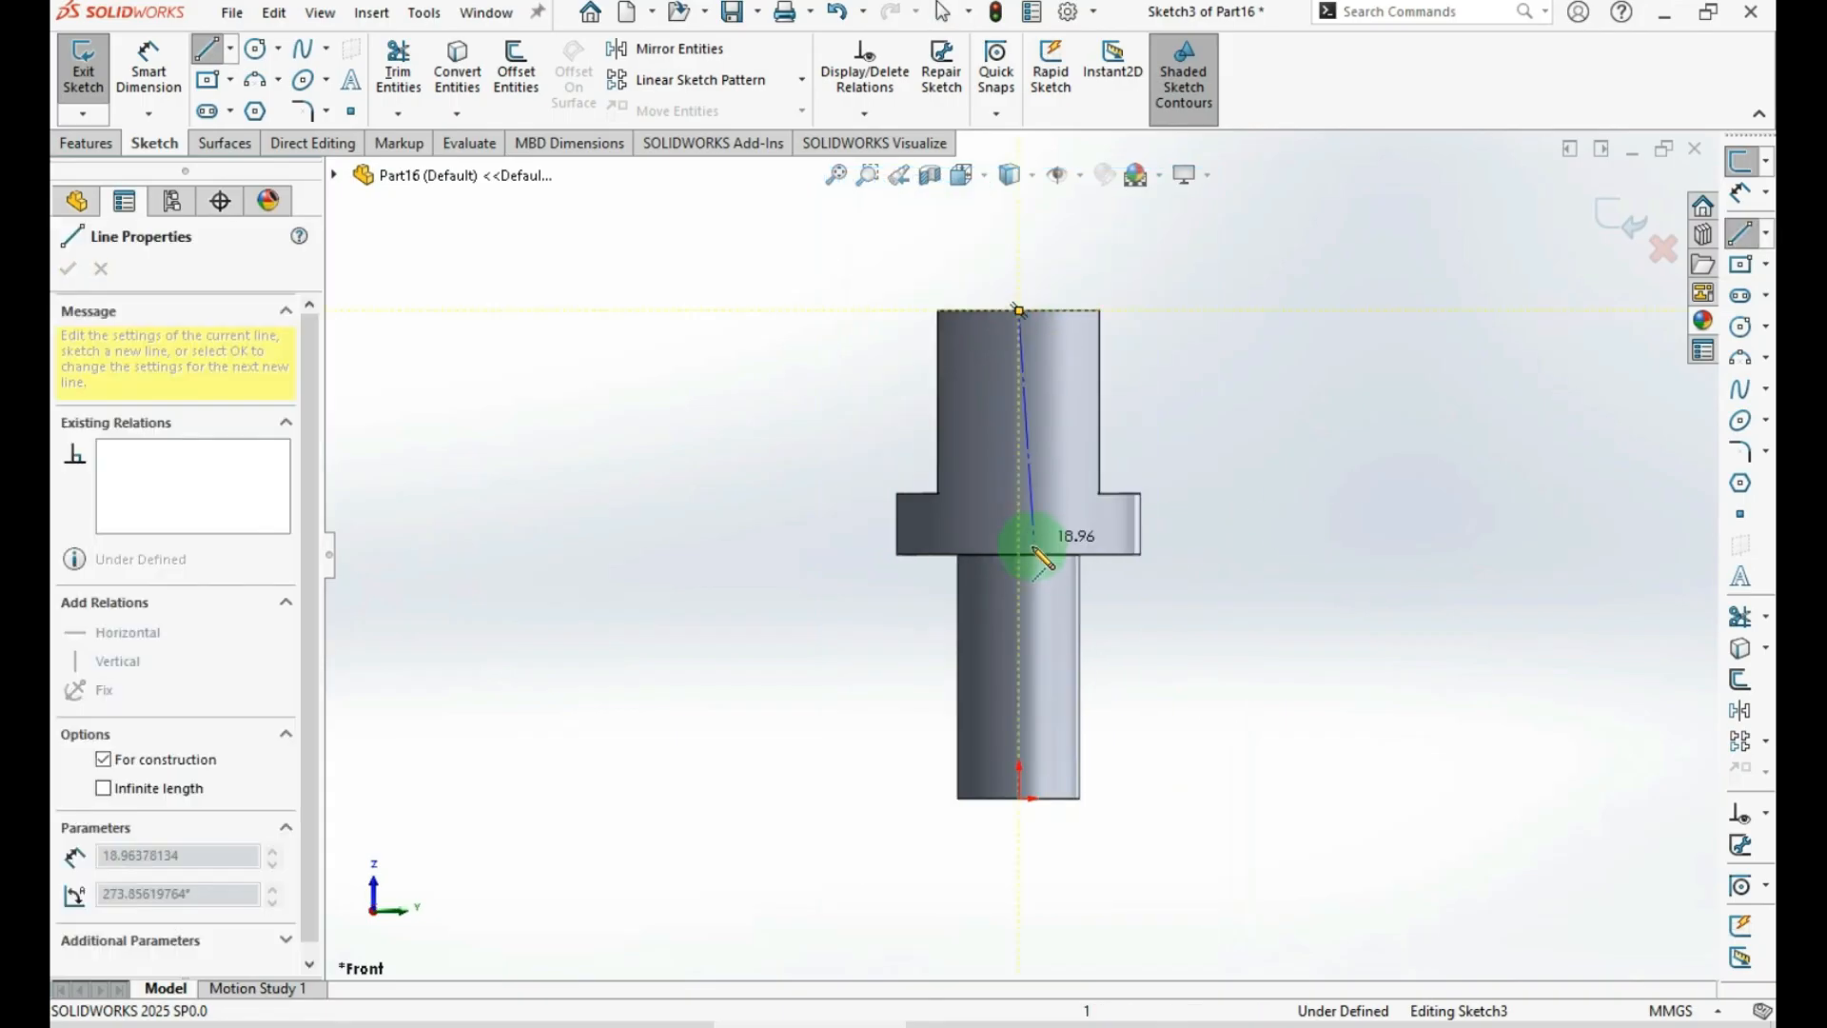
click(1022, 557)
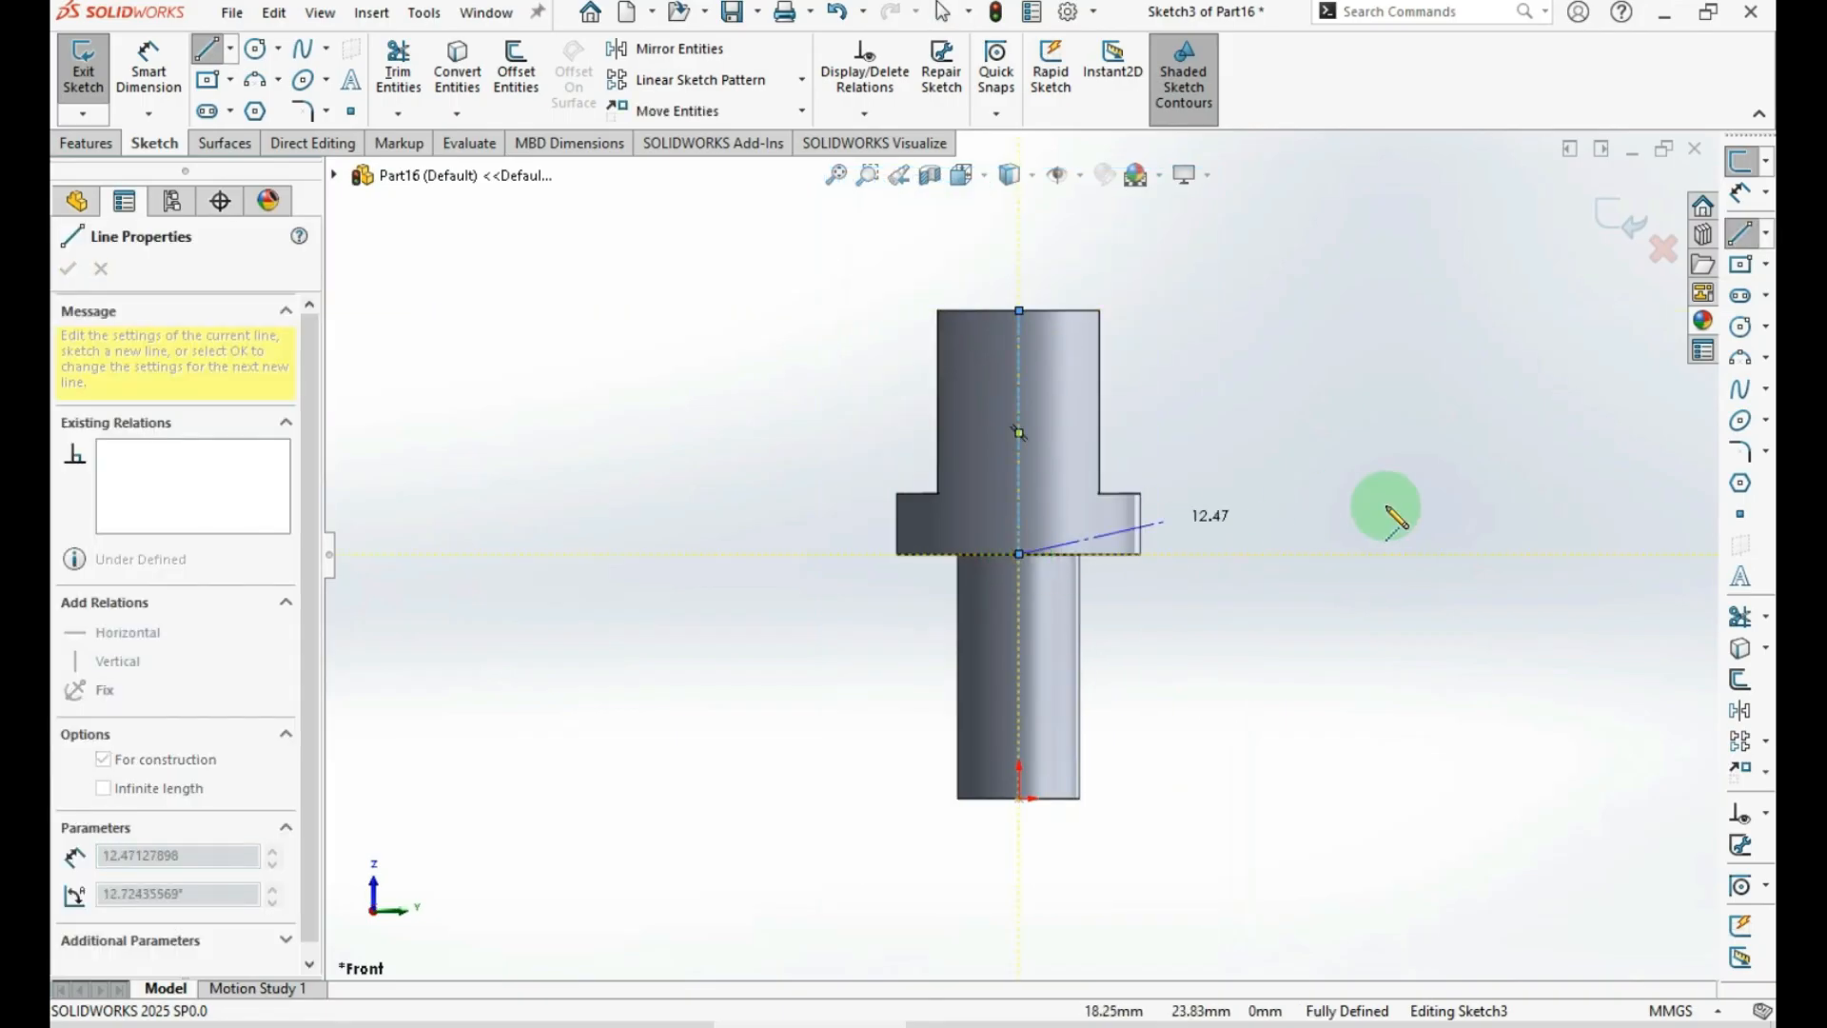
key(Escape)
Sketch a circle about 3.4 mm across on the centerline near the head's top and dimension its diameter 3 mm
click(1740, 326)
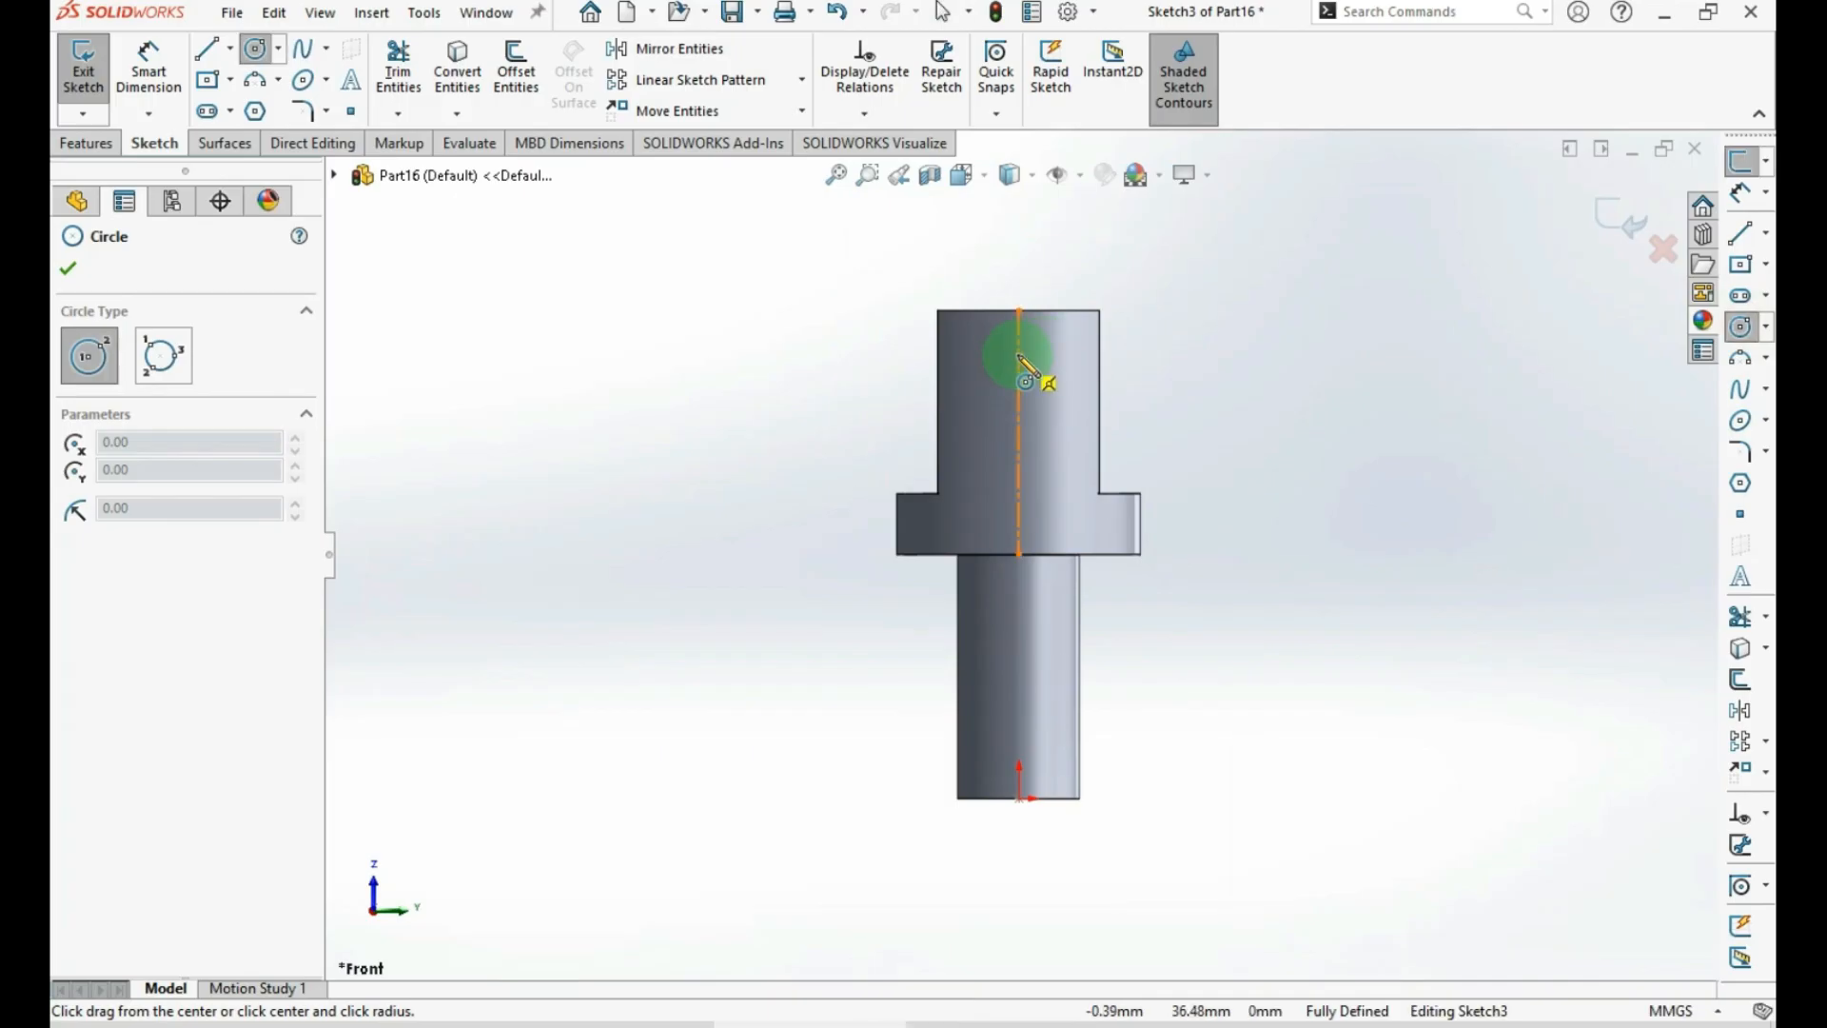
click(1019, 353)
click(1042, 370)
key(ctrl+d)
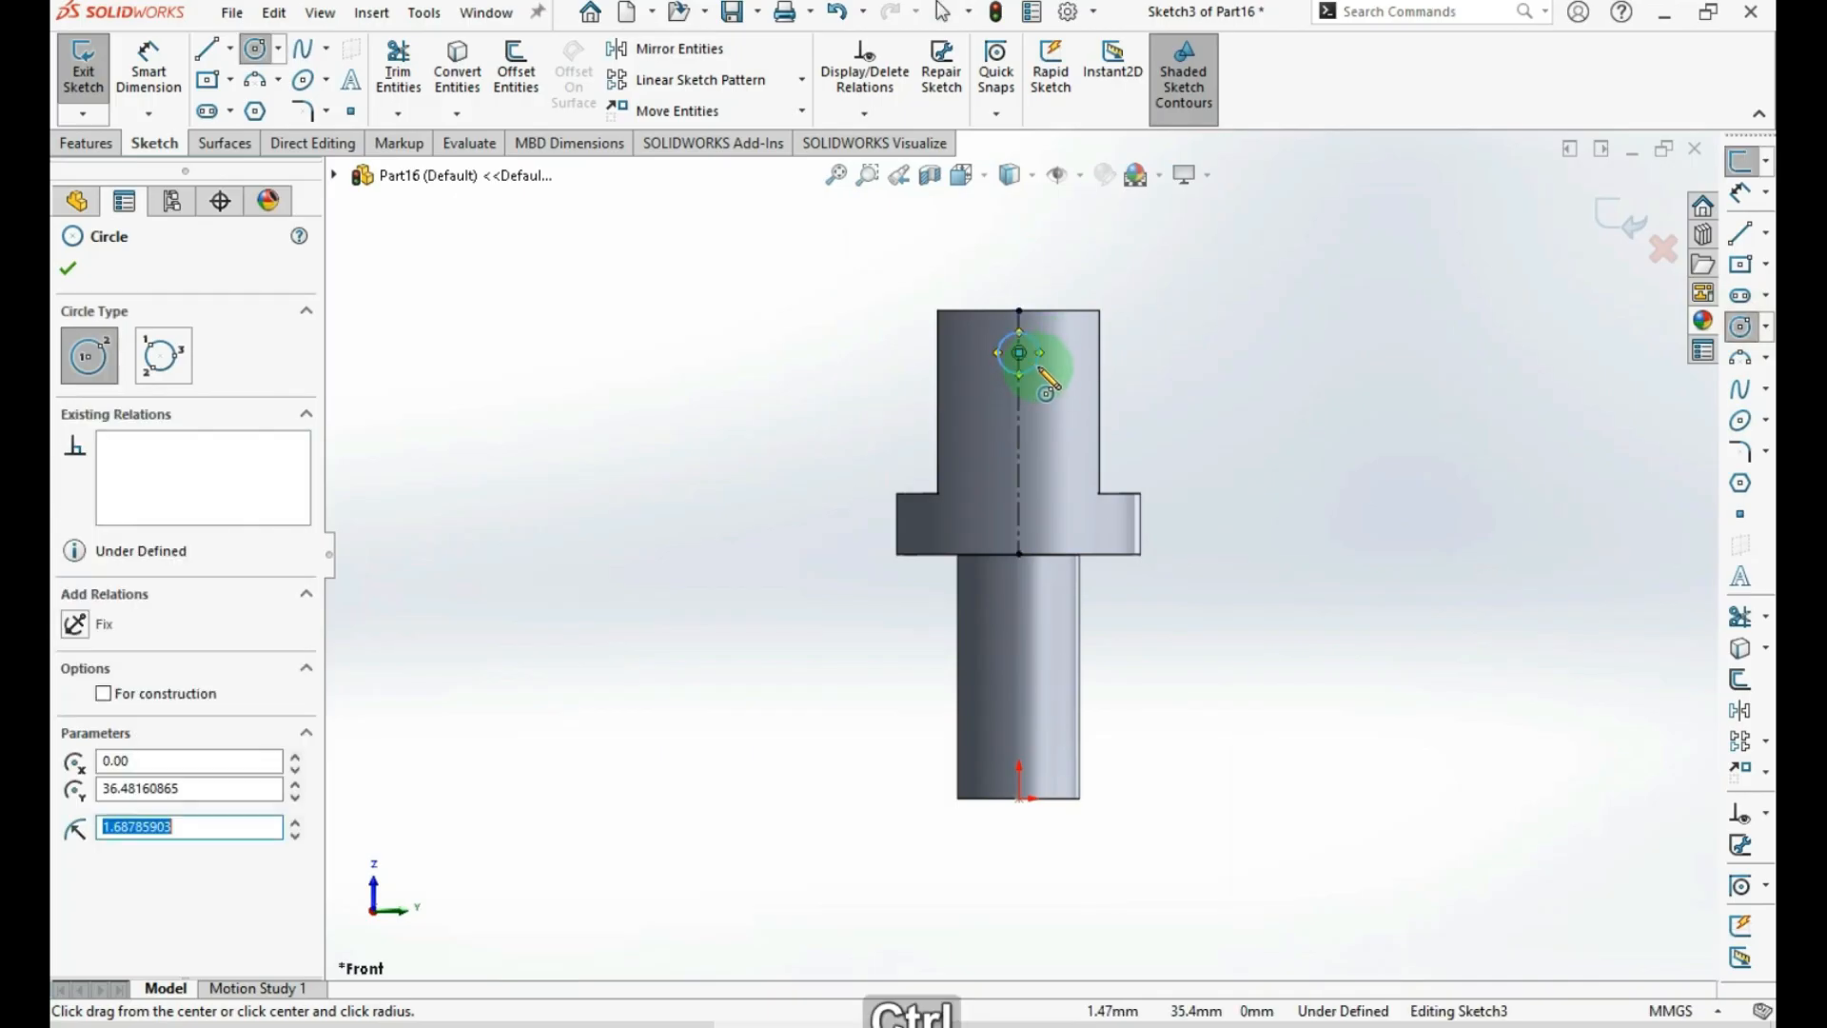
click(1042, 367)
click(1192, 358)
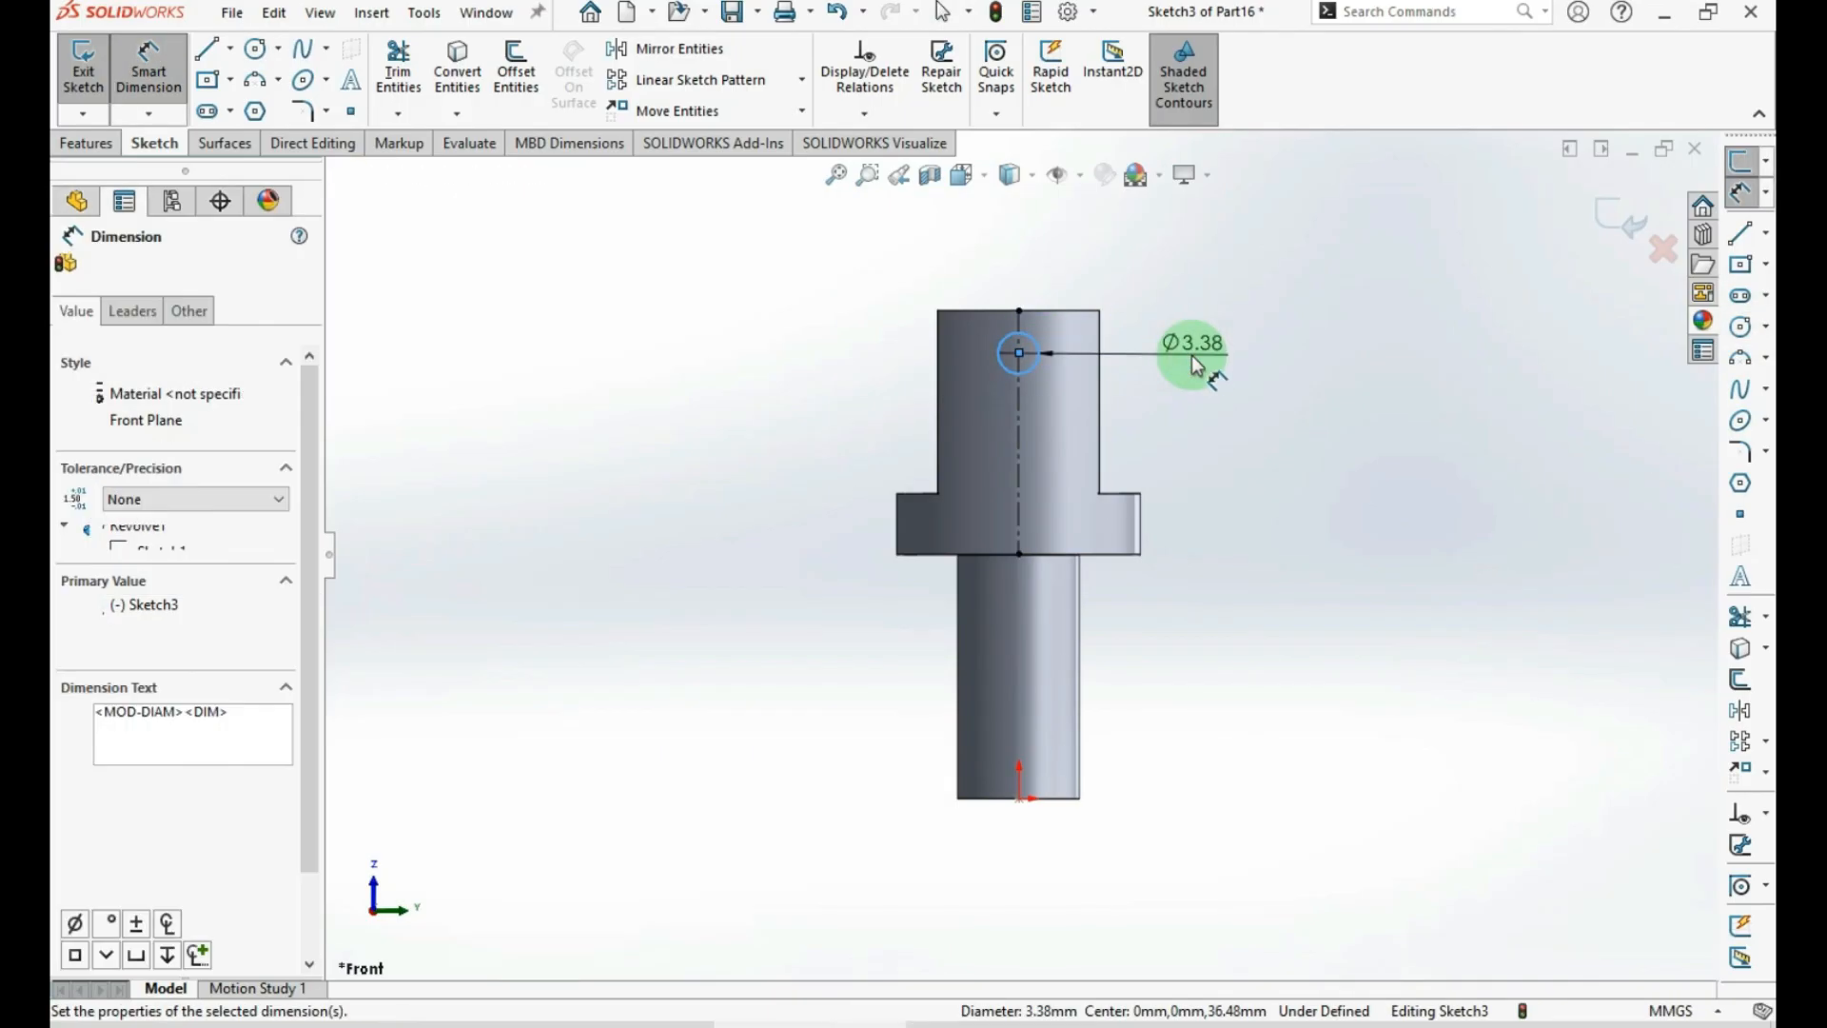
text(3.37571806mm)
key(Return)
Dimension the distance from the circle's center to the centerline's upper endpoint as 5 mm
click(1019, 353)
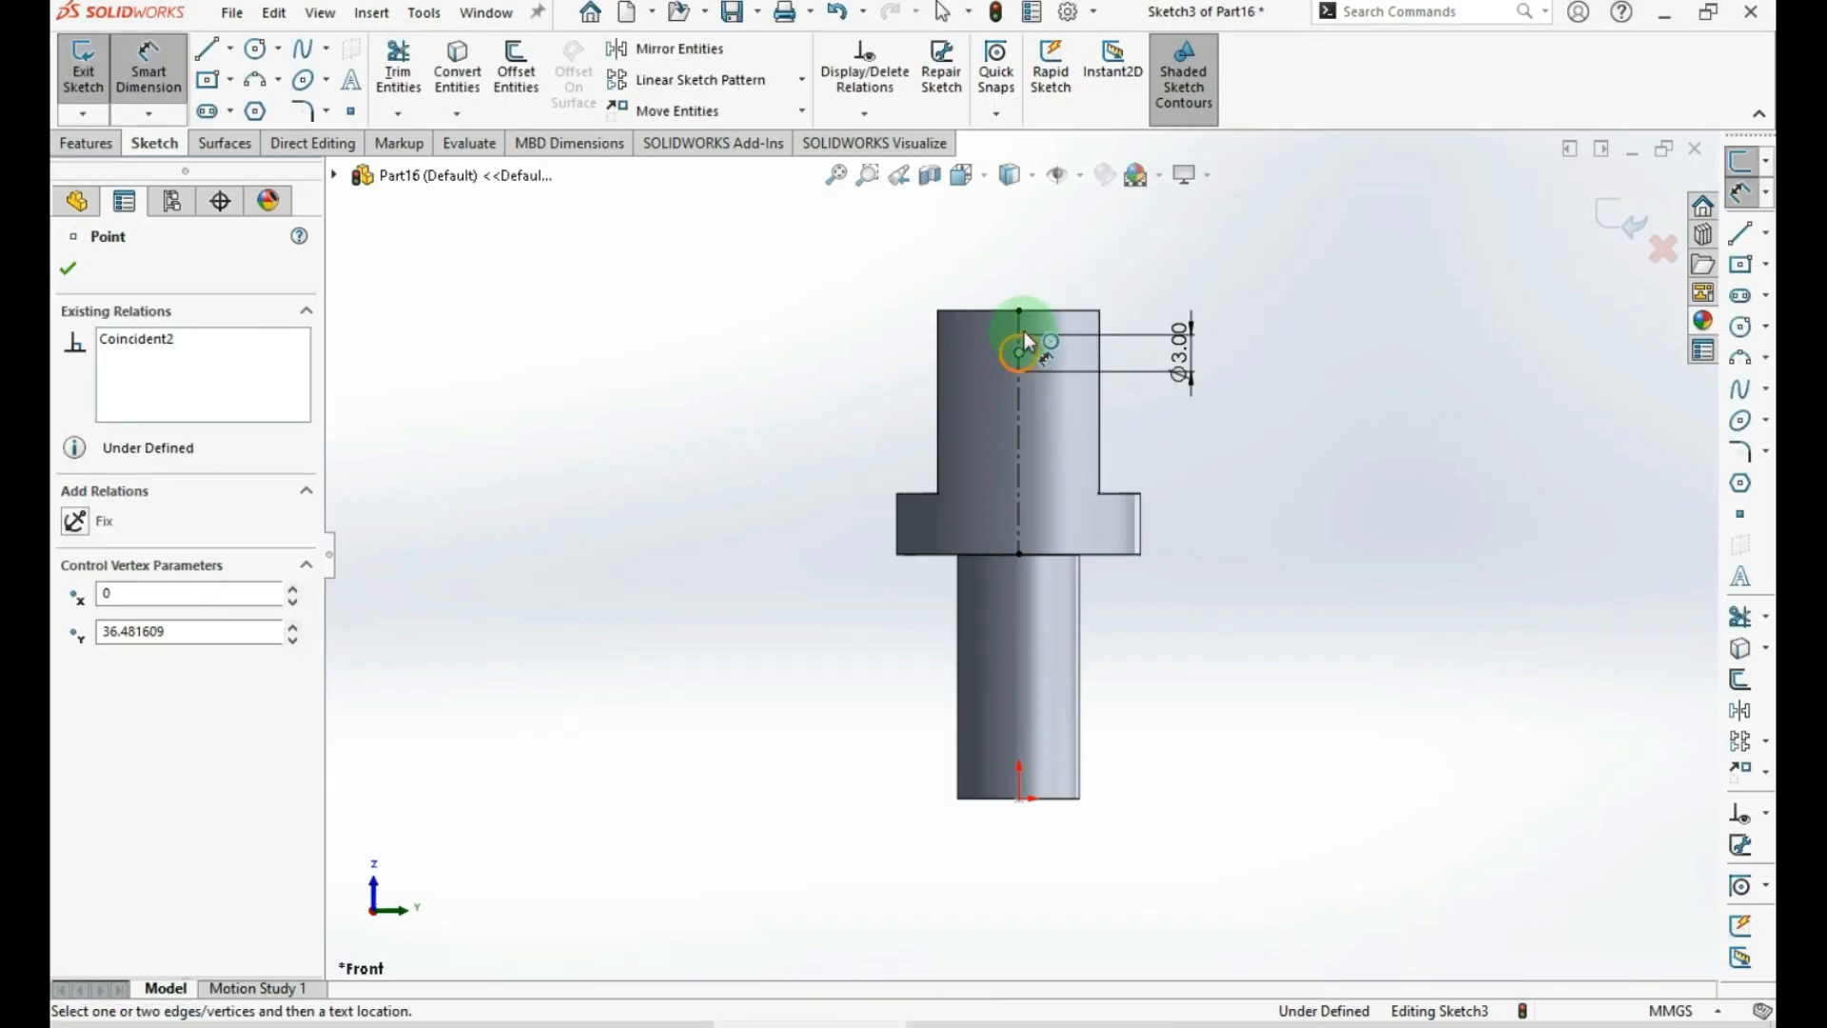
click(1020, 311)
click(881, 335)
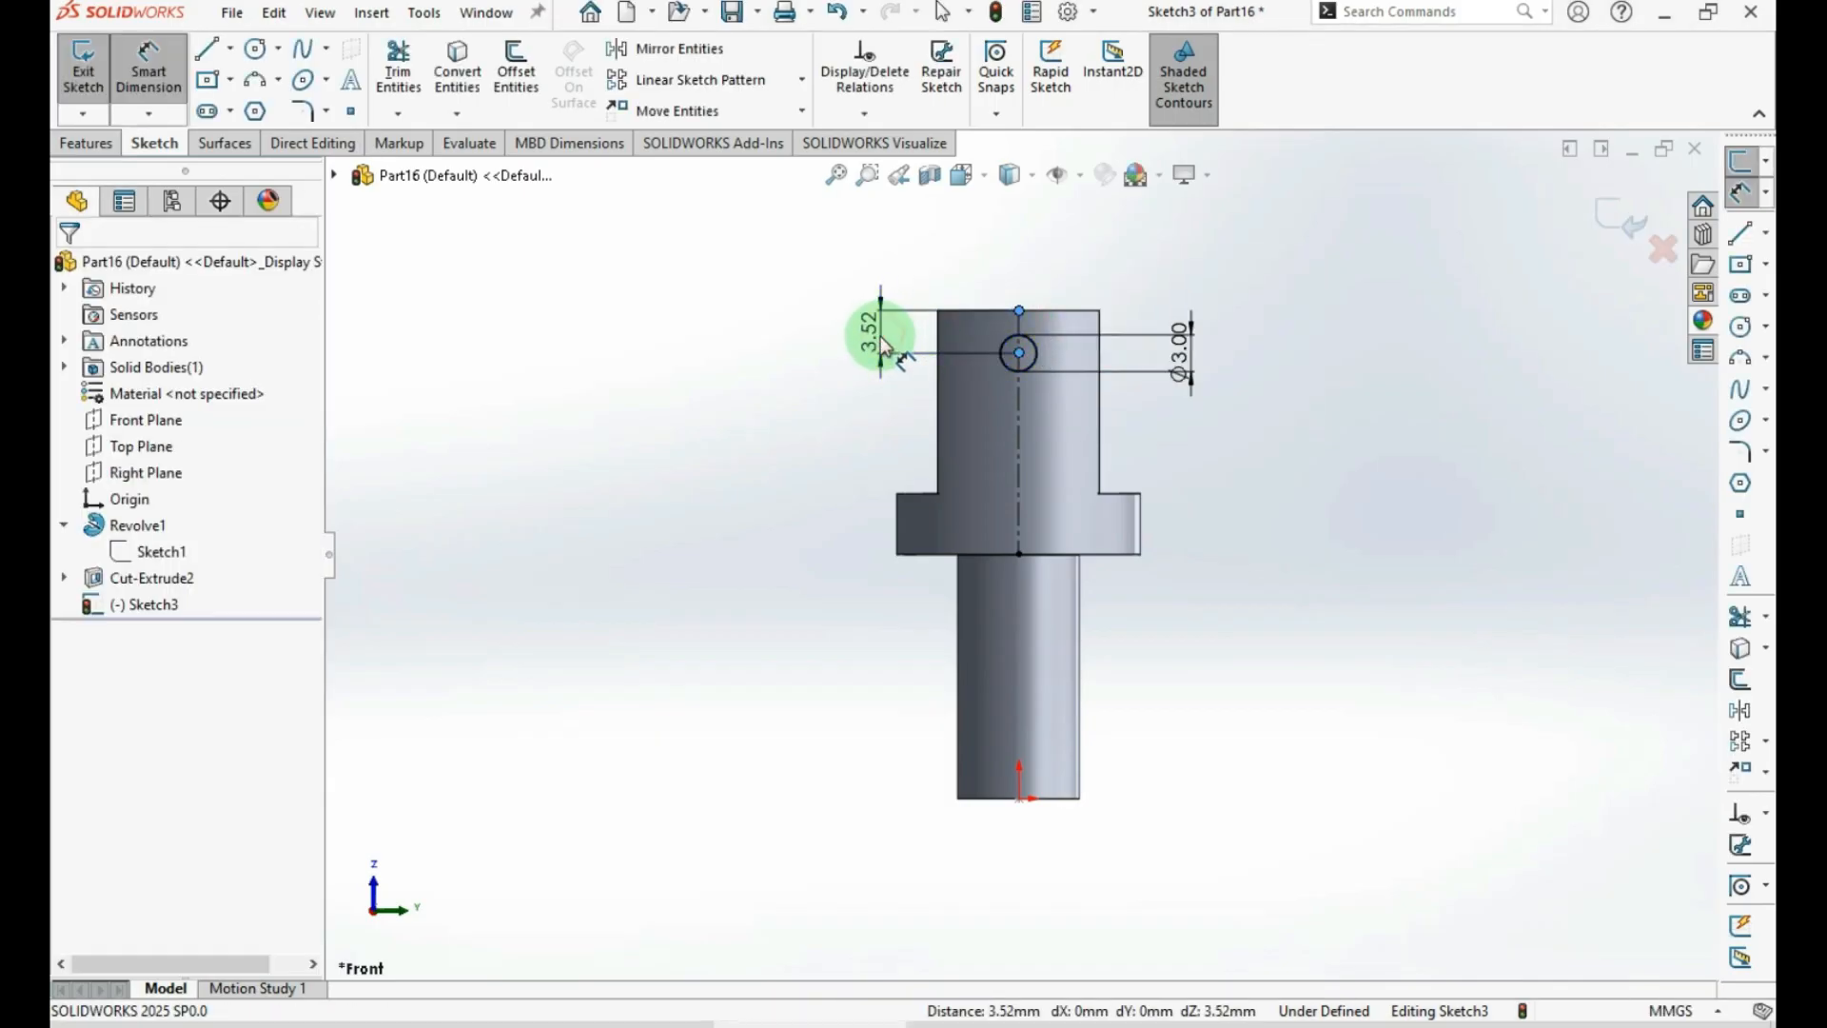
text(5)
key(Return)
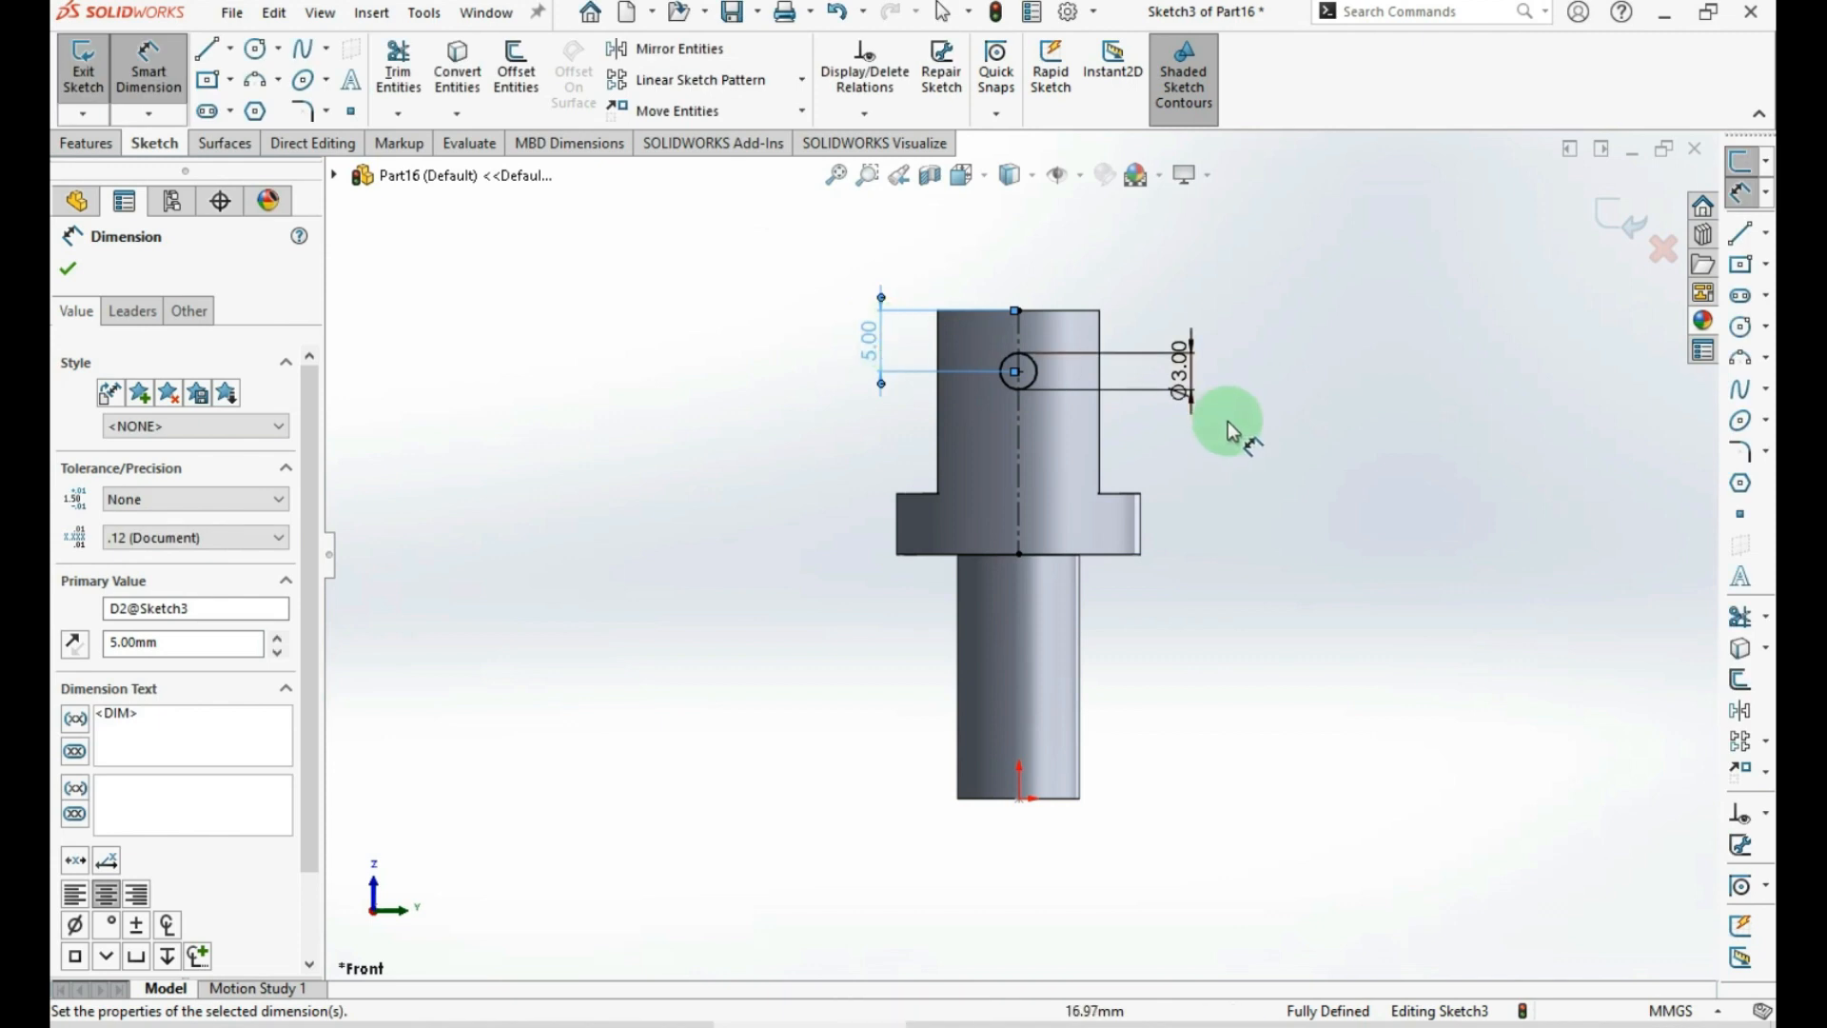
Set the circle's diameter to 5 mm
double_click(1185, 359)
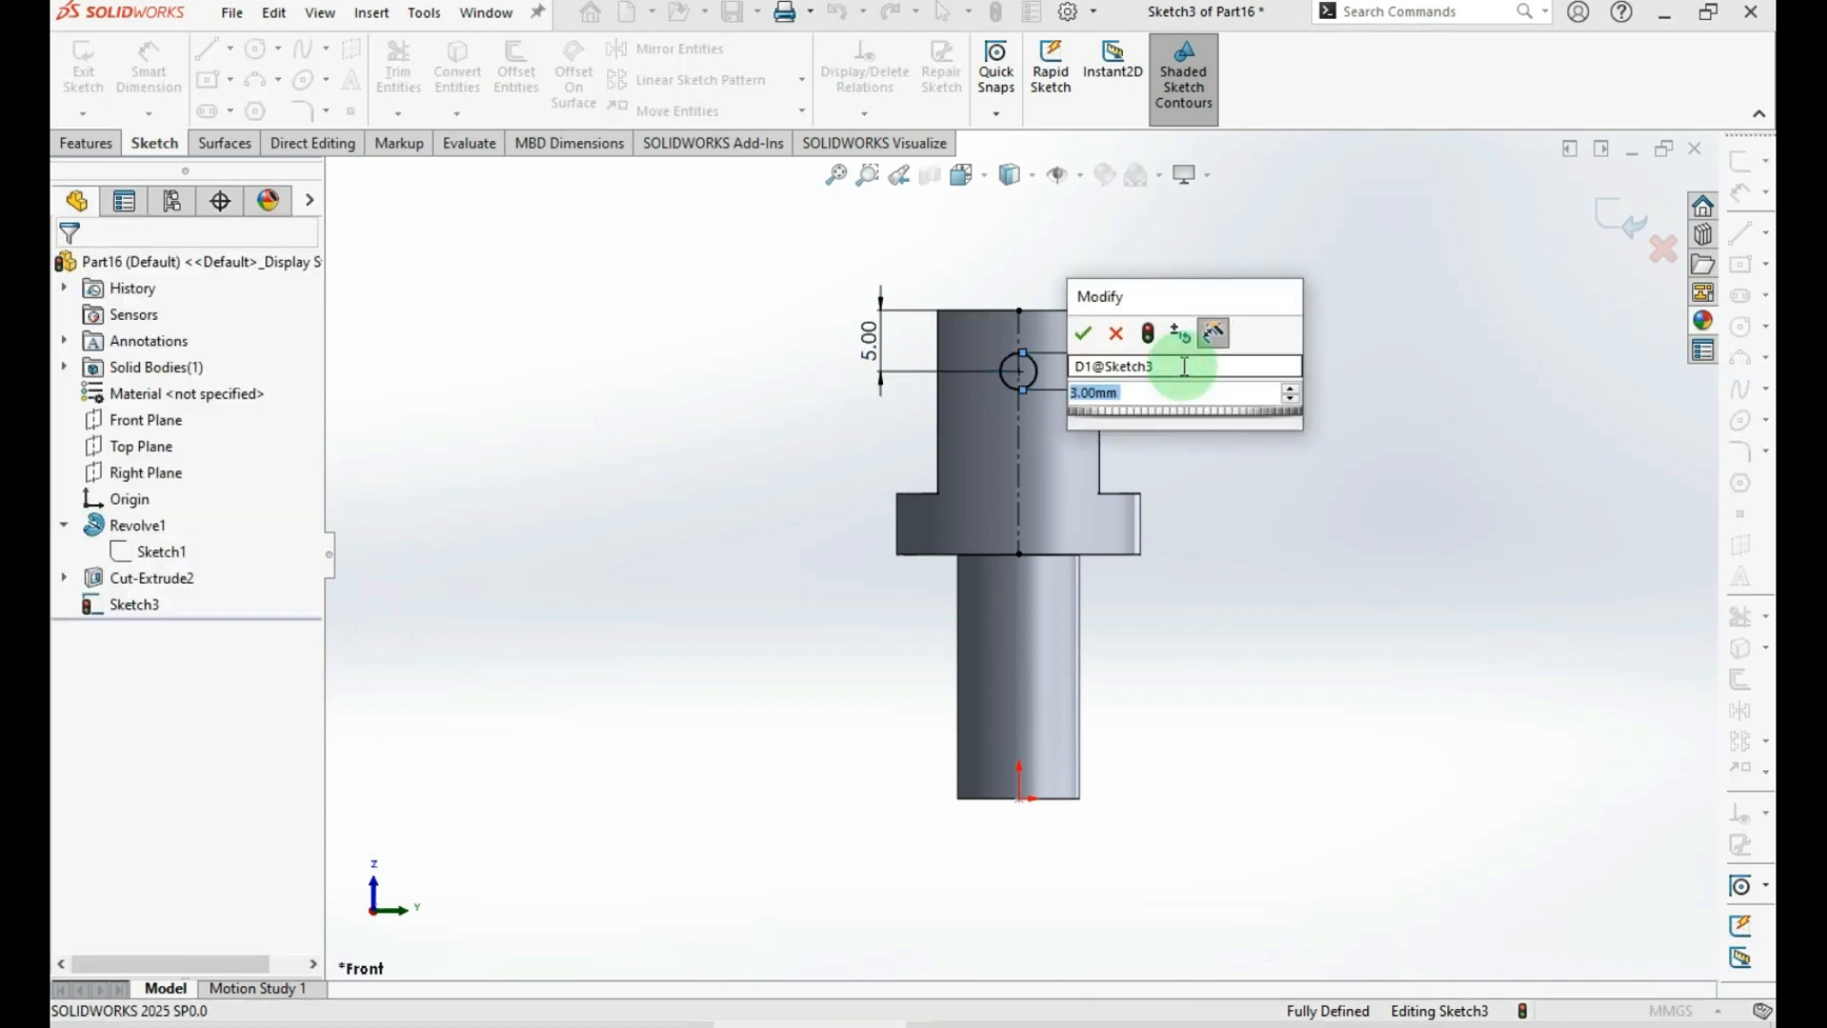
text(5)
key(Return)
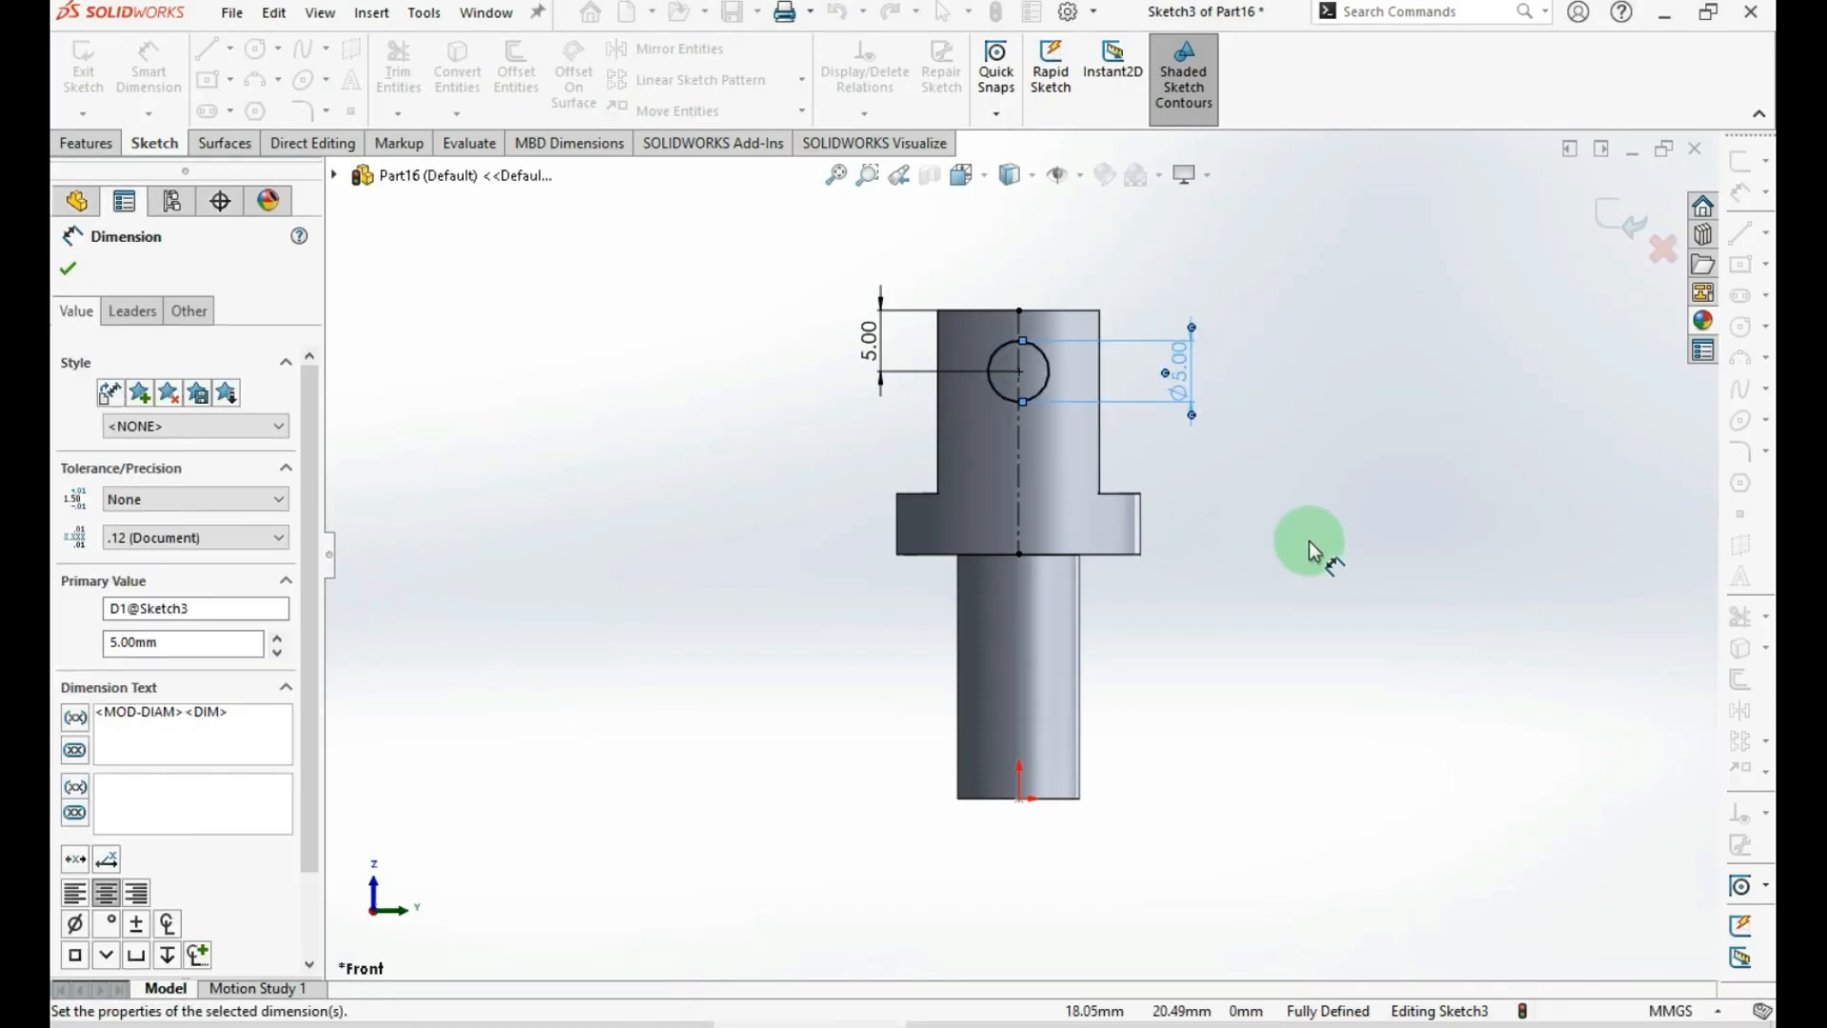
click(1310, 551)
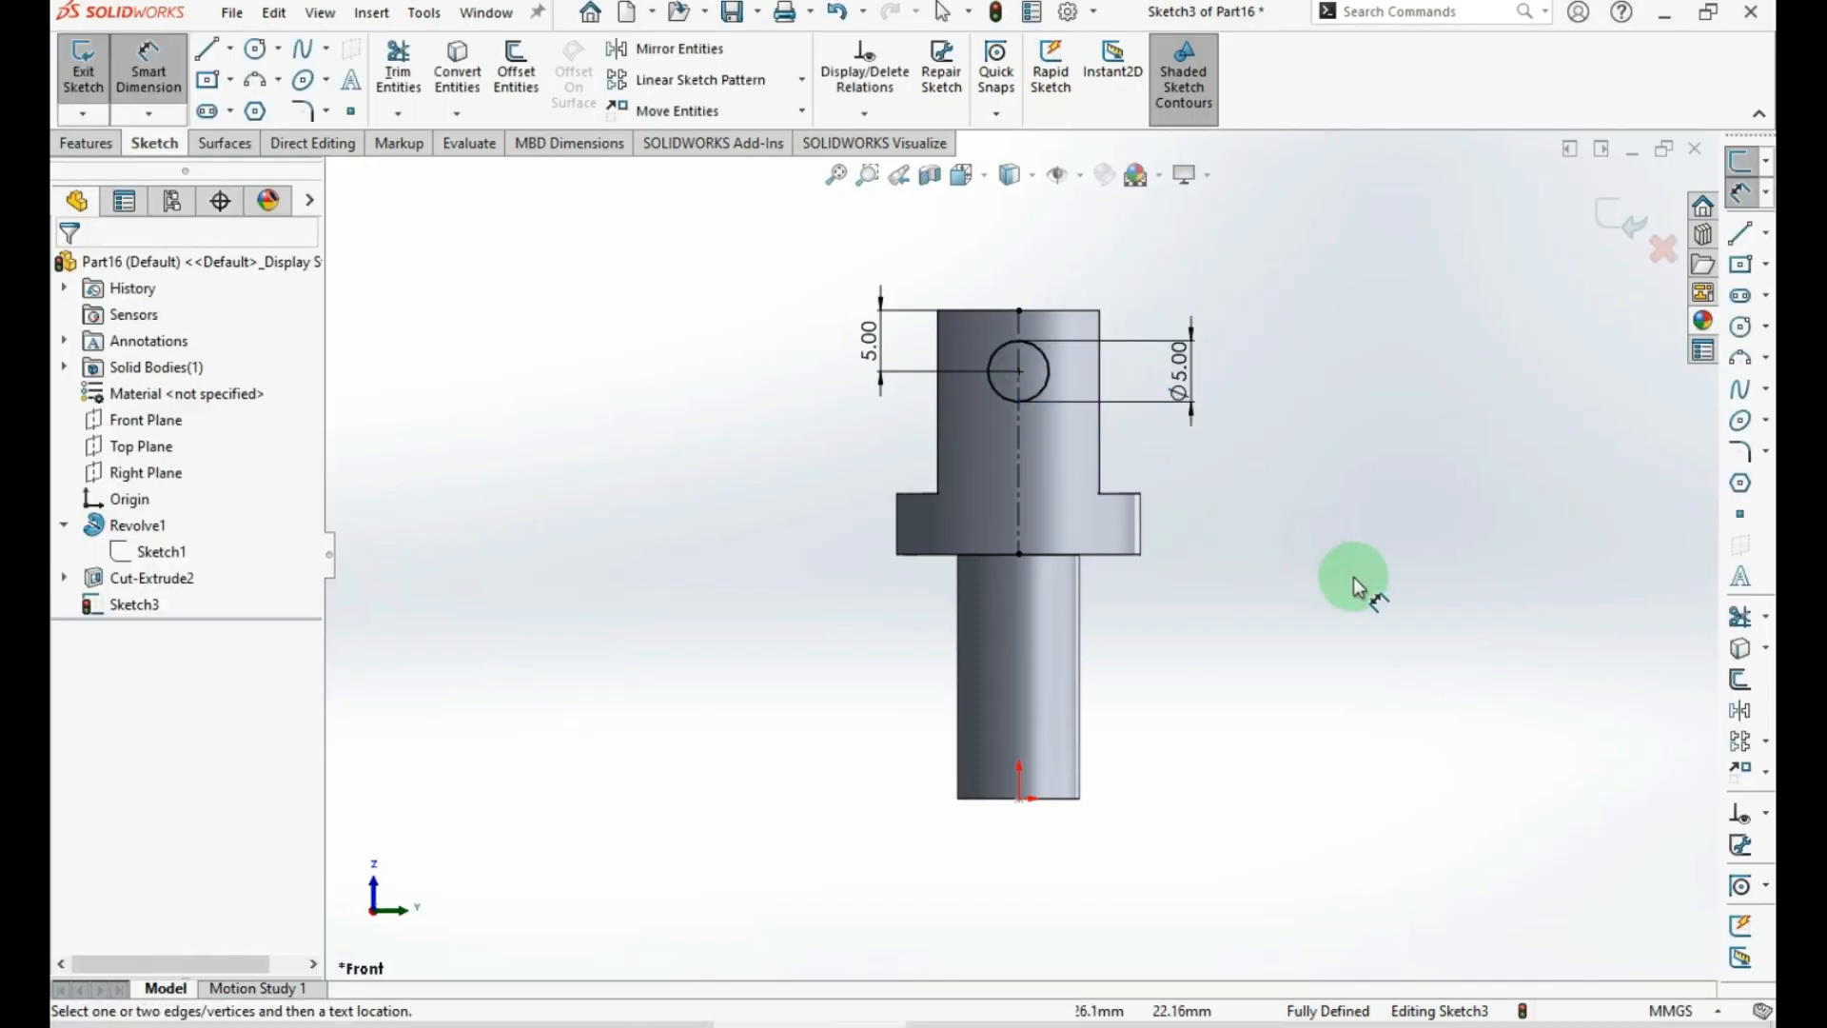
Cut the circle through both prongs of the head with an extruded cut using the Through All - Both end condition
click(76, 144)
click(406, 71)
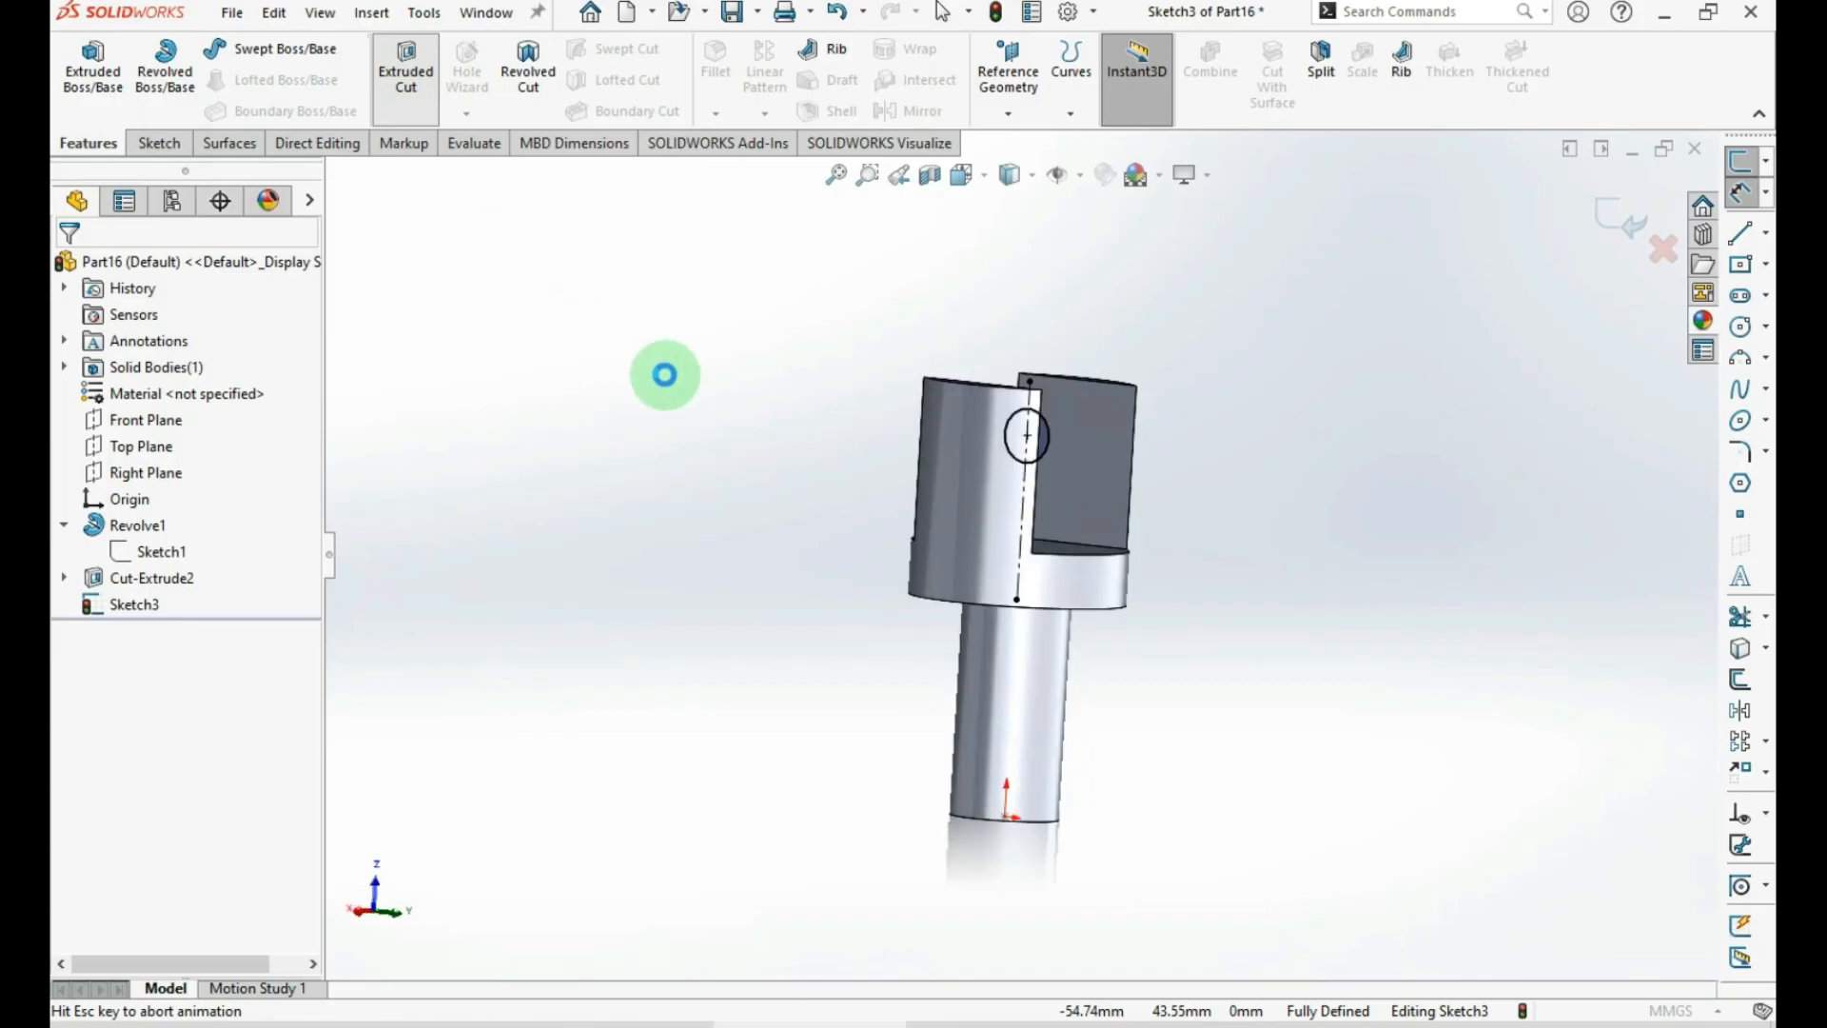
click(141, 415)
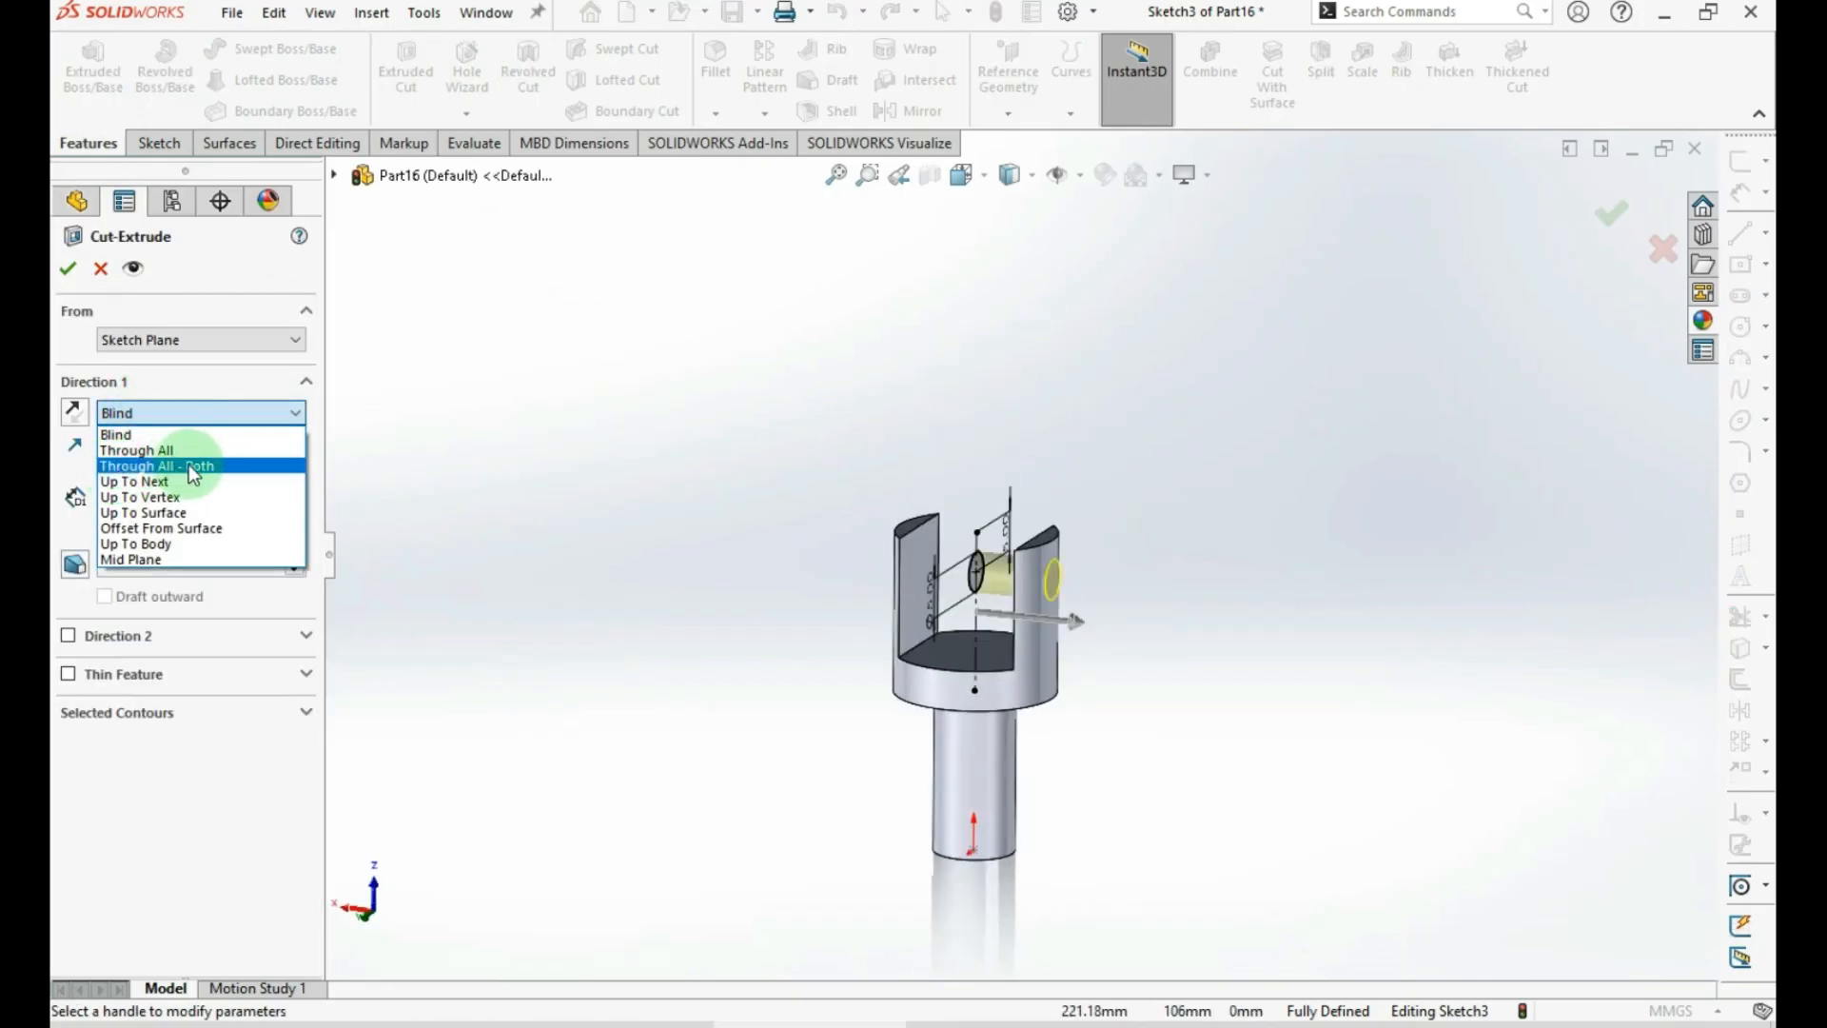
click(209, 466)
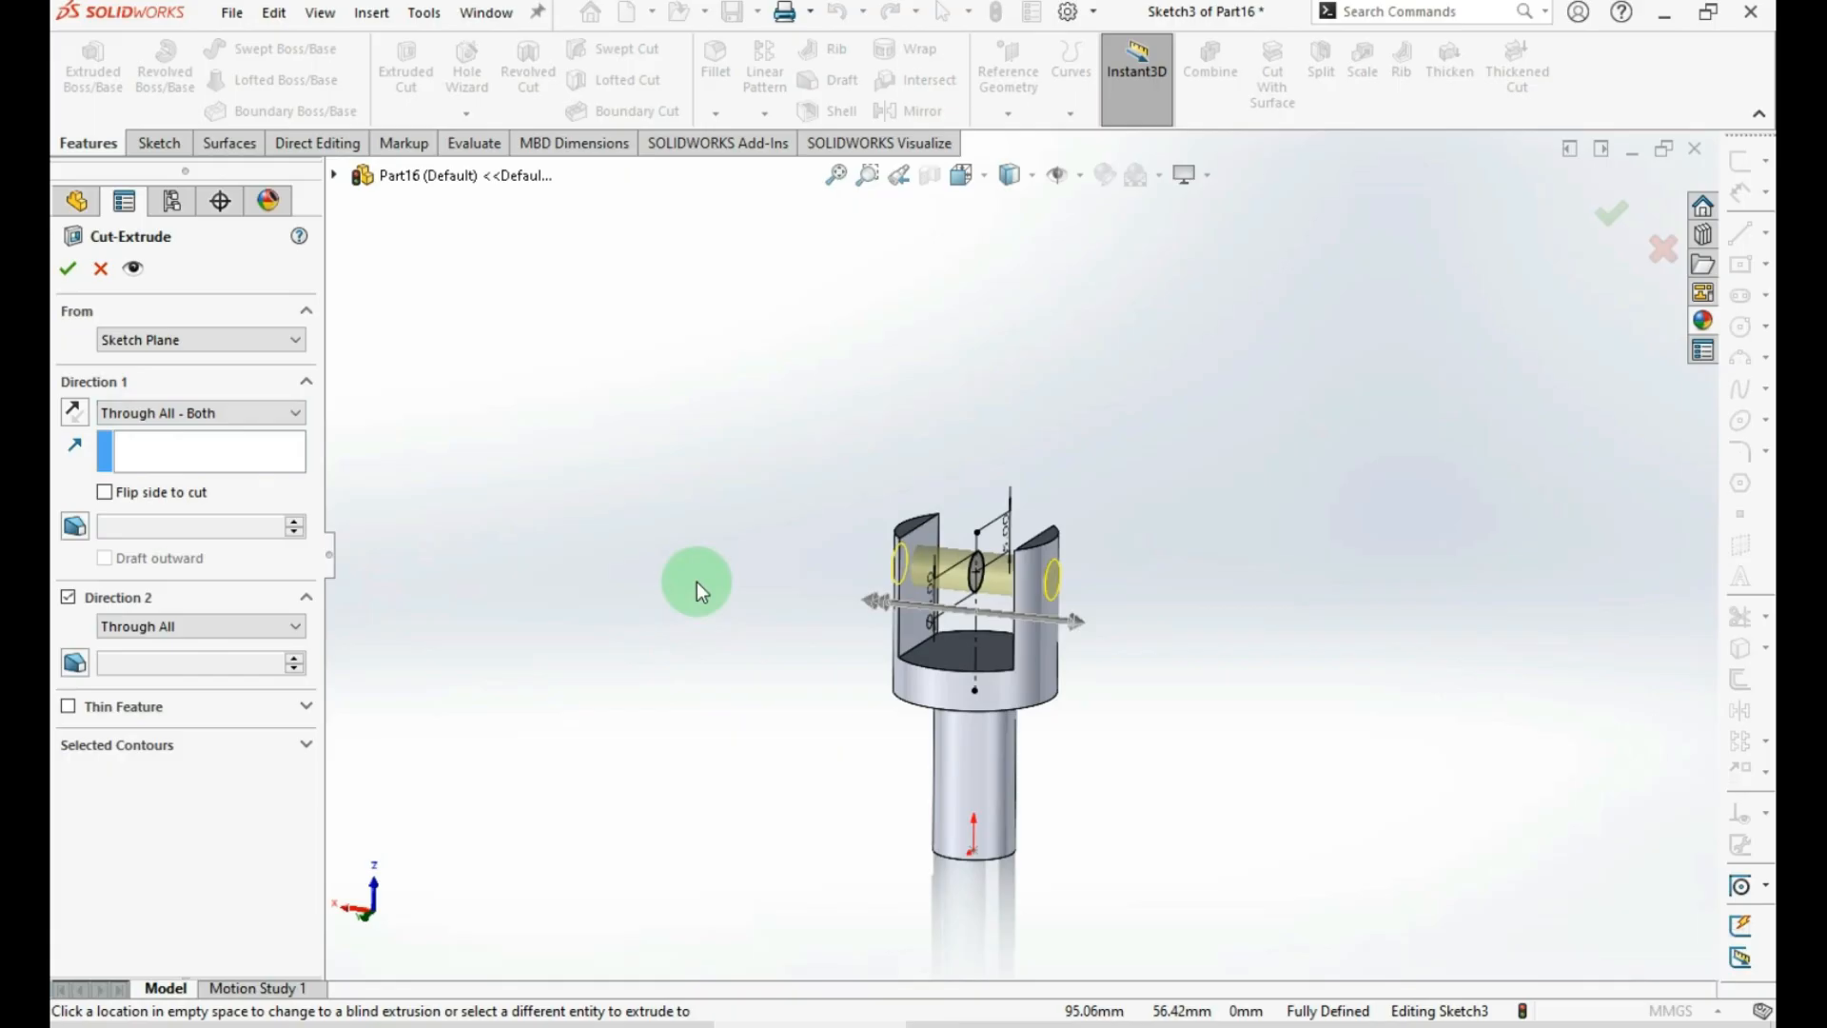
click(67, 269)
Expand the new hole cut in the feature tree and examine its sketch and the holes in the prongs
click(92, 607)
click(63, 604)
click(133, 628)
click(170, 590)
click(528, 614)
mouse_move(1003, 634)
middle_down()
mouse_move(947, 653)
mouse_move(1047, 628)
middle_up()
click(162, 624)
click(162, 599)
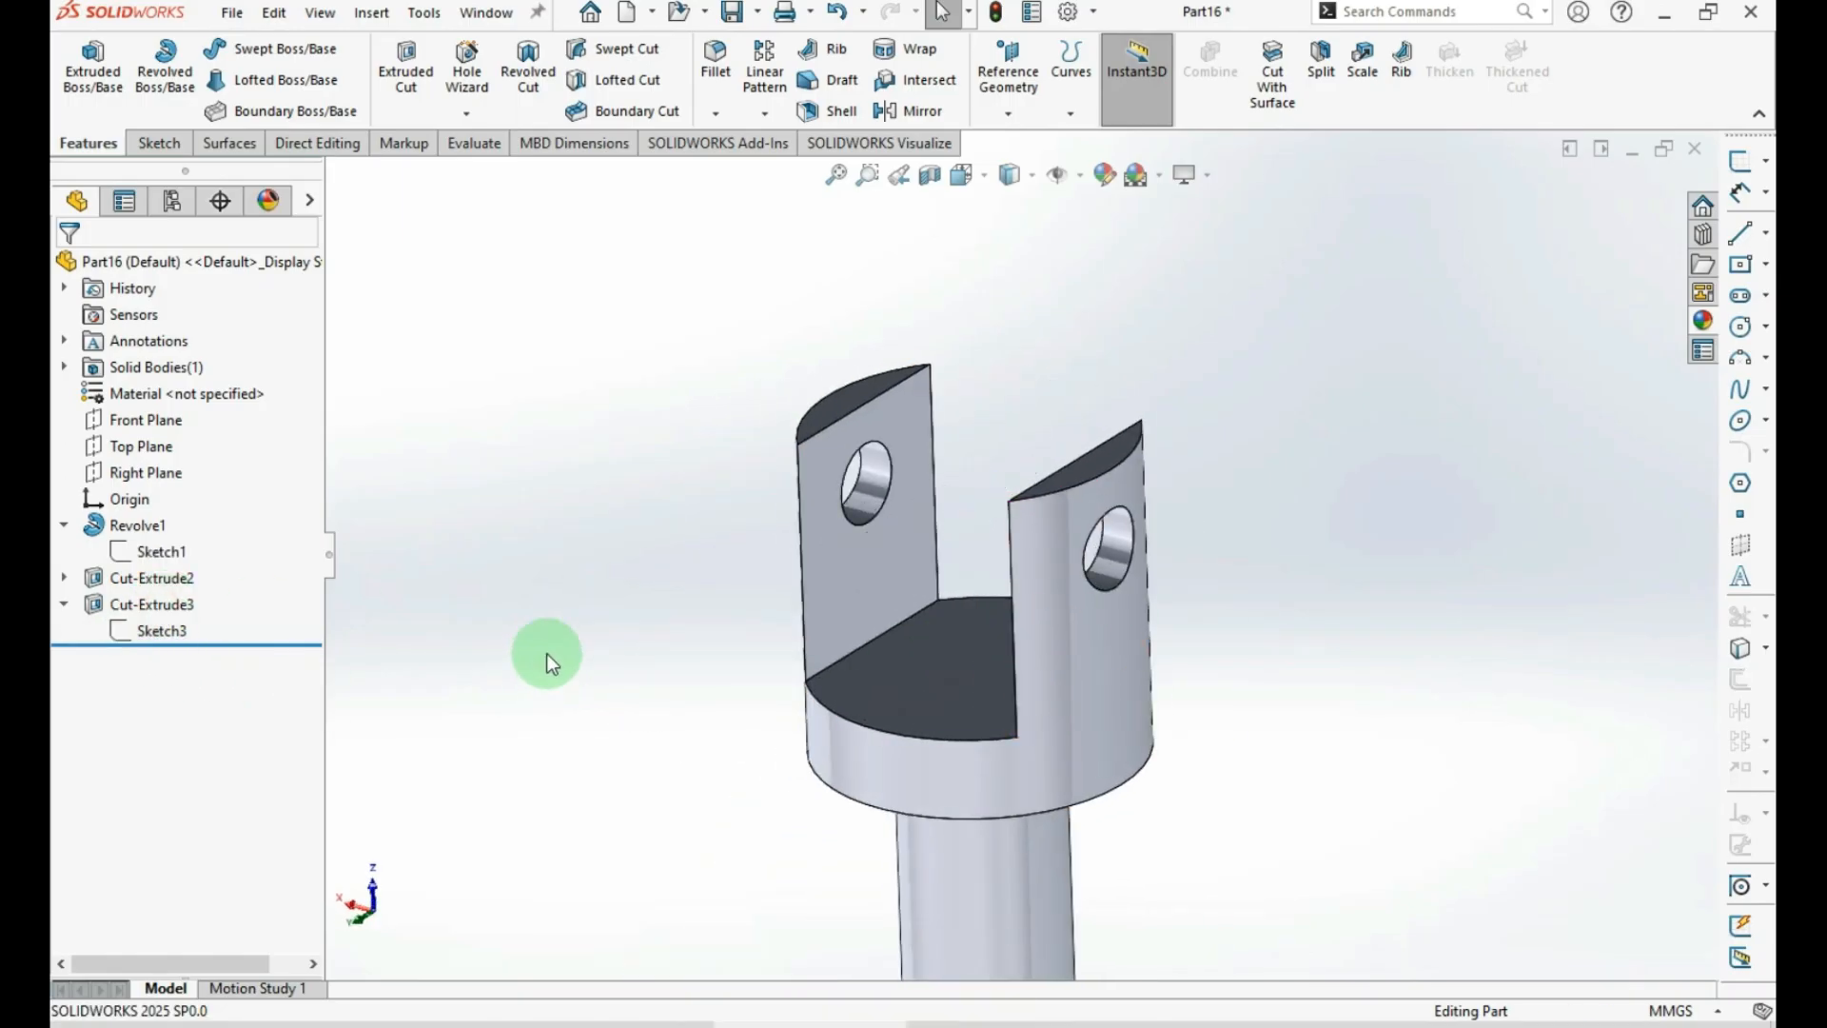
Start a fillet on one vertical side edge of the prong with a 1 mm radius
click(797, 481)
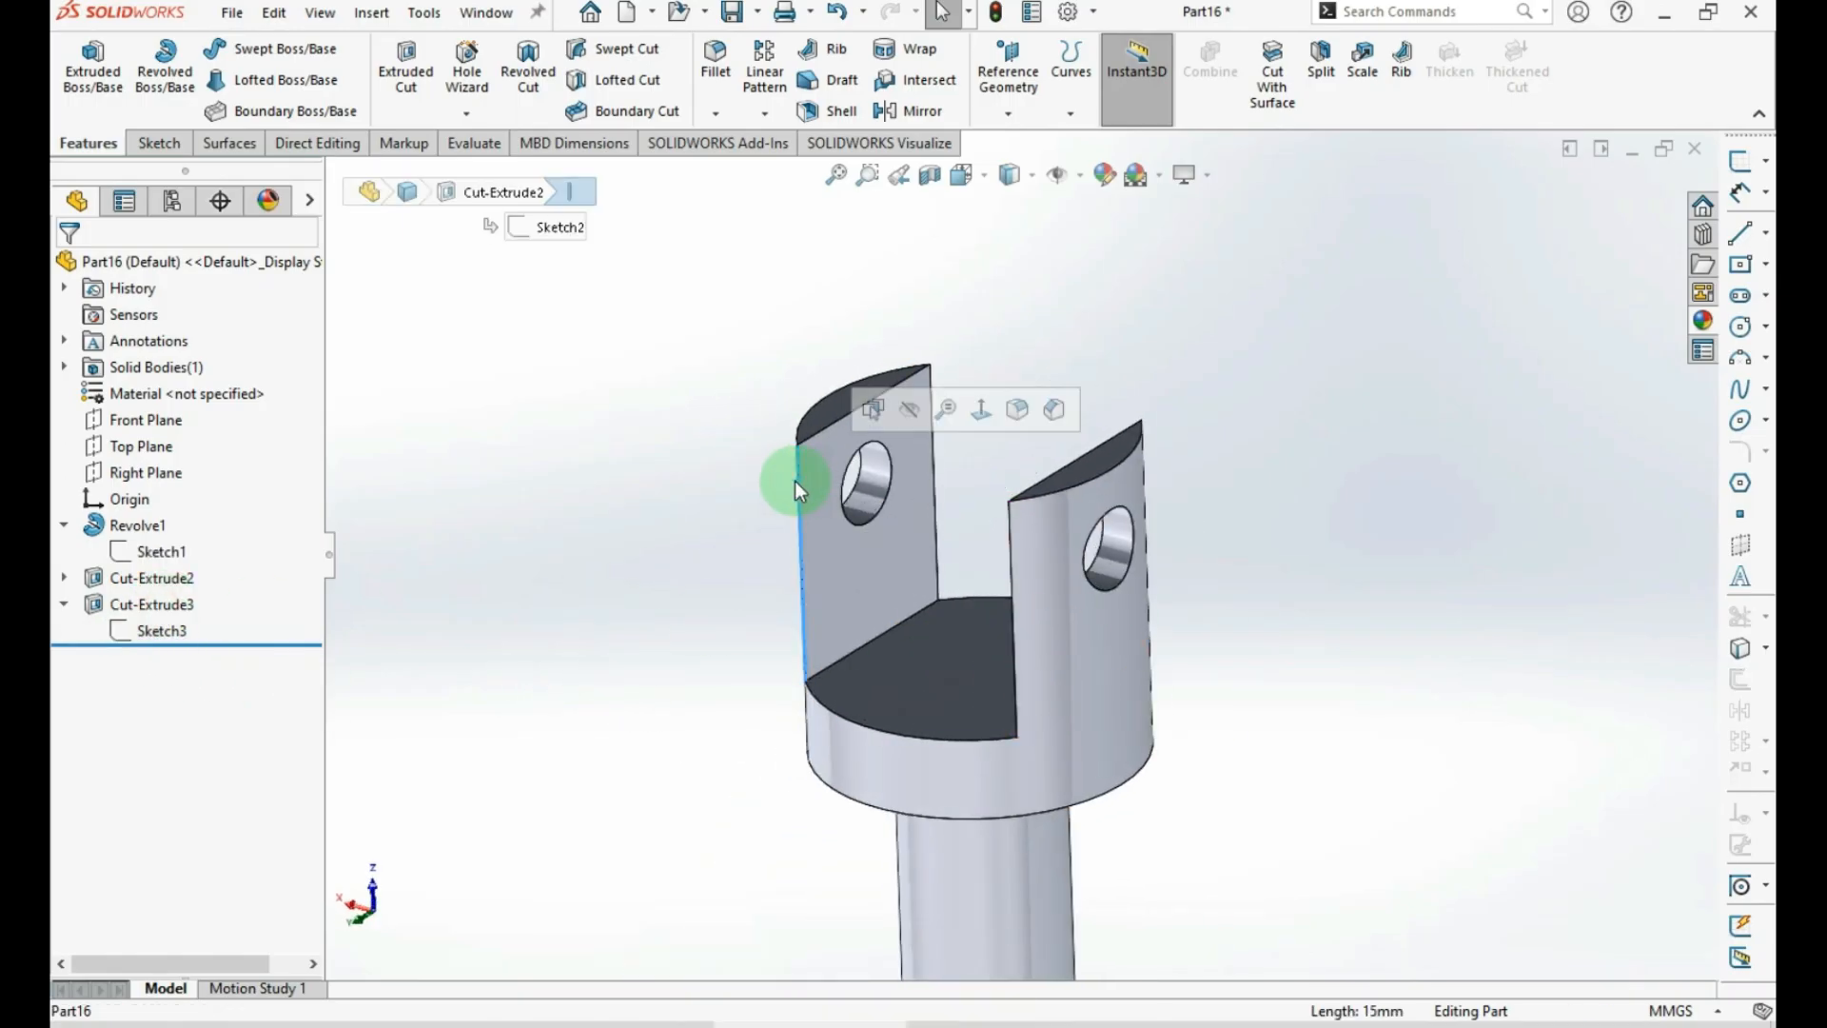
click(704, 544)
click(1038, 483)
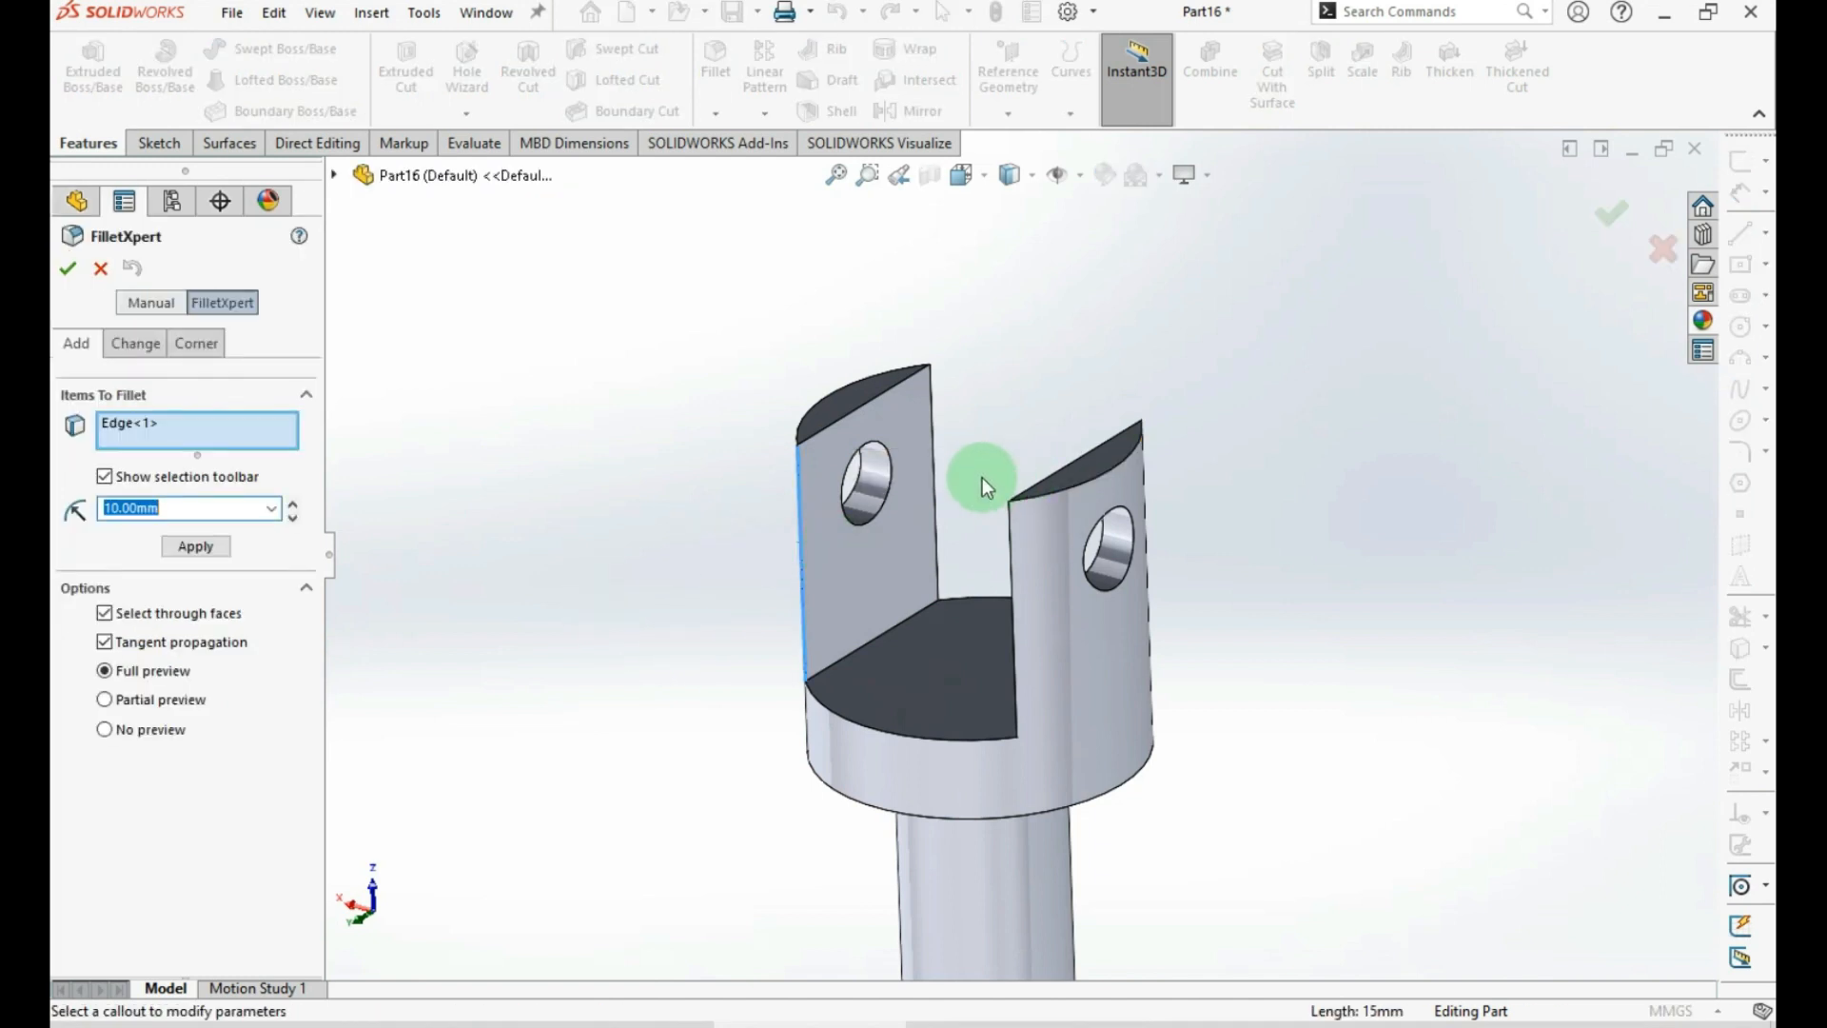
text(1)
key(Return)
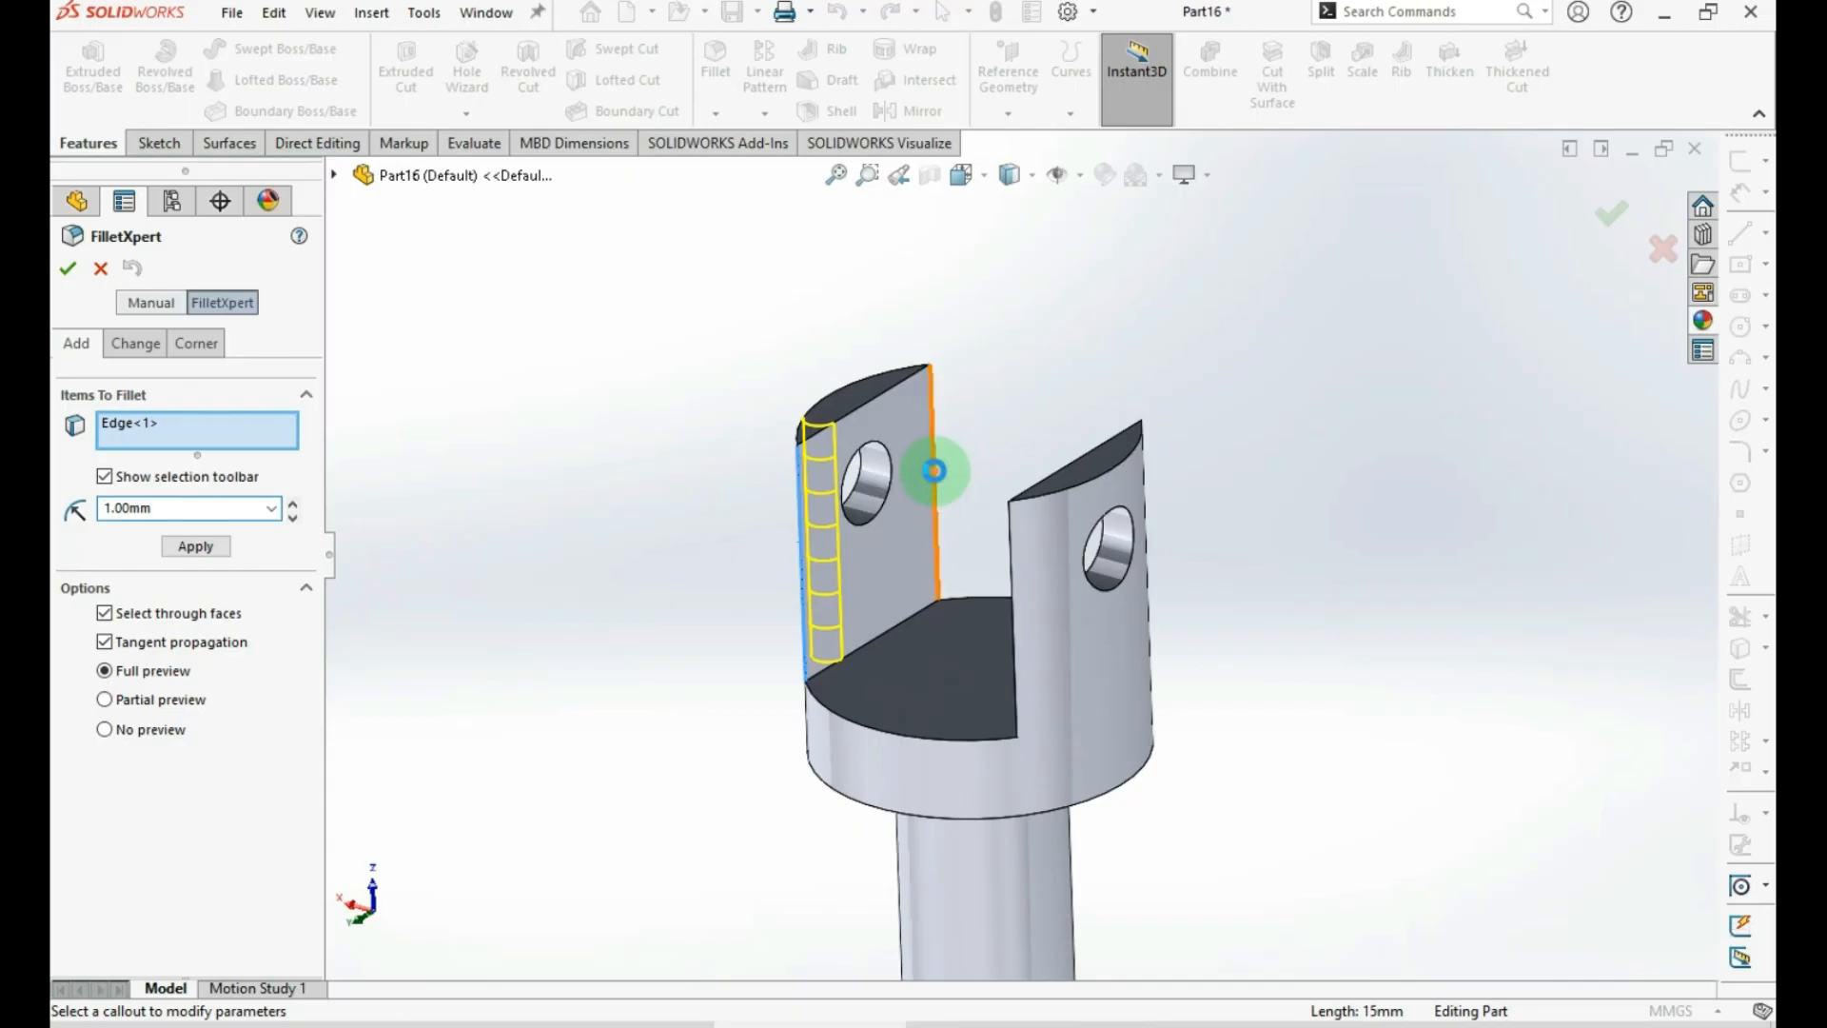
Add the other three vertical side edges of the two prongs to the fillet selection
click(935, 470)
click(1021, 561)
middle_drag(1028, 632, 758, 848)
click(836, 691)
middle_drag(711, 703, 956, 525)
Set the fillet radius to 0.5 mm and apply it to the four prong edges
click(152, 565)
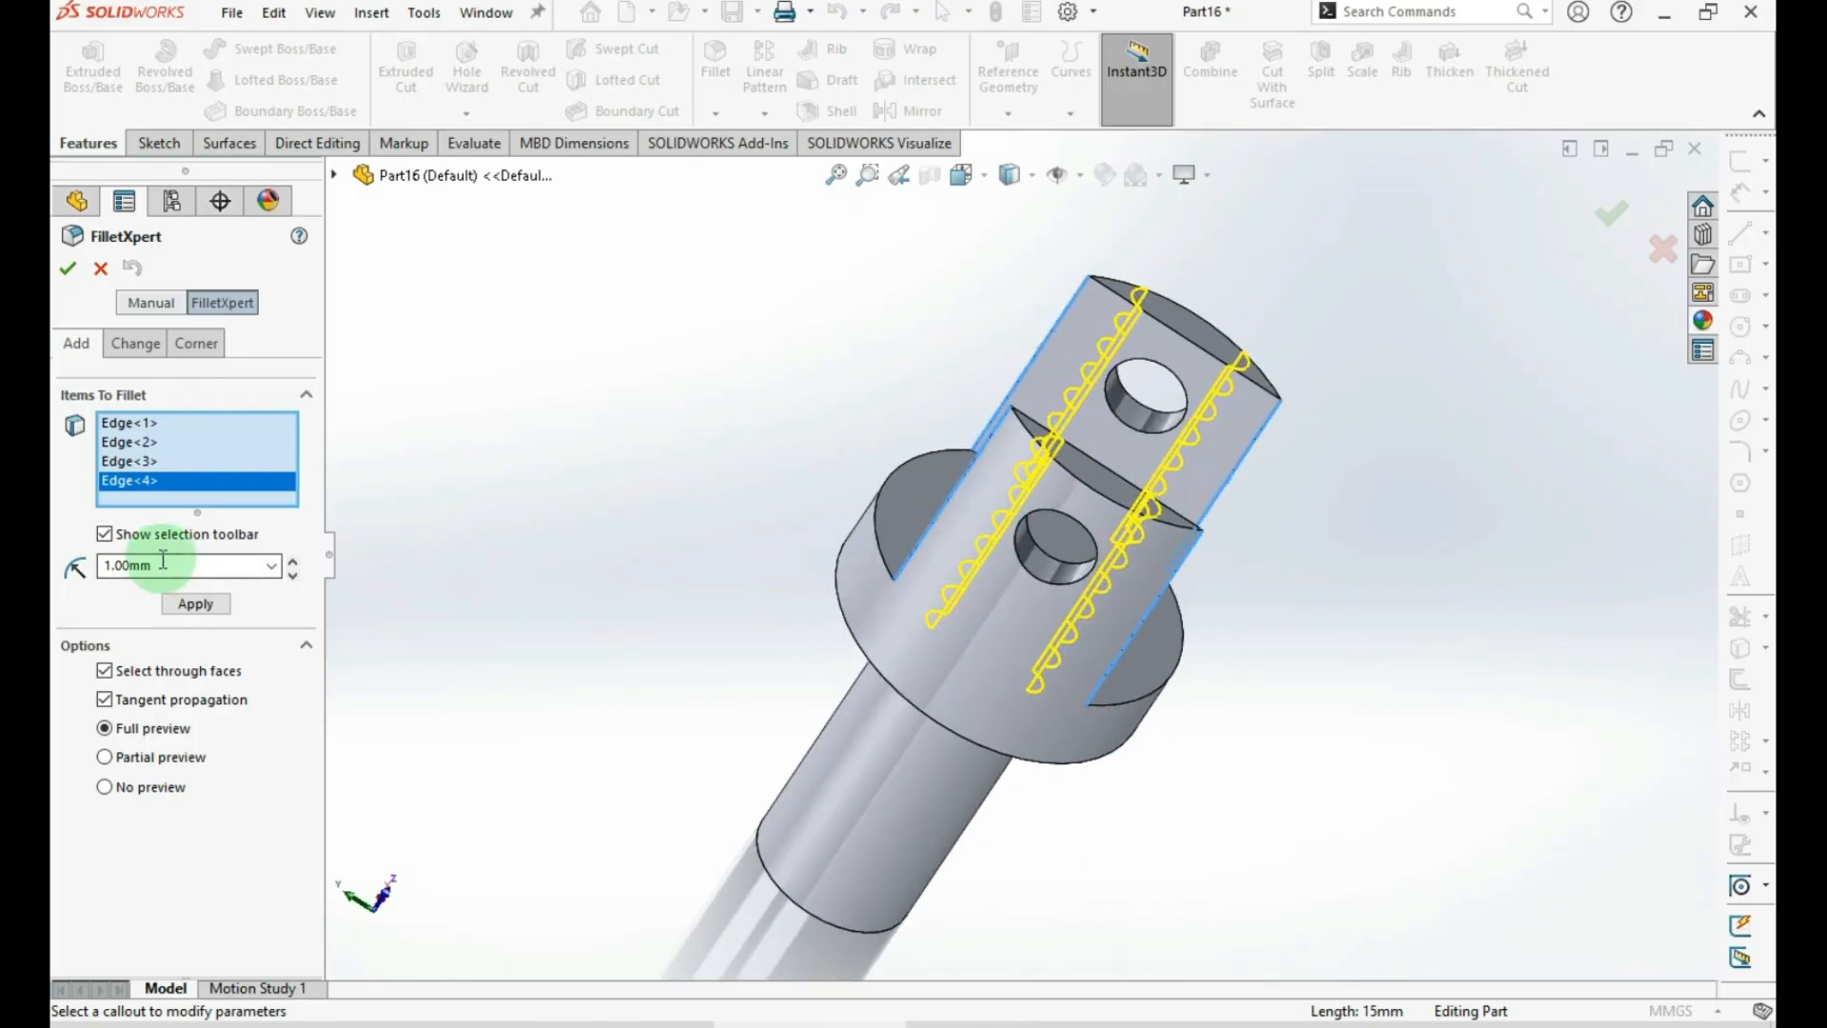
text(0.5)
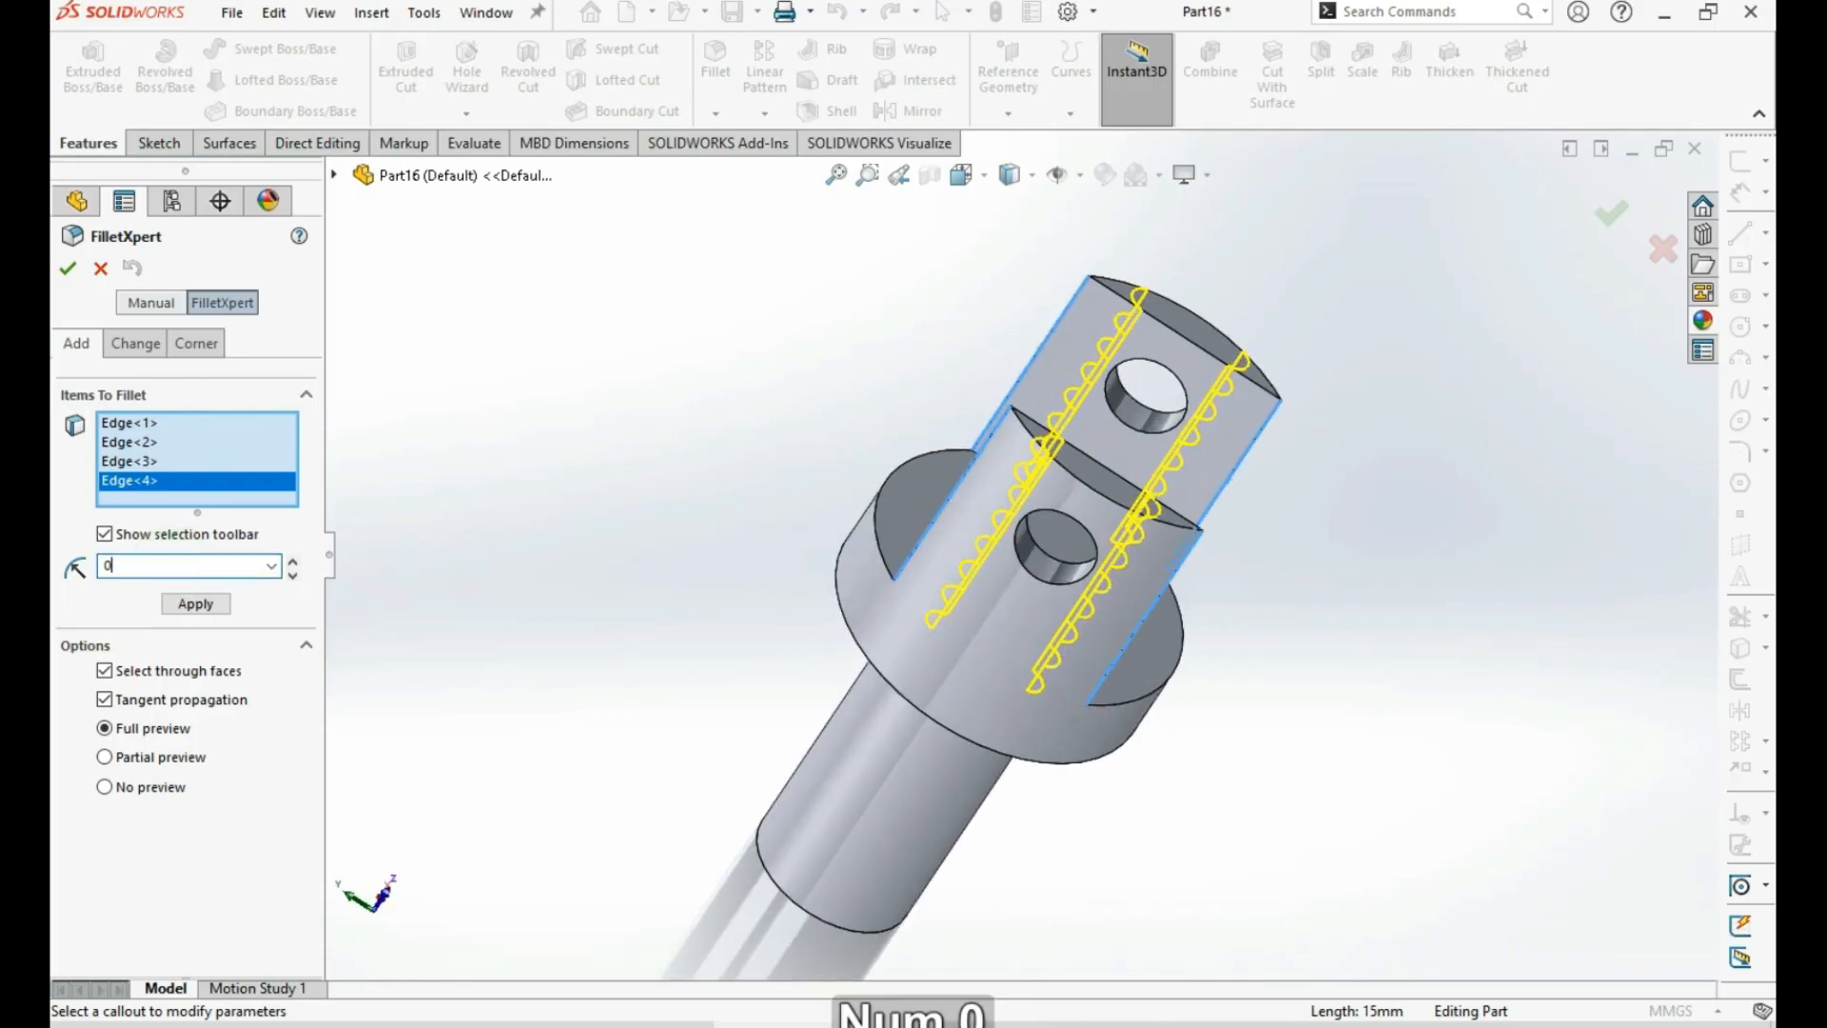
key(Return)
key(Return)
click(673, 669)
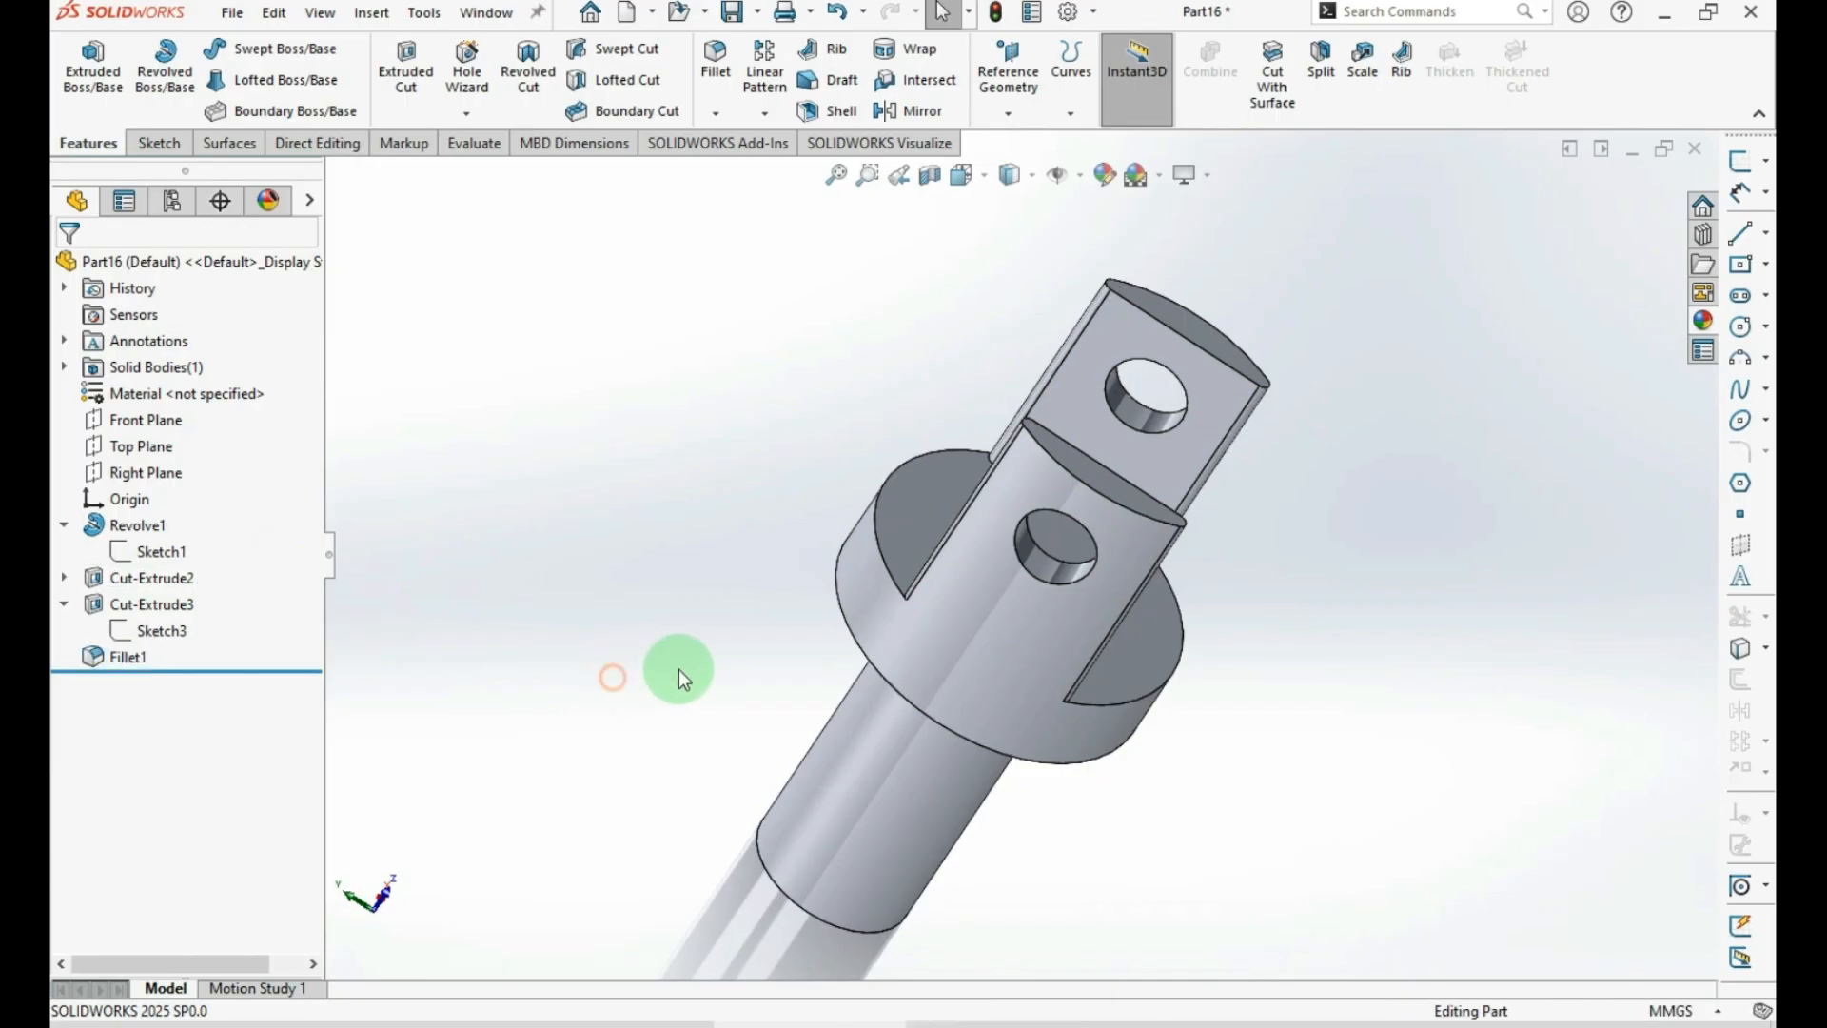
Save the part as "Tourq Shaft" in the A Simple Example folder and close it
middle_drag(1161, 518, 1081, 437)
key(ctrl+s)
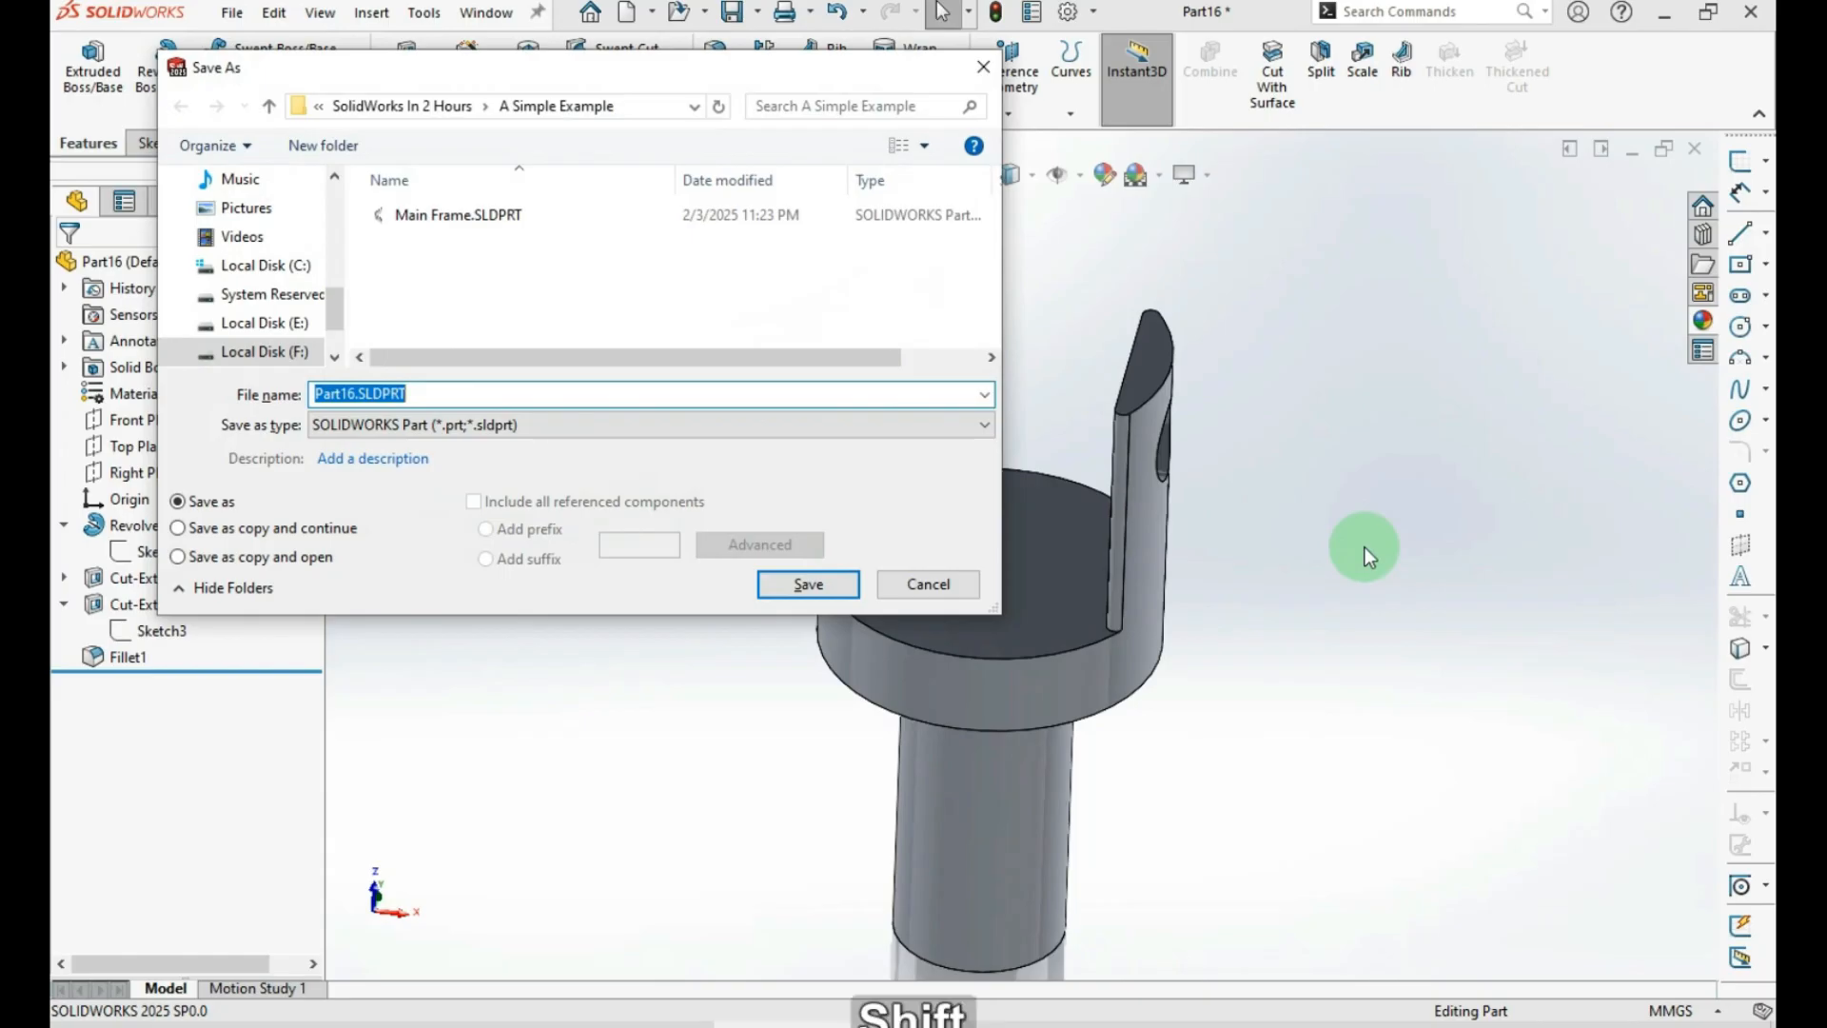
text(Tourq s)
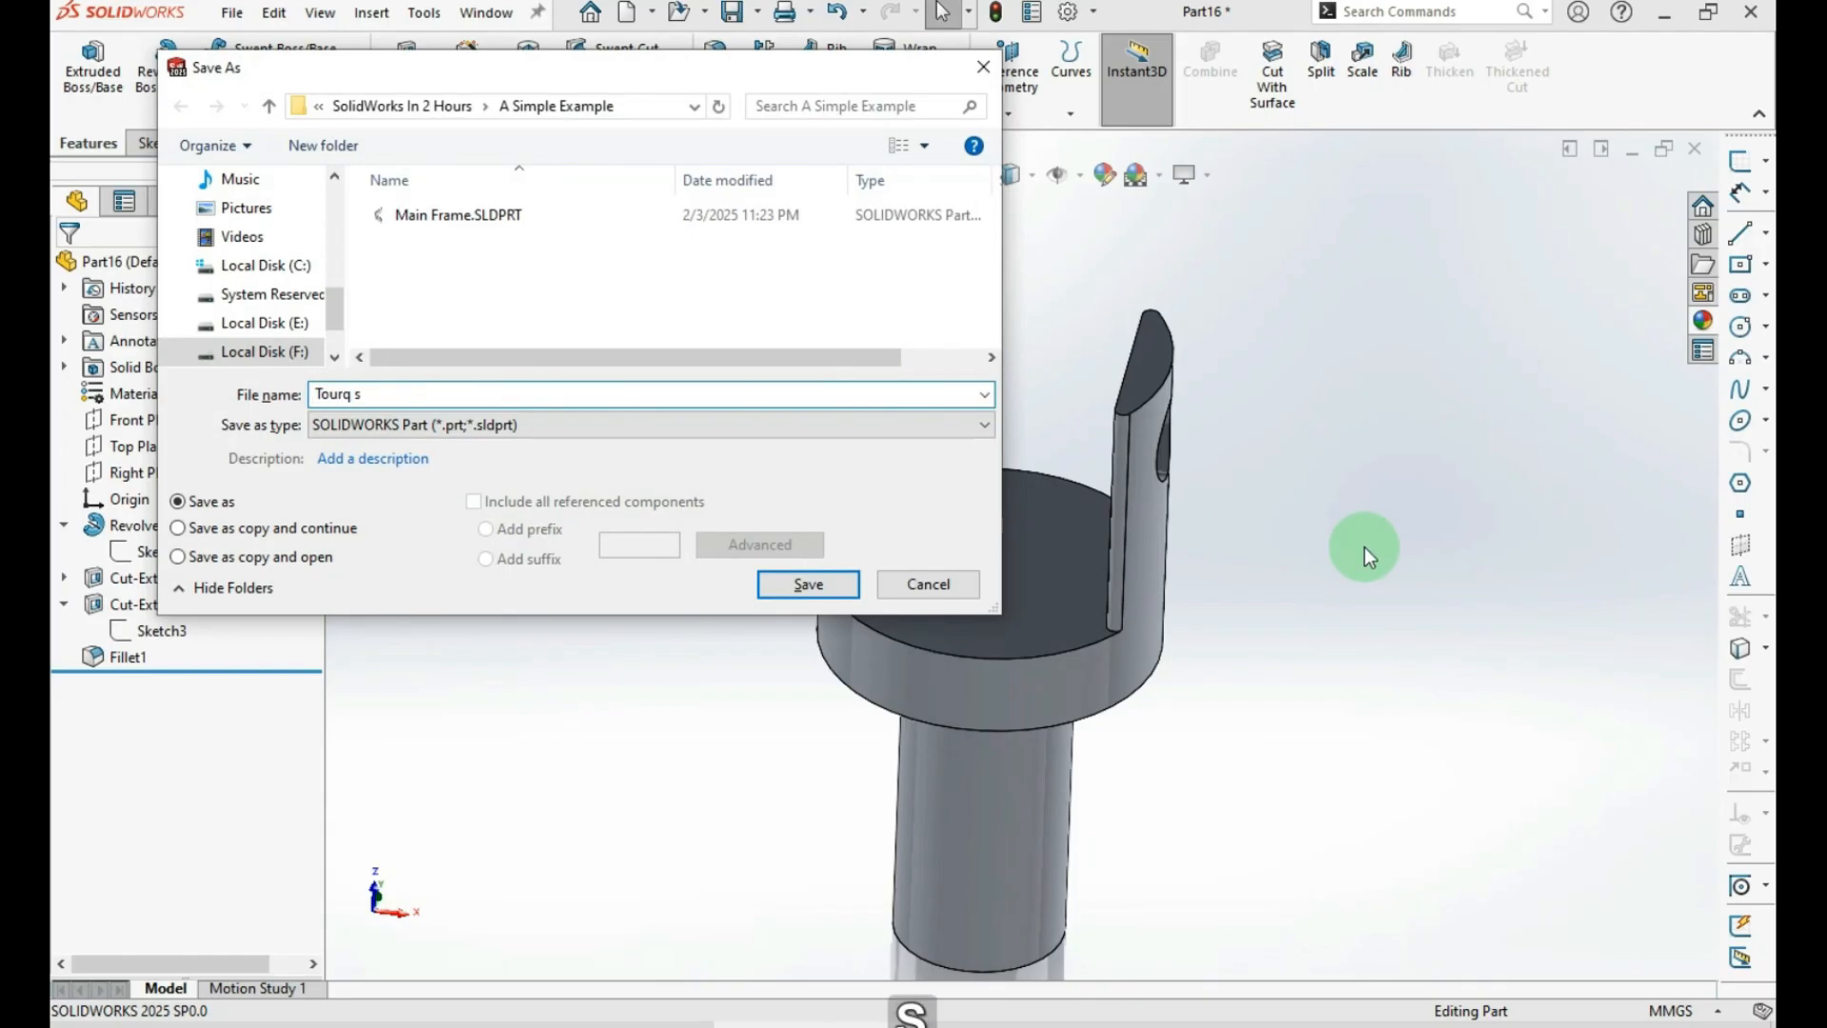
key(BackSpace)
text(Sa)
key(BackSpace)
text(haft)
key(Return)
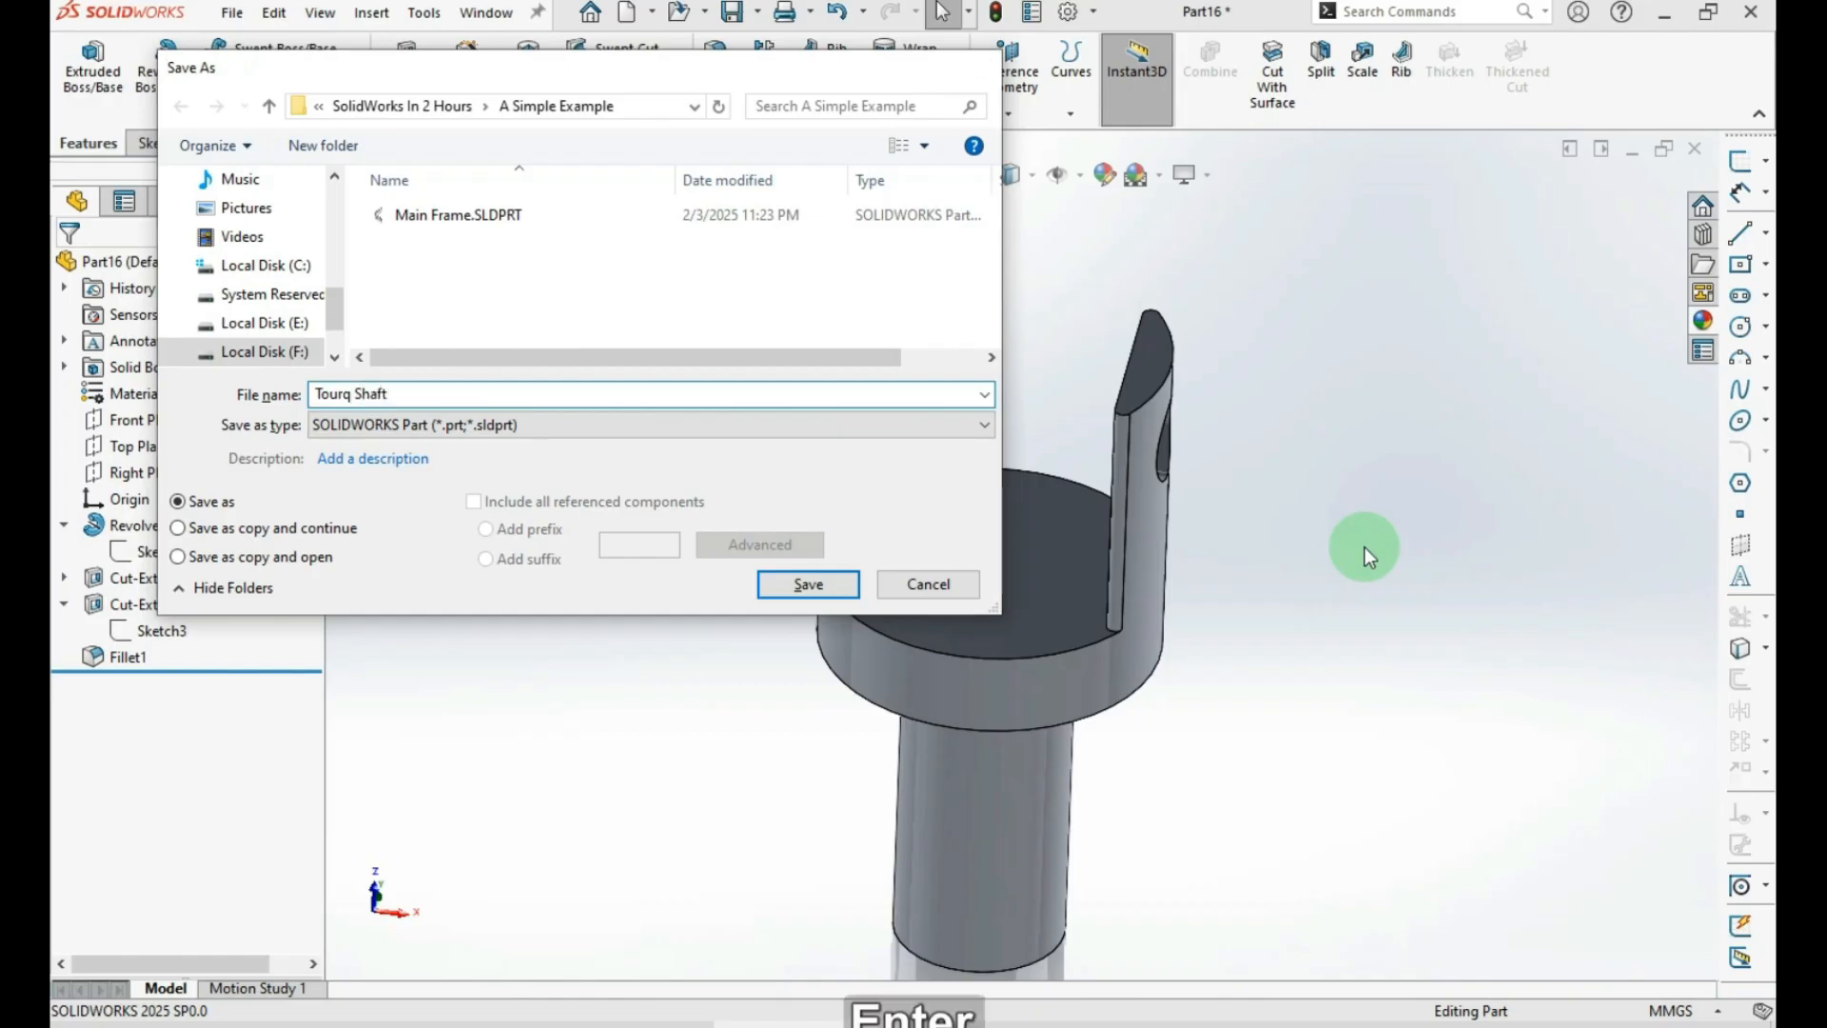
click(1693, 150)
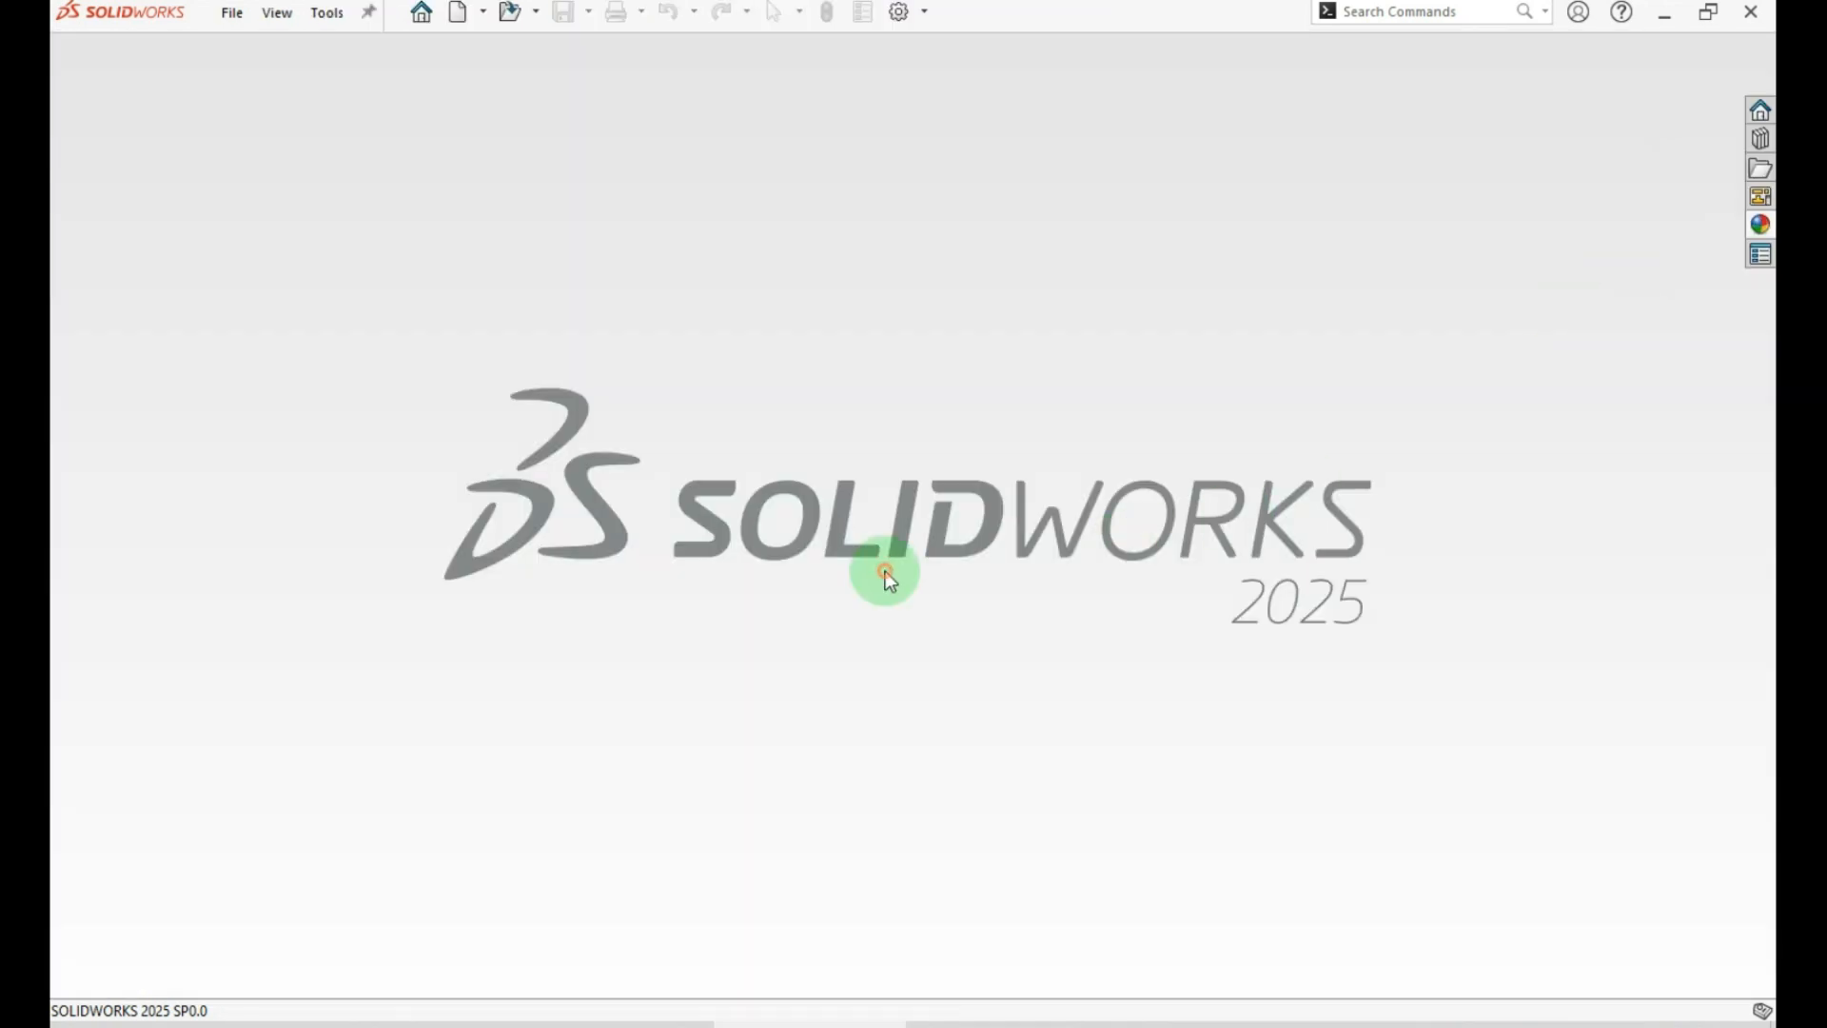
Create a new part and sketch a circle about 24.7 mm across on the Top Plane, centered on the origin
click(521, 295)
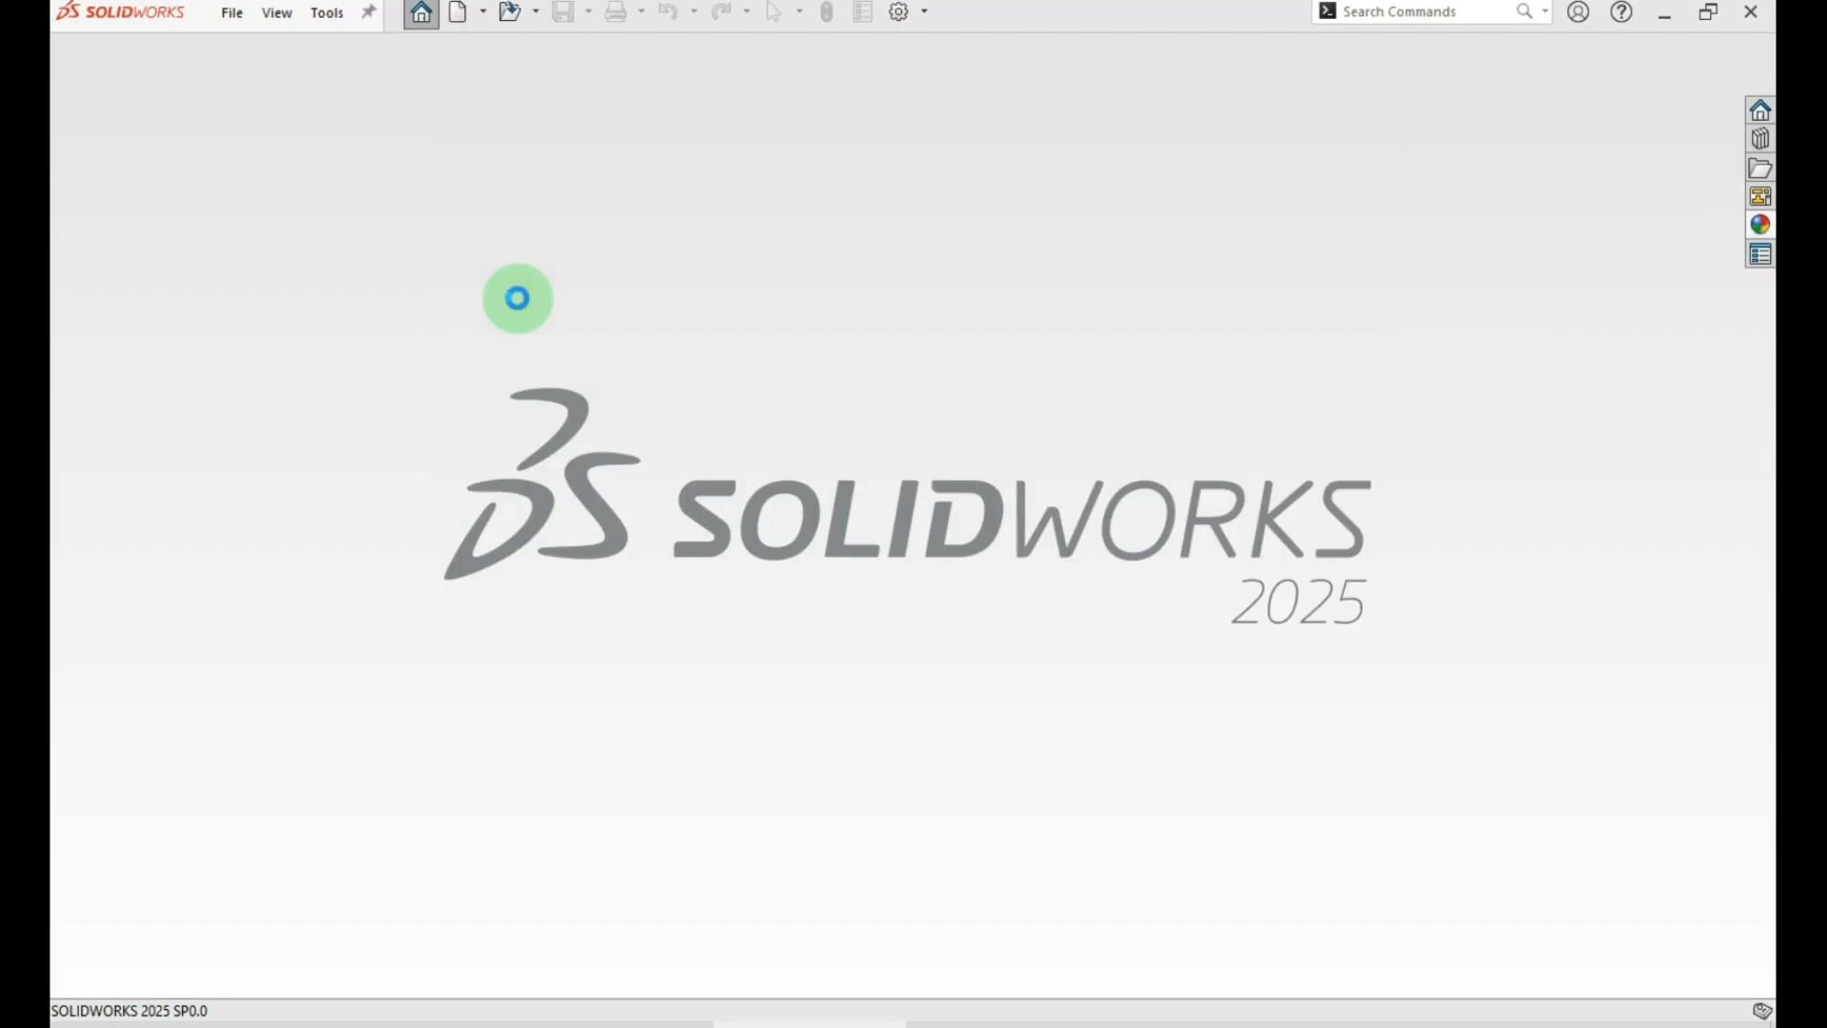
click(141, 421)
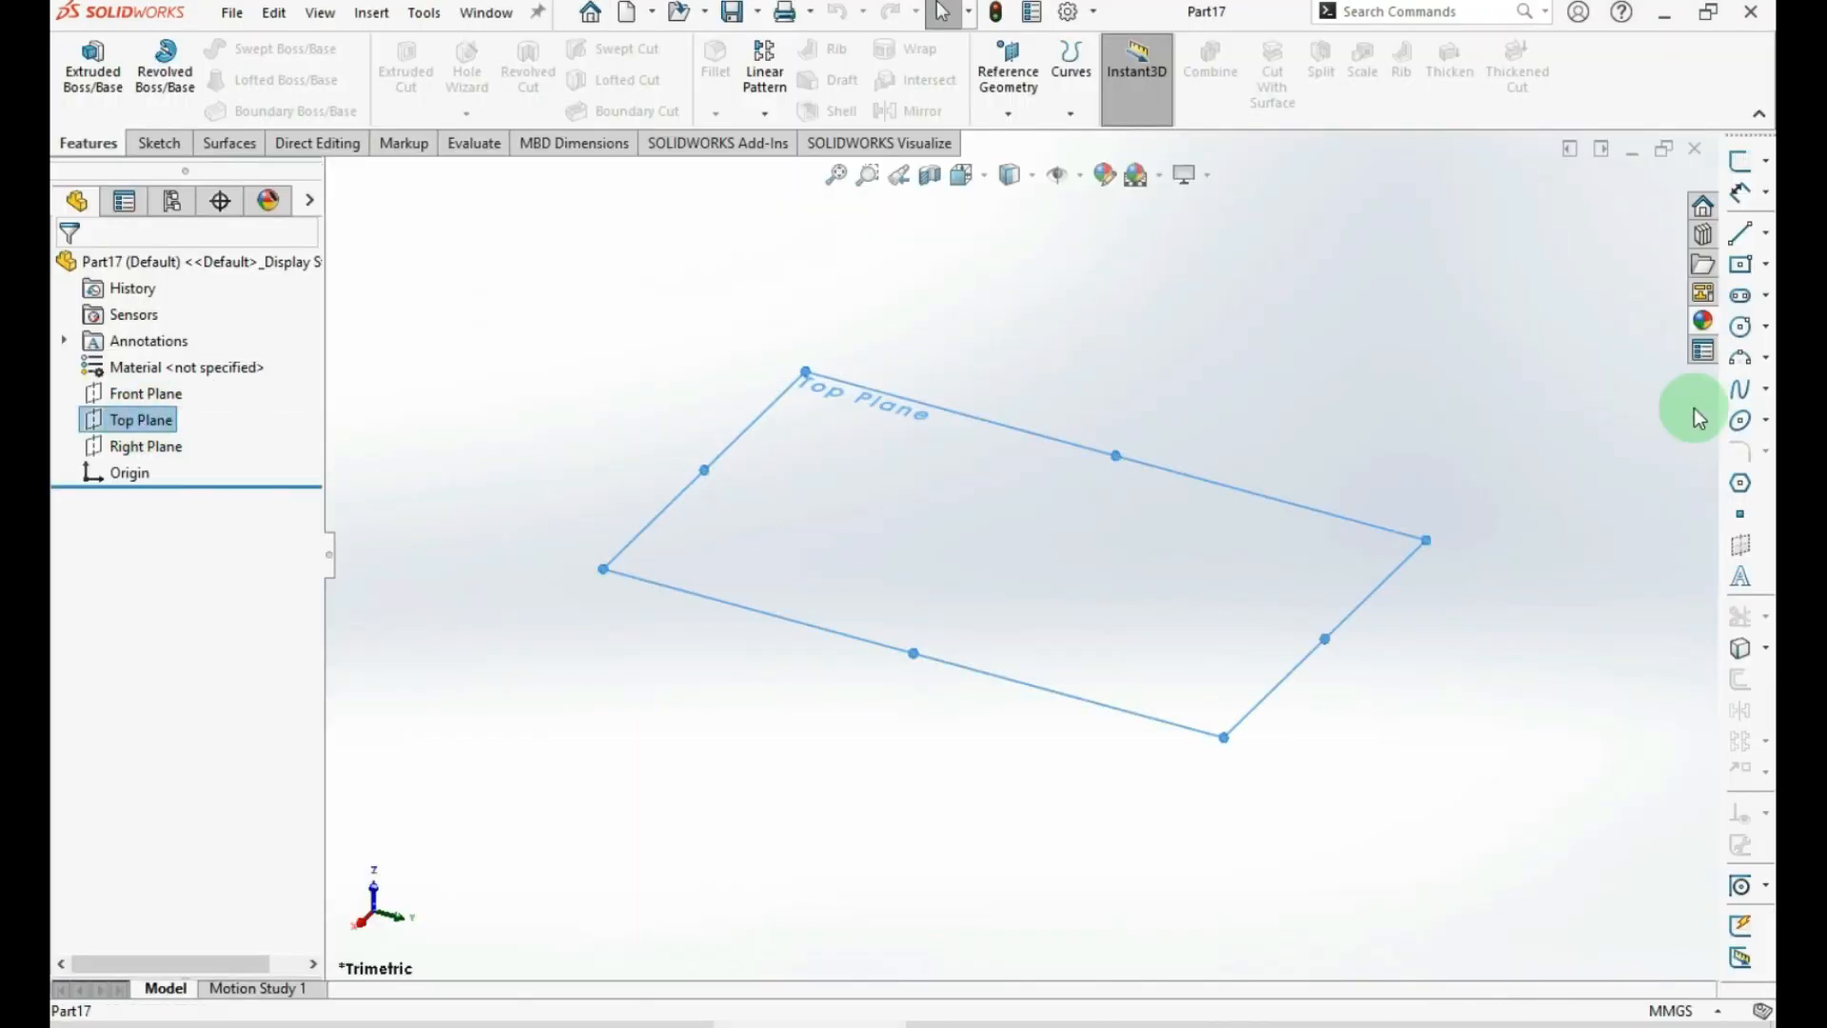
click(1743, 327)
key(ctrl+8)
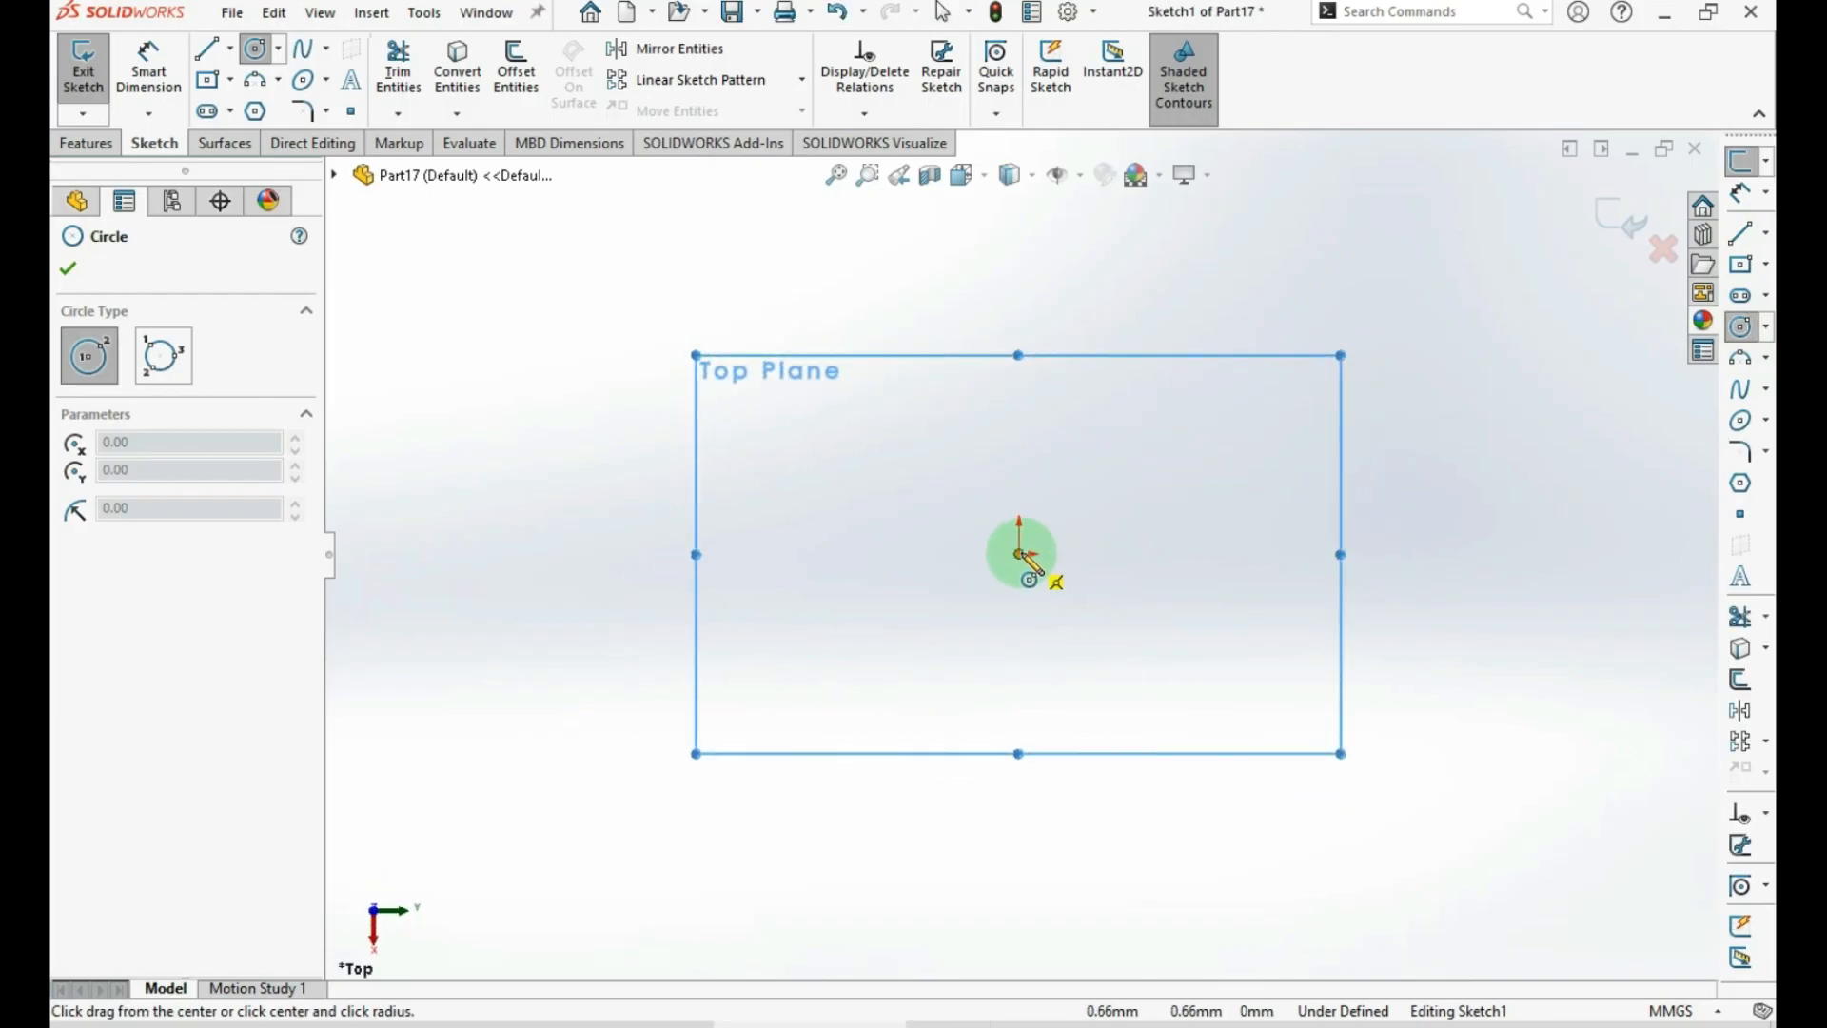
click(1019, 554)
click(1060, 546)
Dimension the circle's diameter
key(ctrl+d)
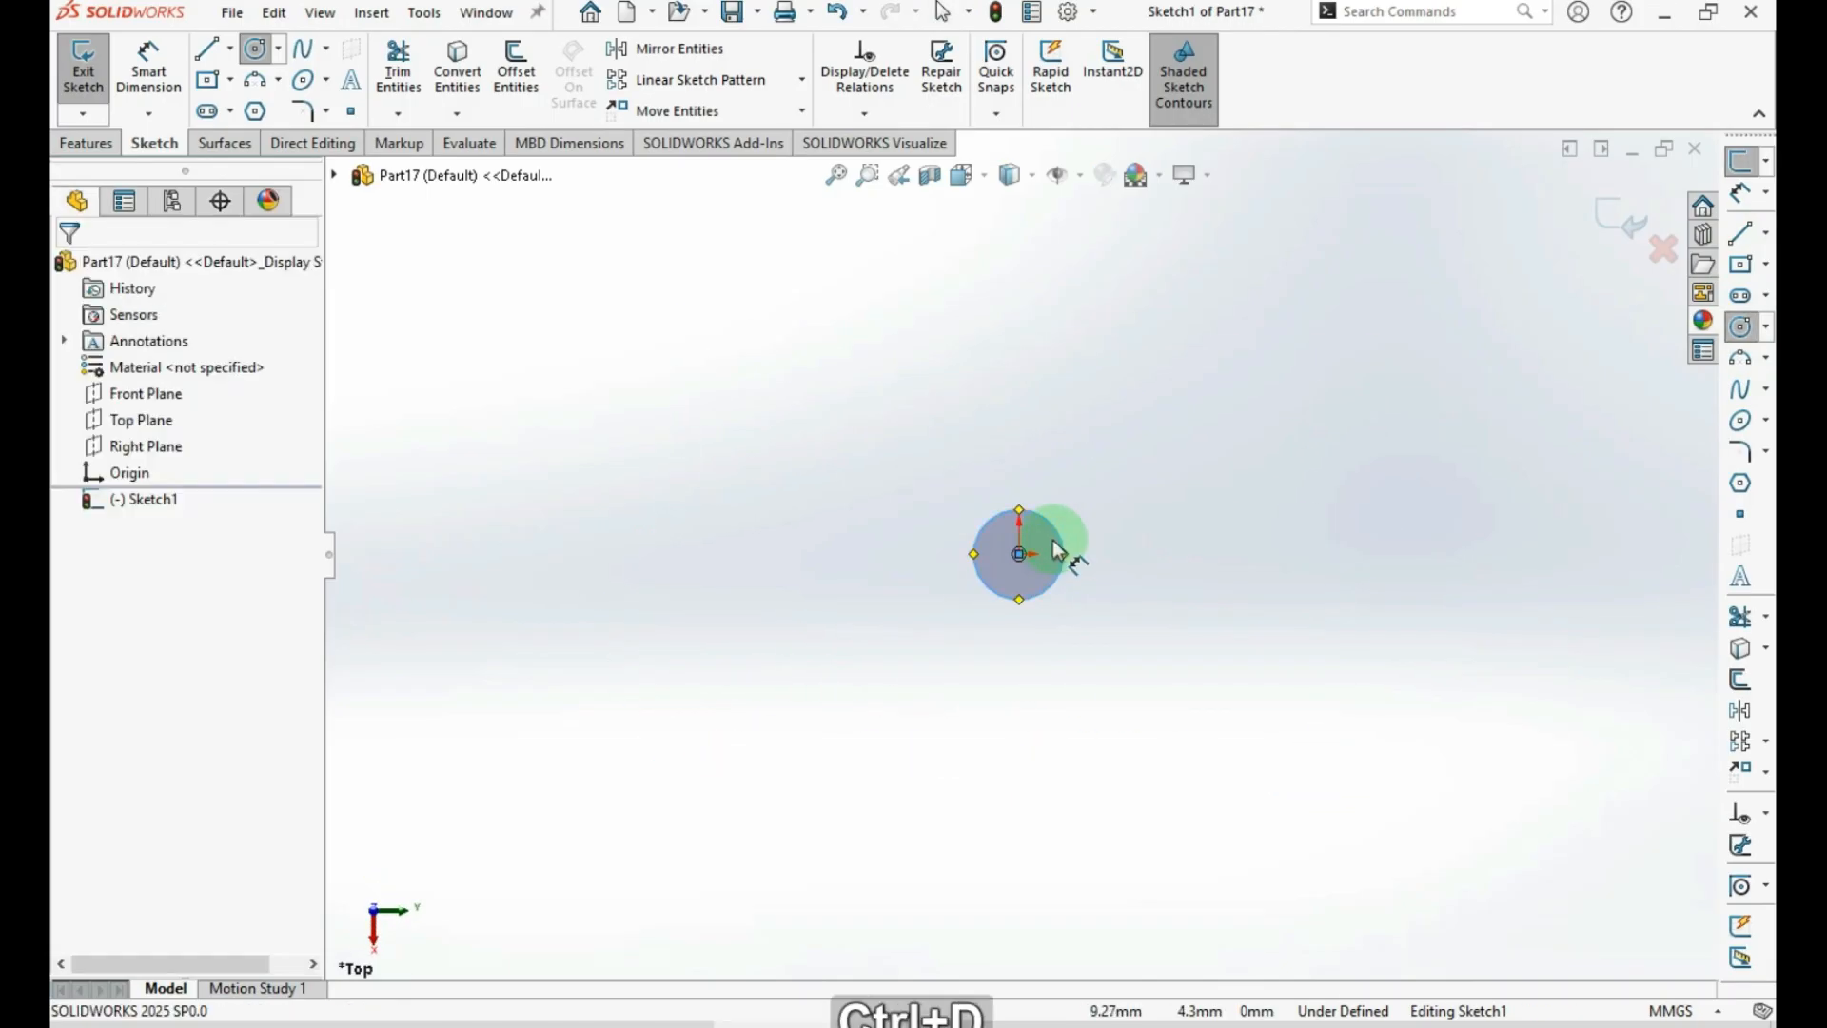
click(1067, 552)
click(1112, 550)
click(1111, 550)
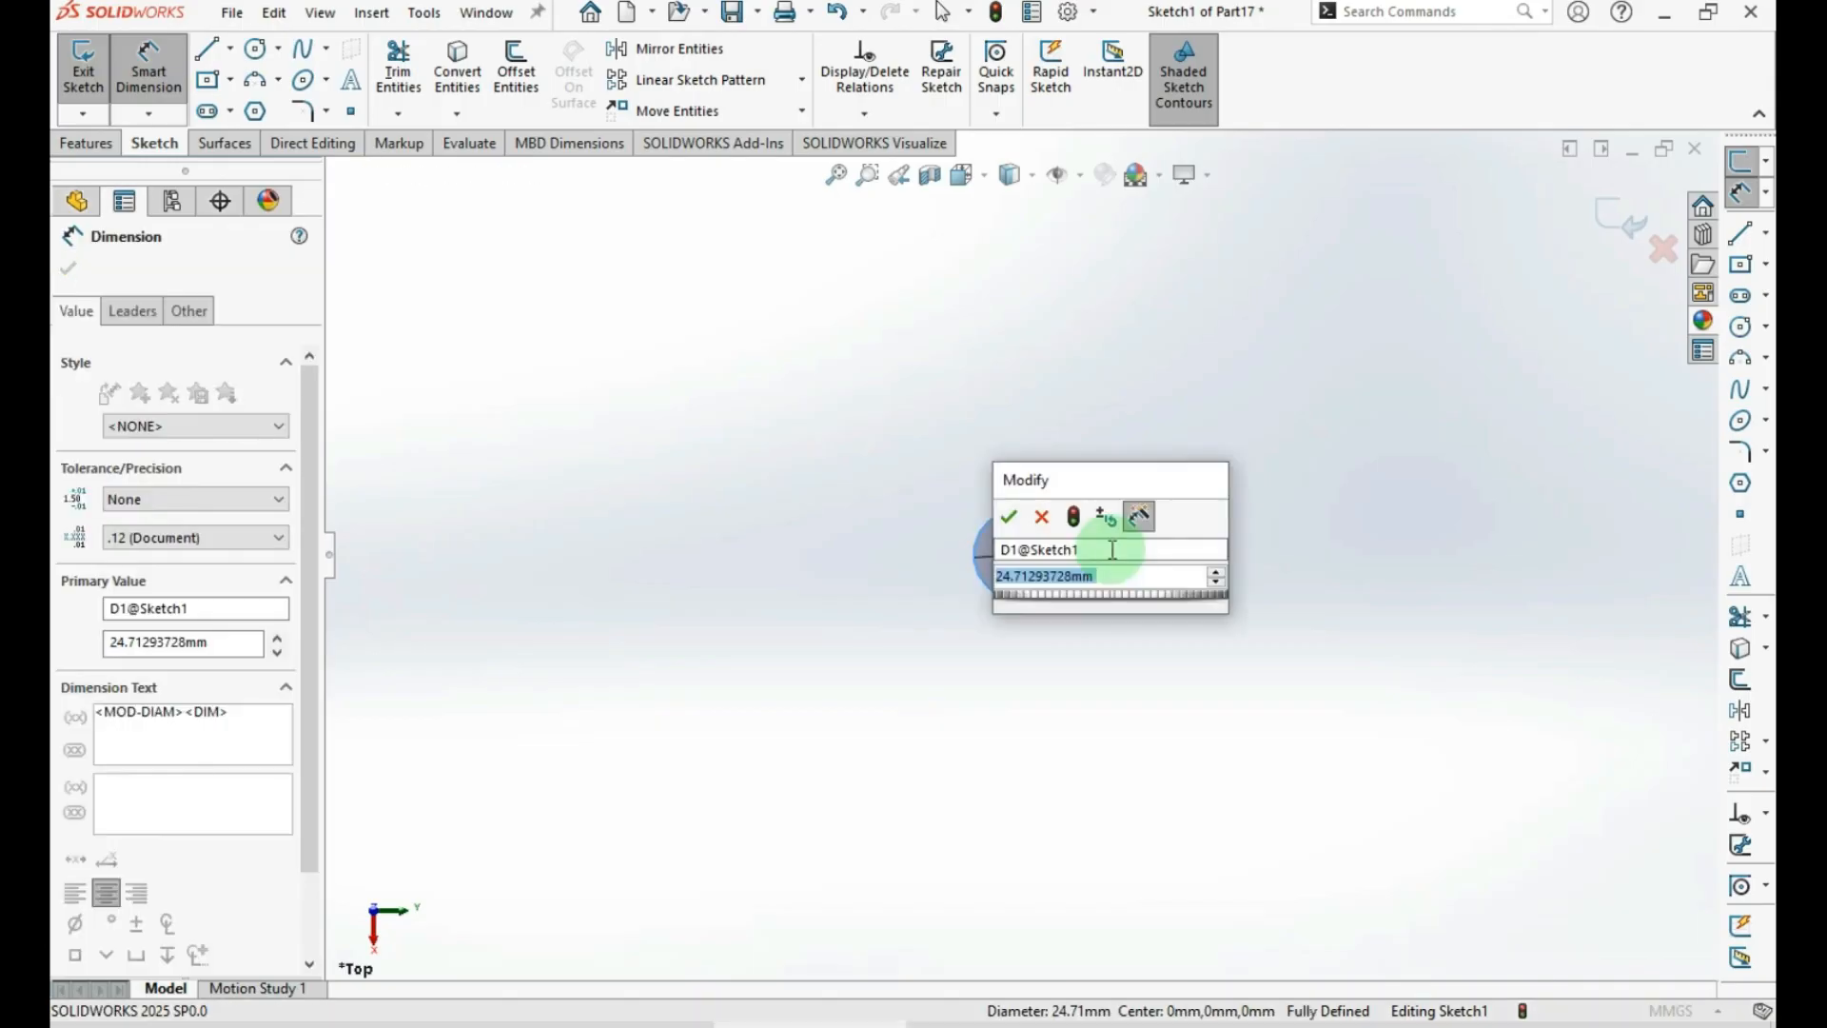
Set the circle's diameter to 5 mm and extrude it 20 mm using the Mid Plane end condition
text(5)
key(Return)
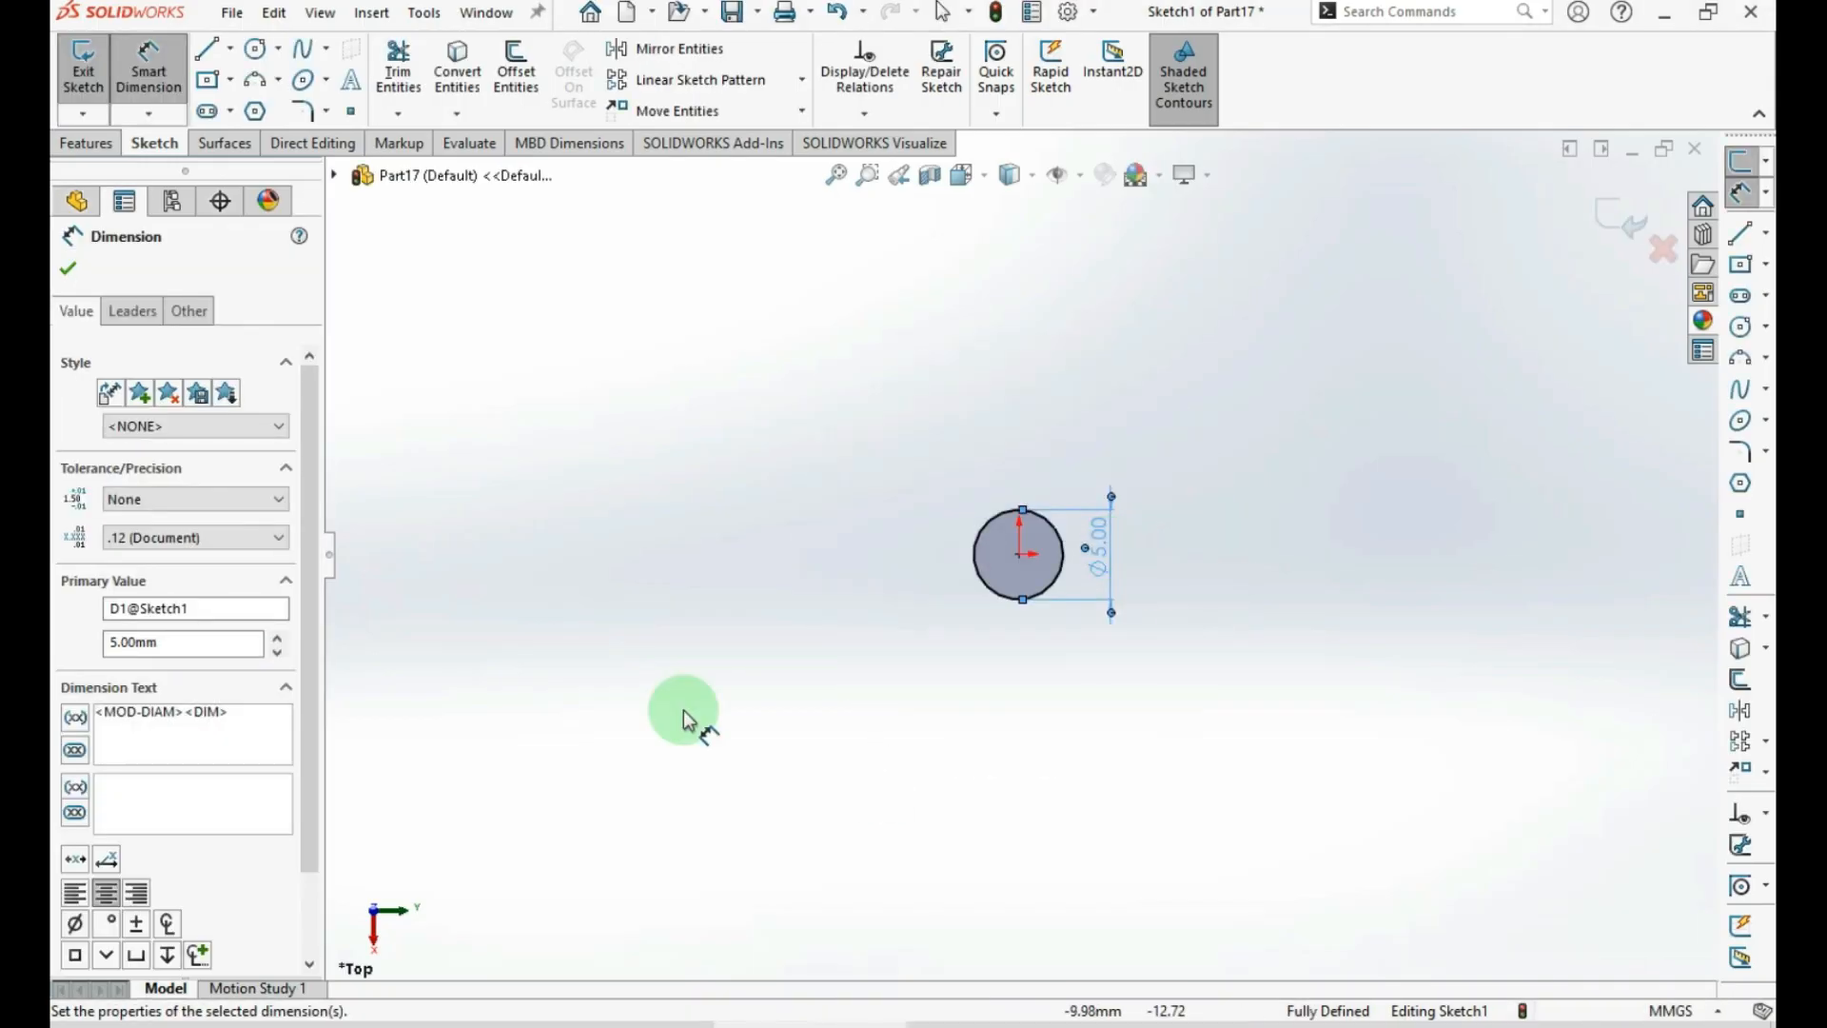
click(85, 142)
click(92, 86)
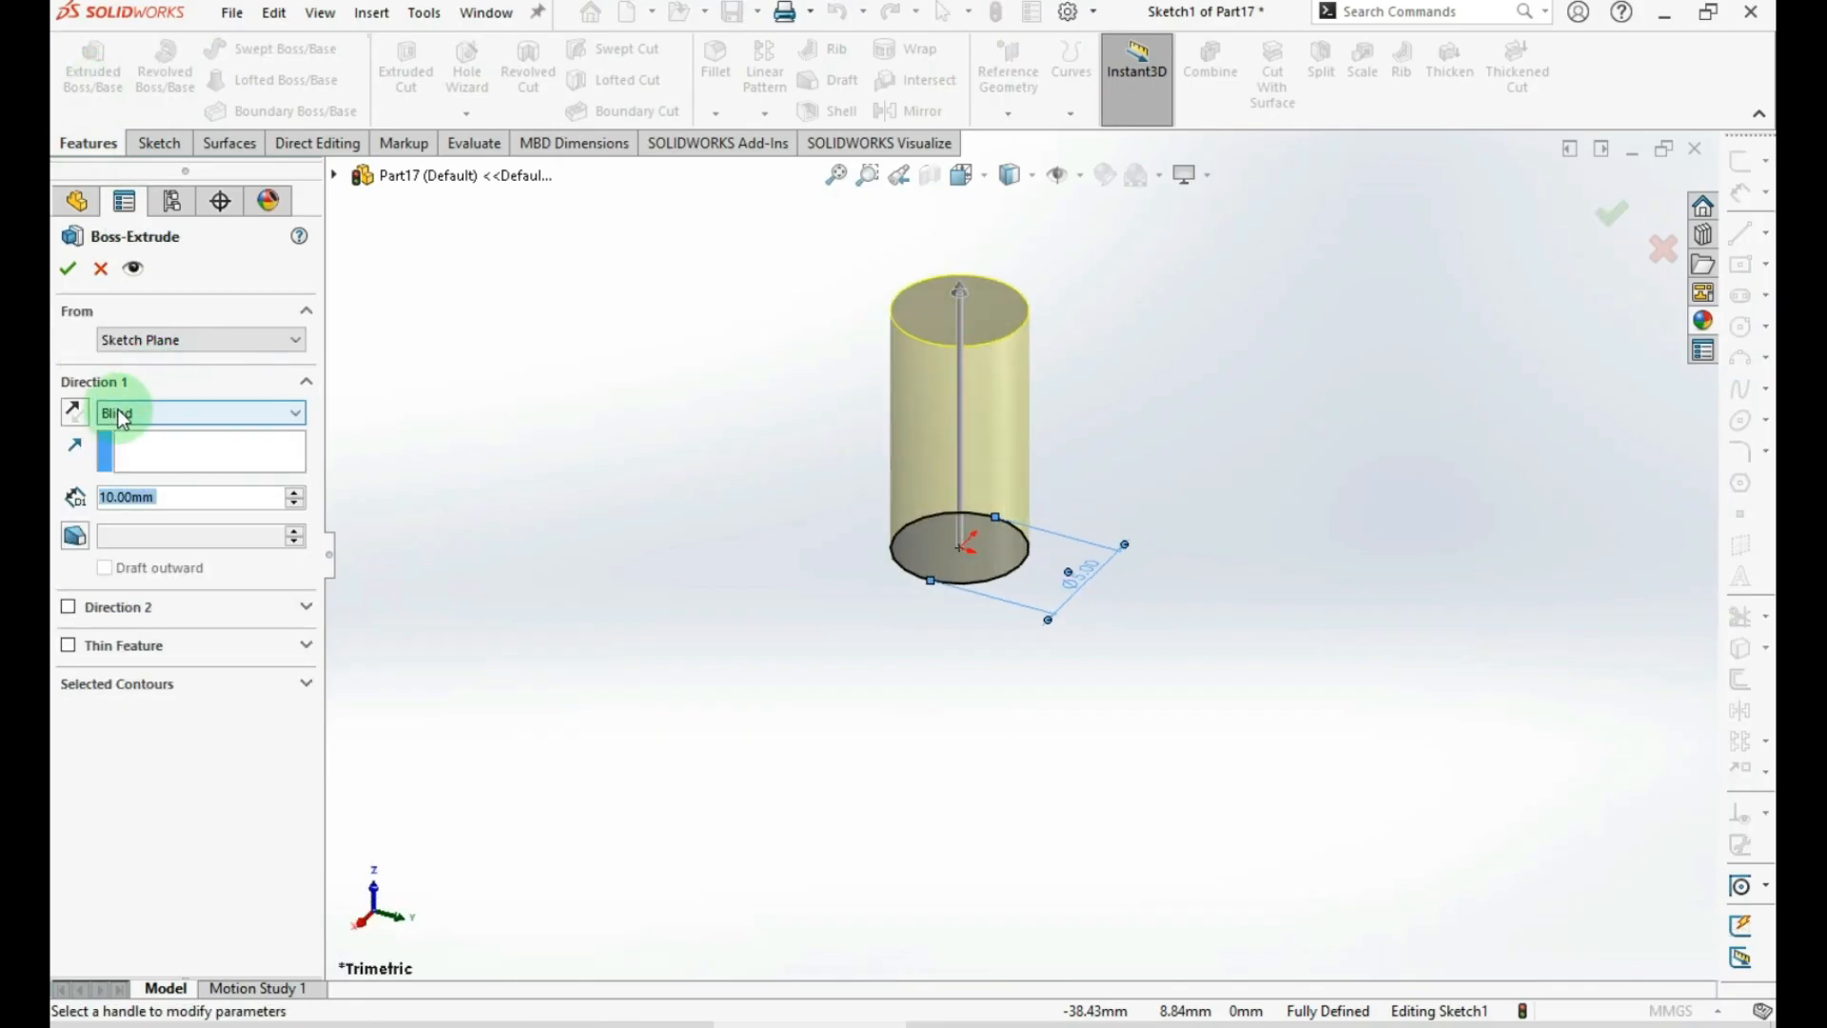
click(111, 413)
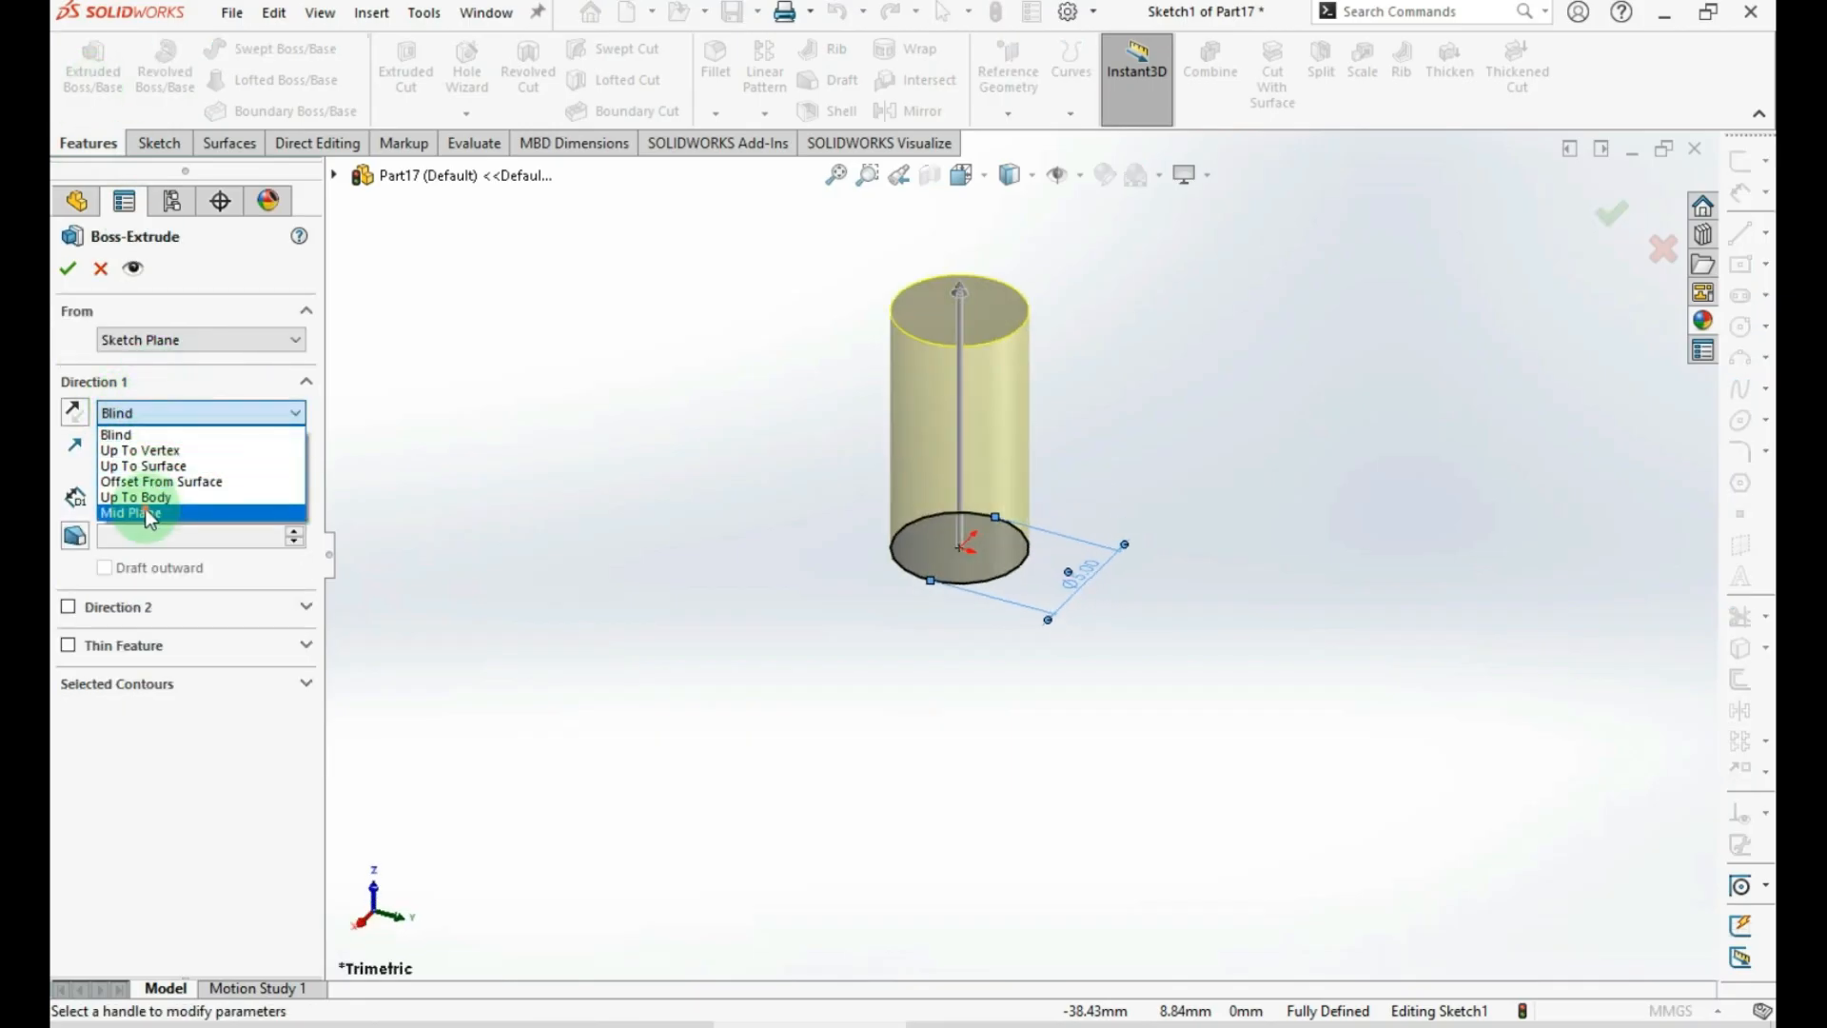
click(145, 509)
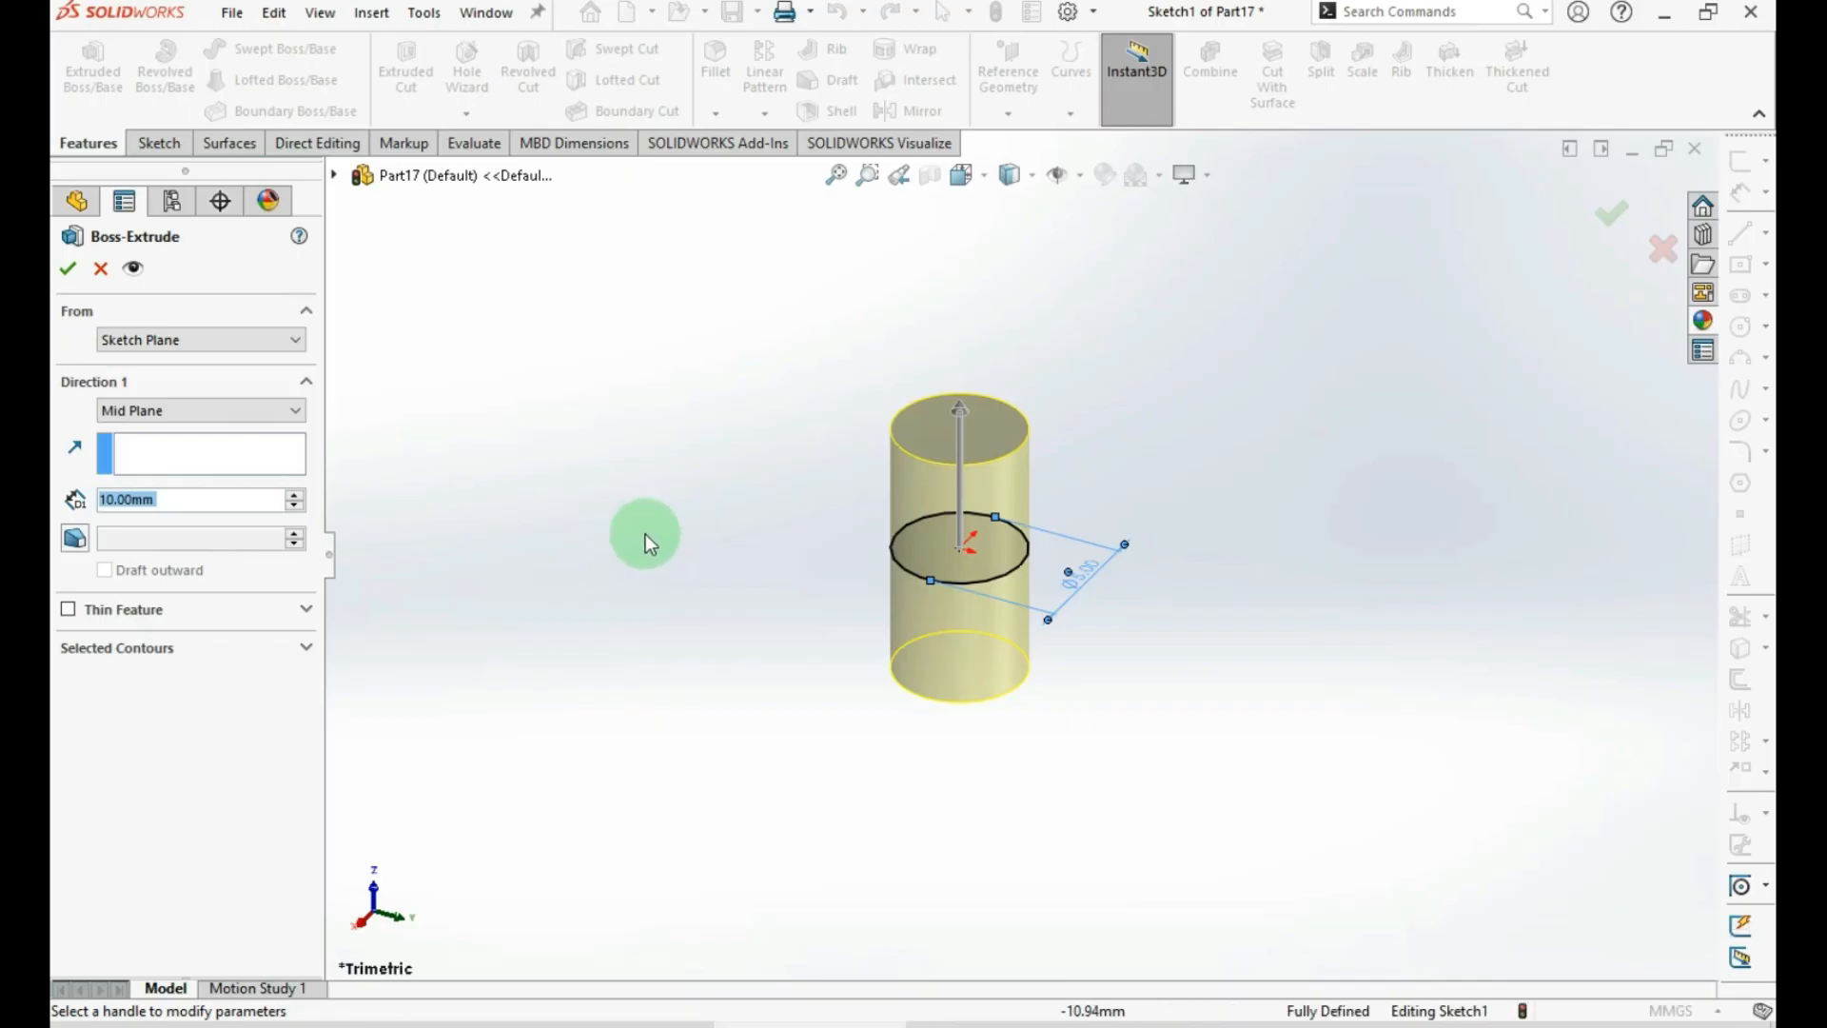
click(297, 495)
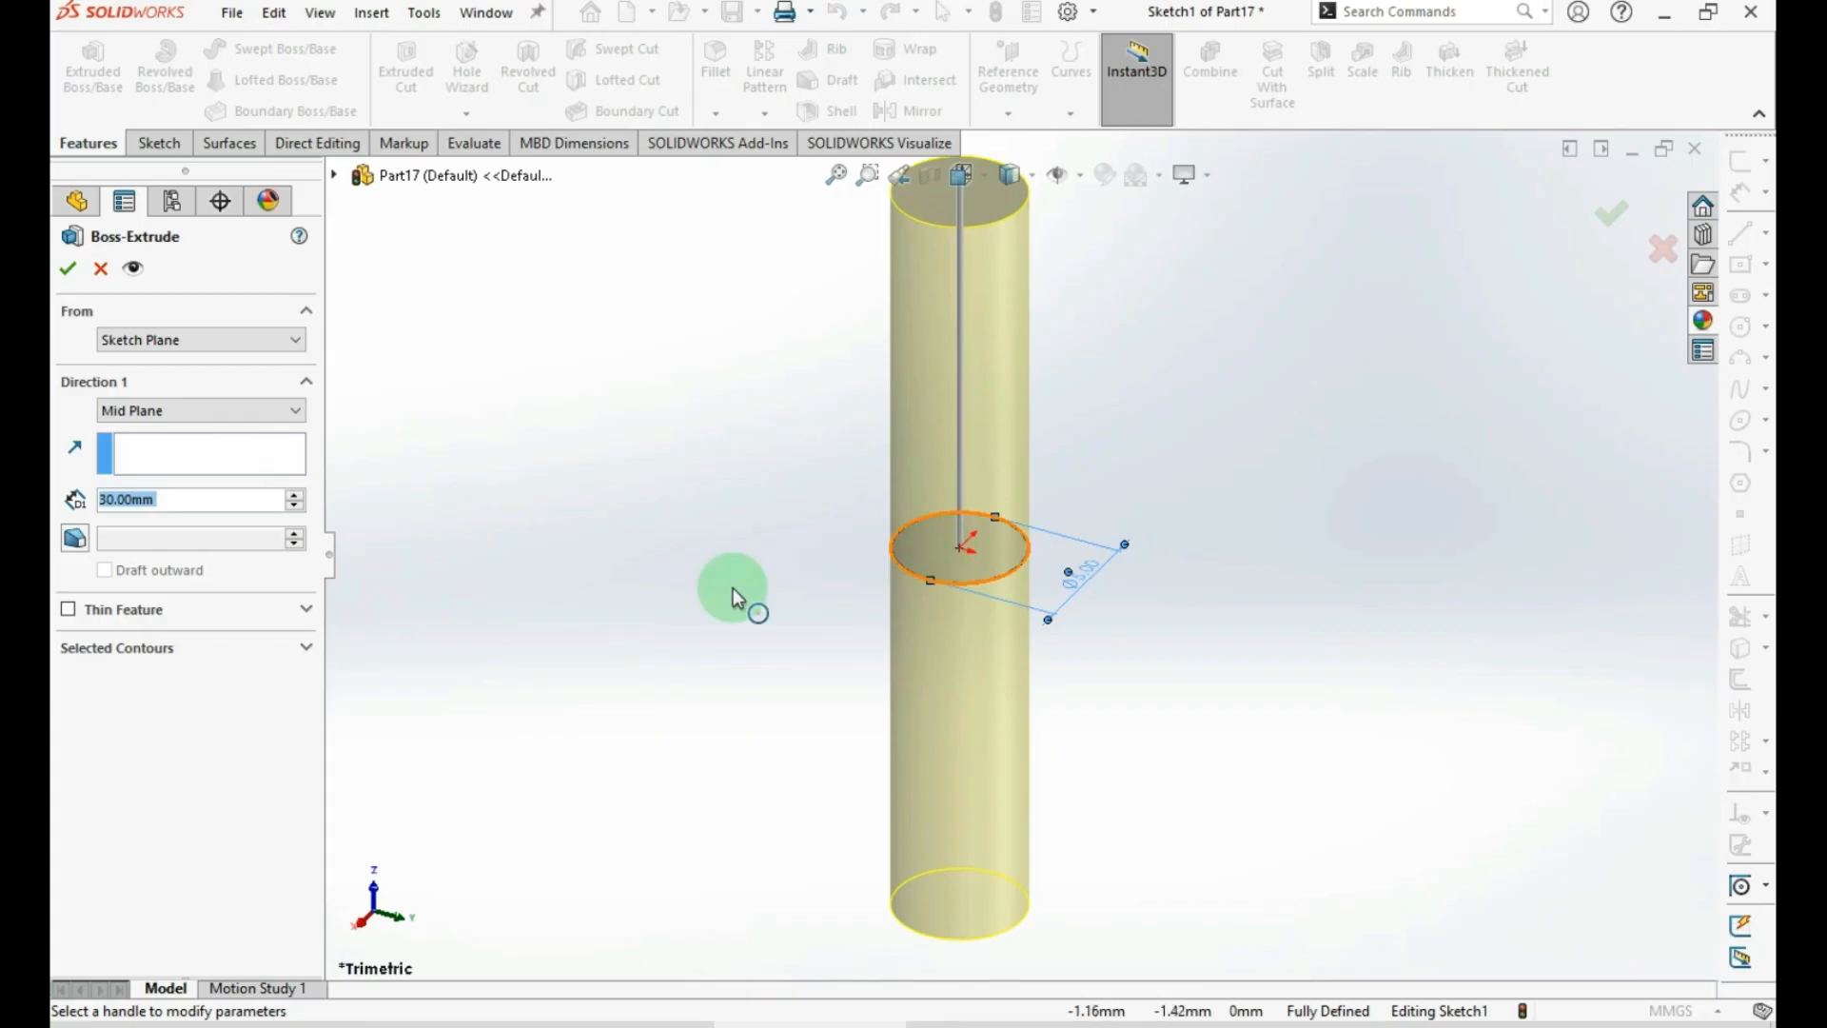
click(296, 506)
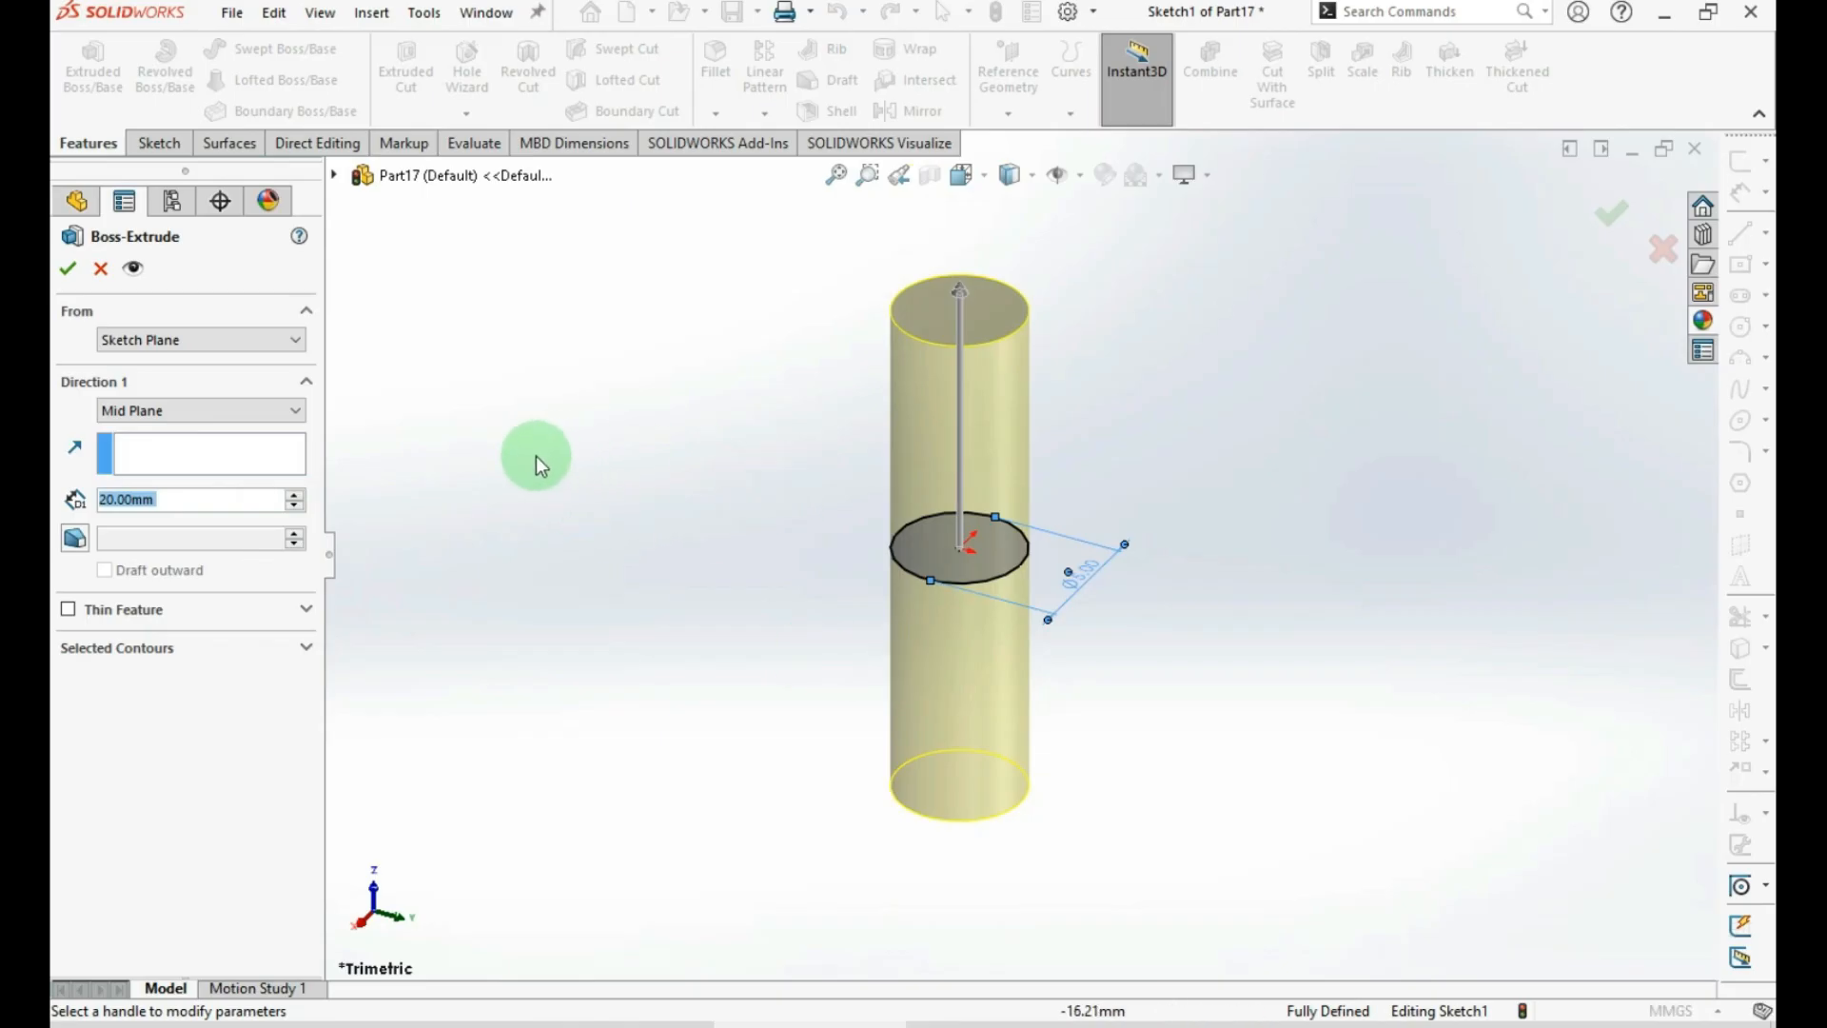
click(295, 495)
click(295, 507)
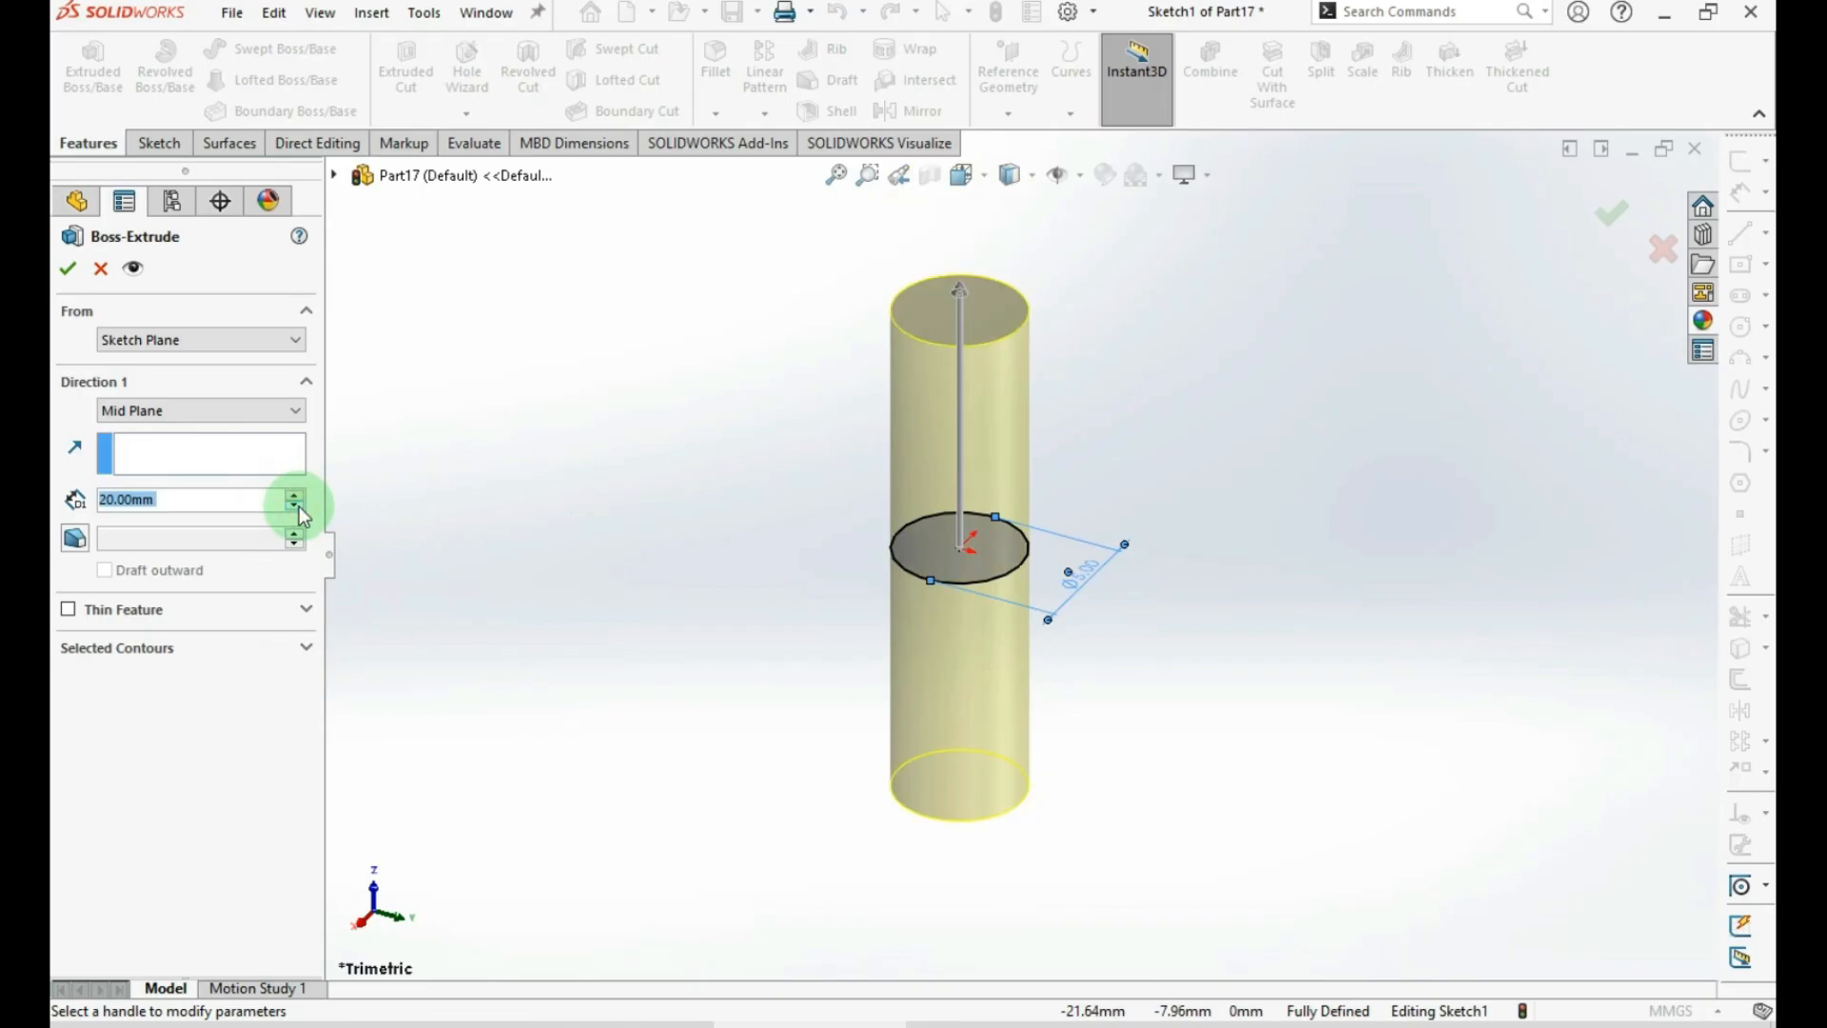
click(65, 272)
Start a sketch on the Right Plane and draw a vertical centerline through the origin, spanning the cylinder's full height
click(175, 483)
click(147, 472)
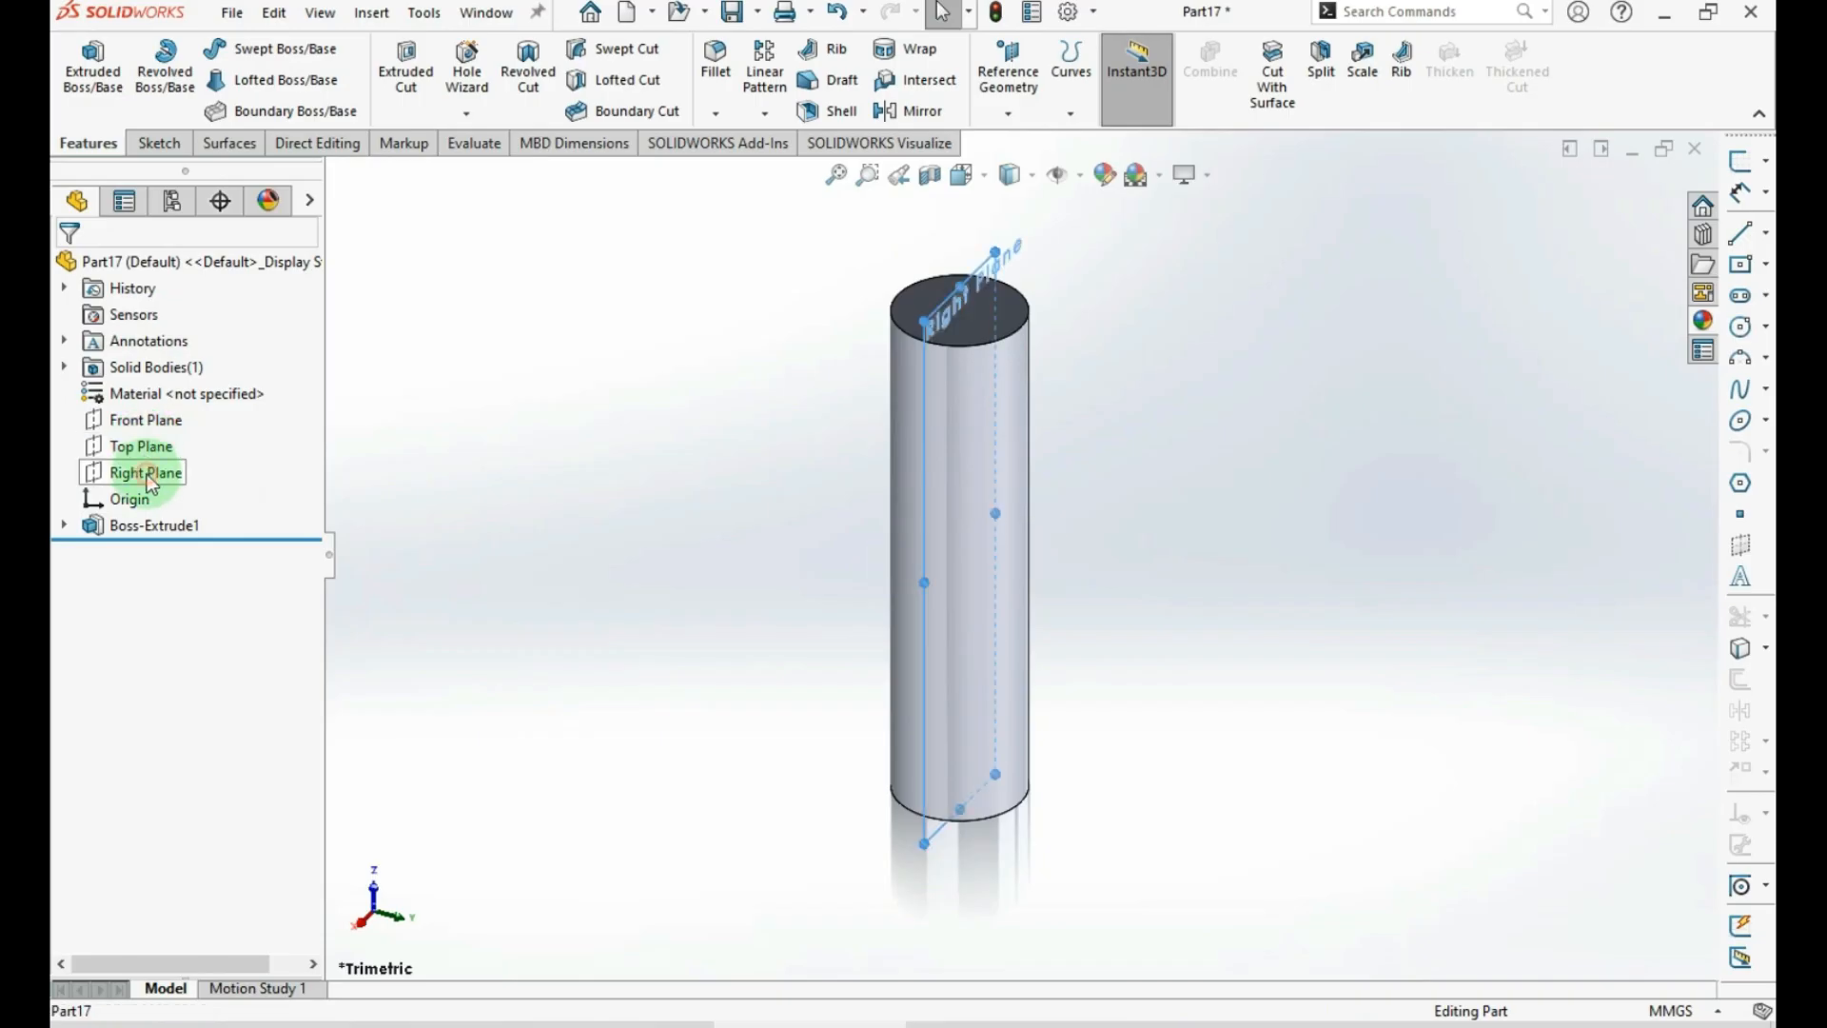
click(1740, 162)
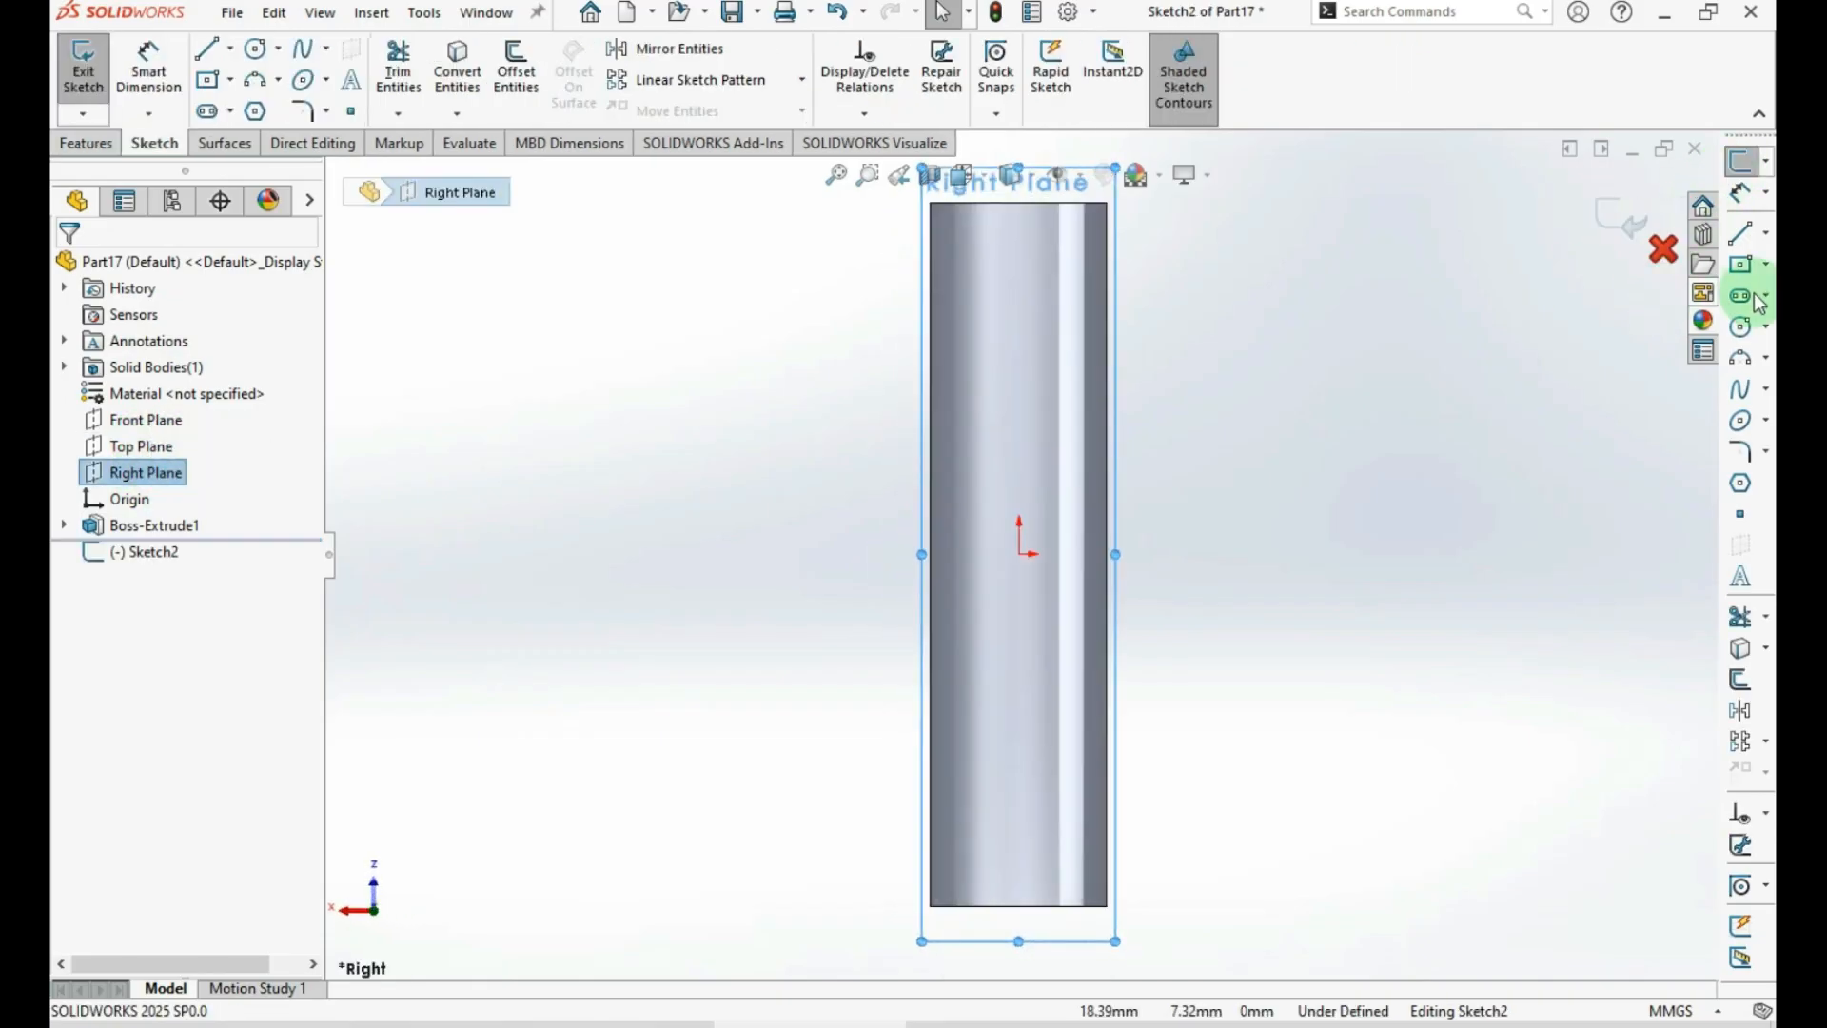
click(1768, 236)
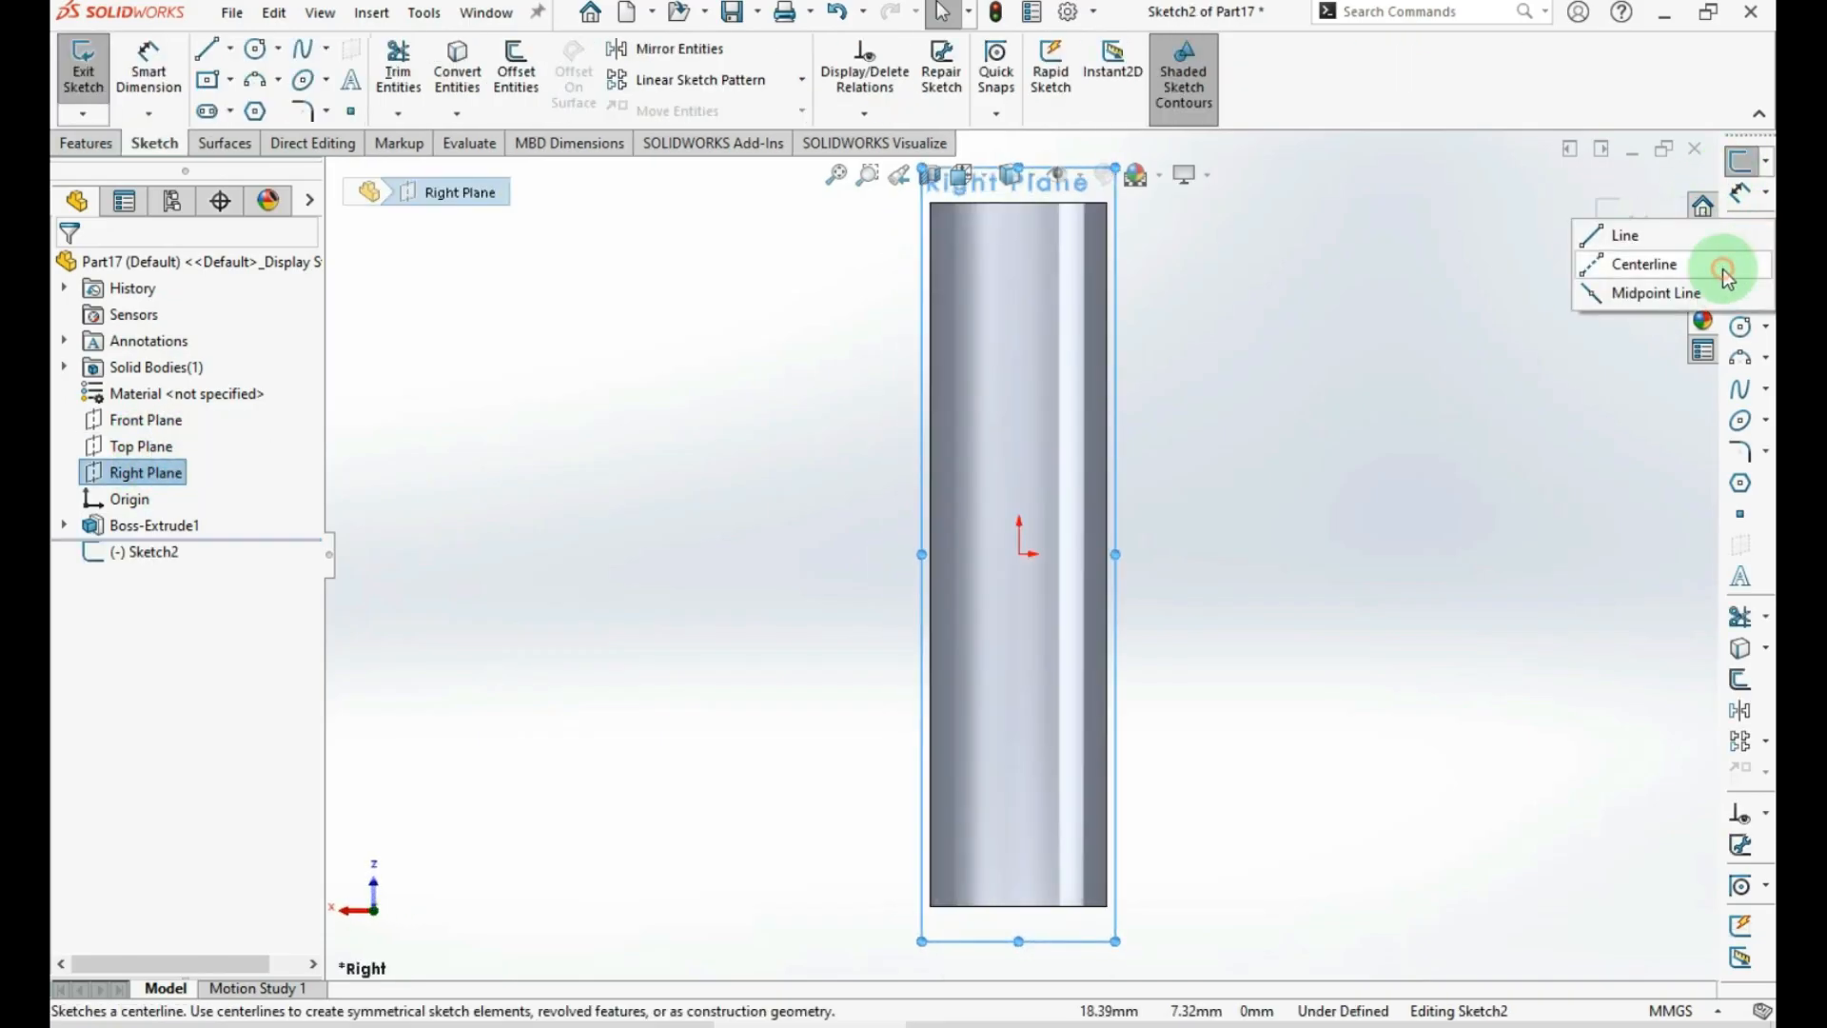
click(1728, 275)
mouse_move(1019, 311)
mouse_down()
mouse_move(1081, 726)
mouse_move(1019, 798)
mouse_up()
Sketch a circle centred on the origin and dimension its diameter to 5 mm
click(1743, 326)
drag(1020, 554, 1099, 553)
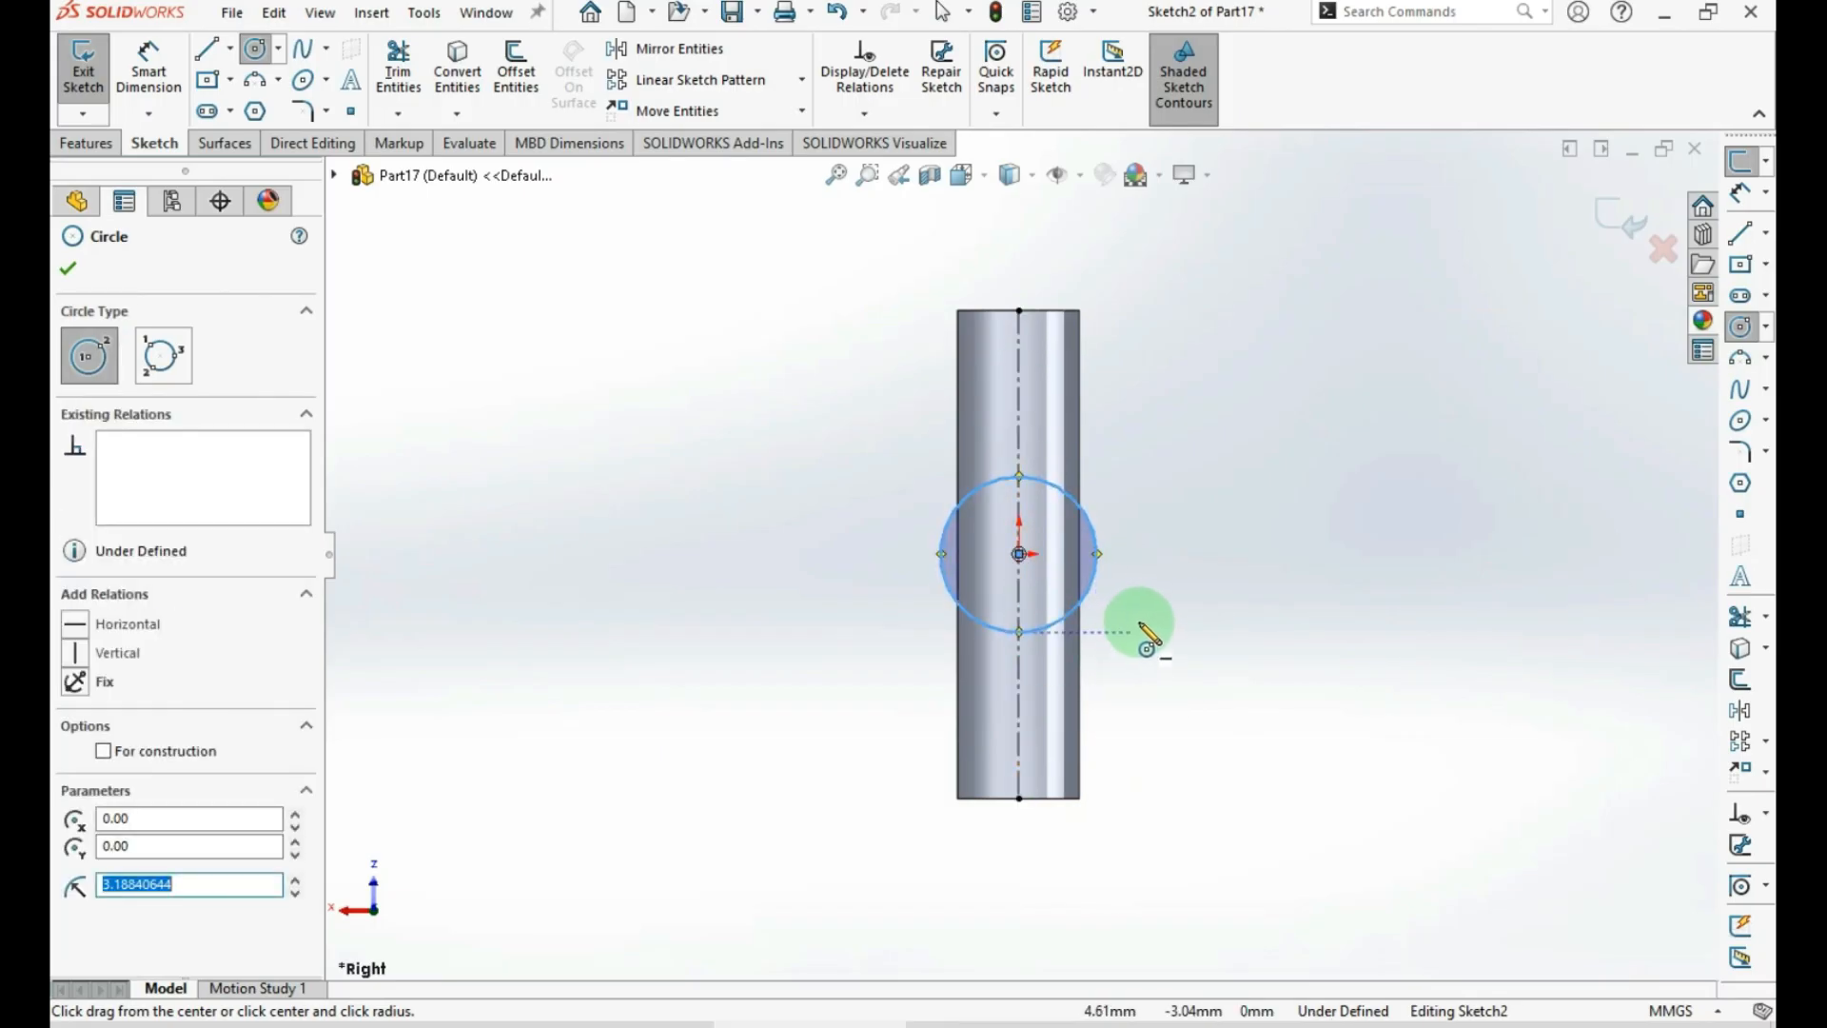
key(Escape)
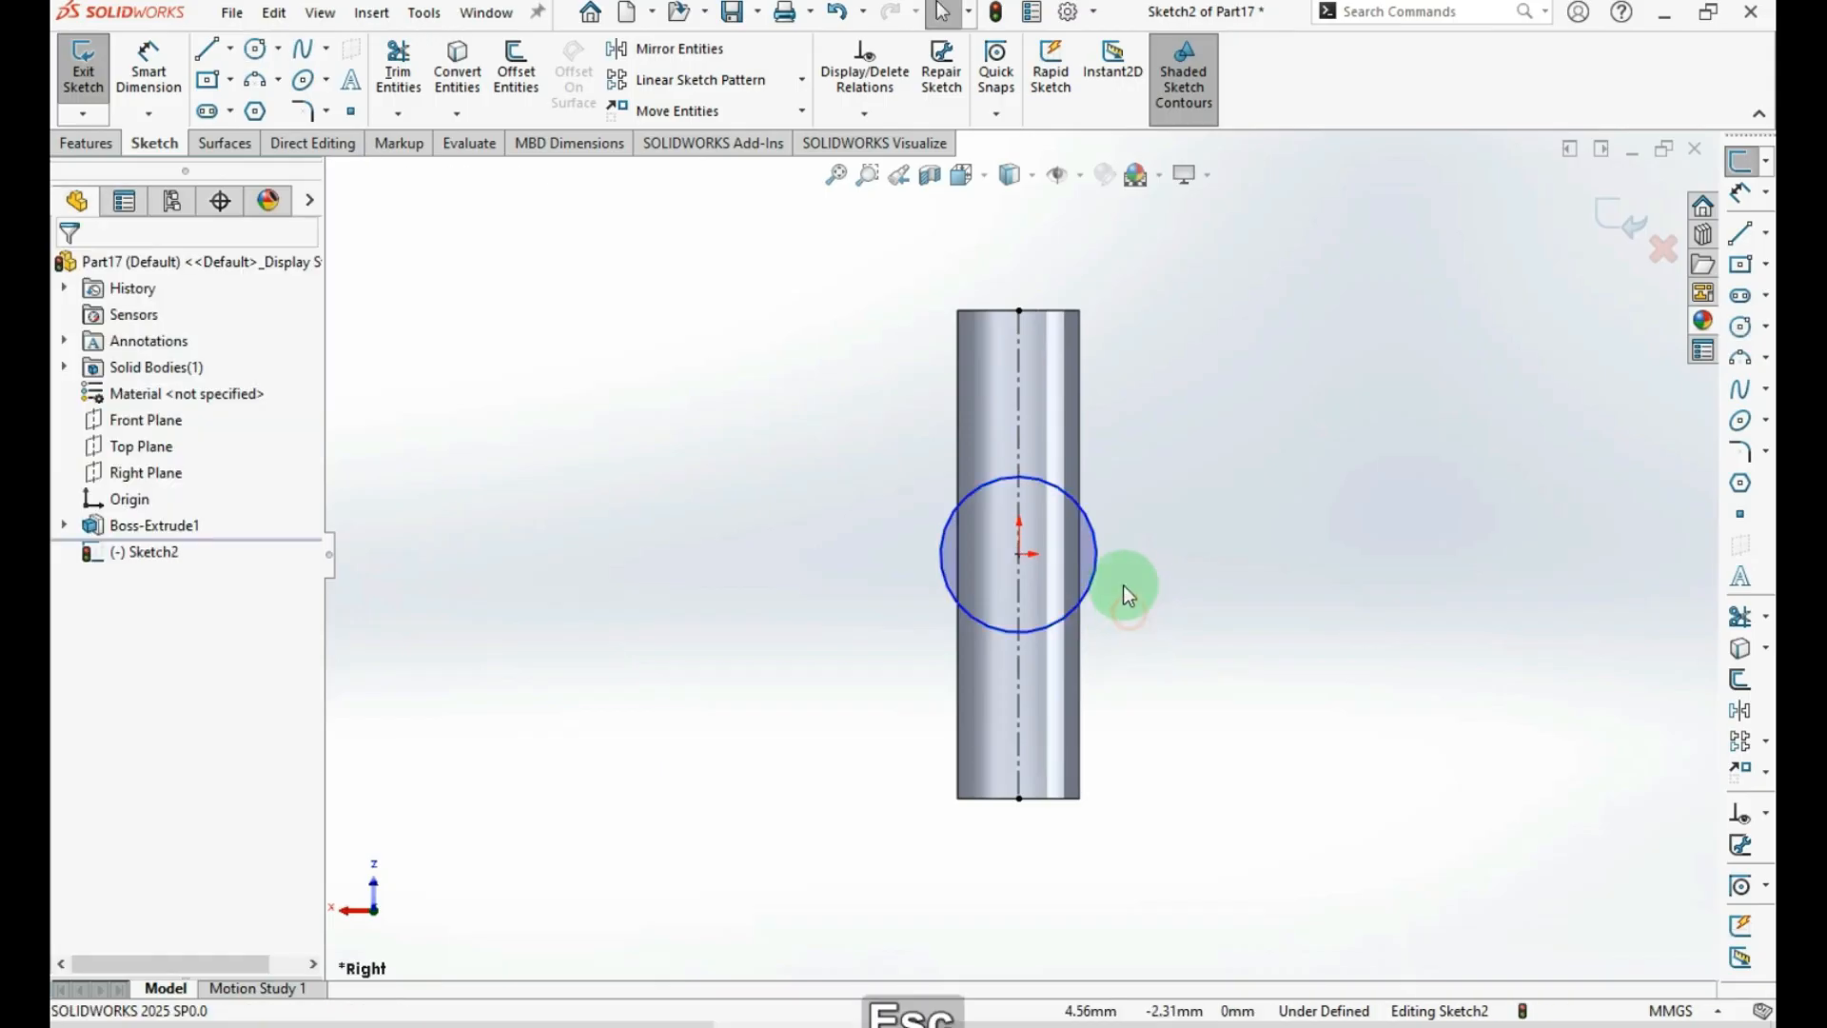
key(ctrl+d)
click(1102, 547)
click(1133, 569)
text(5)
key(Return)
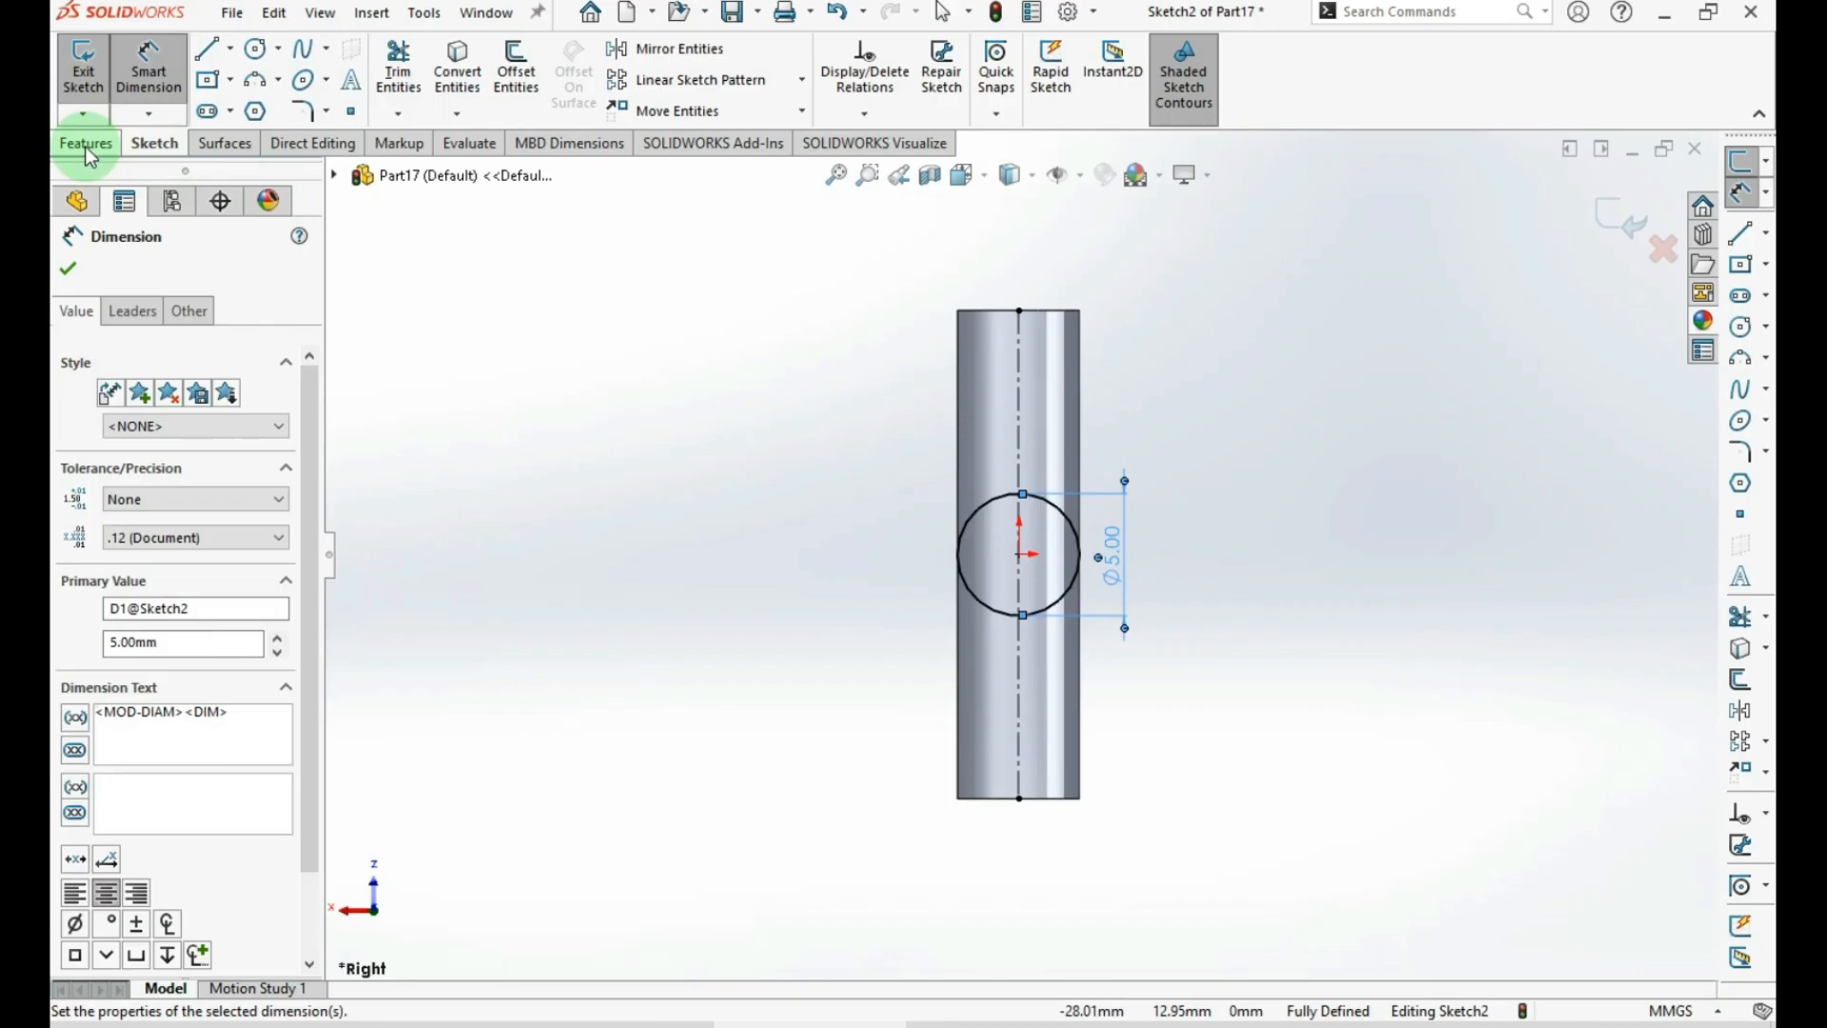
Extrude the new circle 20 mm with Mid Plane, merging it with the vertical cylinder to form a cross
click(87, 145)
click(92, 66)
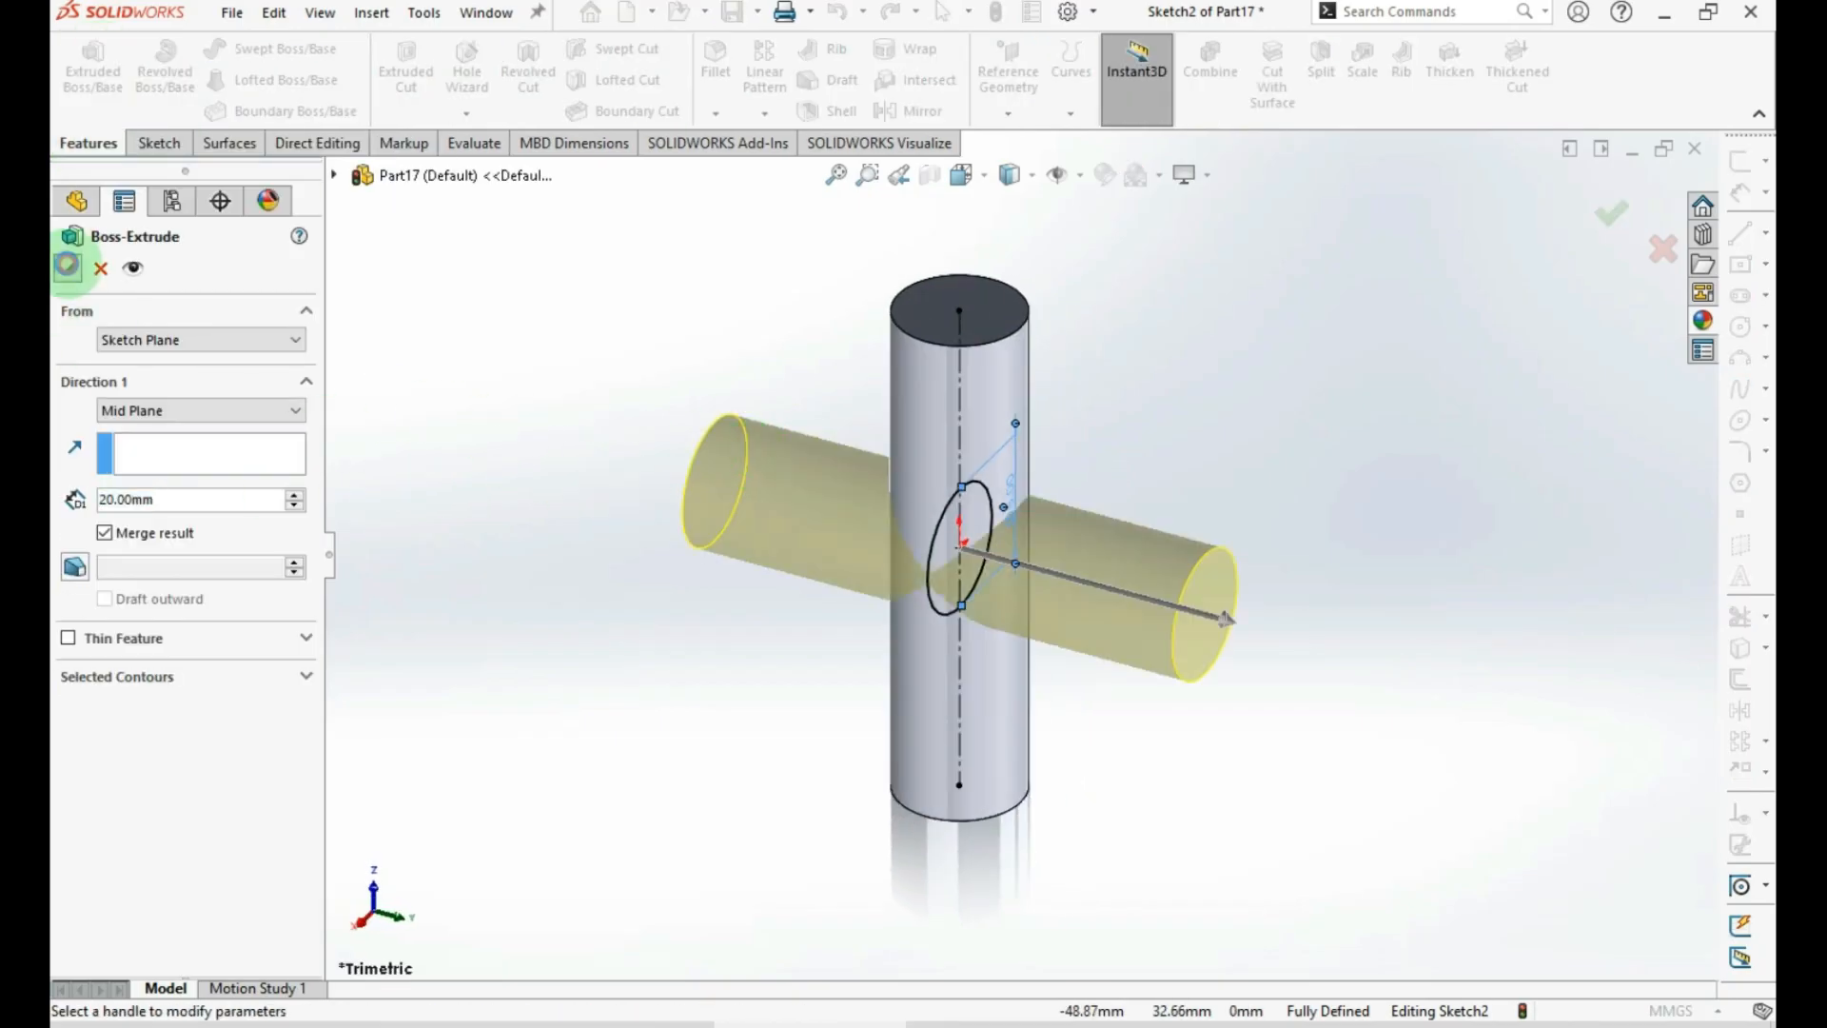
click(67, 266)
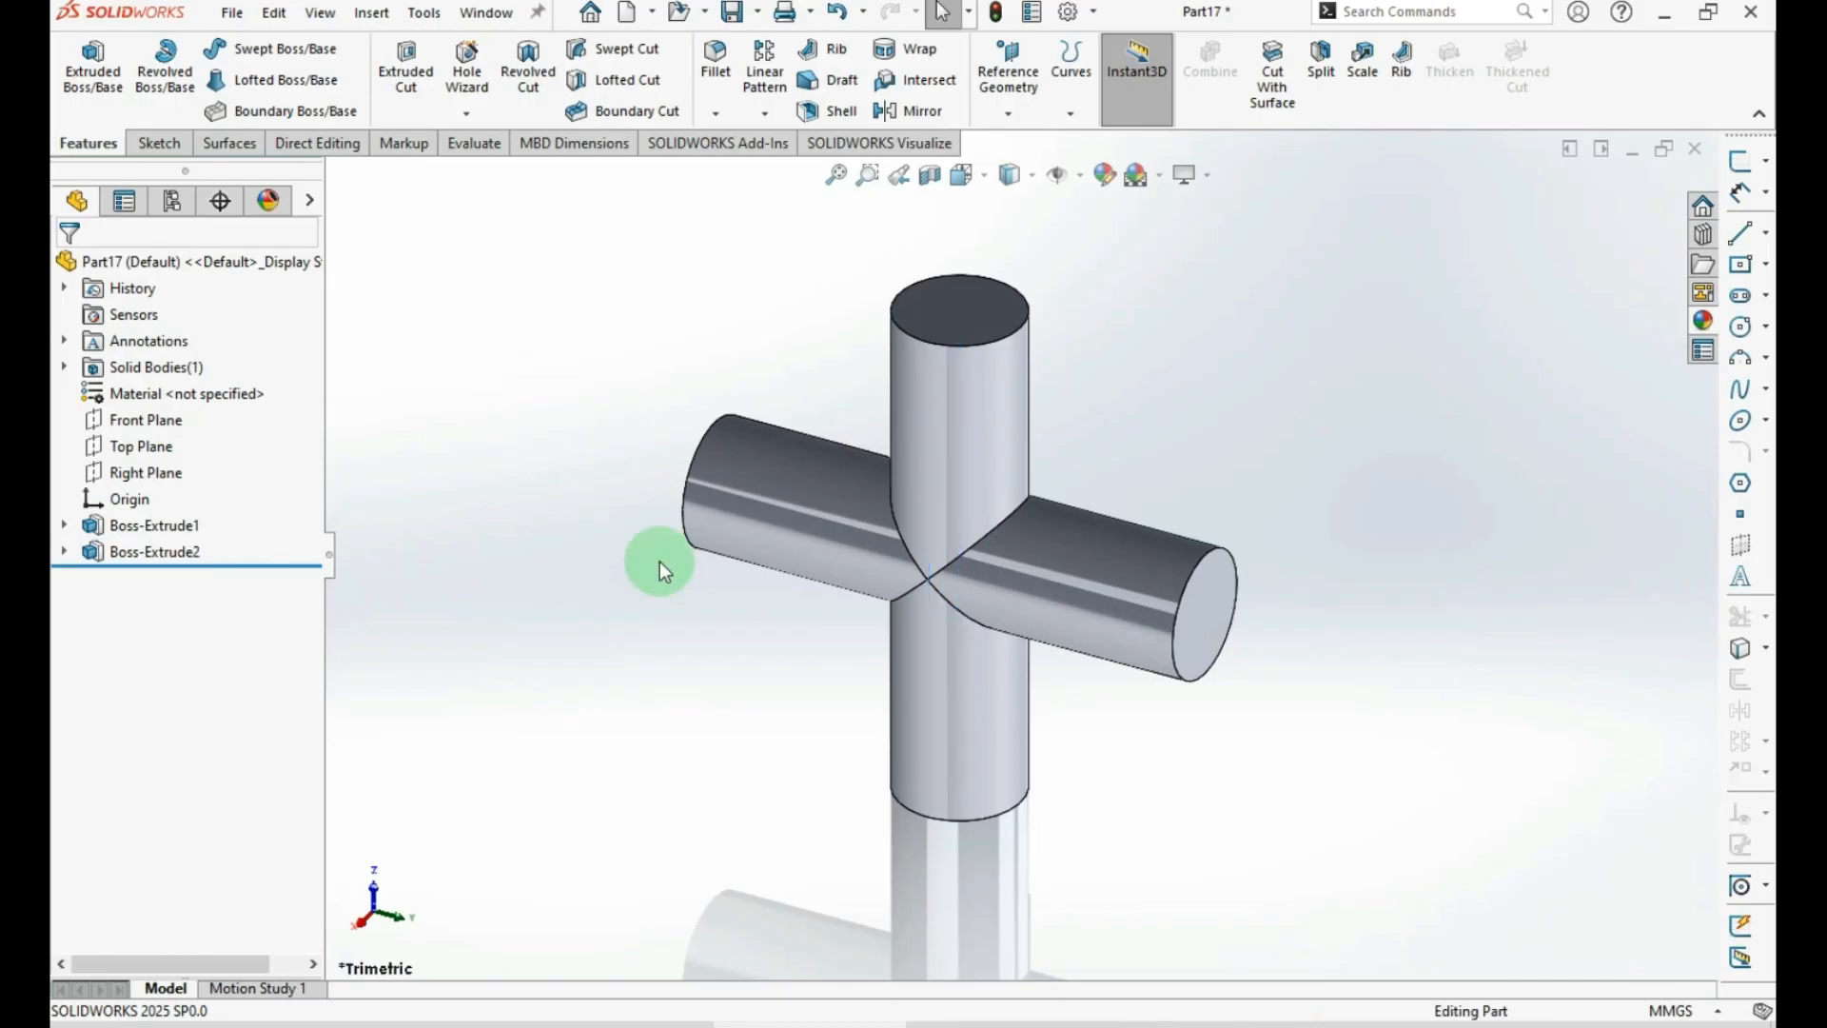
Fillet the two intersection edges between the crossing cylinders with a 0.5 mm radius
click(976, 548)
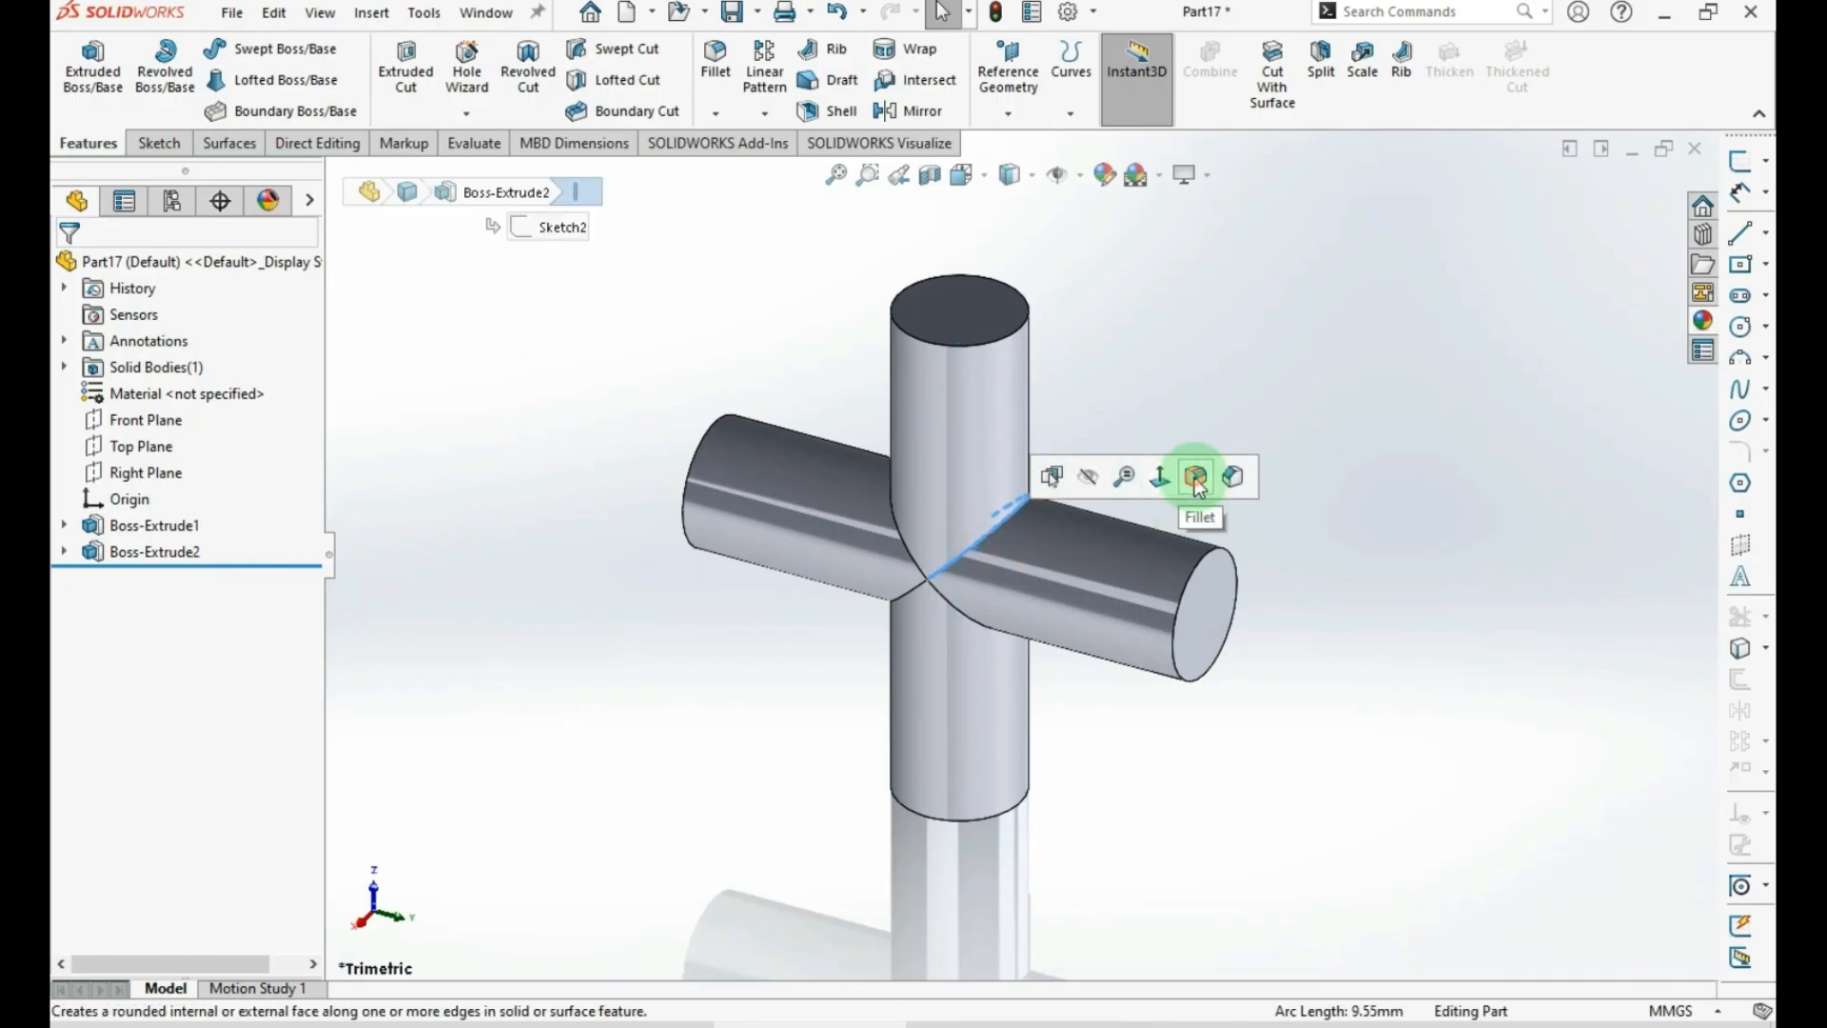
click(1193, 476)
click(900, 535)
click(641, 612)
click(150, 523)
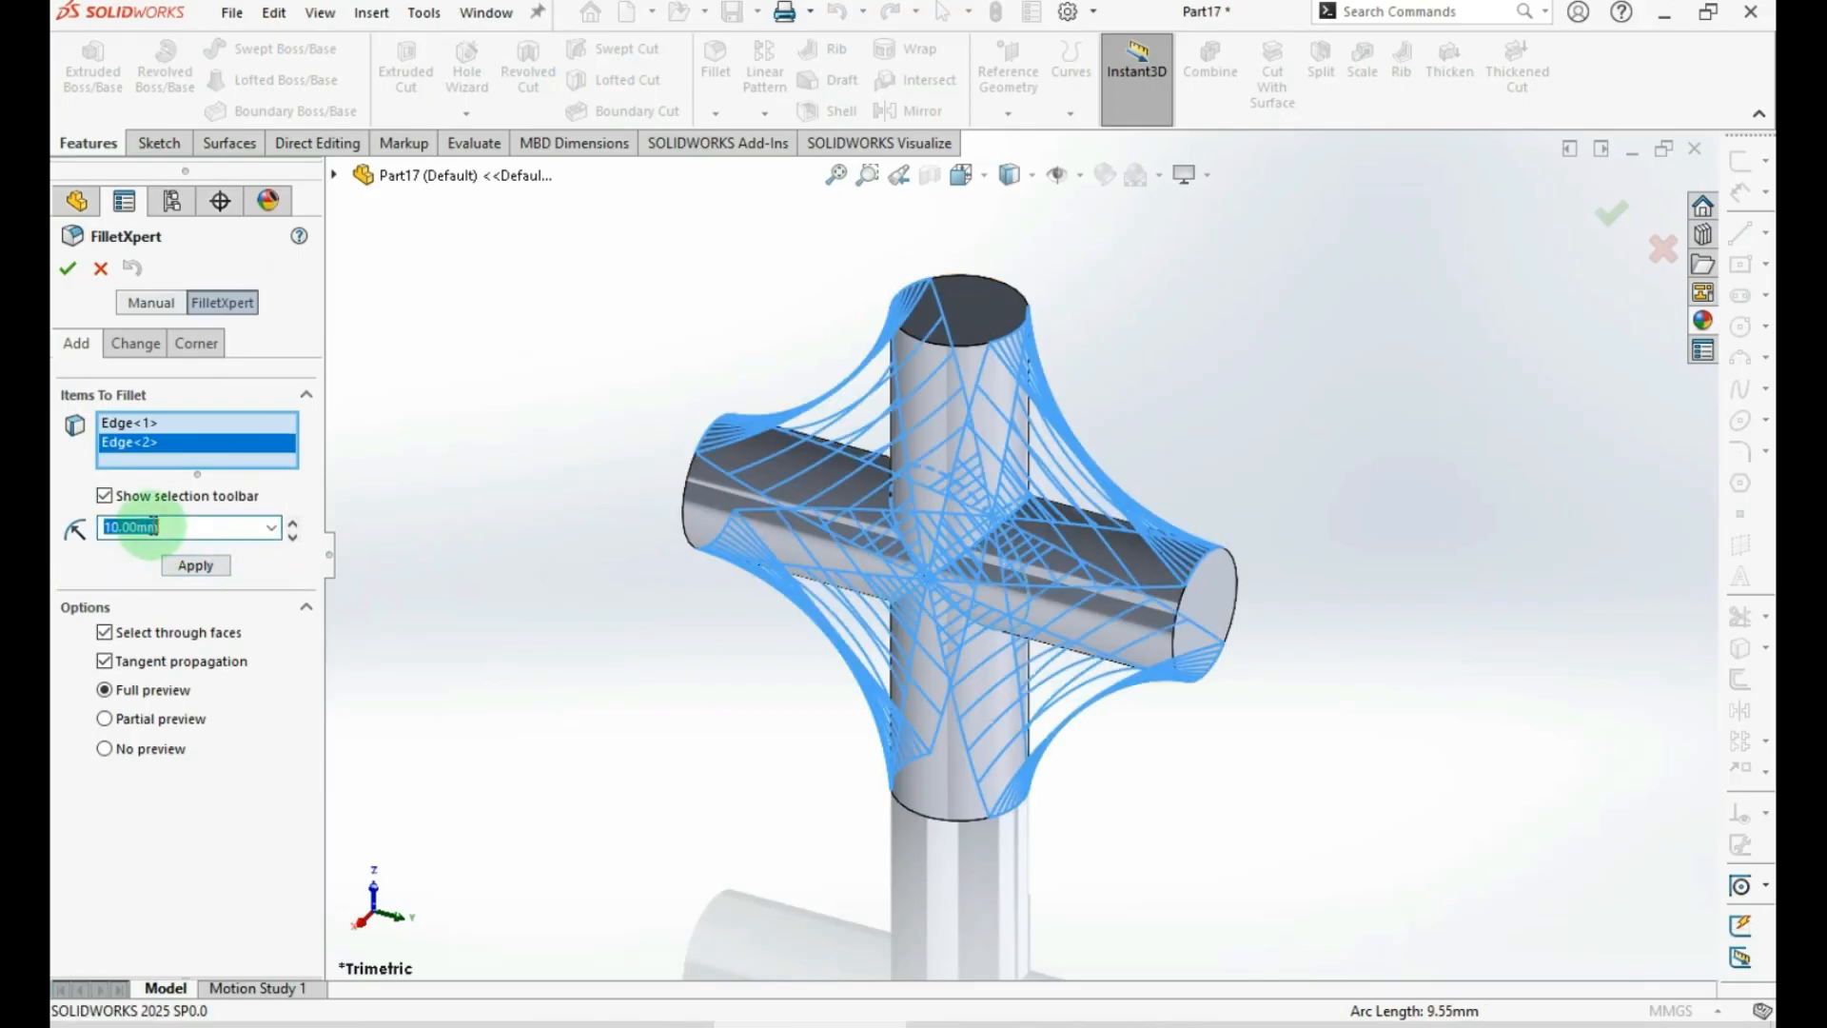
text(0.5)
key(Return)
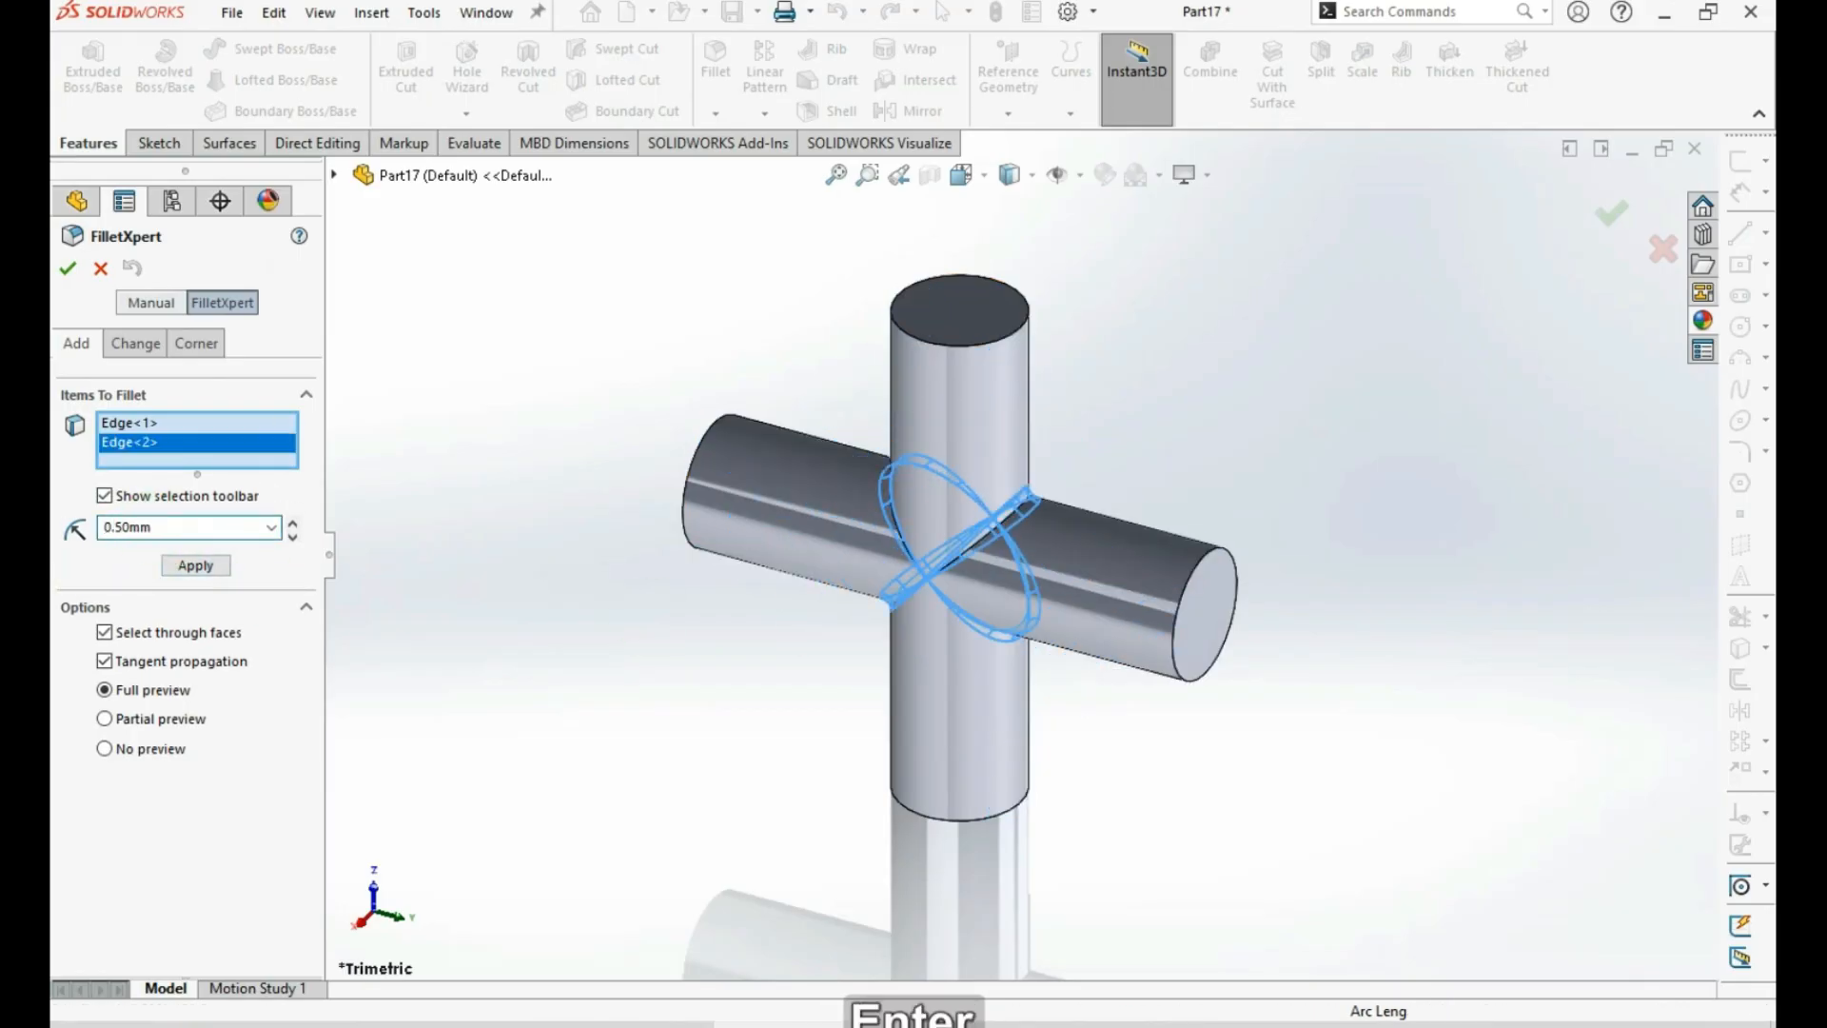
middle_drag(979, 596, 934, 509)
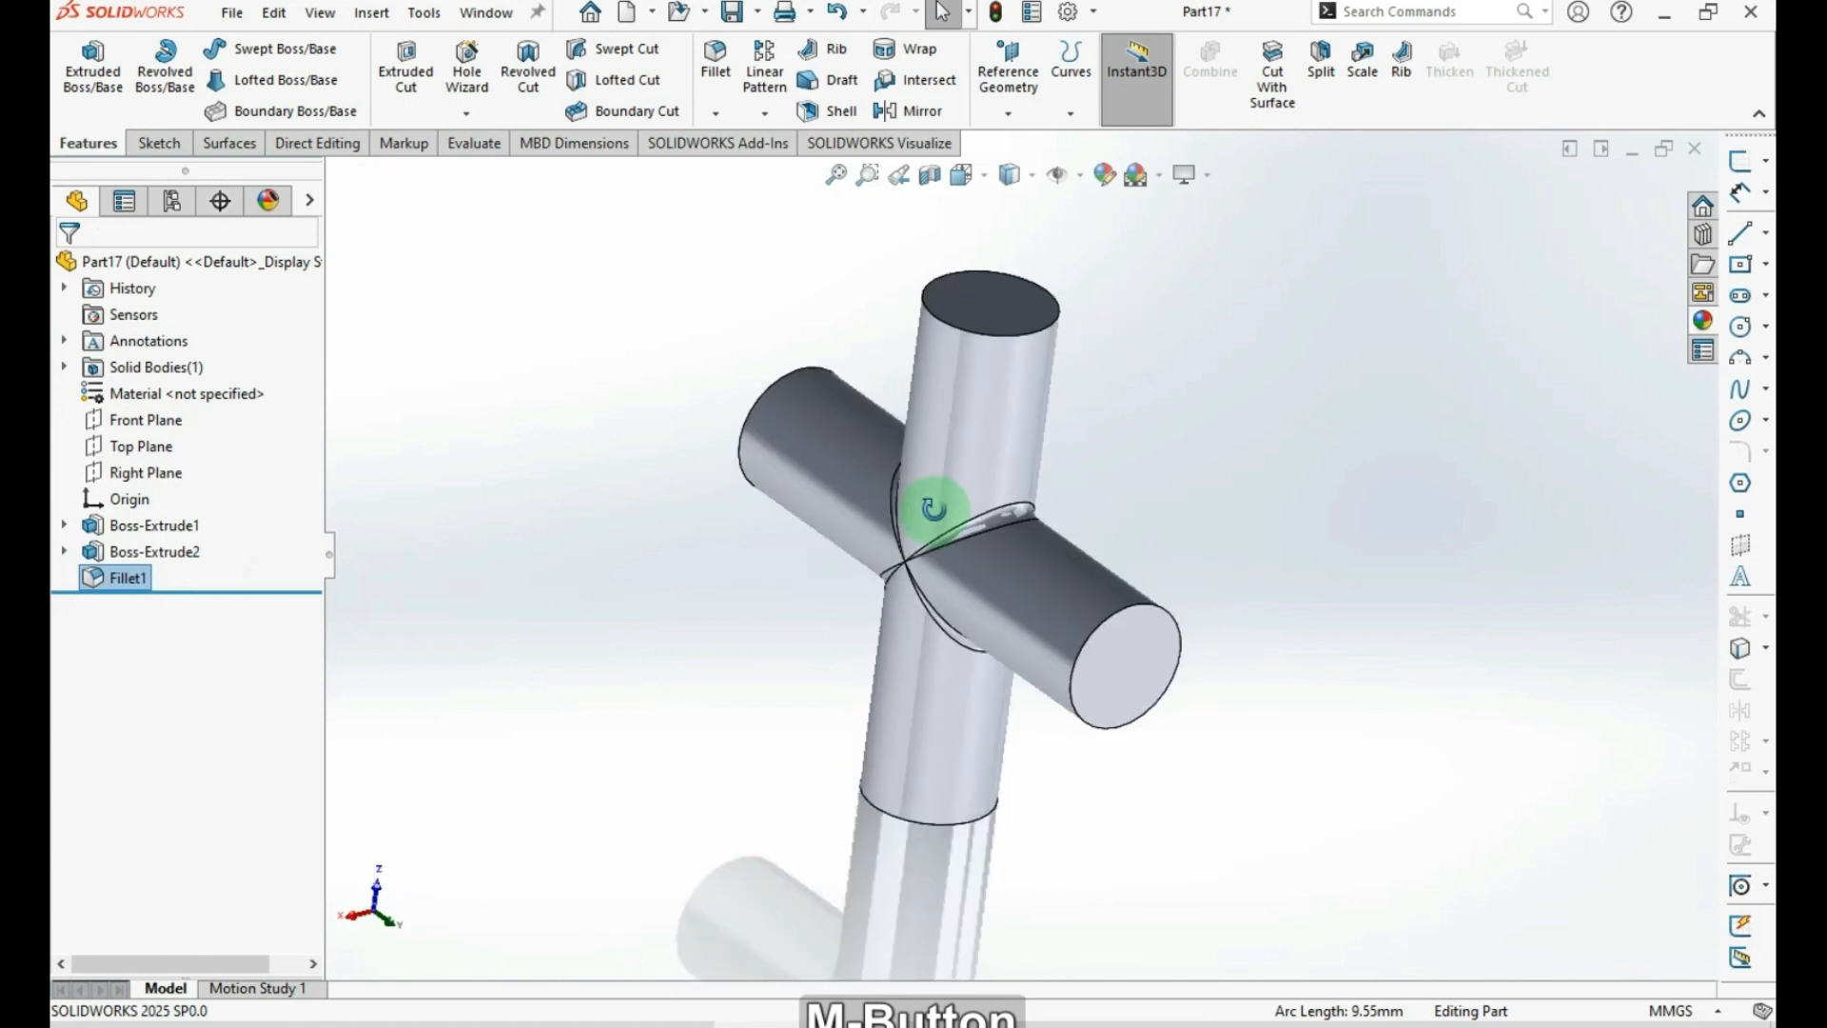
click(1265, 510)
Save the part as Spider in the A Simple Example folder and close it
key(ctrl+s)
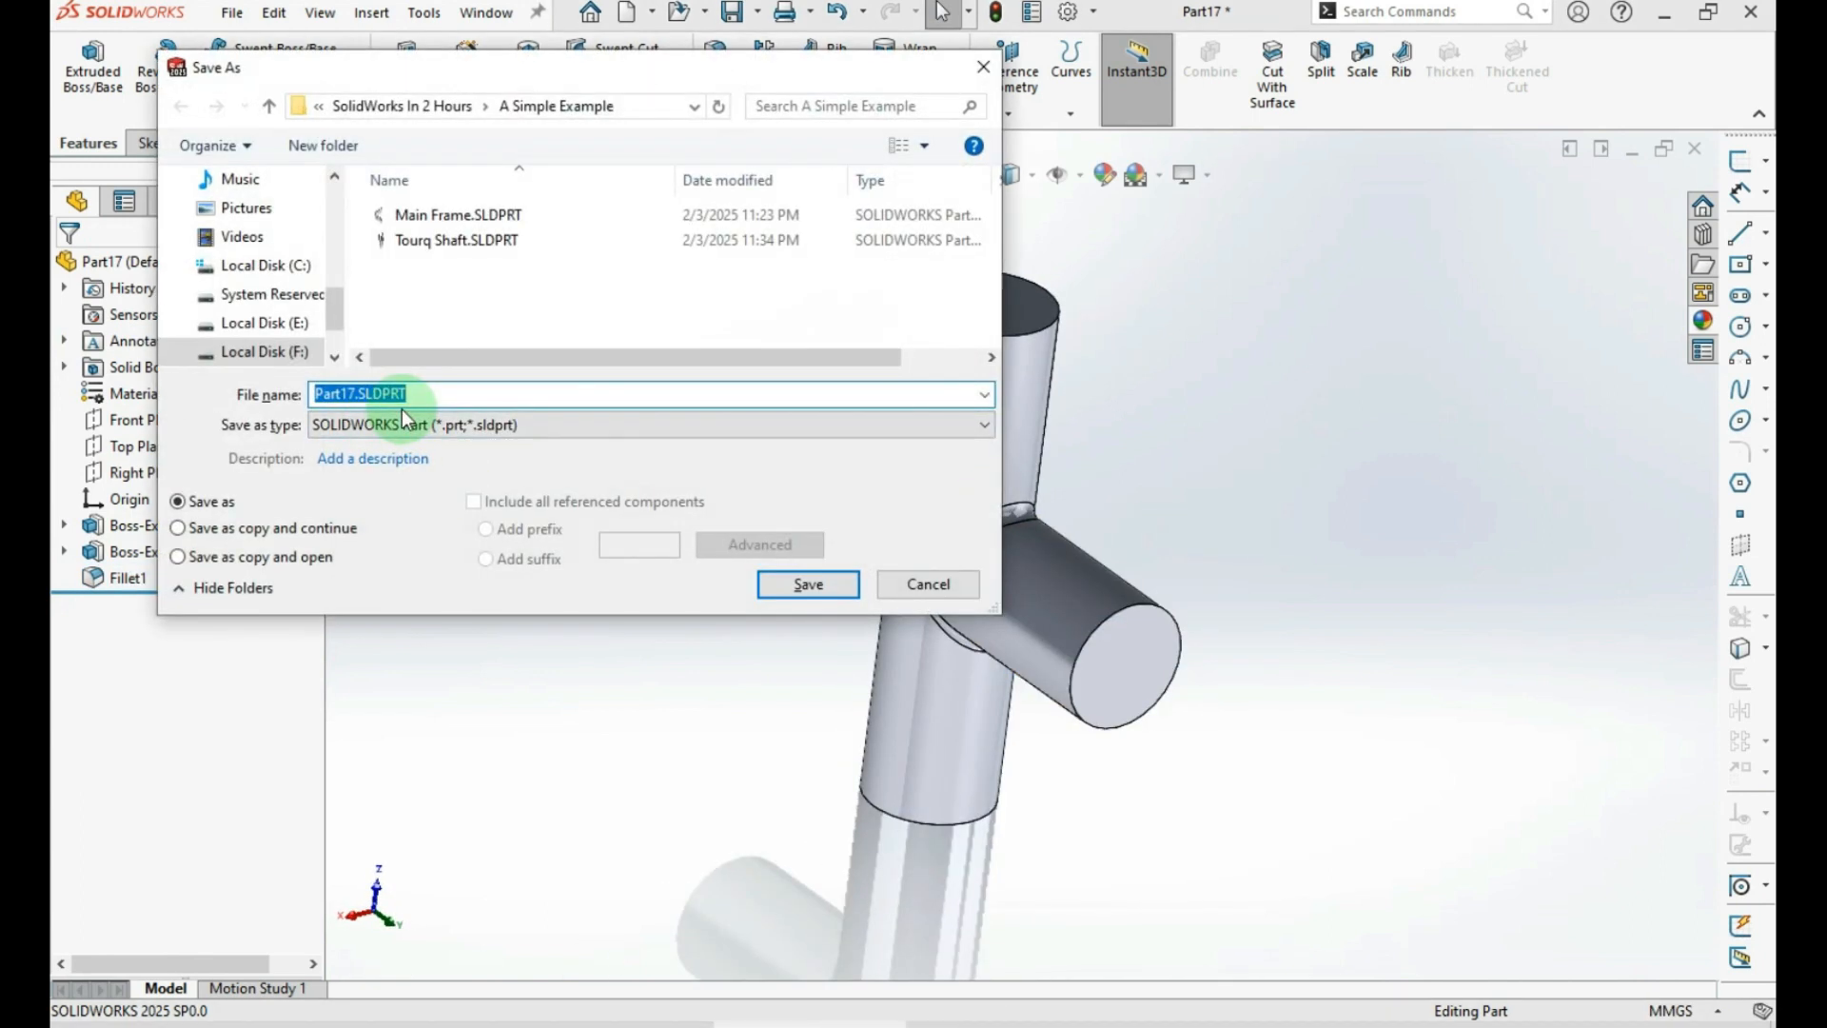
text(Spider)
key(Return)
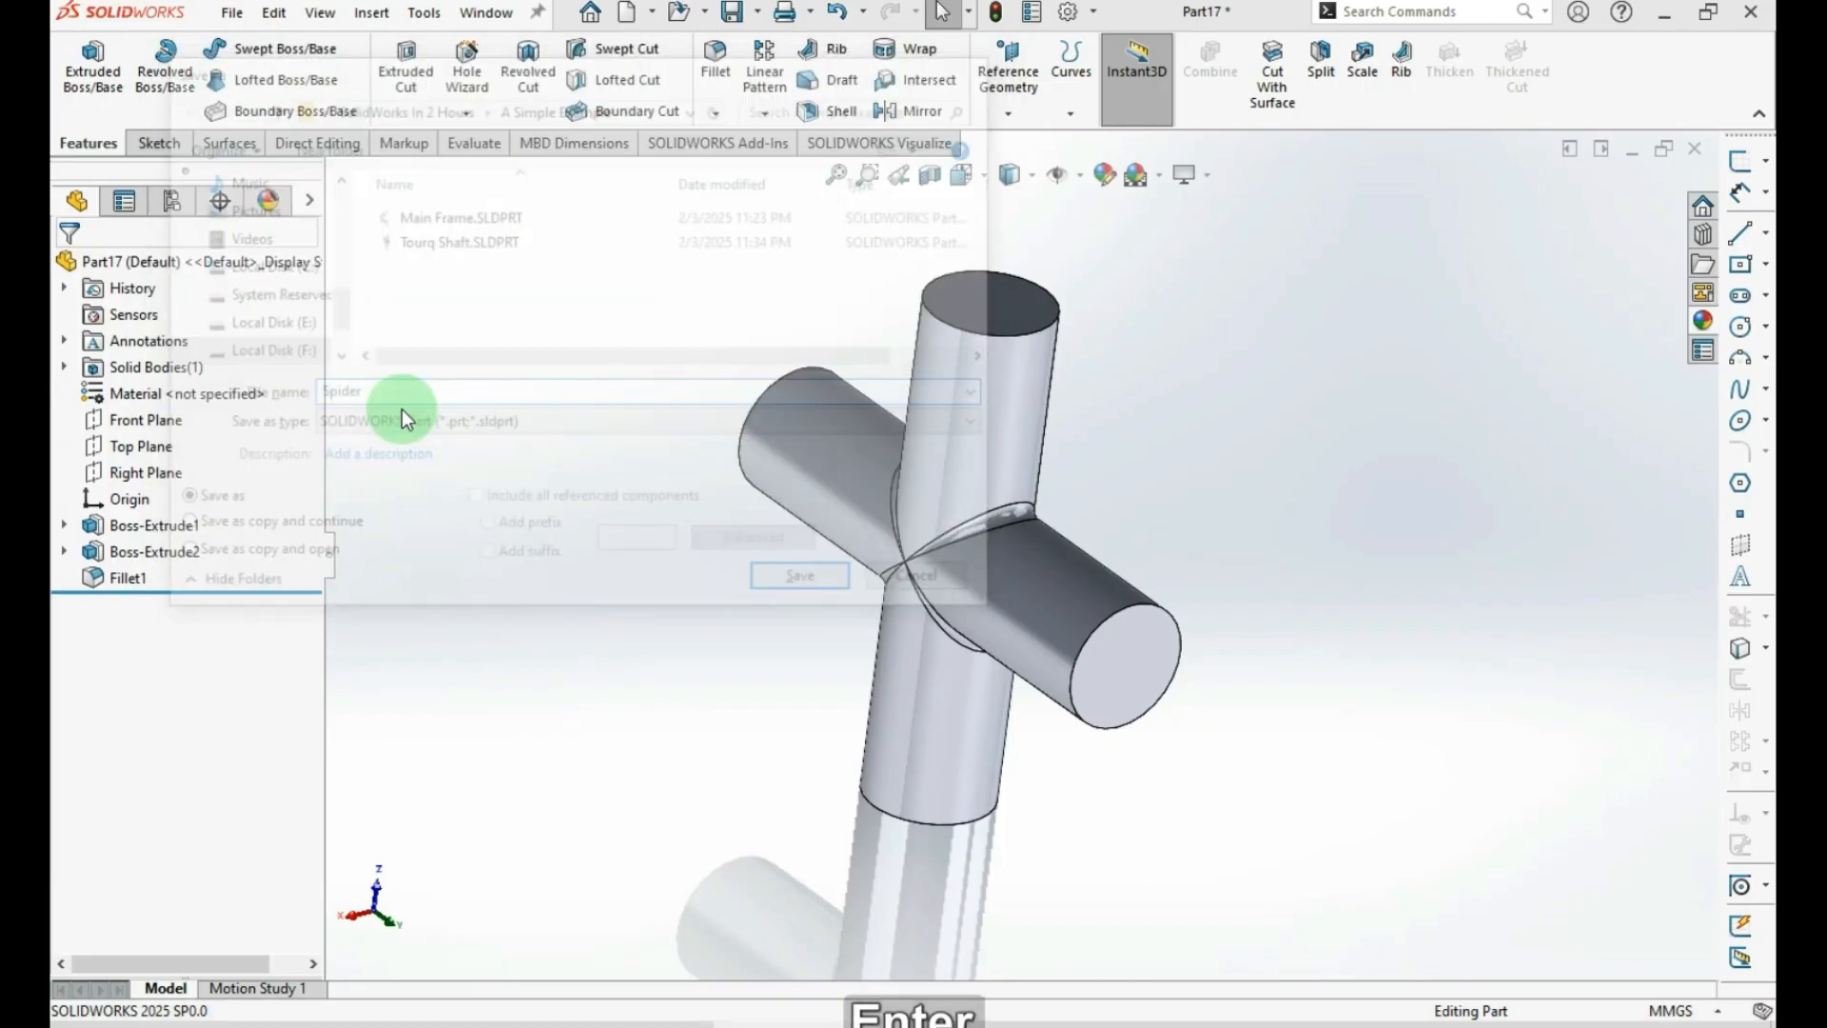
click(1694, 155)
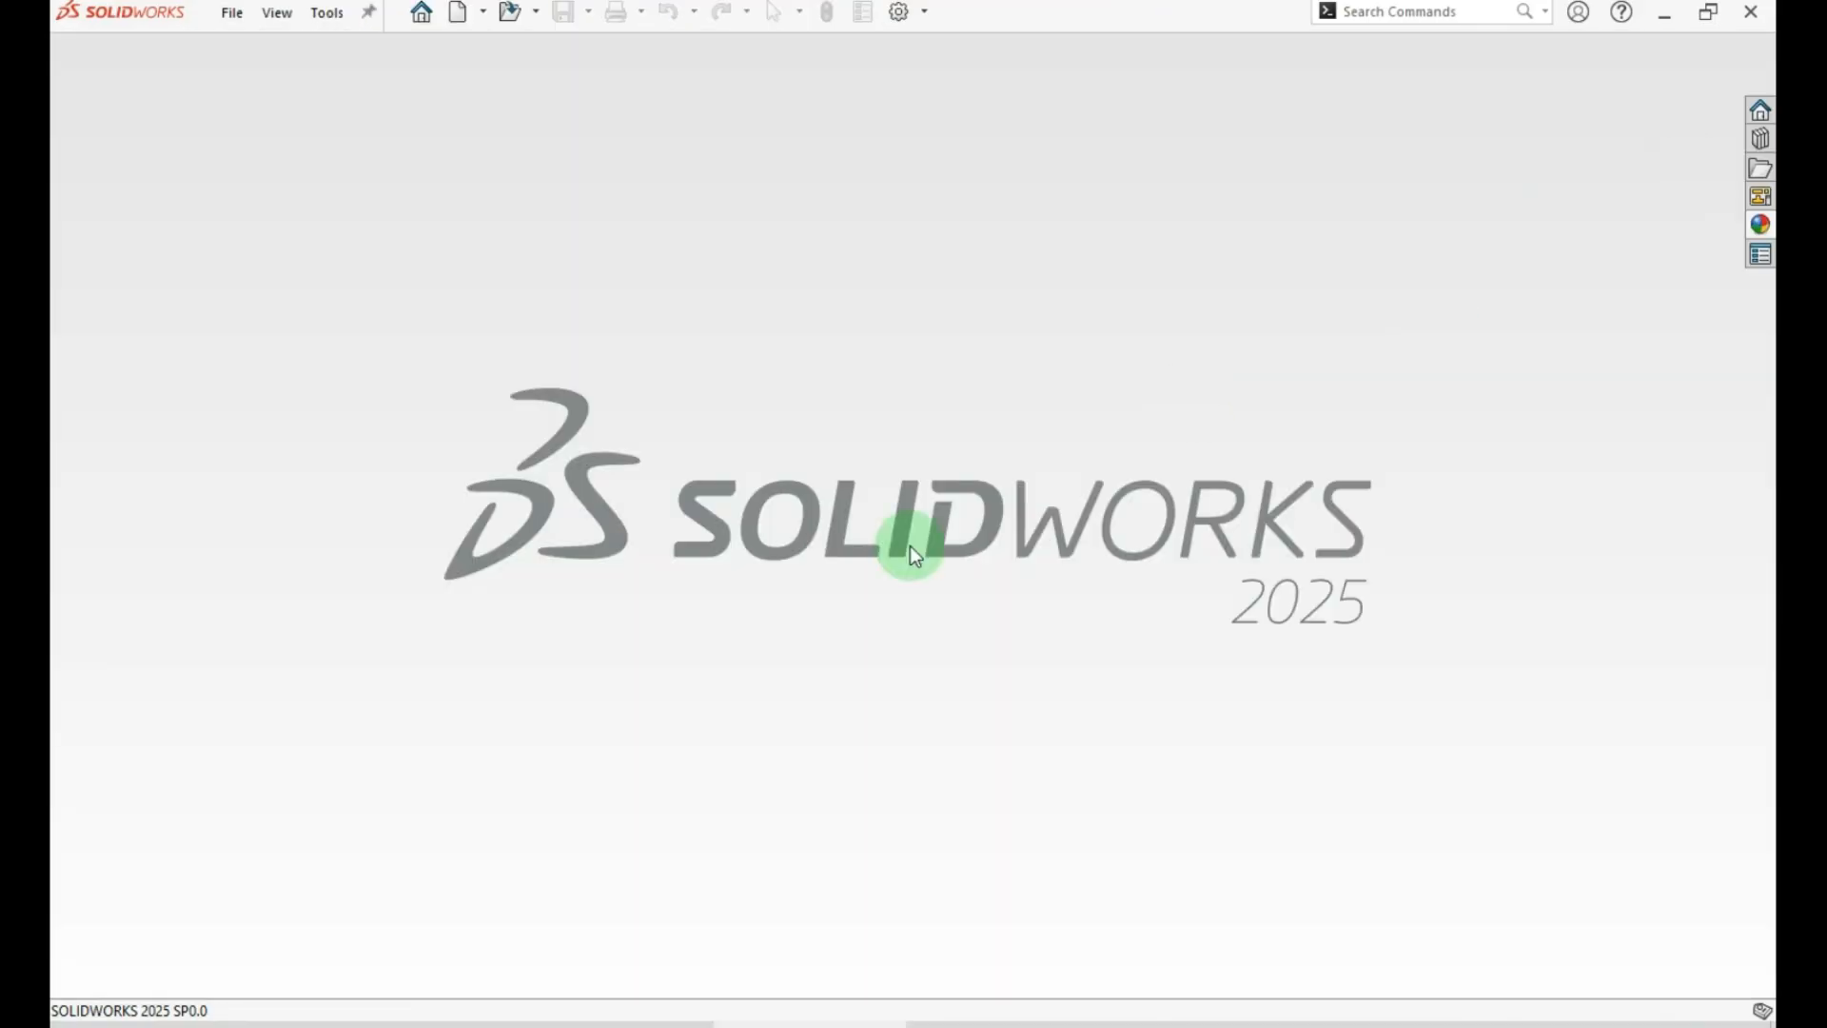
Create a new assembly and place the Main Frame part in it as the first component
click(462, 13)
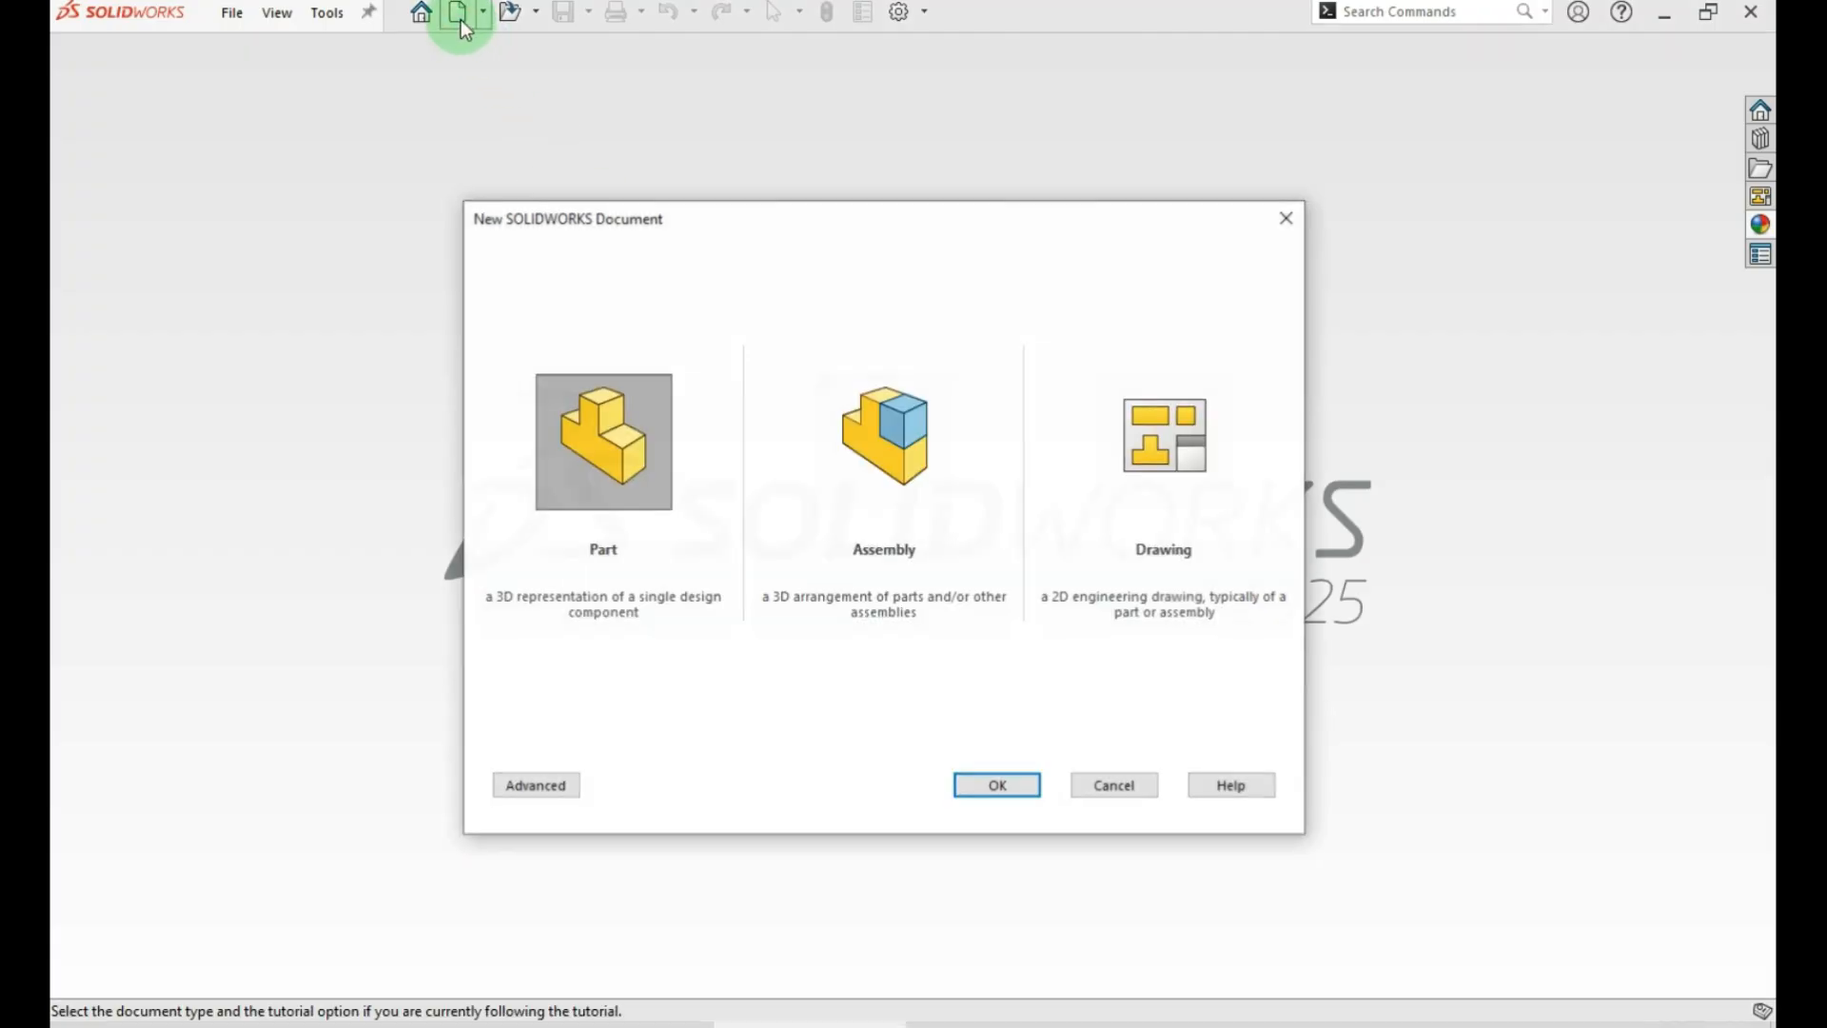
double_click(905, 443)
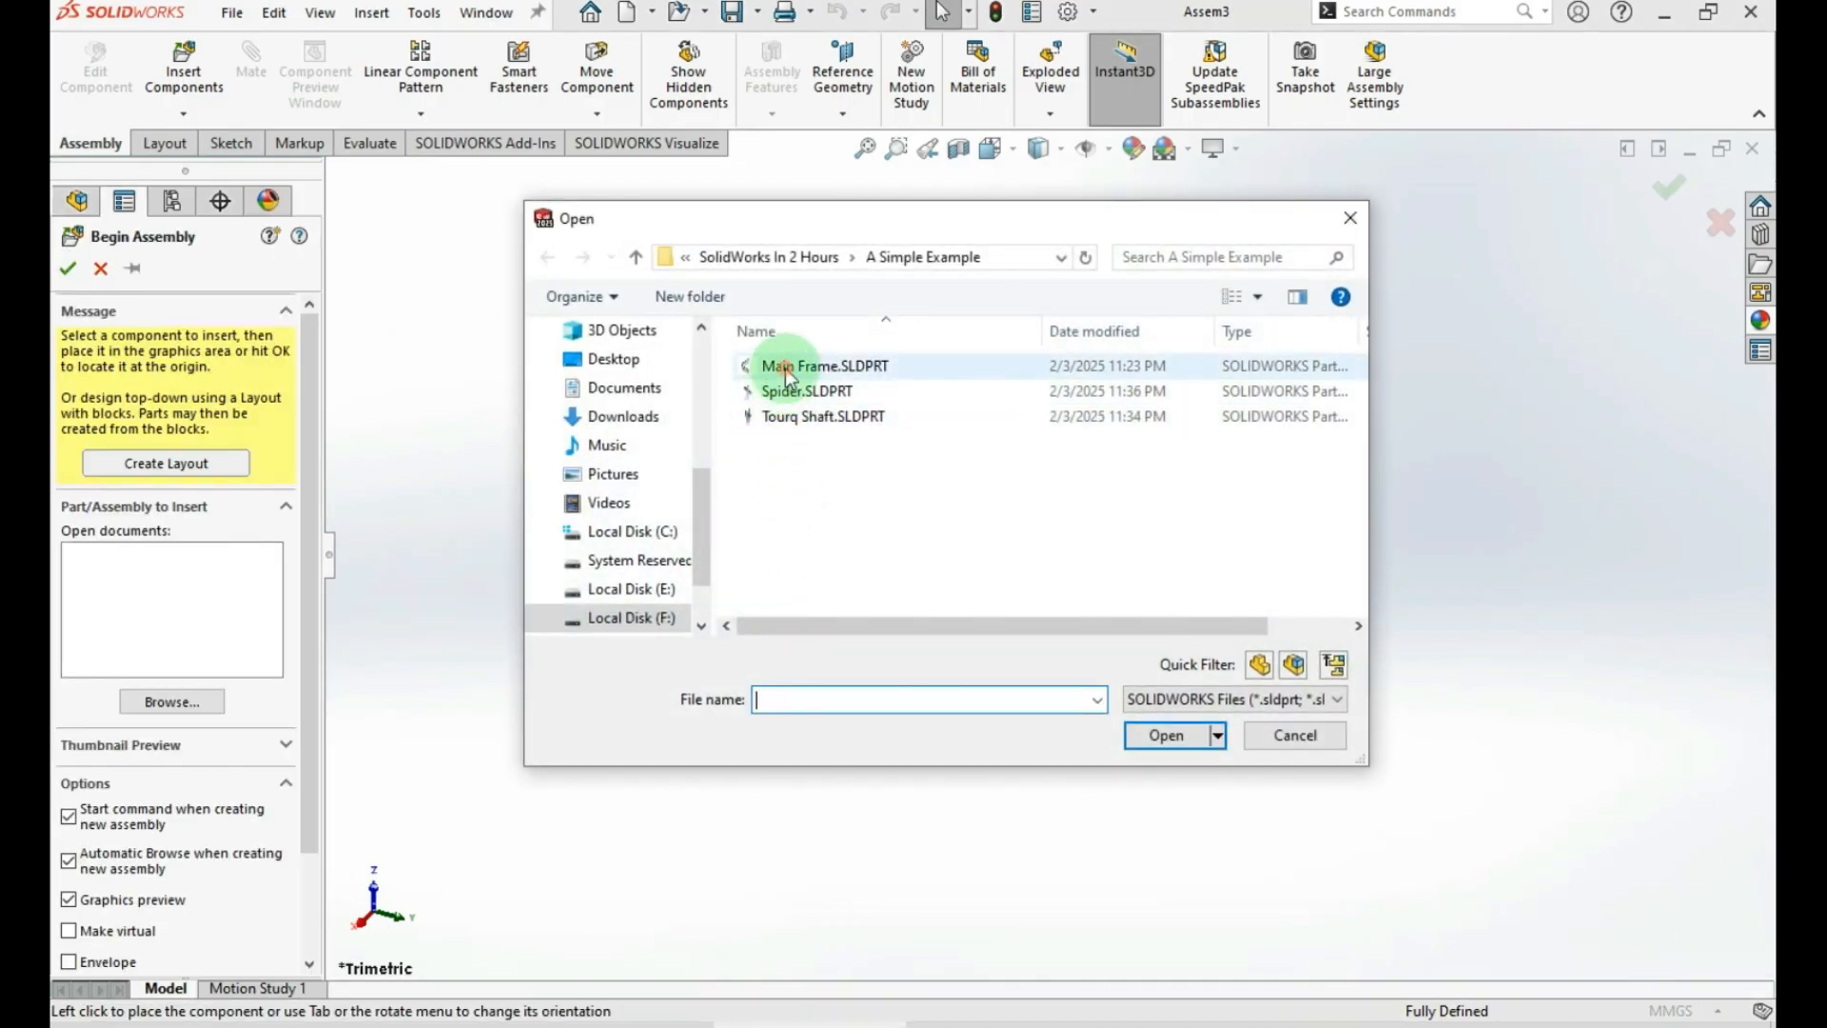
click(785, 368)
click(1163, 737)
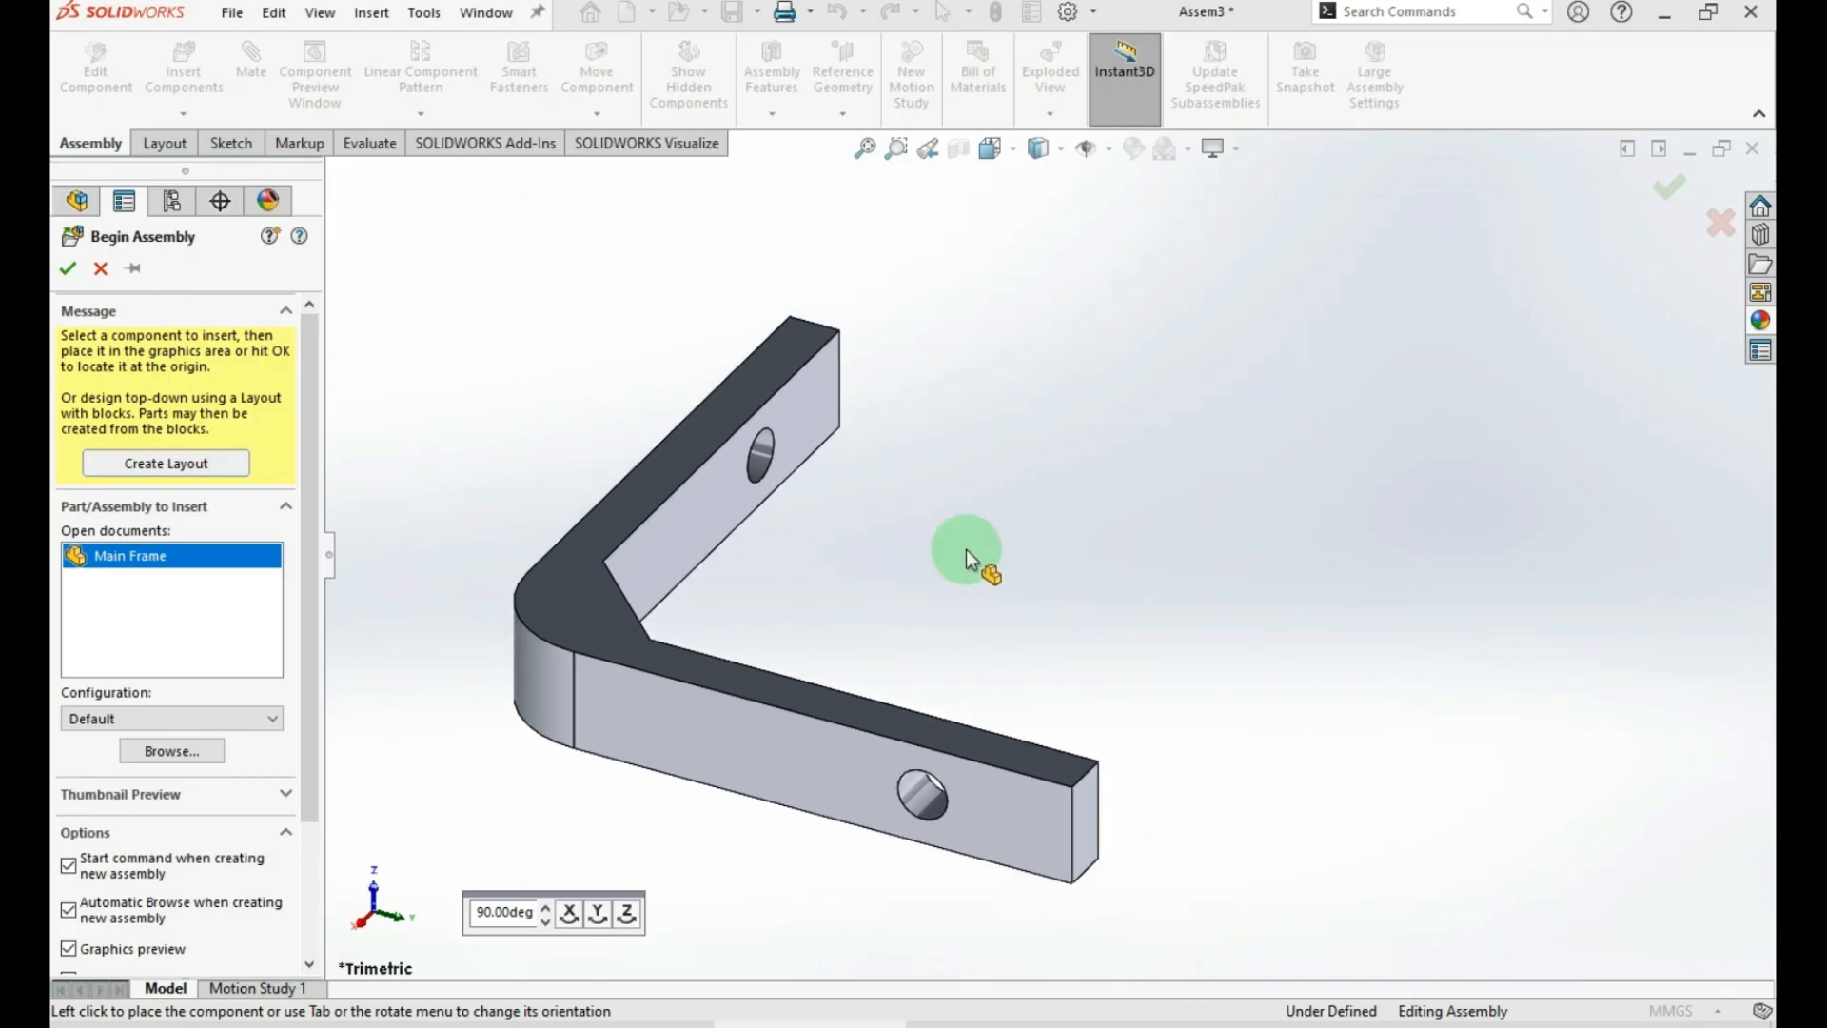
click(901, 597)
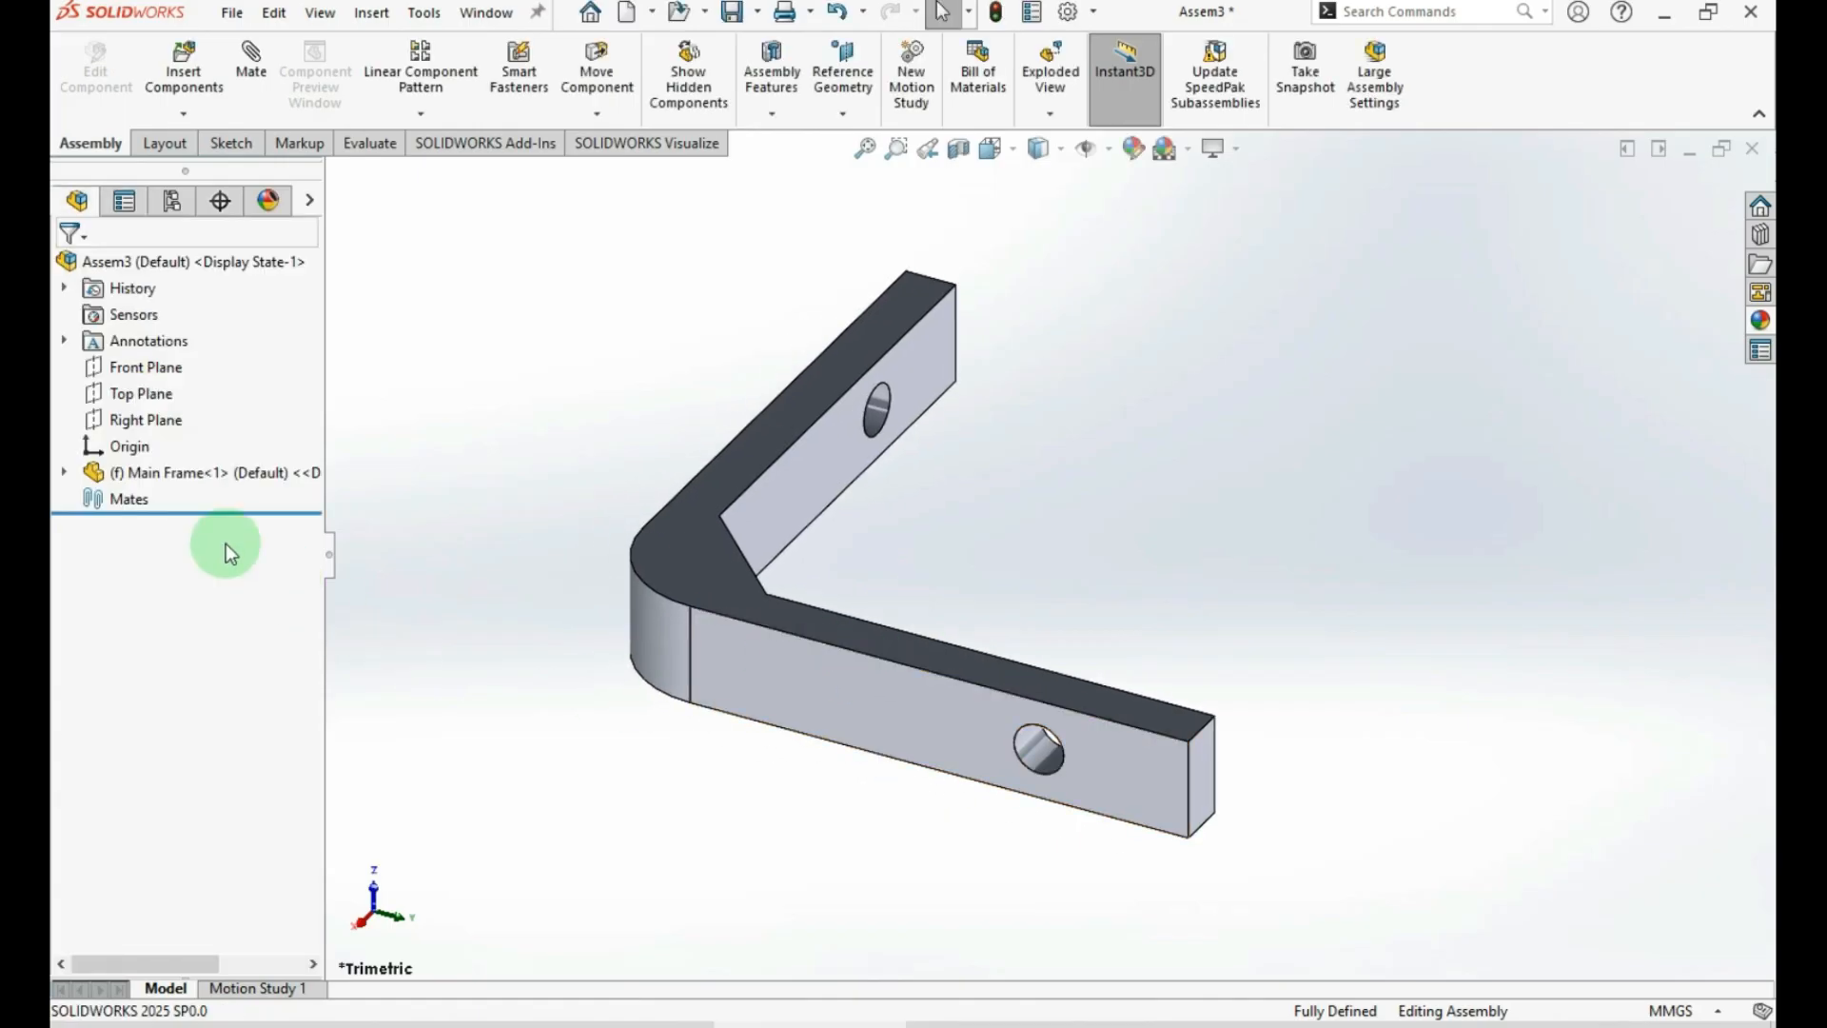
Try to move the fixed Main Frame, set it to float and shift it away from its original position
drag(843, 664, 922, 550)
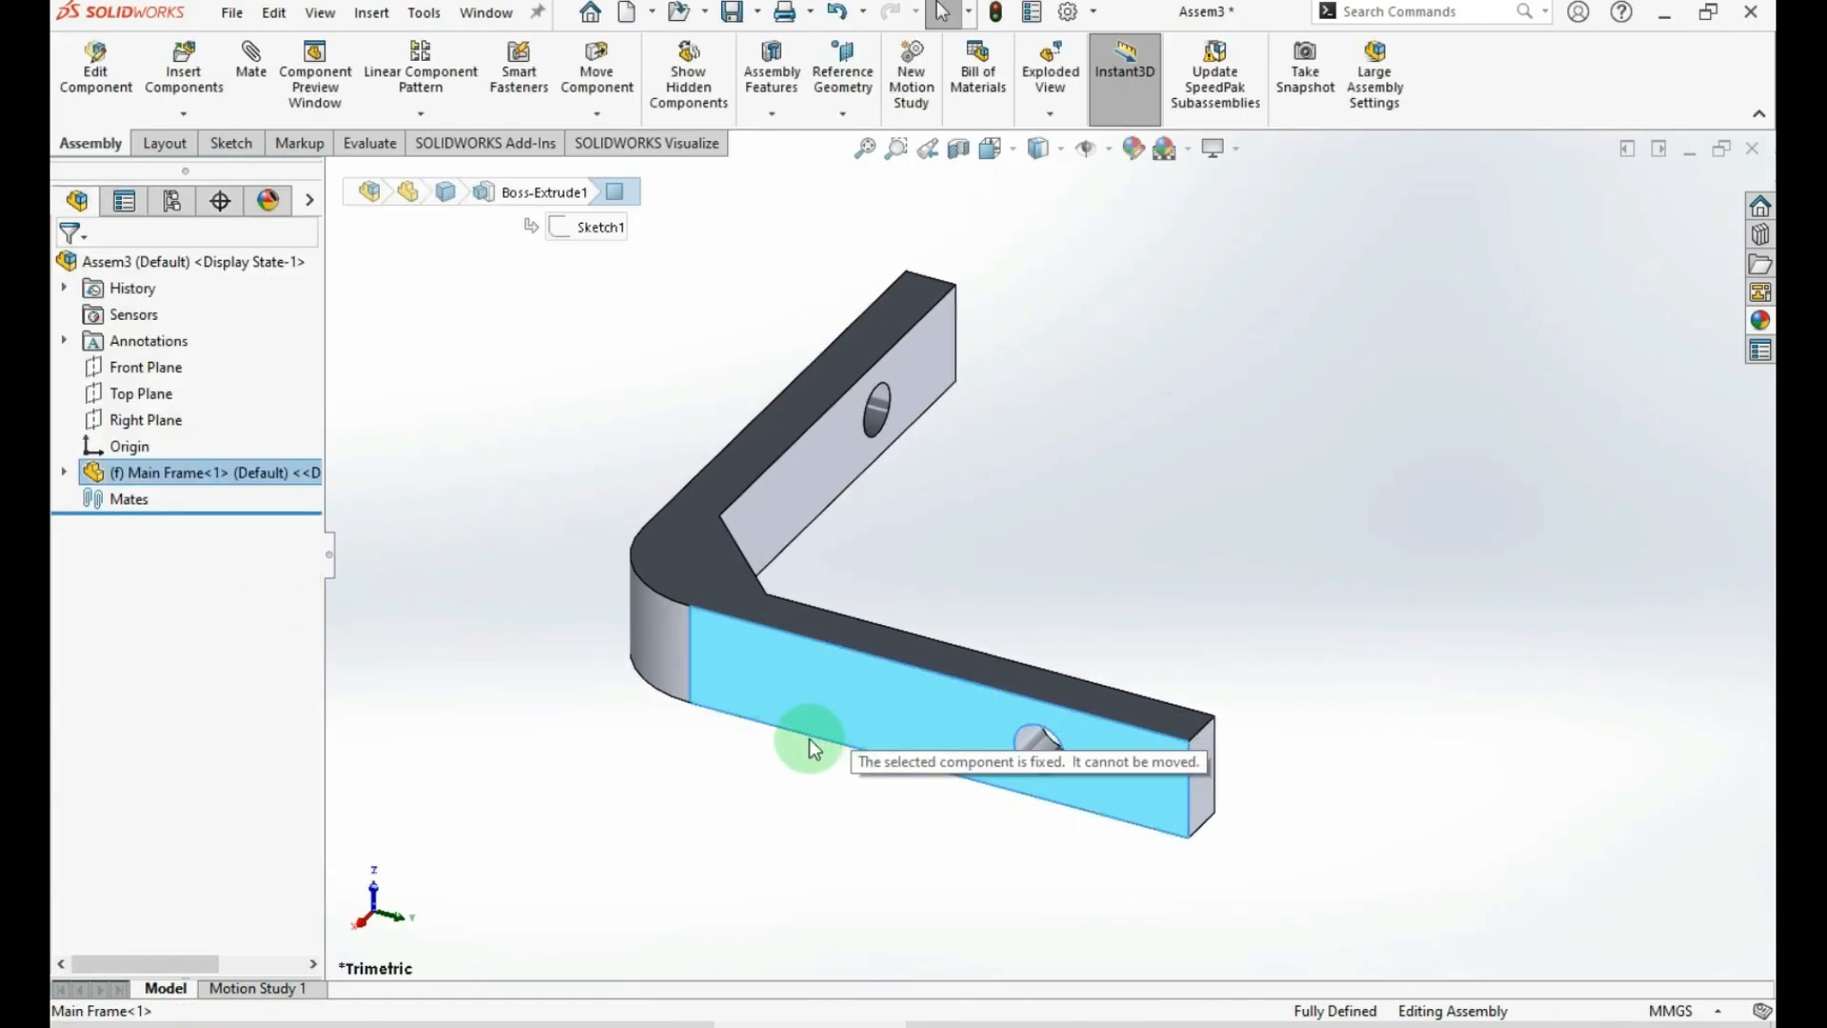
click(668, 762)
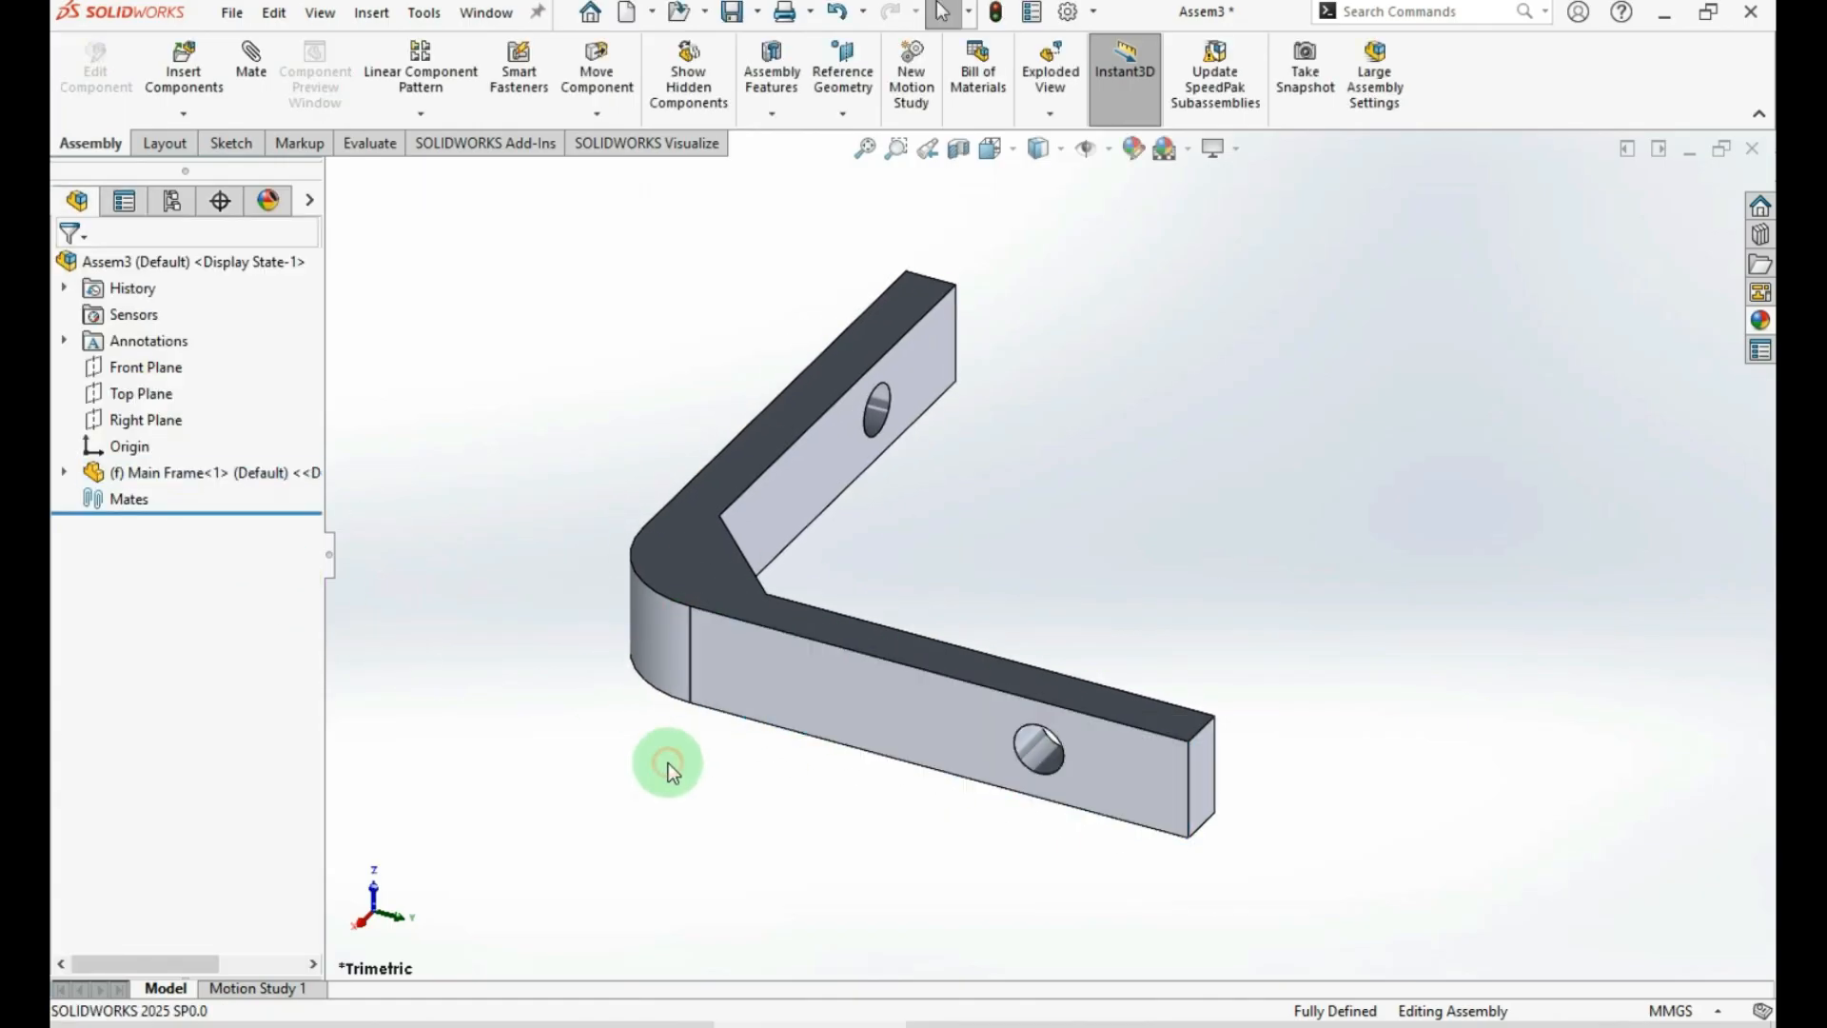
right_click(99, 472)
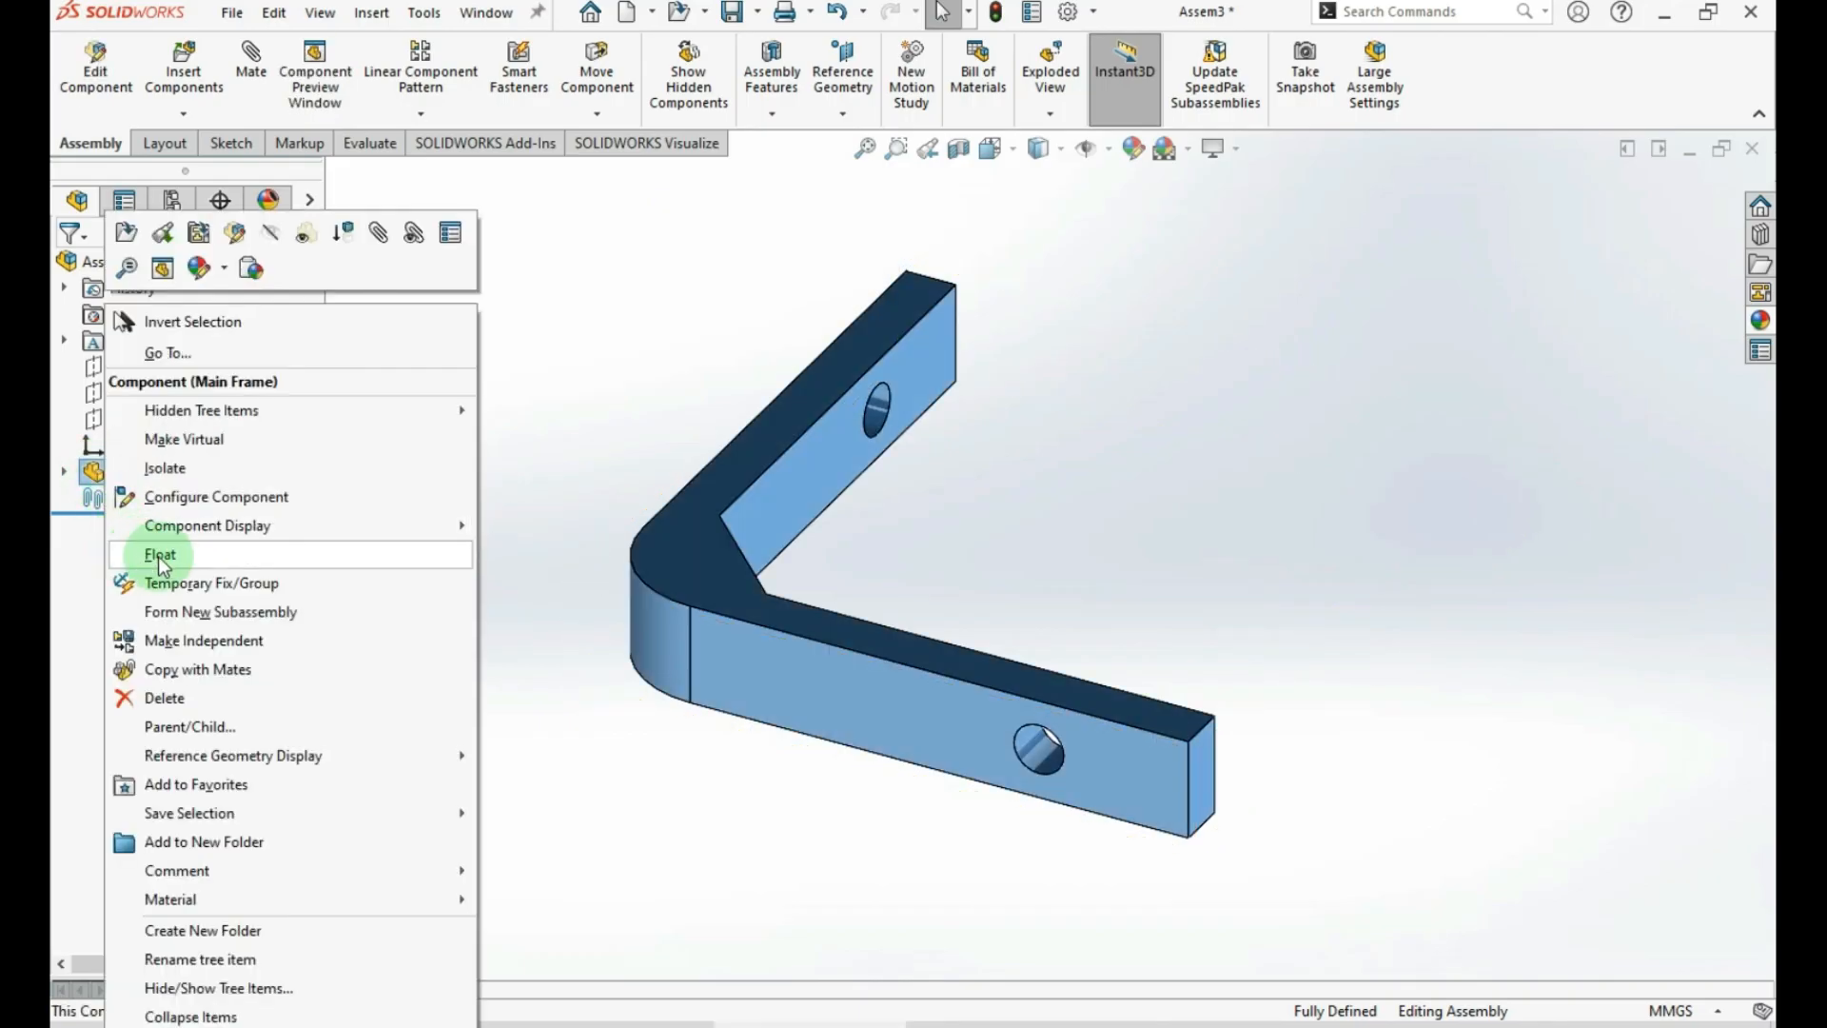
click(183, 558)
drag(796, 665, 578, 826)
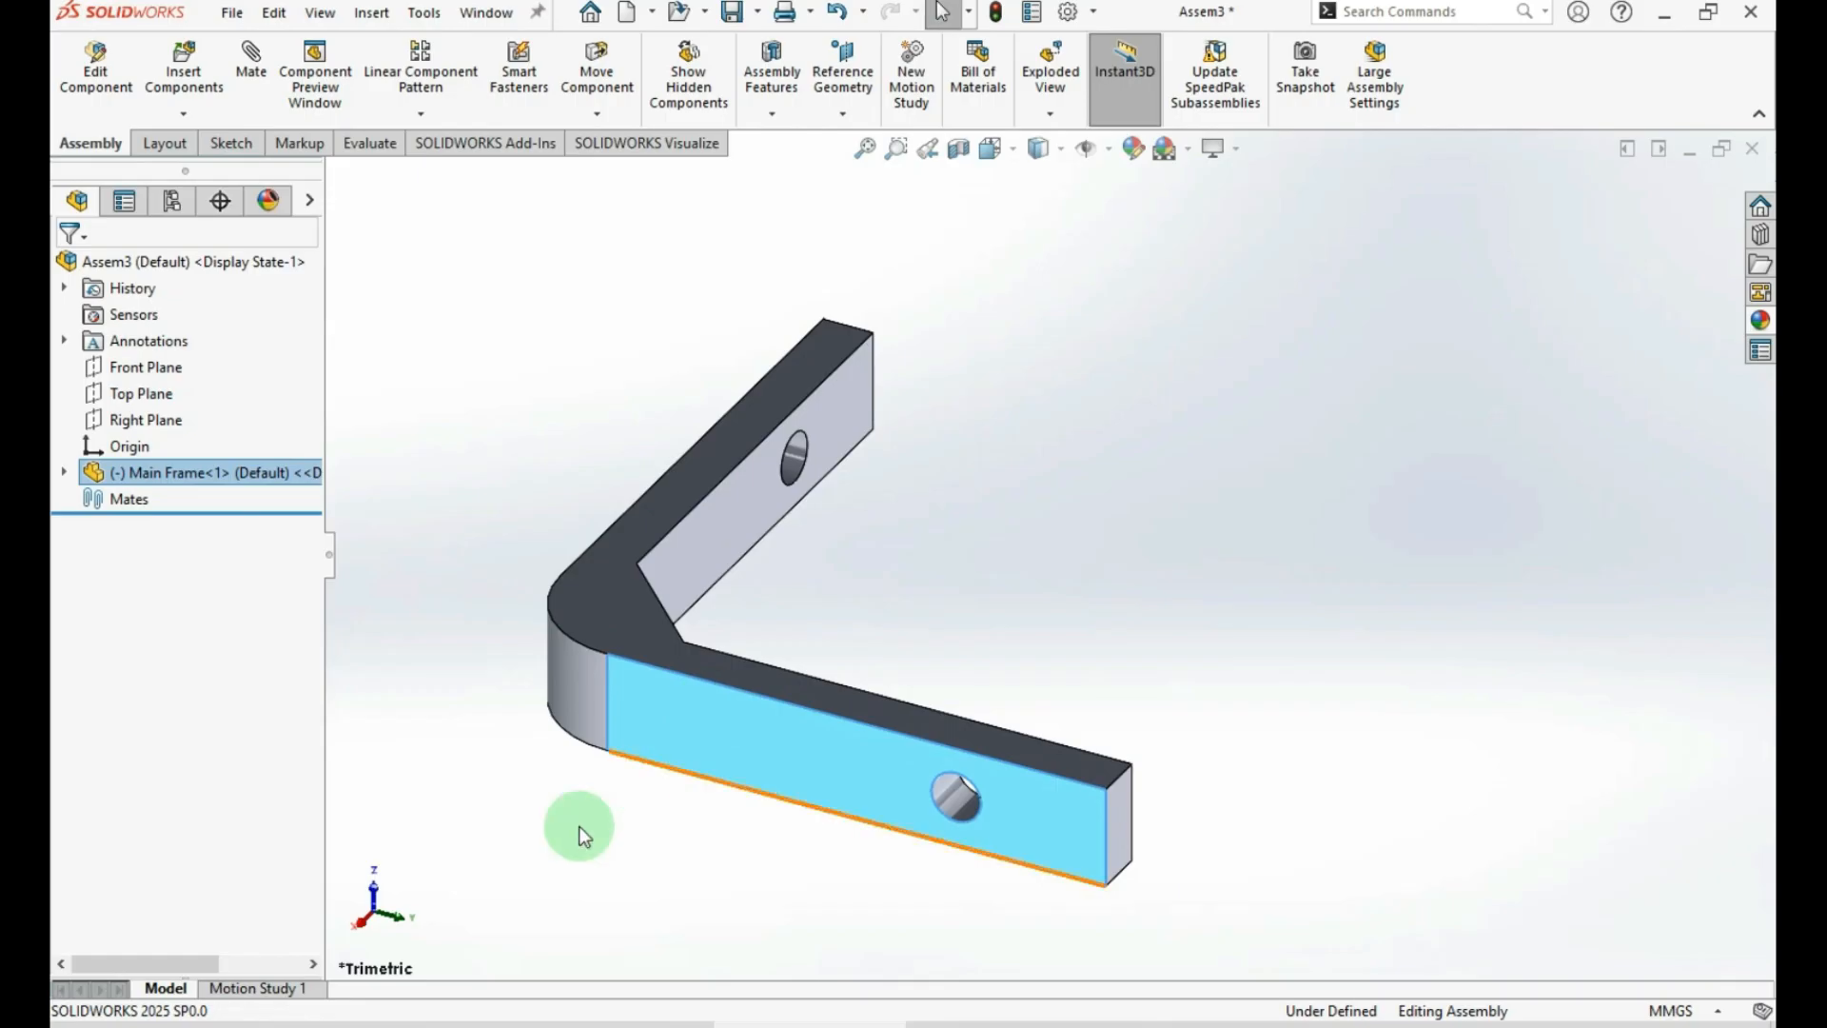
Add a coincident mate between the Main Frame's Top Plane and the assembly's Top Plane
click(63, 473)
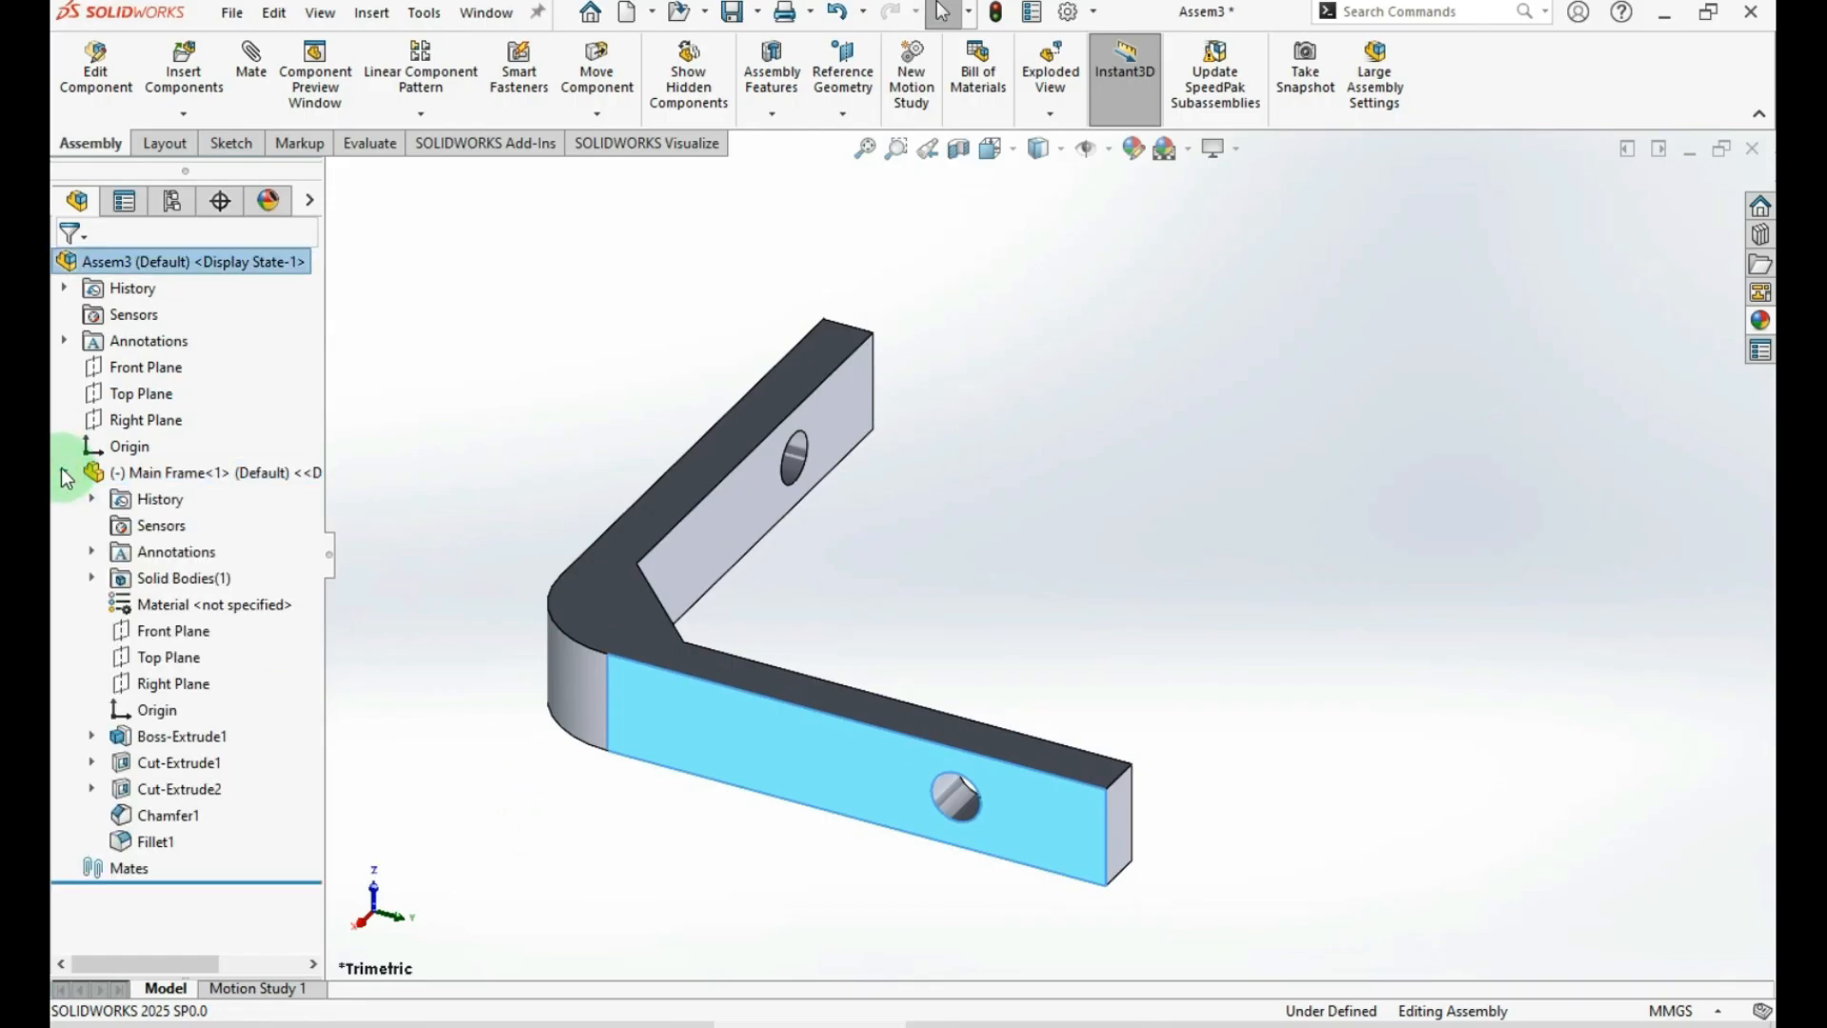
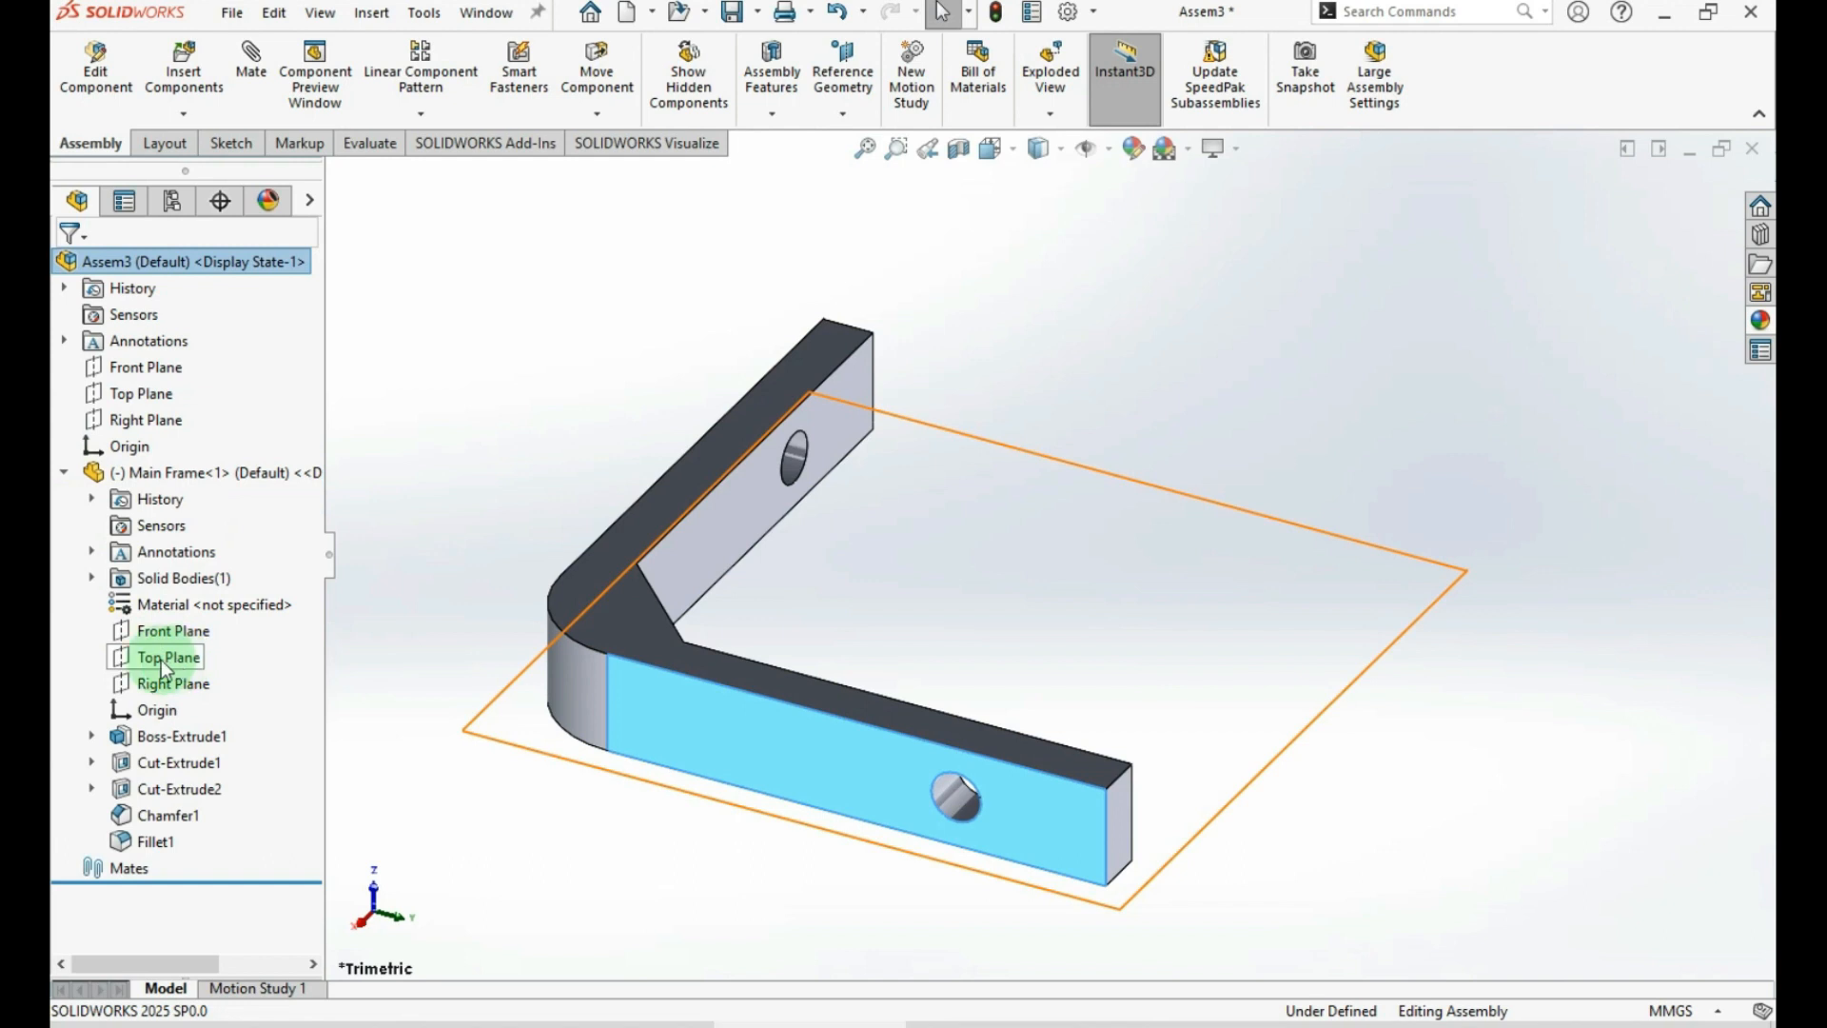
click(126, 663)
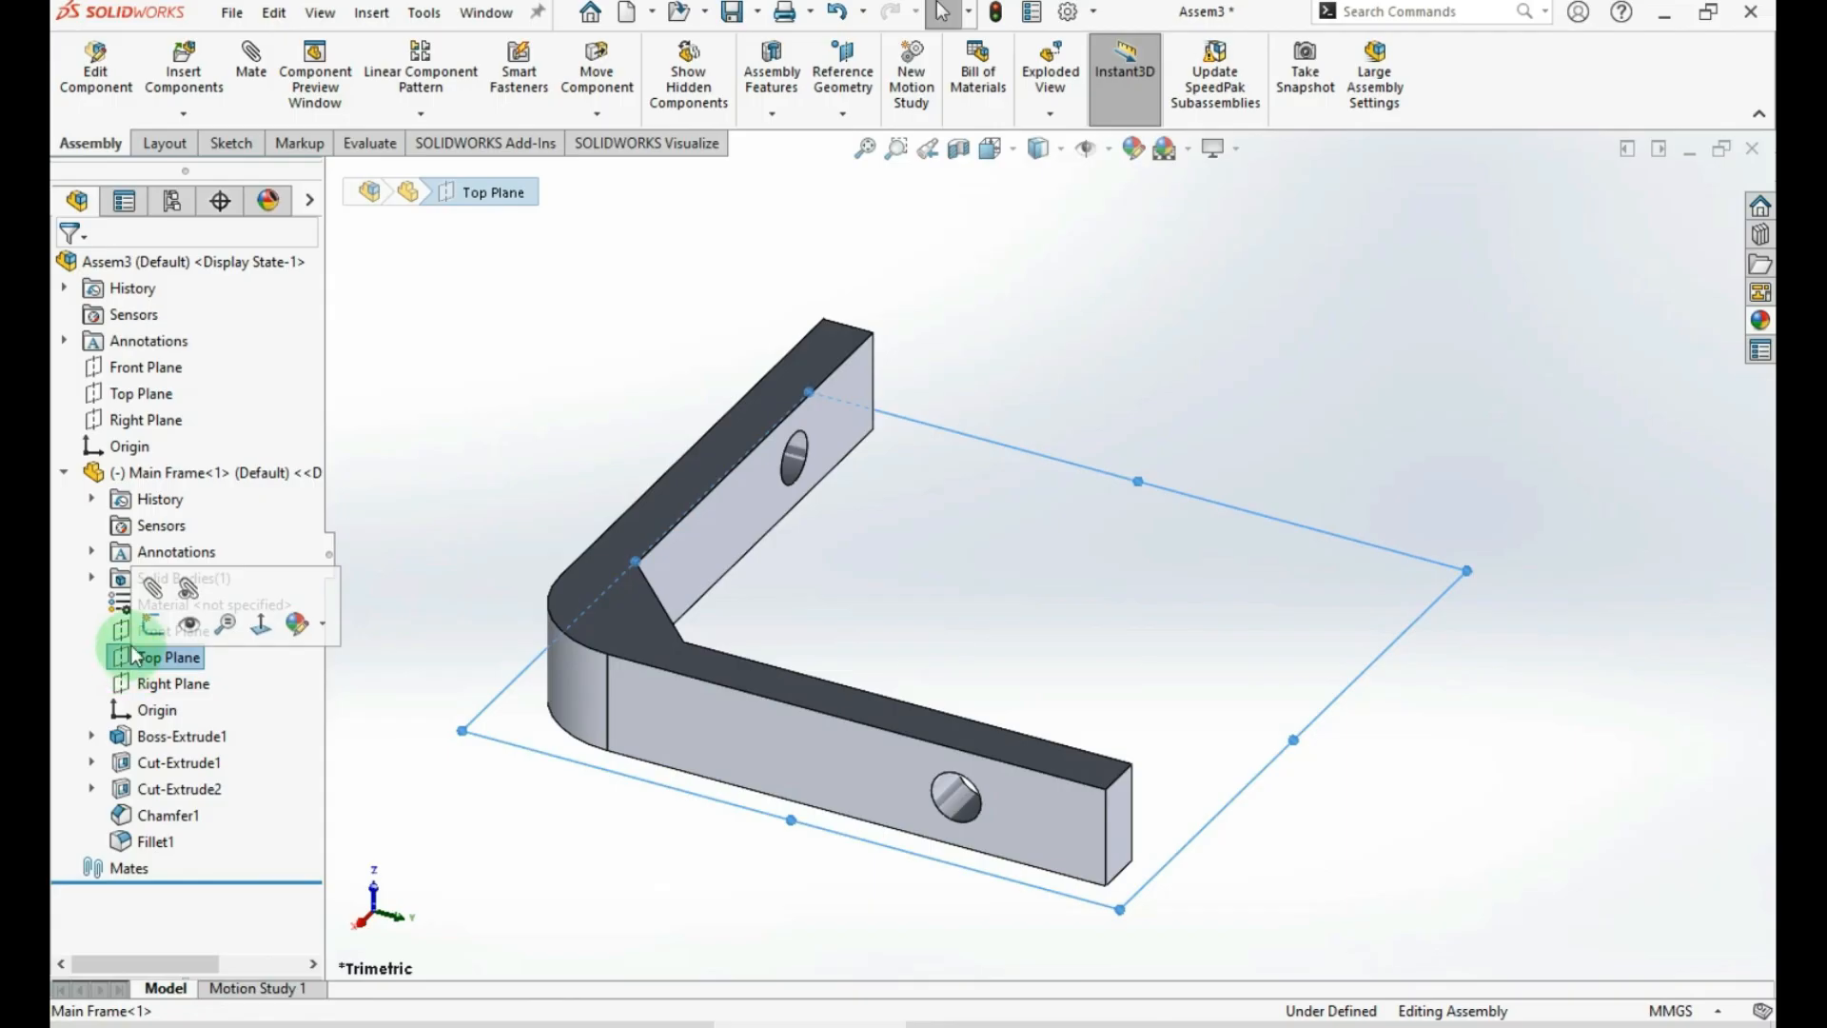
ctrl+click(130, 394)
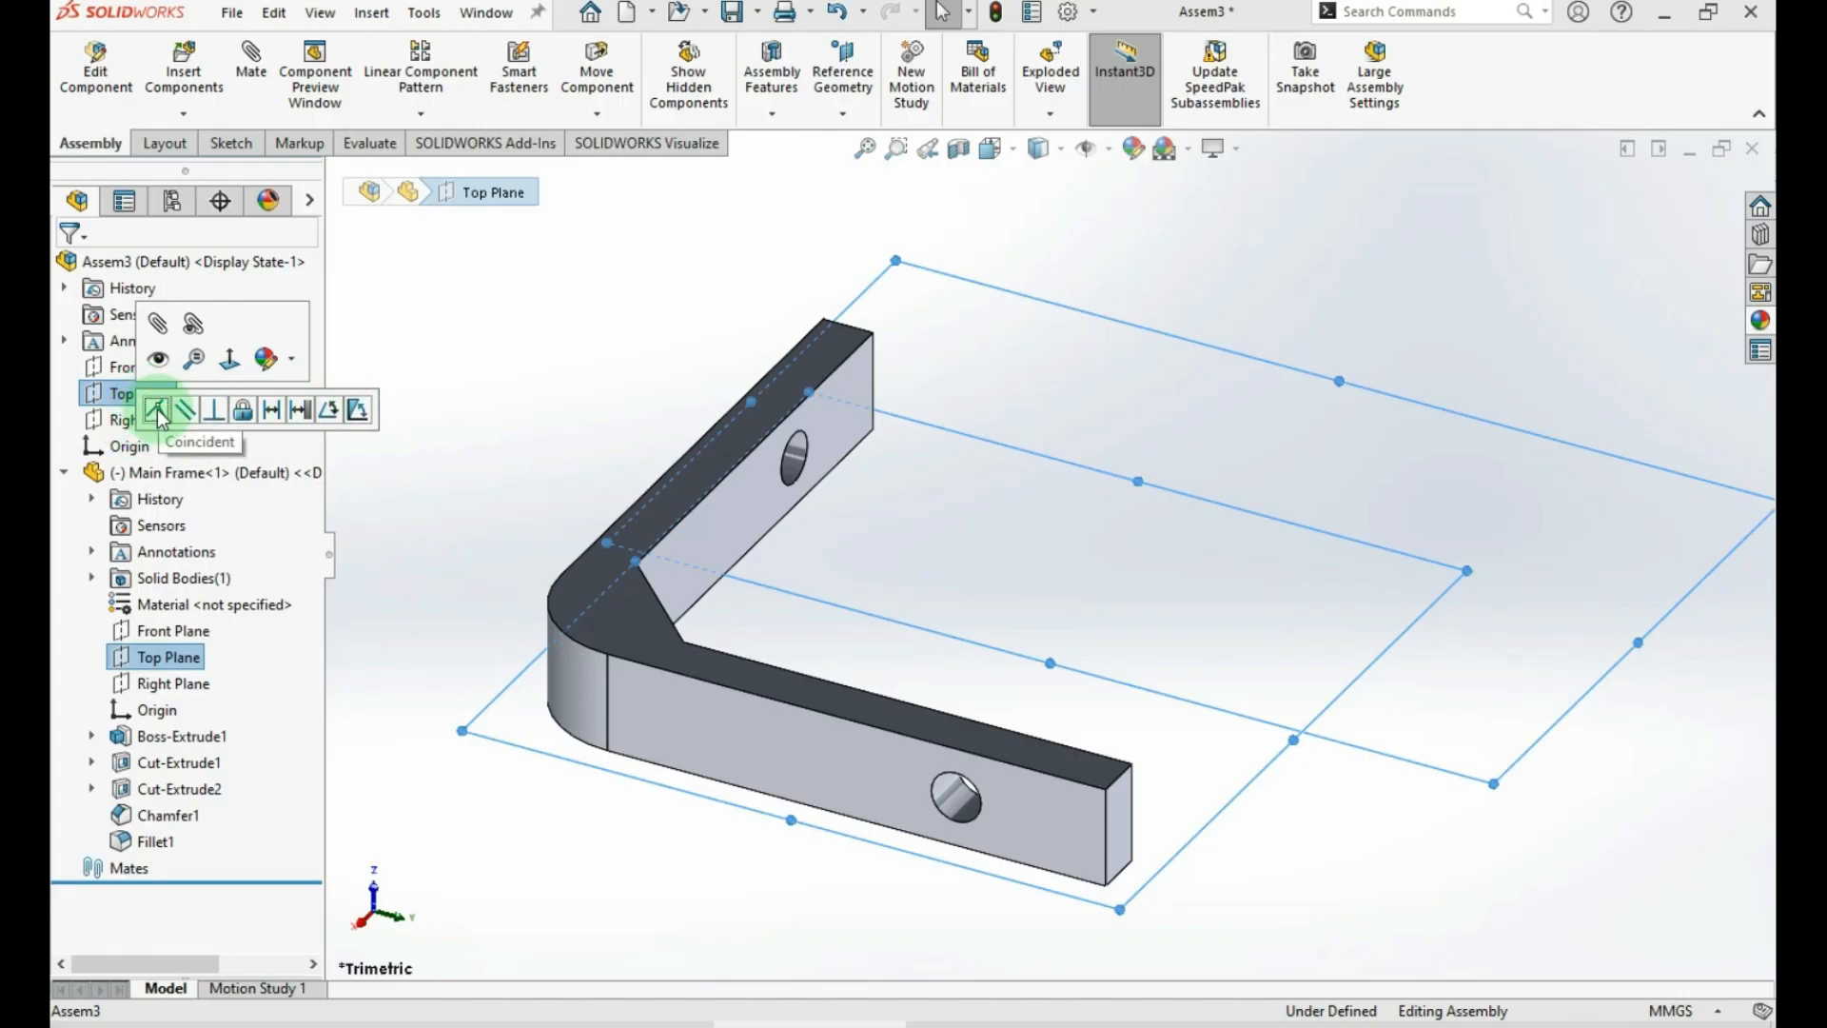
click(157, 412)
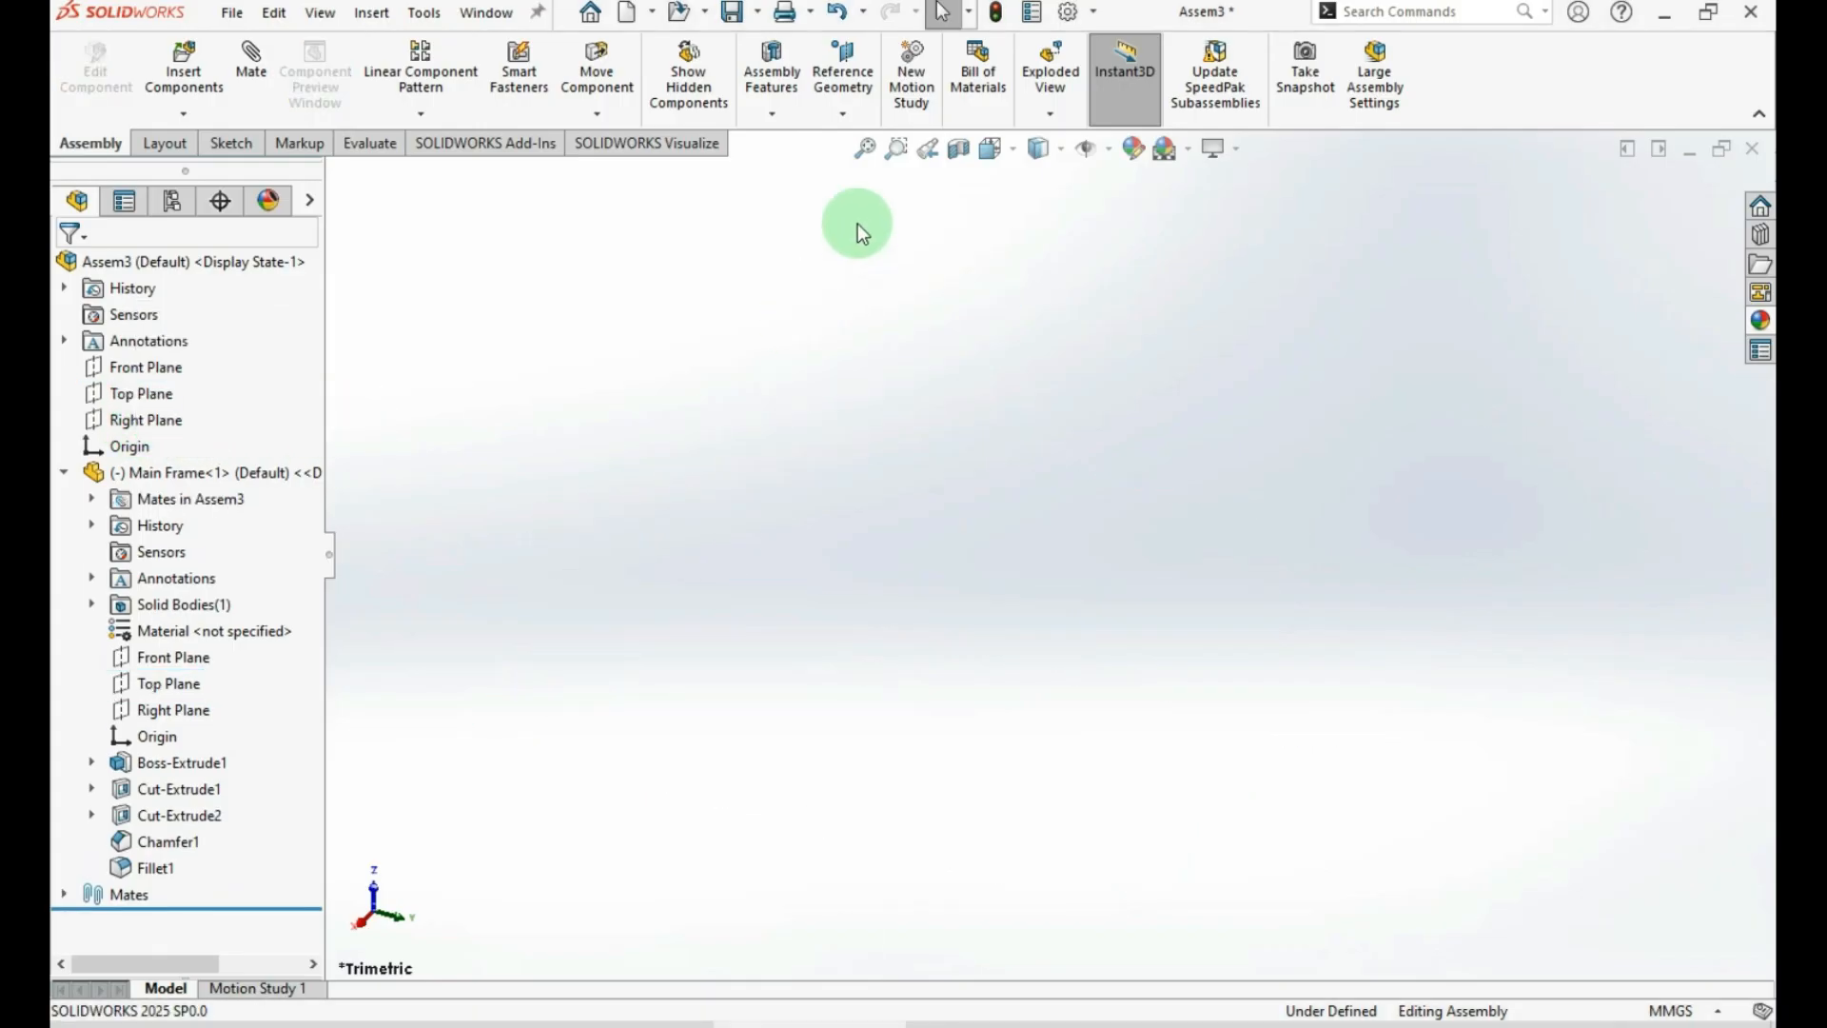
Add a coincident mate between the Main Frame's Right Plane and the assembly's Right Plane
click(864, 152)
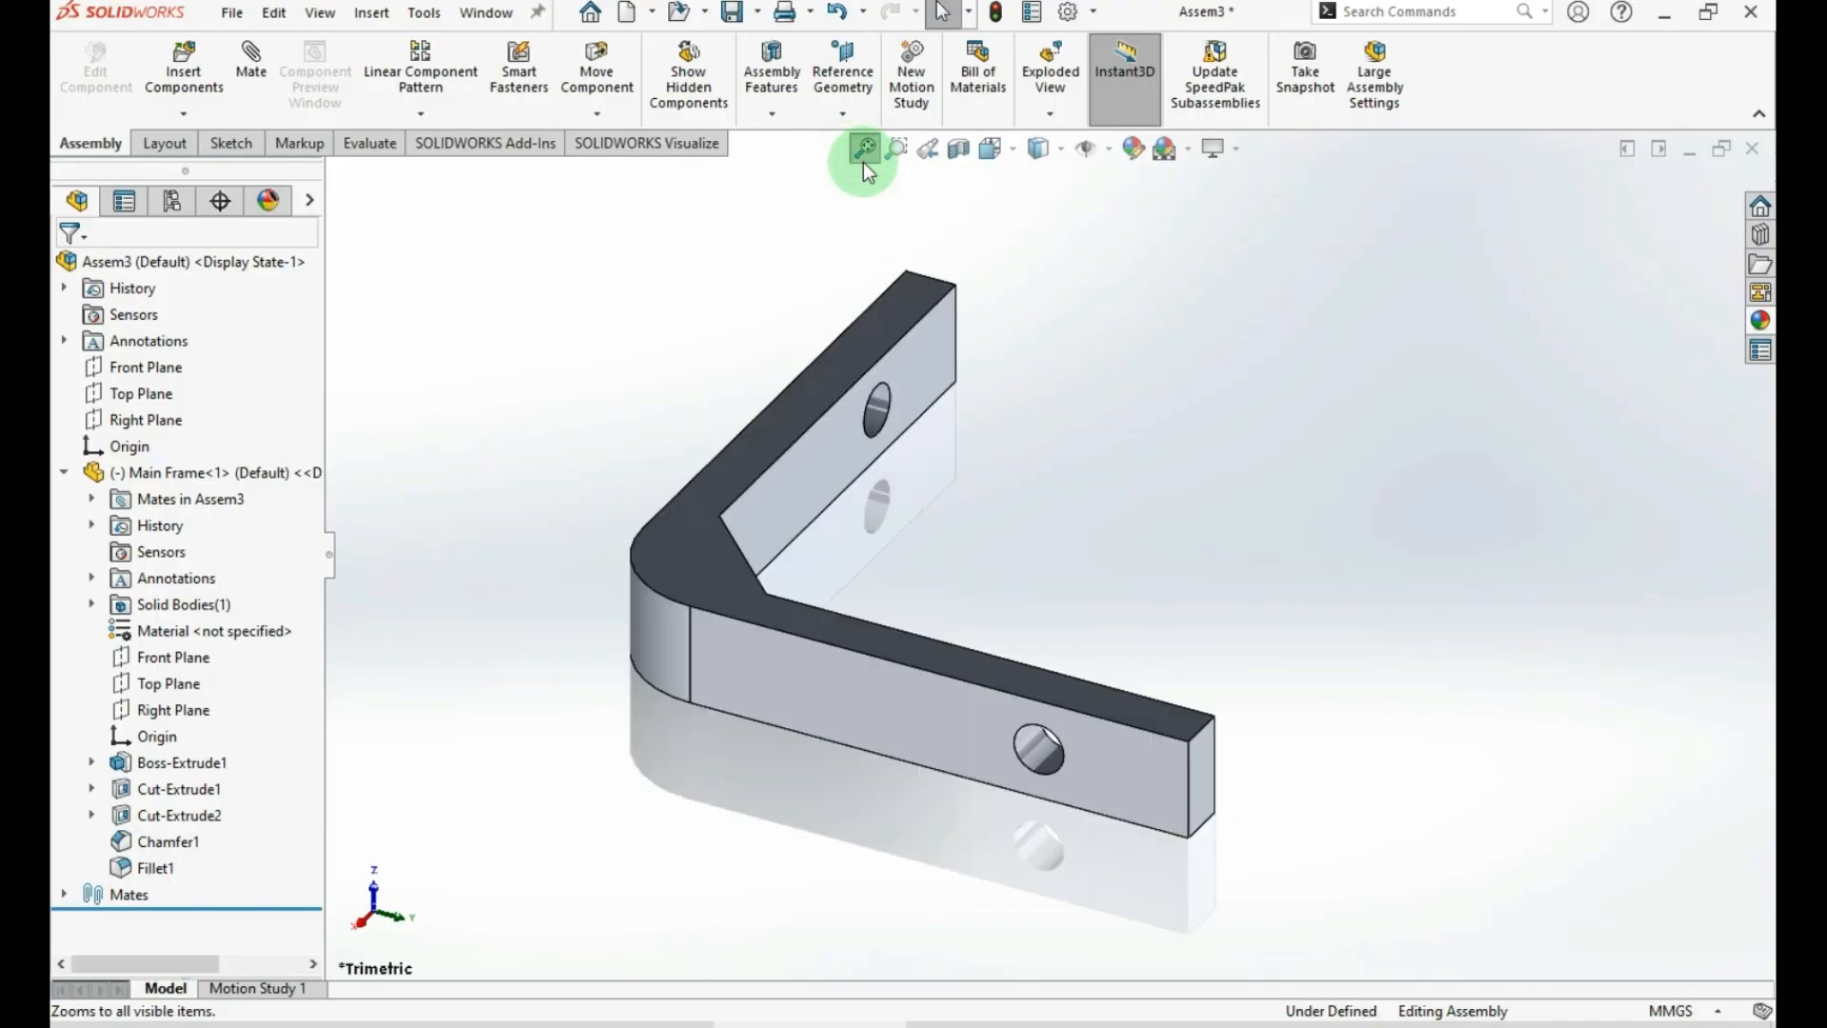
drag(910, 678, 833, 713)
key(Escape)
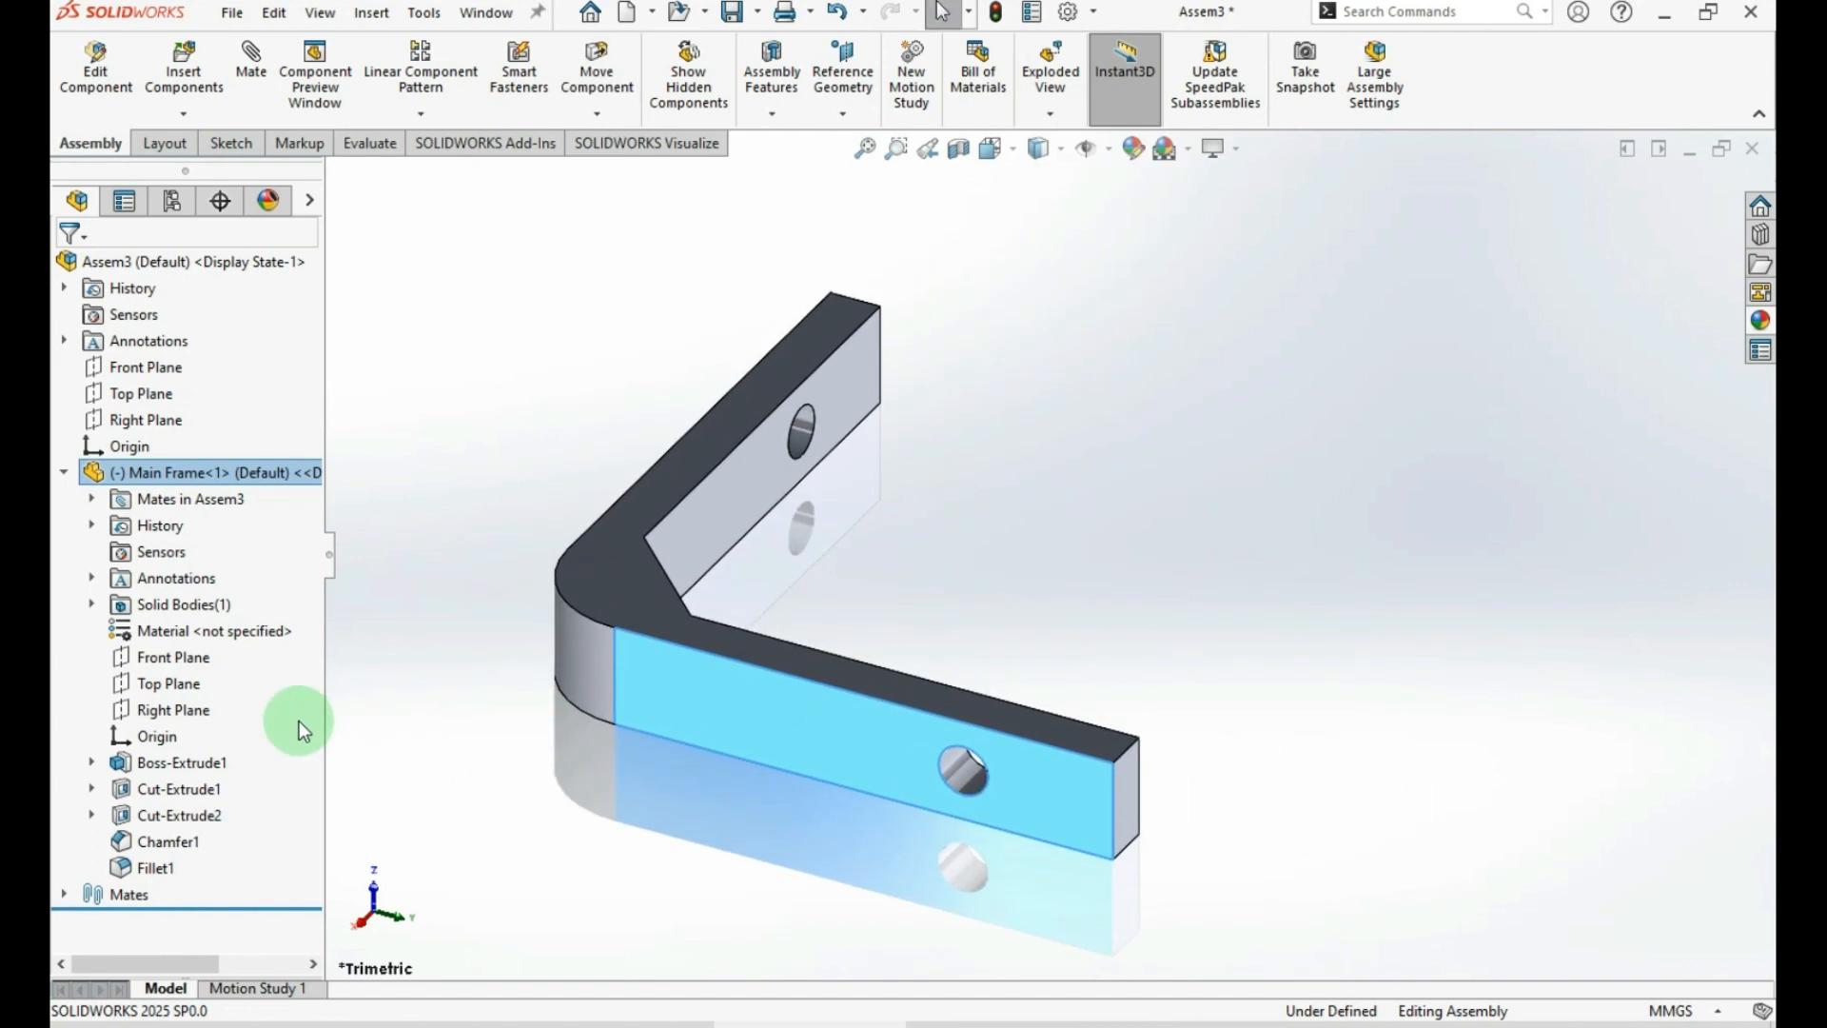
click(120, 723)
ctrl+click(118, 424)
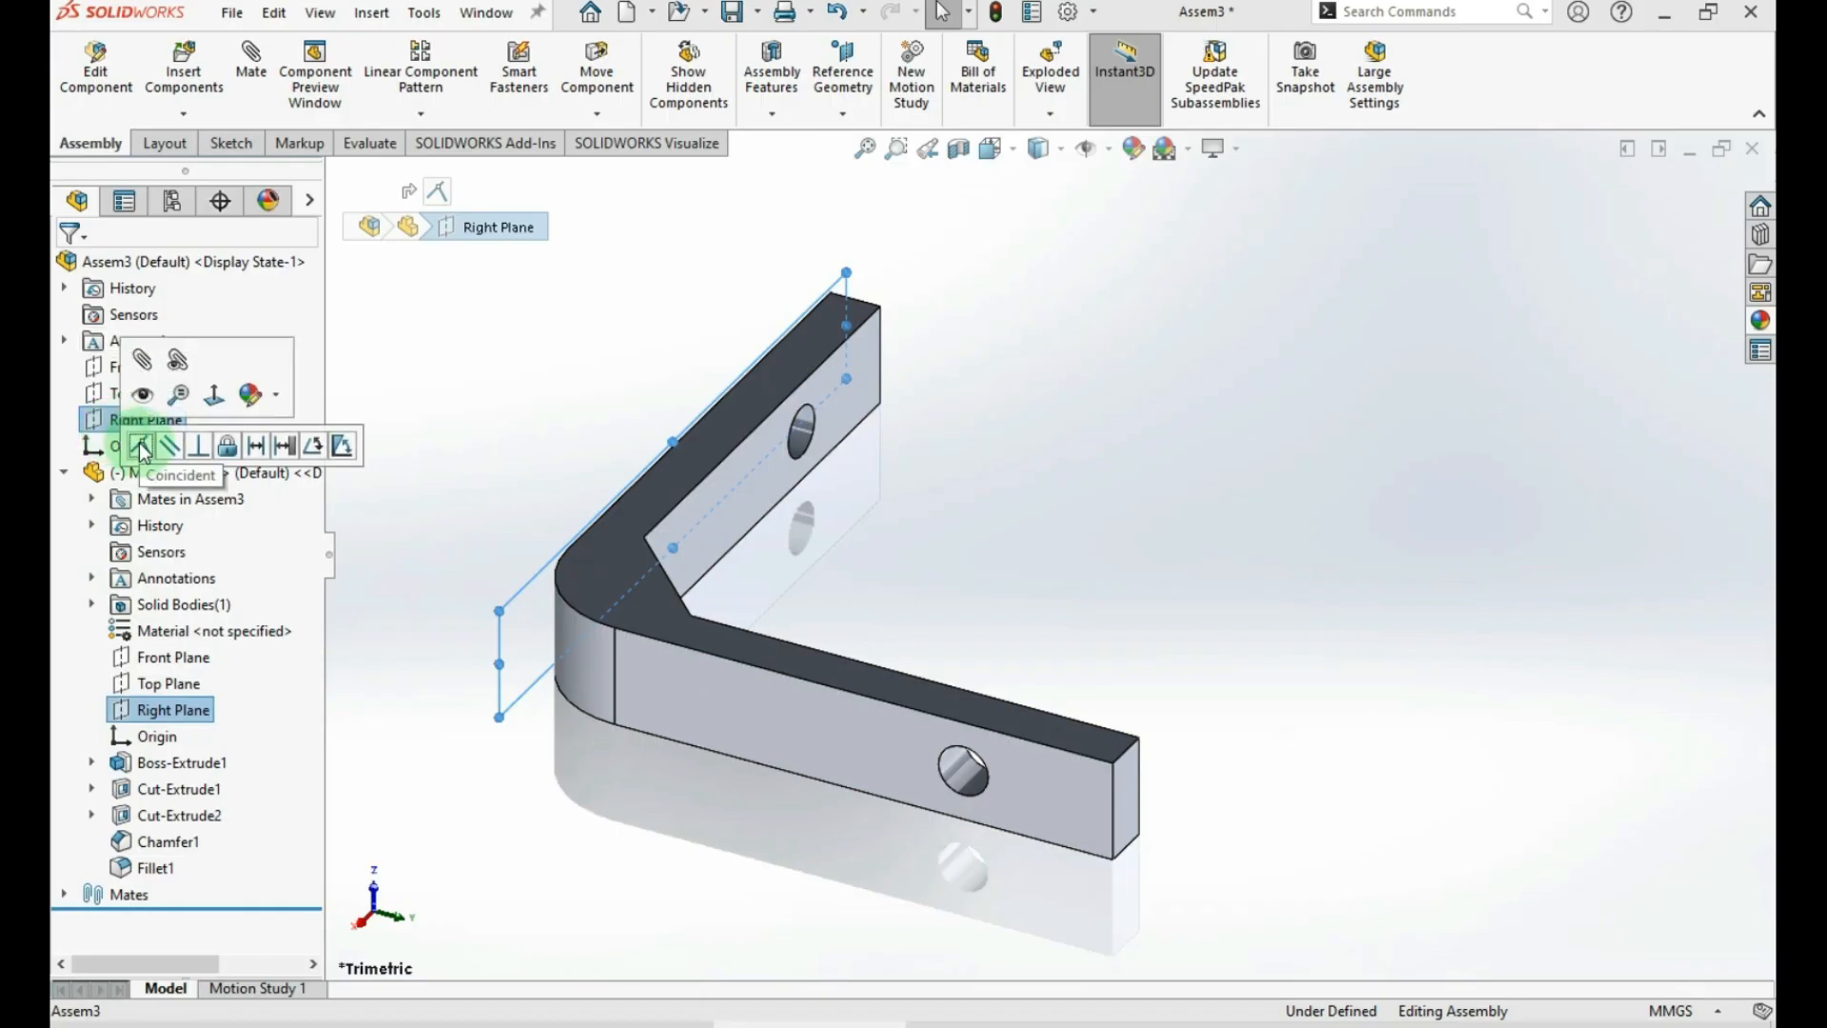
click(141, 447)
Shift the Main Frame, then mate its Front Plane coincident with the assembly's Front Plane
click(865, 153)
drag(897, 613, 752, 683)
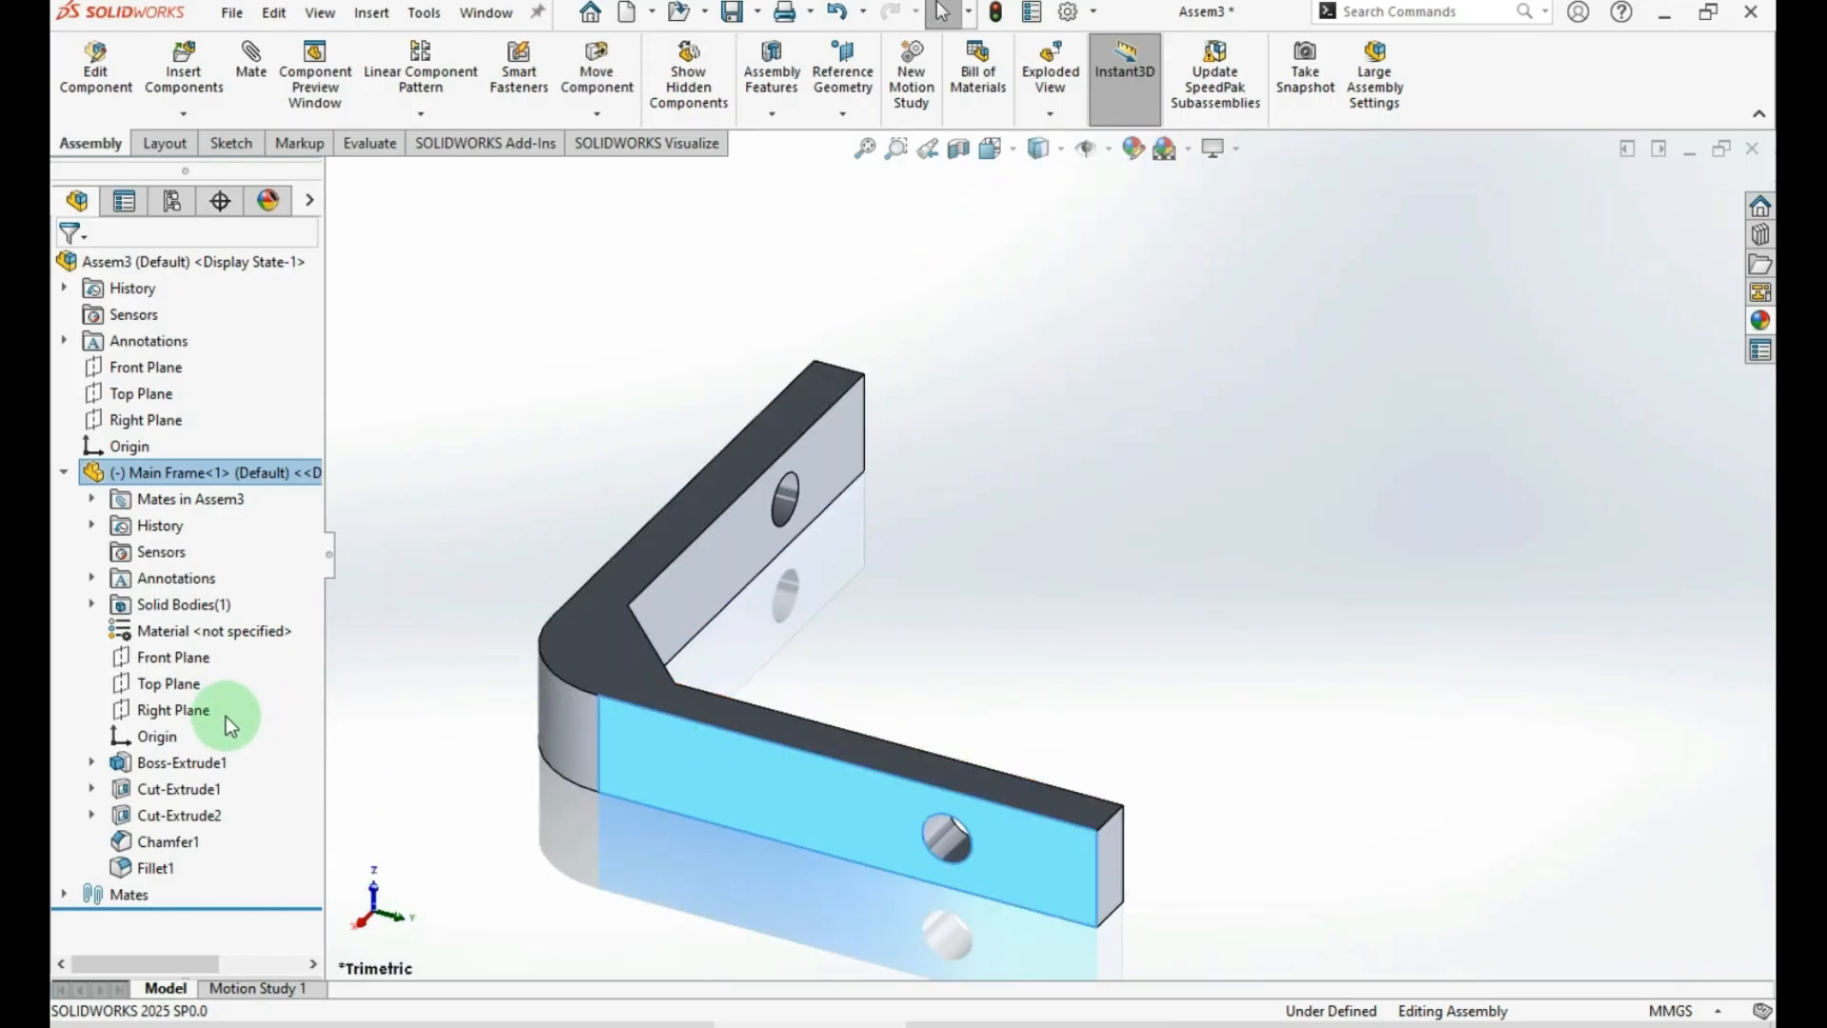
click(175, 659)
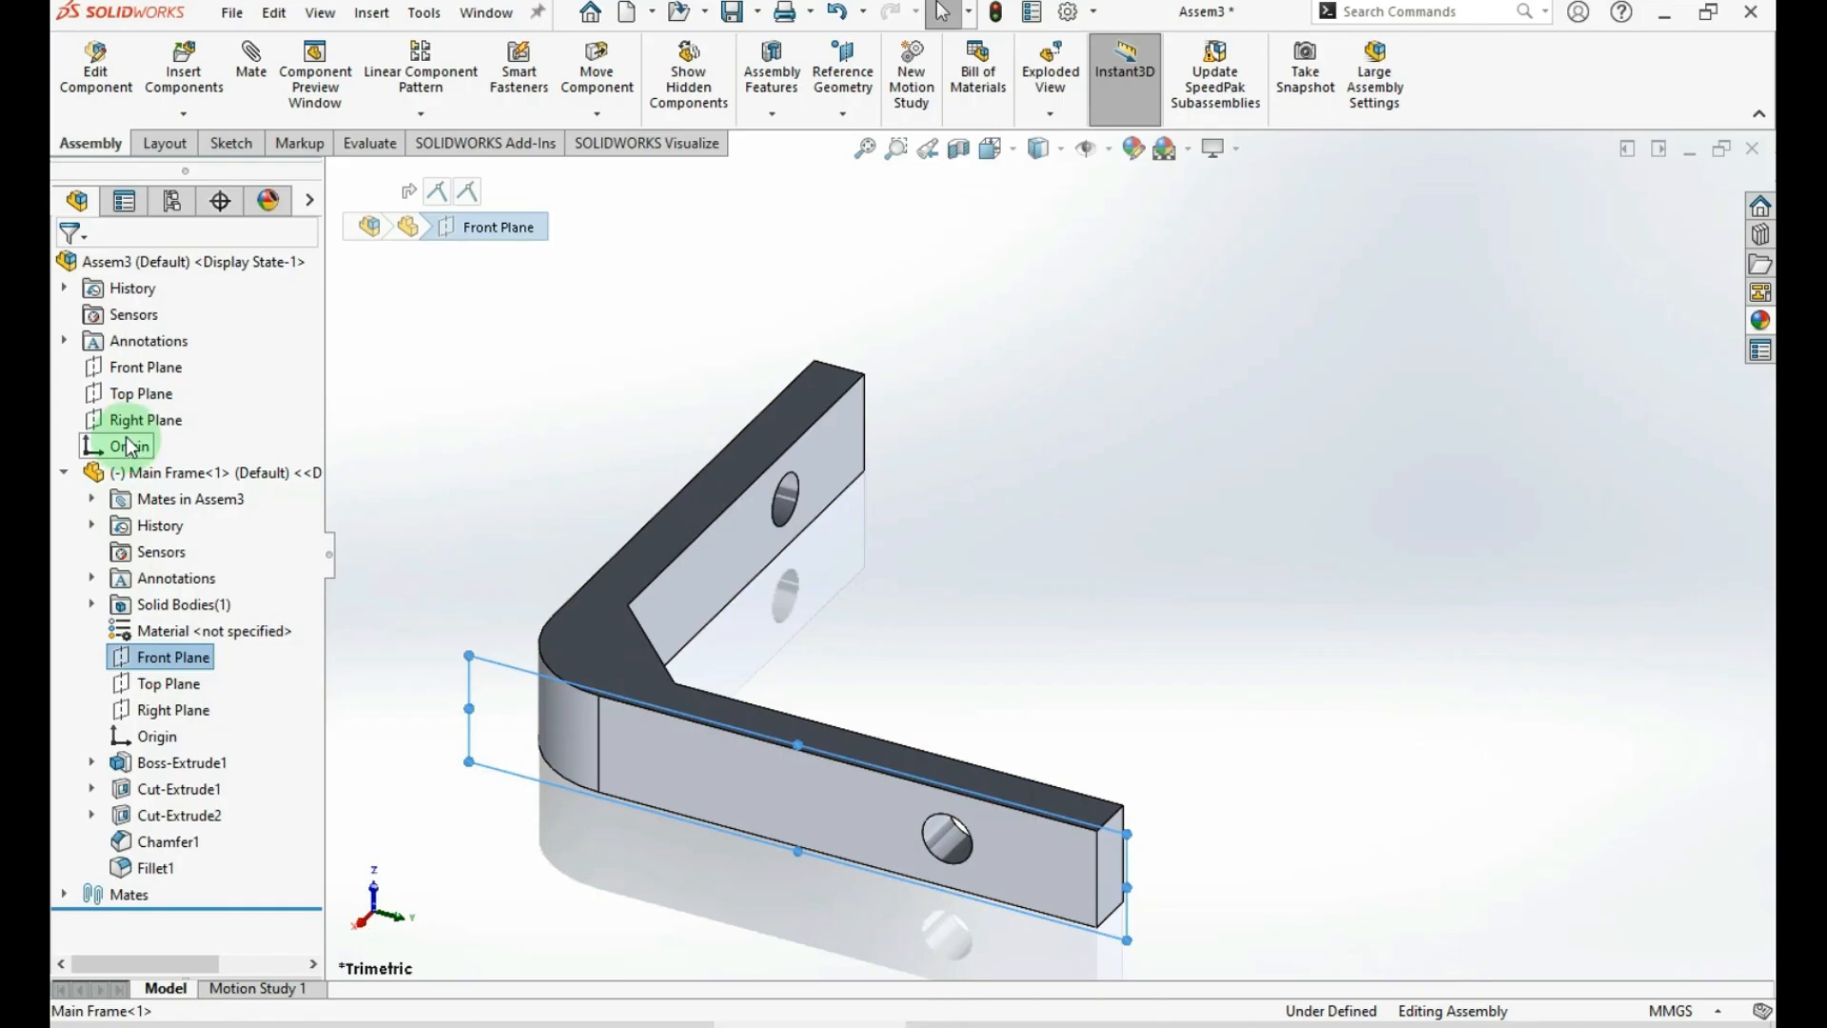
ctrl+click(144, 367)
click(141, 396)
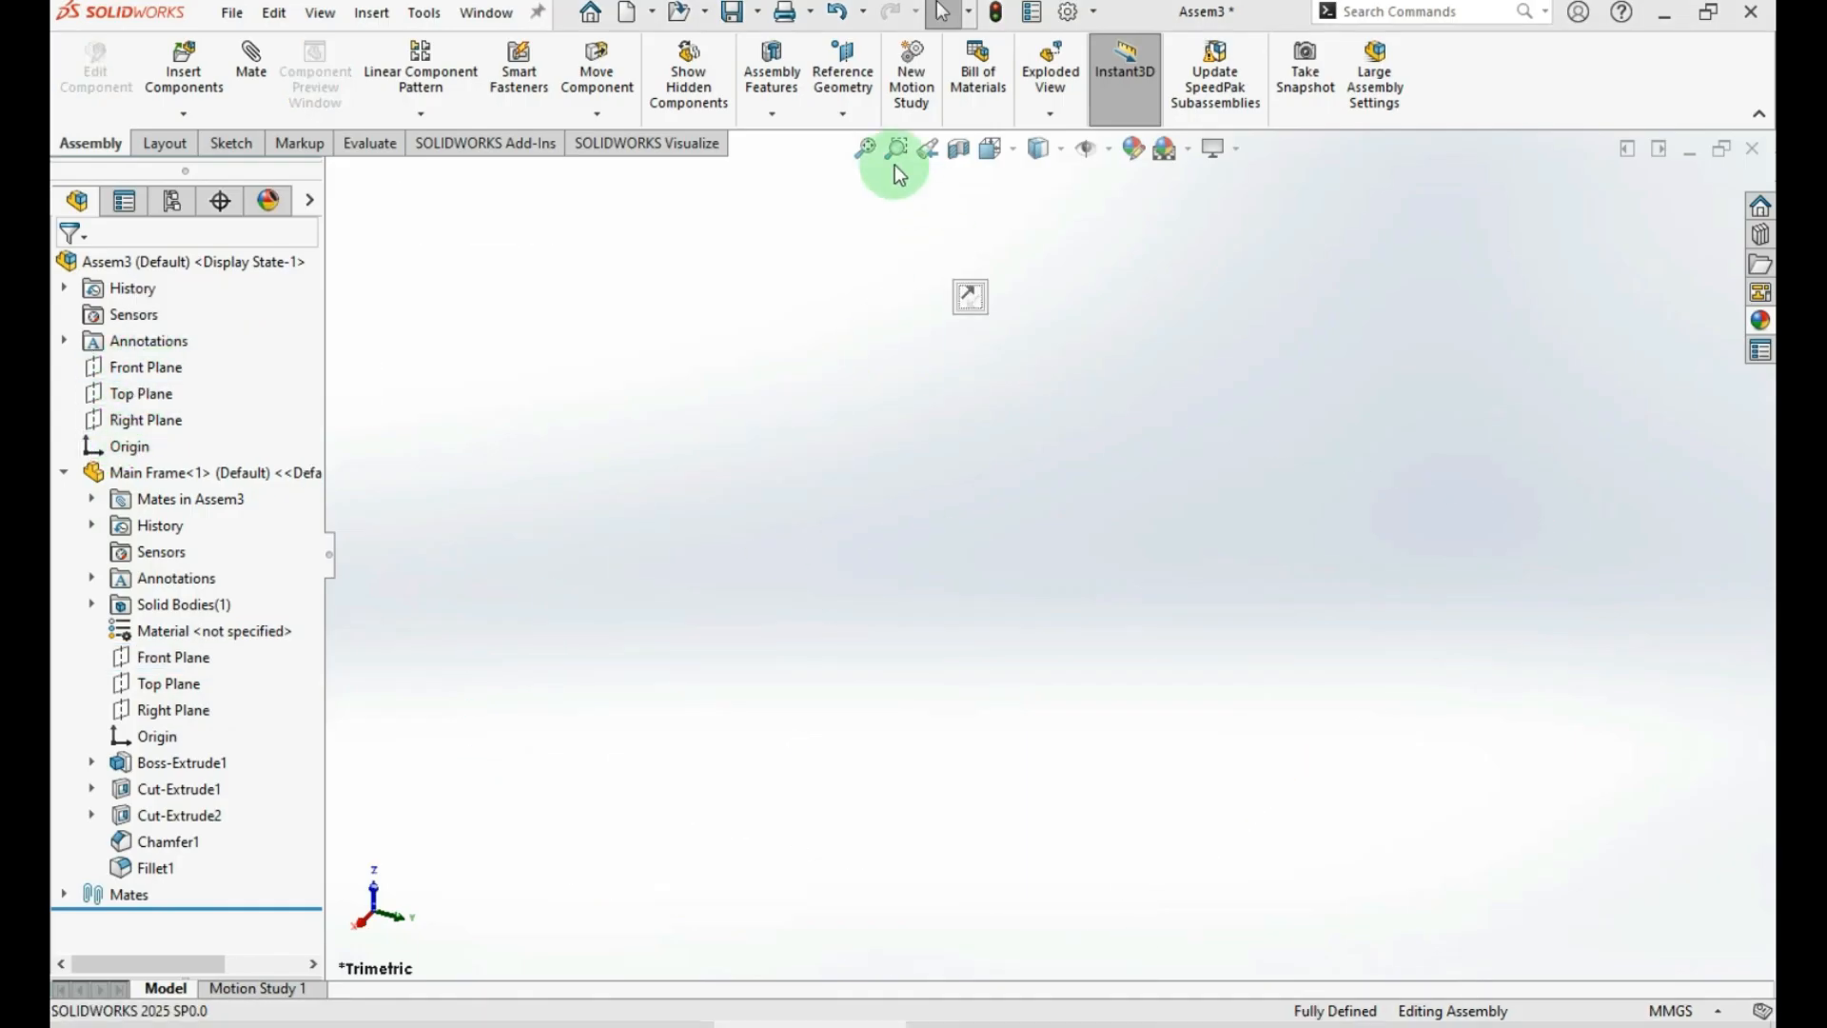
Bring the whole Main Frame into view and try to move it to test its remaining freedom
click(905, 625)
click(876, 149)
click(940, 591)
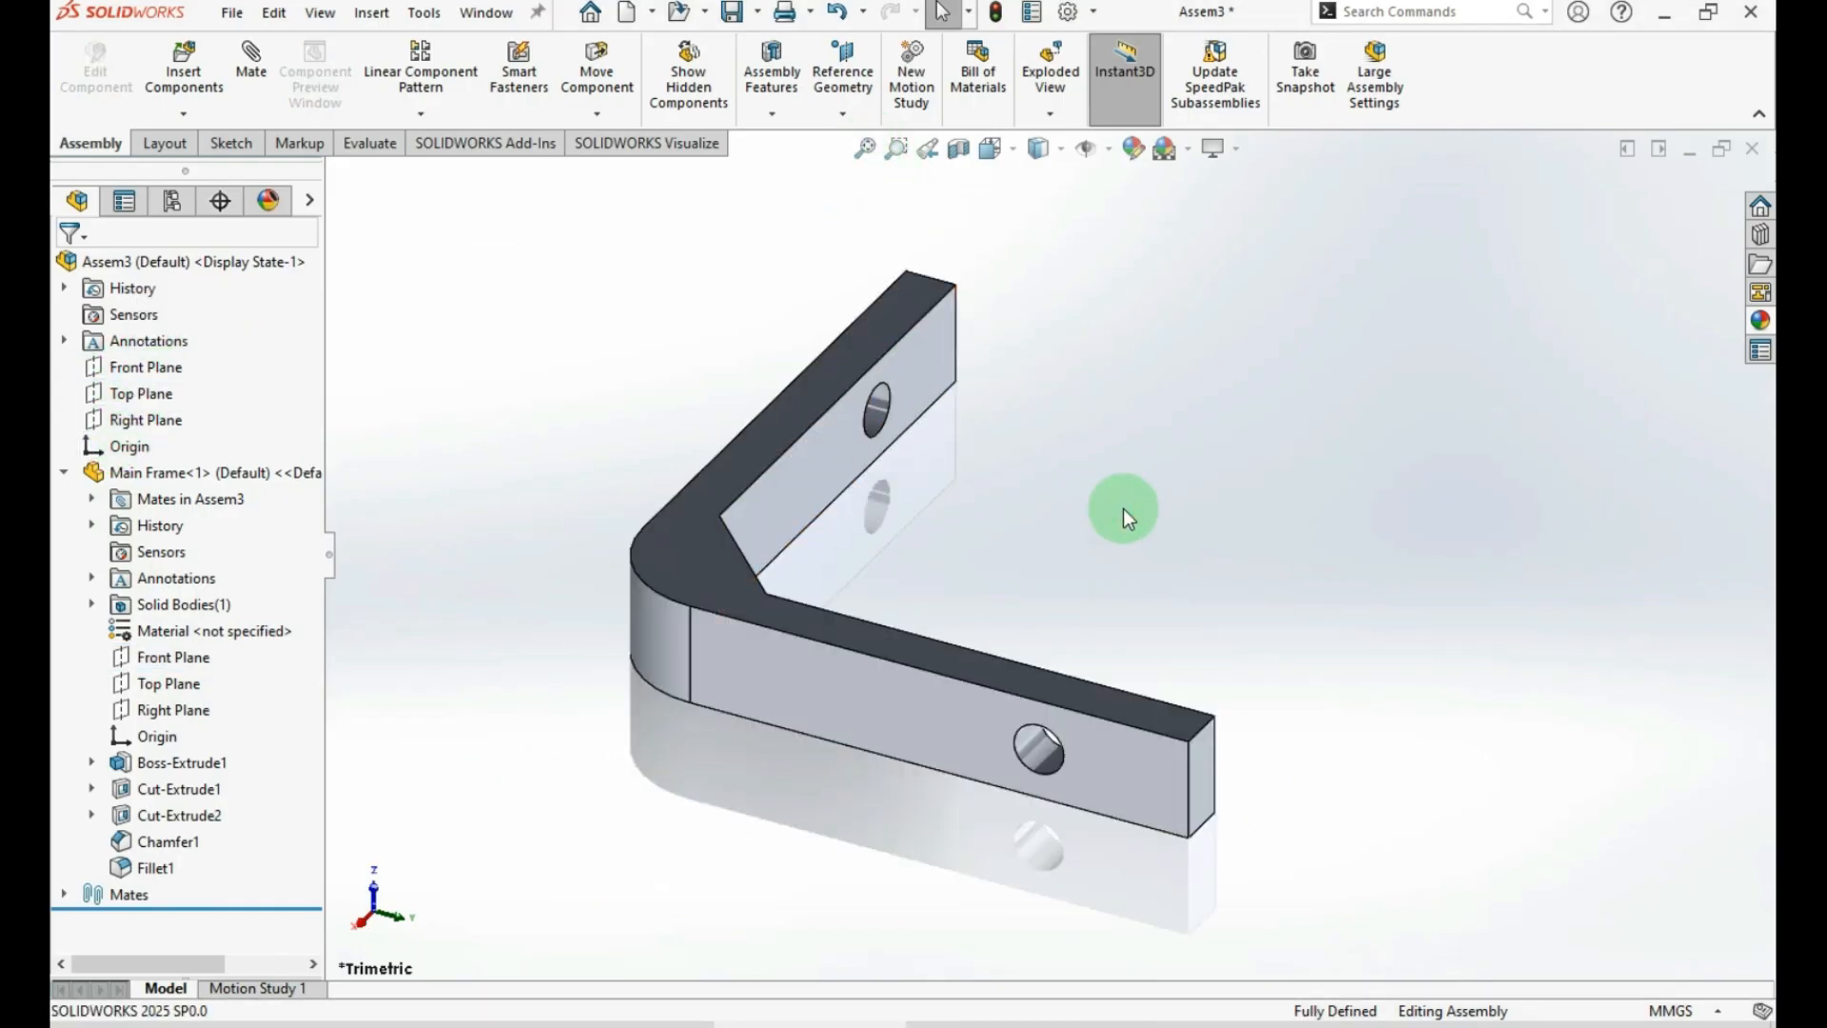
drag(786, 655, 671, 859)
click(641, 904)
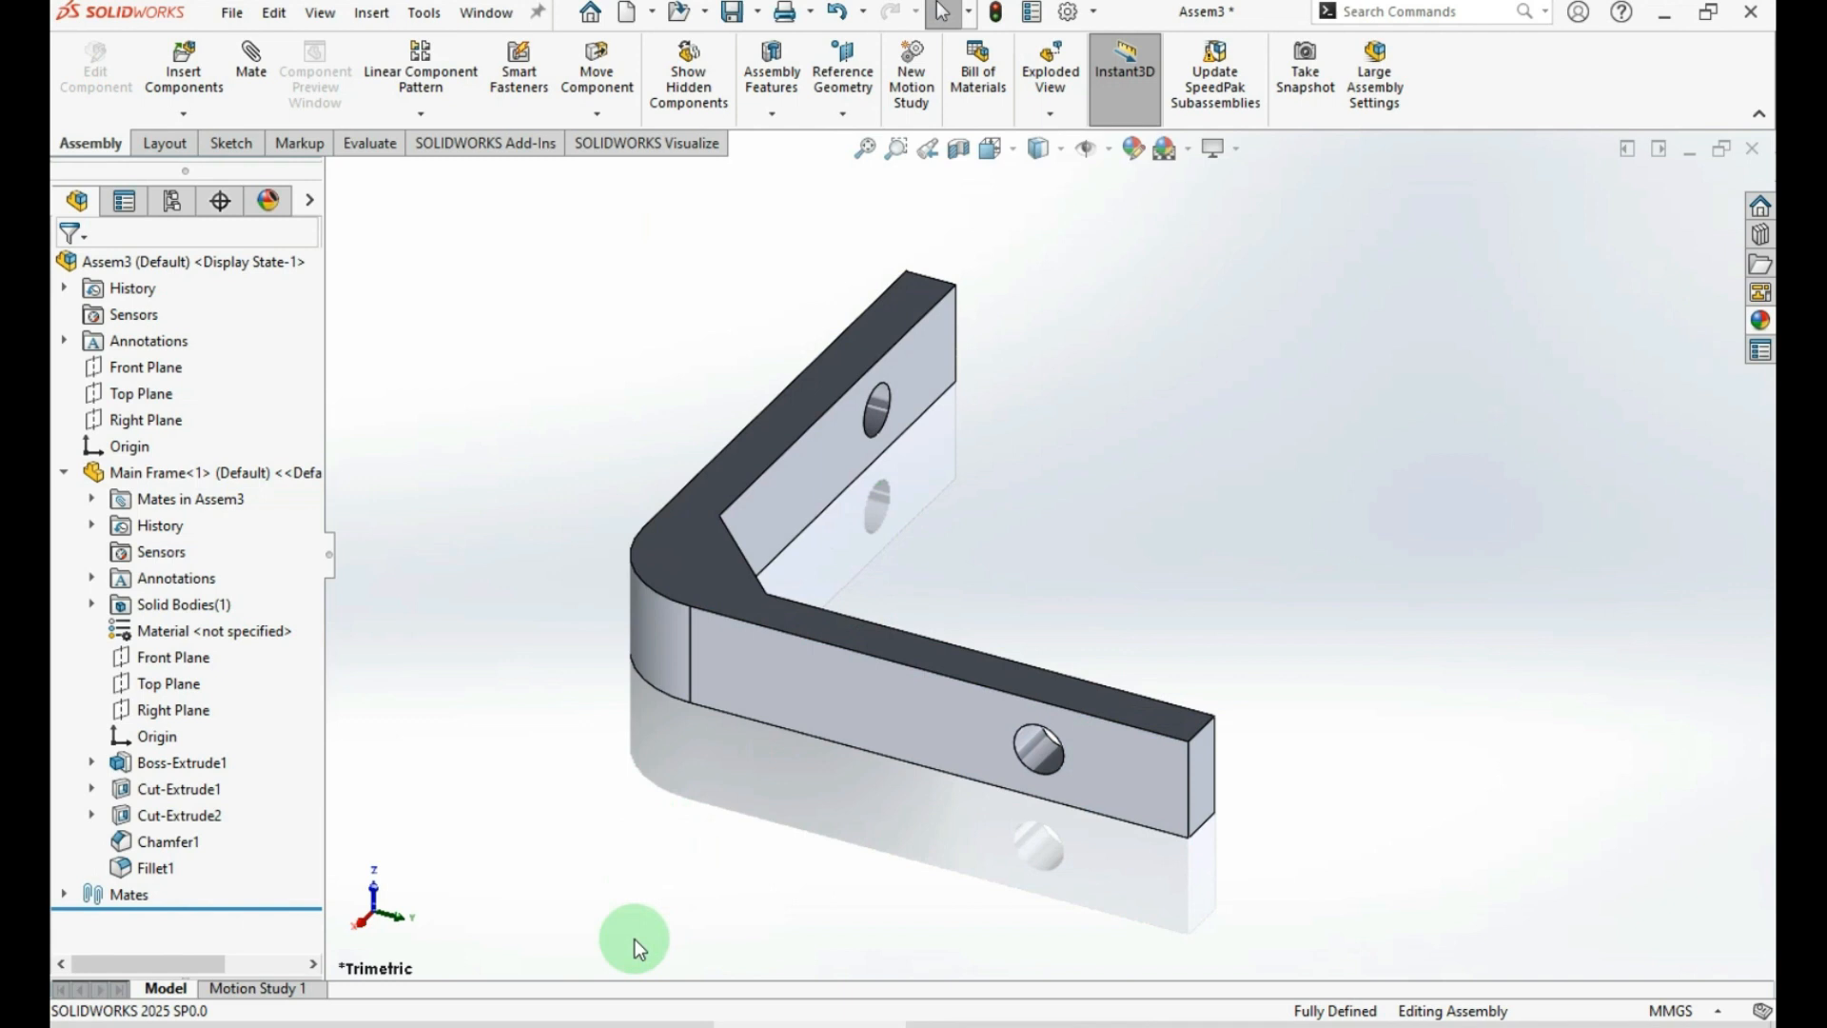
Place the Tourq Shaft part from the A Simple Example folder beside the Main Frame and rotate it so its stem faces the frame
click(634, 1024)
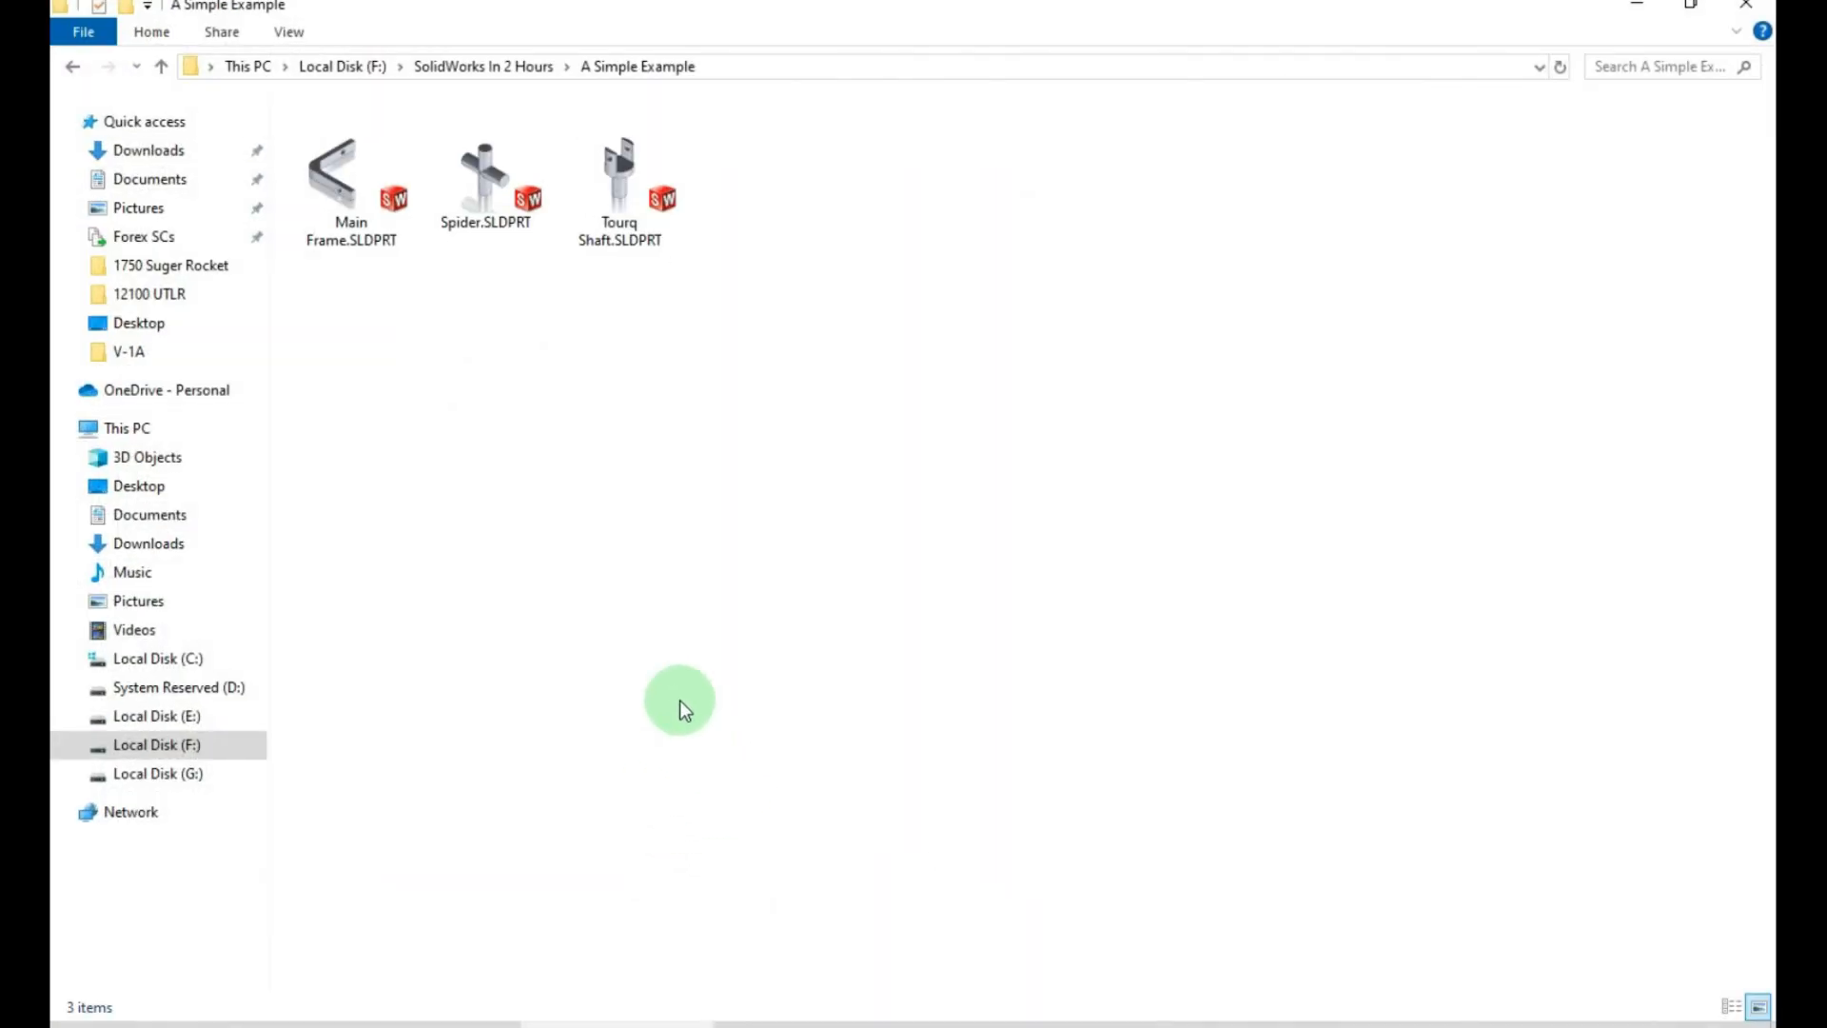
drag(623, 184, 1108, 441)
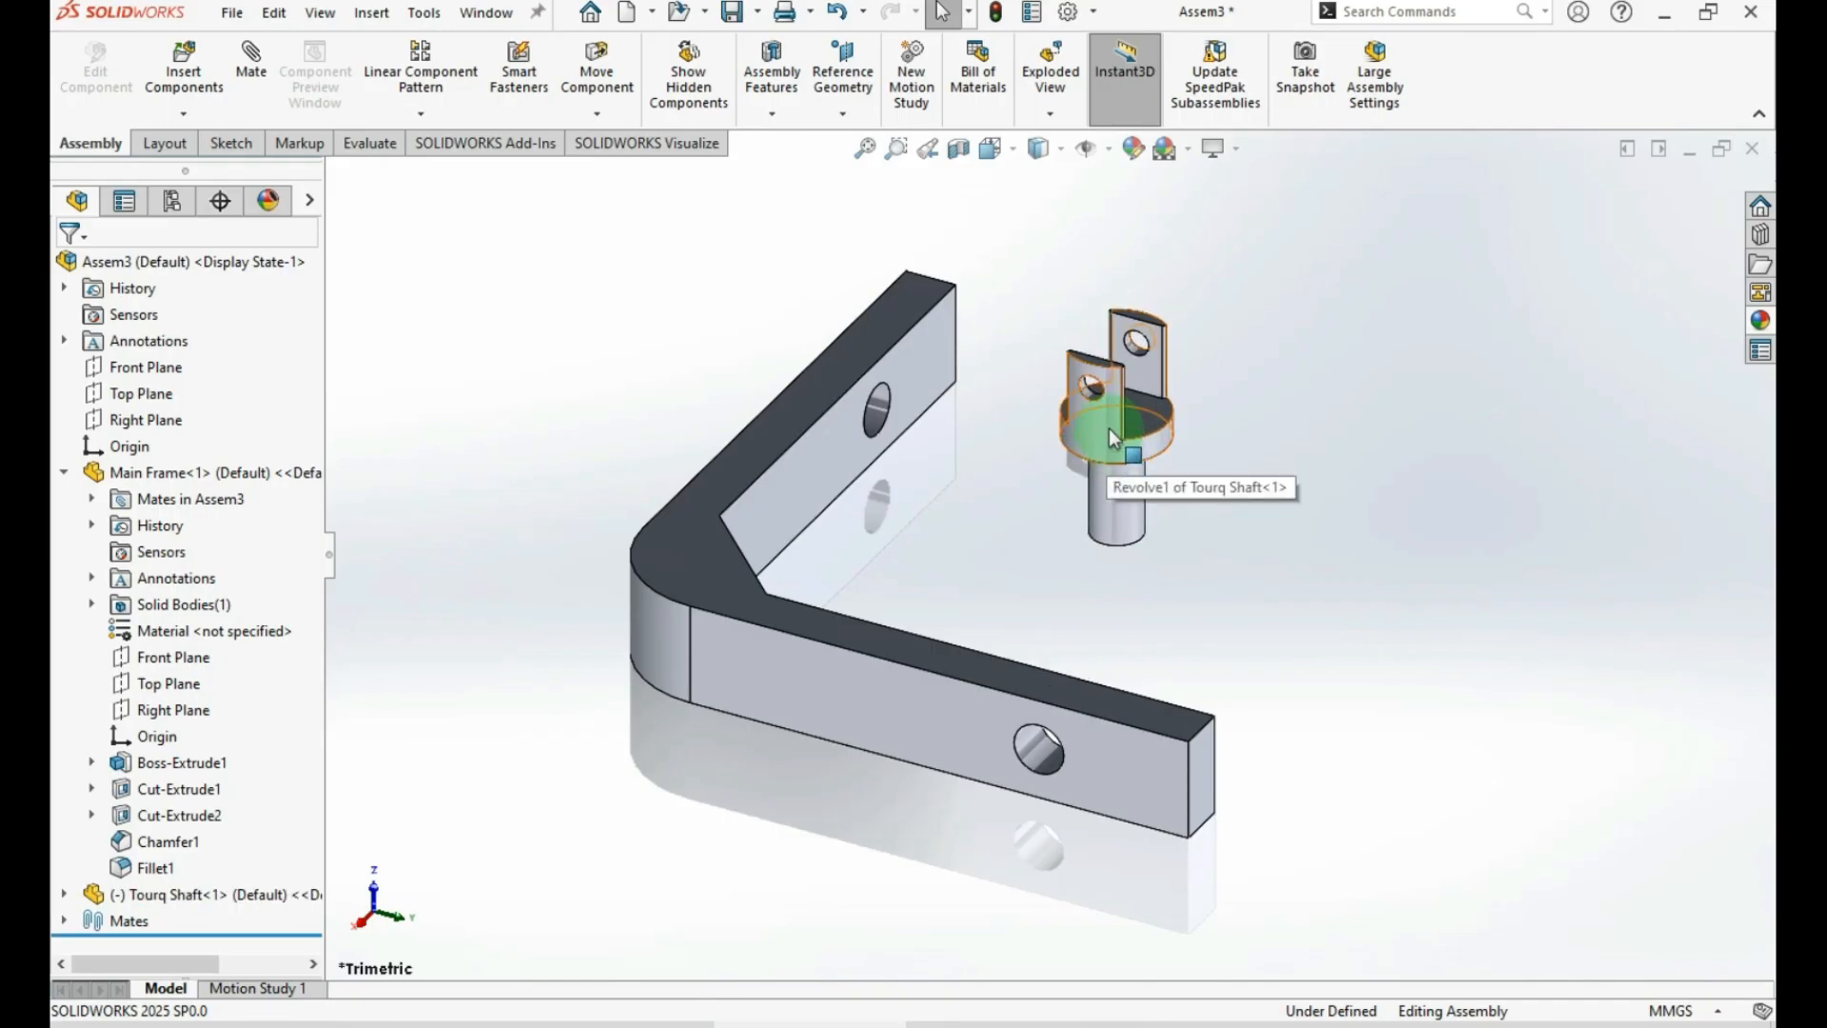
click(1110, 428)
right_click(1110, 428)
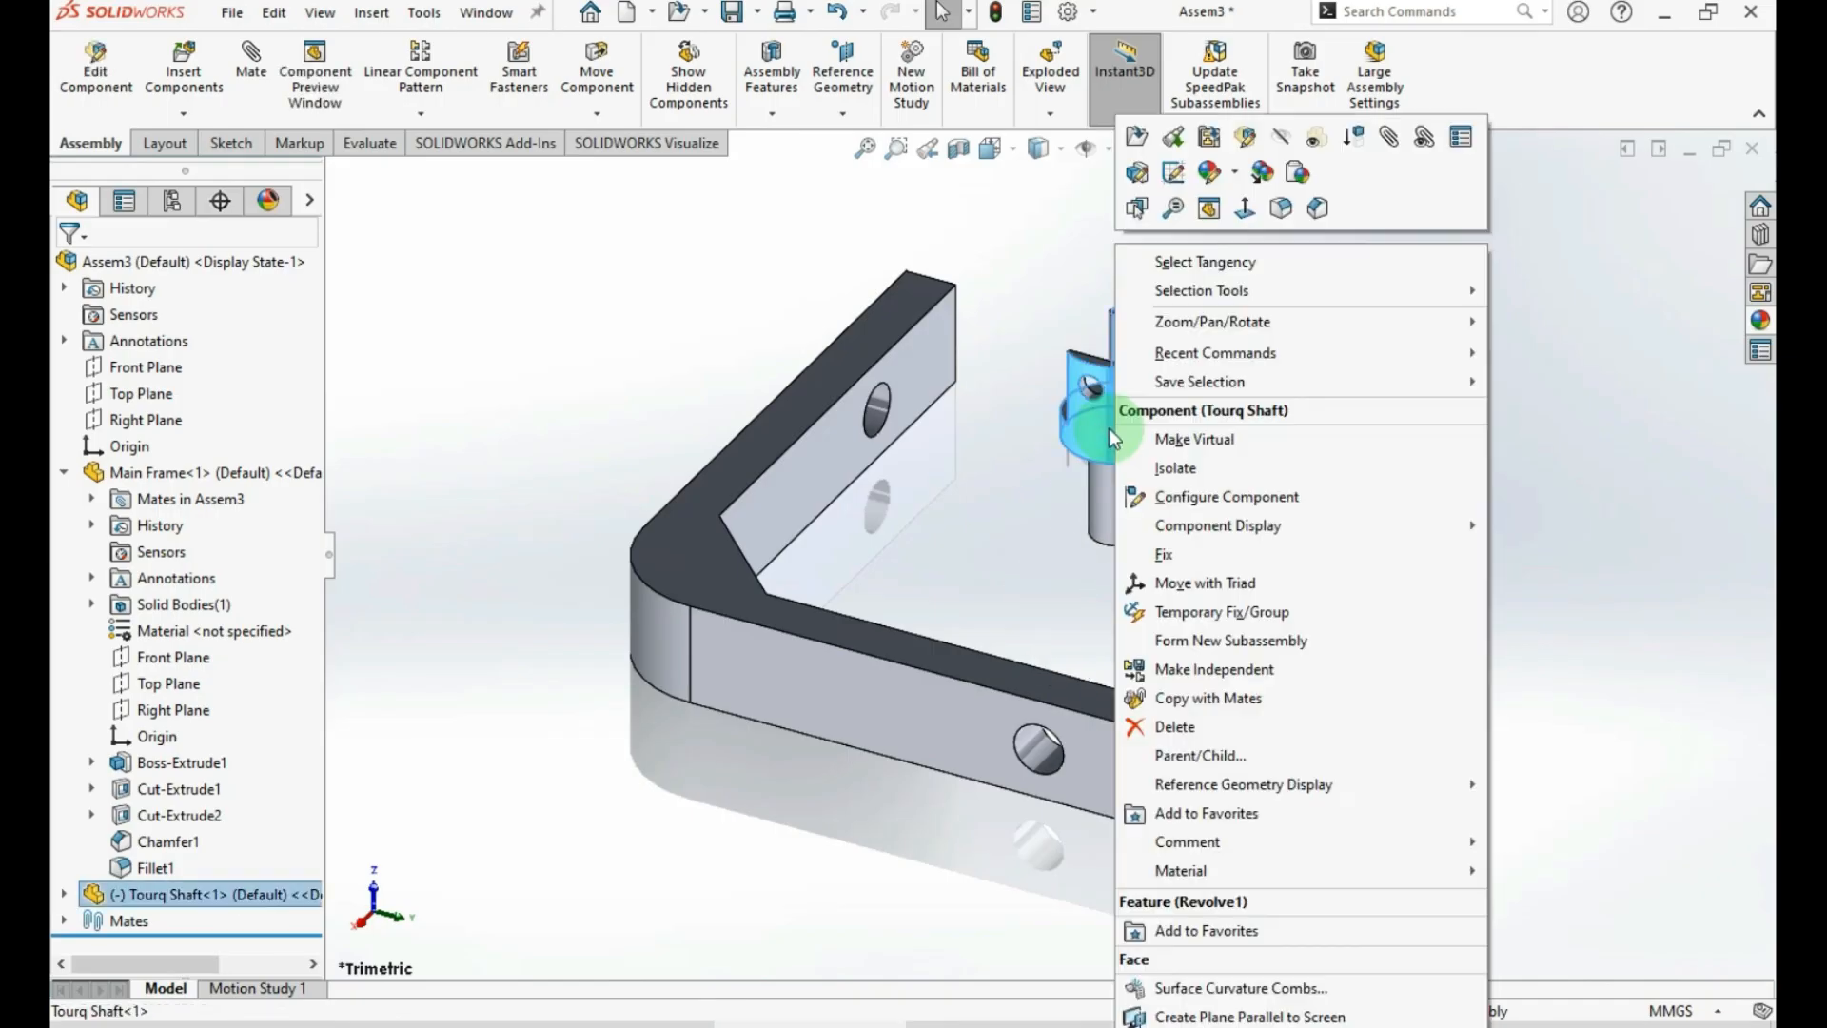
right_drag(1110, 428, 1156, 573)
click(1036, 498)
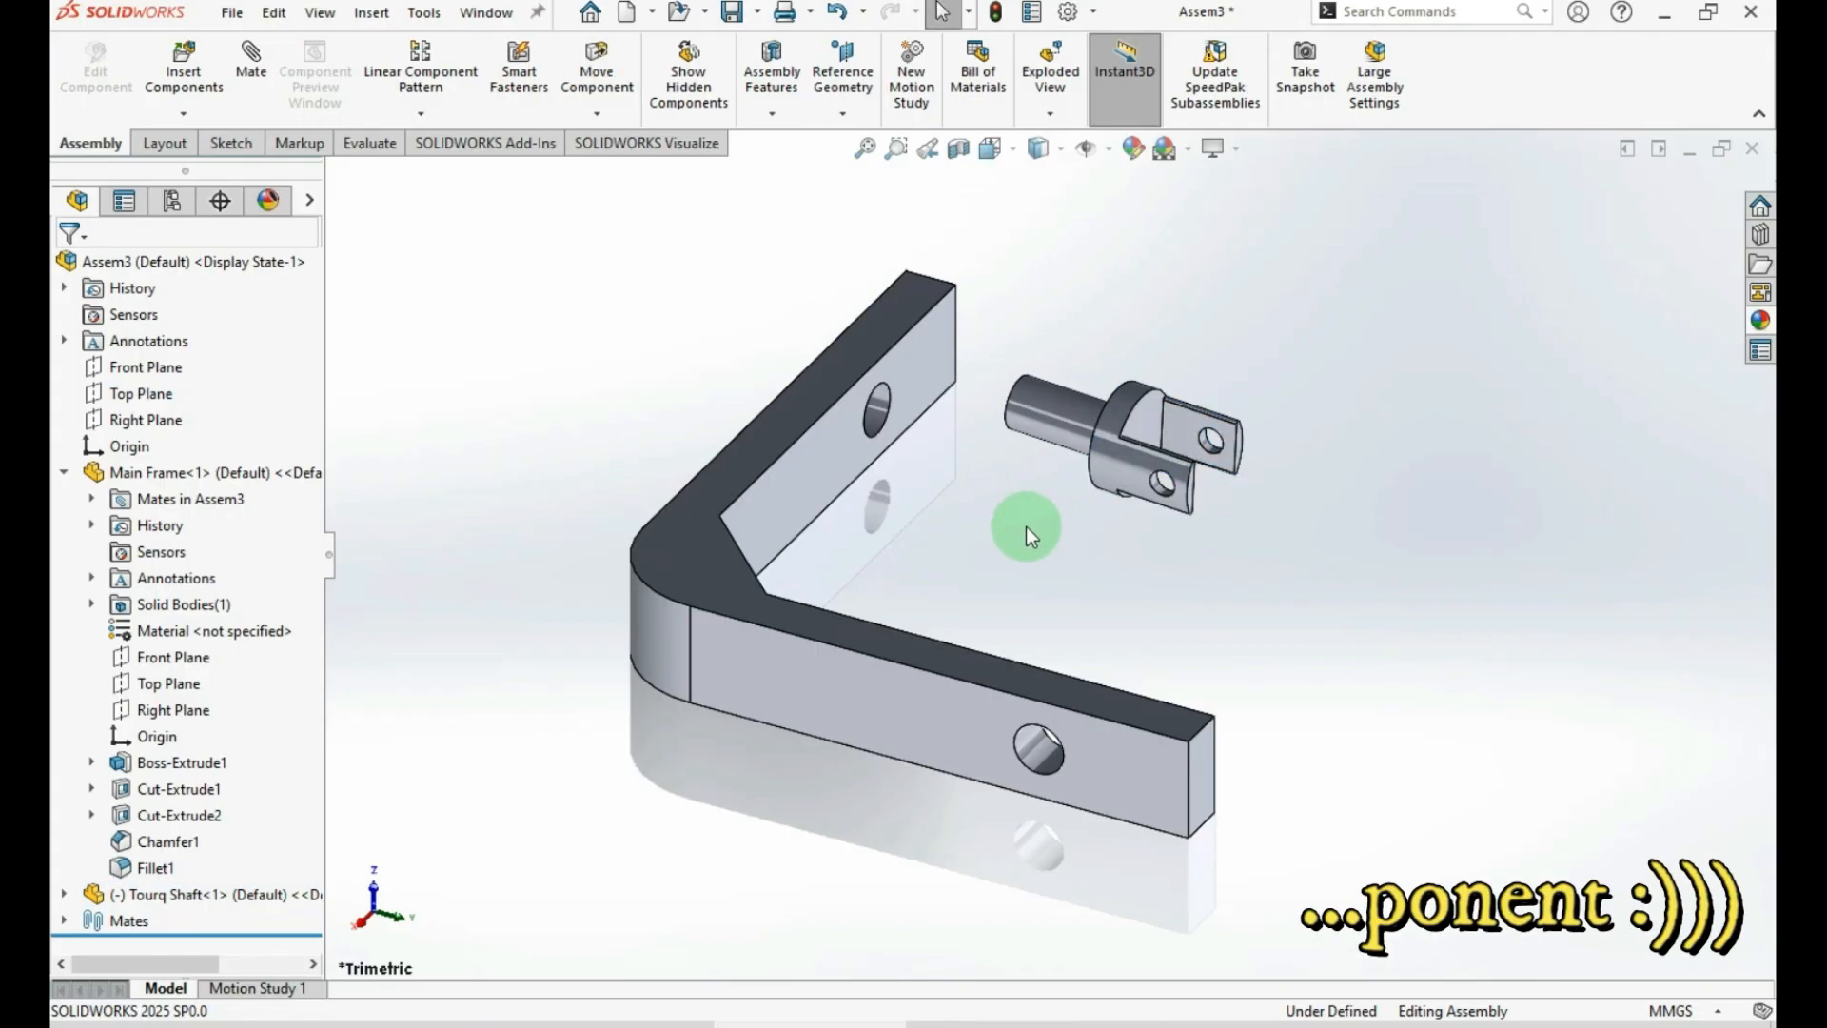
Add a concentric mate between the Tourq Shaft's cylindrical stem and the hole in the nearest Main Frame arm
click(1049, 401)
scroll(1049, 402, down, 3)
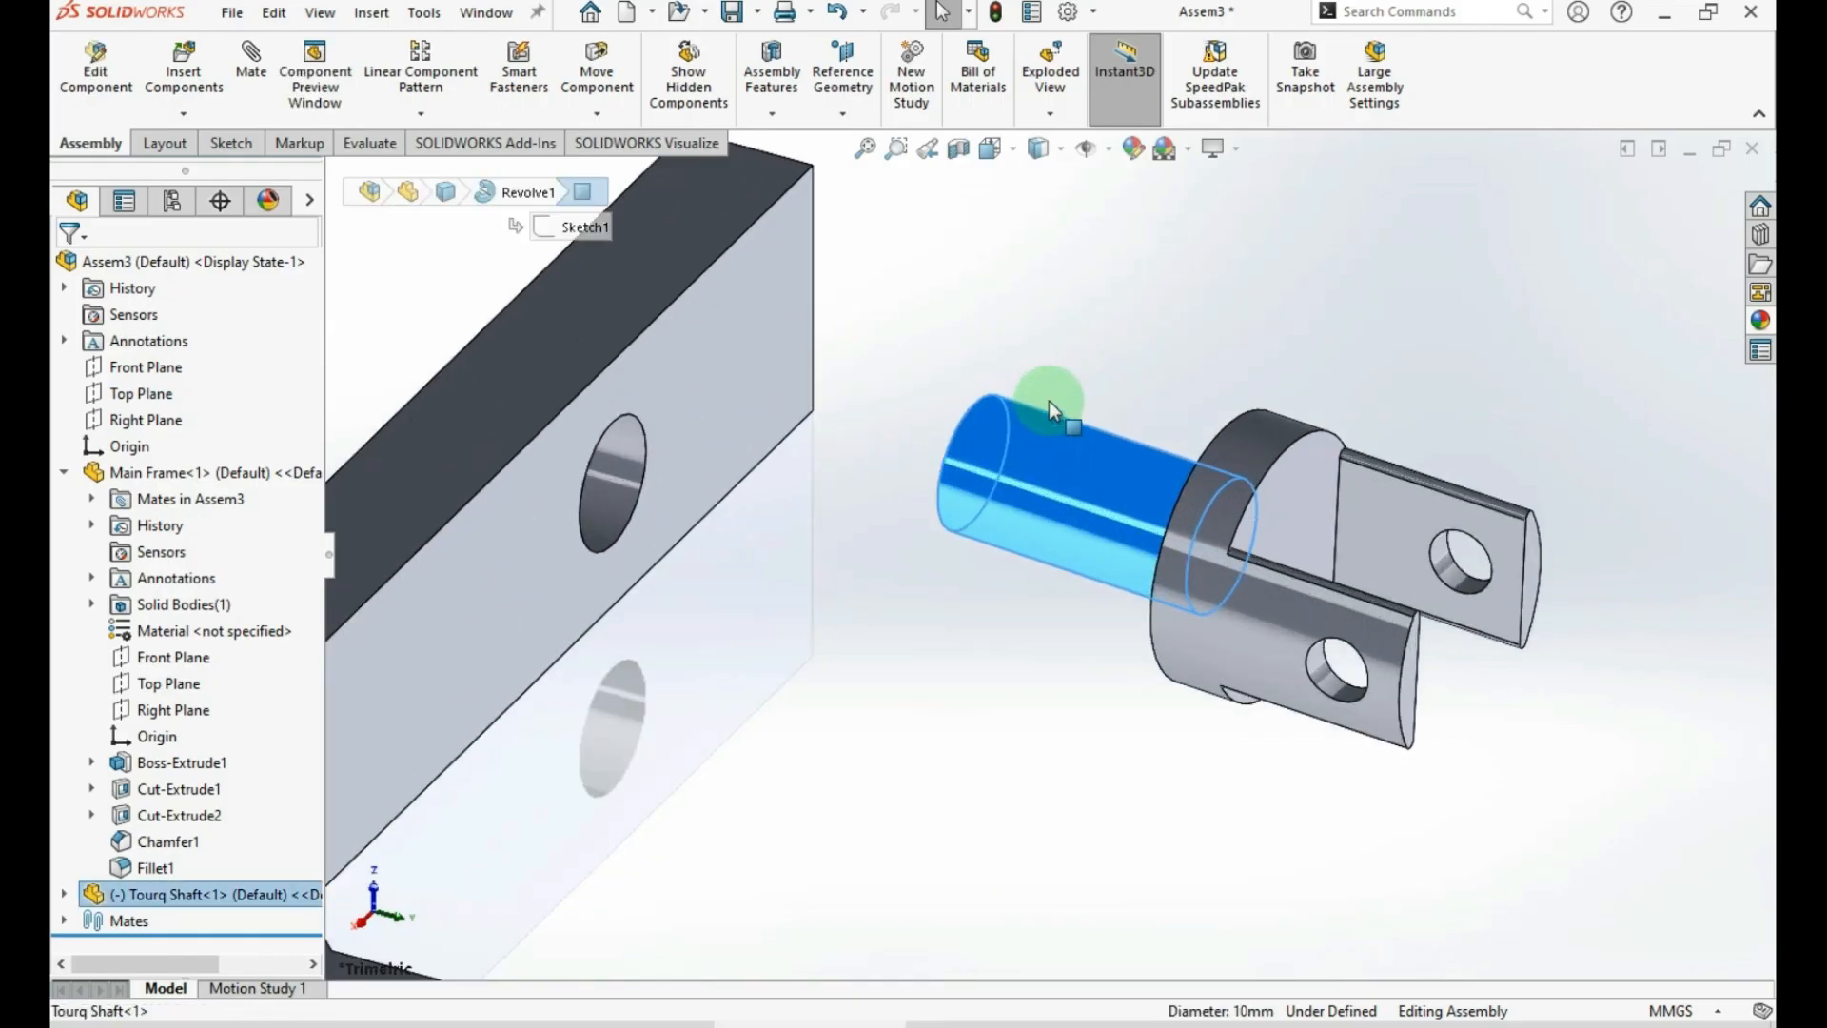
ctrl+click(624, 470)
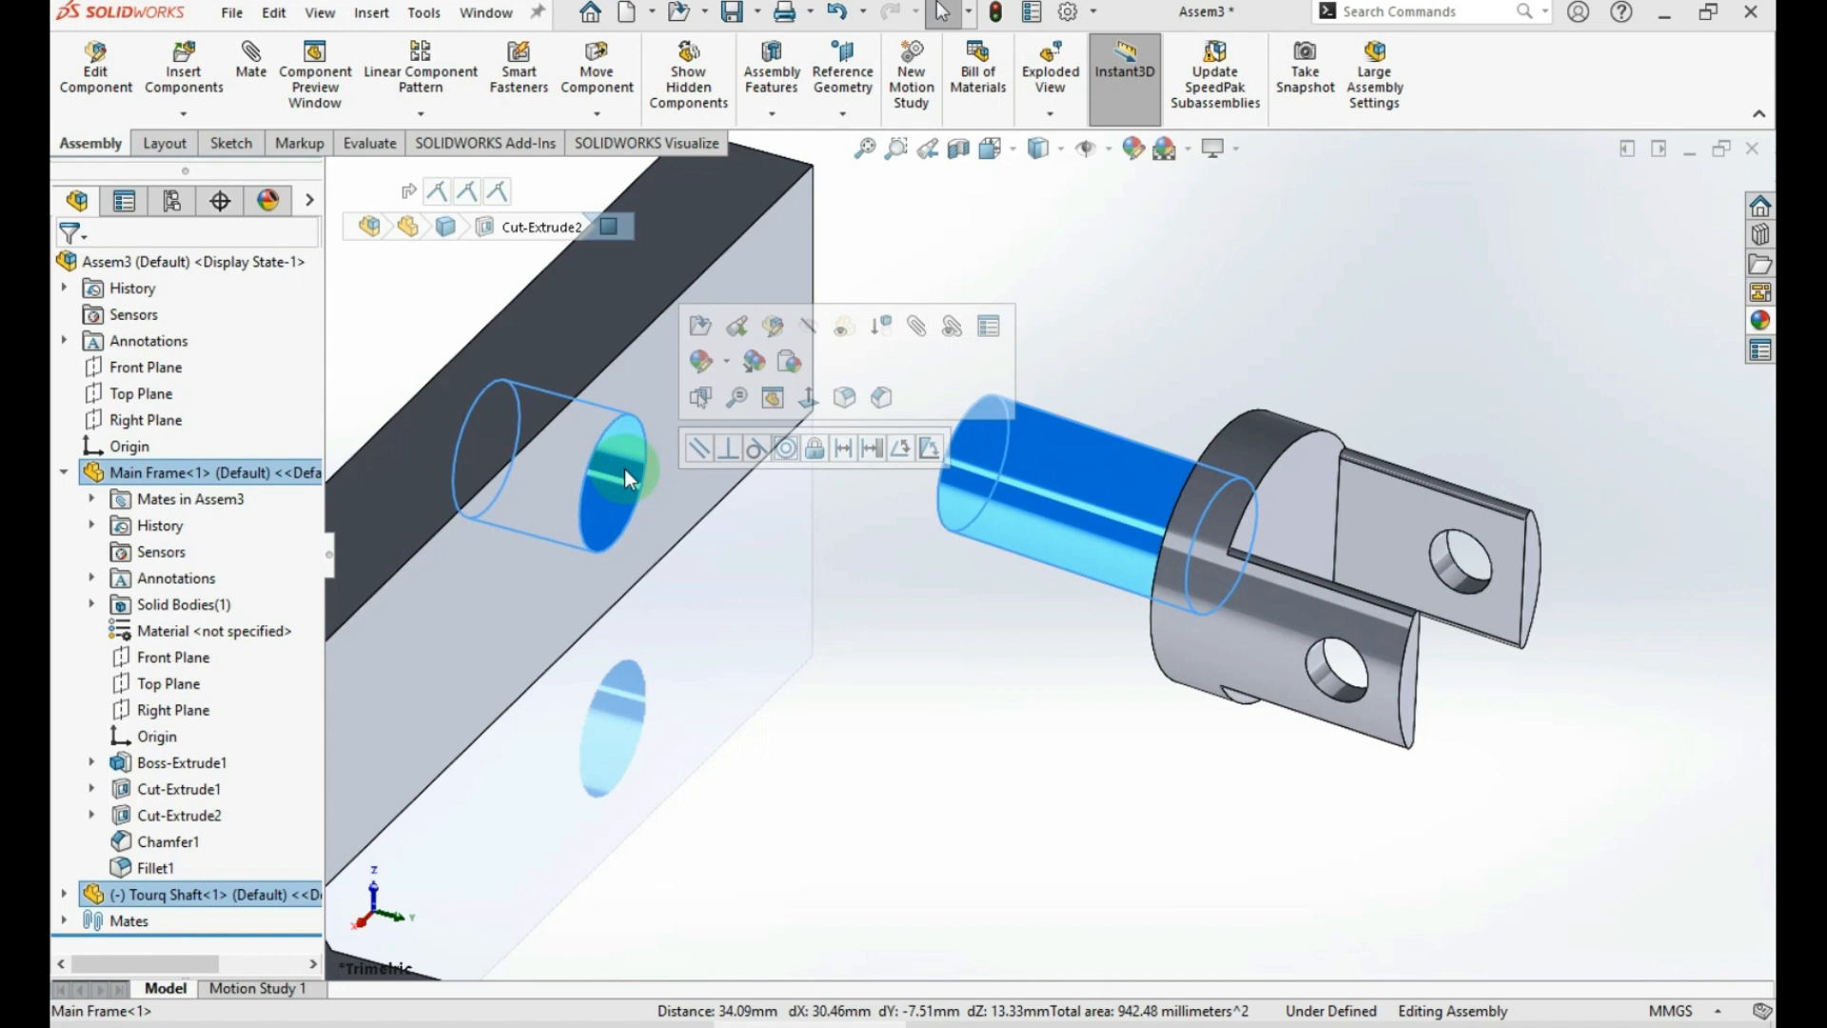
click(785, 451)
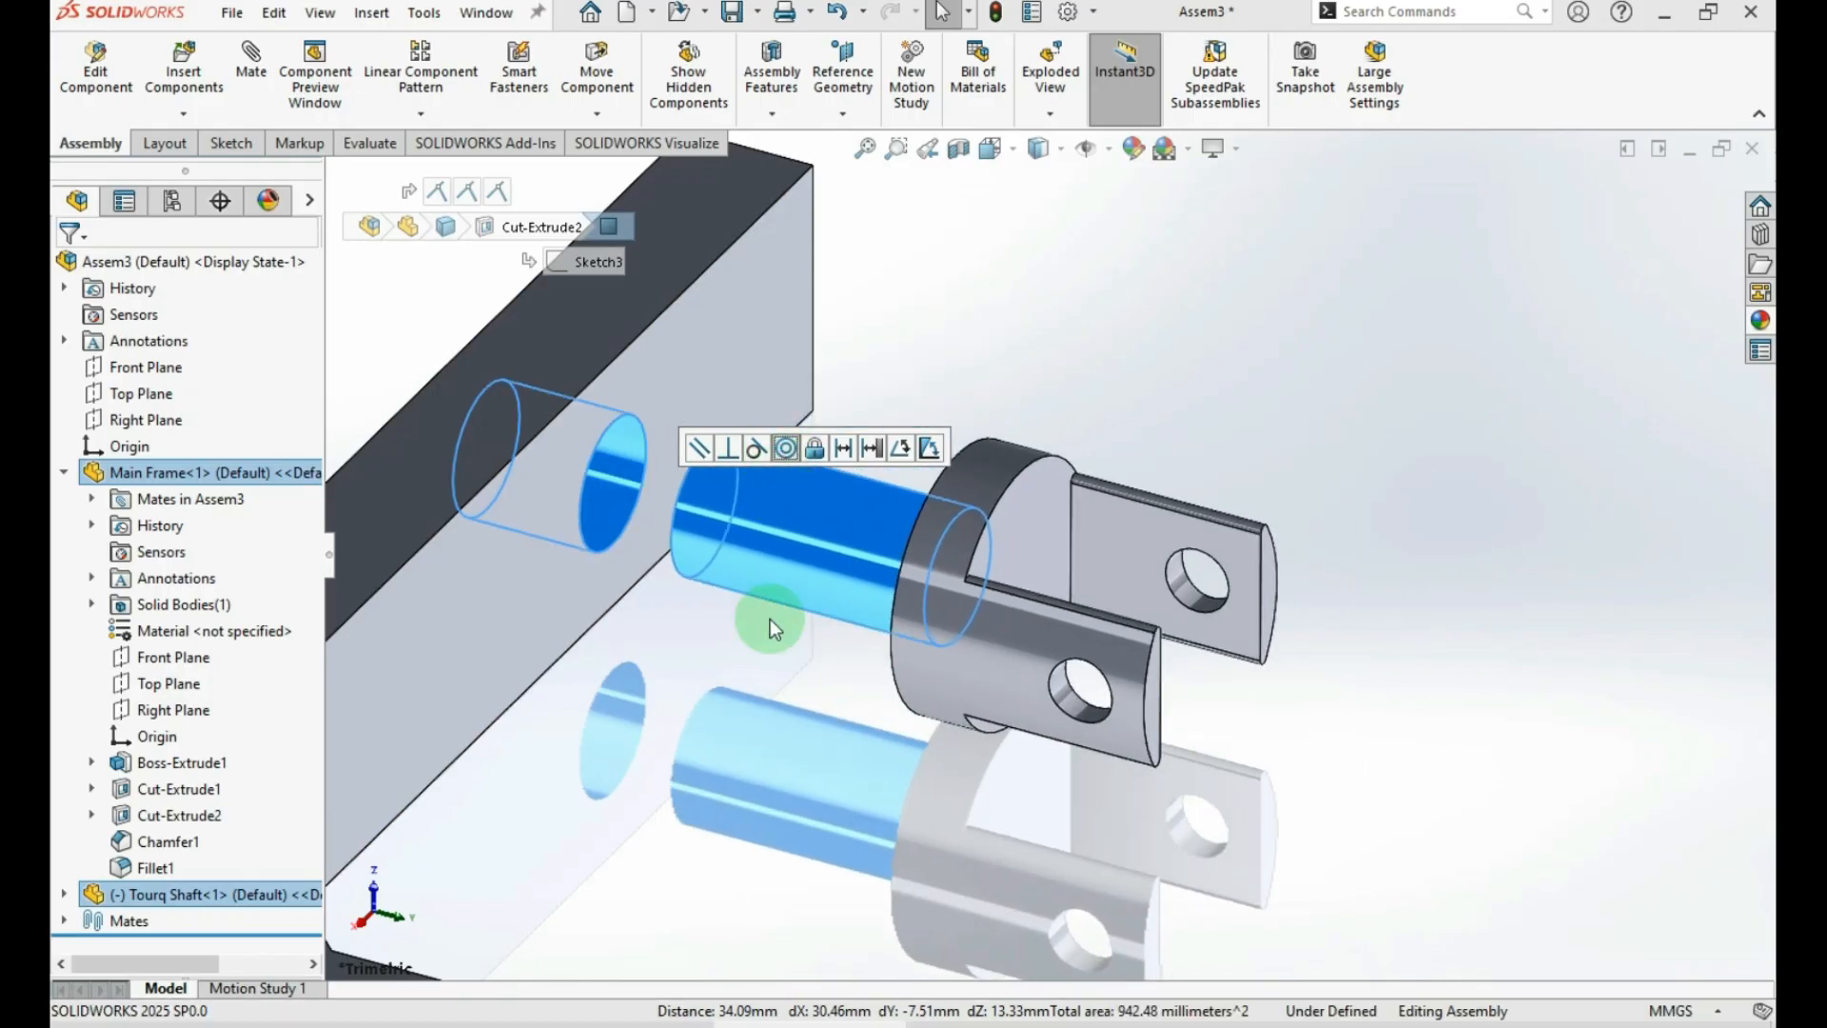
drag(939, 658, 888, 677)
Add a coincident mate between the Main Frame arm's inner face and the Tourq Shaft's annular shoulder face
click(542, 617)
middle_drag(668, 723, 843, 838)
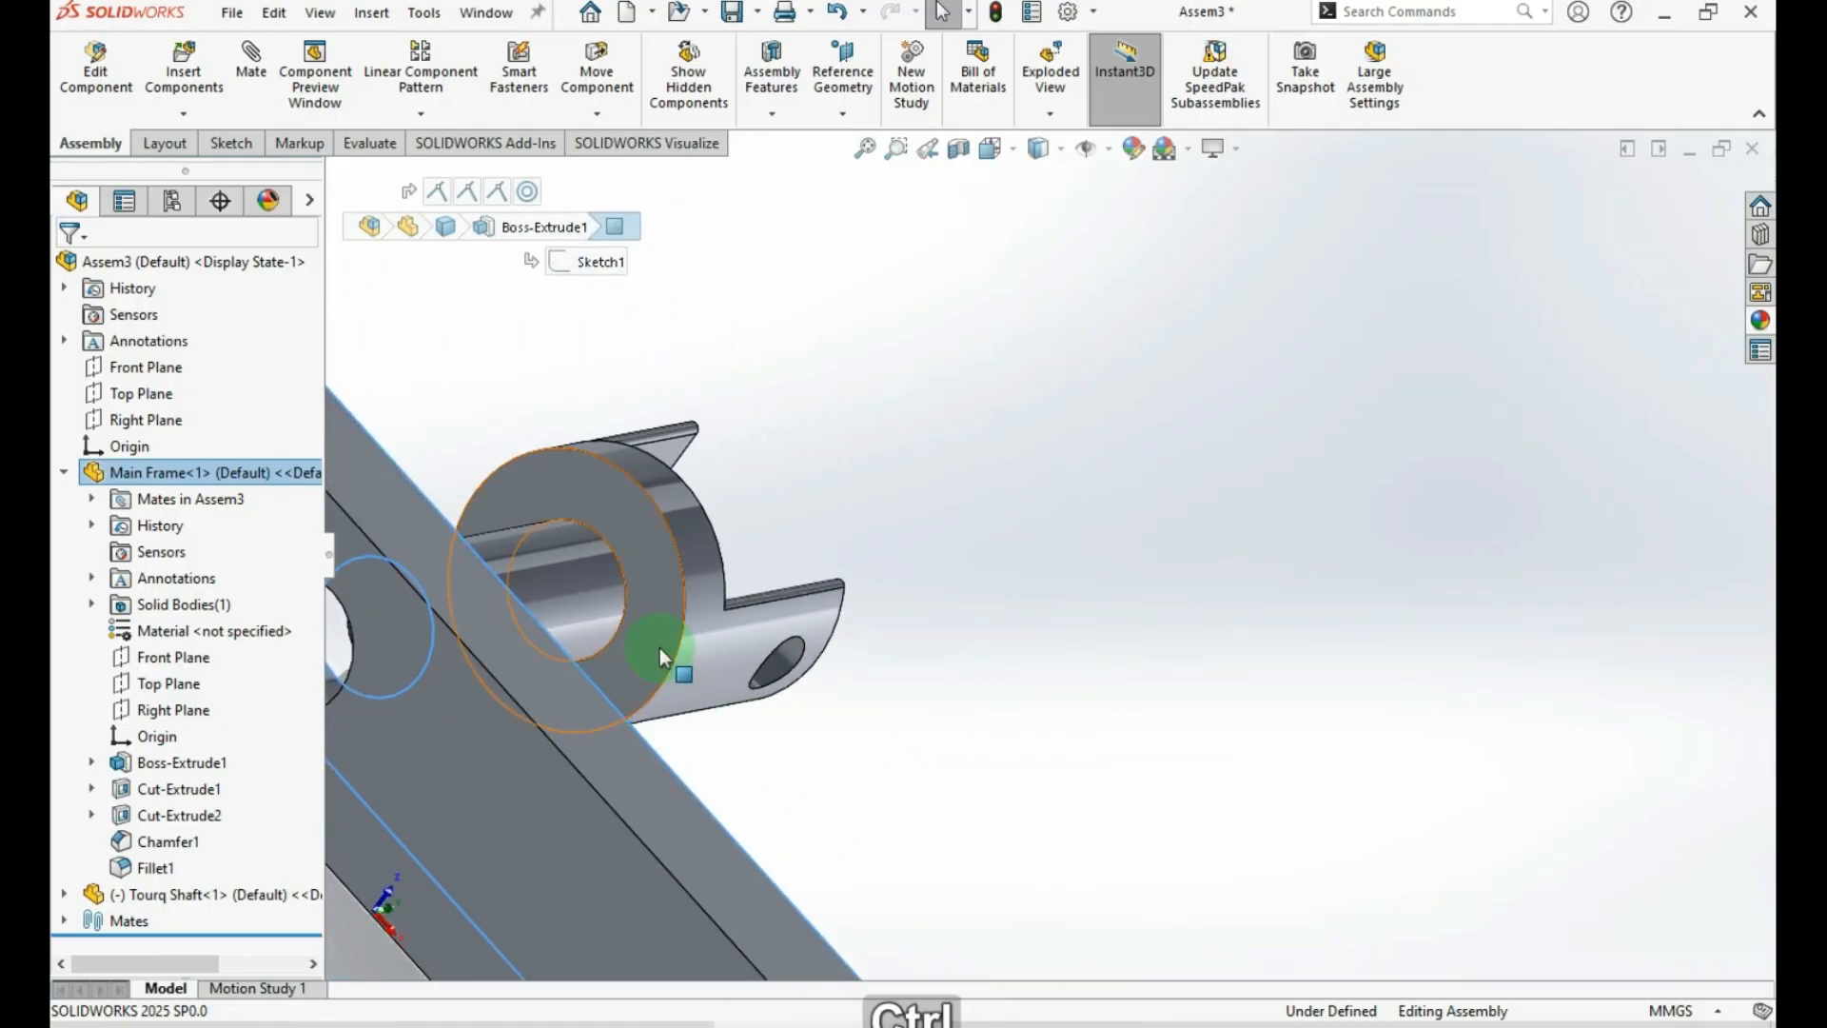
click(642, 533)
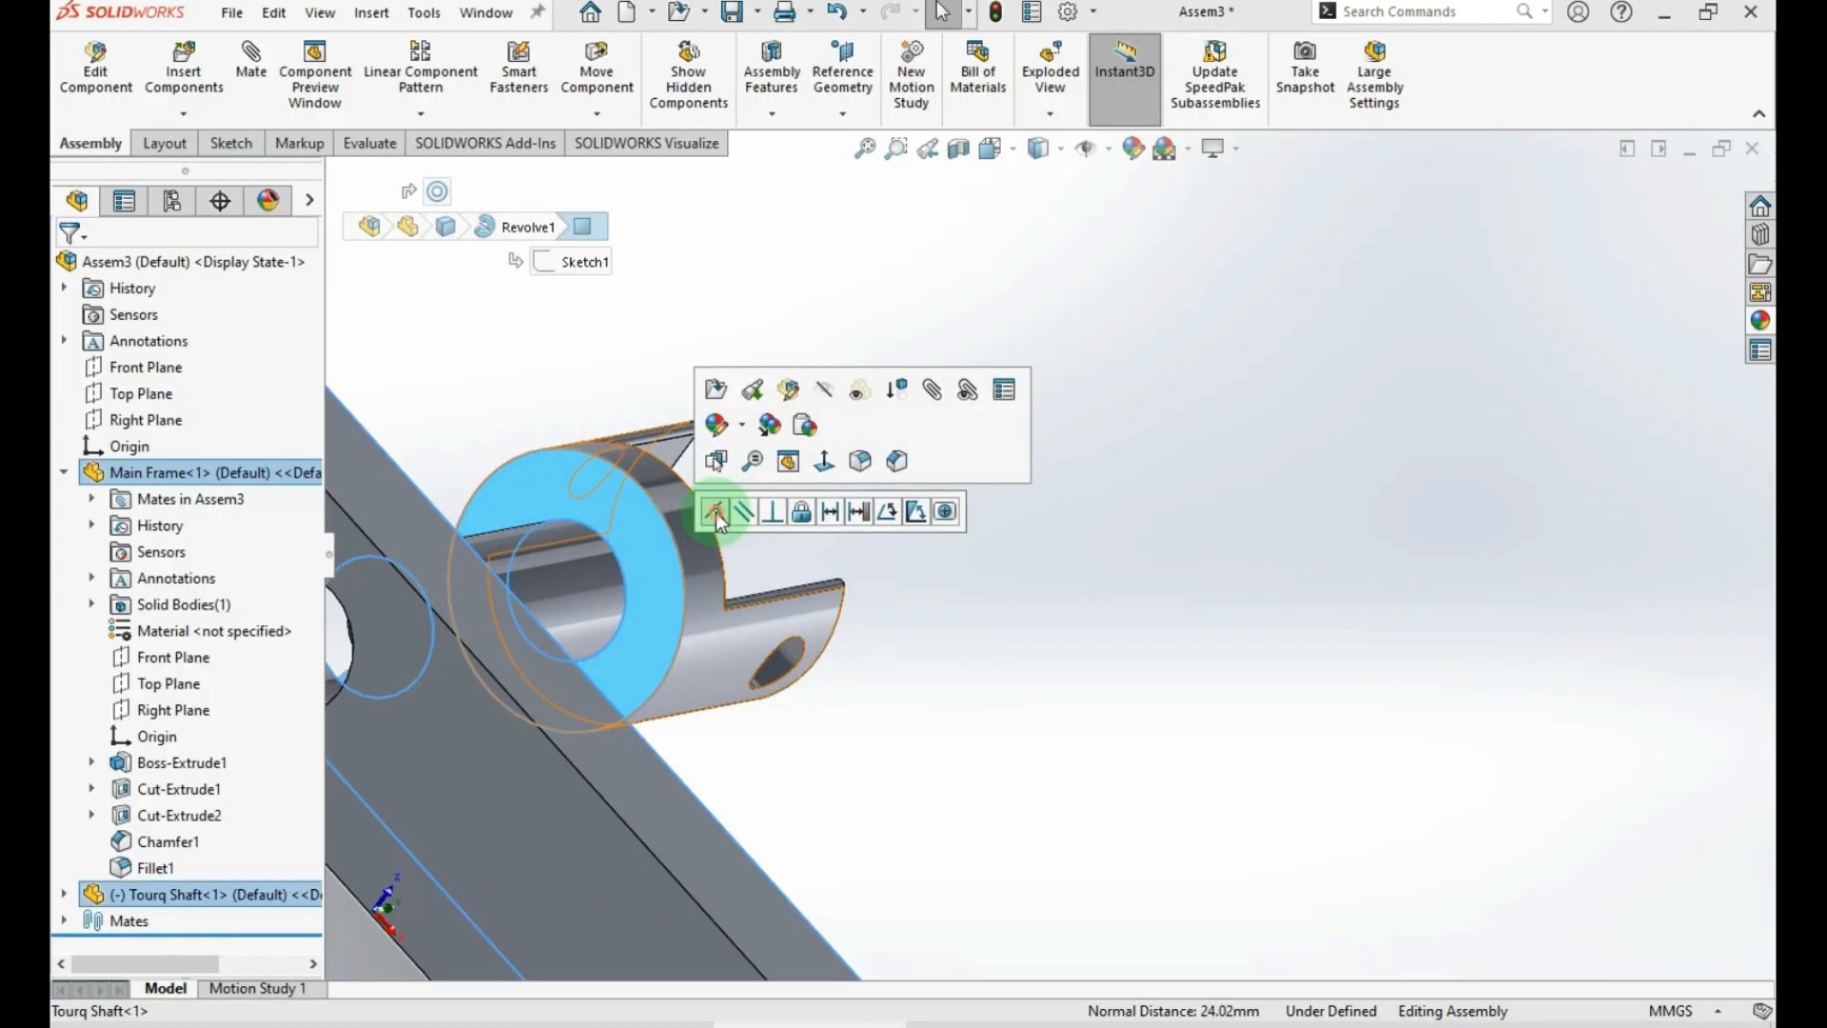
click(716, 512)
middle_drag(980, 817, 951, 662)
drag(1324, 579, 1157, 699)
click(1148, 725)
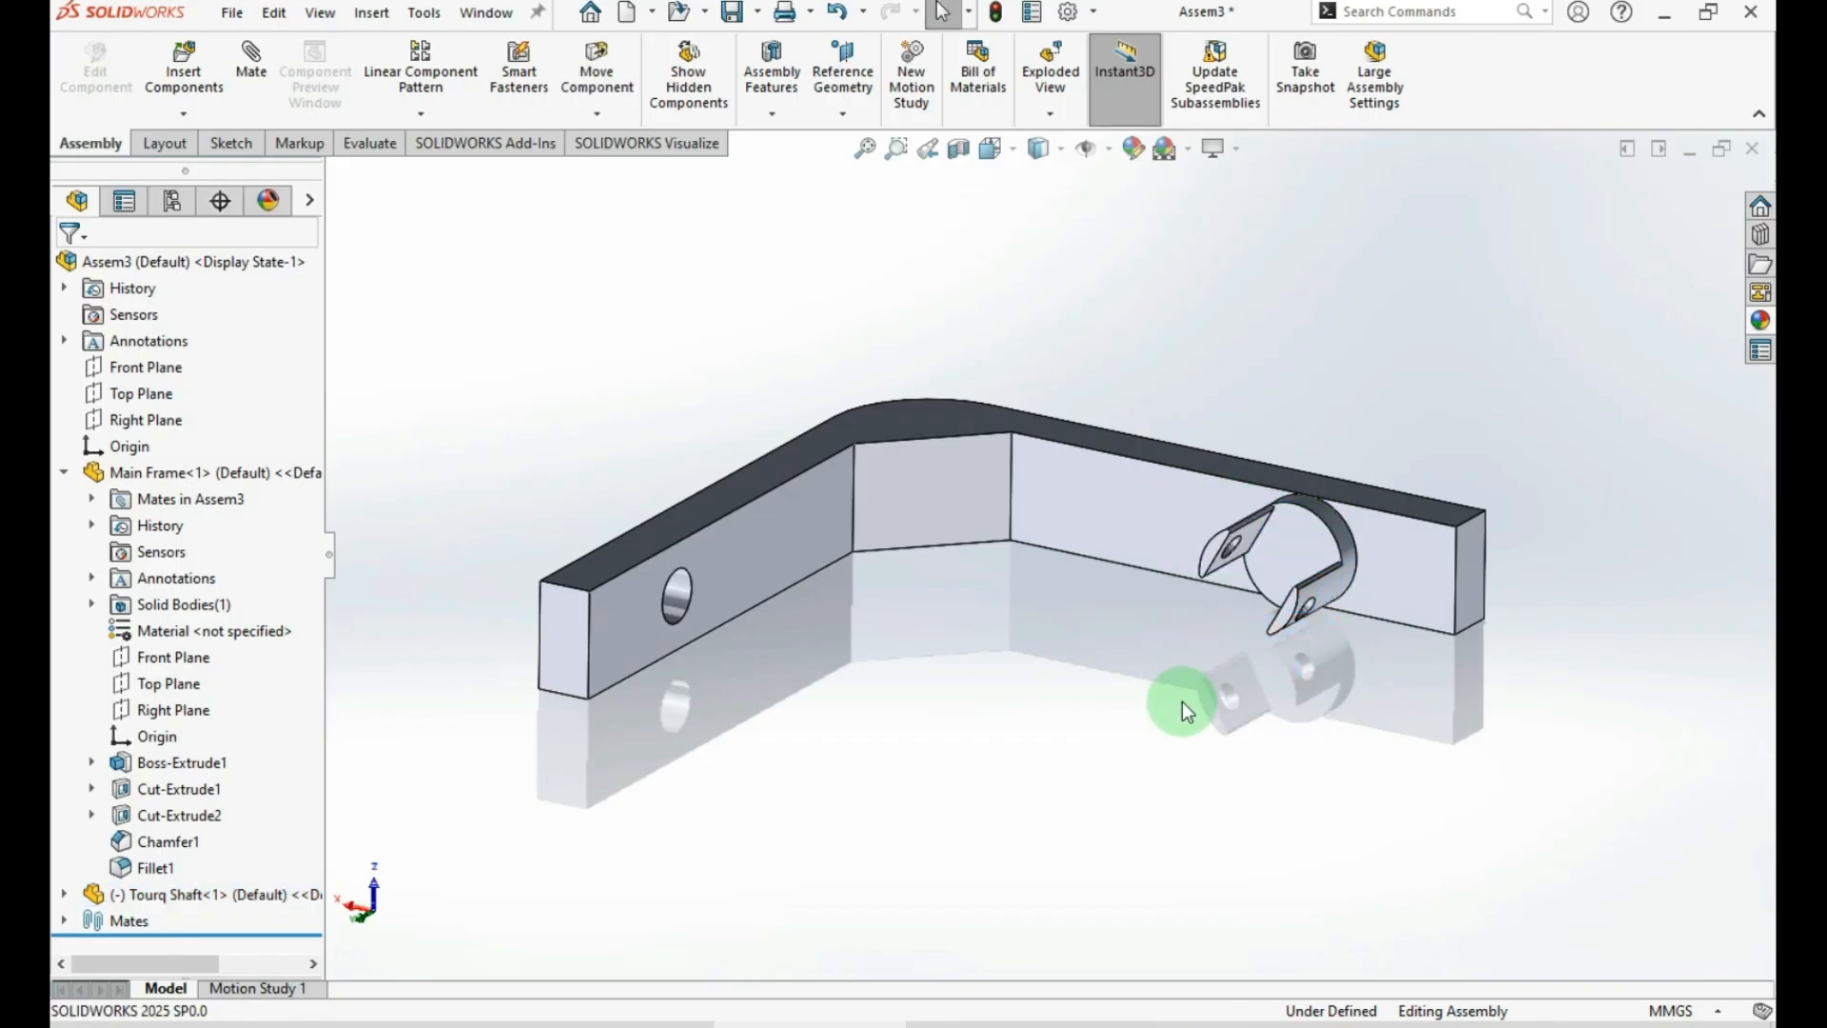
Copy the Tourq Shaft within the assembly and rotate the copy so its stem faces the Main Frame's other arm
key(ctrl)
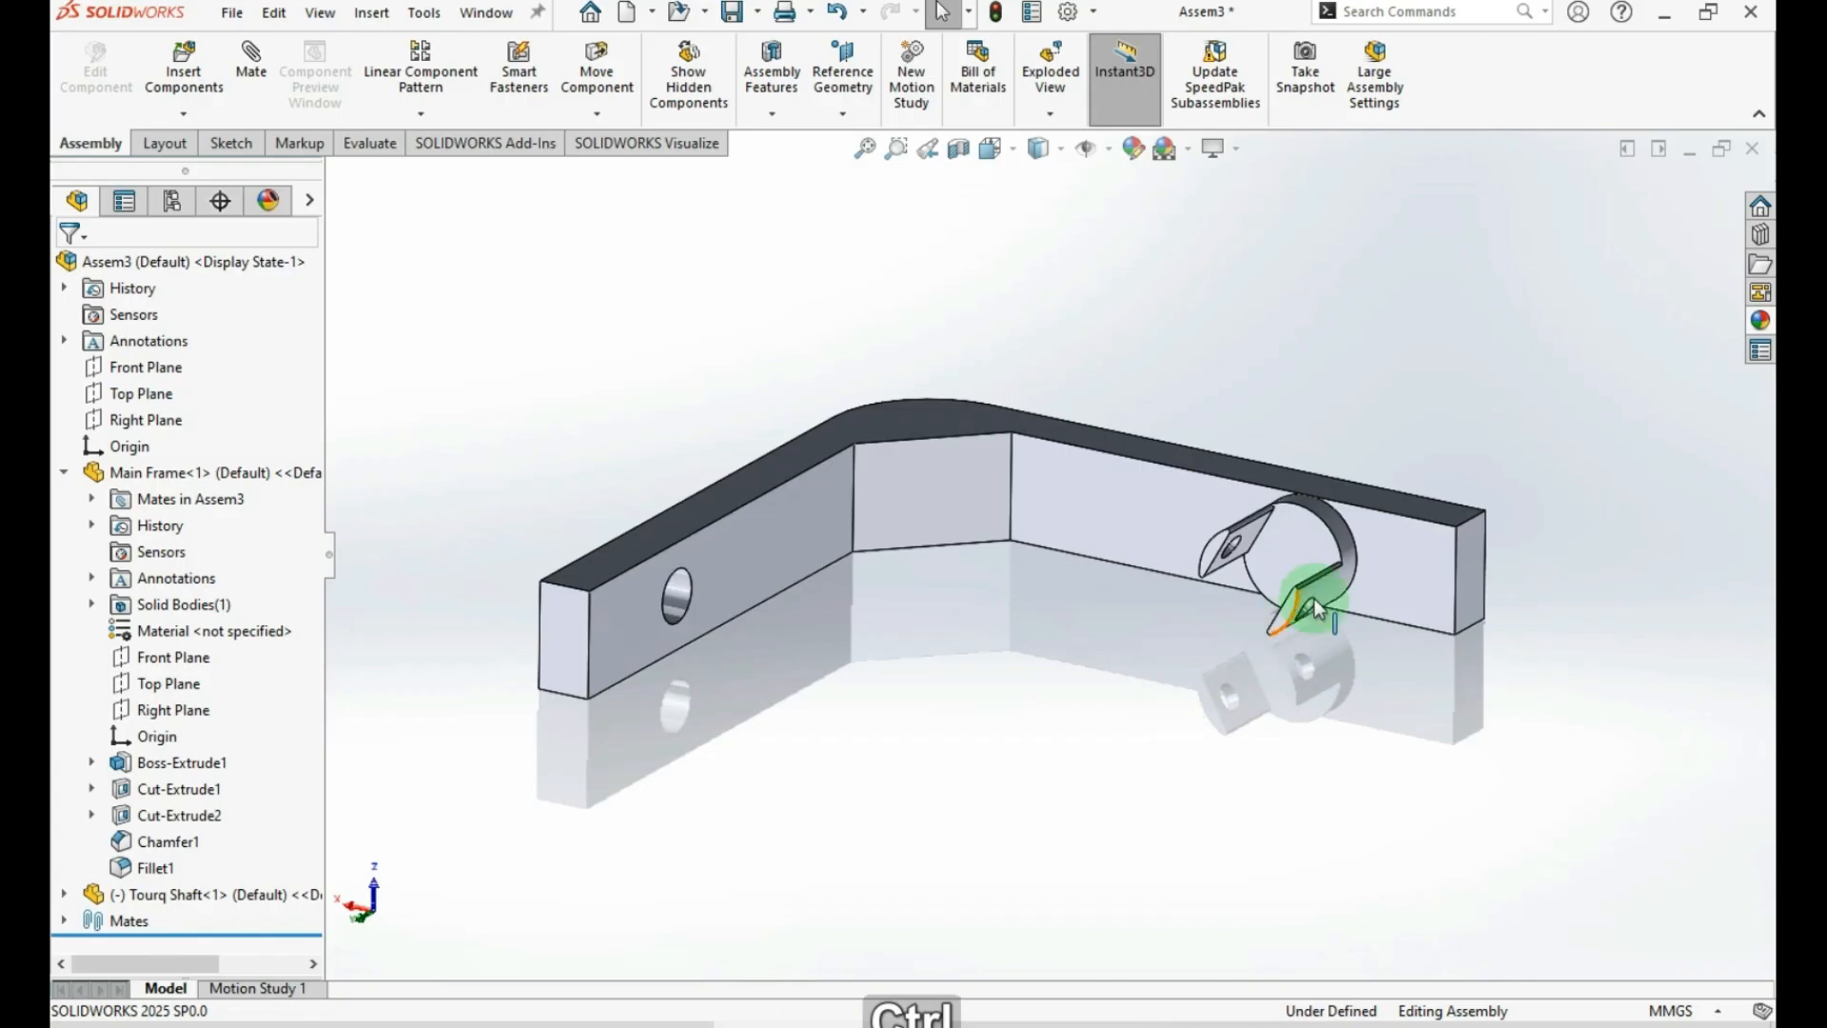
ctrl+click(1306, 563)
ctrl+drag(1309, 544, 973, 705)
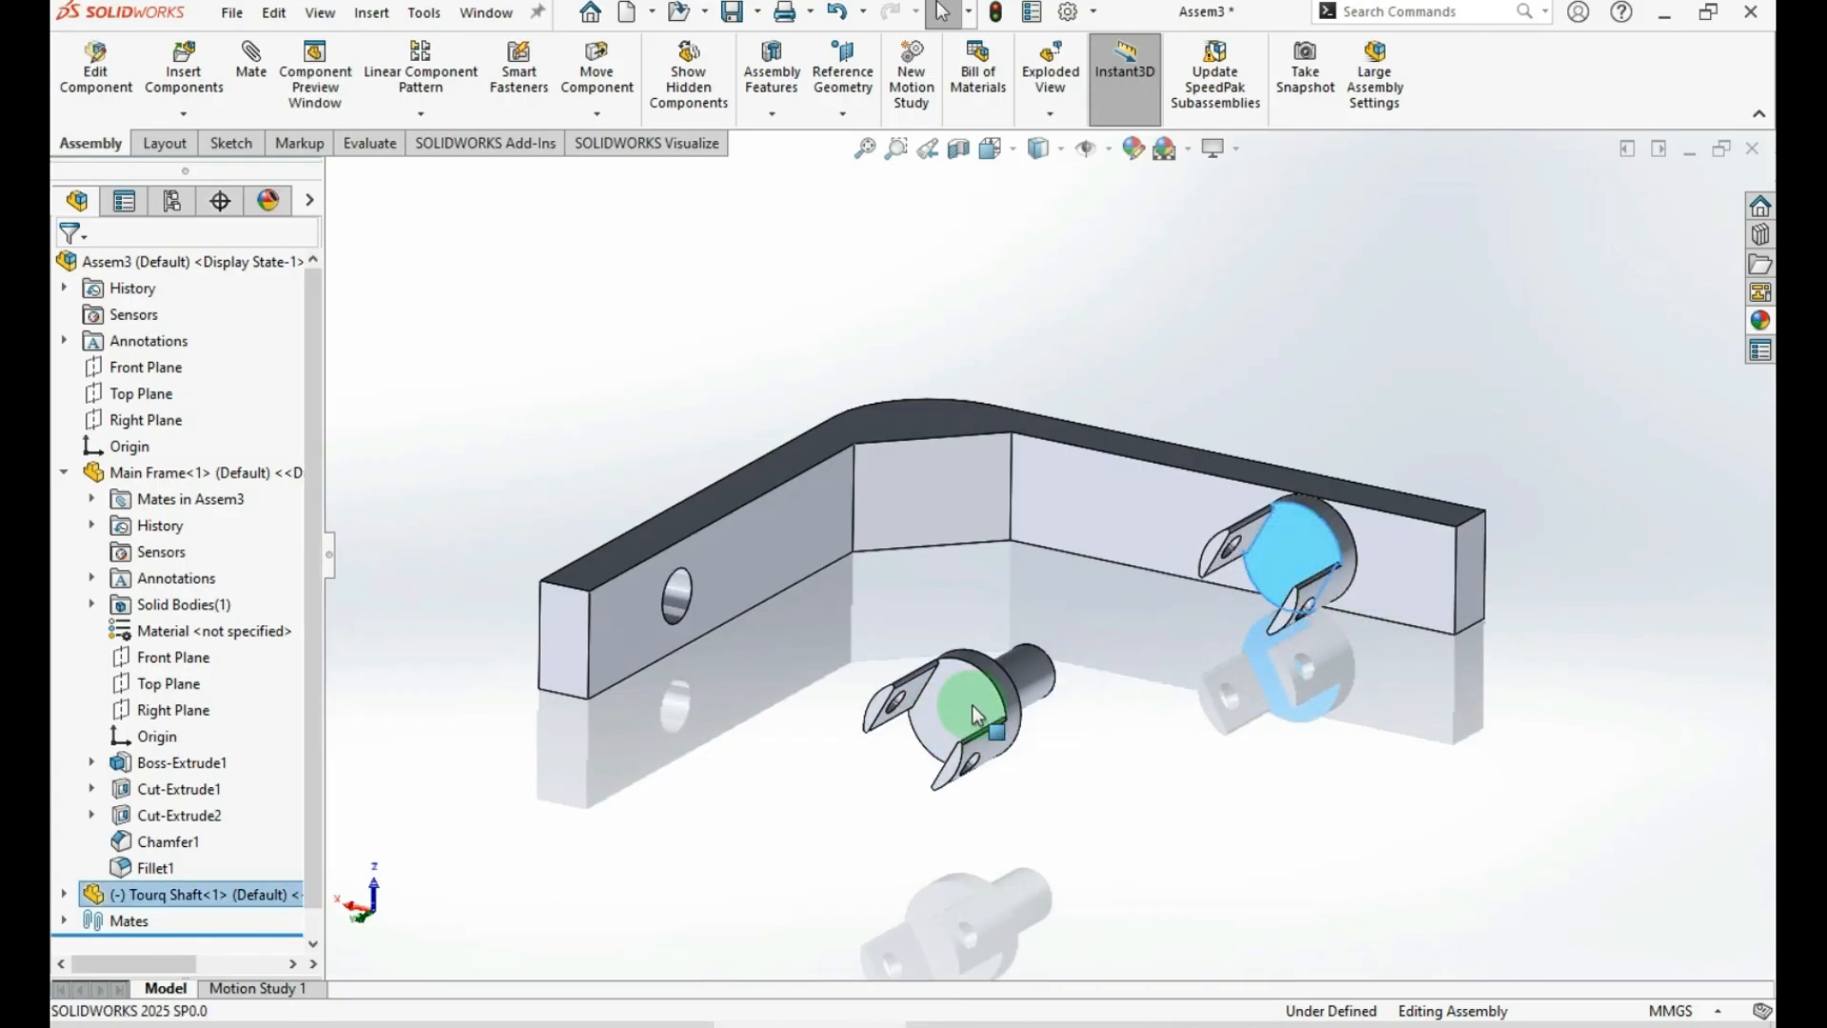
right_drag(947, 706, 1134, 668)
click(877, 790)
Add a concentric mate between the second Tourq Shaft's stem and the hole in the Main Frame's other arm
click(920, 699)
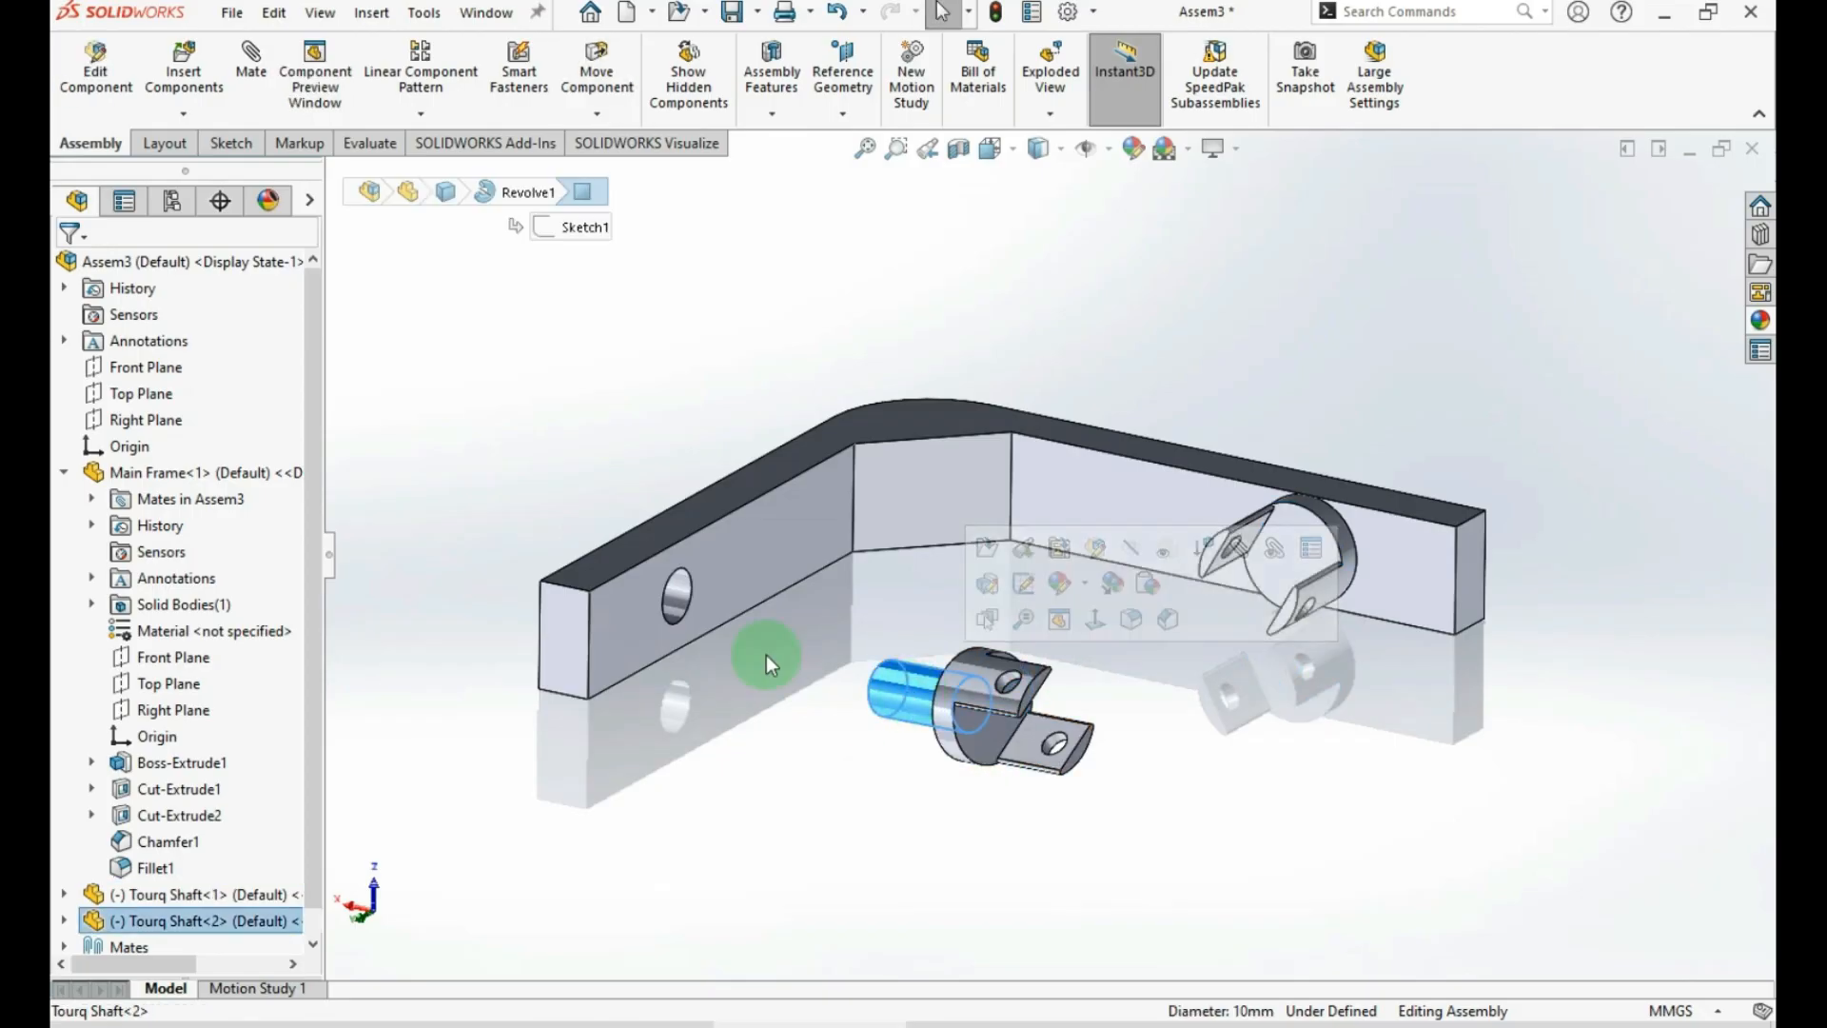
ctrl+click(677, 592)
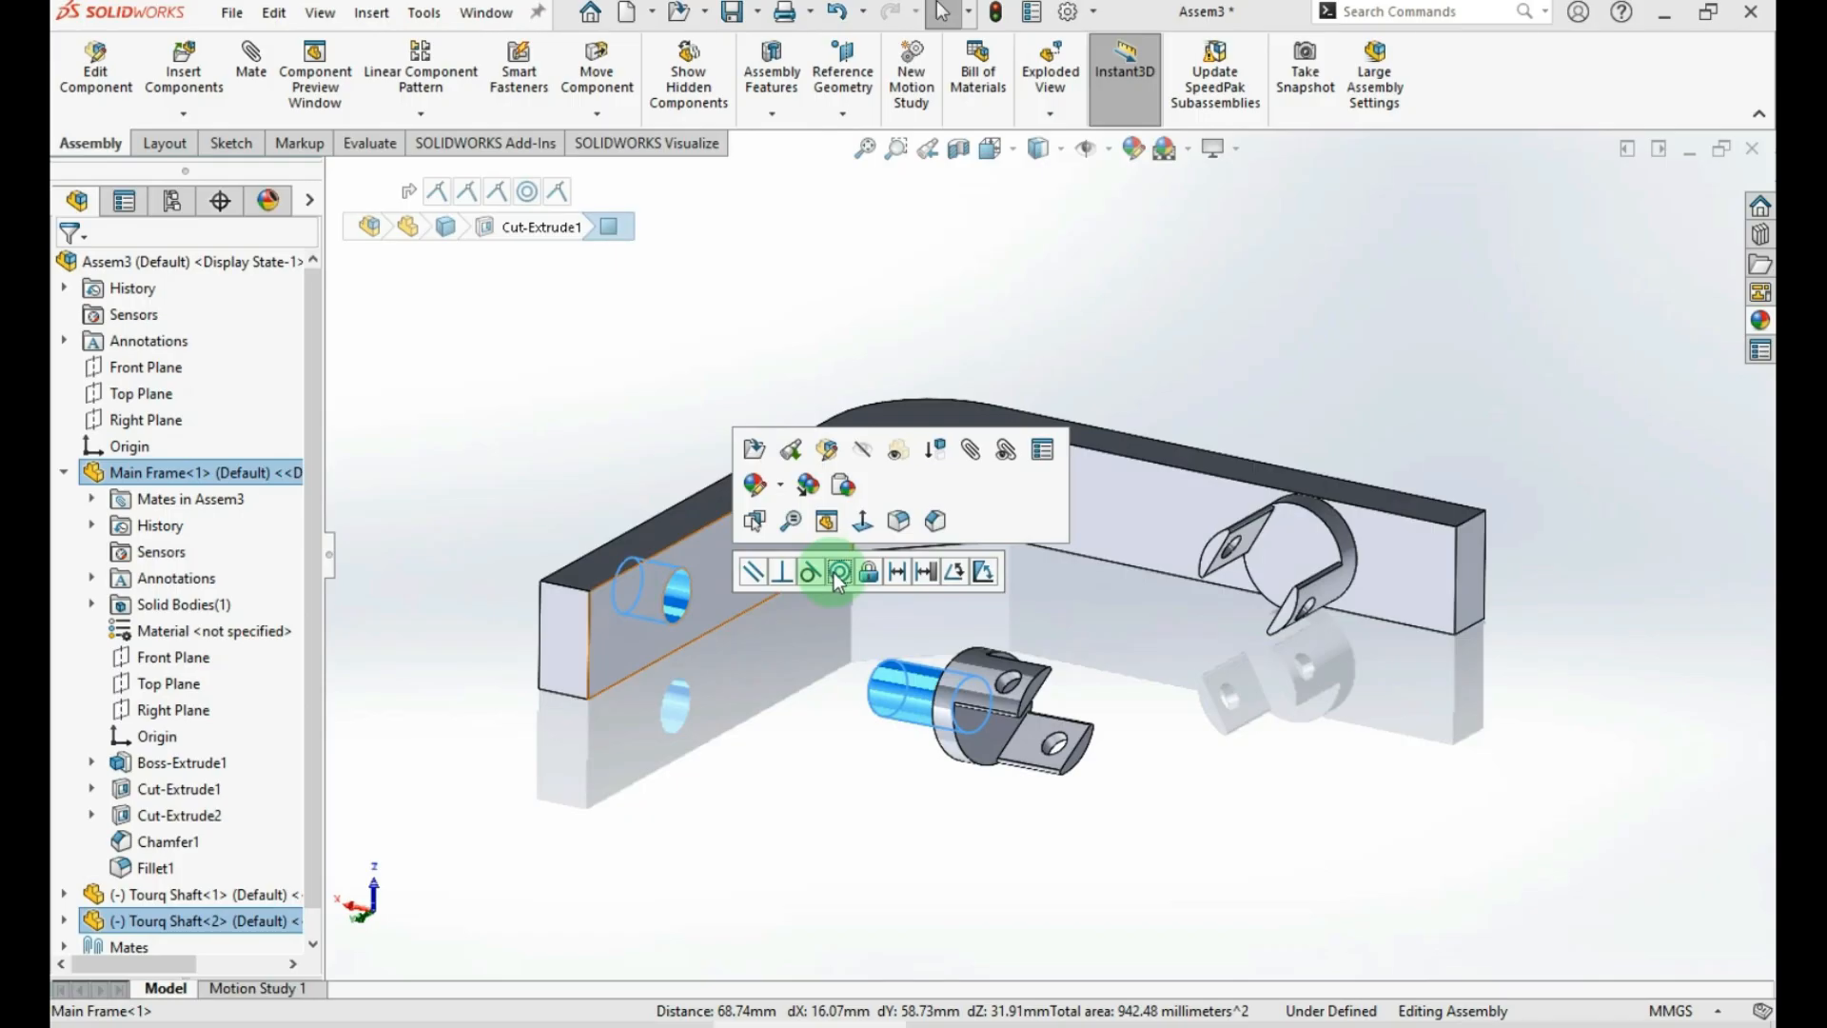
click(838, 572)
click(755, 689)
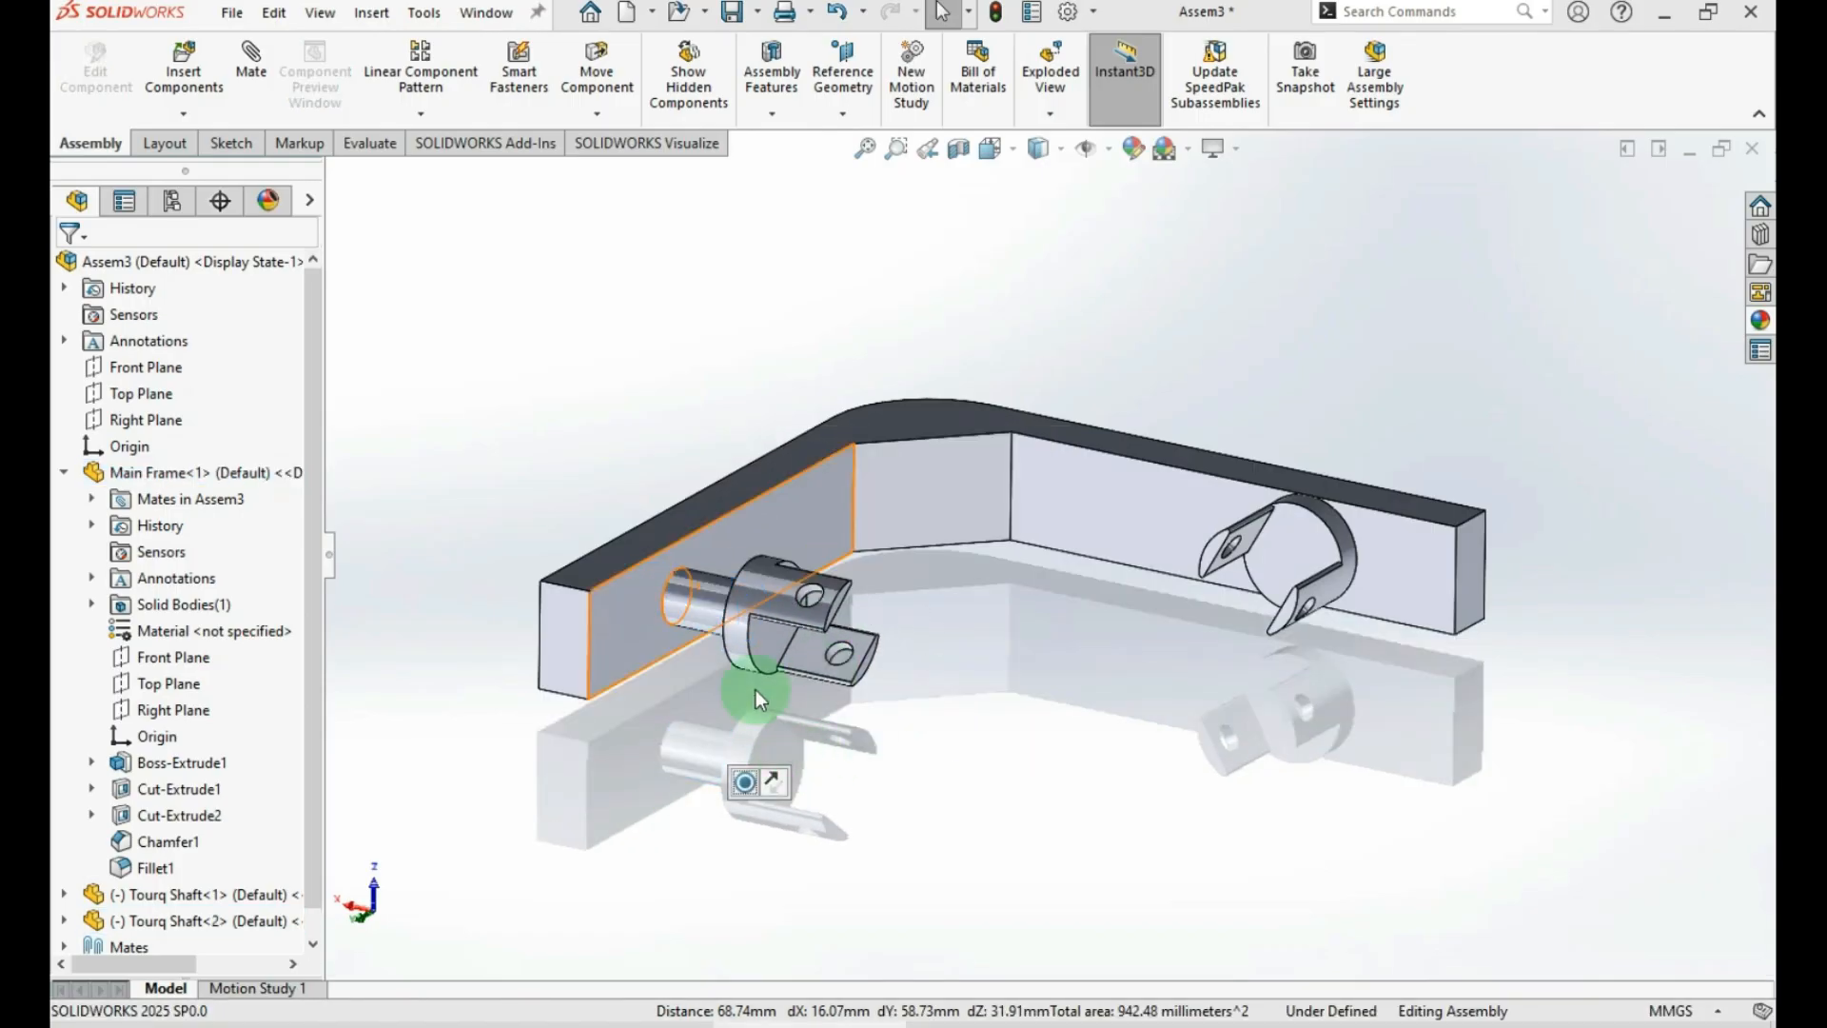
Mate the second Tourq Shaft's shoulder face coincident with the inner face of its Main Frame arm
click(721, 562)
middle_drag(758, 637, 895, 709)
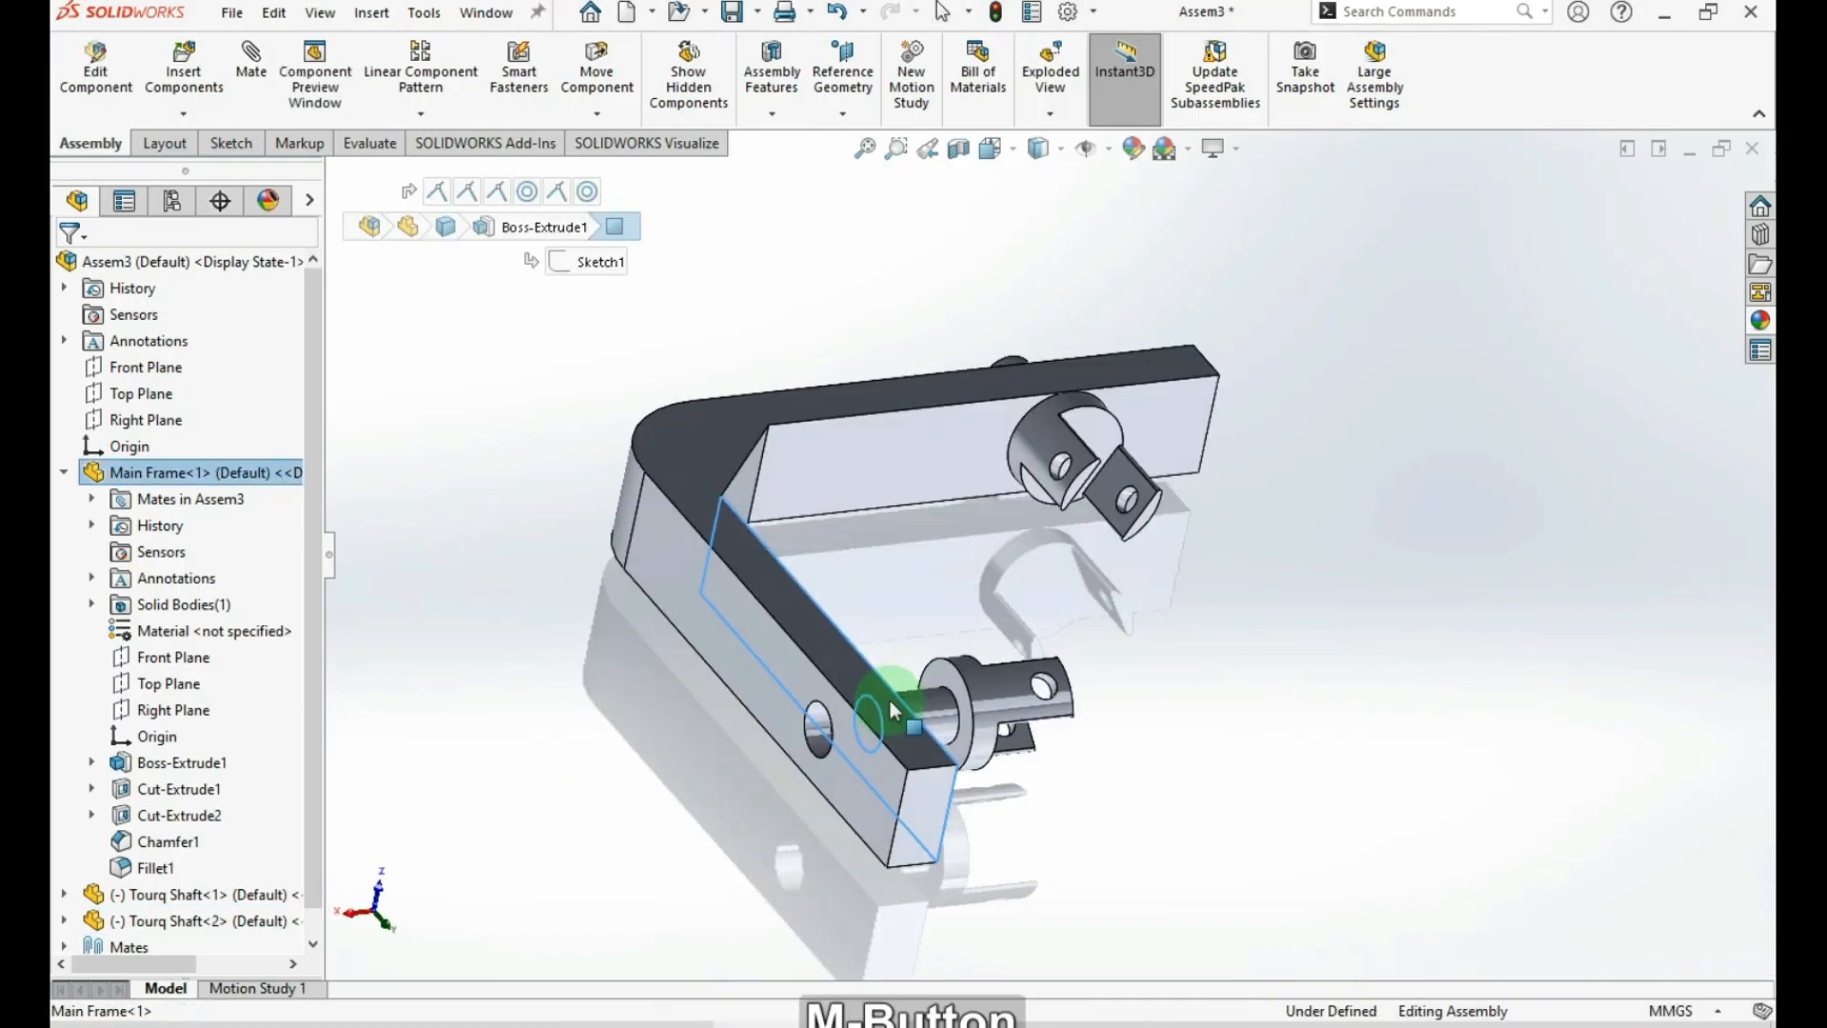
scroll(992, 683, down, 3)
ctrl+click(900, 625)
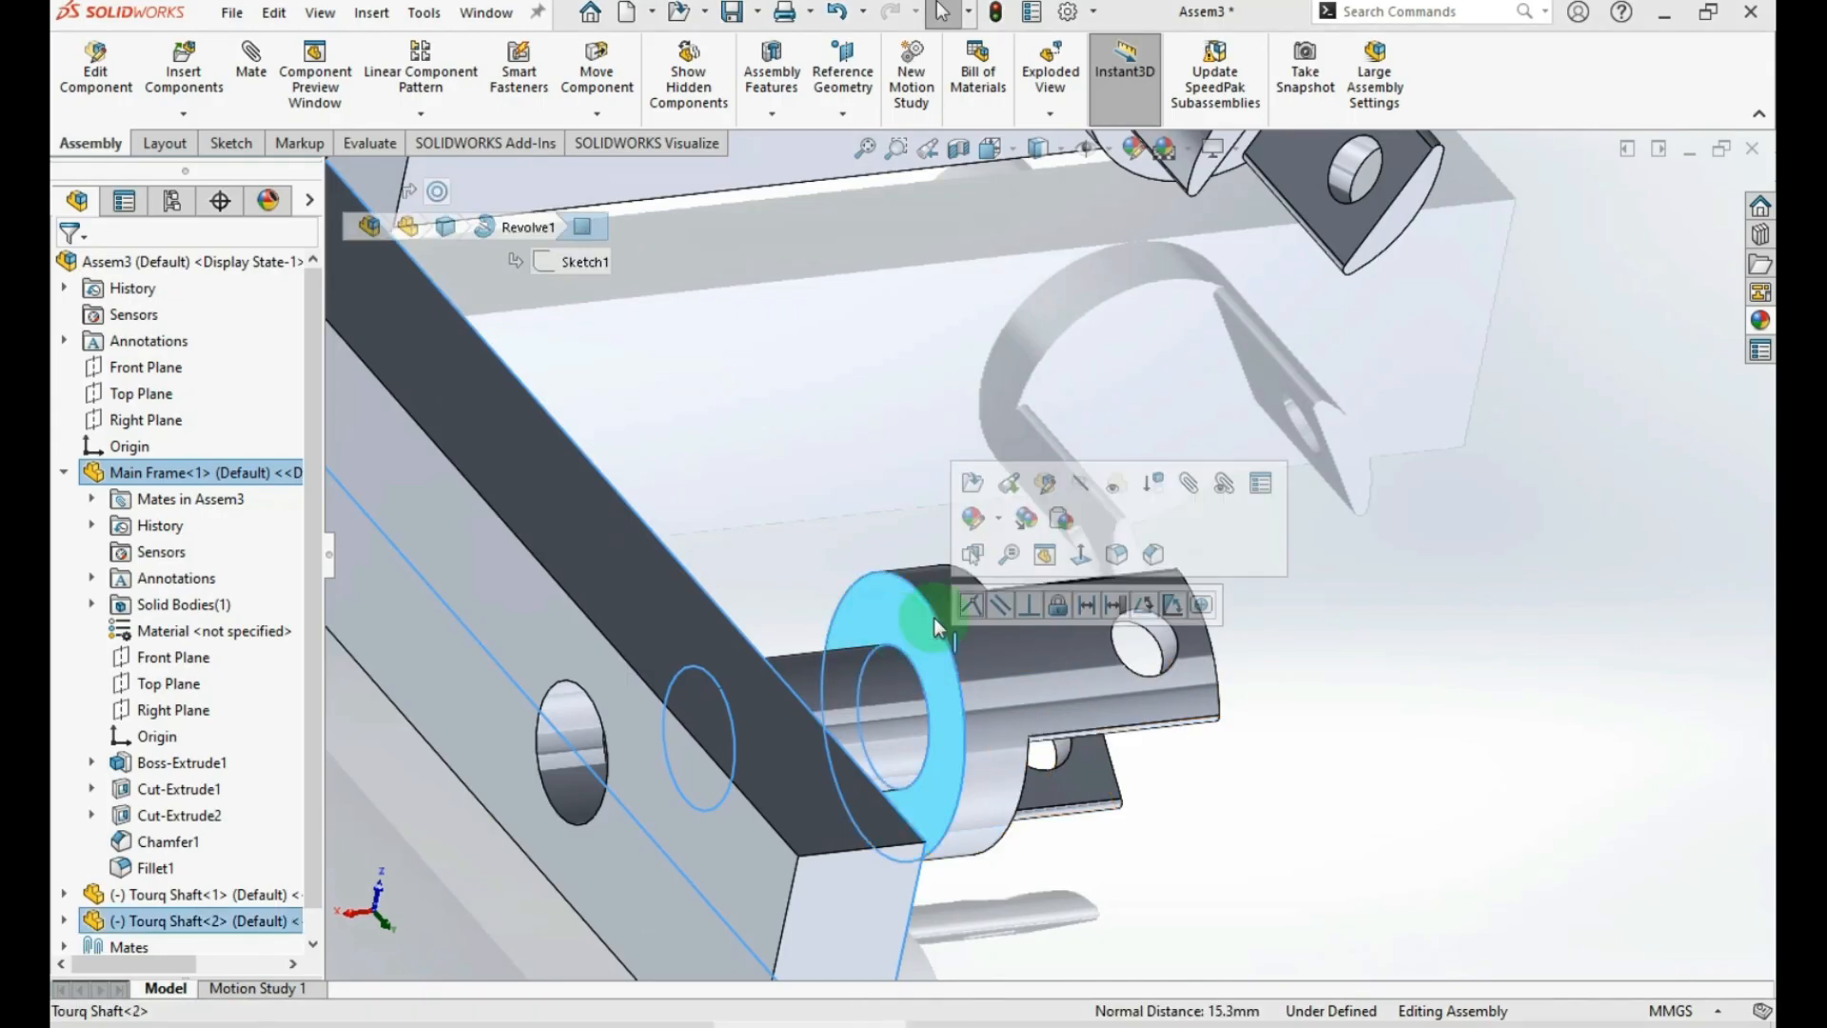
click(974, 604)
scroll(1346, 625, up, 5)
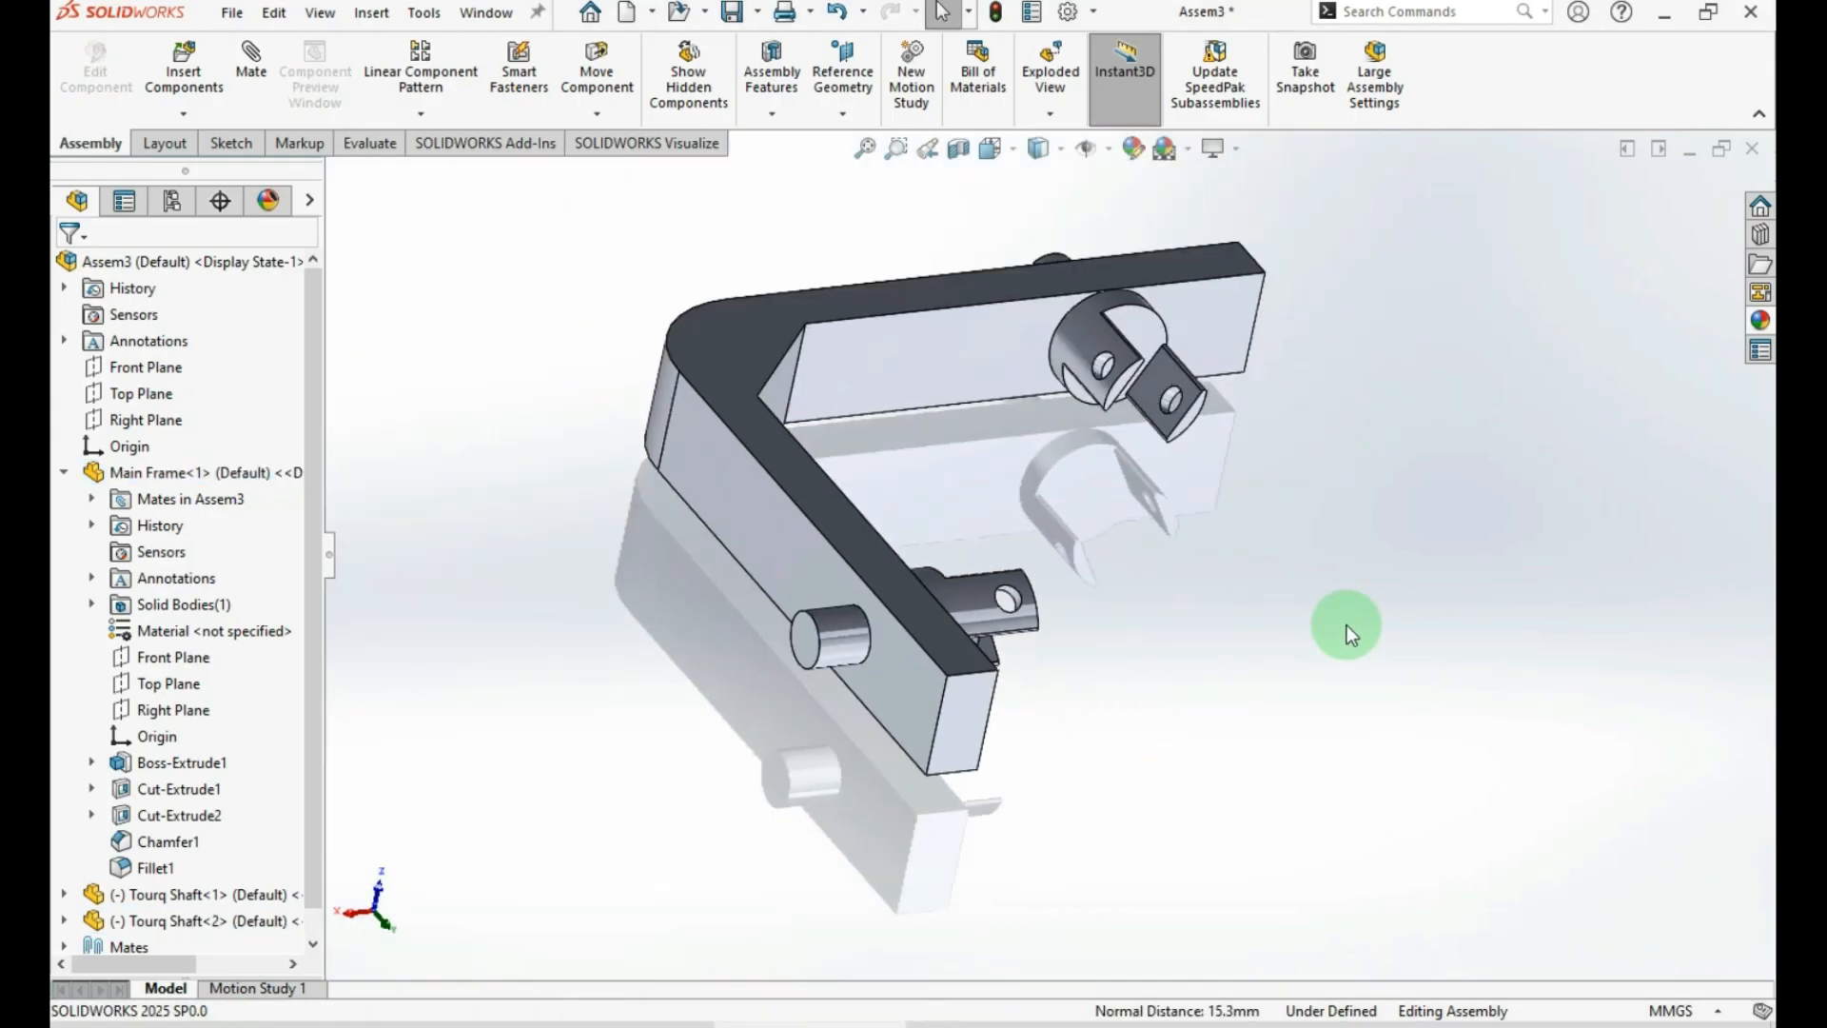
Place the Spider part from the A Simple Example folder in the assembly near the two Tourq Shafts
click(617, 1025)
drag(487, 197, 1176, 587)
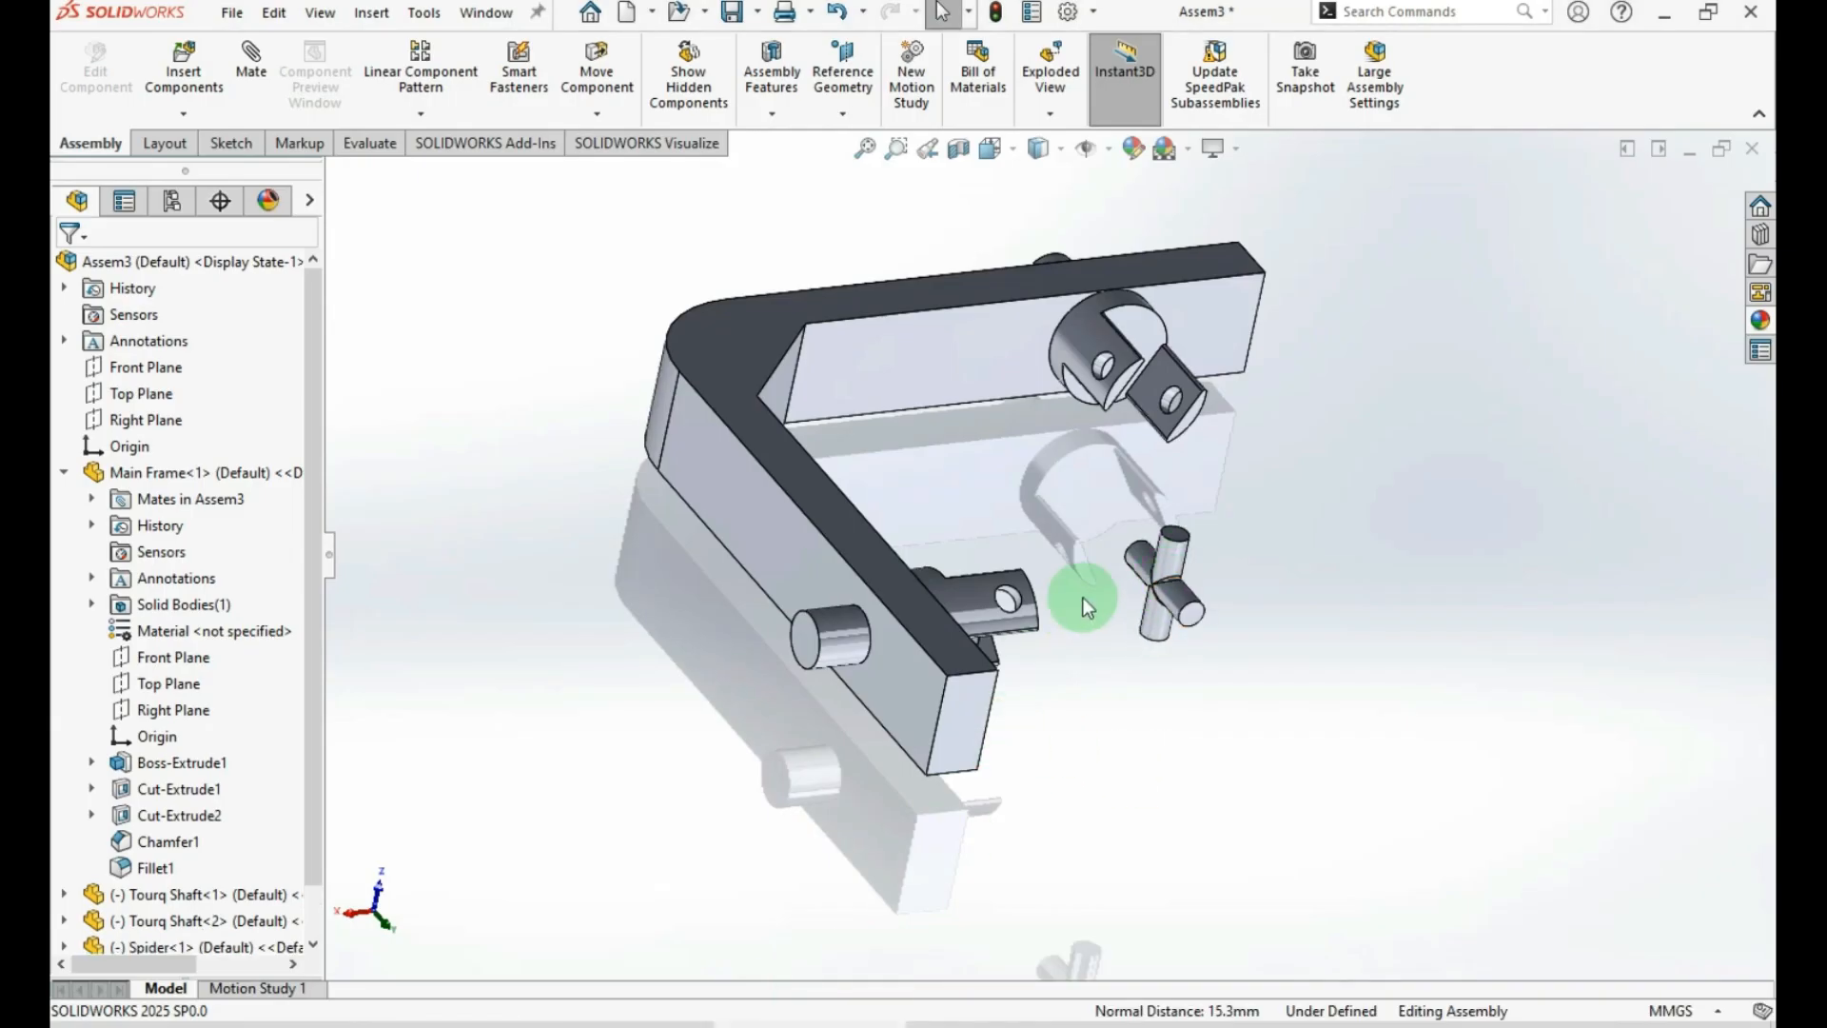
scroll(1209, 396, down, 5)
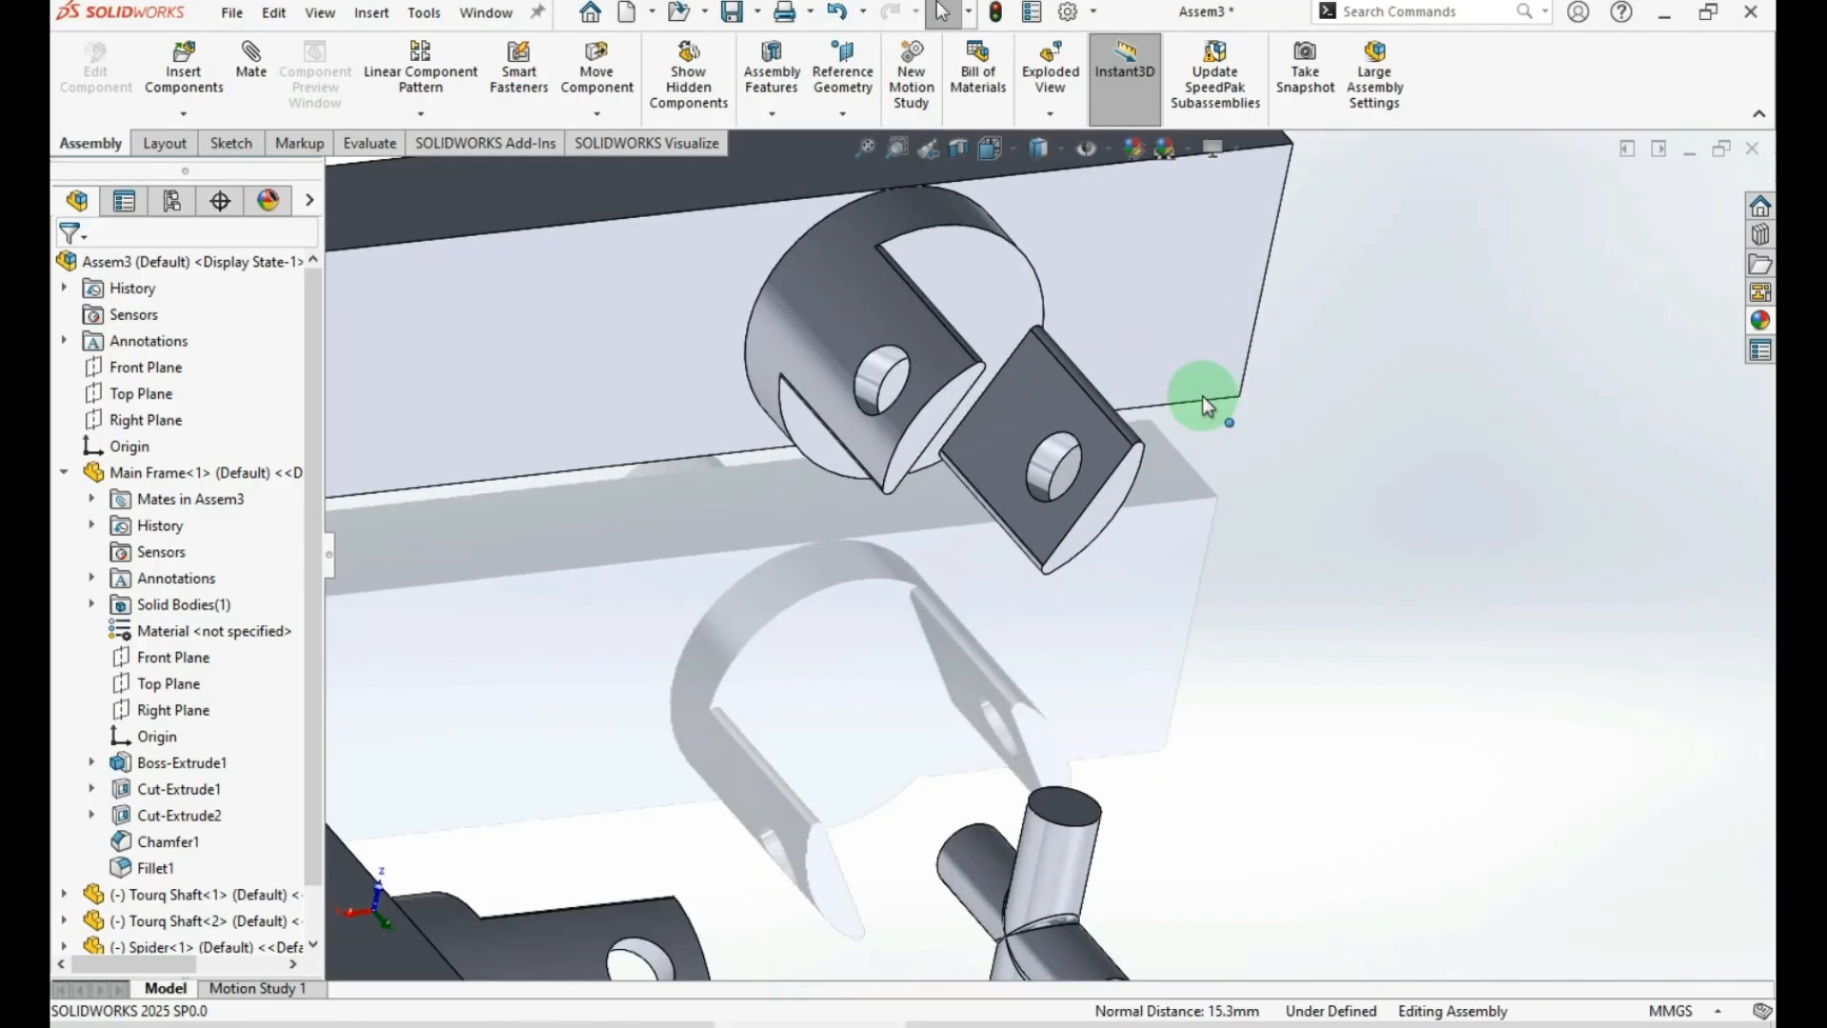
Add a concentric mate between one Spider pin and a fork hole of the first Tourq Shaft, then shift the Spider along the hole axis
click(1072, 853)
drag(1172, 636, 1243, 523)
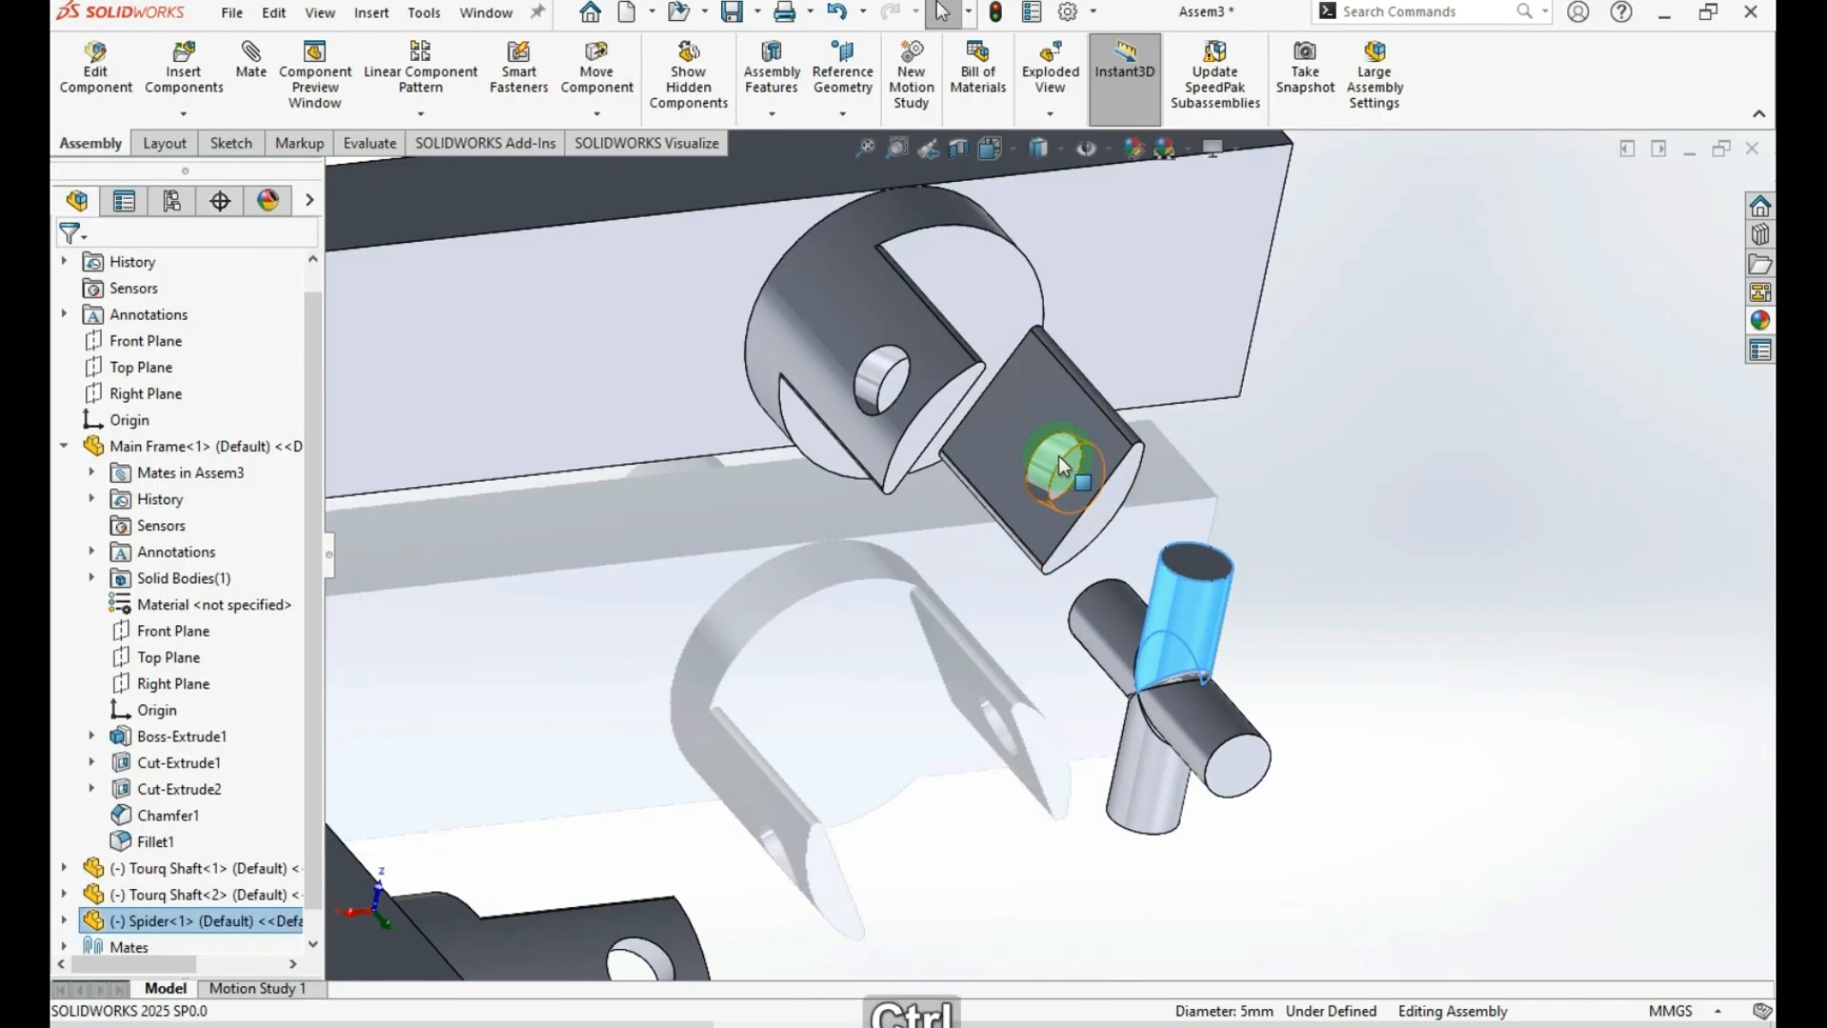
ctrl+click(1054, 467)
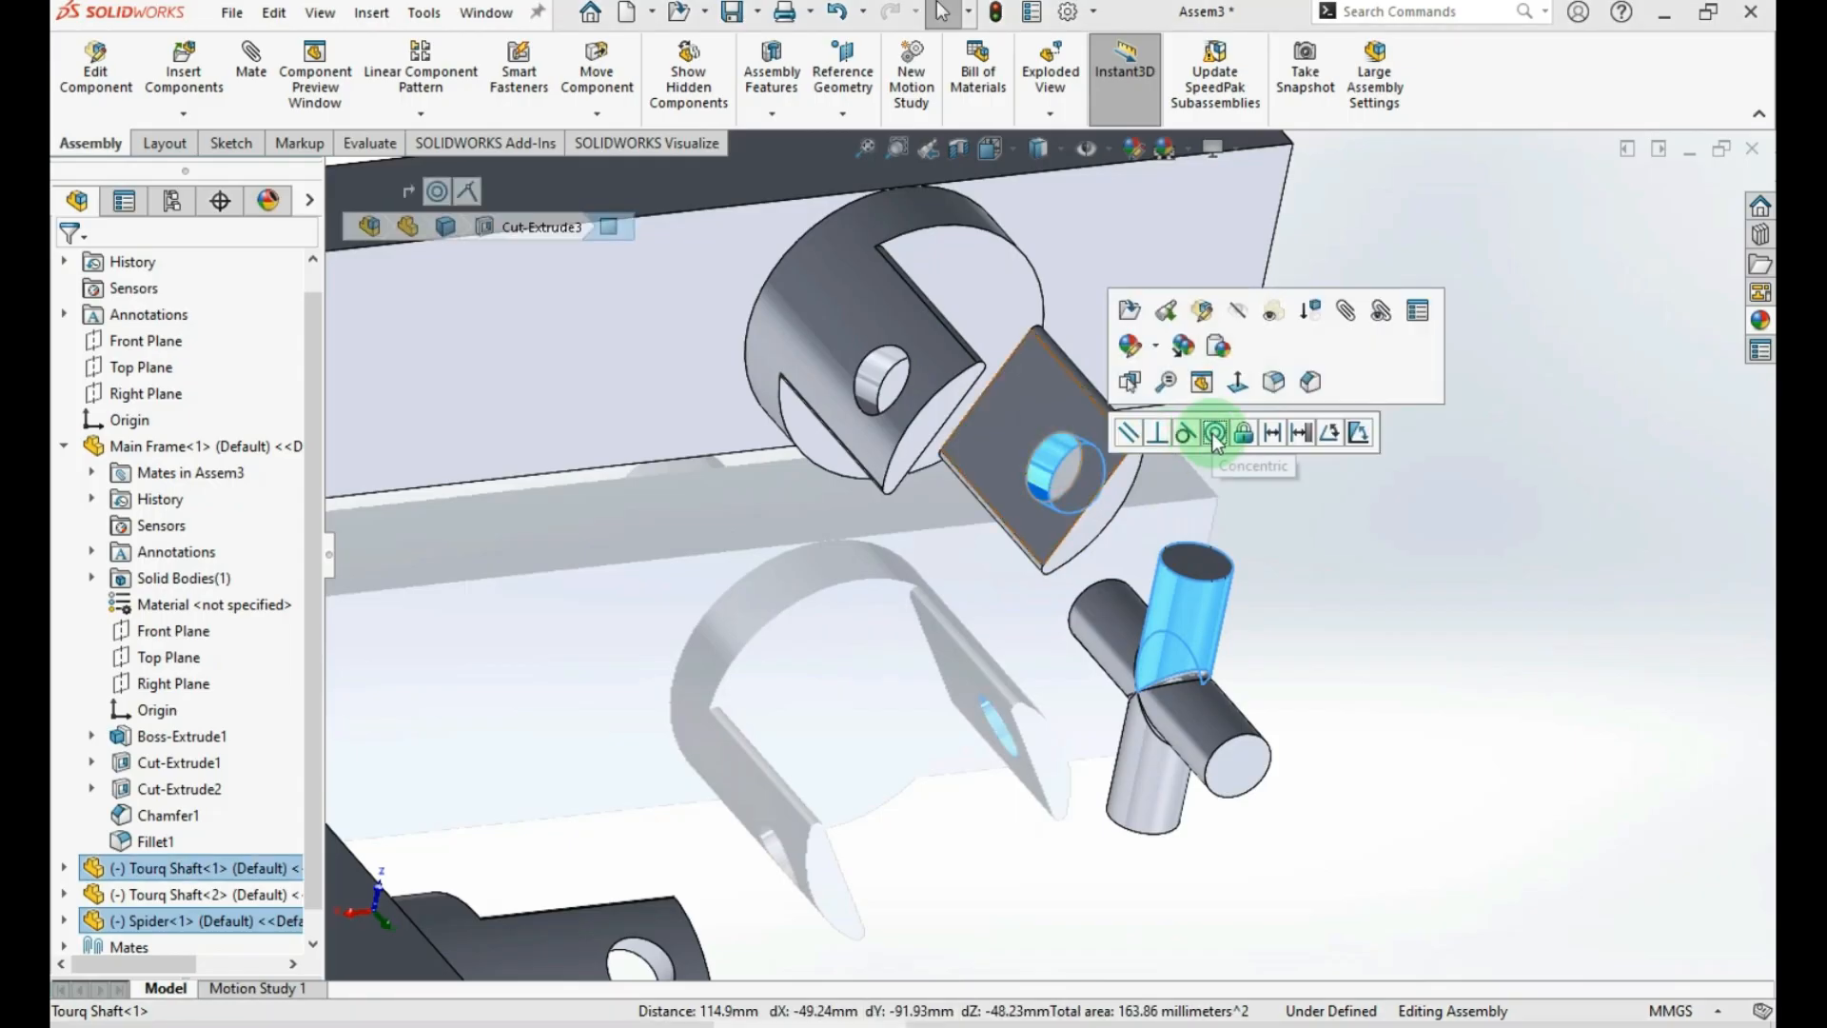
click(1214, 434)
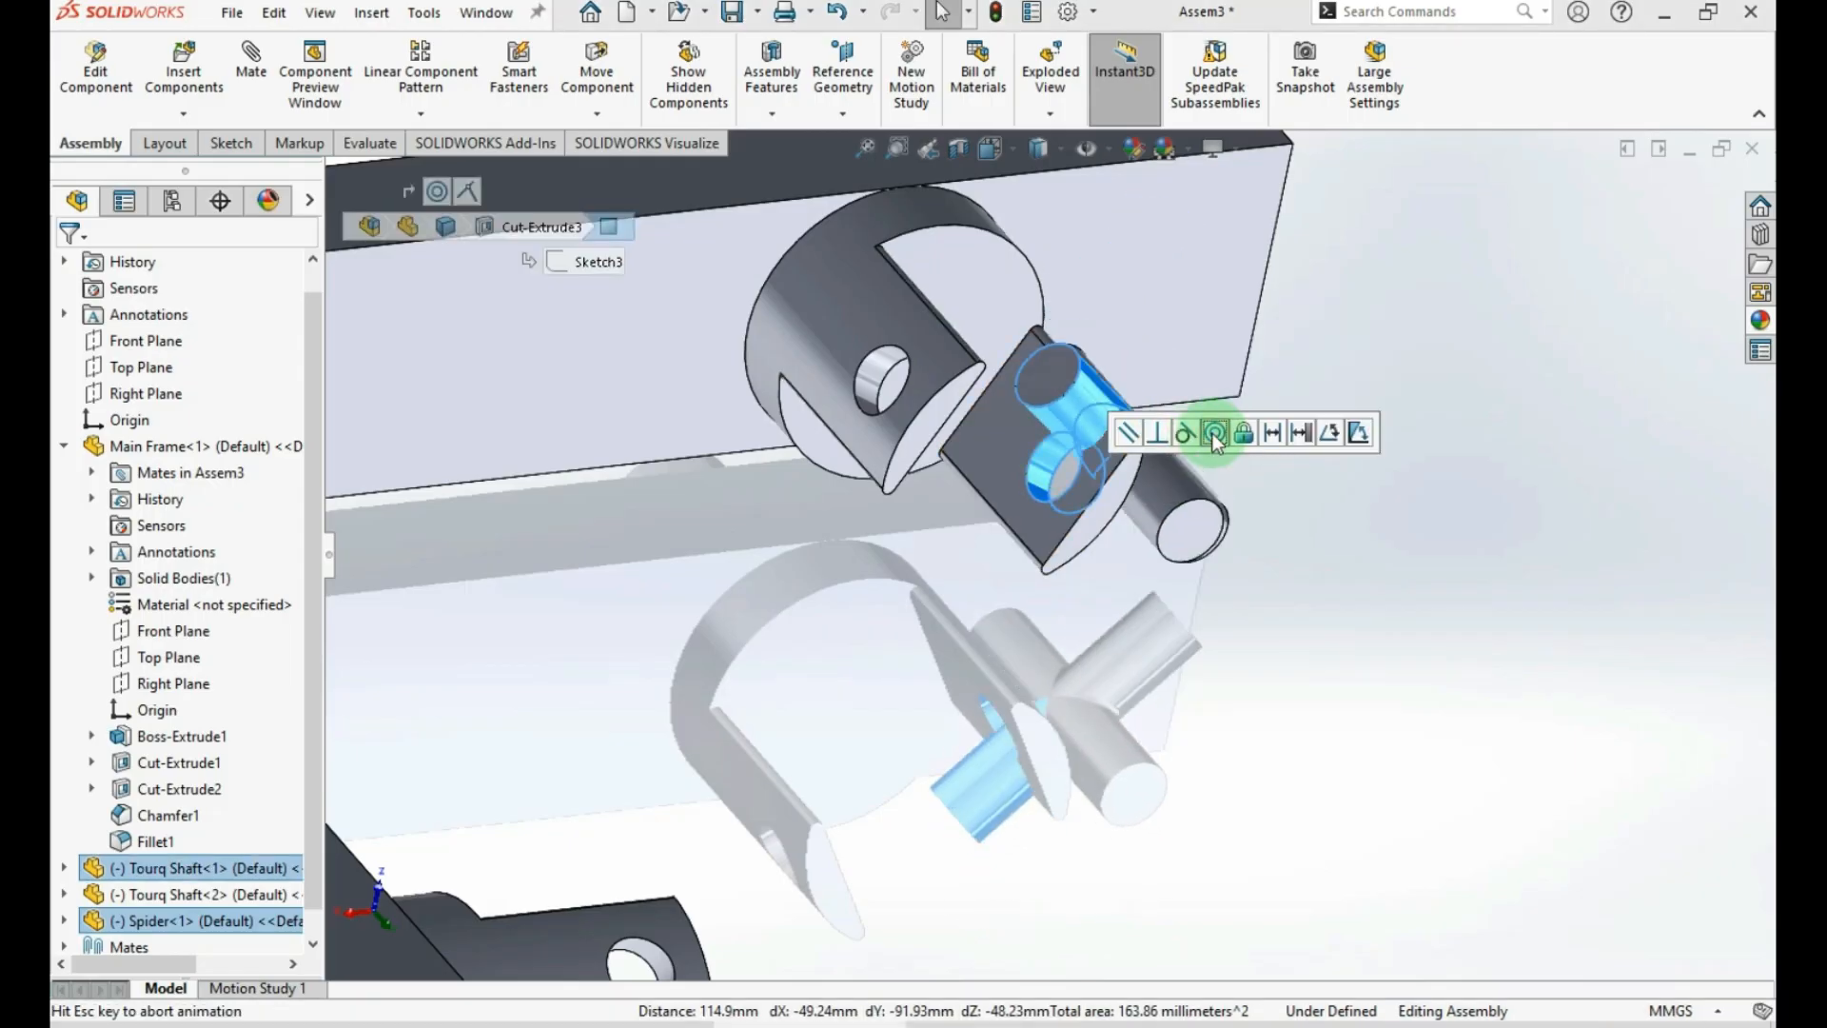
drag(1042, 473, 944, 590)
middle_drag(943, 584, 889, 601)
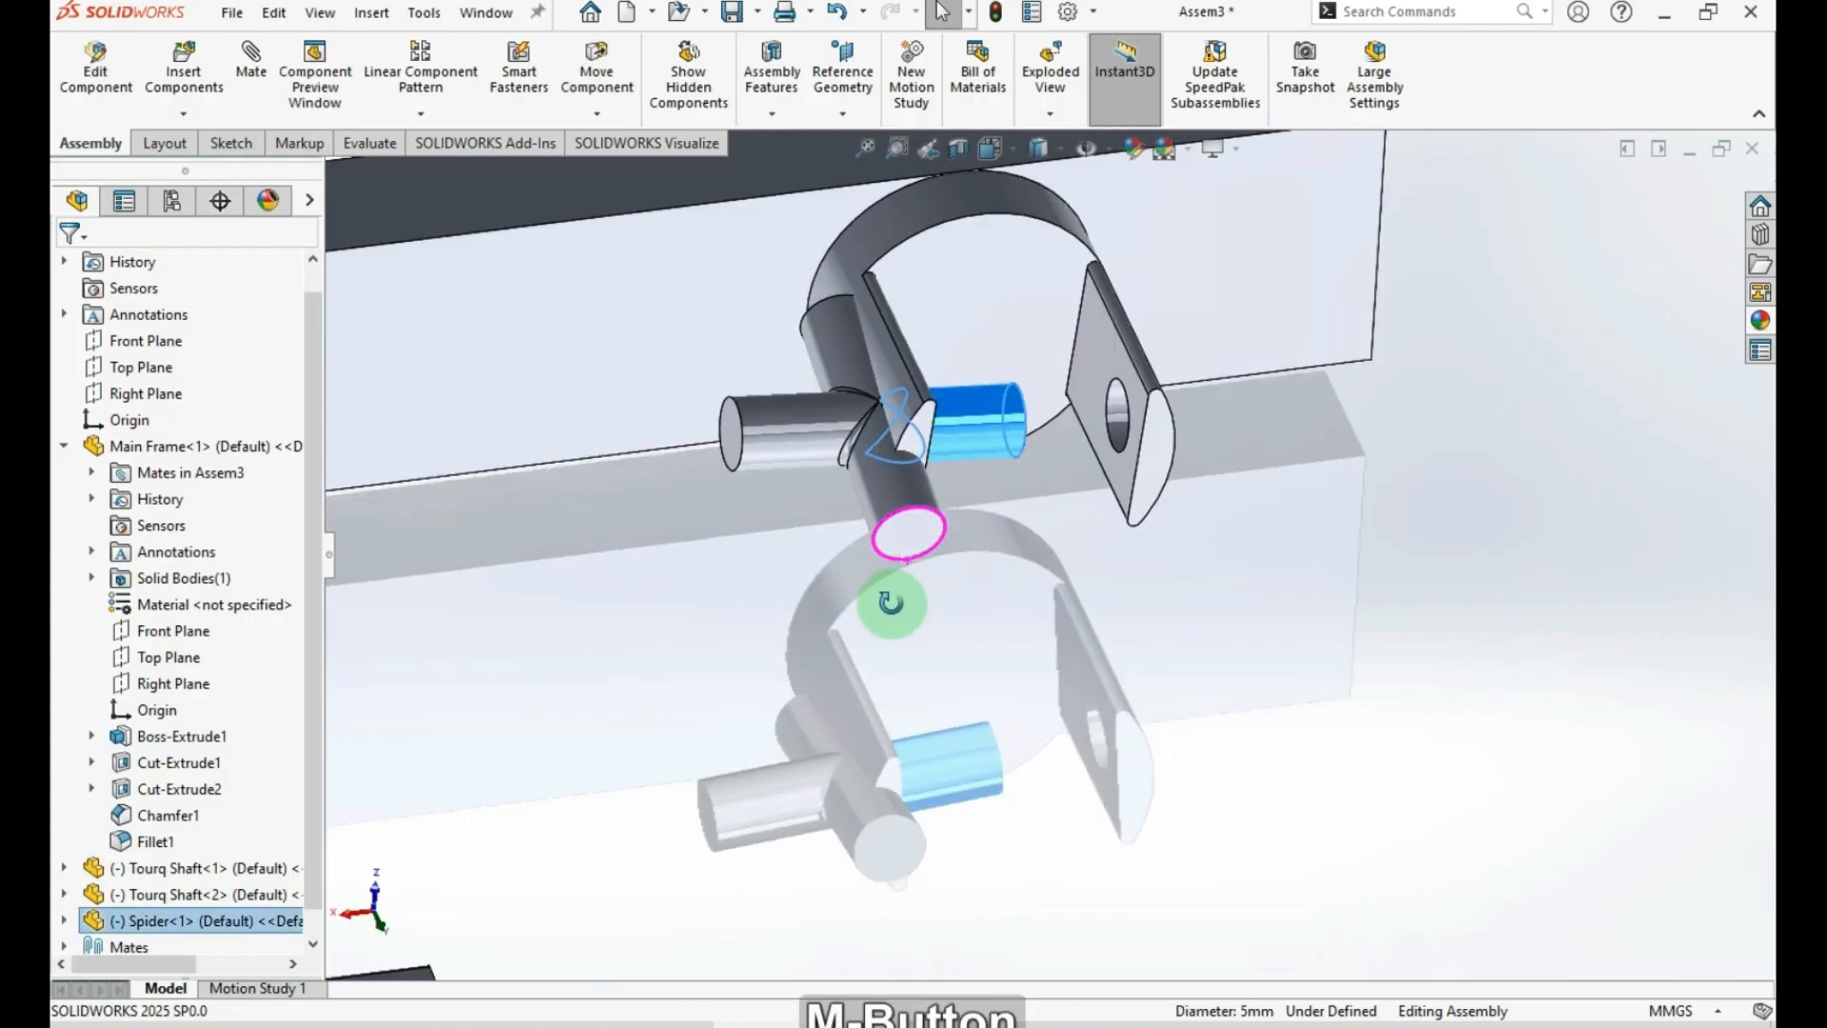
scroll(1061, 347, down, 2)
click(1066, 710)
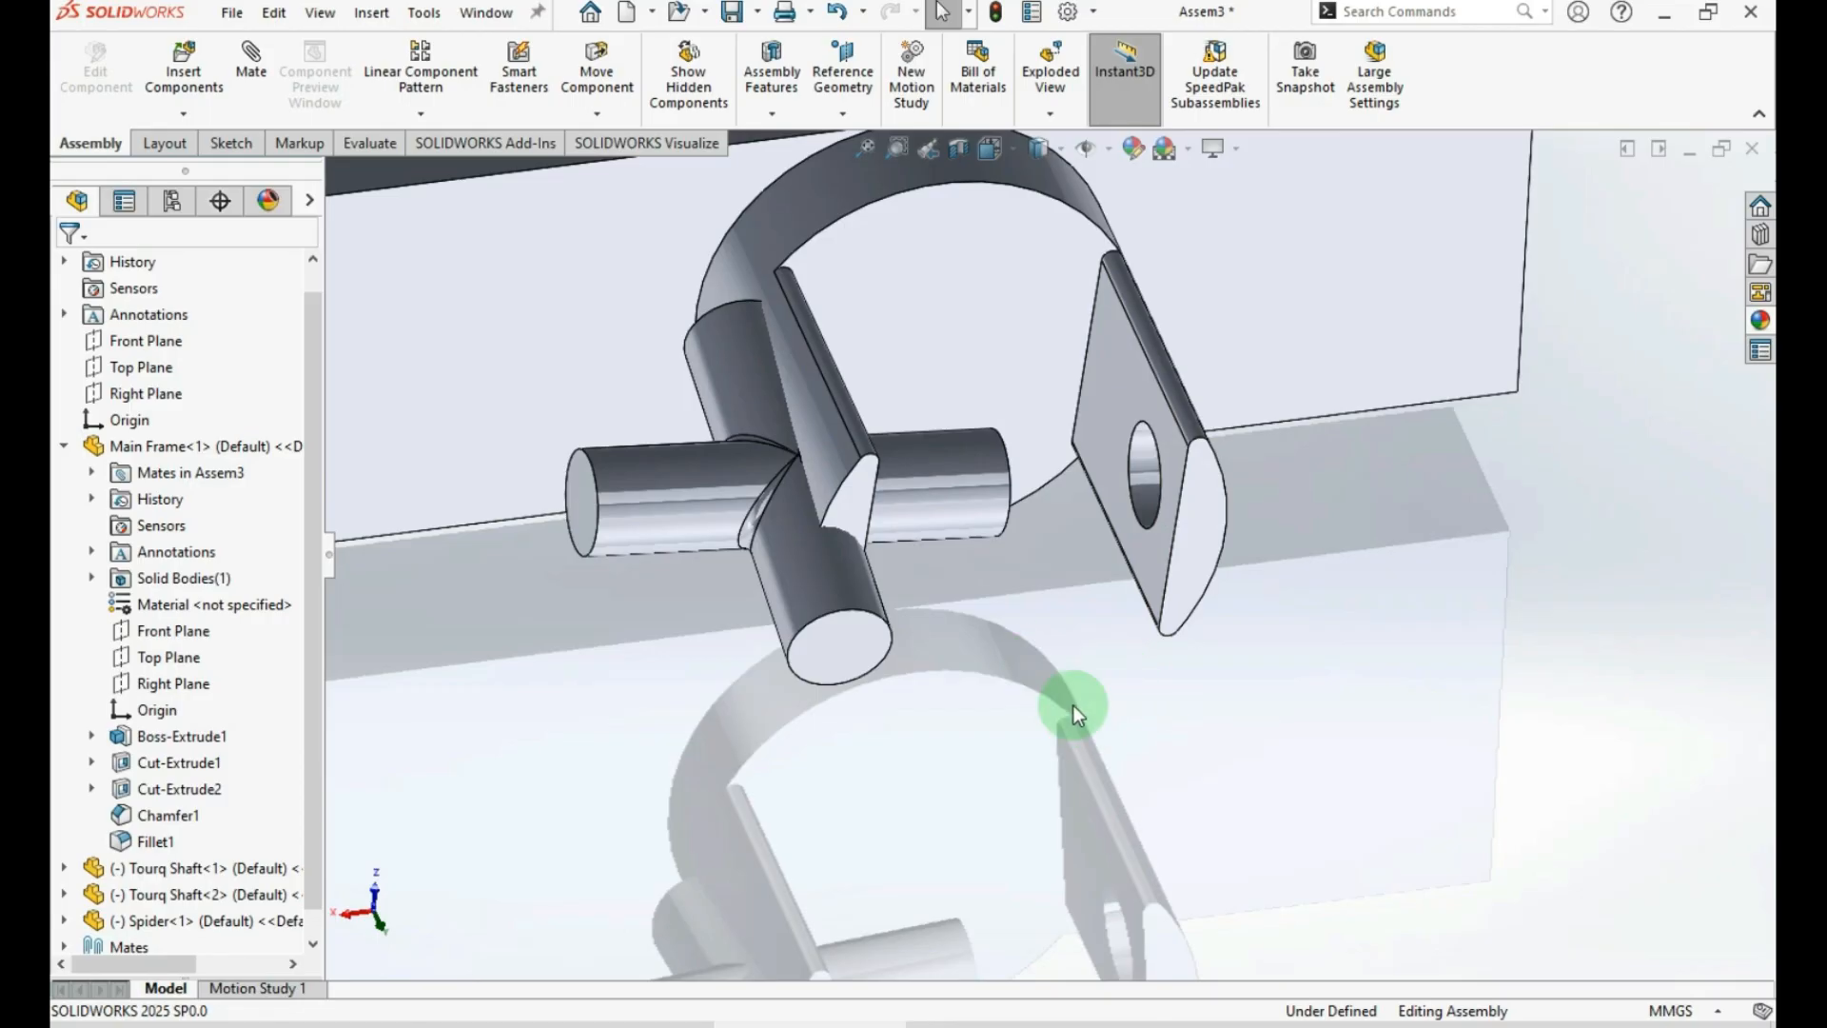
Add a width mate centring the Spider's two opposite pin end faces between the inner fork faces of the first Tourq Shaft
click(1121, 390)
ctrl+middle_drag(891, 438, 930, 470)
ctrl+click(631, 519)
ctrl+middle_drag(1020, 701, 1257, 746)
ctrl+click(1308, 549)
ctrl+click(1453, 668)
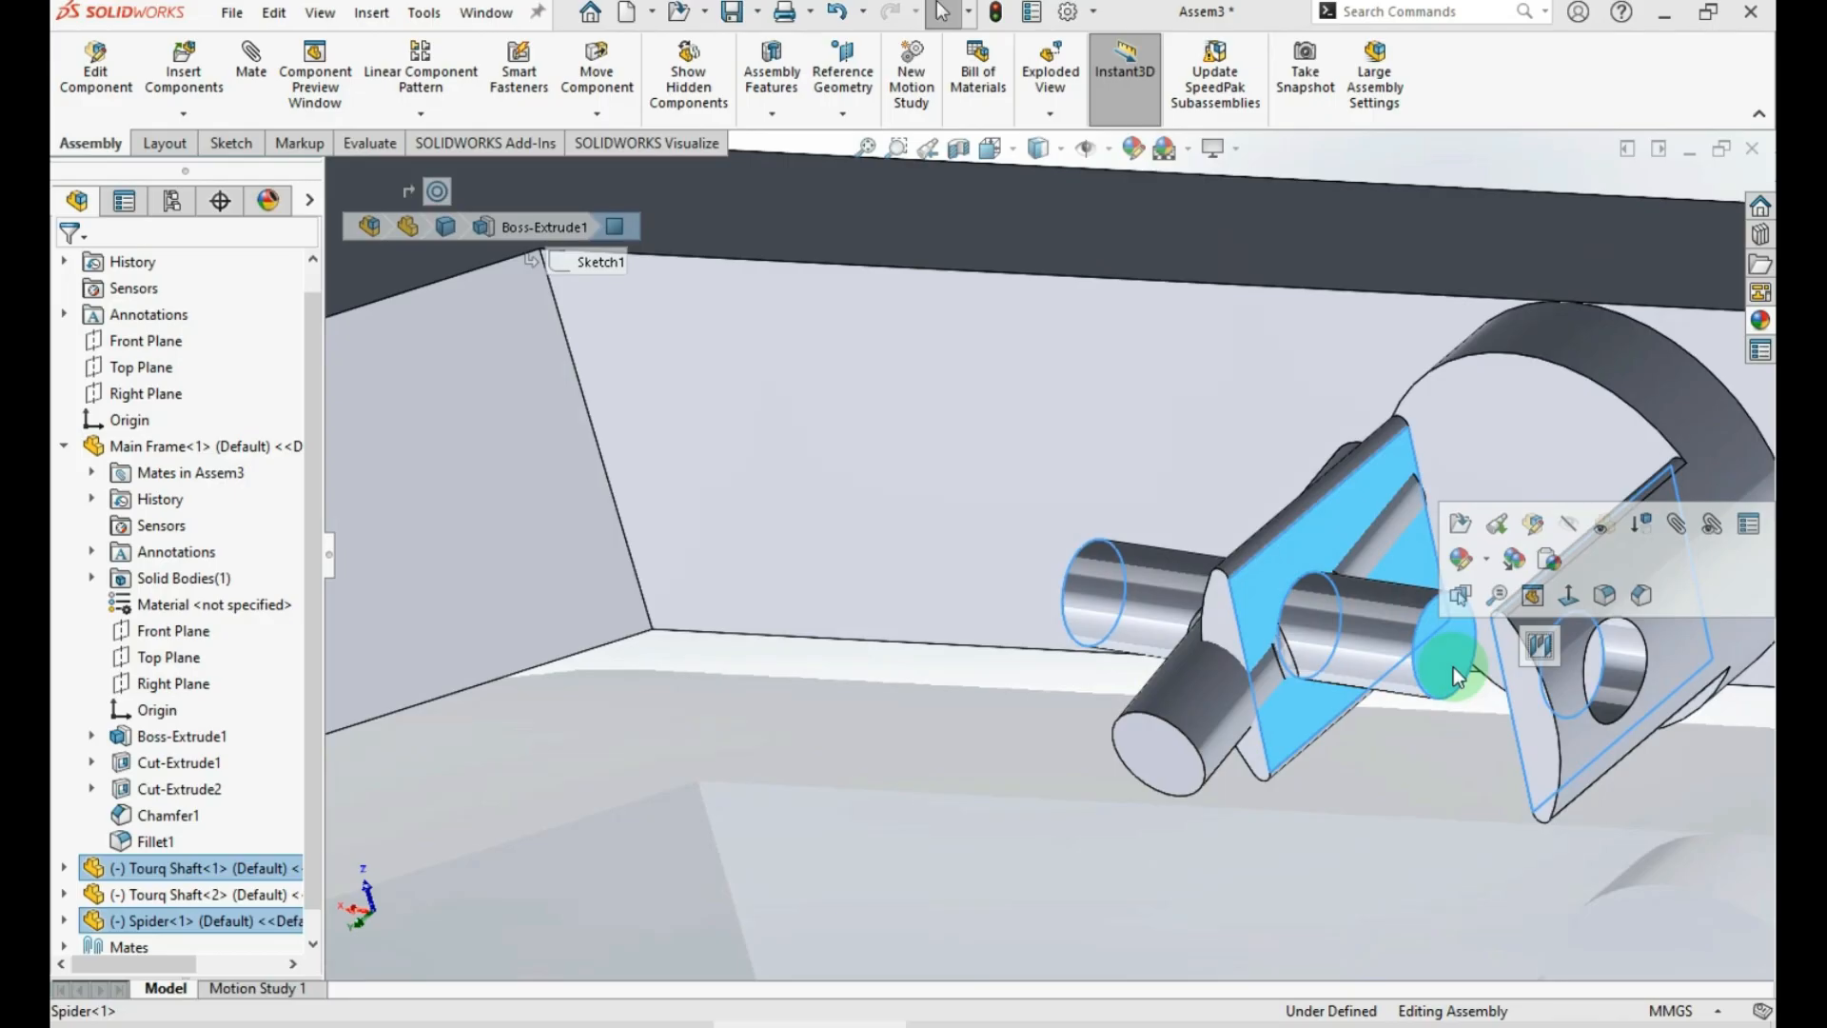
click(1546, 649)
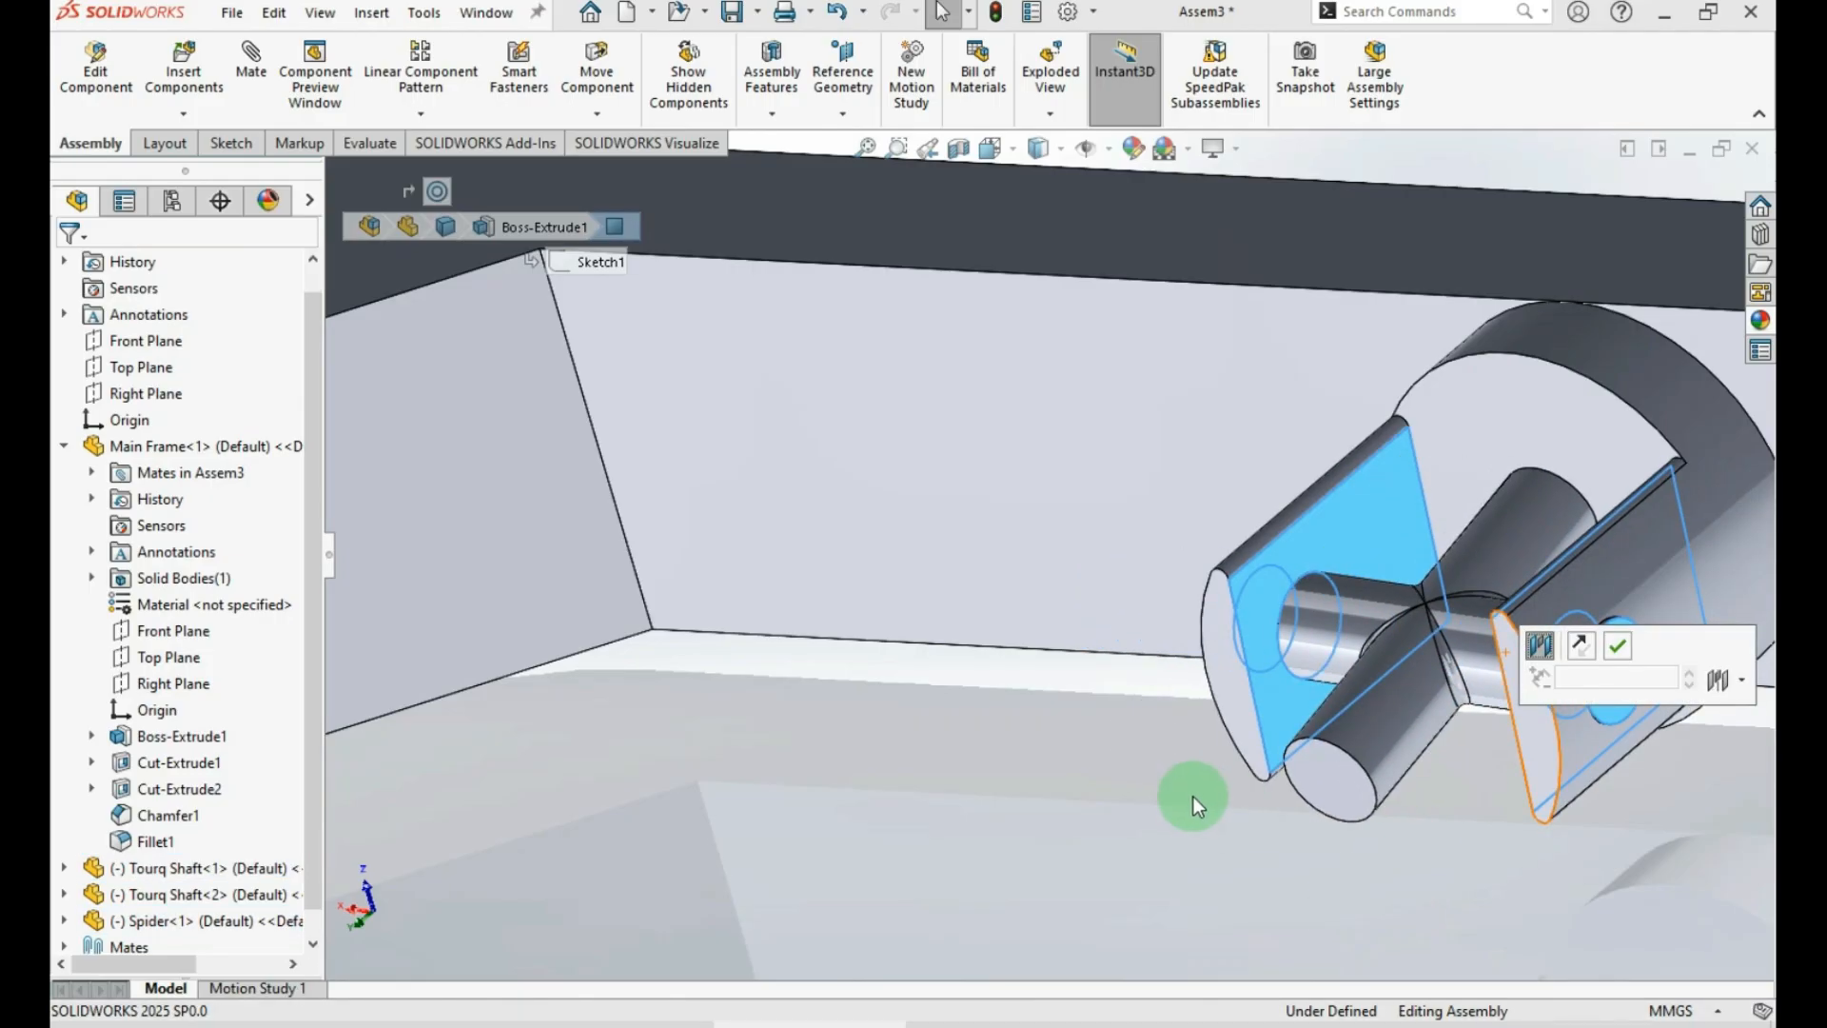
Accept the width mate between the Spider and the fork, then move the Spider to check its remaining freedom
click(1618, 646)
middle_drag(1291, 788, 1260, 624)
drag(1173, 630, 1275, 805)
middle_drag(1275, 762, 1370, 561)
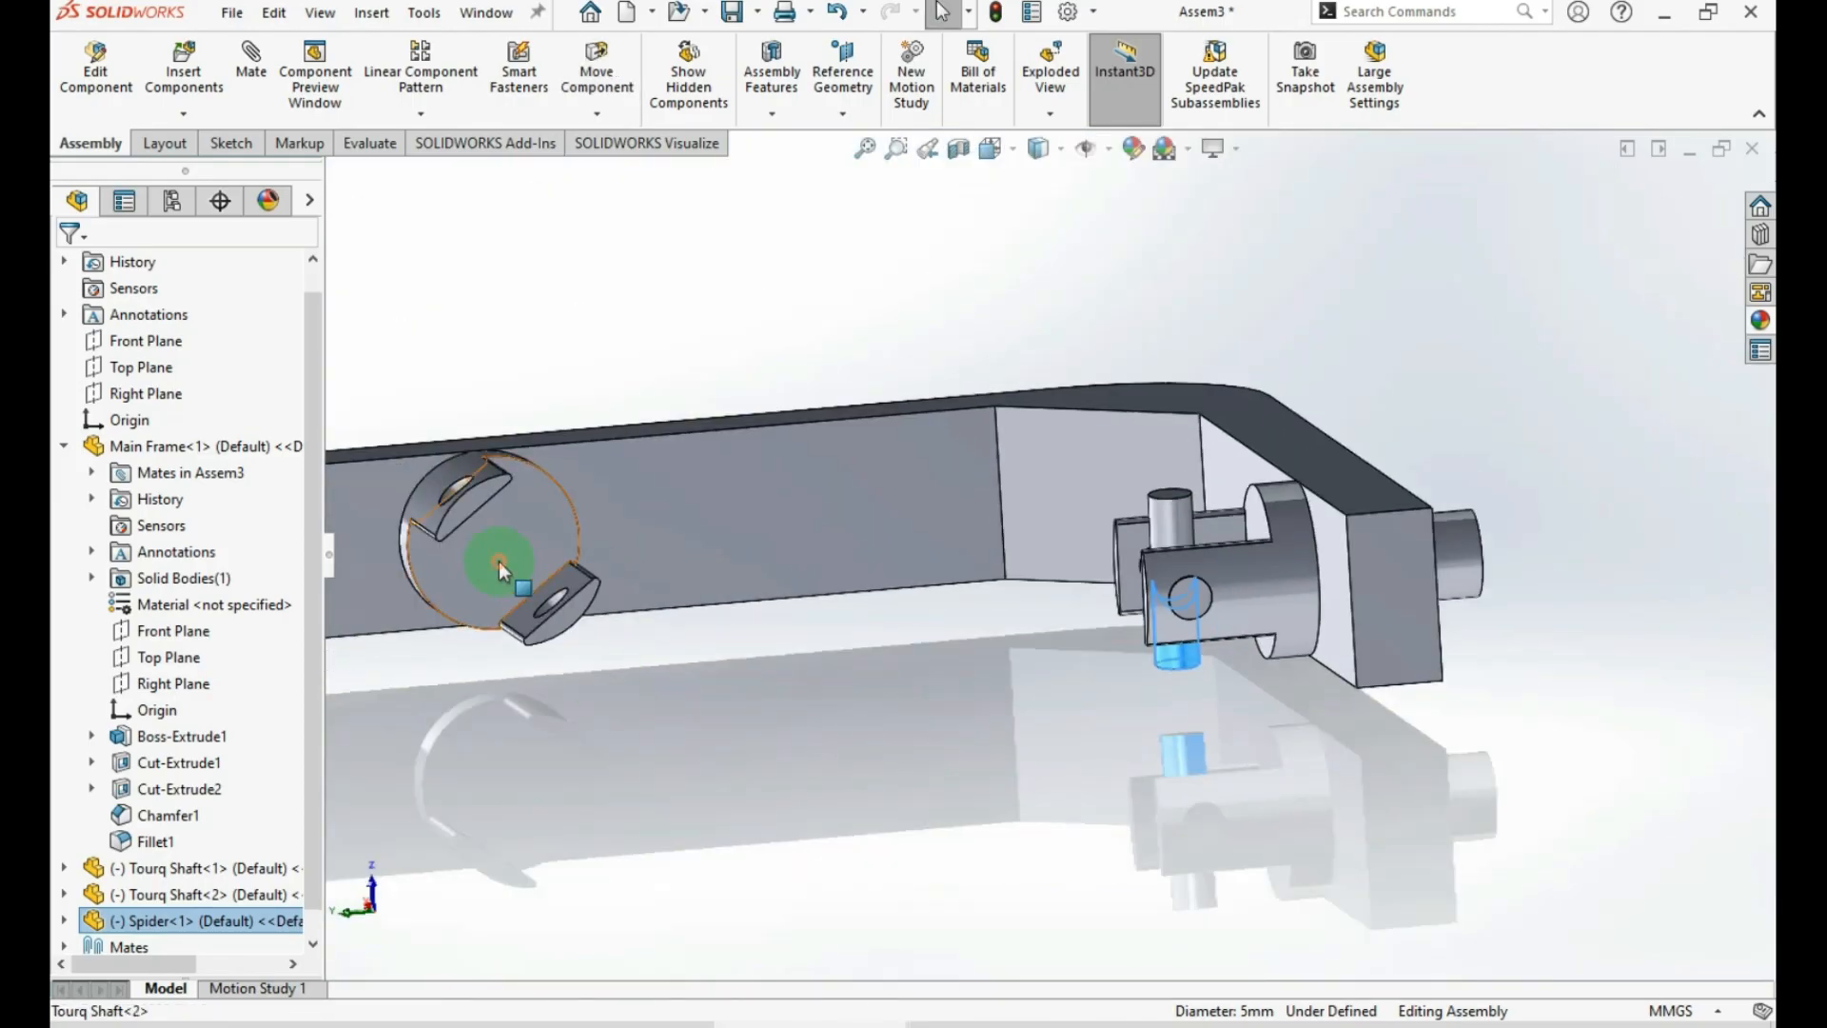
Delete the second Tourq Shaft together with its dependent mates
click(482, 556)
click(540, 537)
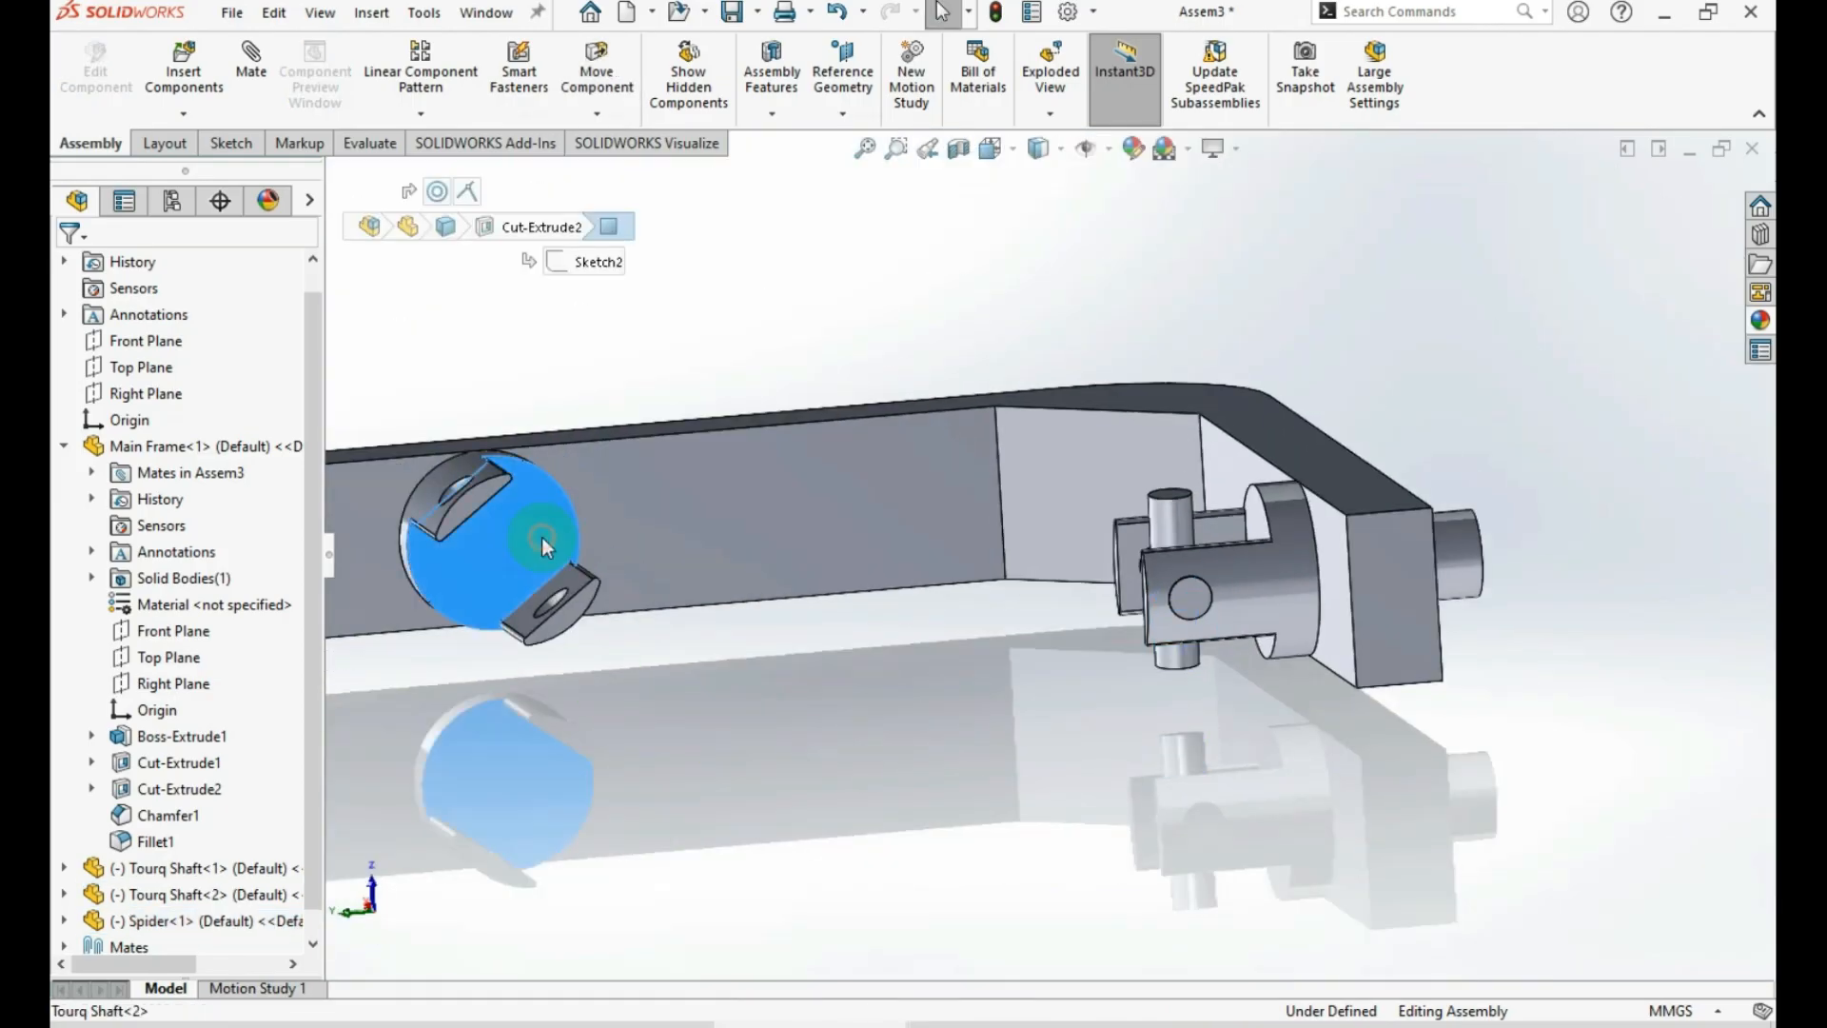
key(Delete)
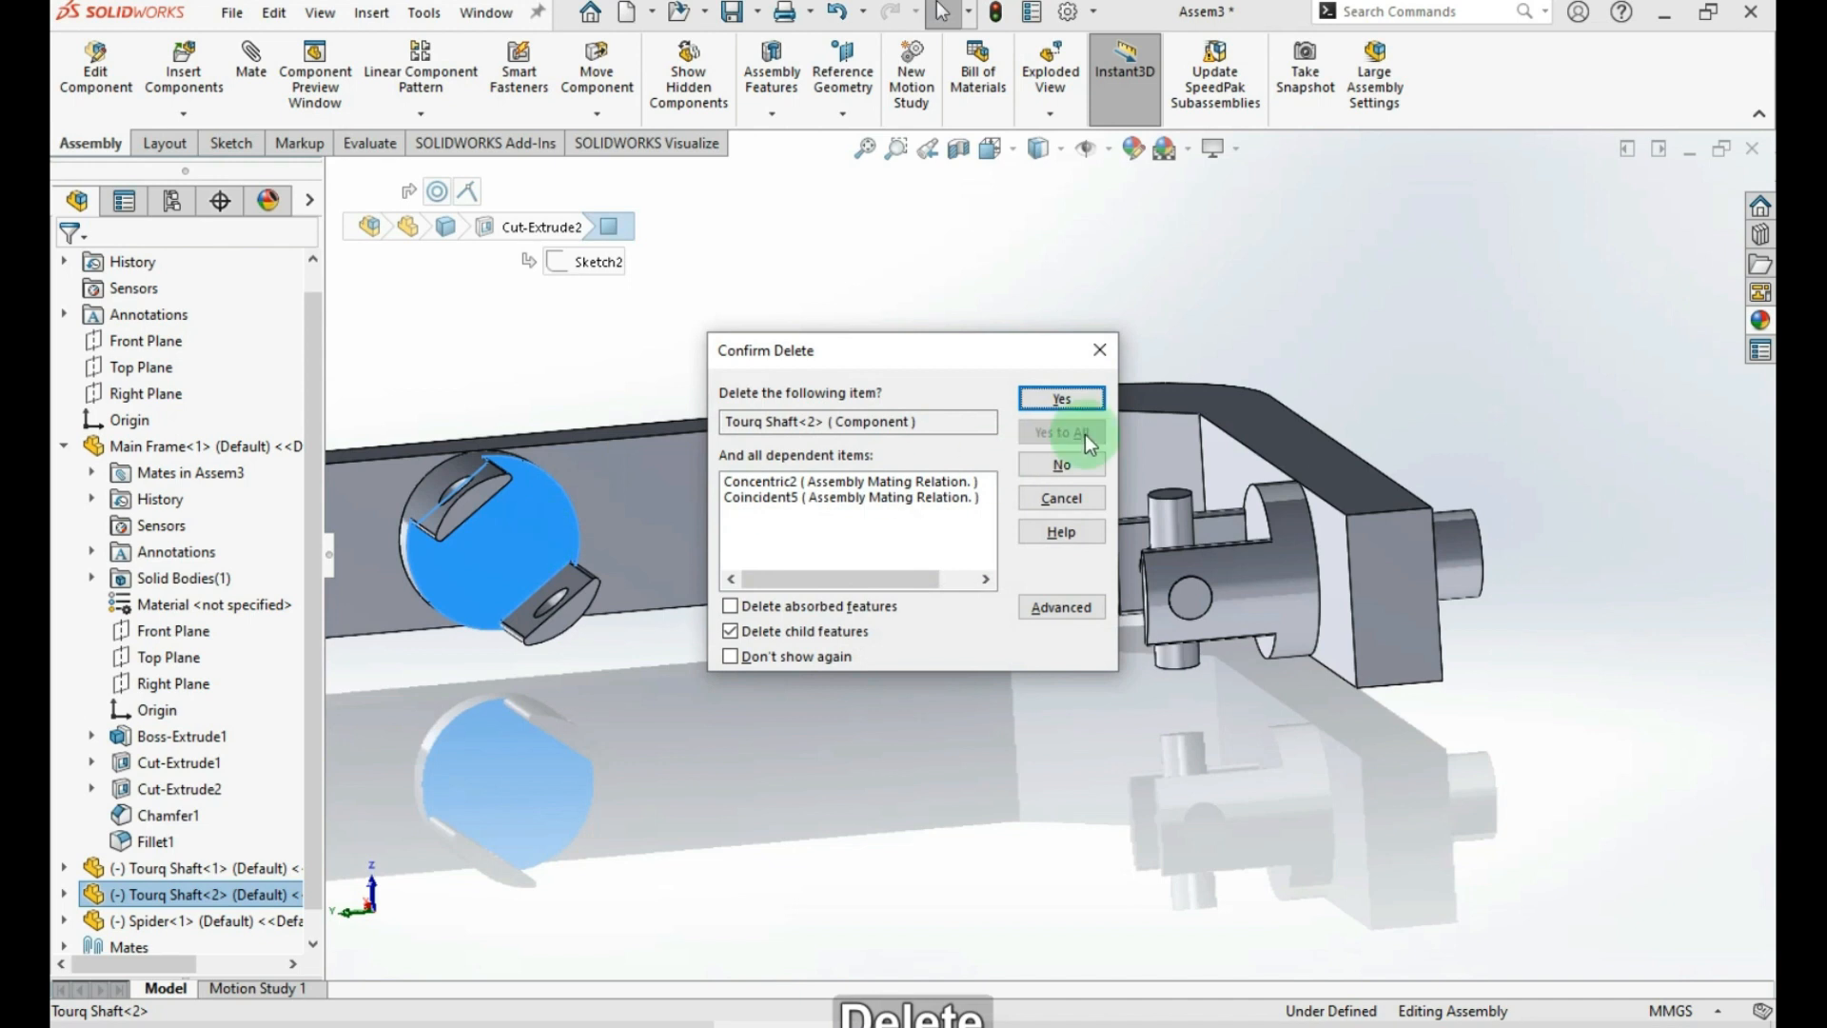
click(1081, 402)
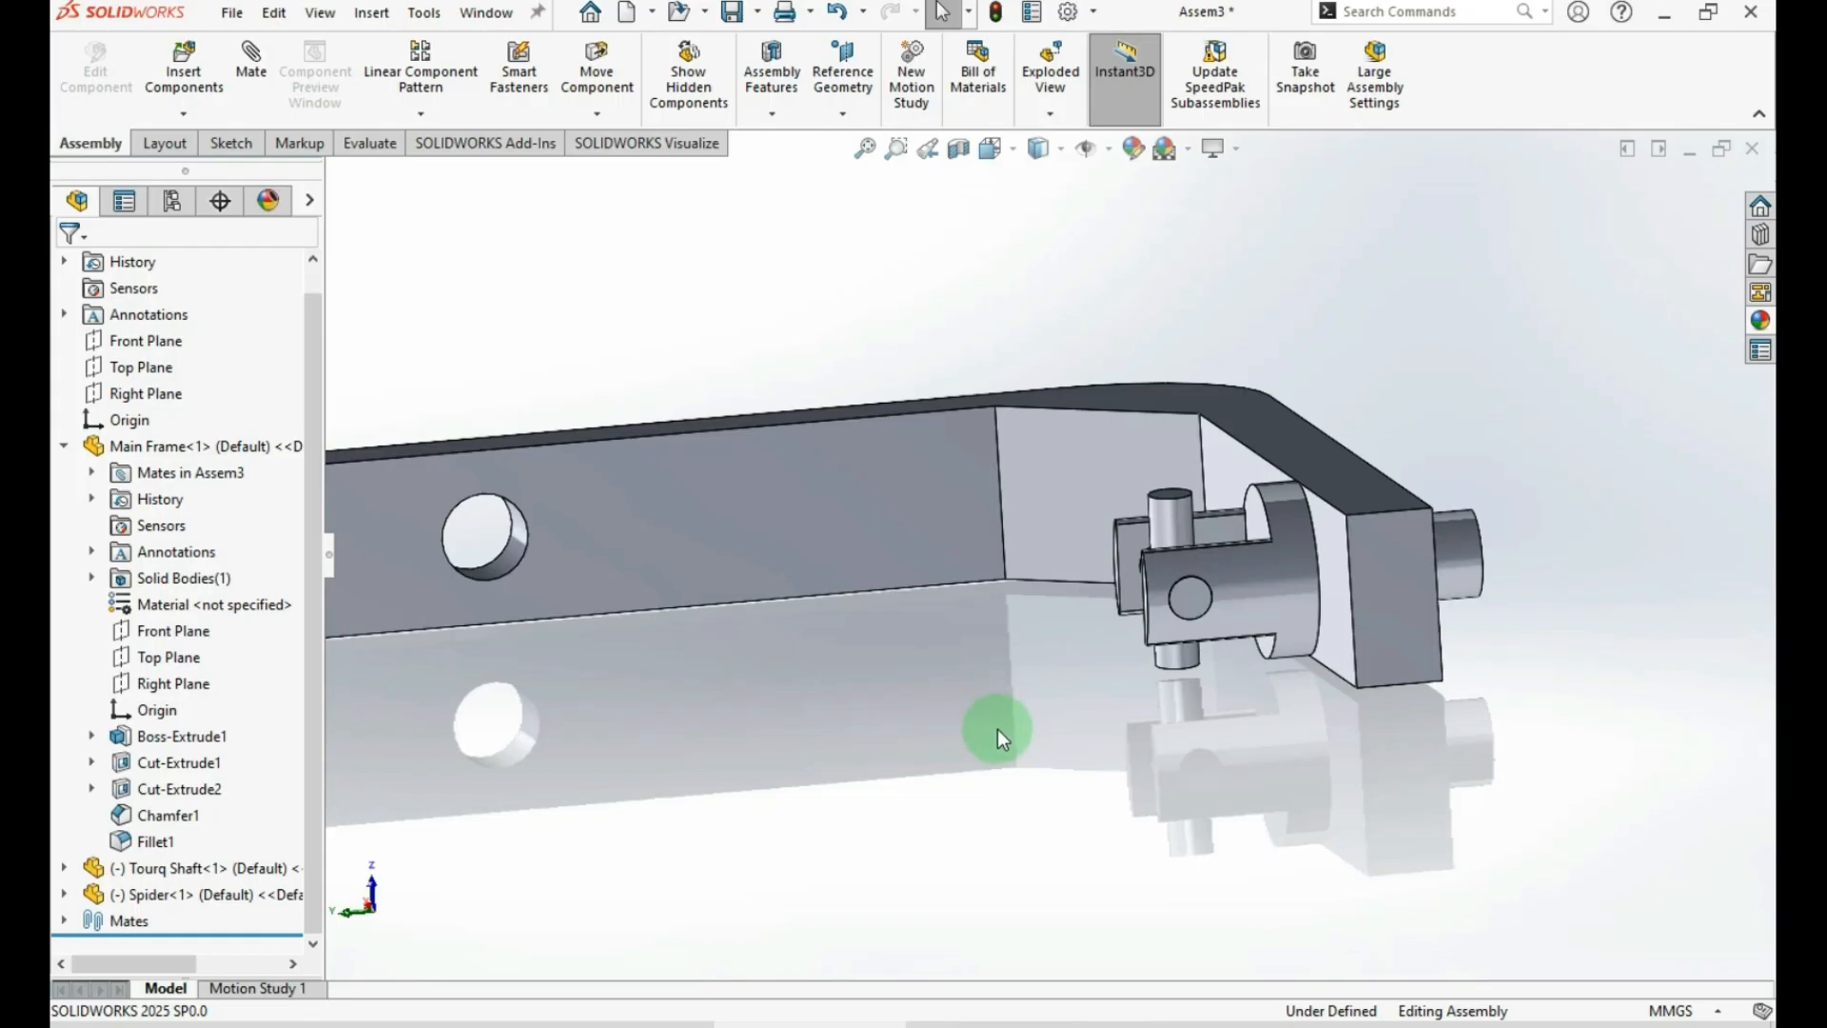
Copy the remaining Tourq Shaft together with its Spider and place the duplicate pair in the assembly
click(96, 869)
ctrl+click(97, 895)
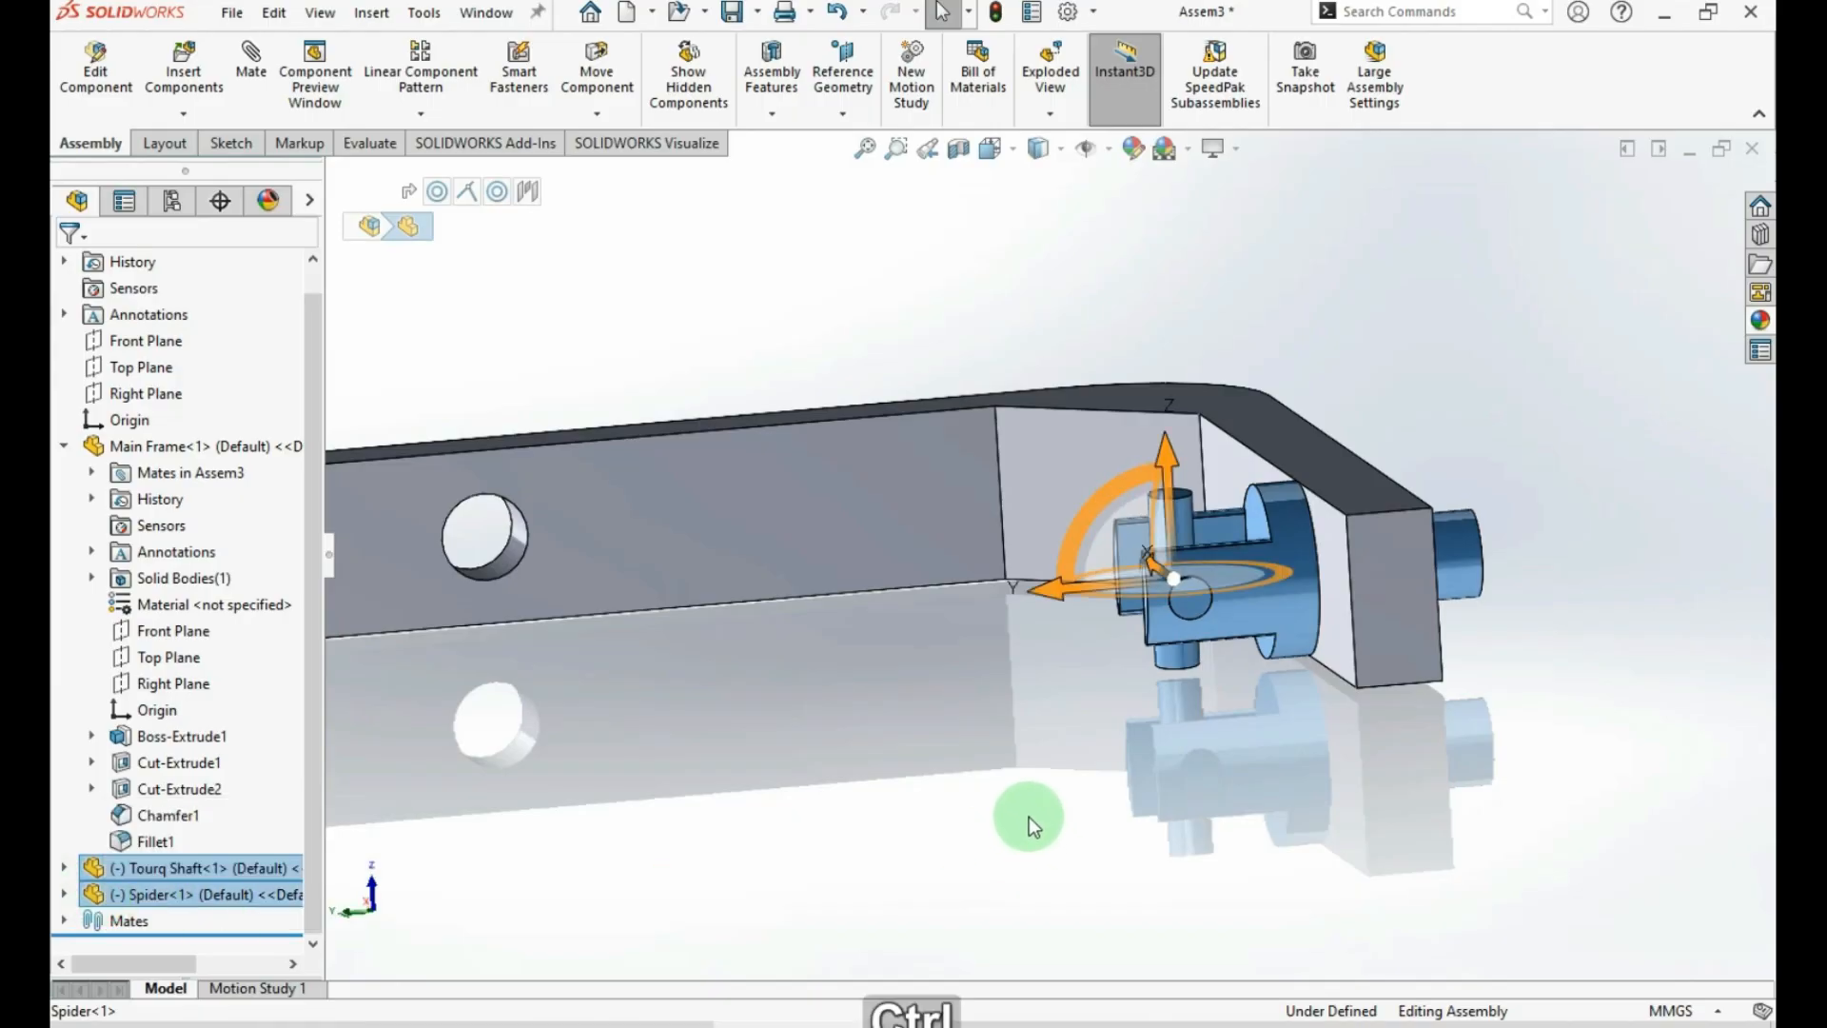
key(ctrl+c)
click(819, 771)
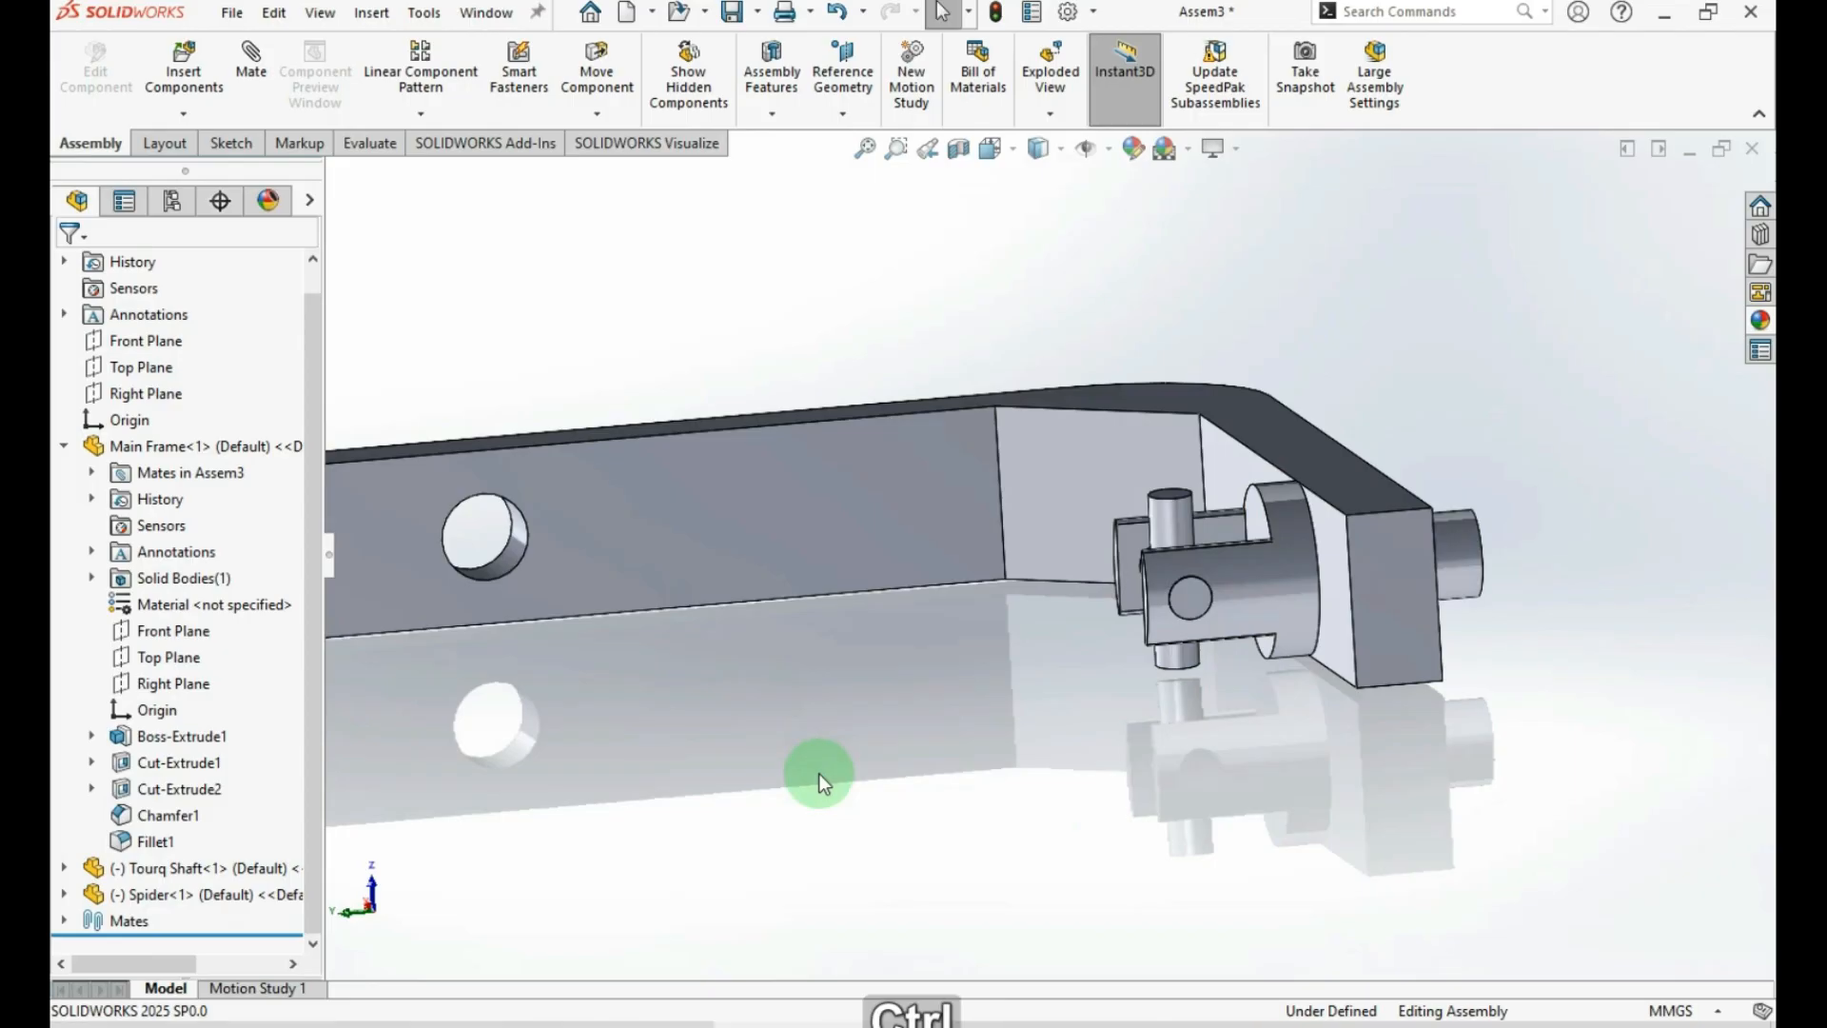
key(ctrl+v)
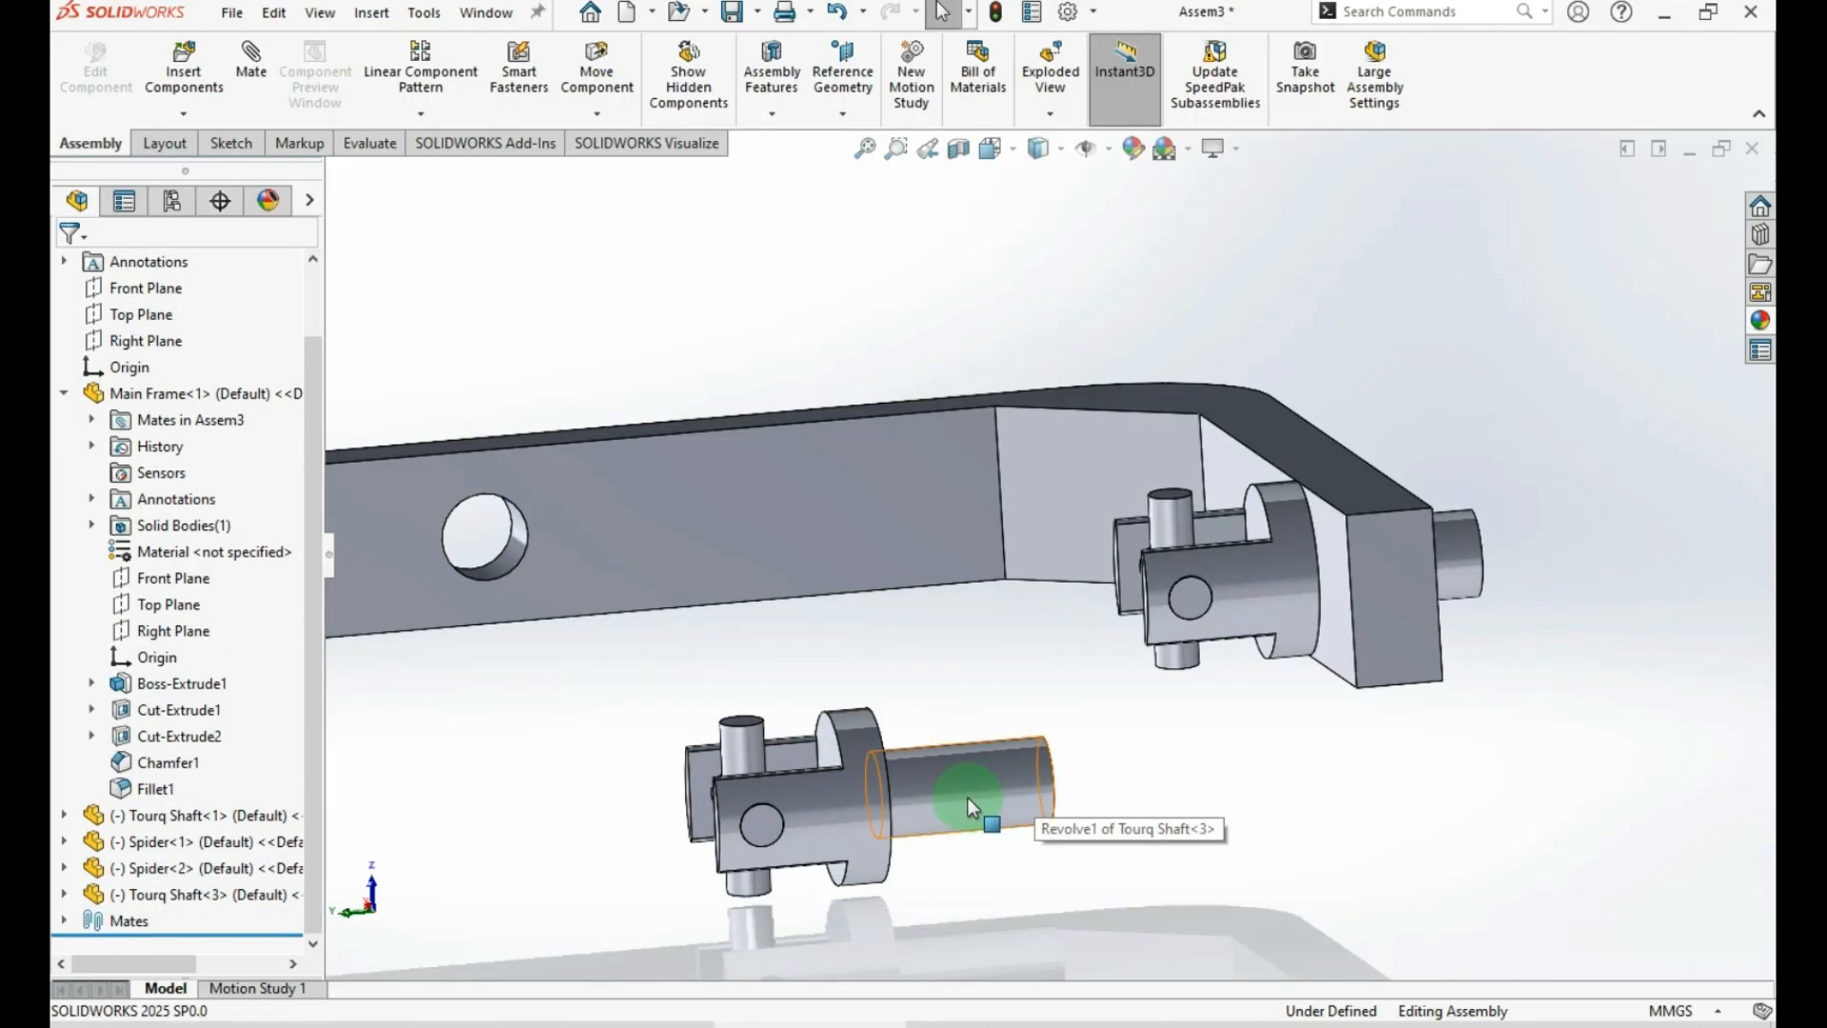
mouse_move(967, 797)
right_down()
mouse_move(1110, 707)
mouse_move(1298, 728)
mouse_move(1065, 761)
mouse_move(982, 933)
mouse_move(960, 910)
mouse_move(962, 819)
right_up()
right_drag(839, 761, 797, 814)
Add a concentric mate between the copied Tourq Shaft's cylinder and the empty hole in the Main Frame arm
middle_drag(797, 815, 929, 849)
click(1039, 739)
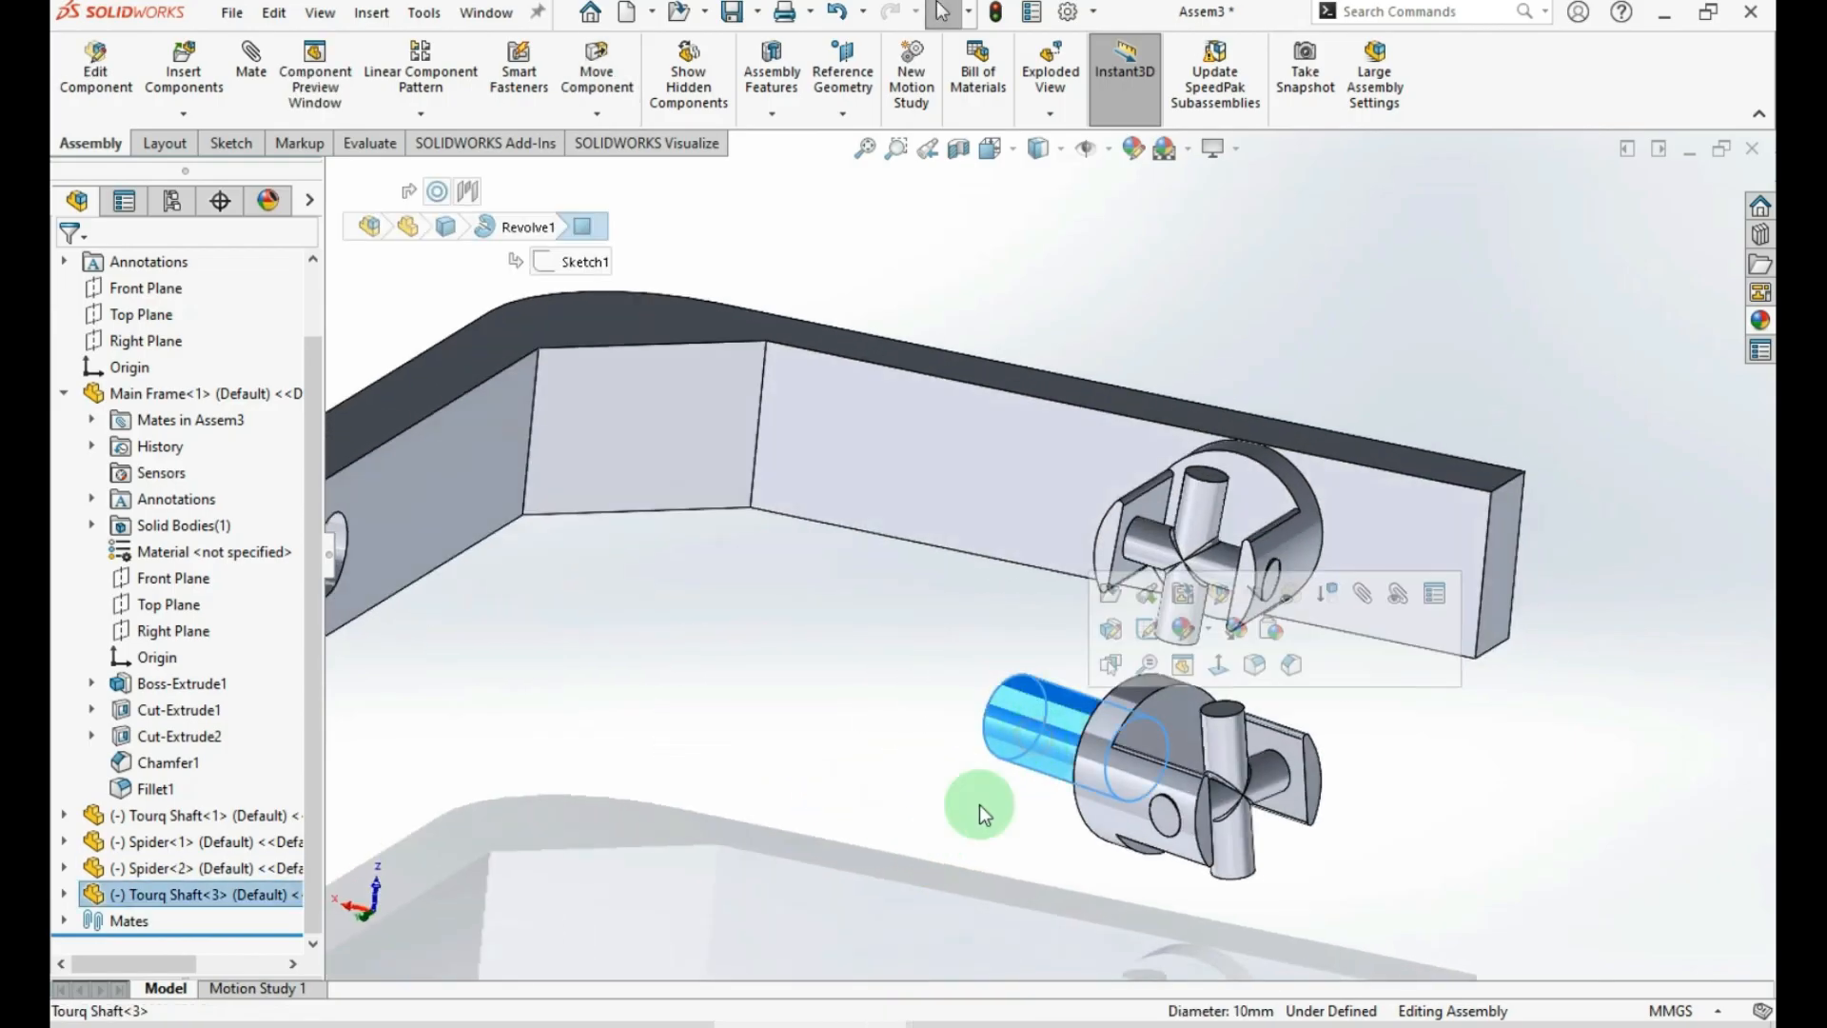
scroll(975, 800, up, 4)
scroll(738, 556, down, 3)
ctrl+click(757, 590)
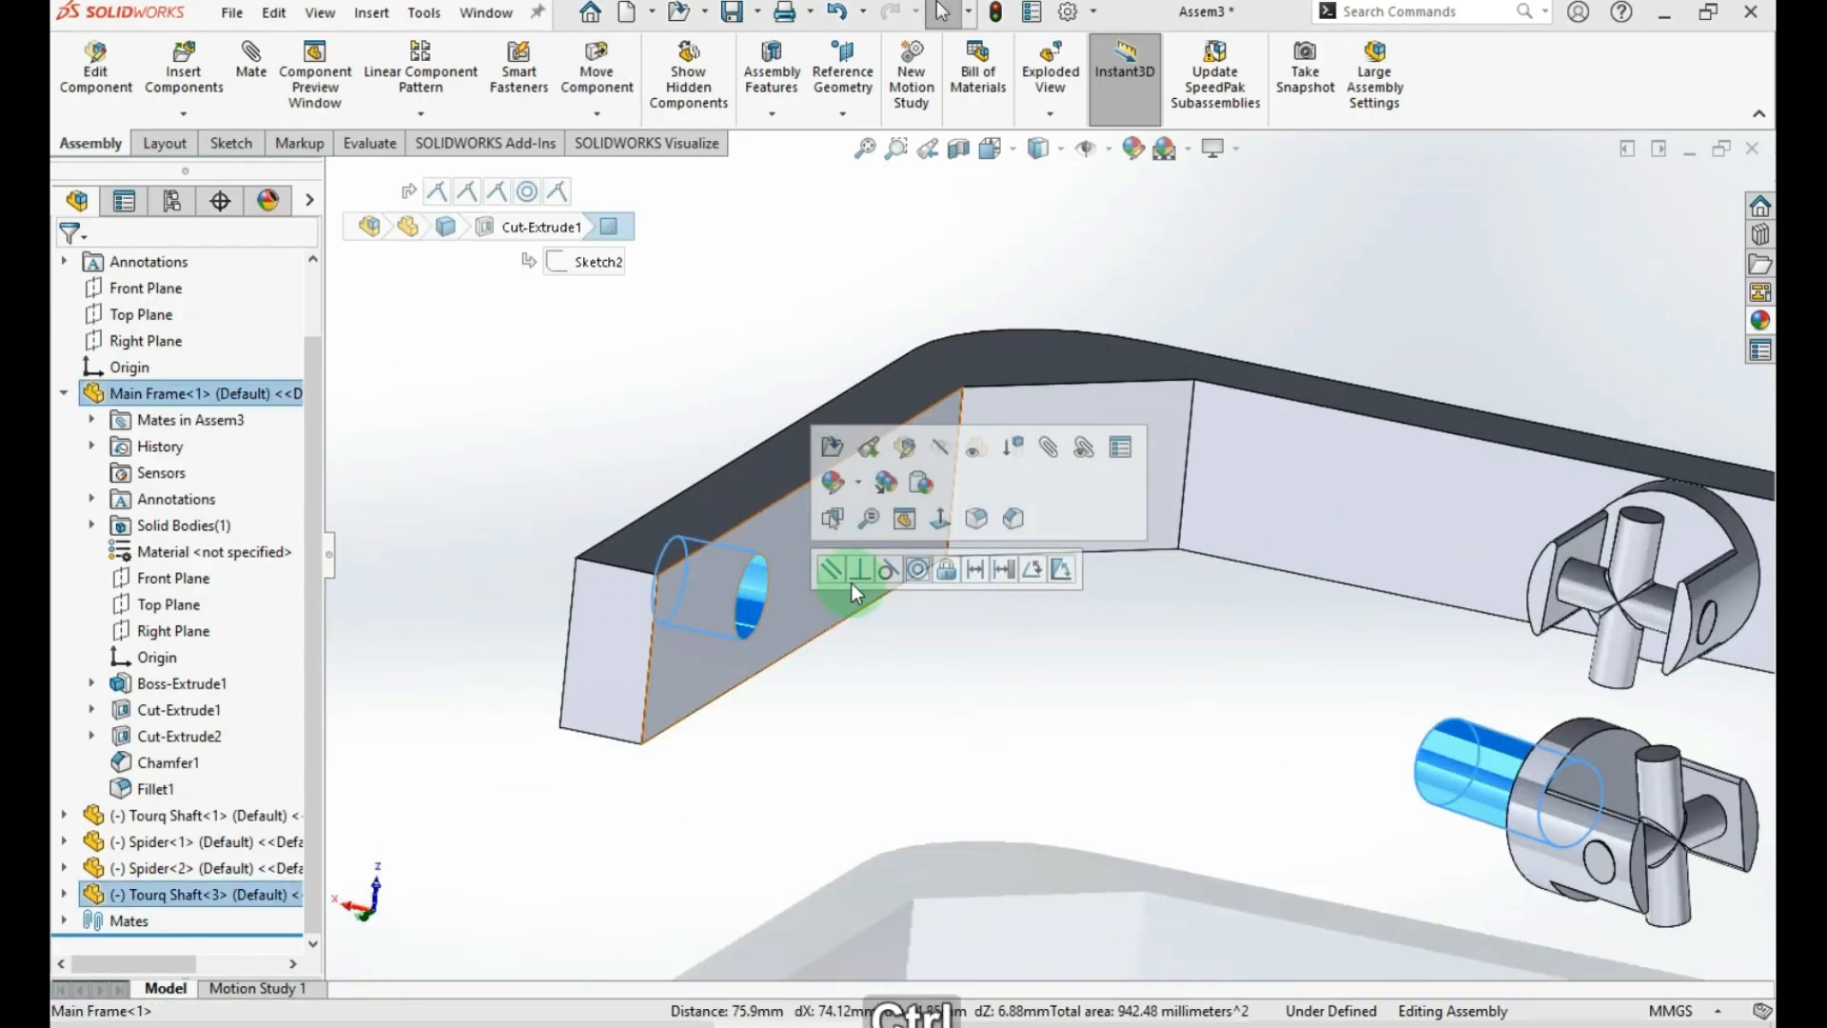
click(919, 571)
Mate the copied Tourq Shaft's shoulder face coincident with the inner face of its Main Frame arm
click(885, 533)
middle_drag(1361, 666, 1556, 709)
ctrl+click(1582, 712)
click(1459, 684)
middle_drag(1132, 837, 1112, 618)
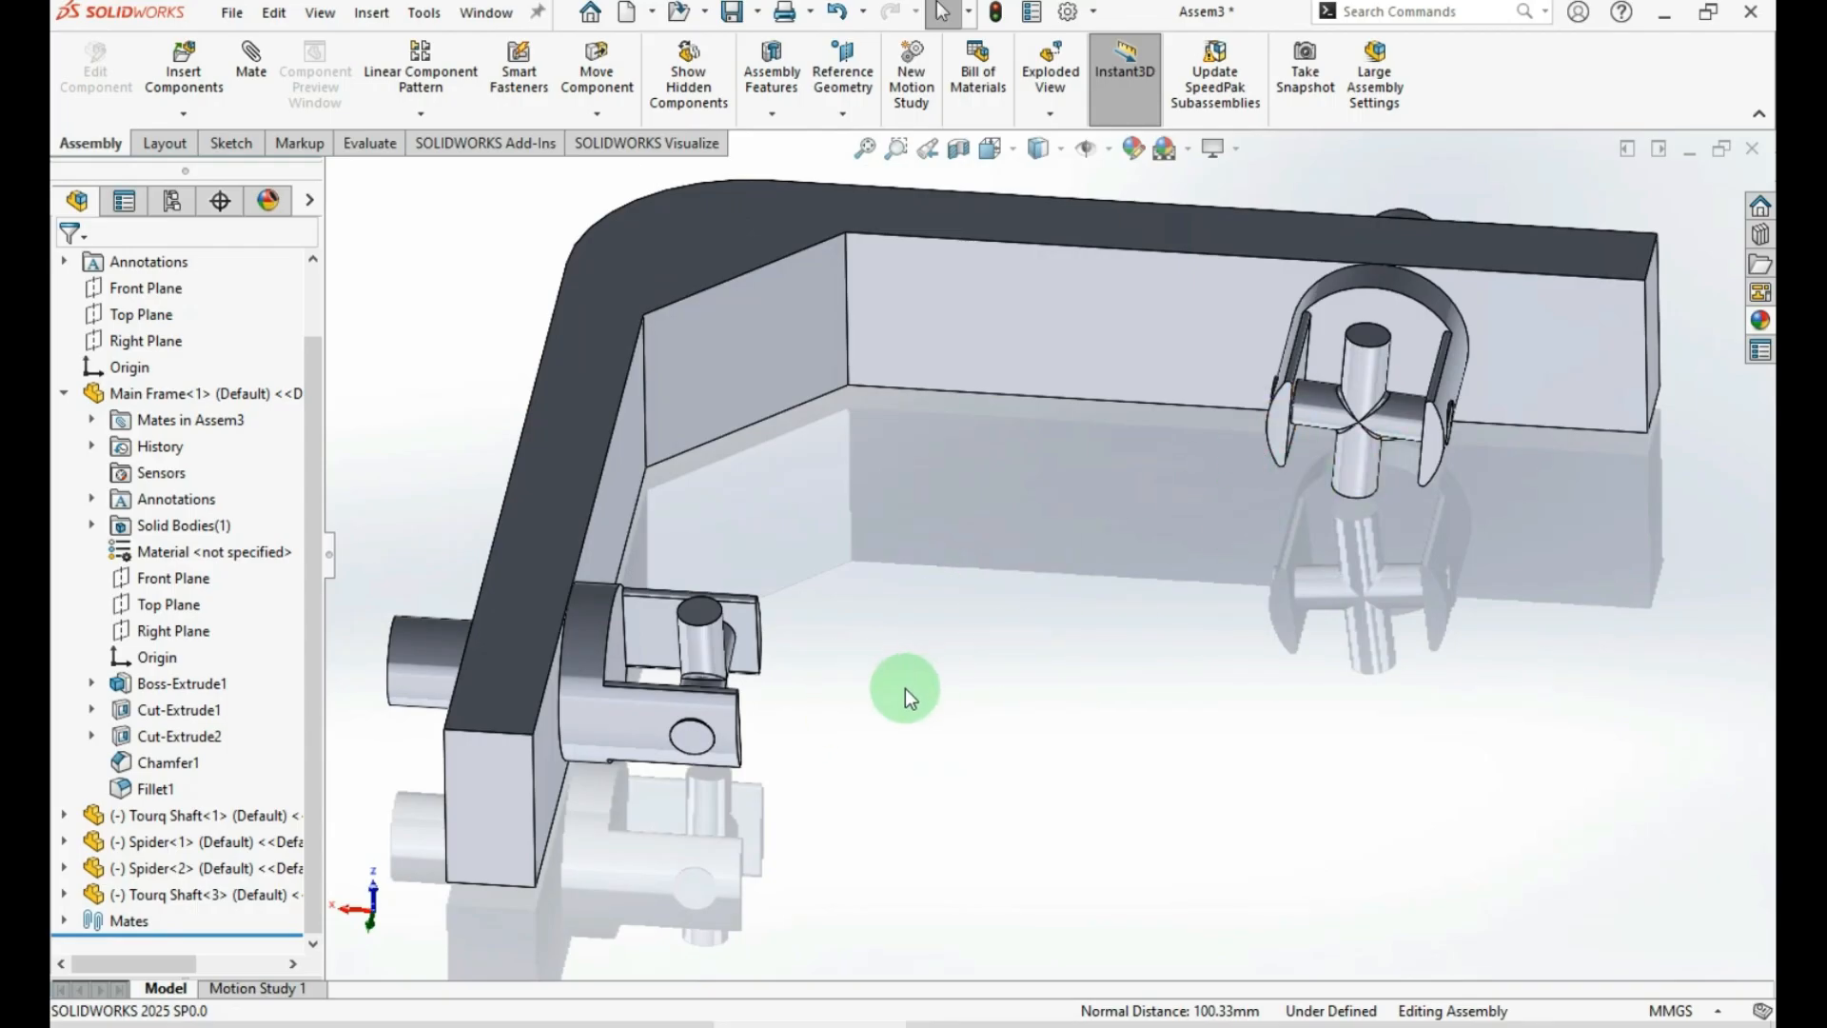
Save the assembly in the A Simple Example folder as Assem
key(ctrl+s)
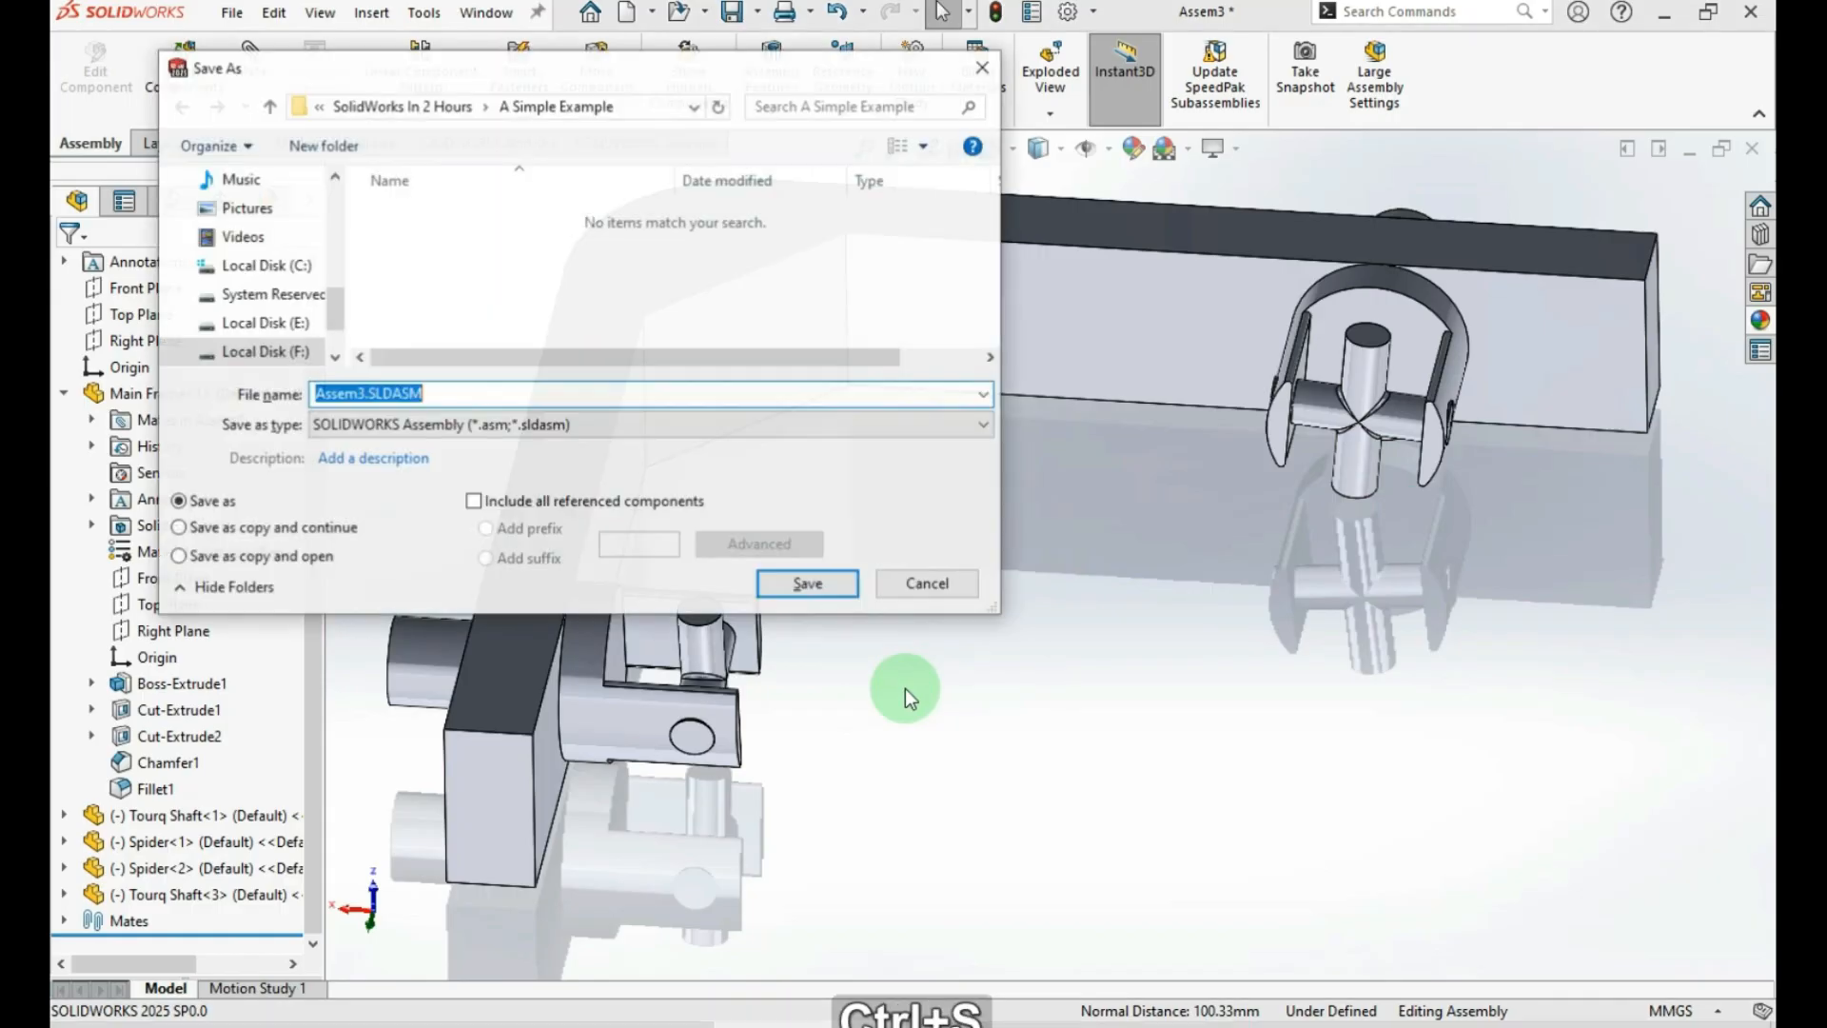
text(Assem)
key(Return)
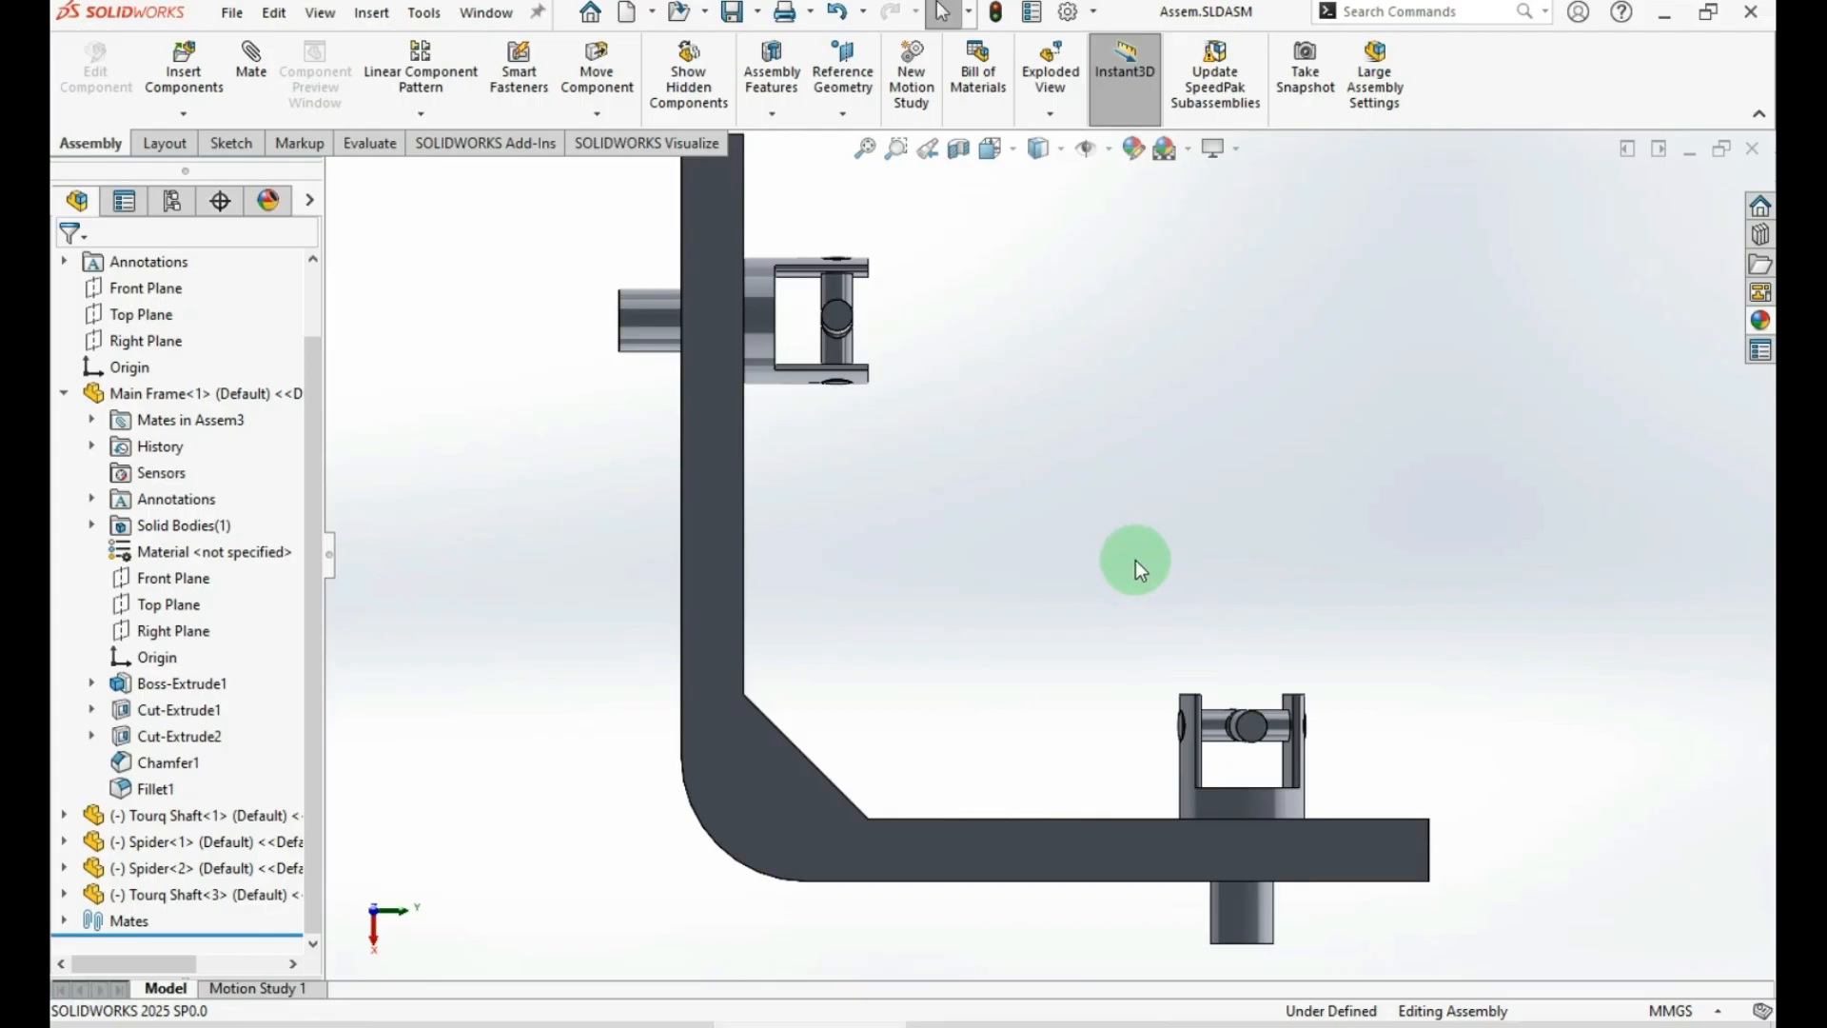
Open the Main Frame part on its own and show Sketch1 of Boss-Extrude1
click(790, 774)
click(866, 632)
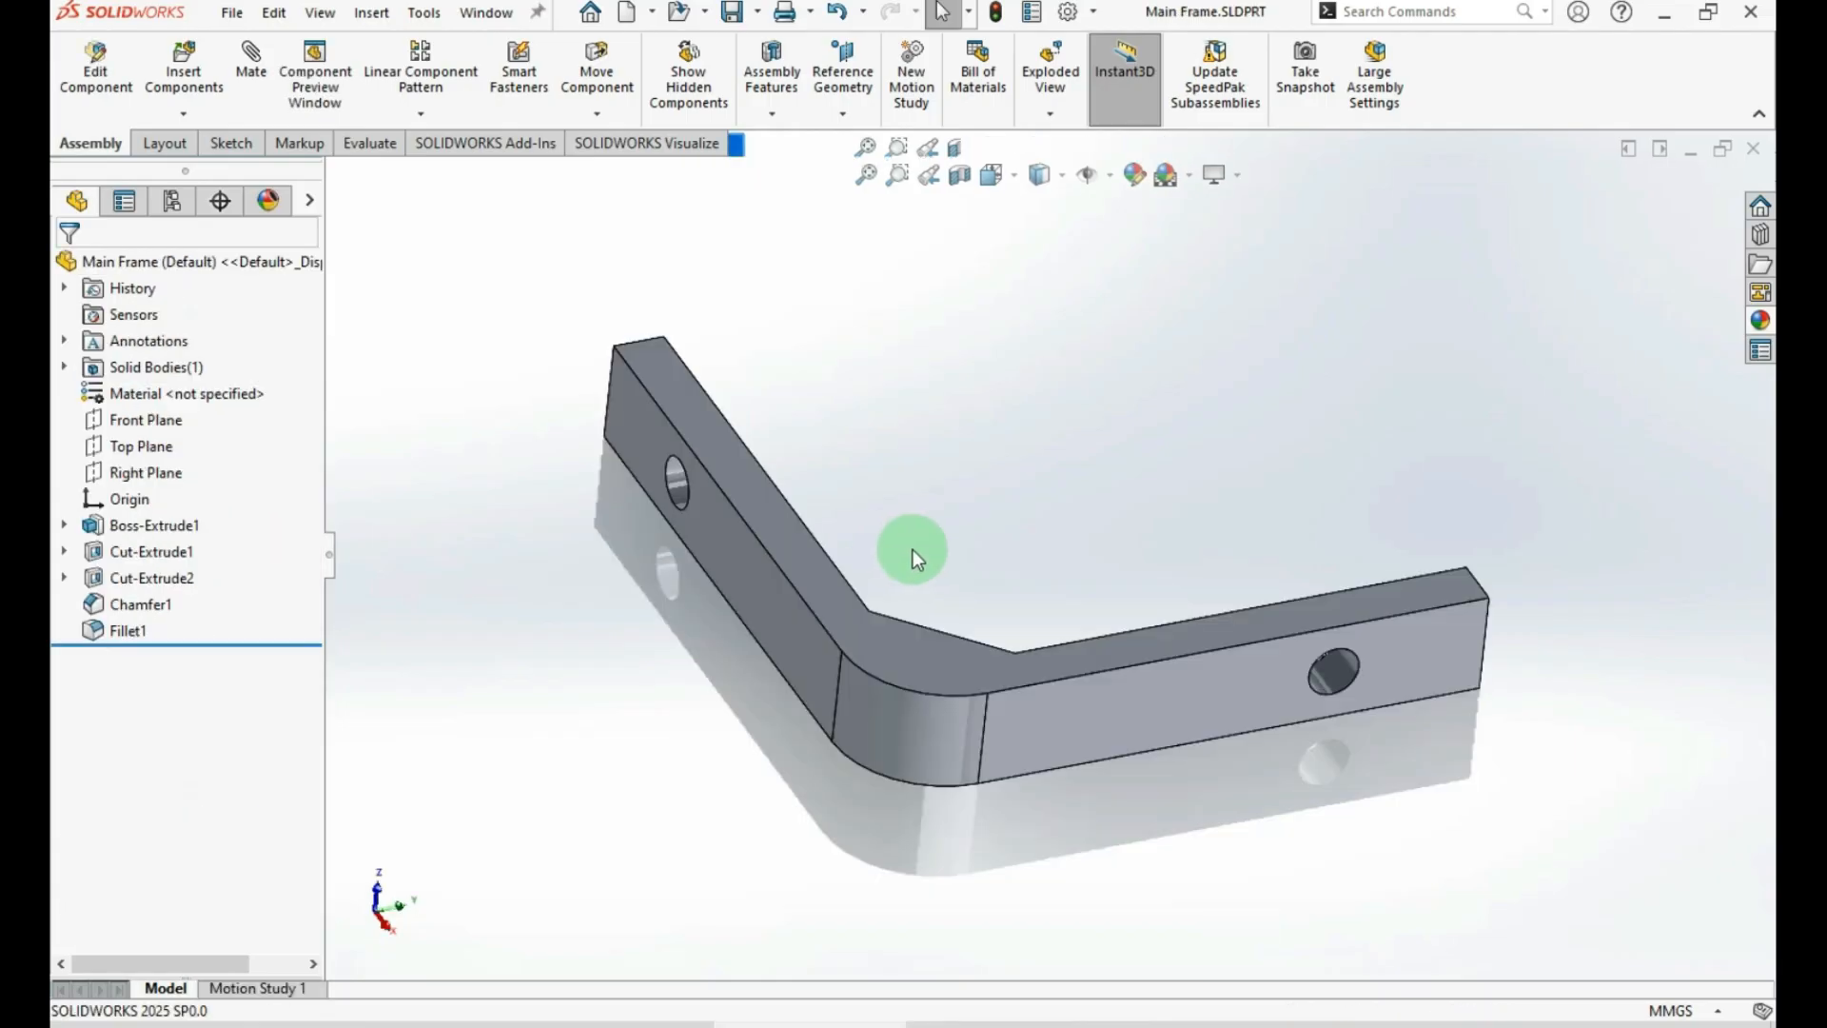
click(65, 526)
click(147, 551)
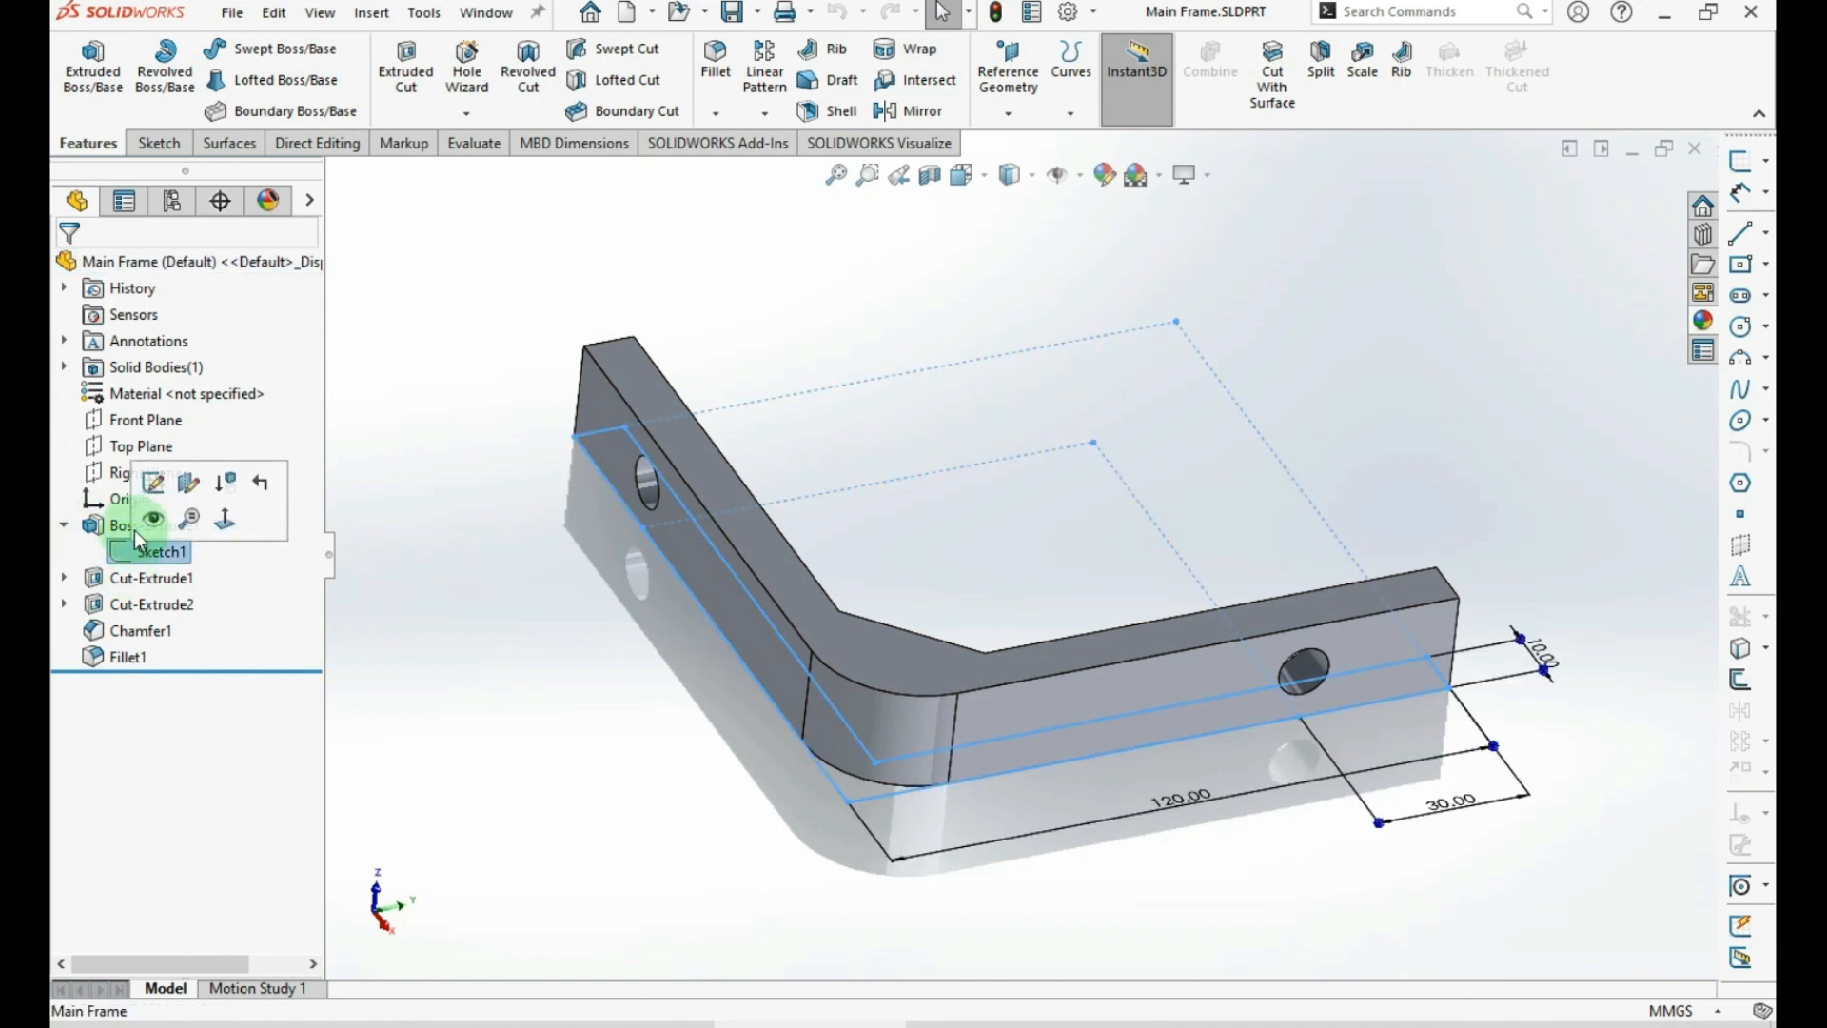
click(153, 523)
click(632, 774)
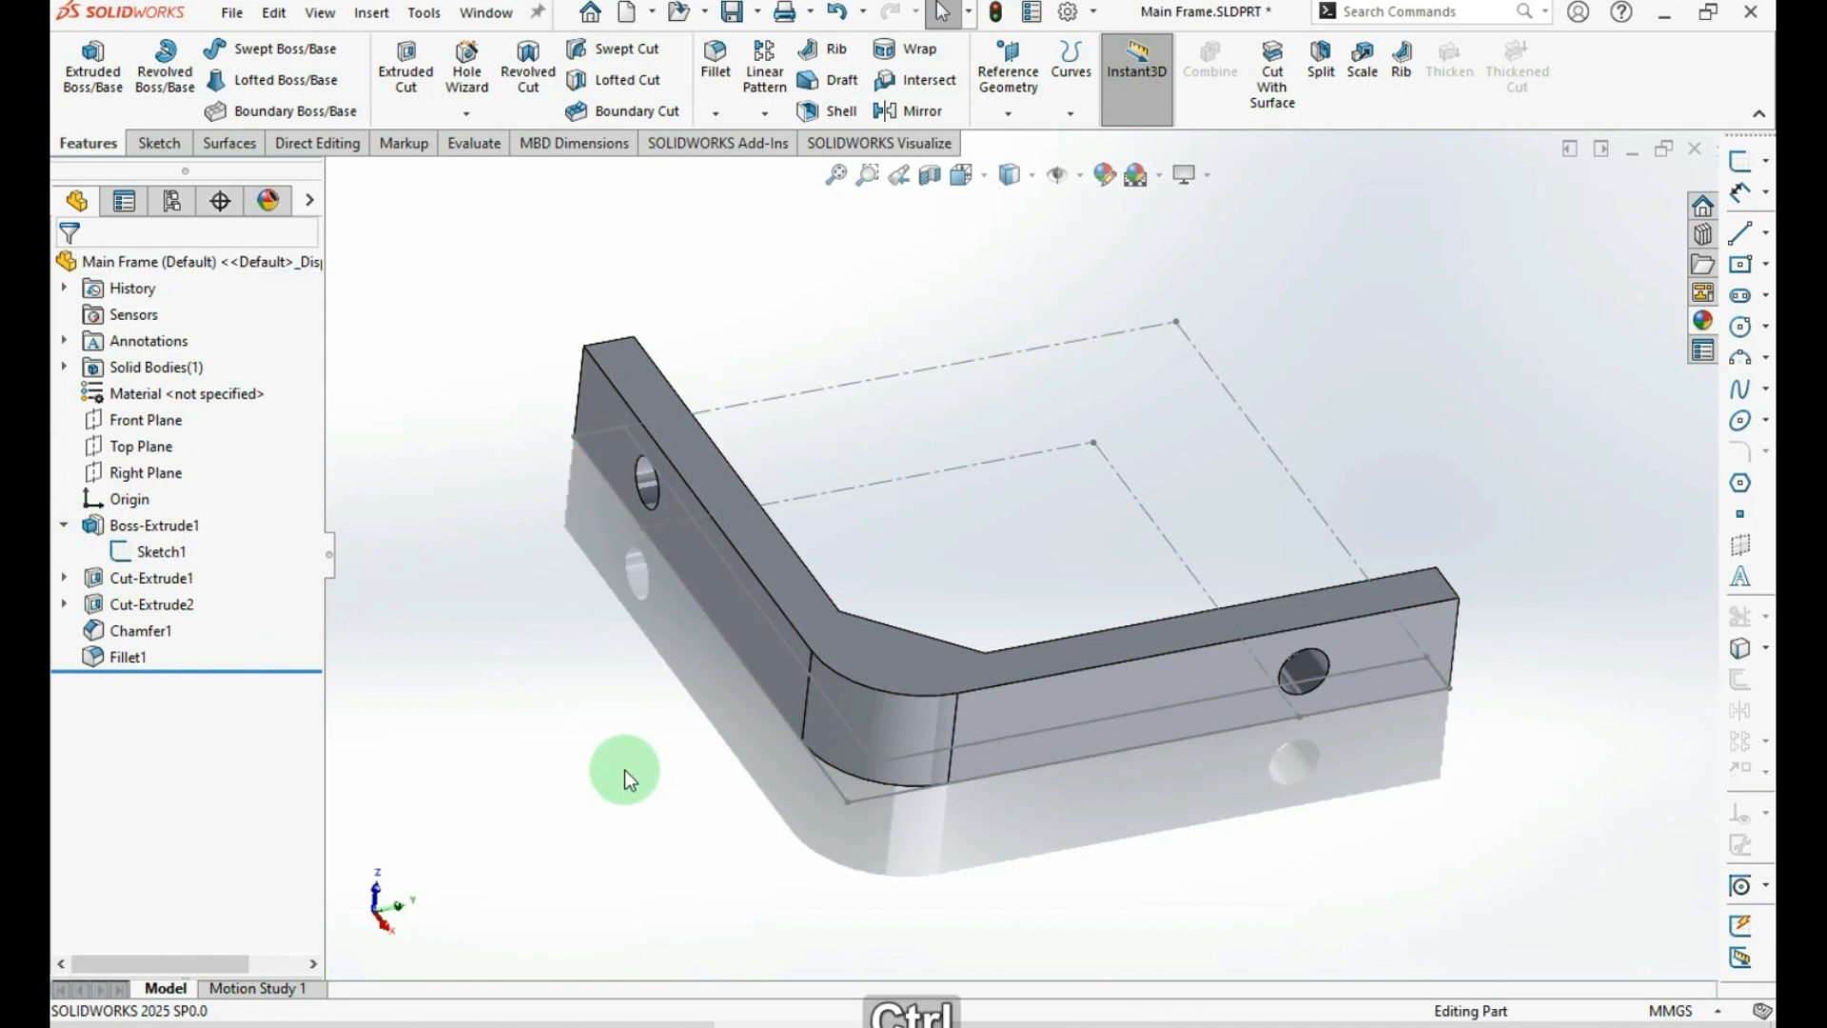
Start a sketch on the Main Frame's L-shaped face and set the display style to Hidden Lines Visible
key(ctrl+8)
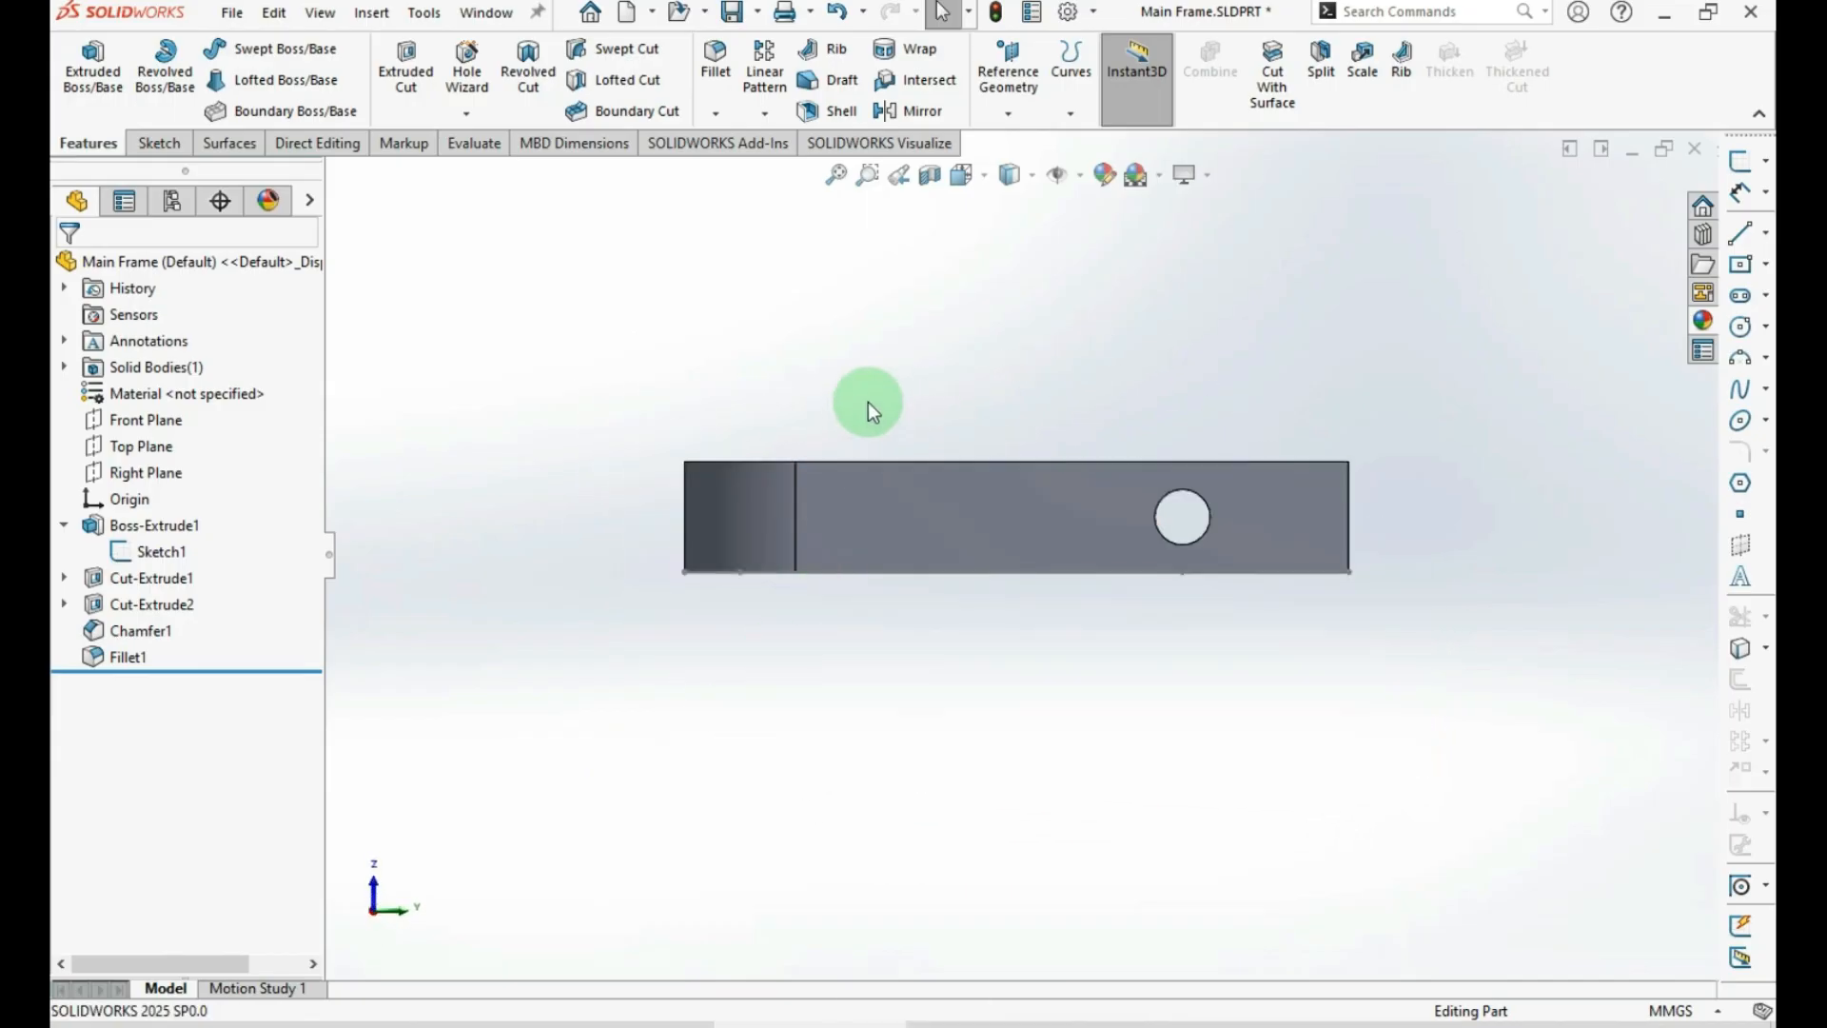
middle_drag(882, 370, 933, 664)
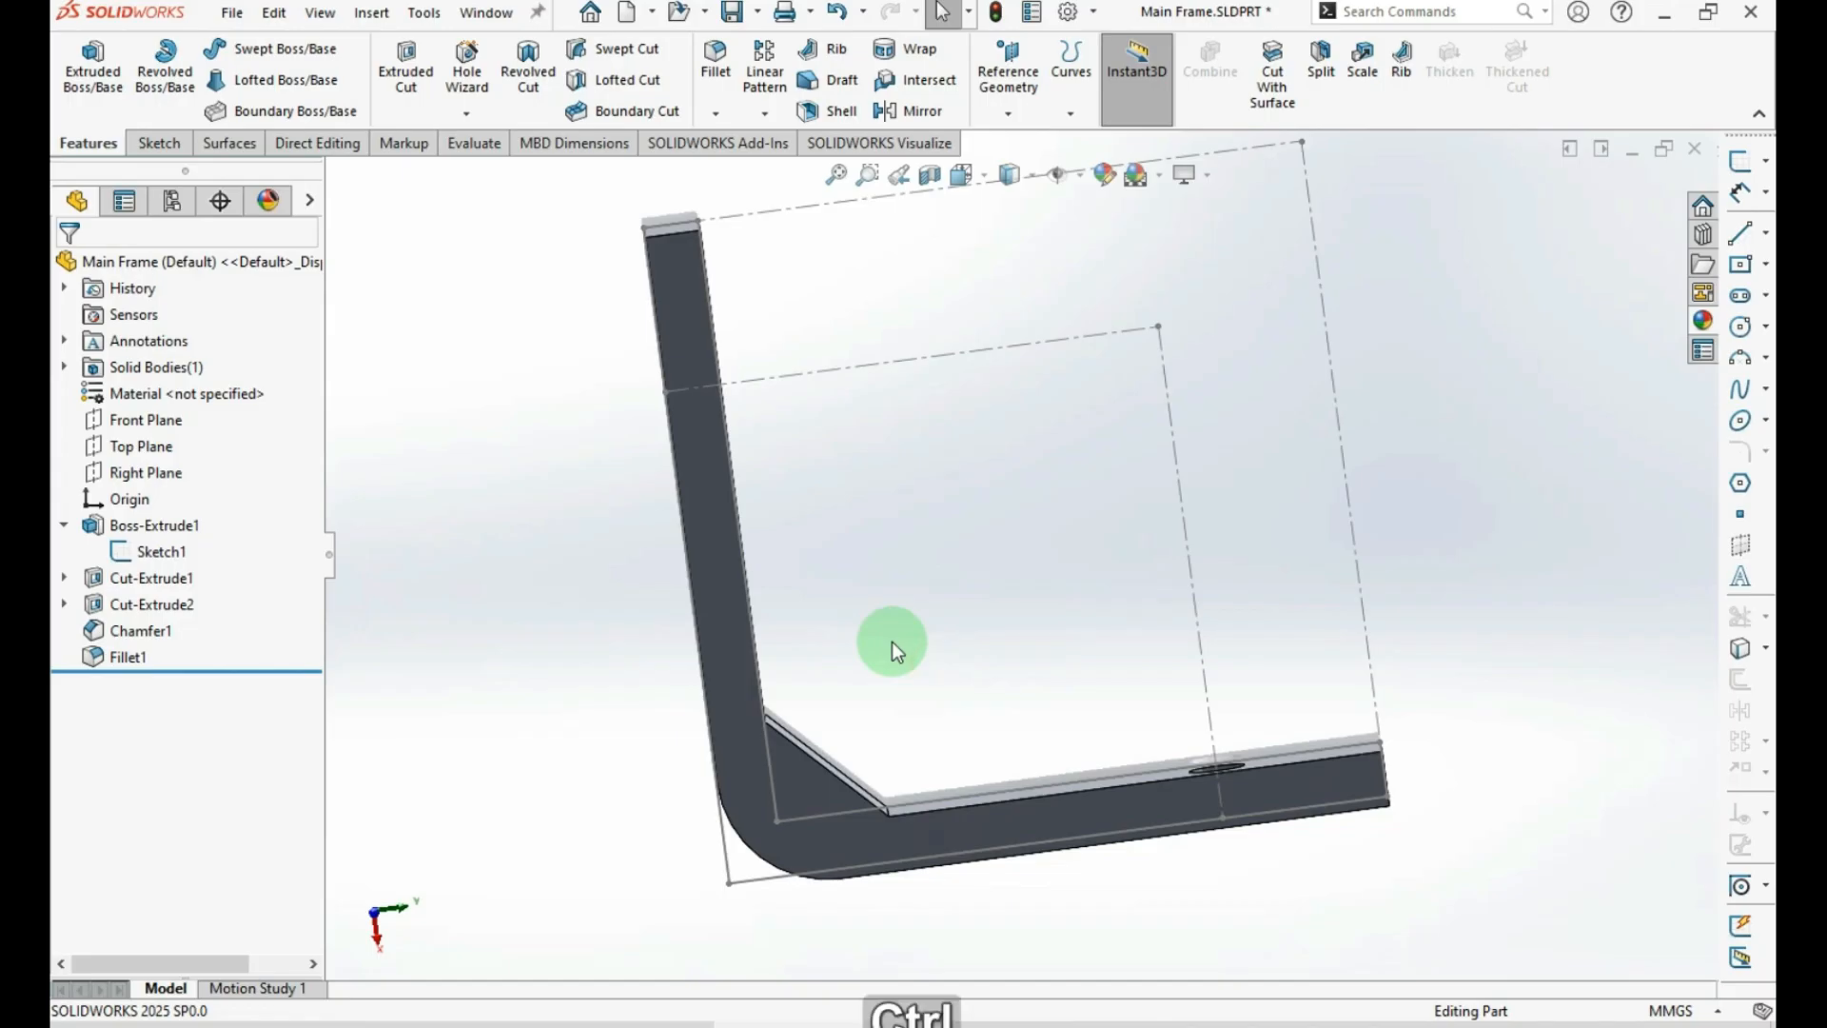
key(ctrl+8)
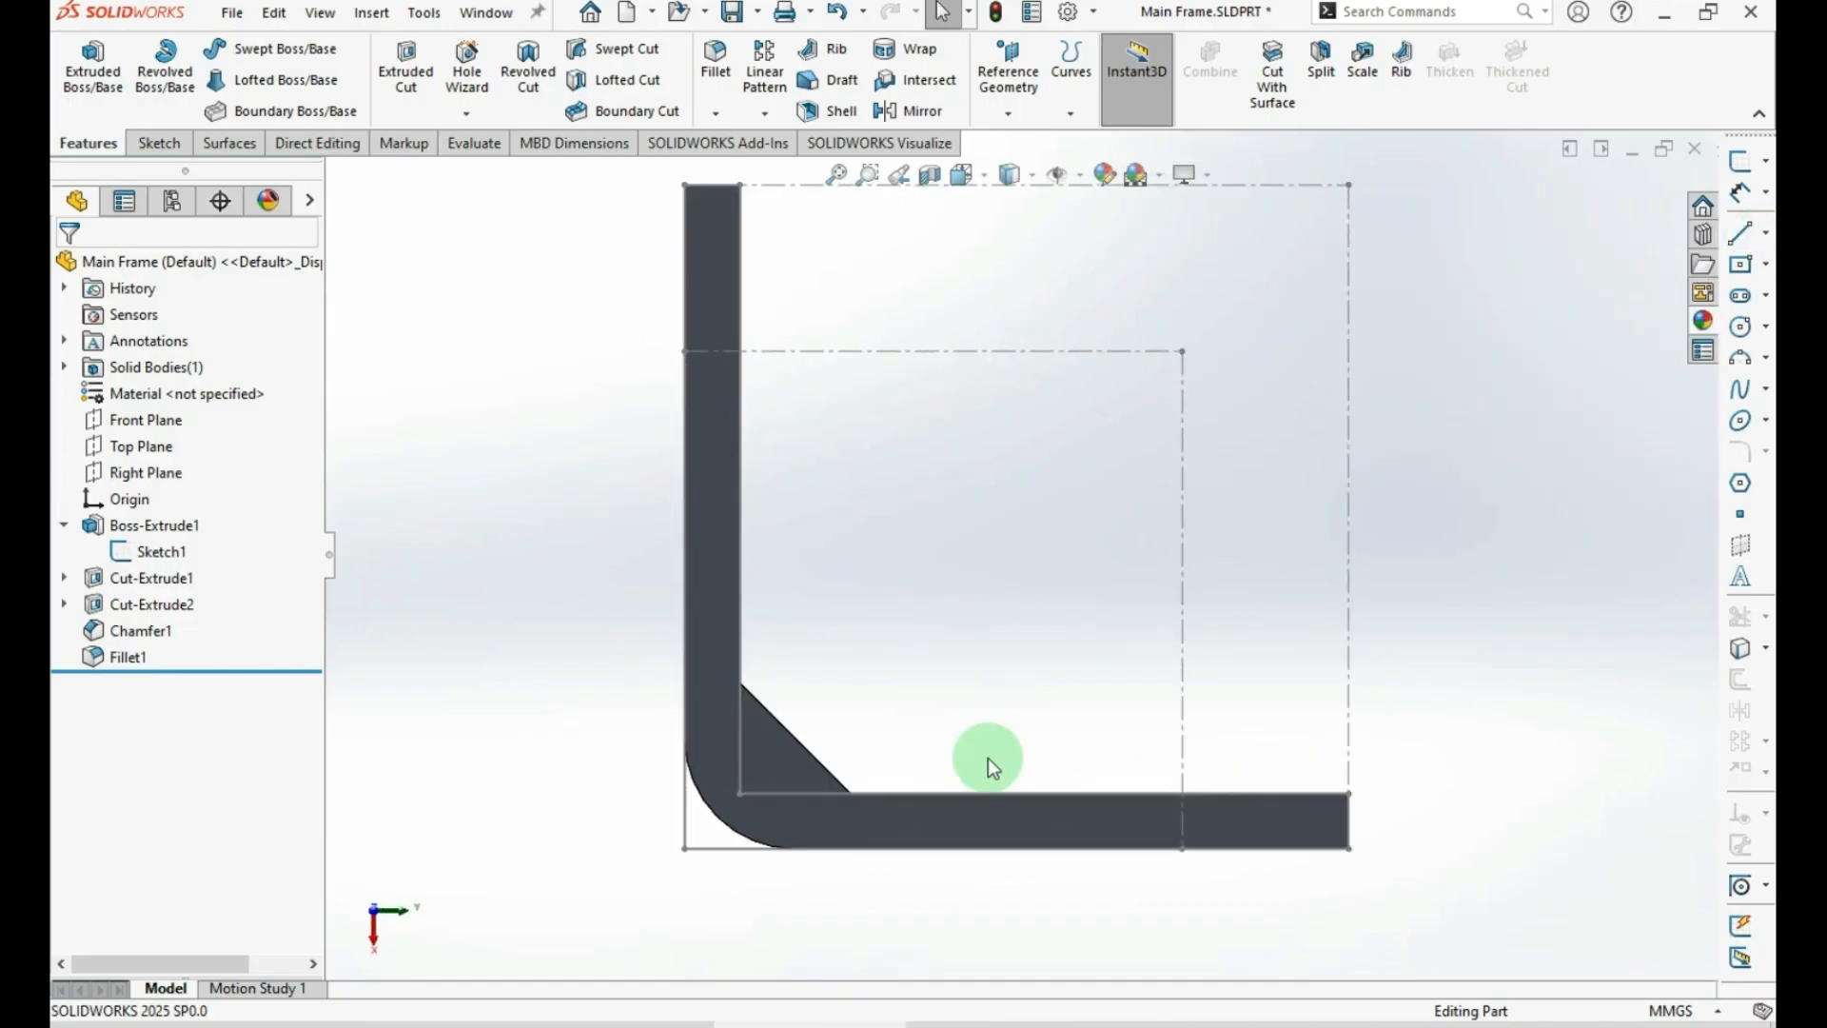
click(883, 827)
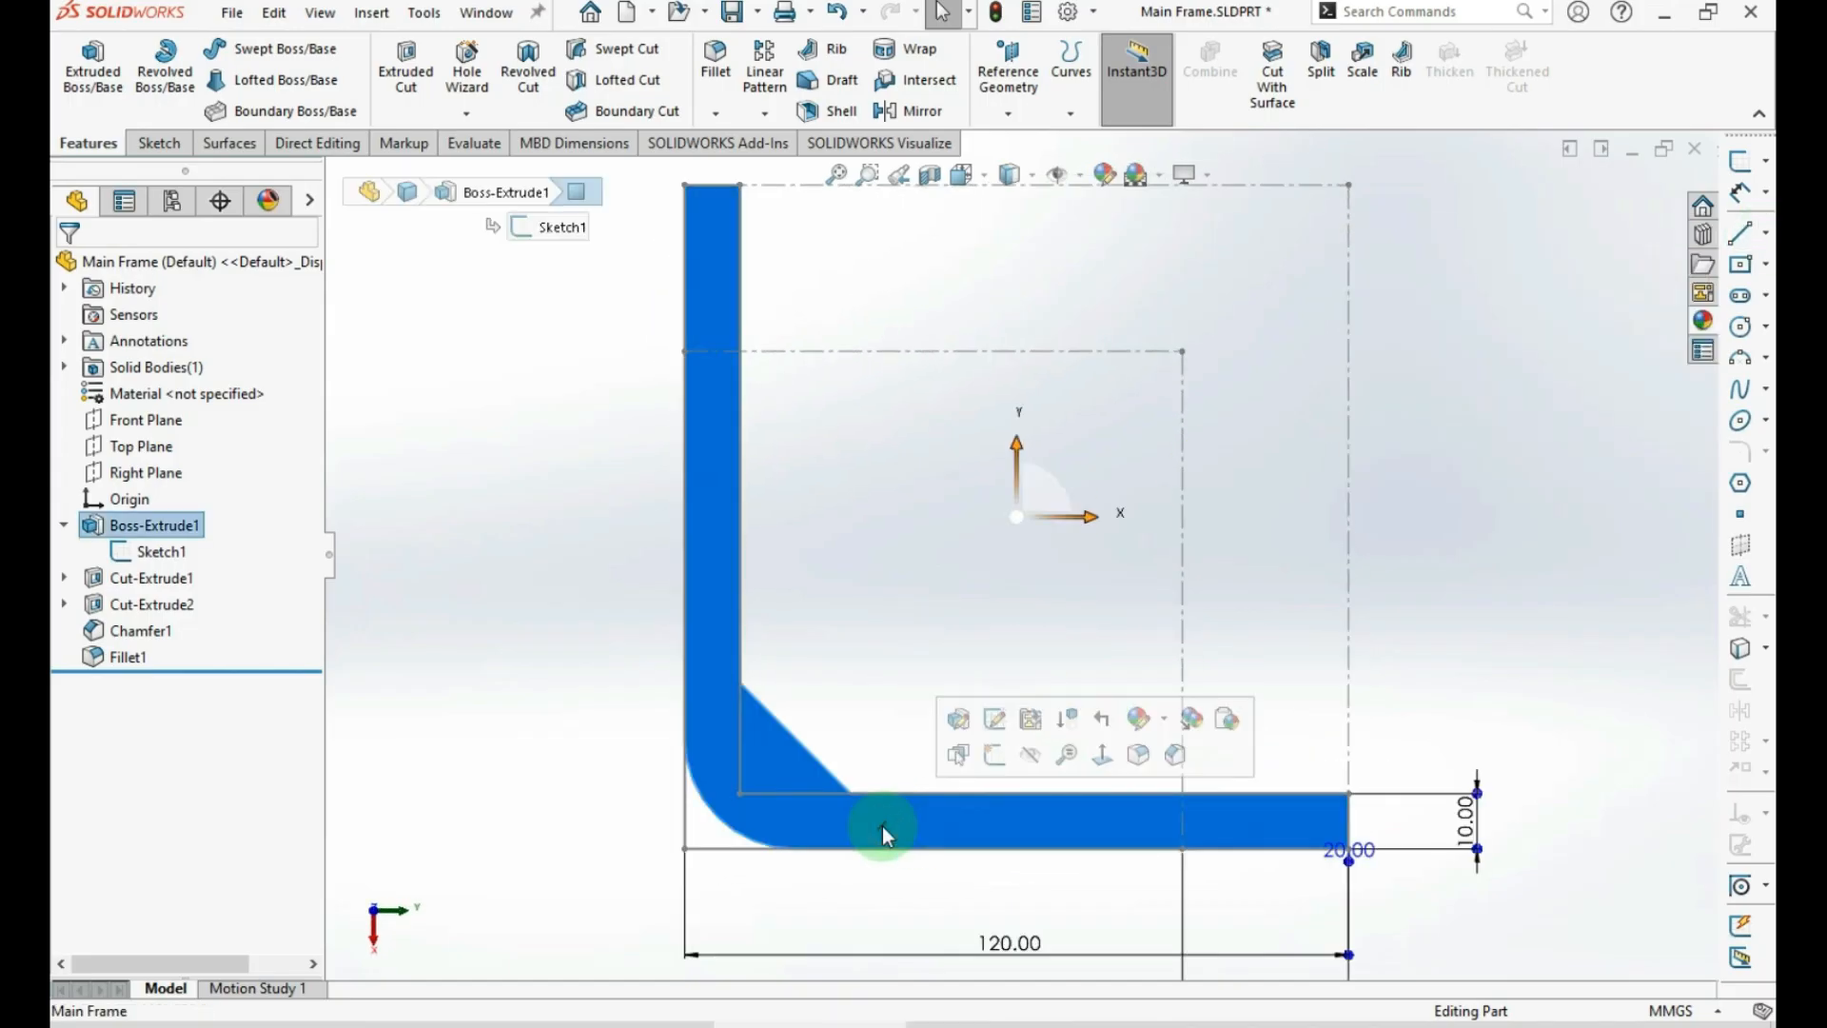
click(1744, 171)
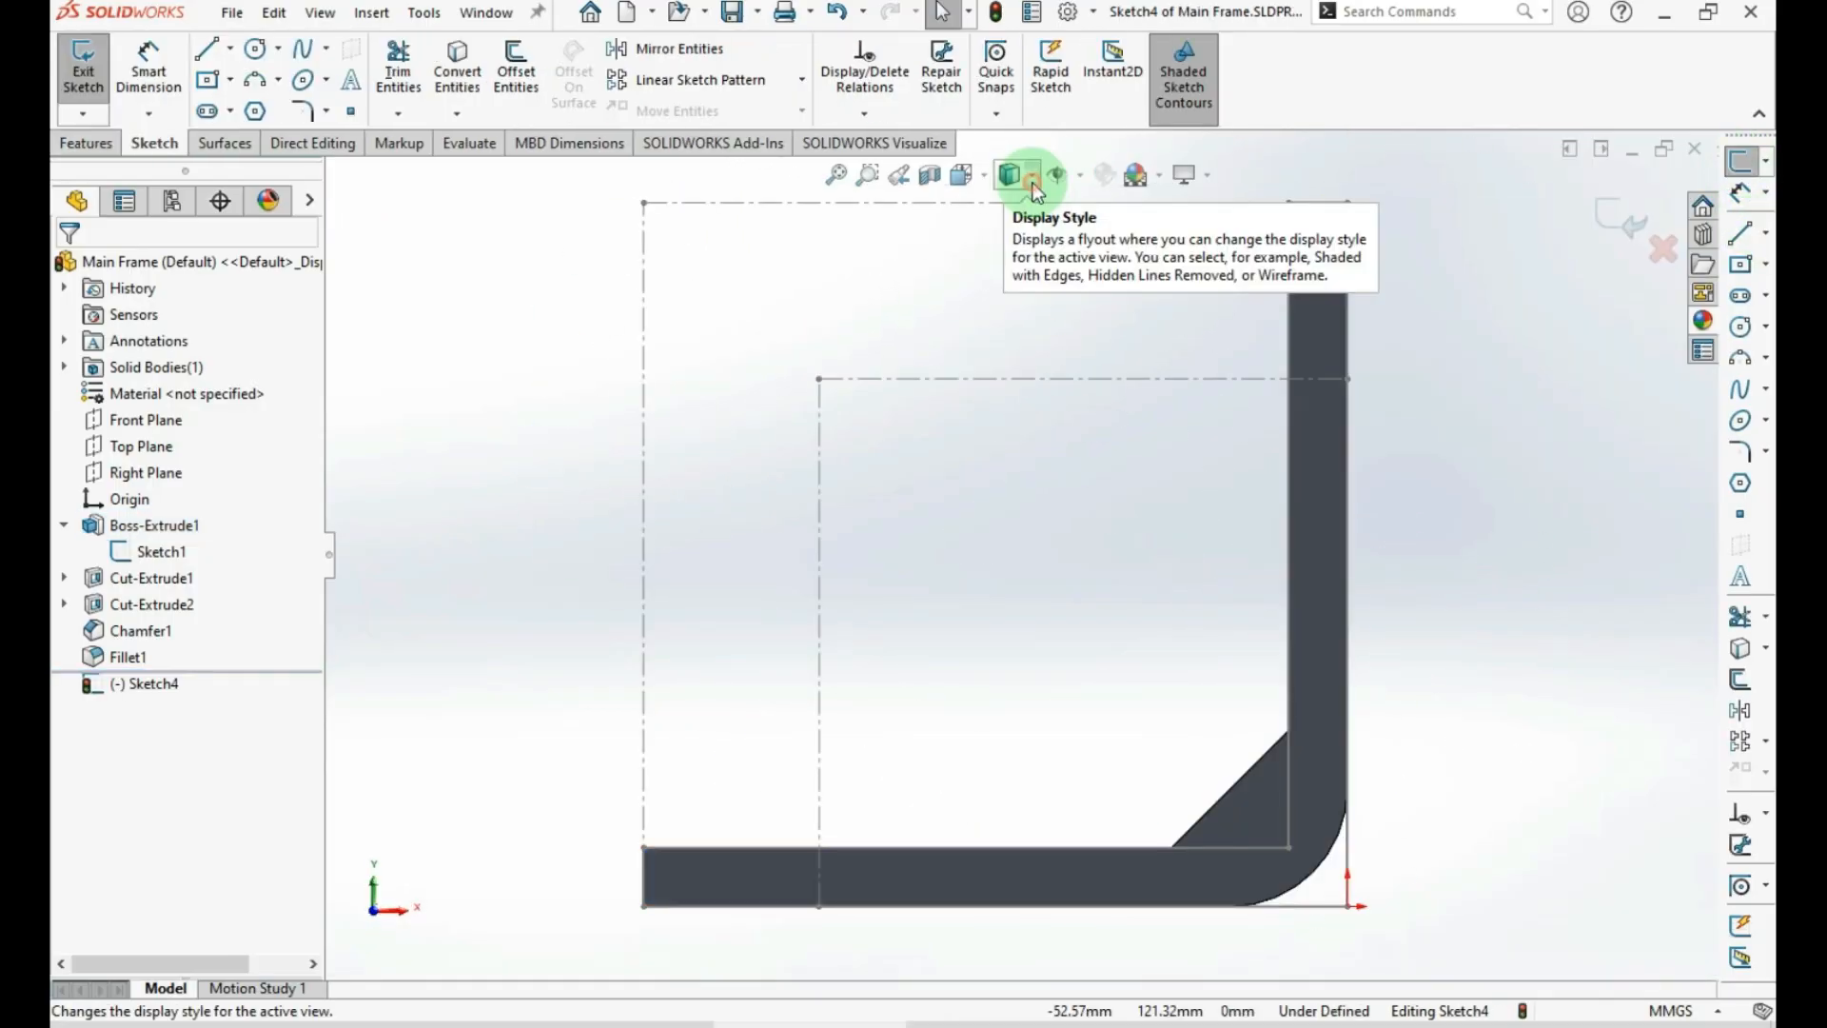
click(1032, 176)
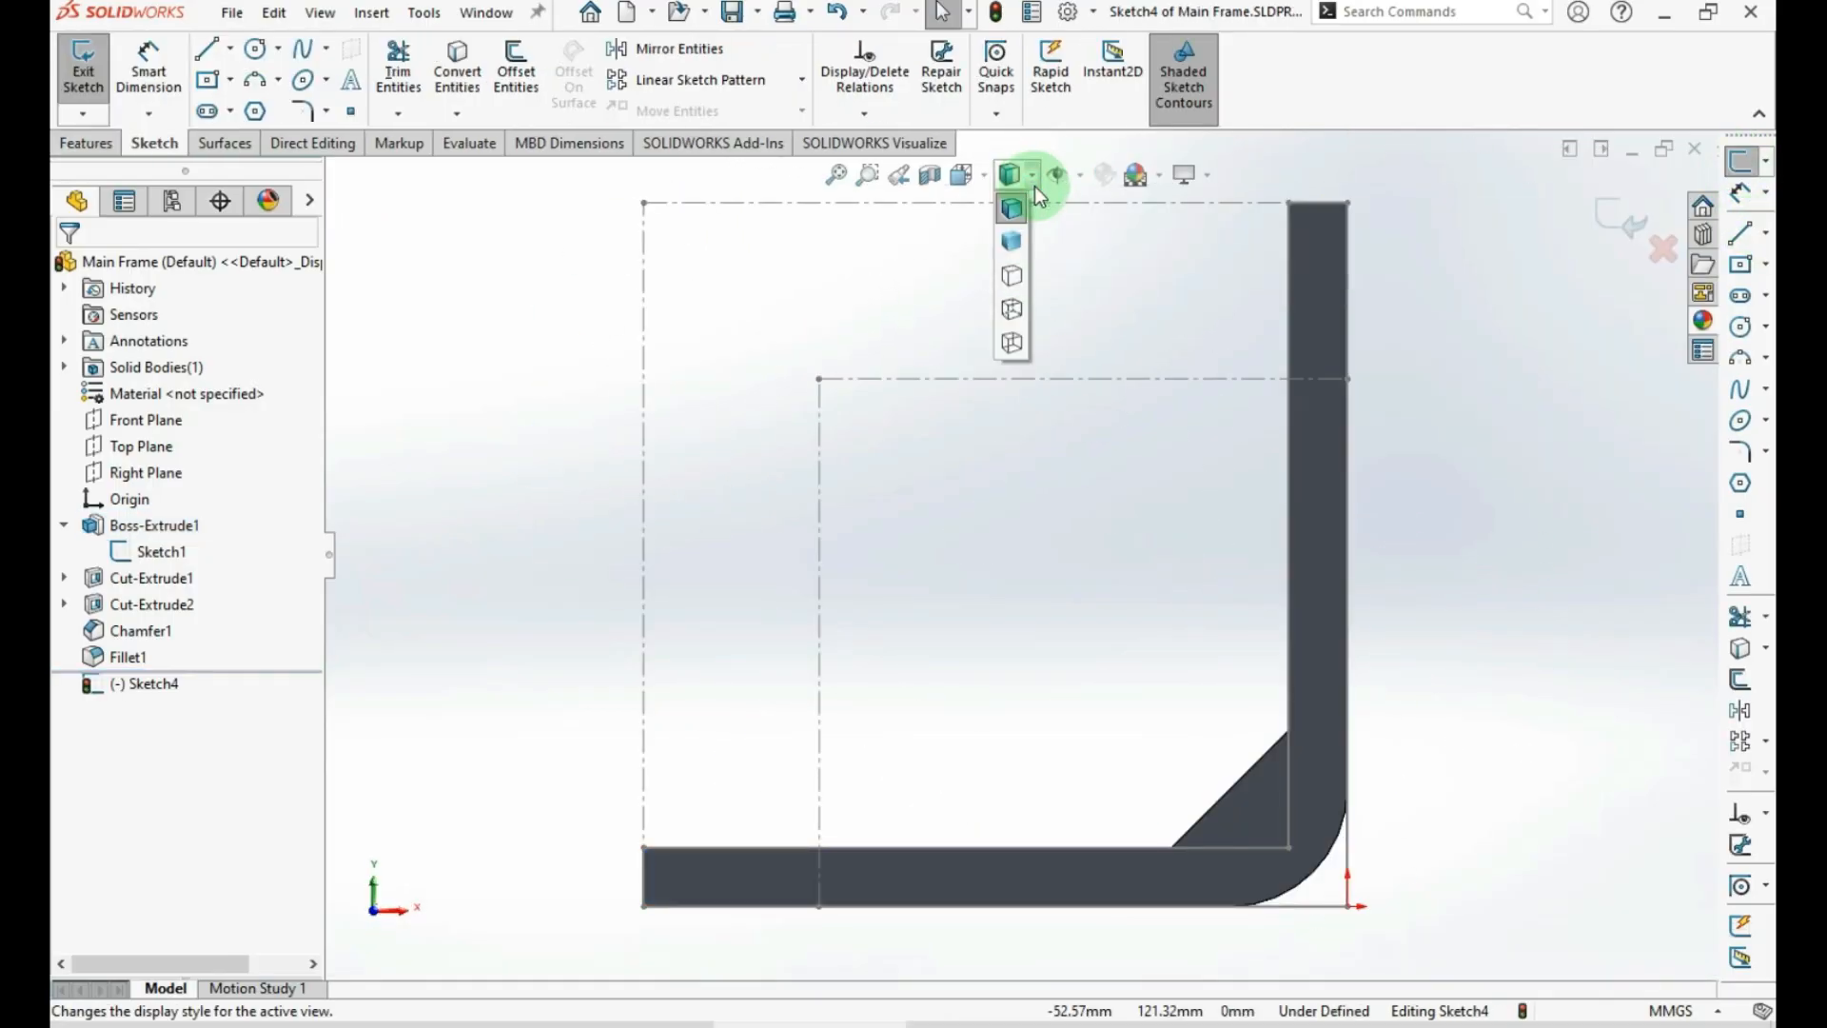
click(1011, 309)
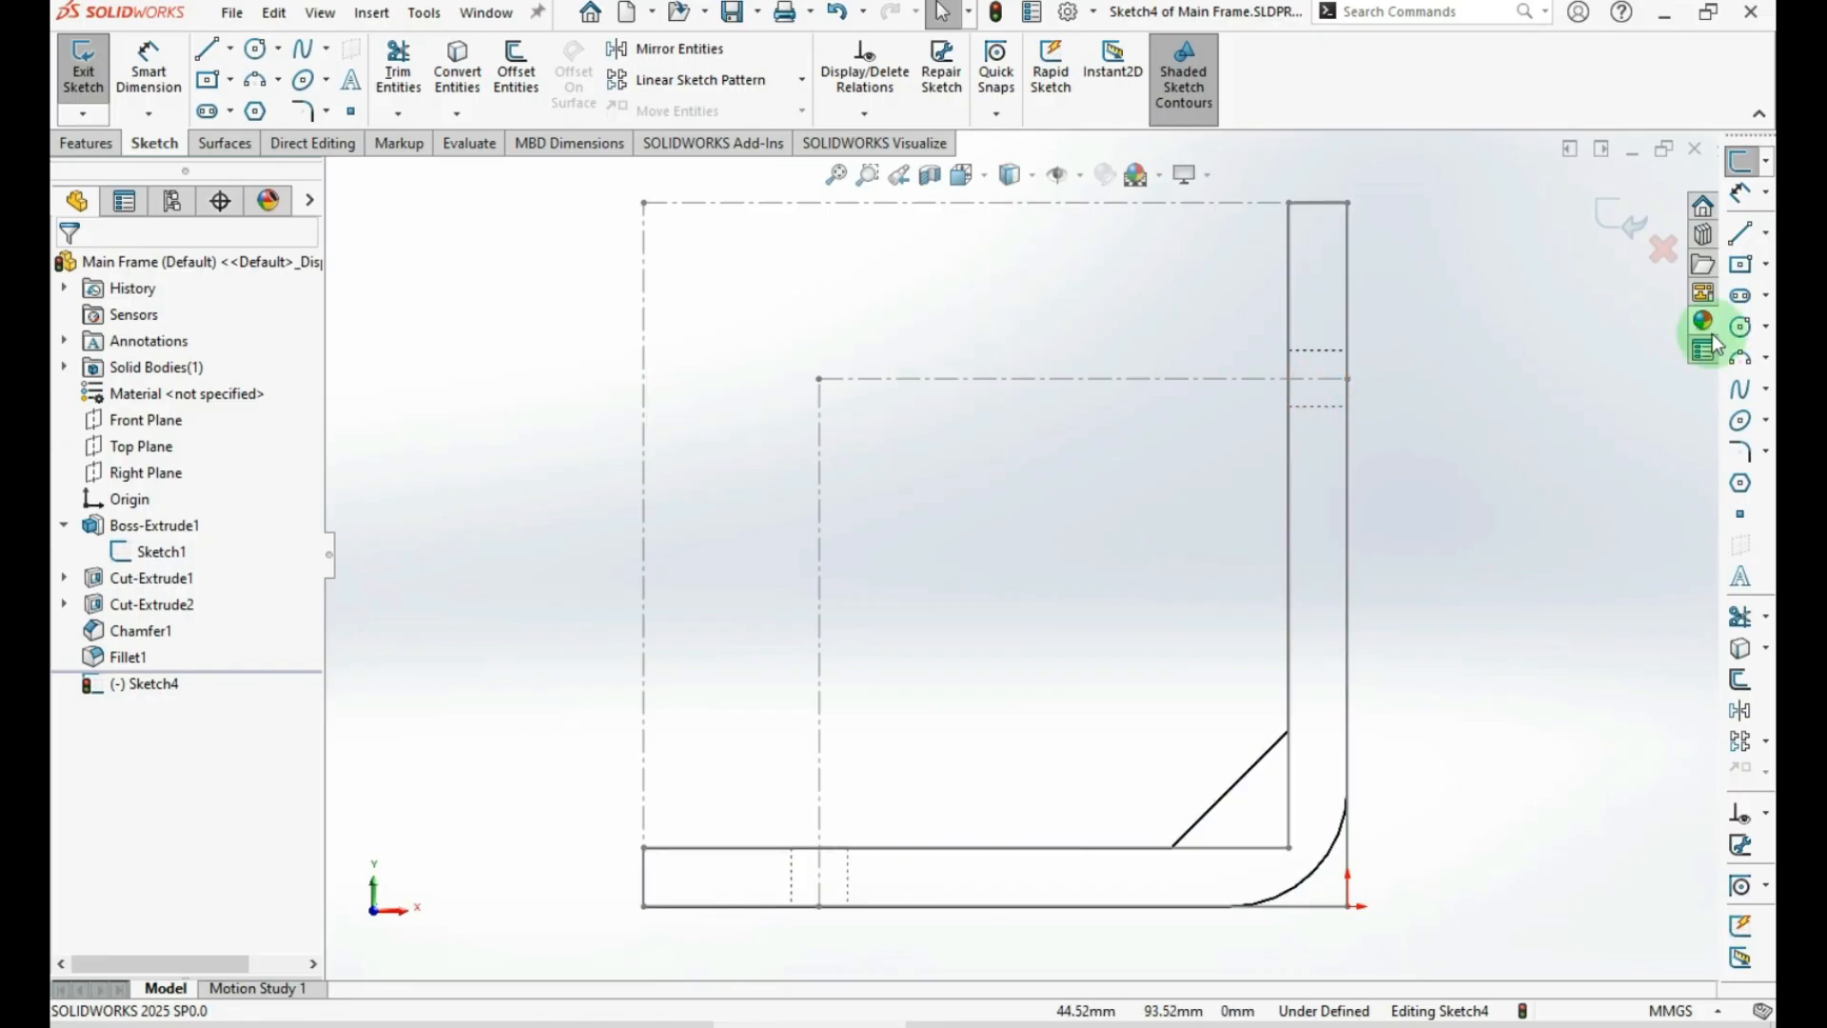
Draw a centerline chain from one arm's outer edge about 27 mm along its hole axis, diagonally to the other hole axis, ending at that arm's outer edge
click(1767, 236)
click(1635, 259)
click(1349, 378)
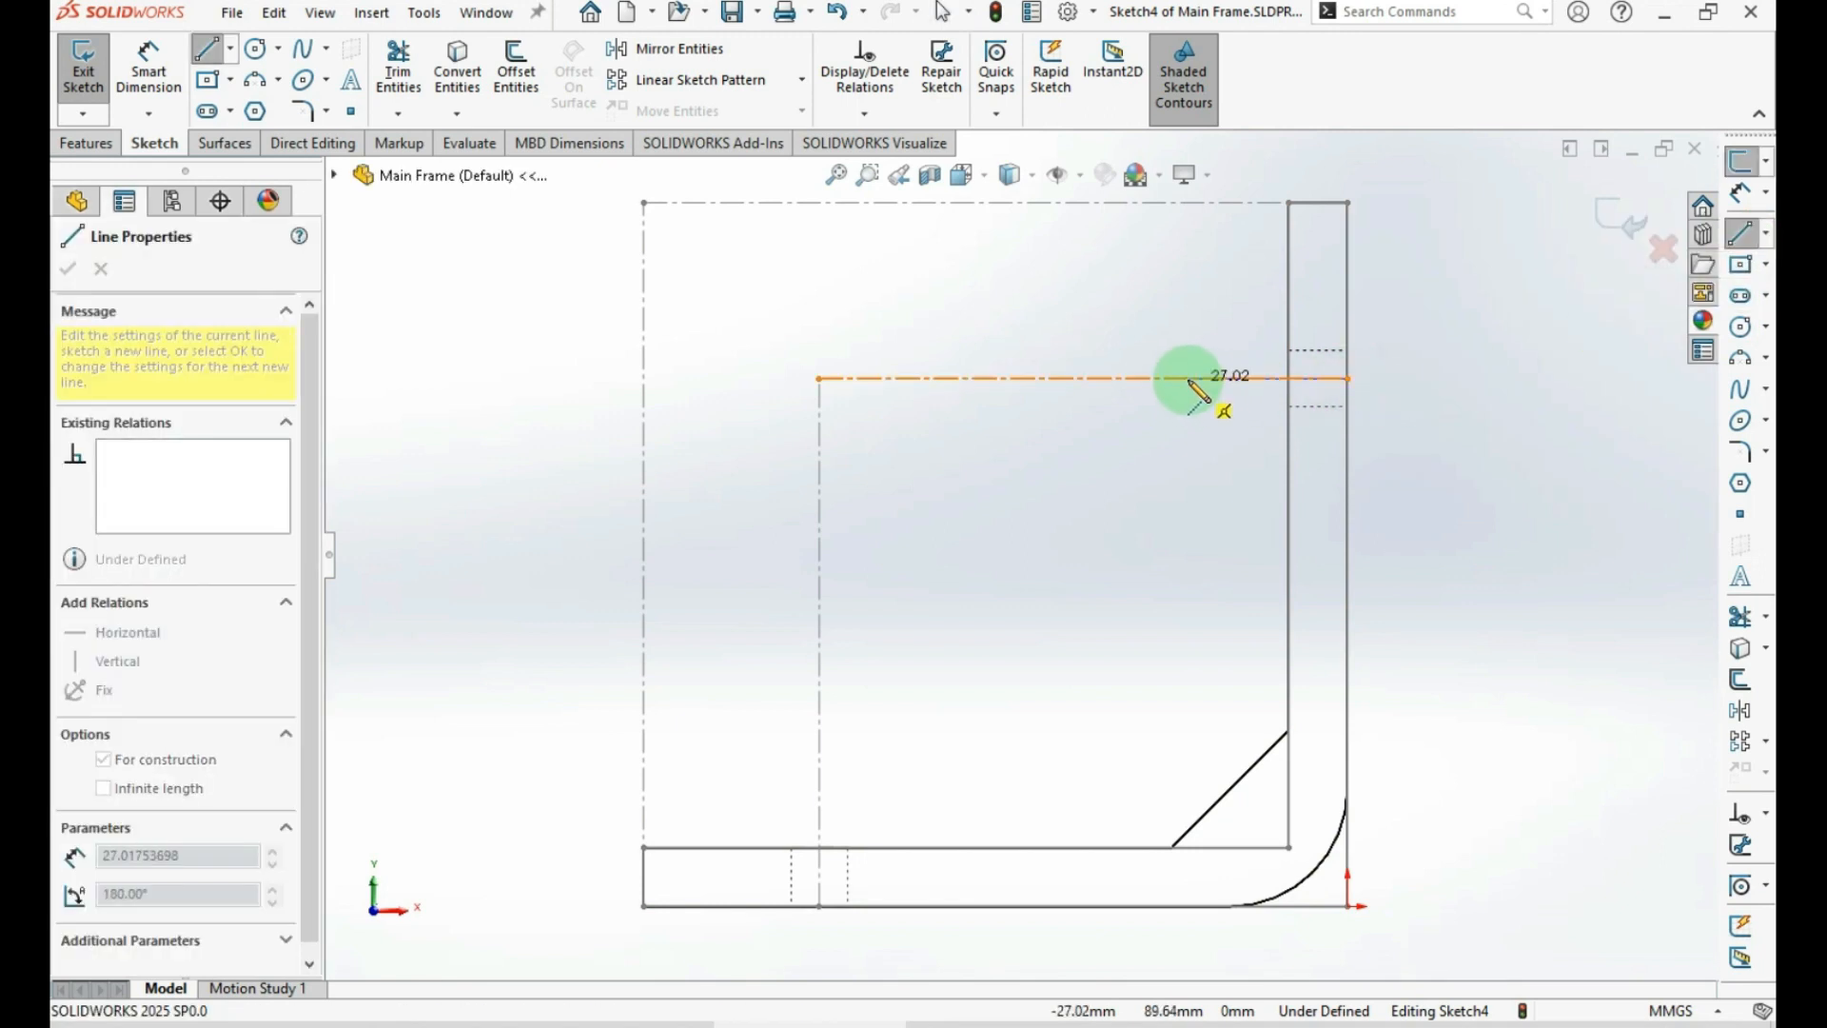
click(1186, 378)
click(819, 729)
click(819, 906)
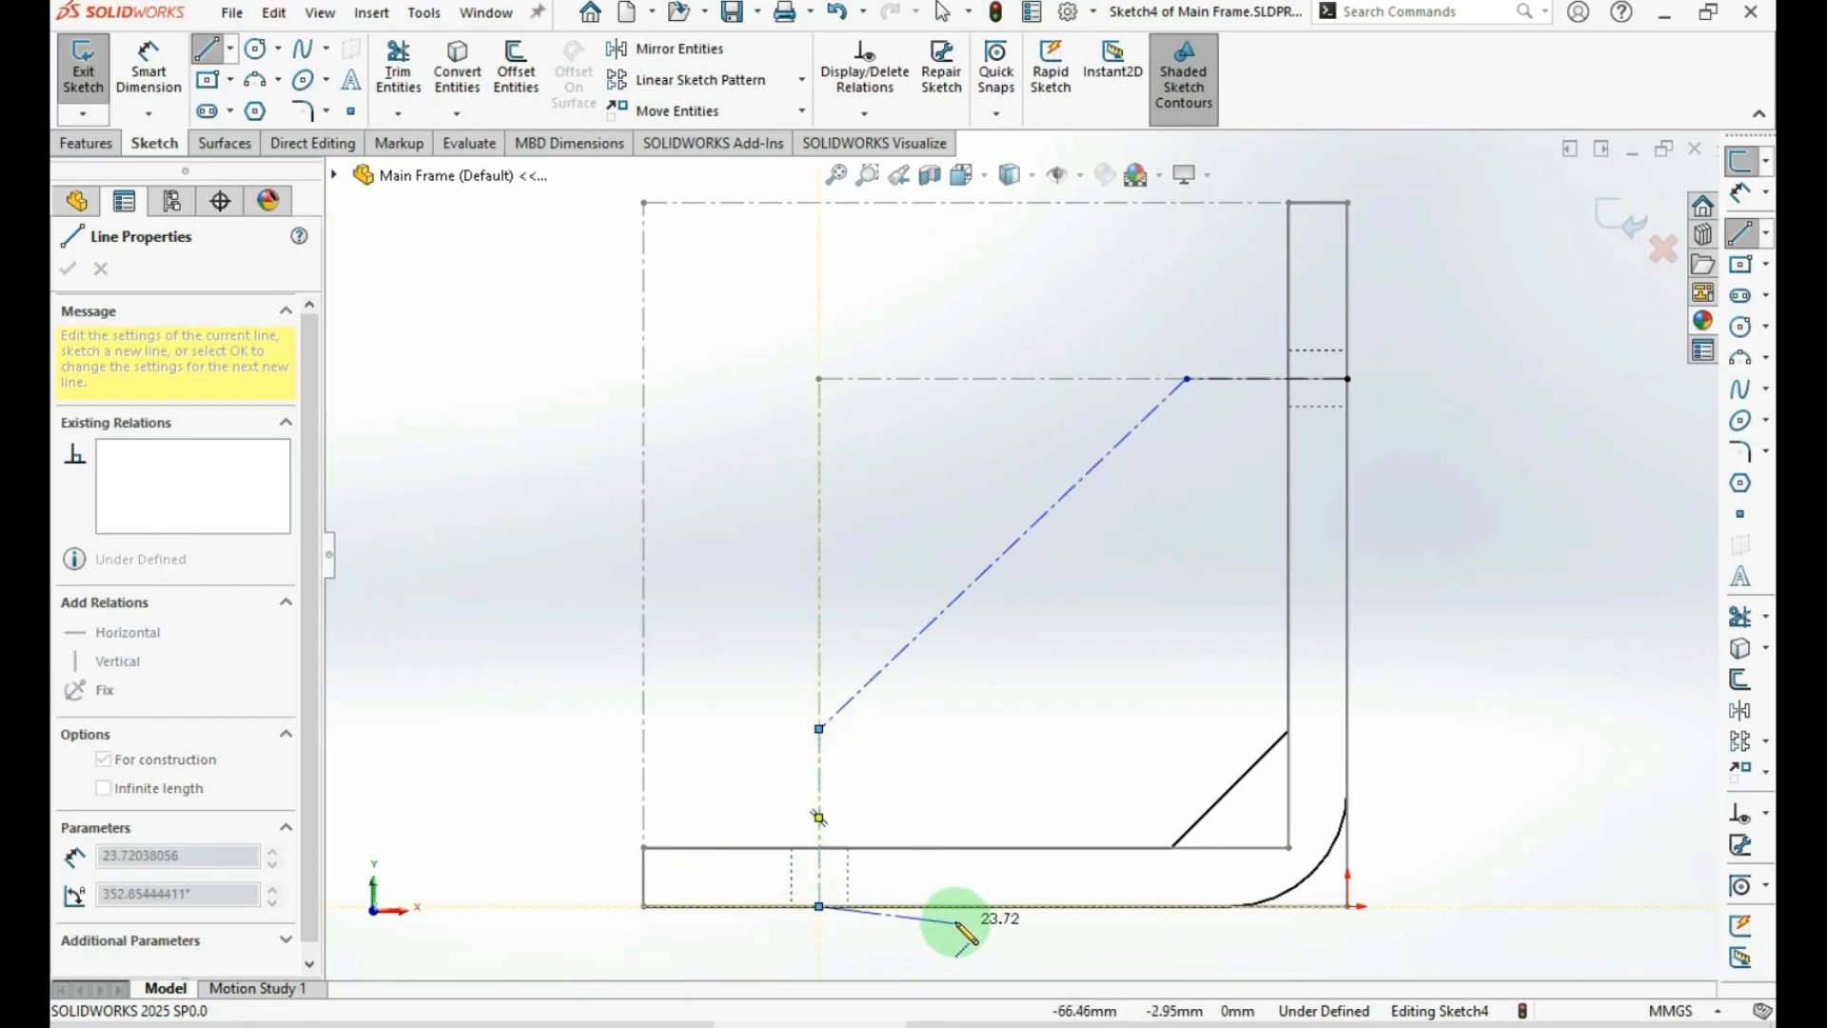
key(Escape)
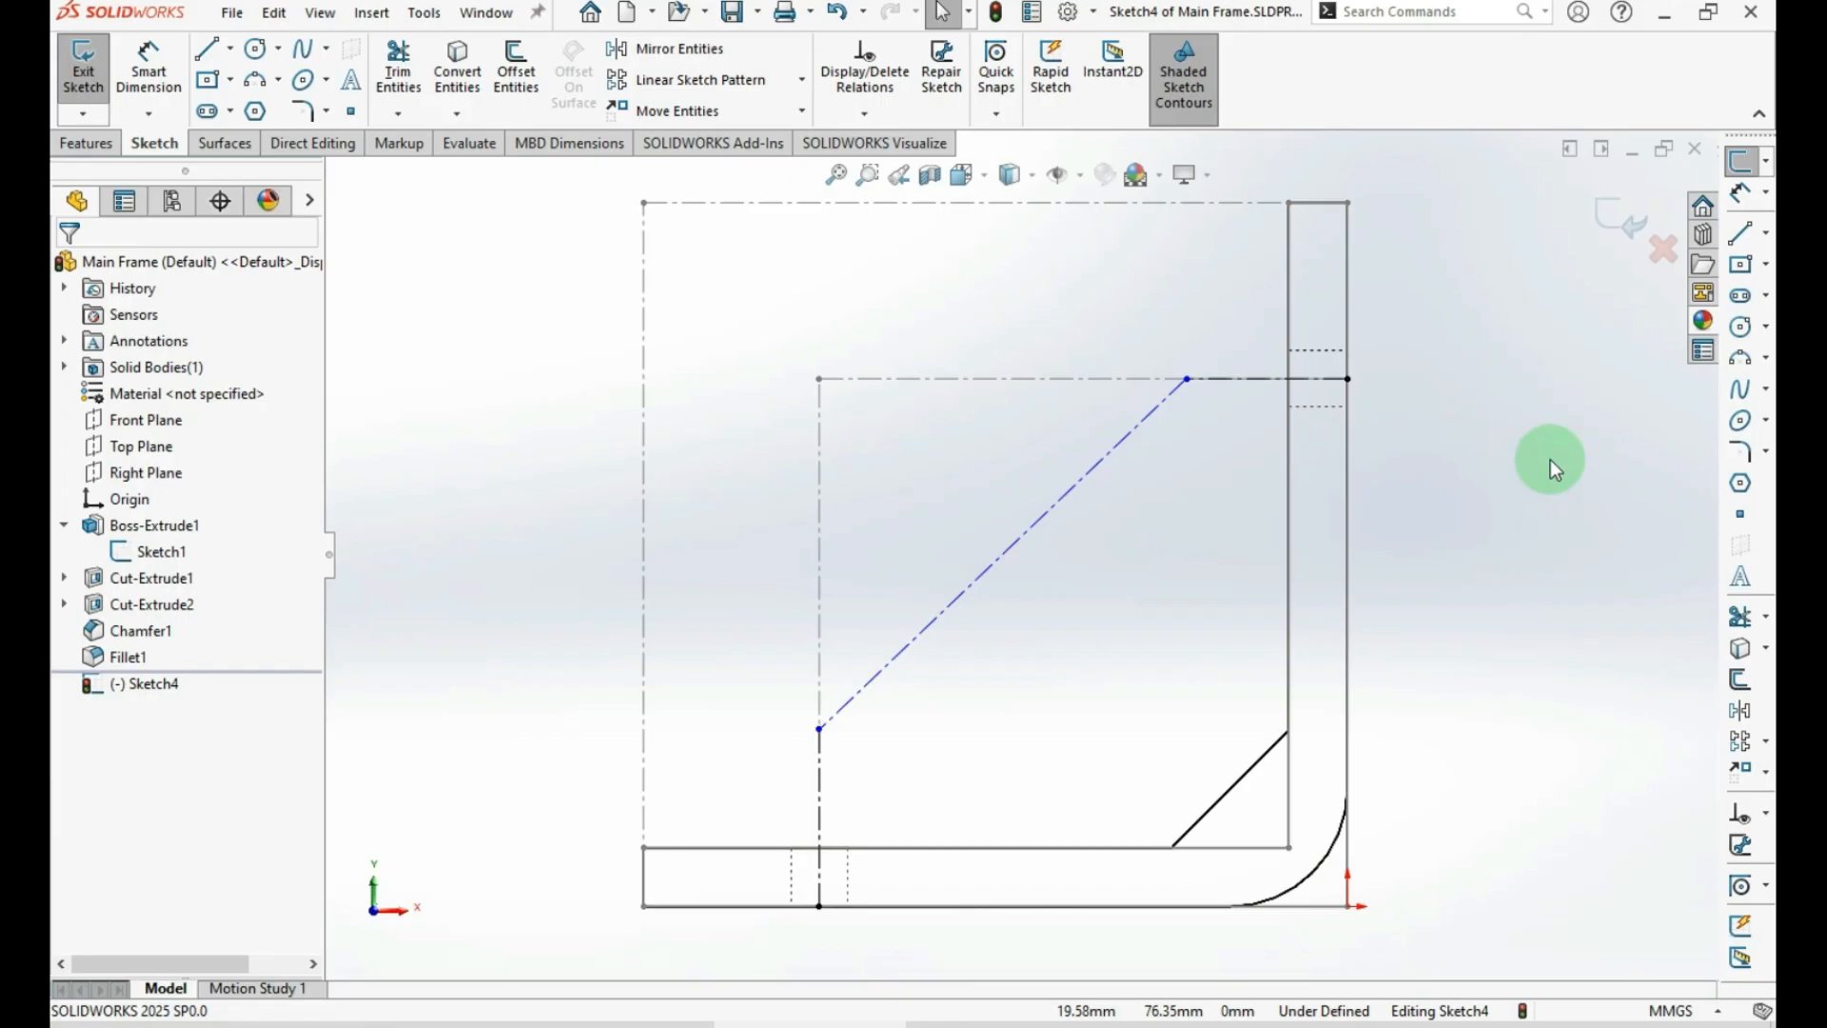
Make the two short centerlines along the hole axes equal in length
click(1317, 380)
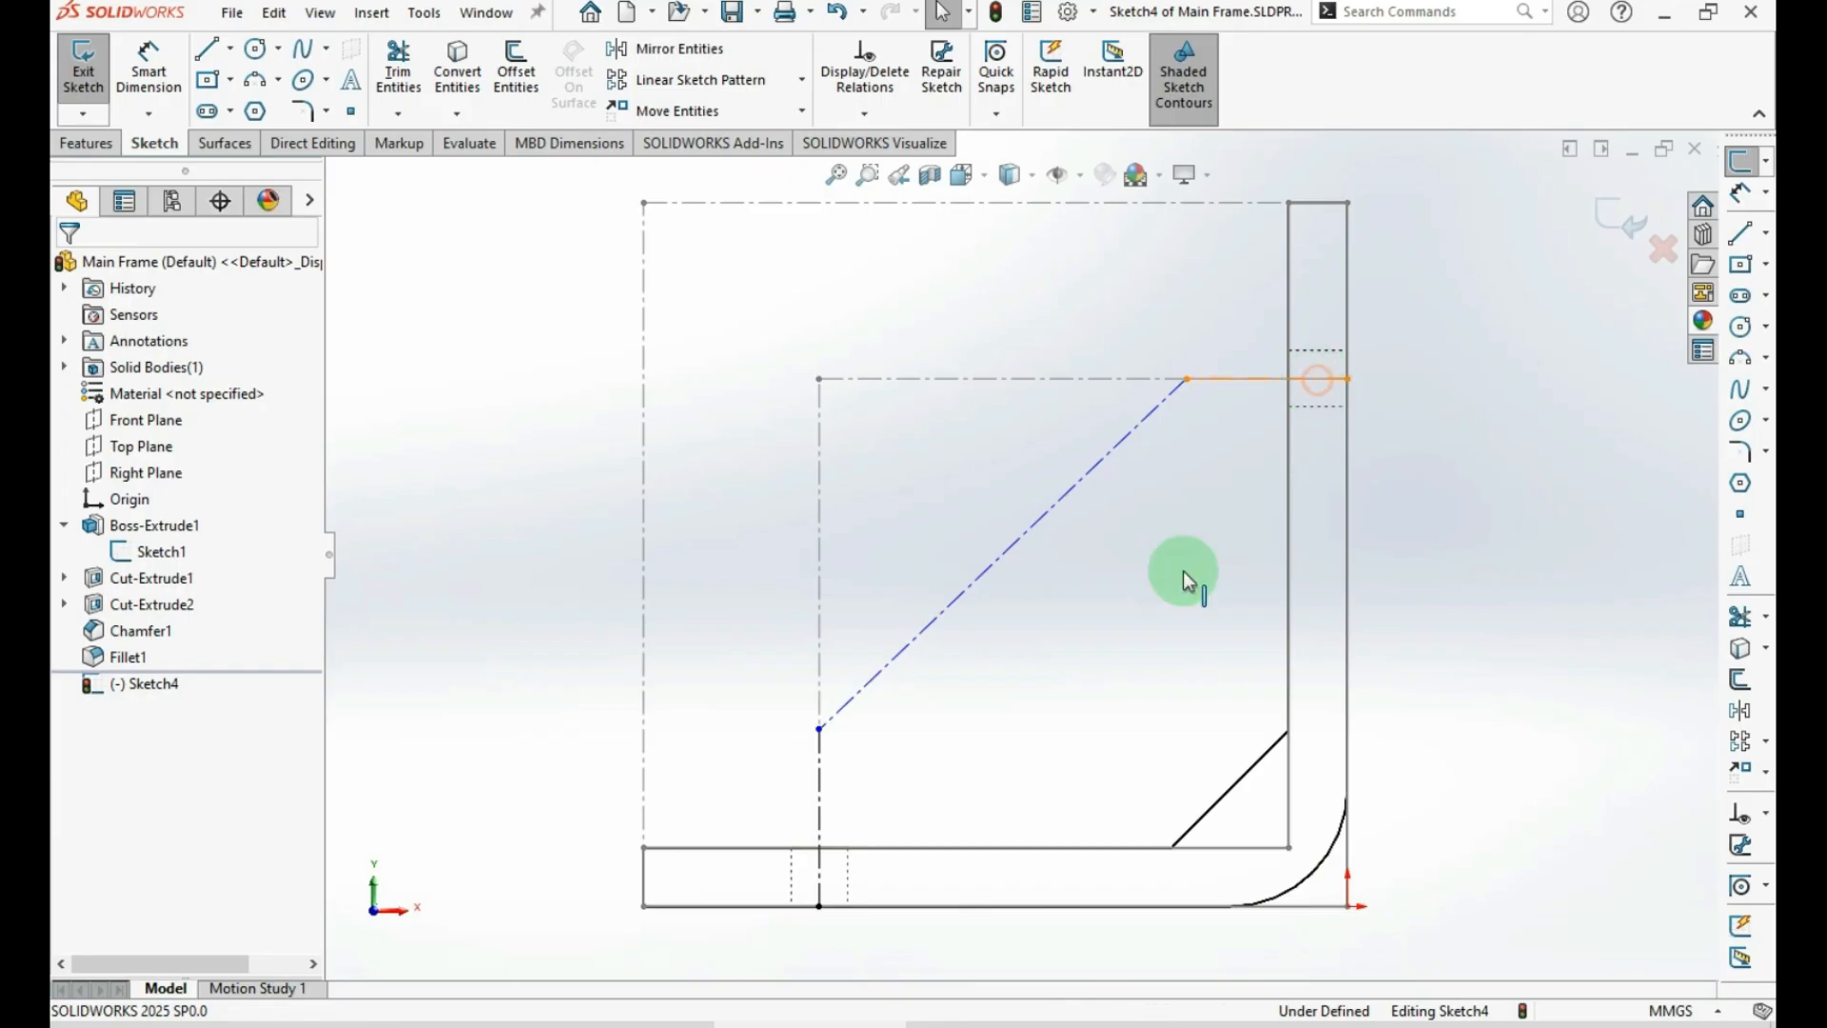
ctrl+click(822, 757)
click(1085, 650)
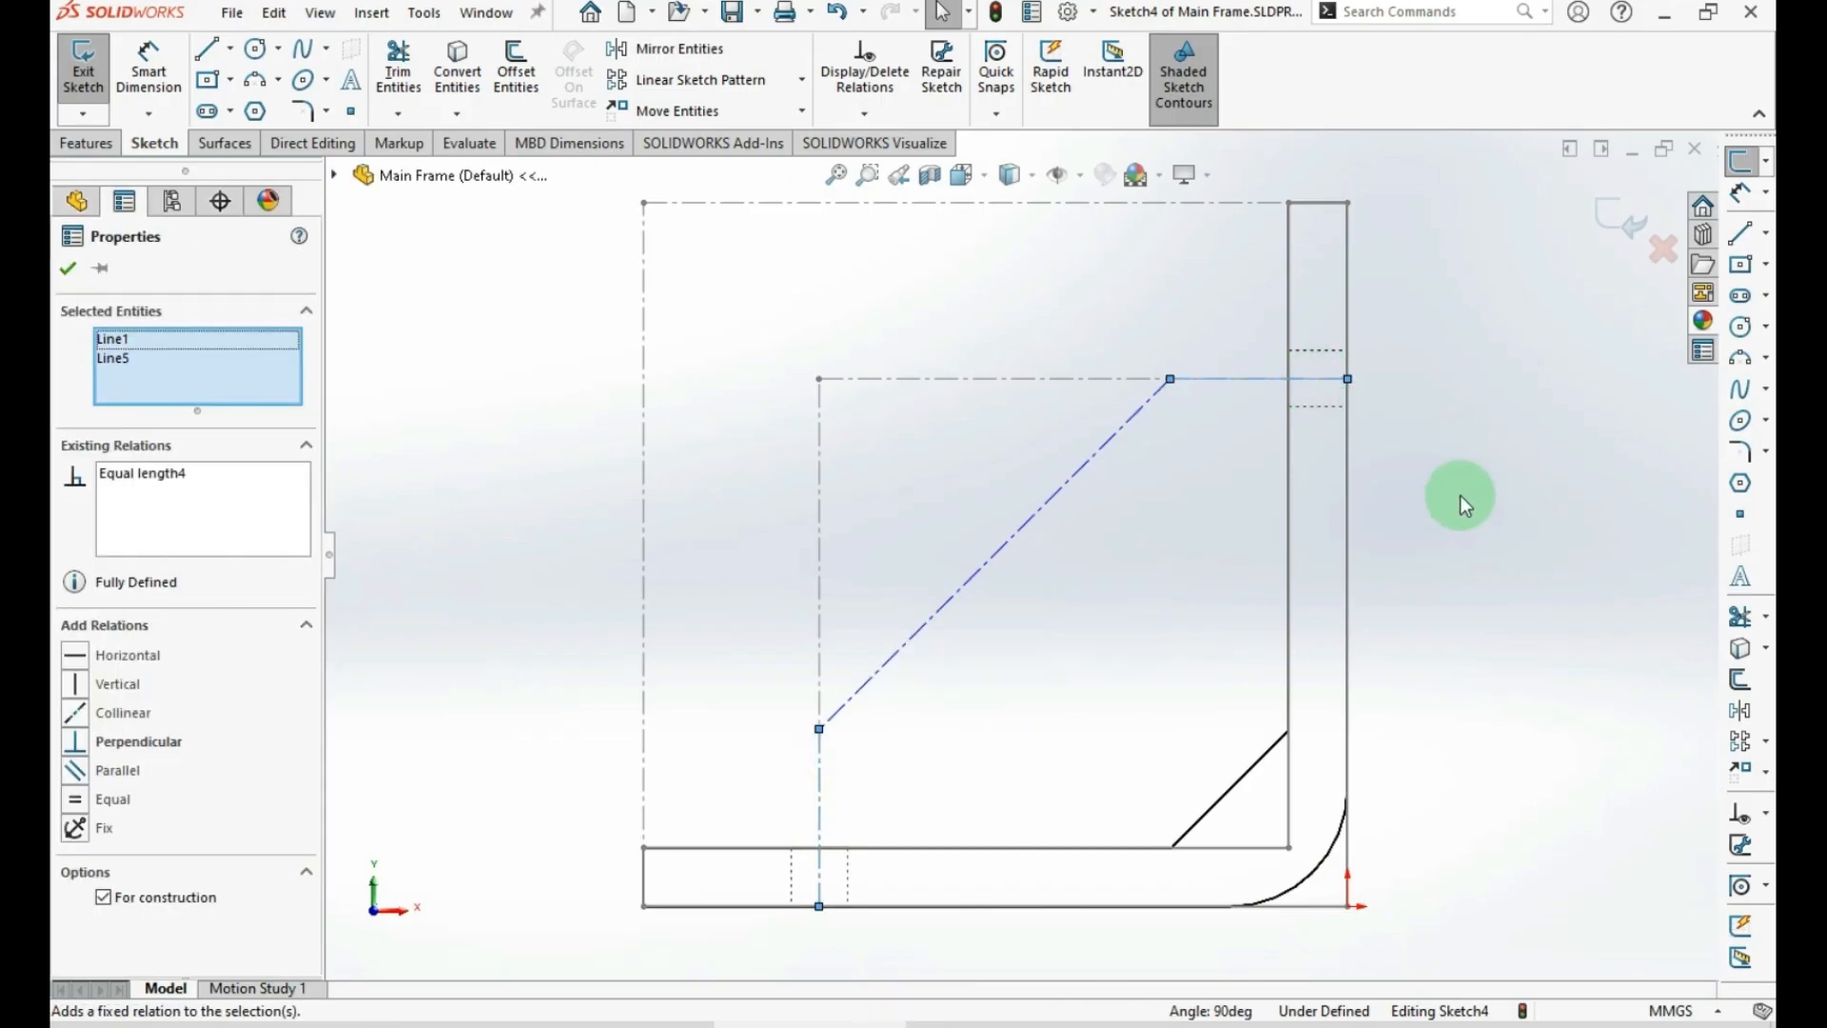
click(1460, 494)
Dimension the short horizontal centerline along the hole axis as 25 mm
key(ctrl+d)
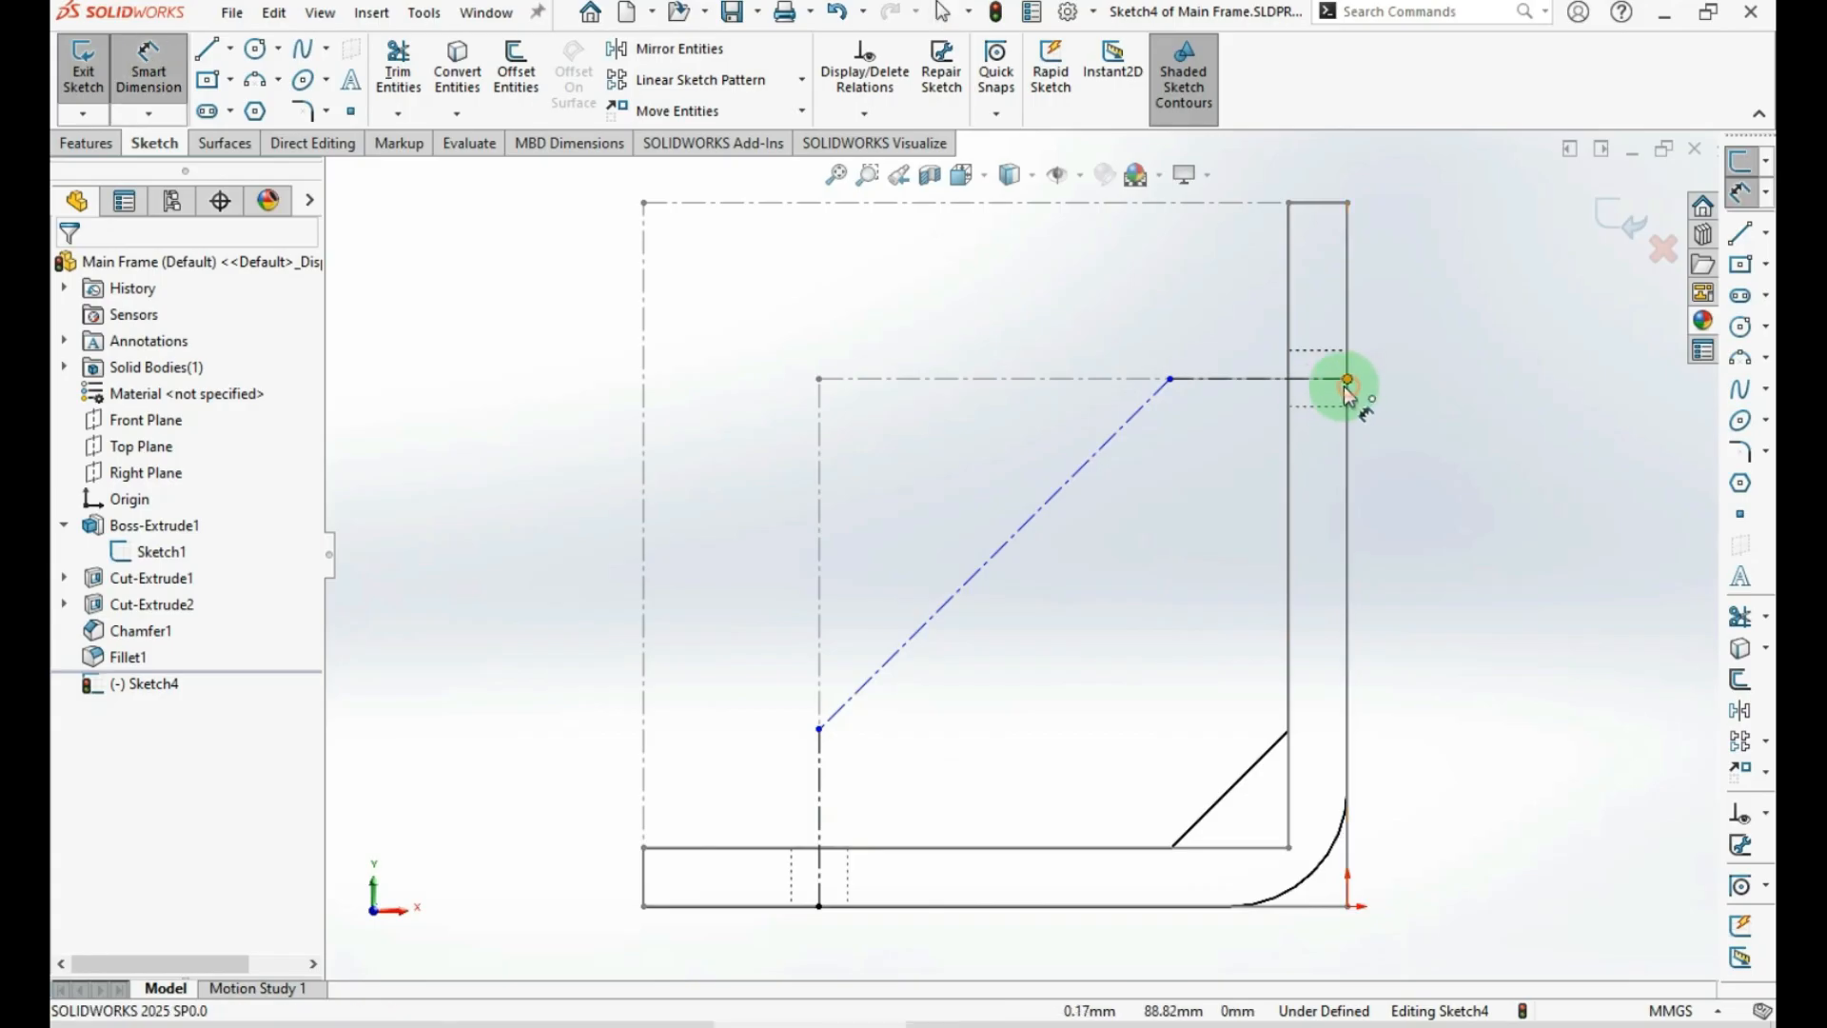
click(1348, 380)
click(1171, 380)
click(1242, 357)
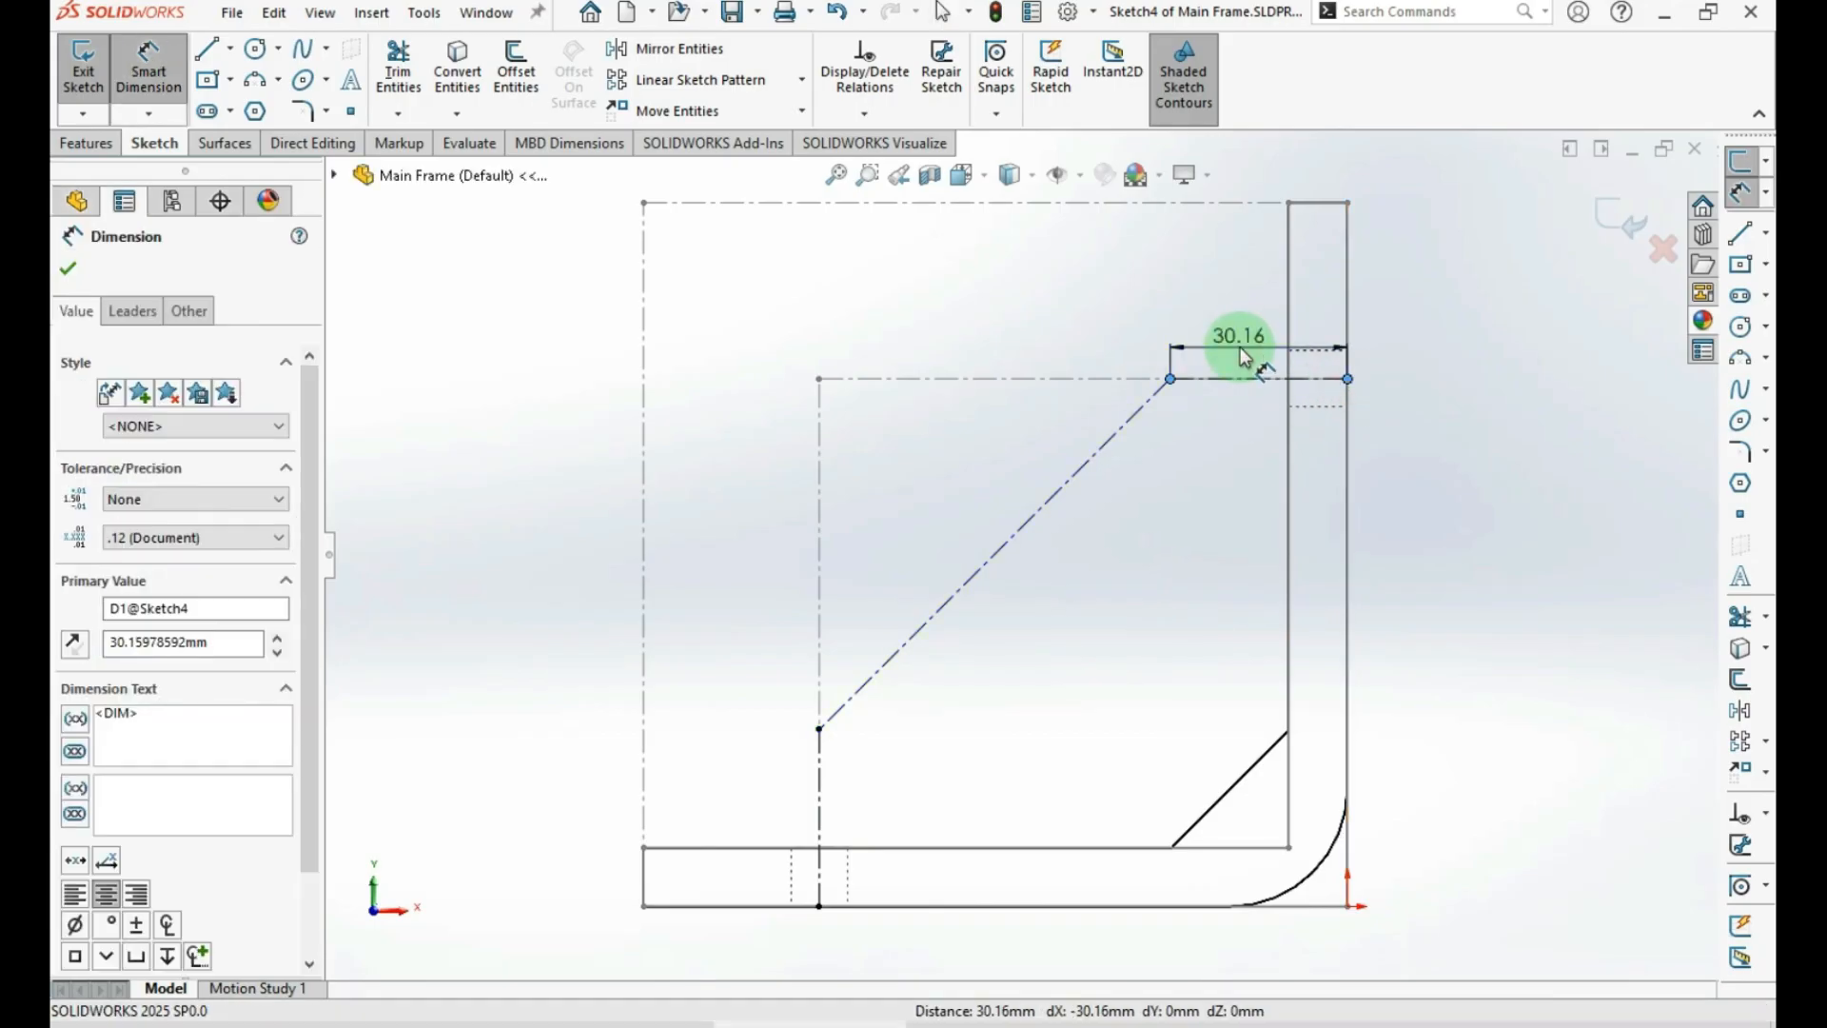
text(25)
key(Return)
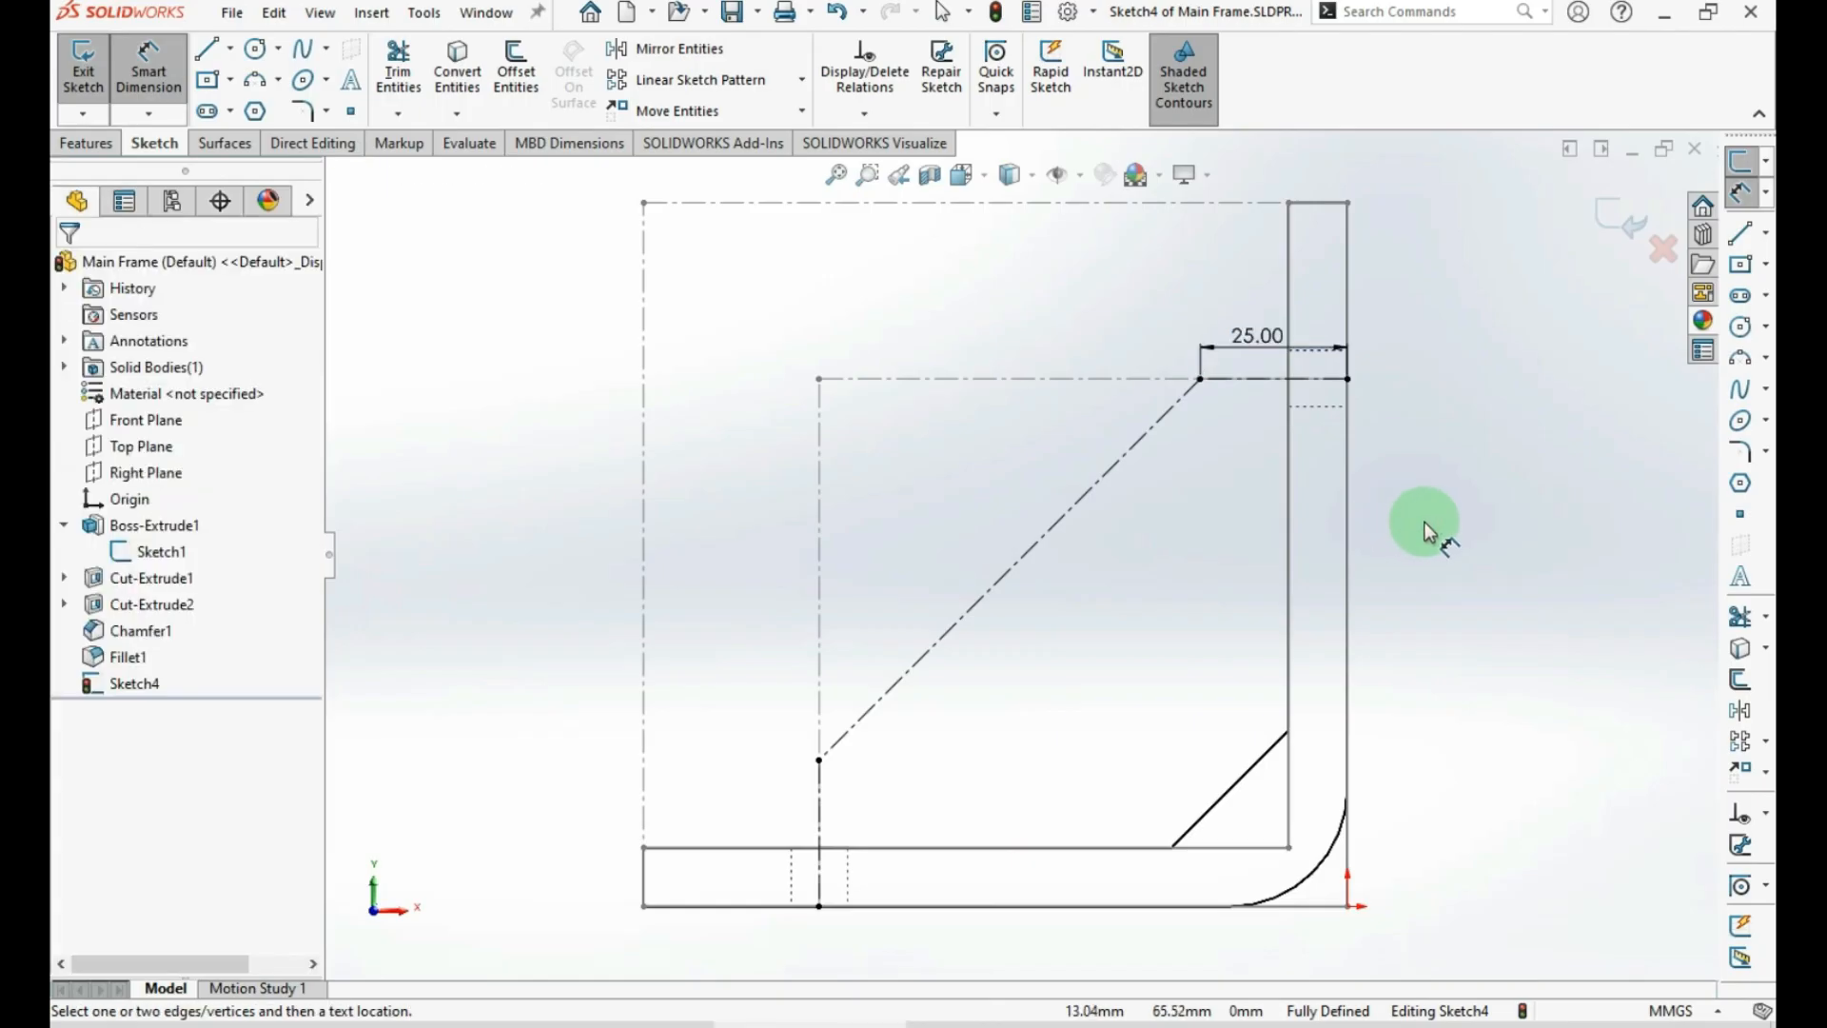
Measure the length of the diagonal centerline joining the two hole axes
key(ctrl)
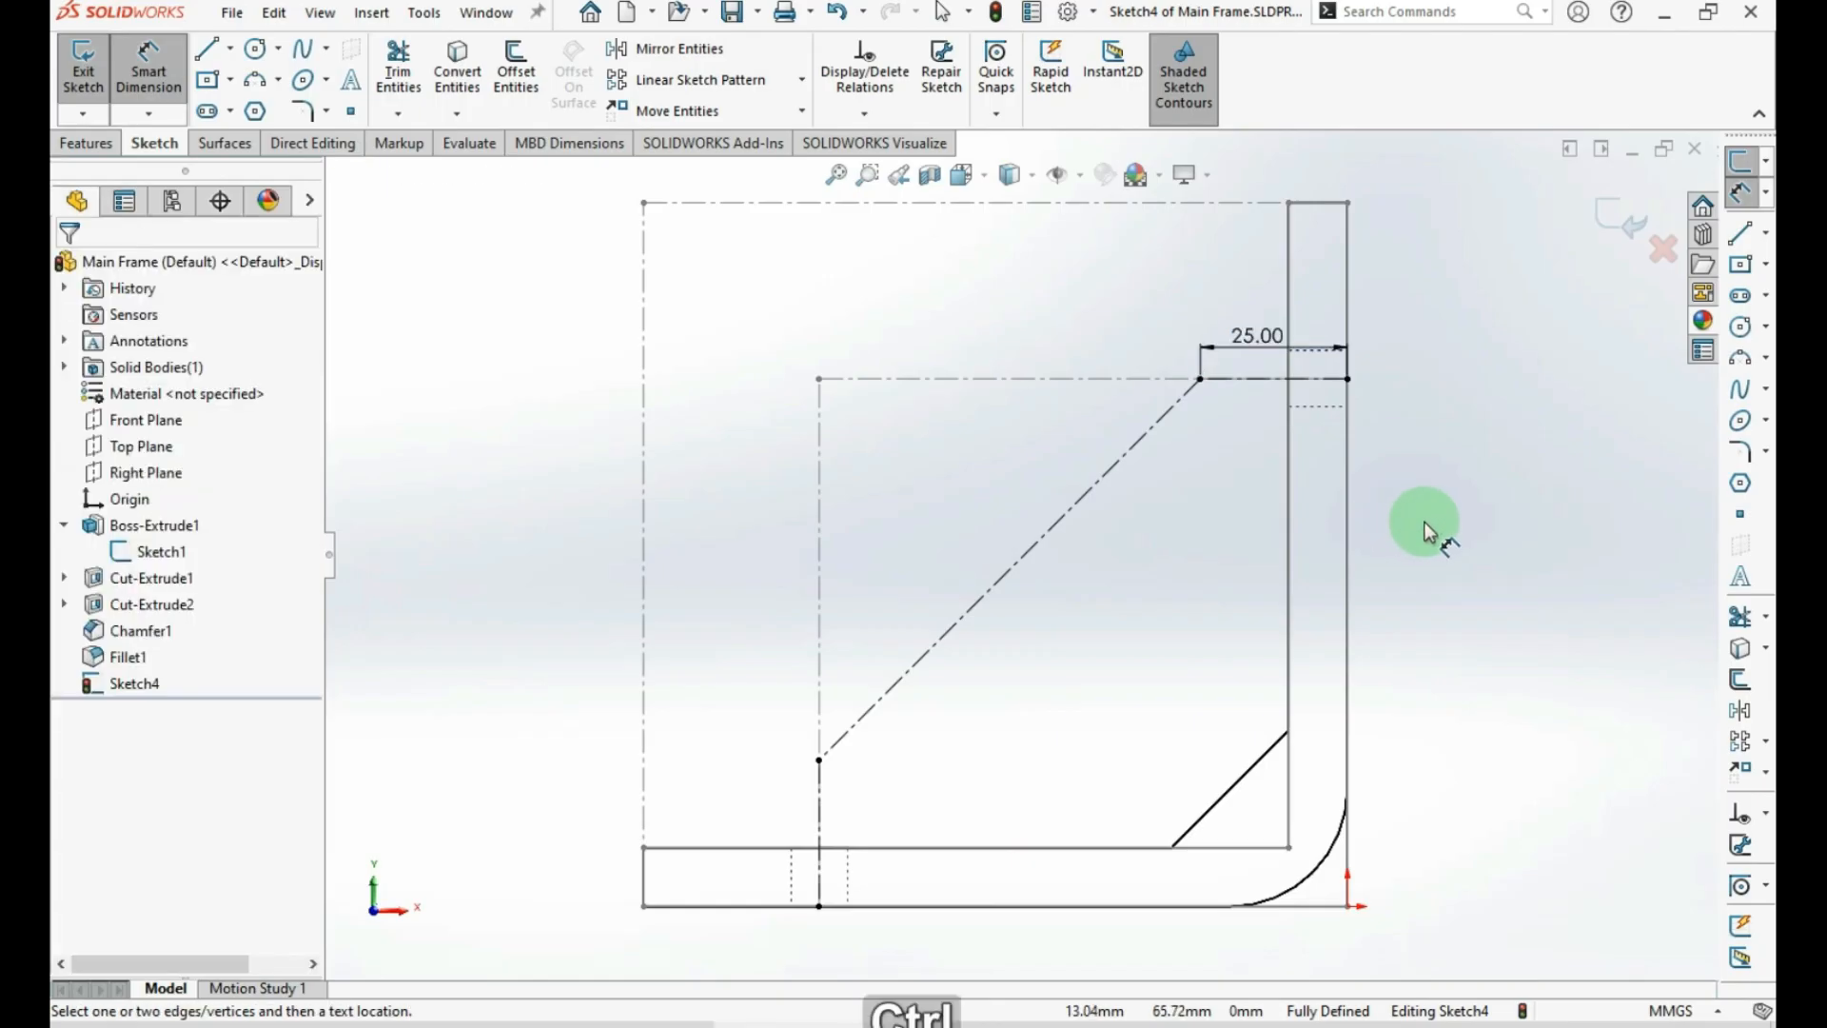
key(ctrl+m)
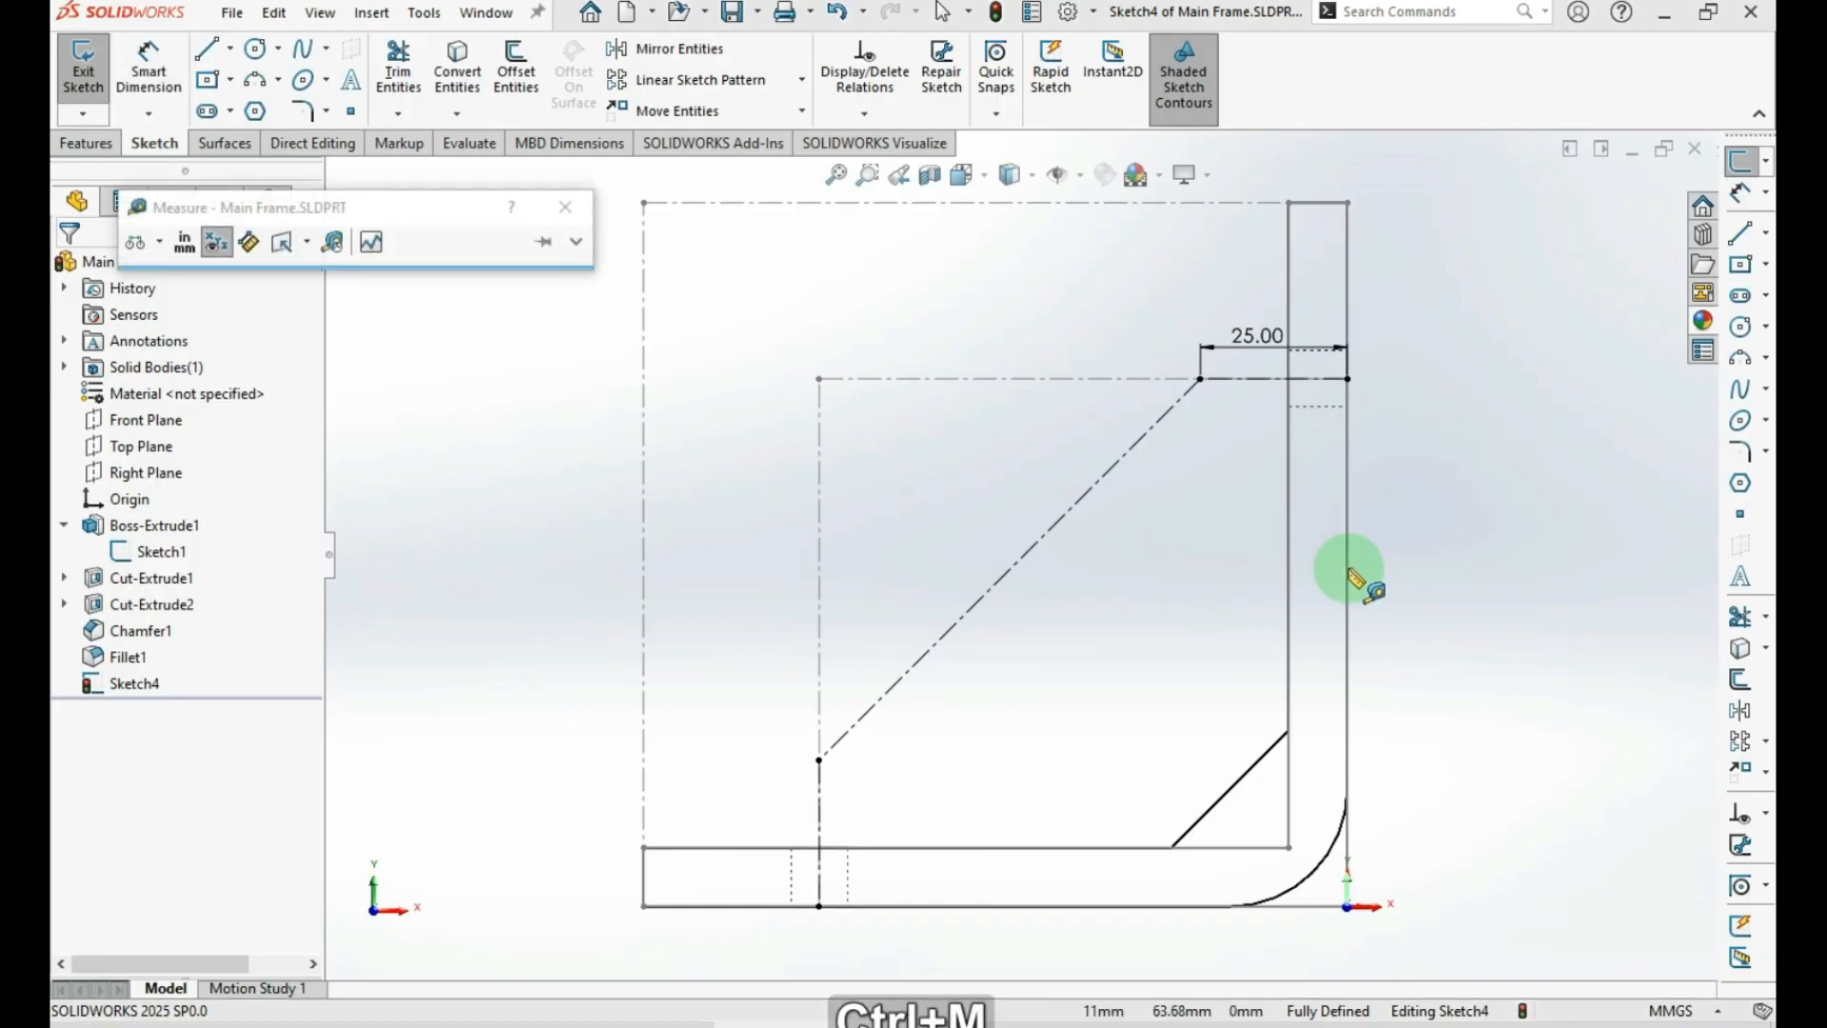
click(1076, 518)
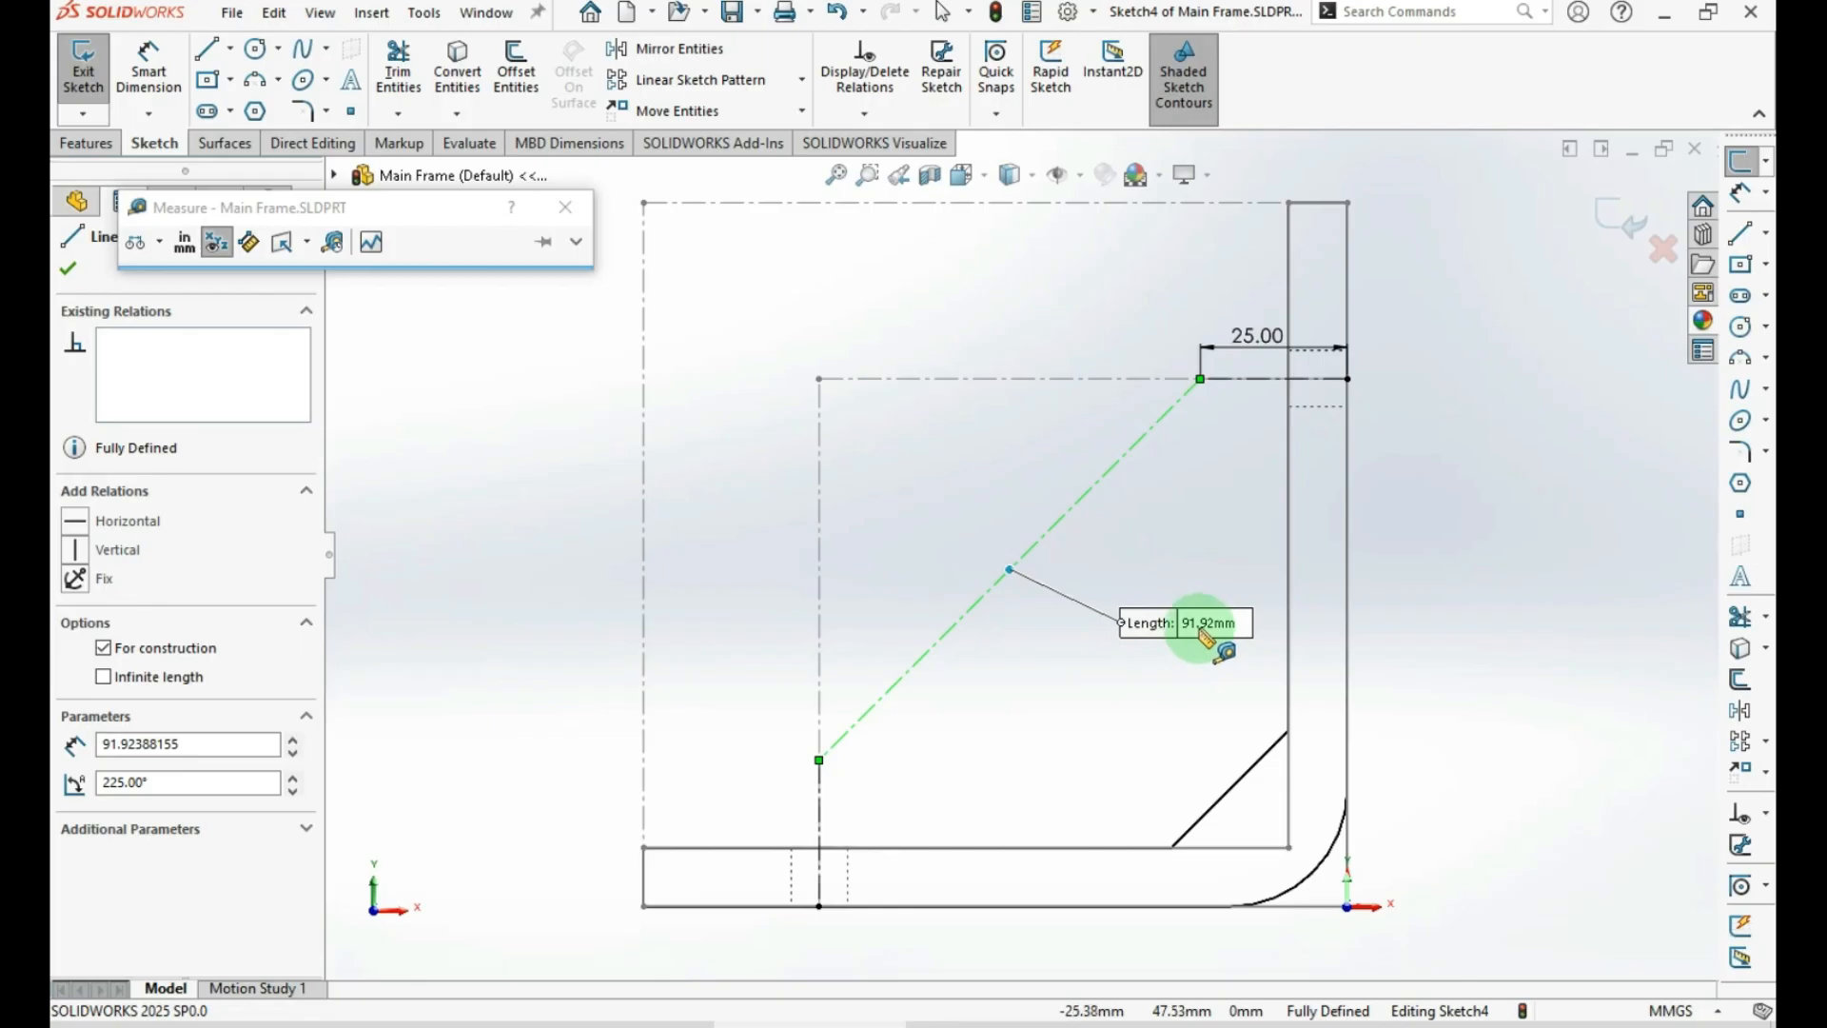
click(130, 750)
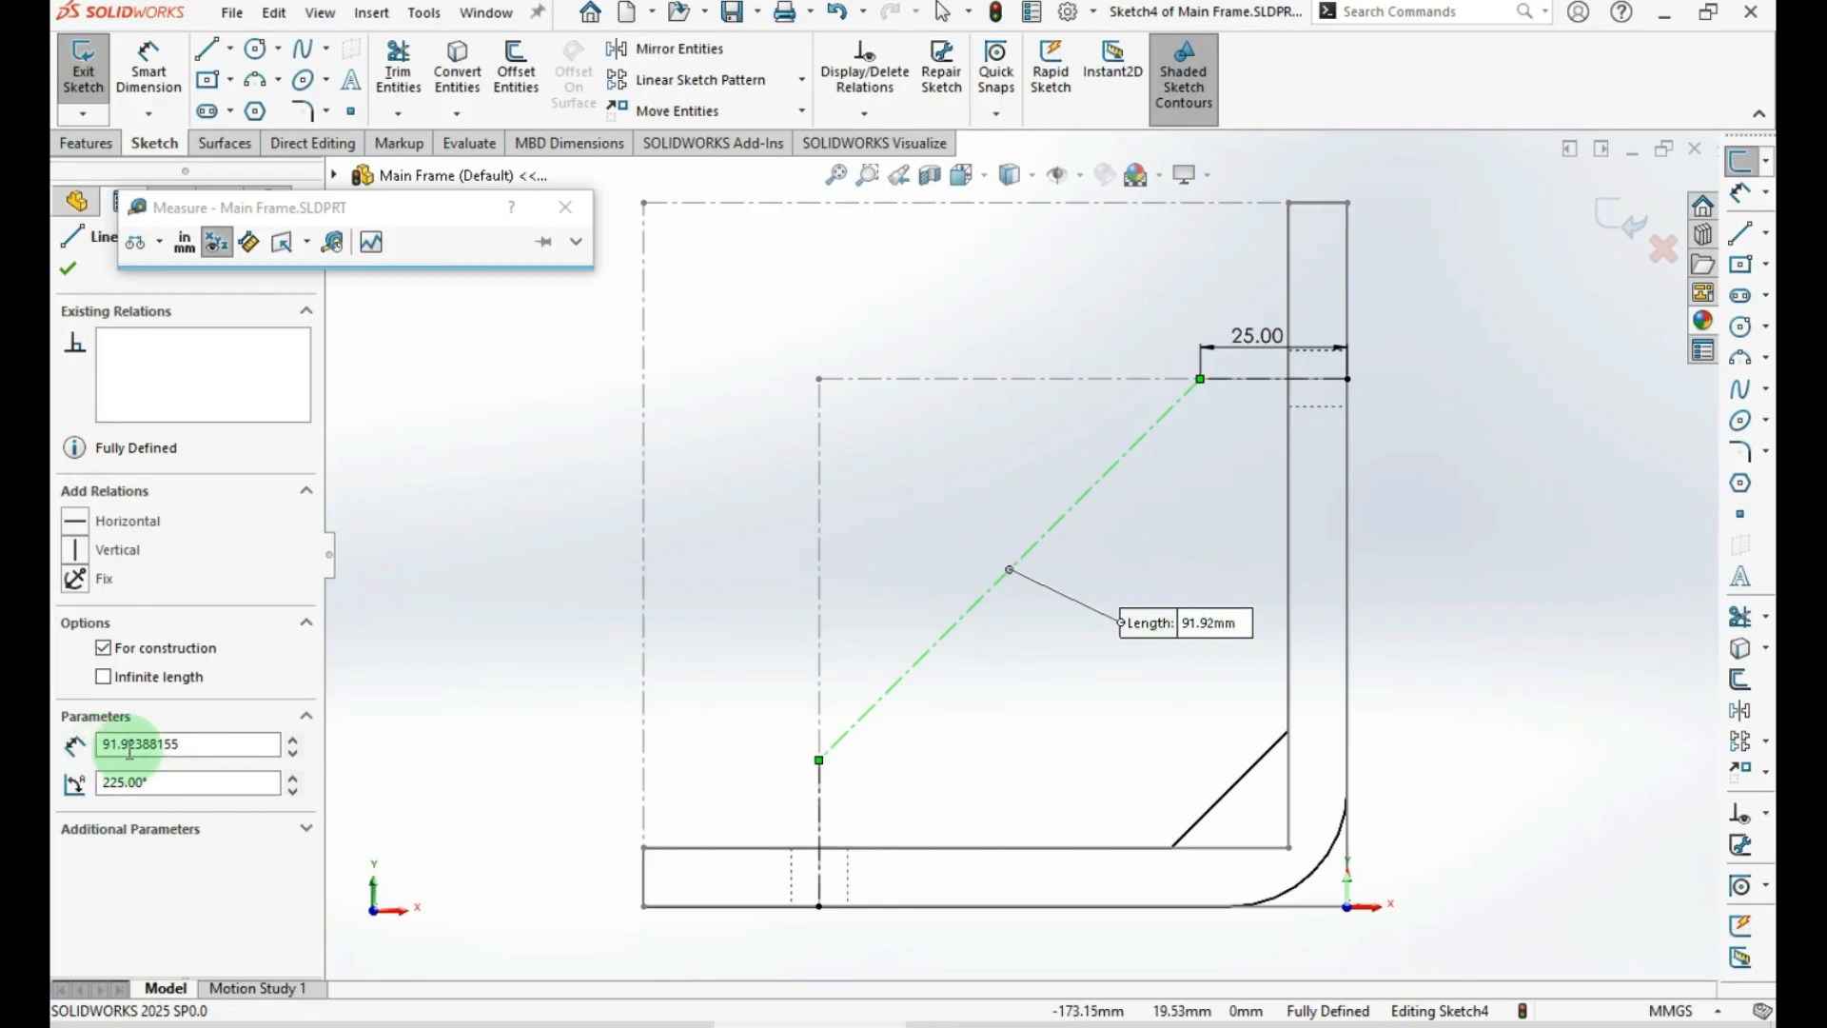
click(190, 744)
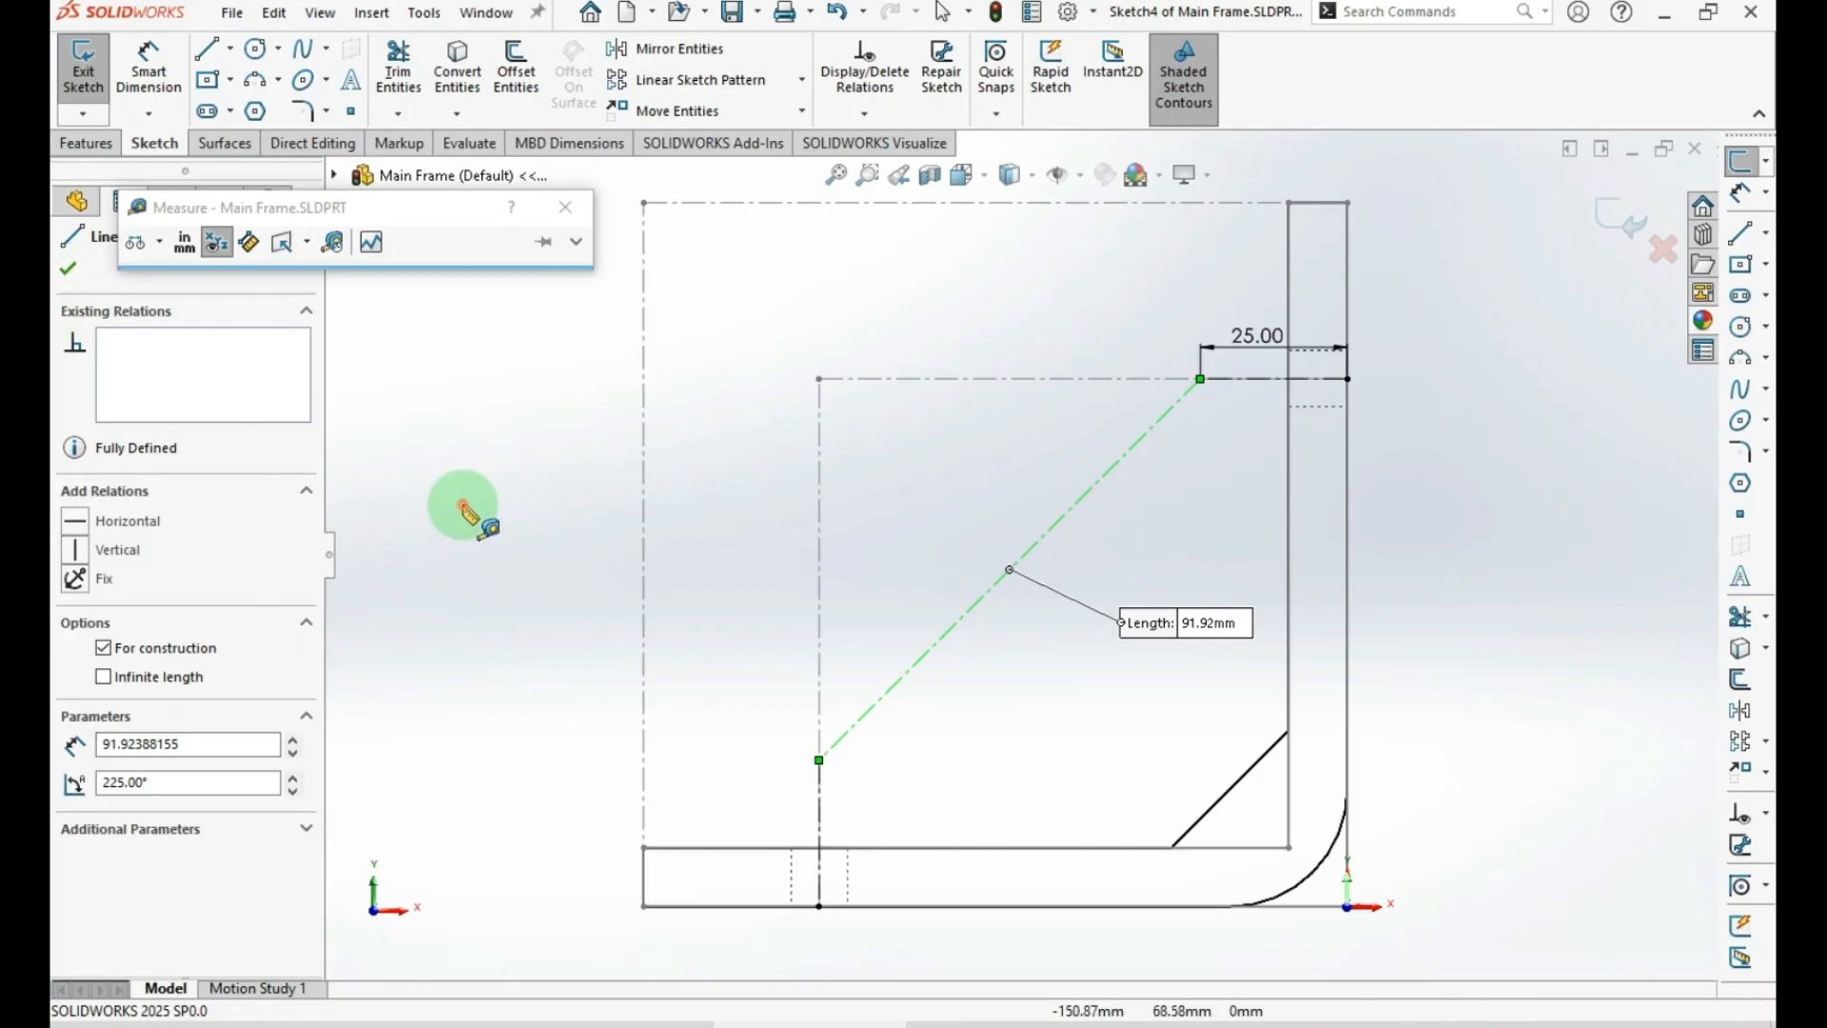
Draw a vertical and a horizontal centerline, each about 65 mm long, from the diagonal's ends to form a right triangle below it
click(463, 506)
click(1767, 238)
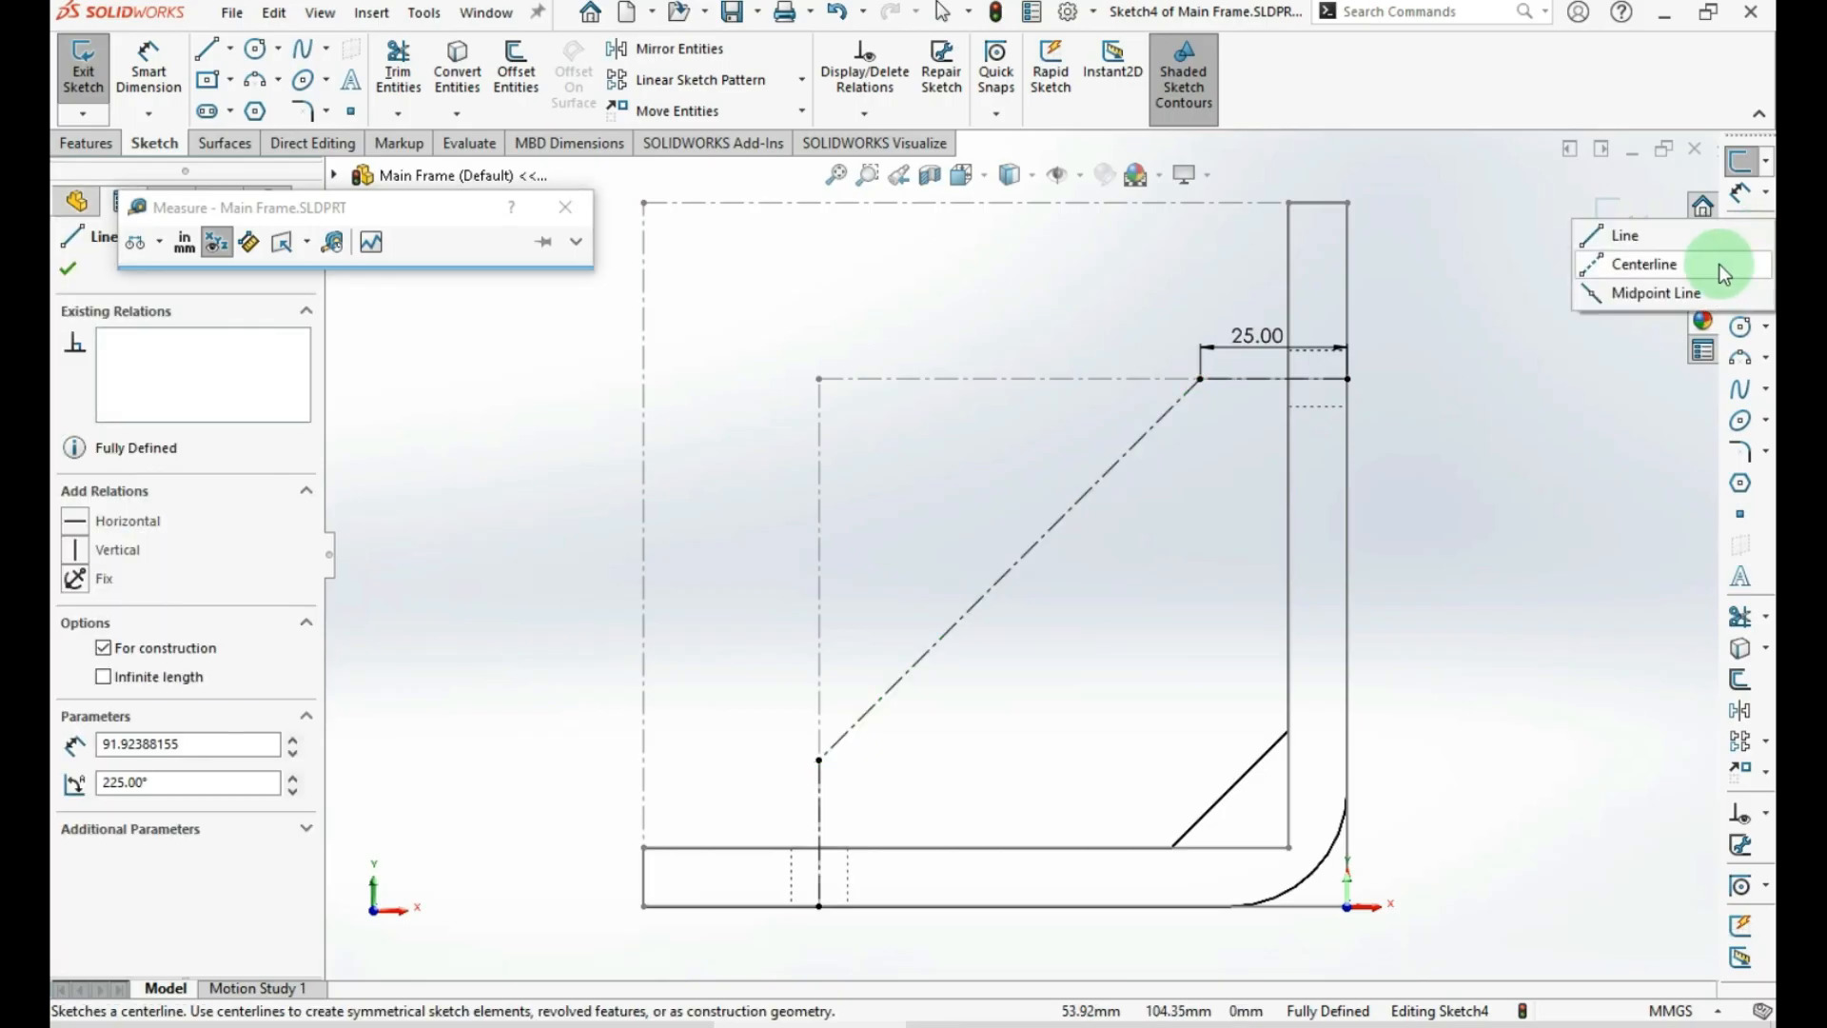
click(1713, 262)
click(1201, 380)
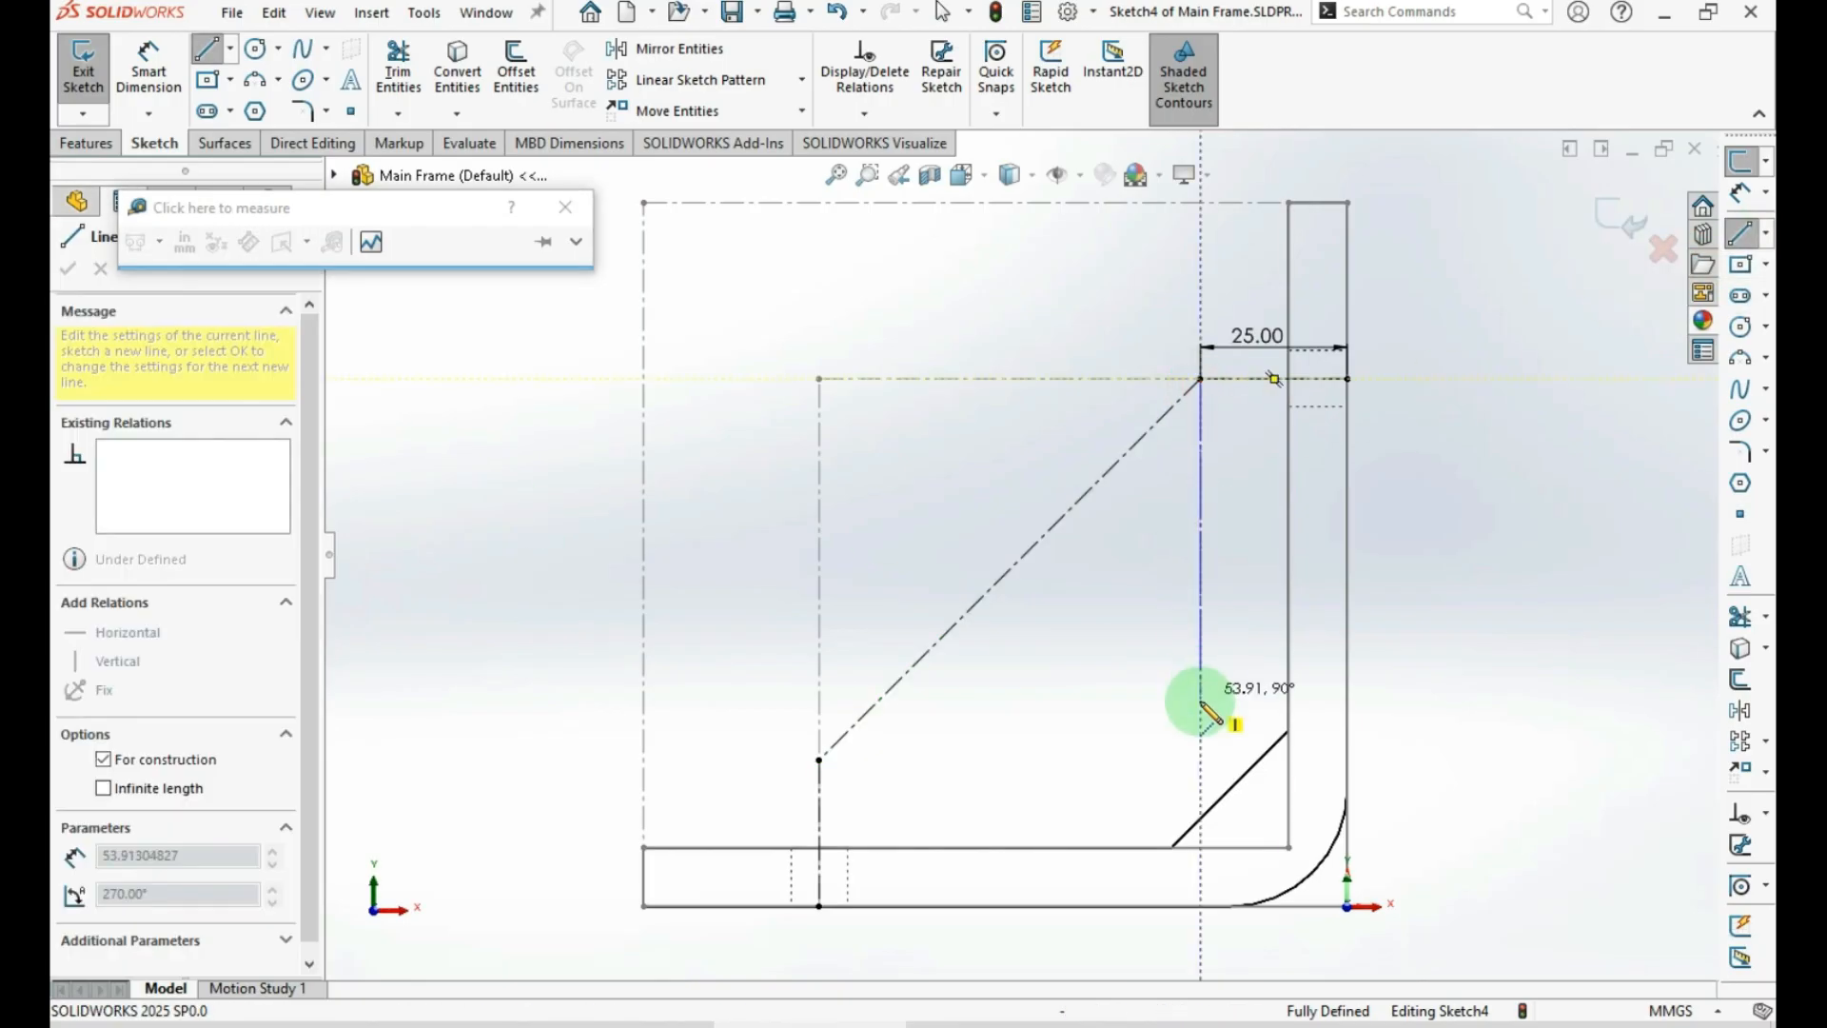
click(1200, 760)
click(819, 759)
key(Escape)
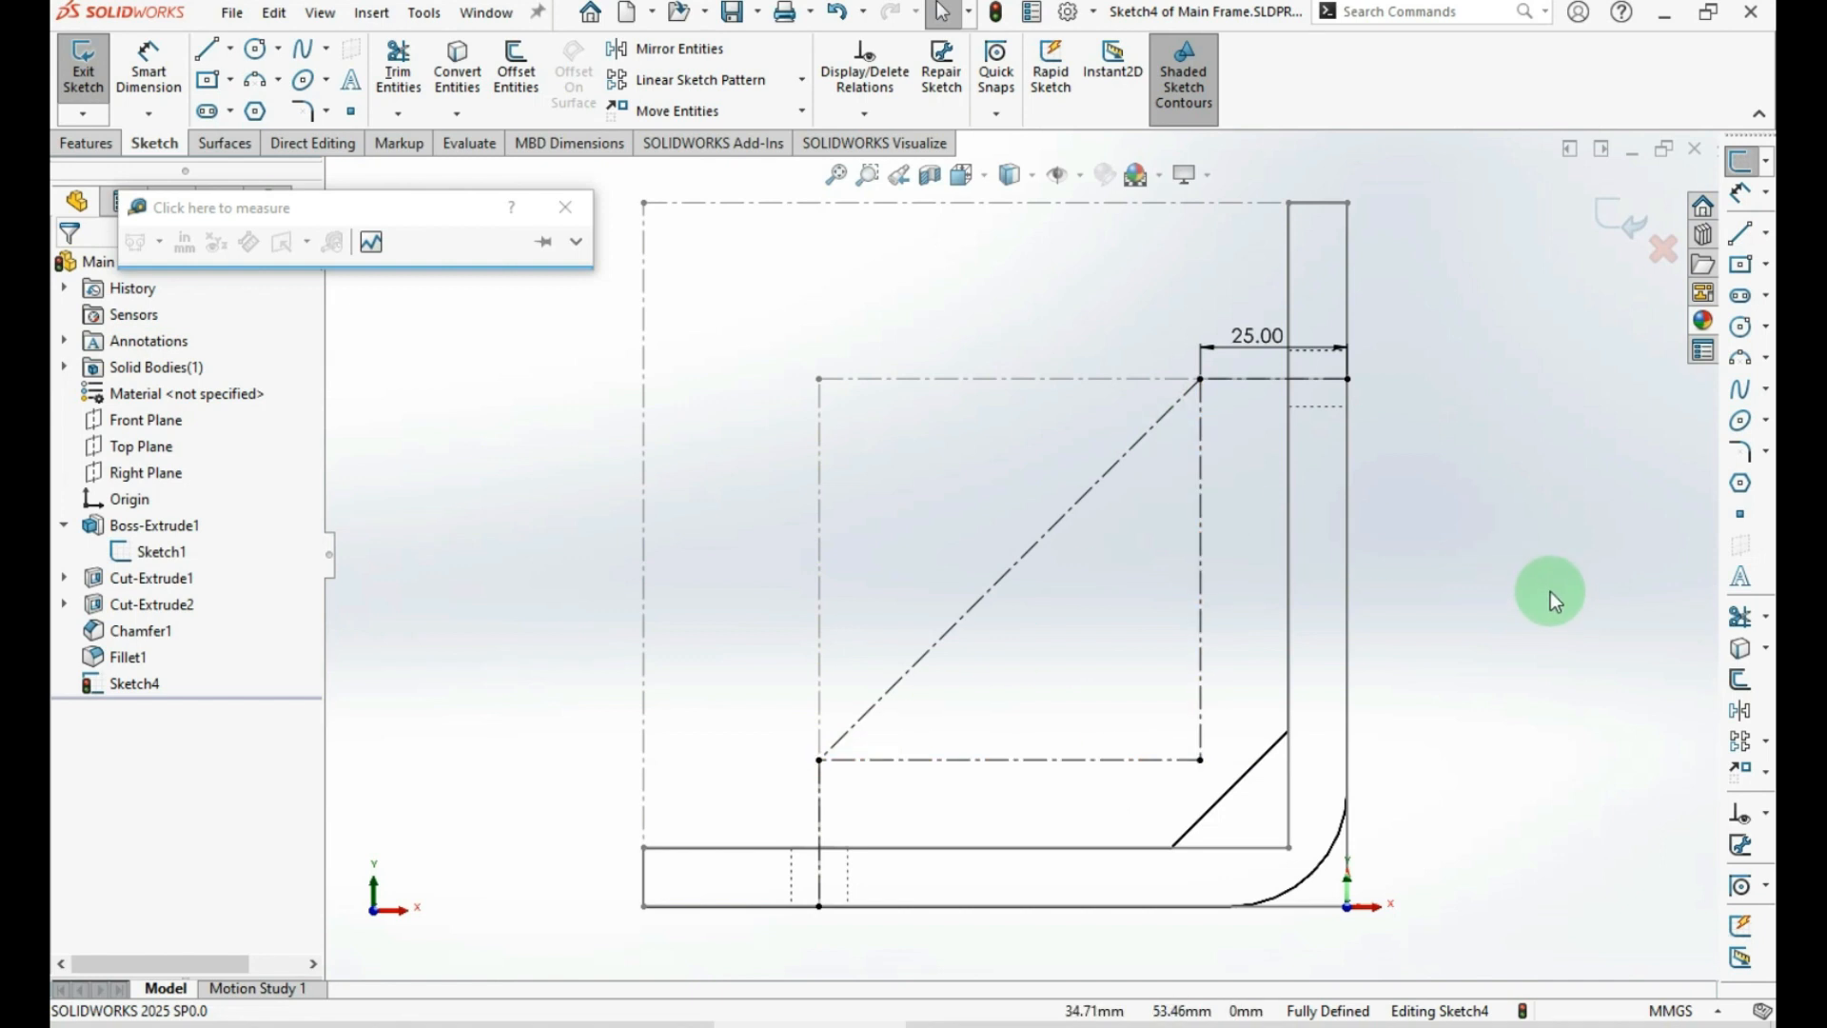
Try to make a sketch block from the triangle's diagonal and vertical centerlines
click(952, 763)
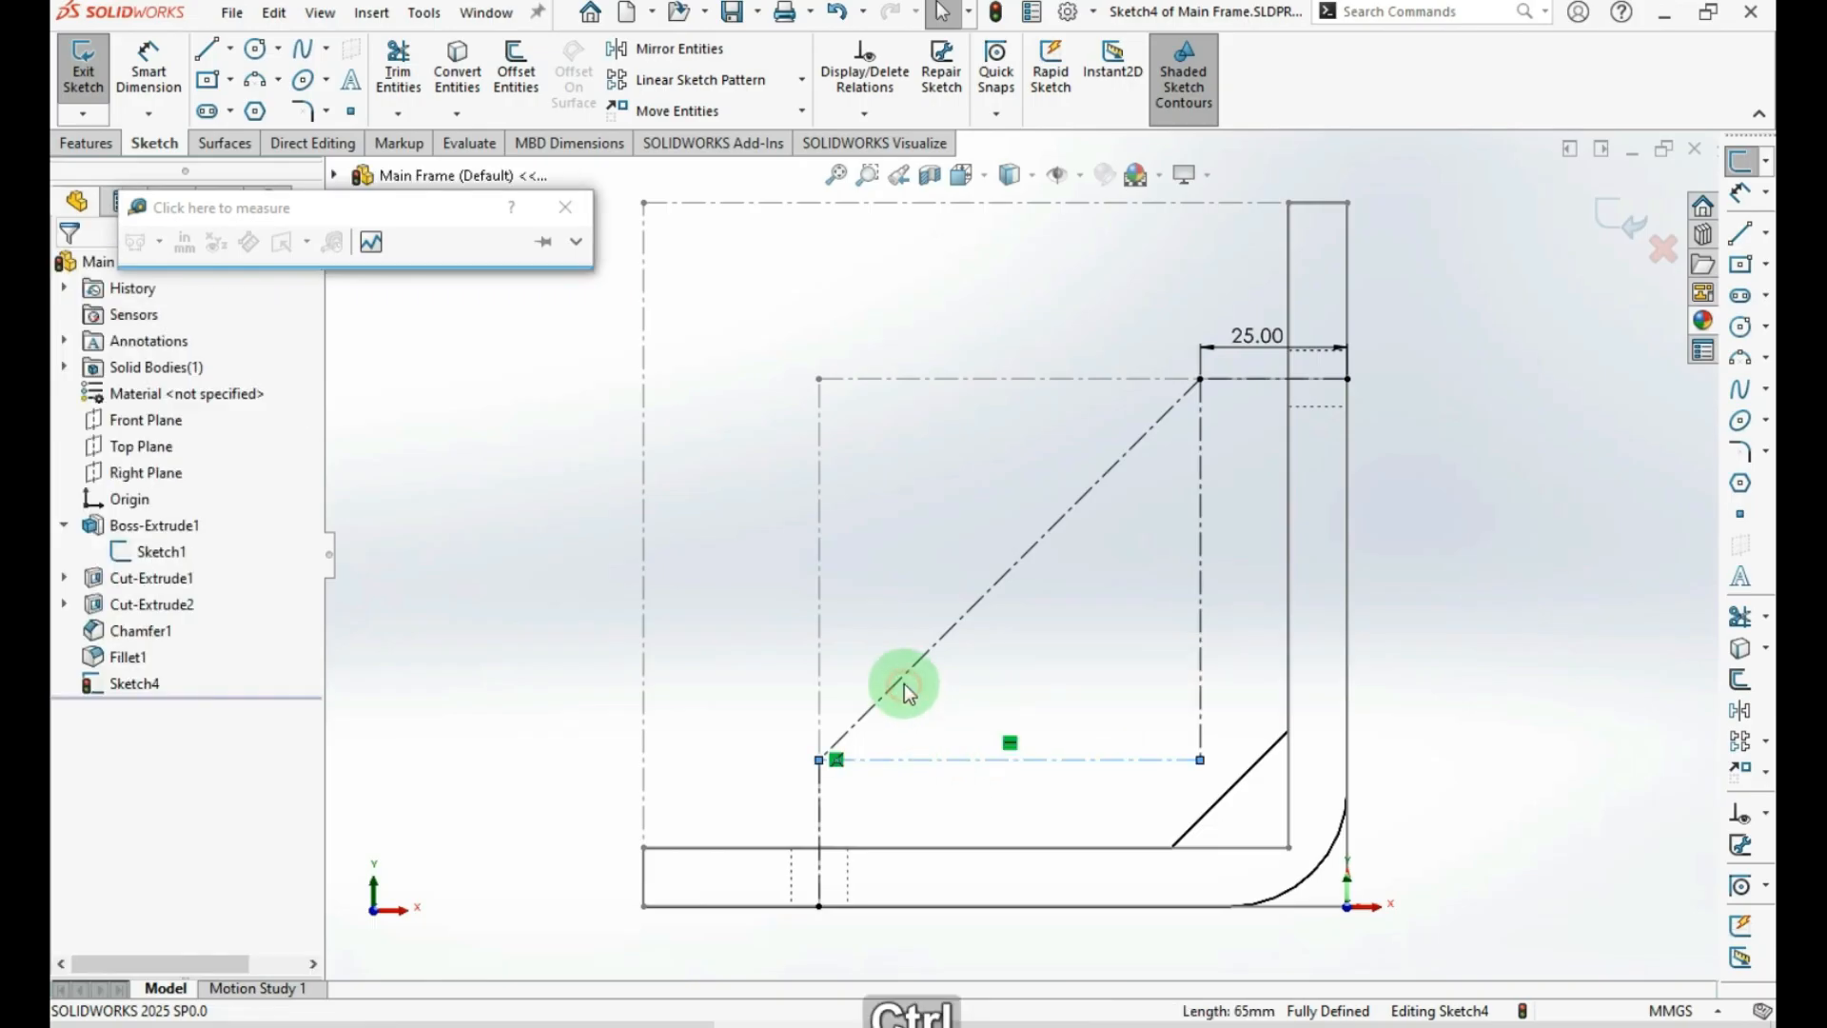
click(1127, 462)
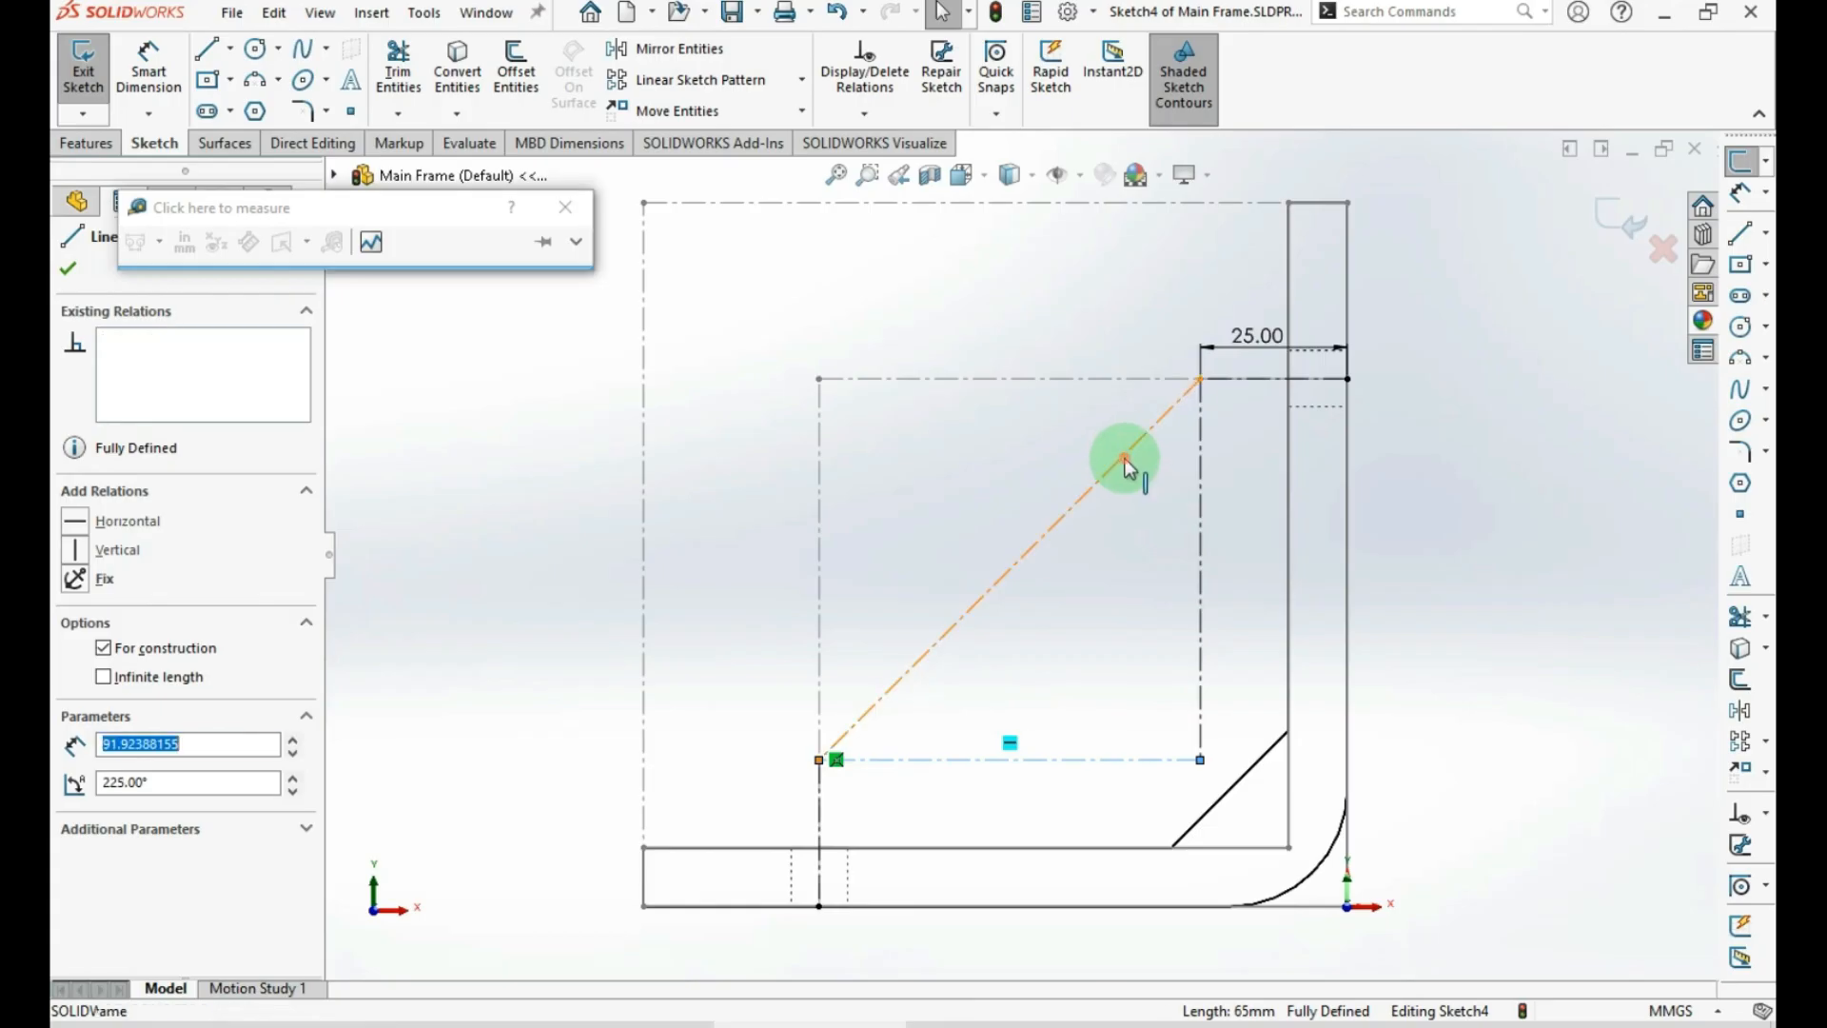
ctrl+click(1204, 454)
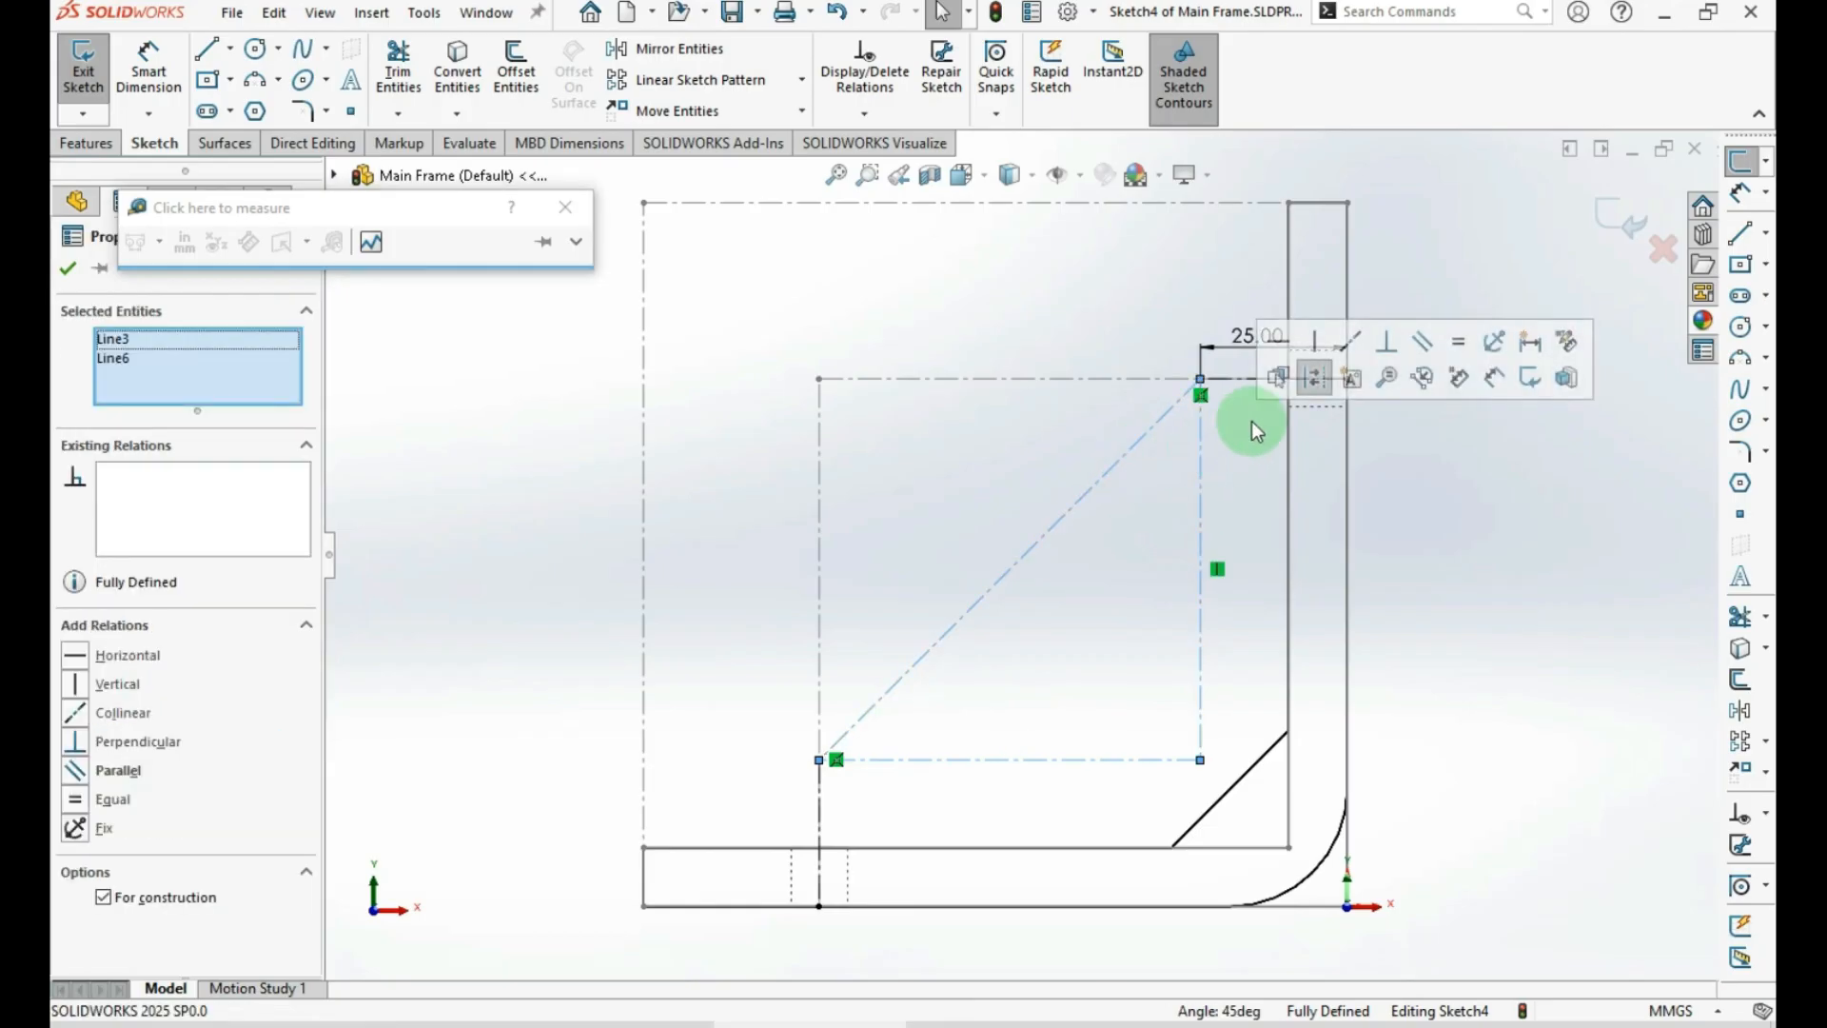
click(1353, 380)
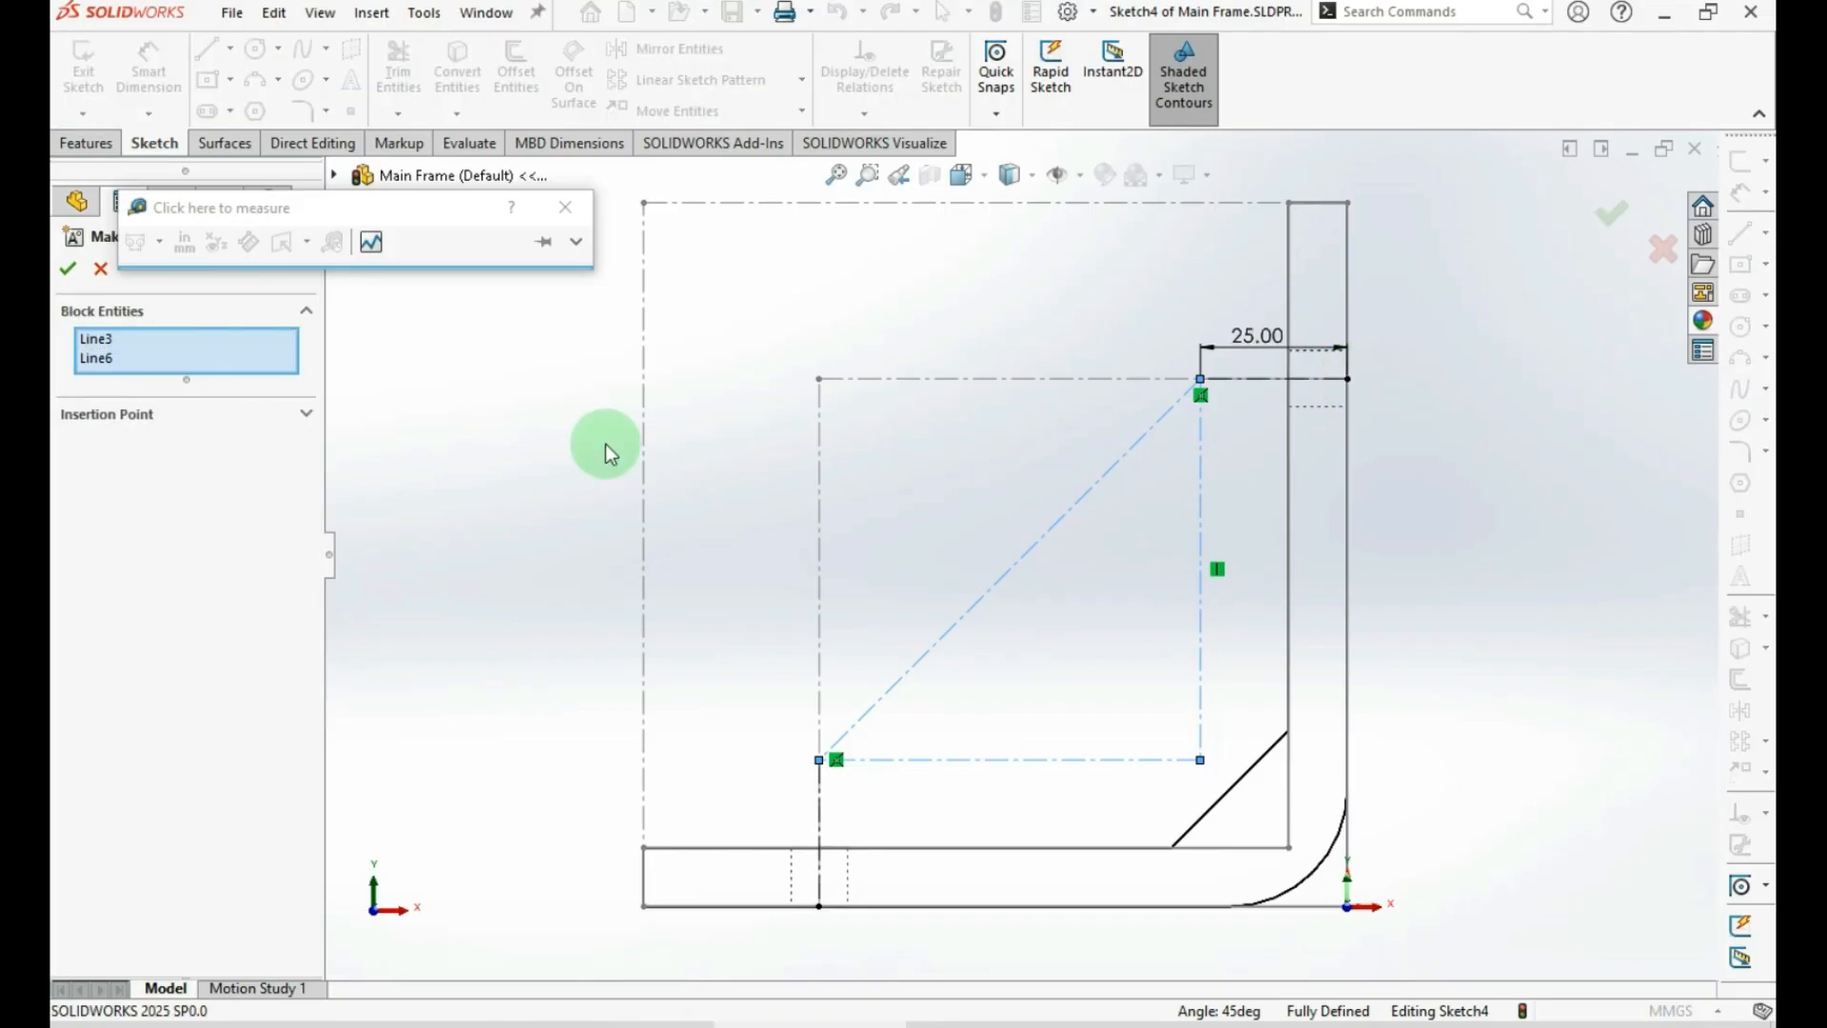
click(66, 269)
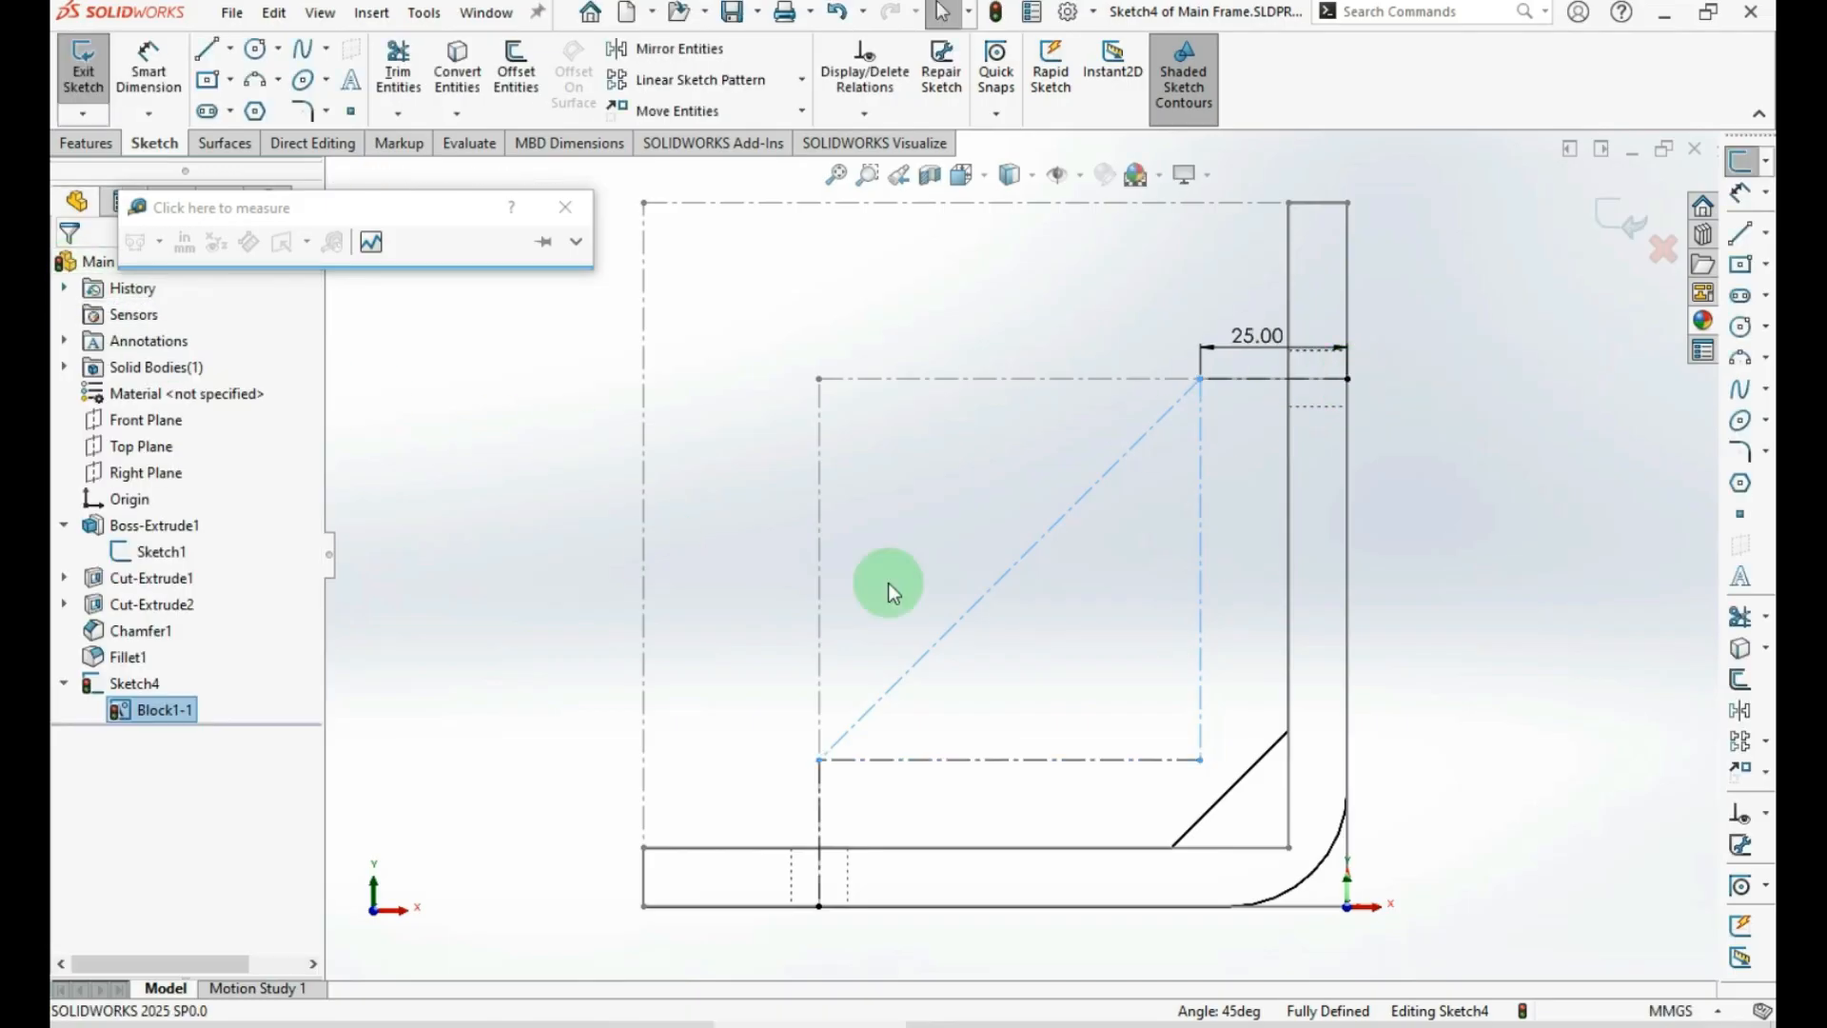
click(1410, 611)
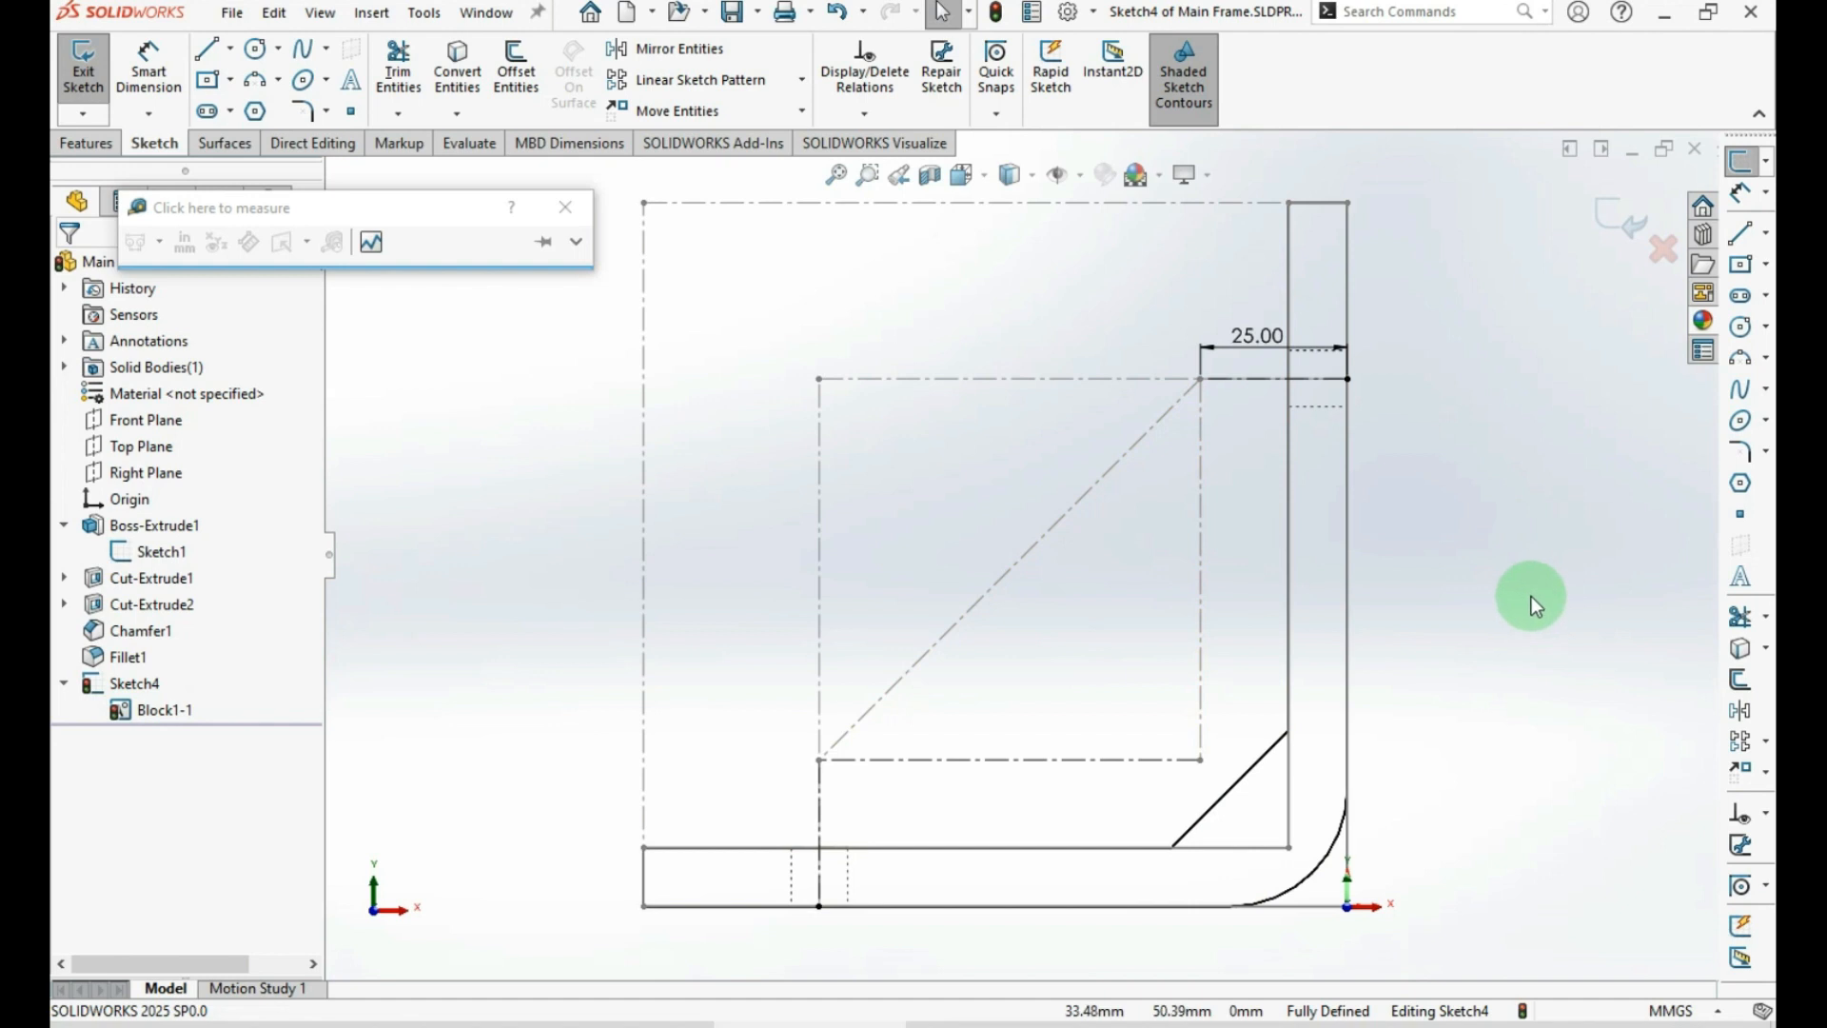
Copy the sketch block containing all three triangle centerlines
drag(1203, 762, 1560, 624)
scroll(1560, 623, down, 1)
scroll(1153, 351, up, 1)
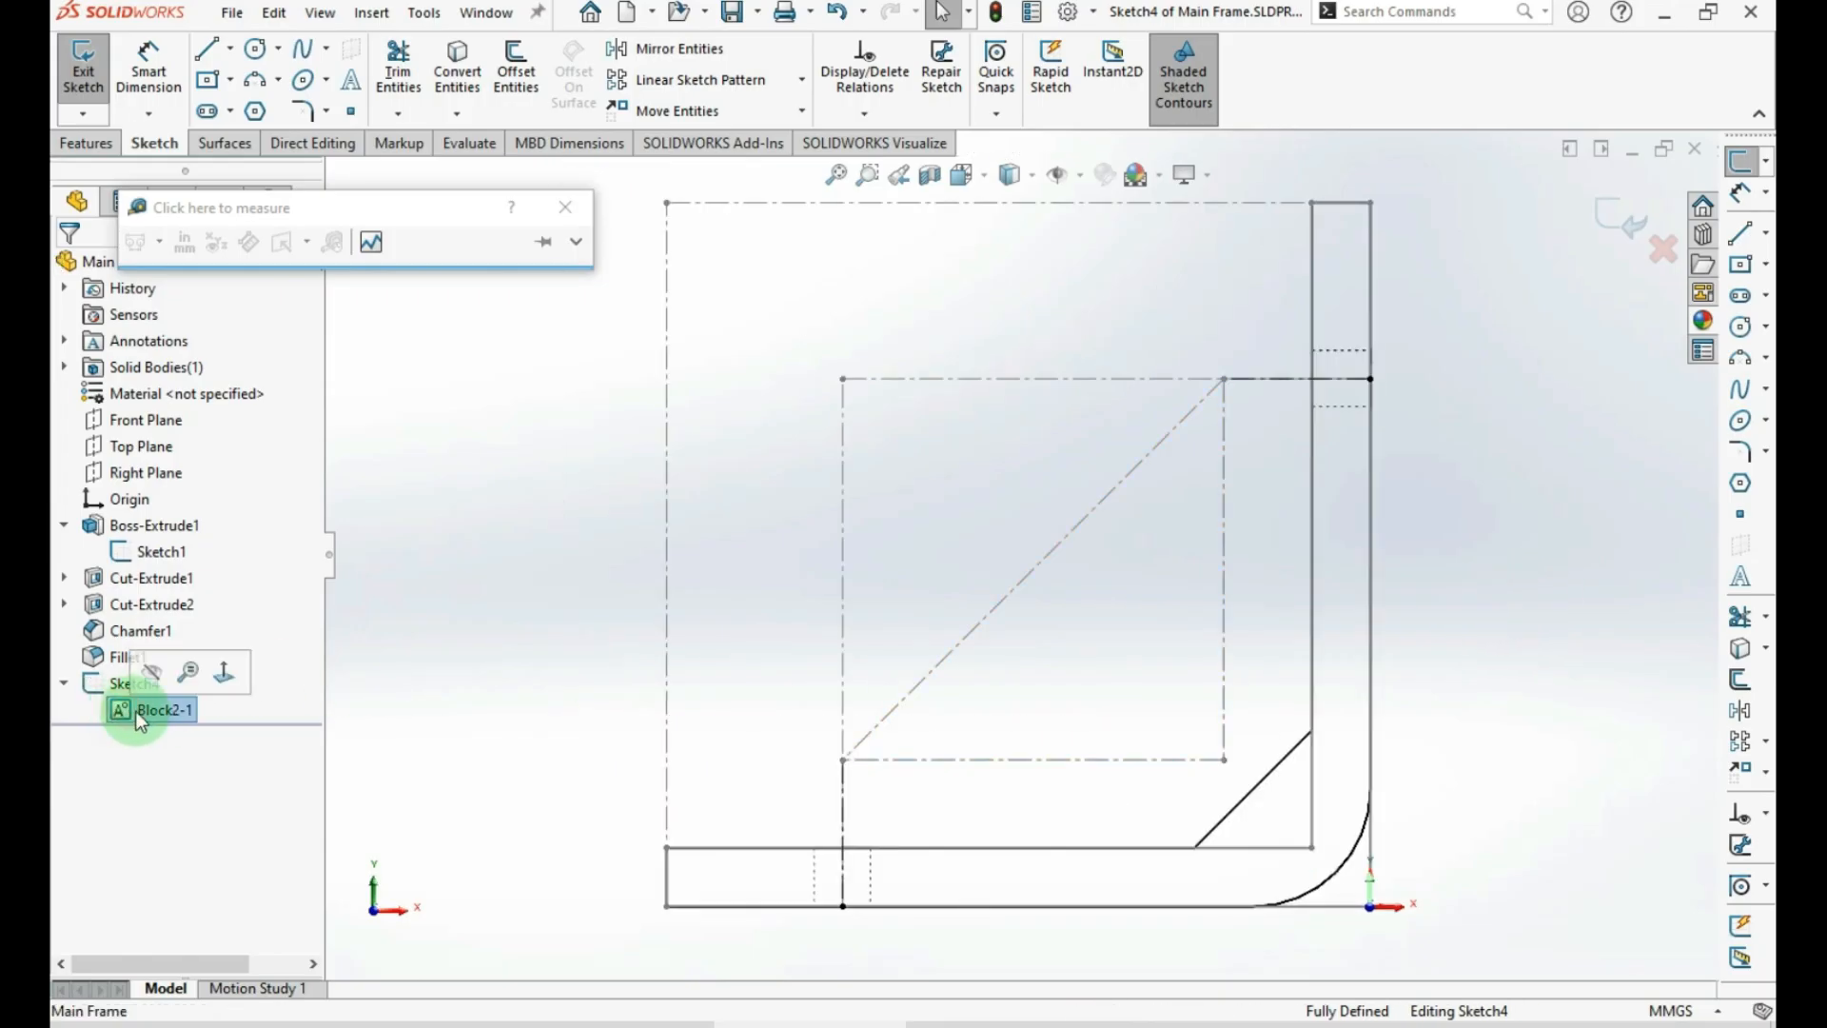
click(459, 676)
key(ctrl+c)
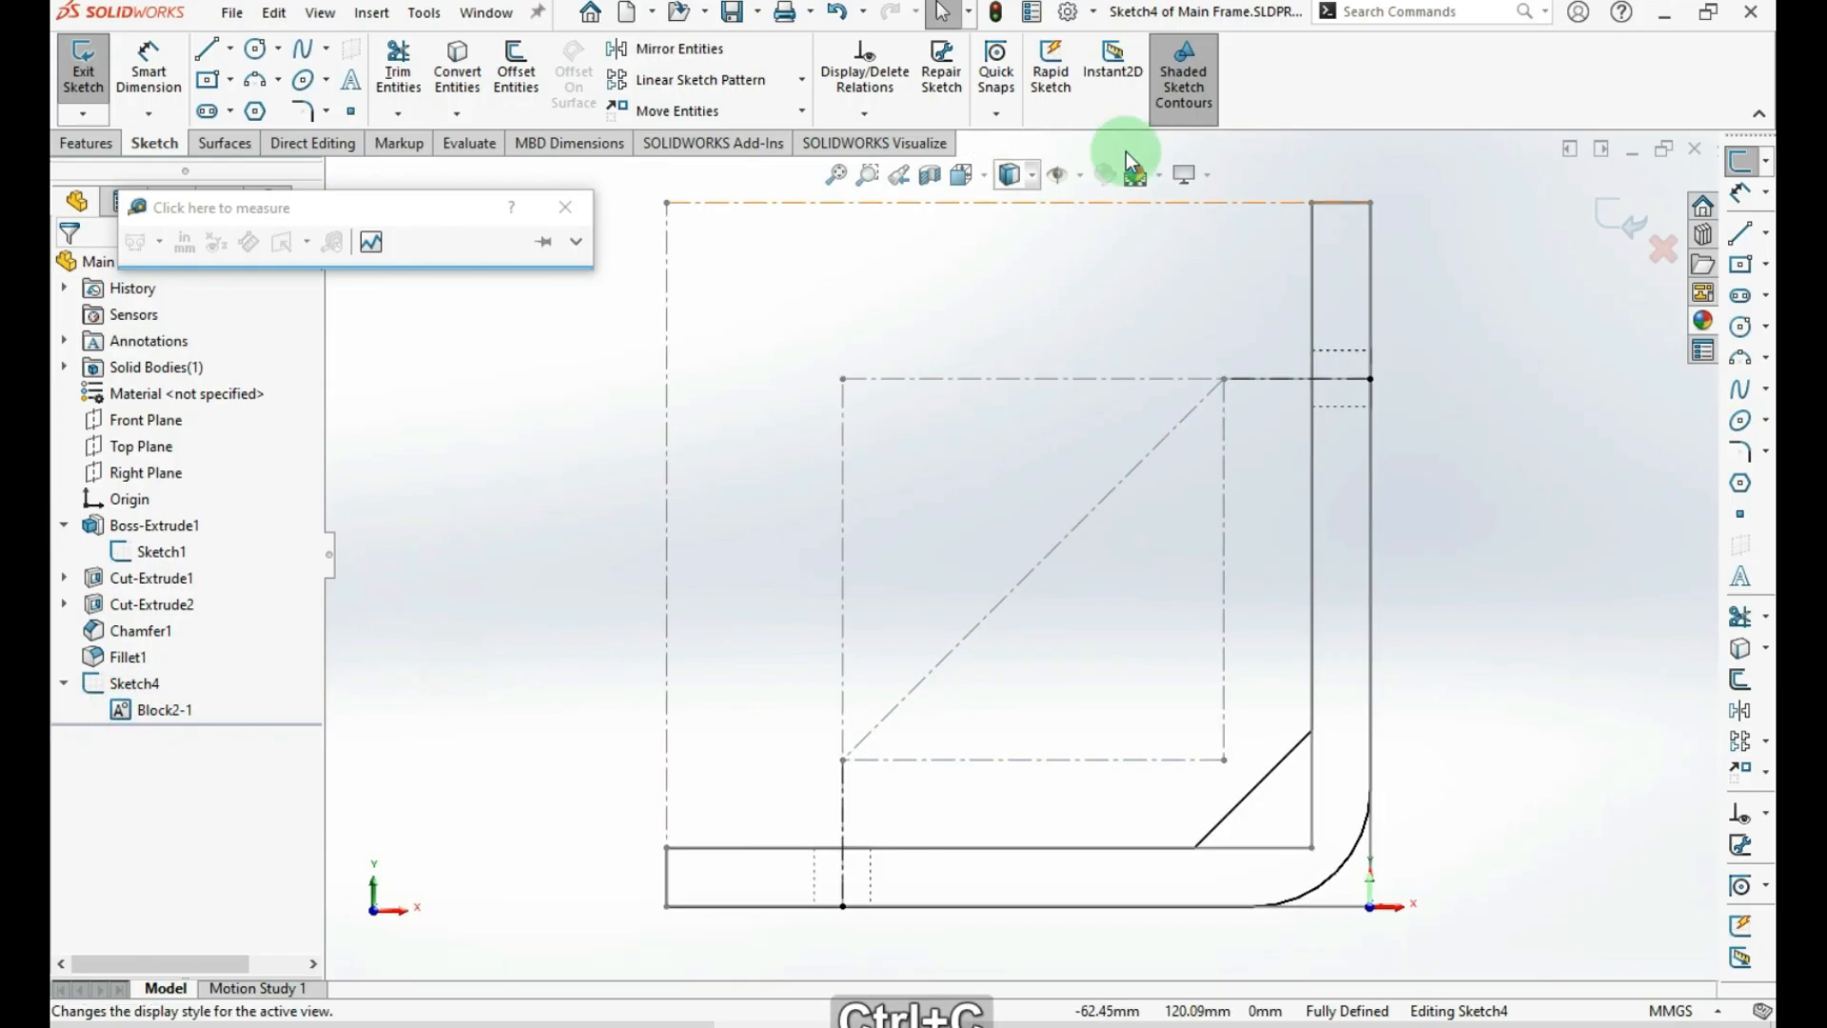
Exit the sketch and close the Main Frame part with its changes saved, then rebuild the assembly
click(1664, 249)
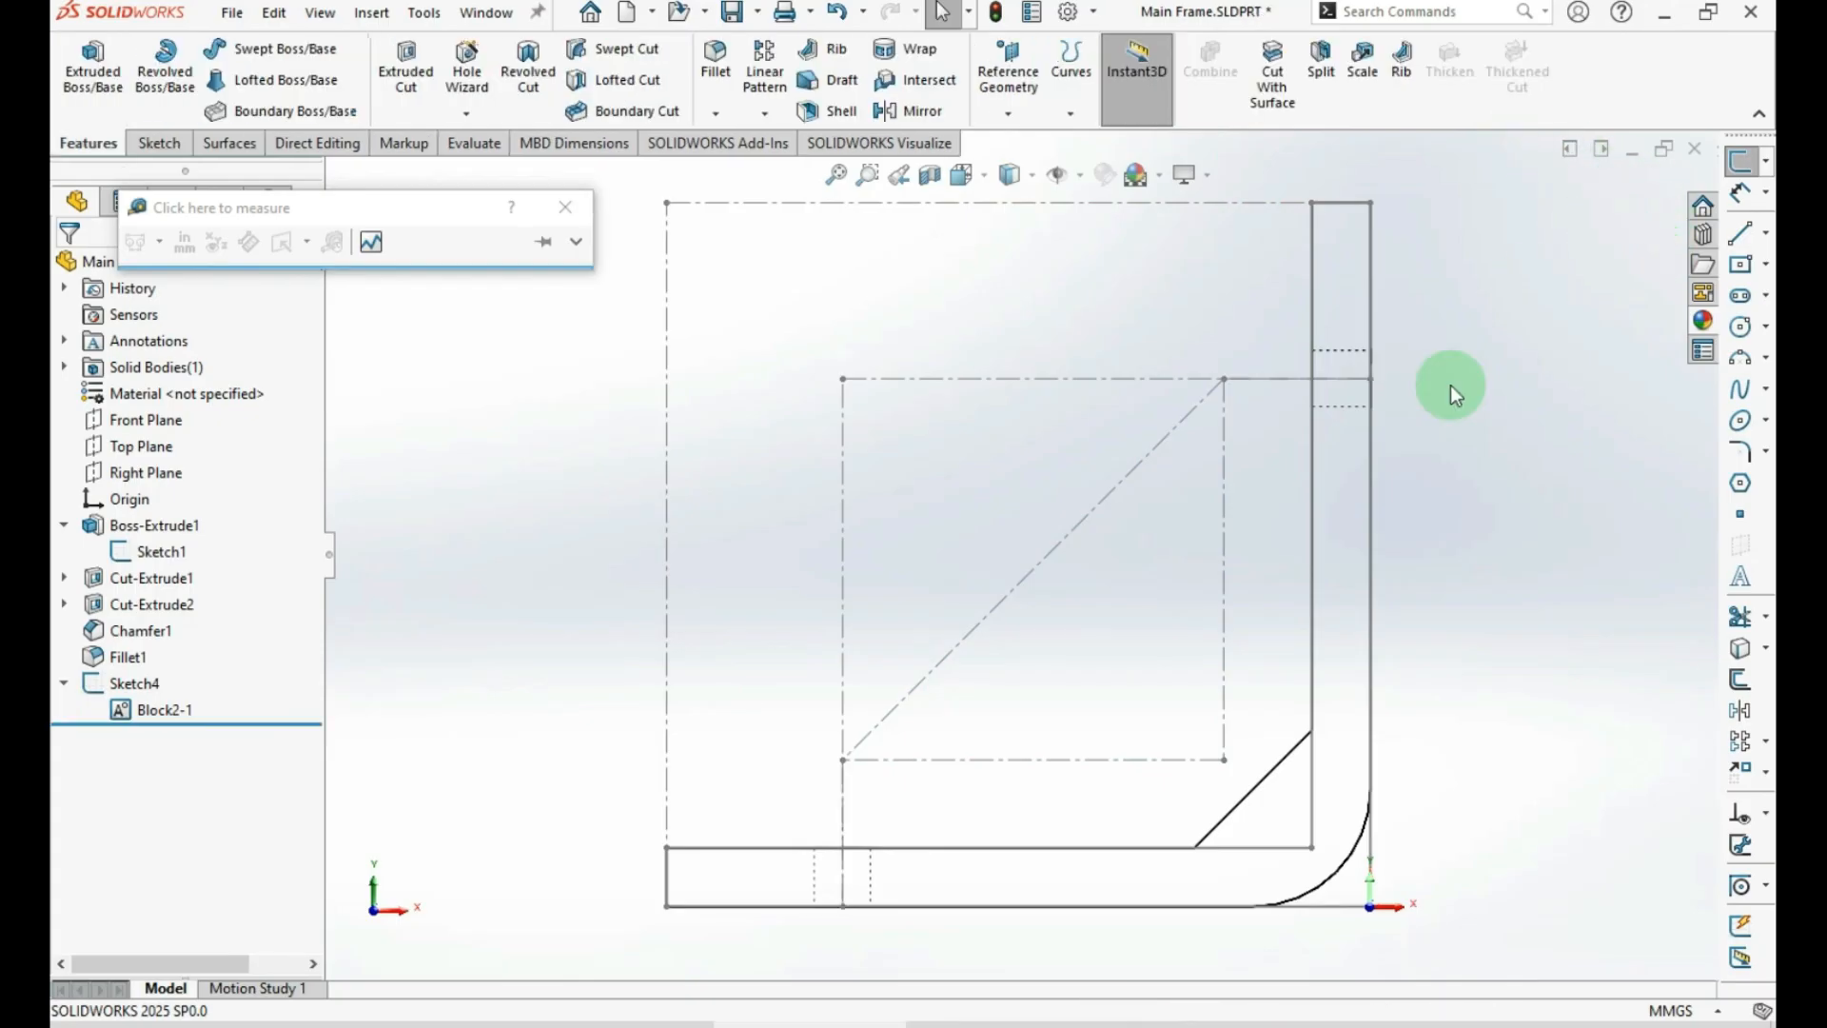
click(1693, 152)
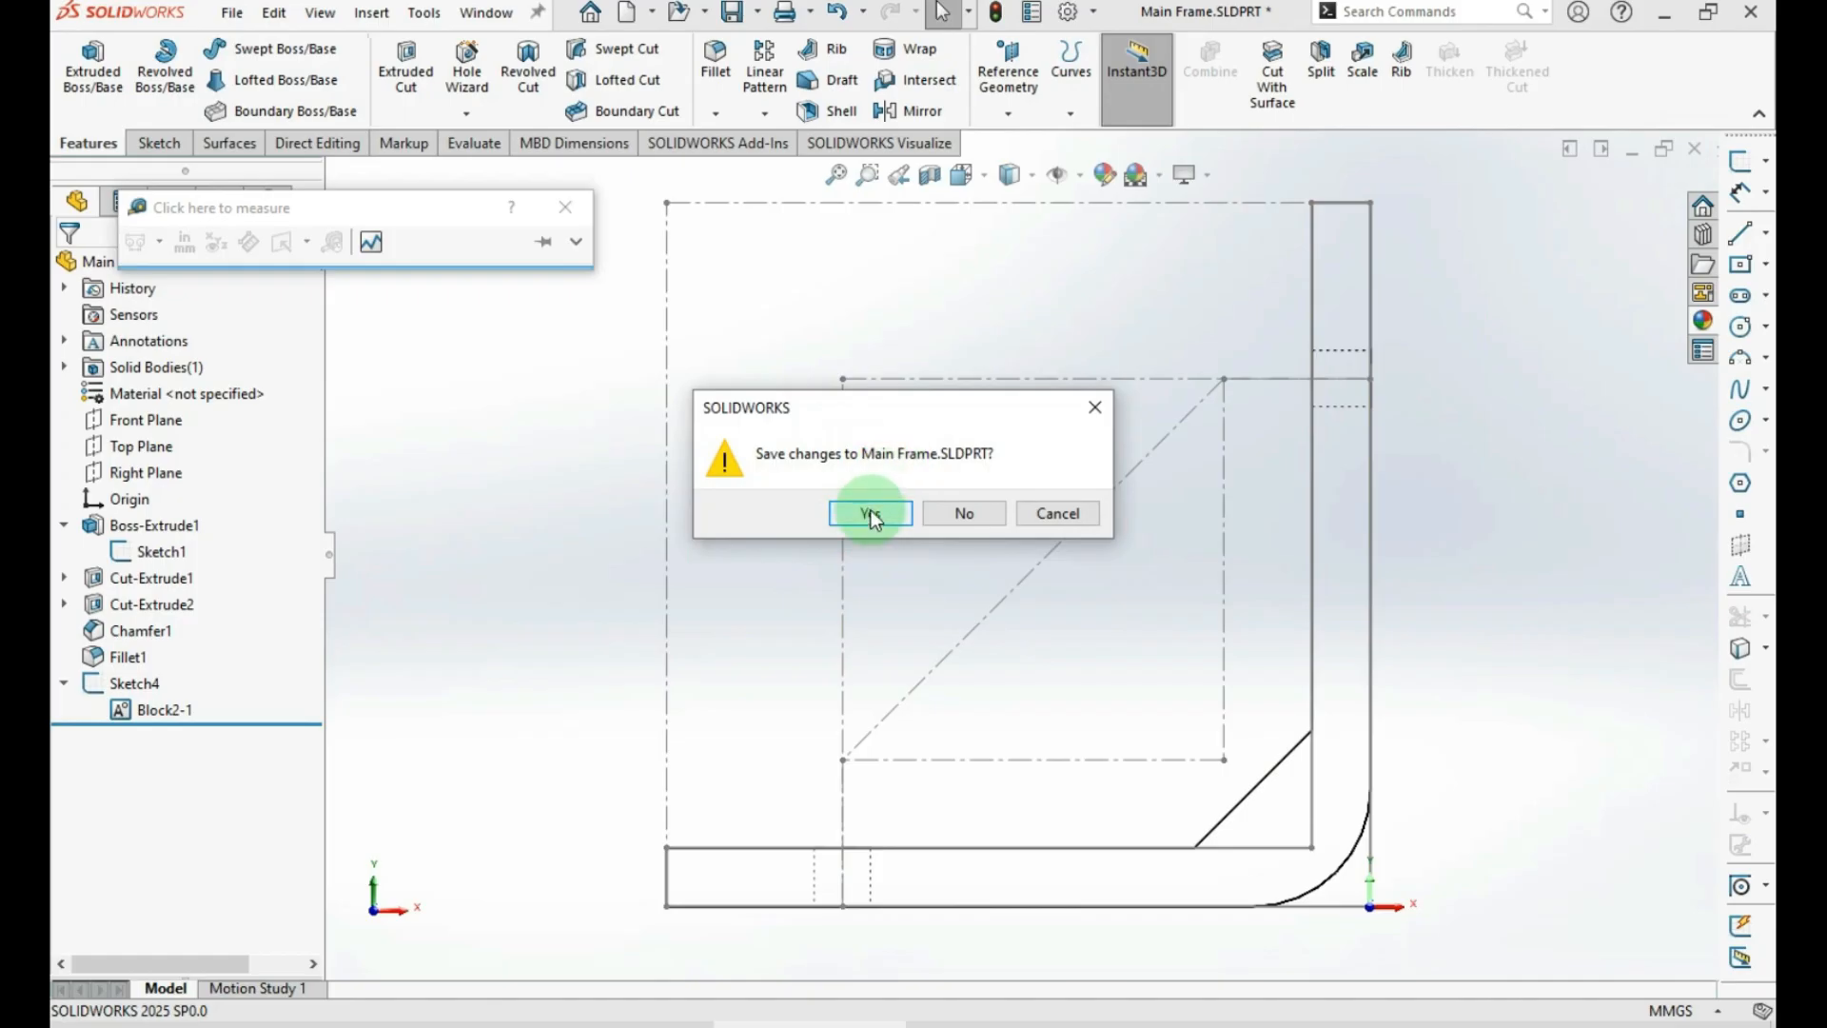
click(871, 513)
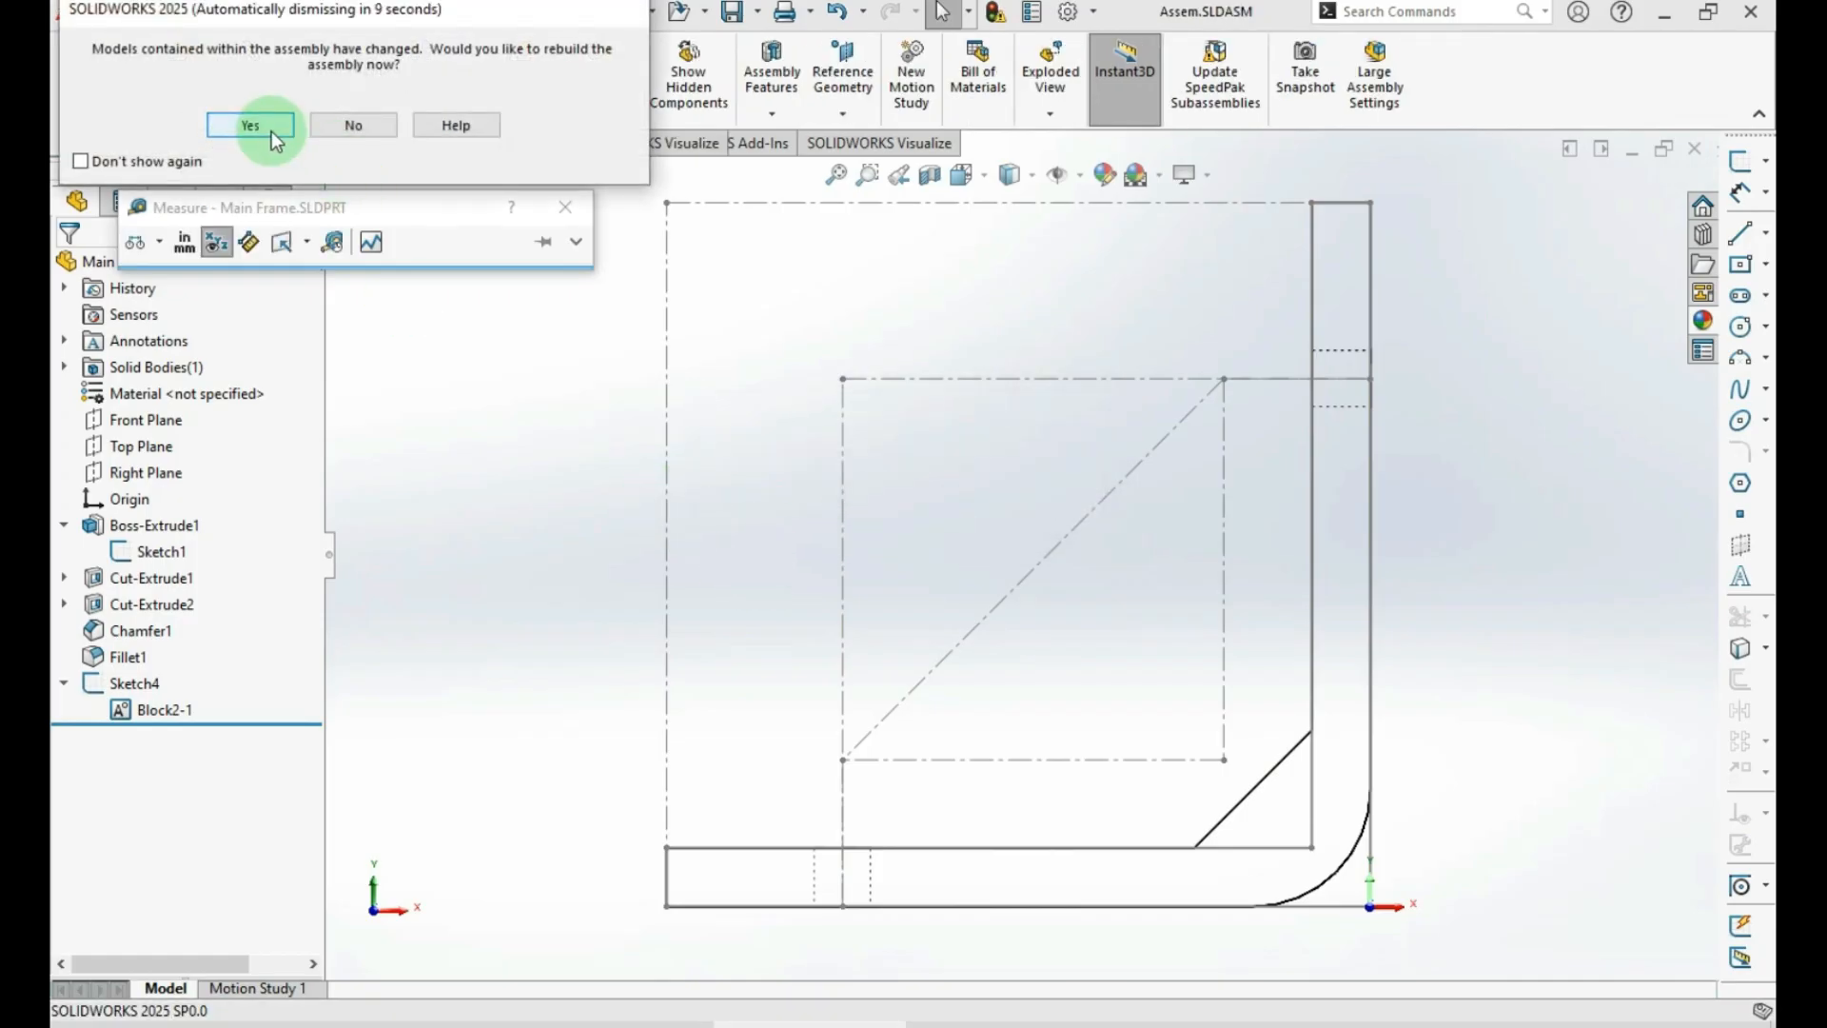
click(271, 131)
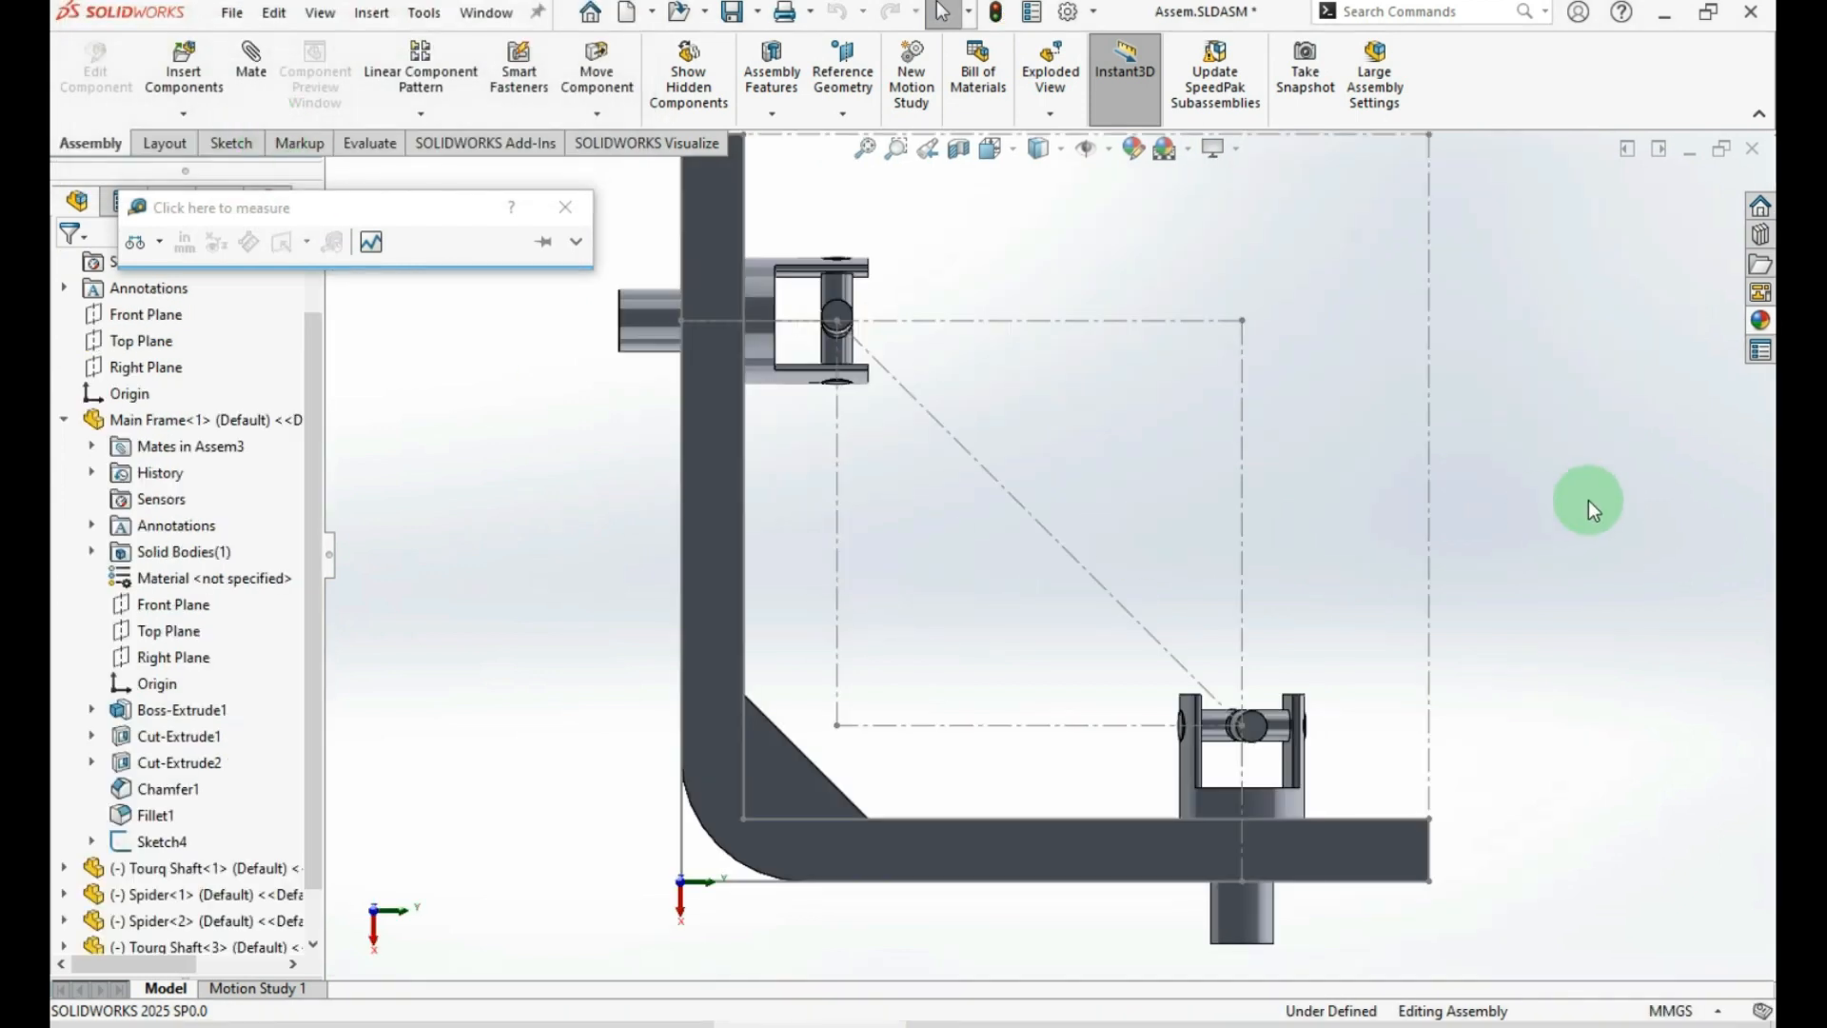
Create a new part and start a sketch on its Top Plane
click(625, 14)
double_click(529, 471)
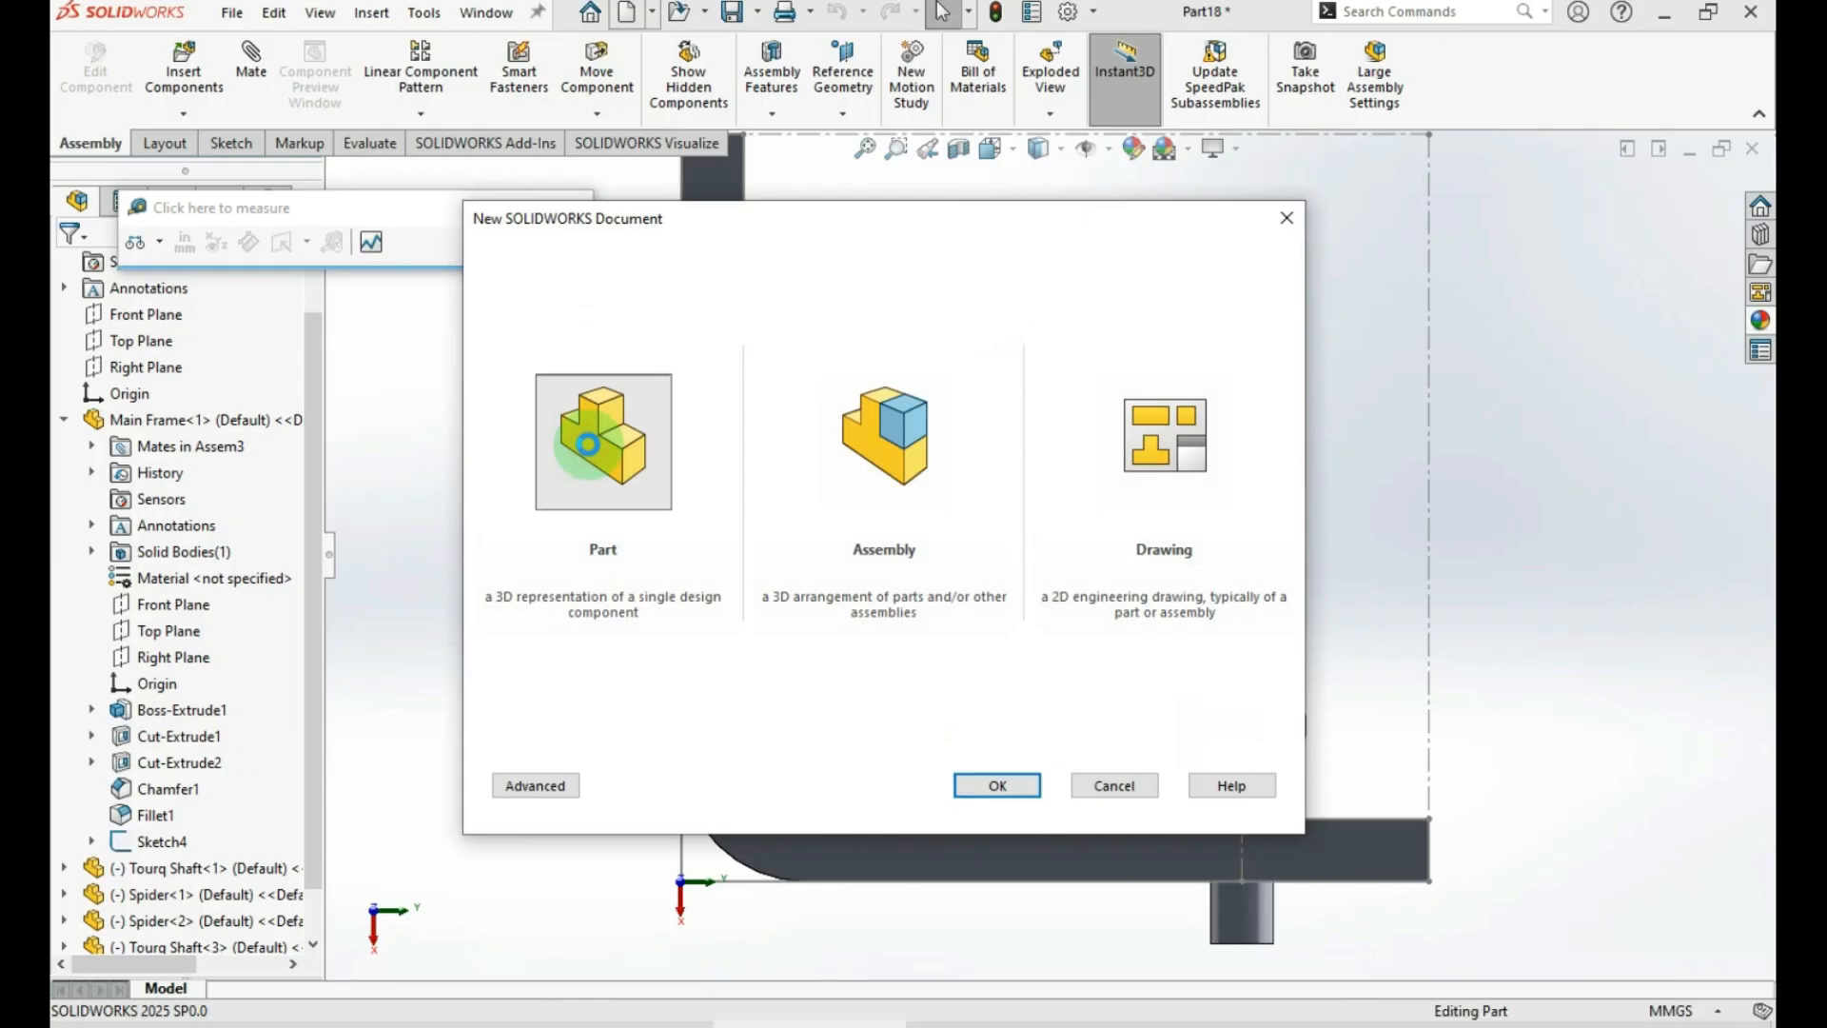
click(141, 420)
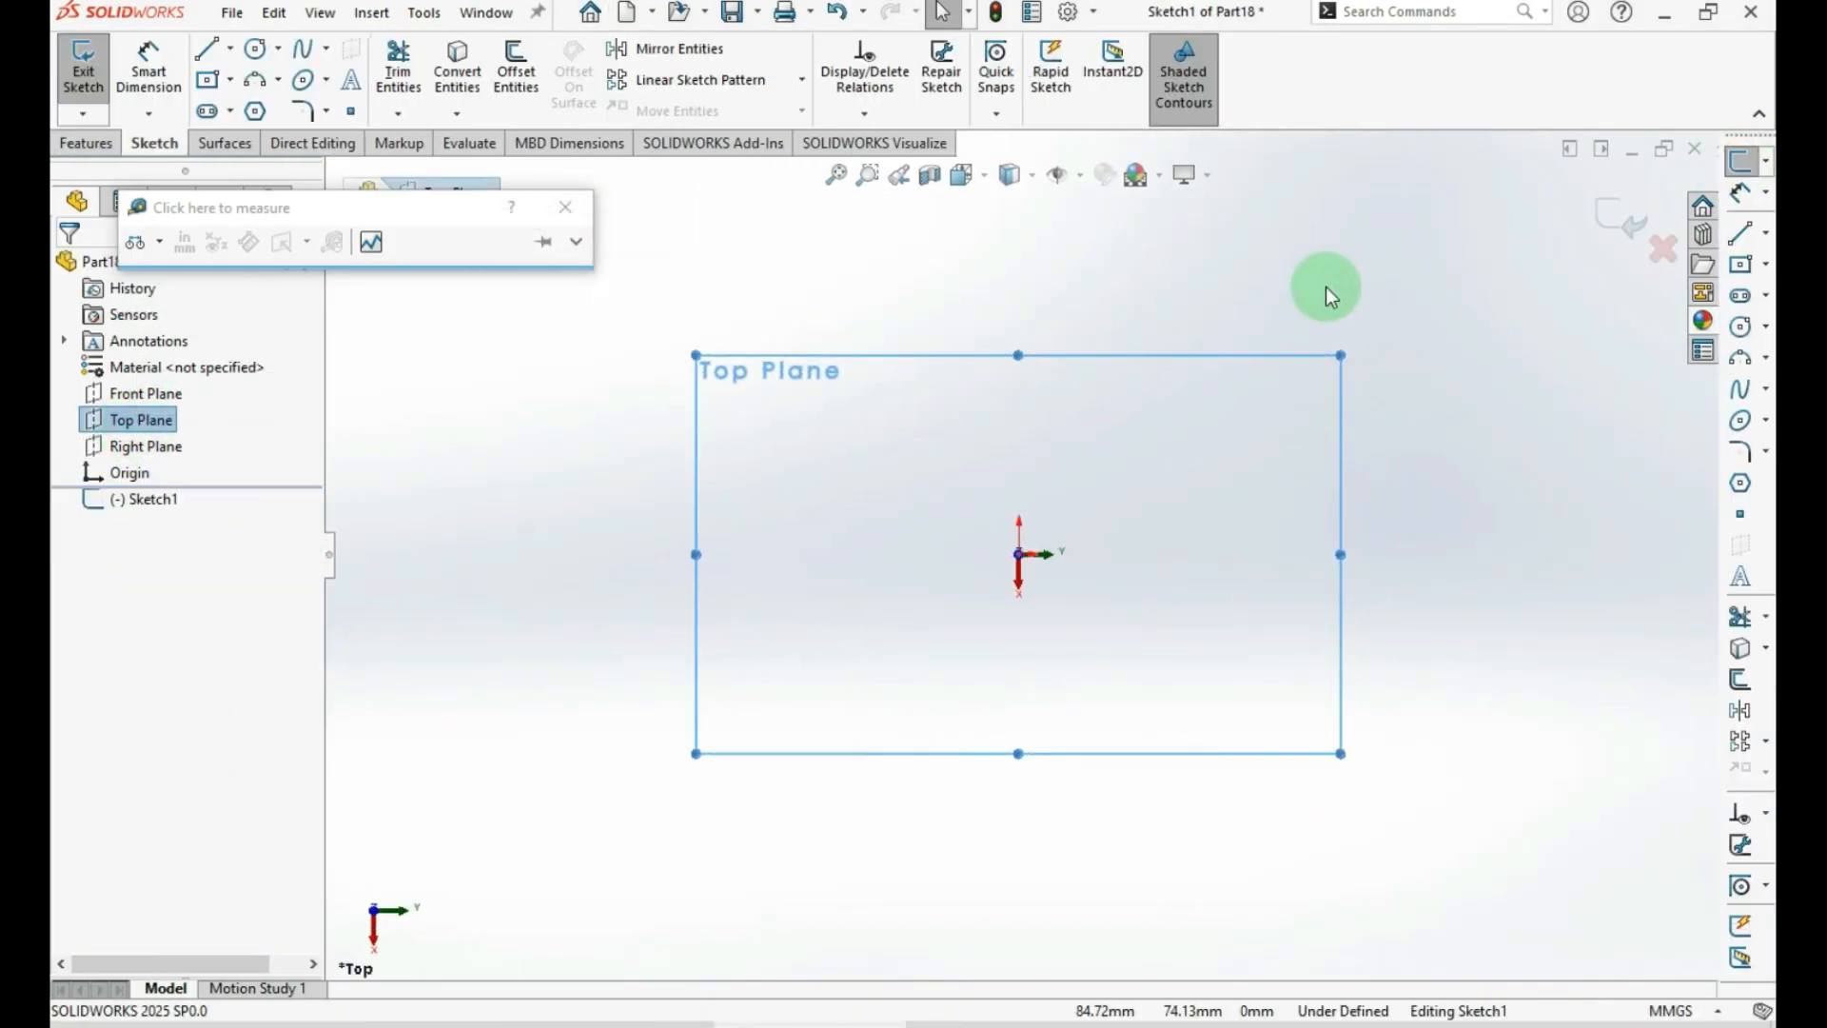
Paste the copied triangle block into the sketch with its diagonal starting at the origin
key(ctrl+v)
click(1254, 596)
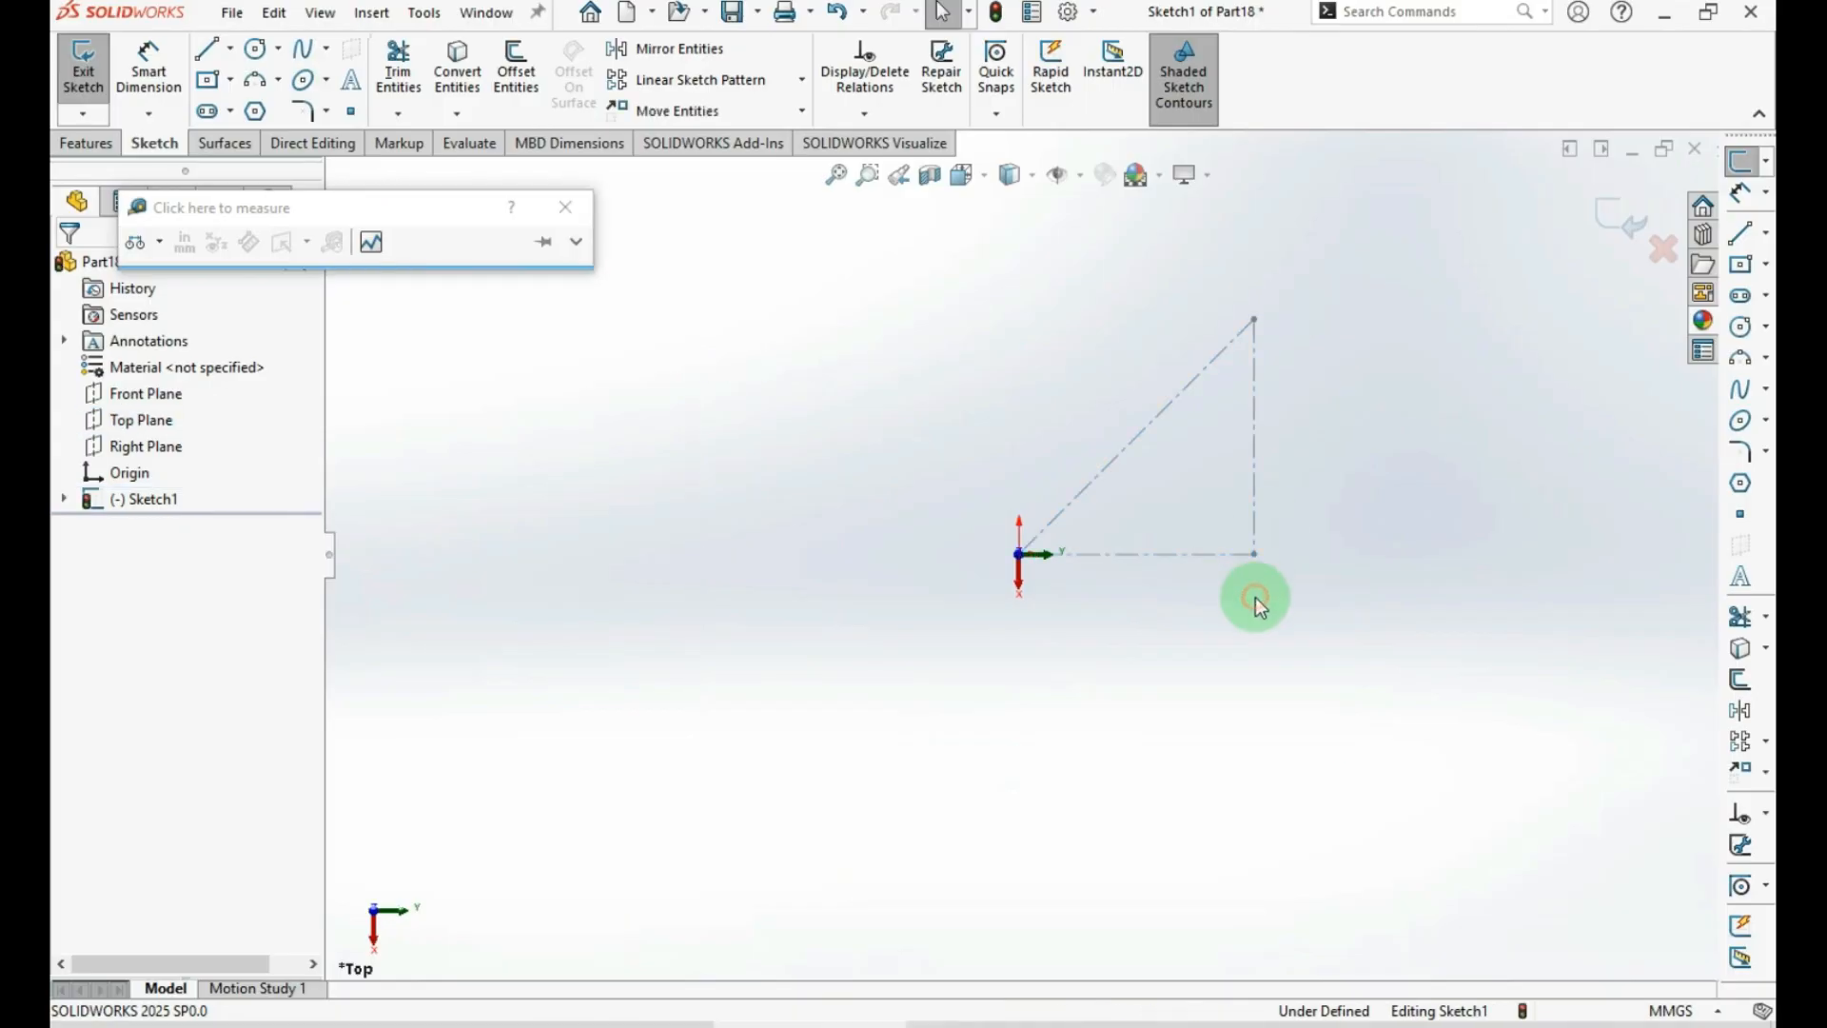
click(64, 499)
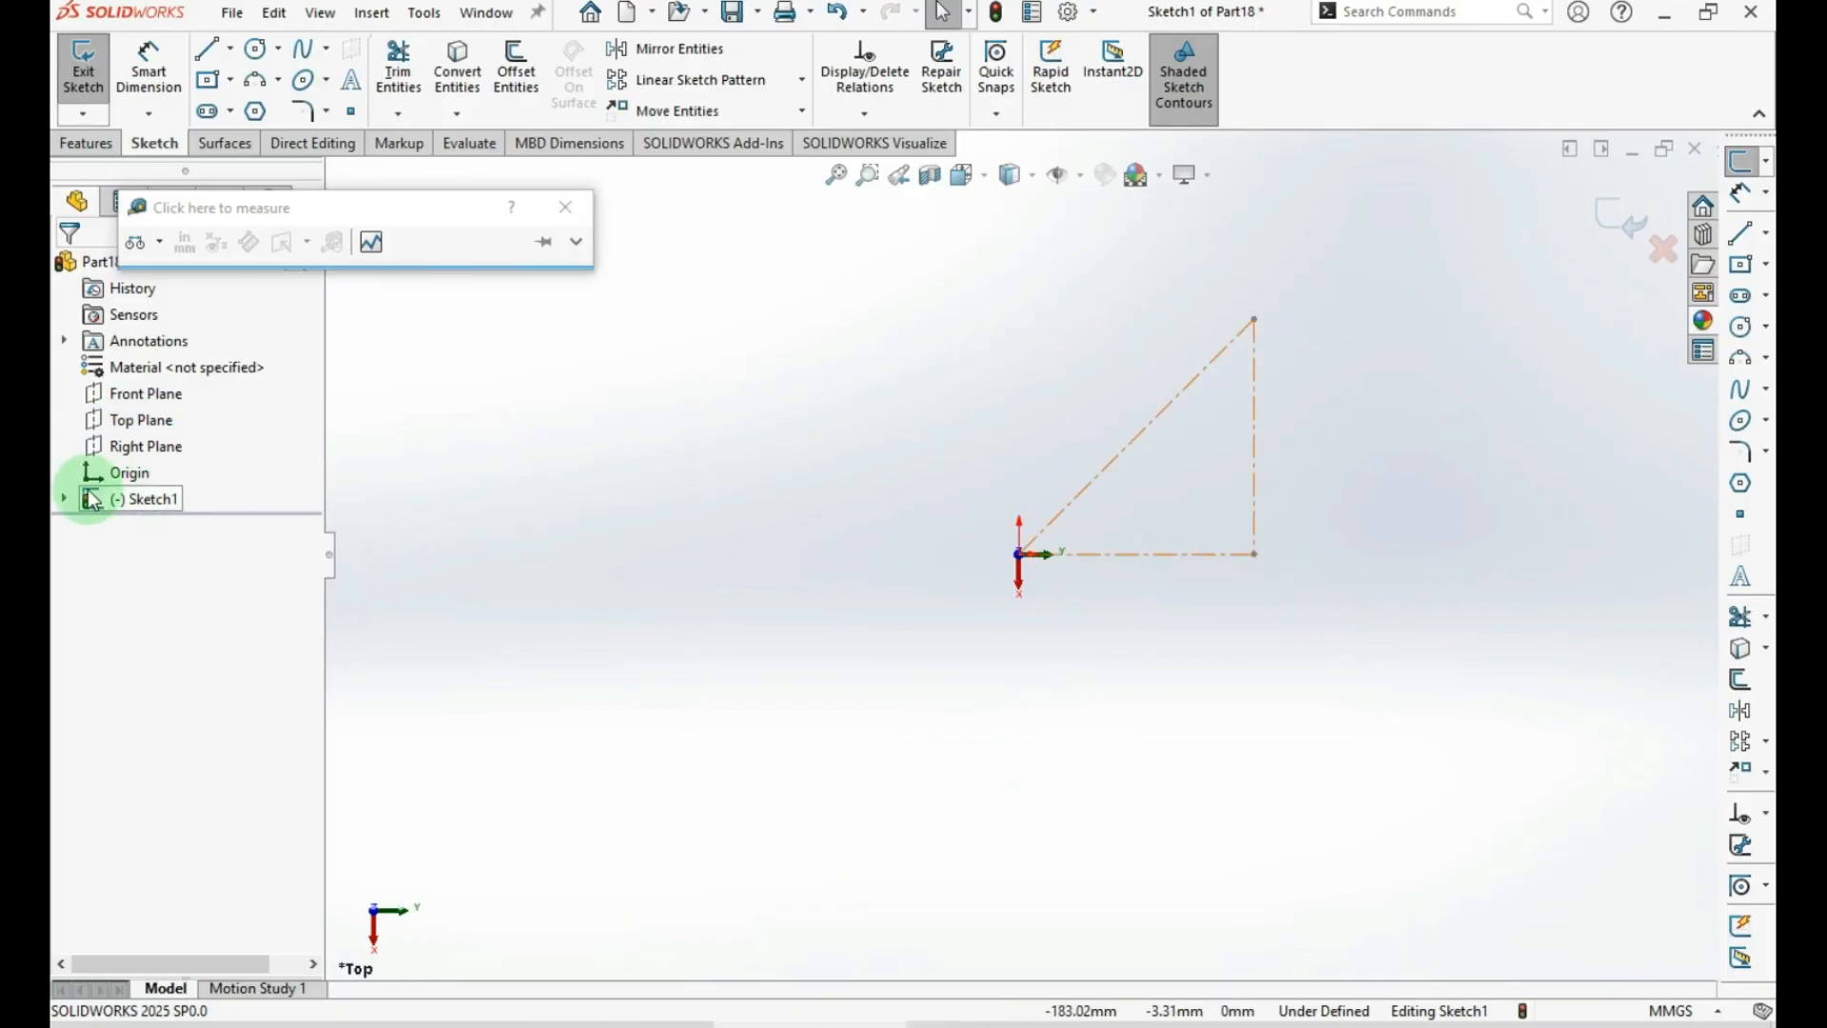
click(143, 526)
click(775, 624)
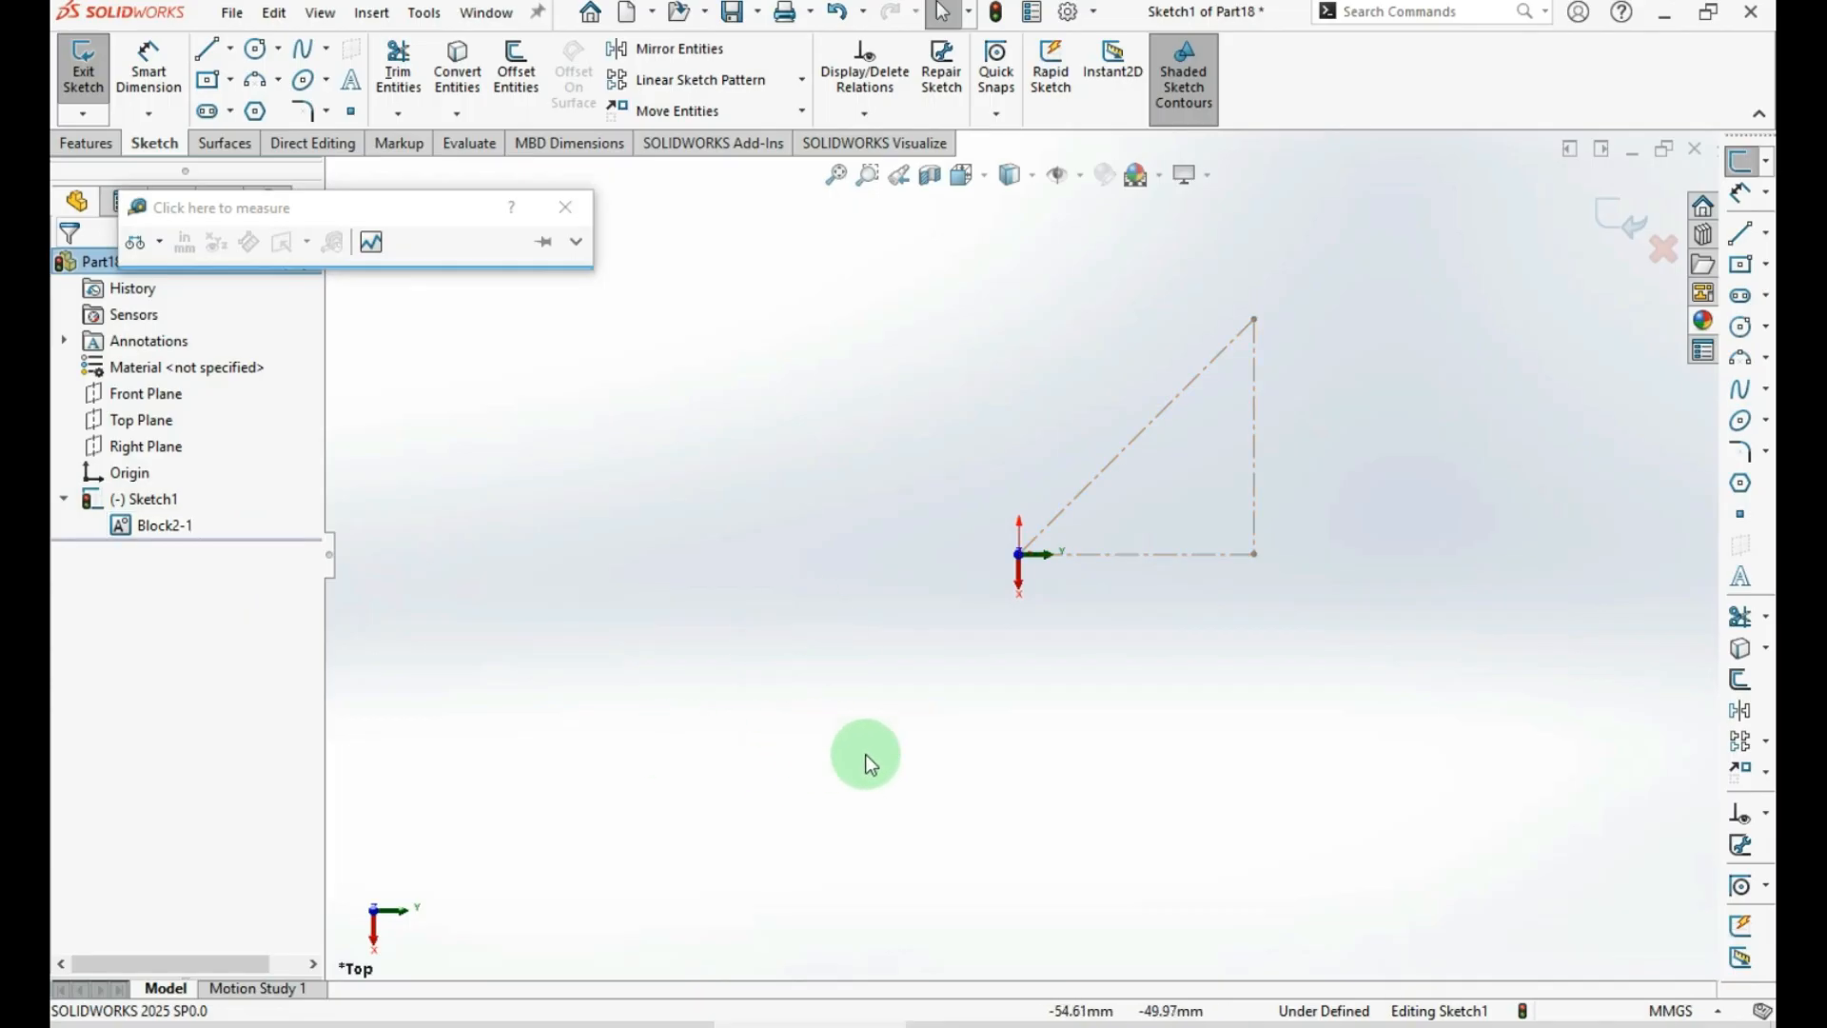
Sketch a closed rectangle about 92 mm long and 8.4 mm wide with one long side along the triangle's diagonal
click(1742, 233)
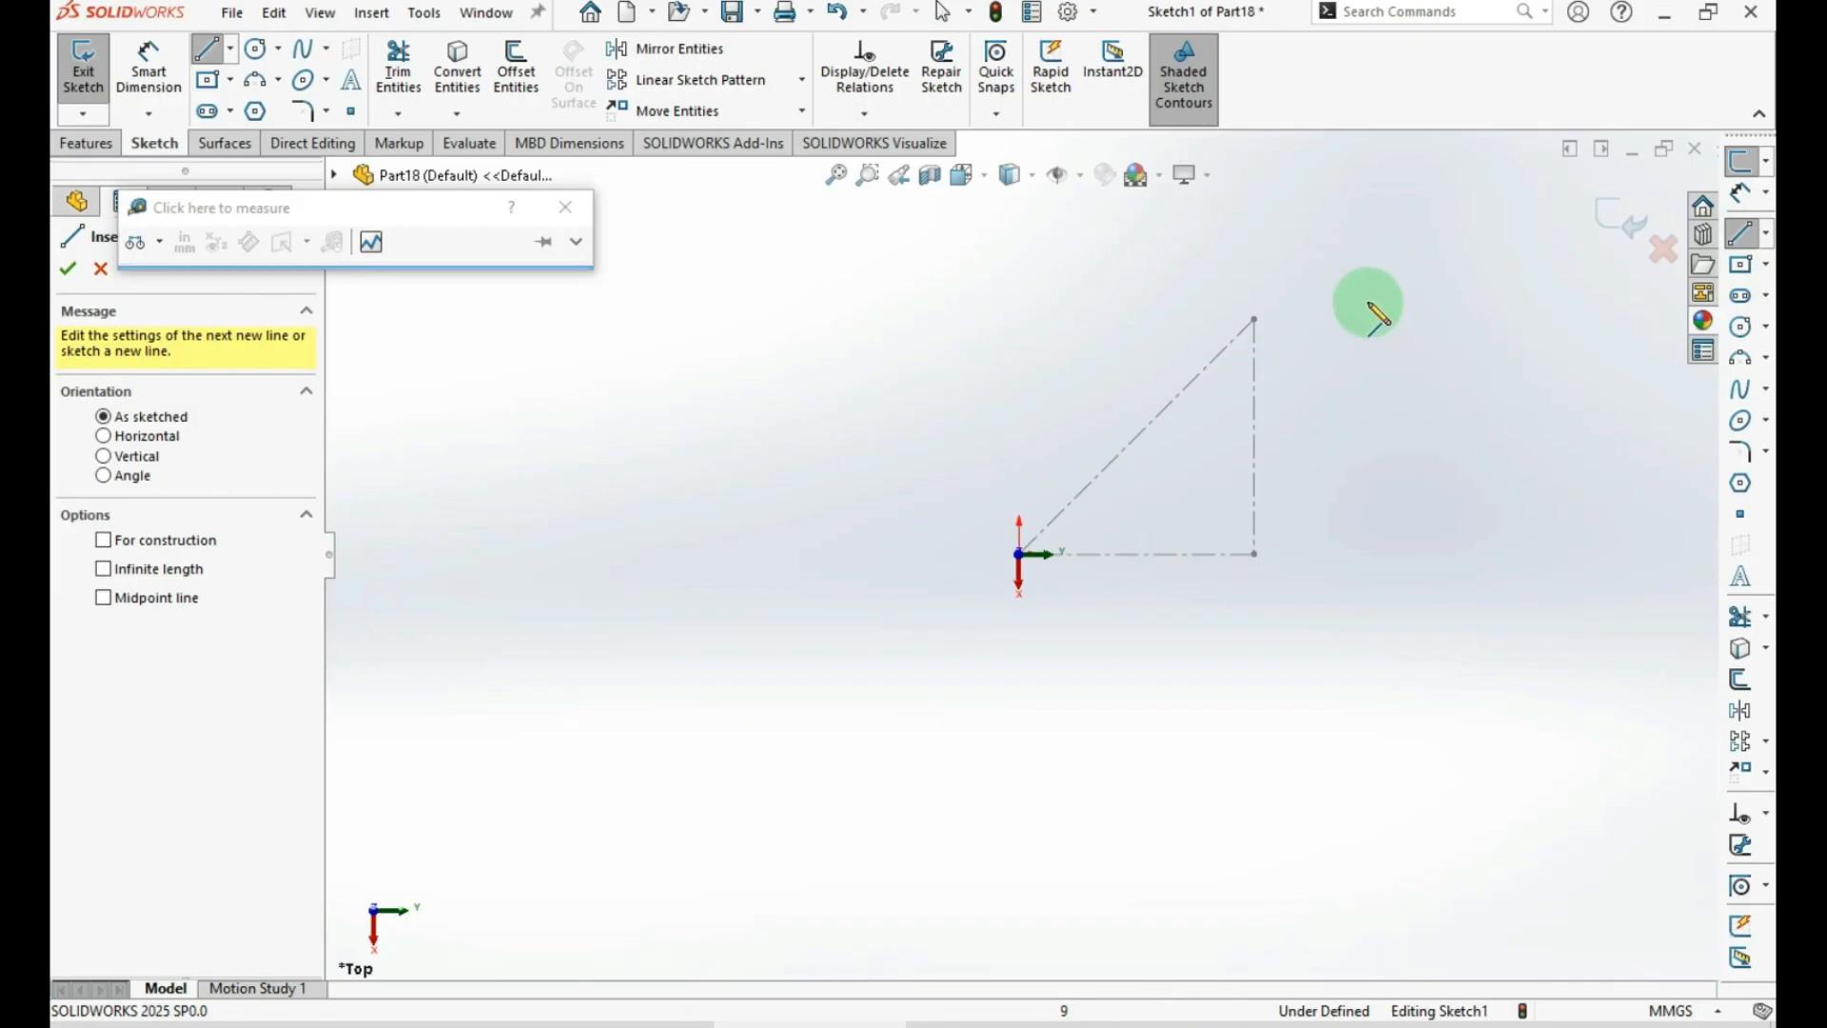
scroll(1379, 314, down, 1)
click(1207, 317)
click(921, 598)
click(947, 622)
click(1231, 340)
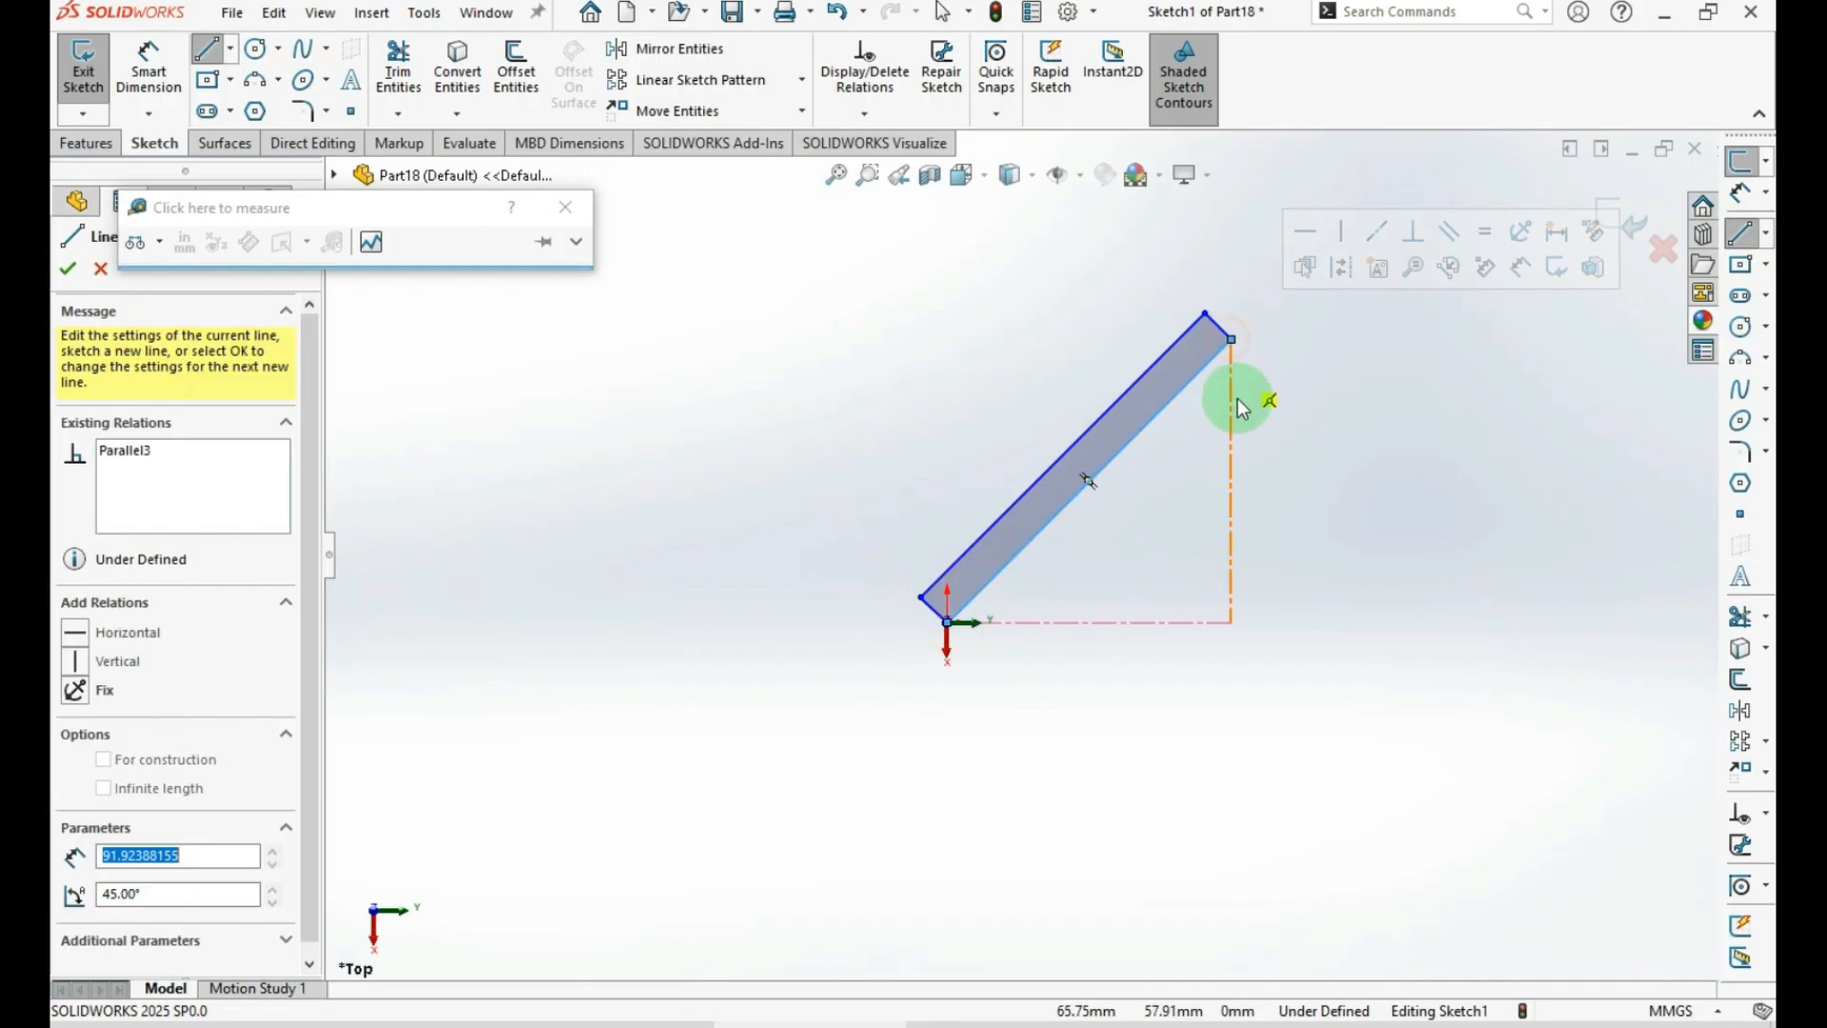
key(Escape)
Dimension the rectangle's short end edge as 5 mm
key(ctrl+d)
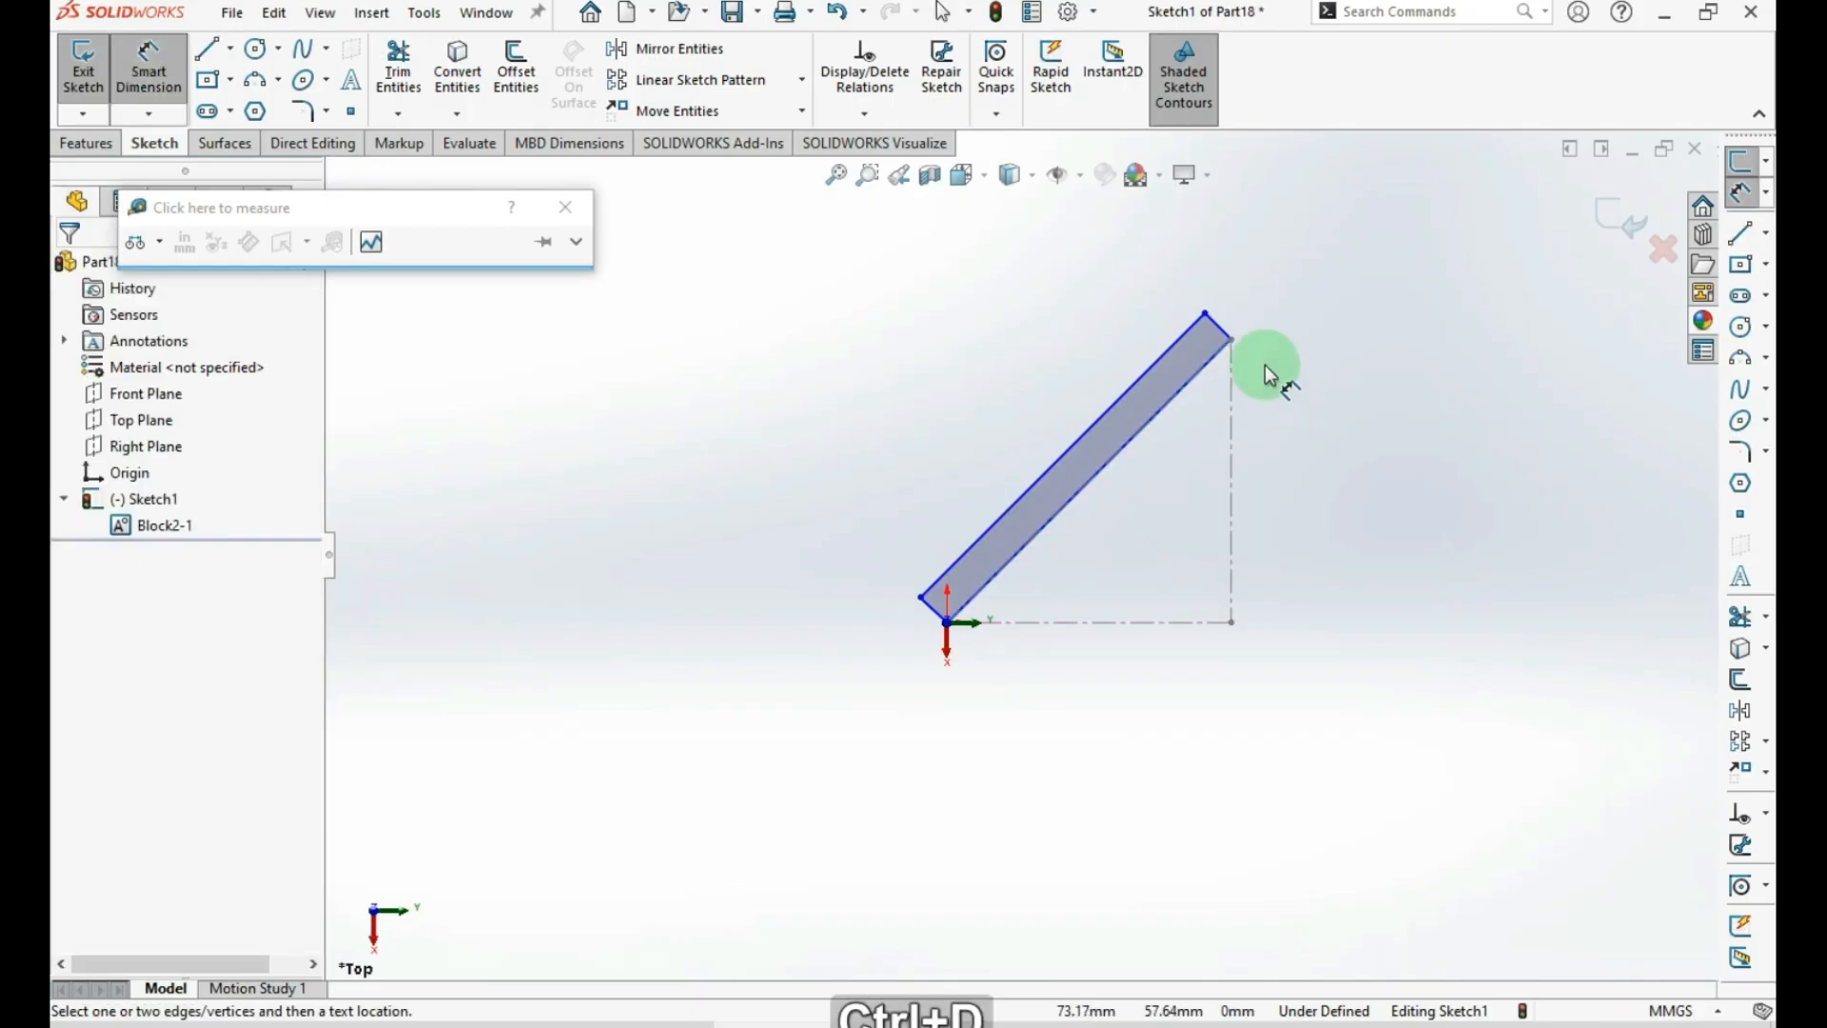
click(1220, 326)
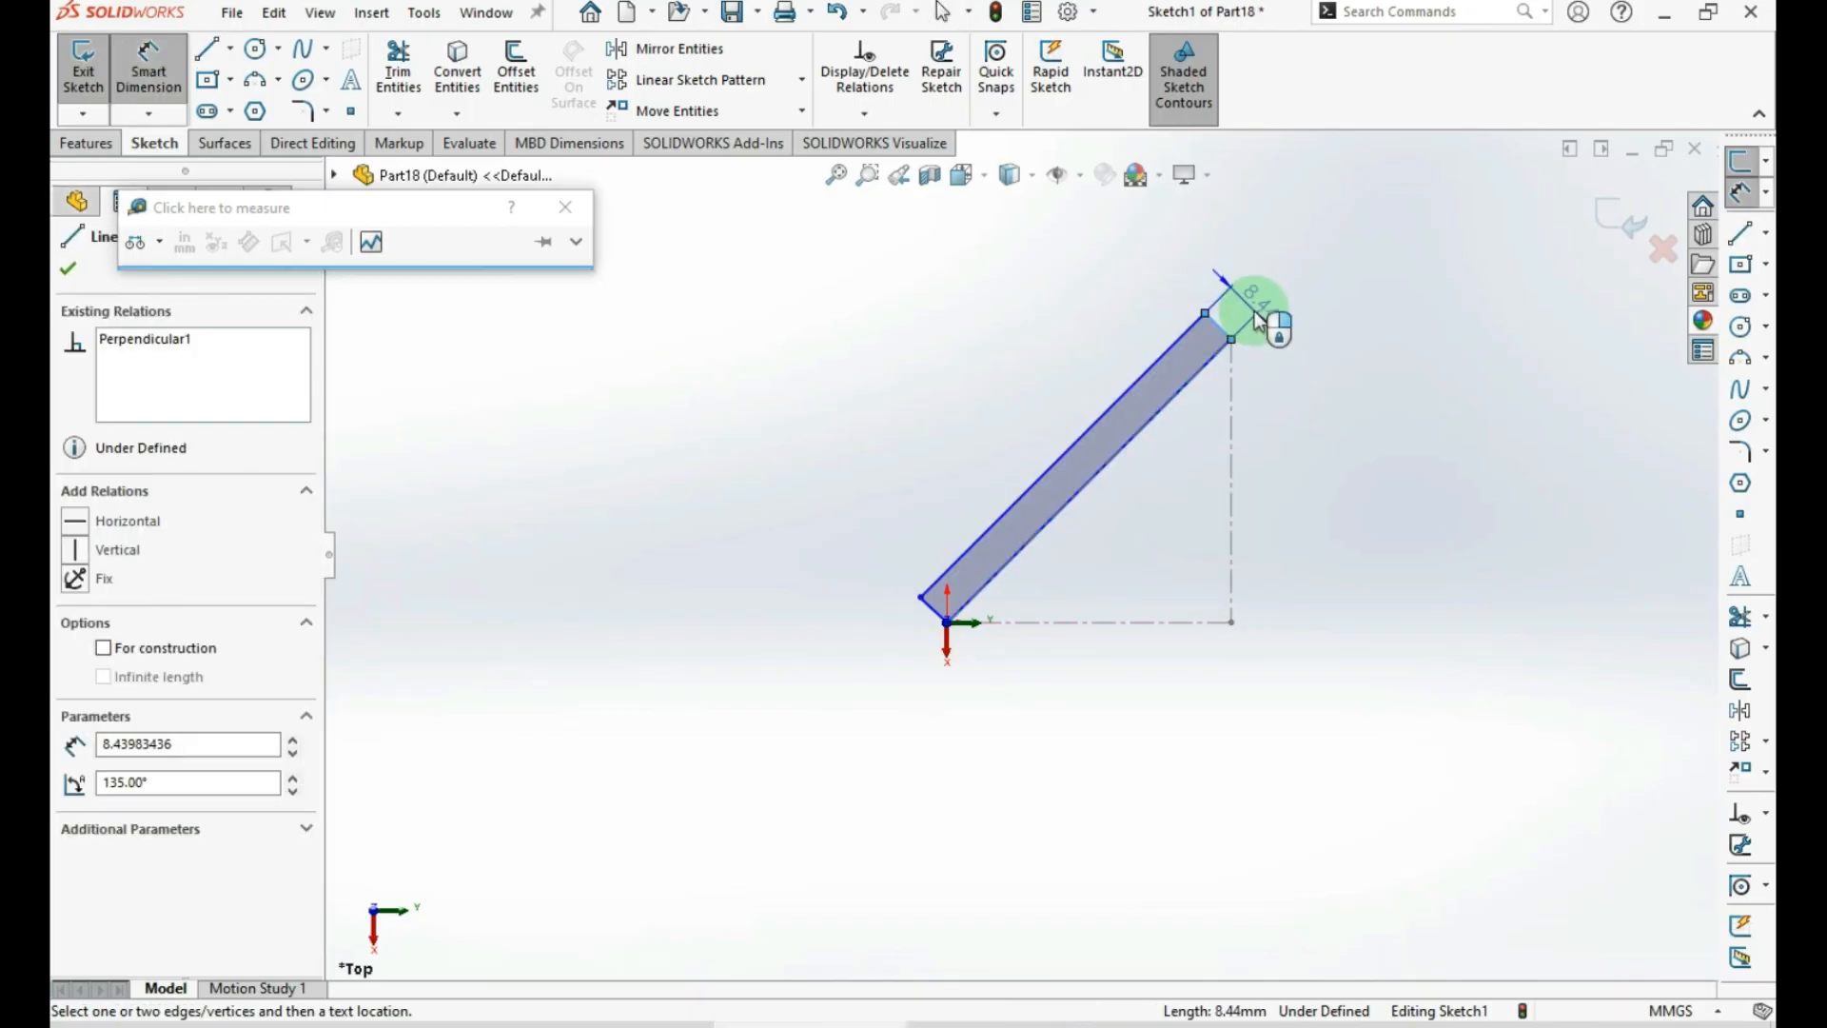
click(1247, 306)
text(5)
key(Return)
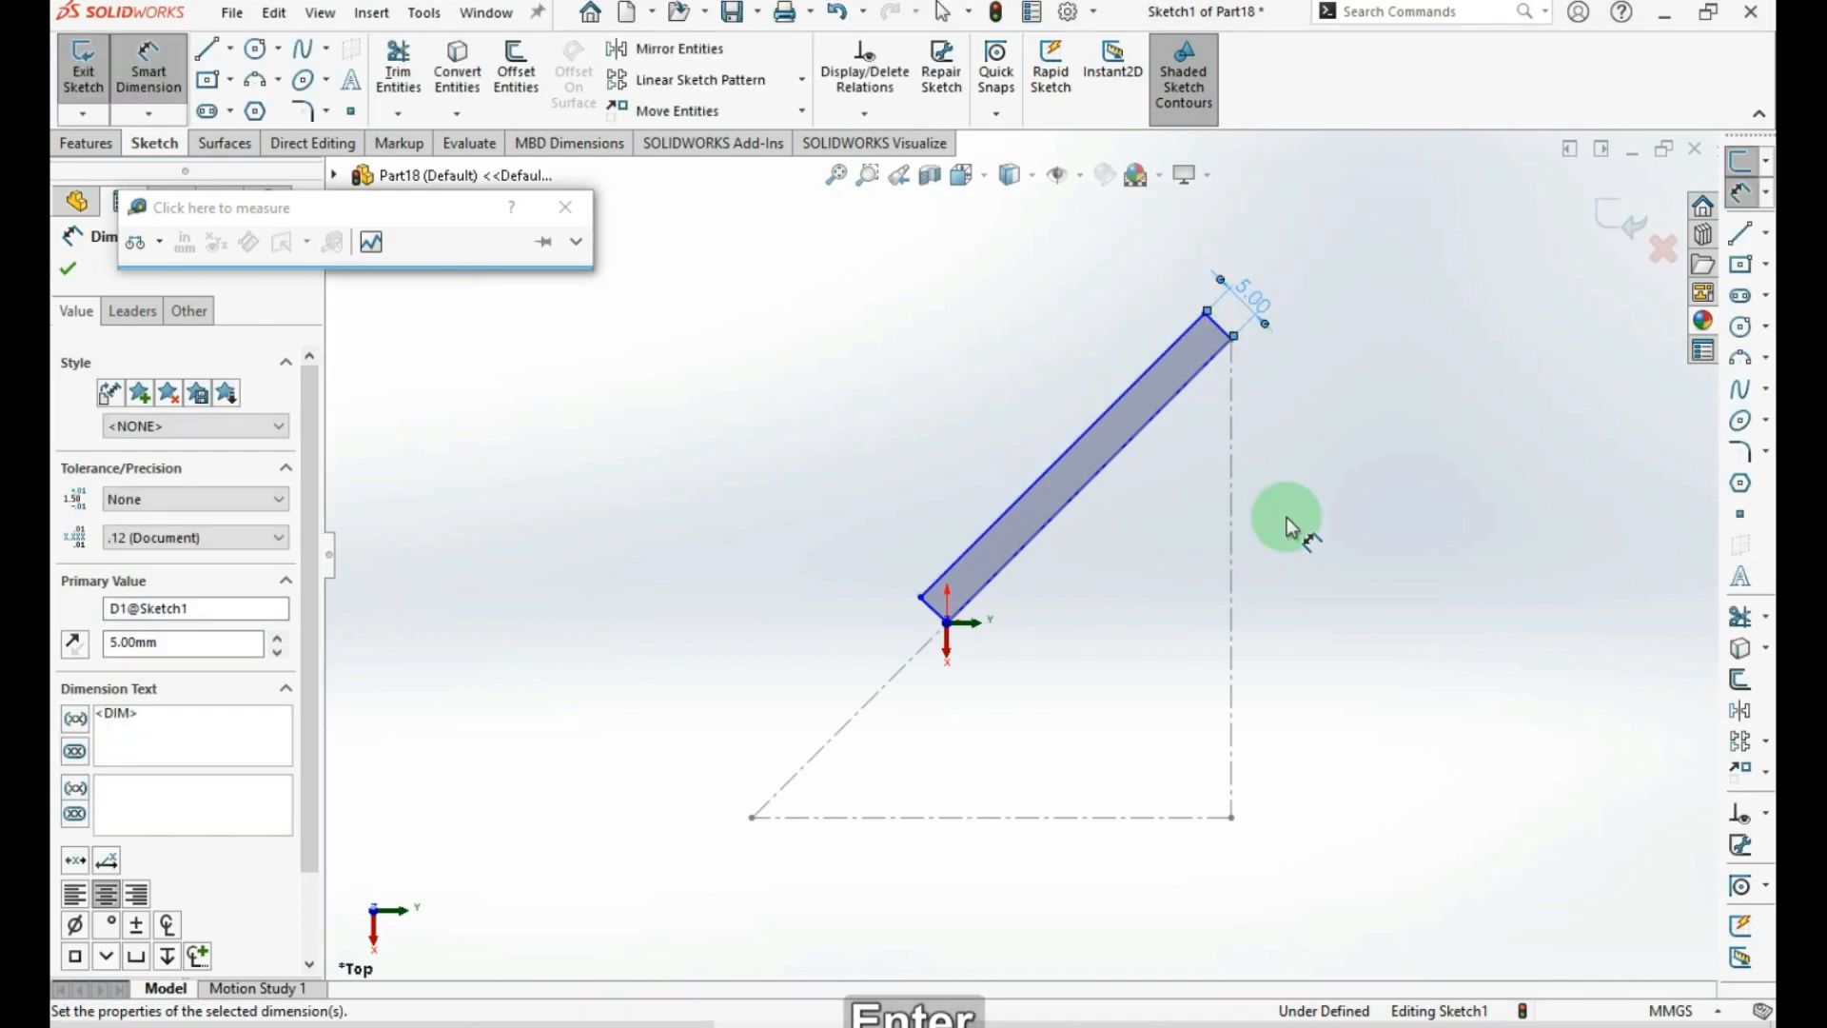
key(Escape)
Move the triangle block so that the free end of its diagonal is coincident with the origin
drag(947, 624, 828, 700)
click(742, 626)
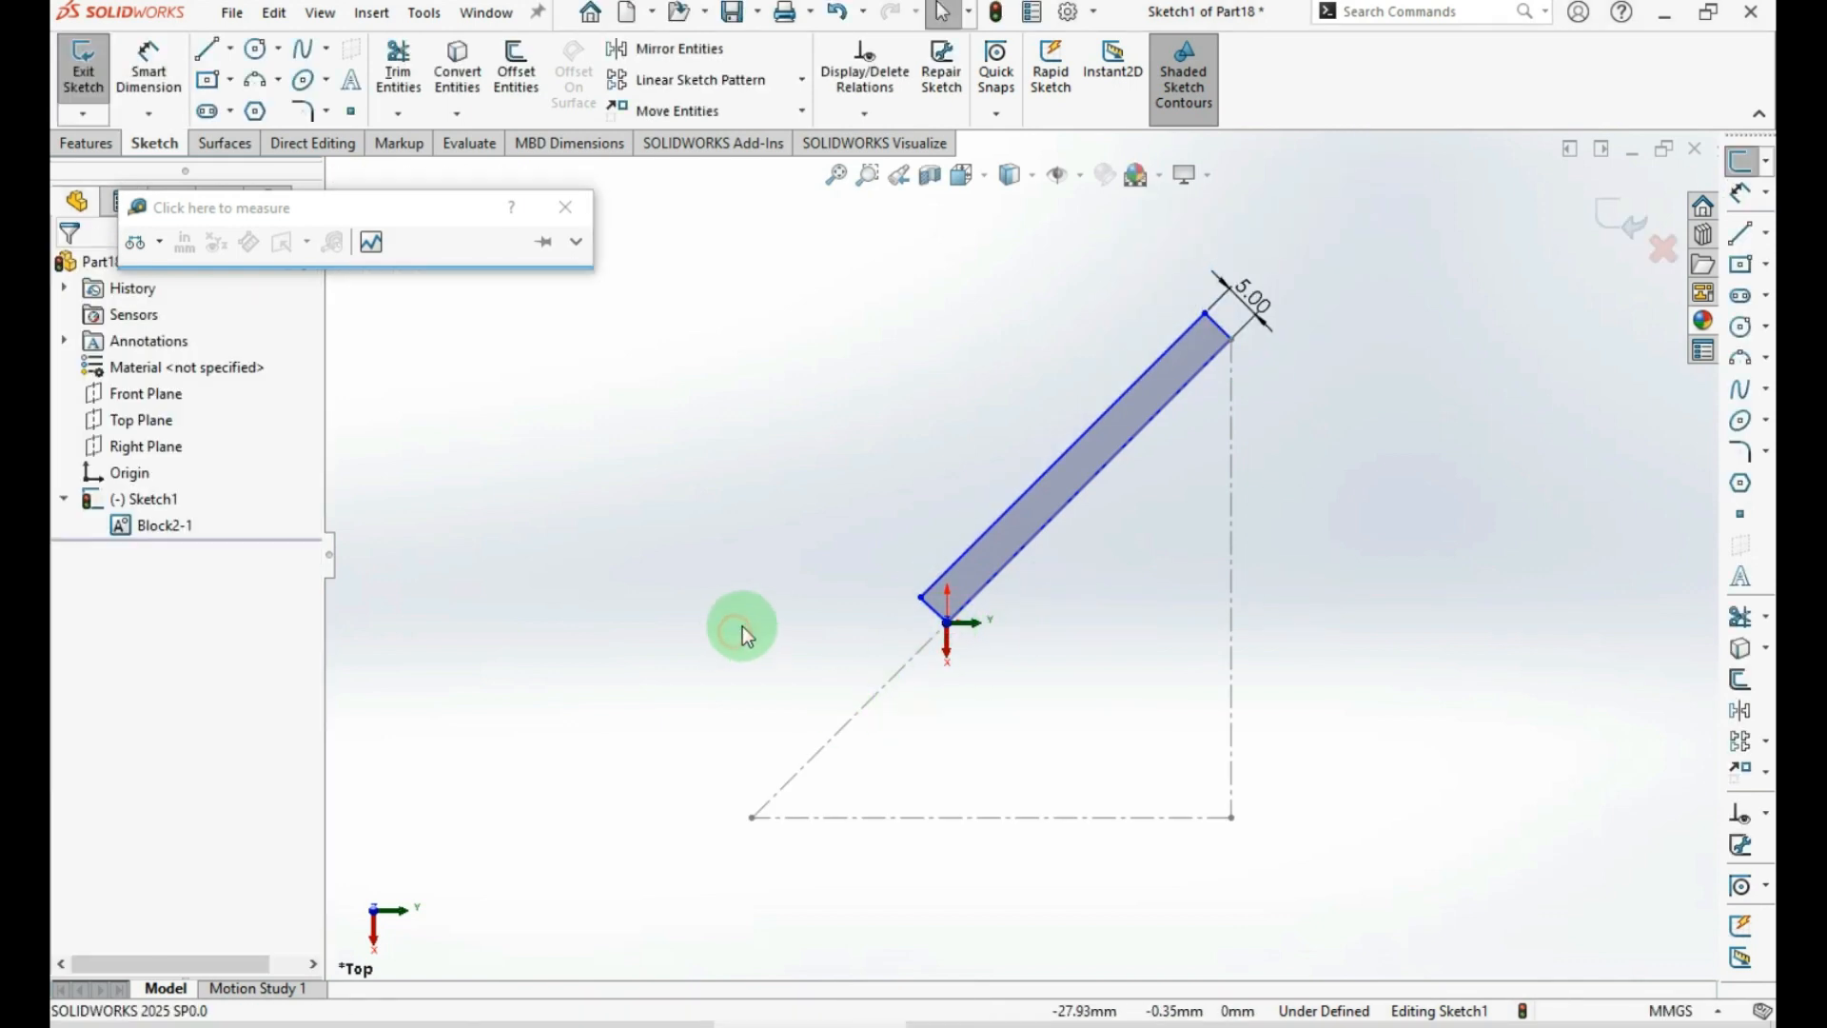
mouse_move(921, 598)
mouse_down()
mouse_move(845, 657)
mouse_move(861, 620)
mouse_move(857, 661)
mouse_move(846, 629)
mouse_move(887, 598)
mouse_move(889, 626)
mouse_up()
drag(1253, 848, 1563, 623)
click(1488, 726)
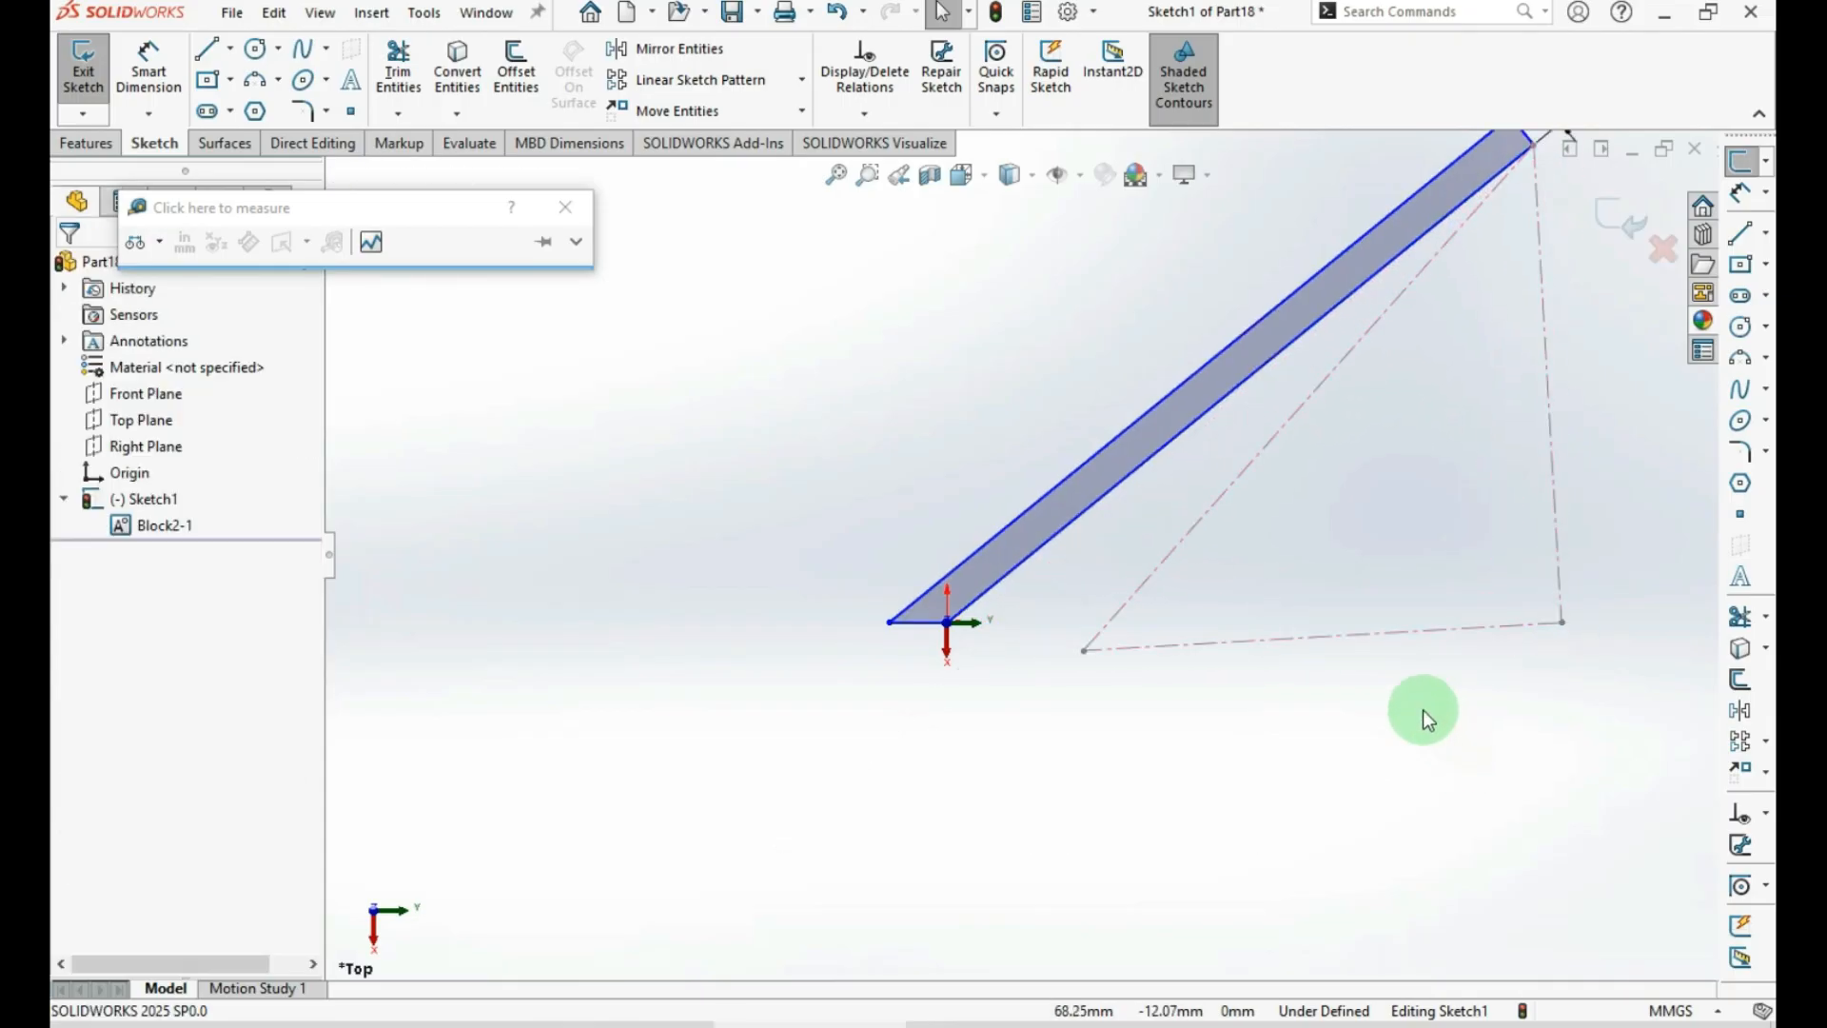
drag(1083, 652, 980, 635)
click(972, 722)
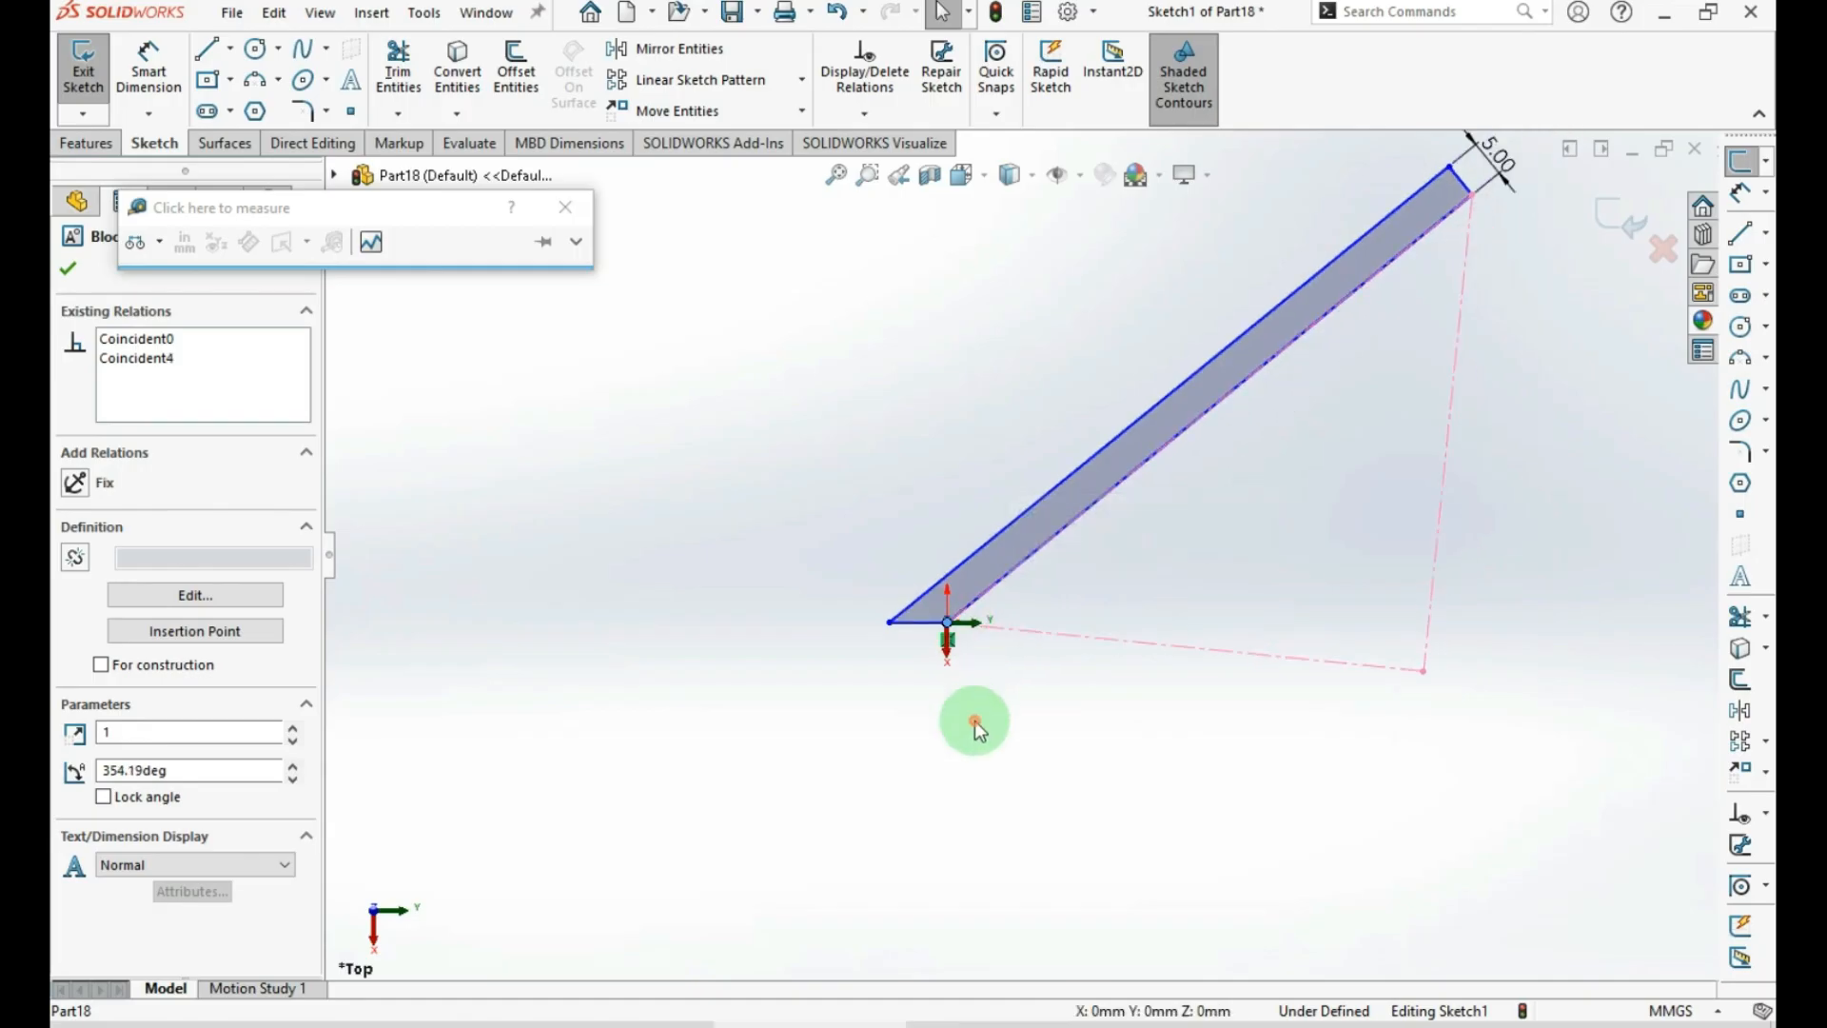
Constrain the triangle block's base centerline from the origin to be horizontal
click(1179, 653)
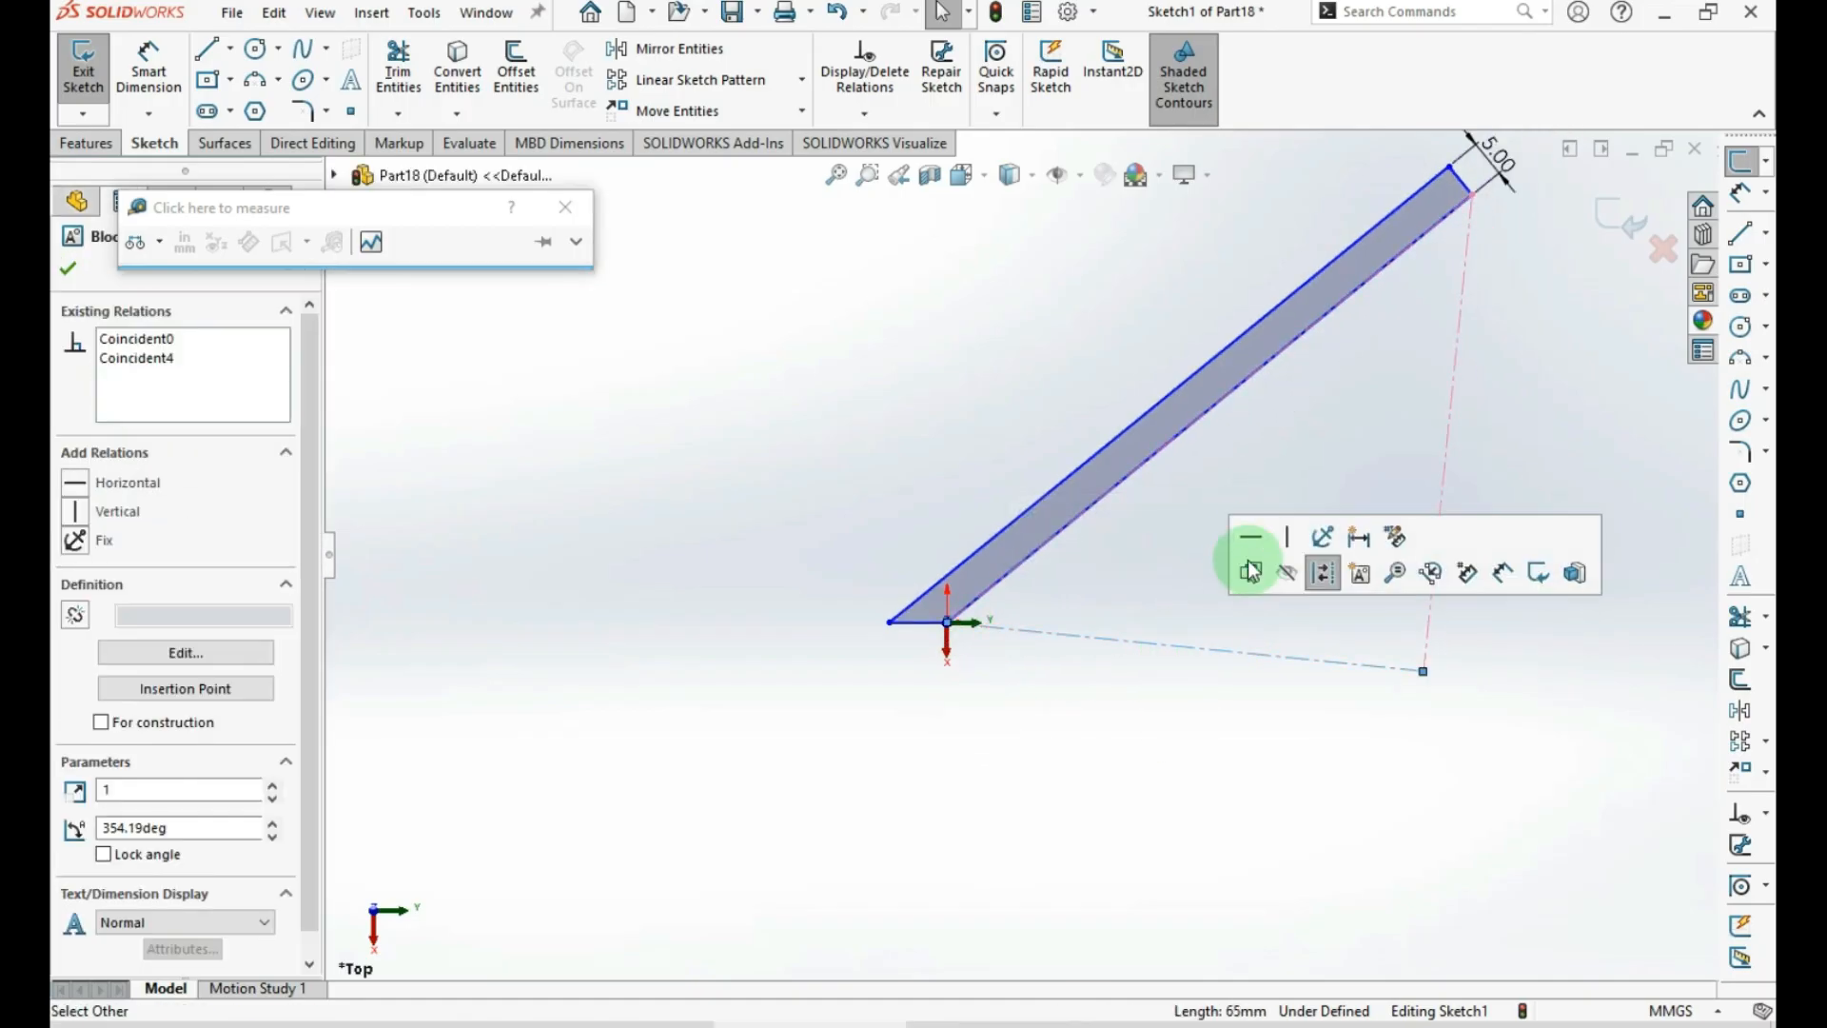
click(1252, 537)
click(1180, 666)
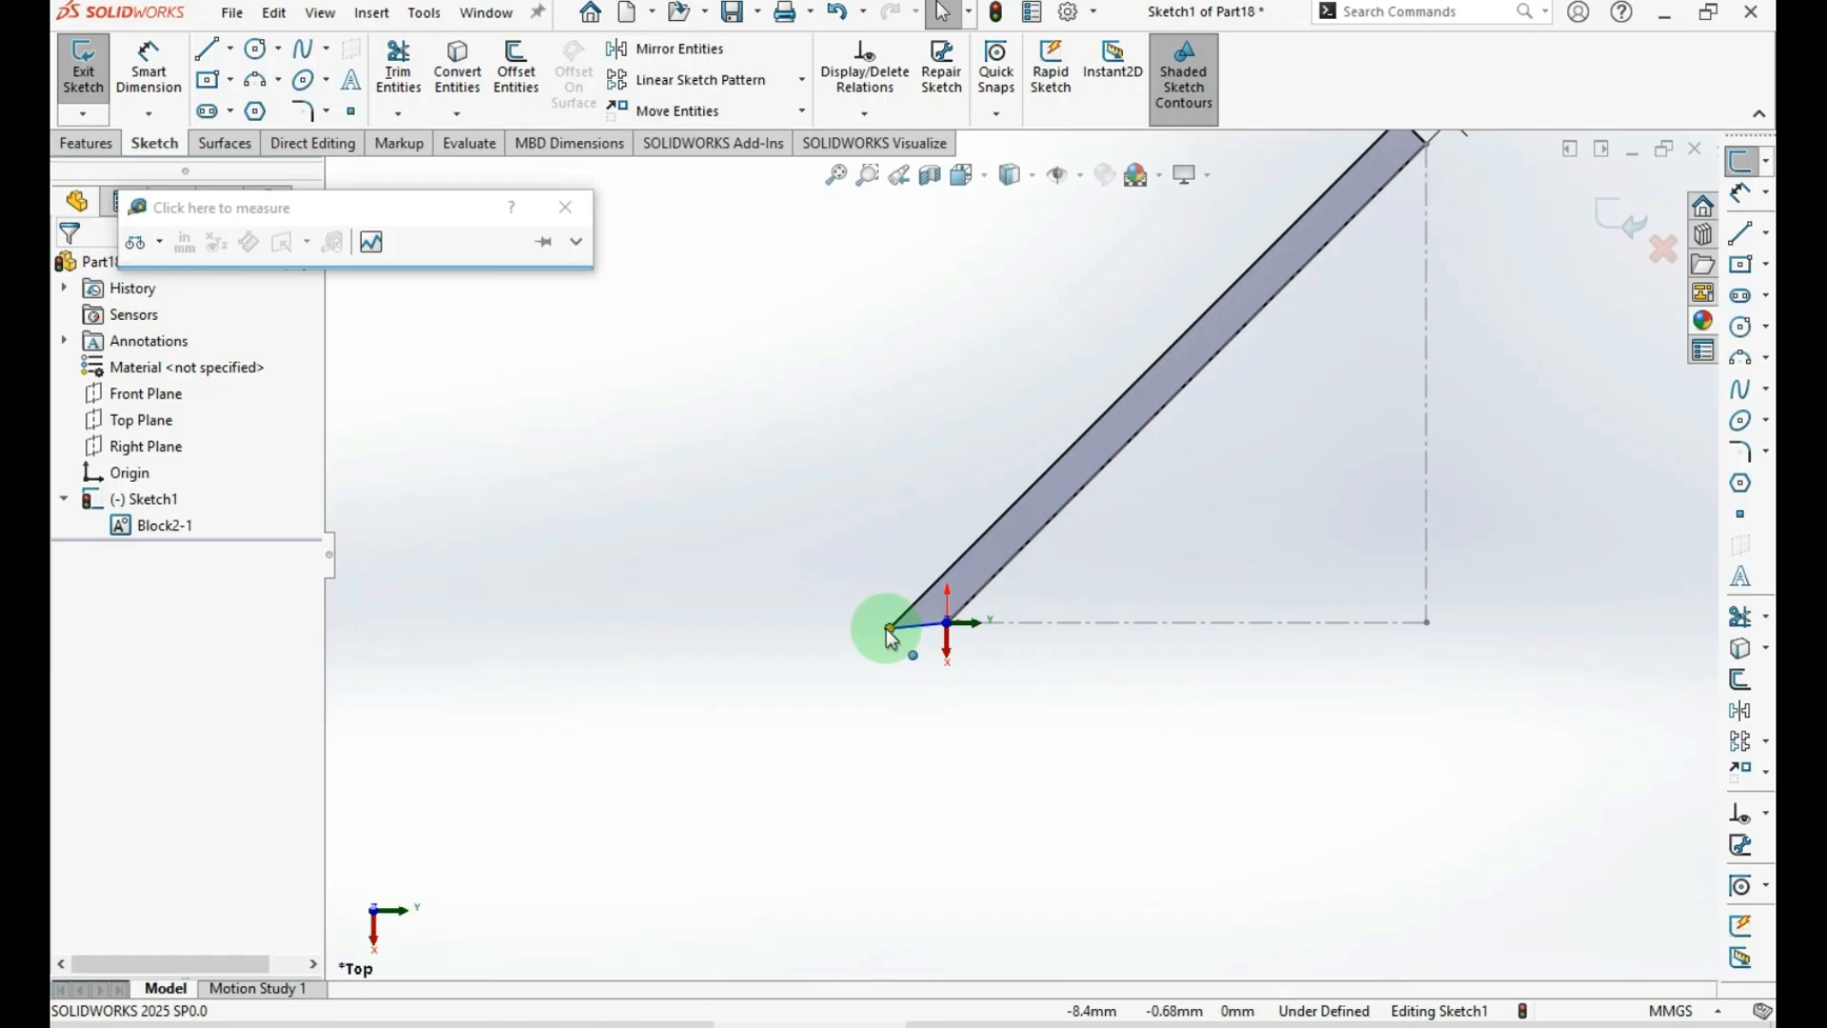
Make the profile's short edge at the origin perpendicular to its outer long edge
click(911, 606)
ctrl+click(914, 605)
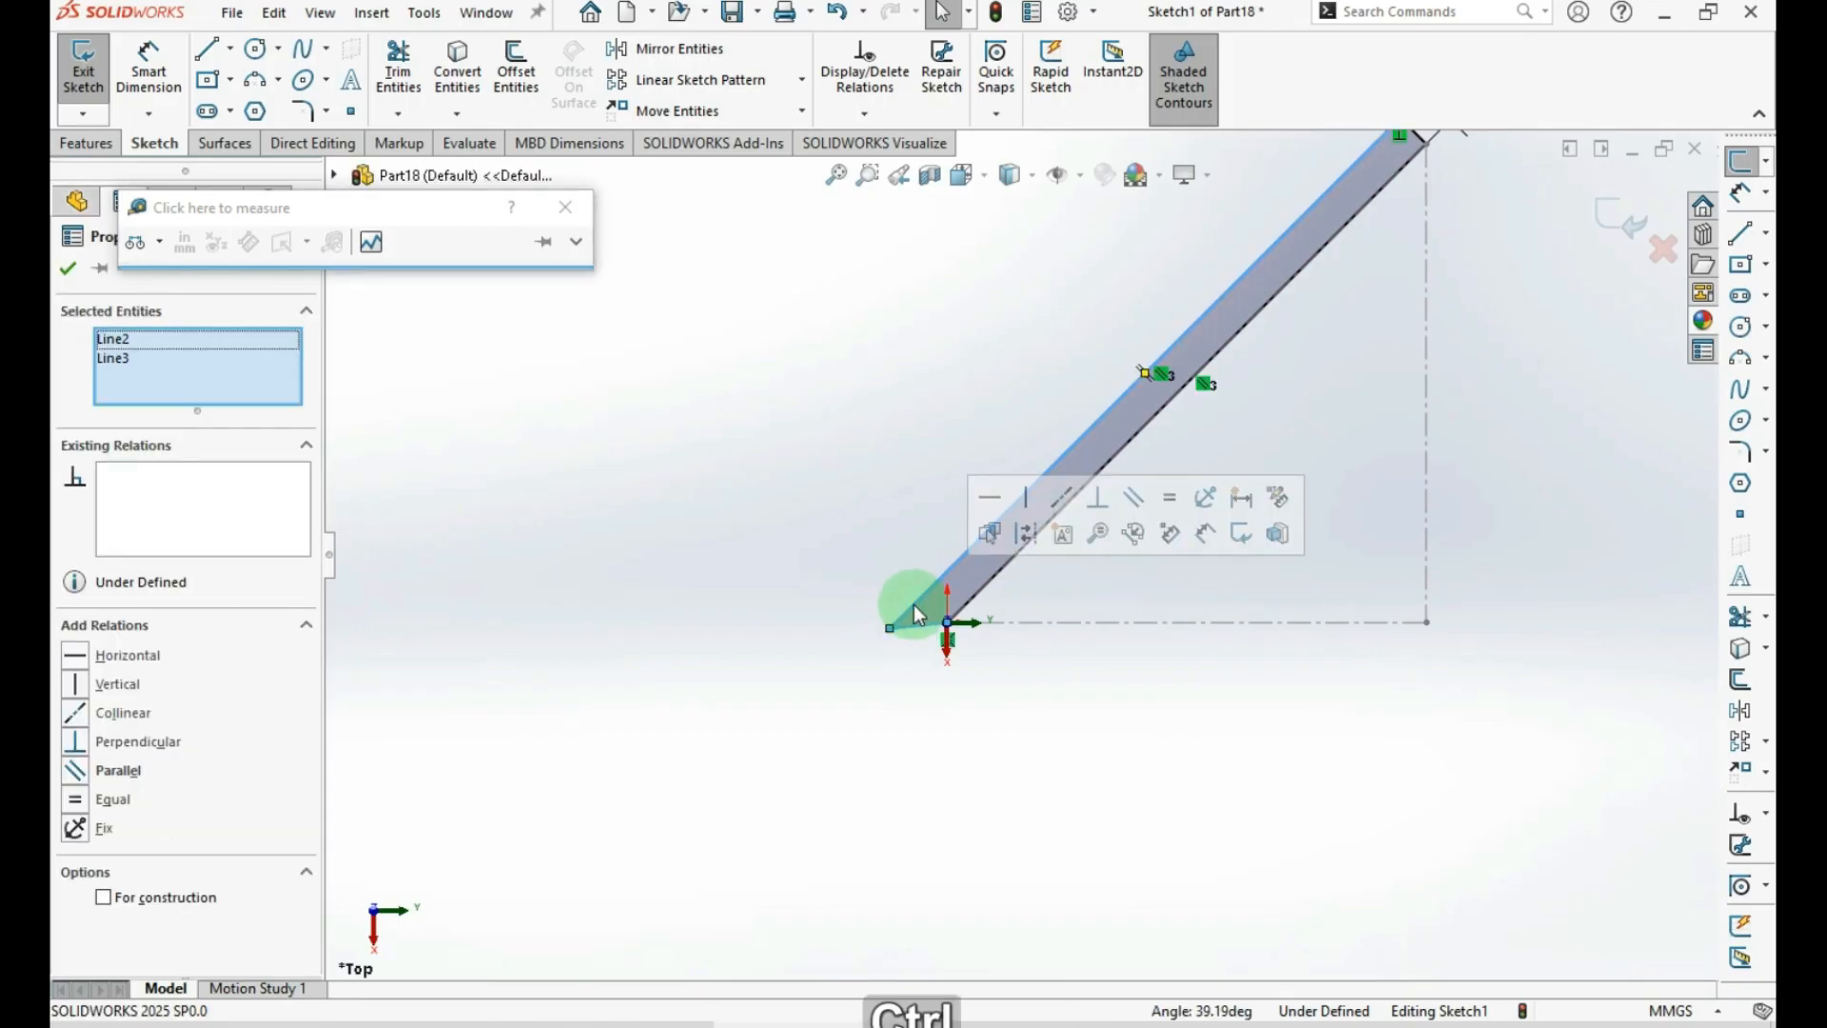
click(1096, 510)
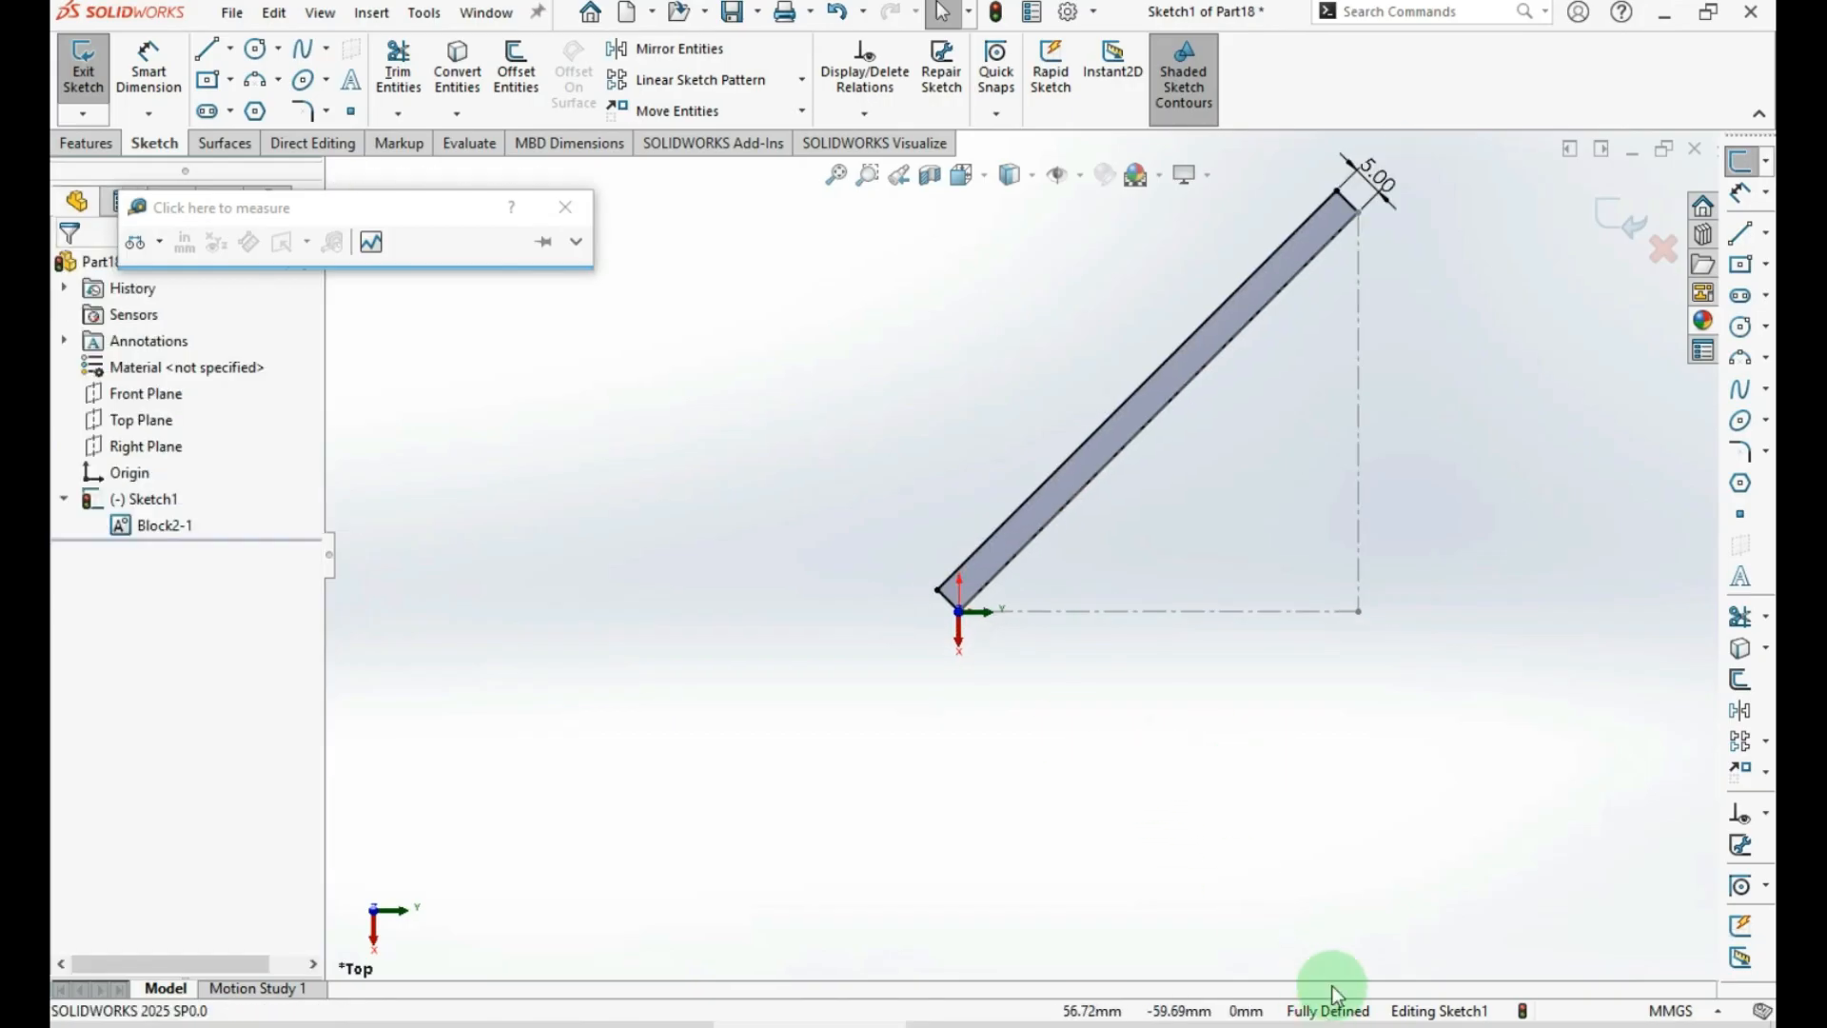
Revolve the diagonal profile 360 degrees about its long edge through the origin to form the solid shaft
click(78, 145)
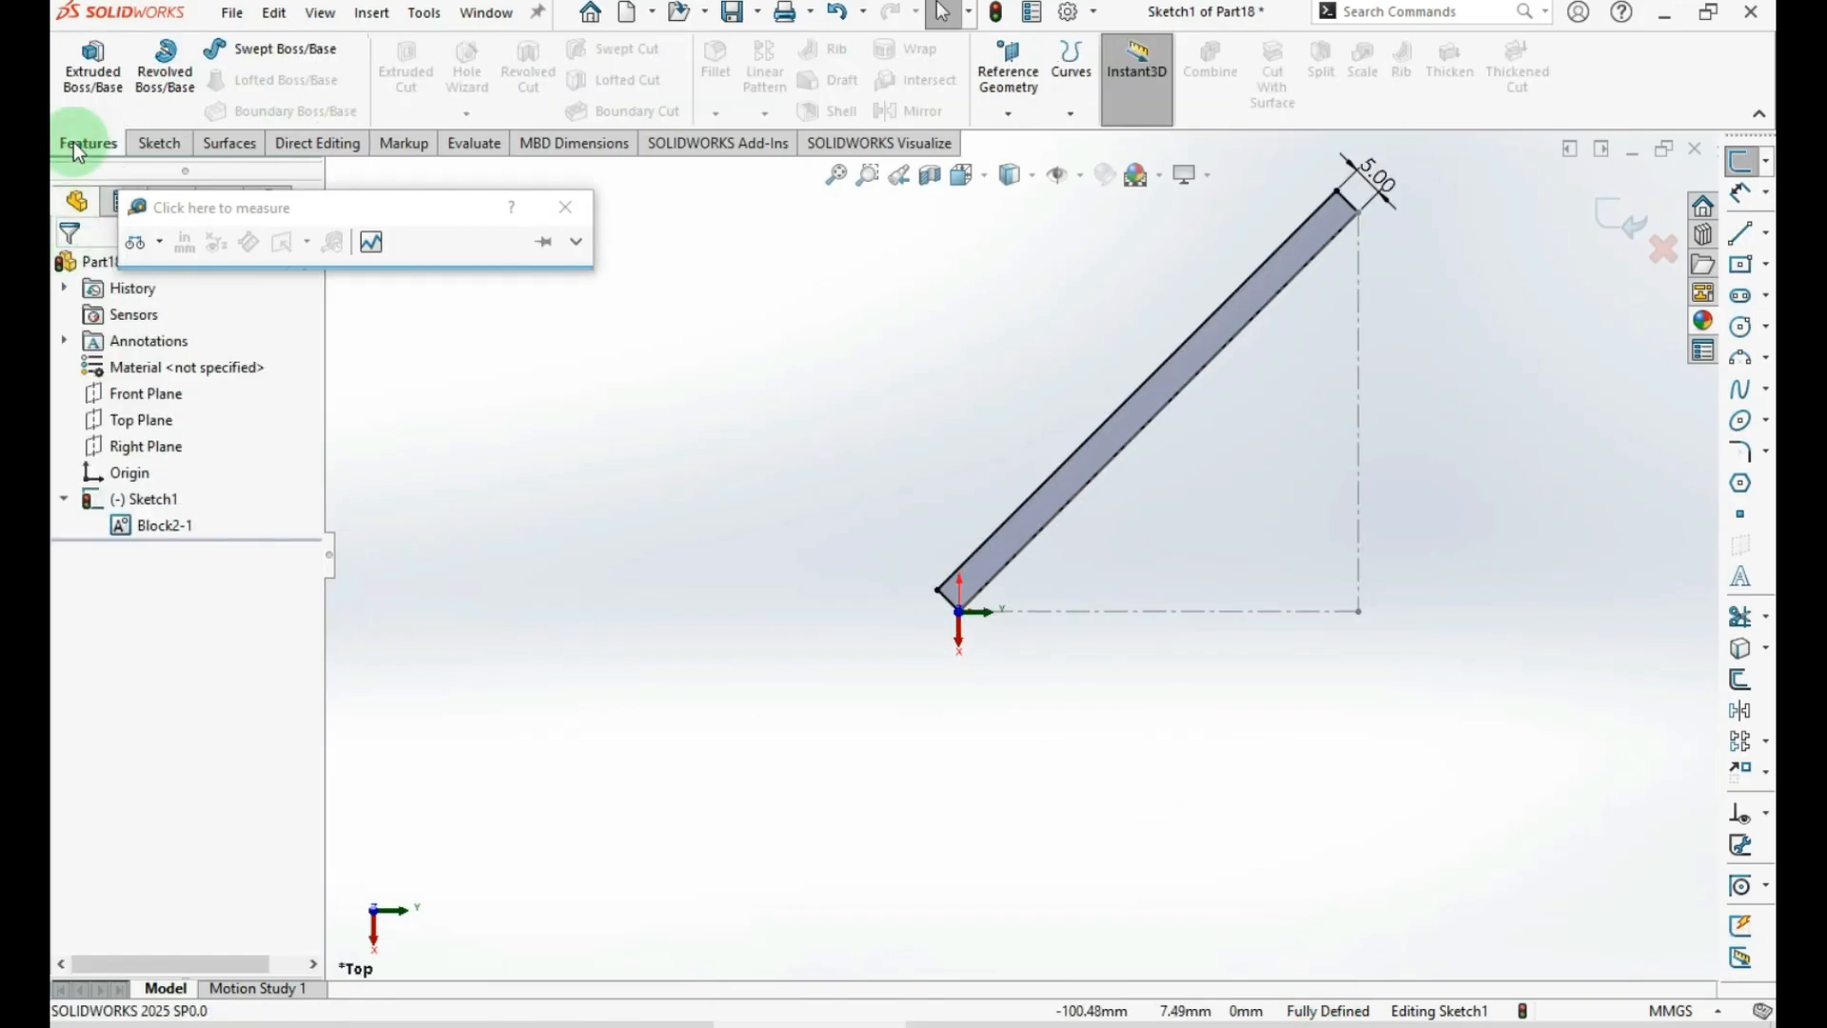
click(163, 93)
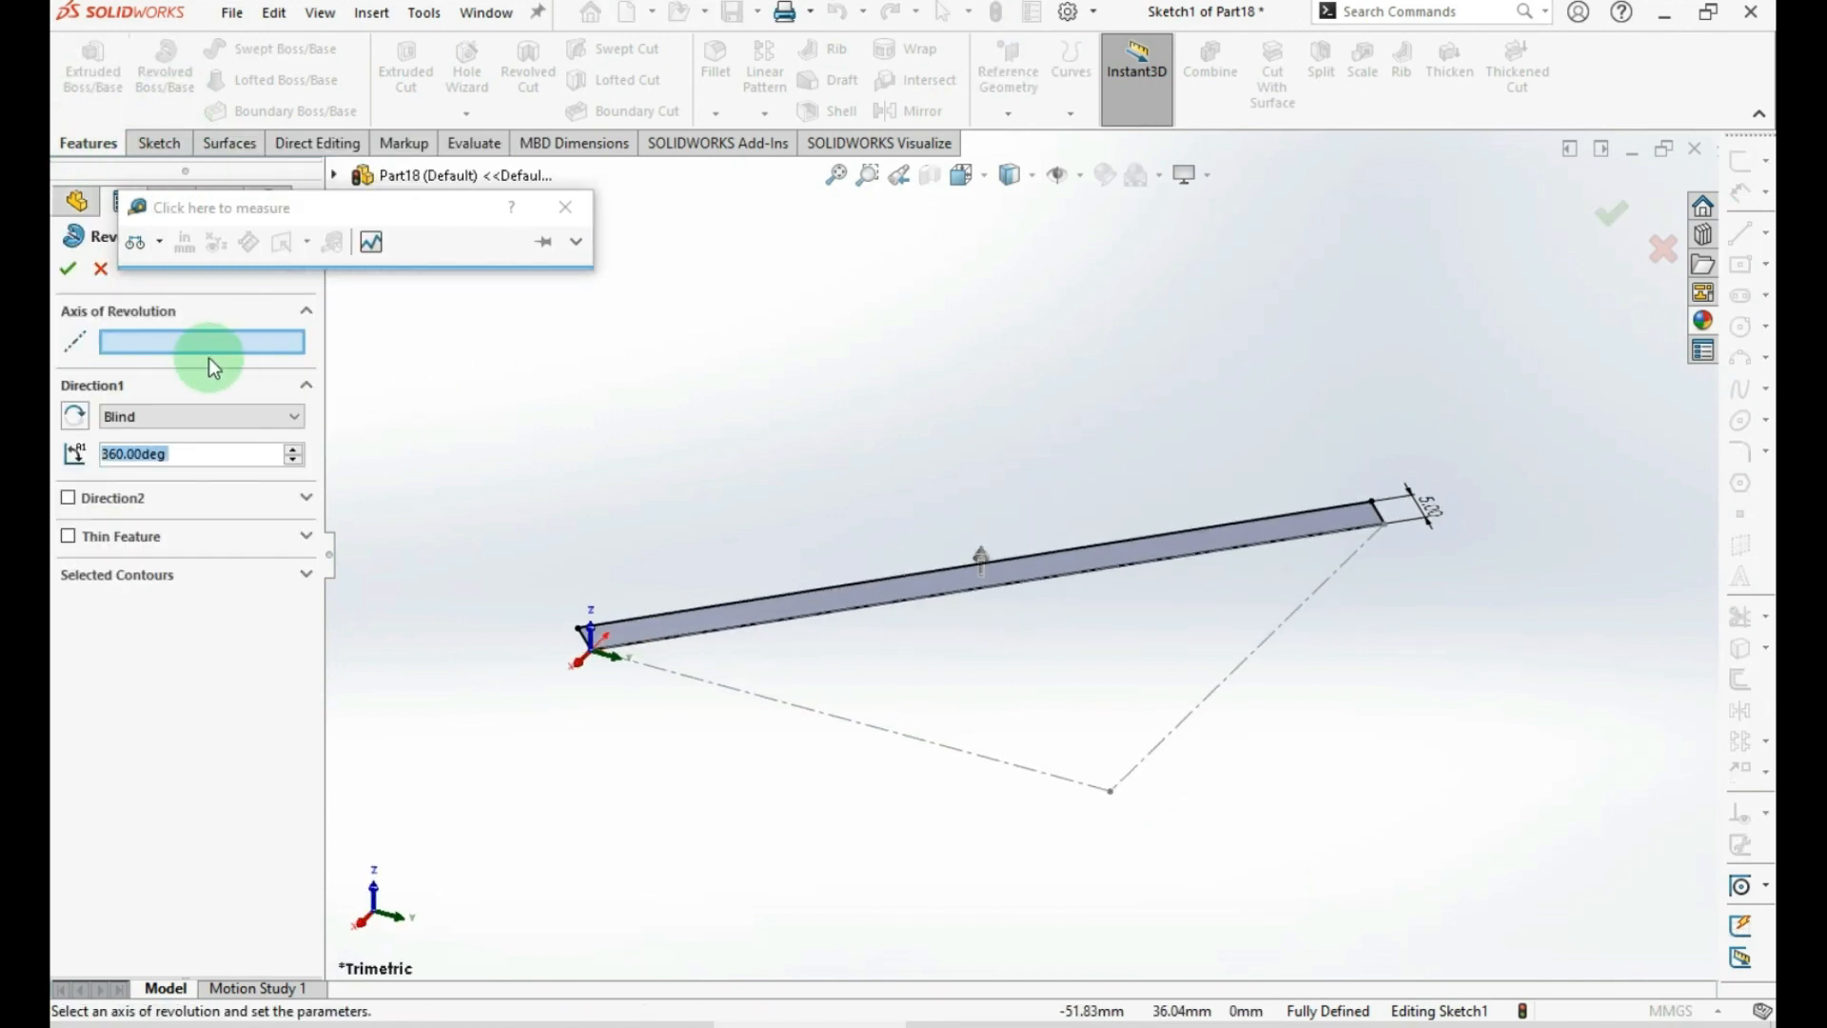
click(868, 608)
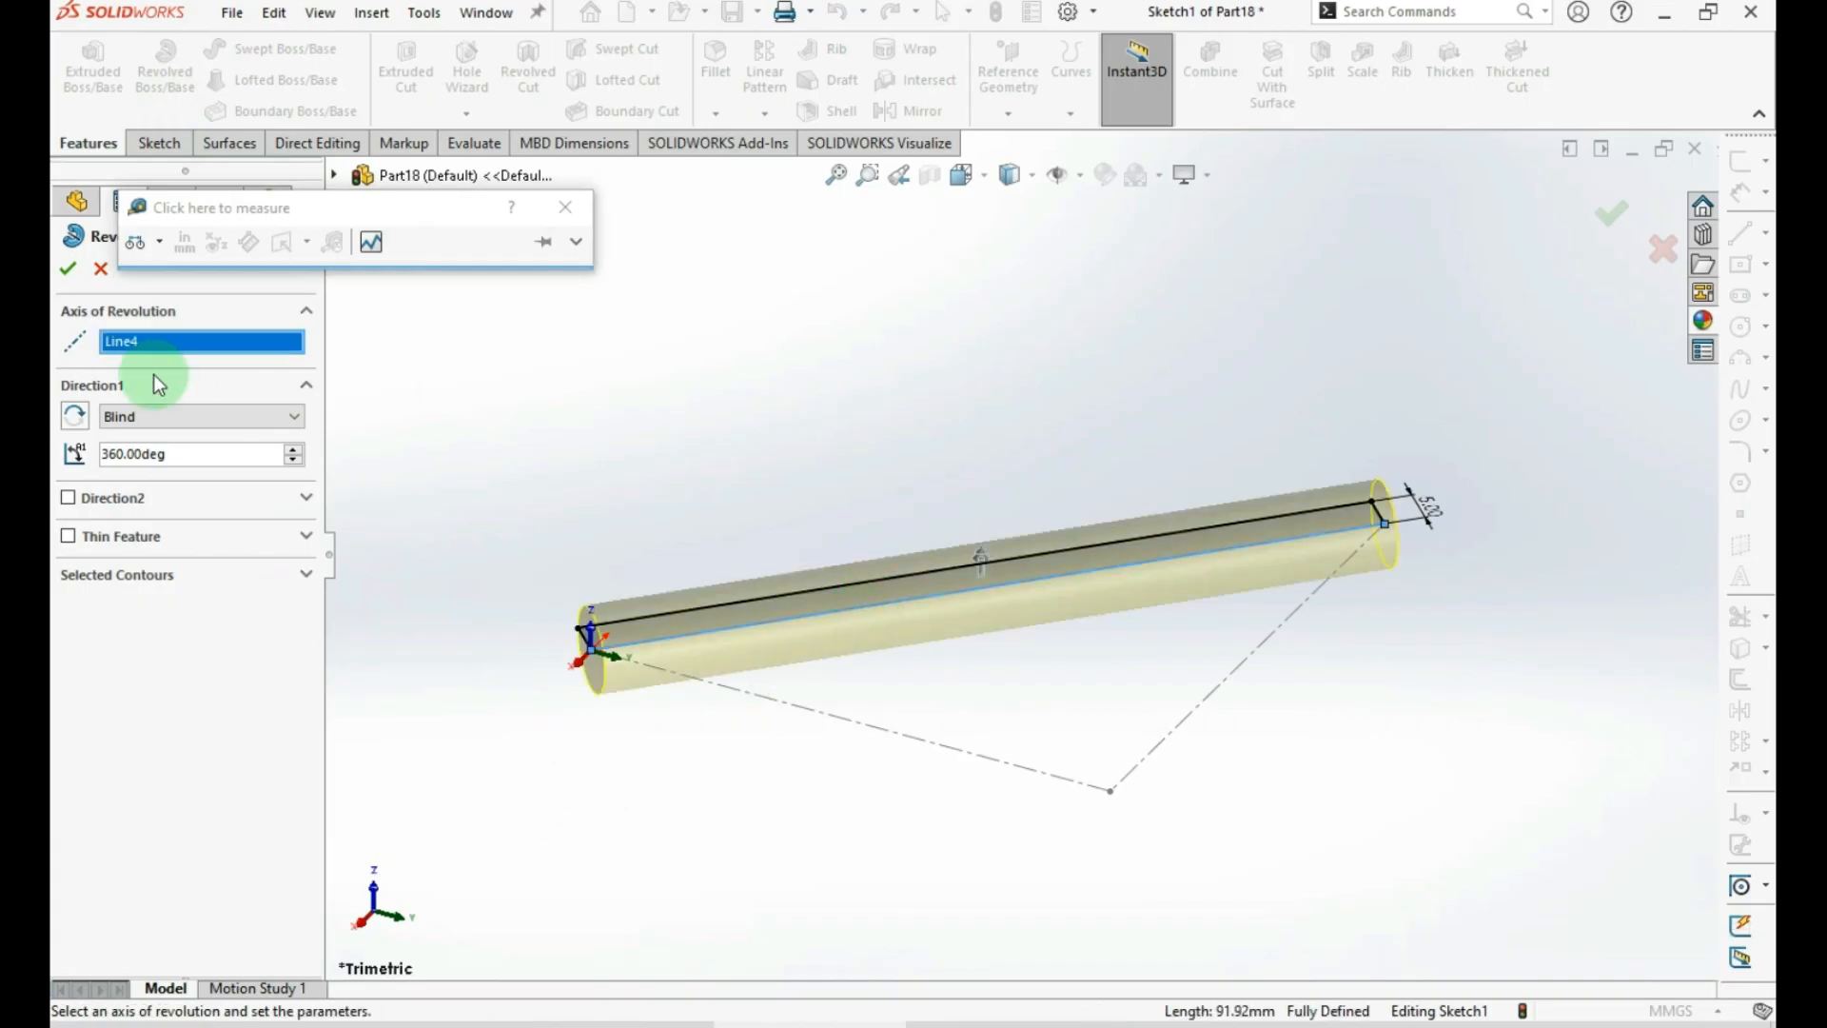
click(68, 271)
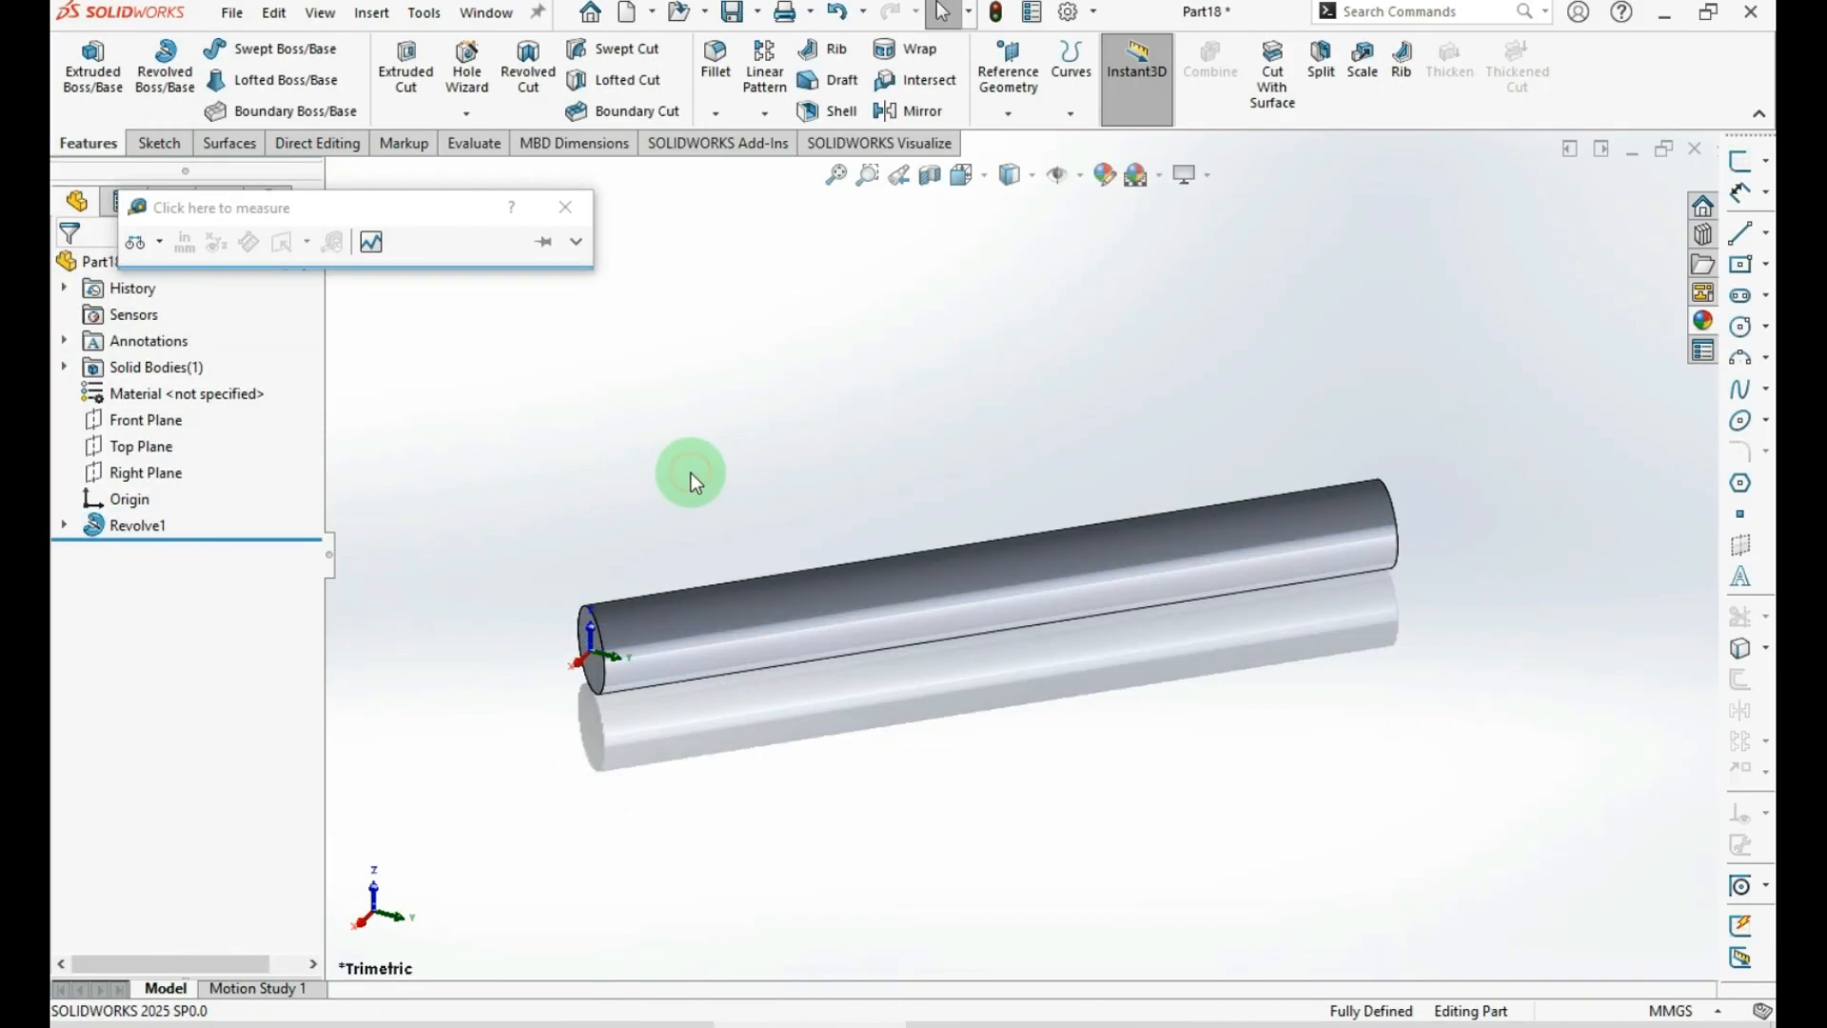
Sketch a center rectangle about 5 by 12 mm, centered on the shaft's end face opposite the origin
mouse_move(1203, 530)
middle_down()
mouse_move(1187, 578)
mouse_move(1035, 680)
middle_up()
click(1007, 649)
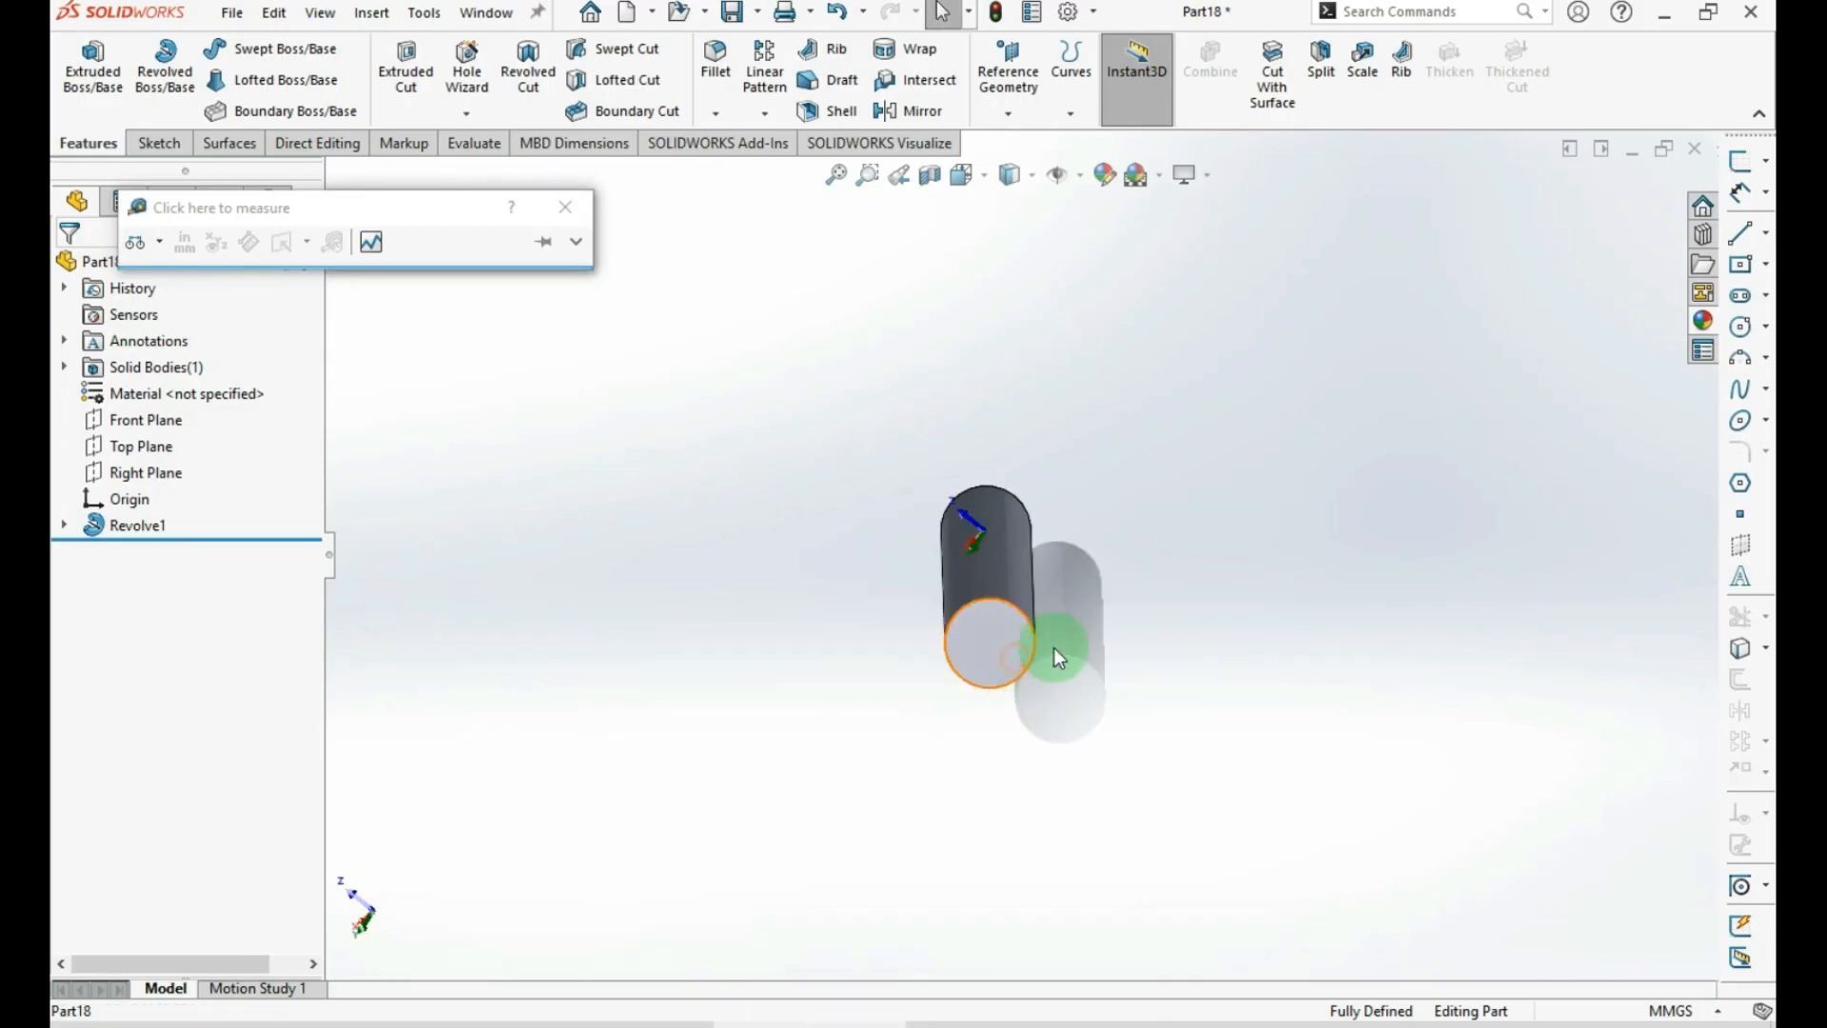
click(1743, 168)
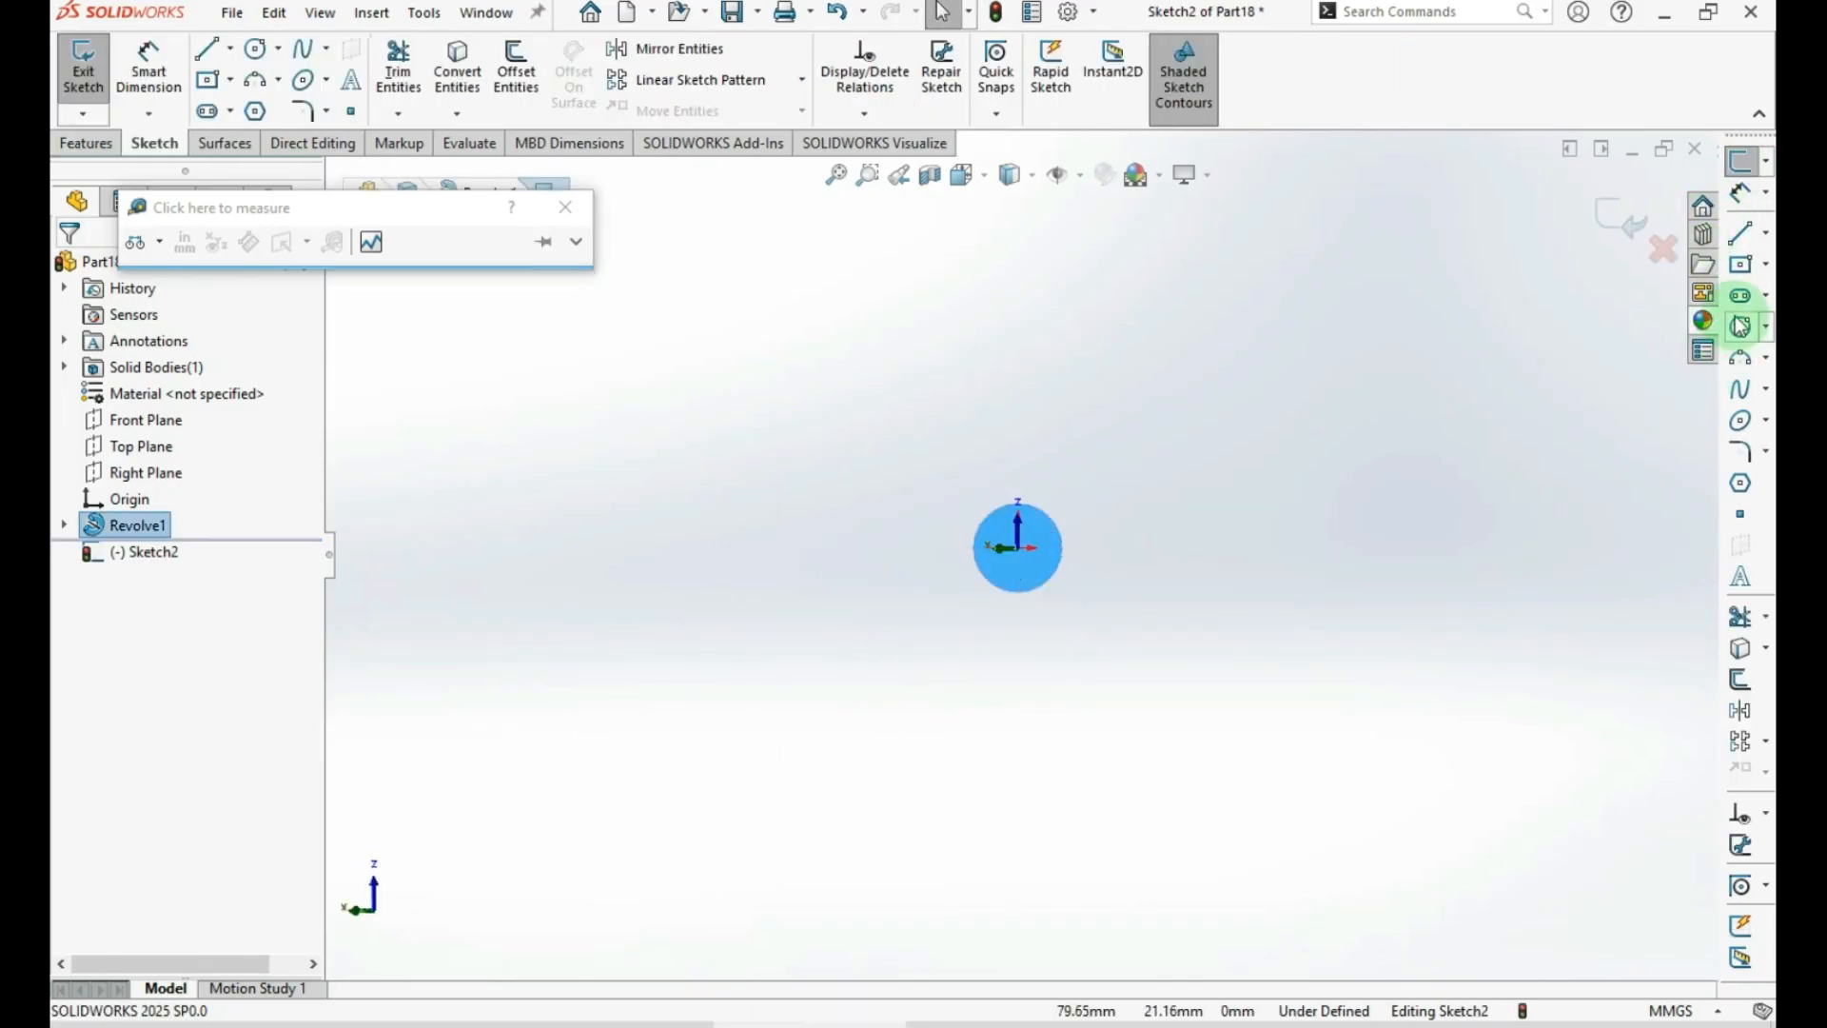
click(1743, 268)
click(1018, 547)
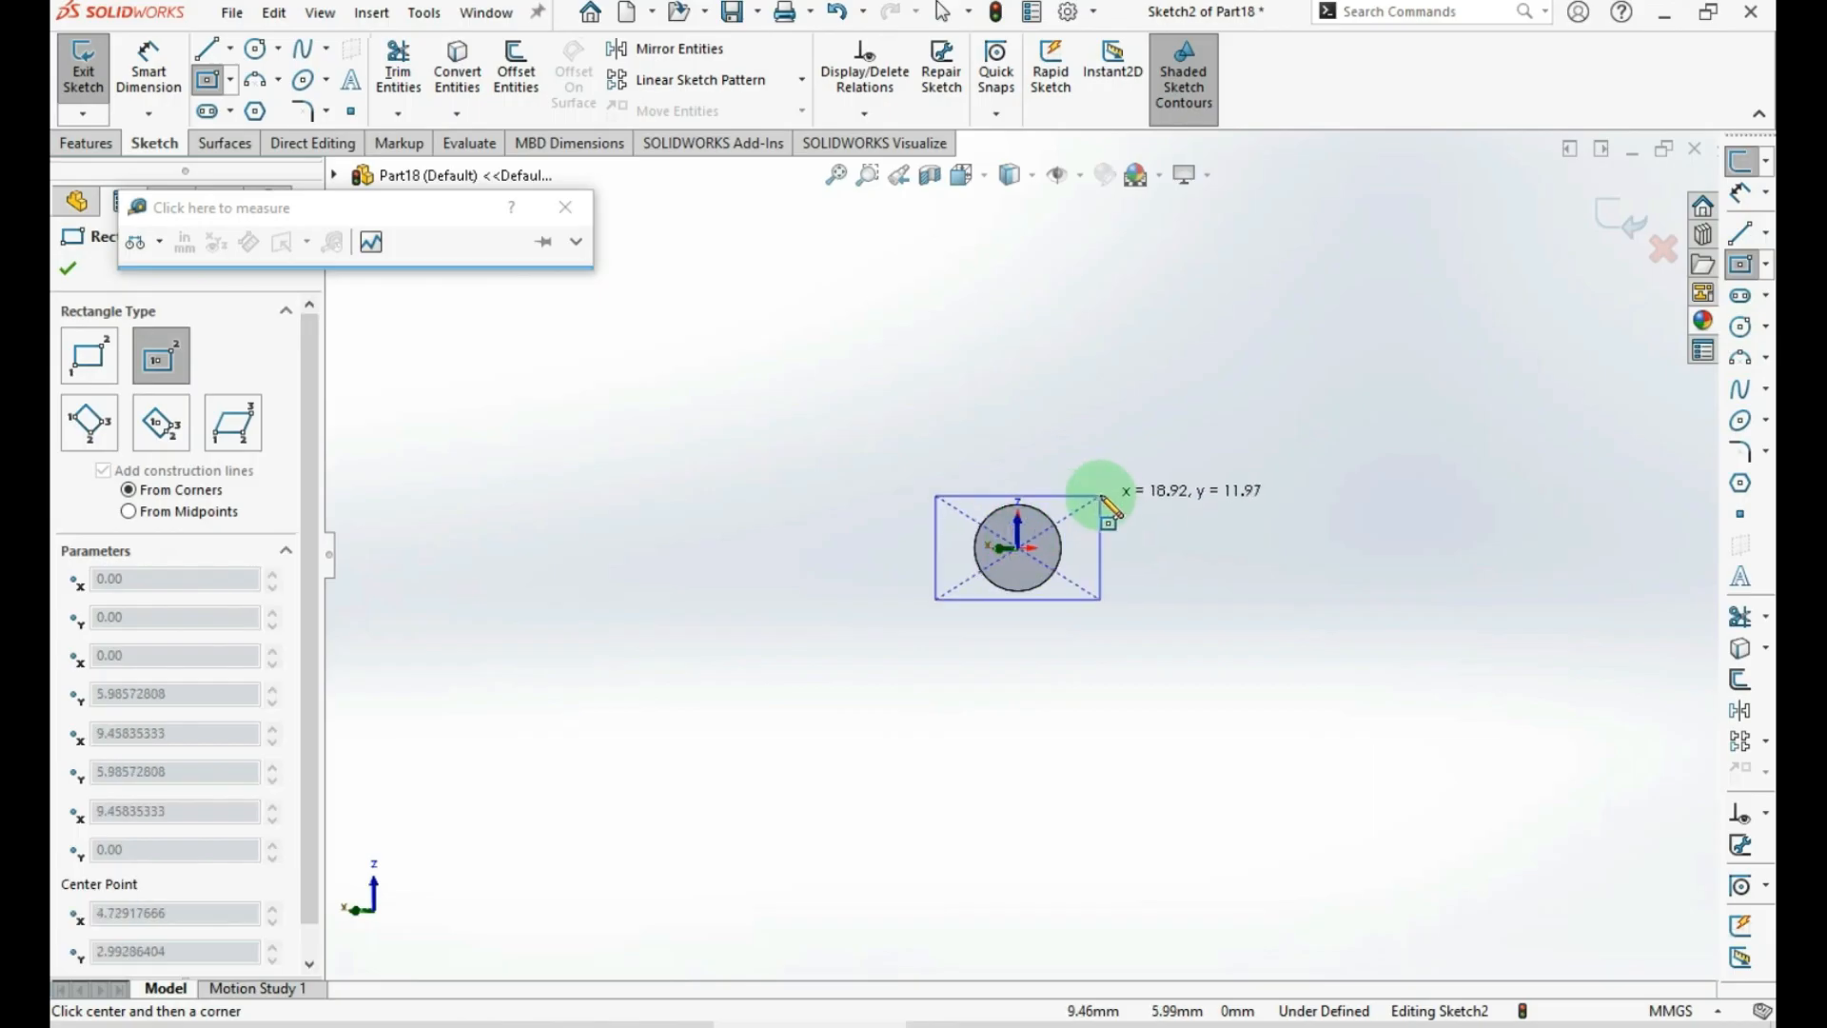
scroll(1071, 495, down, 5)
click(993, 532)
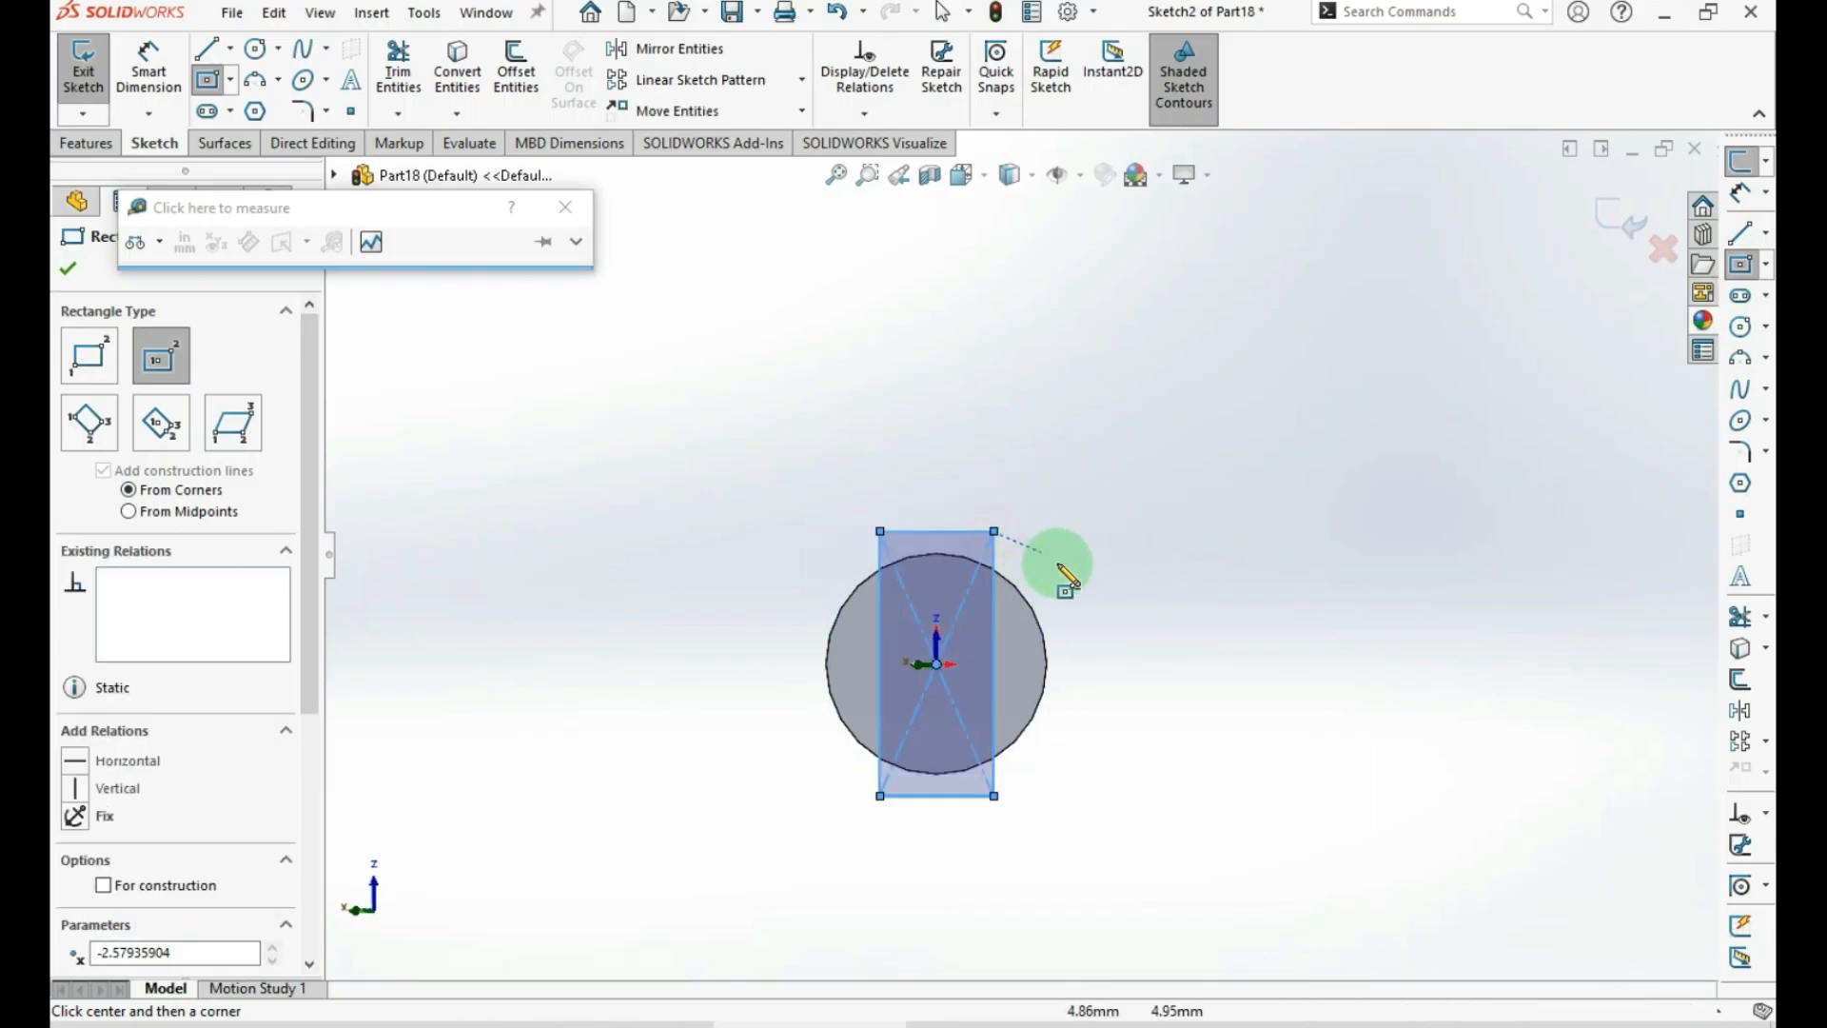
Dimension the rectangle's horizontal edge as 15 mm and close the sketch
key(ctrl+d)
click(974, 531)
click(946, 489)
text(15)
key(Return)
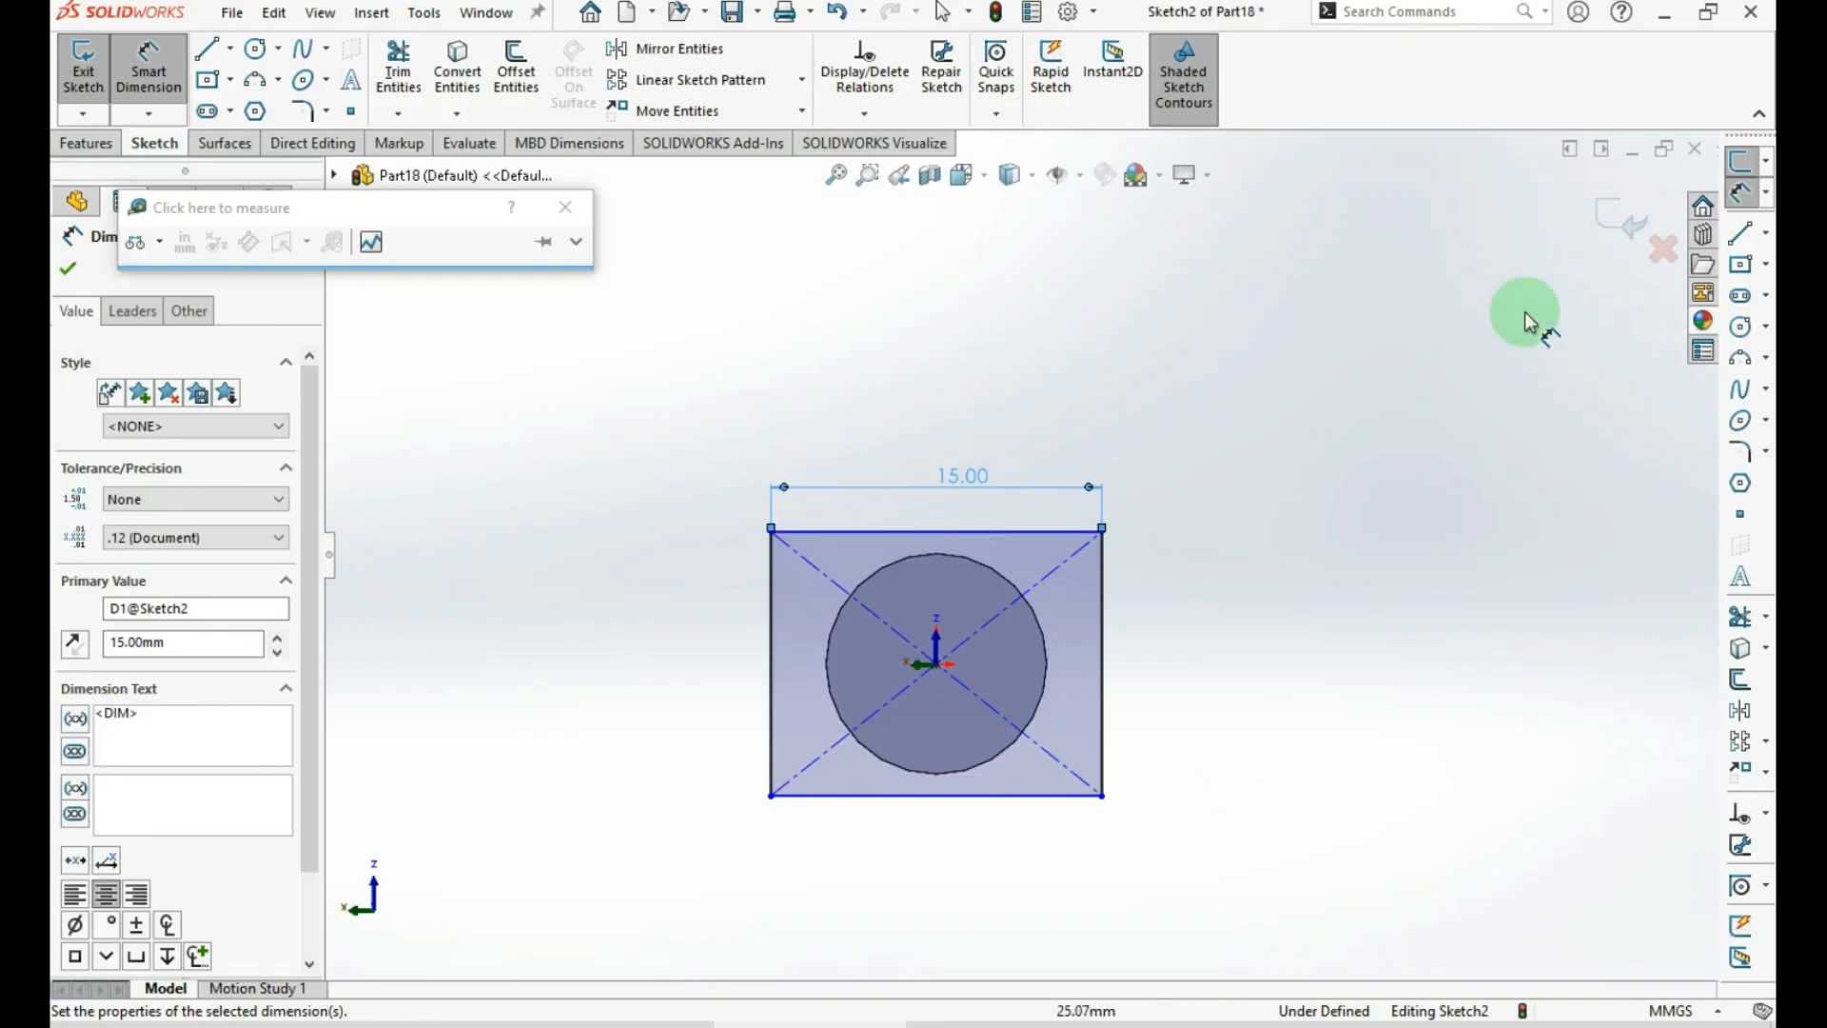
click(1629, 222)
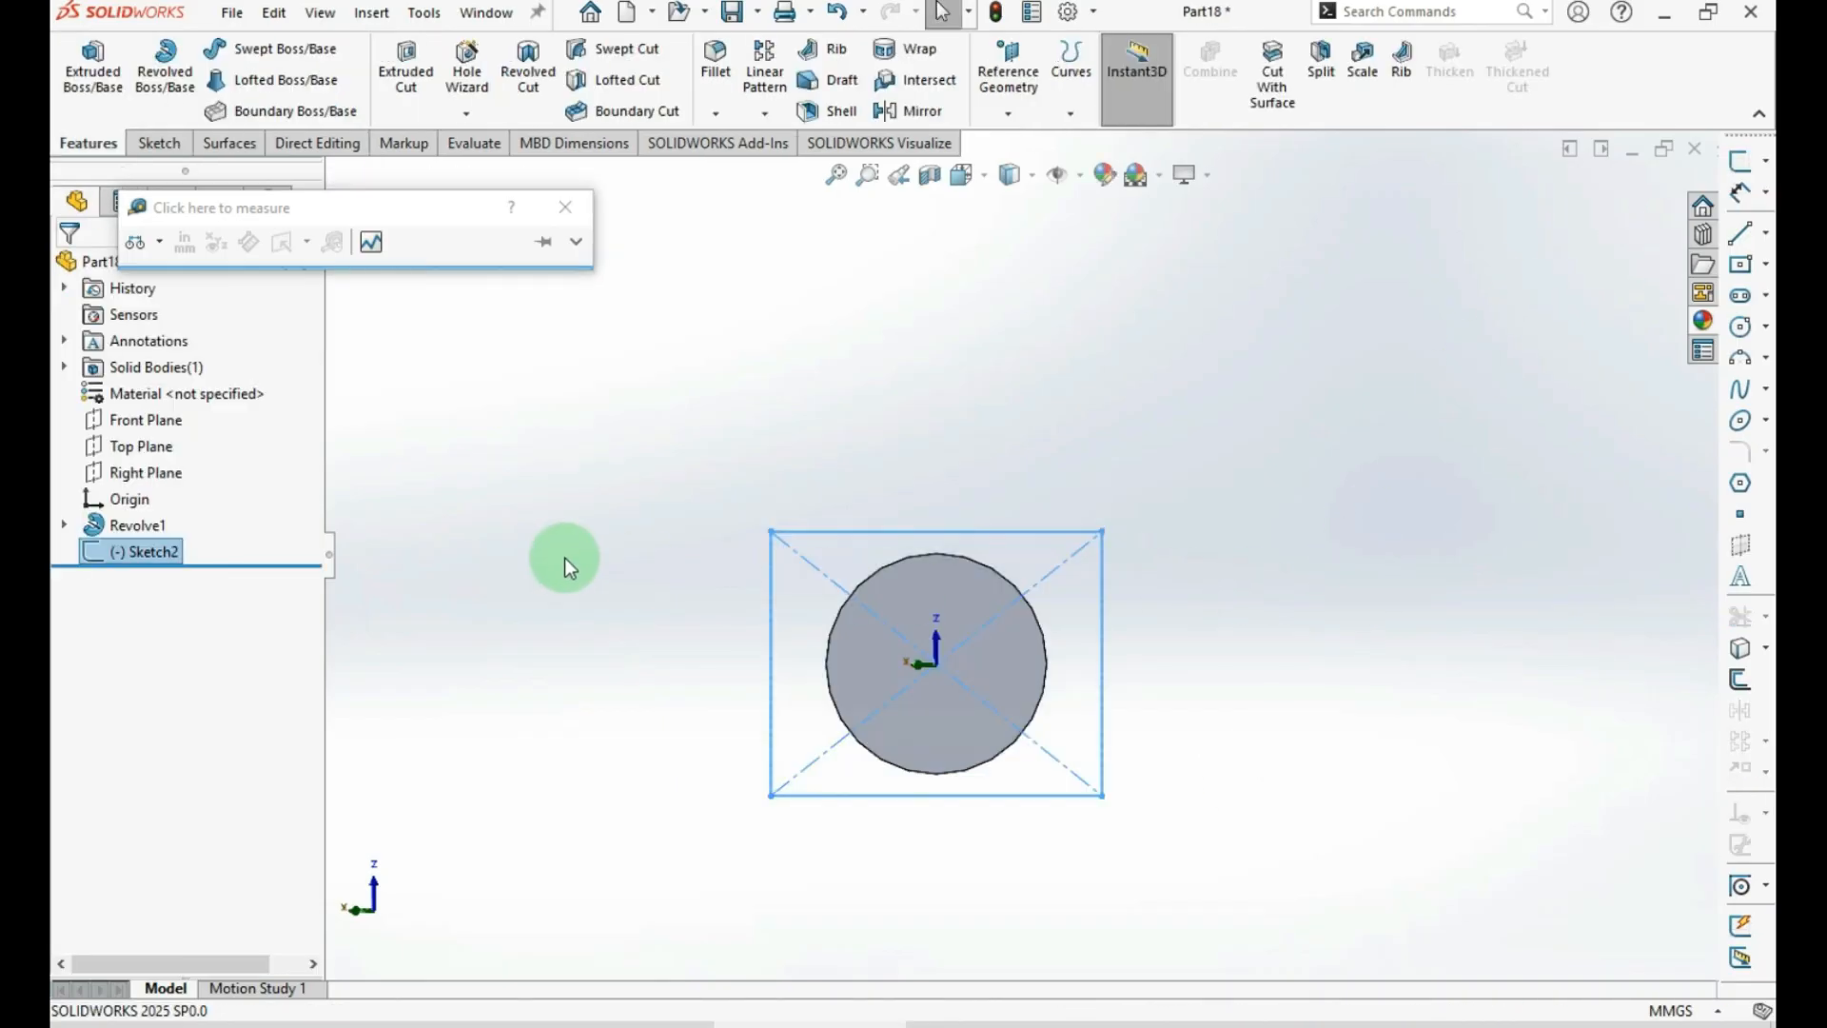
Edit the revolve's sketch, set the profile's short edge to 10 mm, and exit with the option to rebuild anyway
click(92, 524)
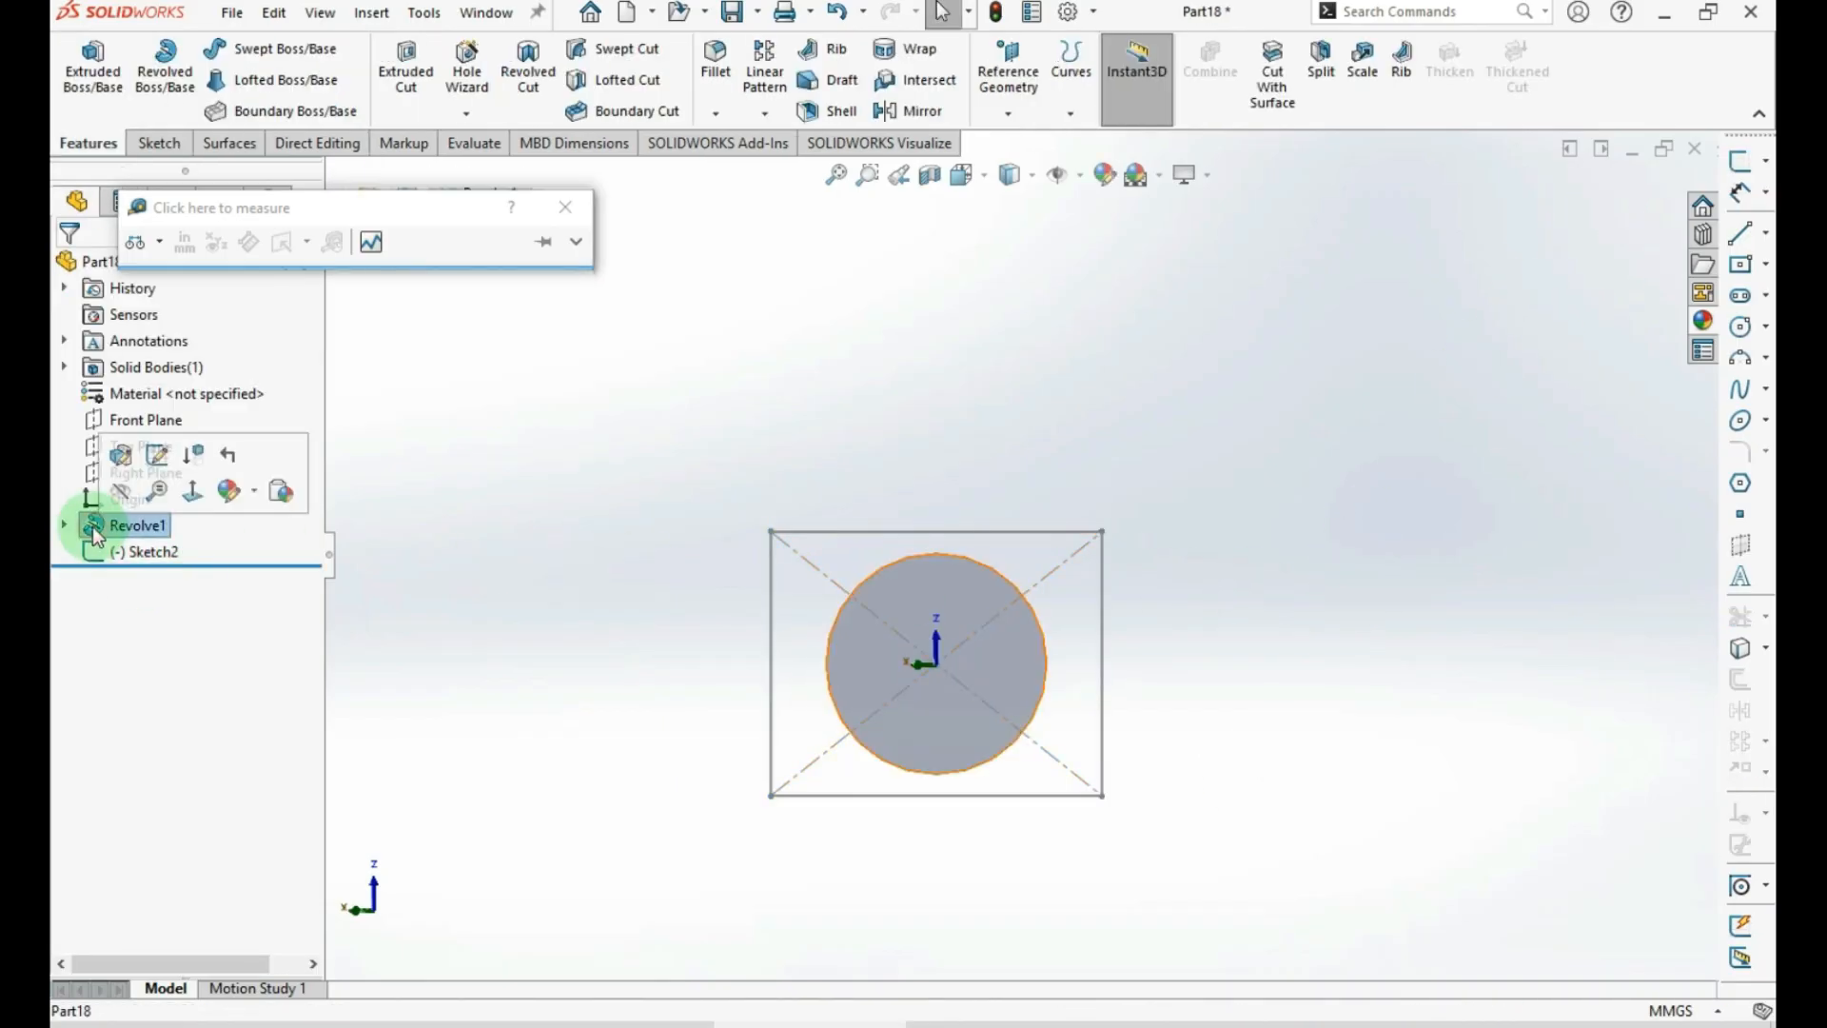
click(155, 461)
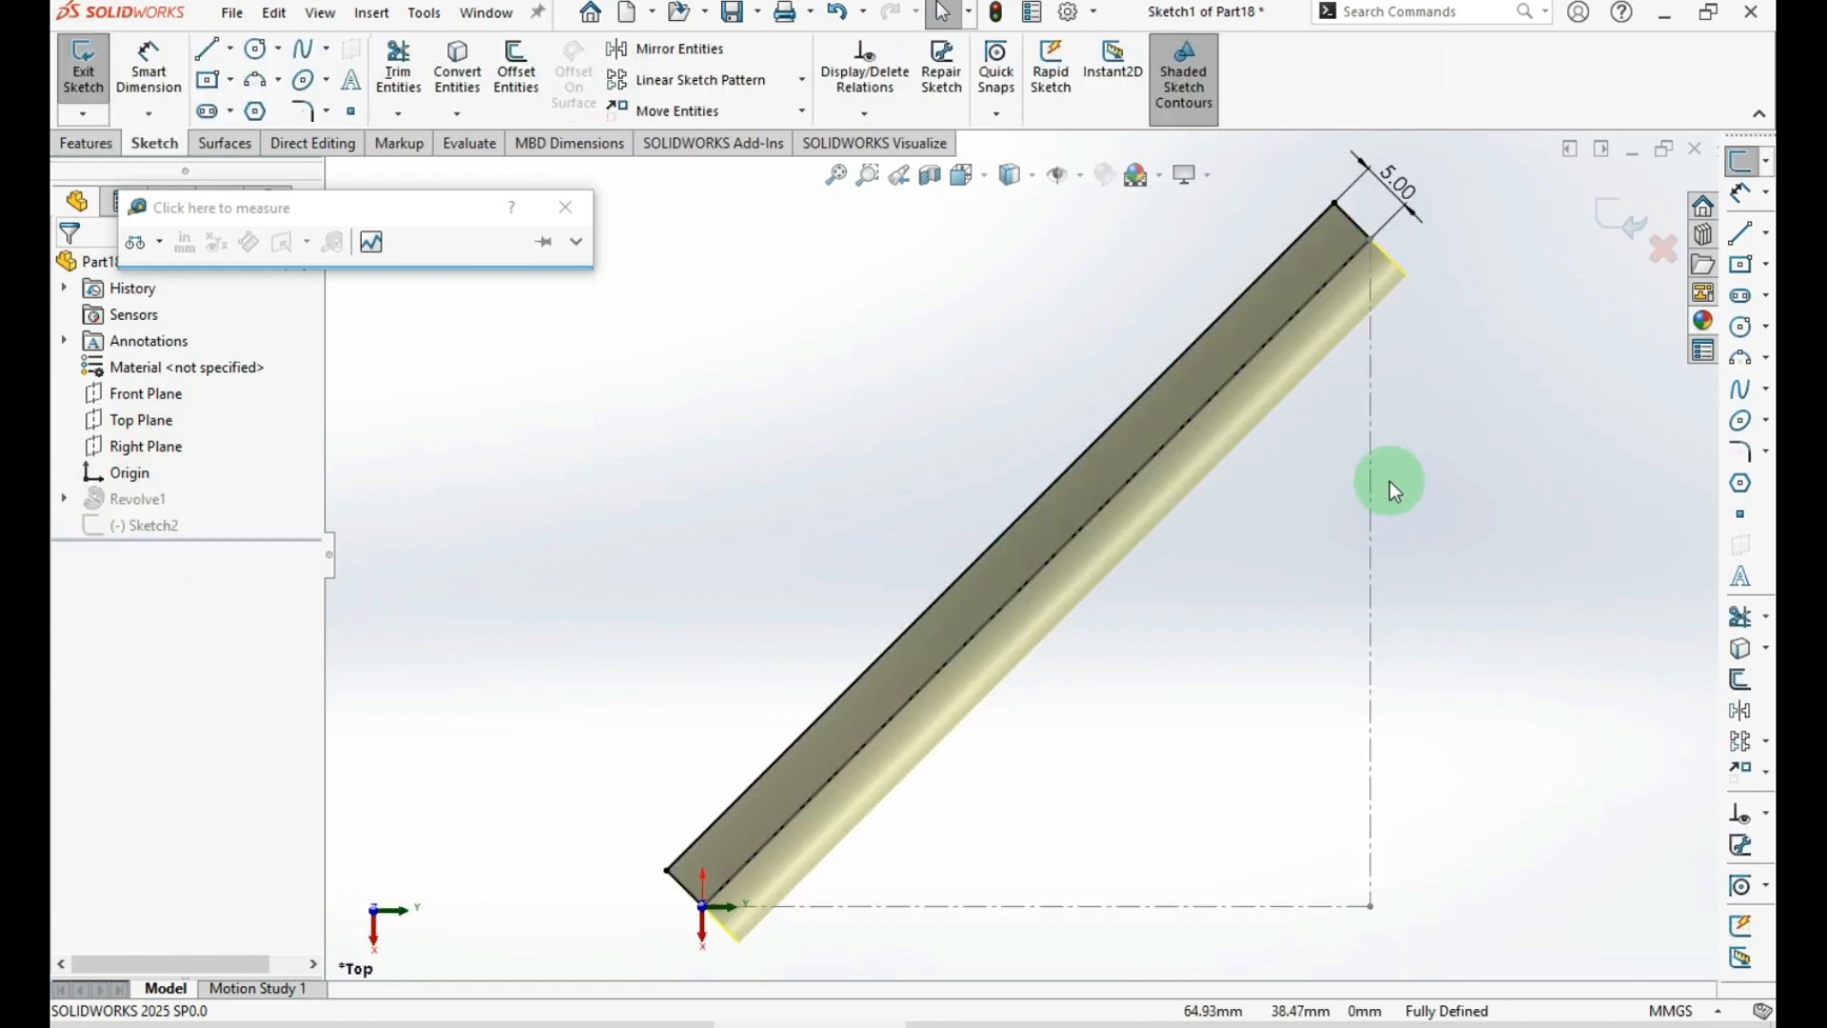
double_click(1337, 245)
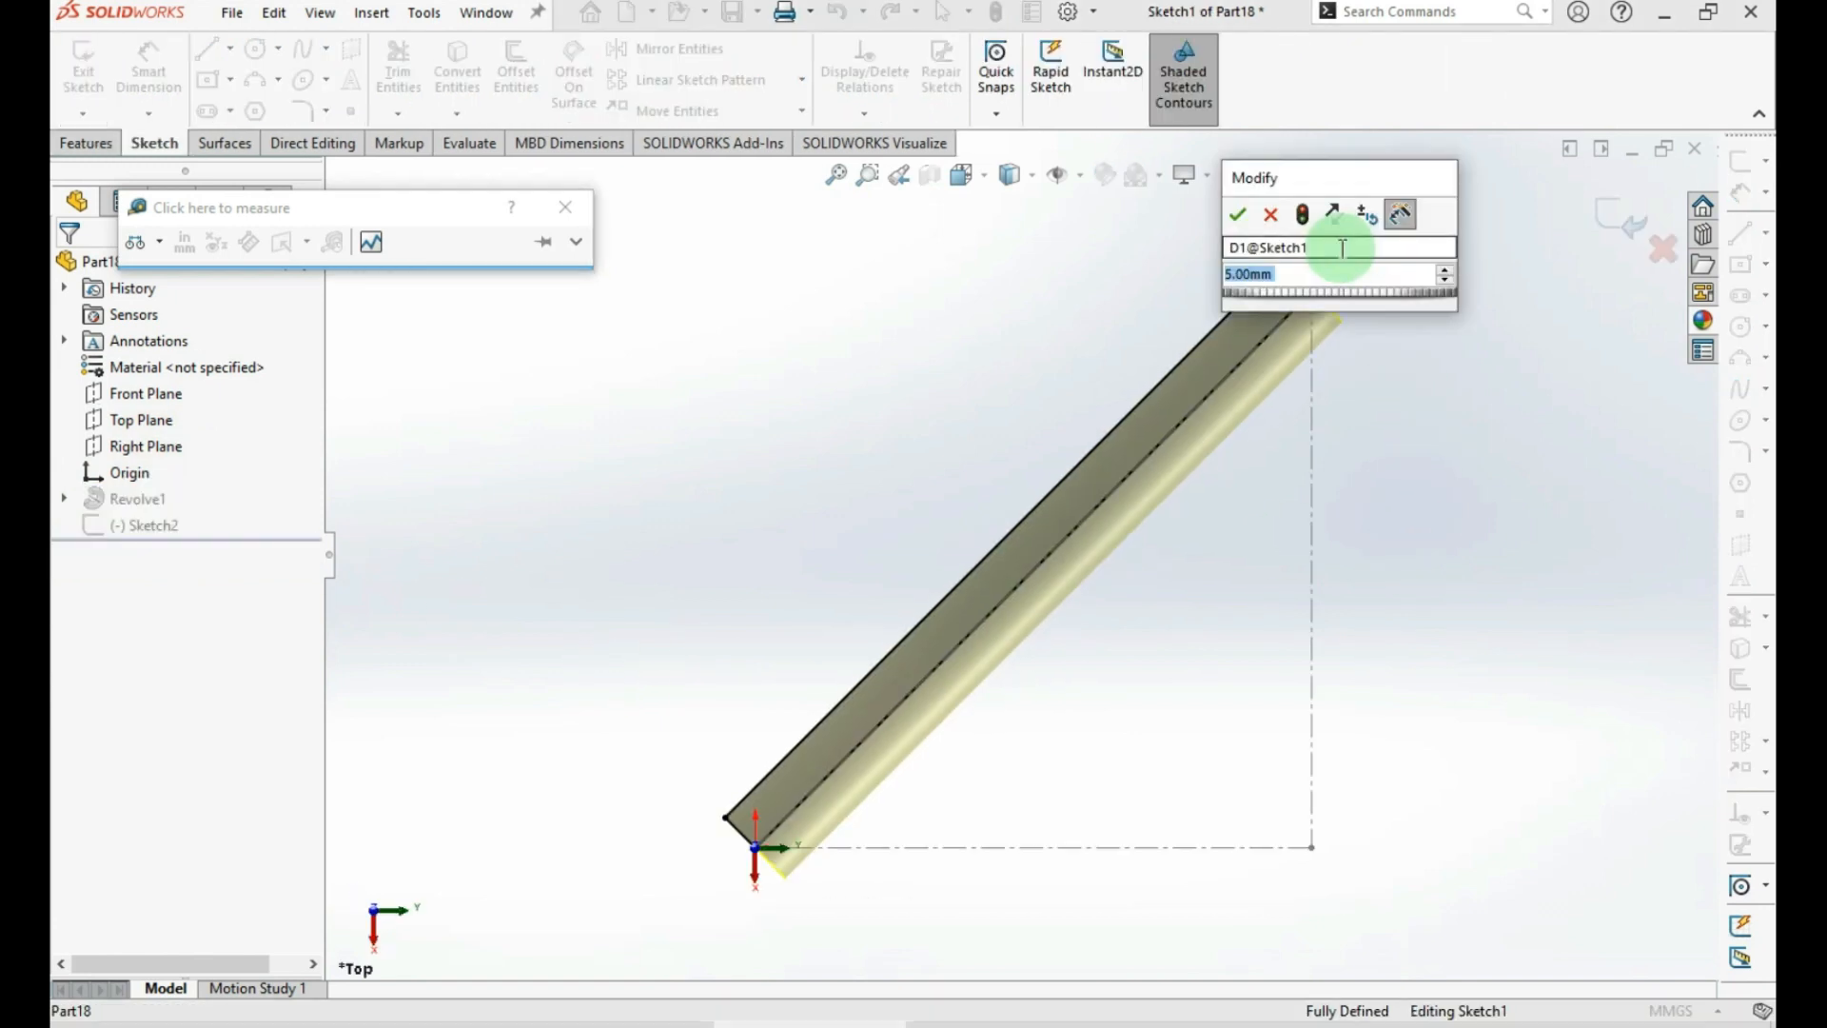
text(10)
key(Return)
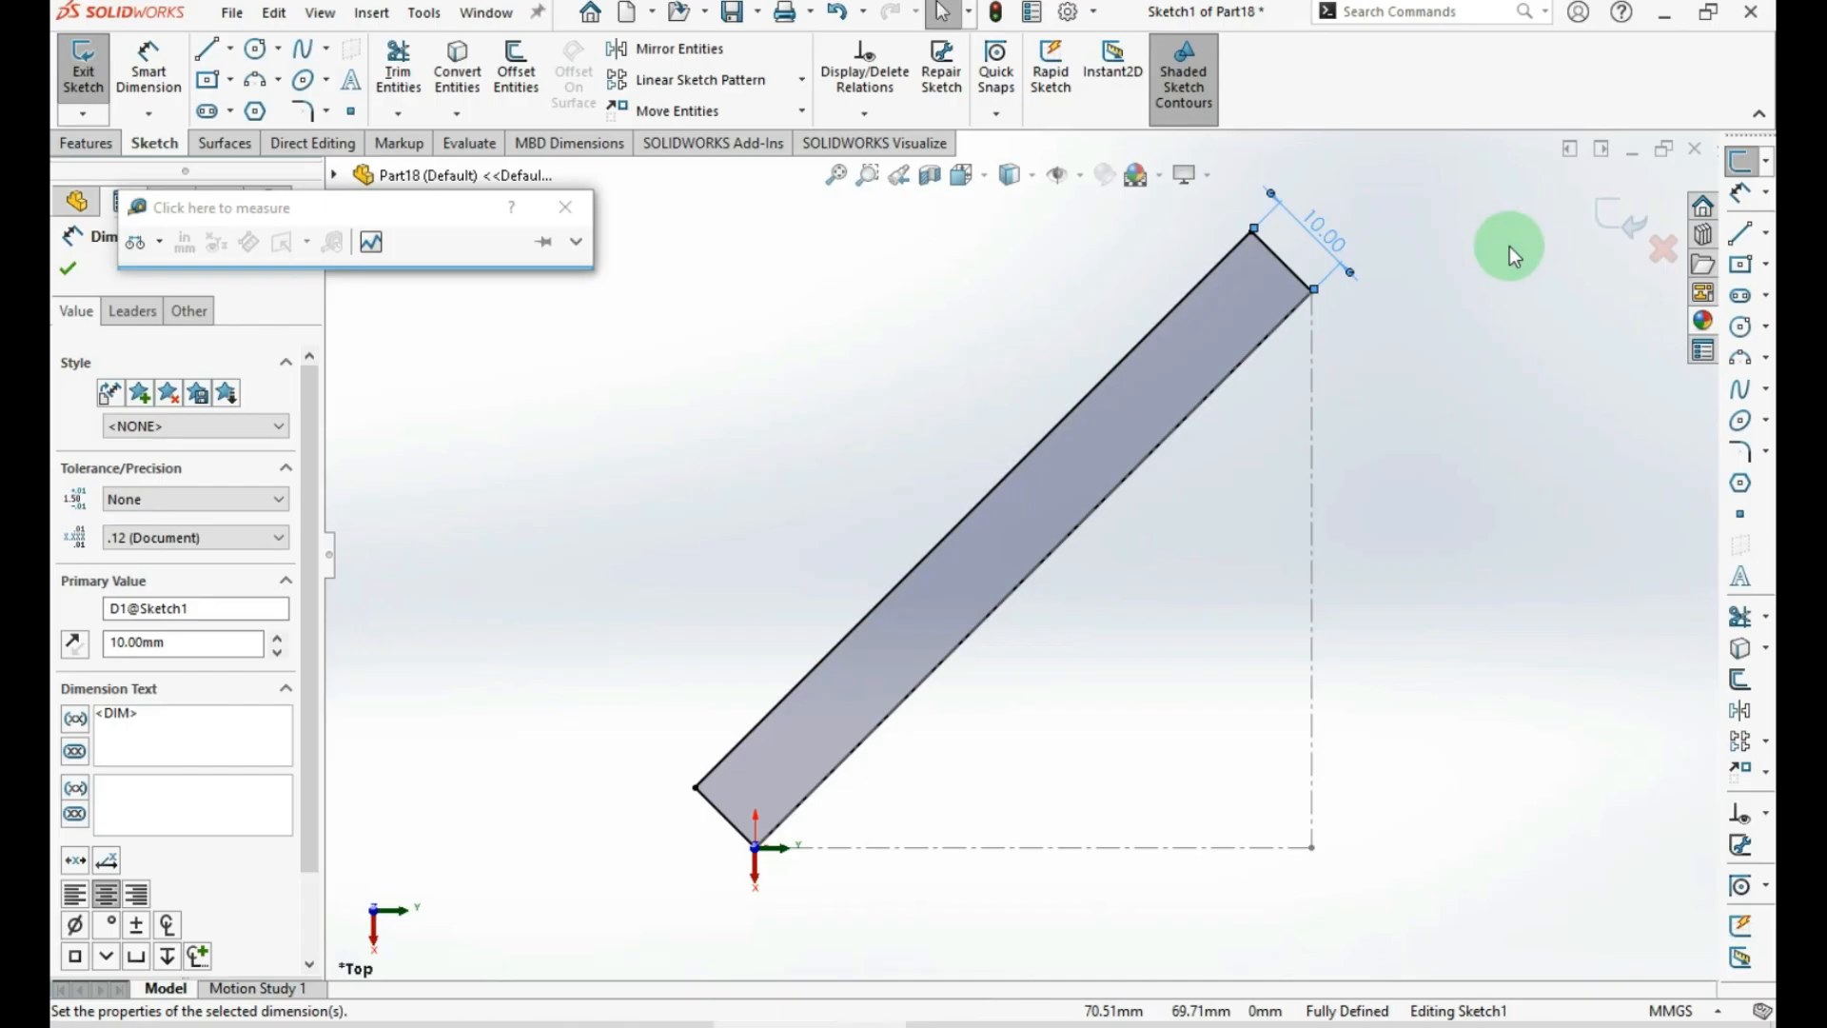
click(1599, 227)
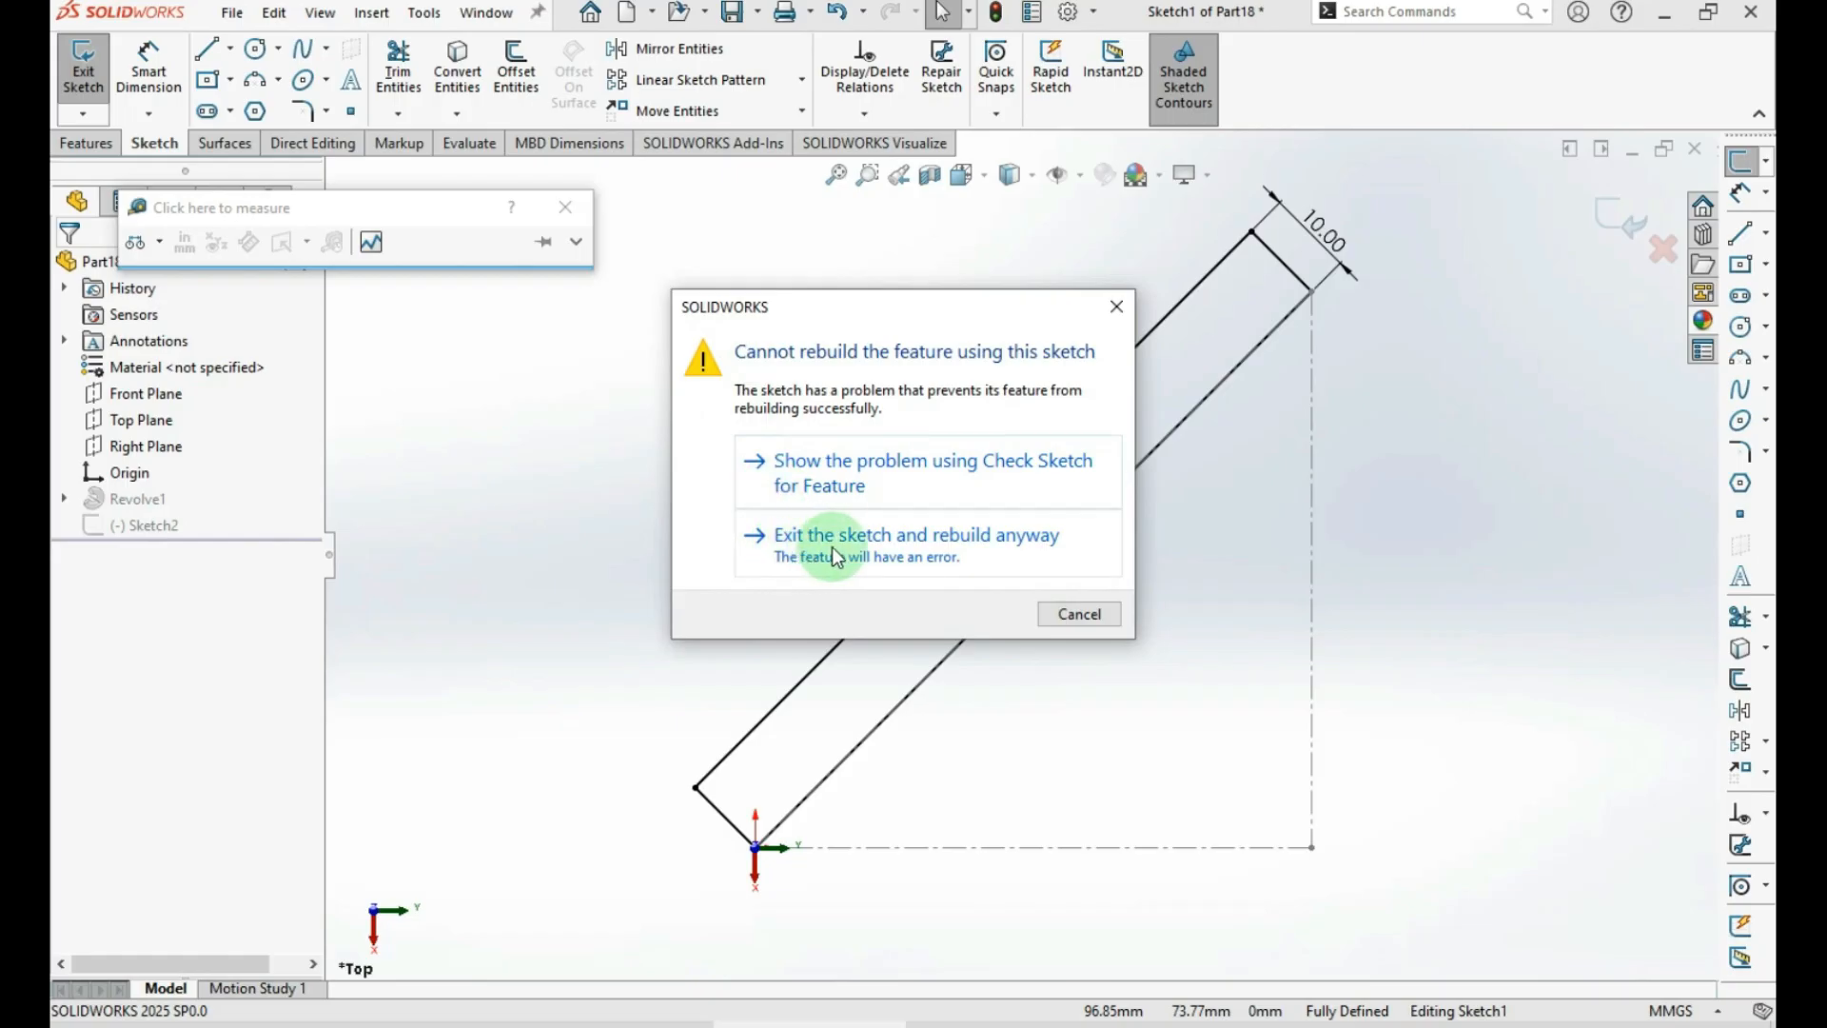
click(952, 550)
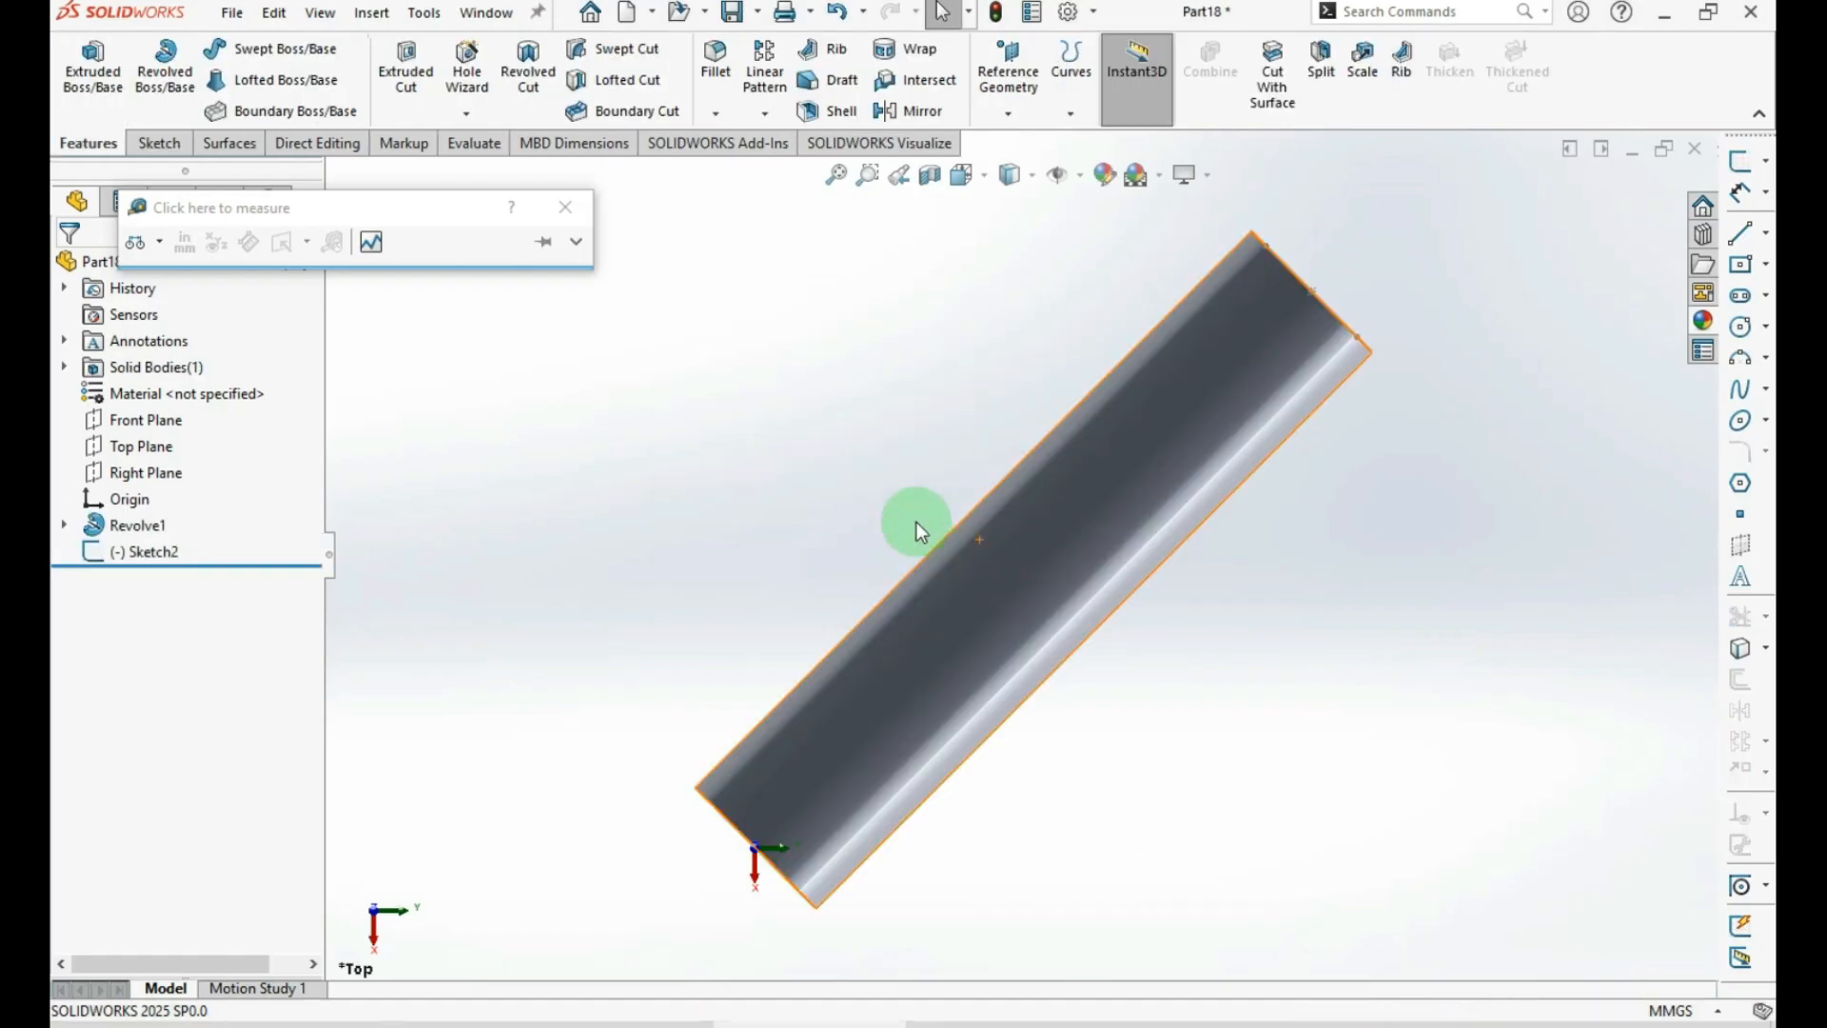
Reopen the end-face rectangle's sketch and dimension its vertical edge as 20 mm
middle_drag(905, 502, 939, 592)
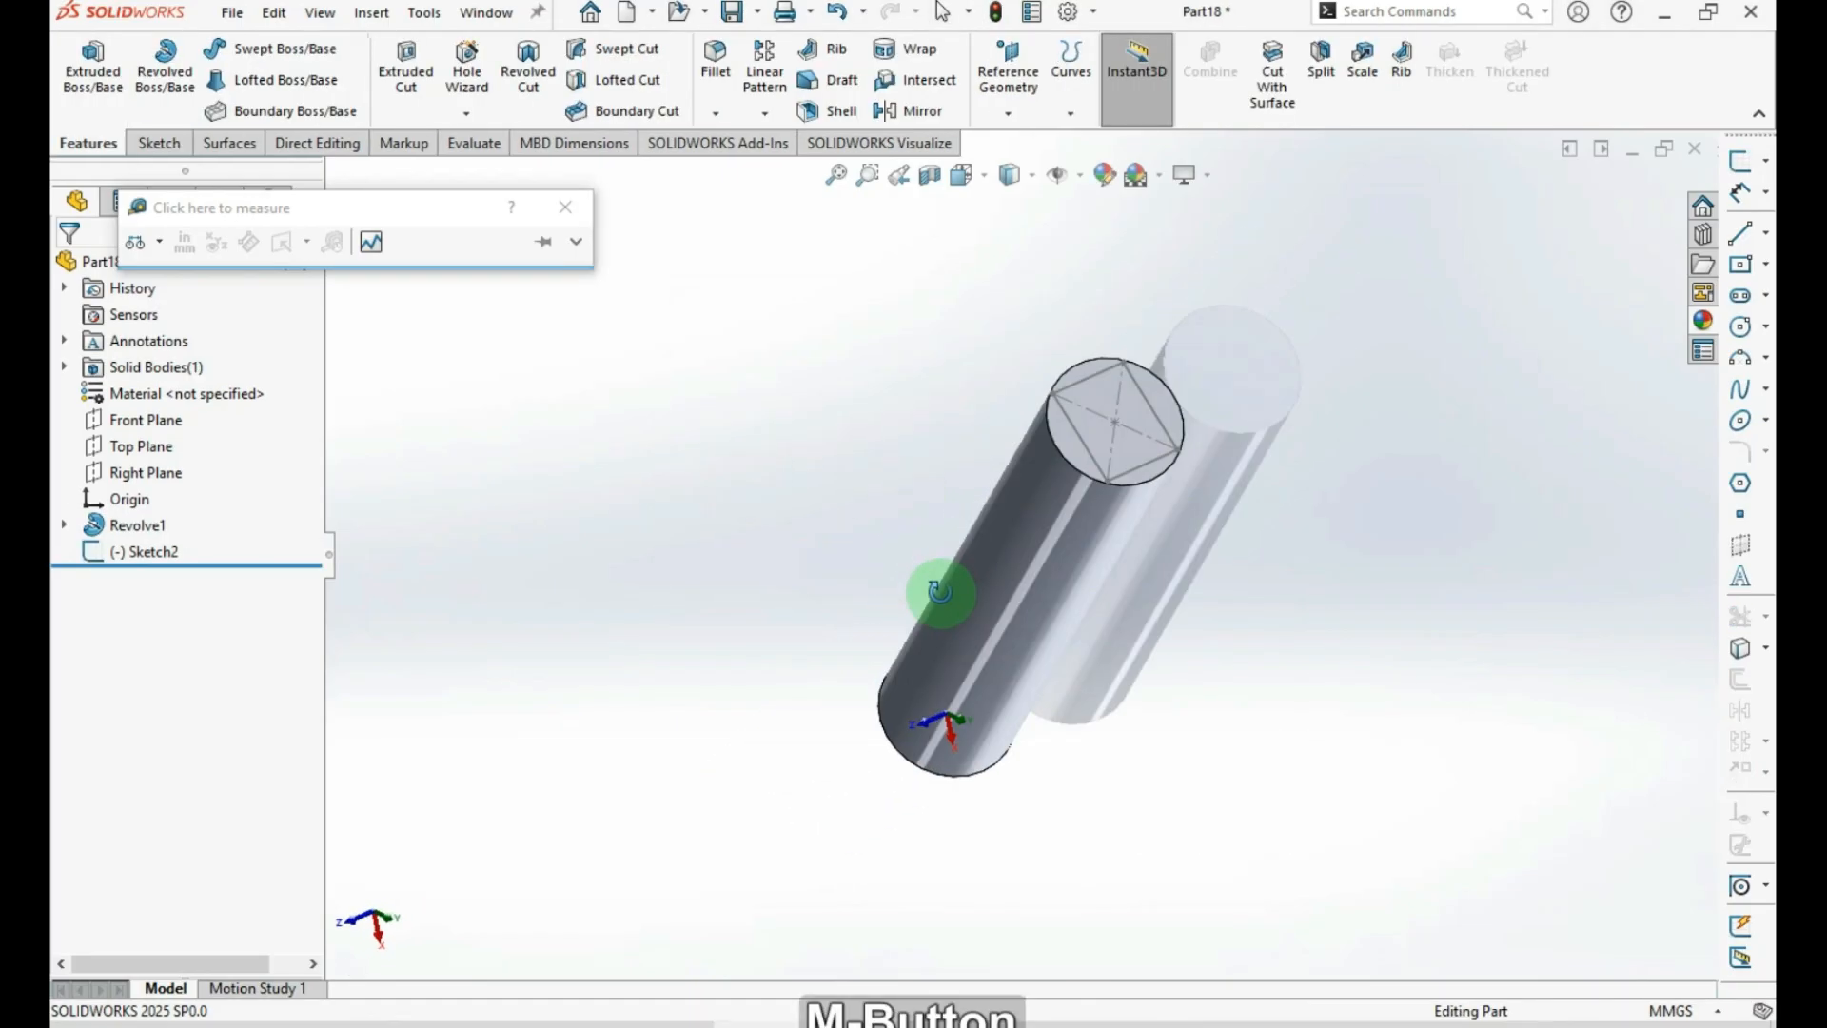
click(109, 551)
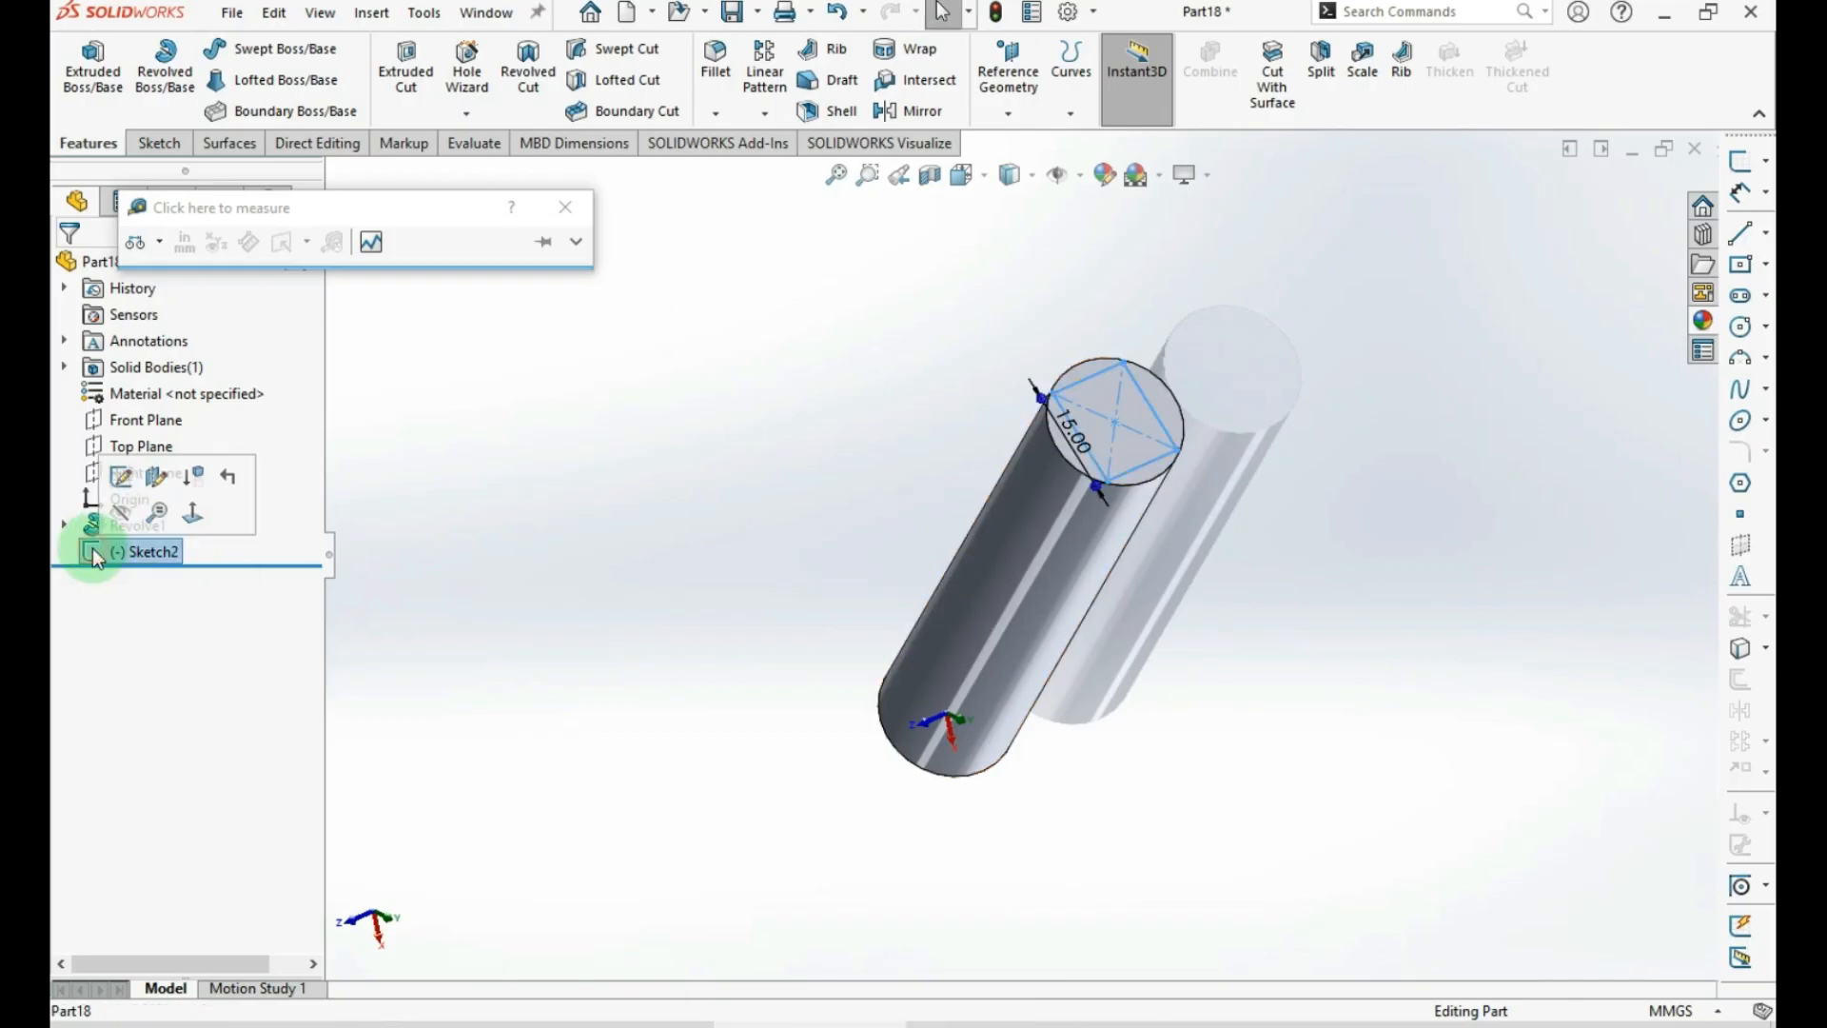
click(116, 489)
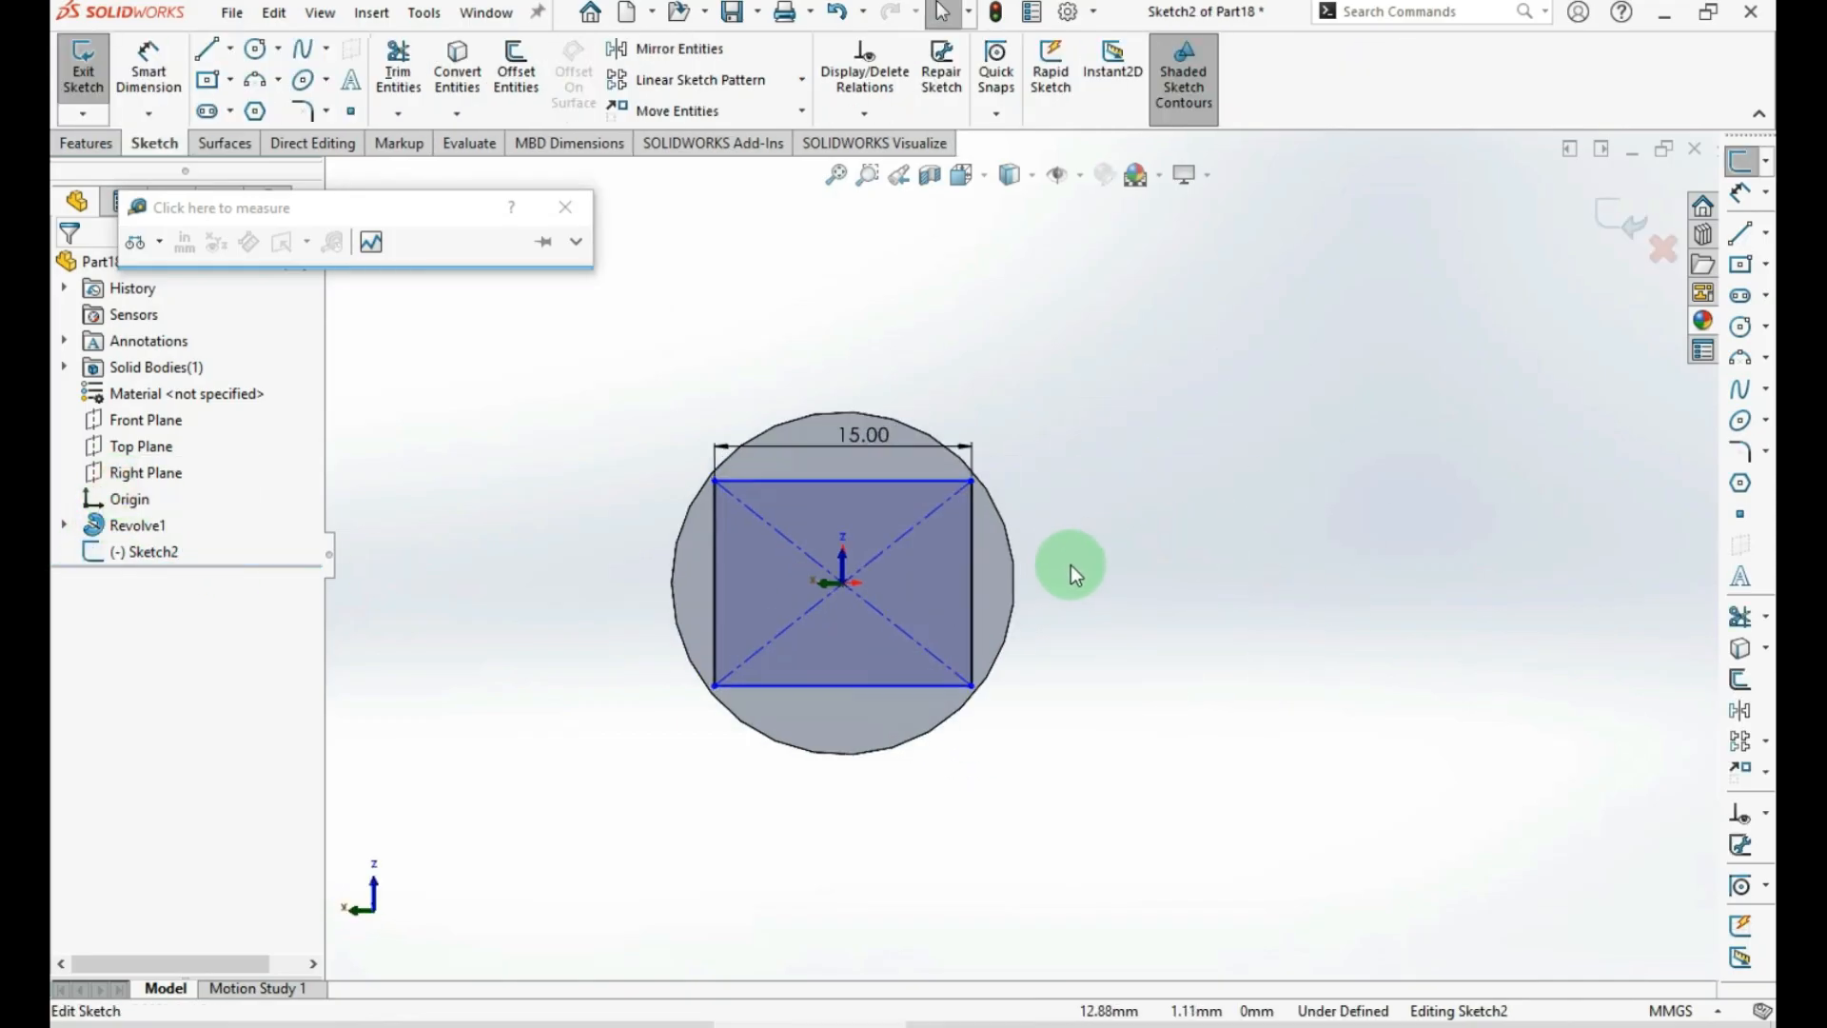
key(ctrl+d)
click(973, 568)
click(1096, 559)
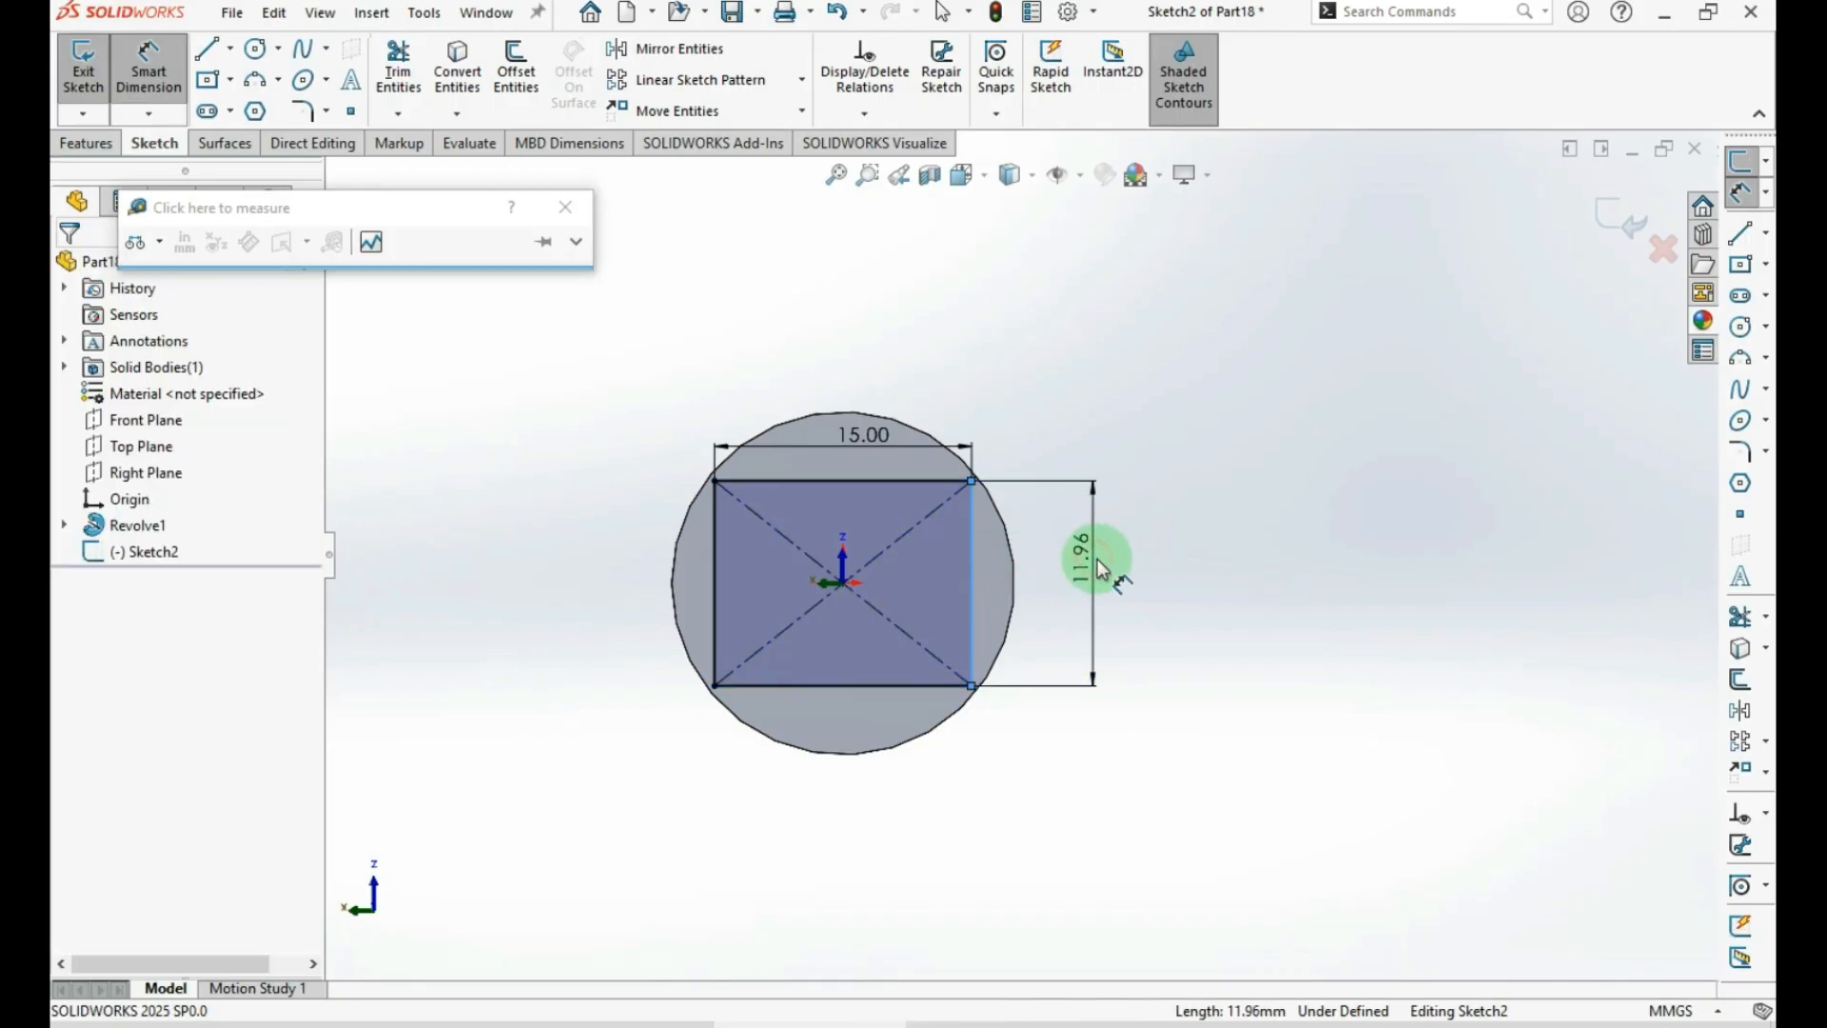
text(20)
key(Return)
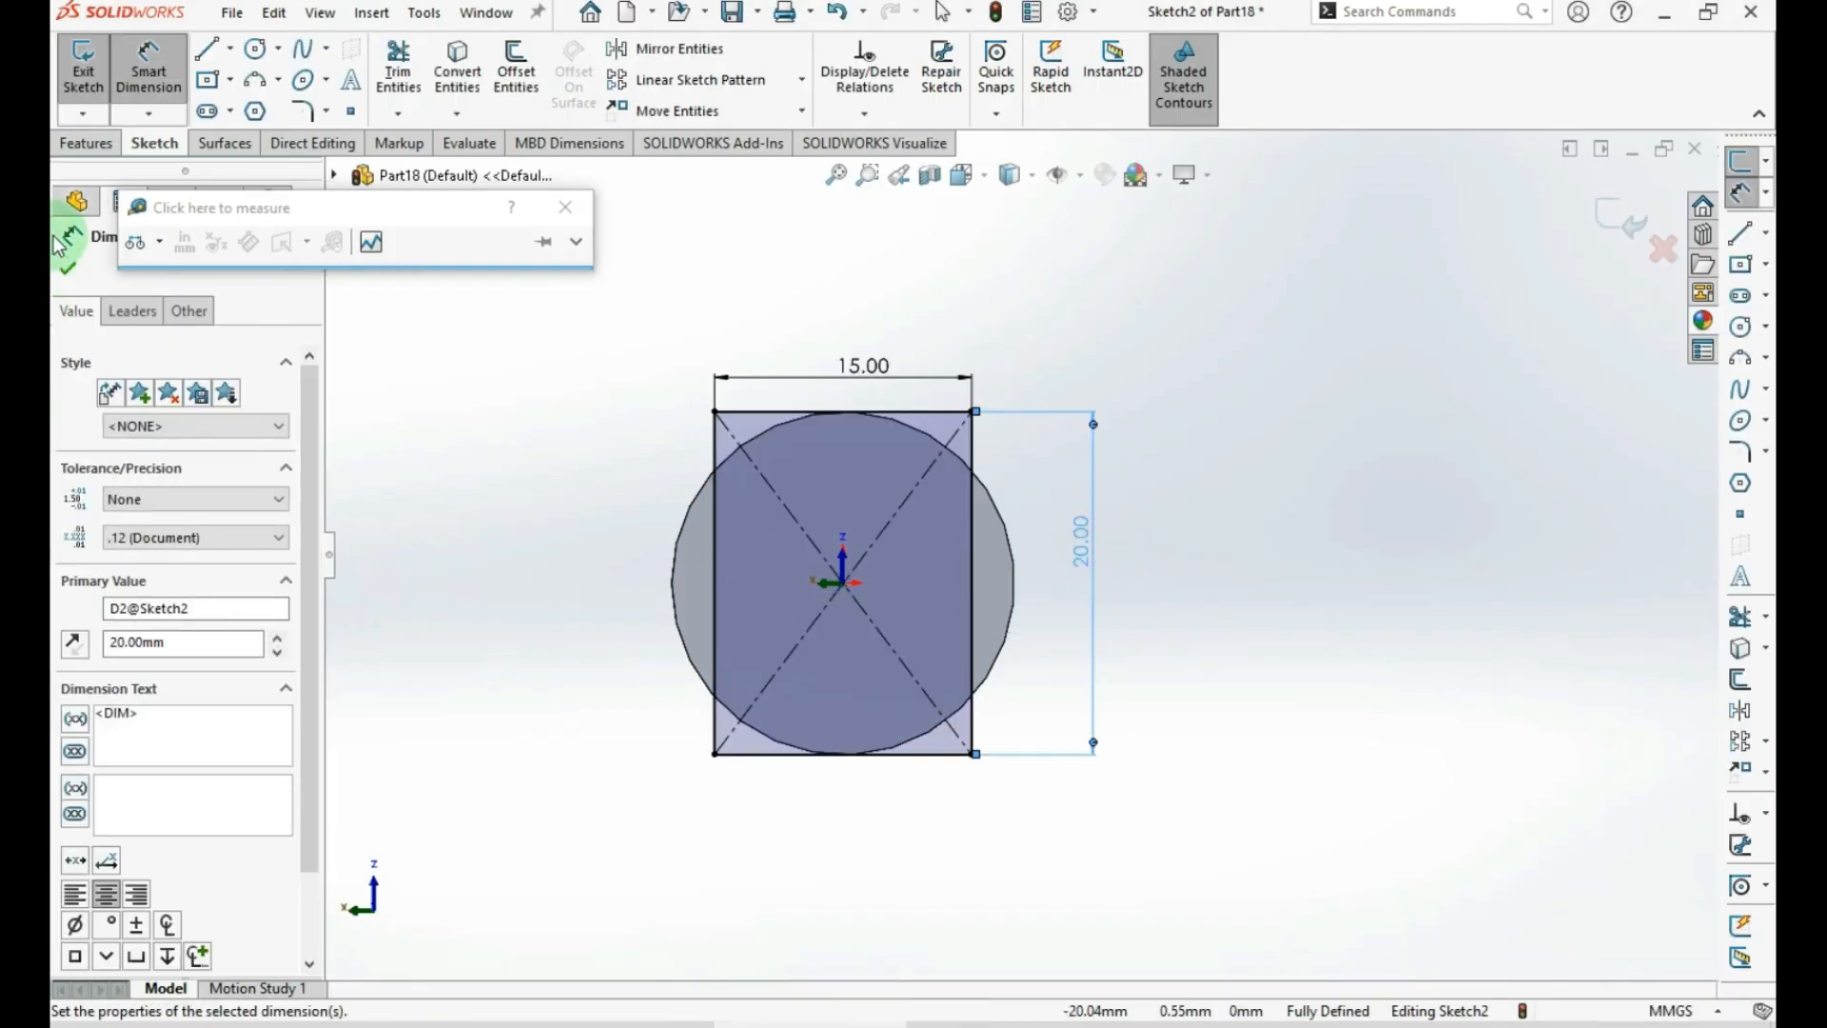
Cut the 15 by 20 mm rectangle into the shaft end with a Blind Extruded Cut 15 mm deep
click(86, 143)
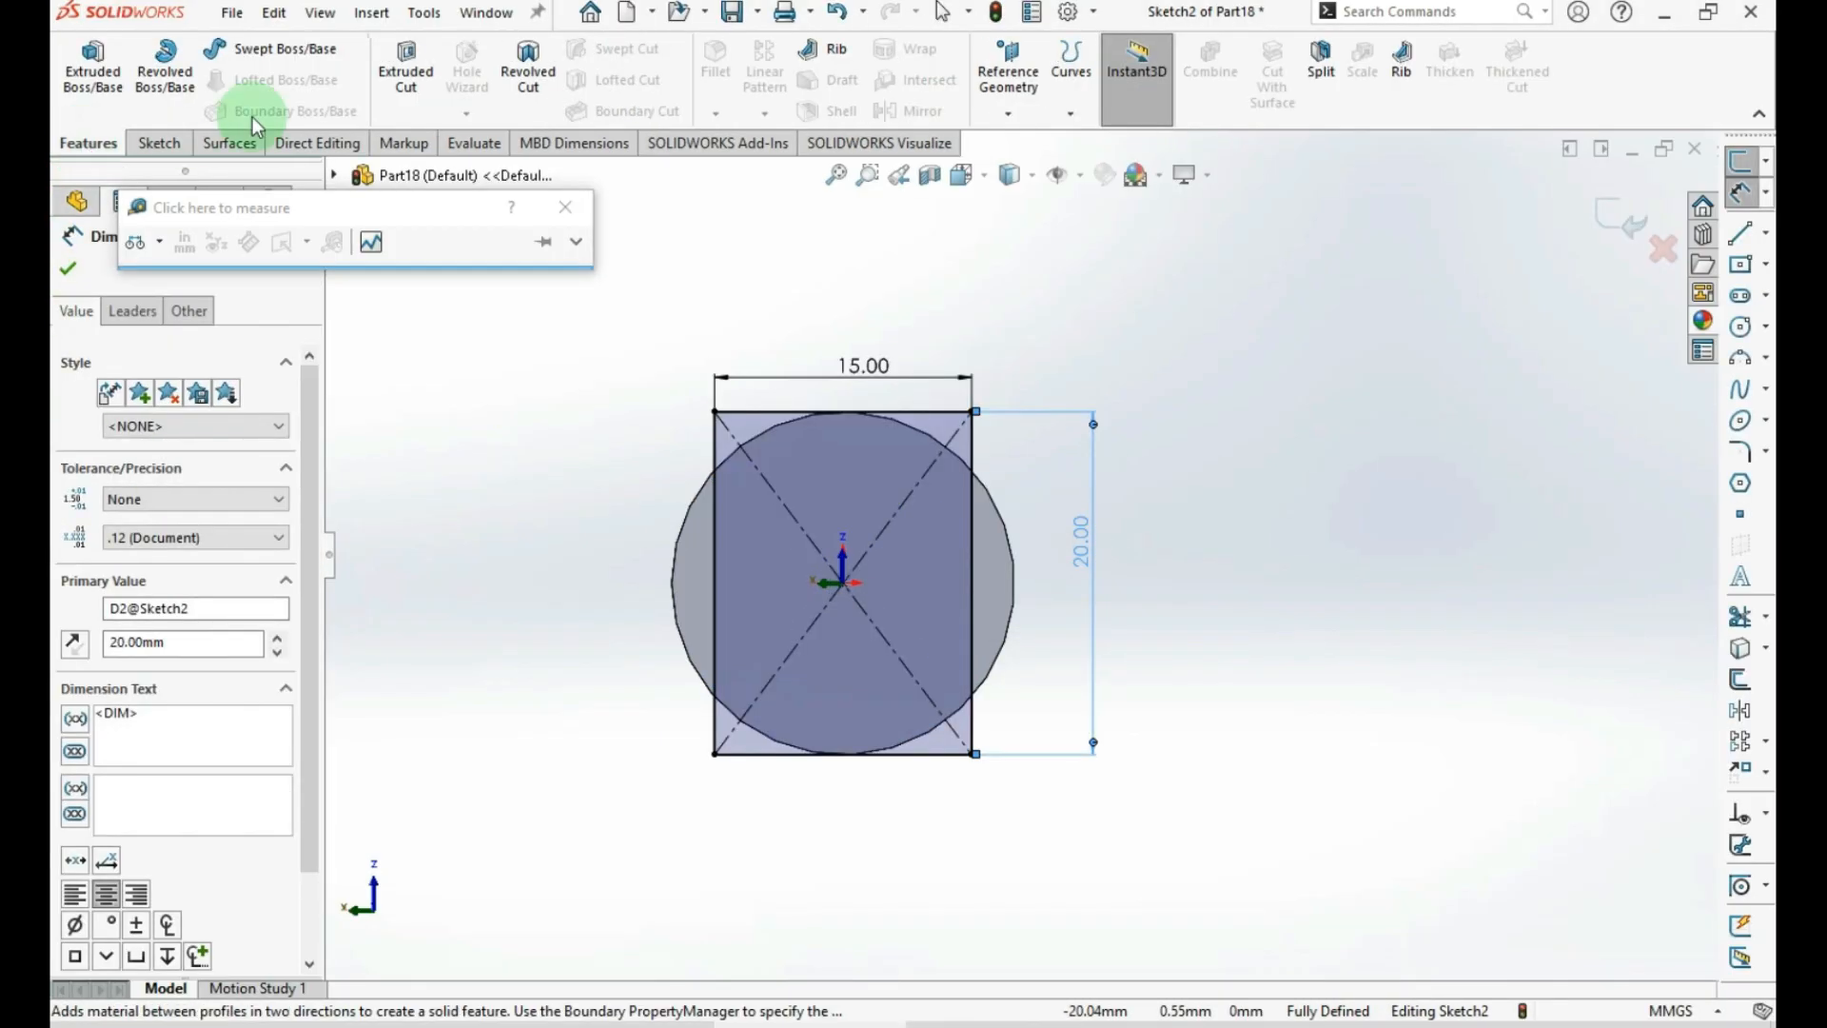
click(405, 67)
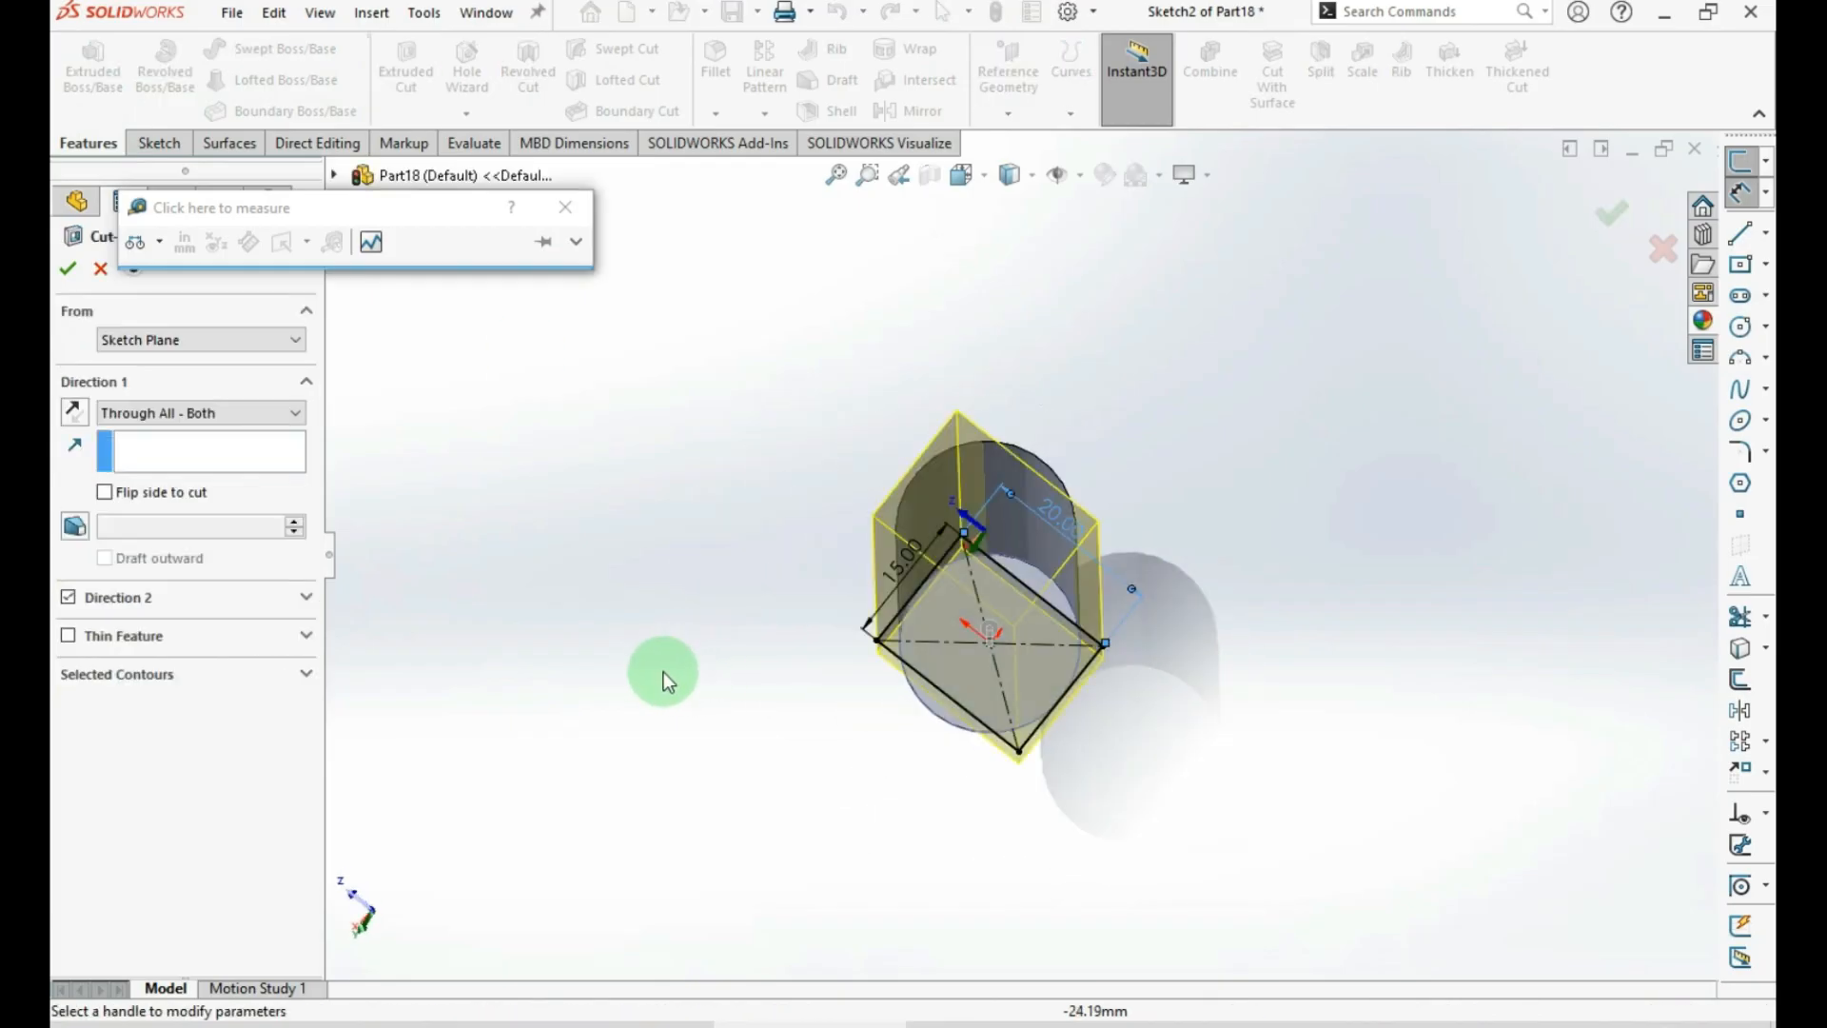
click(200, 415)
click(116, 434)
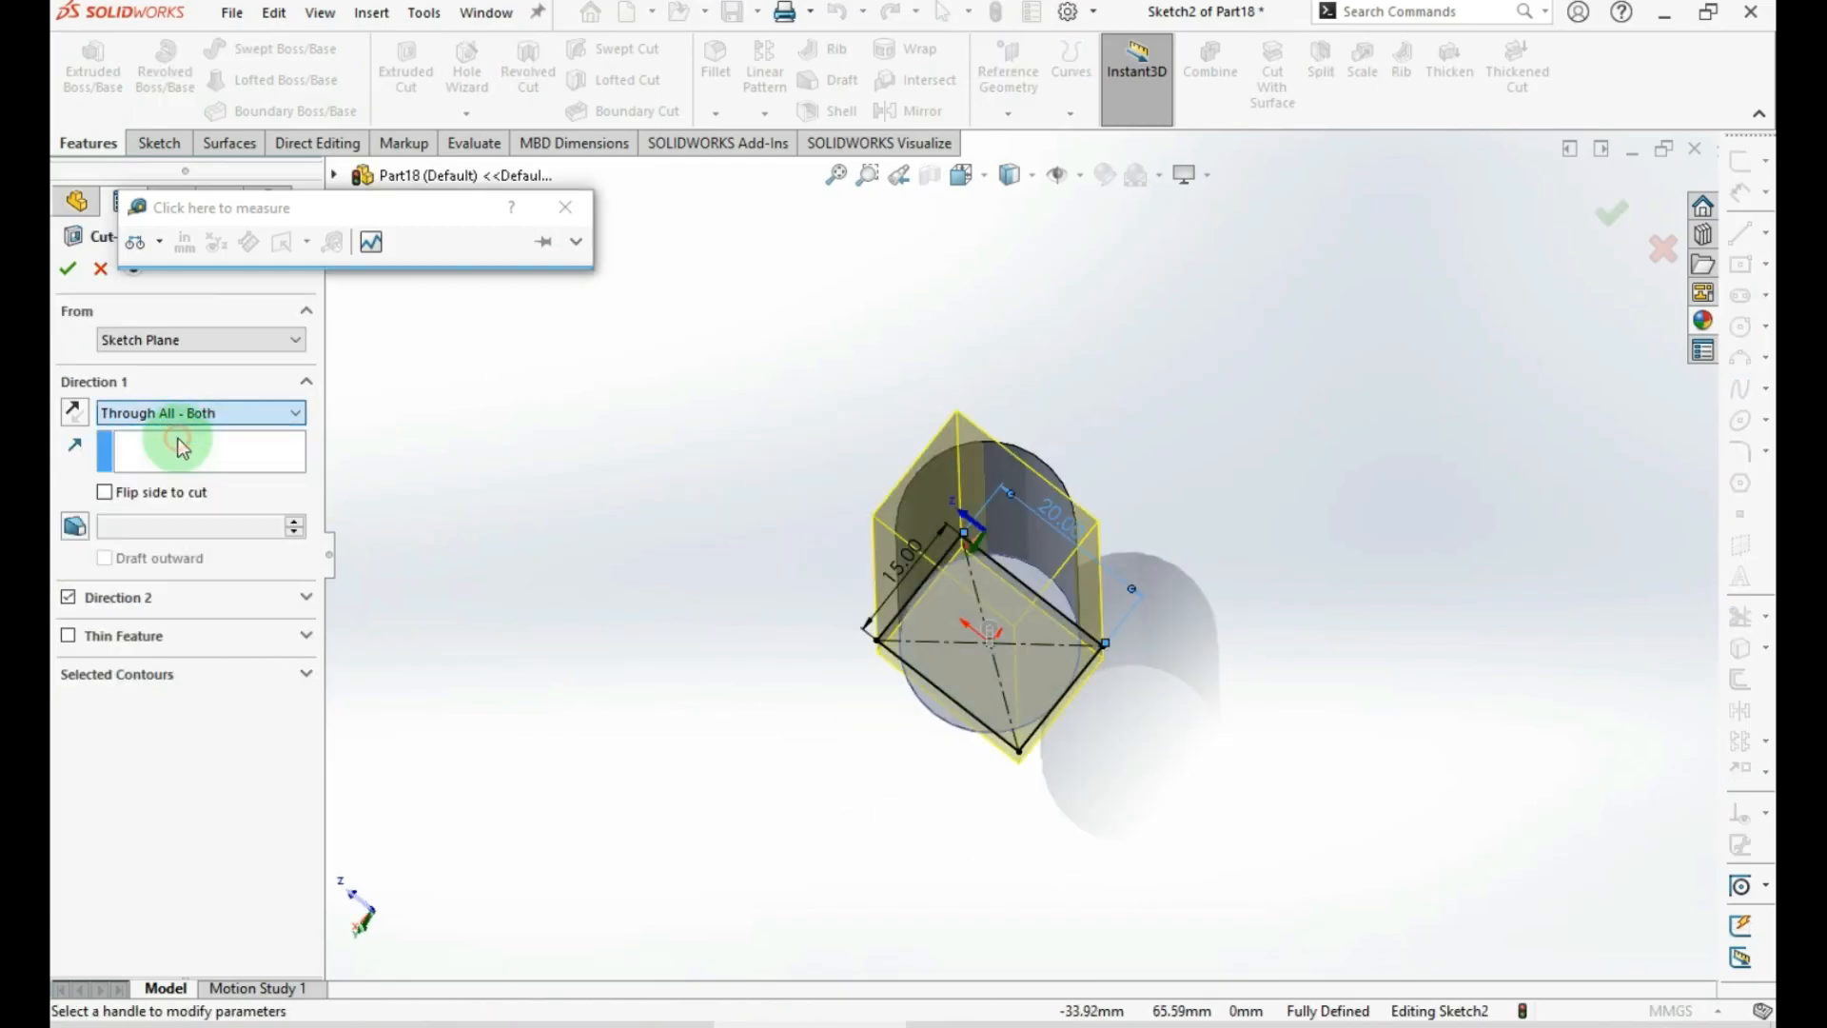
click(157, 497)
text(15)
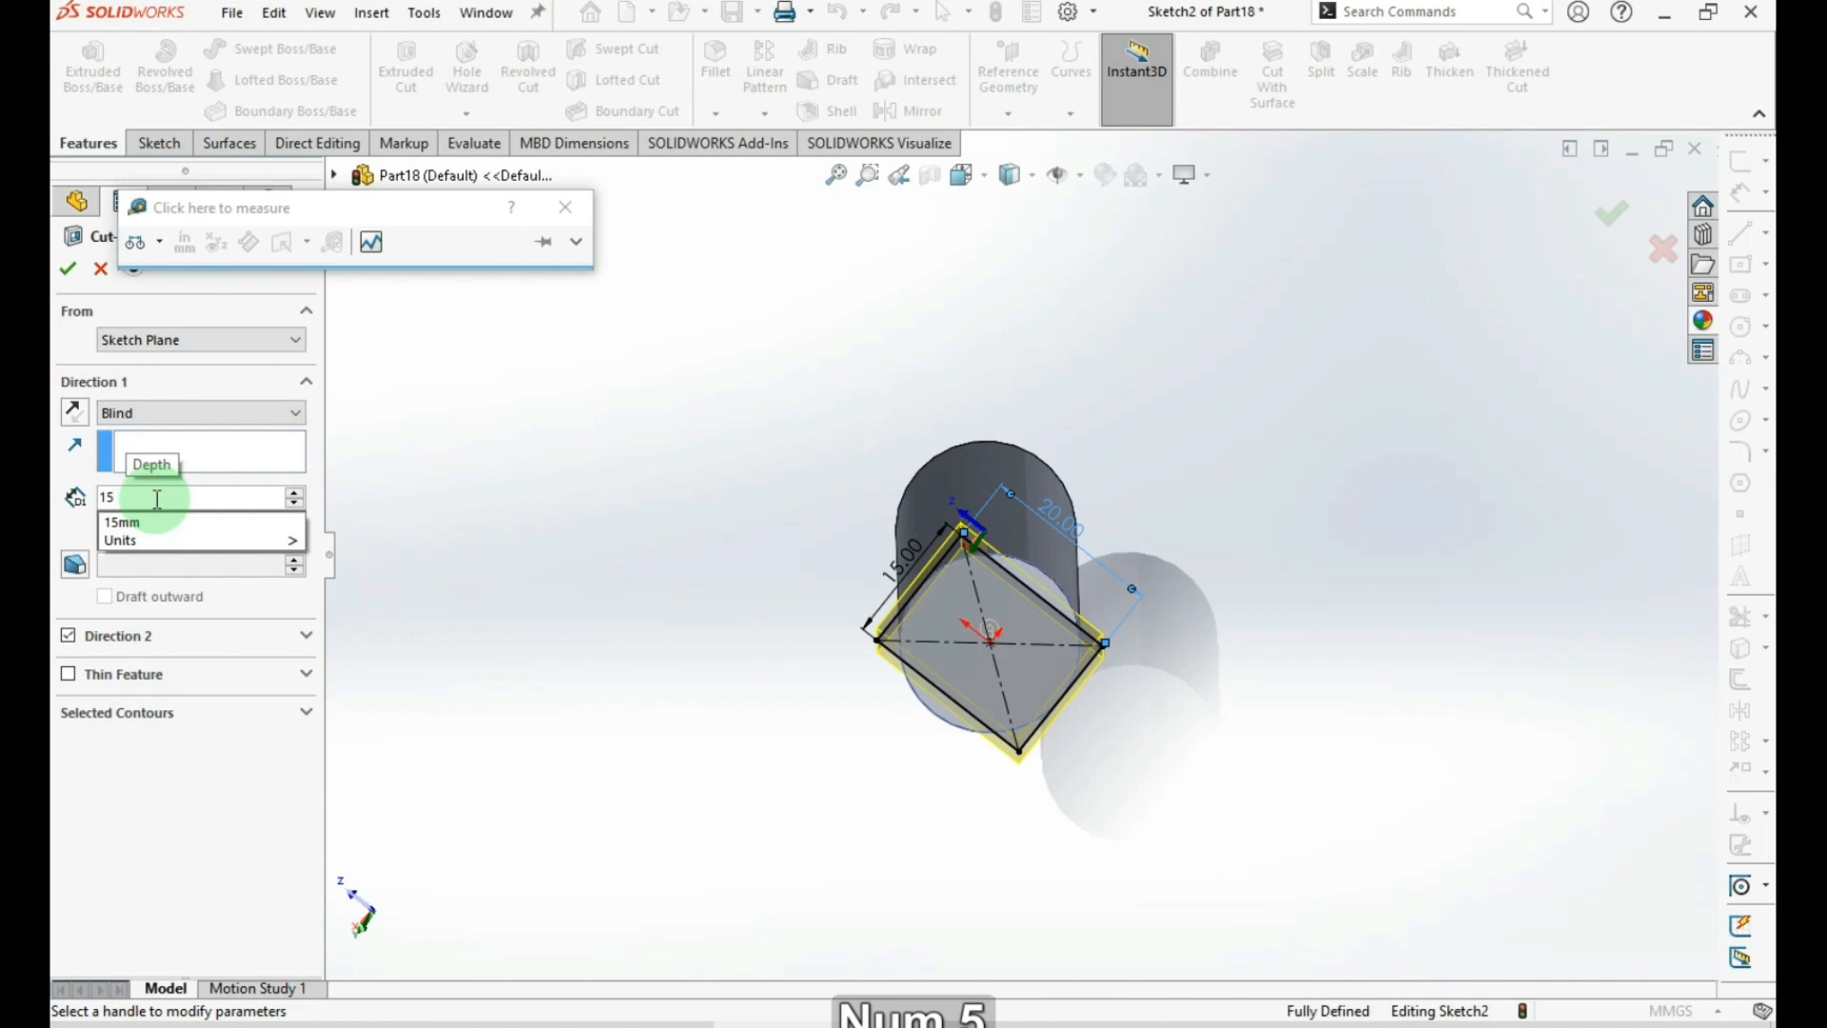
key(Return)
key(Return)
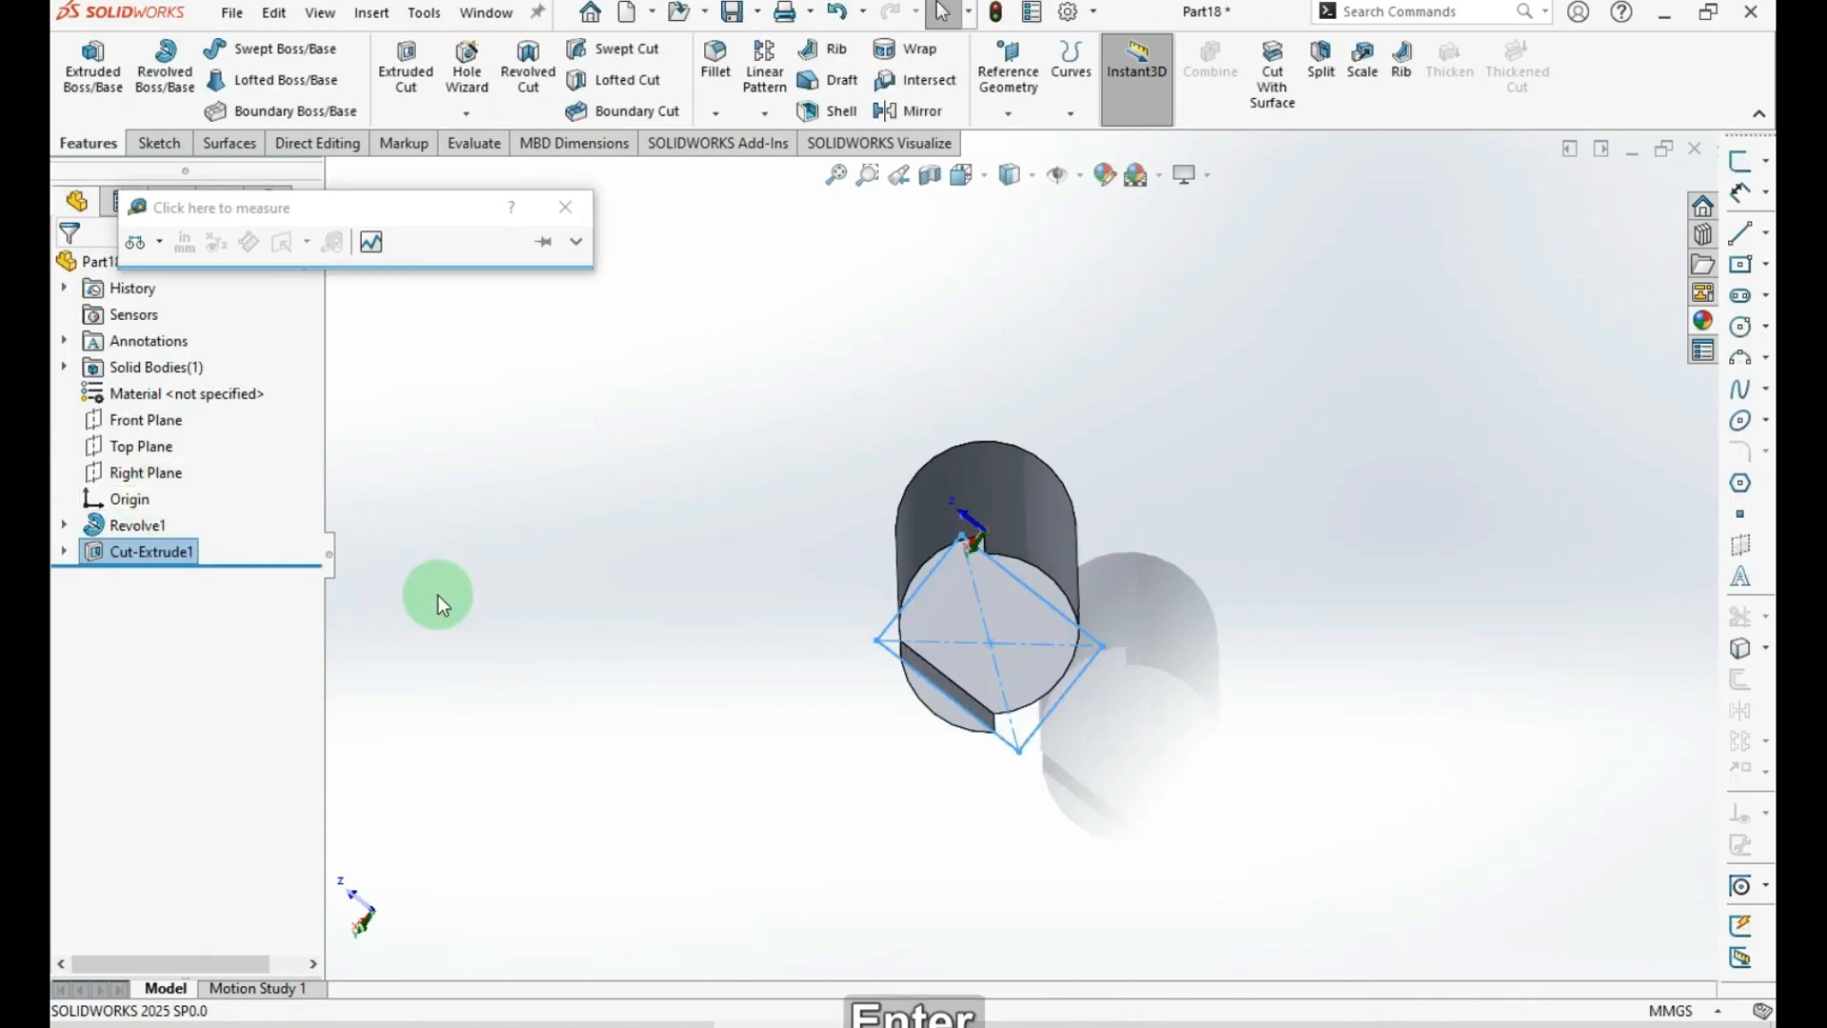
Create a mid plane between the shaft's flat end face at the origin and the slotted end's outer face
middle_drag(678, 659, 773, 665)
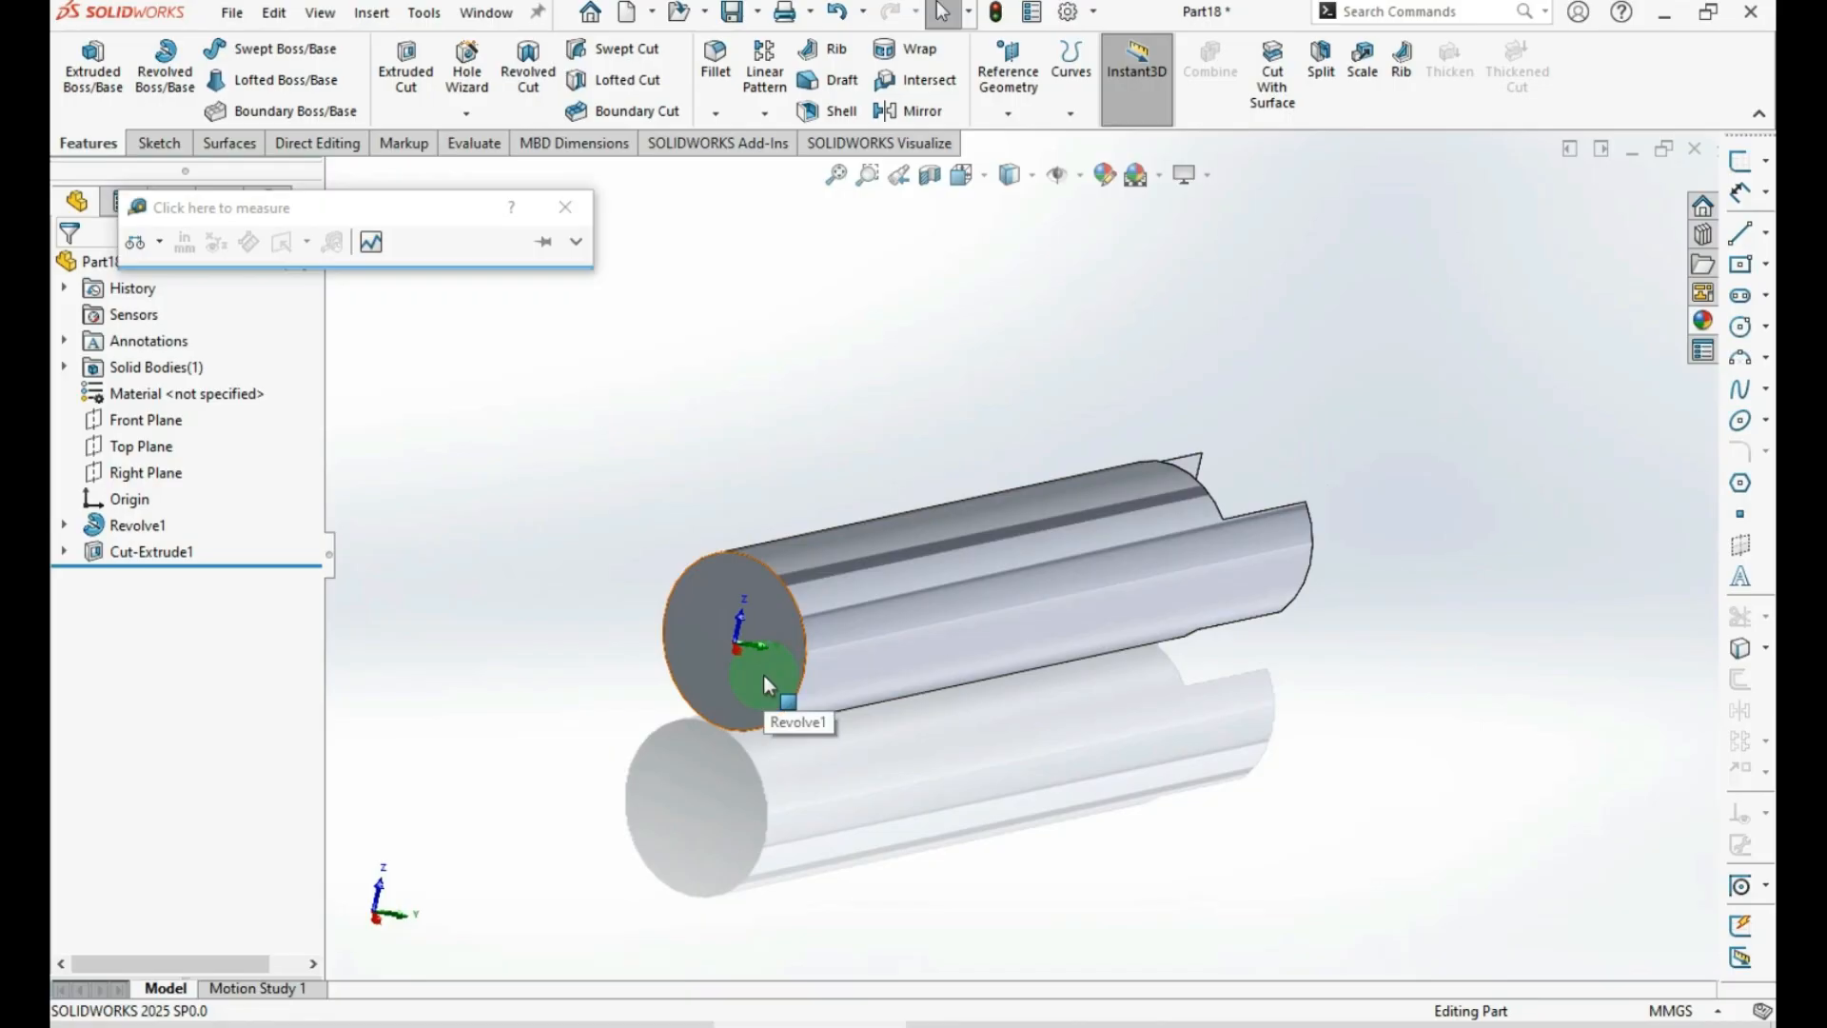
click(763, 675)
middle_drag(1020, 749, 848, 780)
scroll(1225, 678, down, 3)
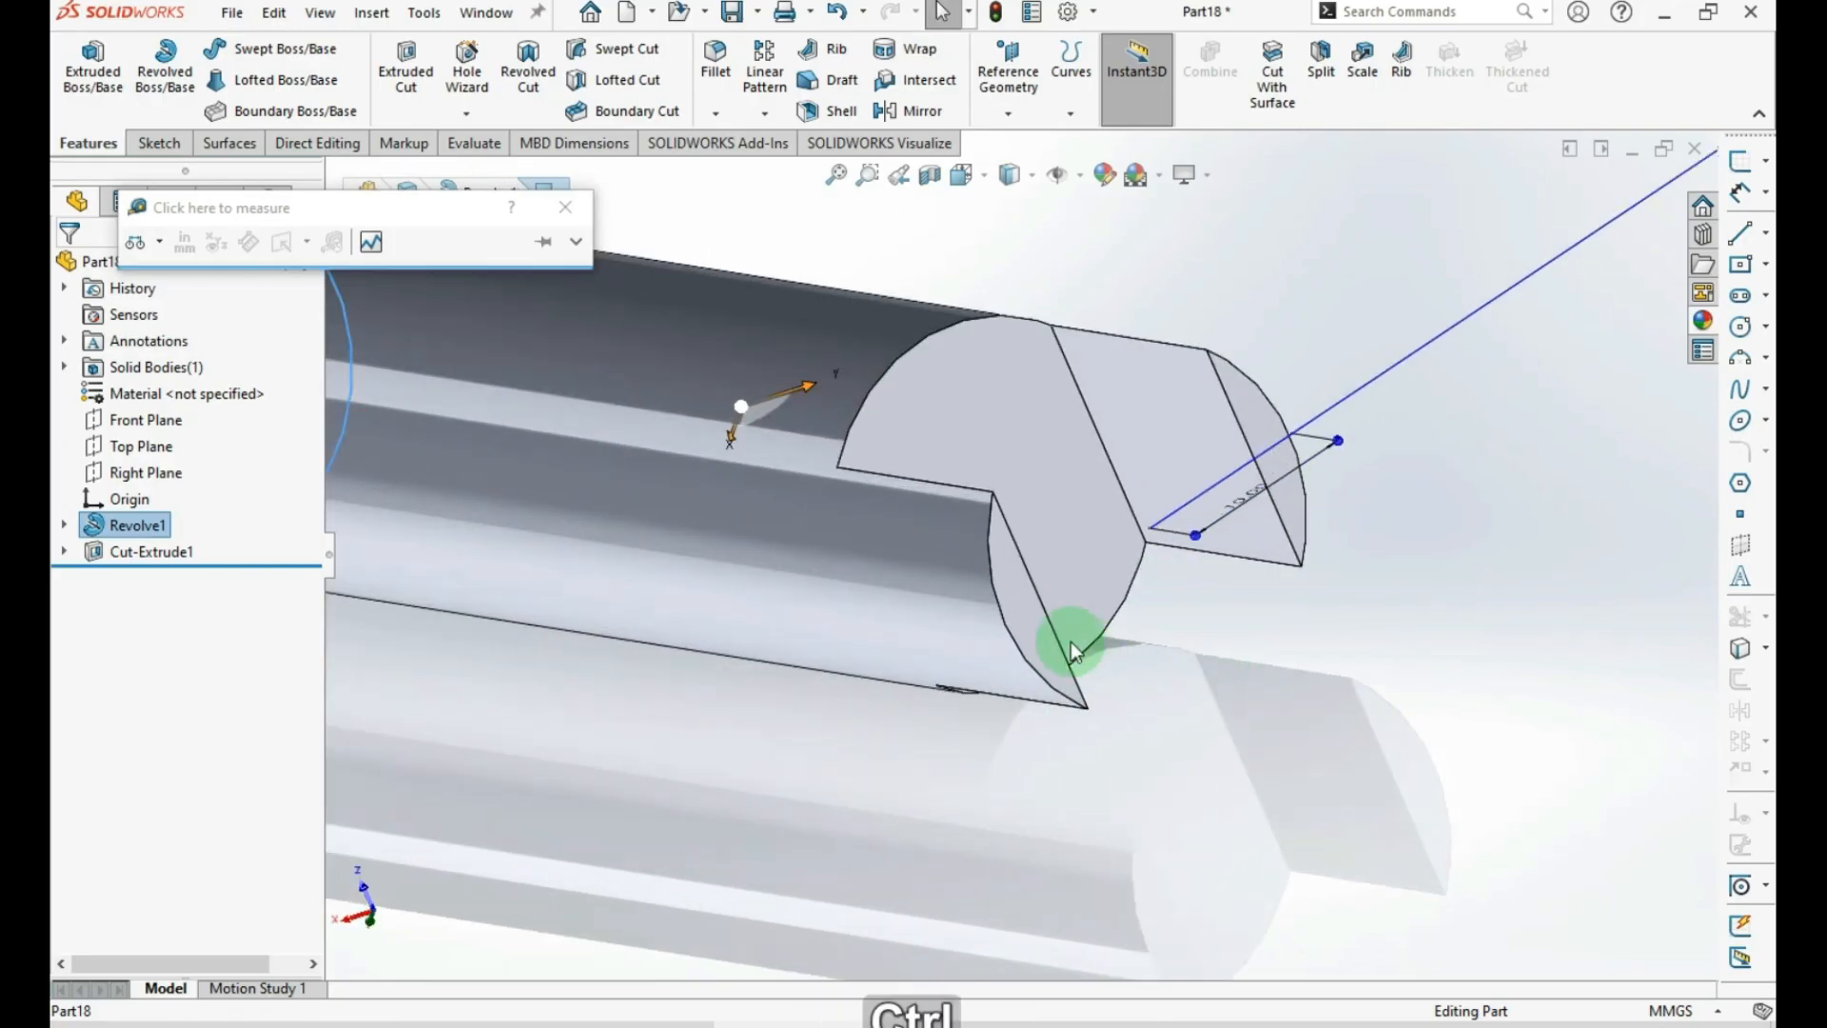
click(1029, 619)
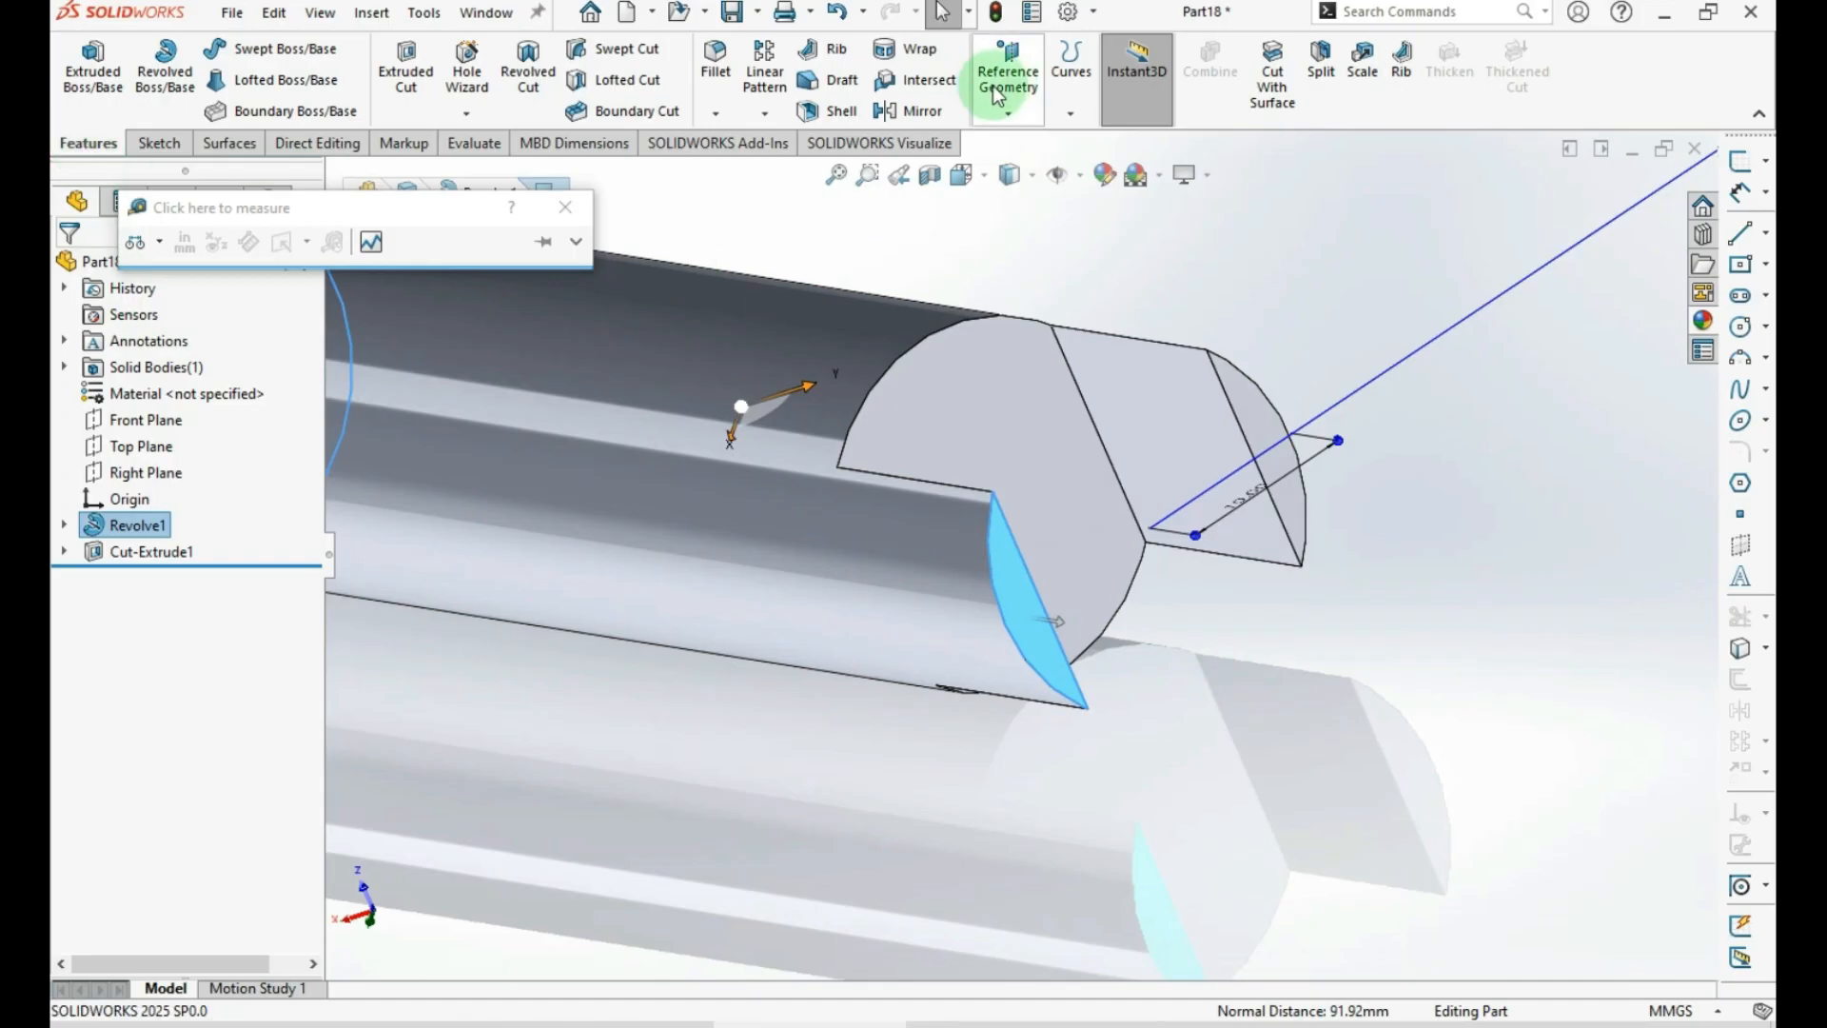
click(1013, 113)
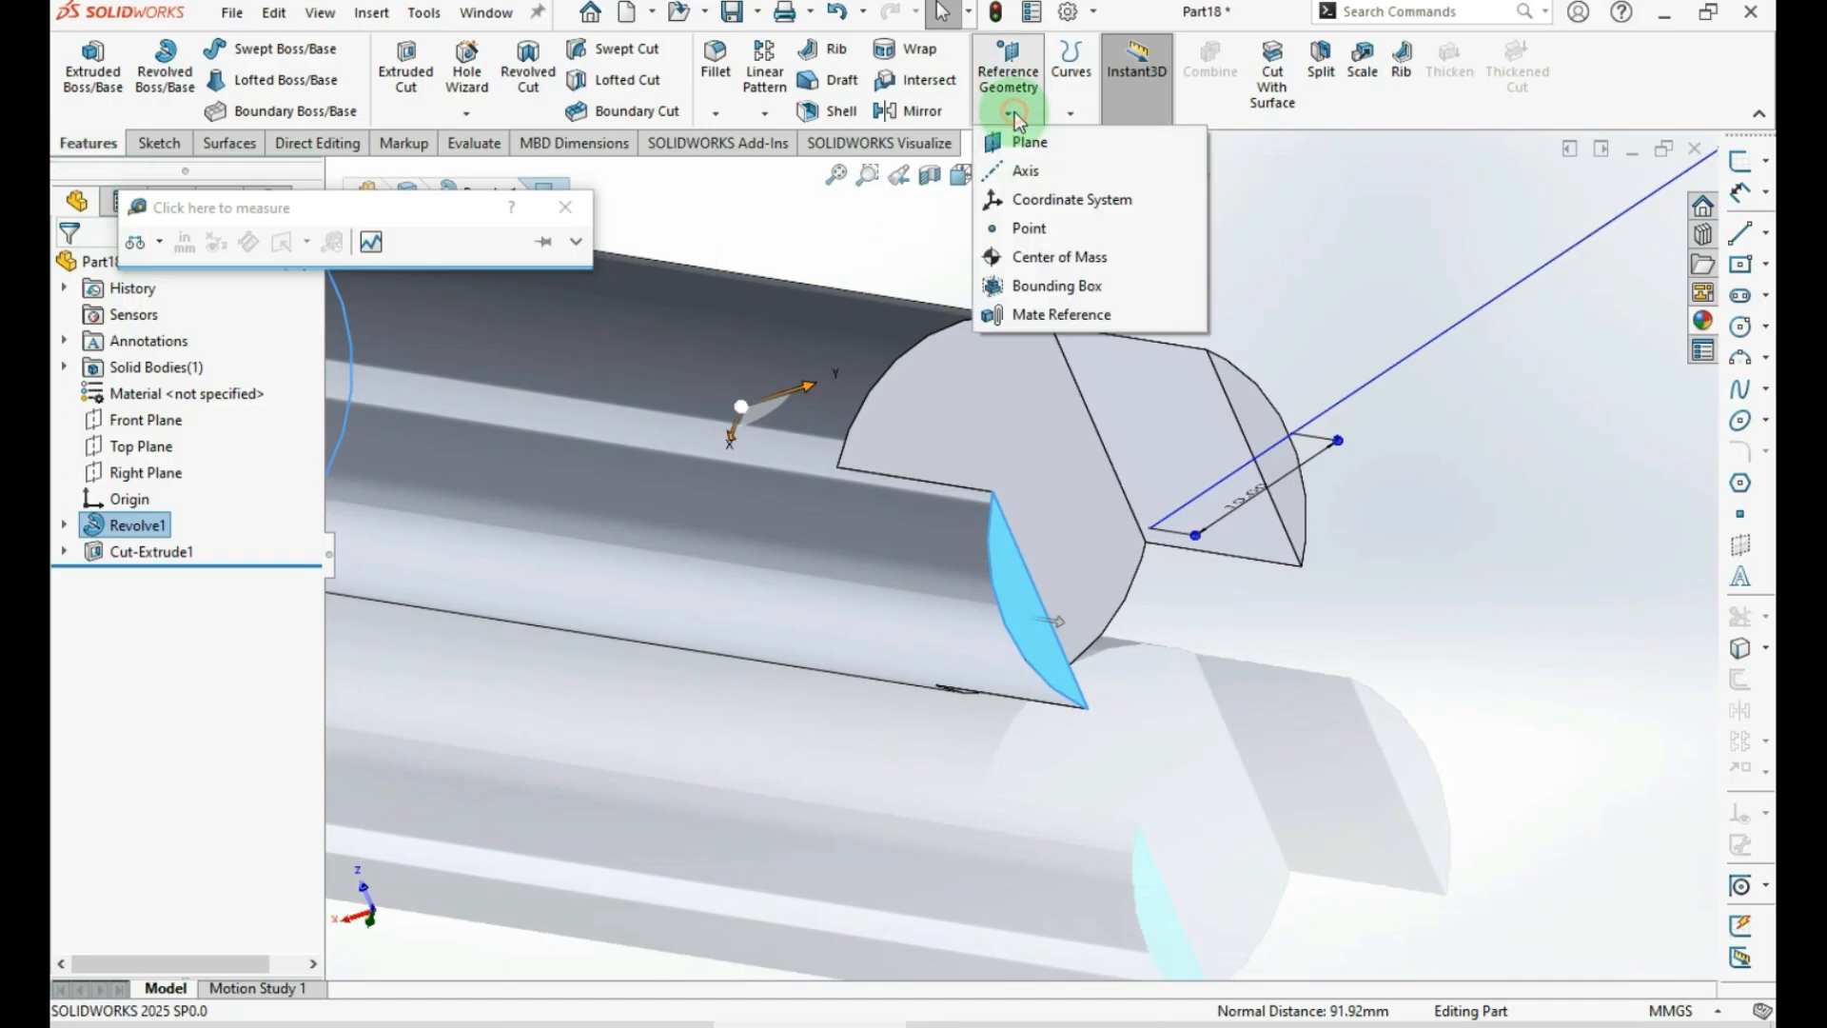
click(1052, 145)
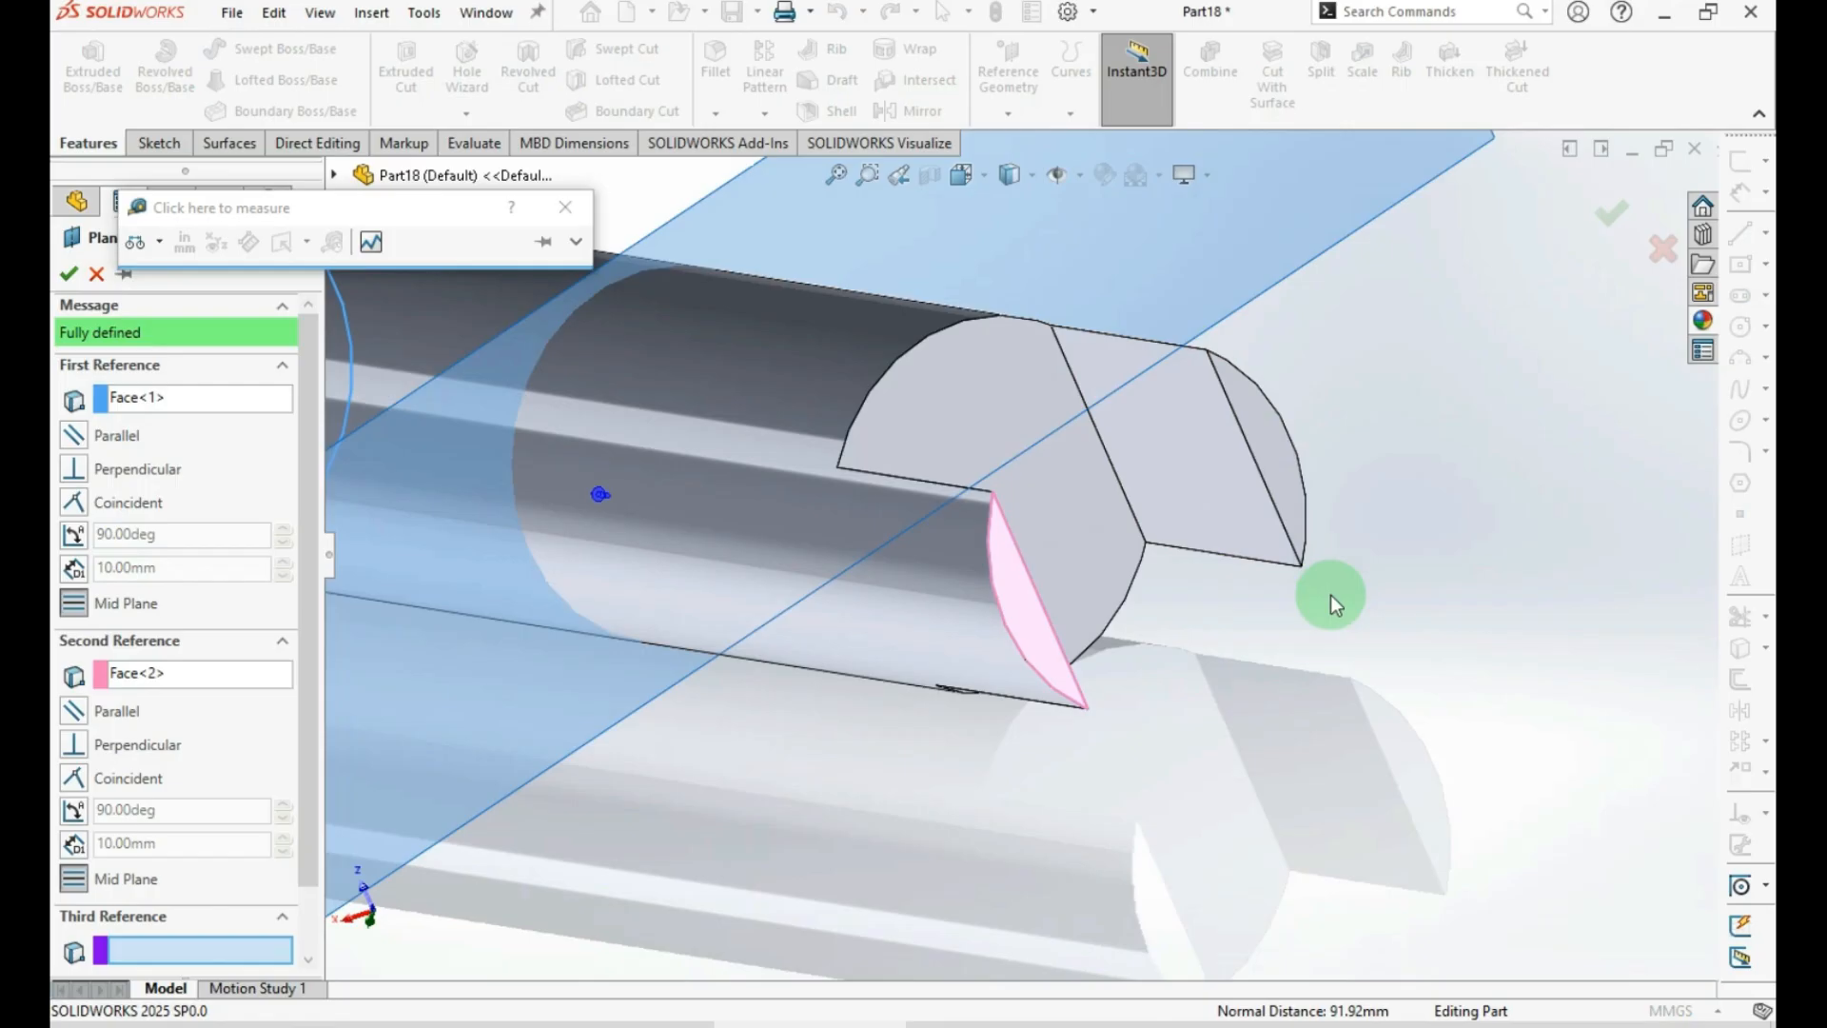
key(f)
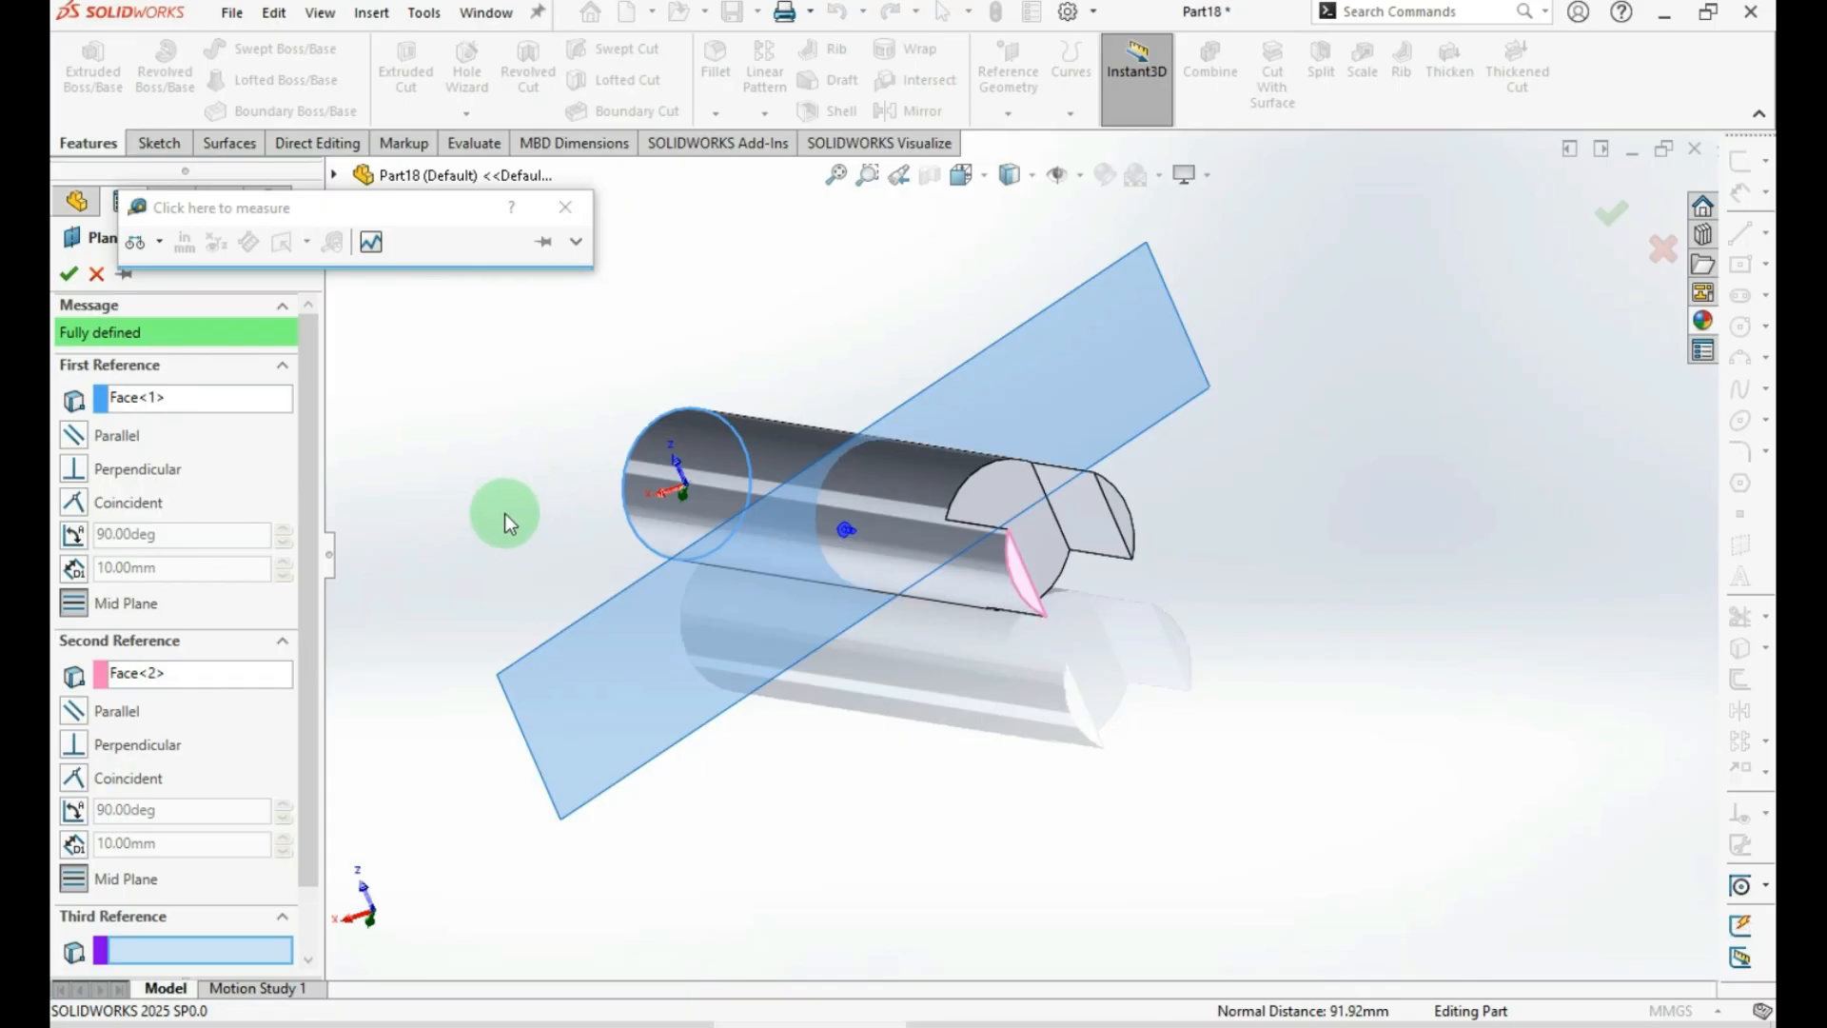
middle_drag(569, 533, 837, 495)
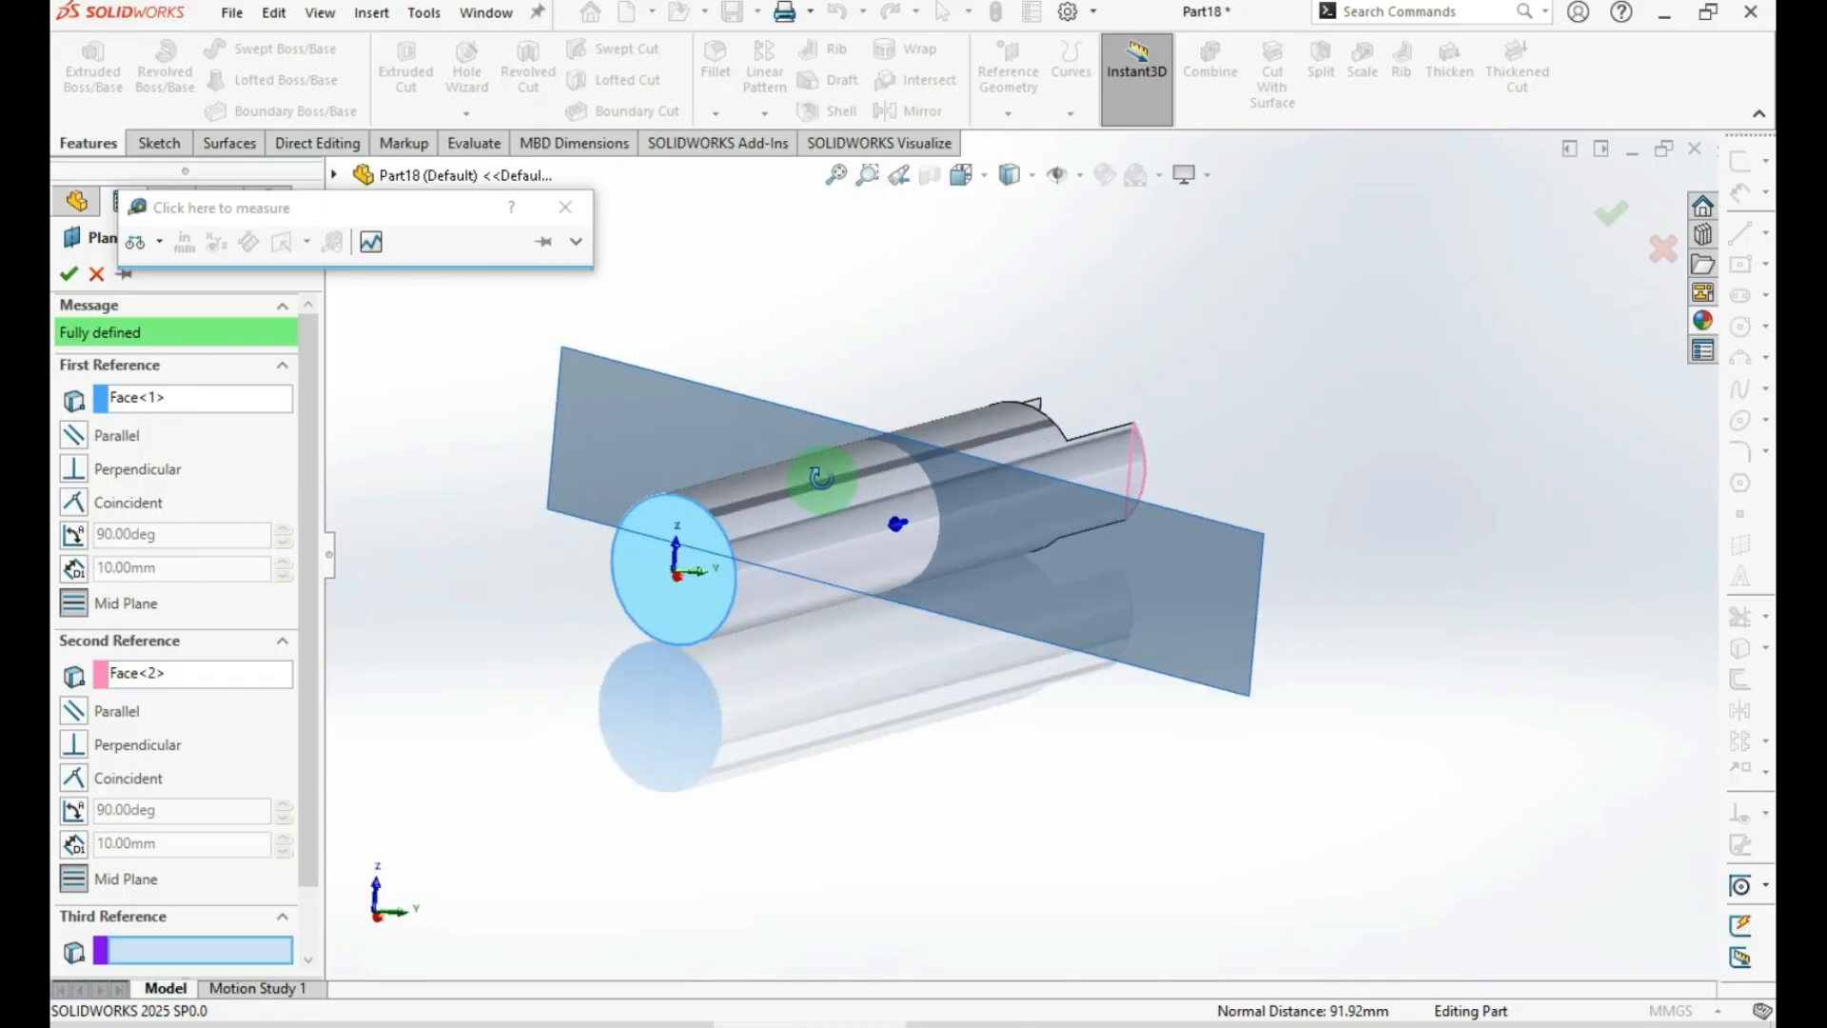
click(70, 275)
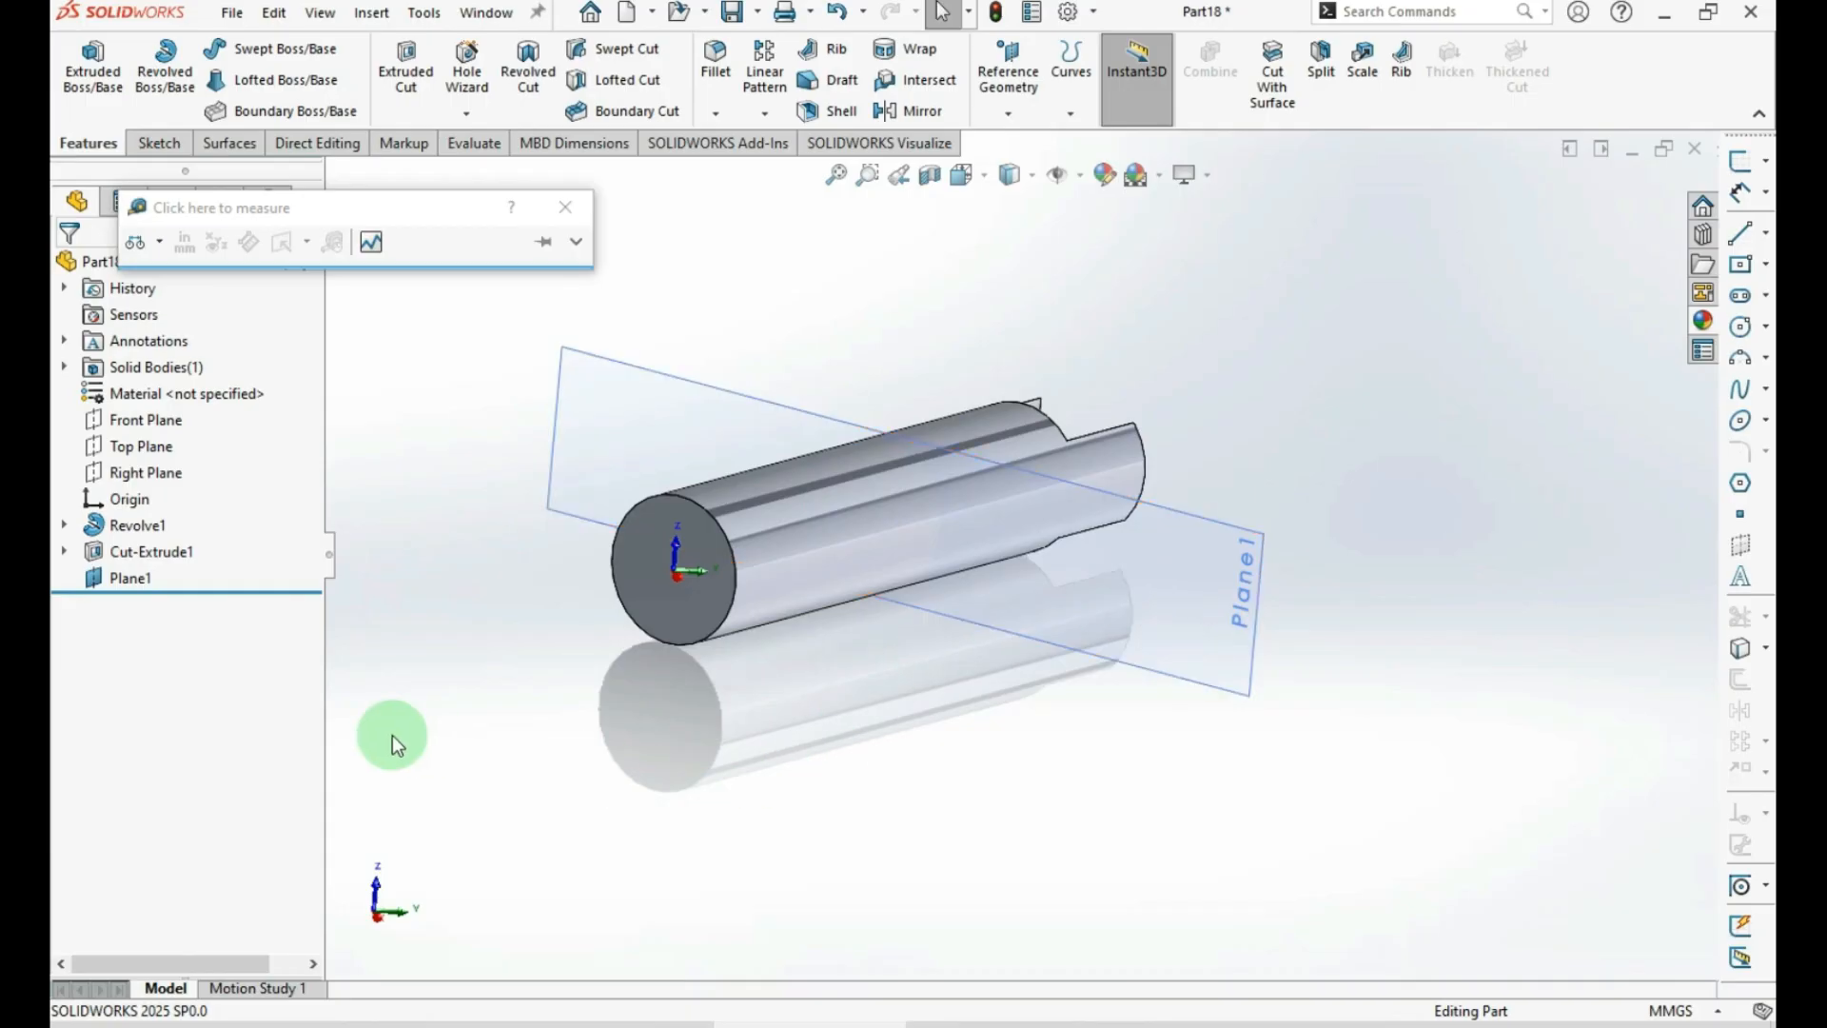
Mirror the end slot cut about the mid plane onto the shaft's opposite end
click(94, 553)
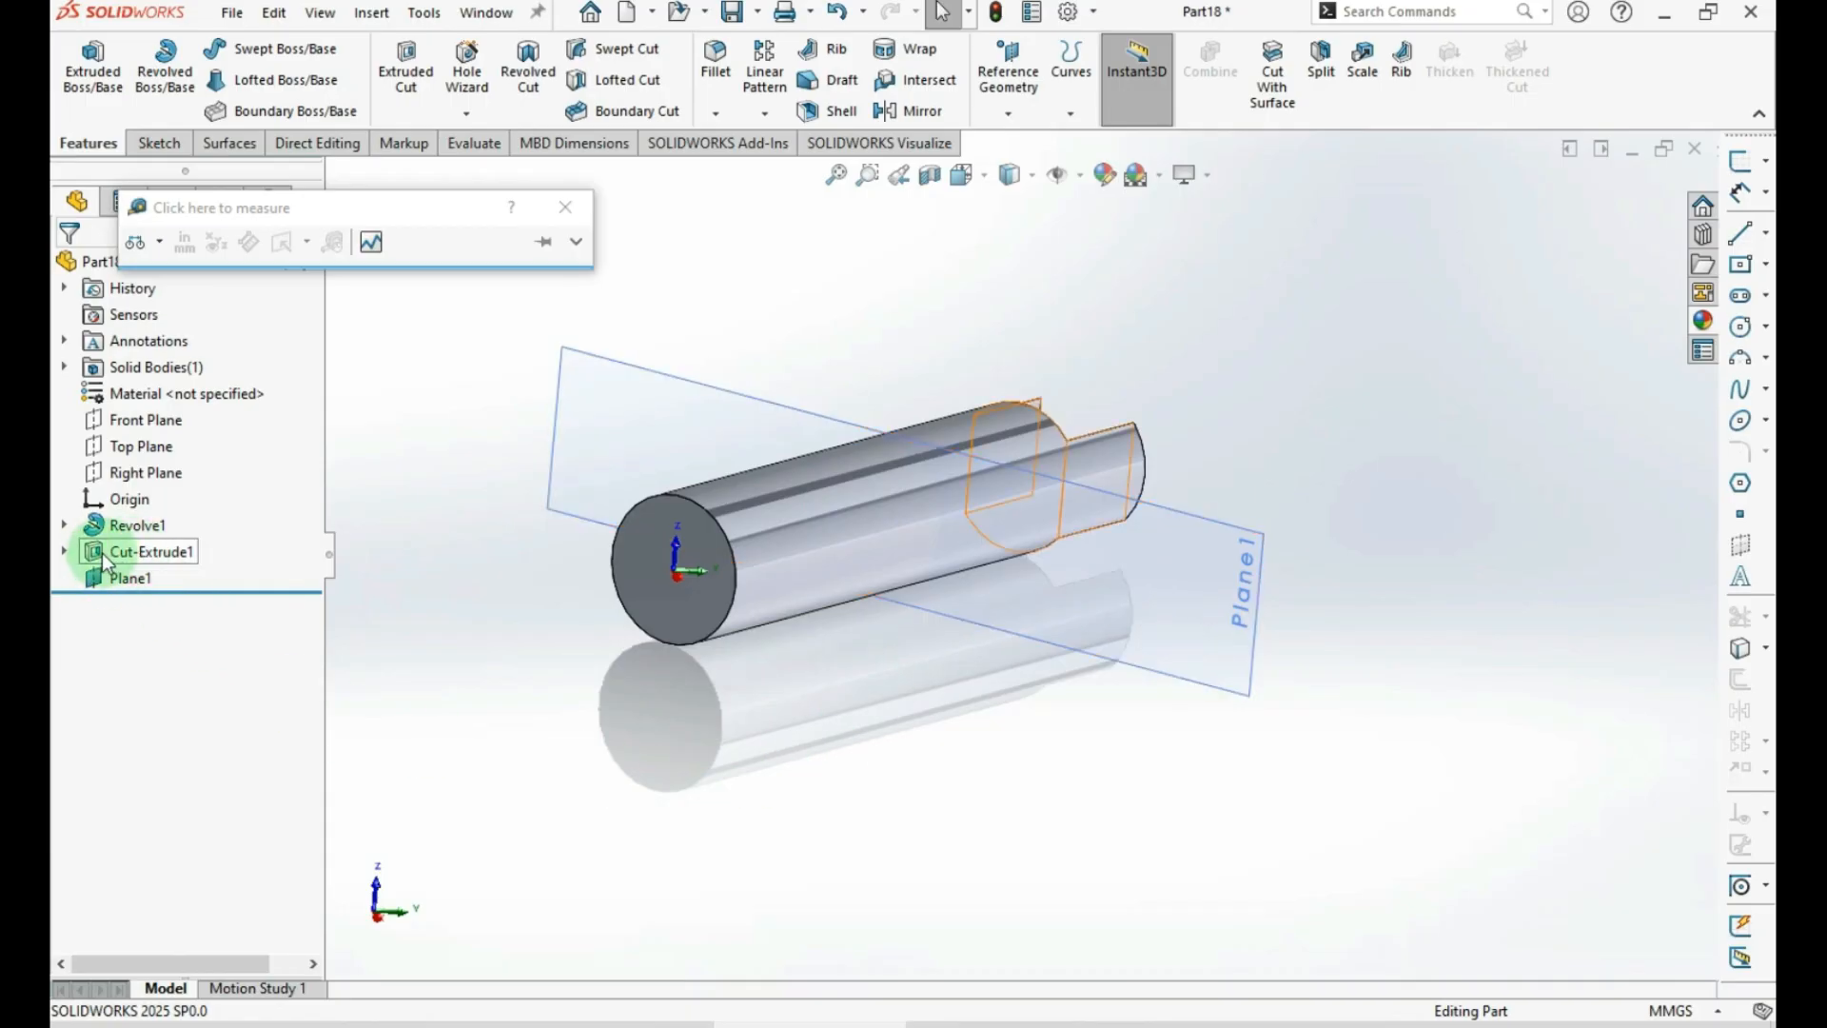
ctrl+click(106, 580)
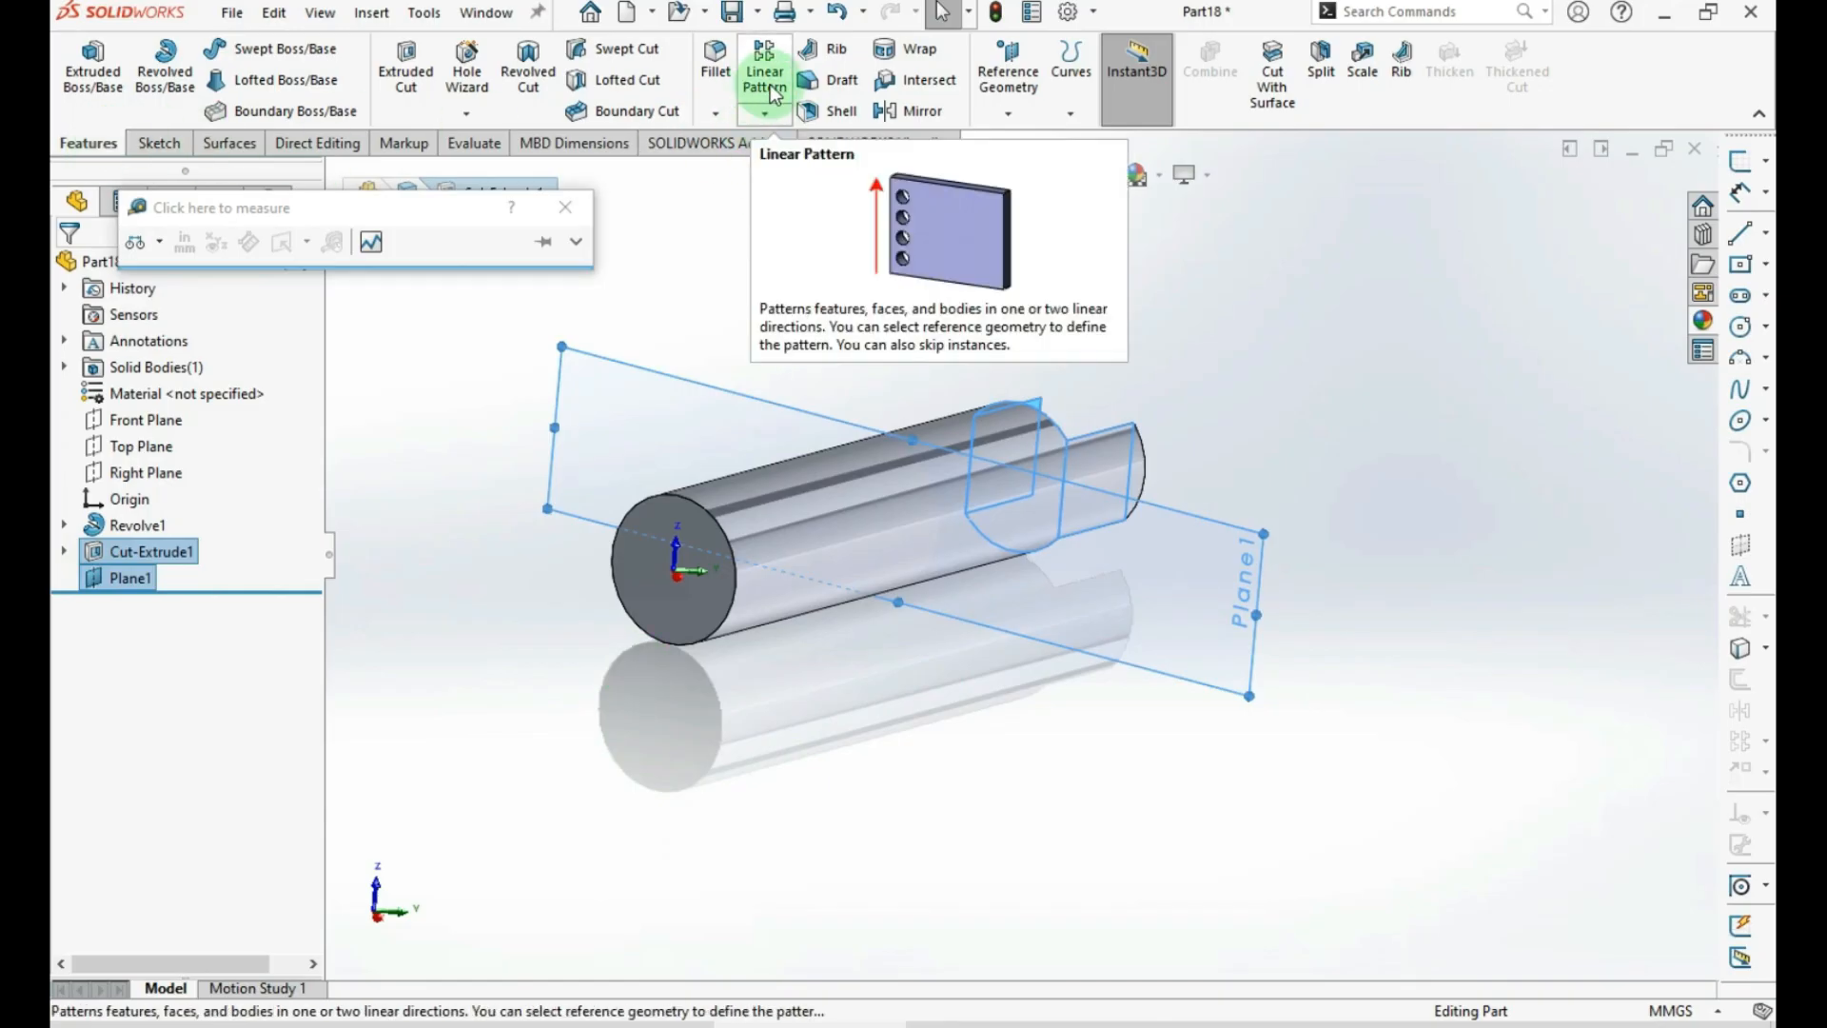
click(766, 113)
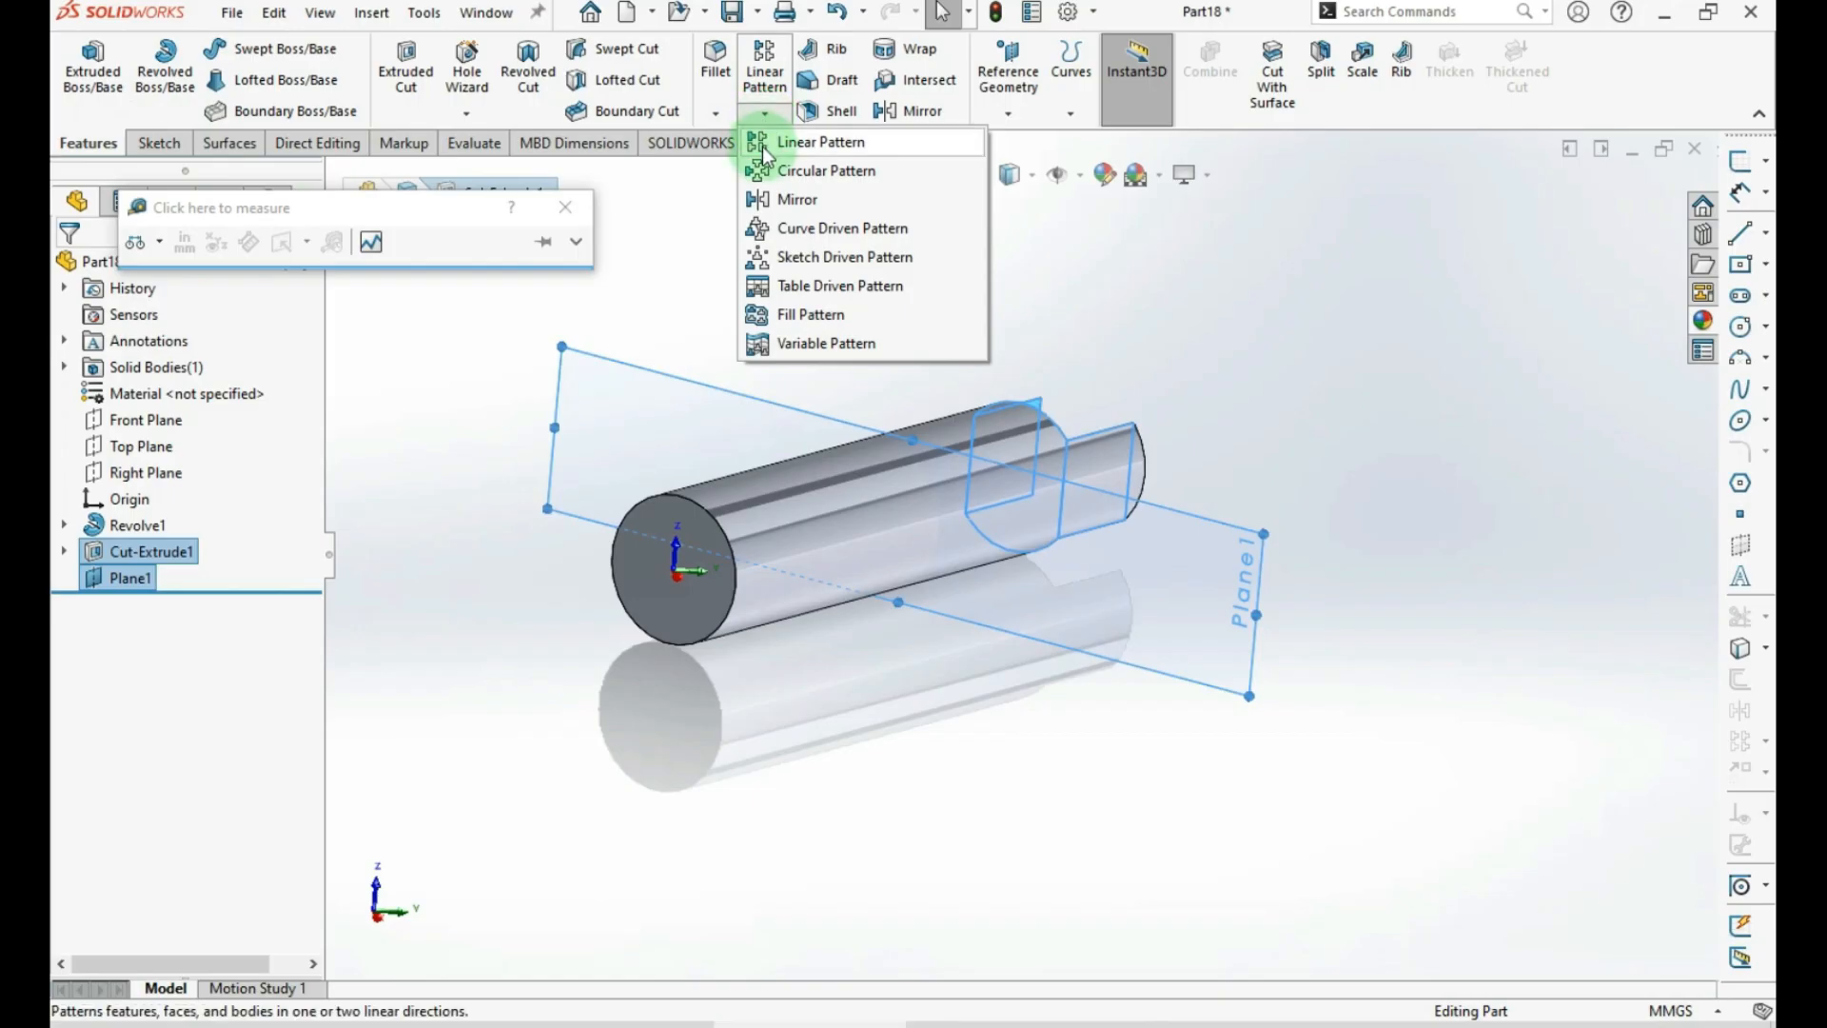
click(820, 201)
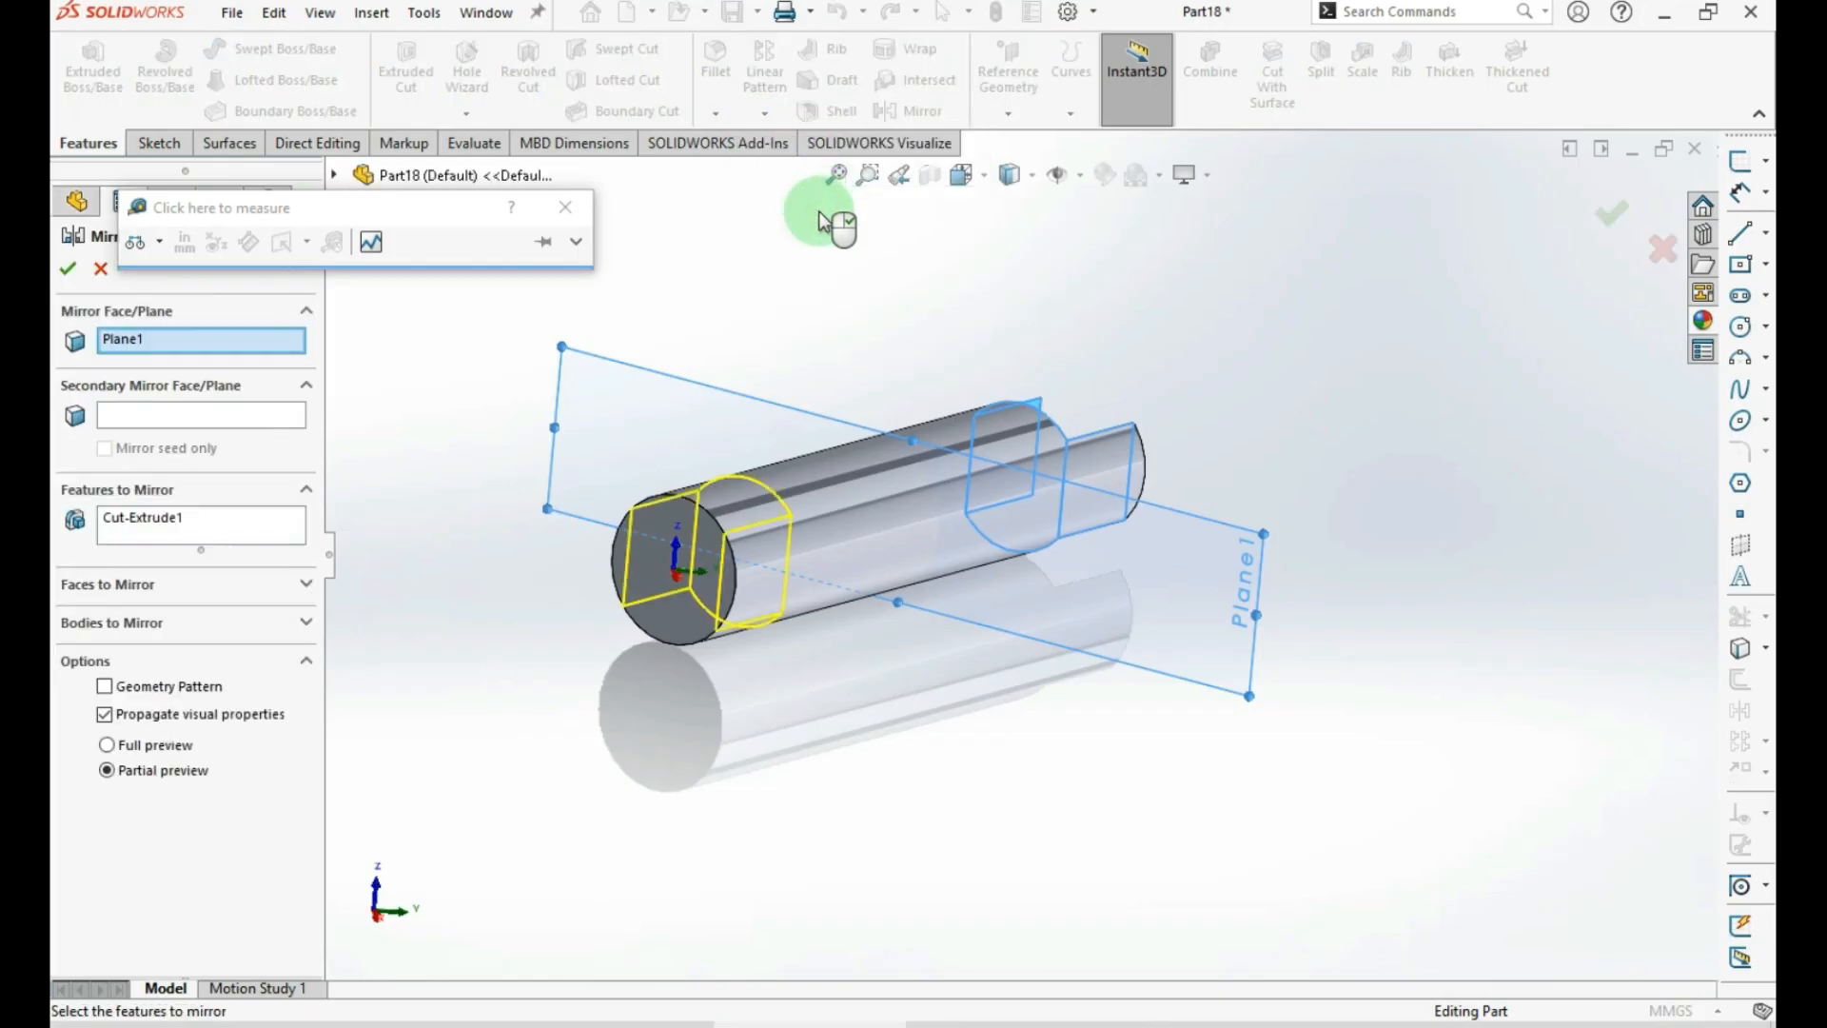
click(68, 276)
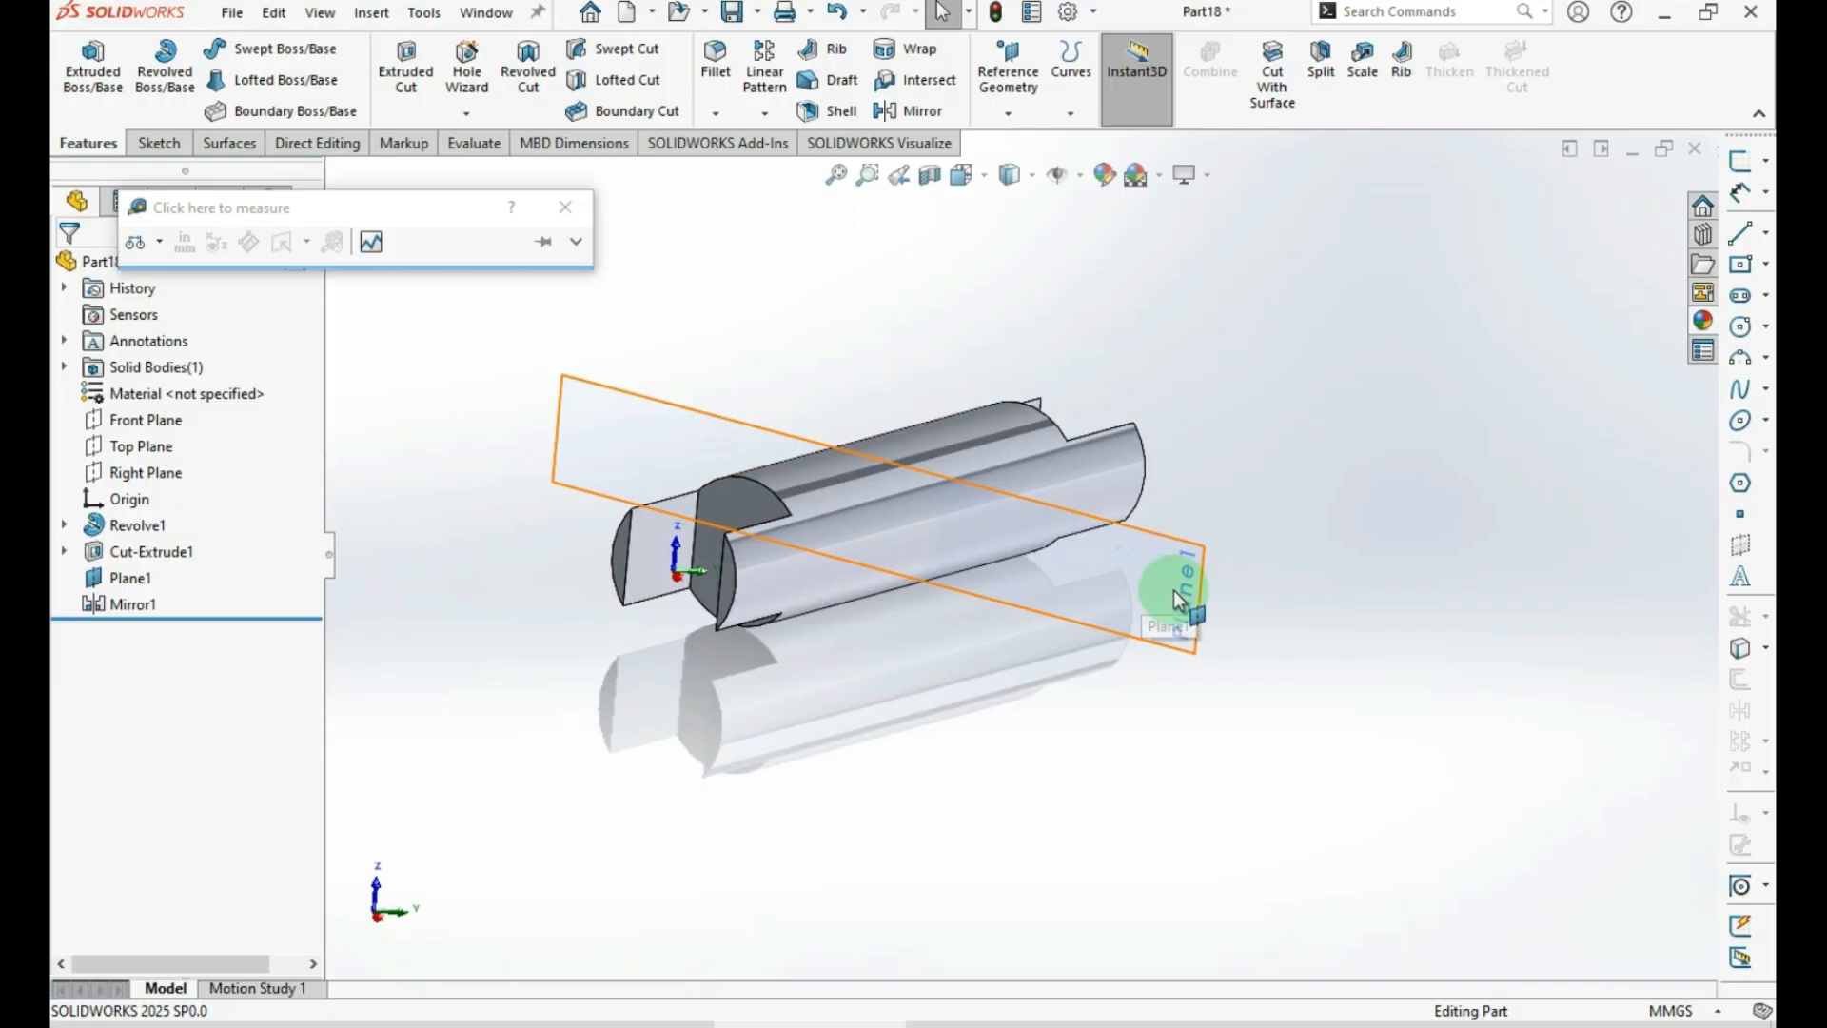
middle_drag(1042, 557, 929, 785)
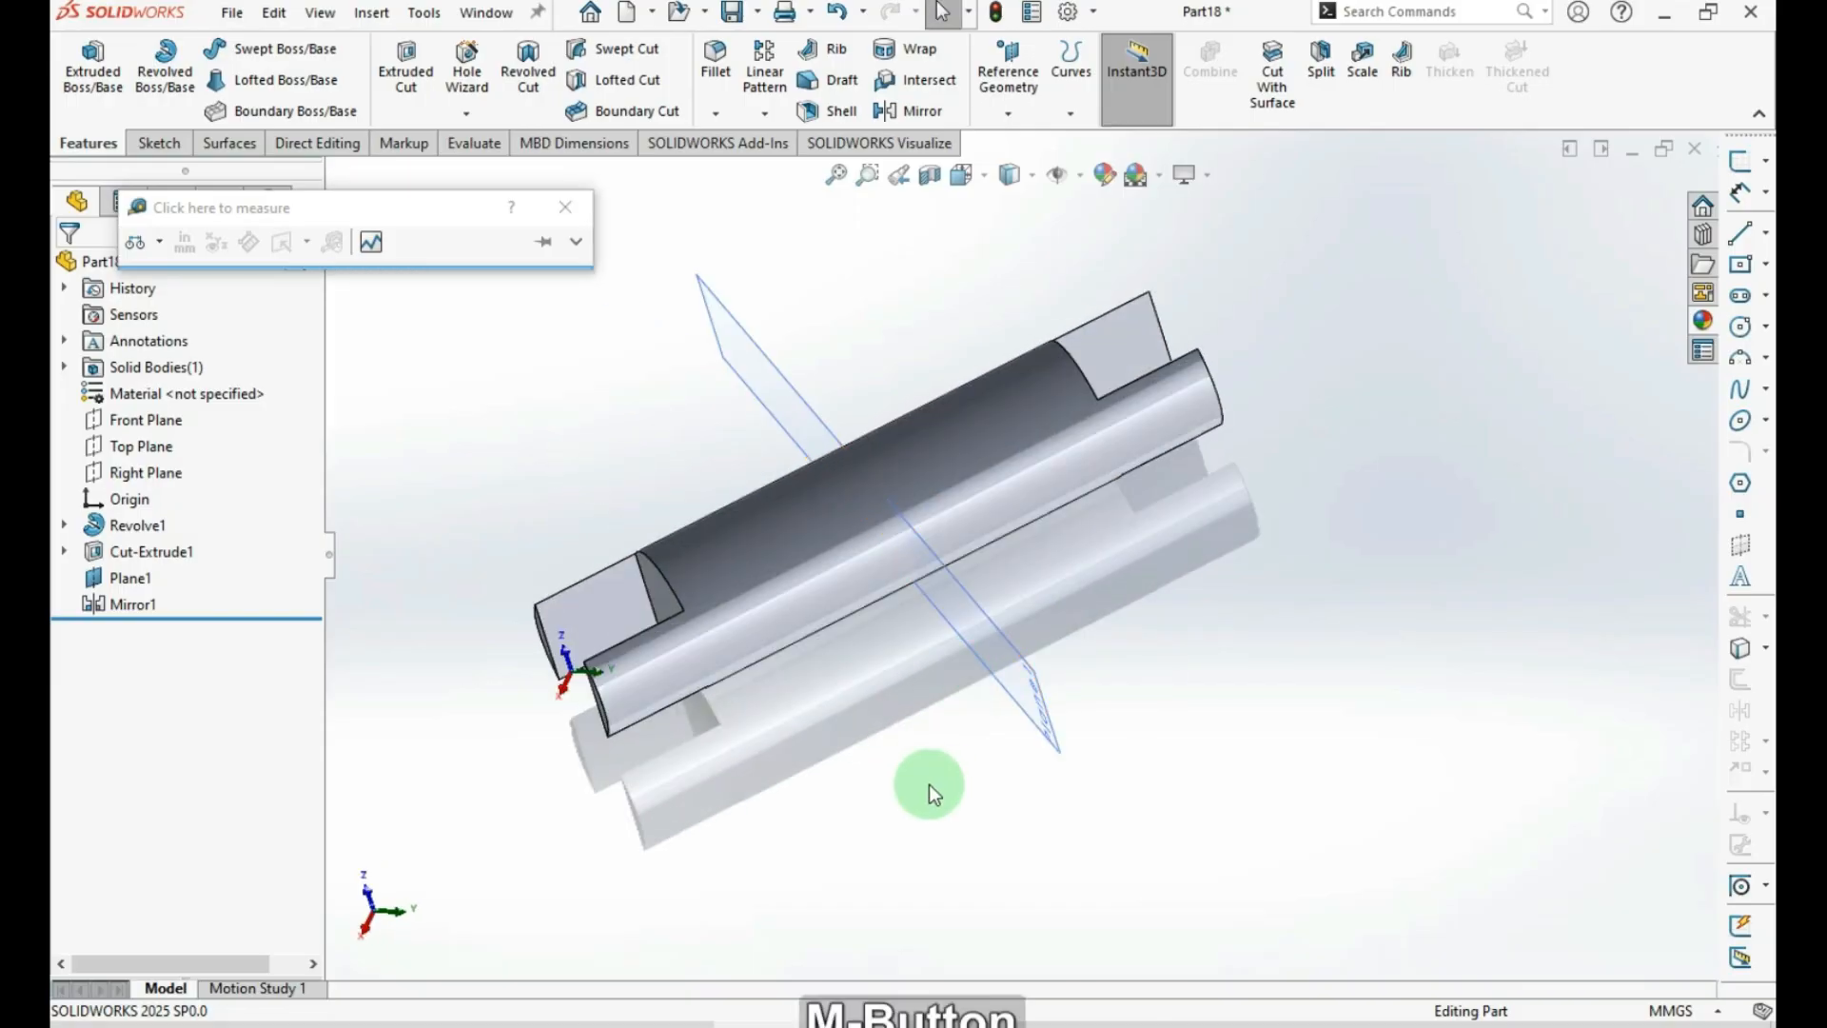
Hide the mid plane and save the part as "20mm Shaft" in the A Simple Example folder
click(986, 663)
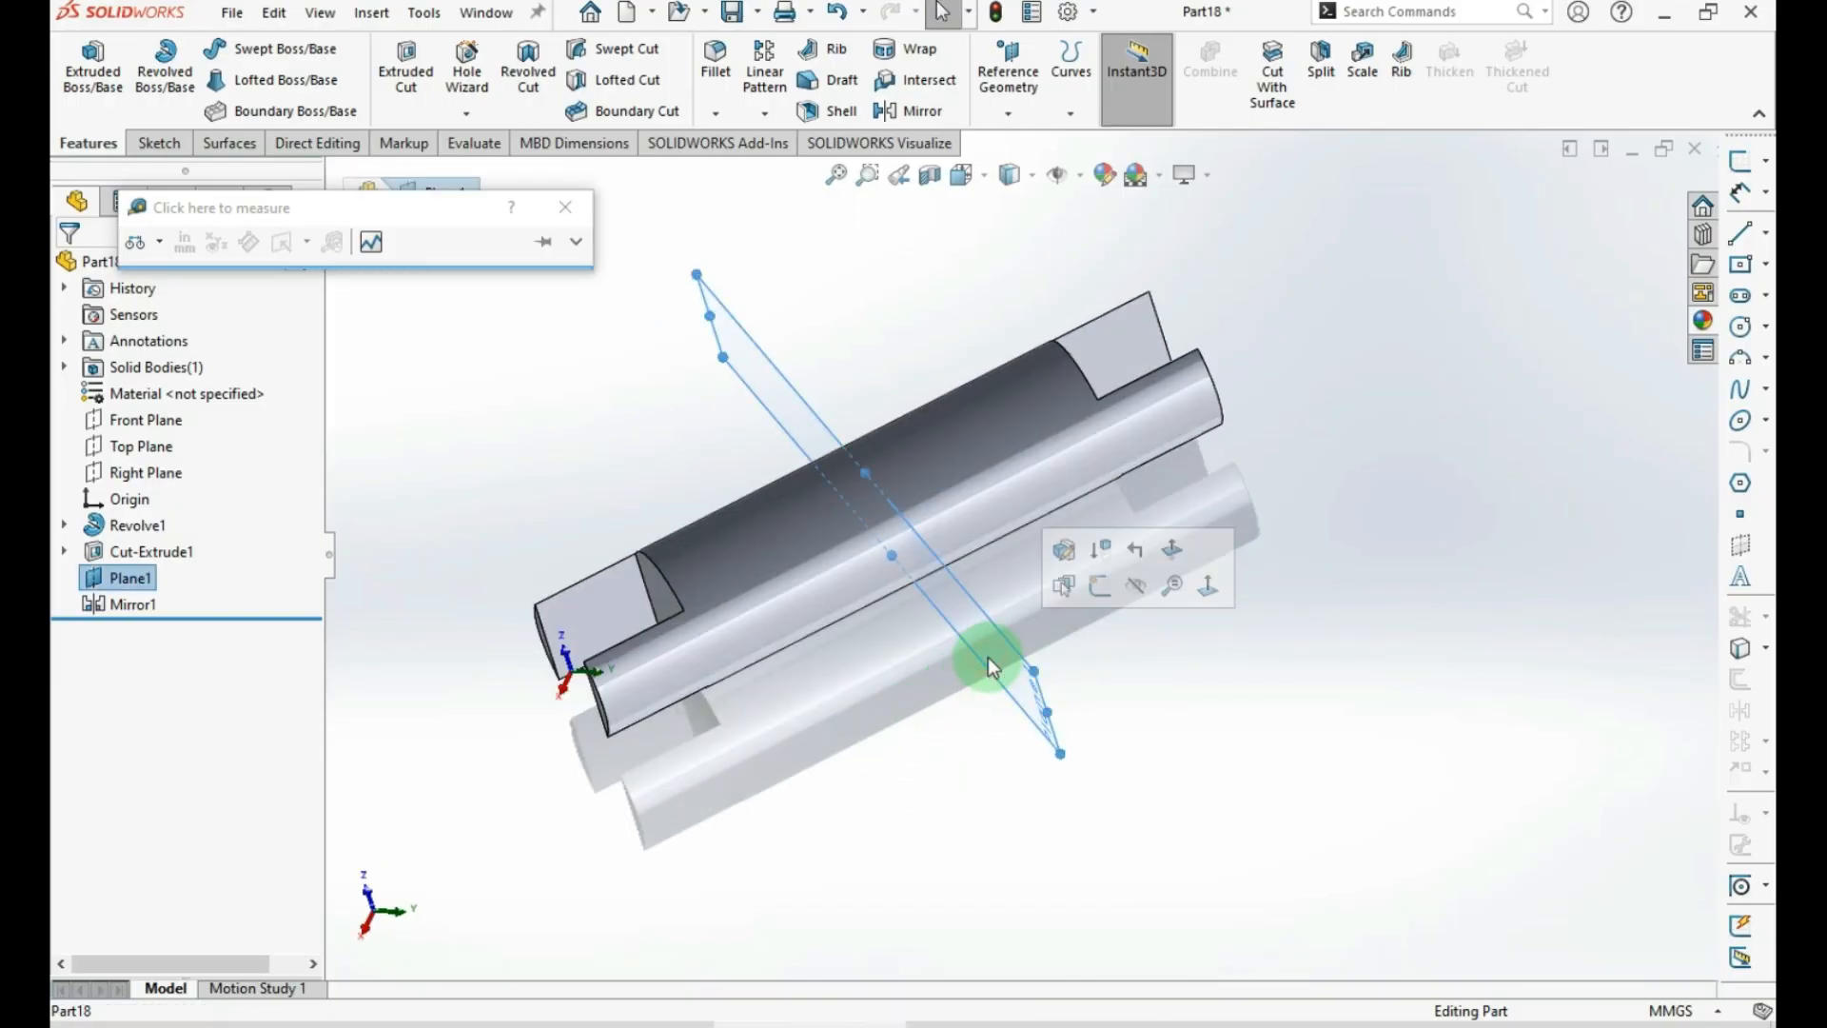
click(1138, 588)
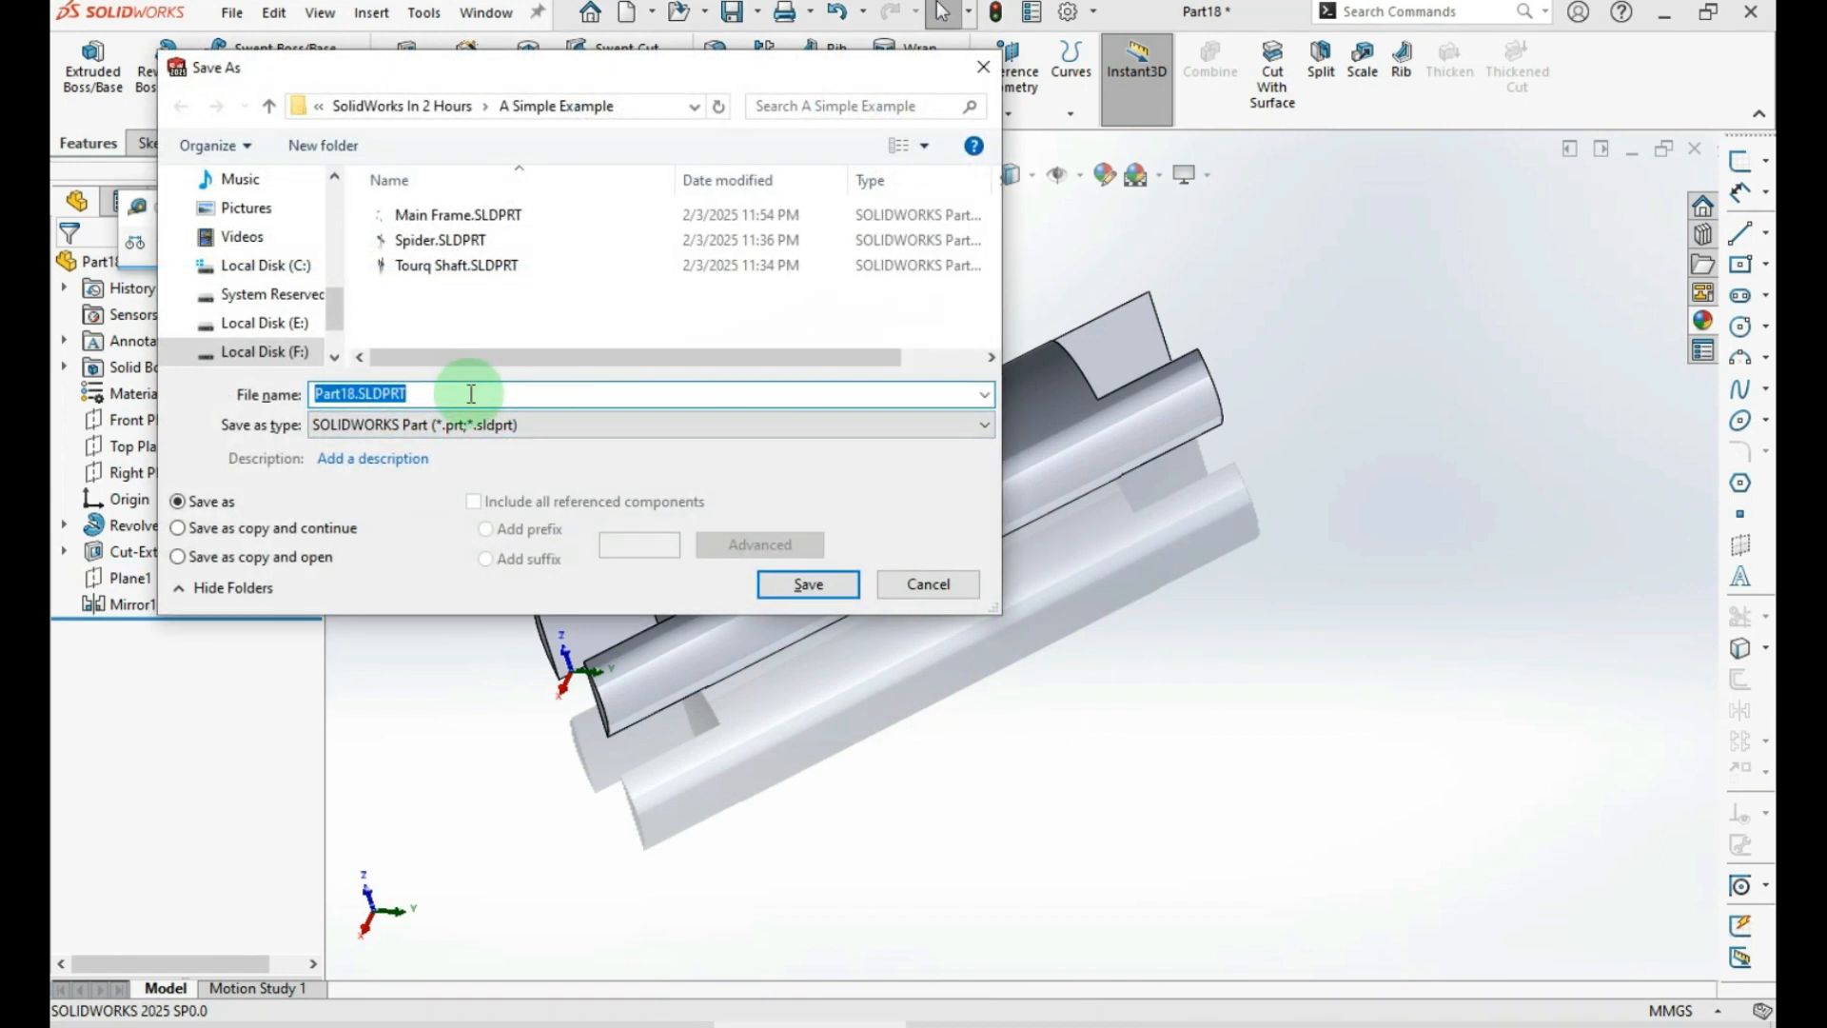
text(20mm )
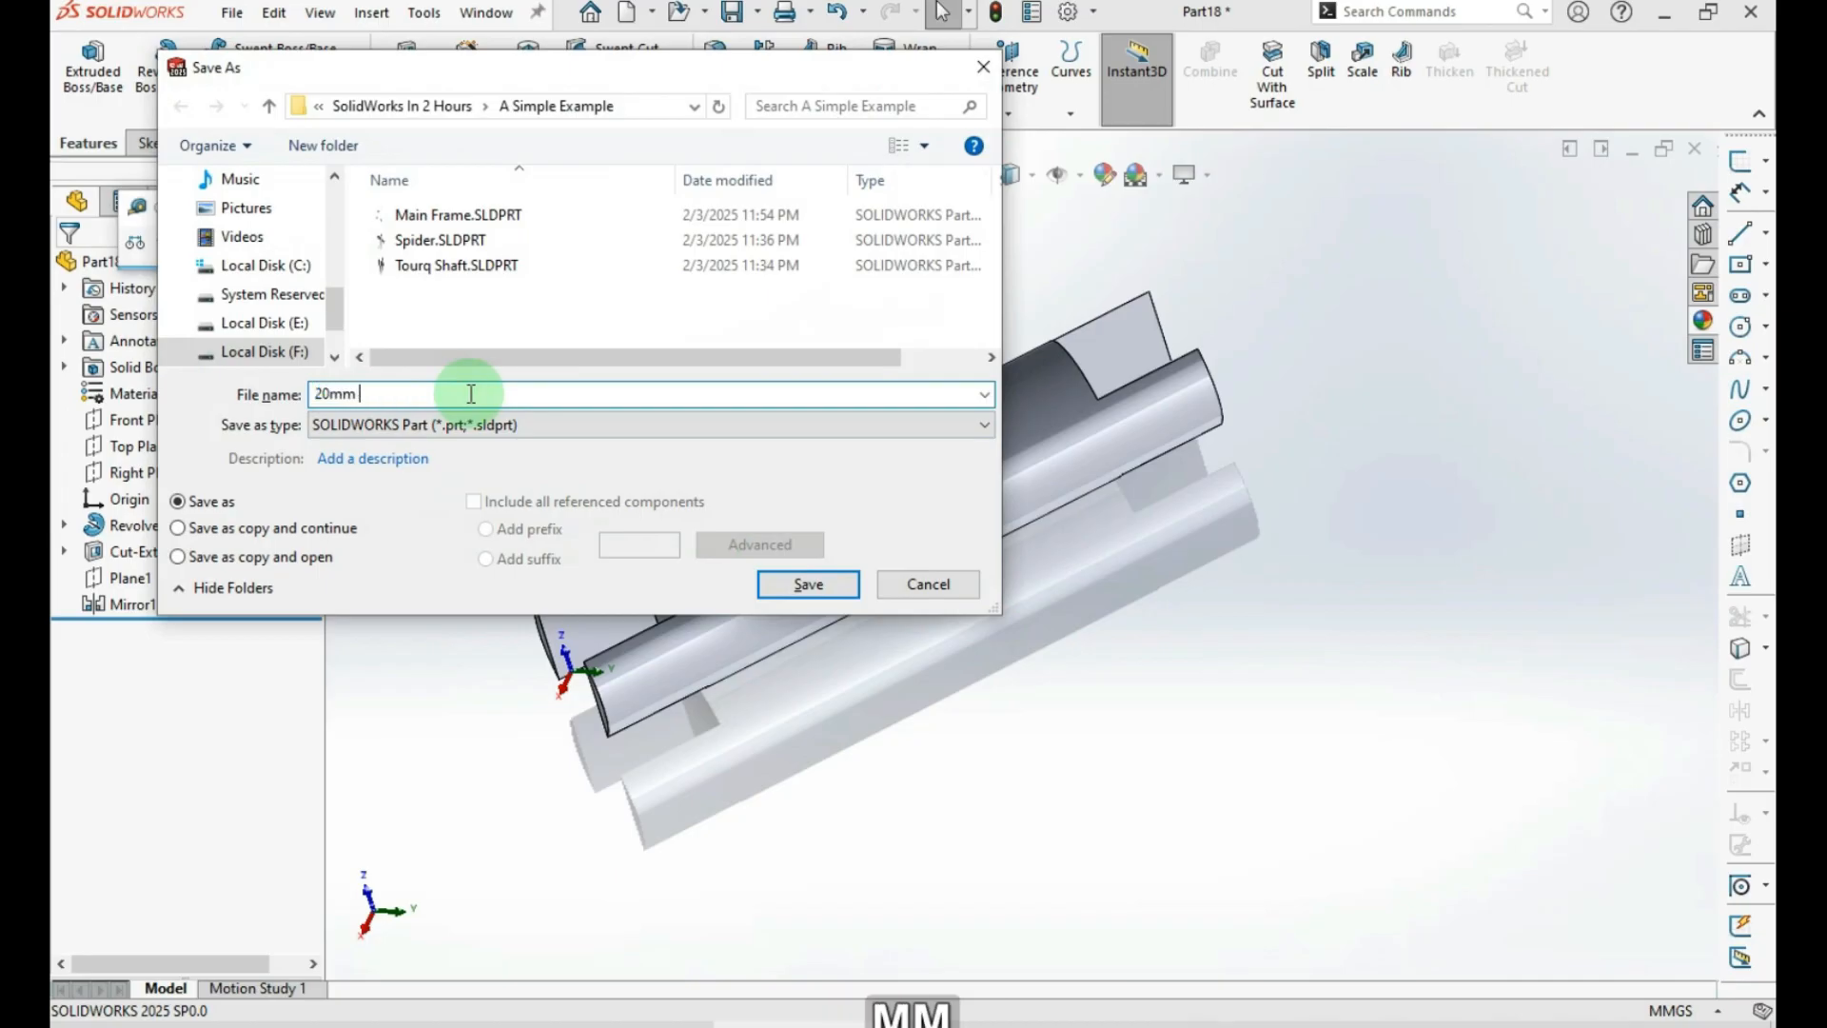
text(Shaf)
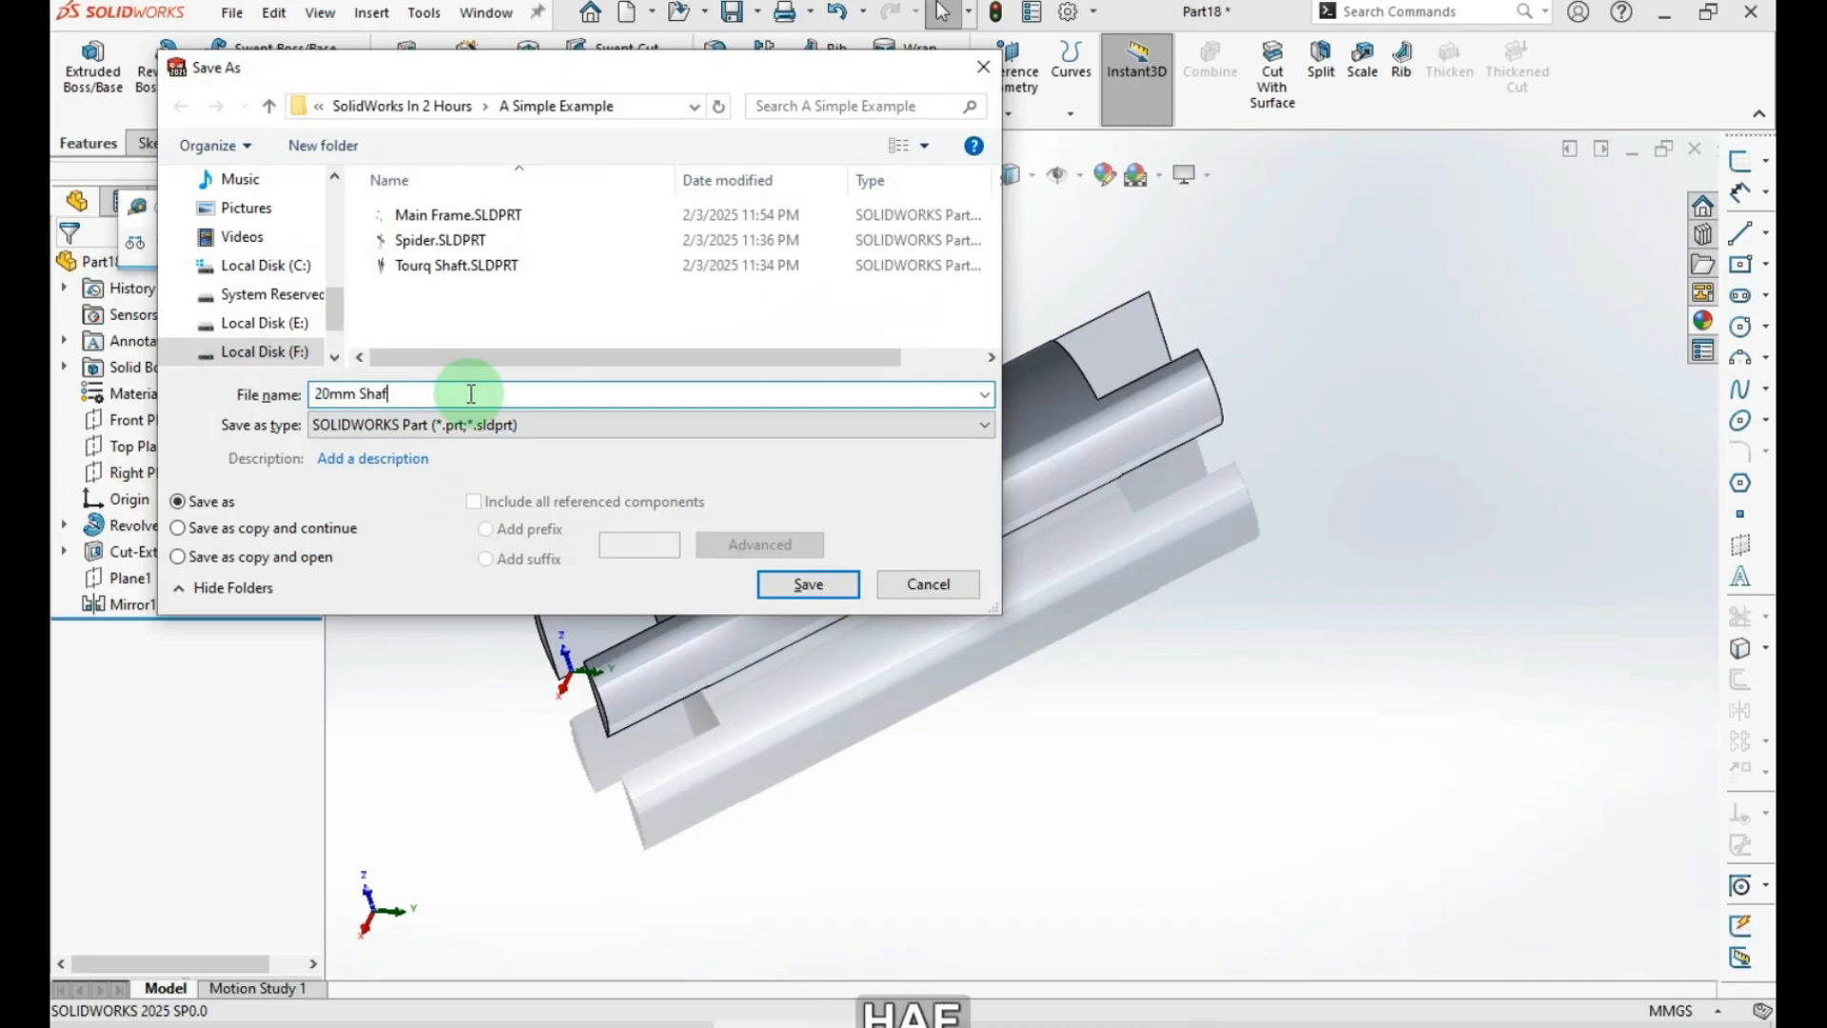
click(808, 584)
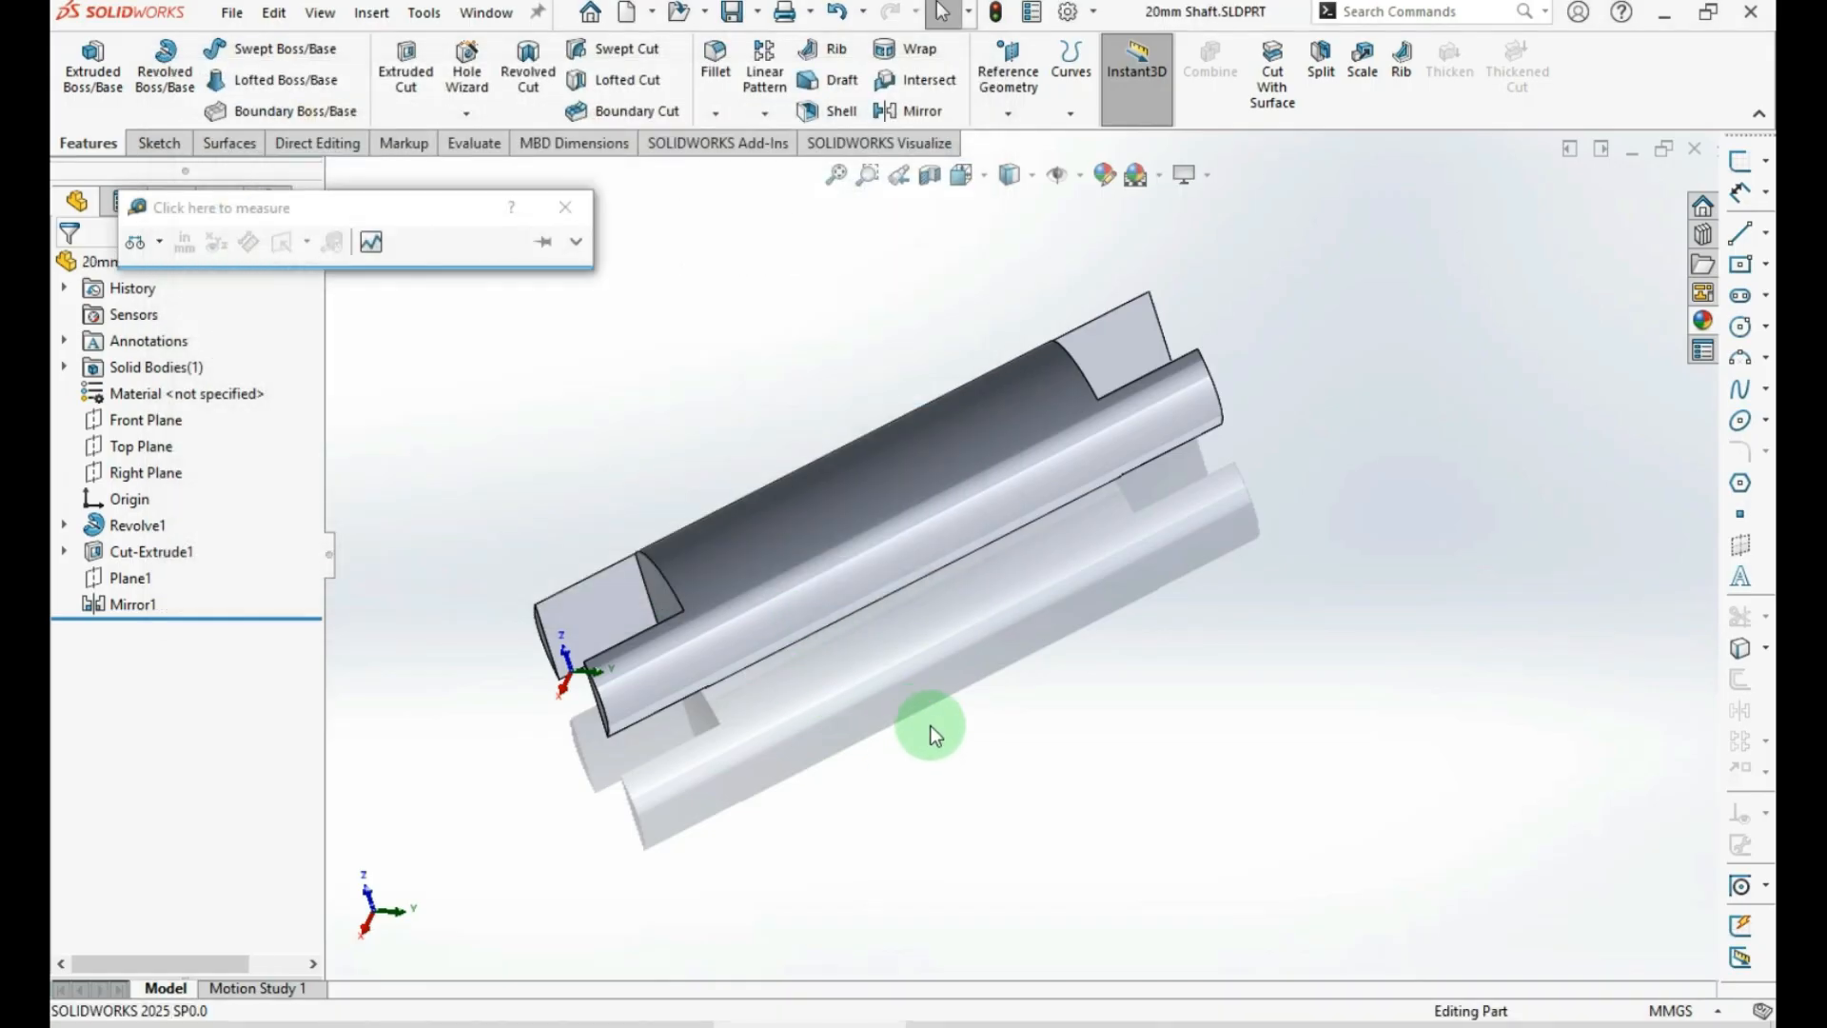
key(f)
middle_drag(726, 726, 756, 763)
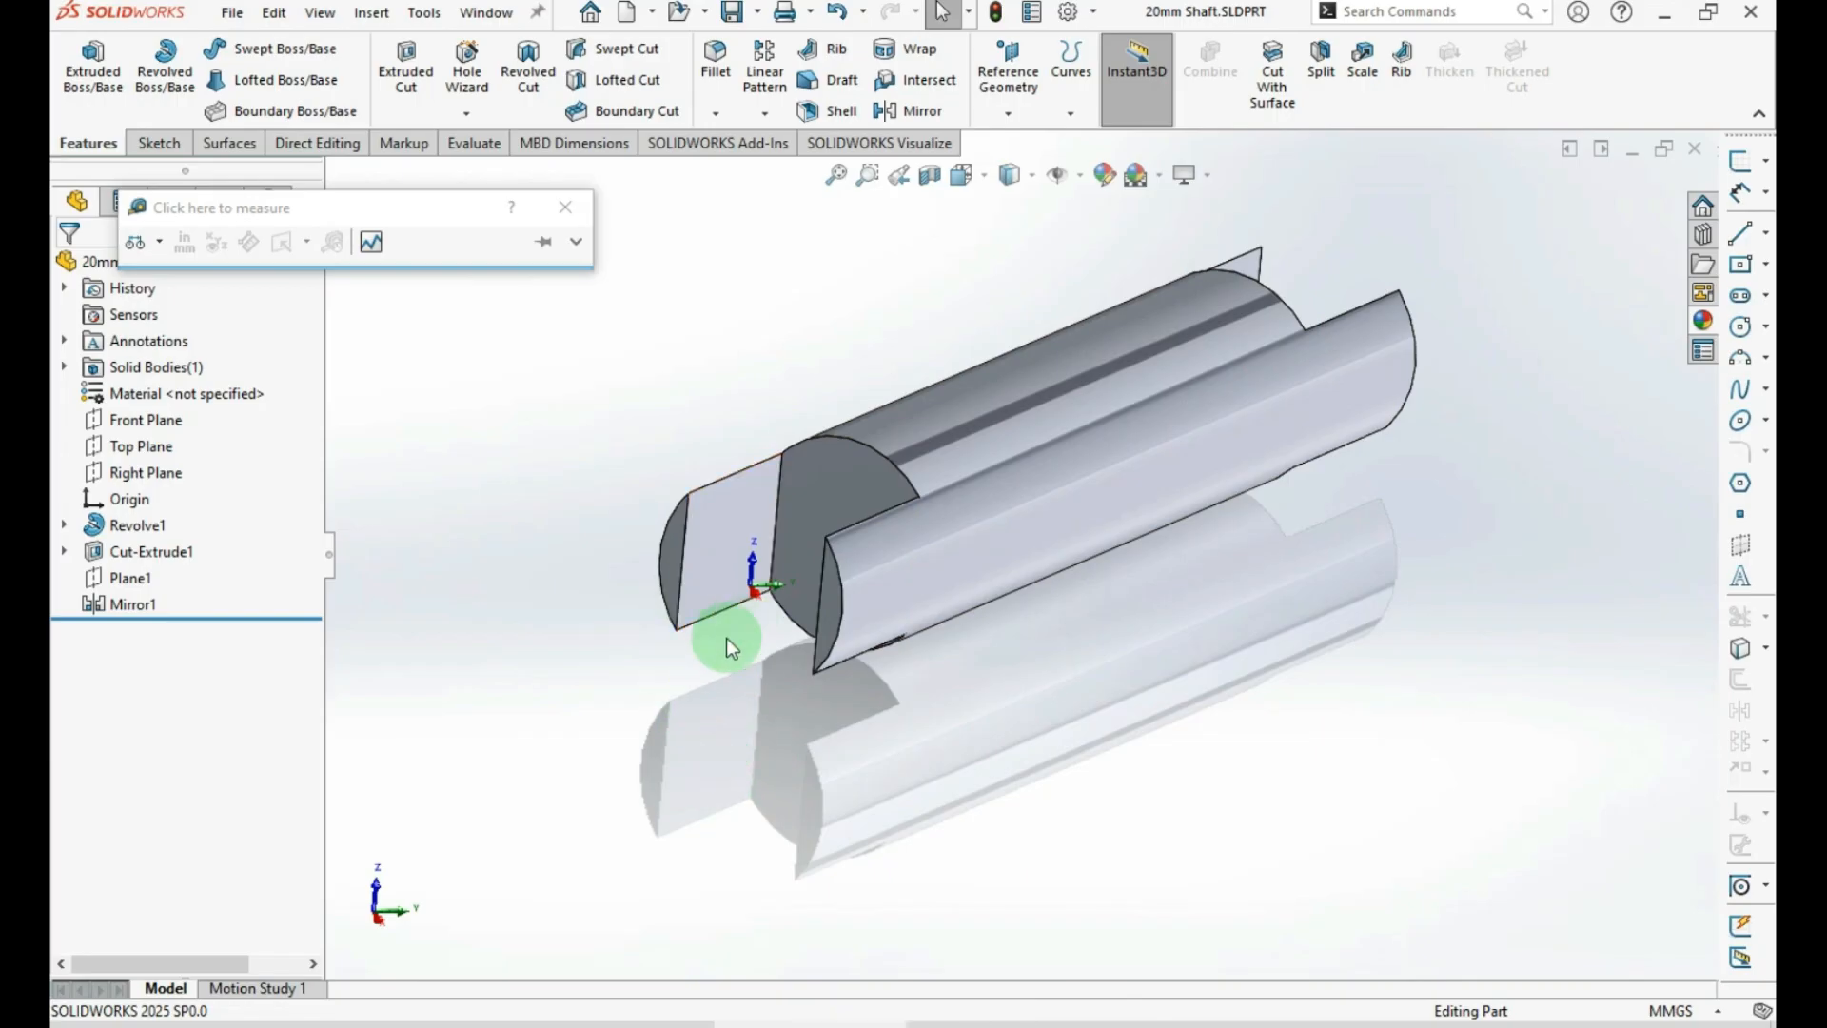
click(721, 531)
middle_drag(722, 531, 1190, 672)
ctrl+click(1189, 672)
click(1009, 115)
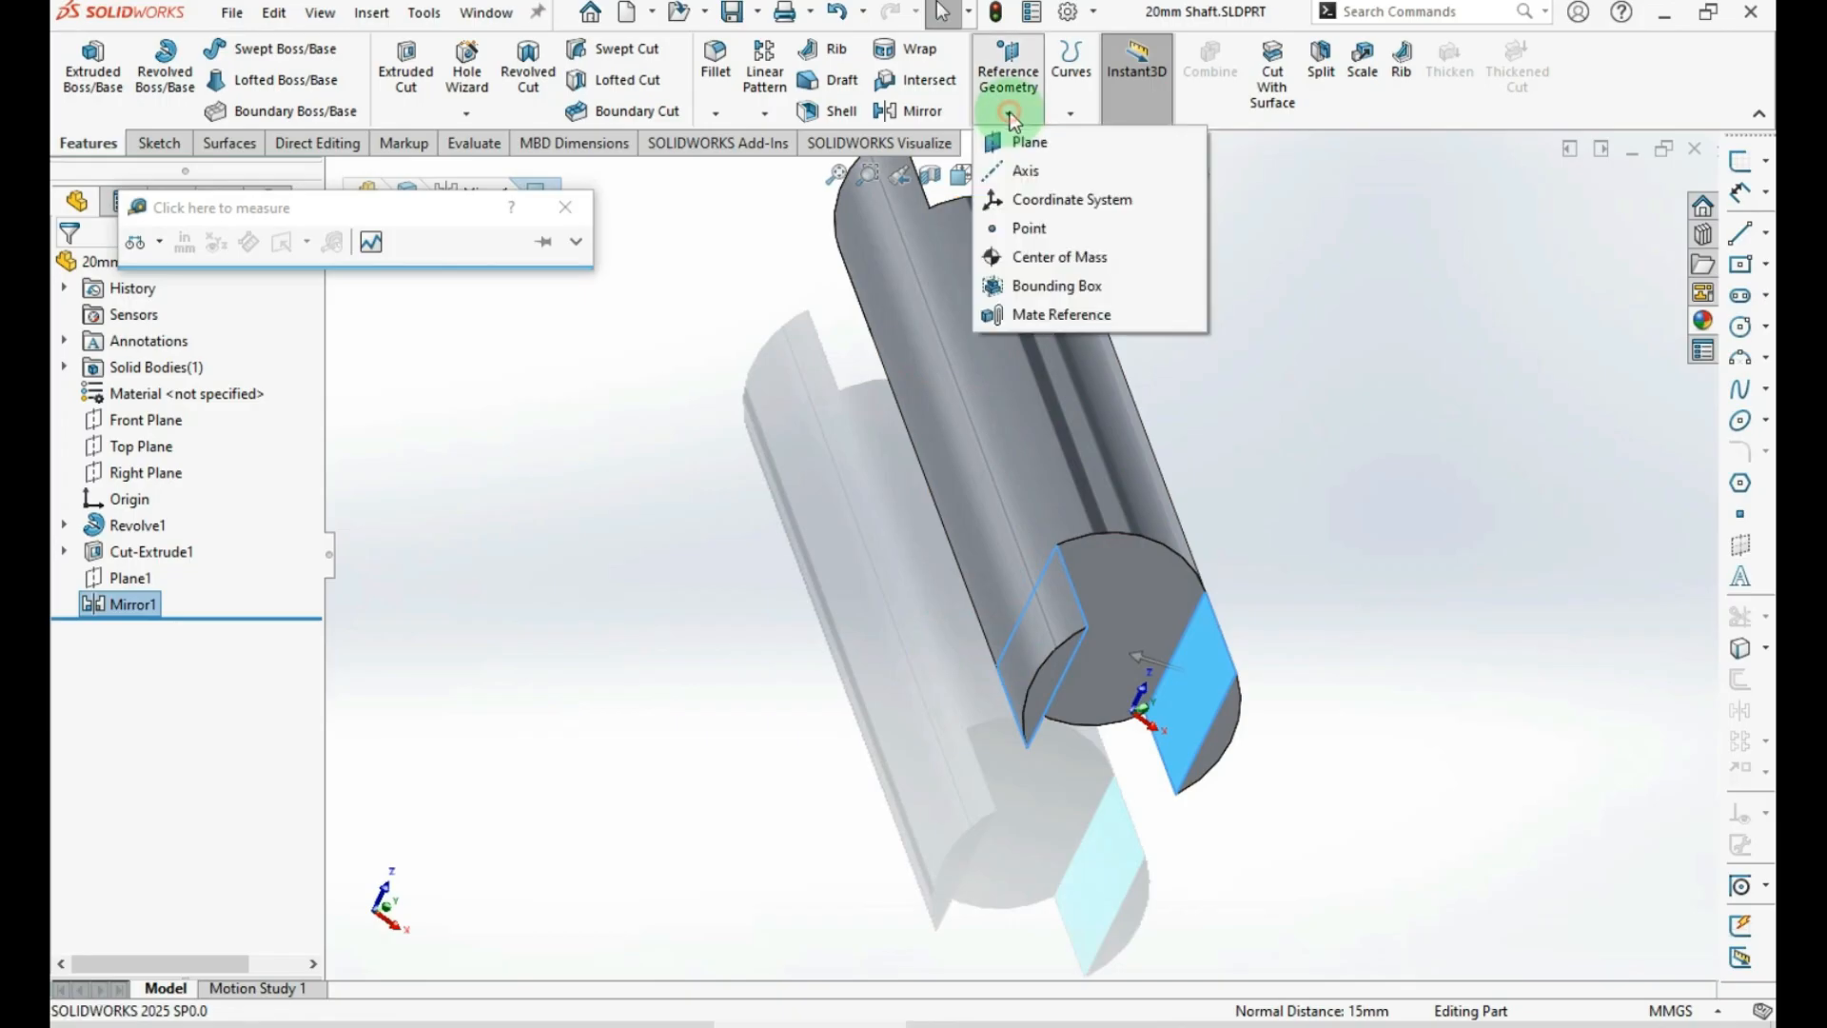
click(1386, 665)
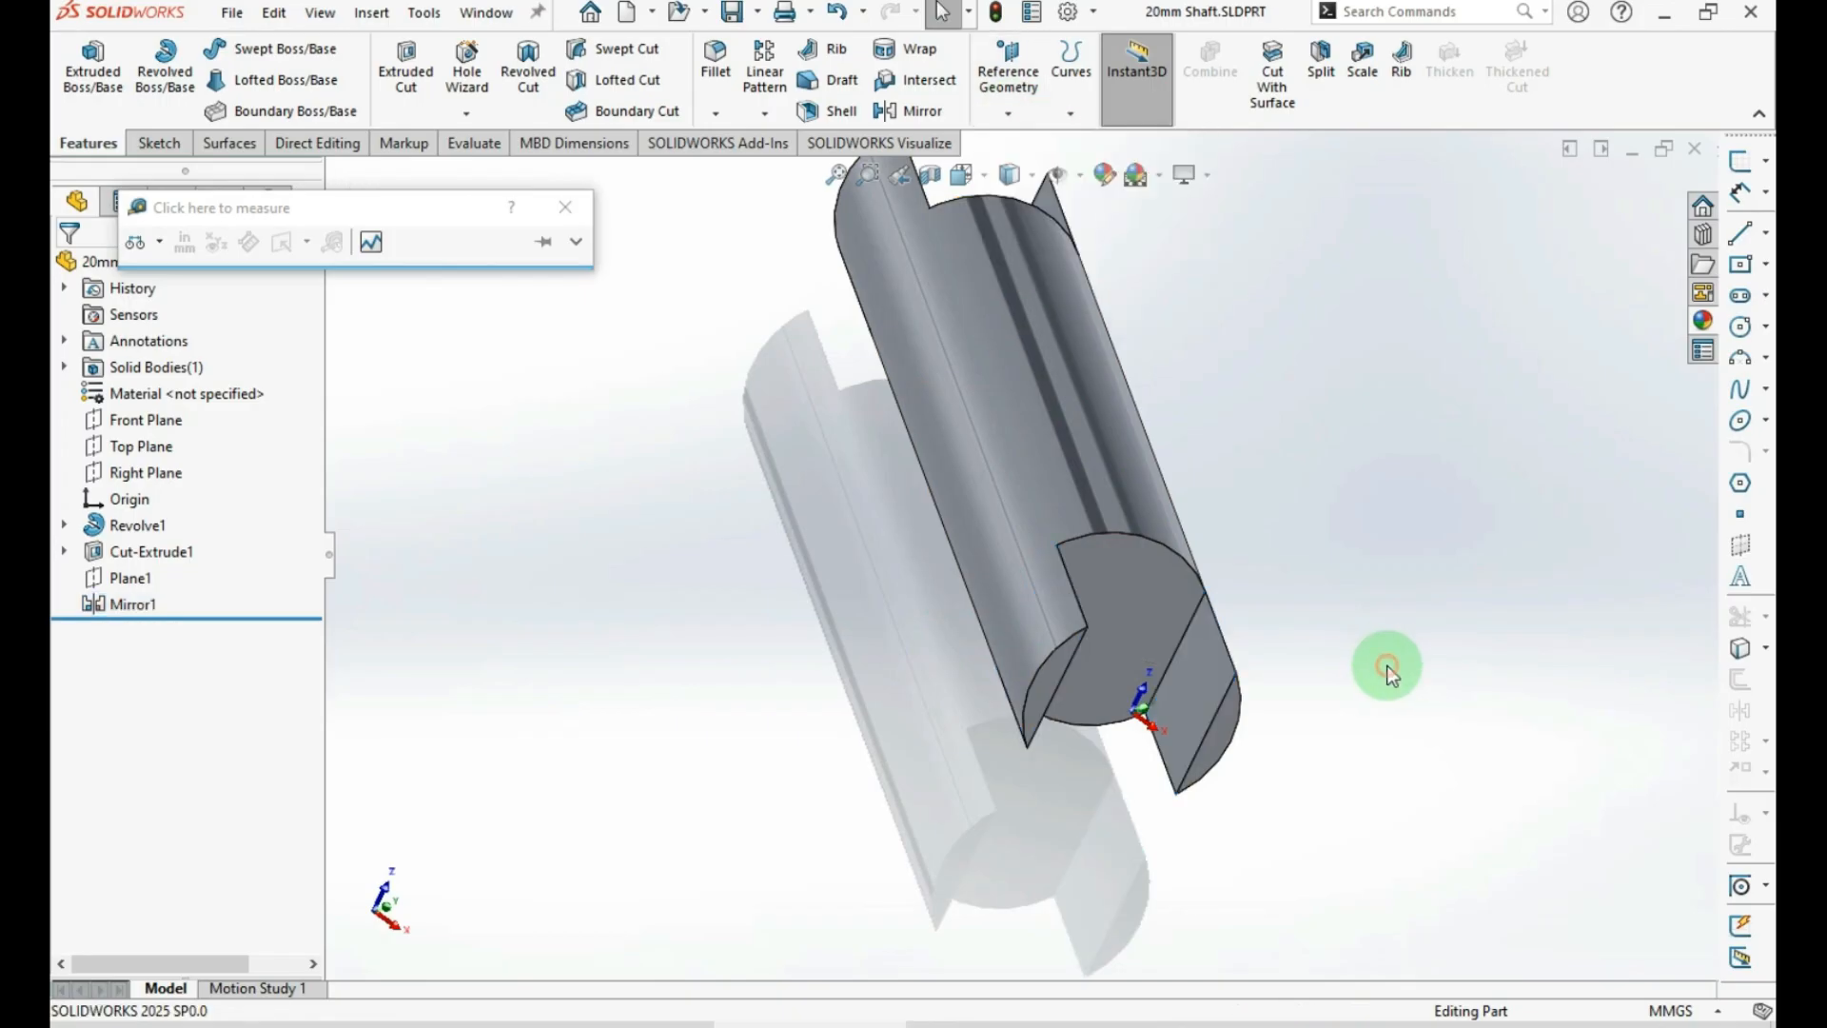
Start a sketch on the slot's inner flat side face at the origin end and set the display style to Hidden Lines Visible
click(1189, 713)
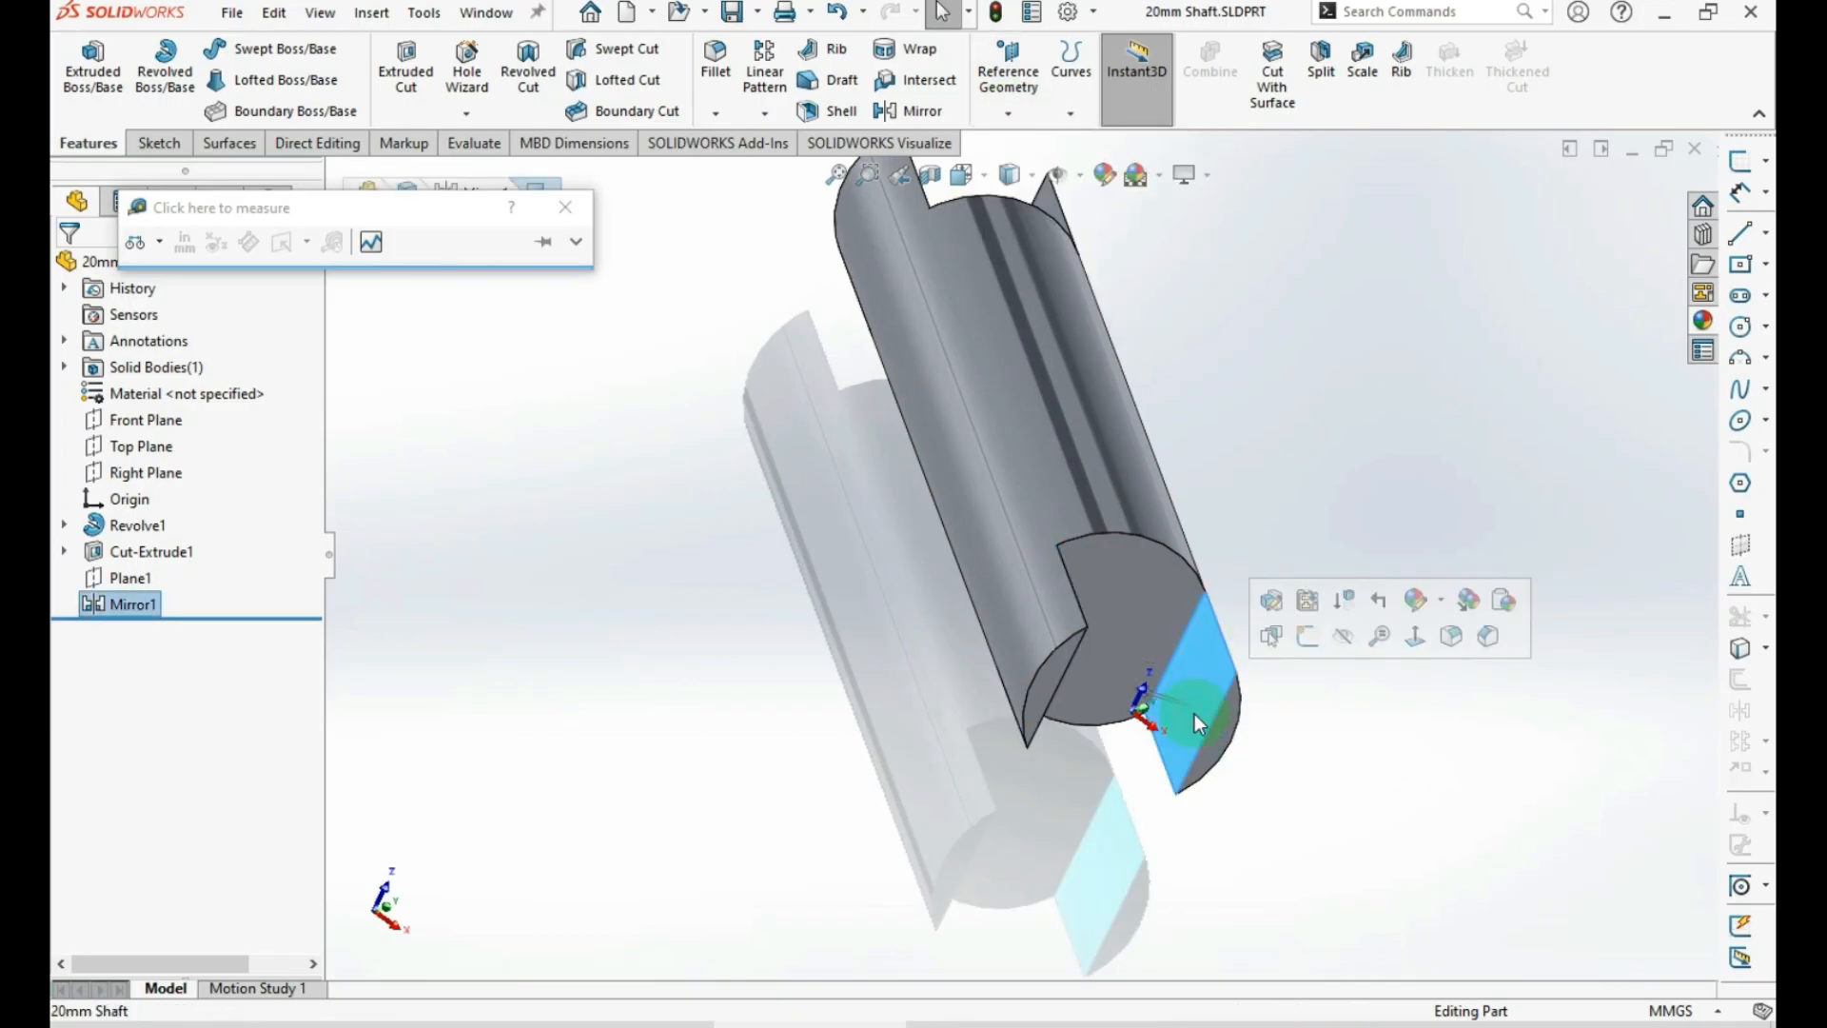
click(1760, 171)
click(980, 219)
click(1027, 181)
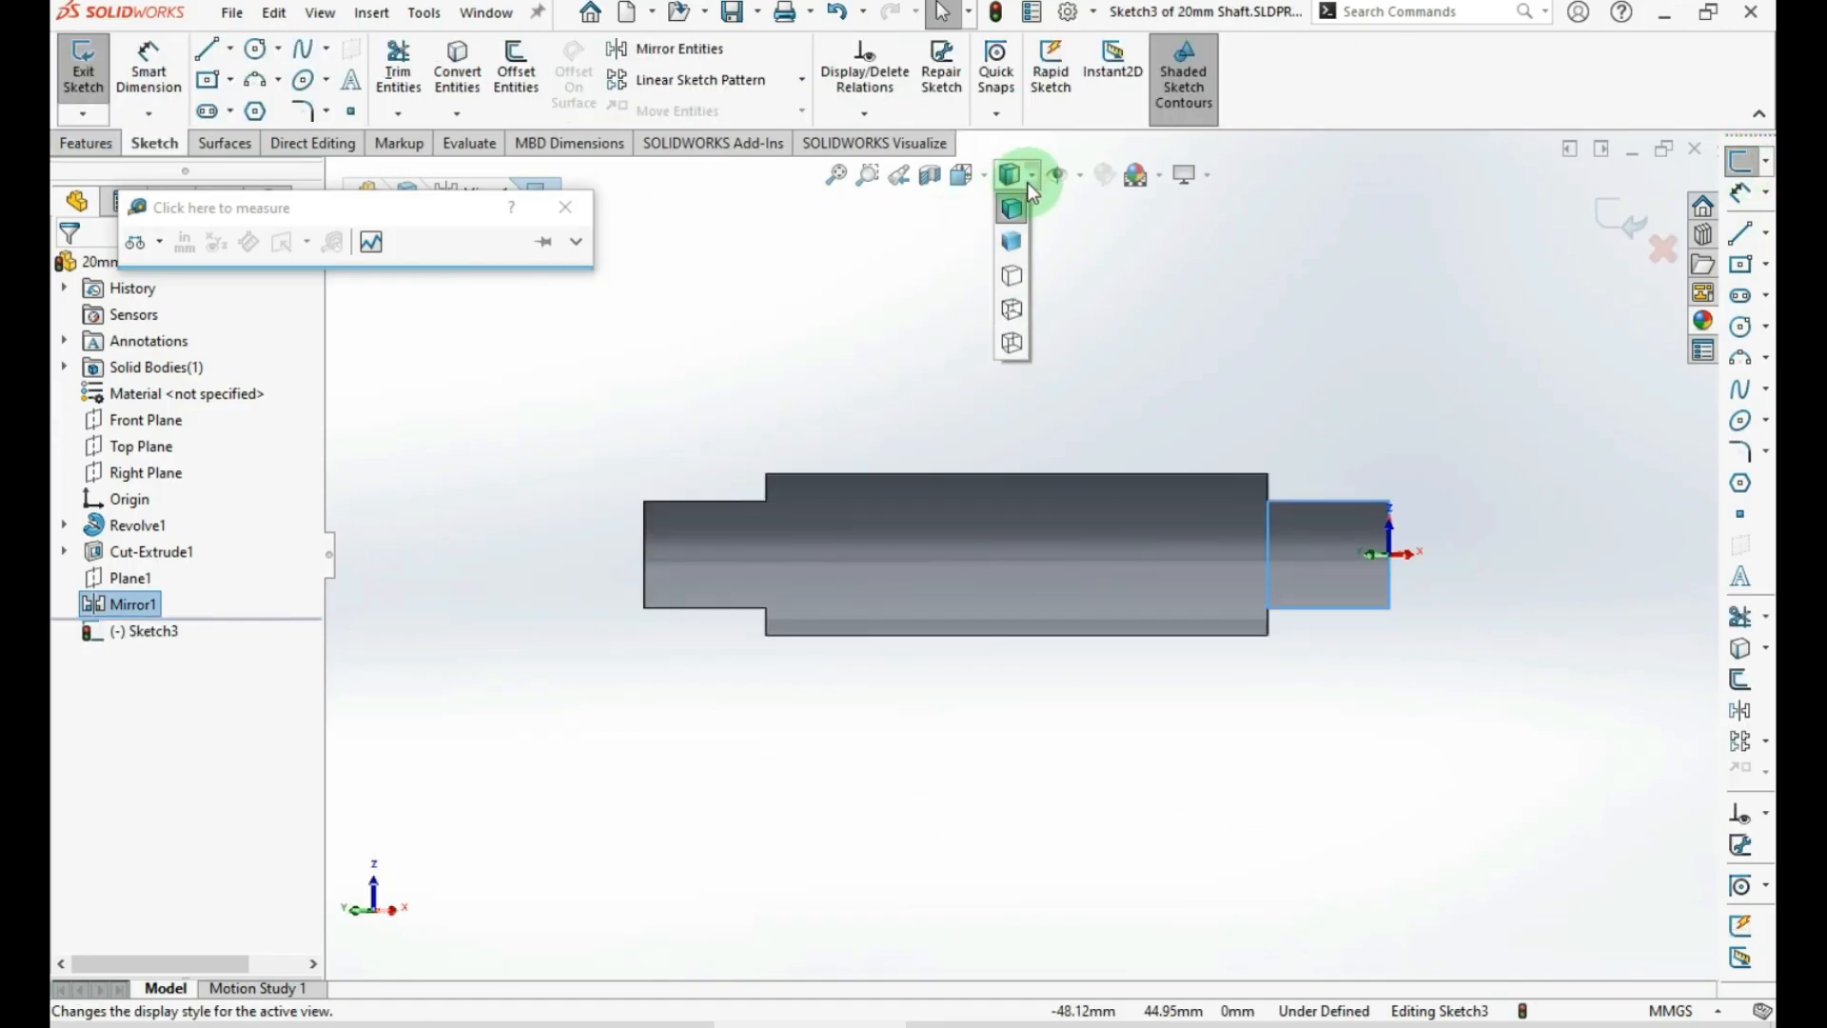
click(1014, 313)
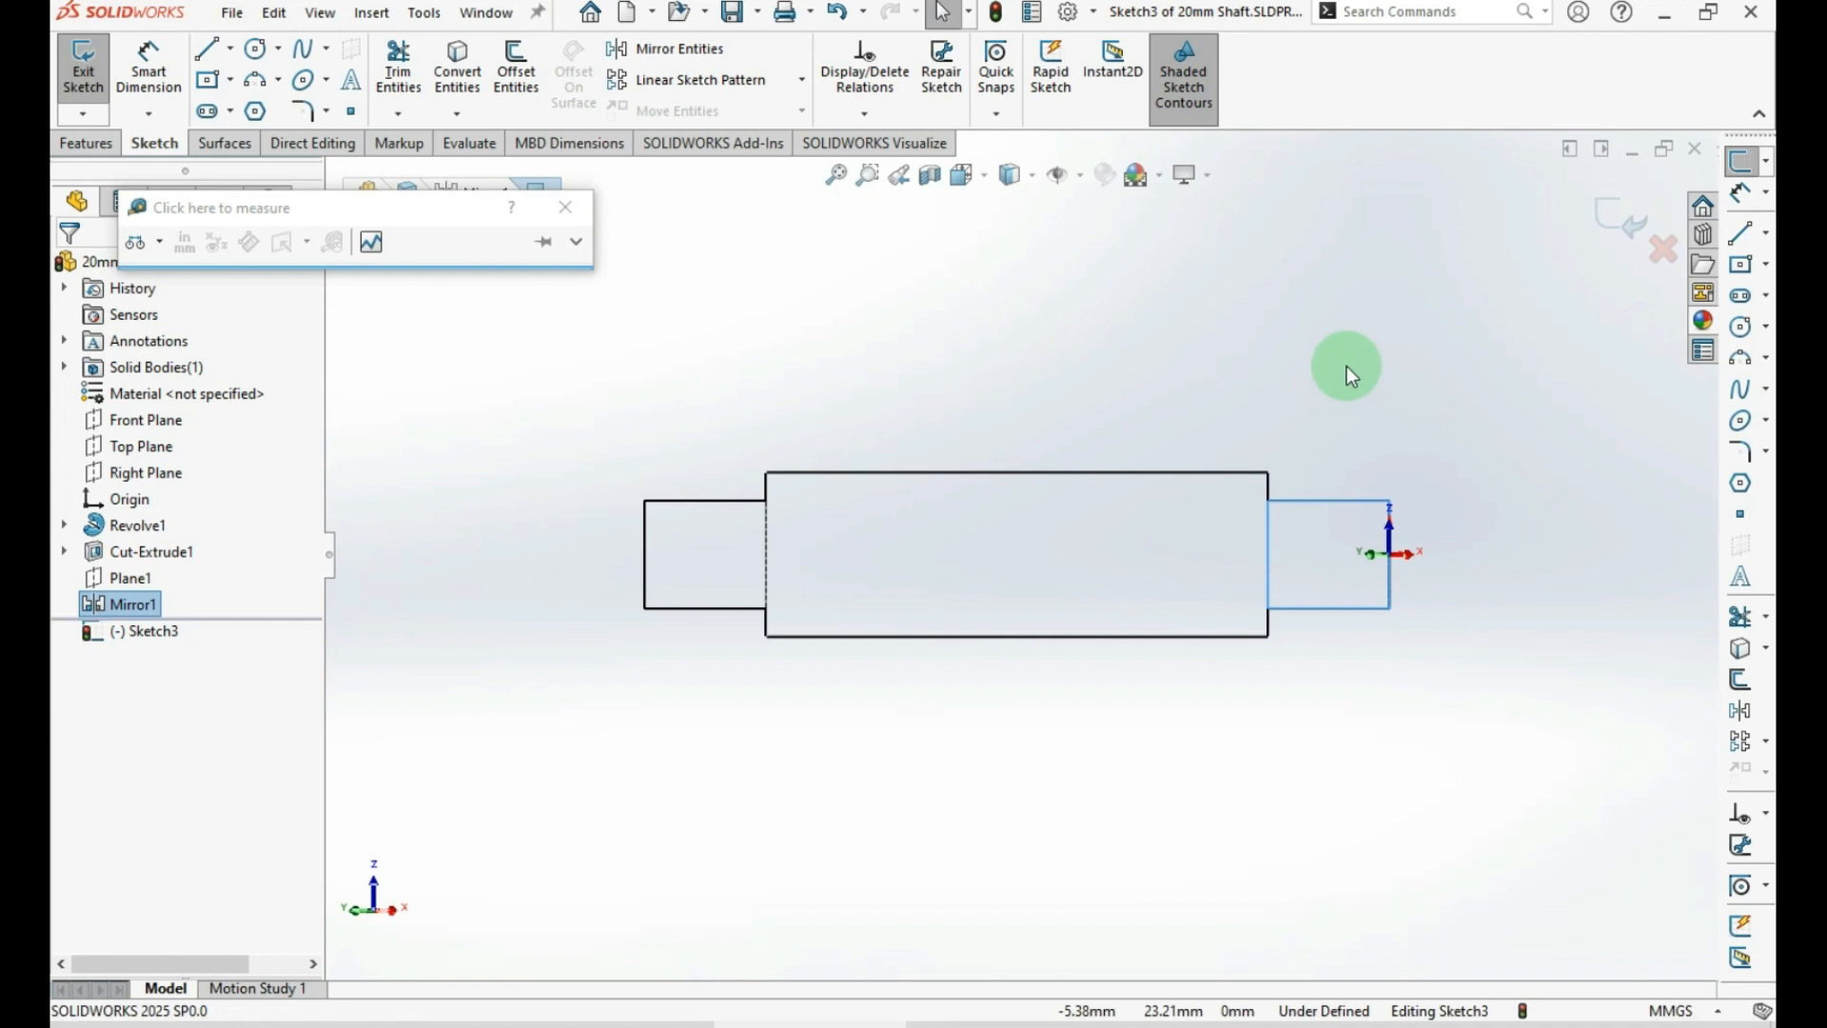
click(1351, 376)
Draw a horizontal centerline from the origin to the midpoint of the shaft's opposite end edge
click(1740, 234)
click(1764, 239)
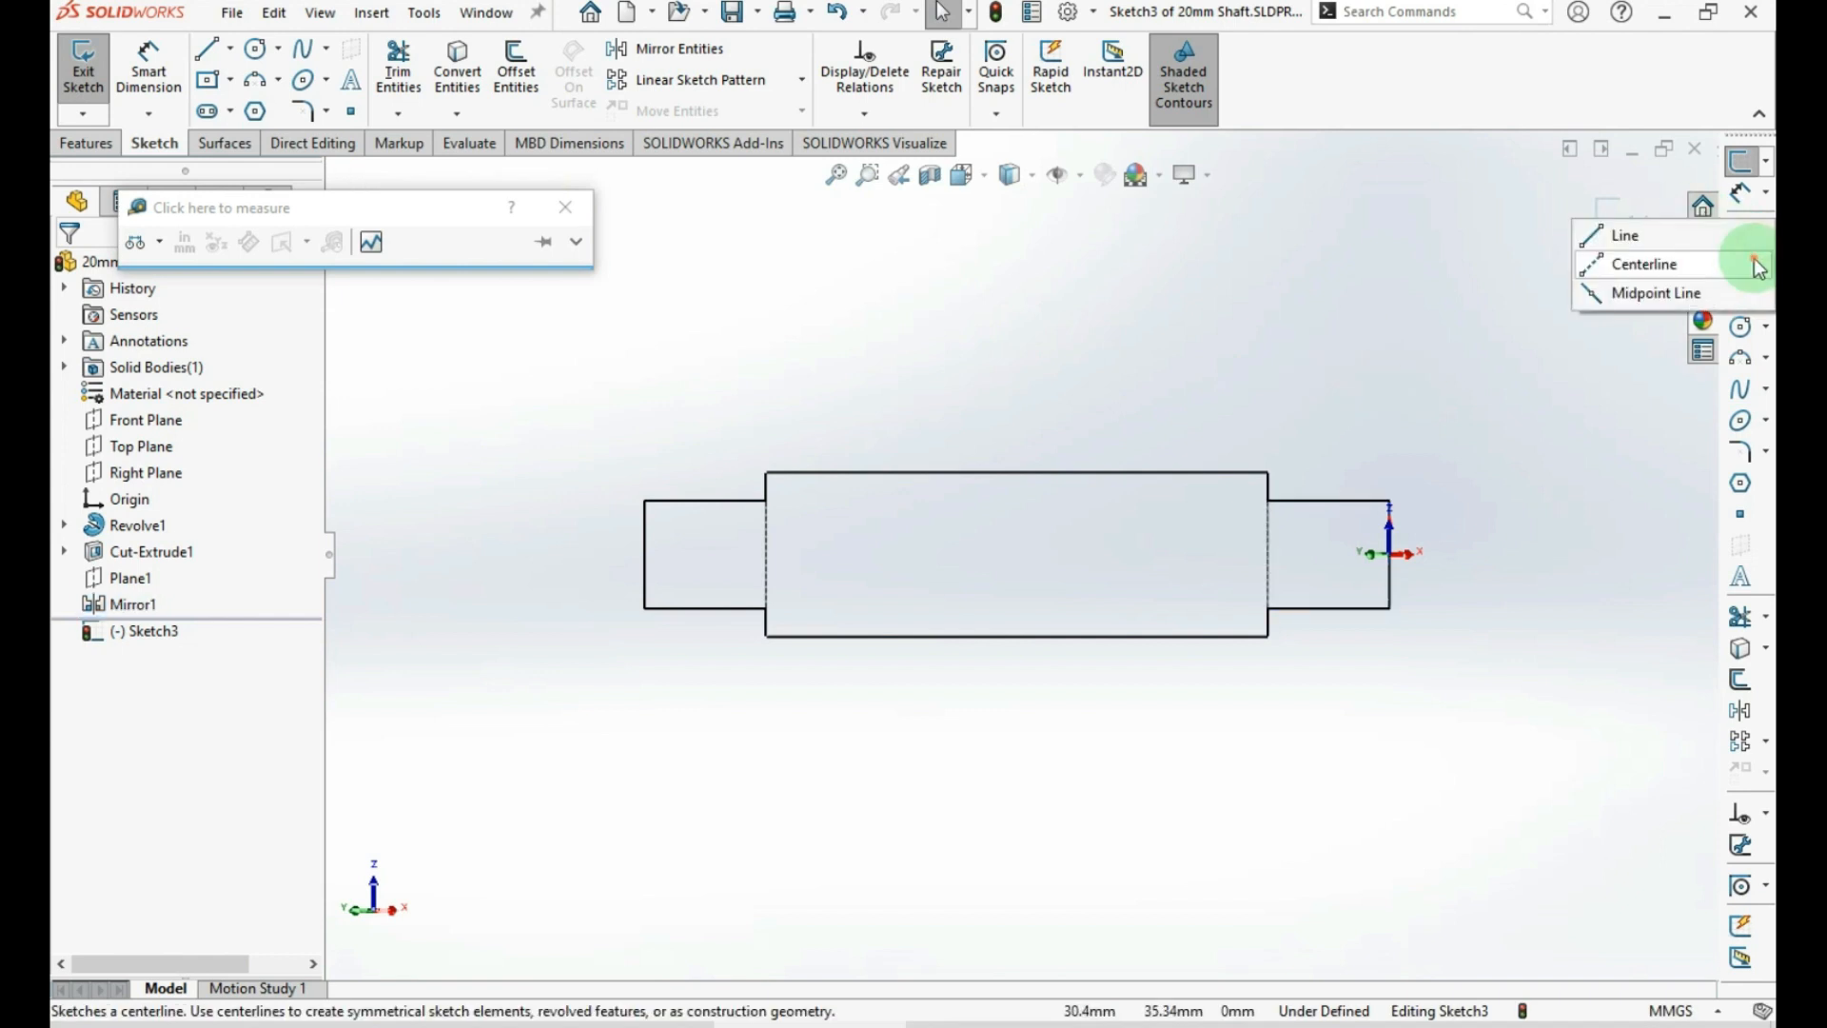
click(1623, 261)
scroll(1457, 530, down, 5)
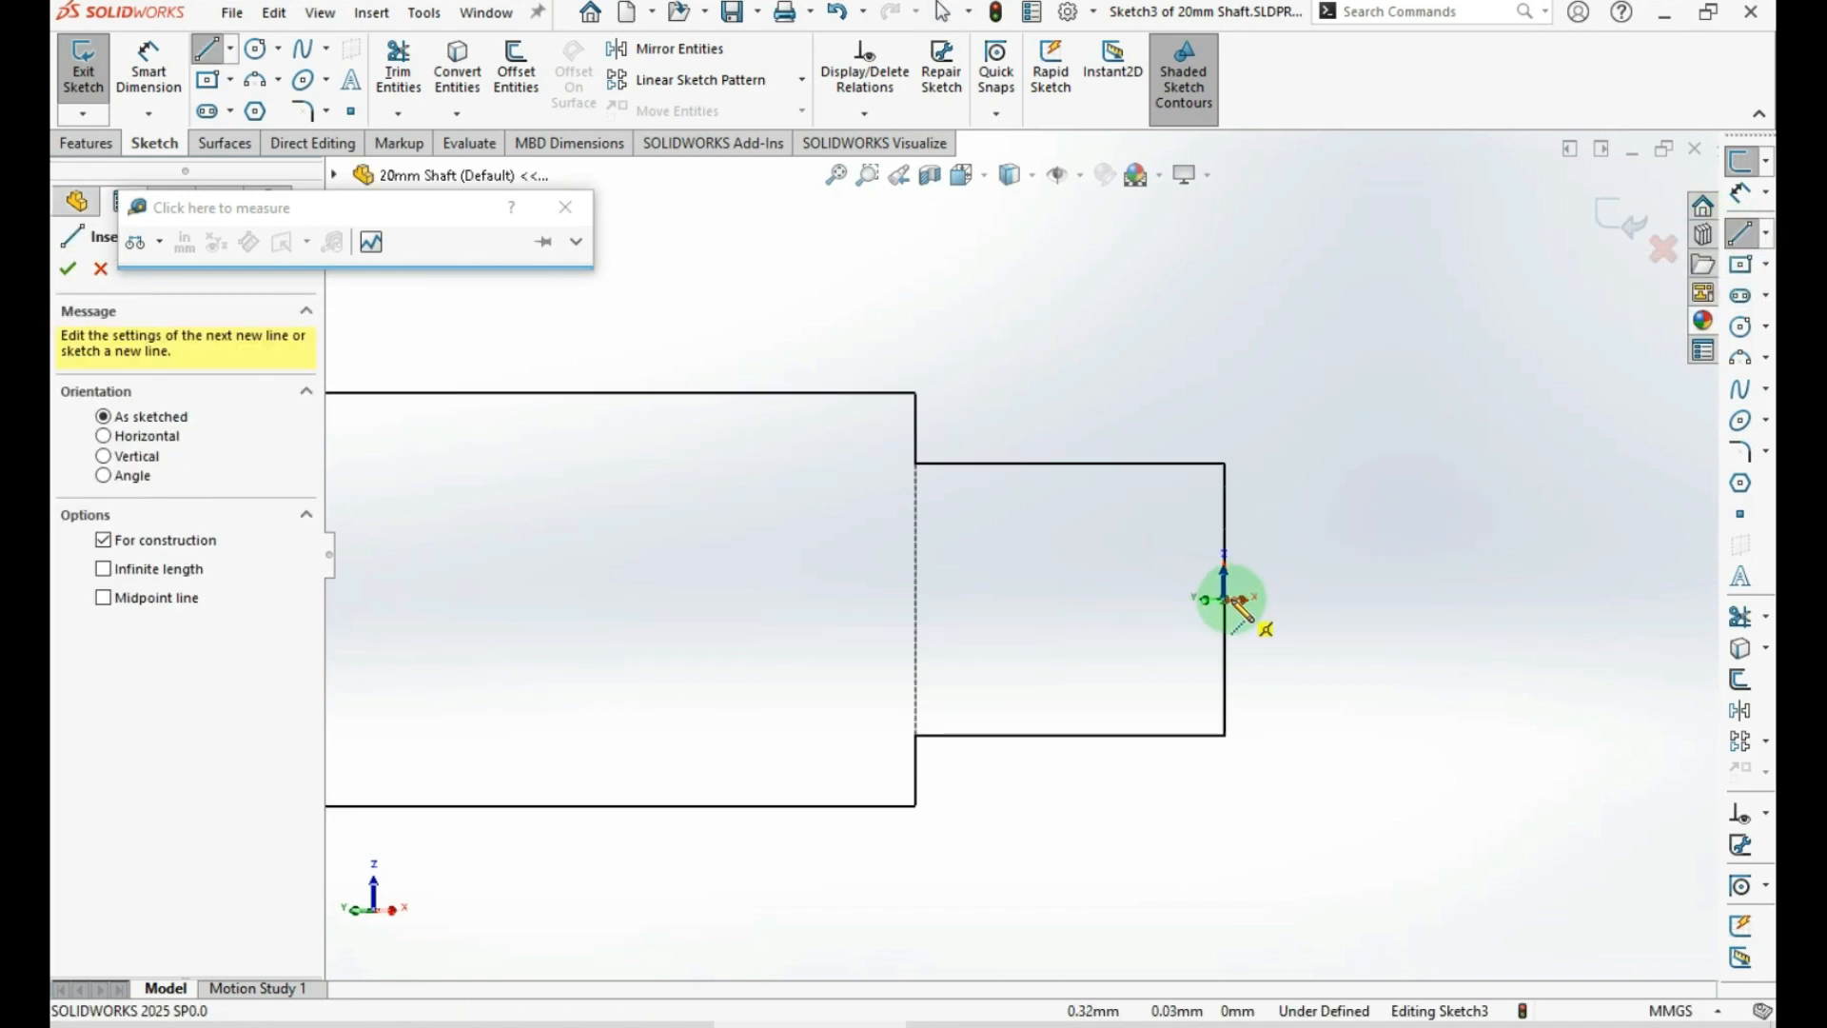
click(1226, 599)
scroll(1009, 571, up, 5)
scroll(790, 600, down, 3)
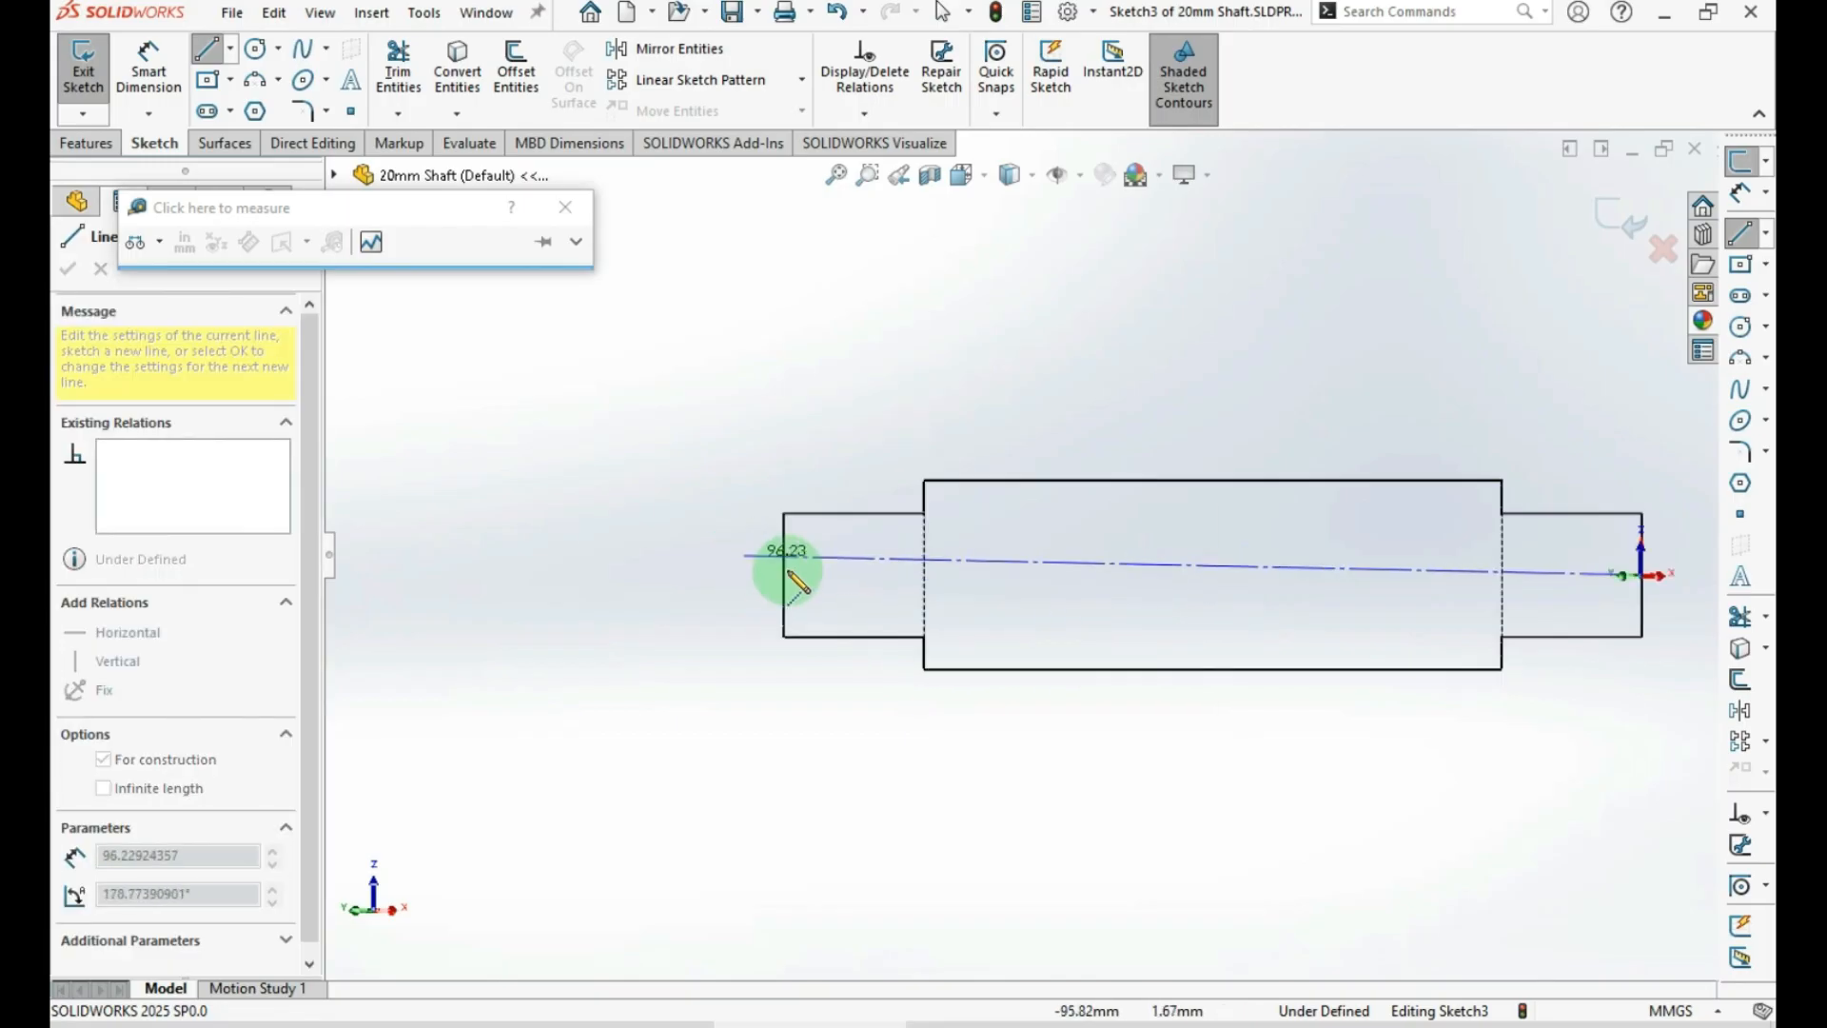
click(784, 575)
key(Escape)
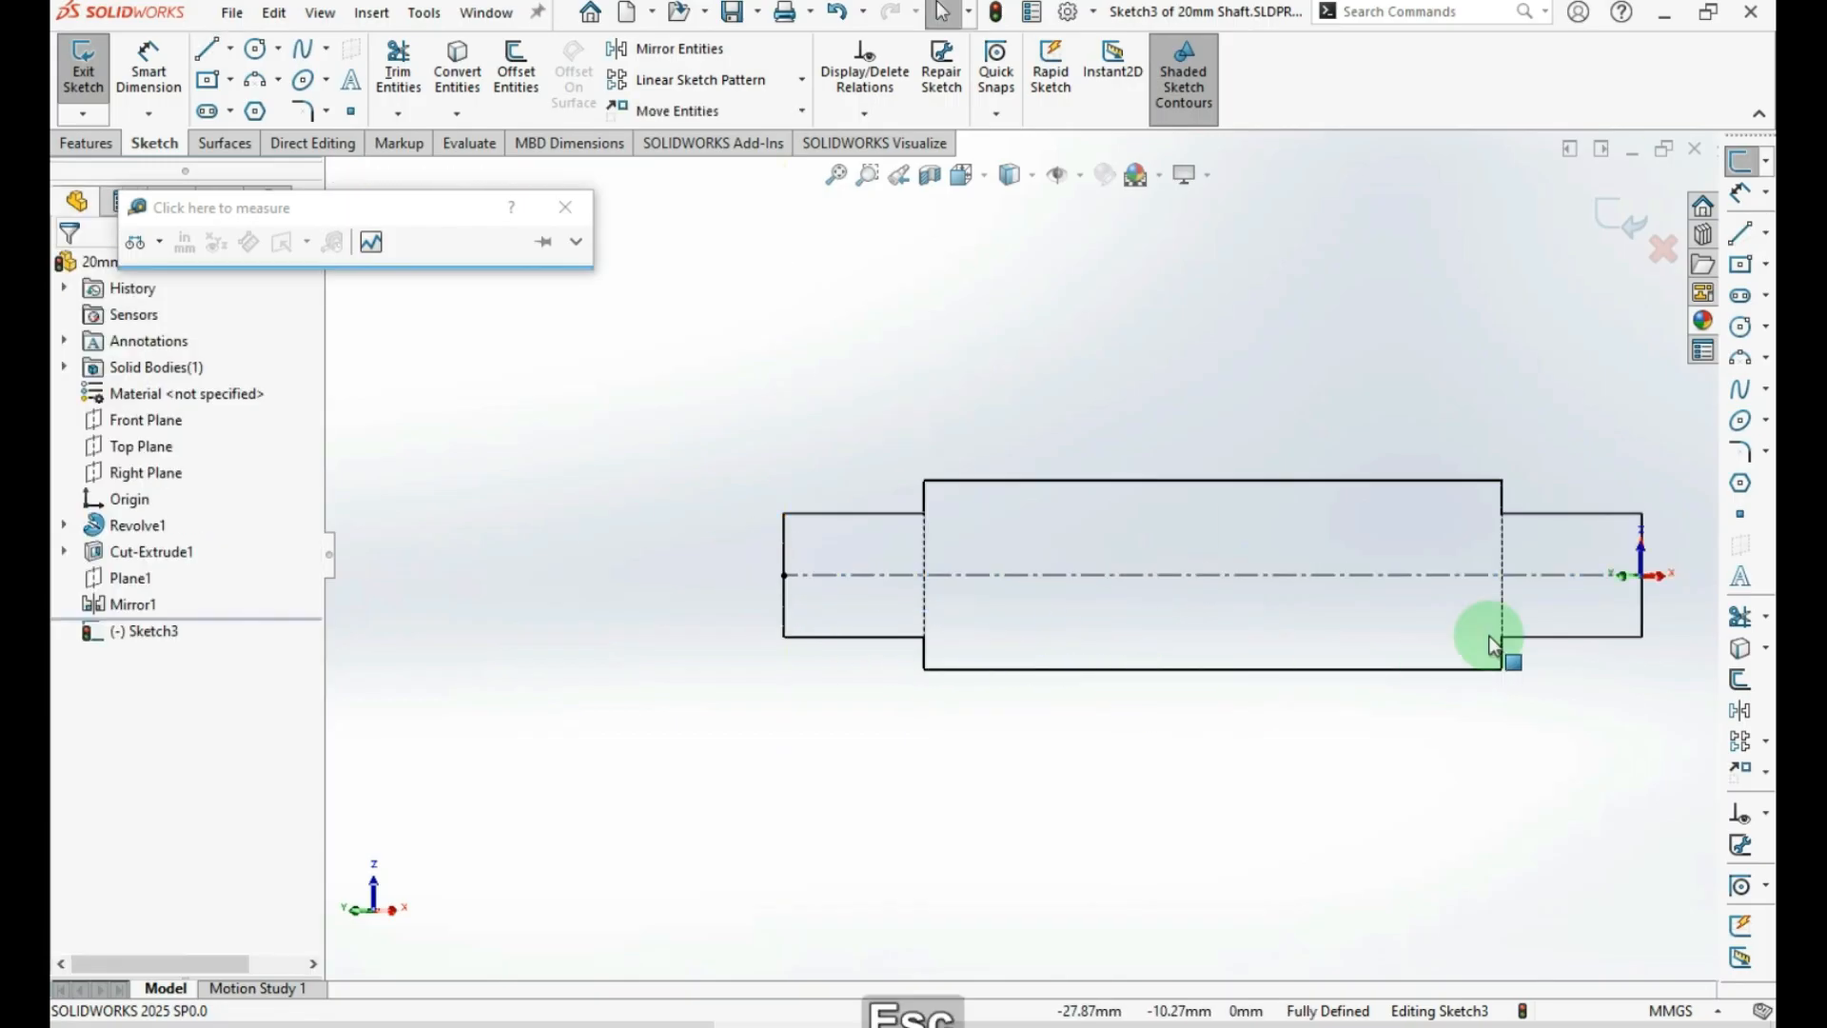
Sketch two circles centred on the centerline, about 4.9 mm in diameter near the origin end and about 5.6 mm near the opposite end
click(1741, 326)
click(1597, 575)
click(1615, 590)
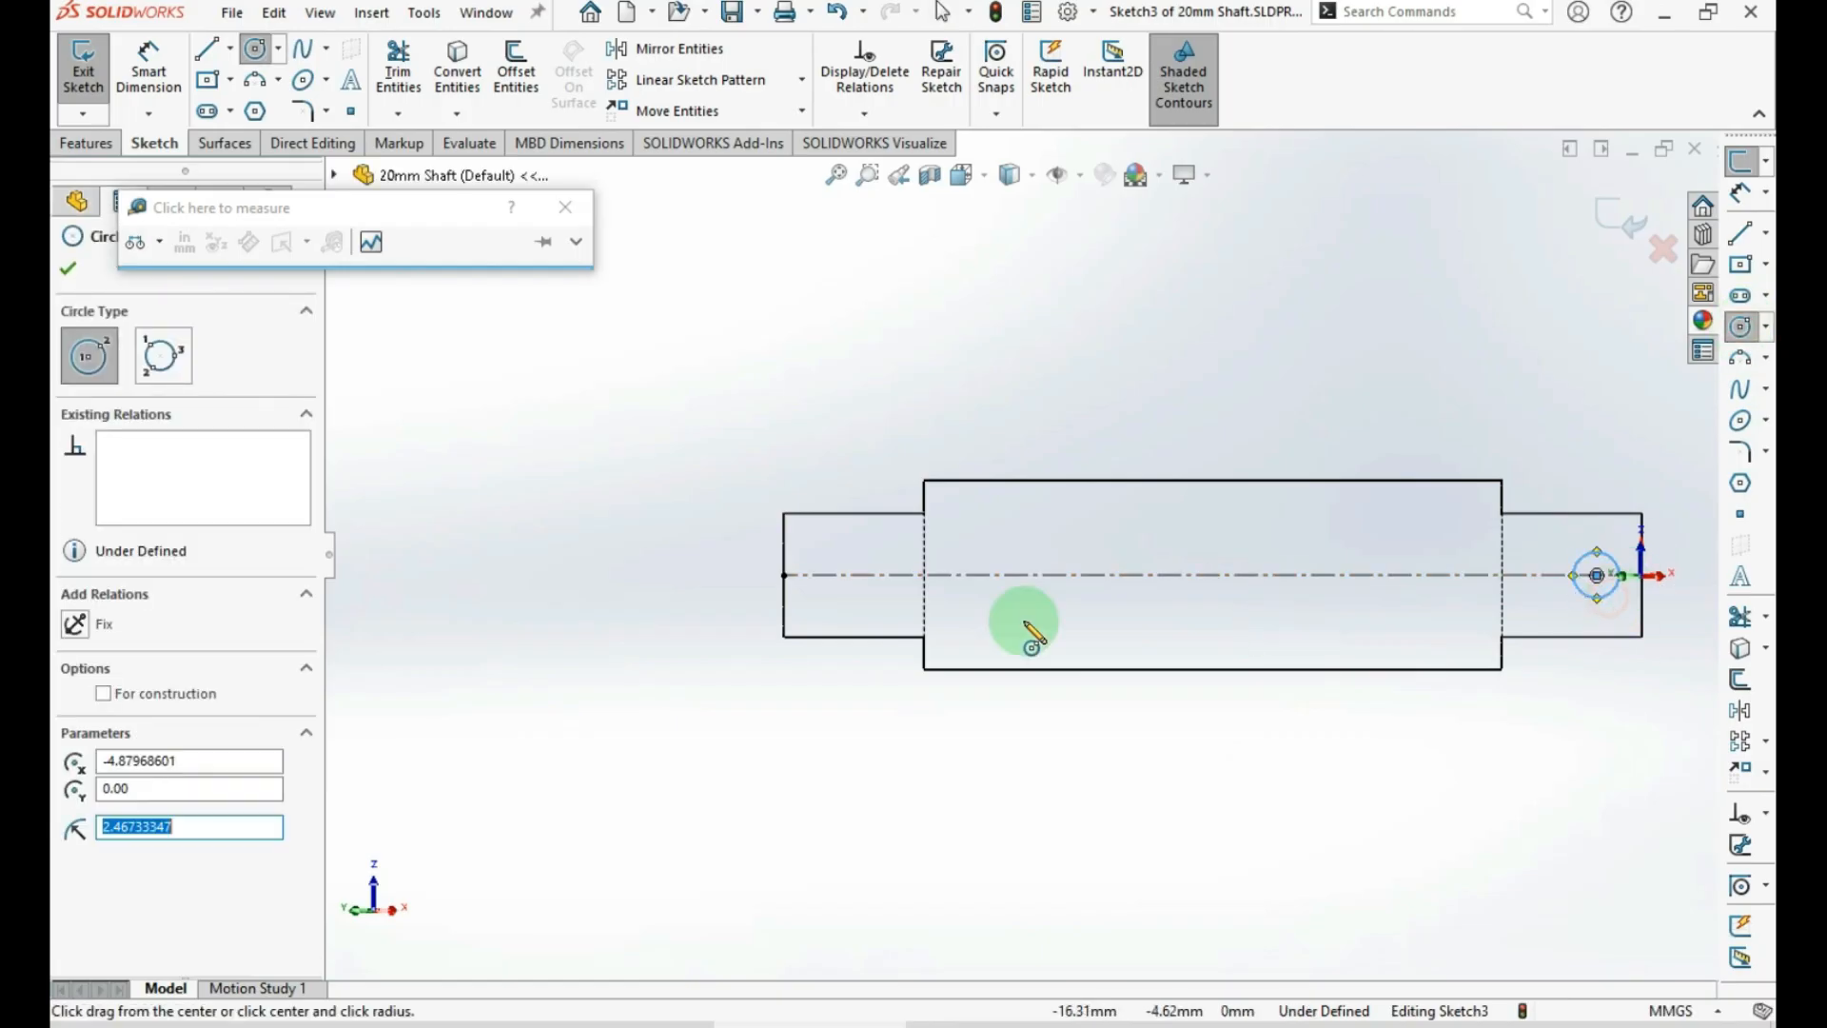
click(836, 575)
click(848, 599)
key(Escape)
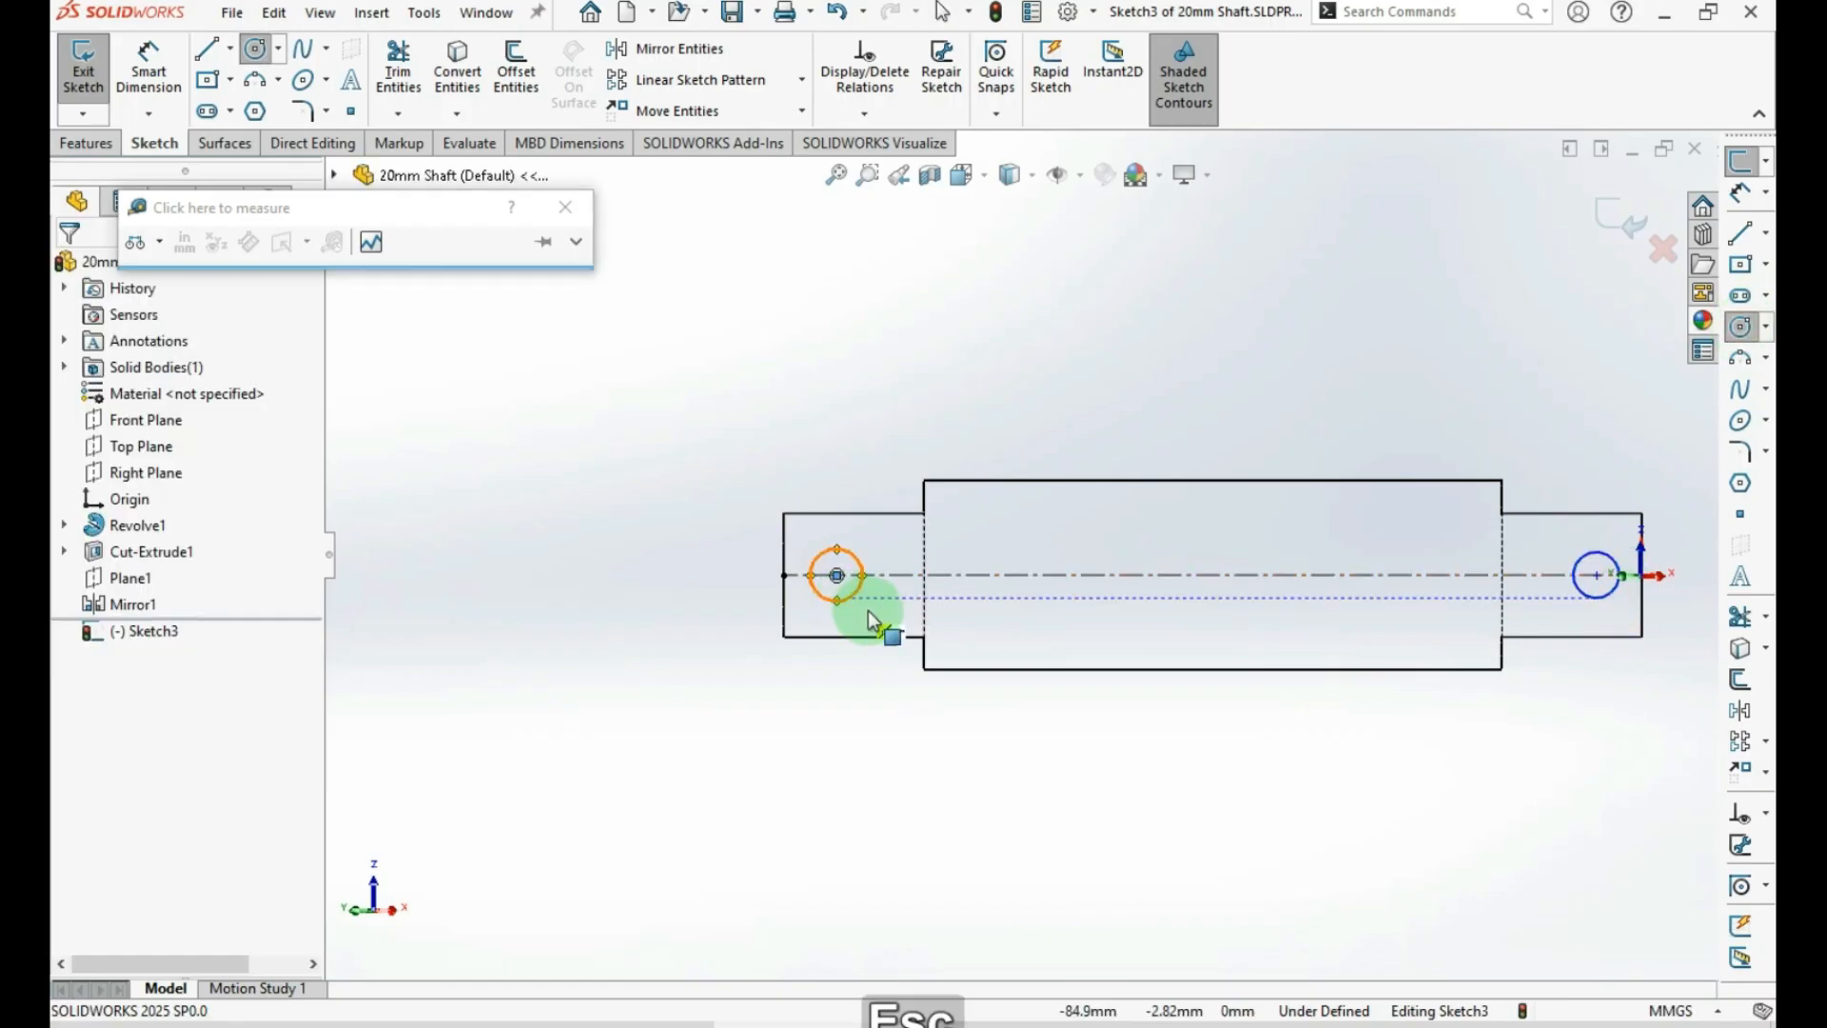
Add an Equal relation between the two end circles
click(855, 590)
ctrl+click(1592, 594)
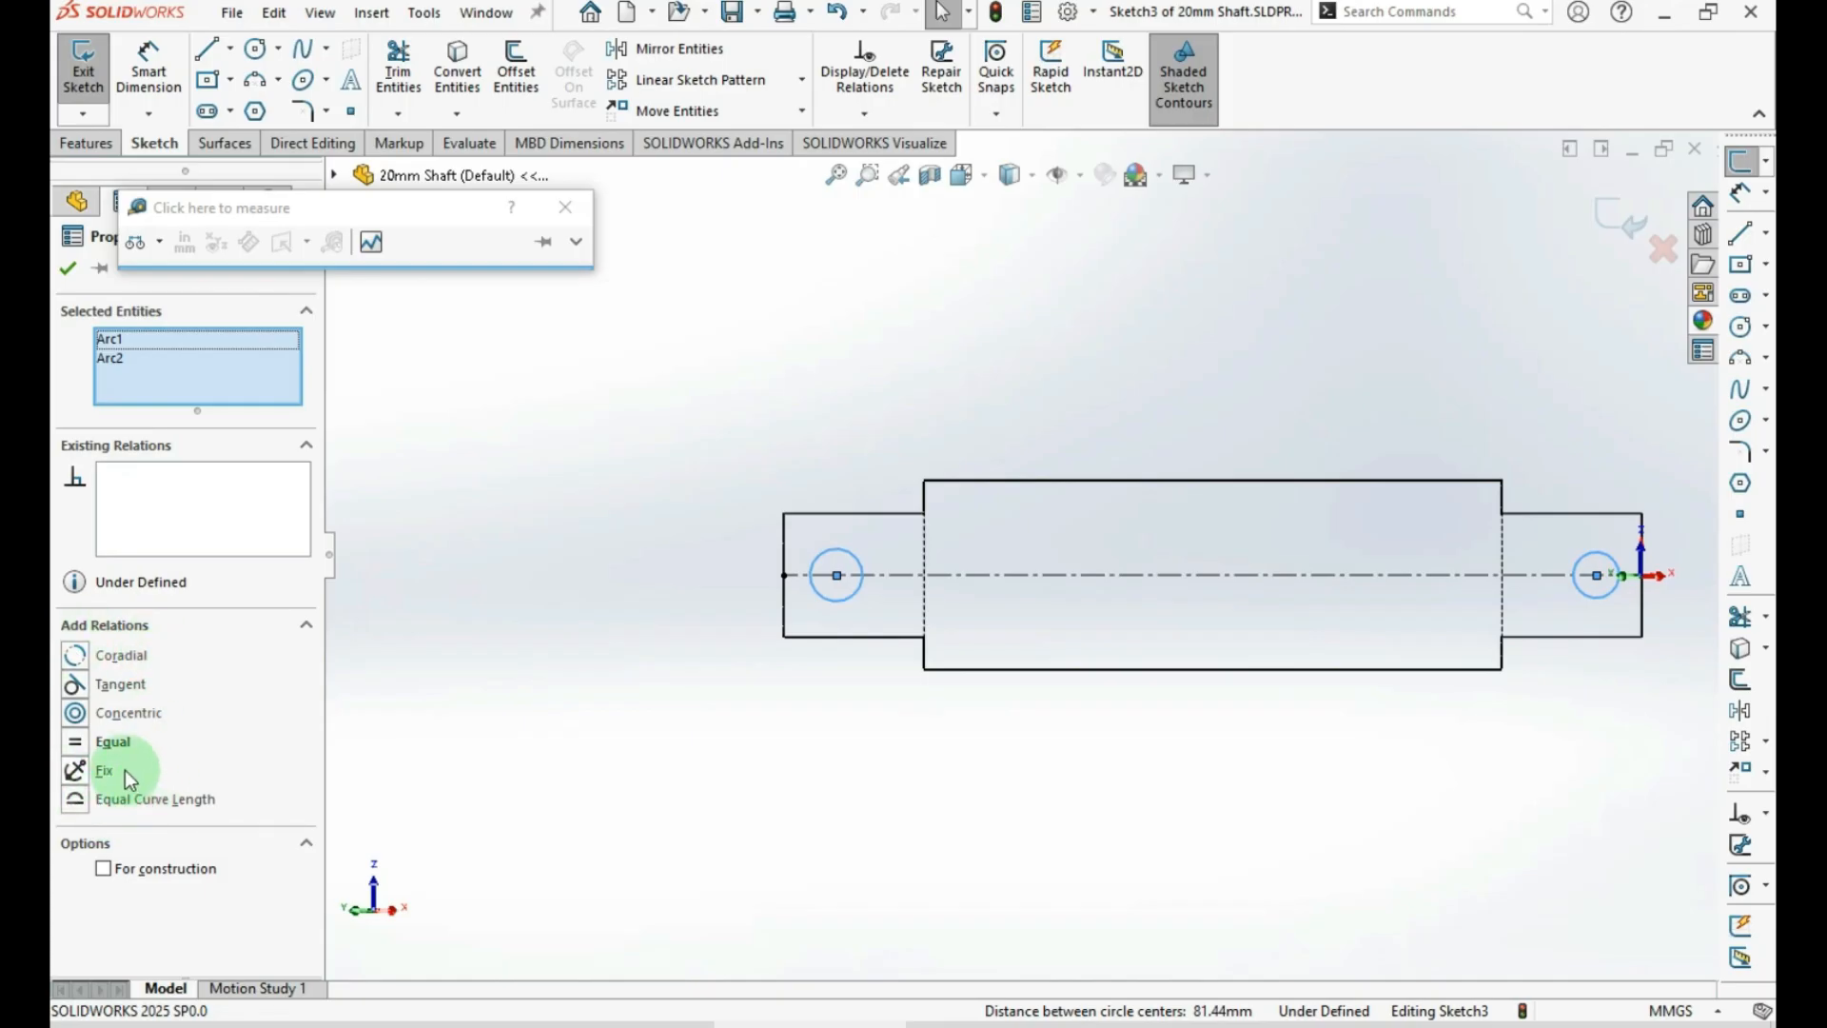
click(77, 747)
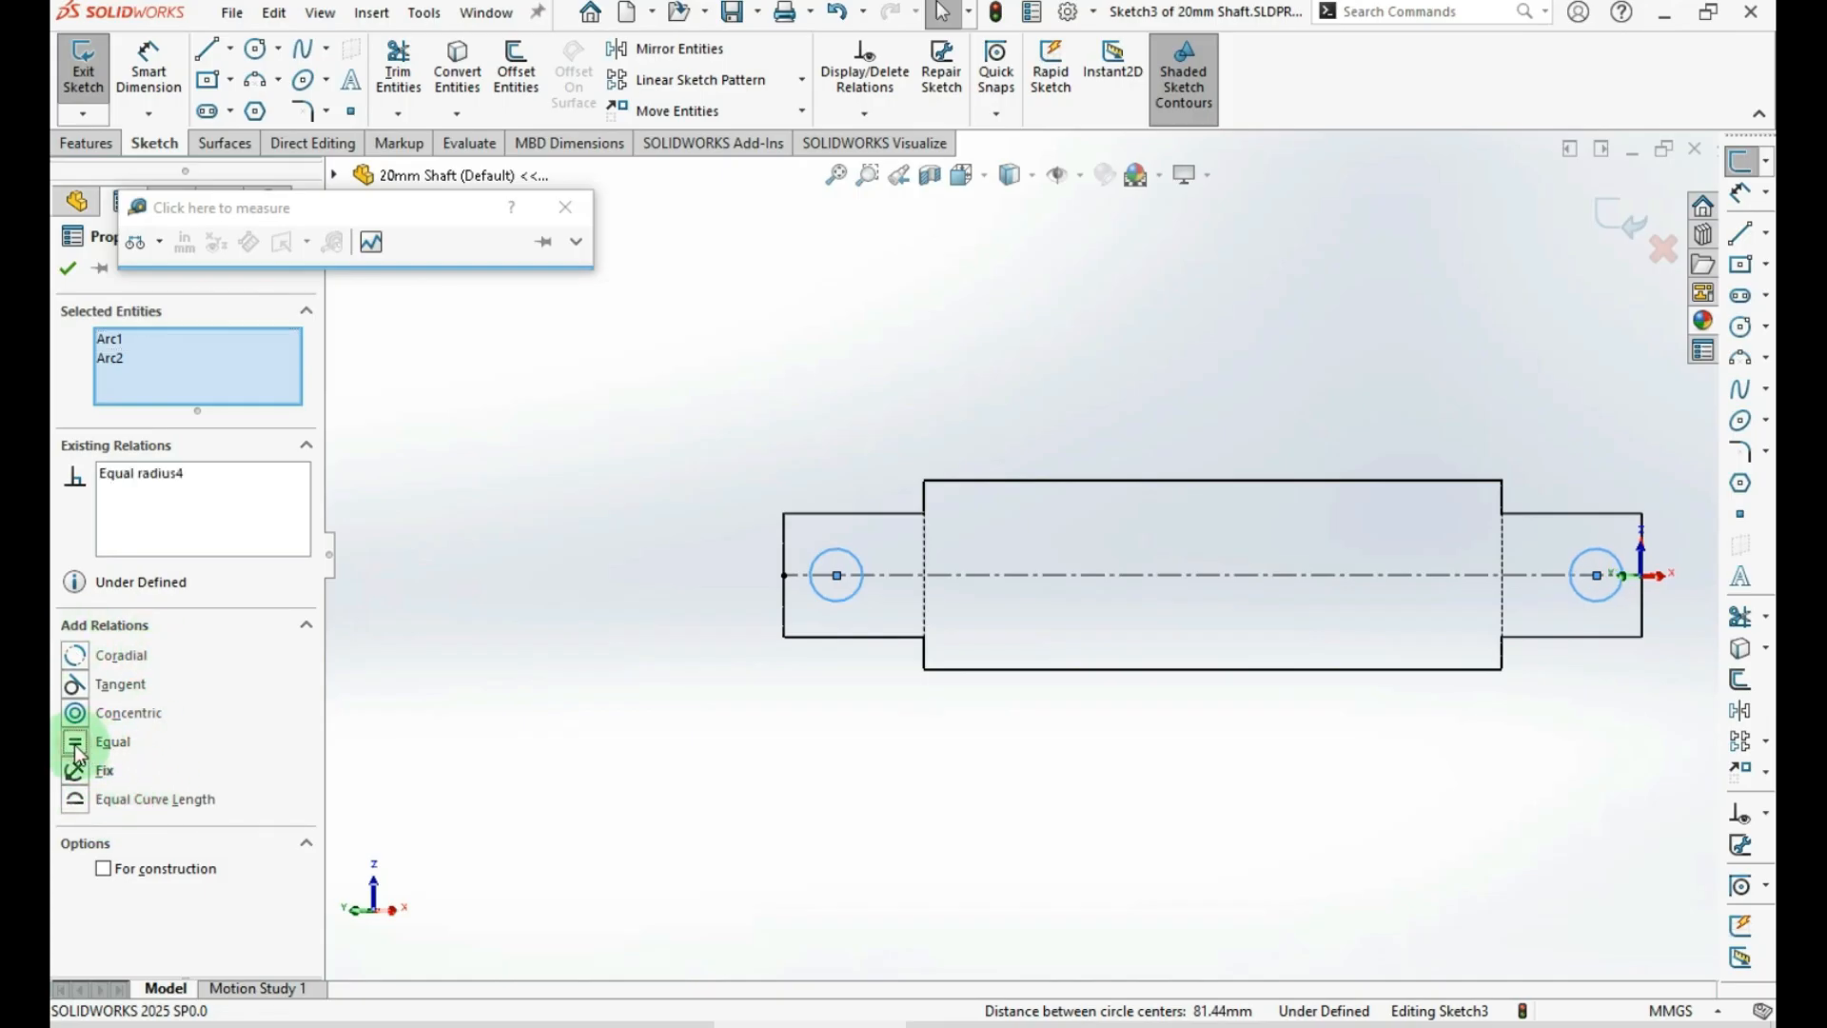
click(705, 807)
Dimension the diameter of the circle farthest from the origin as 5 mm
key(d)
click(837, 602)
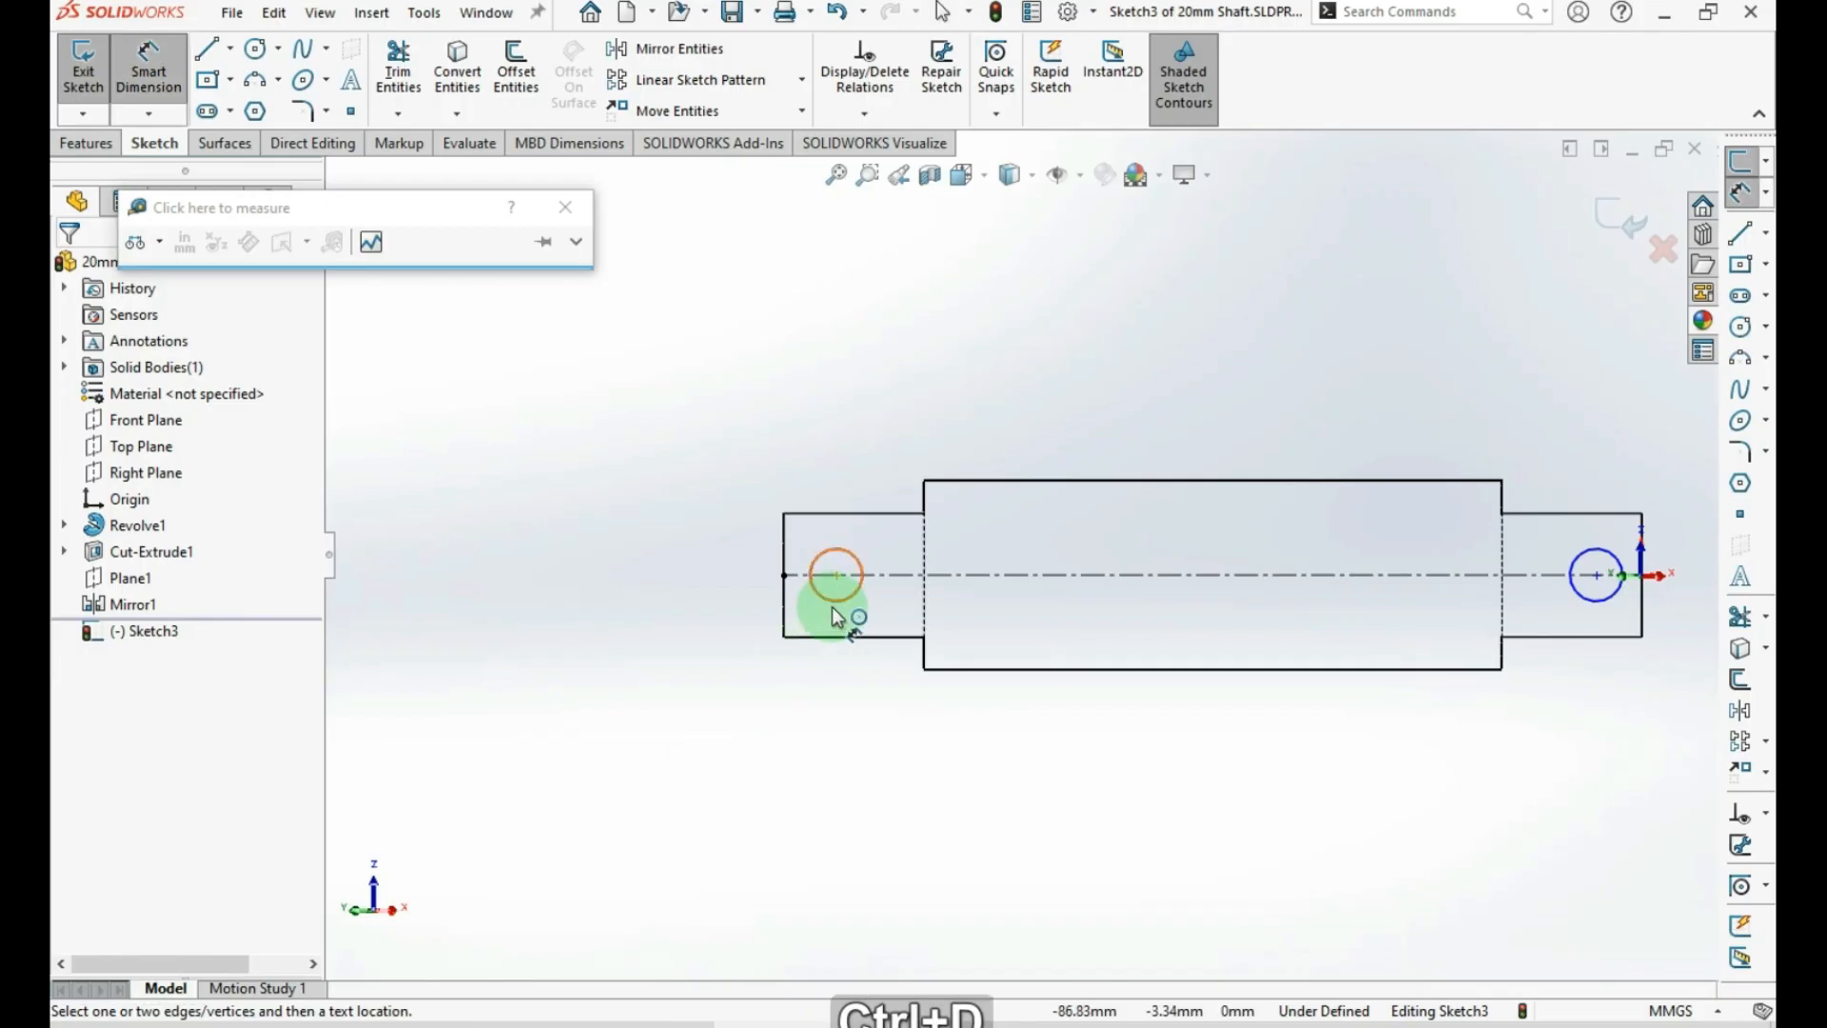
click(837, 472)
text(5)
key(Return)
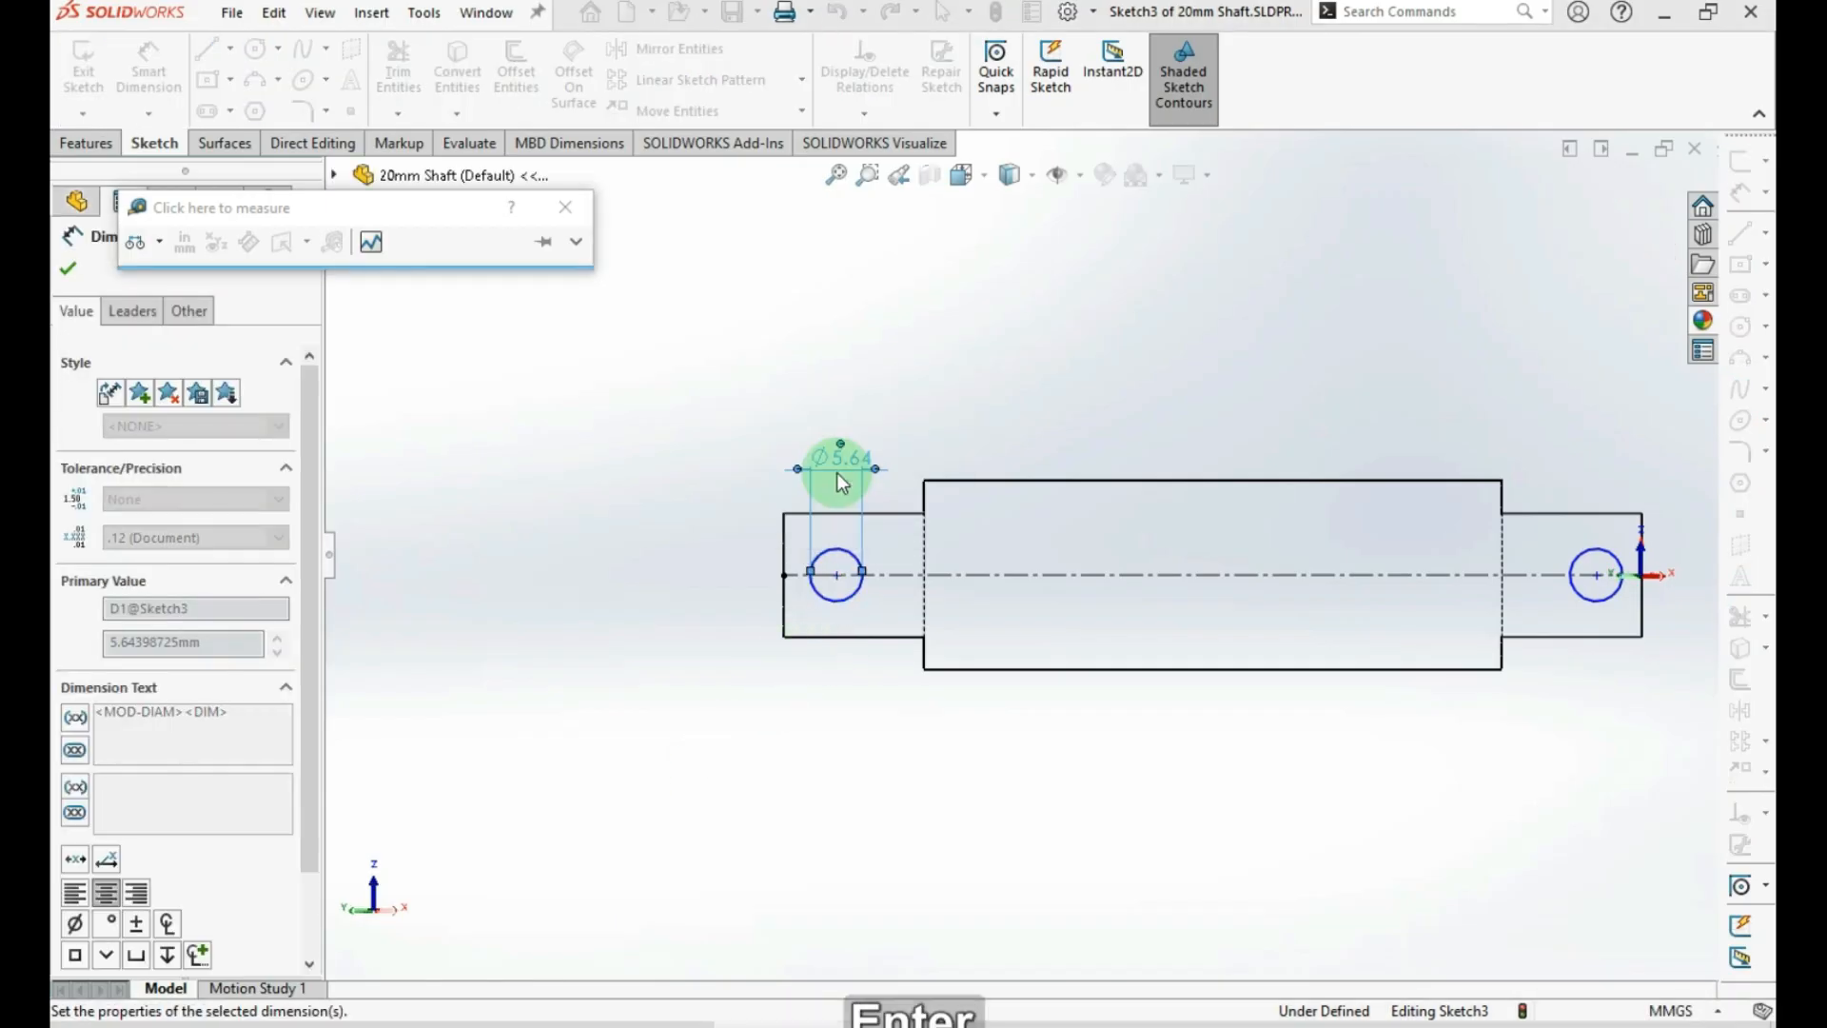
click(846, 845)
Dimension the distance from that circle's centre to the nearby centerline endpoint on the shaft end as 5 mm
click(833, 610)
click(783, 575)
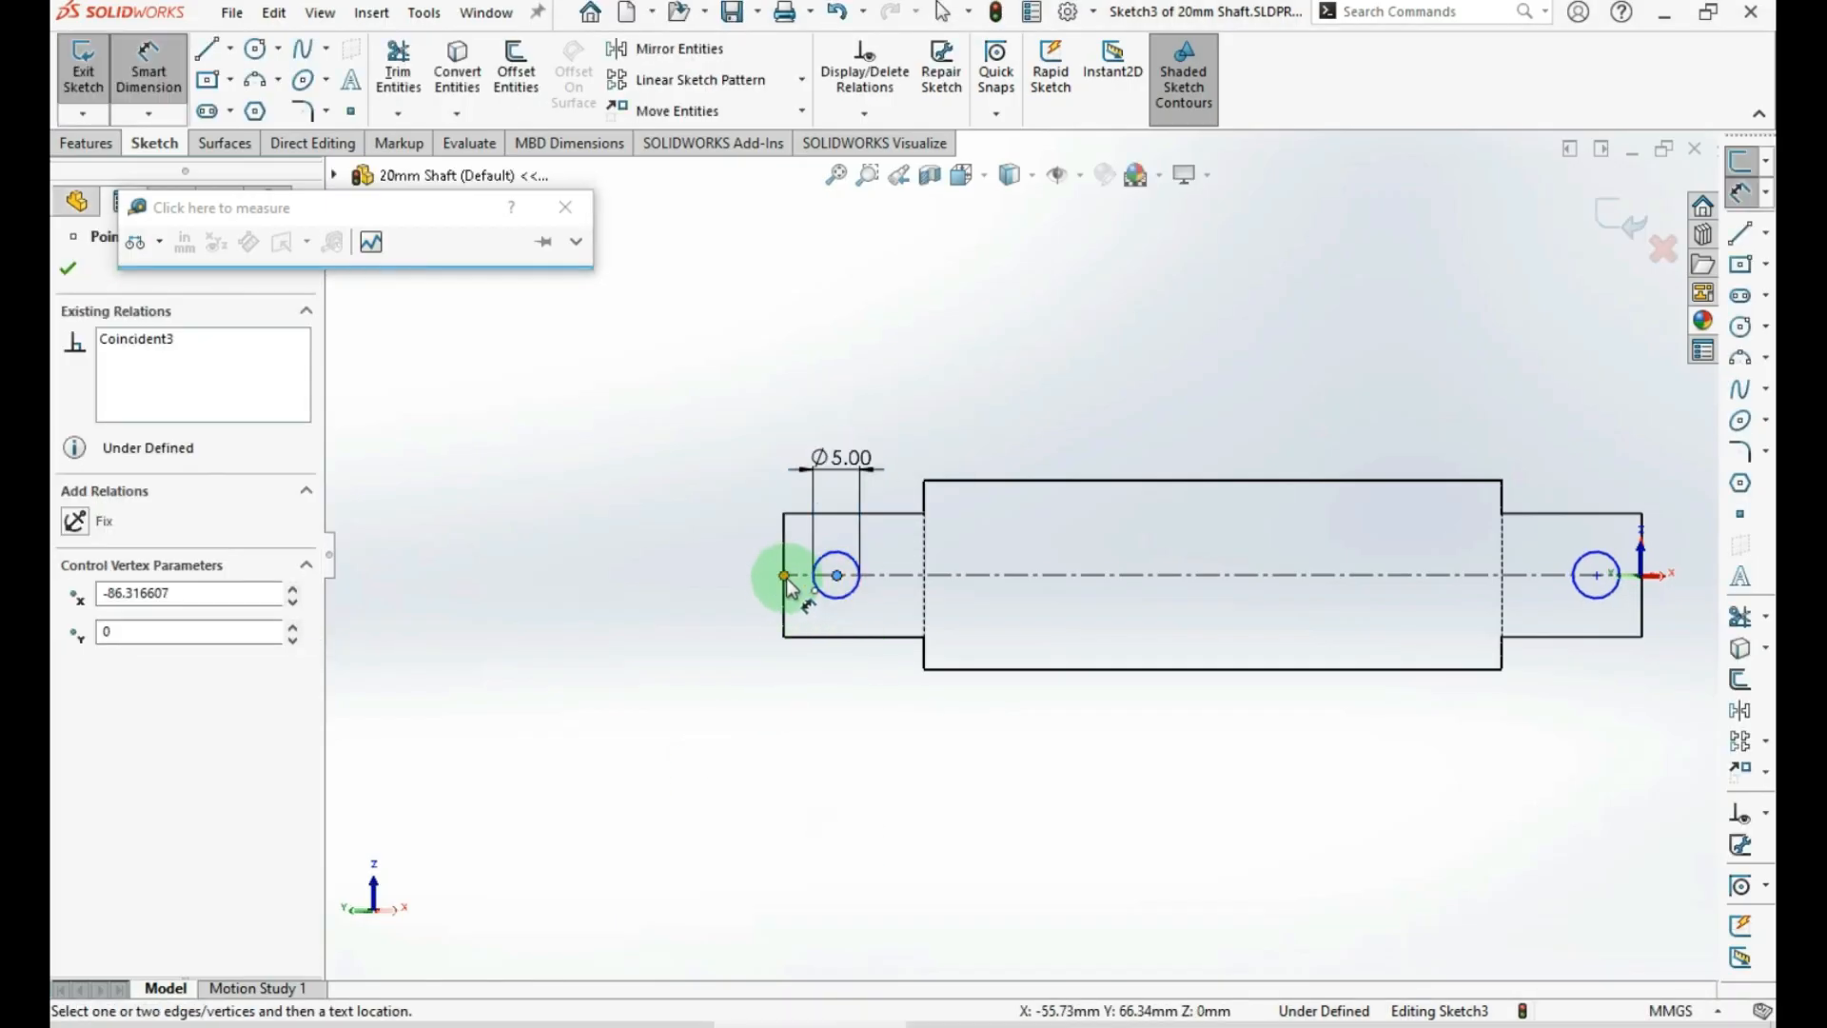
click(814, 687)
text(5)
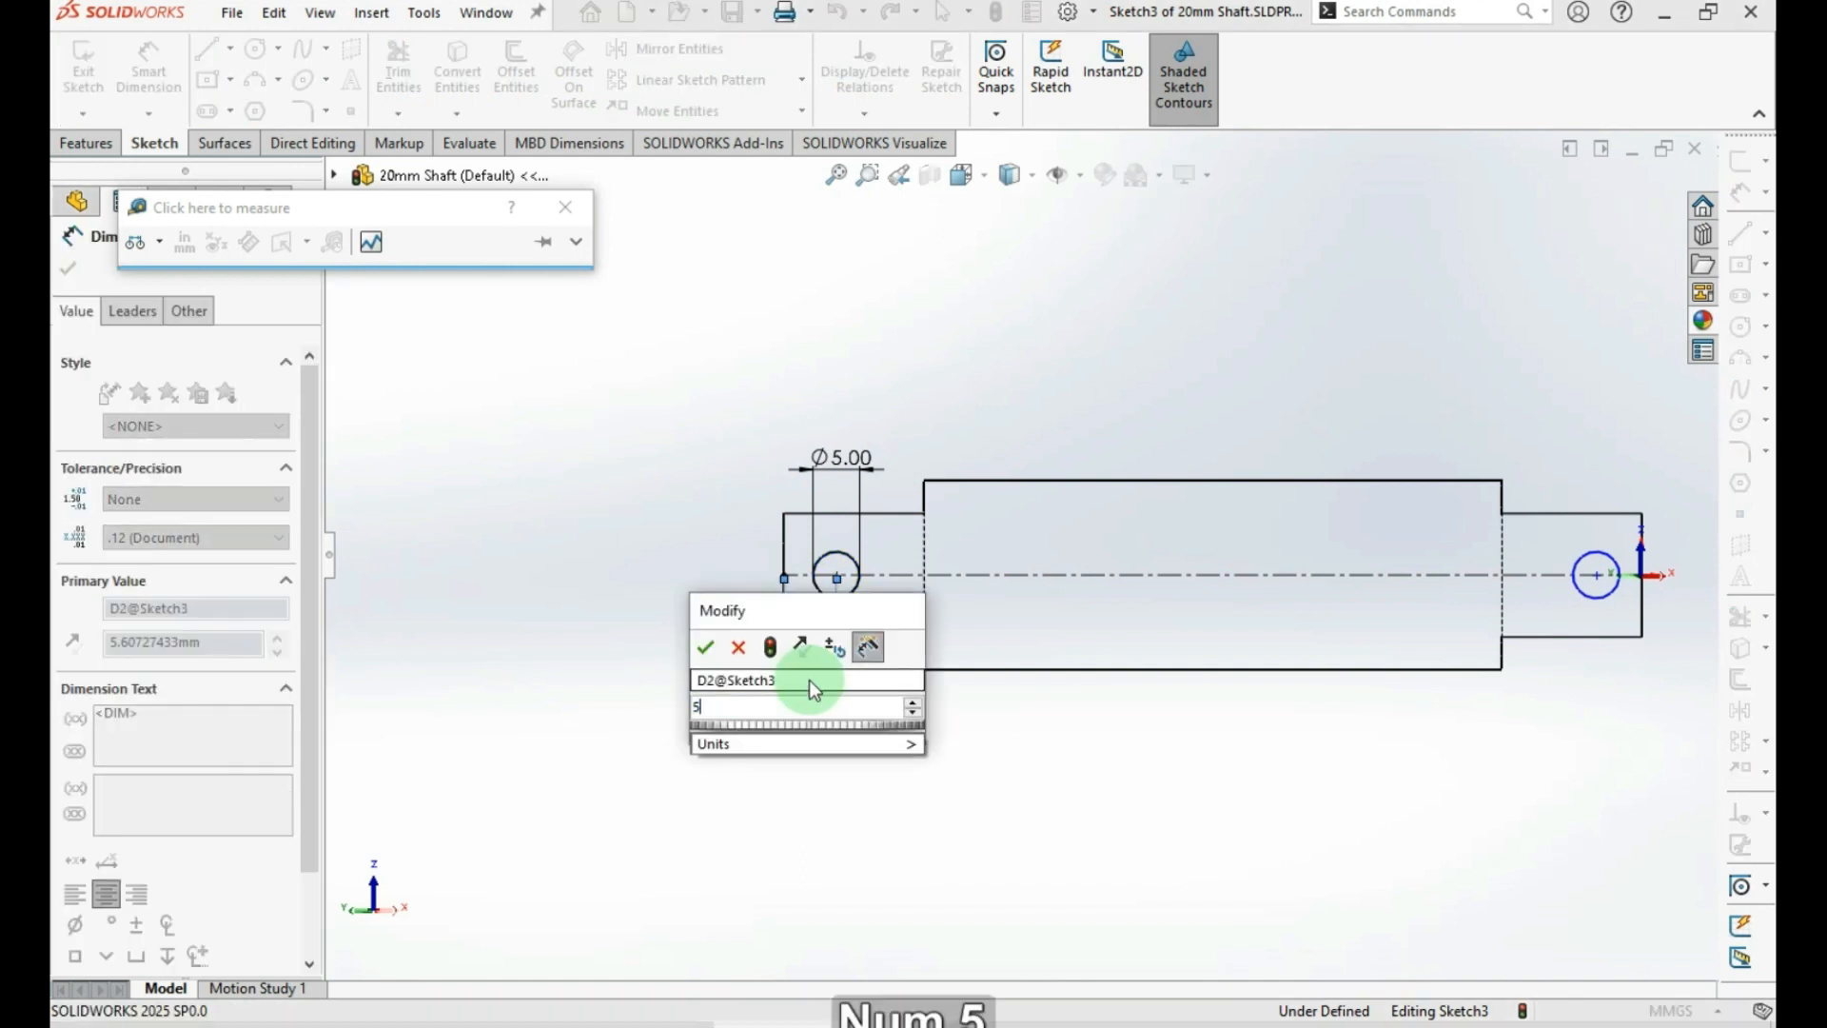
key(Return)
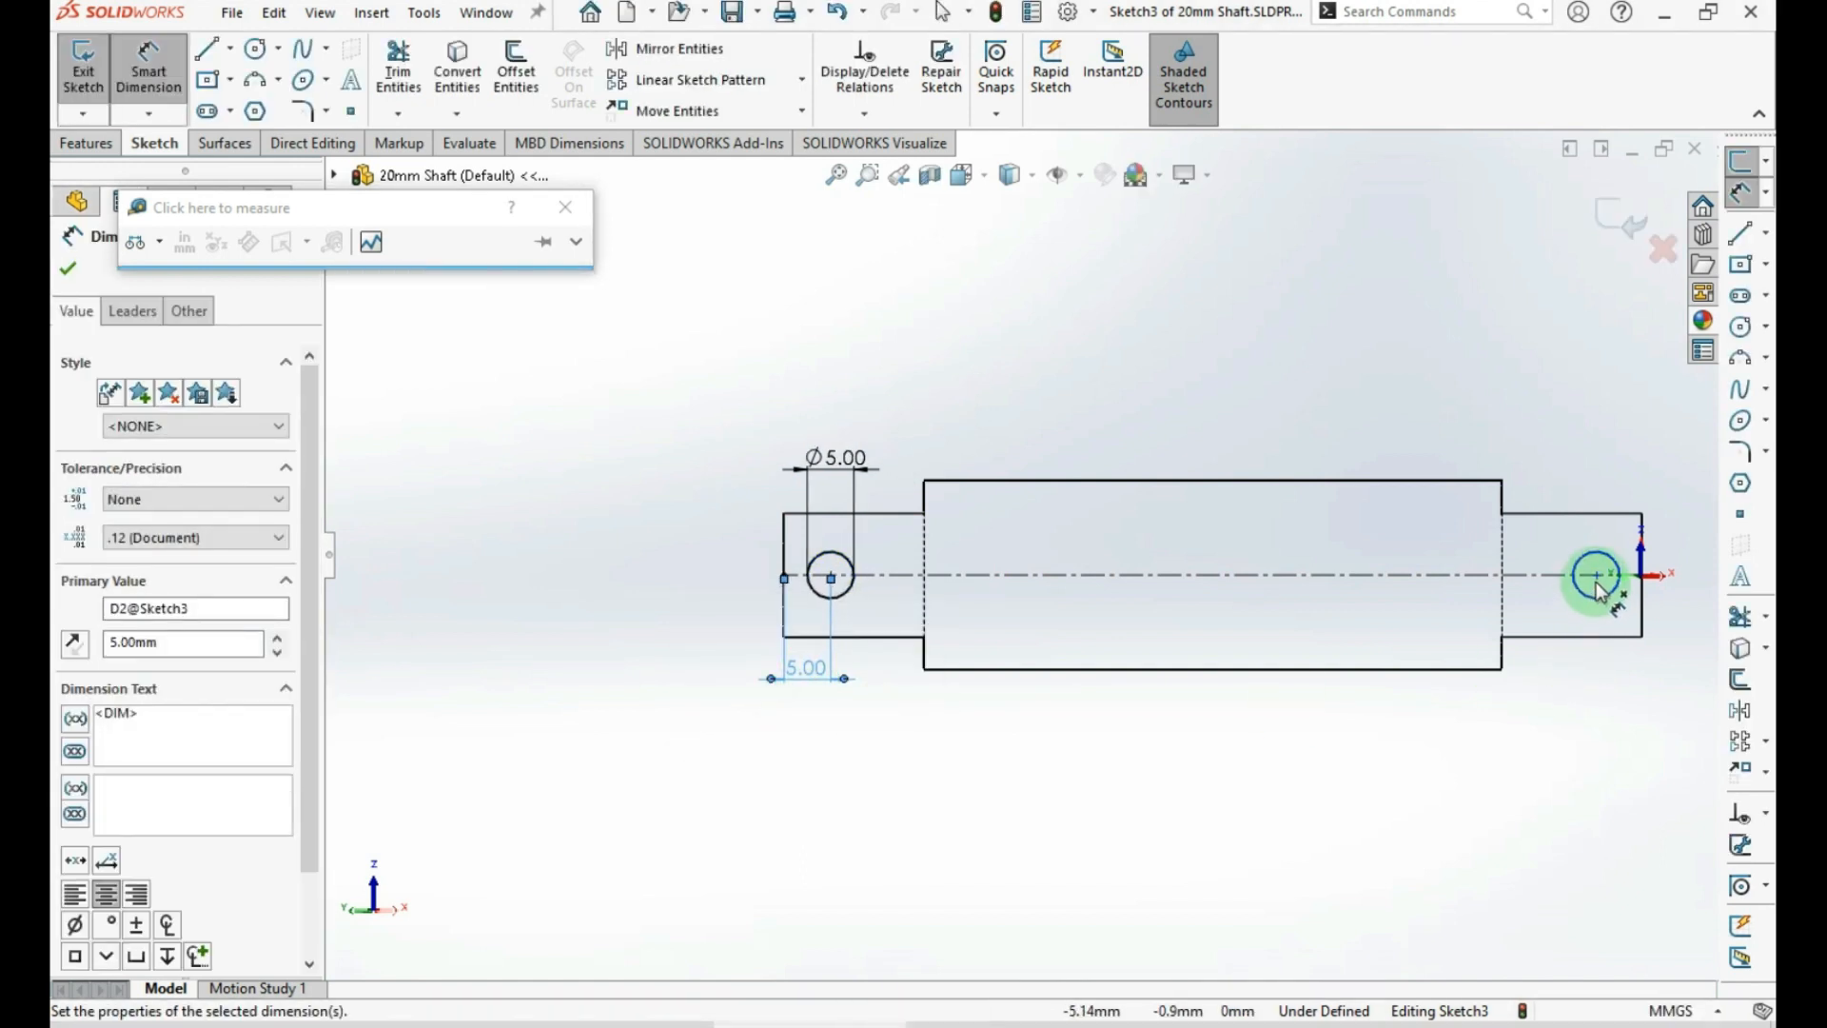
Dimension the origin-side circle's centre 5 mm from the adjacent shaft end edge
click(1597, 575)
click(1644, 612)
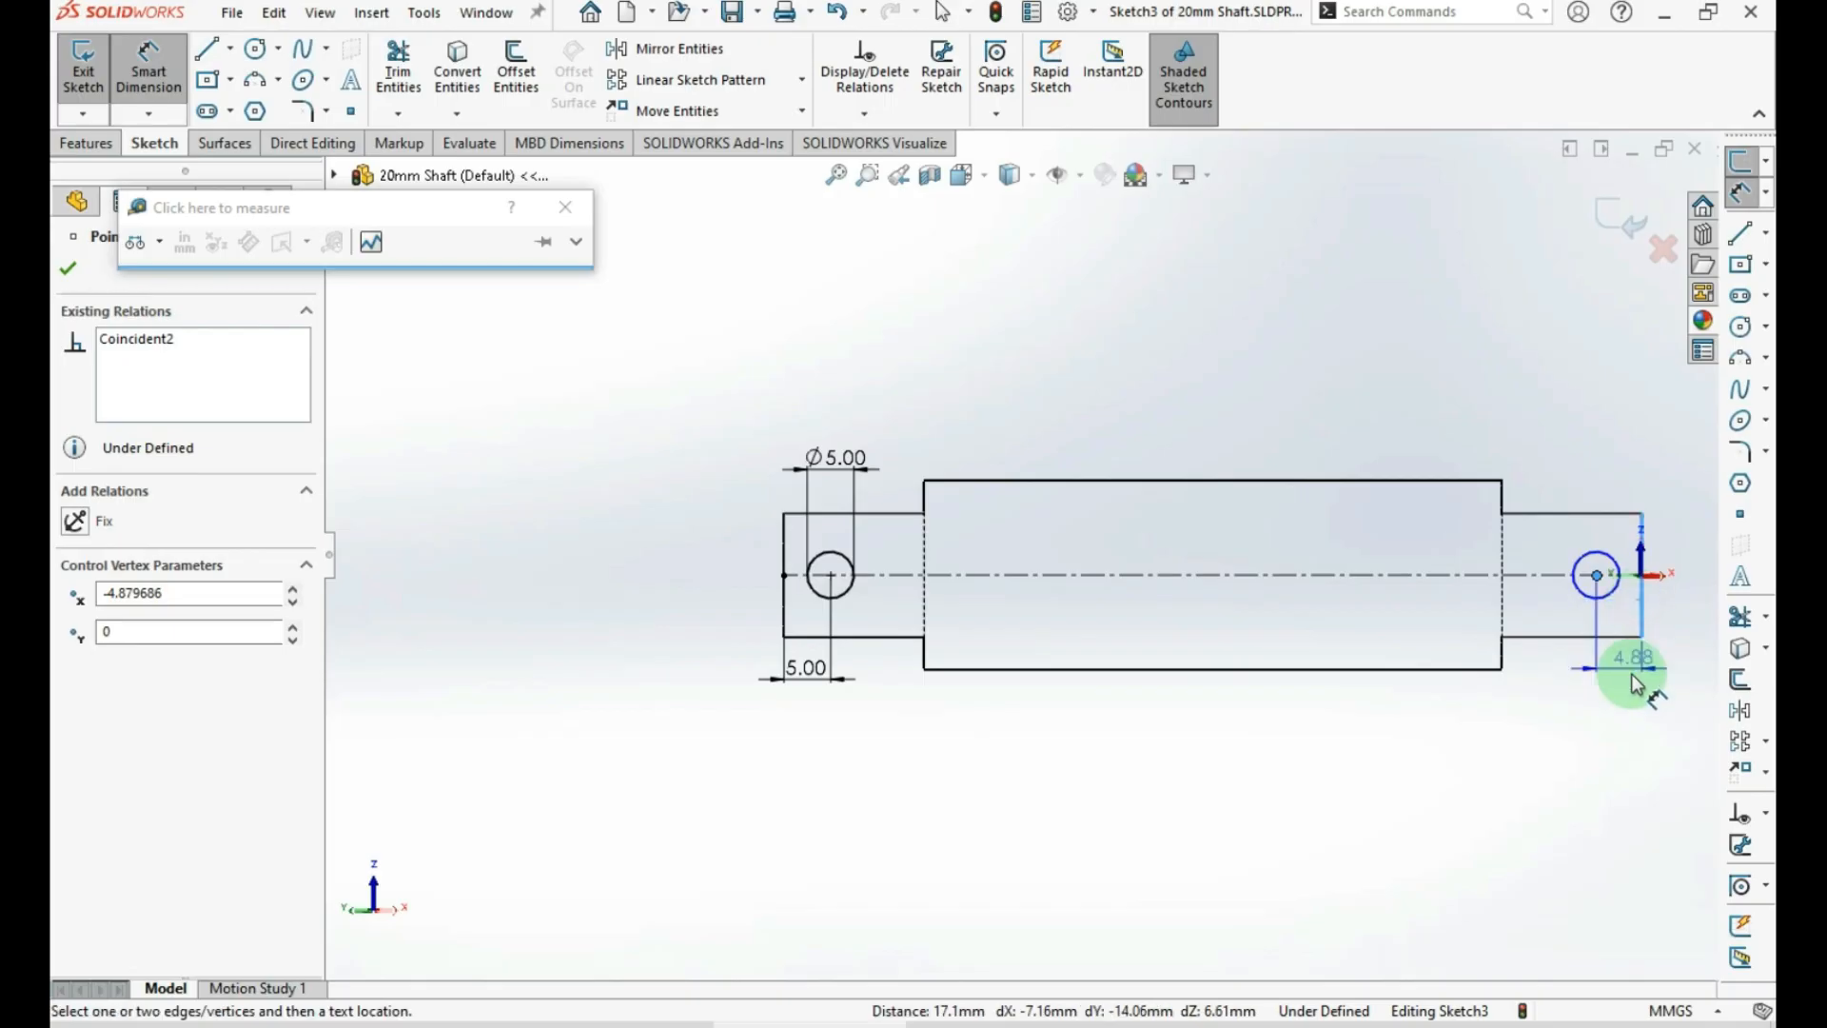
click(1624, 681)
text(5)
key(Return)
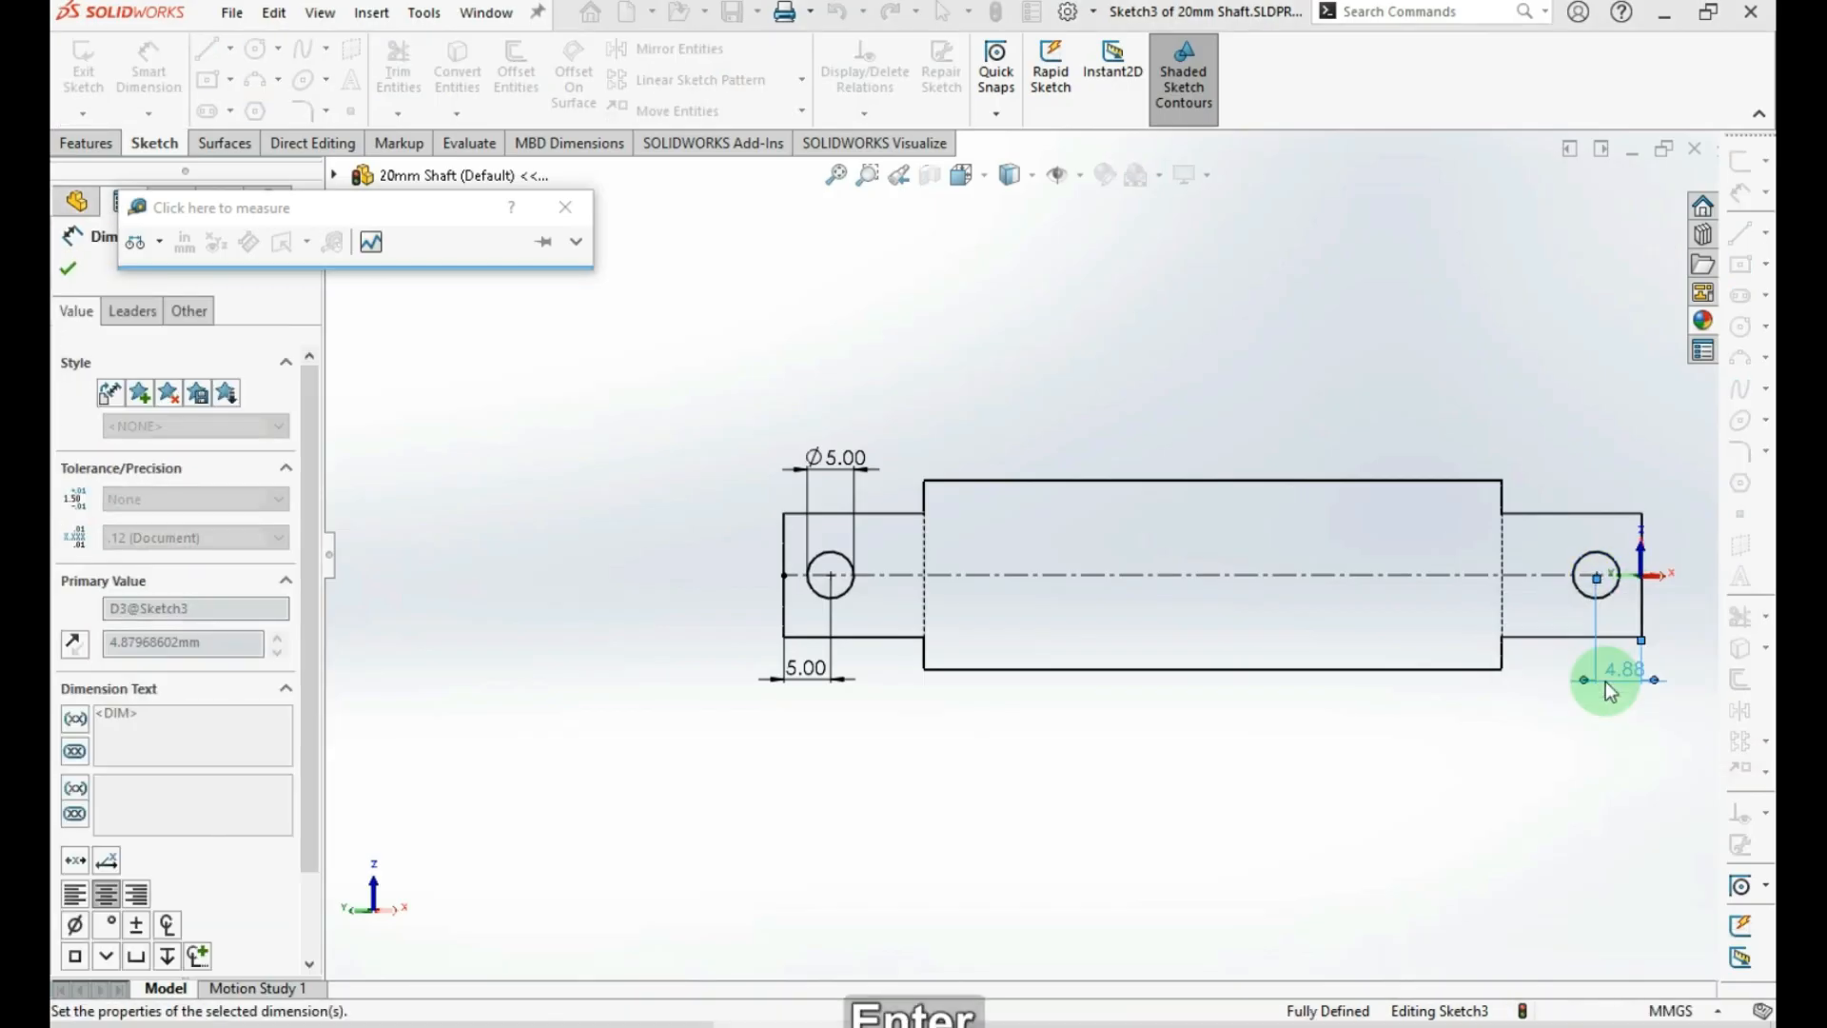
click(1228, 804)
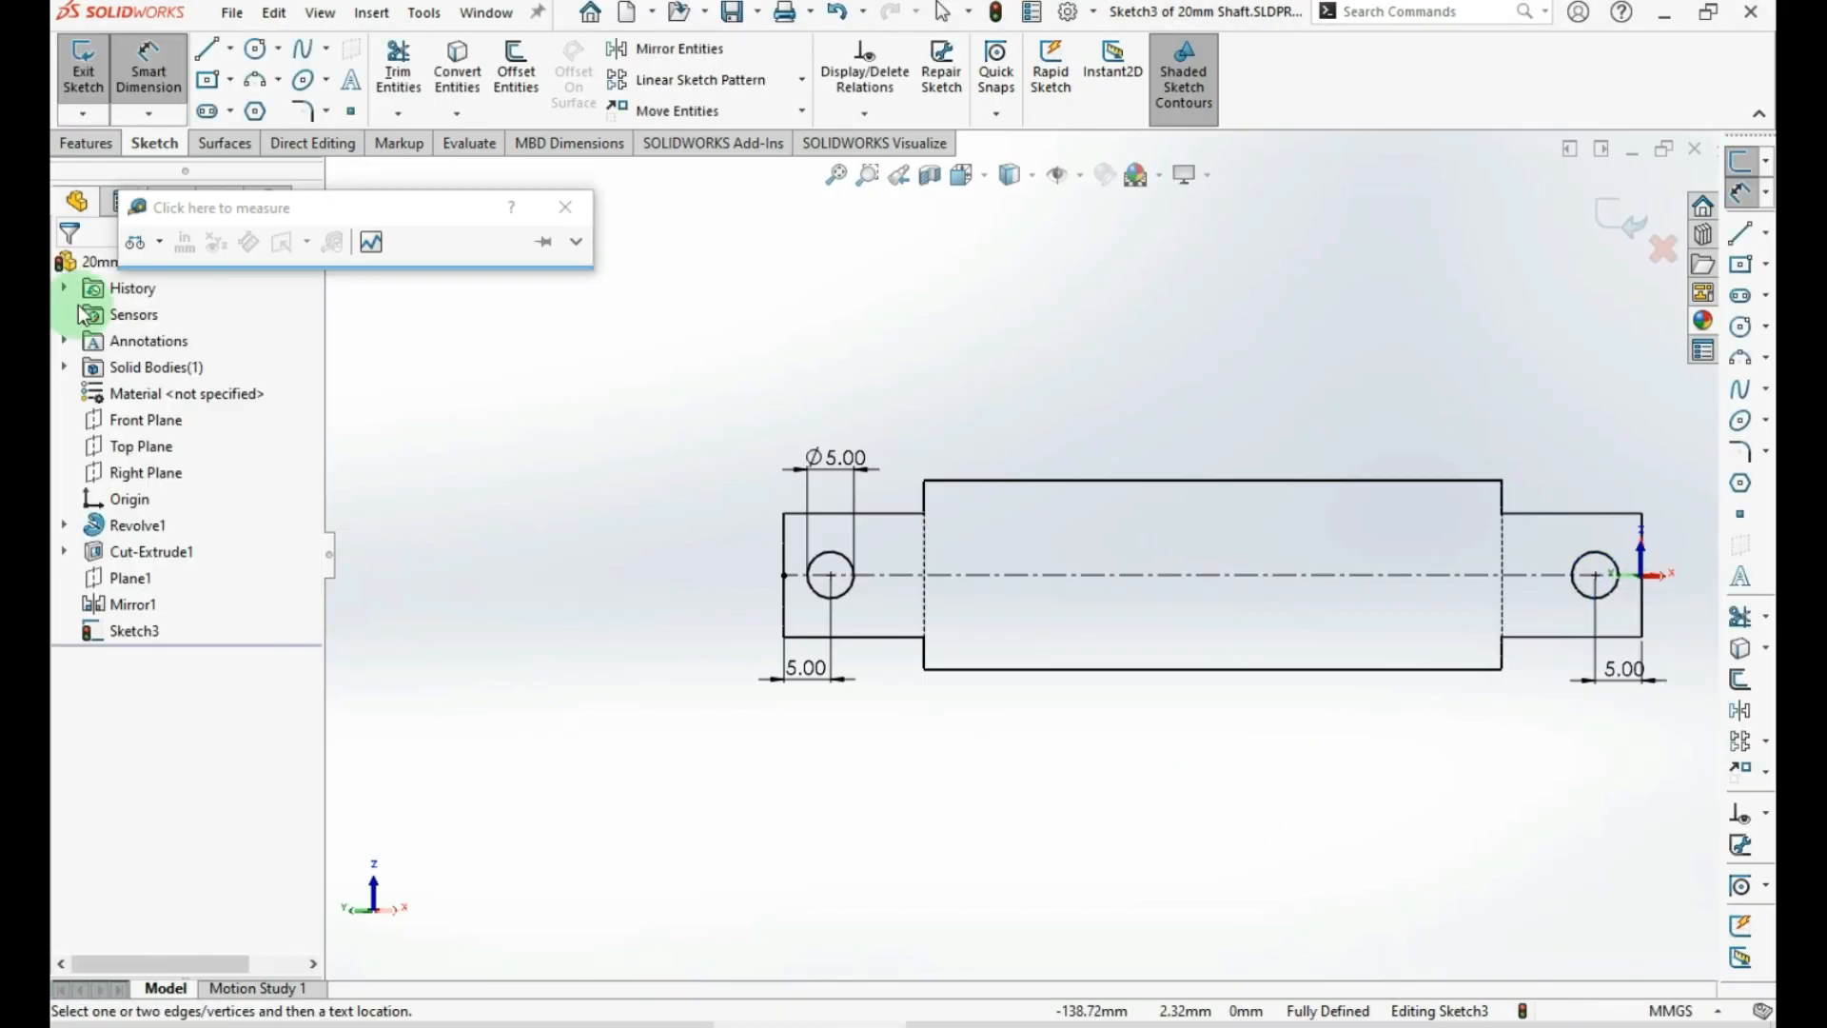
Extrude-cut the two end circles using the Through All - Both end condition to make the shaft's cross holes
click(80, 142)
click(401, 81)
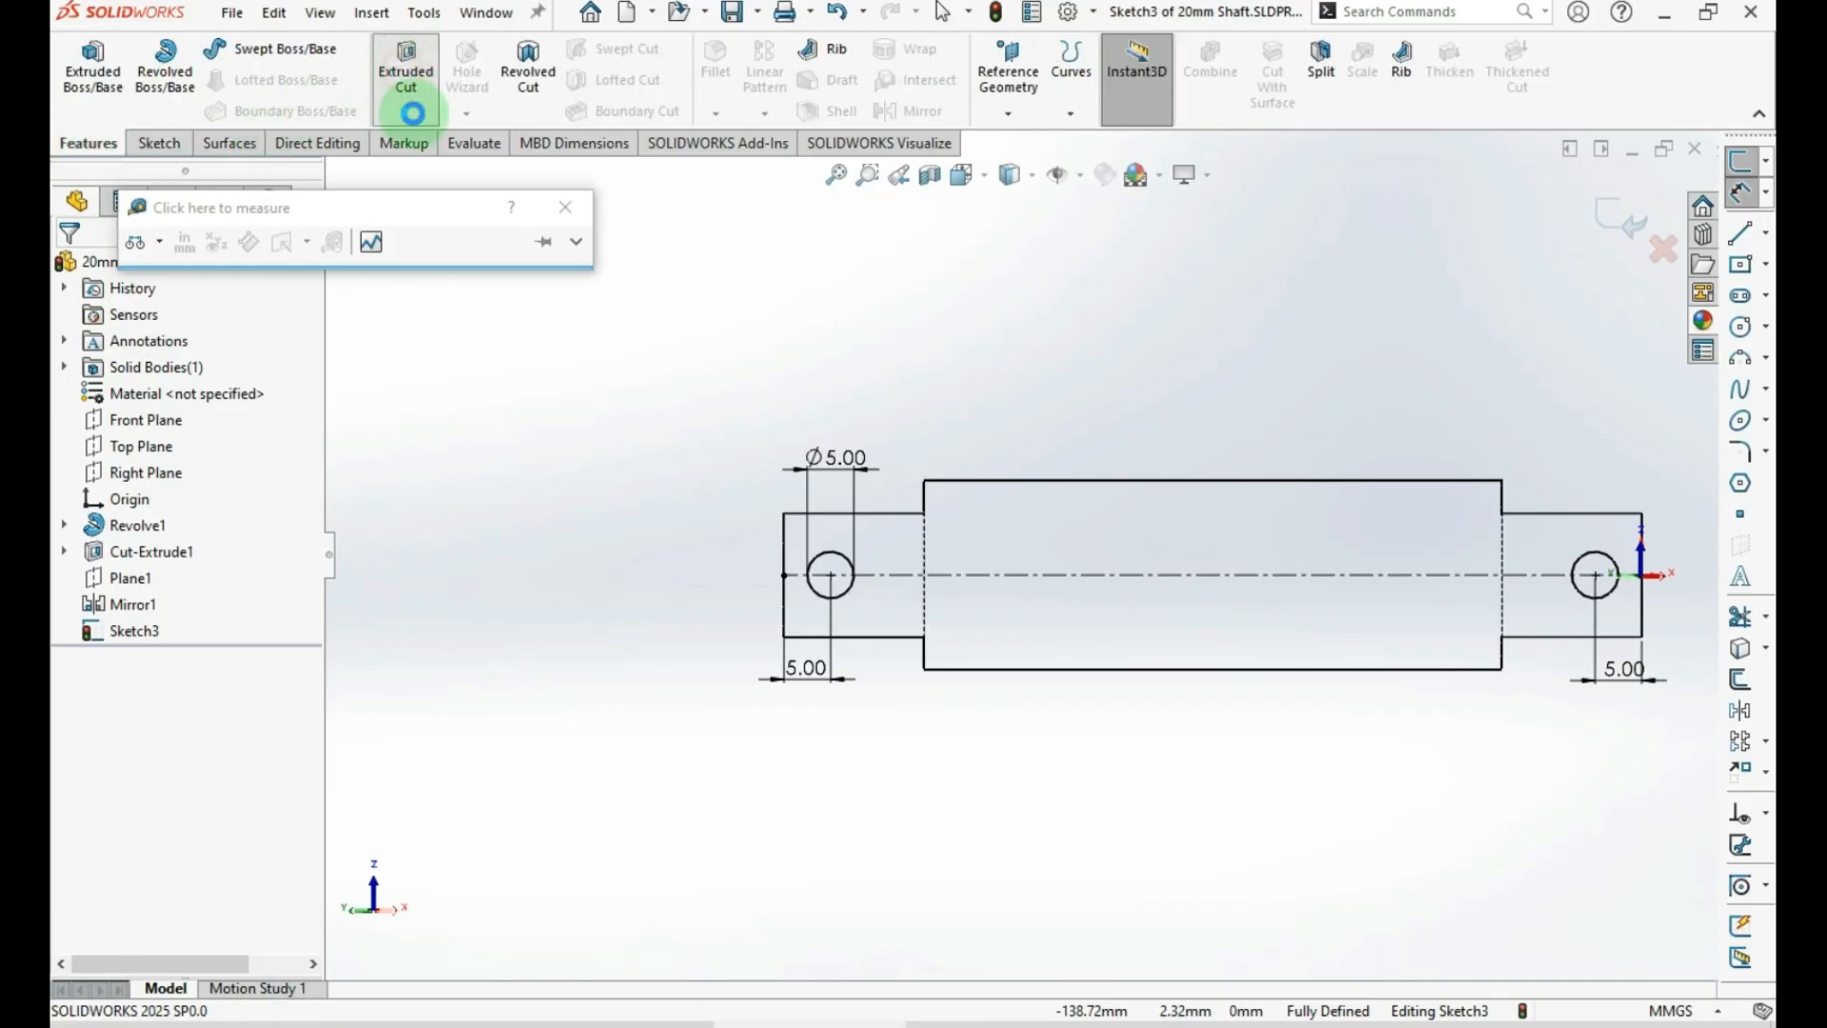
click(148, 417)
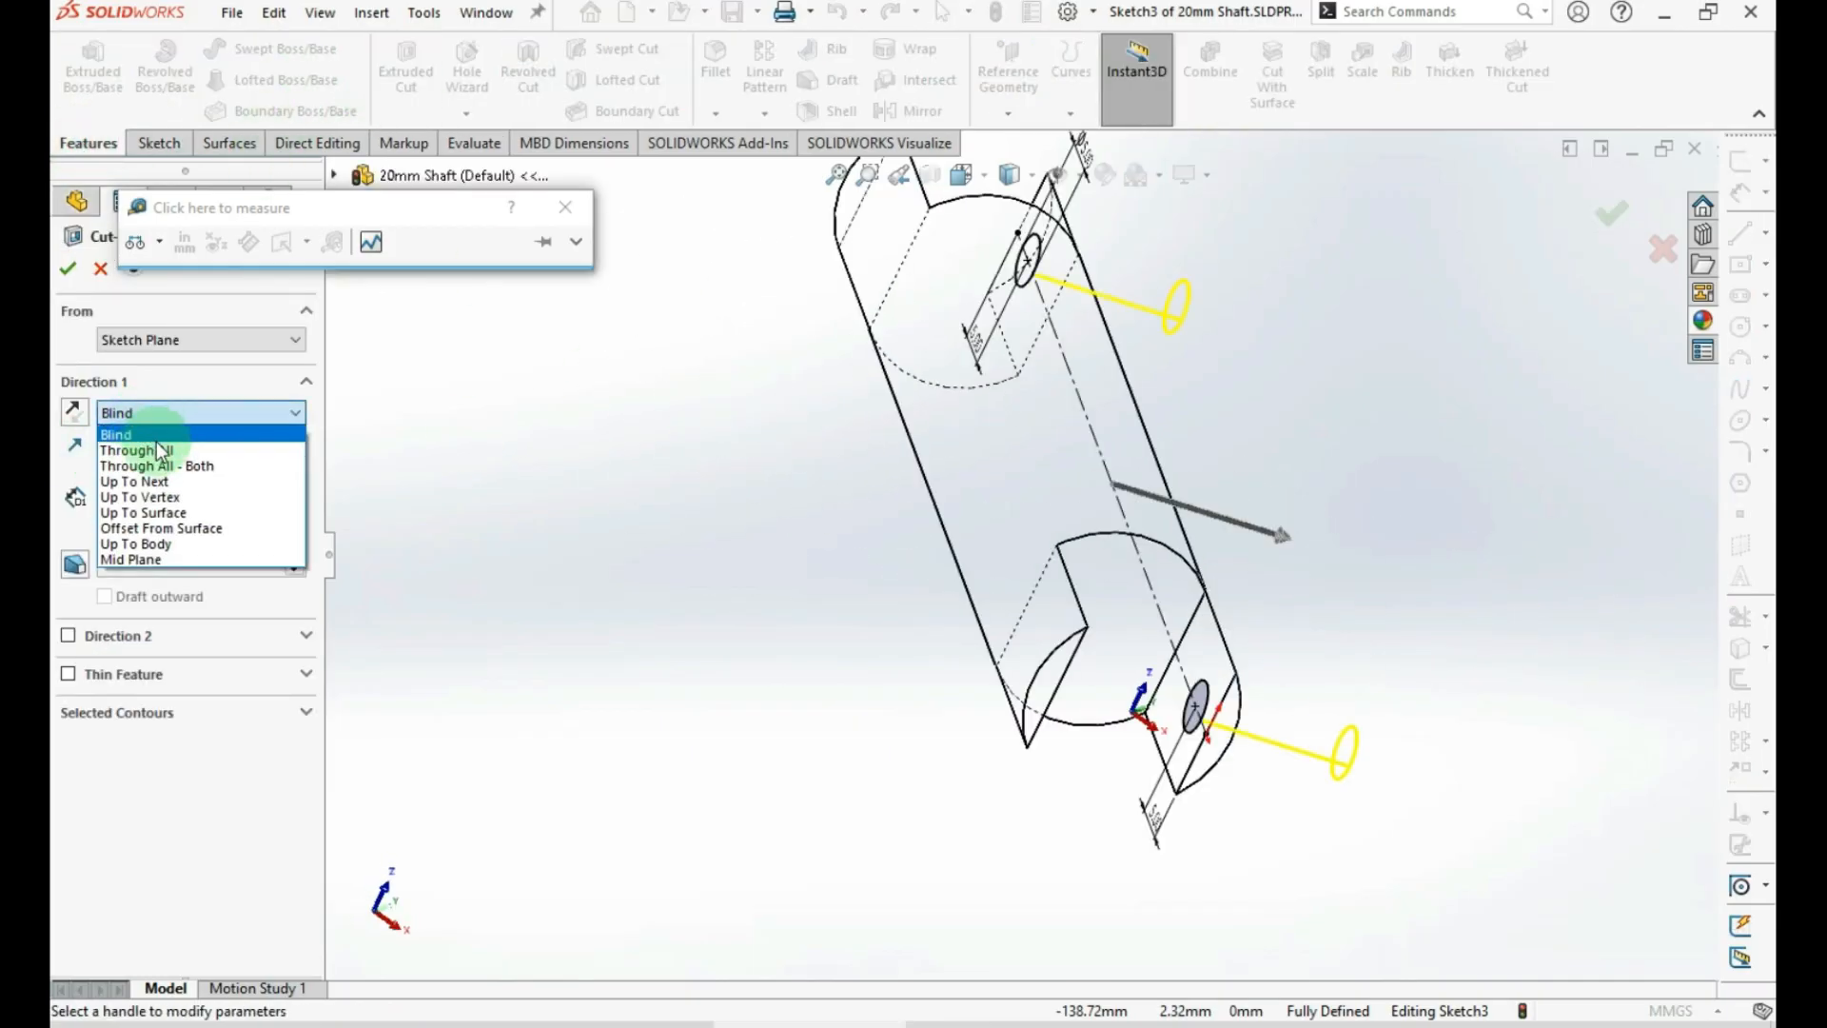
click(243, 465)
click(67, 268)
click(744, 620)
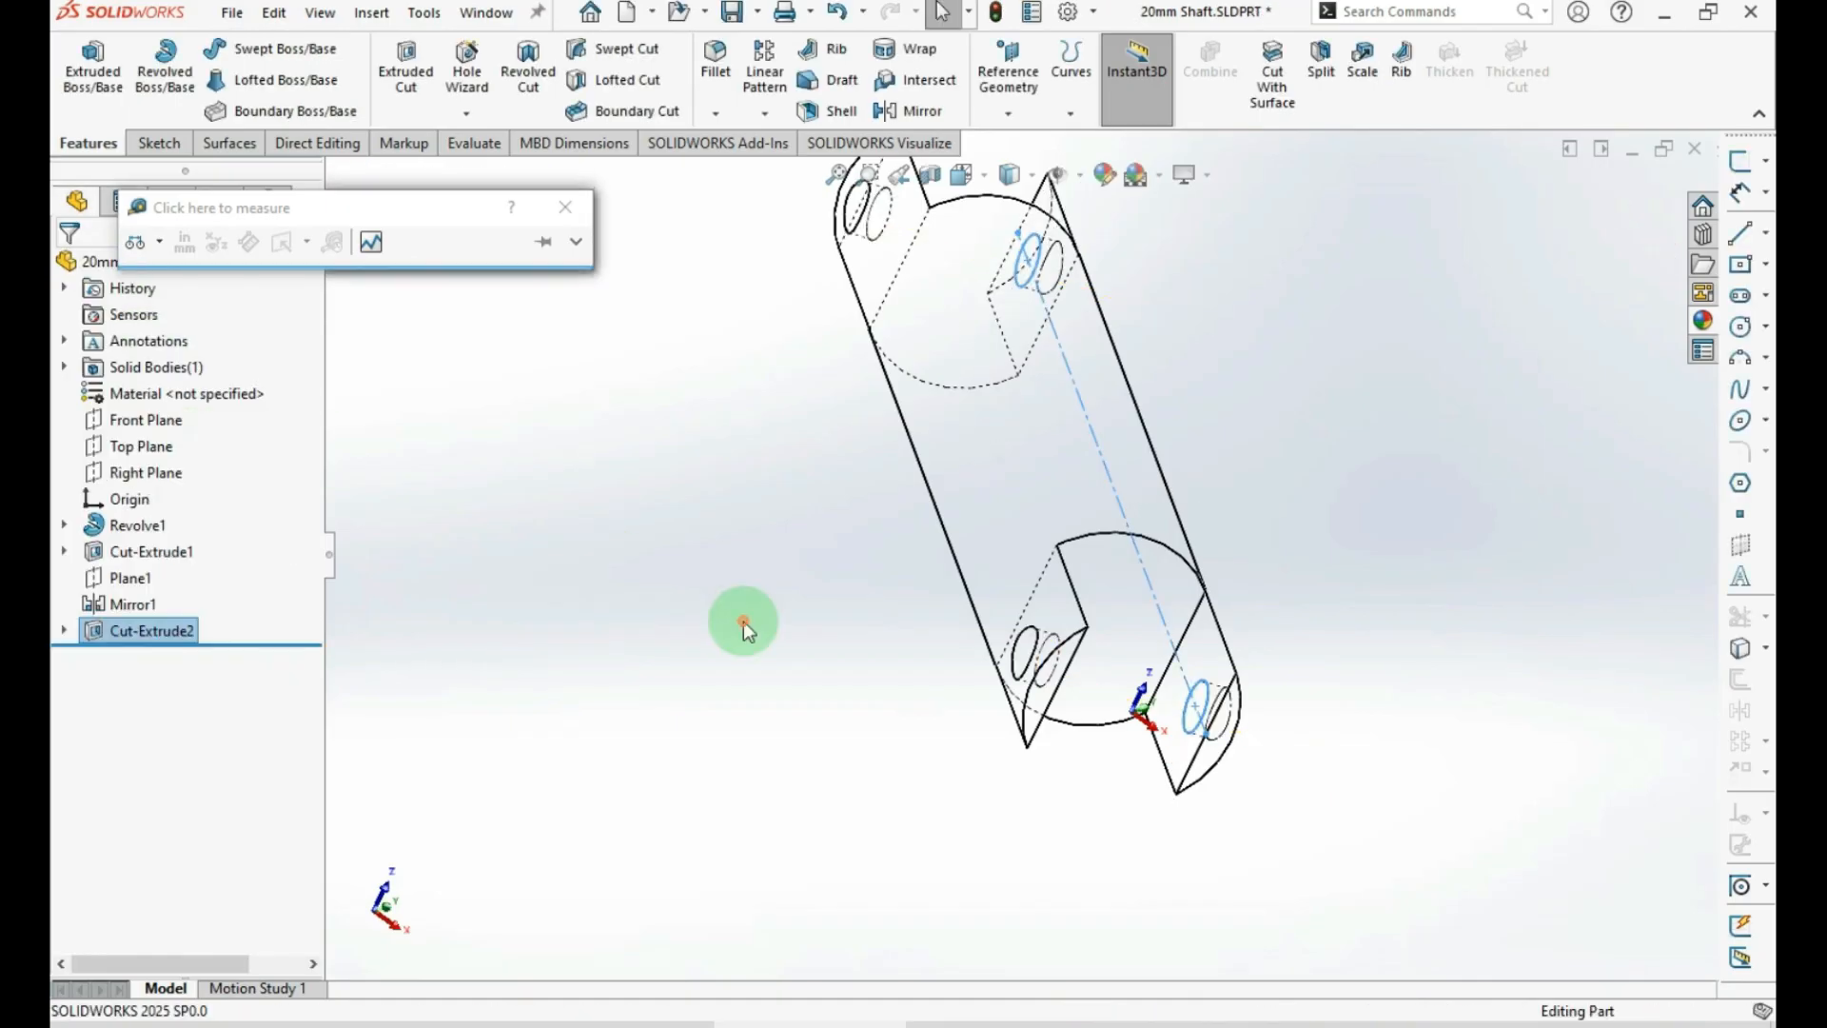
Fillet the straight outer edges of the lugs at both shaft ends with a 0.5 mm radius
click(1069, 582)
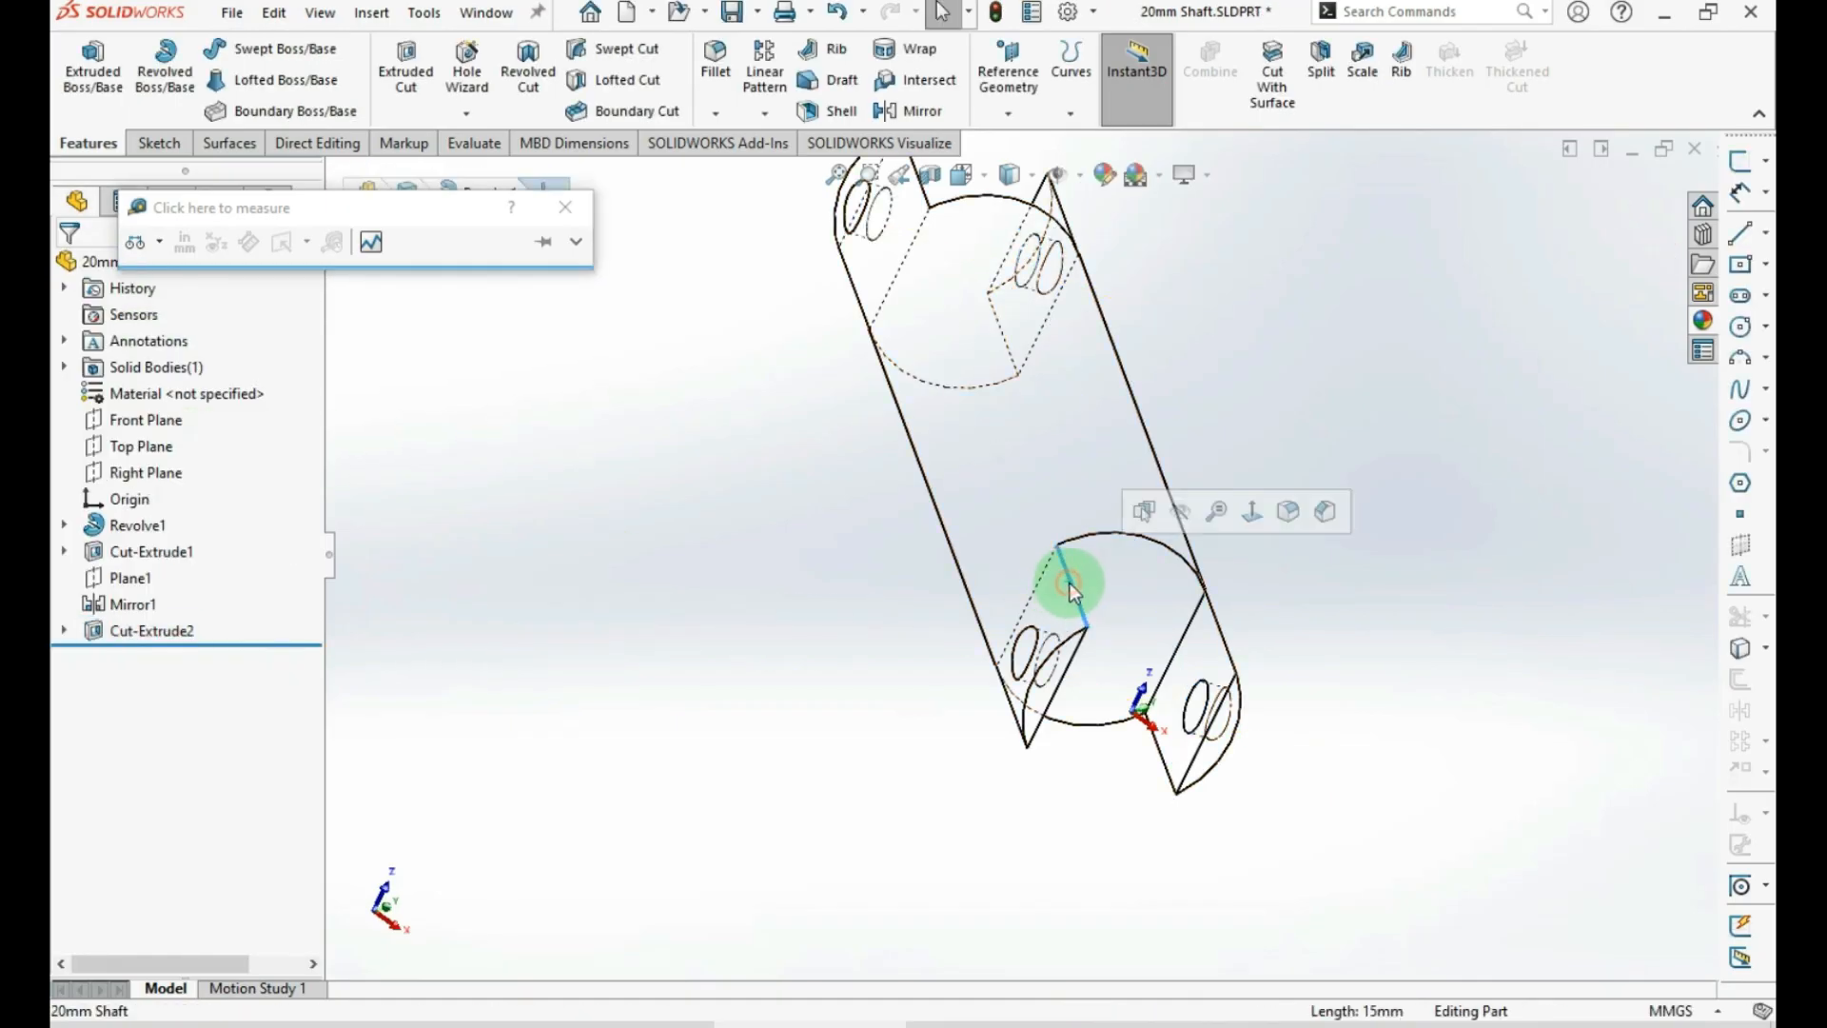
click(1285, 514)
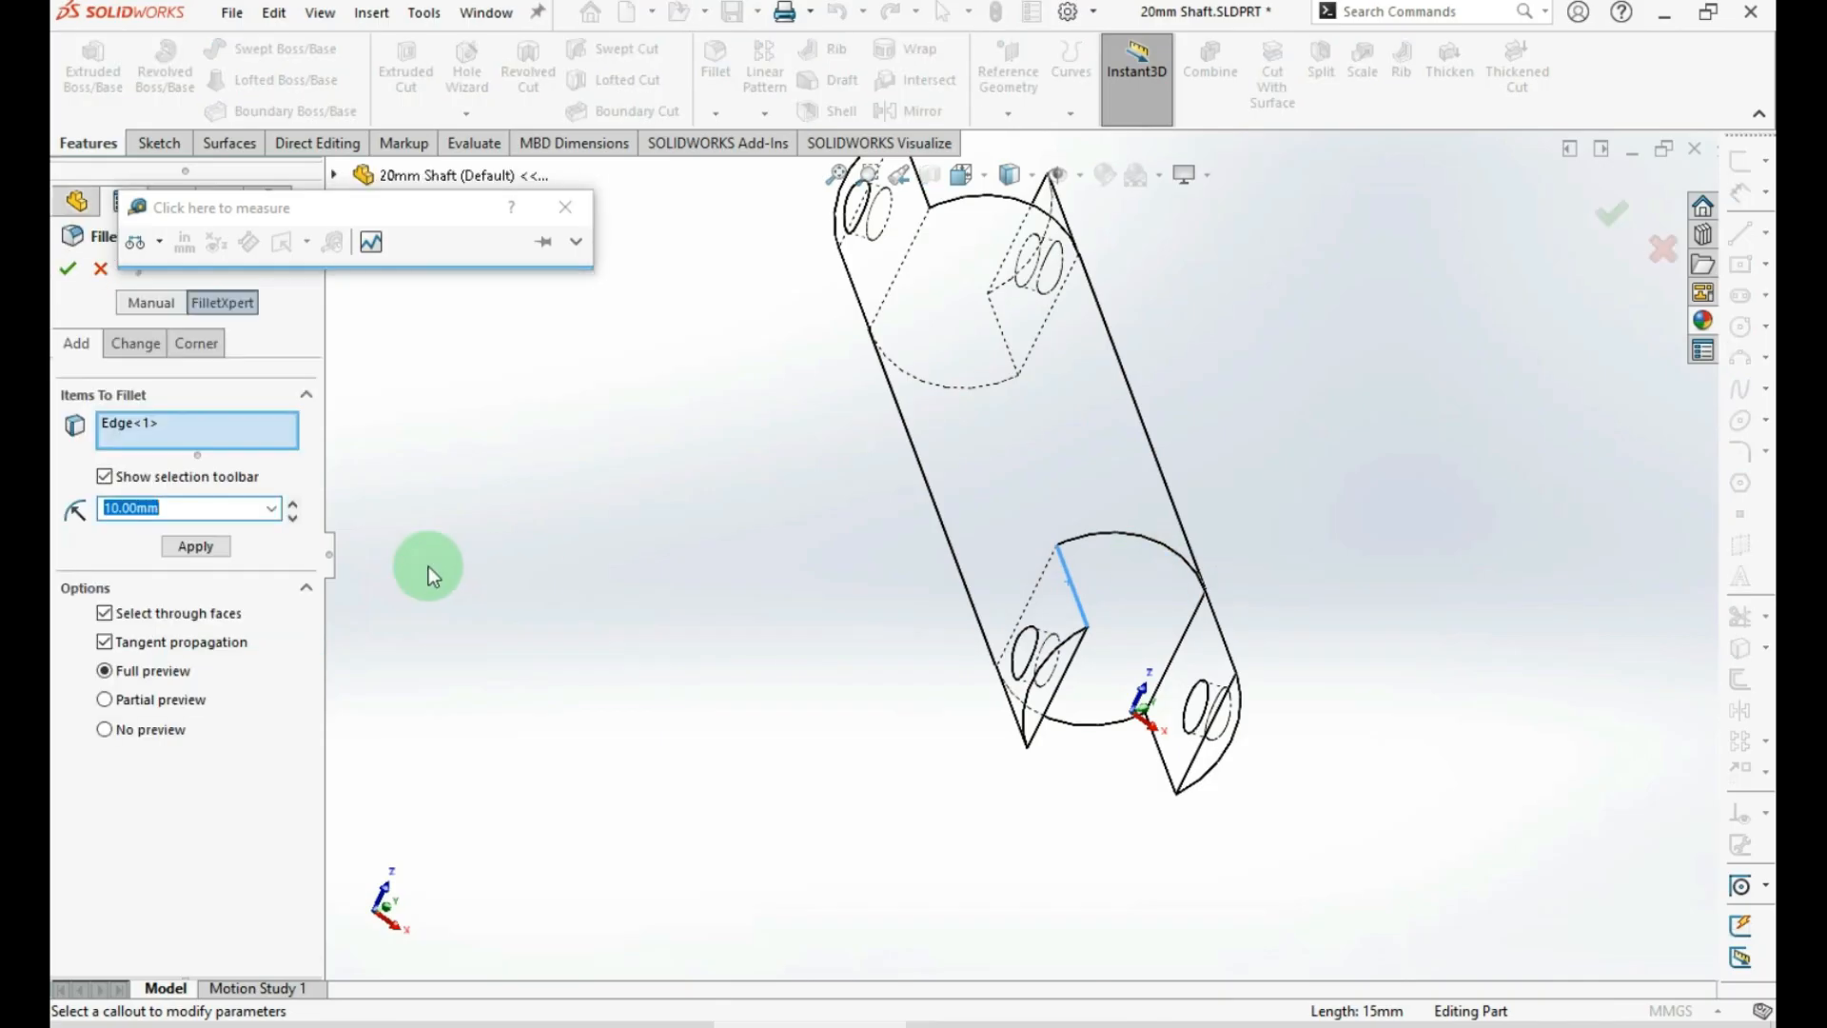
text(0.5)
key(Return)
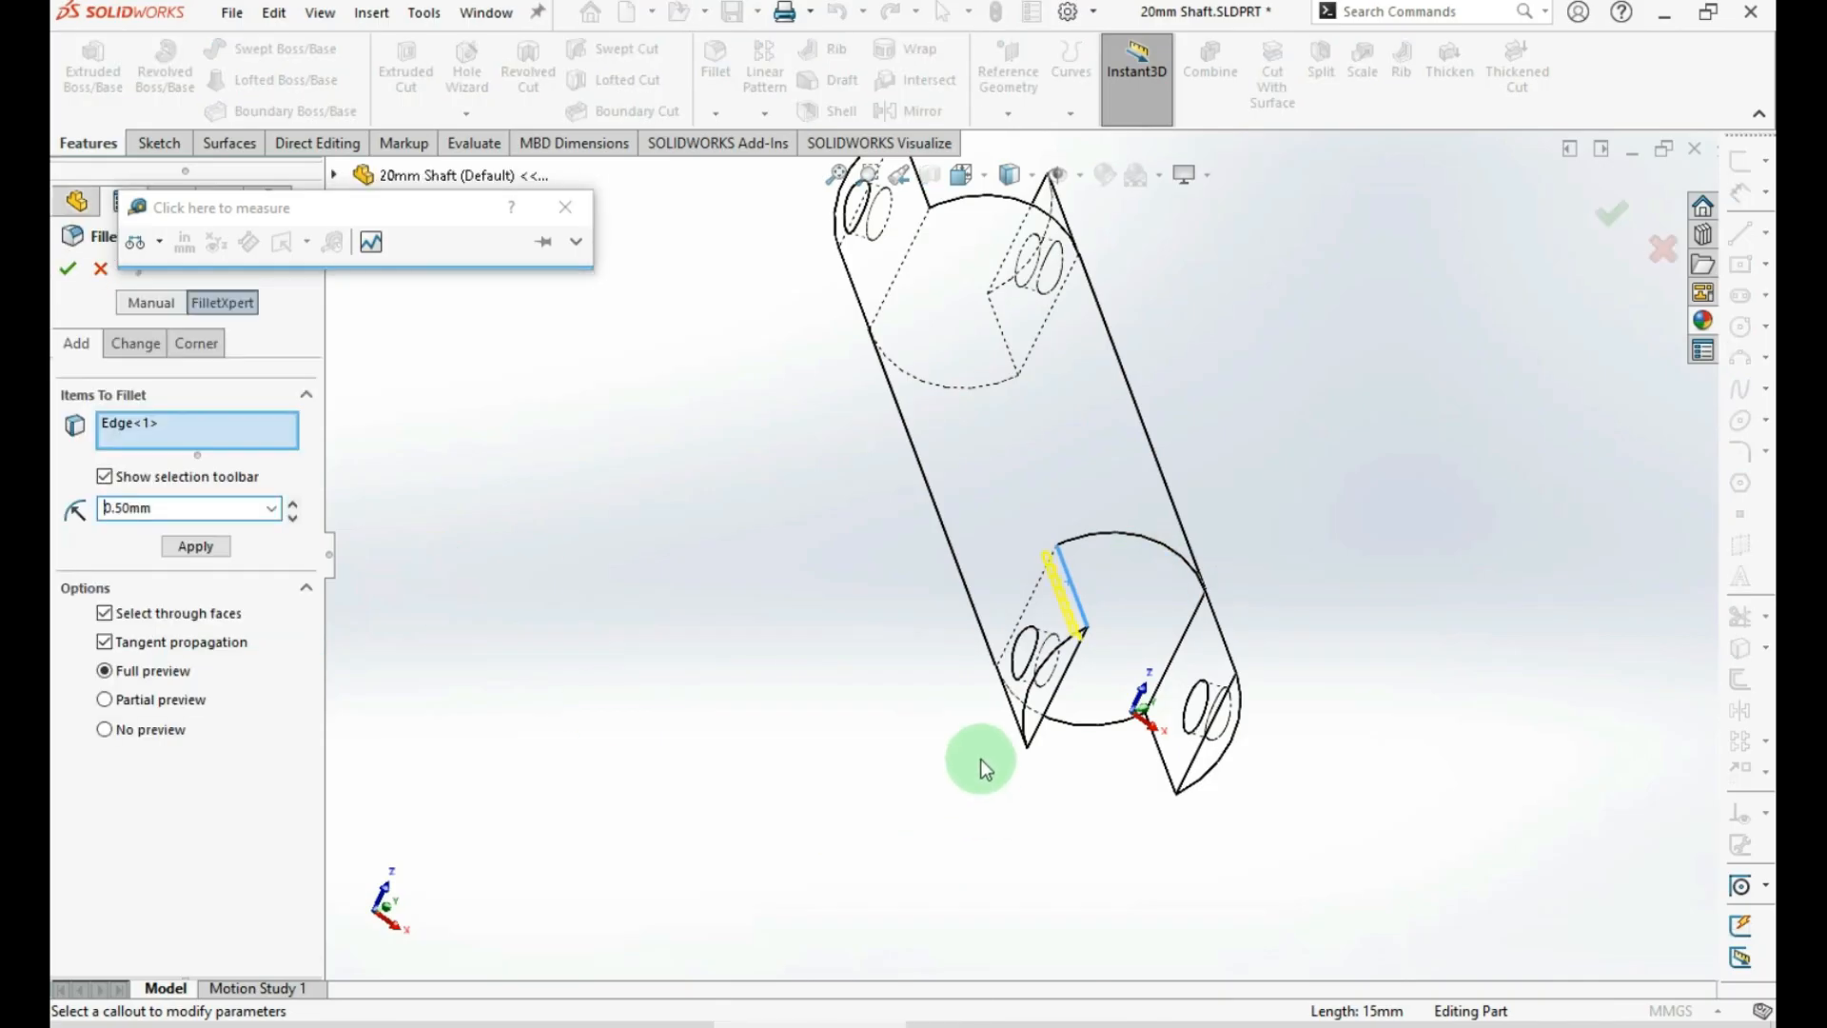
middle_drag(984, 769, 1294, 622)
click(1293, 624)
click(1219, 742)
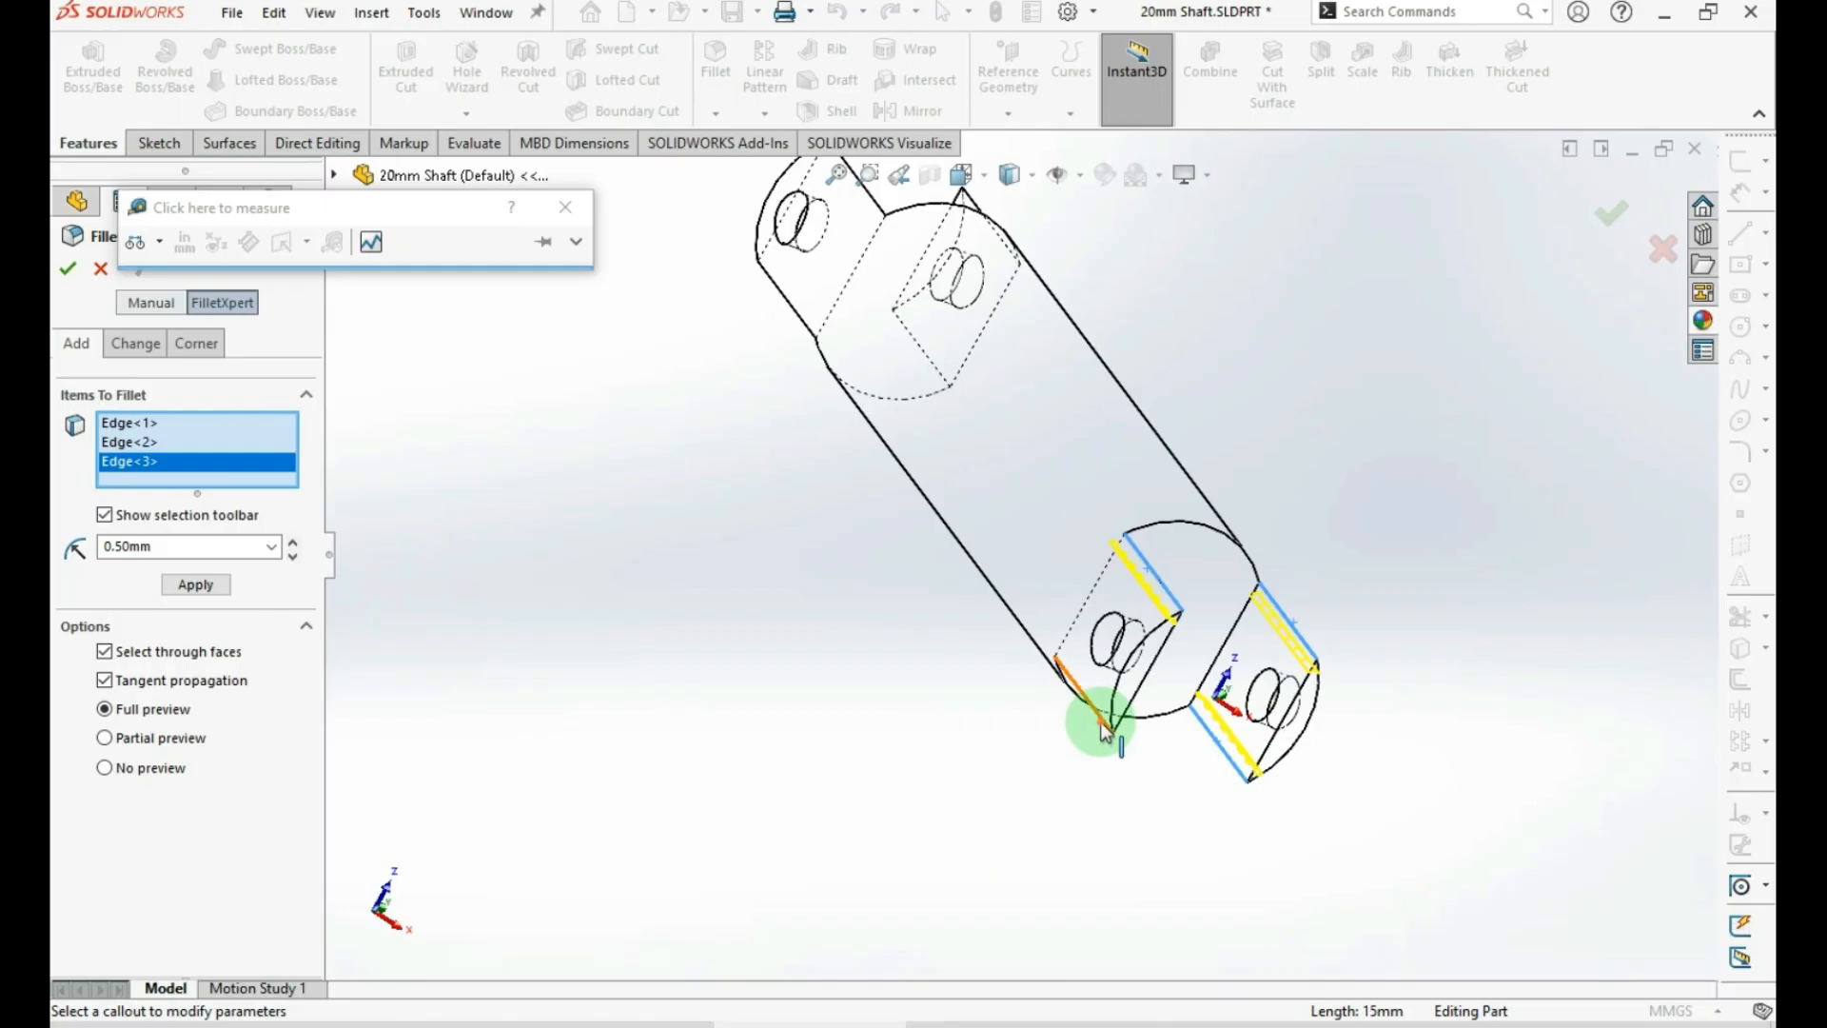
click(1101, 723)
scroll(1066, 638, up, 2)
click(911, 294)
click(860, 376)
click(955, 412)
click(989, 314)
key(Return)
Save the 20mm Shaft part and close the Measure tool
middle_drag(1017, 197, 861, 314)
click(1165, 716)
key(ctrl+s)
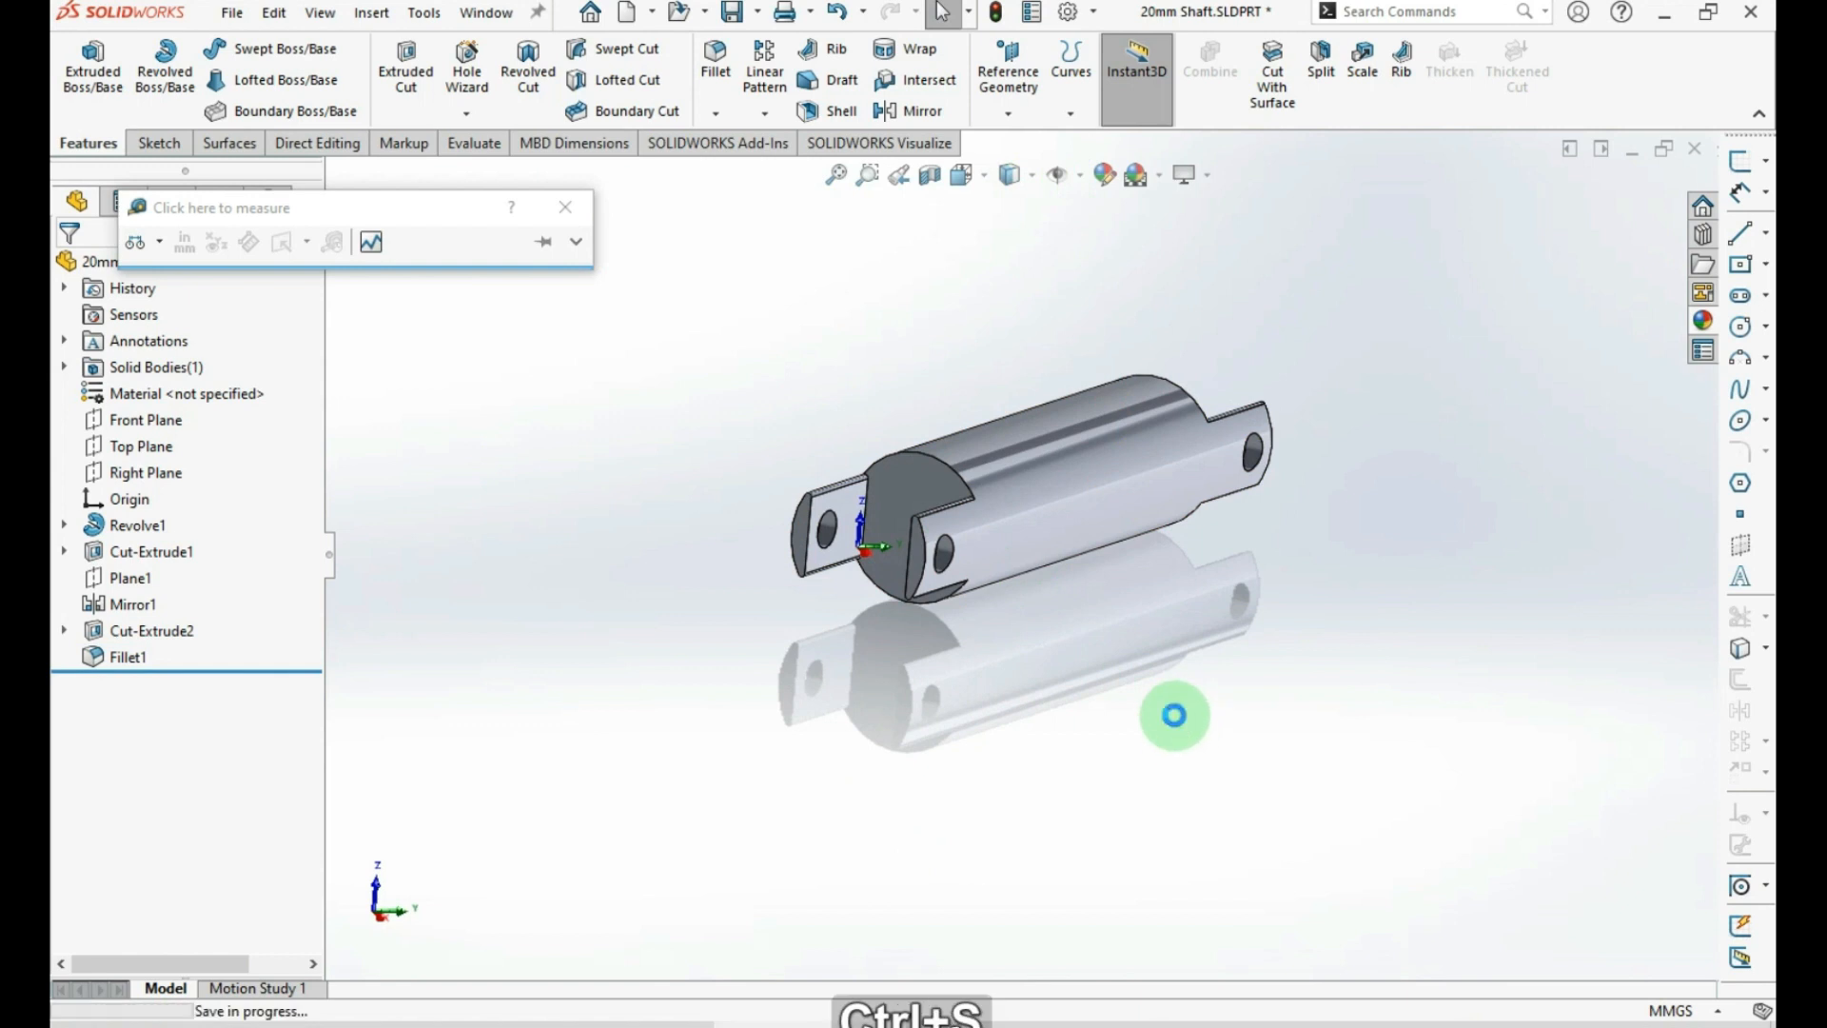
click(566, 208)
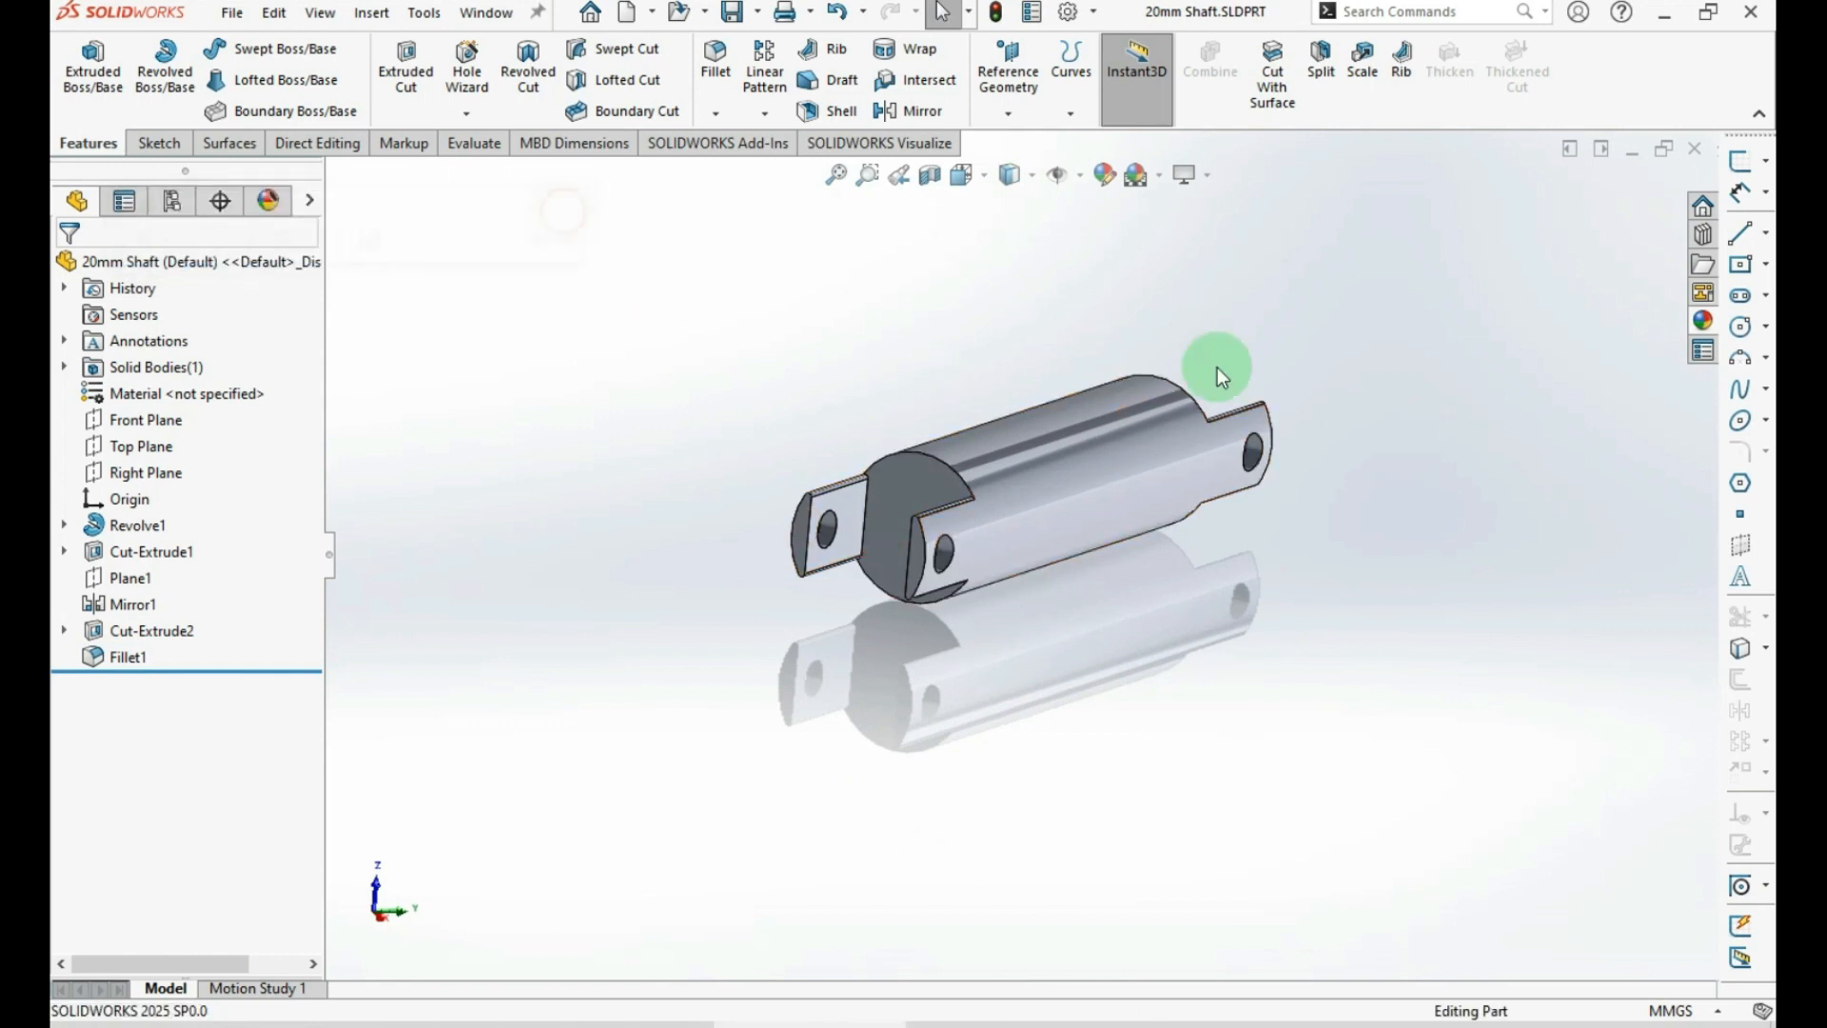
Close the part and insert 20mm Shaft.SLDPRT from the A Simple Example folder into the Assem assembly
click(1695, 149)
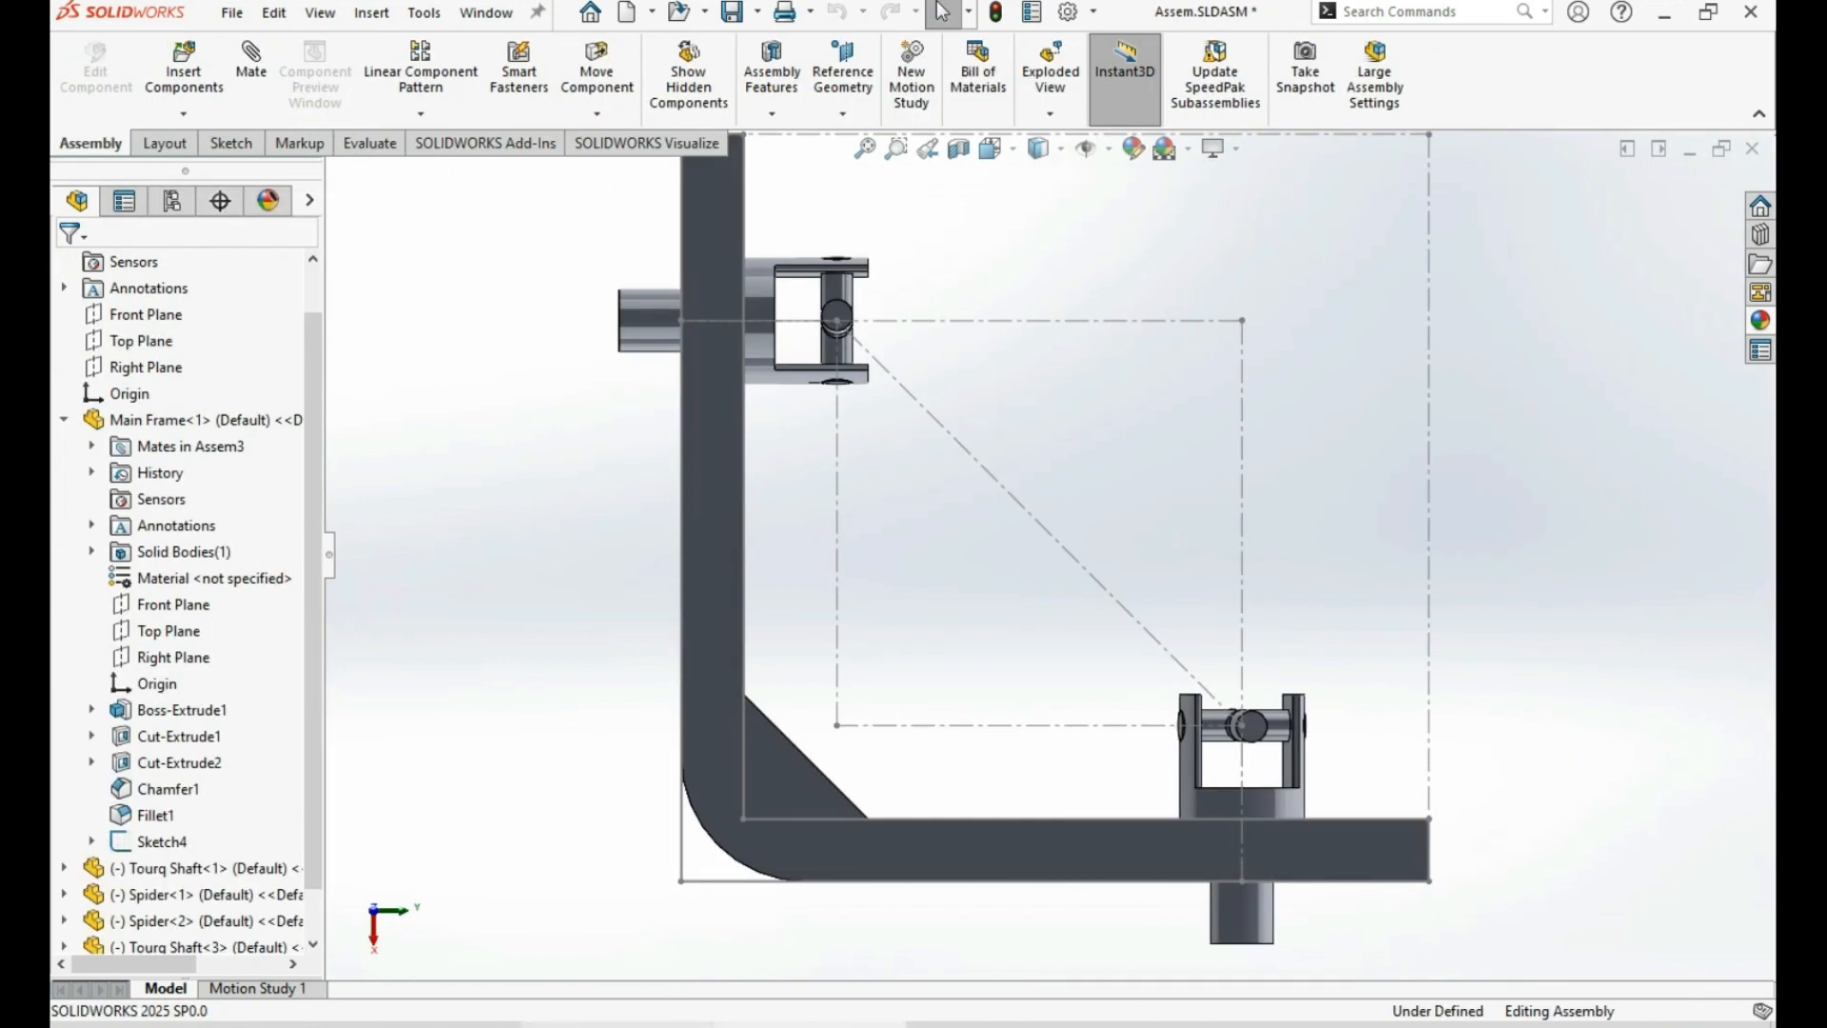
click(604, 1026)
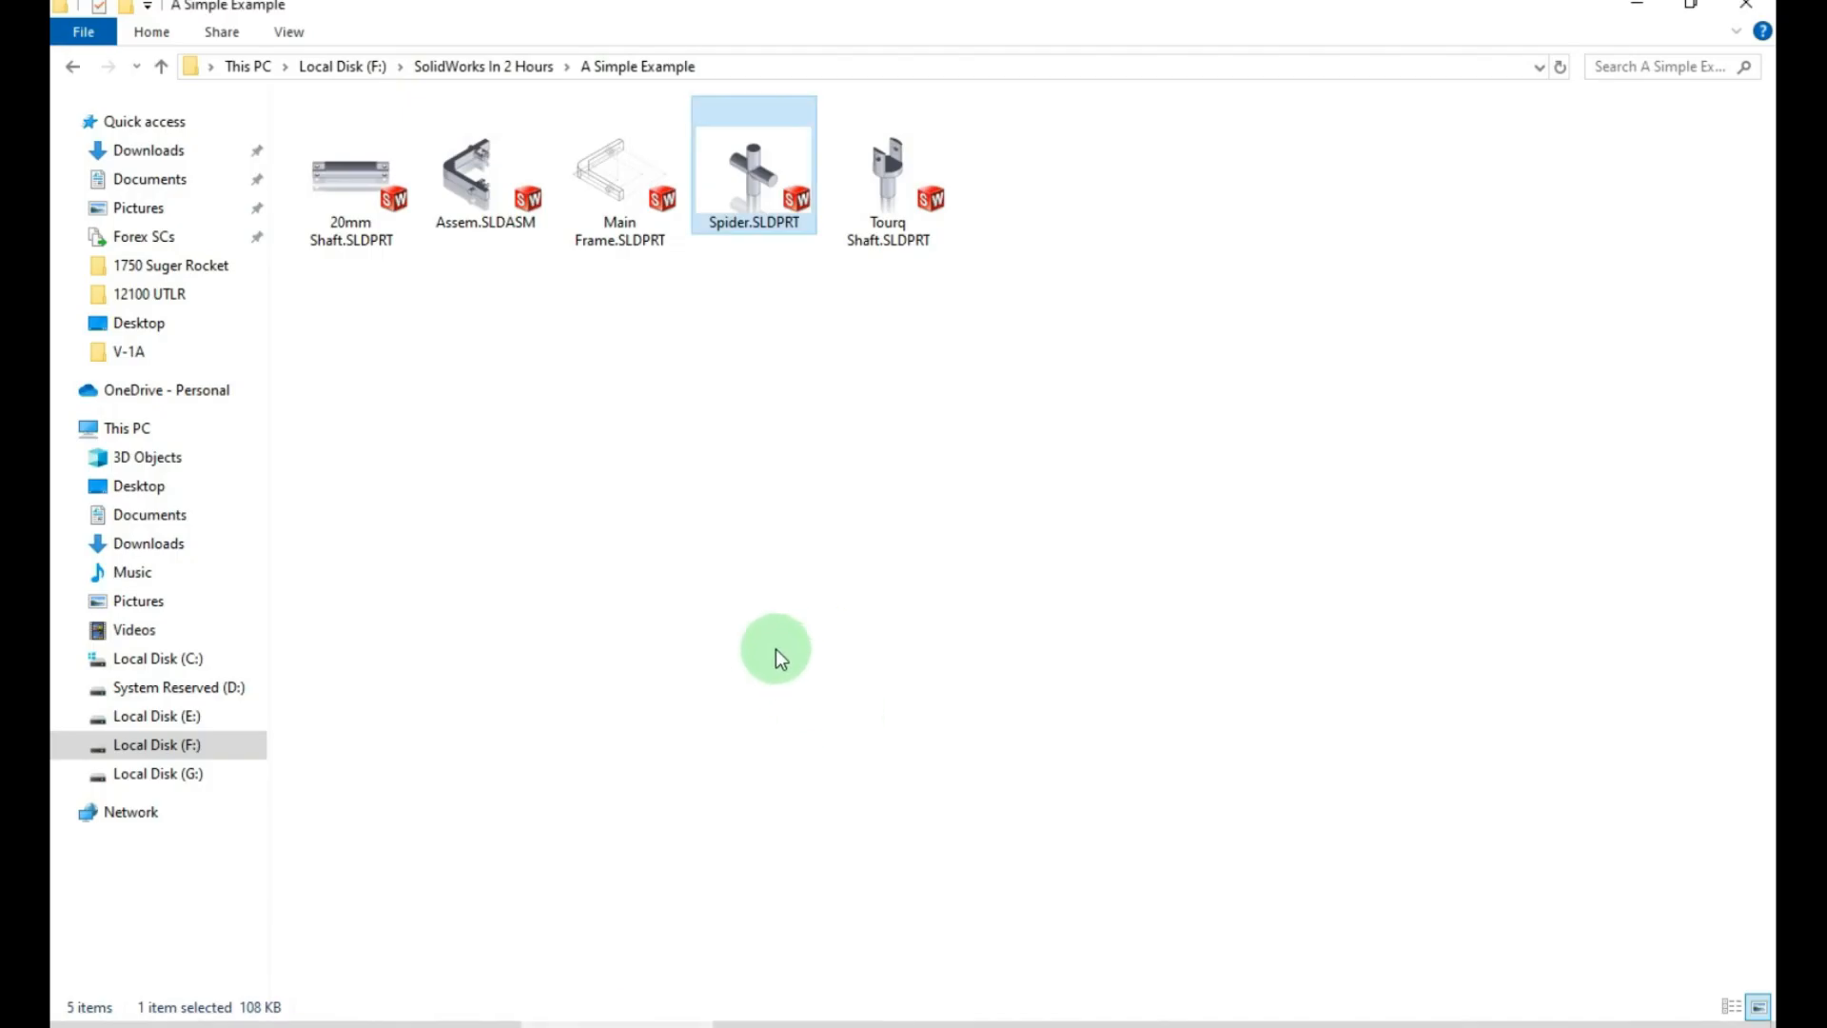
drag(397, 231, 1093, 466)
Add a Concentric mate between the 20mm Shaft's cross hole and the free pin of Spider<1>
scroll(922, 232, down, 6)
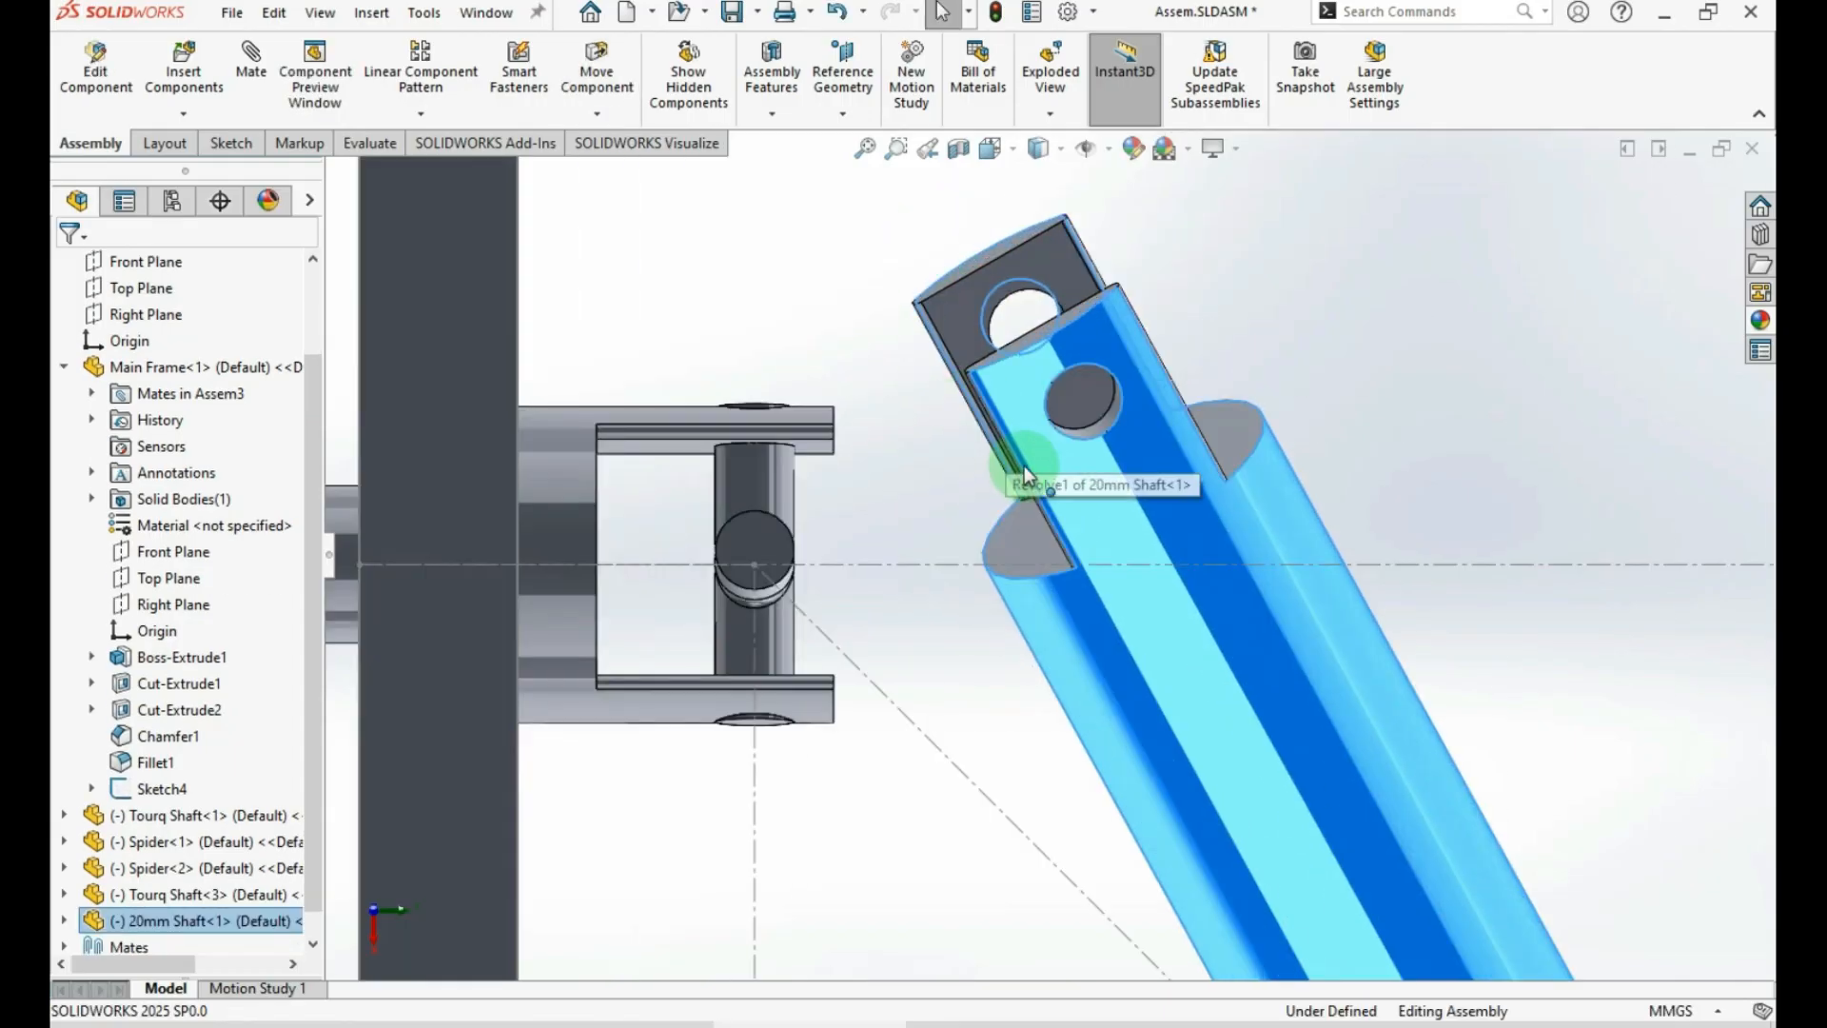
click(1101, 430)
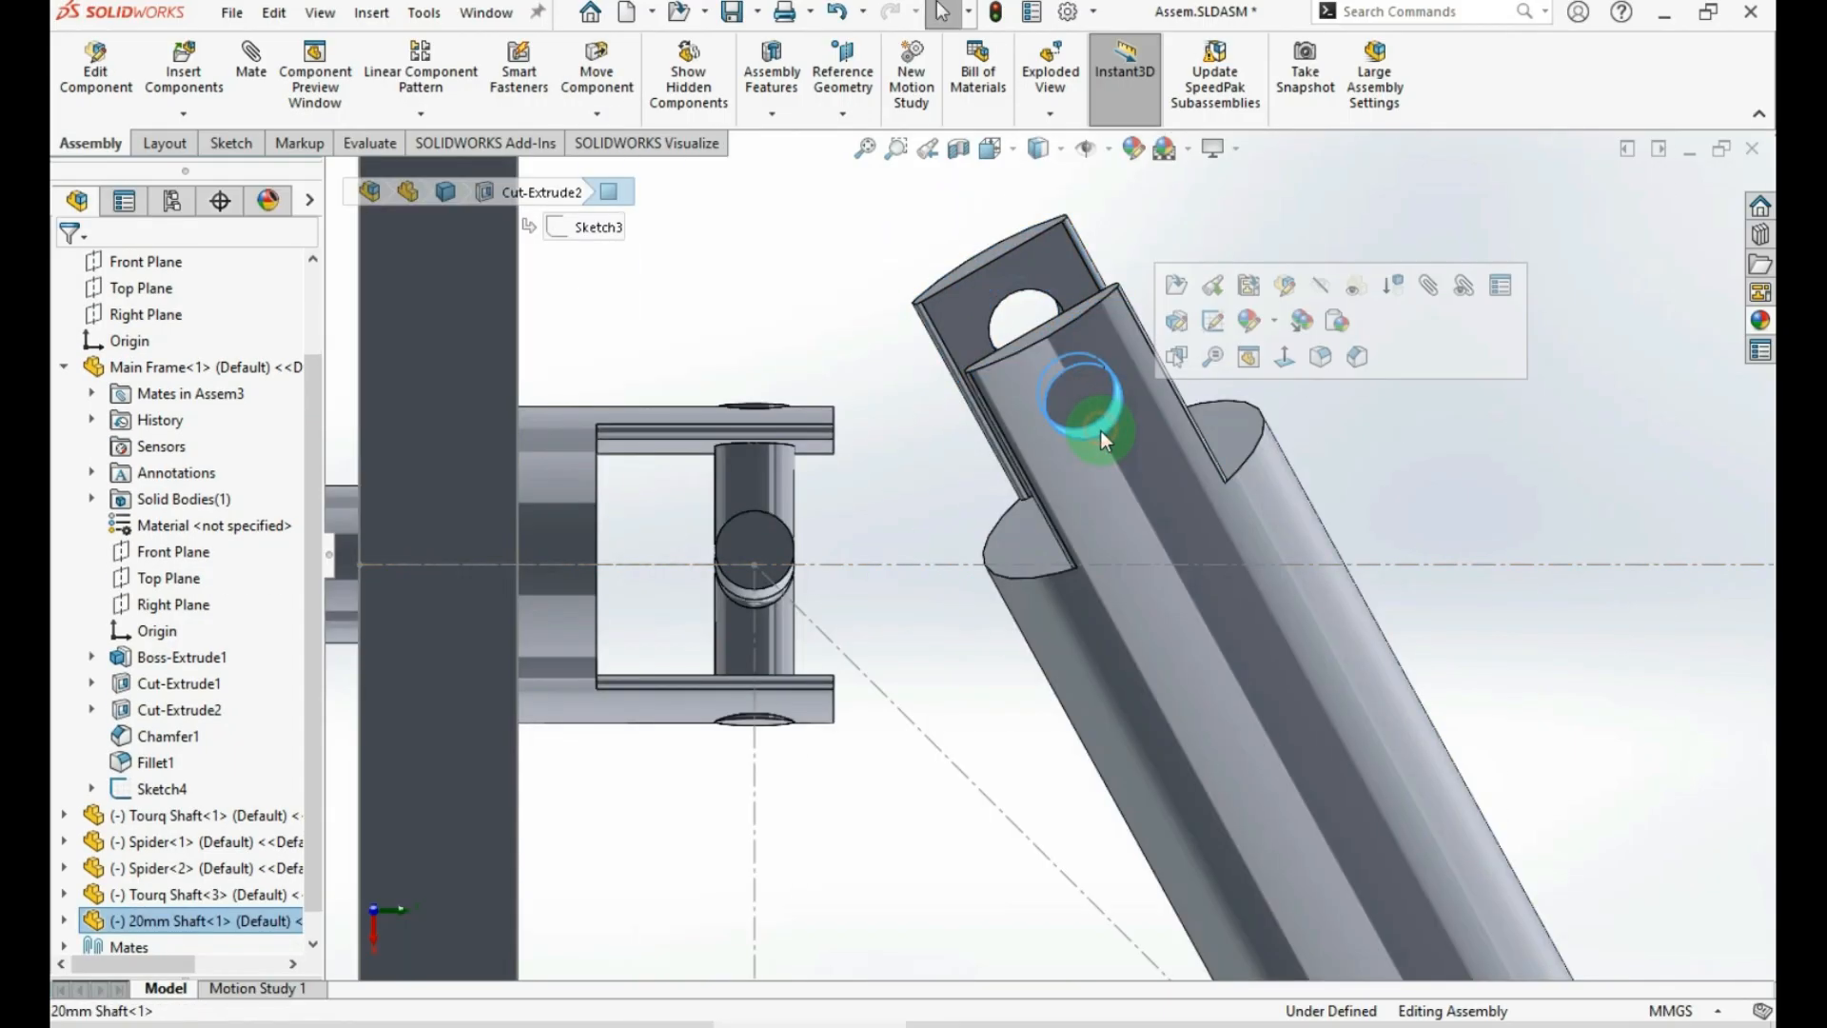
mouse_move(1094, 432)
middle_down()
mouse_move(1116, 473)
mouse_move(1106, 420)
middle_up()
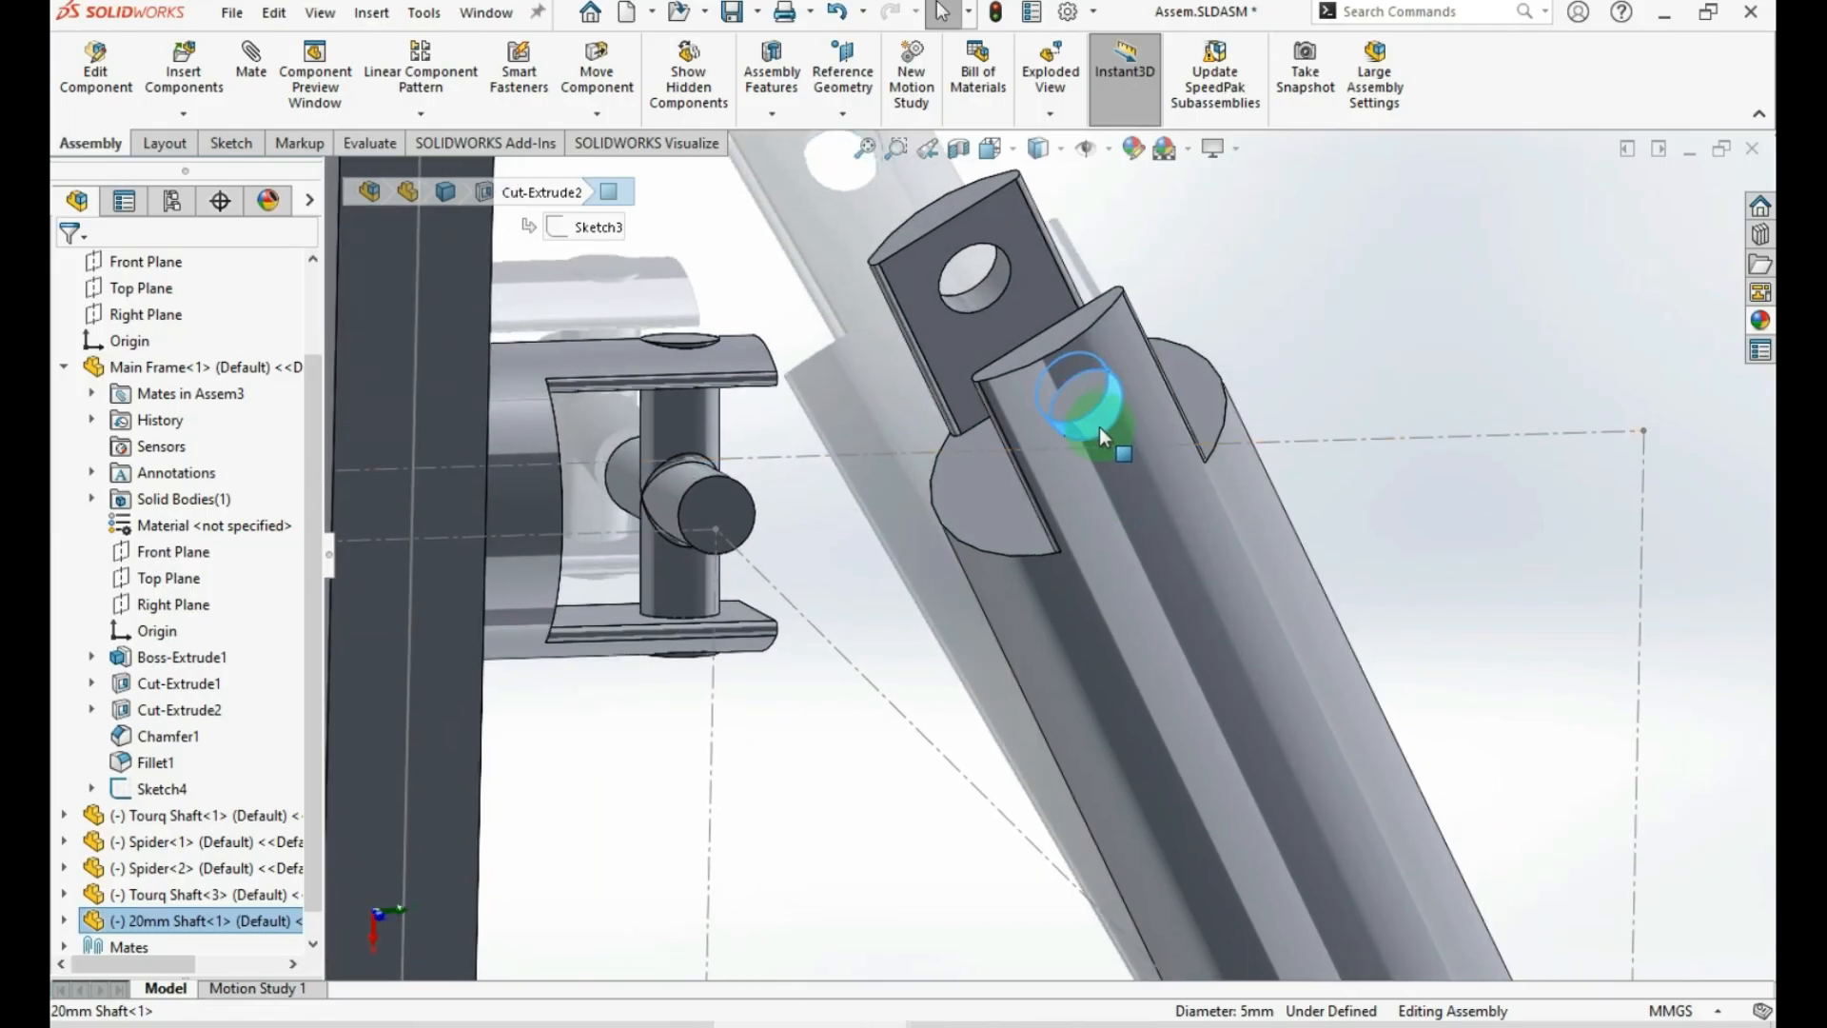
ctrl+click(664, 497)
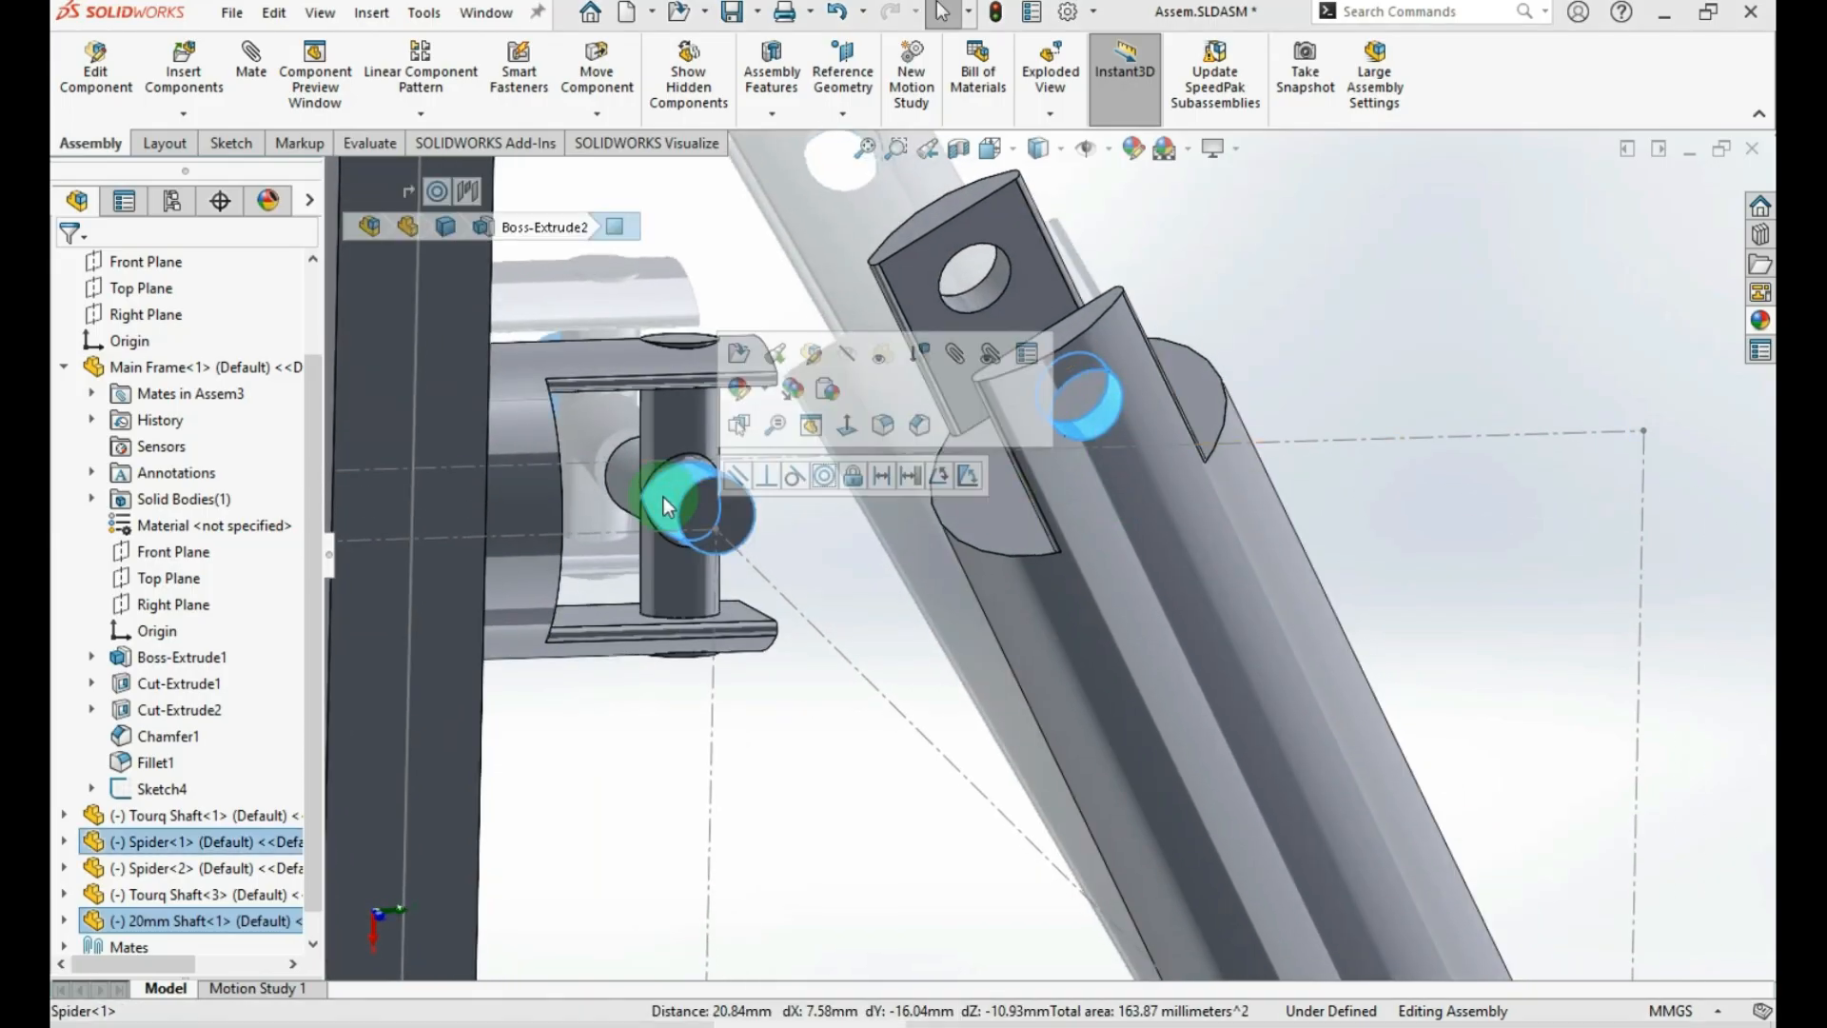
click(826, 478)
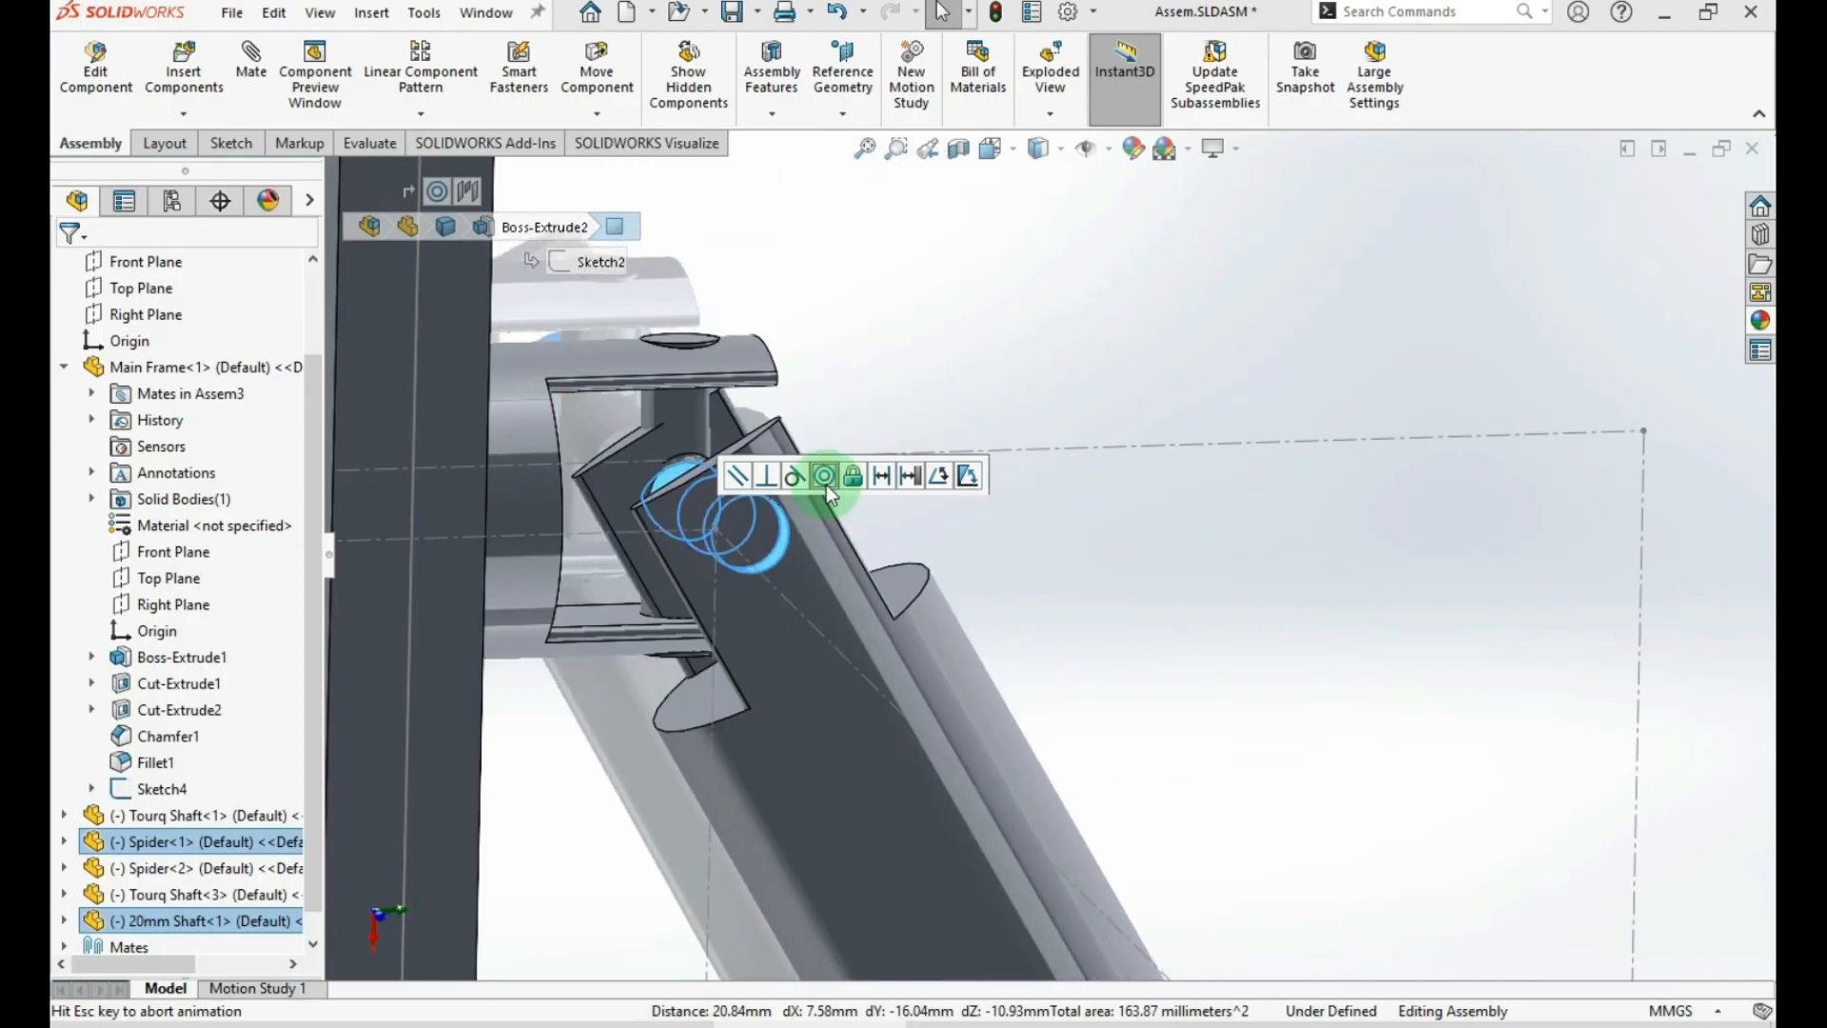
Add a Width mate centring the free pin's end faces of Spider<1> between the 20mm Shaft's inner lug faces
middle_drag(1015, 494, 714, 591)
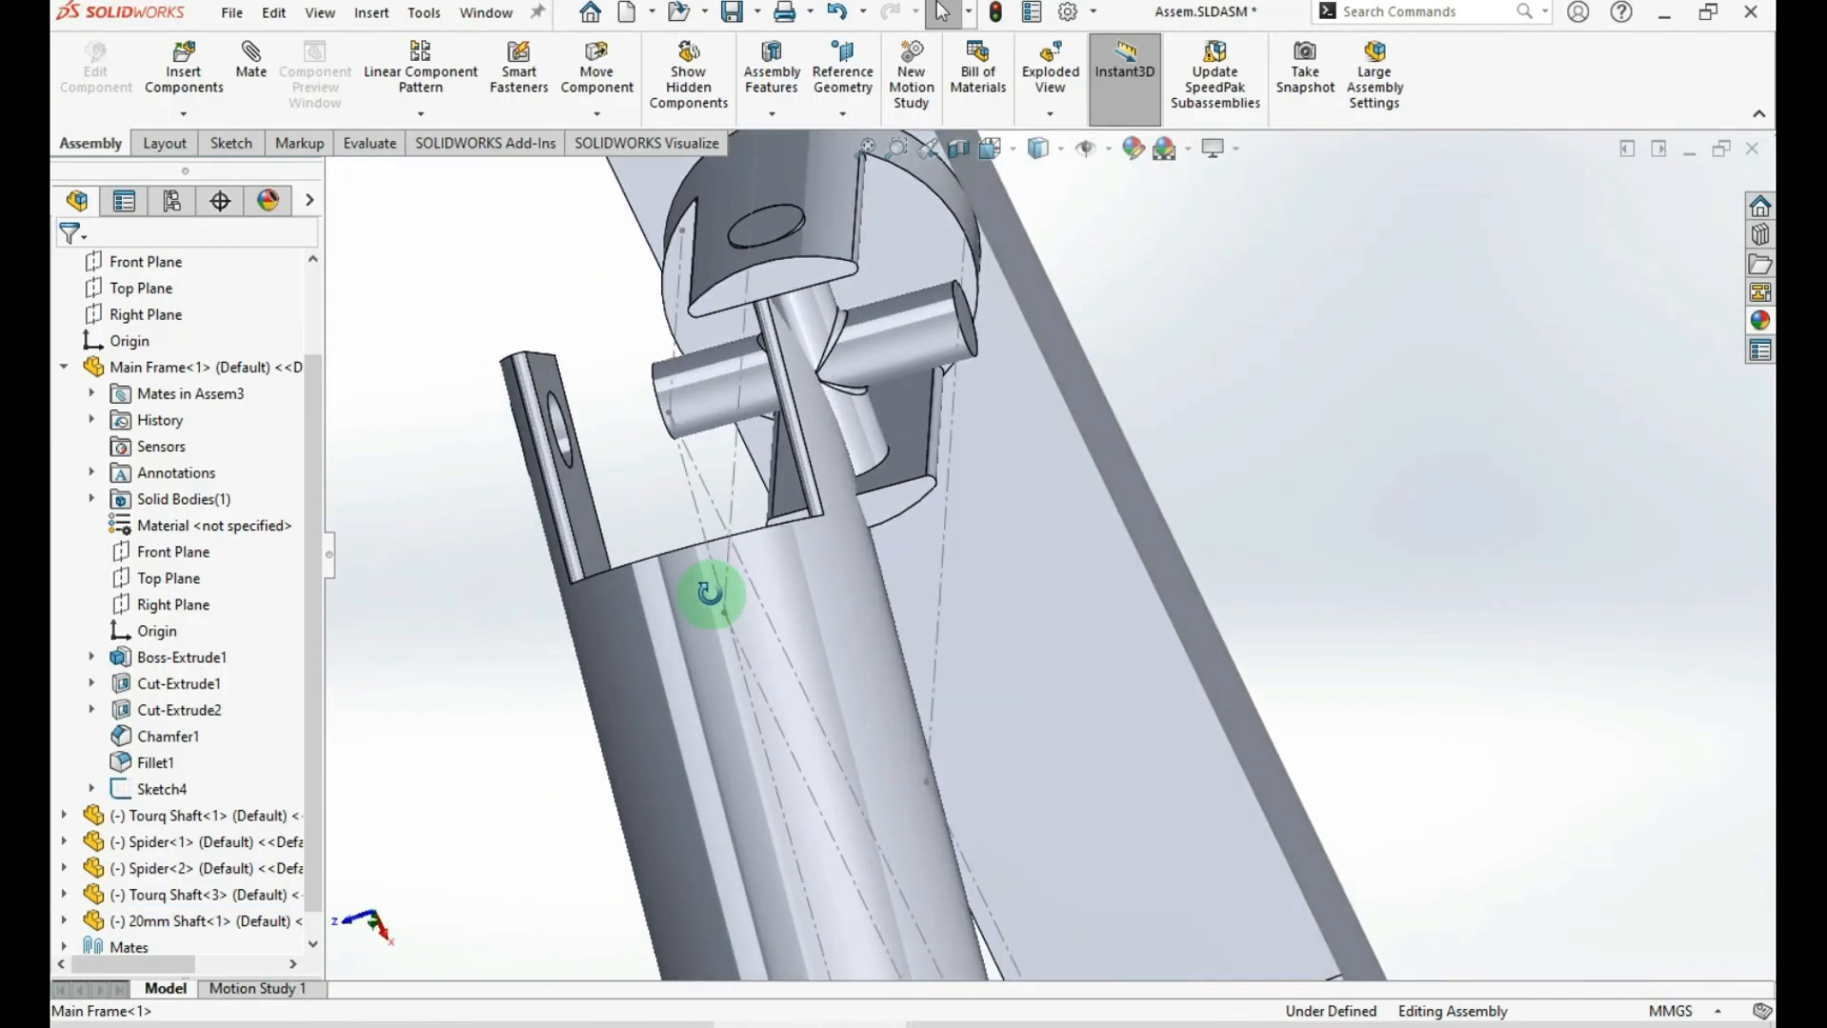
click(575, 476)
middle_drag(575, 476, 539, 533)
ctrl+click(938, 360)
middle_drag(813, 430, 860, 389)
ctrl+click(588, 428)
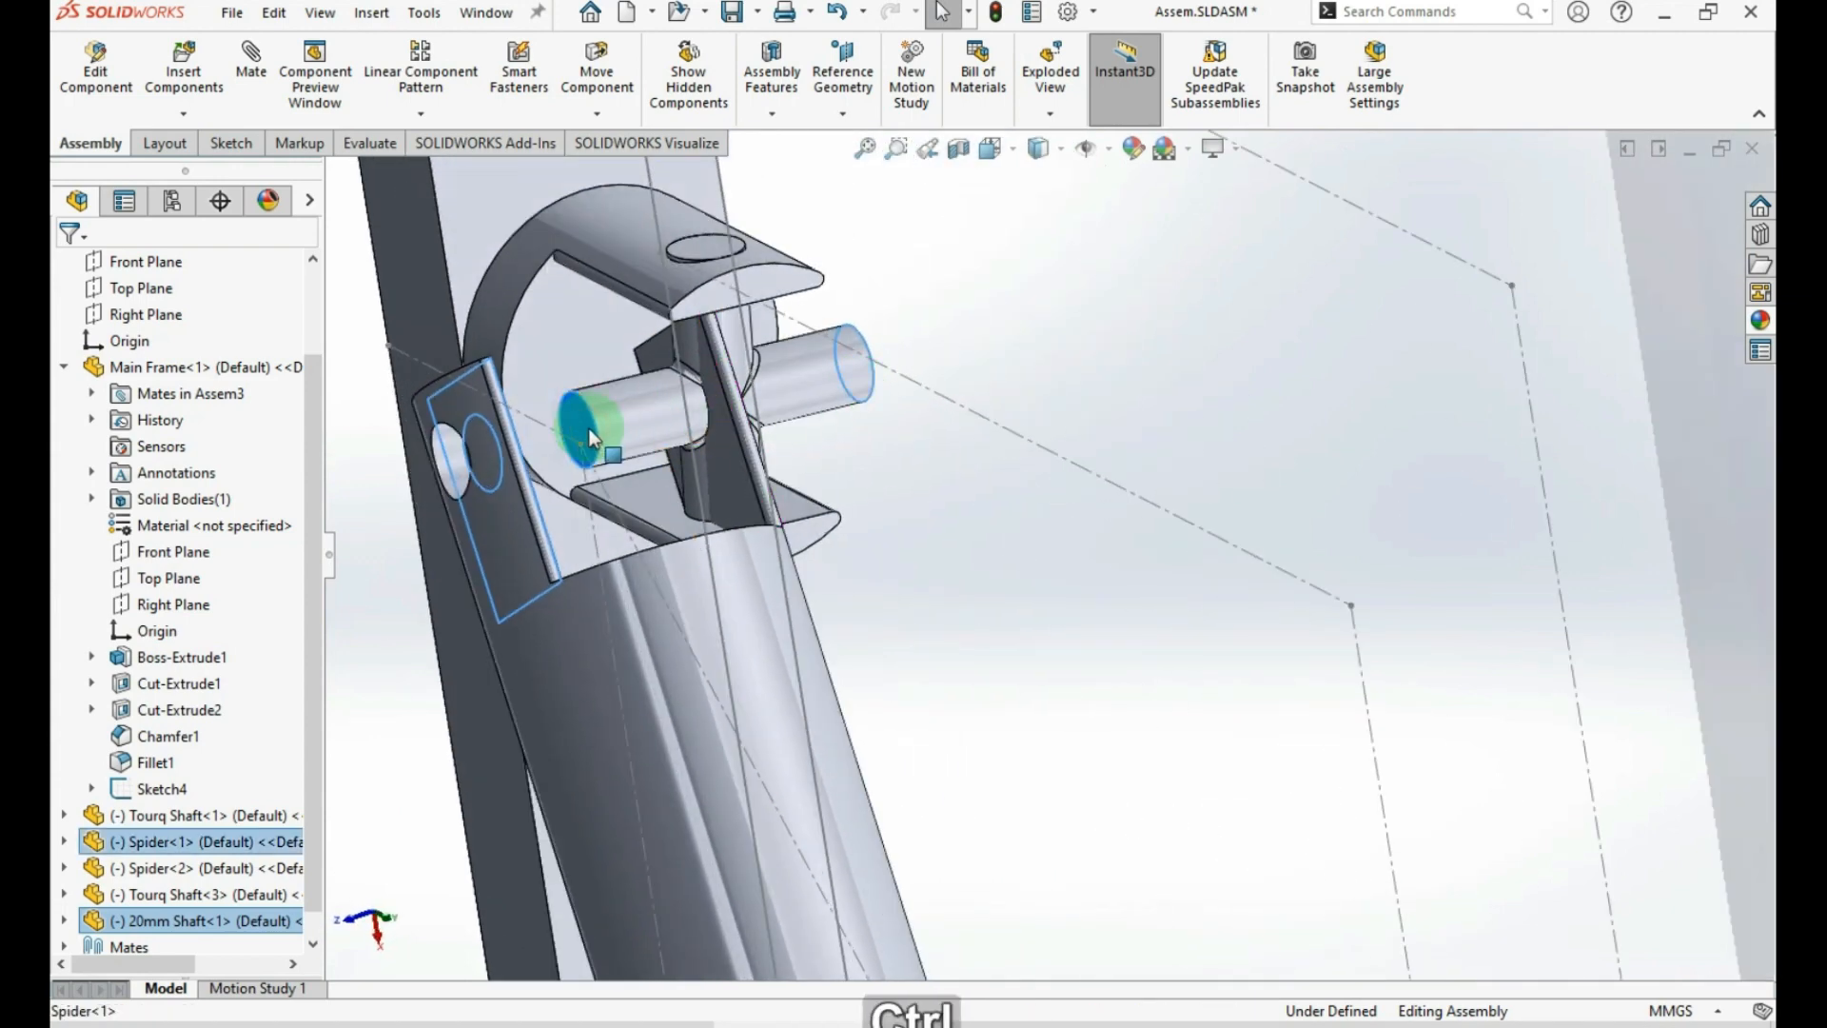
ctrl+click(734, 491)
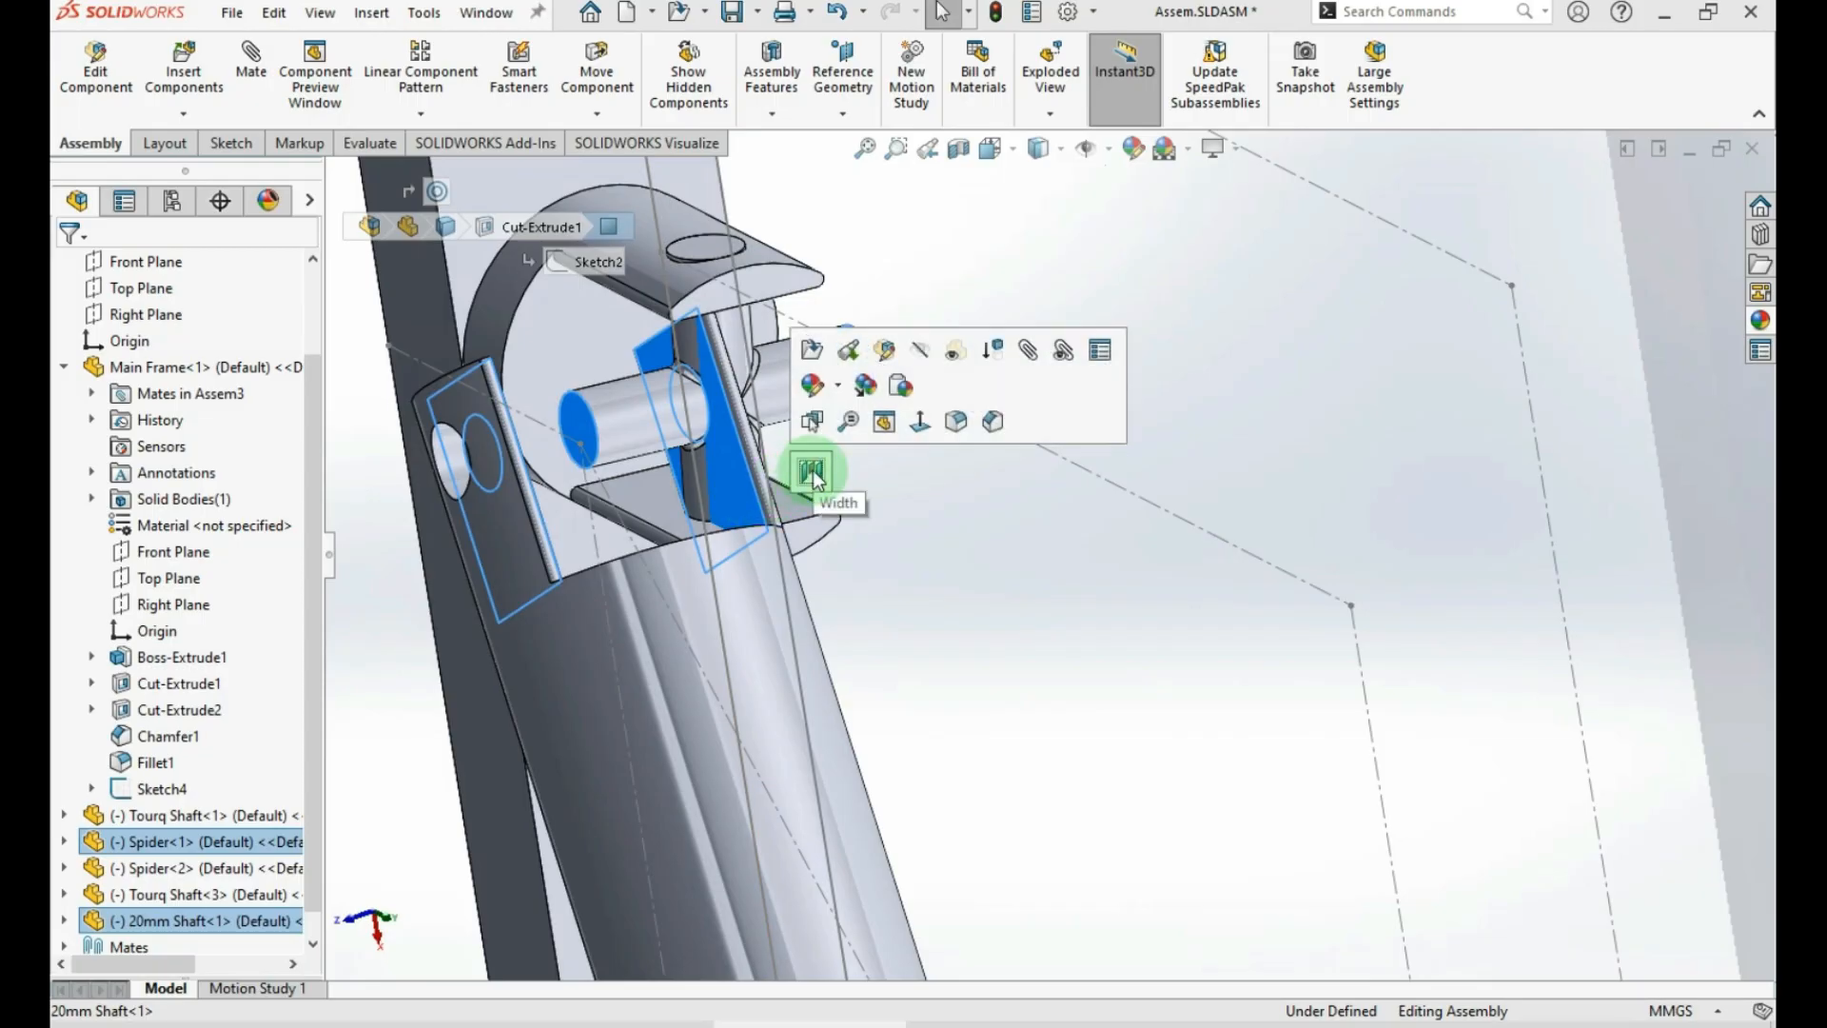
click(812, 470)
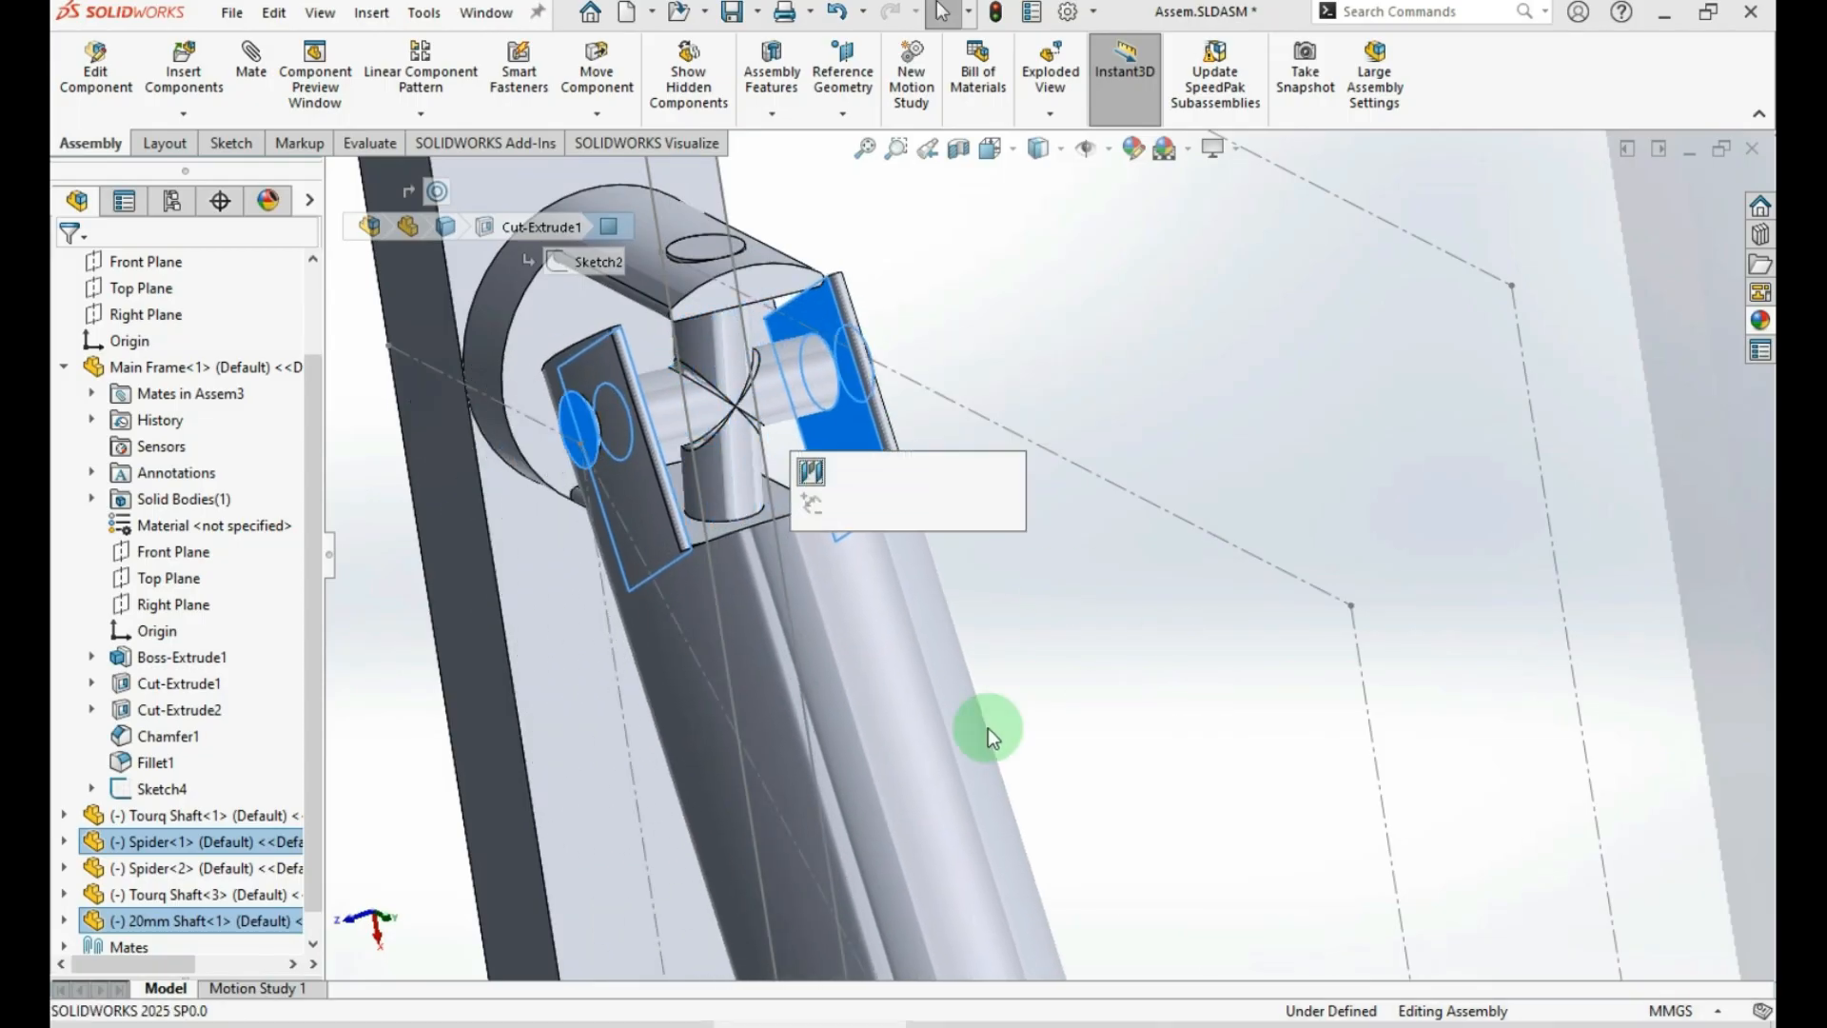
click(889, 473)
Add a Concentric mate between the cross hole at the 20mm Shaft's other end and the free pin of Spider<2>
scroll(871, 529, up, 5)
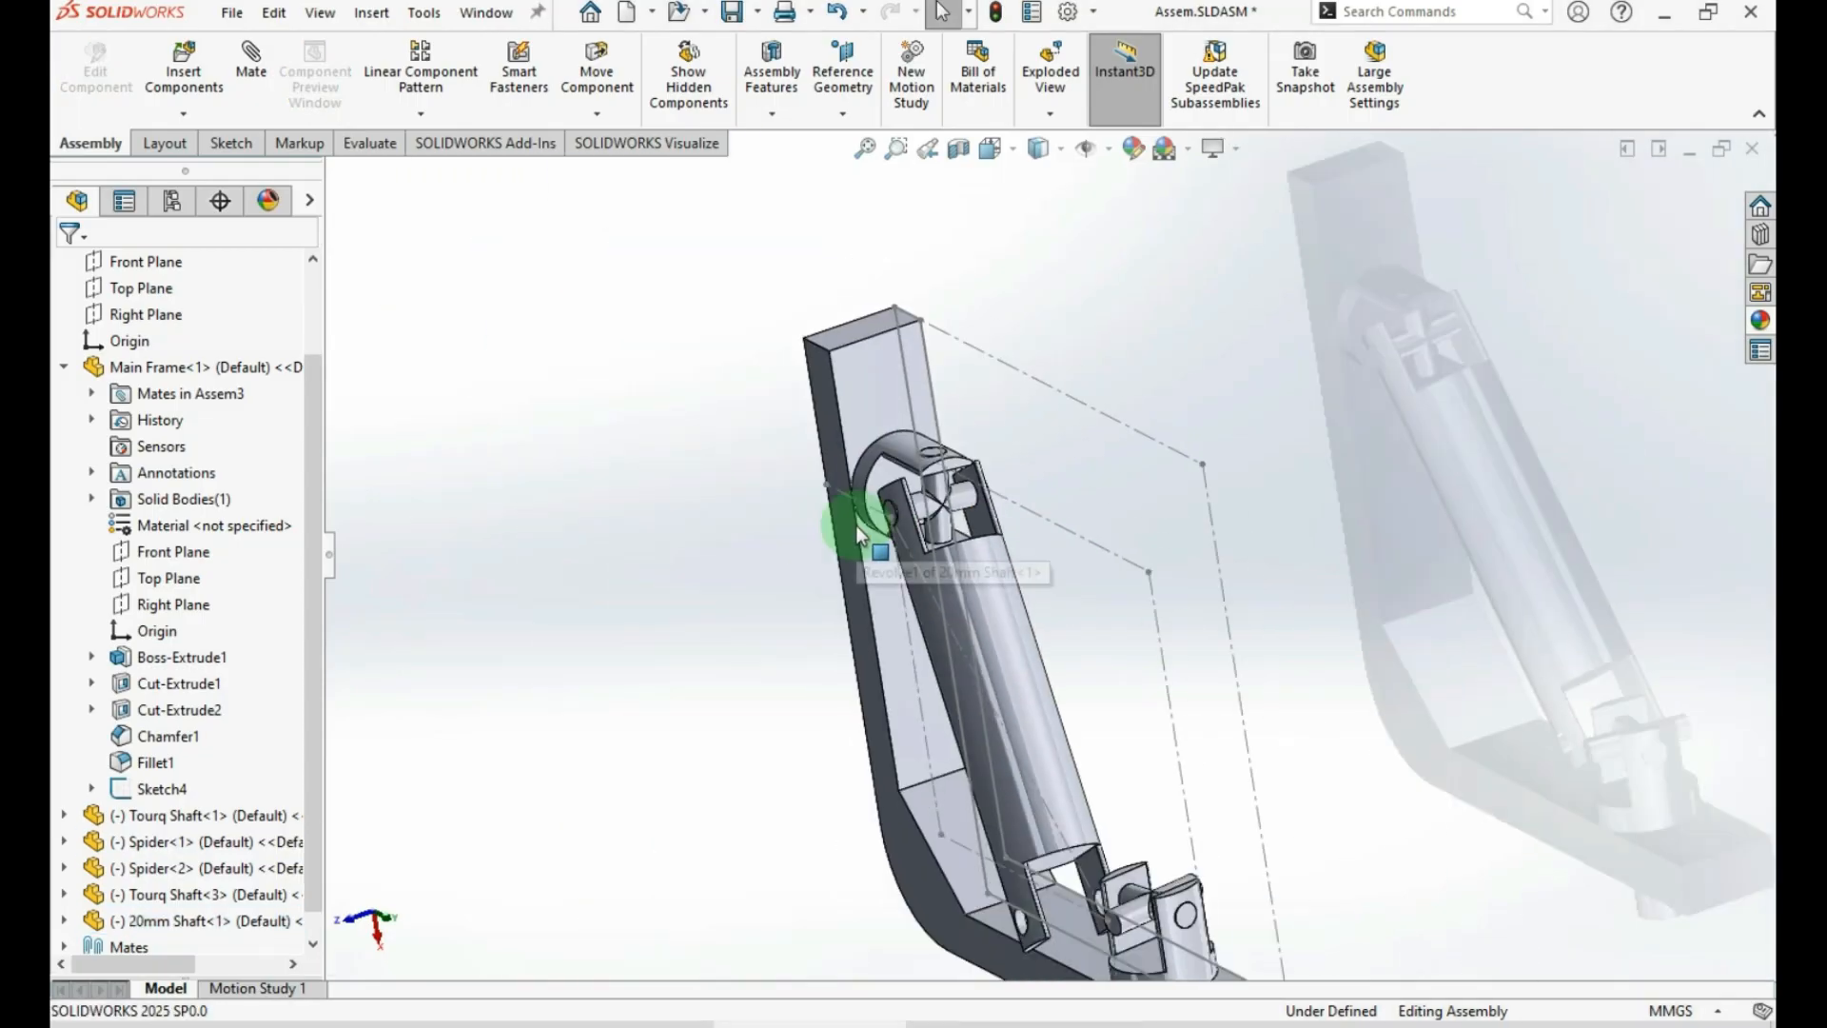
scroll(1085, 807, down, 5)
click(846, 860)
ctrl+click(1107, 862)
click(1268, 852)
click(1343, 853)
Try to add a Width mate between the free pin ends of Spider<2> and the 20mm Shaft's lug faces
scroll(1242, 667, up, 3)
middle_drag(1181, 711, 1073, 740)
click(1073, 737)
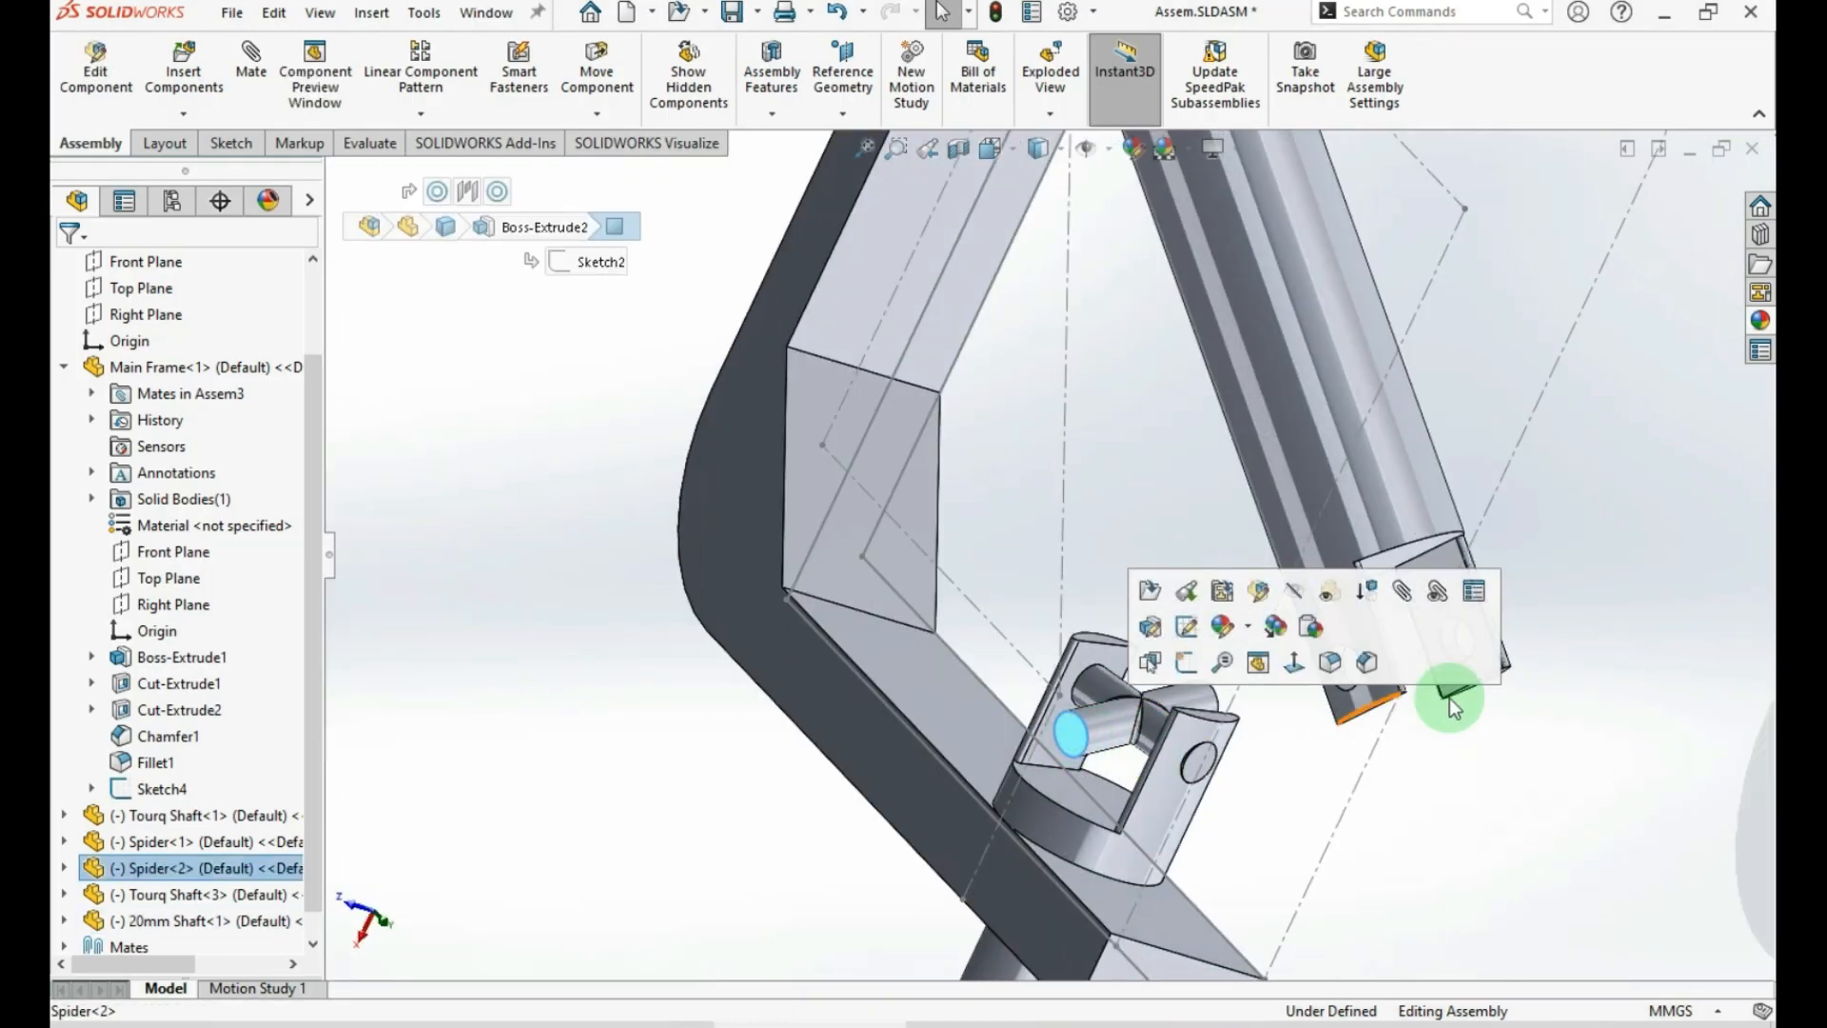
ctrl+click(1465, 602)
middle_drag(1465, 602, 1121, 773)
ctrl+click(1484, 672)
ctrl+click(1321, 691)
click(1391, 665)
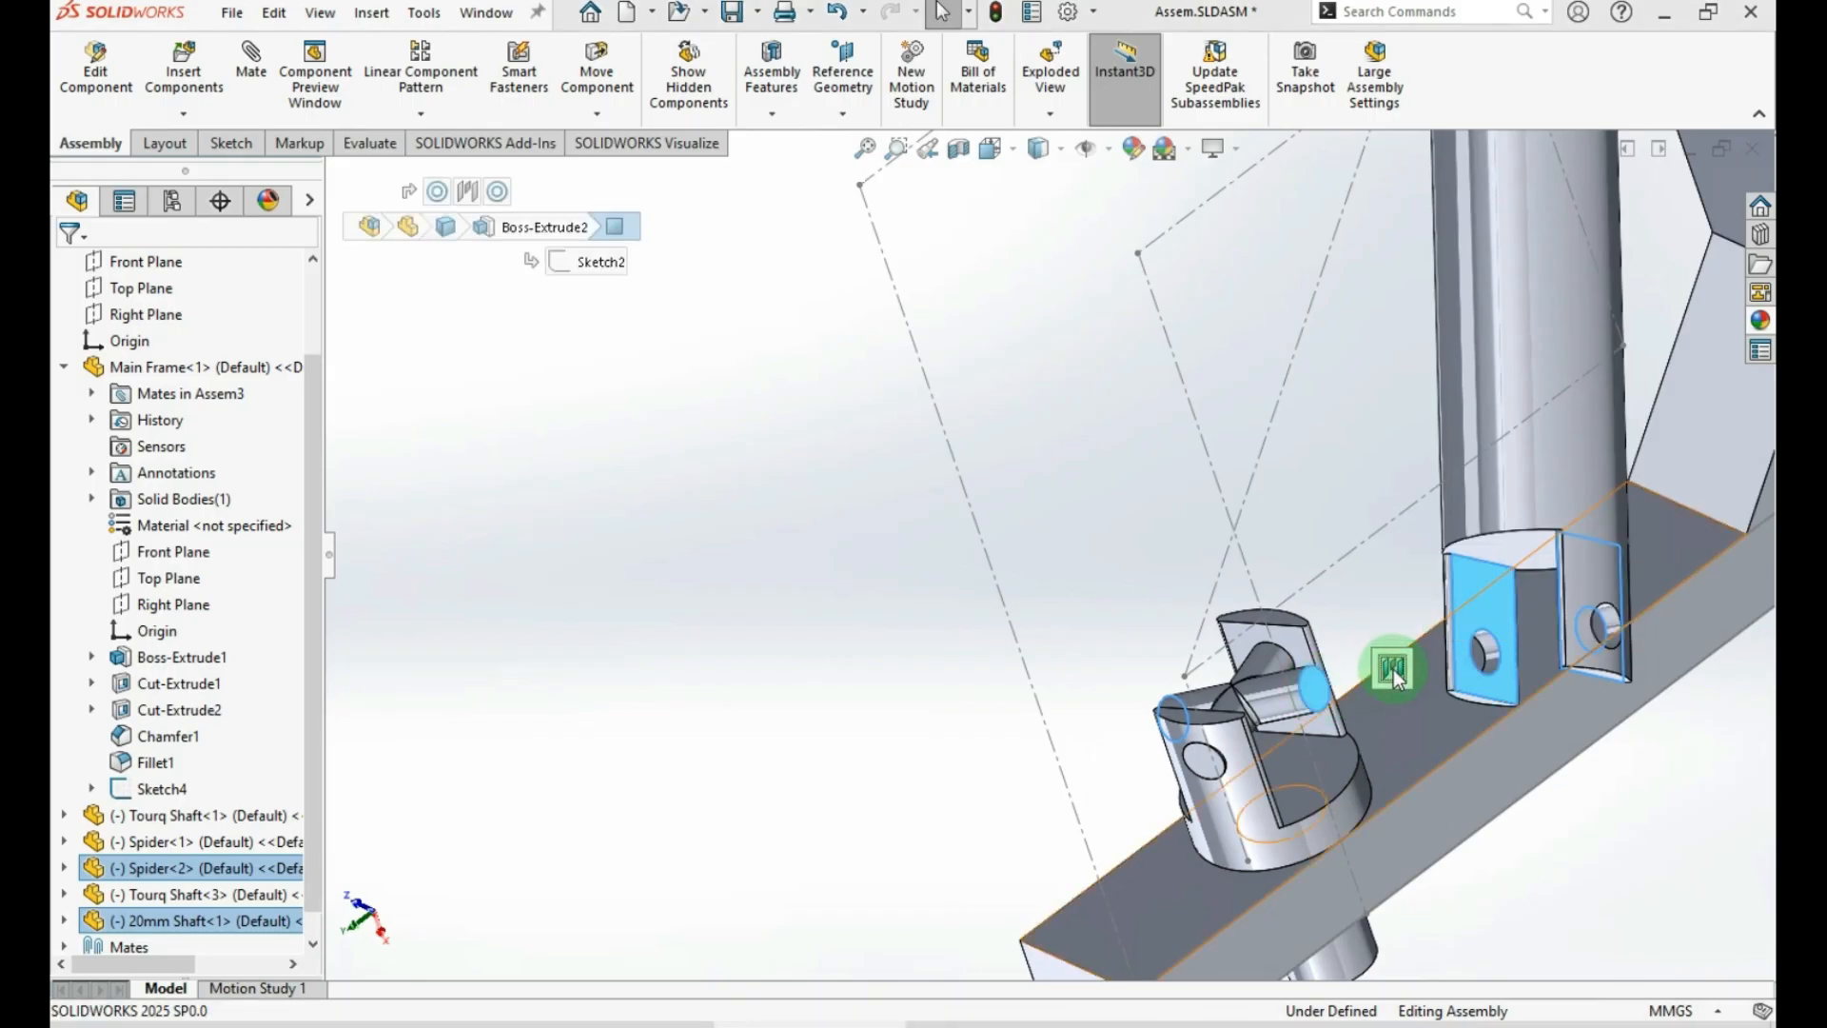
click(1469, 666)
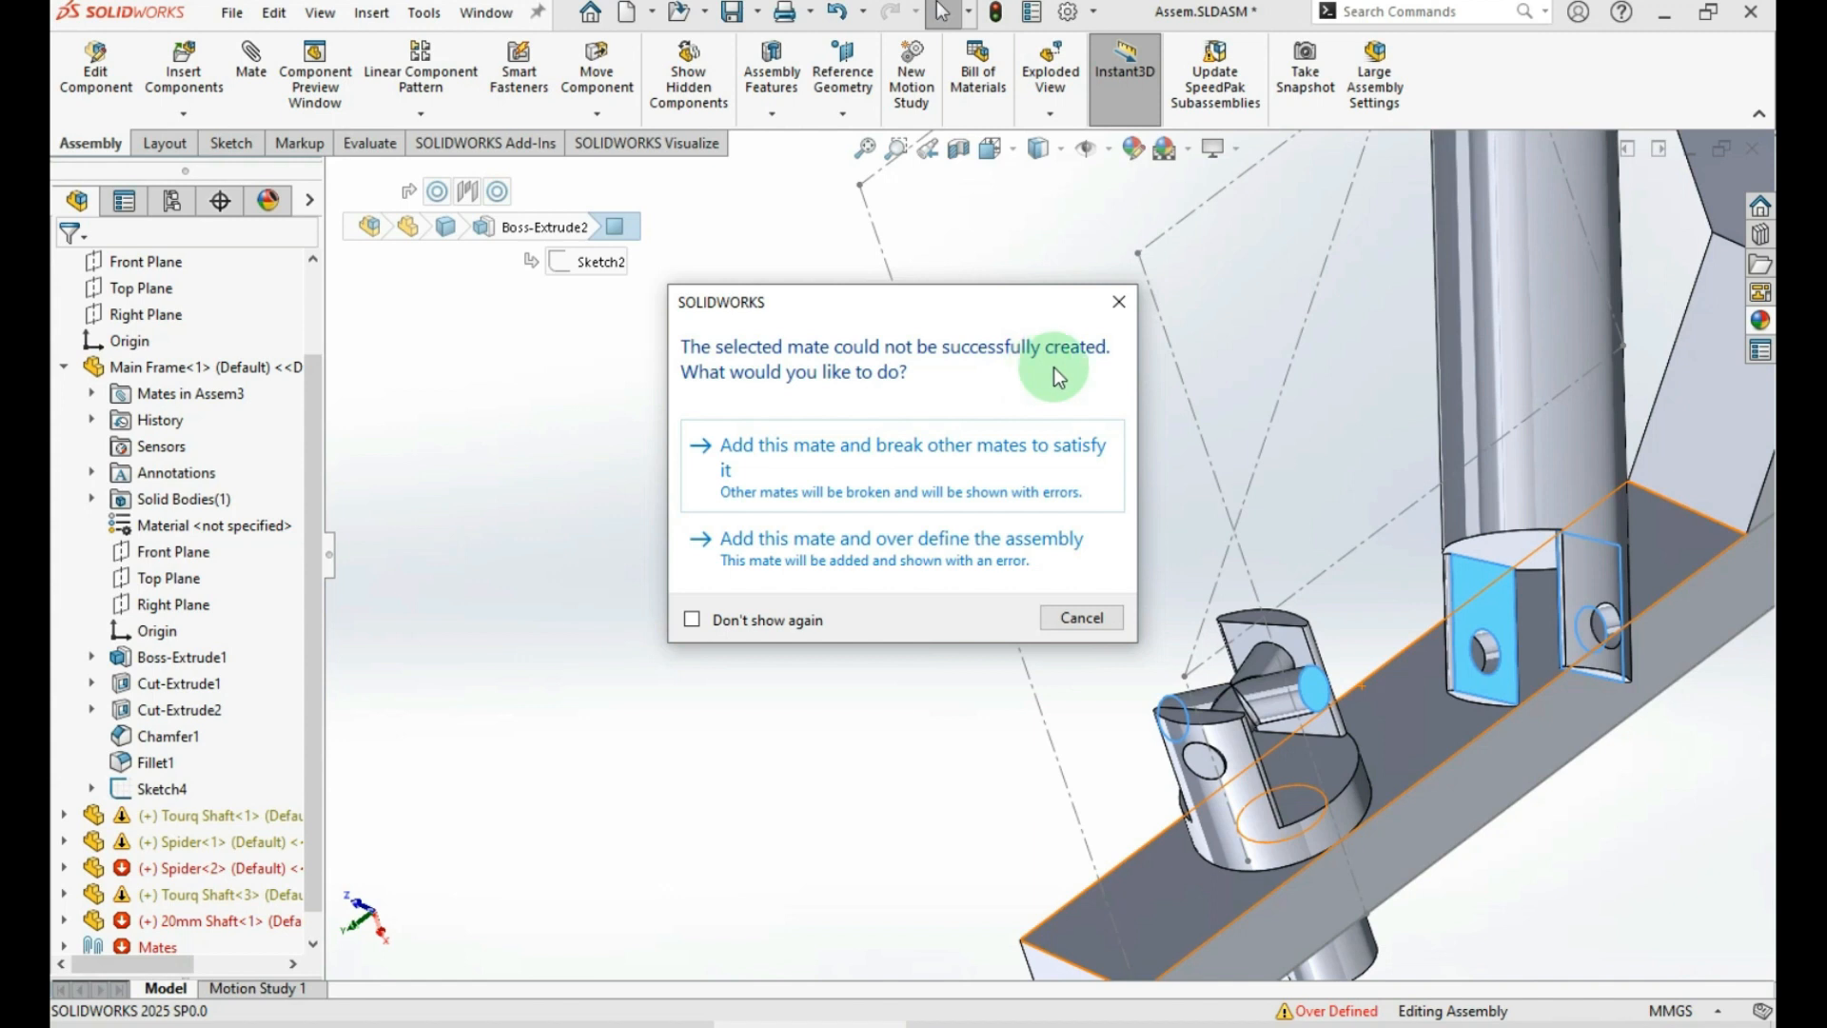
click(1076, 618)
Reposition the 20mm Shaft's end near Spider<2> by moving the component freely
middle_drag(1071, 624, 1166, 591)
drag(1602, 605, 1226, 568)
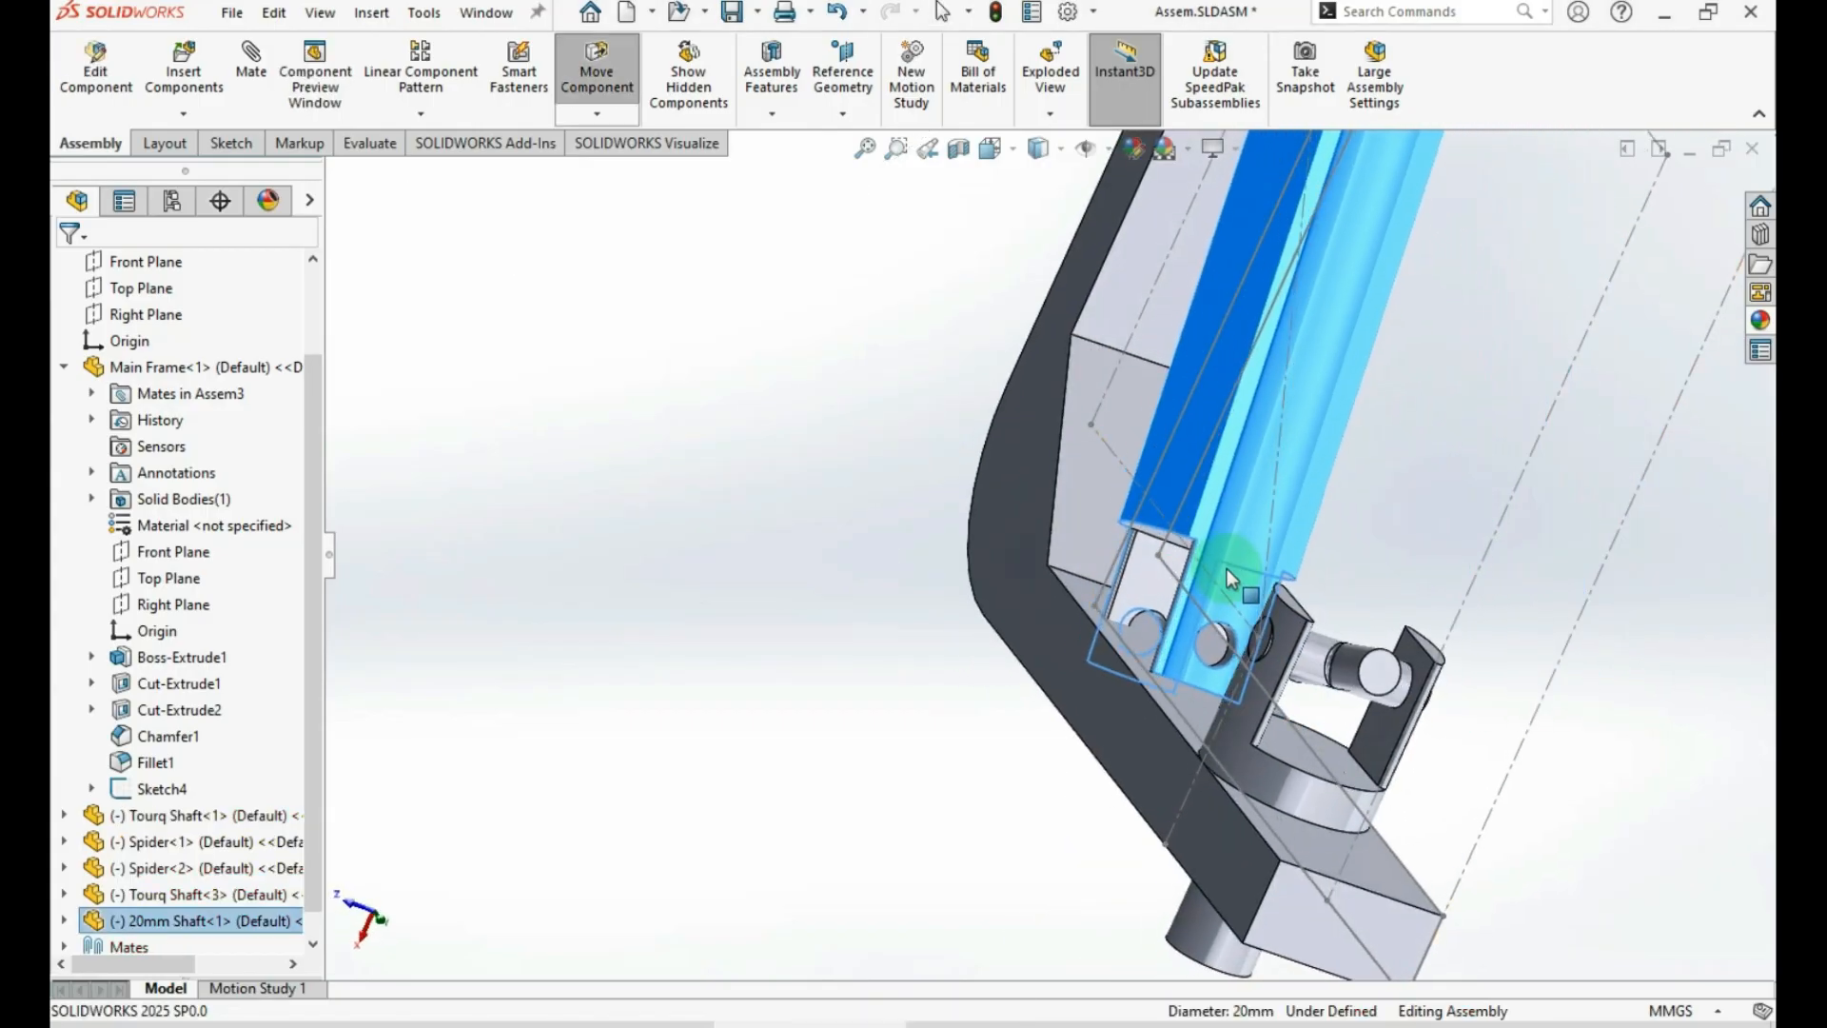
middle_drag(992, 620, 1422, 366)
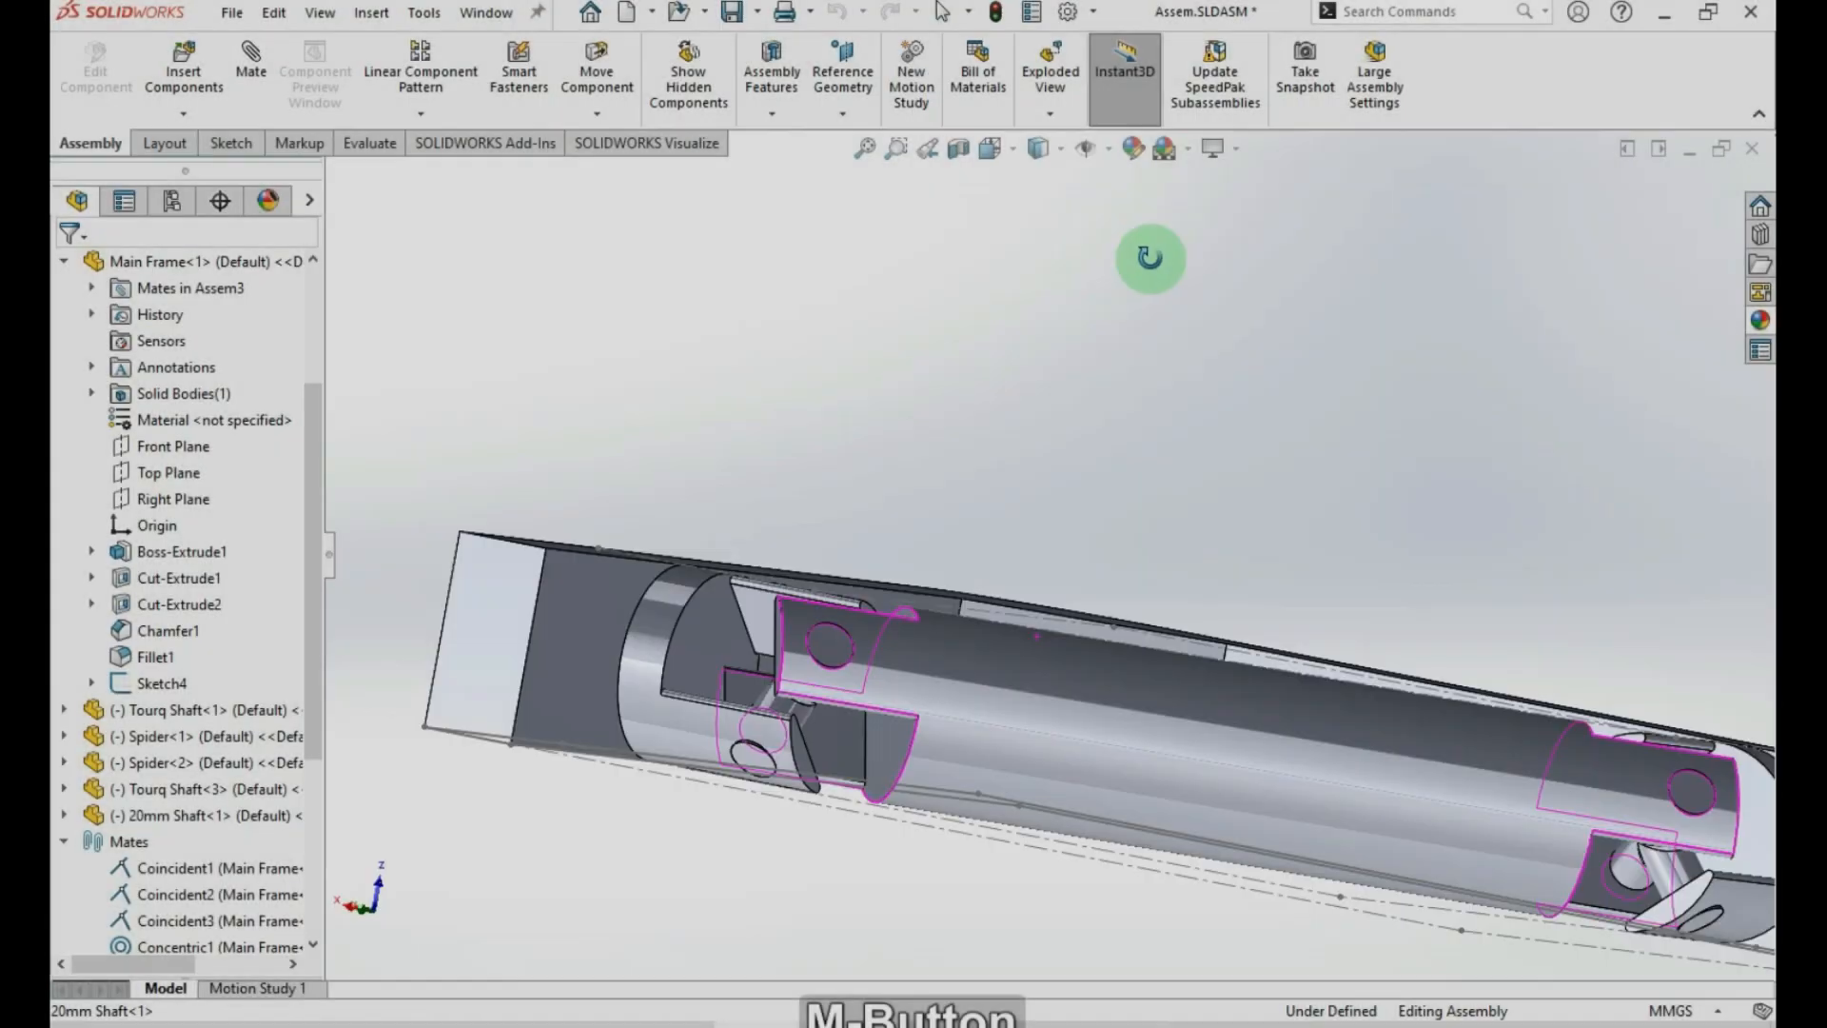
Rotate the mated 20mm Shaft to check how the universal joint linkage moves
middle_drag(1152, 253, 1078, 512)
click(1077, 545)
drag(1077, 544, 1122, 728)
drag(1020, 577, 918, 459)
key(Escape)
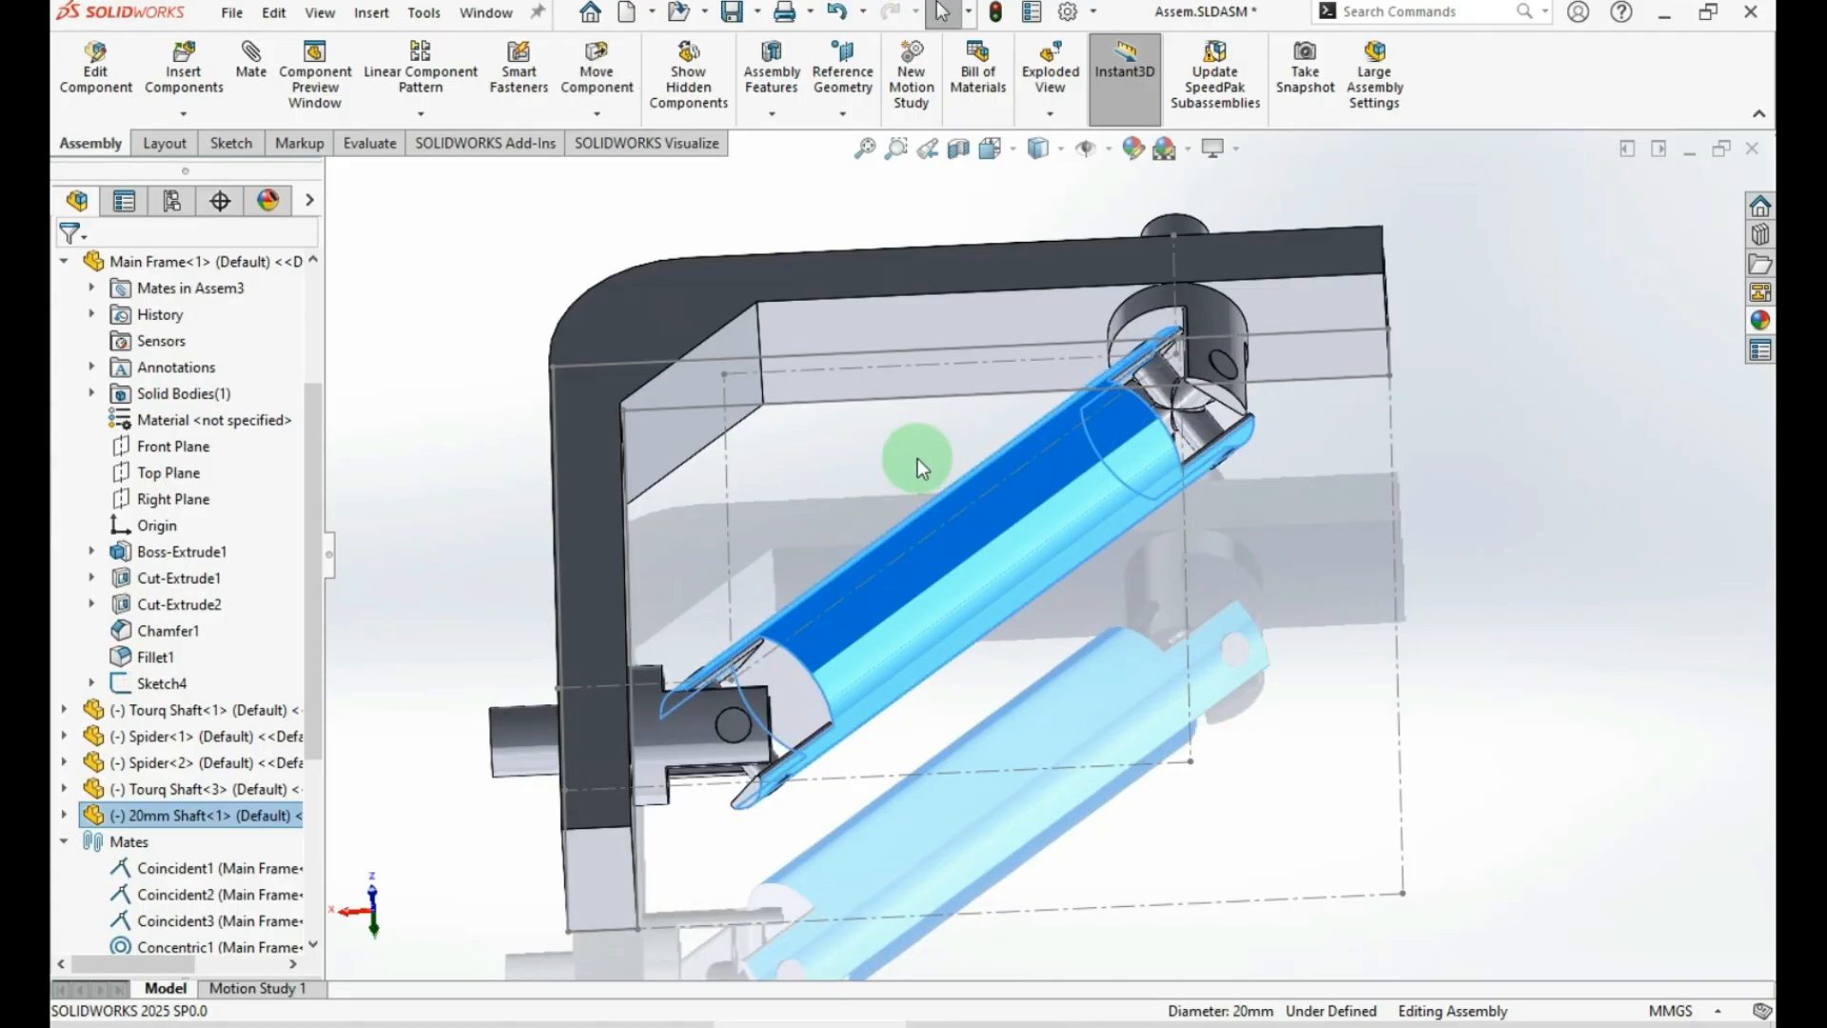
click(1515, 503)
Hide the two visible layout sketches of the Main Frame
middle_drag(1211, 612, 1226, 304)
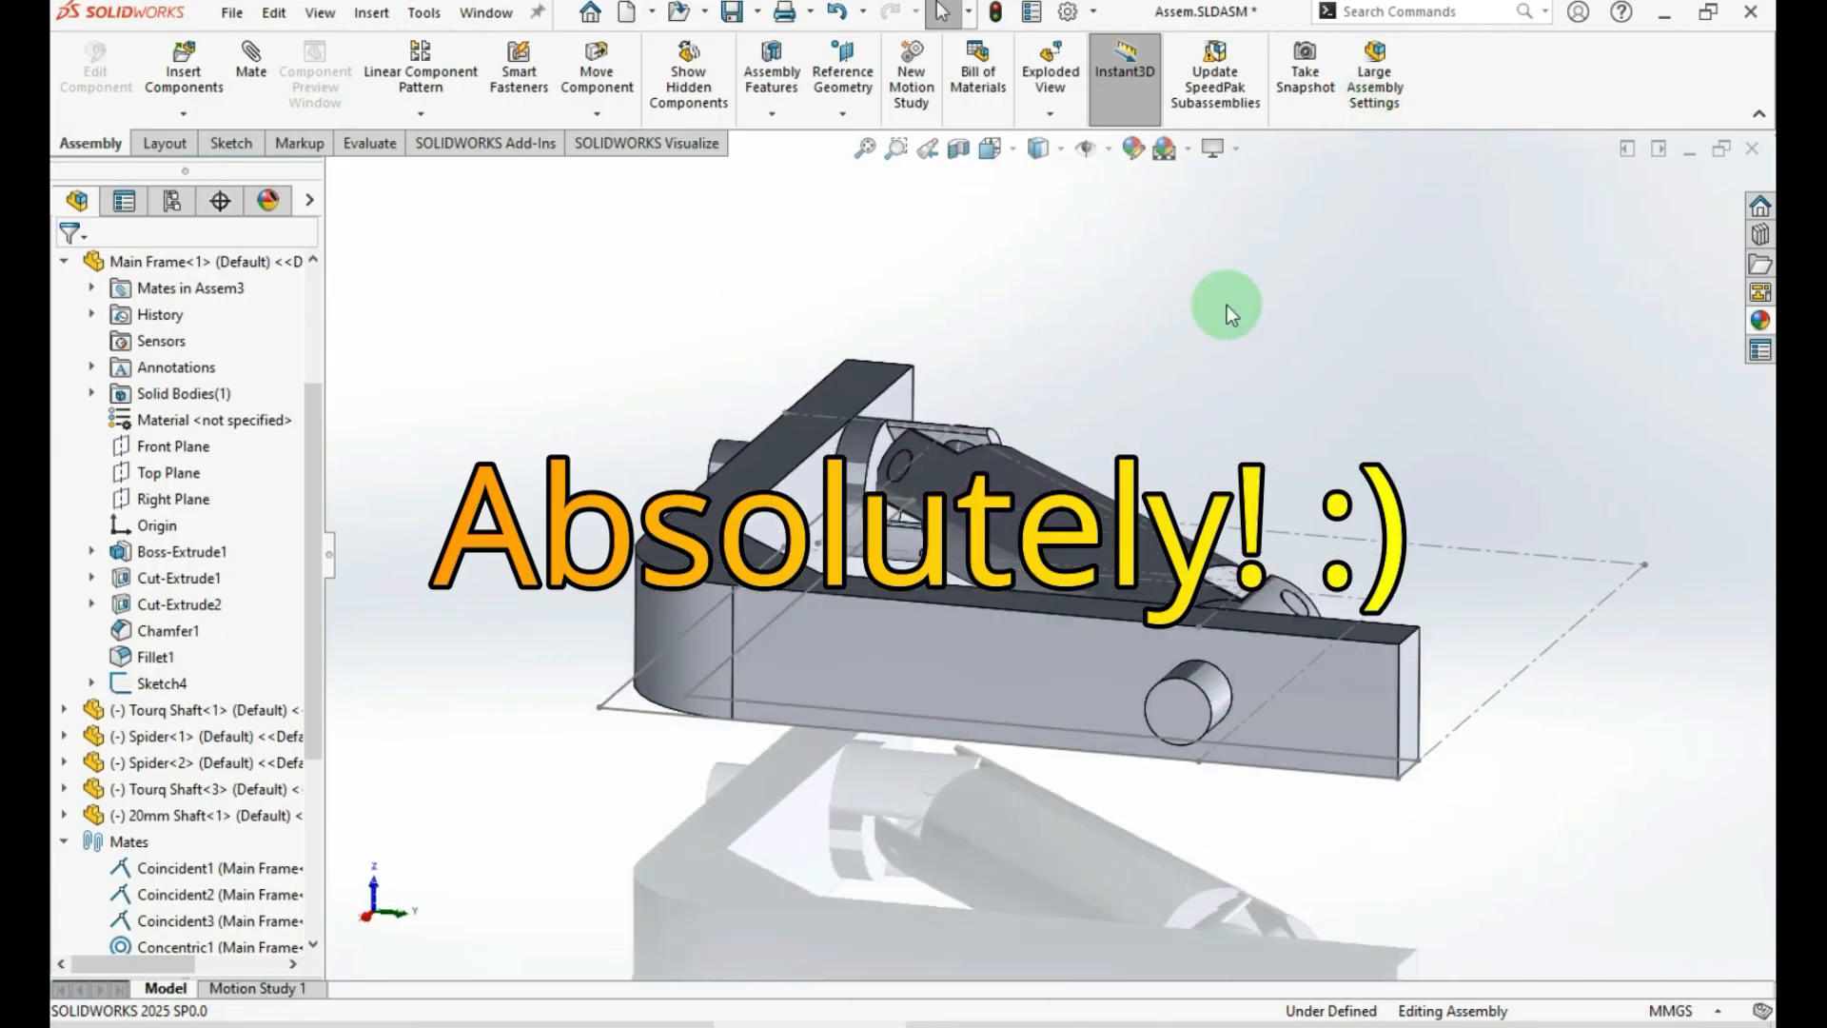
click(1506, 686)
click(1607, 628)
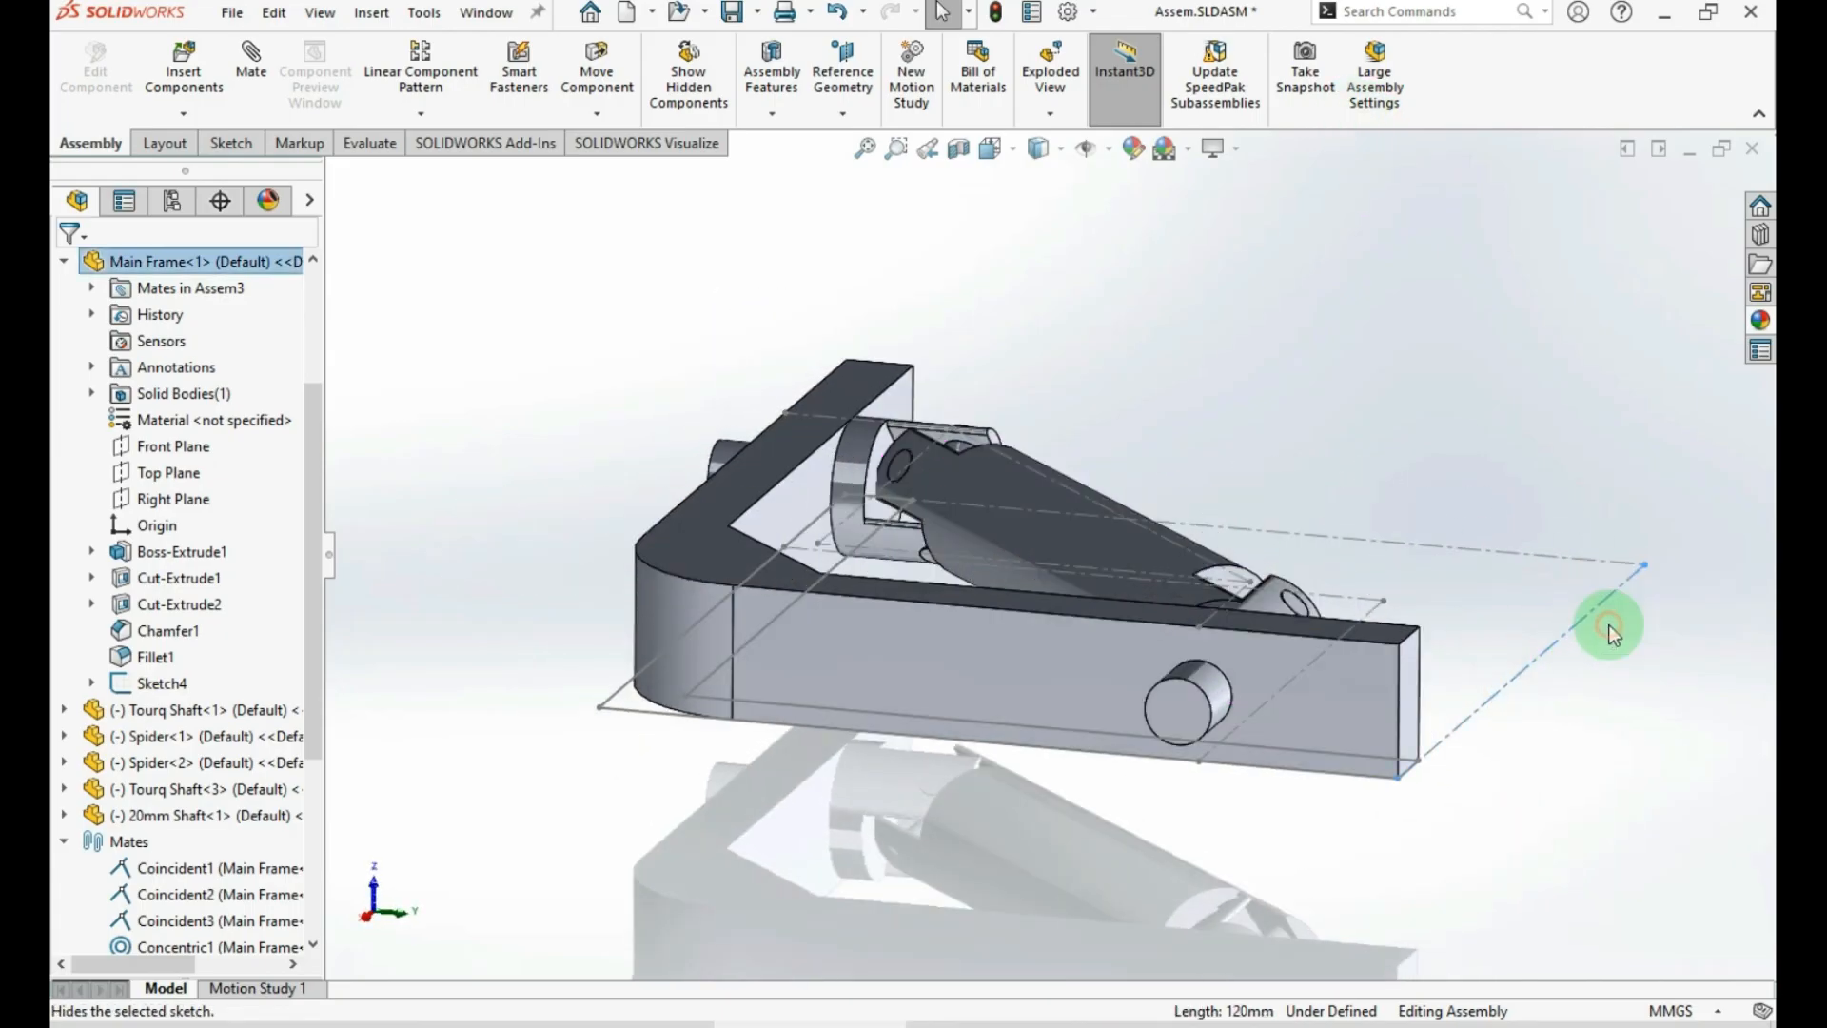
click(1031, 561)
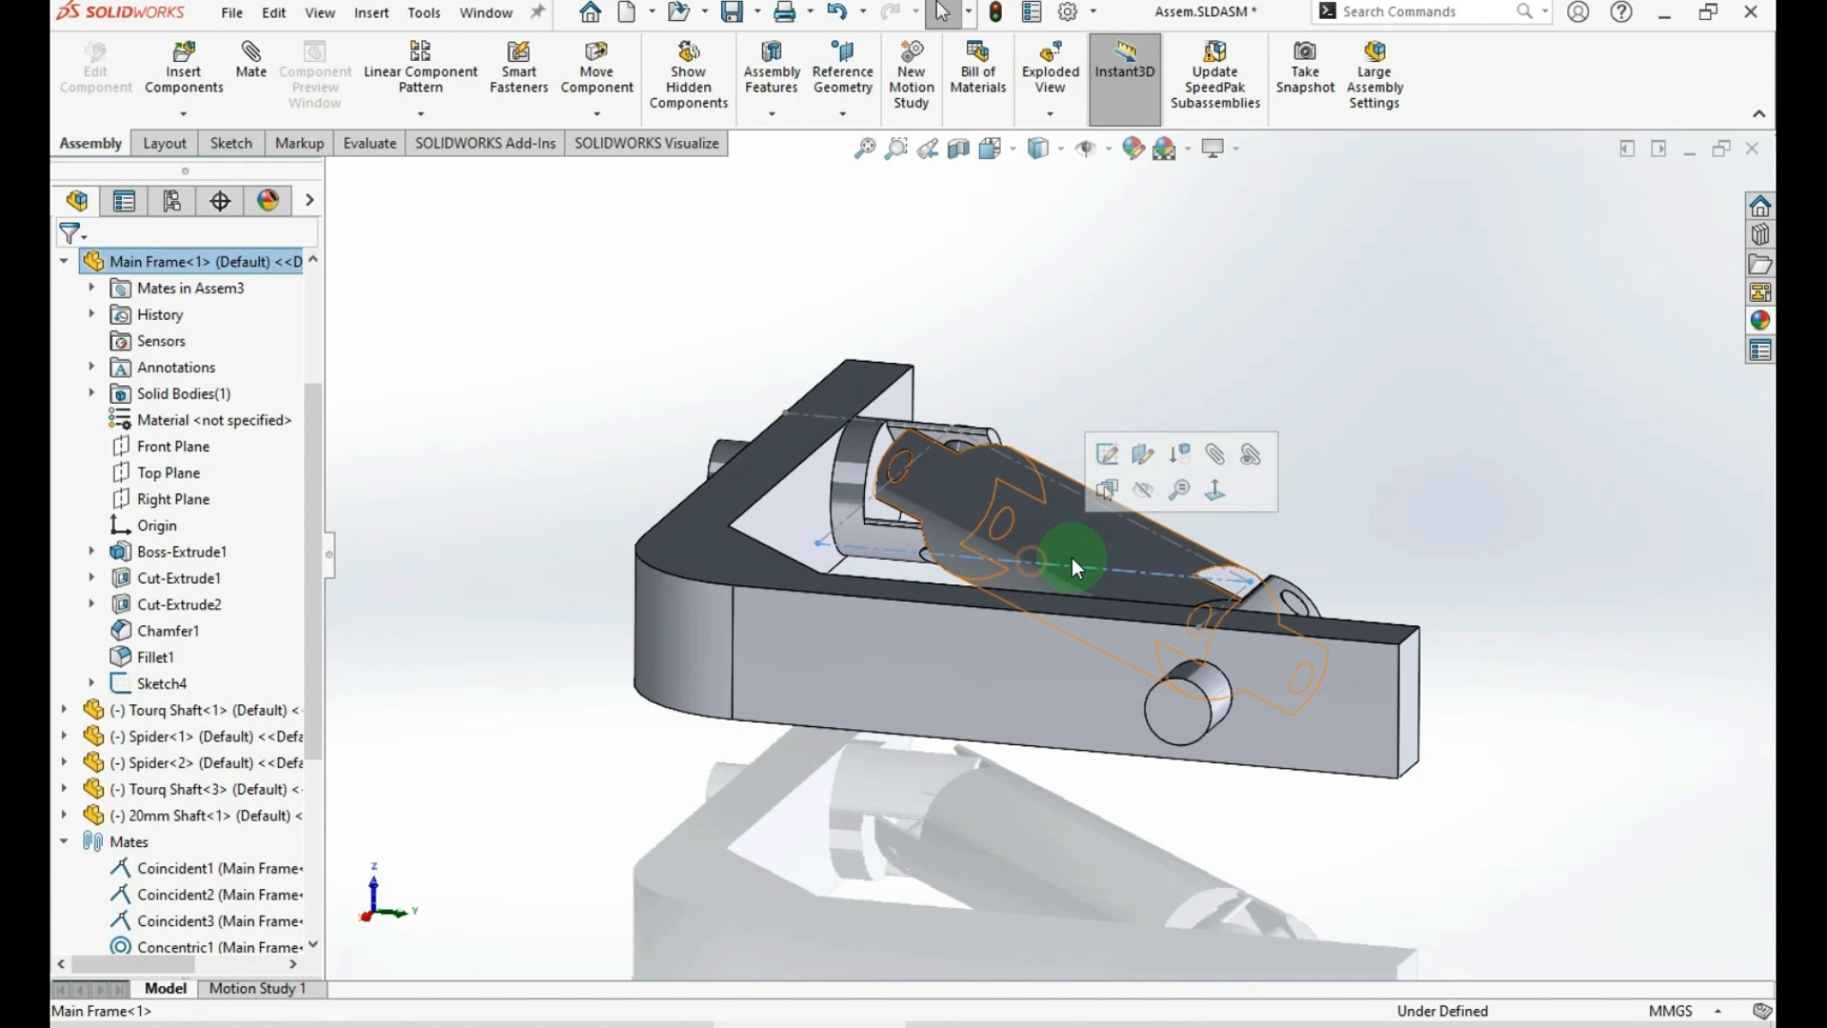
click(1143, 493)
Turn the linkage and inspect the assembly from the opposite side with the layout sketches hidden
mouse_move(1163, 533)
middle_down()
mouse_move(979, 632)
mouse_move(991, 735)
middle_up()
drag(1038, 736, 1215, 562)
middle_drag(1214, 562, 946, 489)
Save the assembly together with the modified Main Frame part, rebuilding the document before saving
key(ctrl+s)
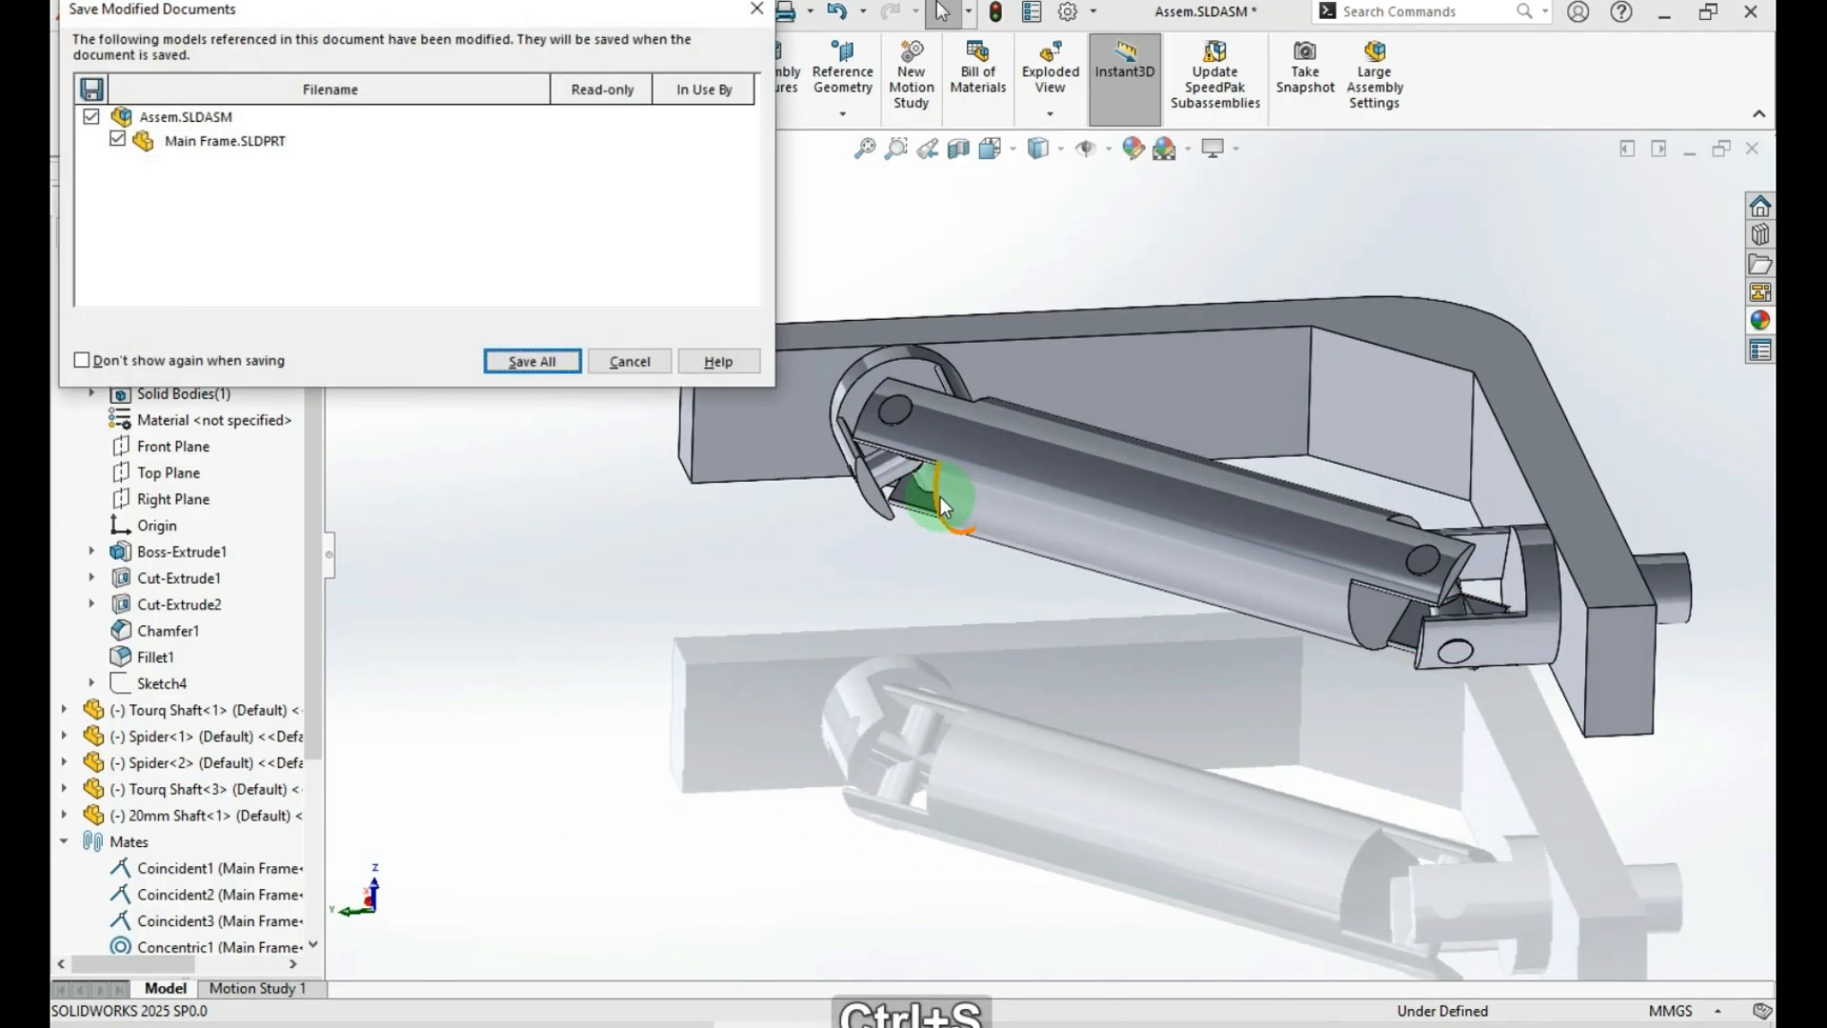
click(548, 363)
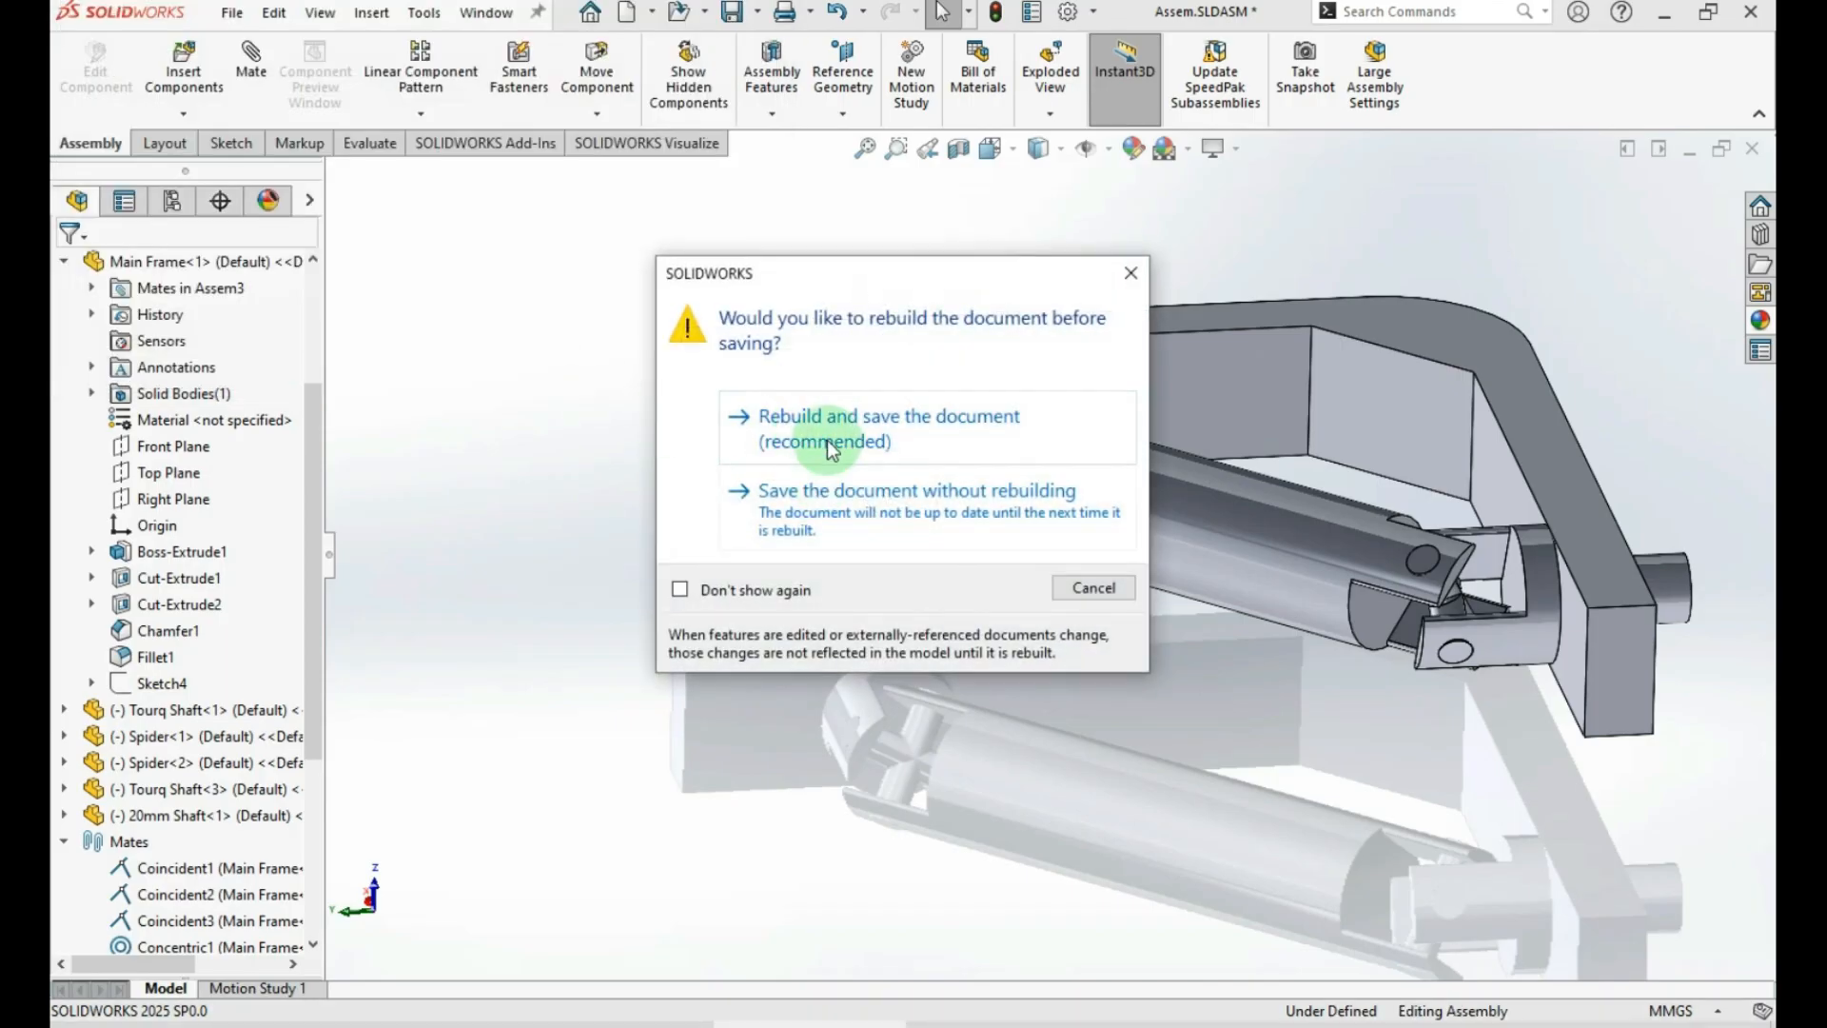
click(824, 434)
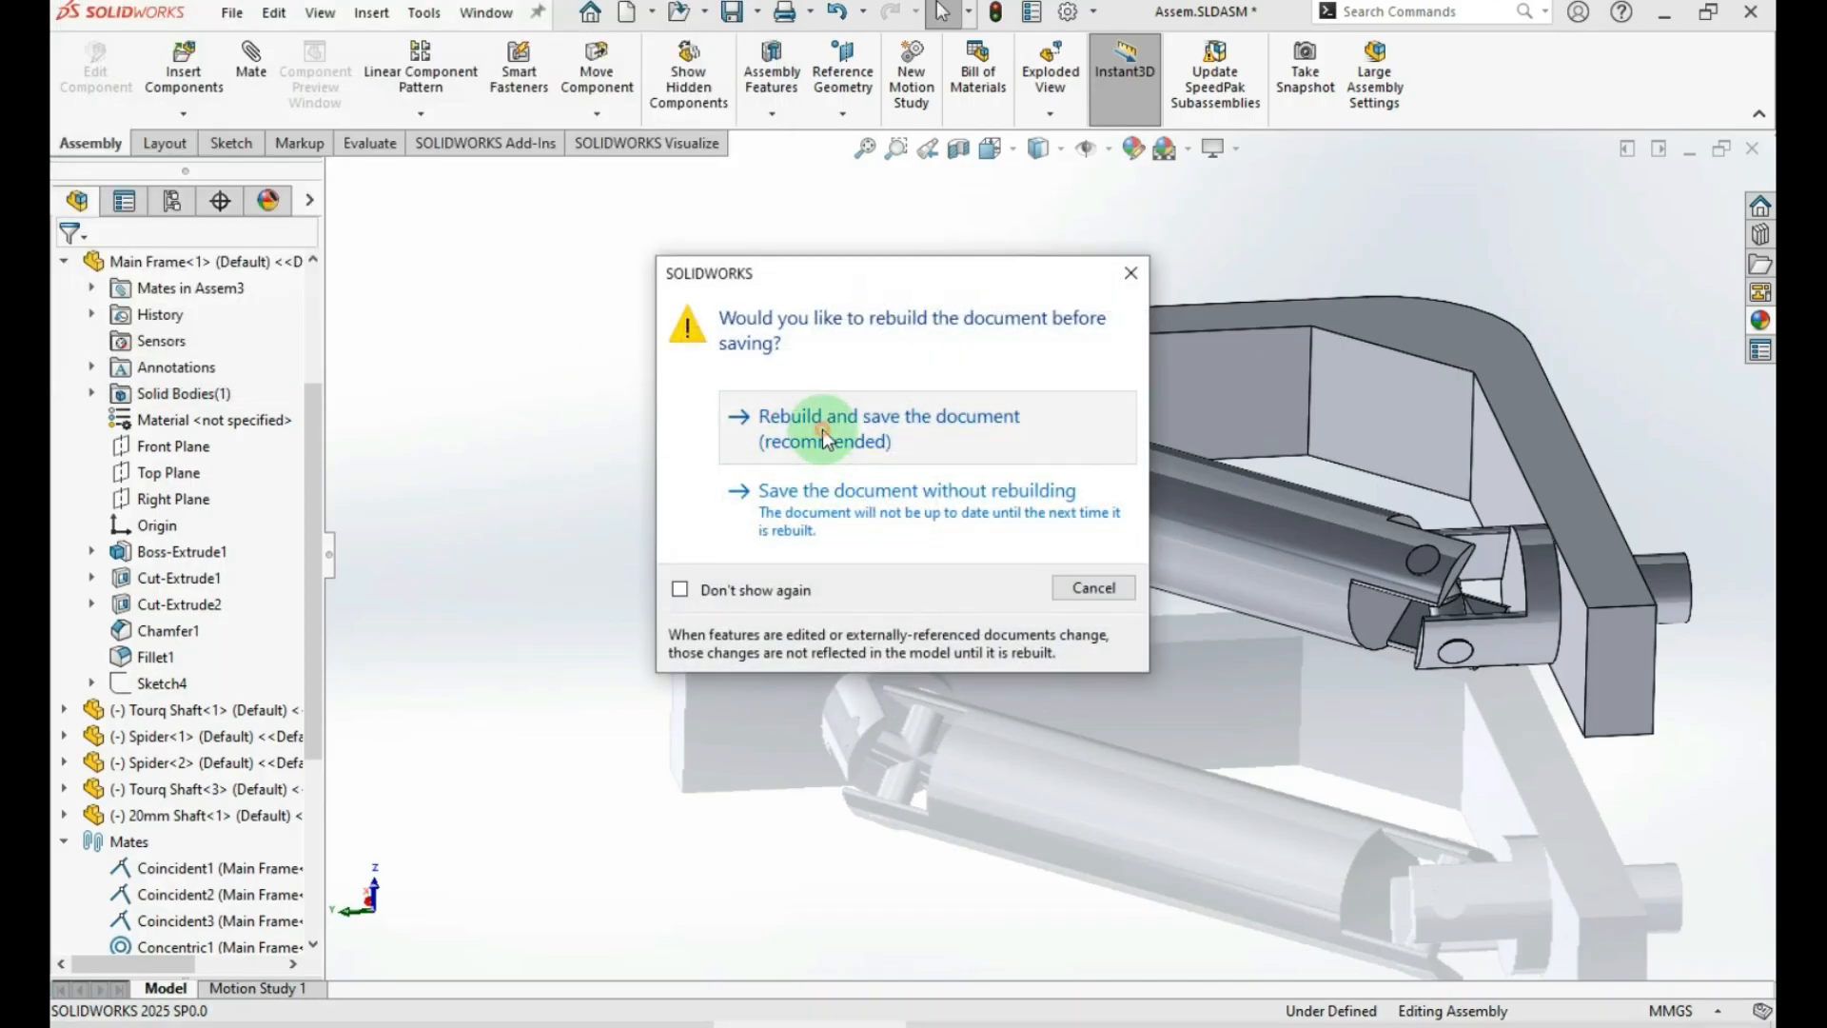
Make a drawing from the assembly on a standard A4 (ISO) sheet
scroll(700, 653, up, 2)
scroll(1048, 549, up, 3)
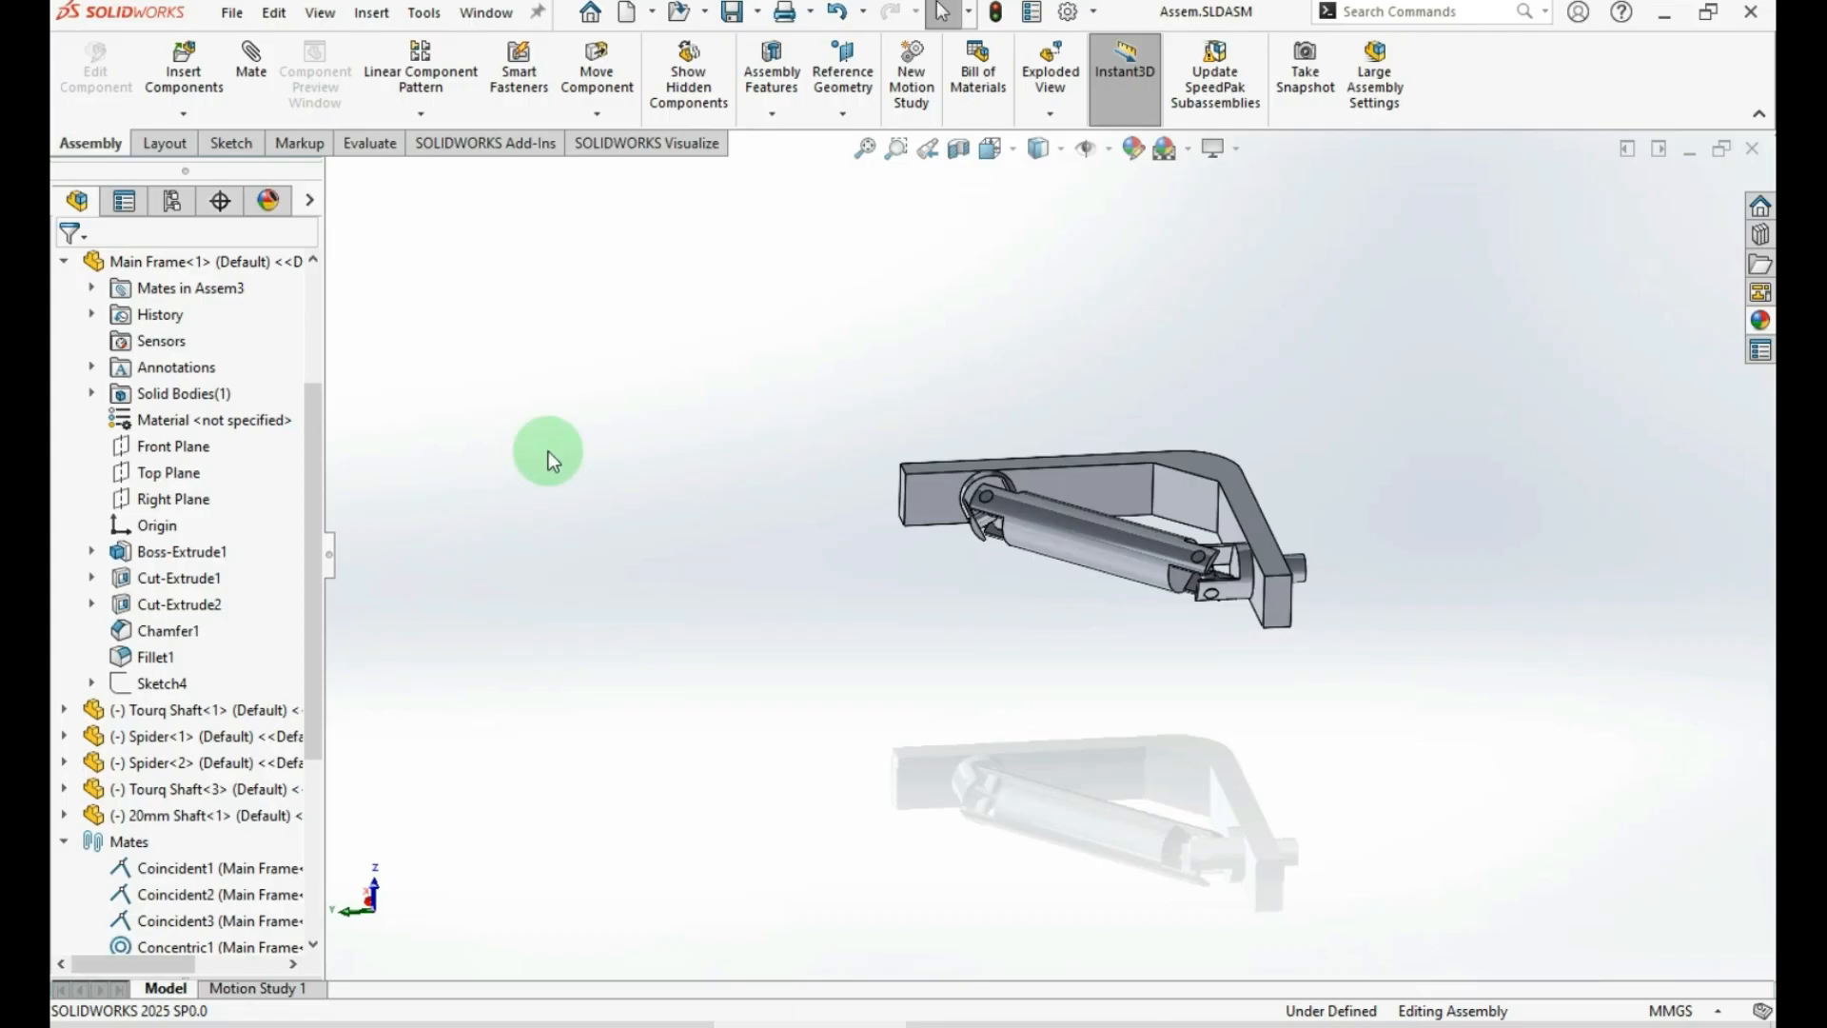
click(233, 13)
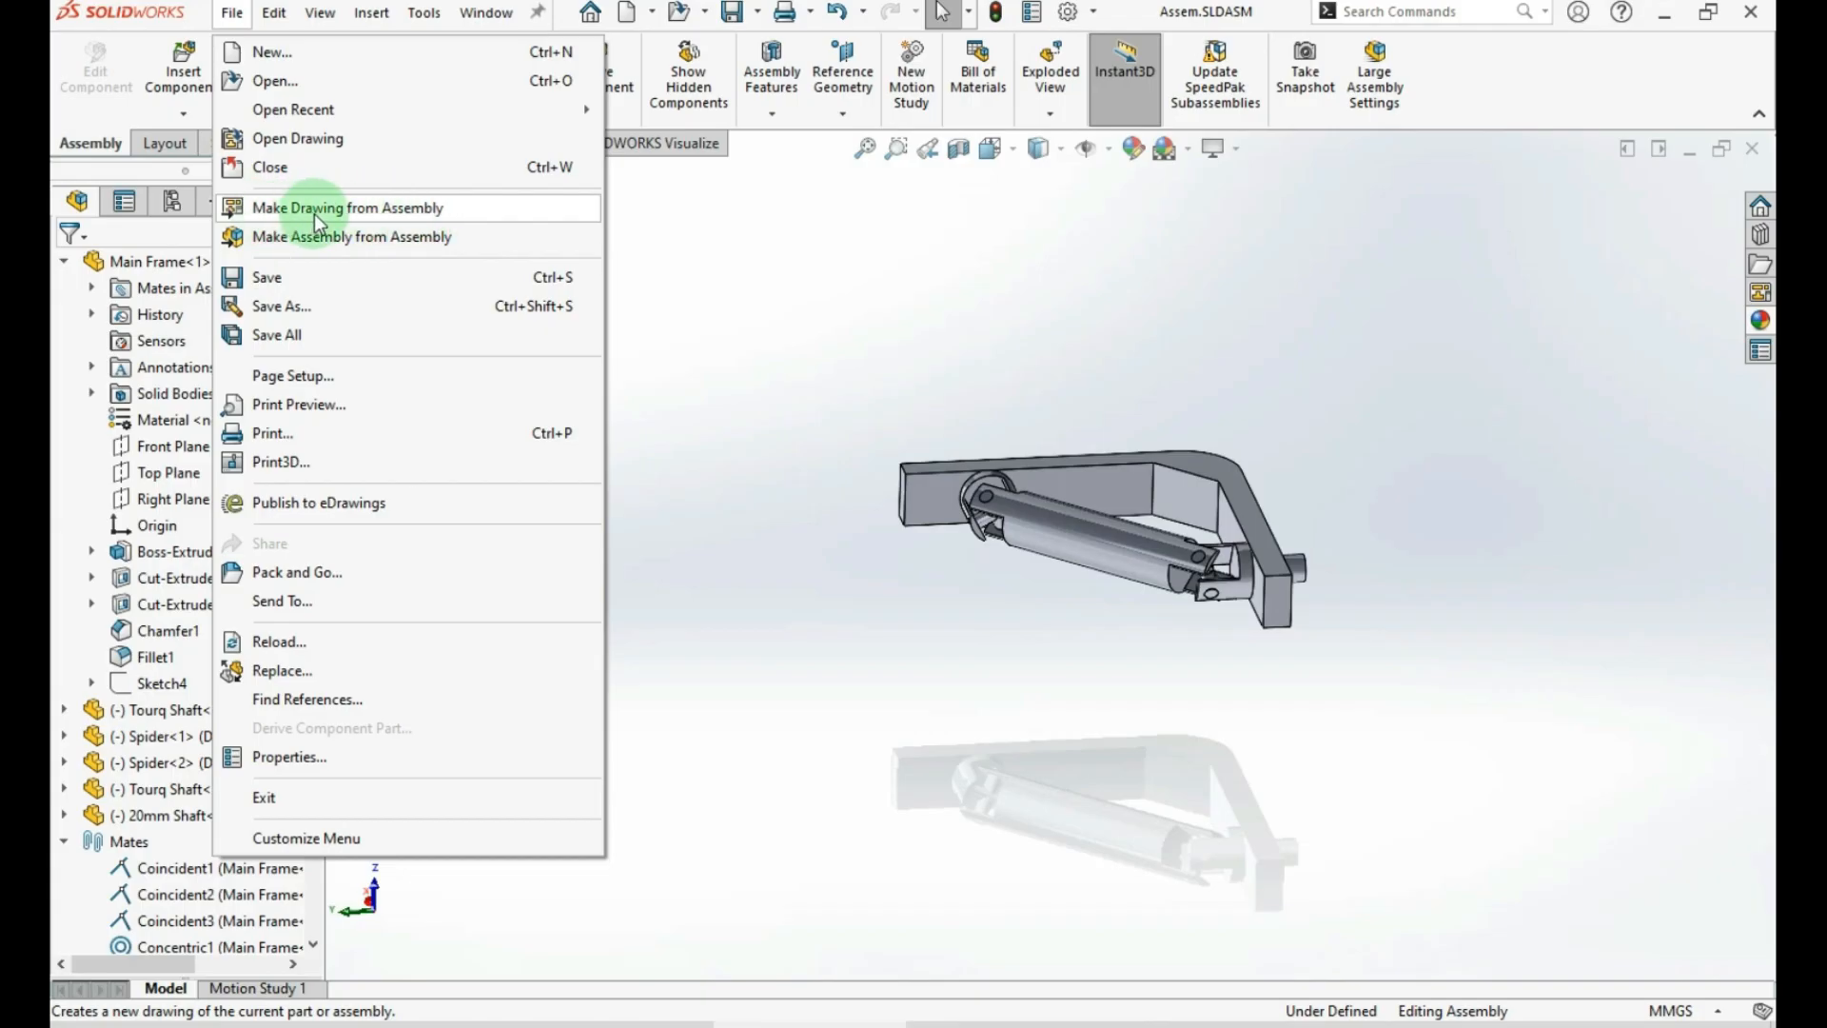
click(379, 215)
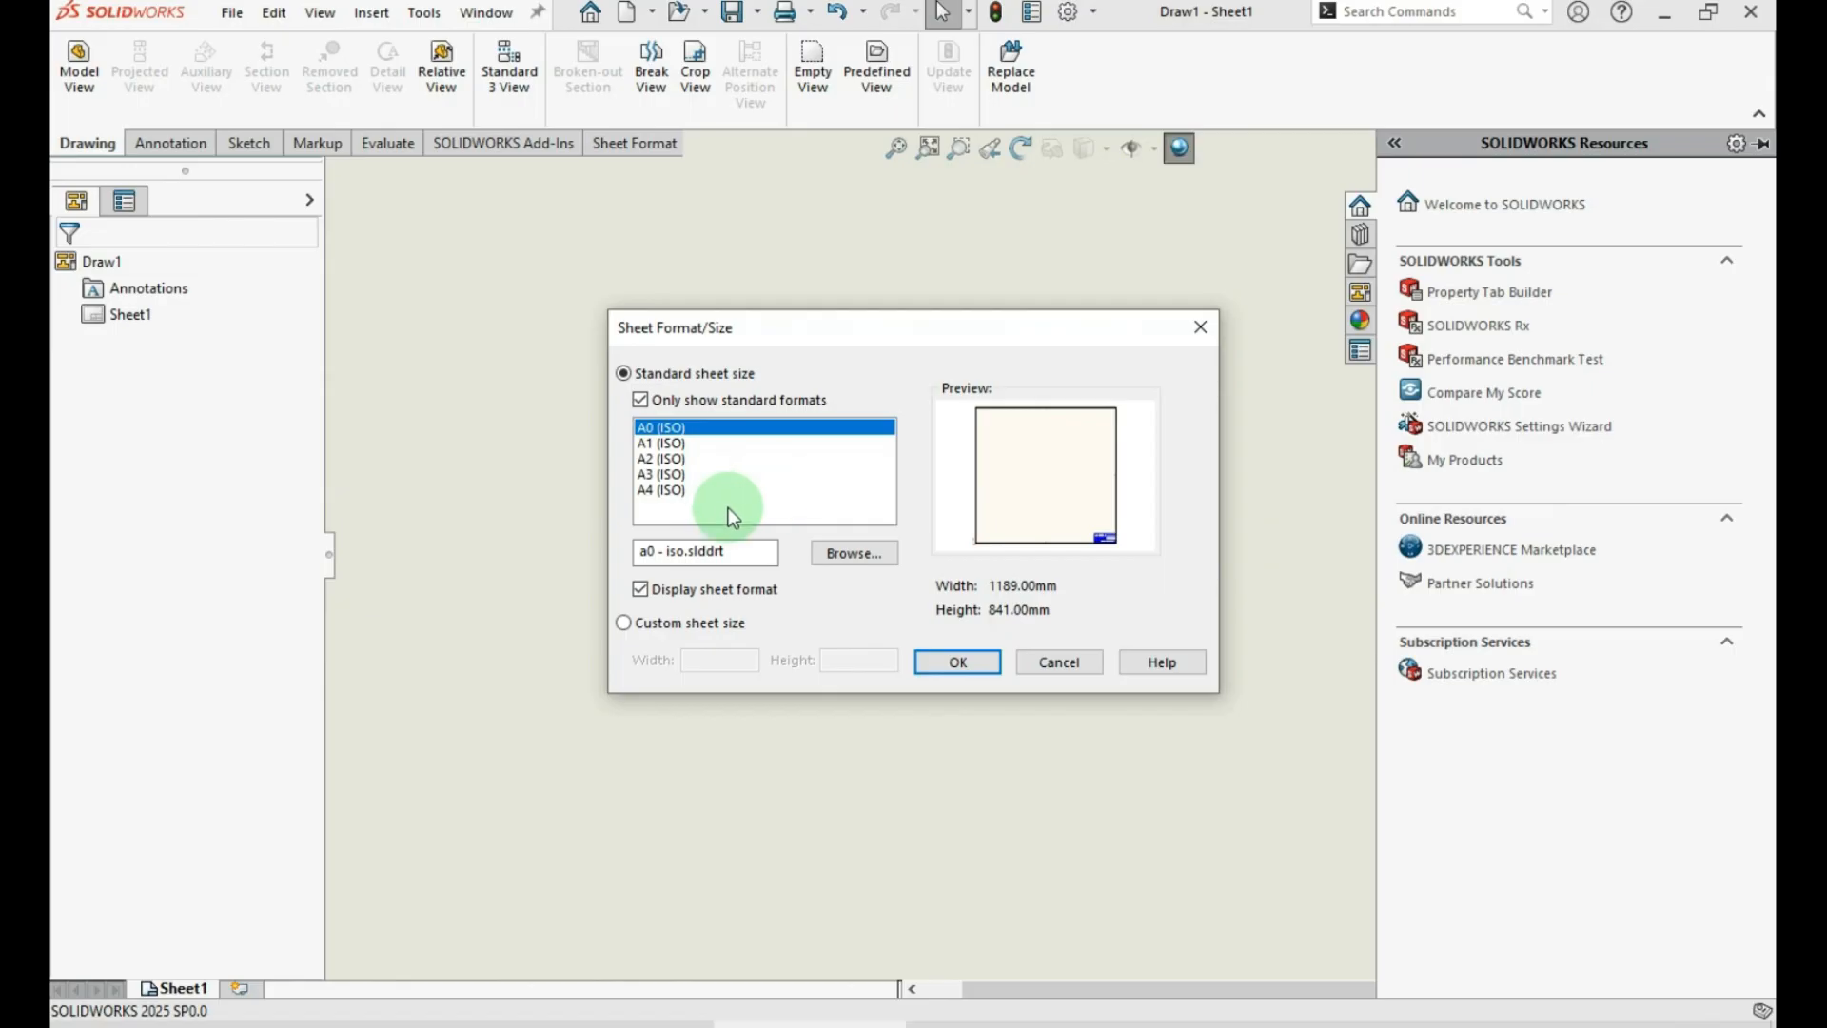
click(645, 492)
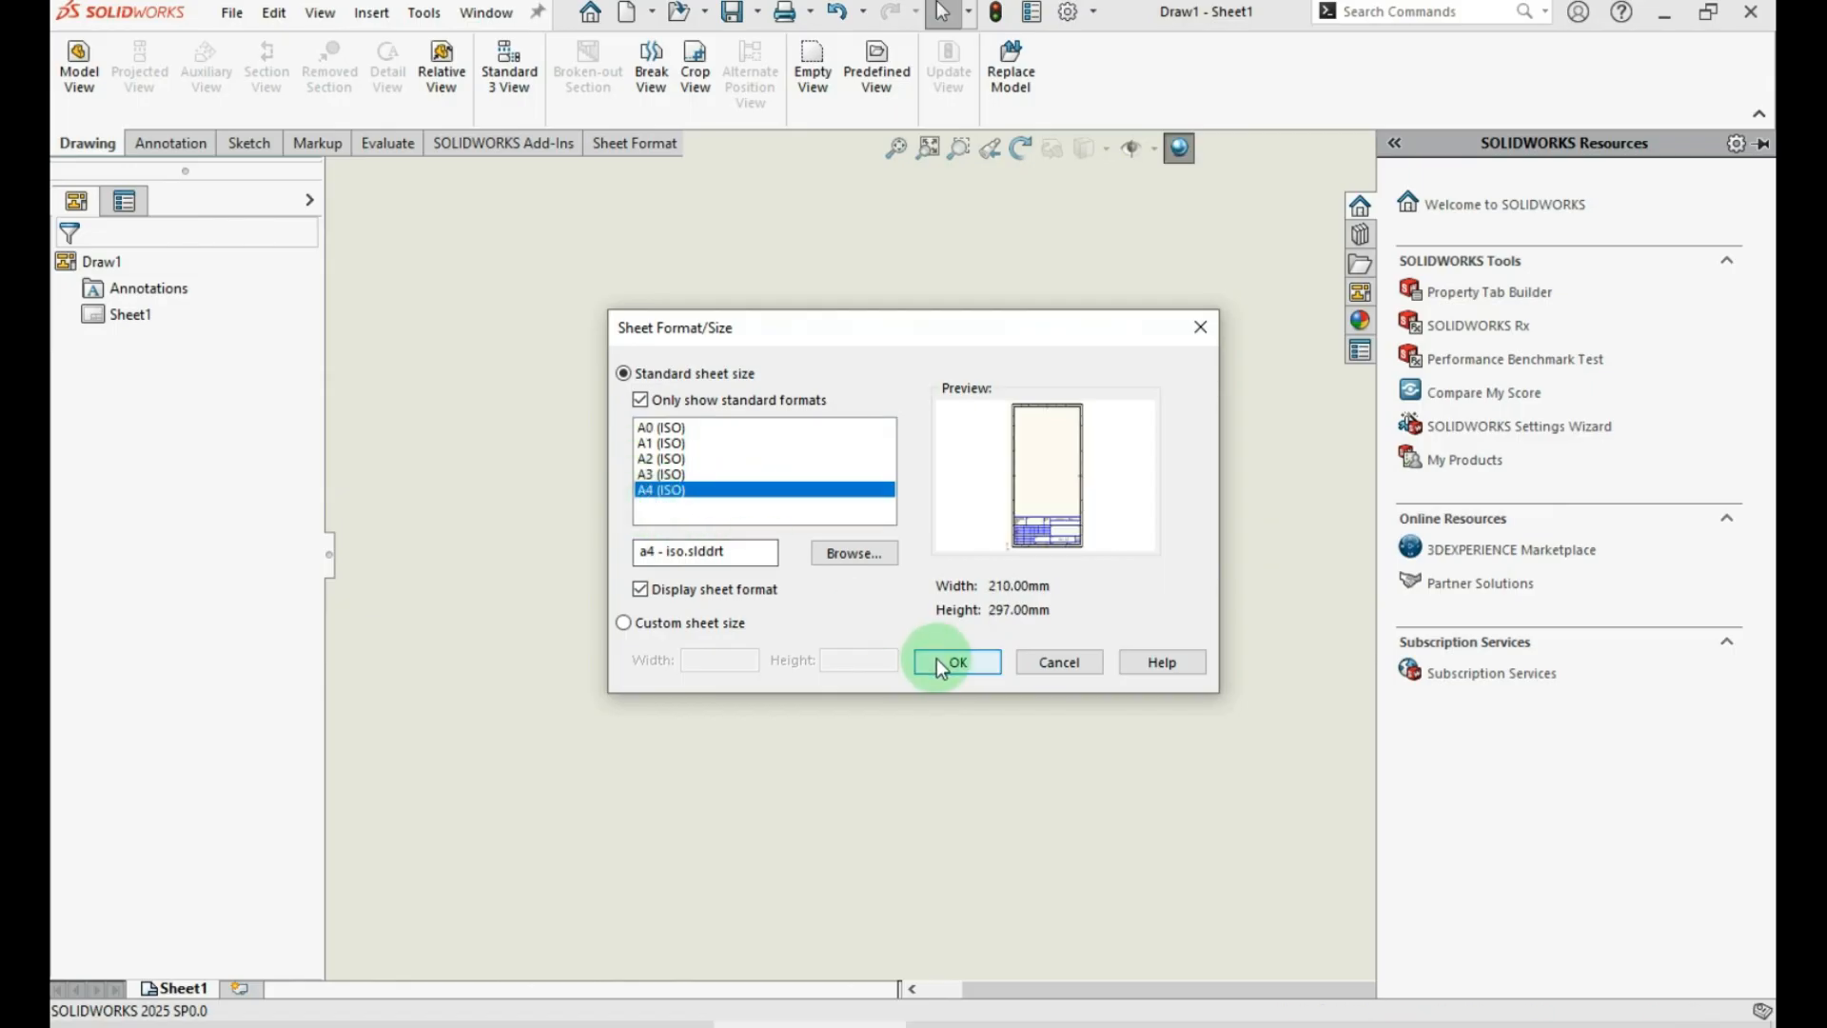
click(938, 659)
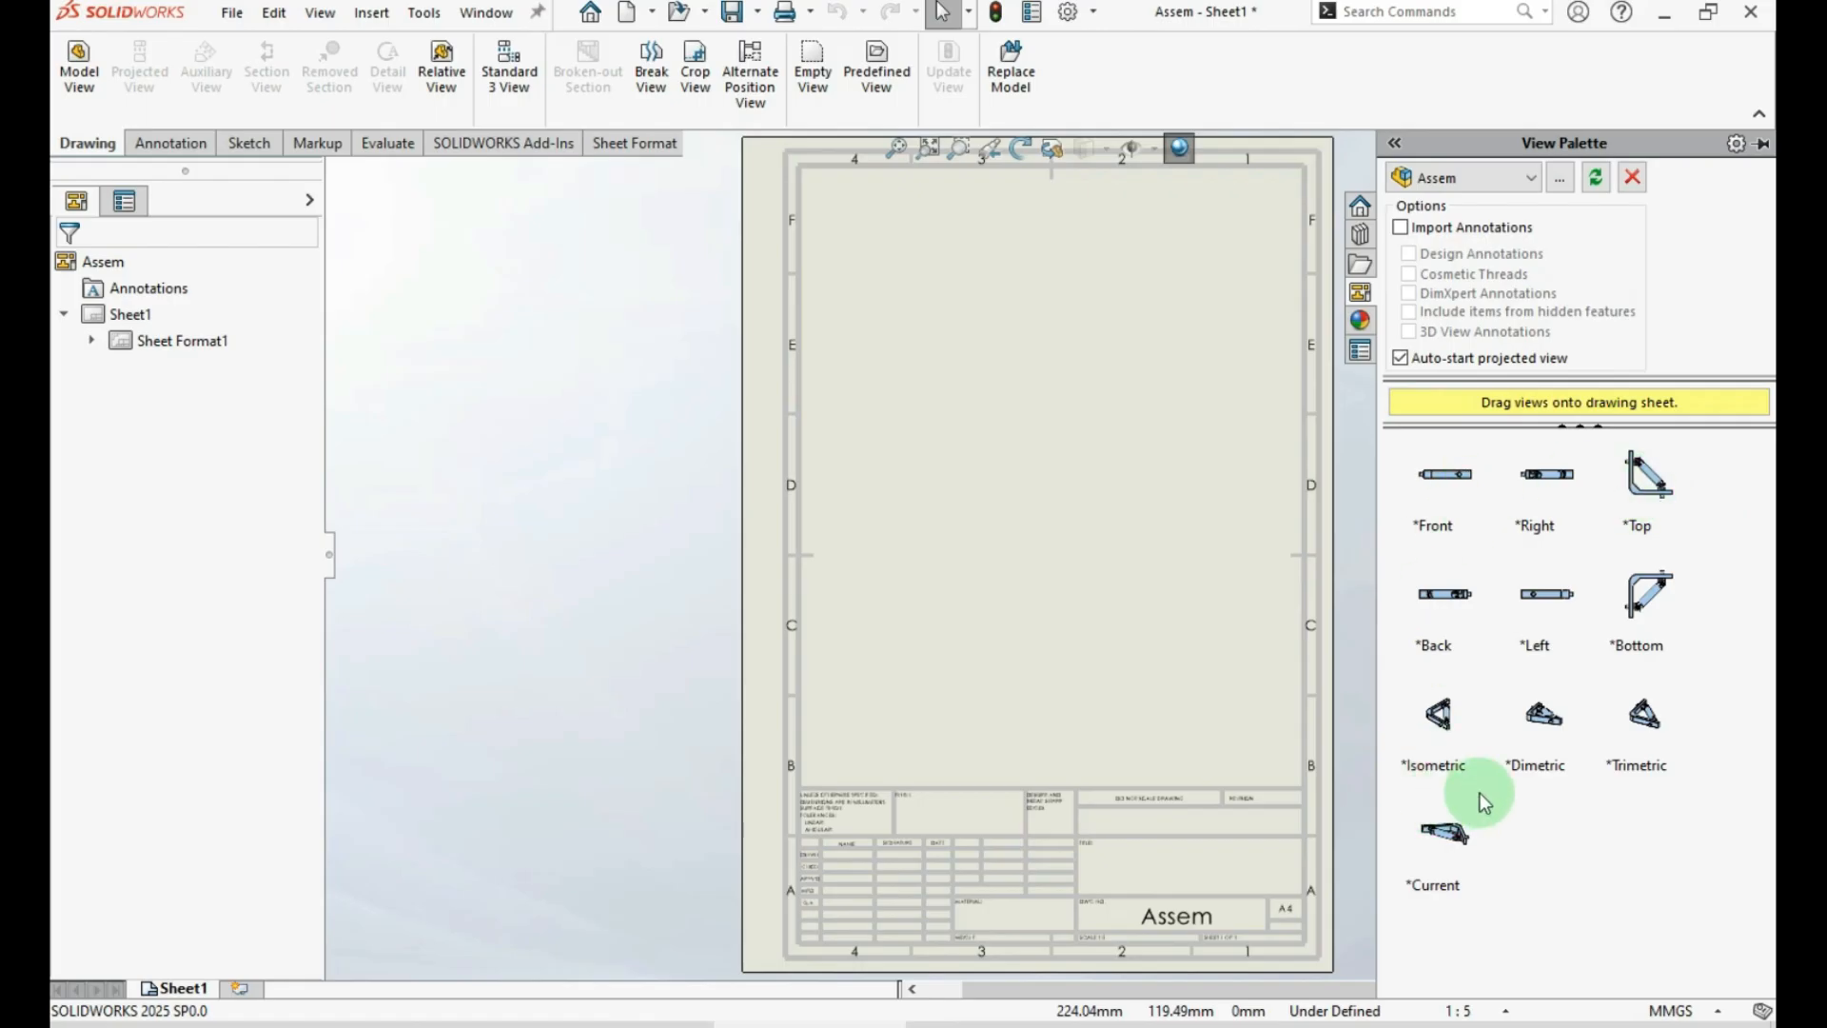
Place the Top view mid-sheet with projected views on both sides and below it, and draw the upper views closer together
drag(1650, 492, 1082, 484)
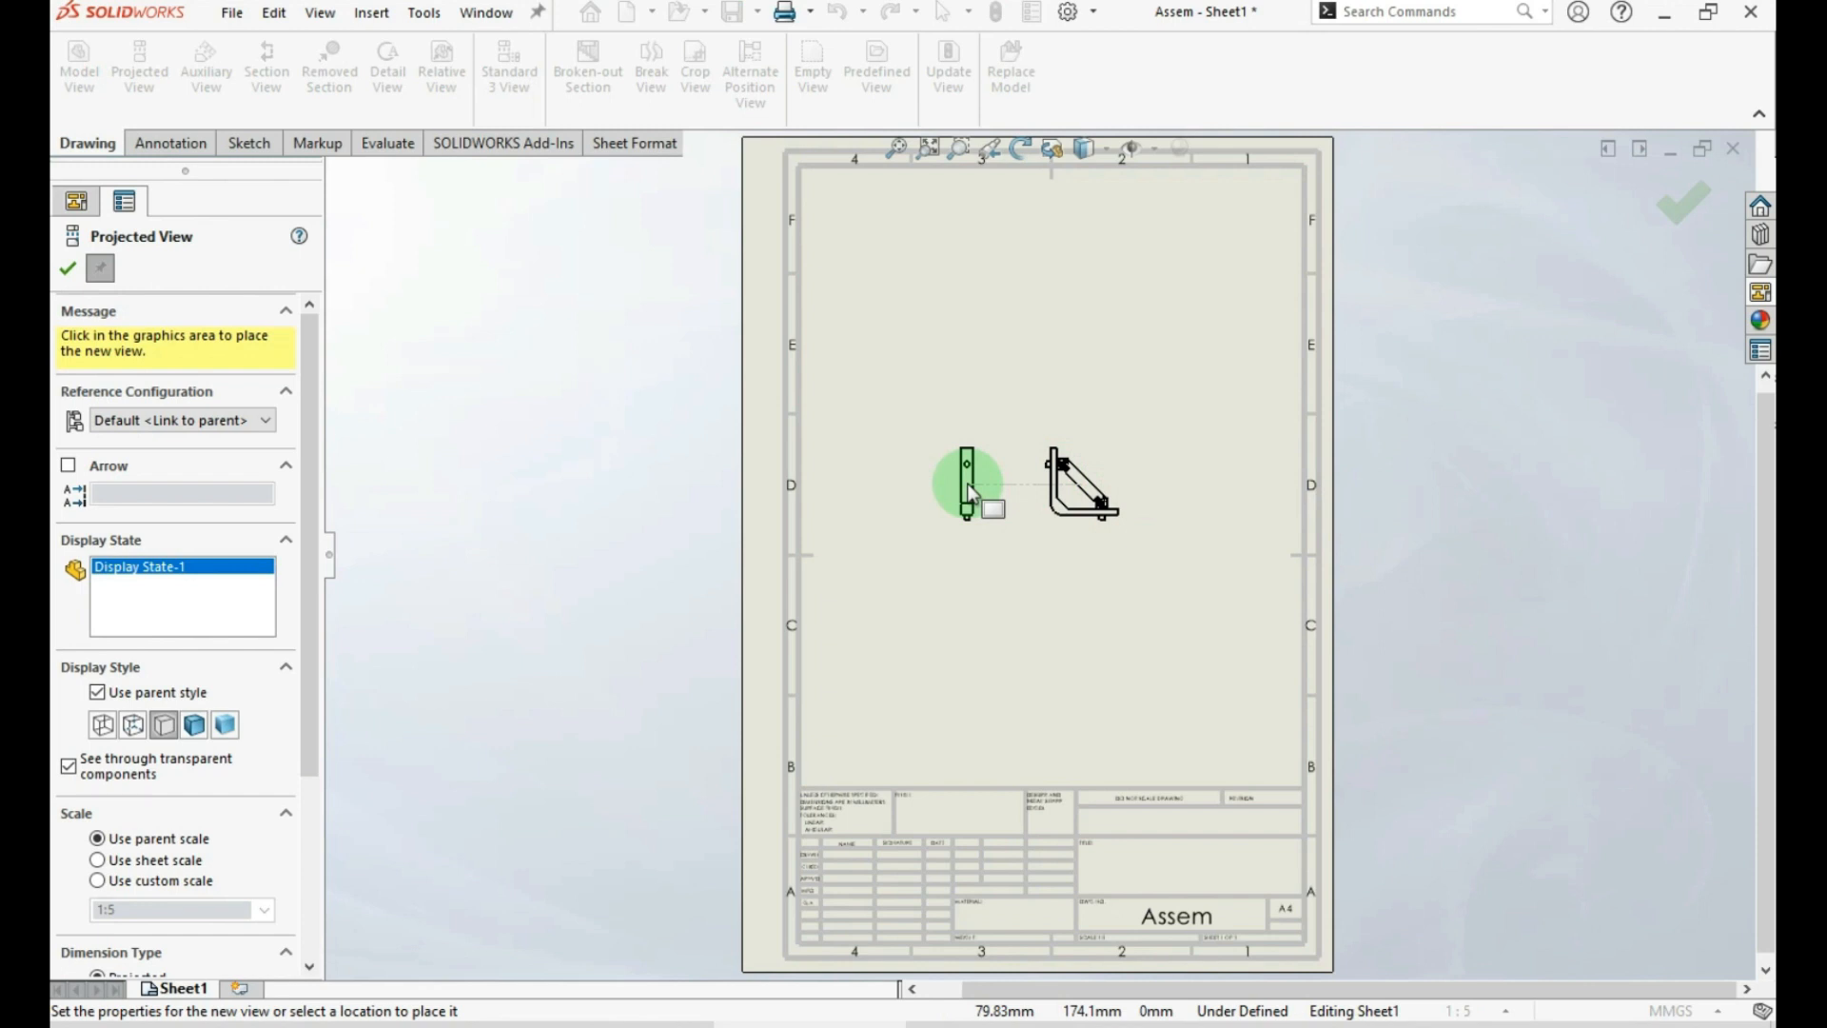
click(973, 487)
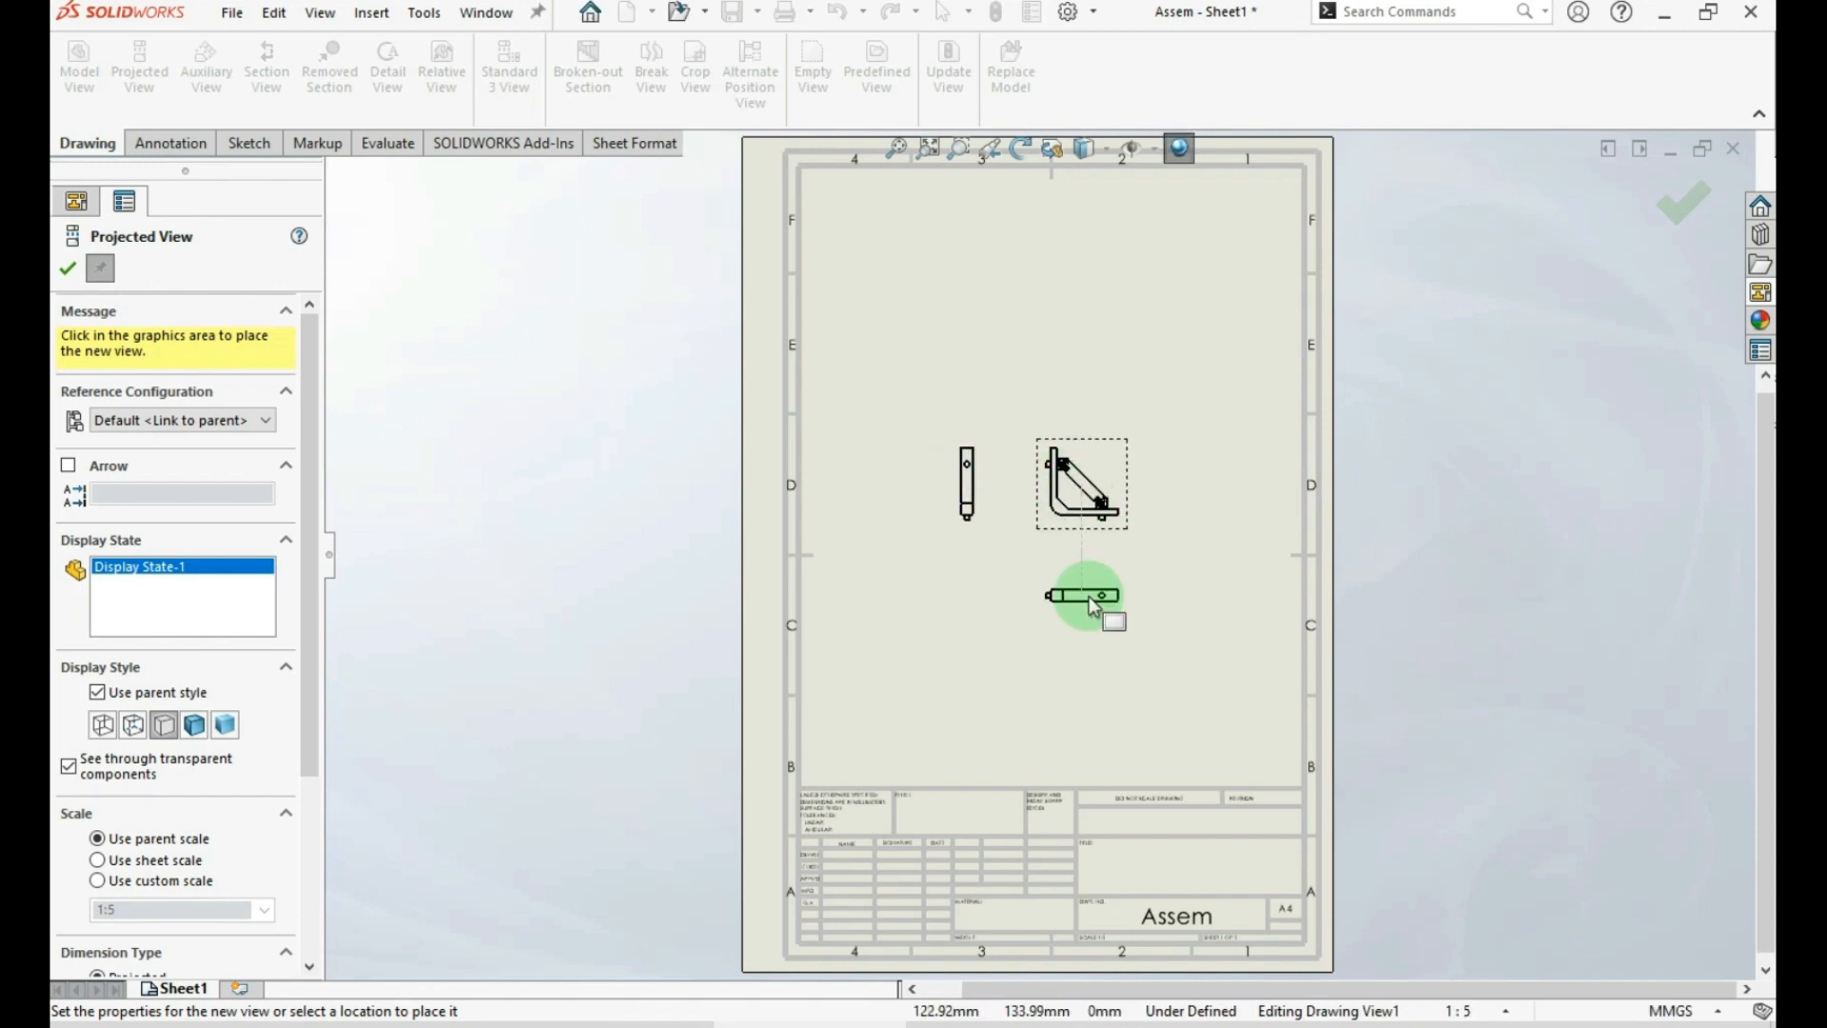
click(1089, 598)
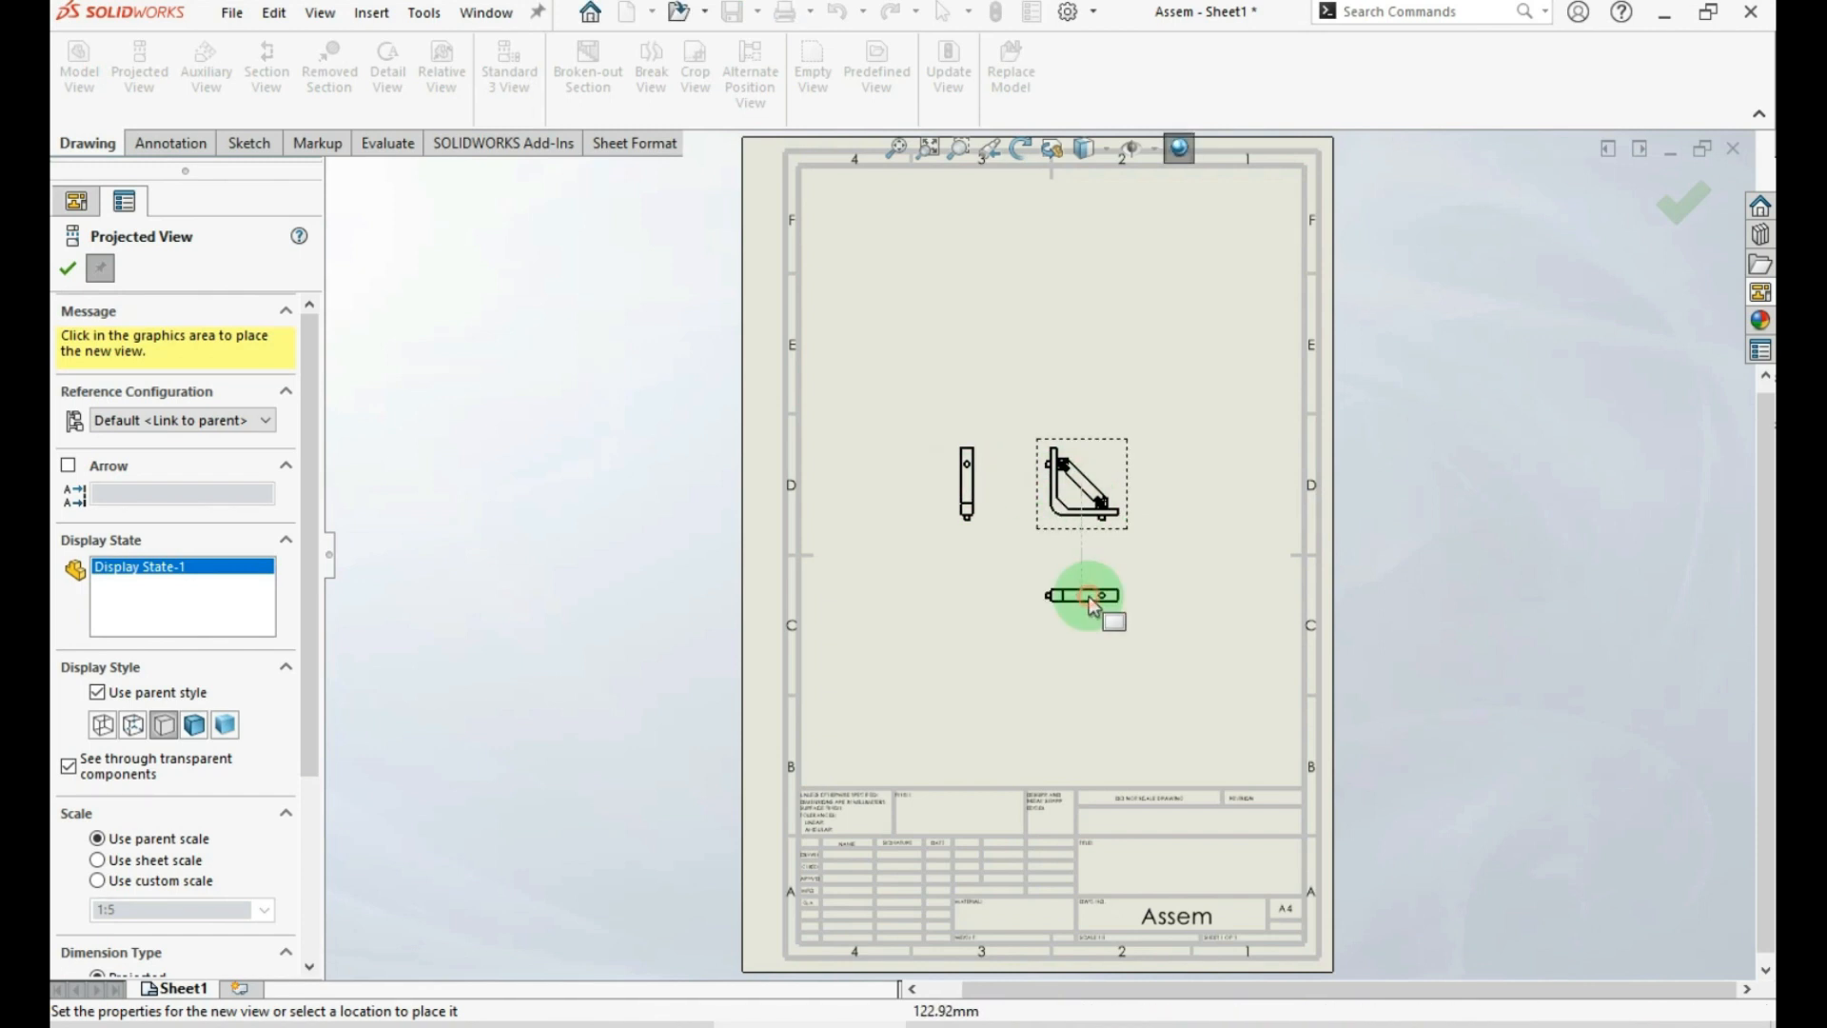
click(951, 614)
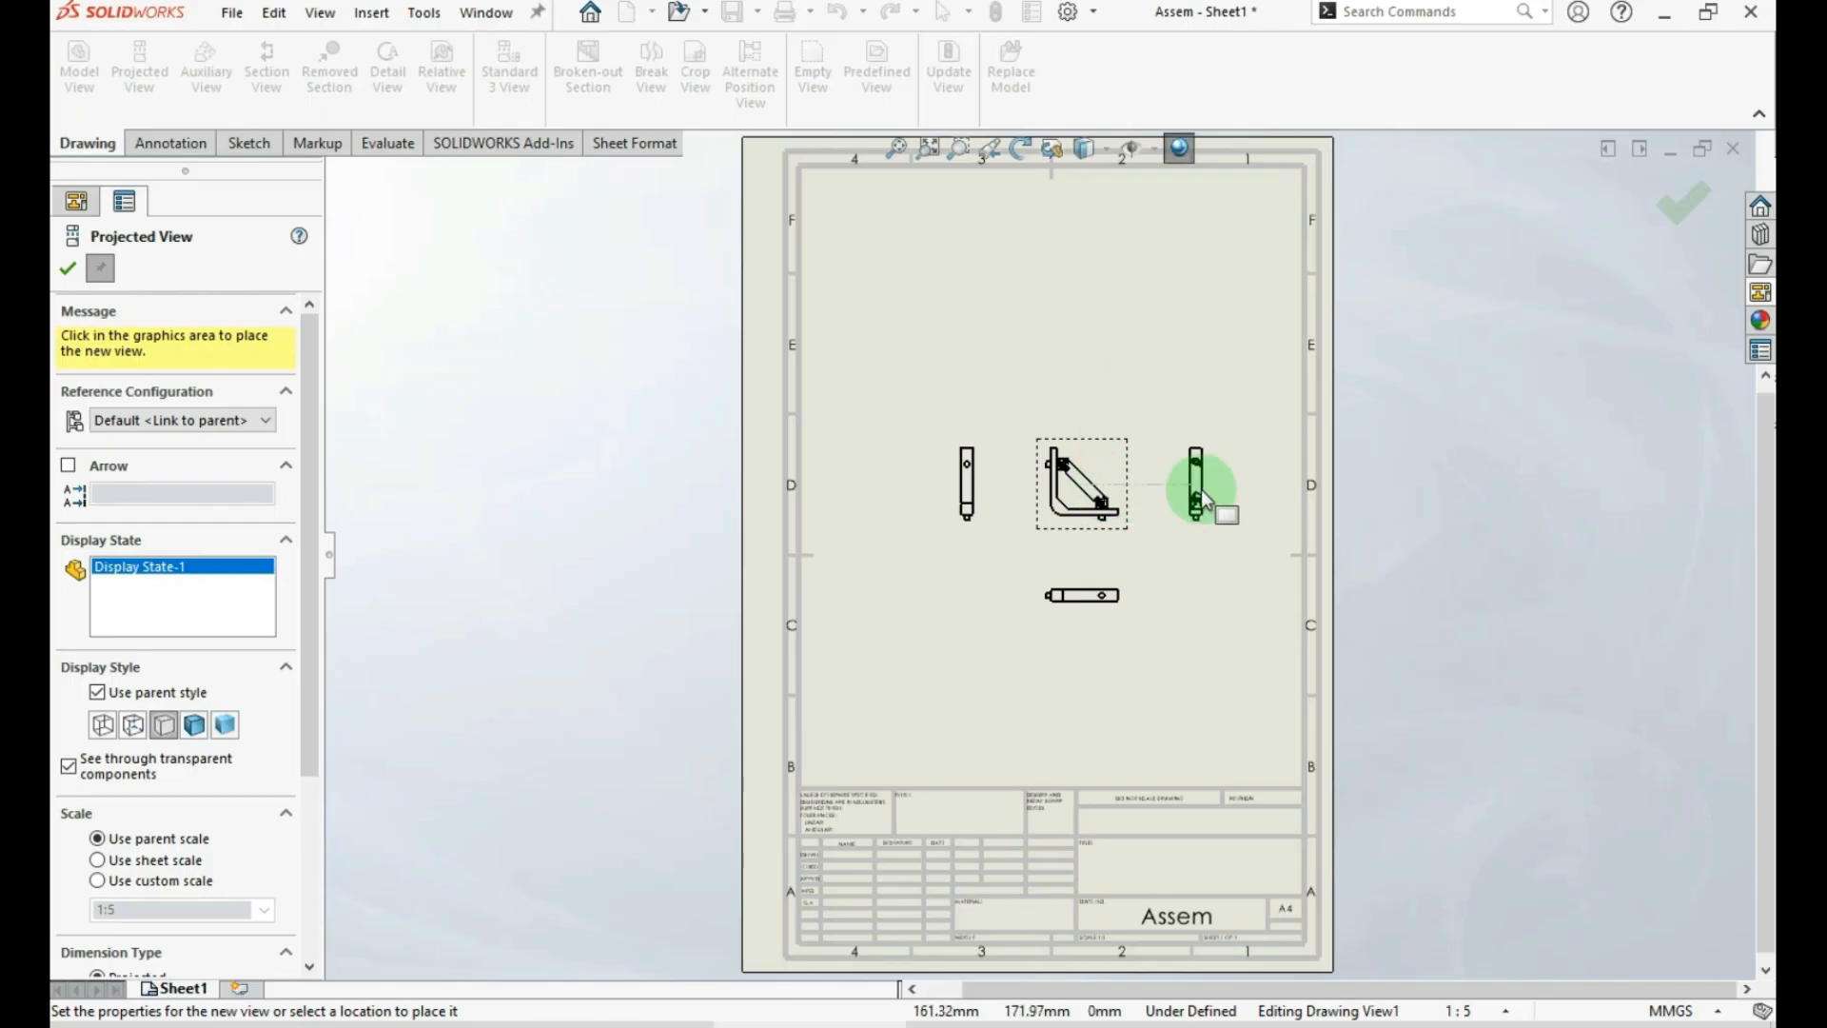
click(1204, 497)
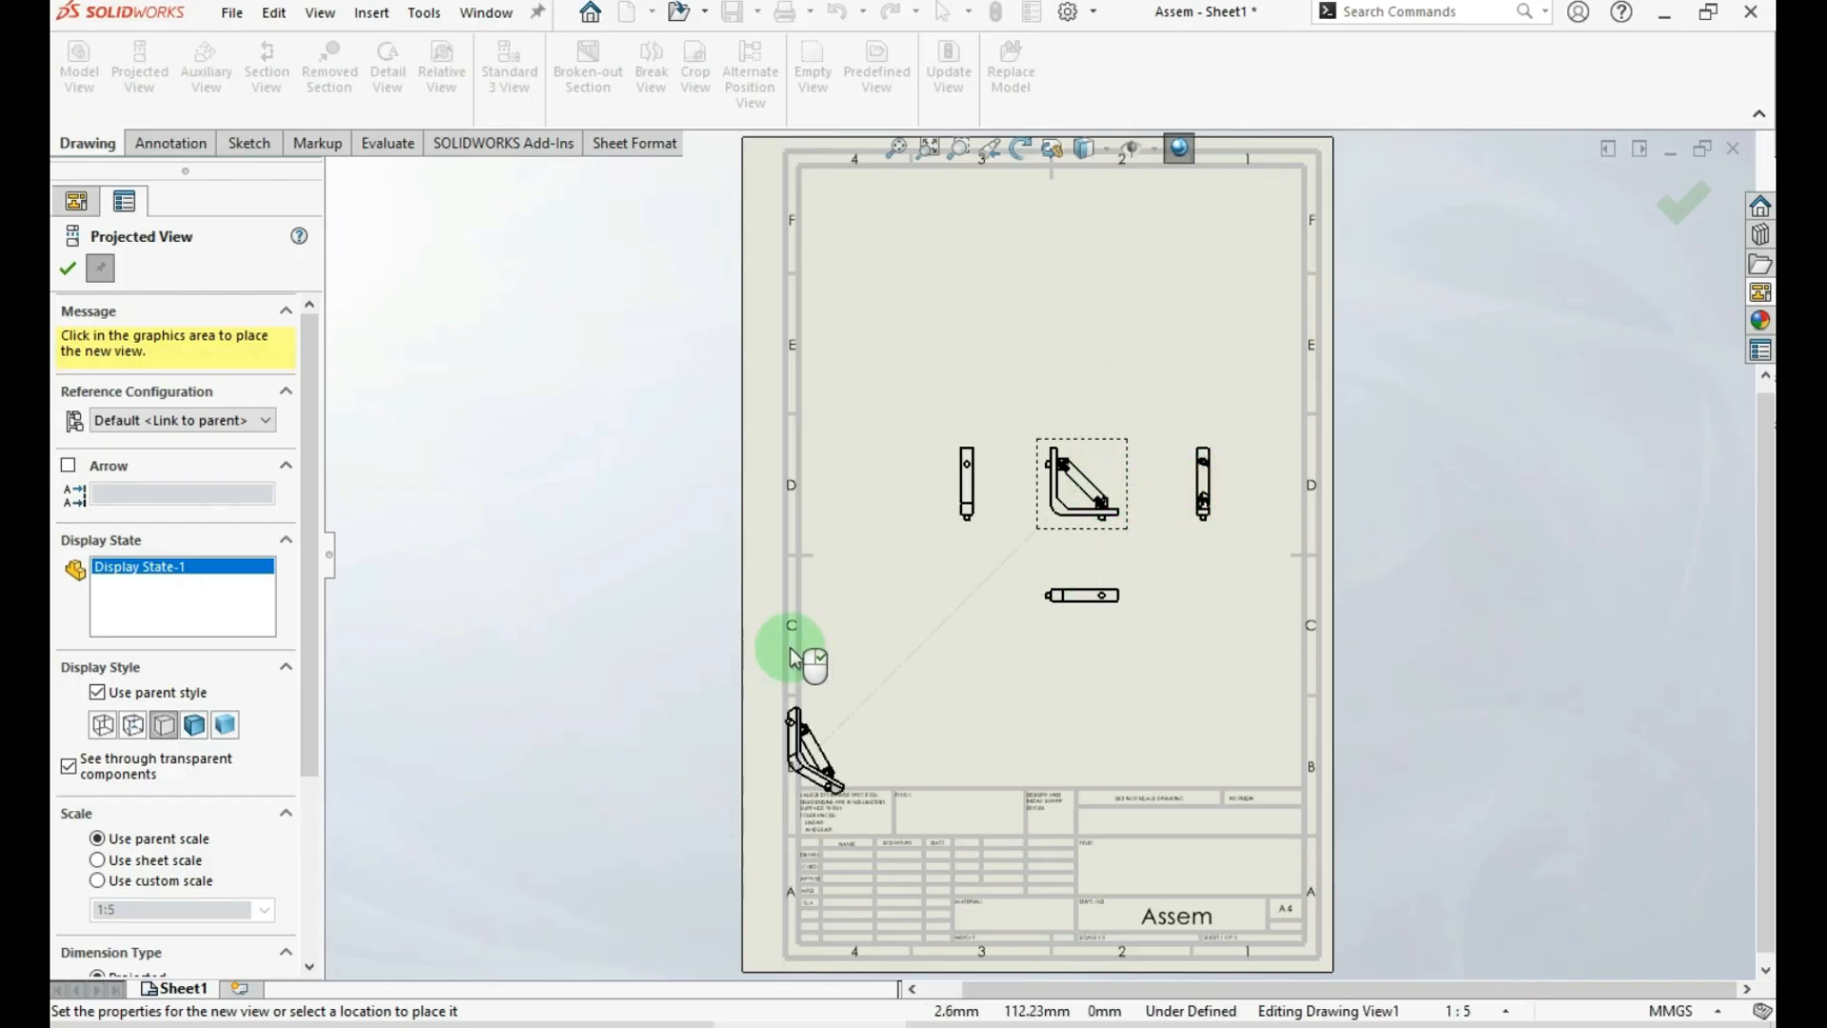
click(68, 274)
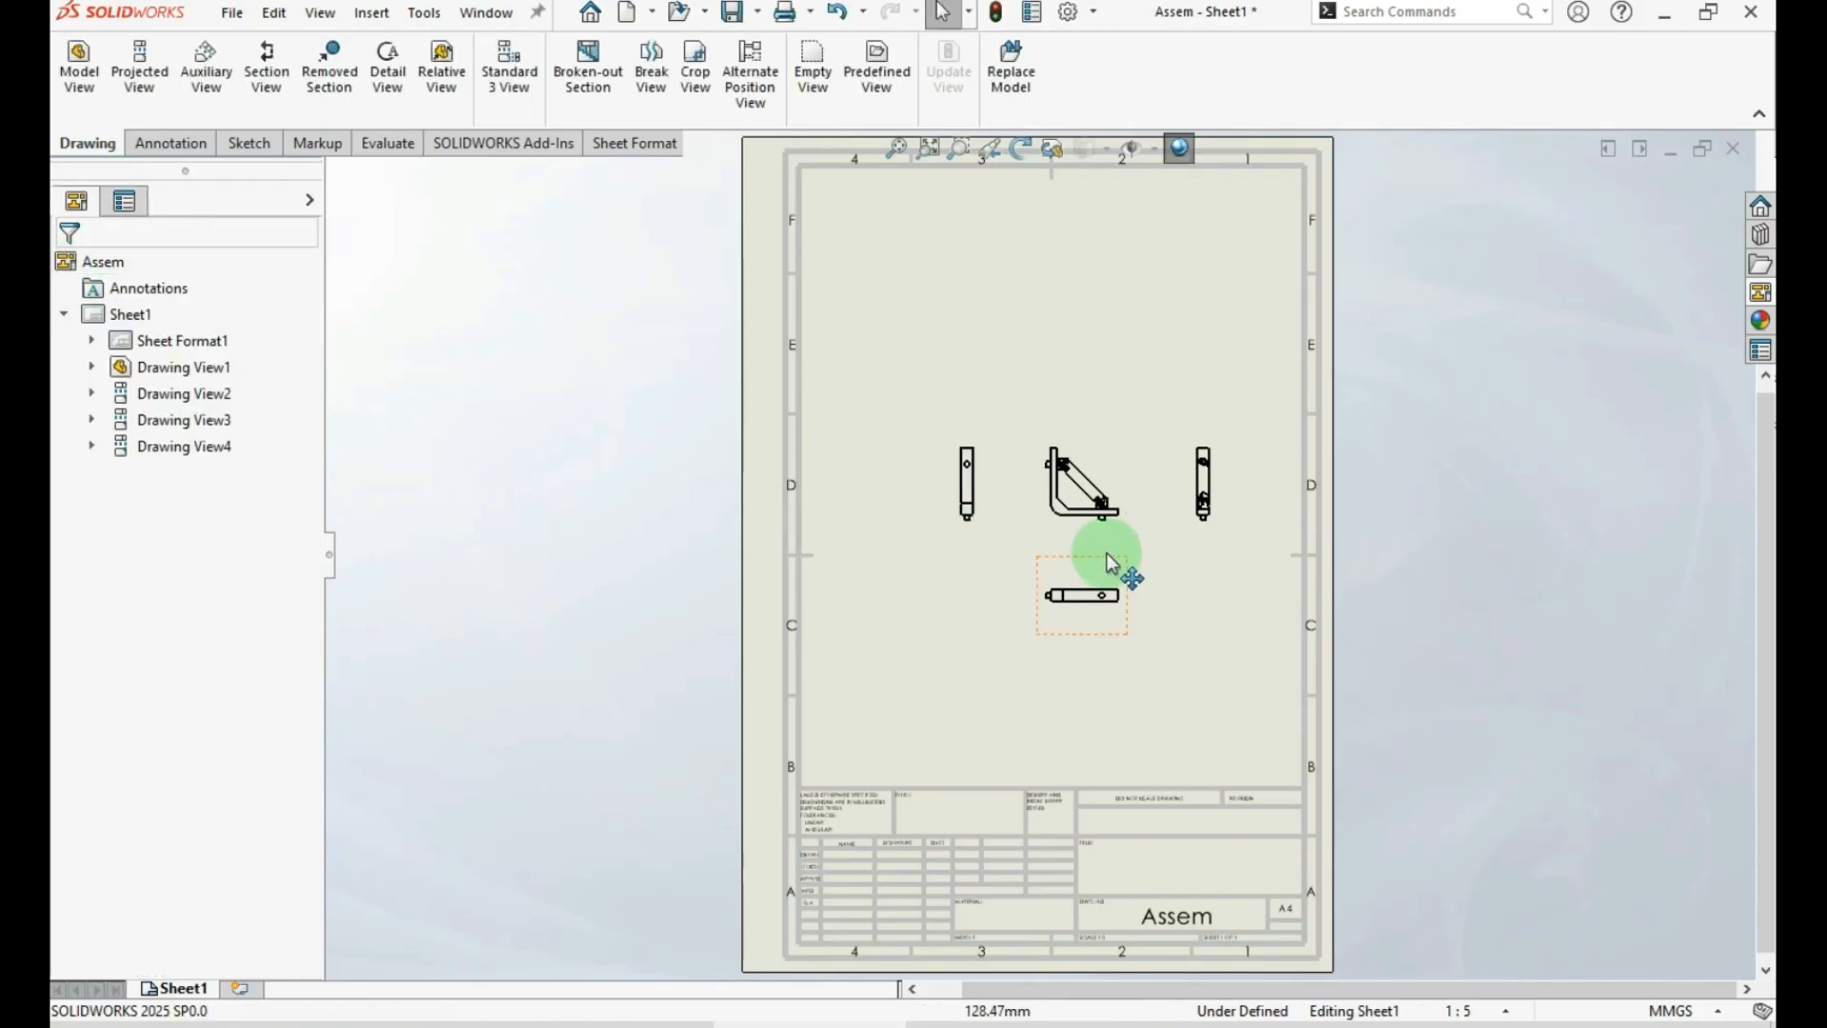
mouse_move(1127, 529)
mouse_down()
mouse_move(1093, 554)
mouse_move(1123, 558)
mouse_move(1137, 479)
mouse_move(1123, 515)
mouse_move(1167, 518)
mouse_up()
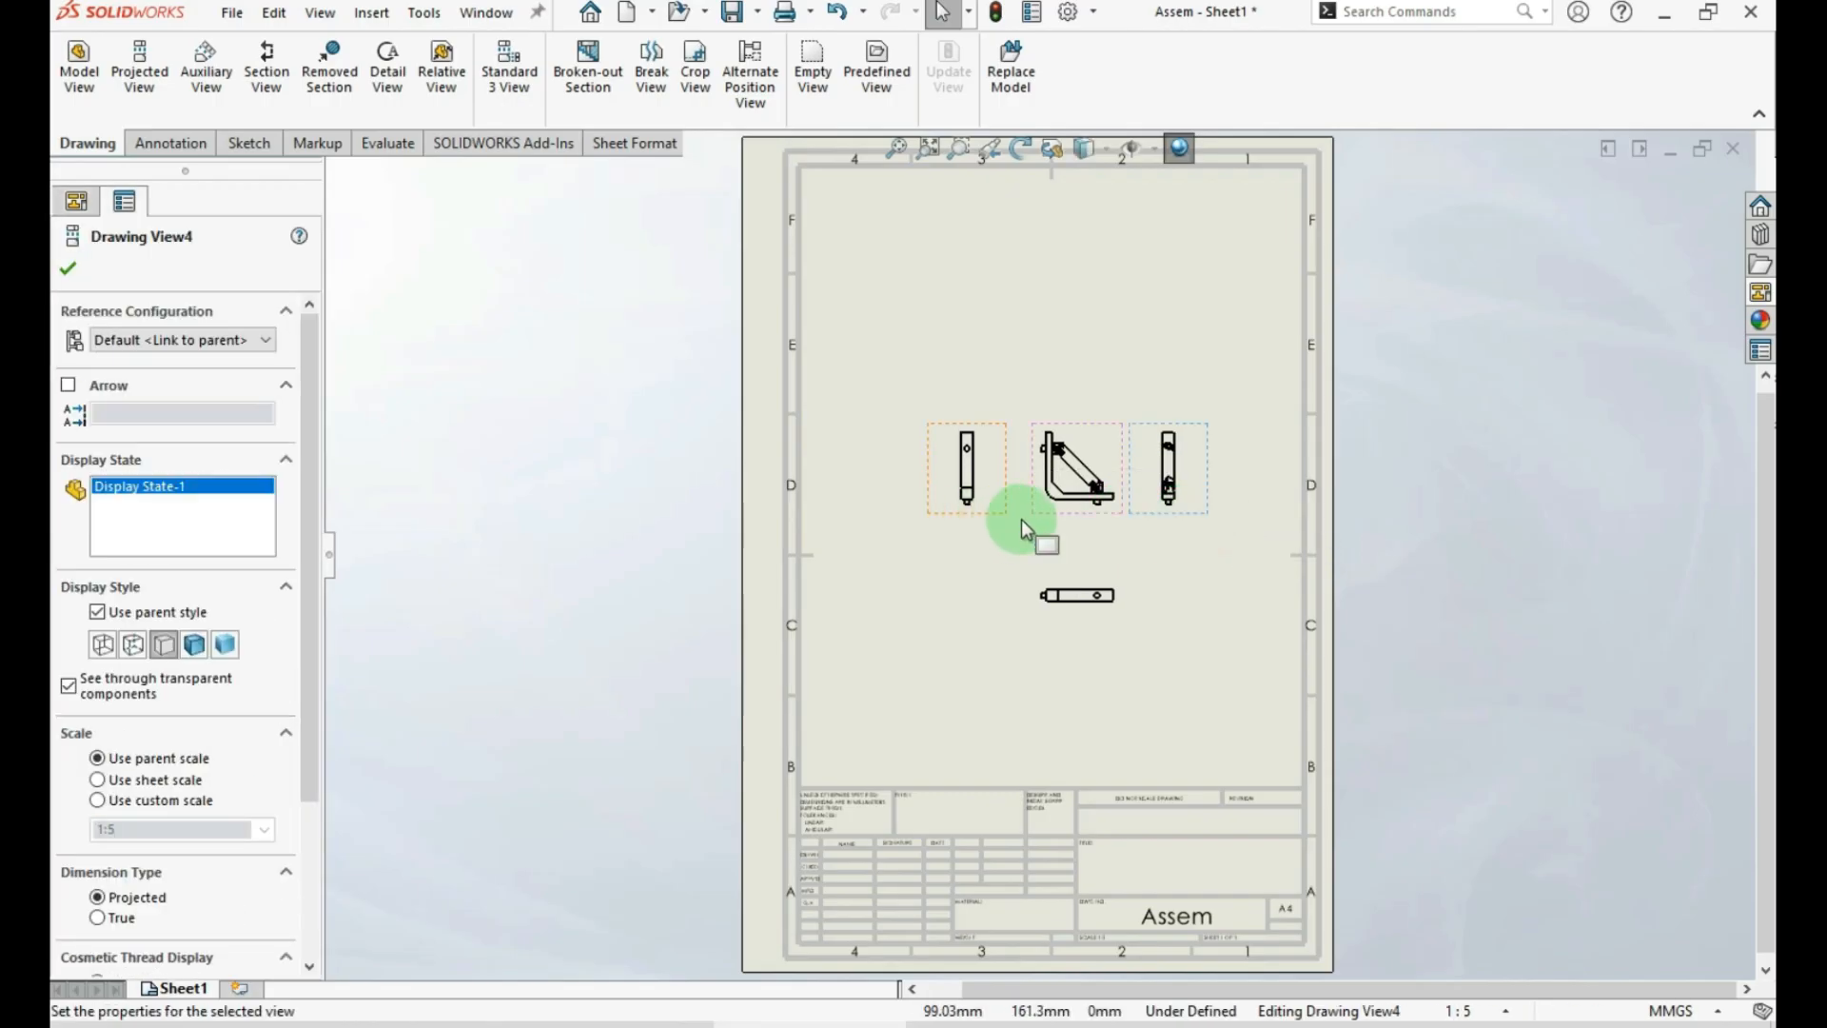
mouse_move(1016, 523)
mouse_down()
mouse_move(989, 551)
mouse_move(1010, 545)
mouse_move(1011, 505)
mouse_up()
Give the main assembly view a custom scale of 1:2
click(1095, 497)
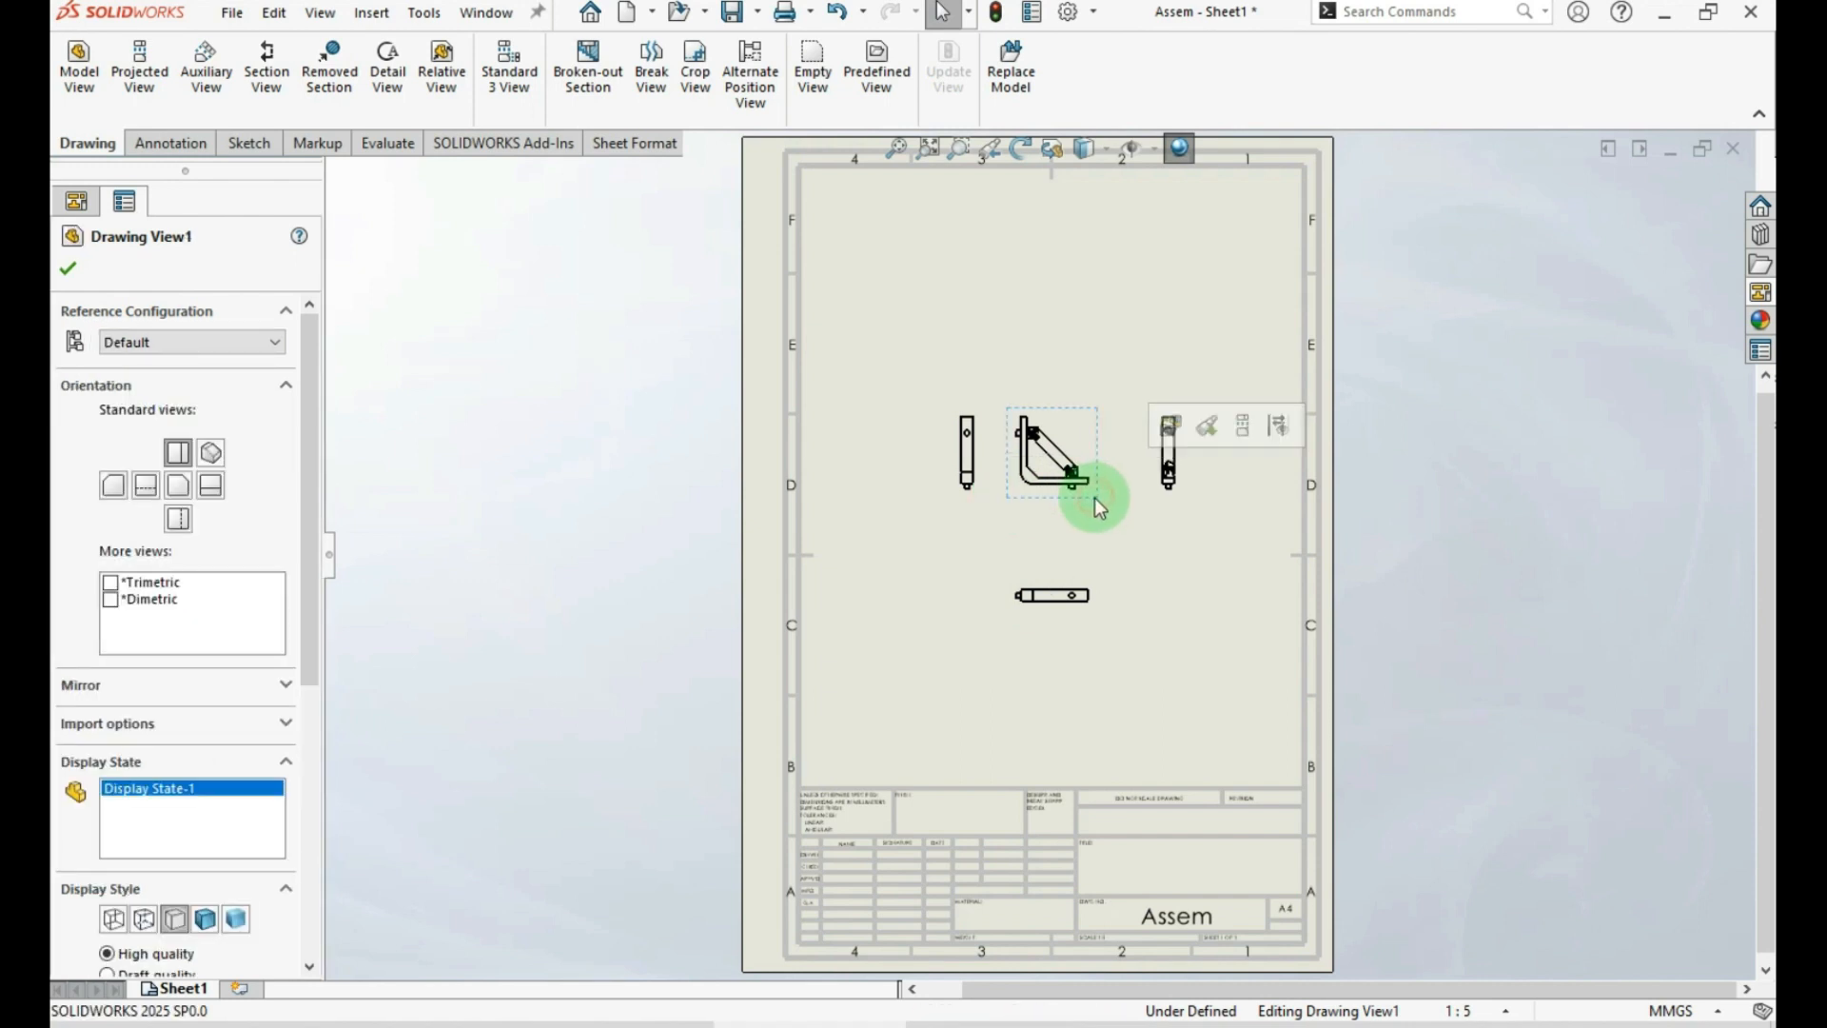
drag(312, 672, 299, 797)
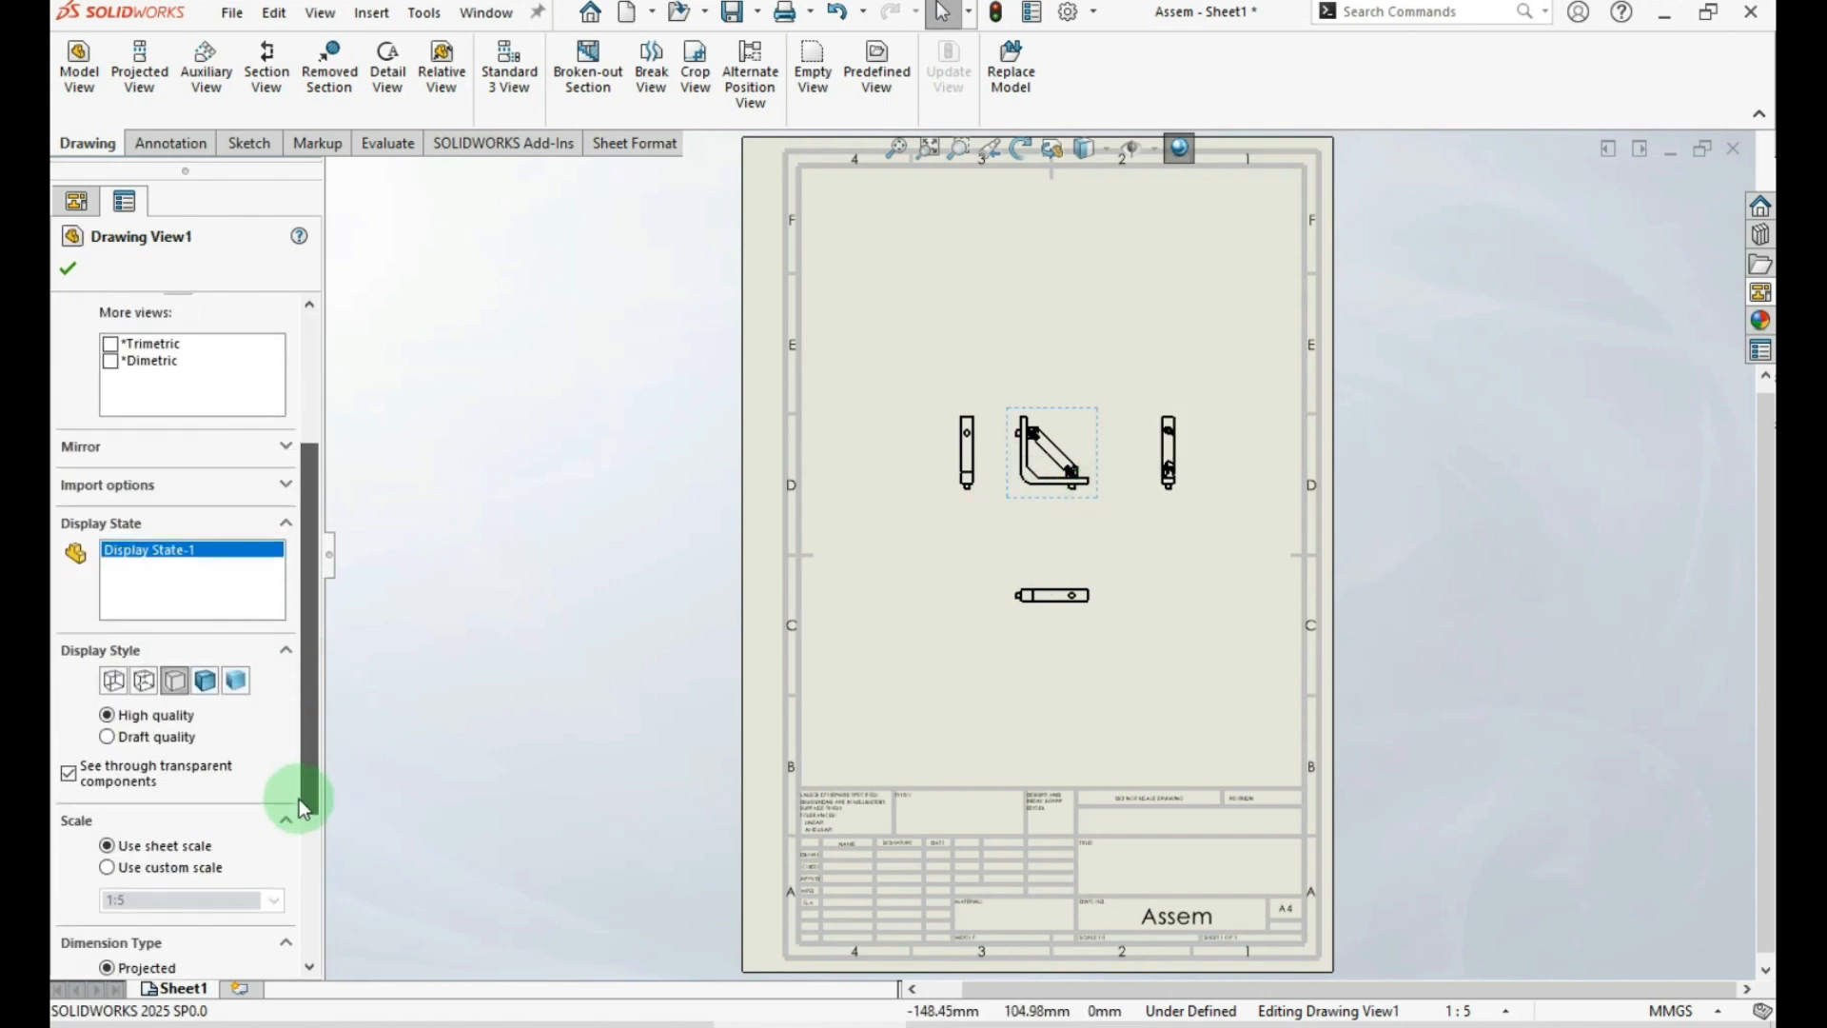
click(107, 867)
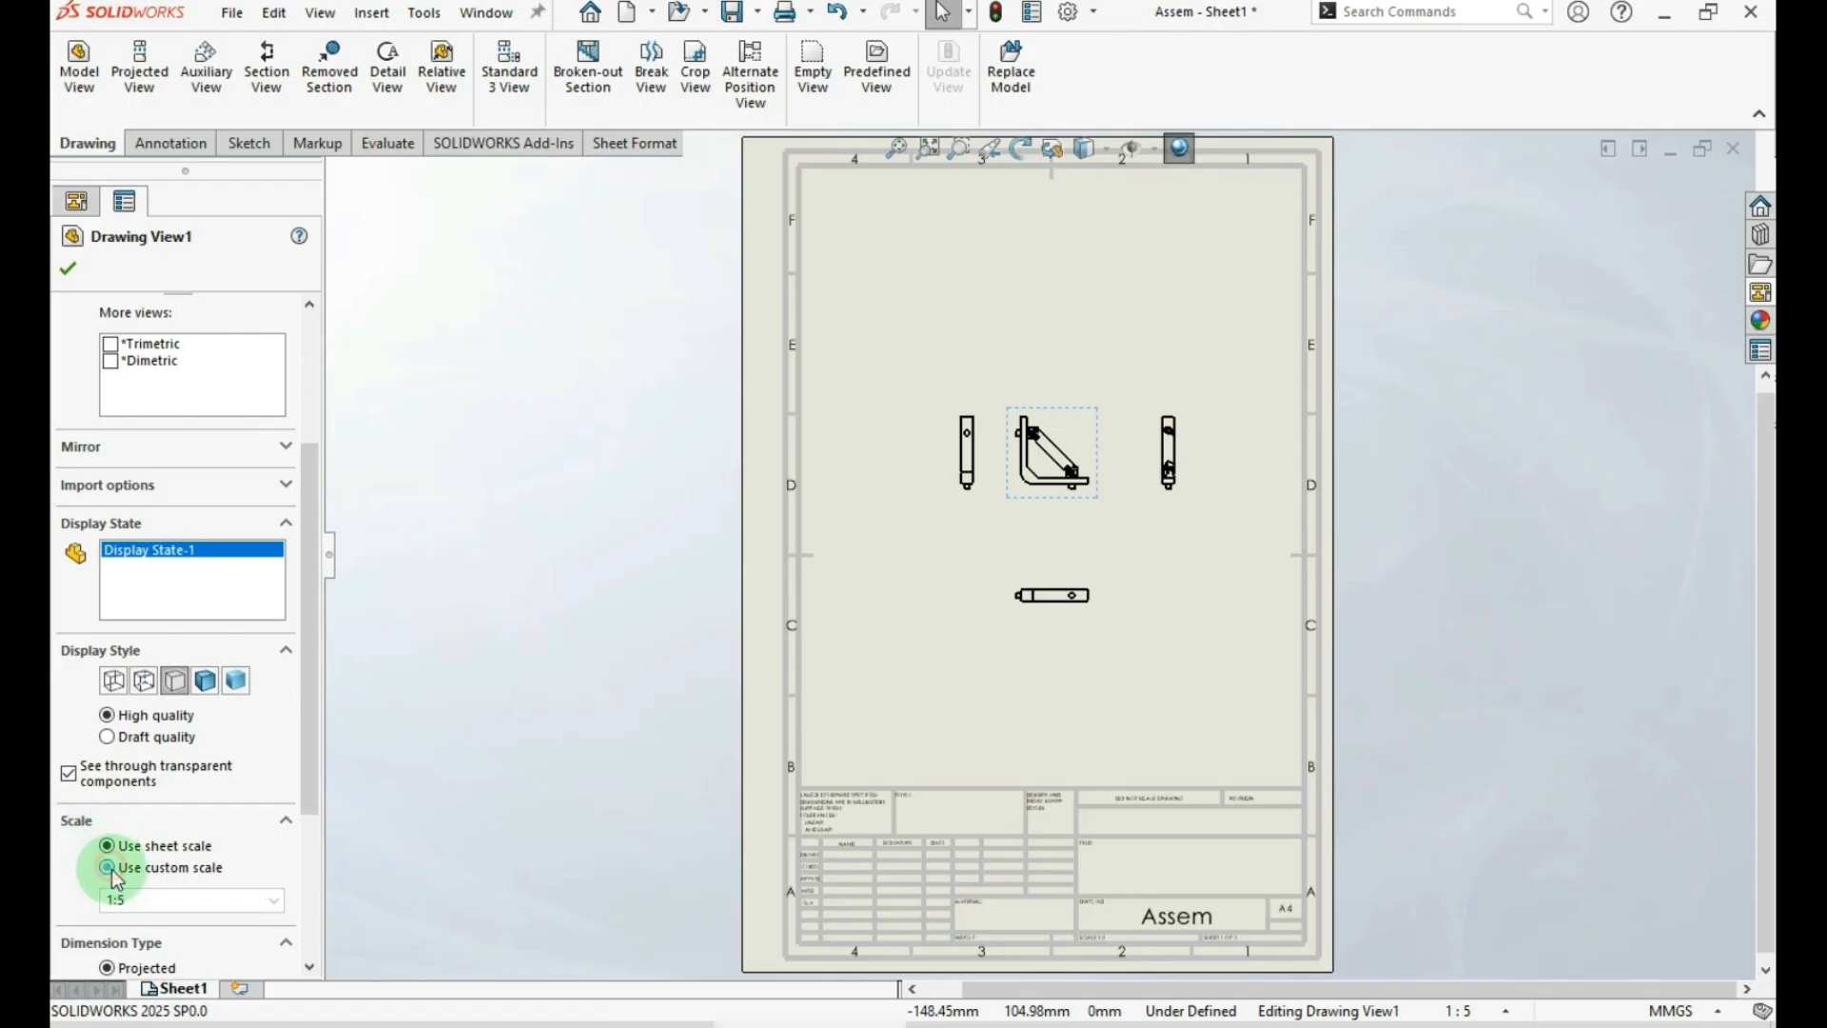
click(138, 901)
drag(120, 901, 151, 900)
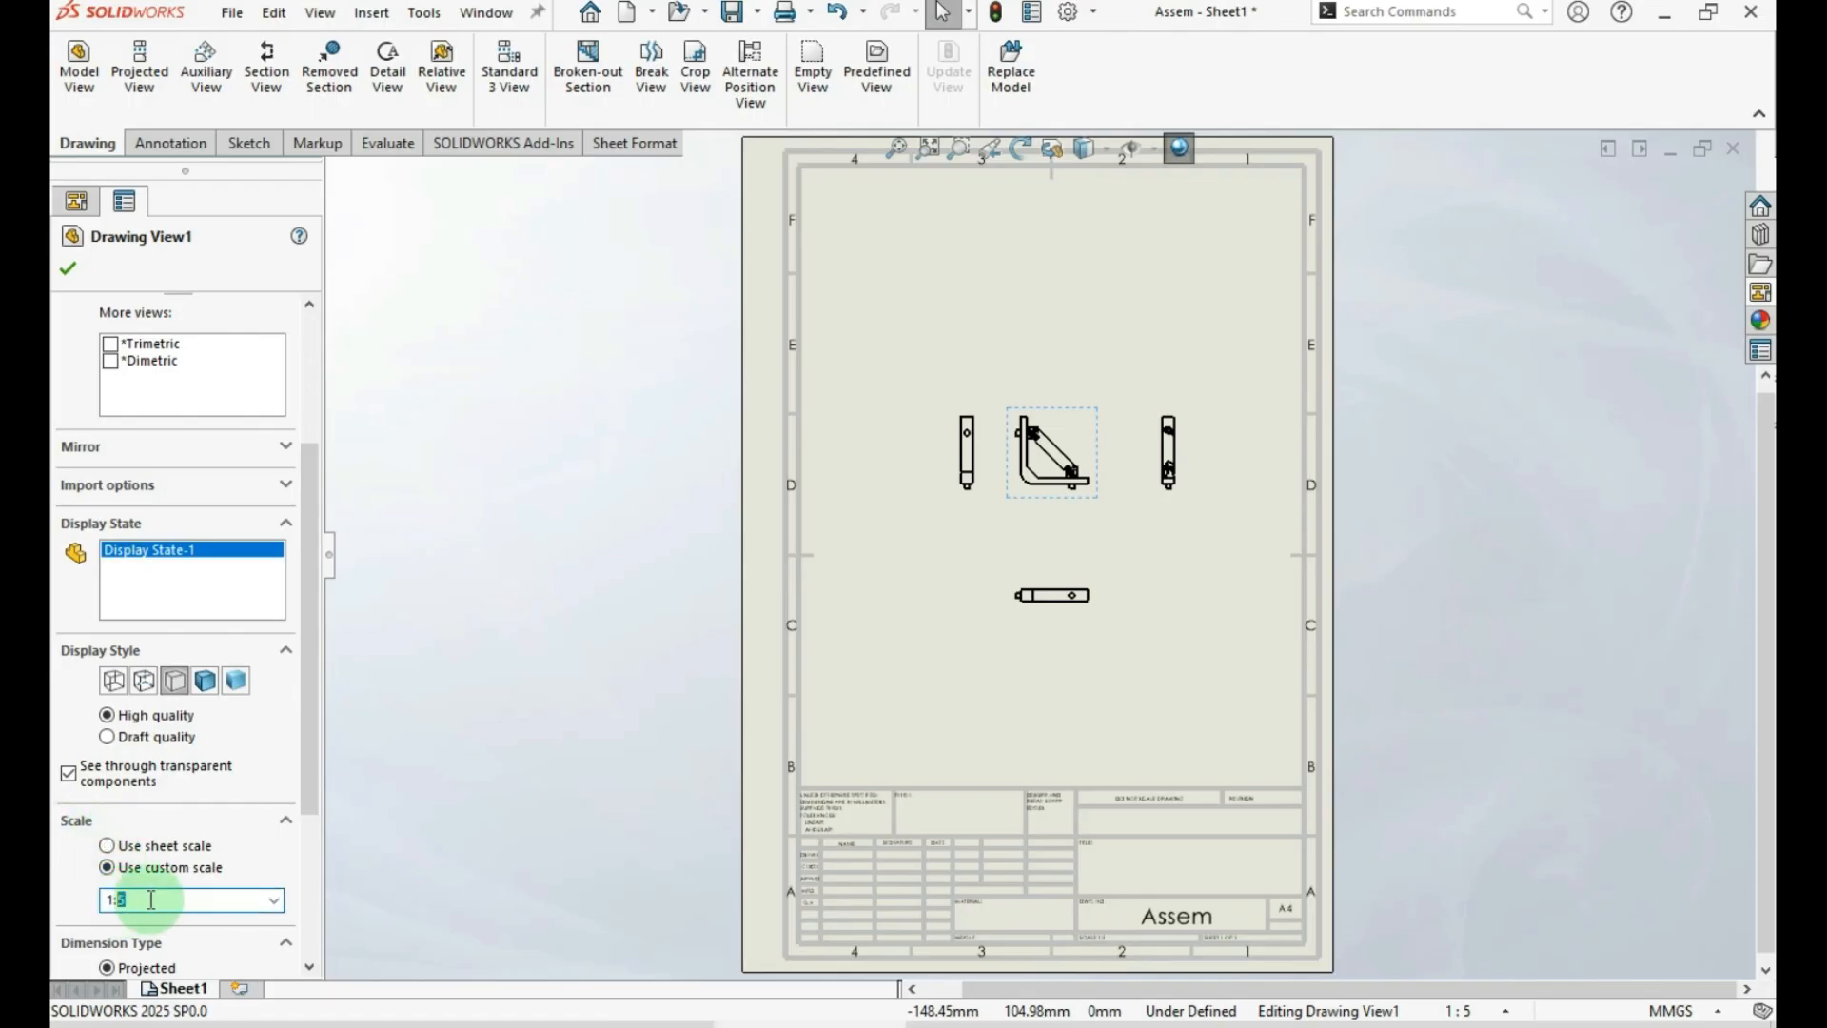
text(2)
key(Return)
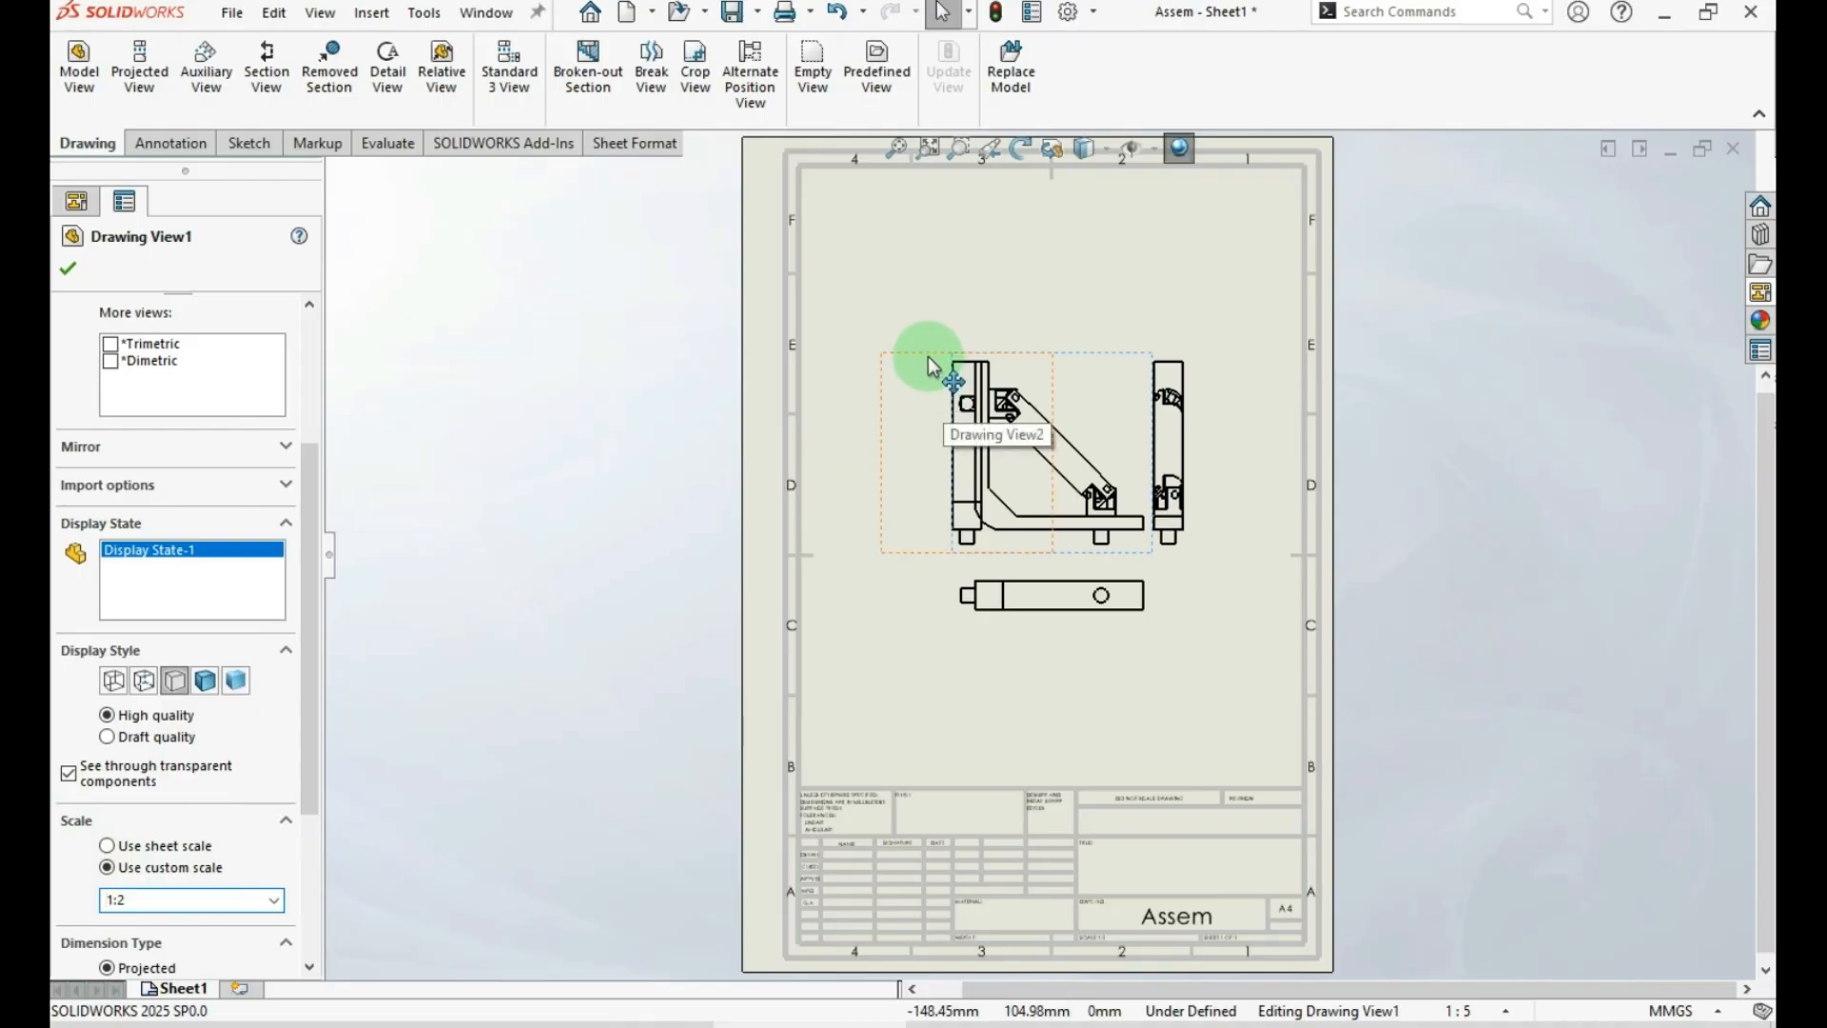
Spread the projected views away from the main view so that none of them overlap
click(869, 360)
click(1096, 632)
click(1487, 711)
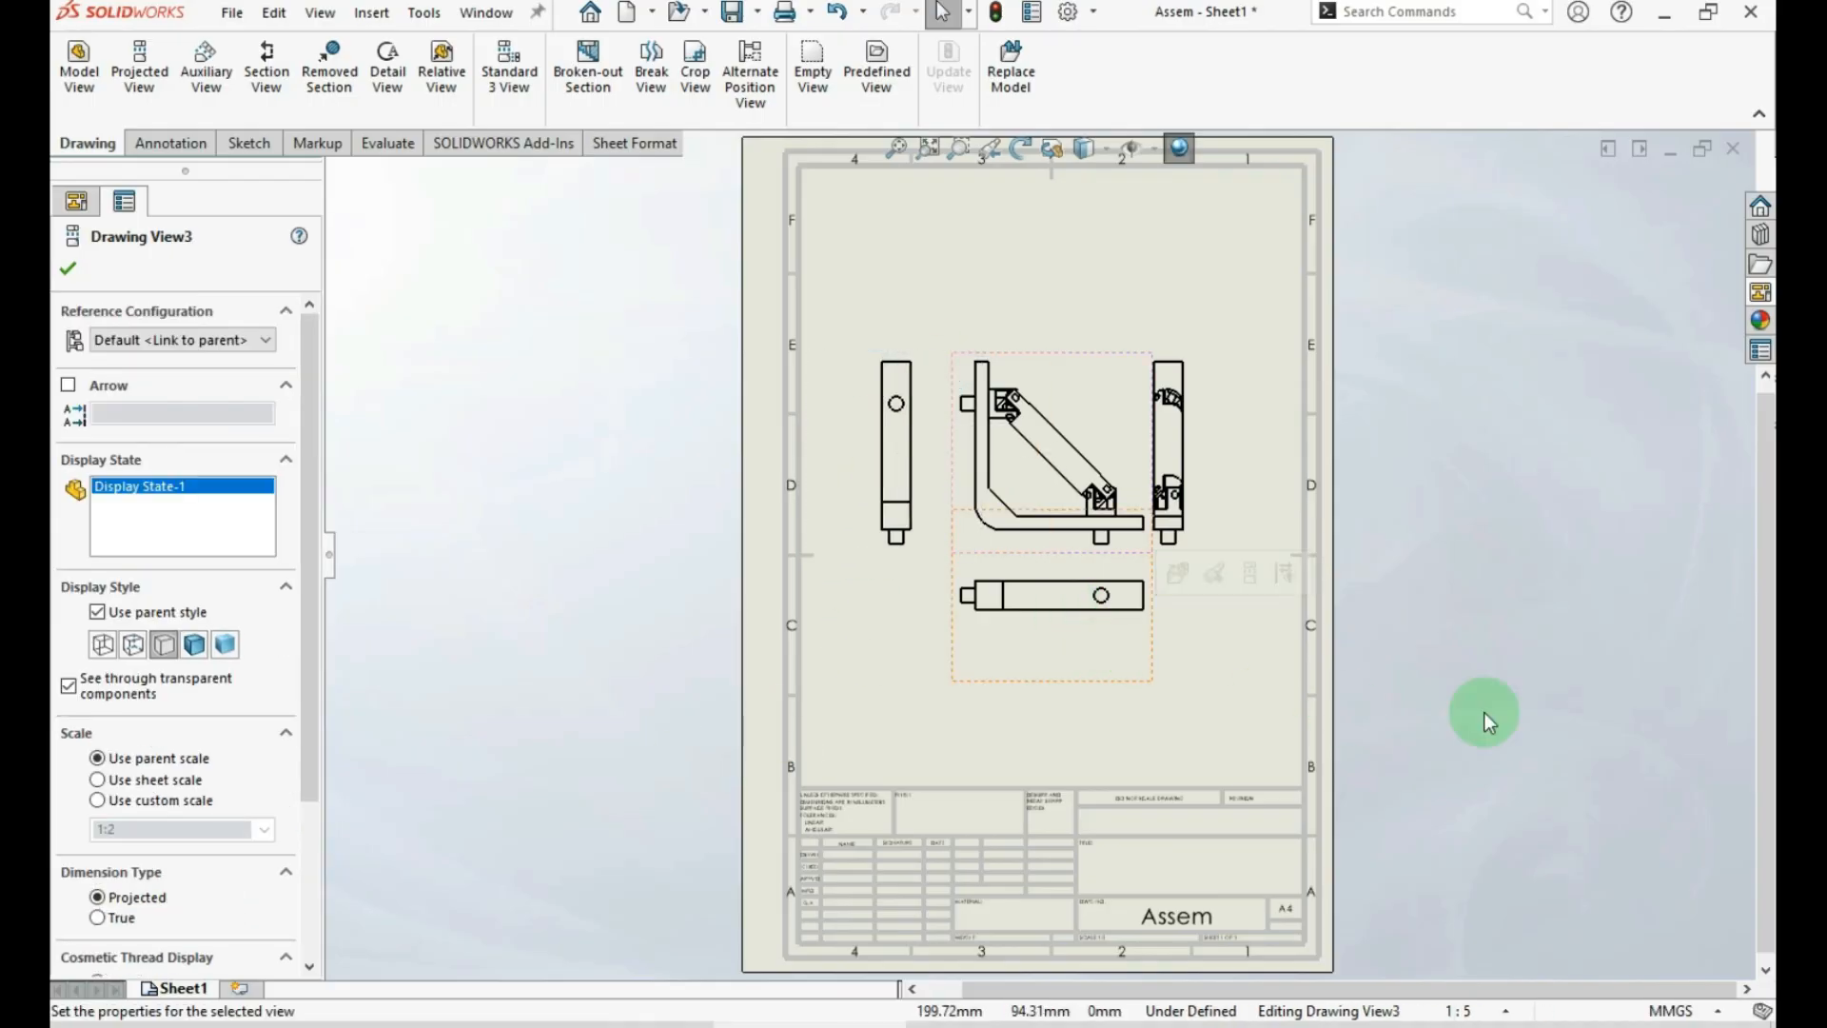
scroll(1184, 567, up, 2)
drag(1177, 600, 1208, 603)
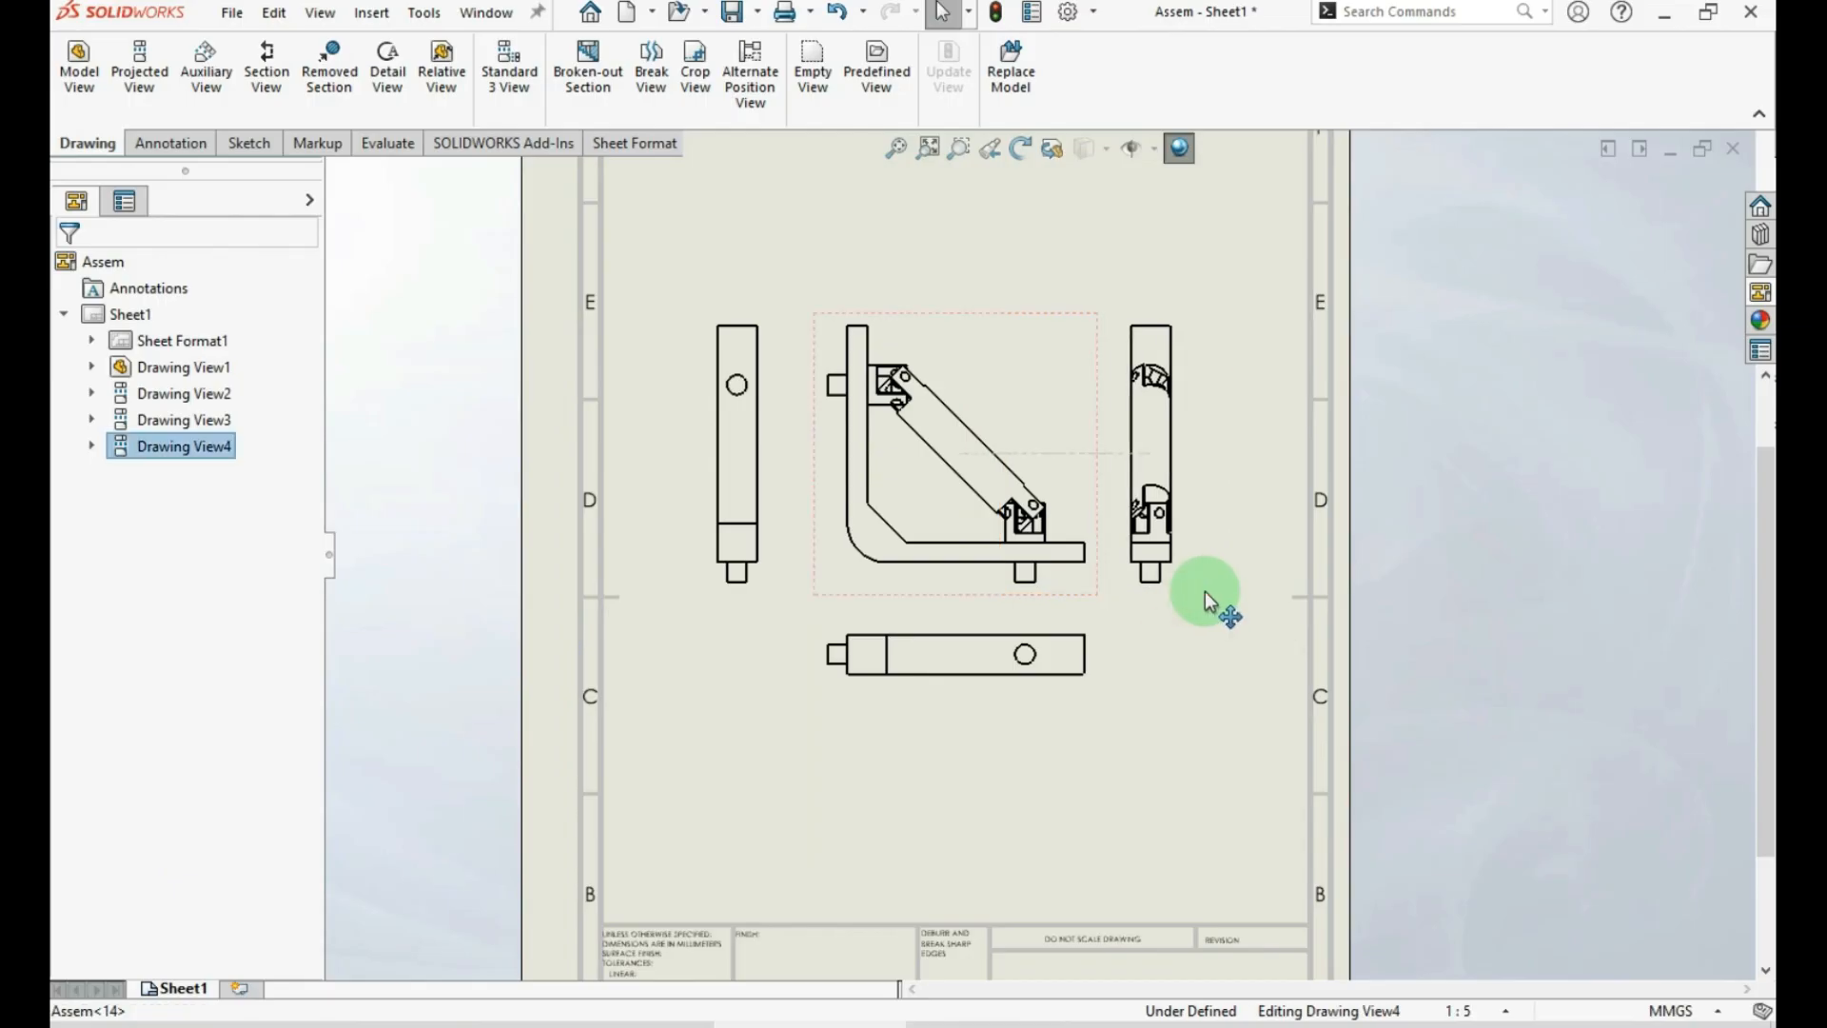
drag(1101, 724, 1101, 747)
click(1462, 740)
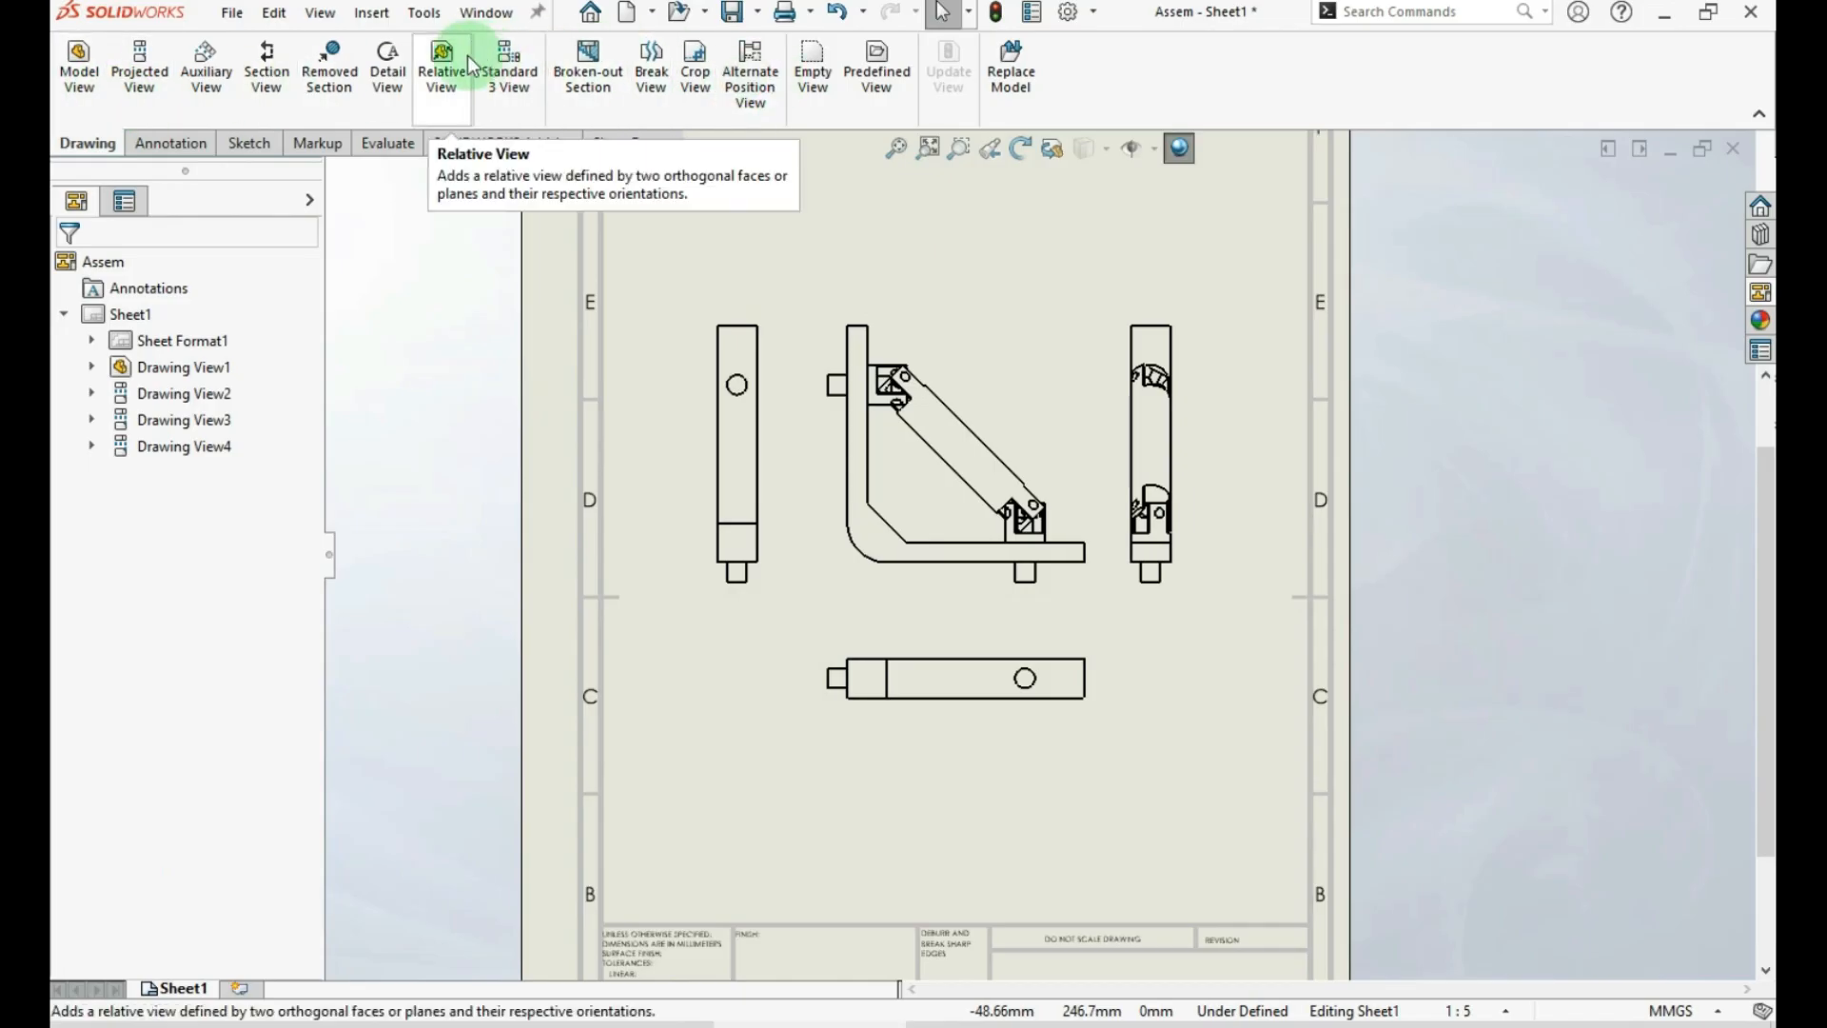
Create section view A-A with a horizontal cutting line through the hole centre of the lower projected view, and place it below that view
click(266, 66)
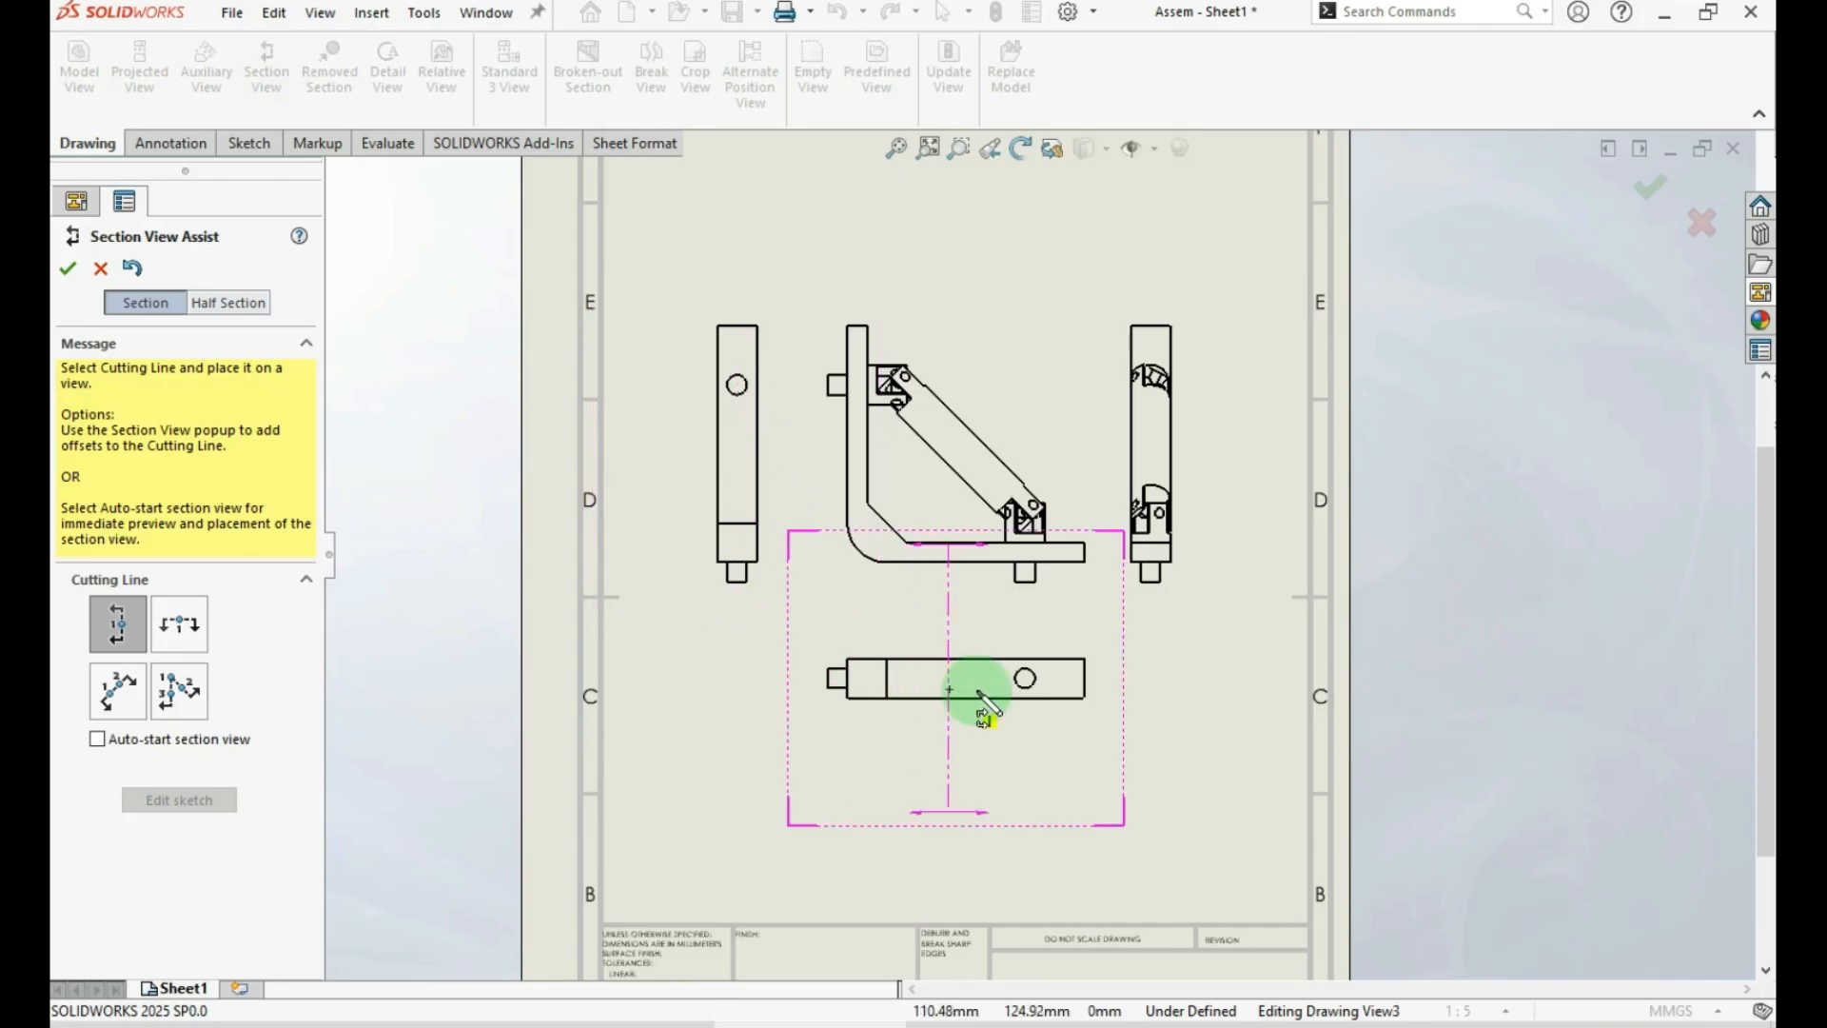
click(190, 630)
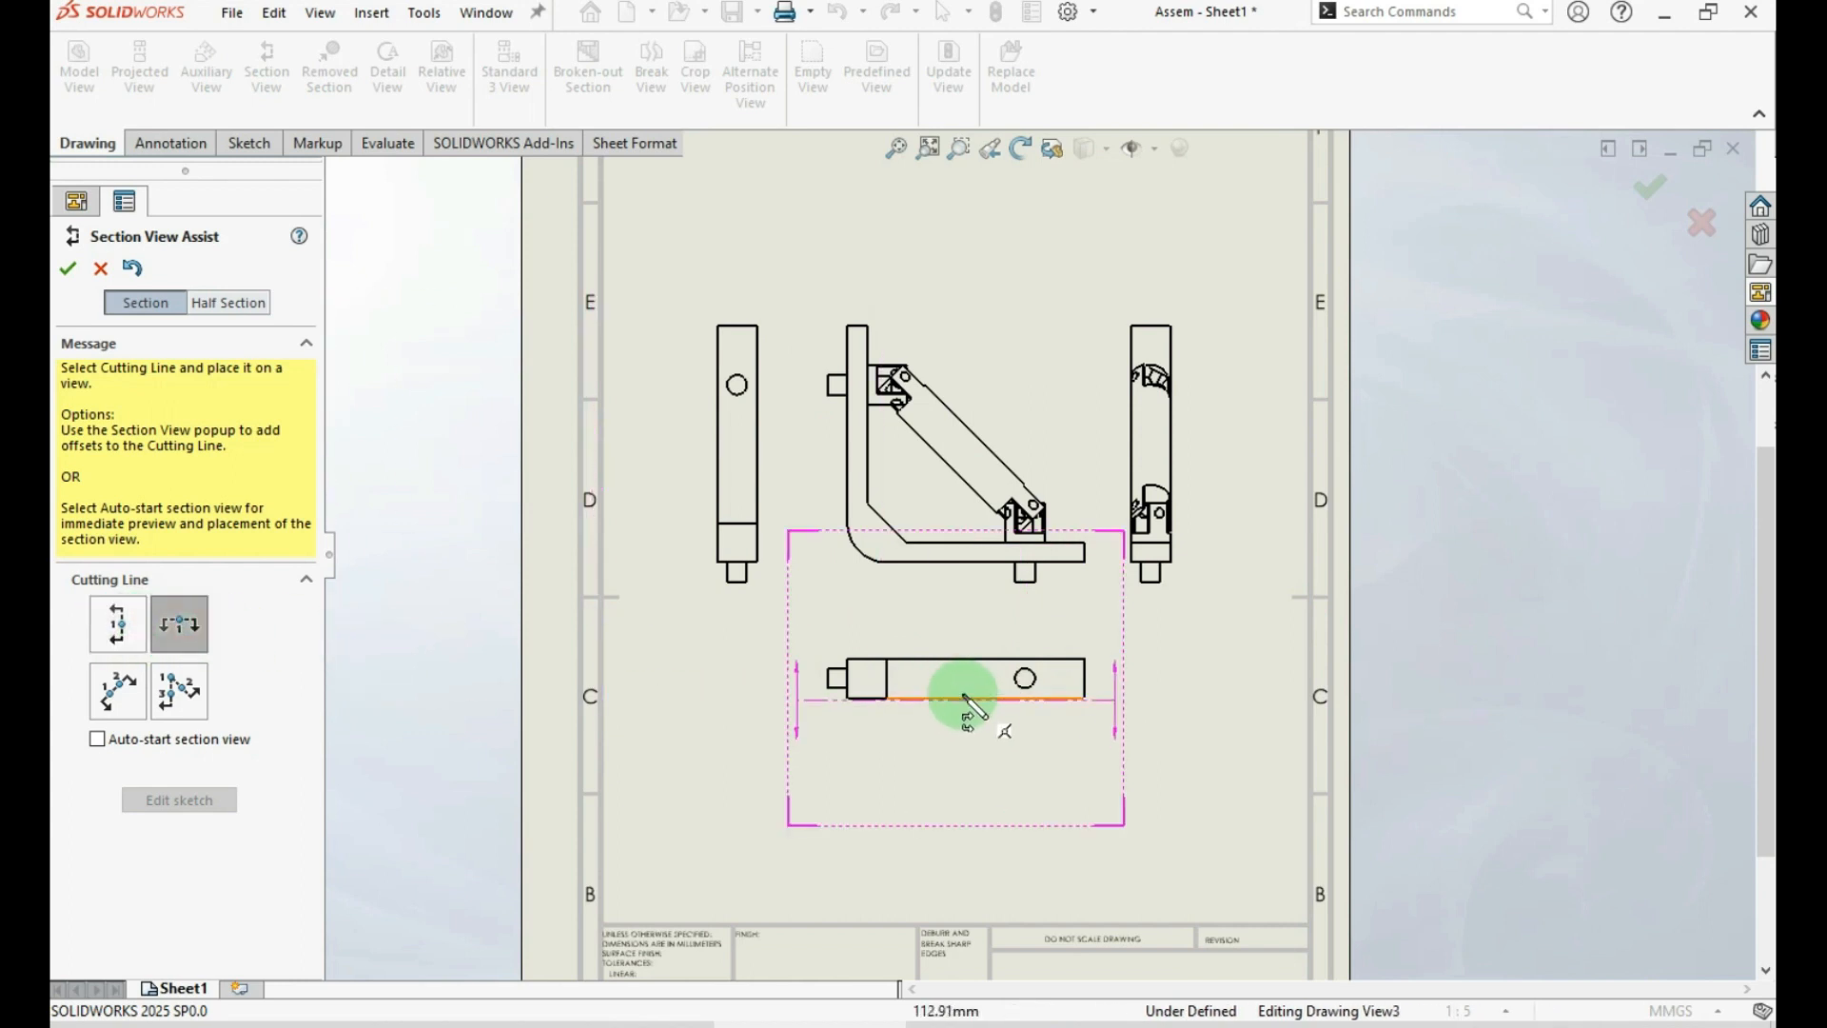
scroll(951, 677, down, 3)
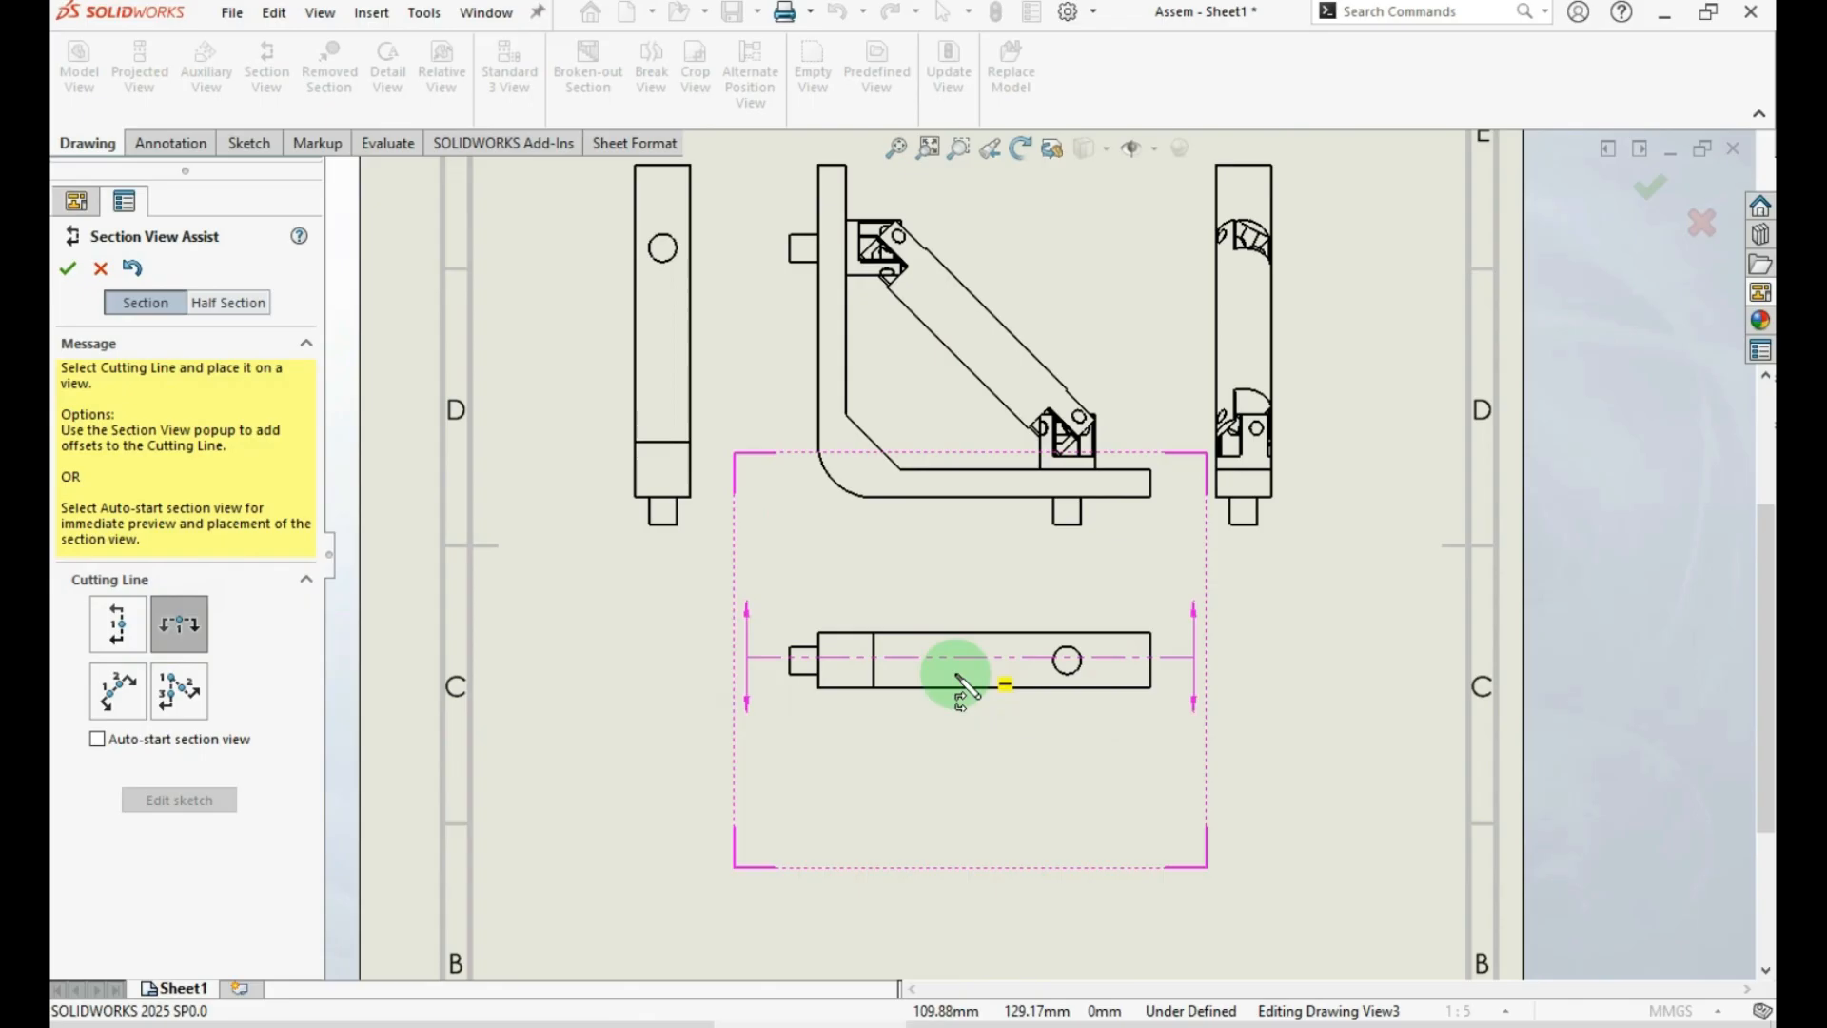
click(1123, 647)
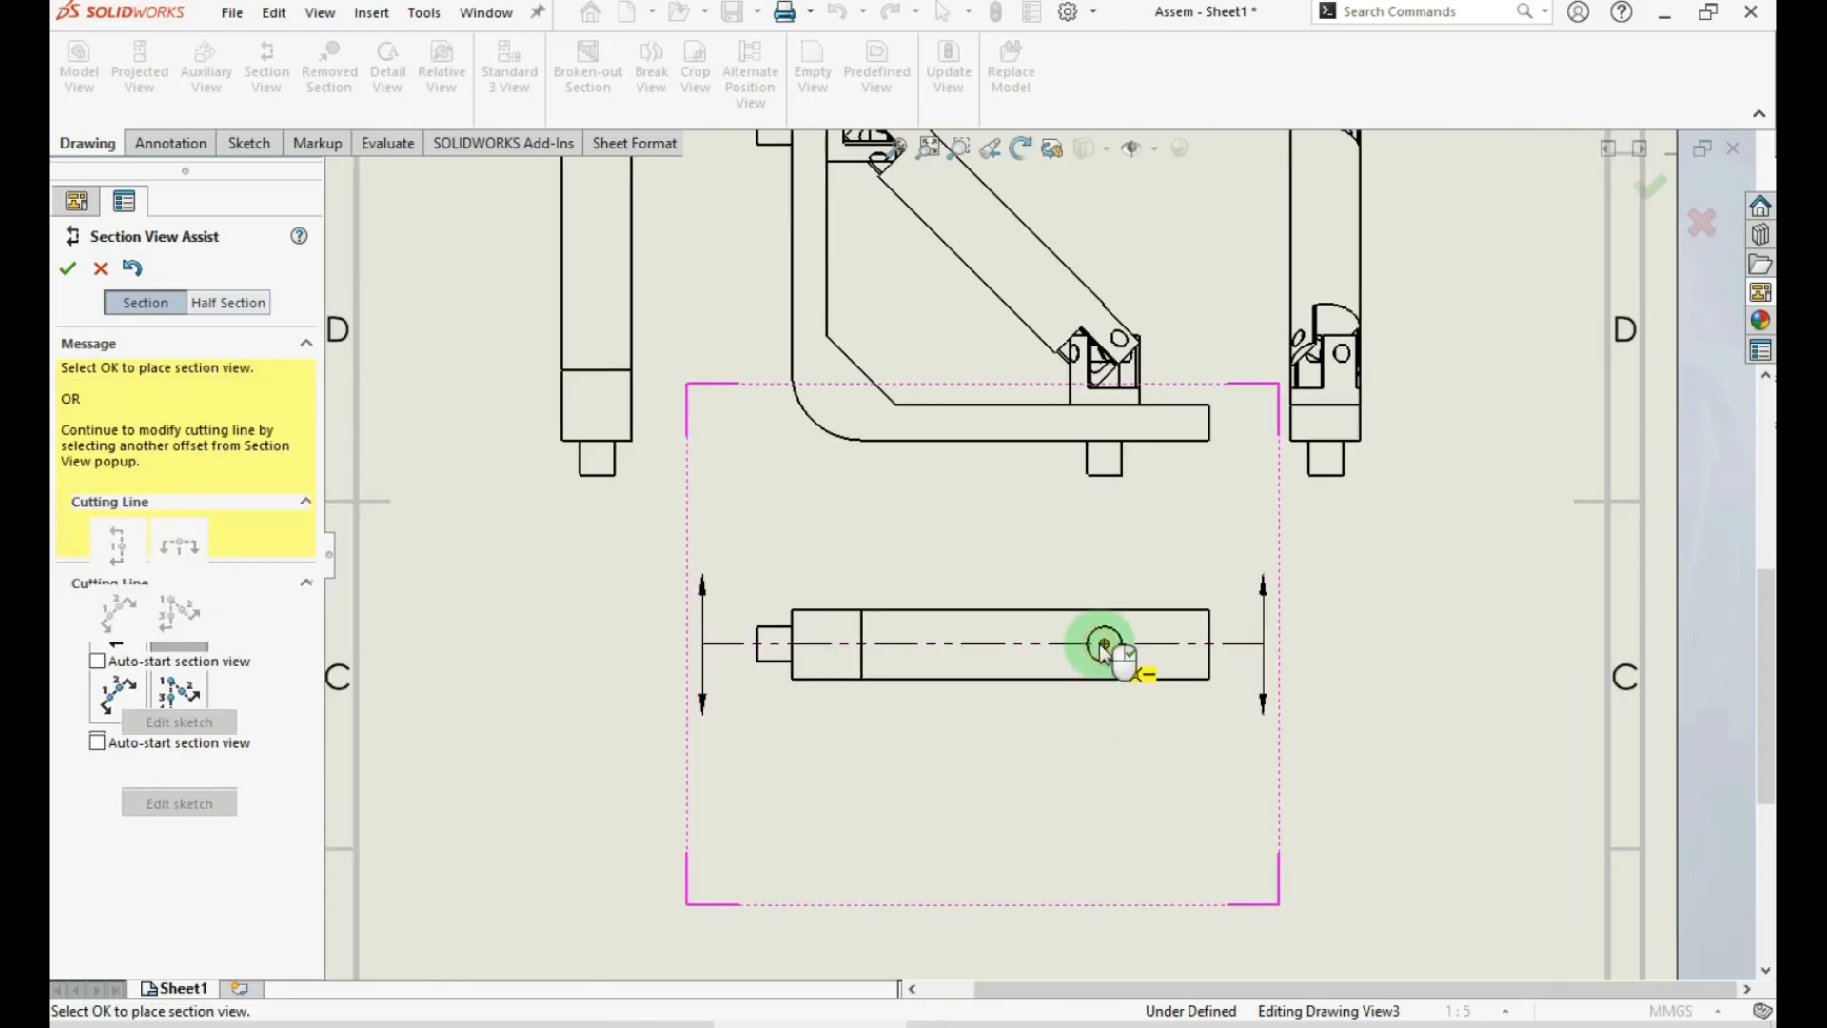
click(1337, 692)
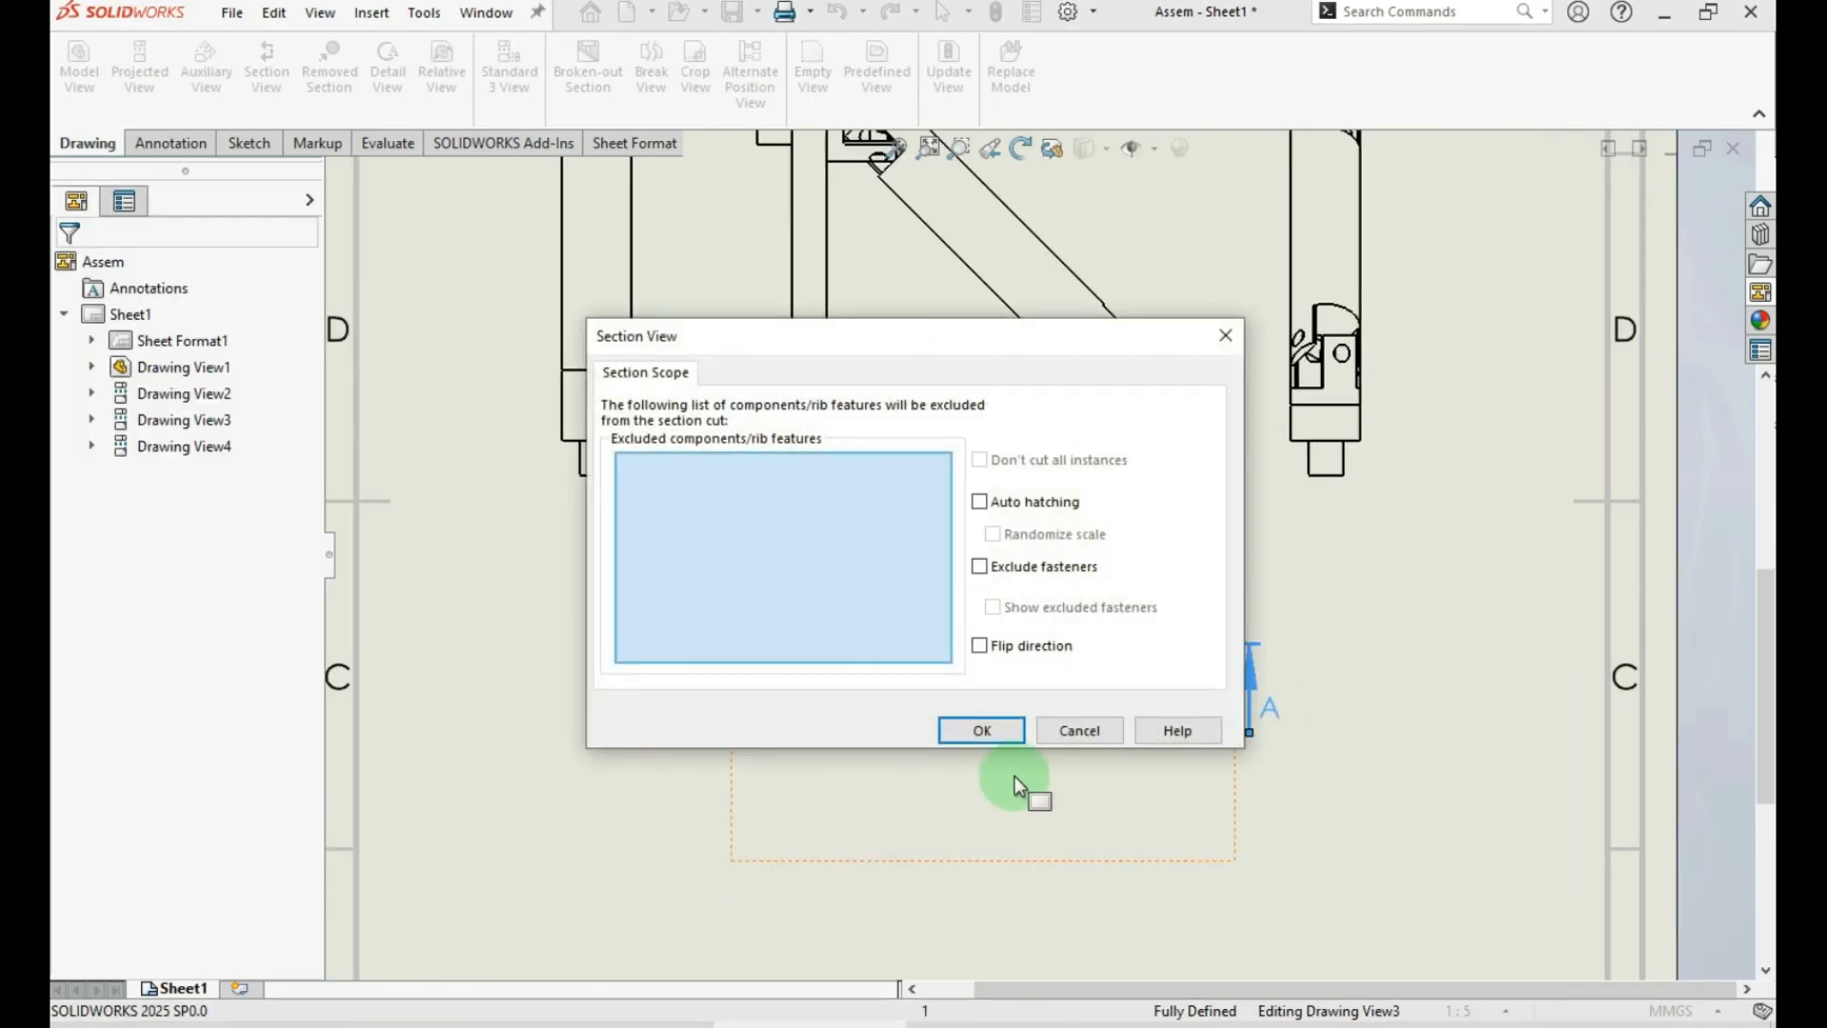
click(983, 730)
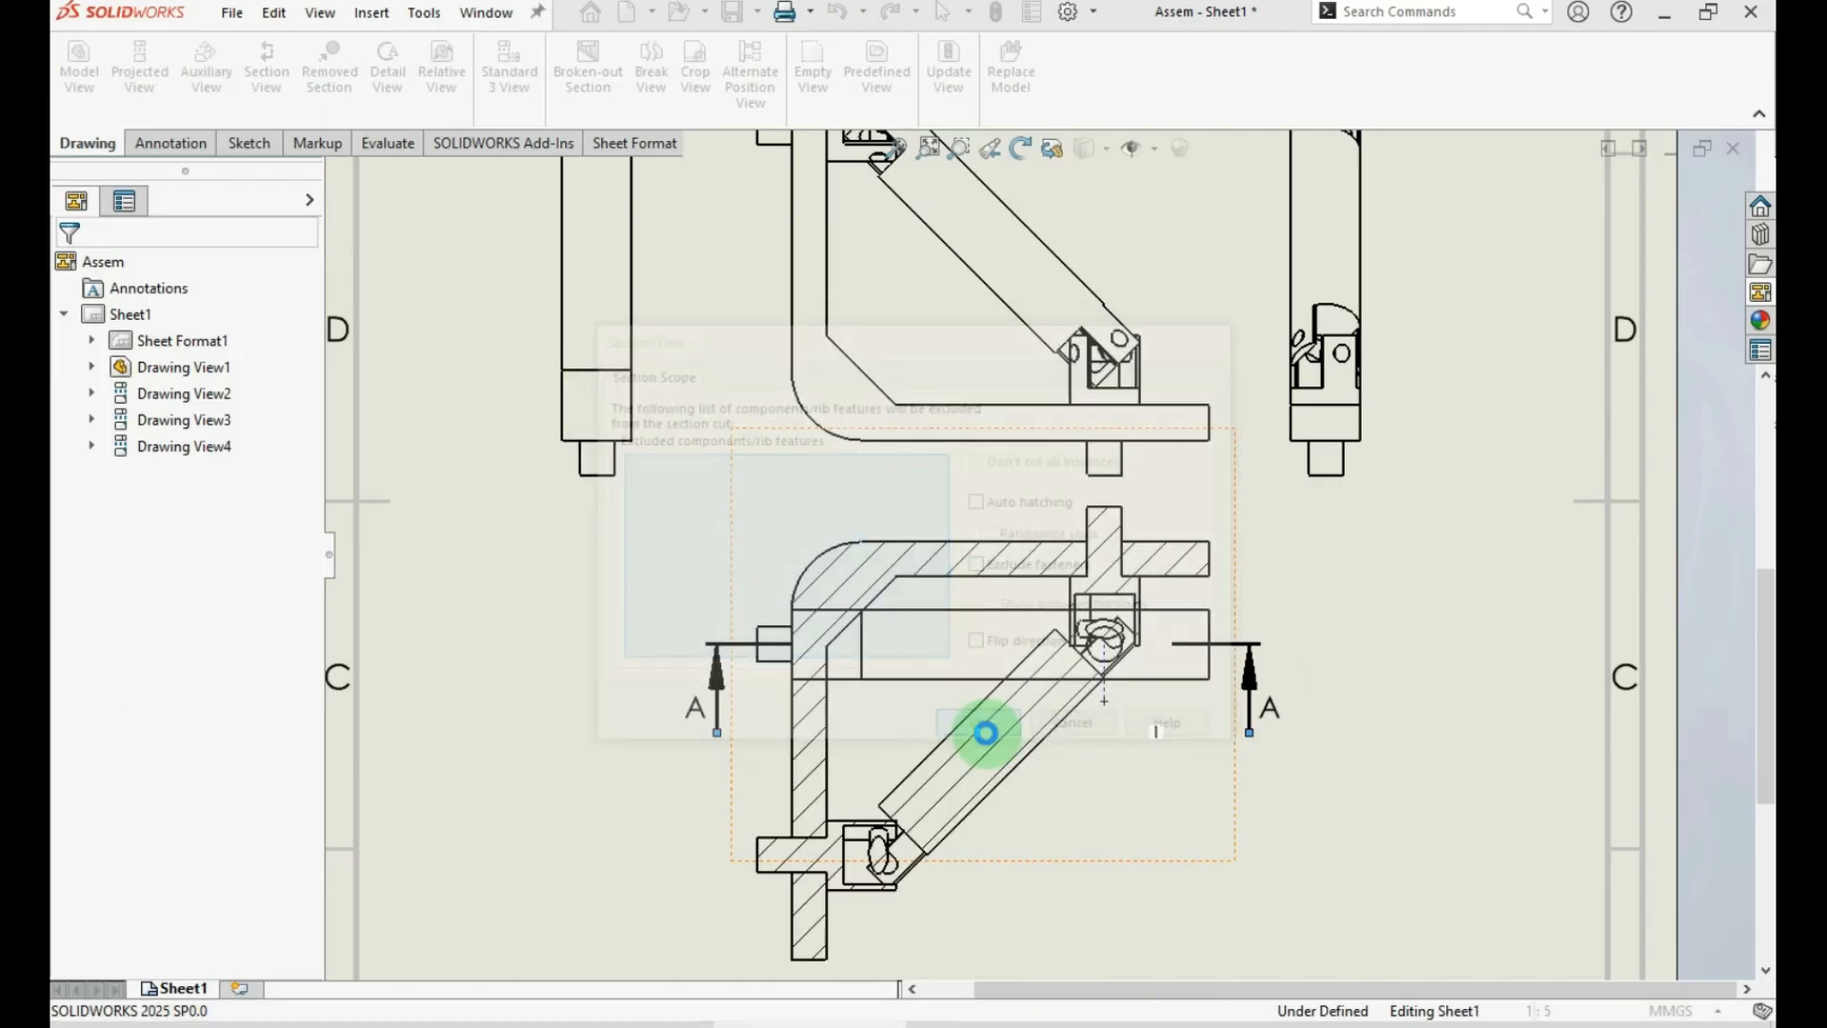
scroll(973, 725, up, 3)
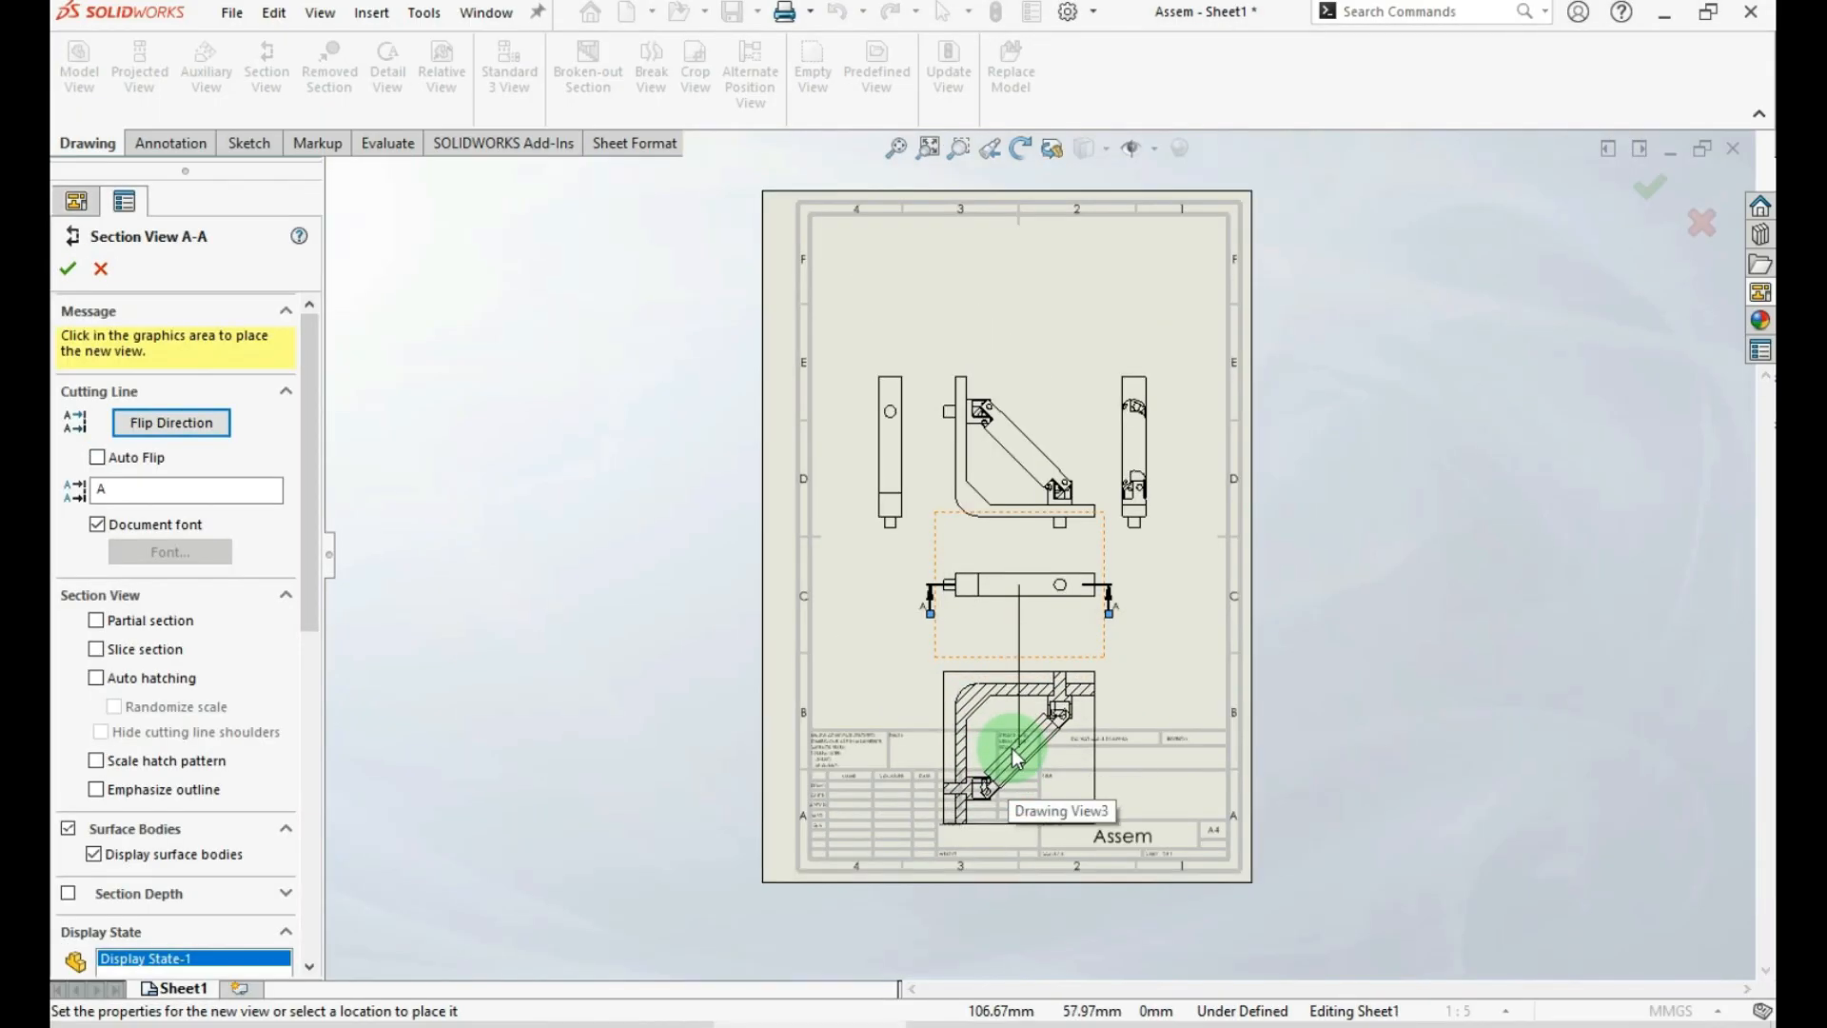
click(1013, 748)
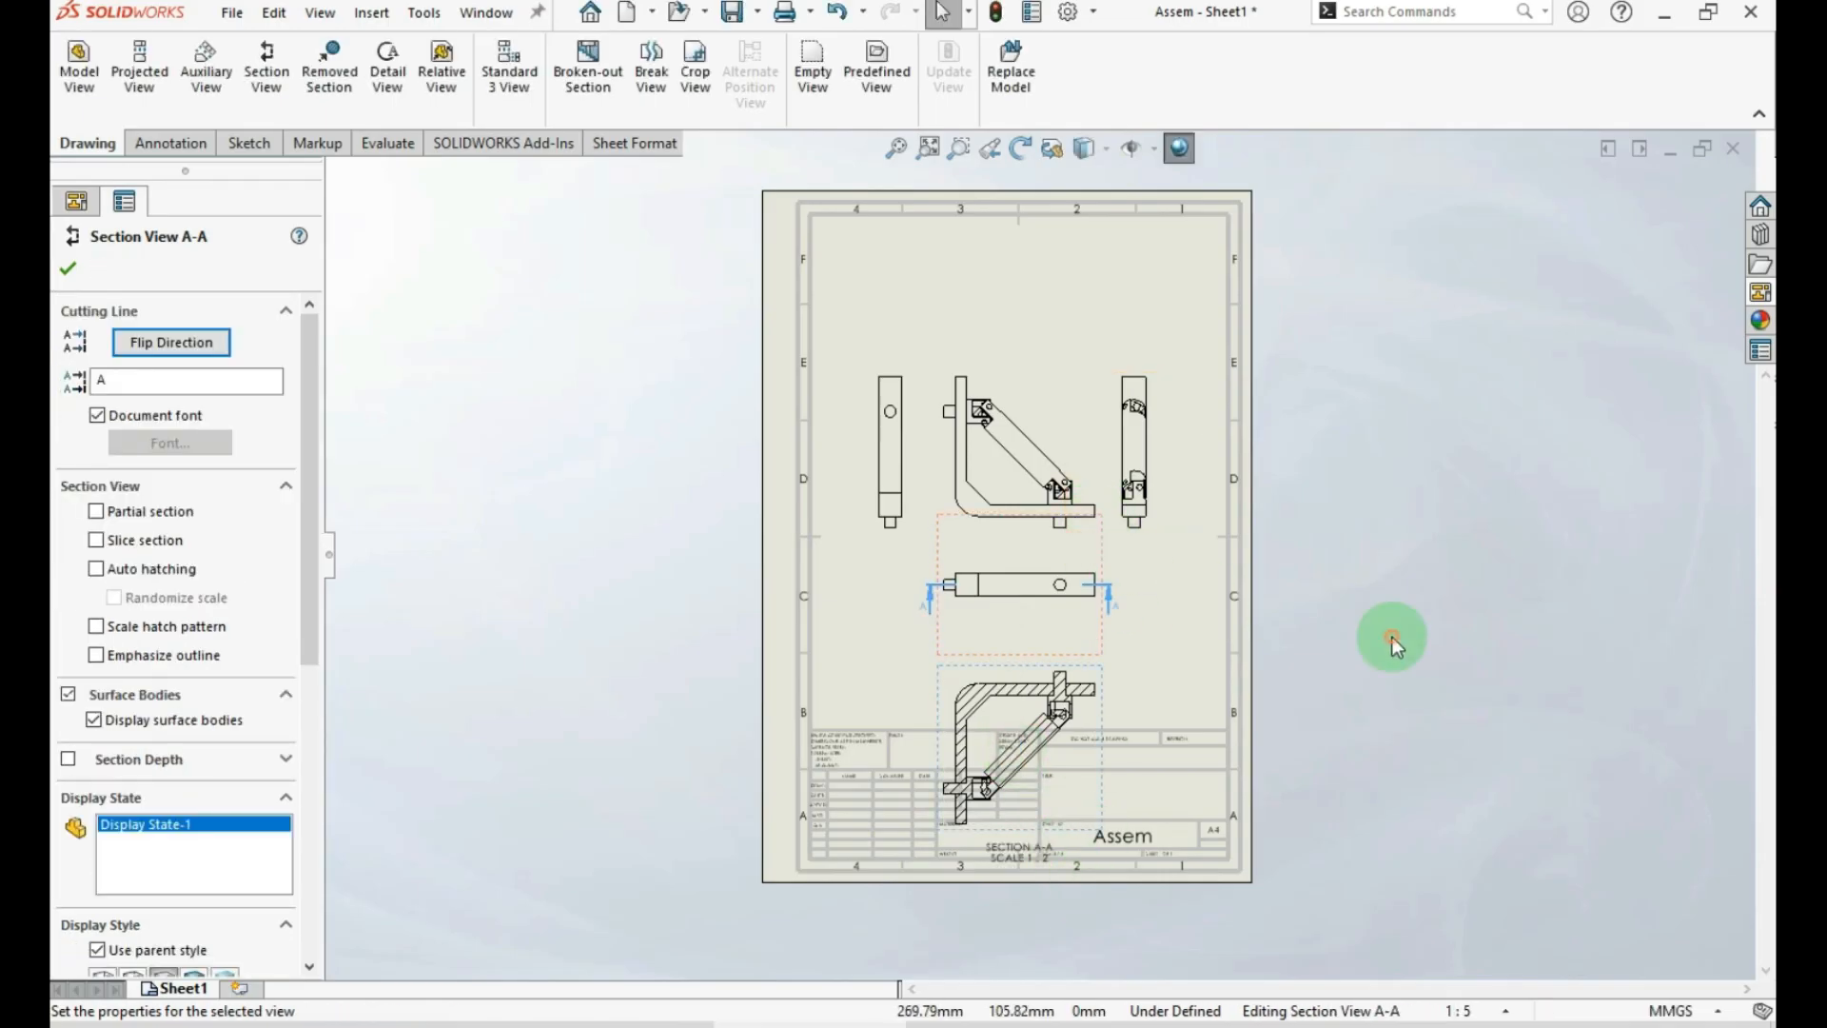
click(1392, 639)
Move the main view, the lower projected view and section A-A up the sheet so the section clears the title block
scroll(1156, 555, down, 3)
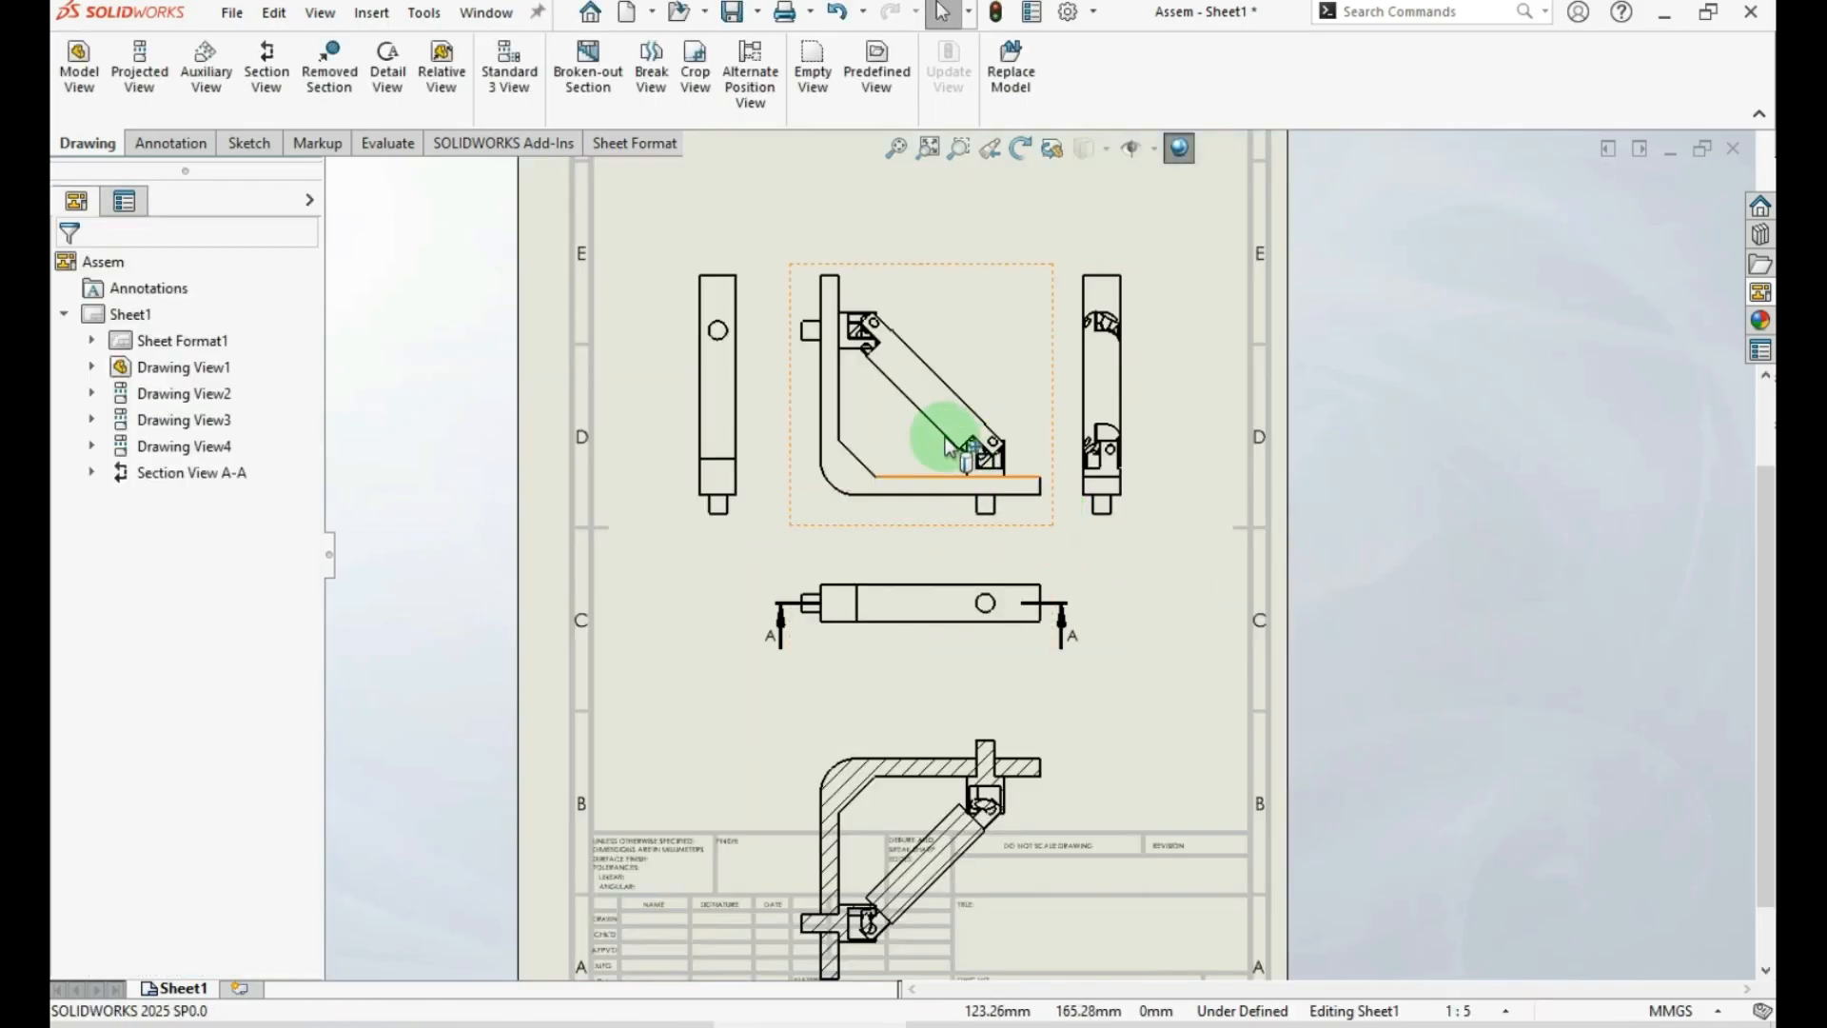
drag(974, 263, 953, 140)
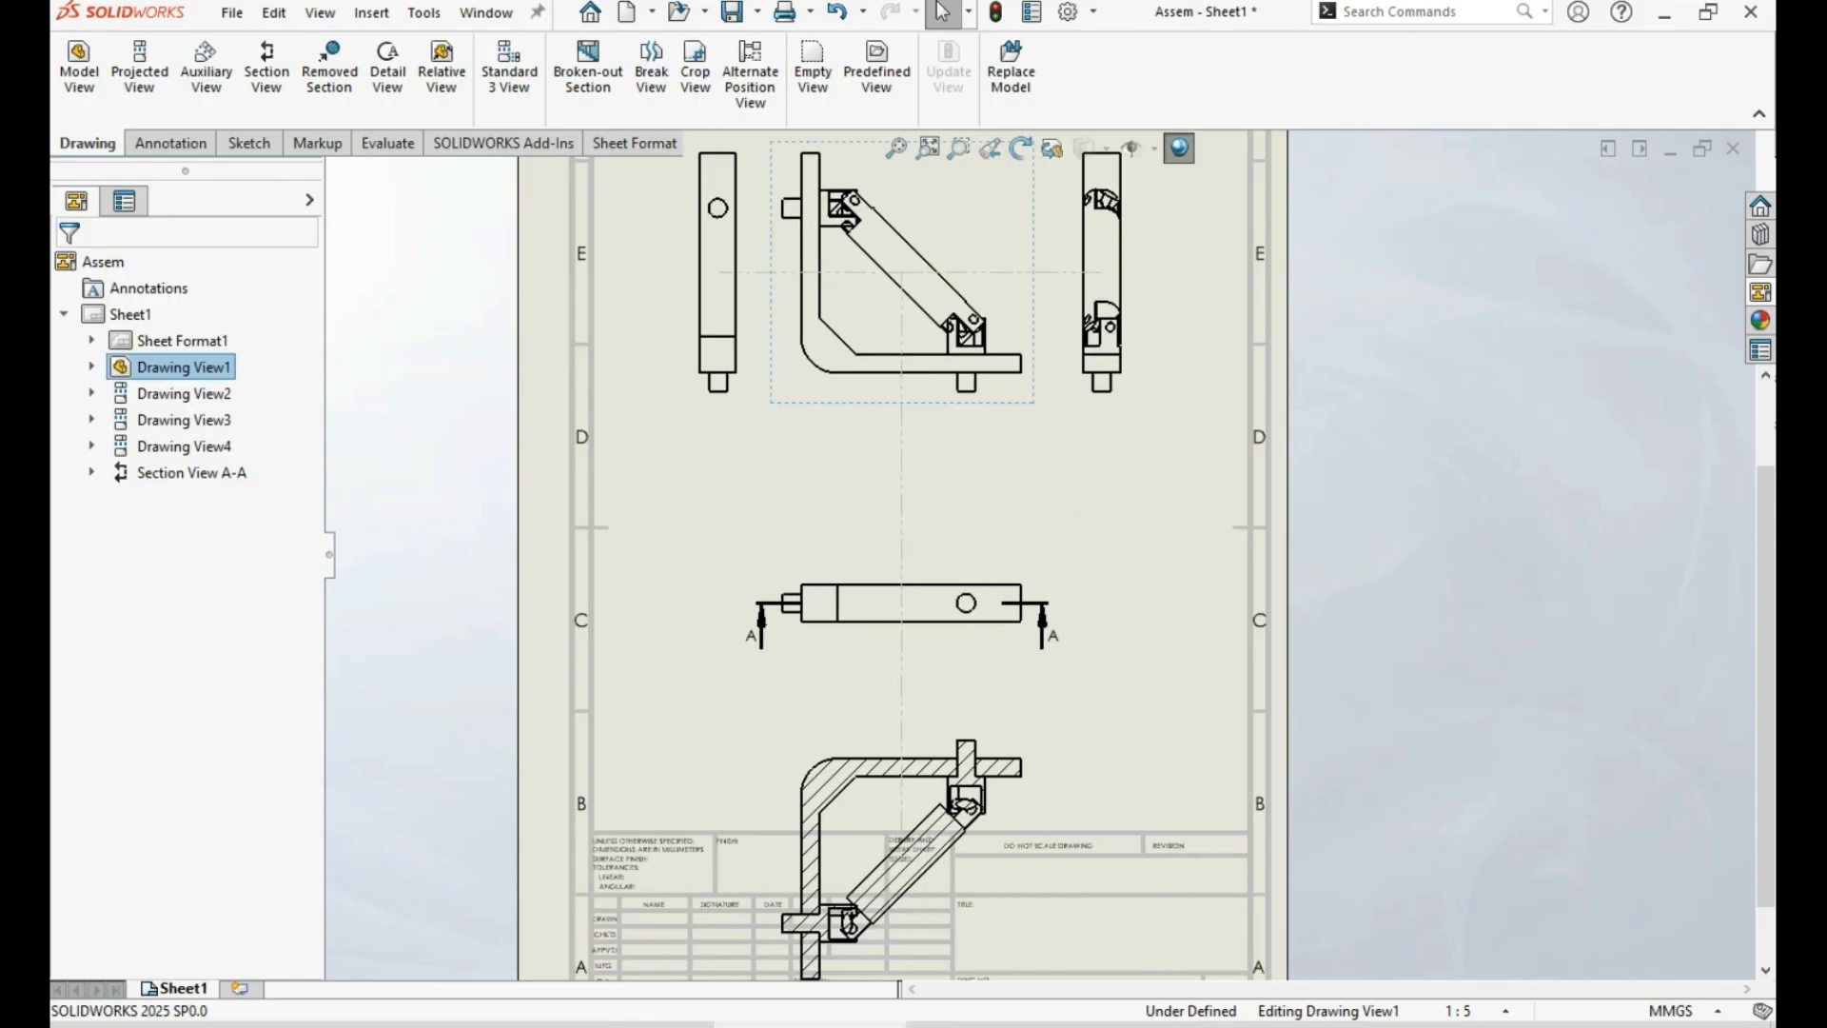
scroll(1085, 367, up, 5)
scroll(1011, 357, down, 2)
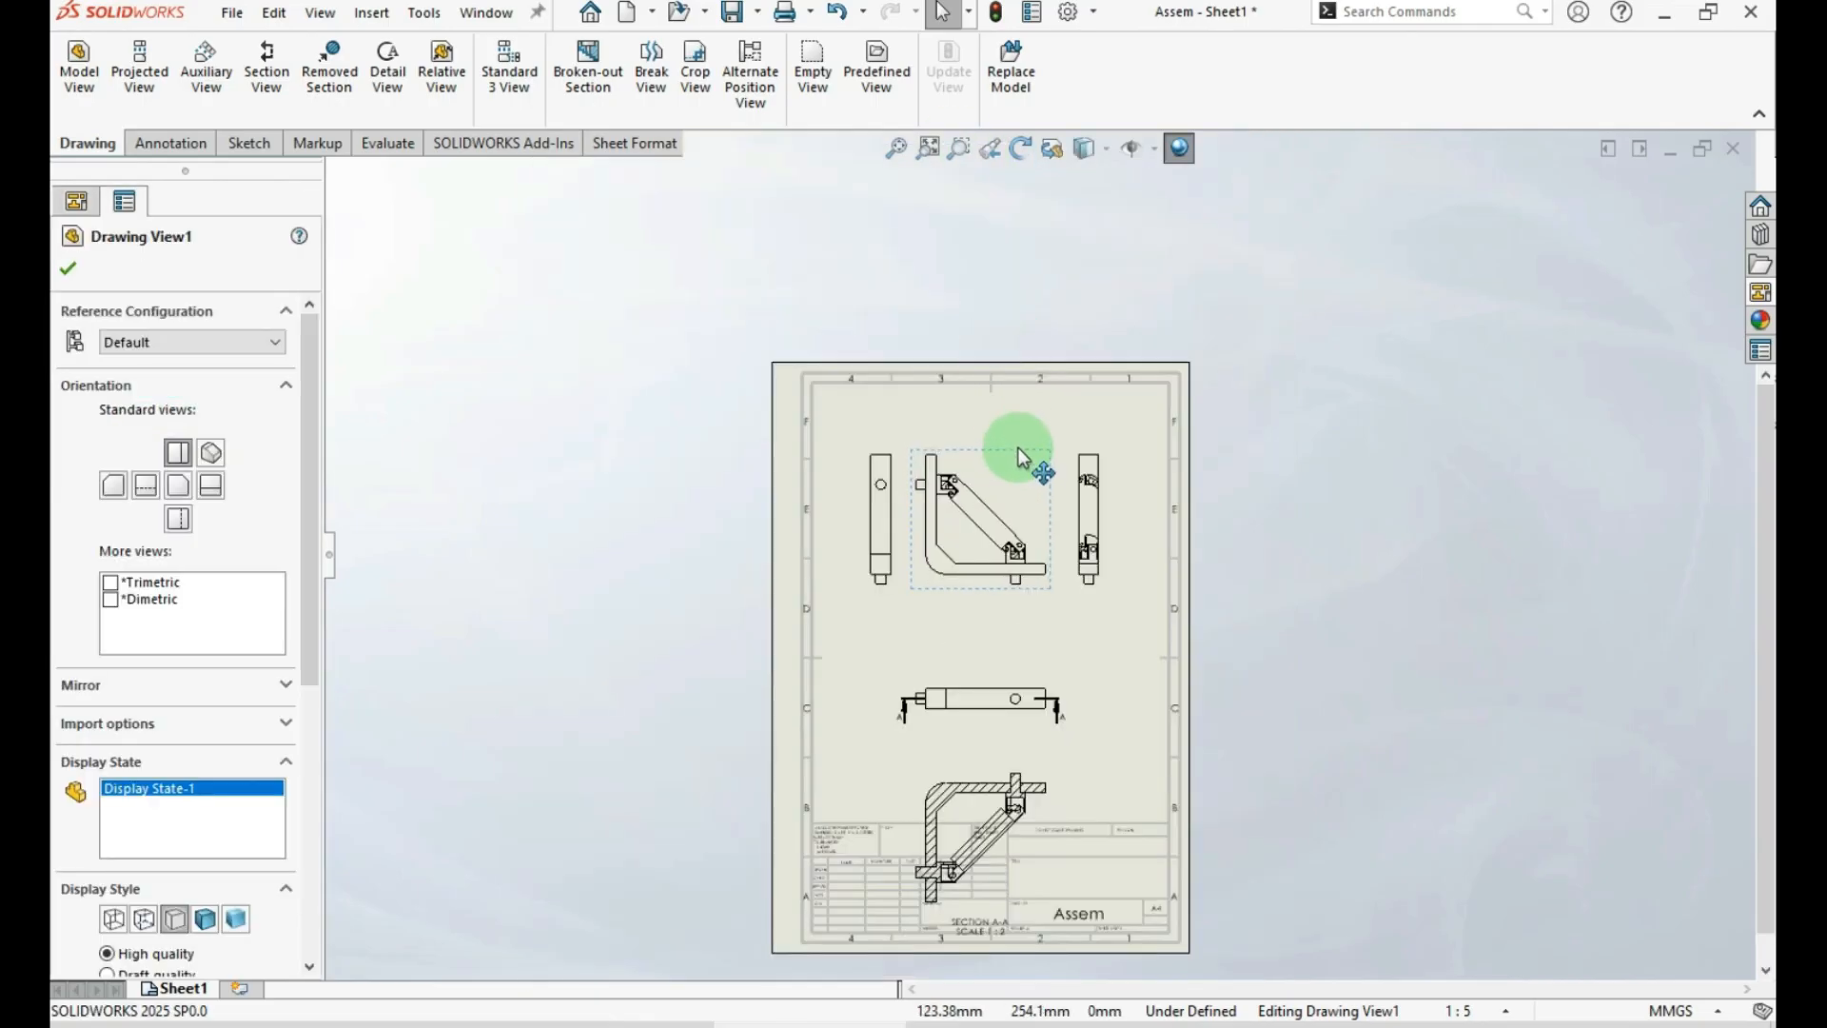
drag(1014, 755, 1018, 671)
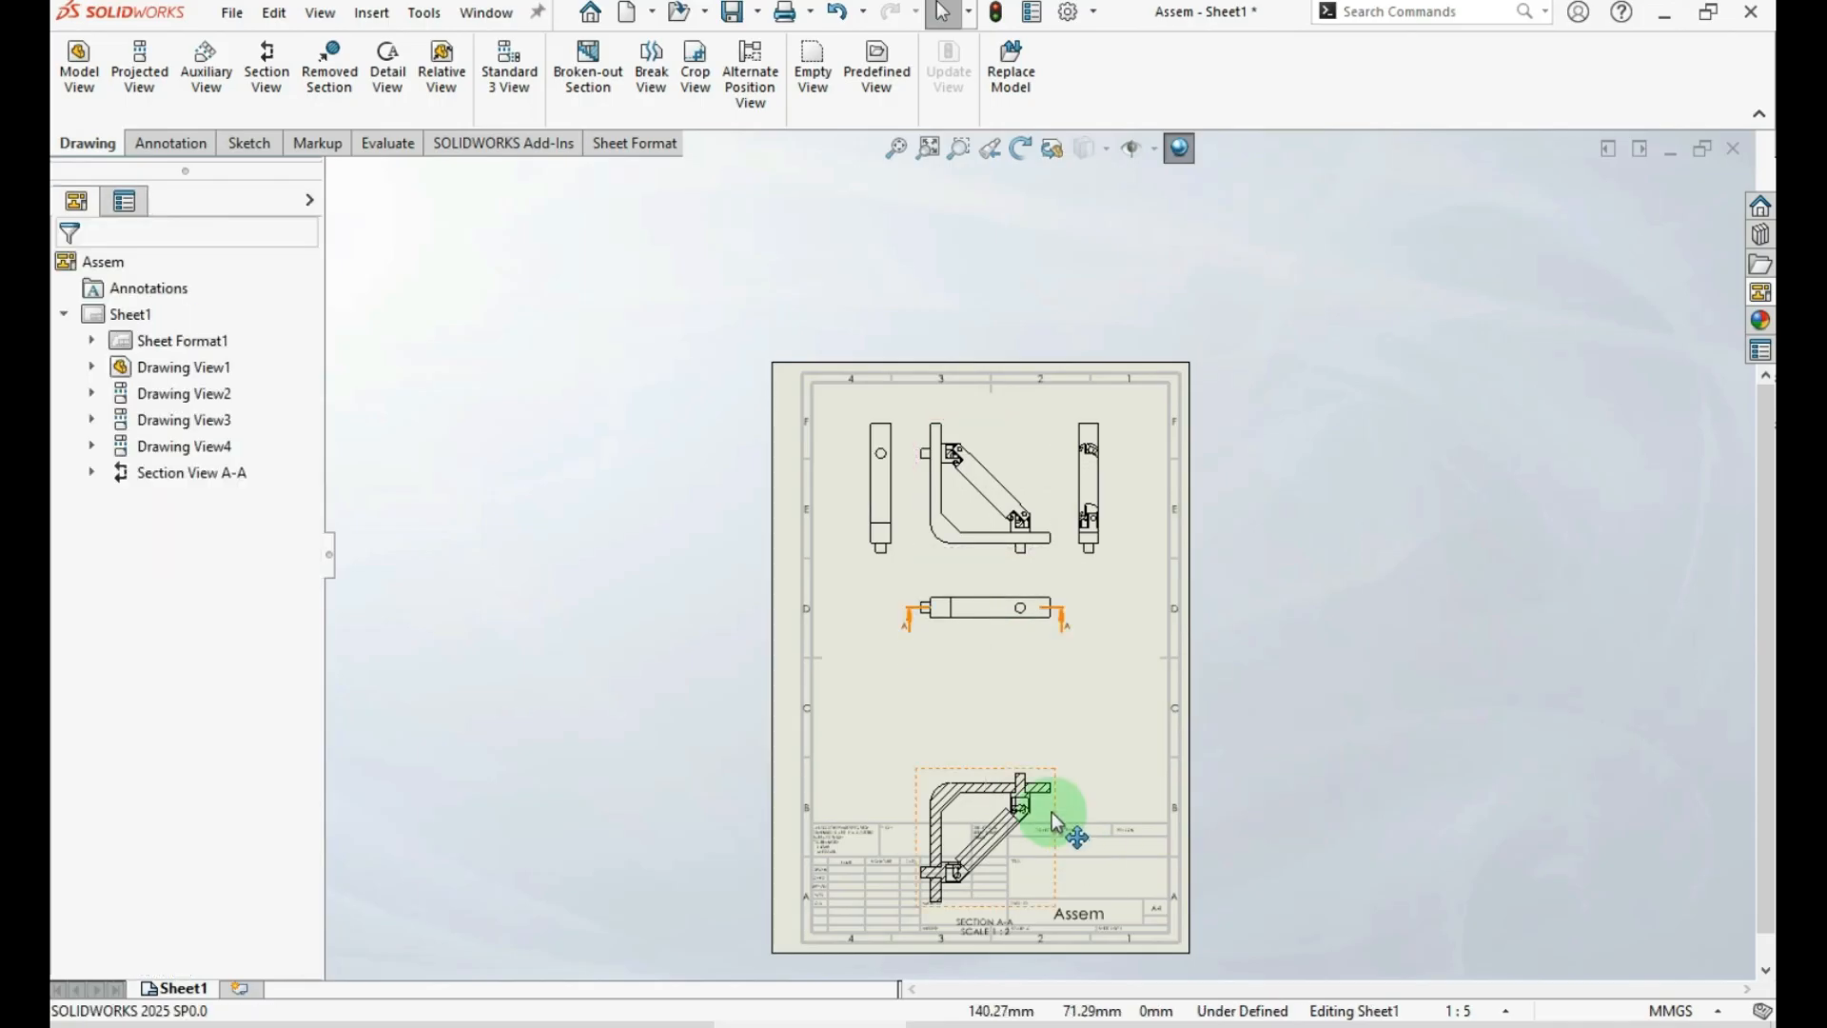
drag(1069, 828, 1045, 676)
click(1304, 754)
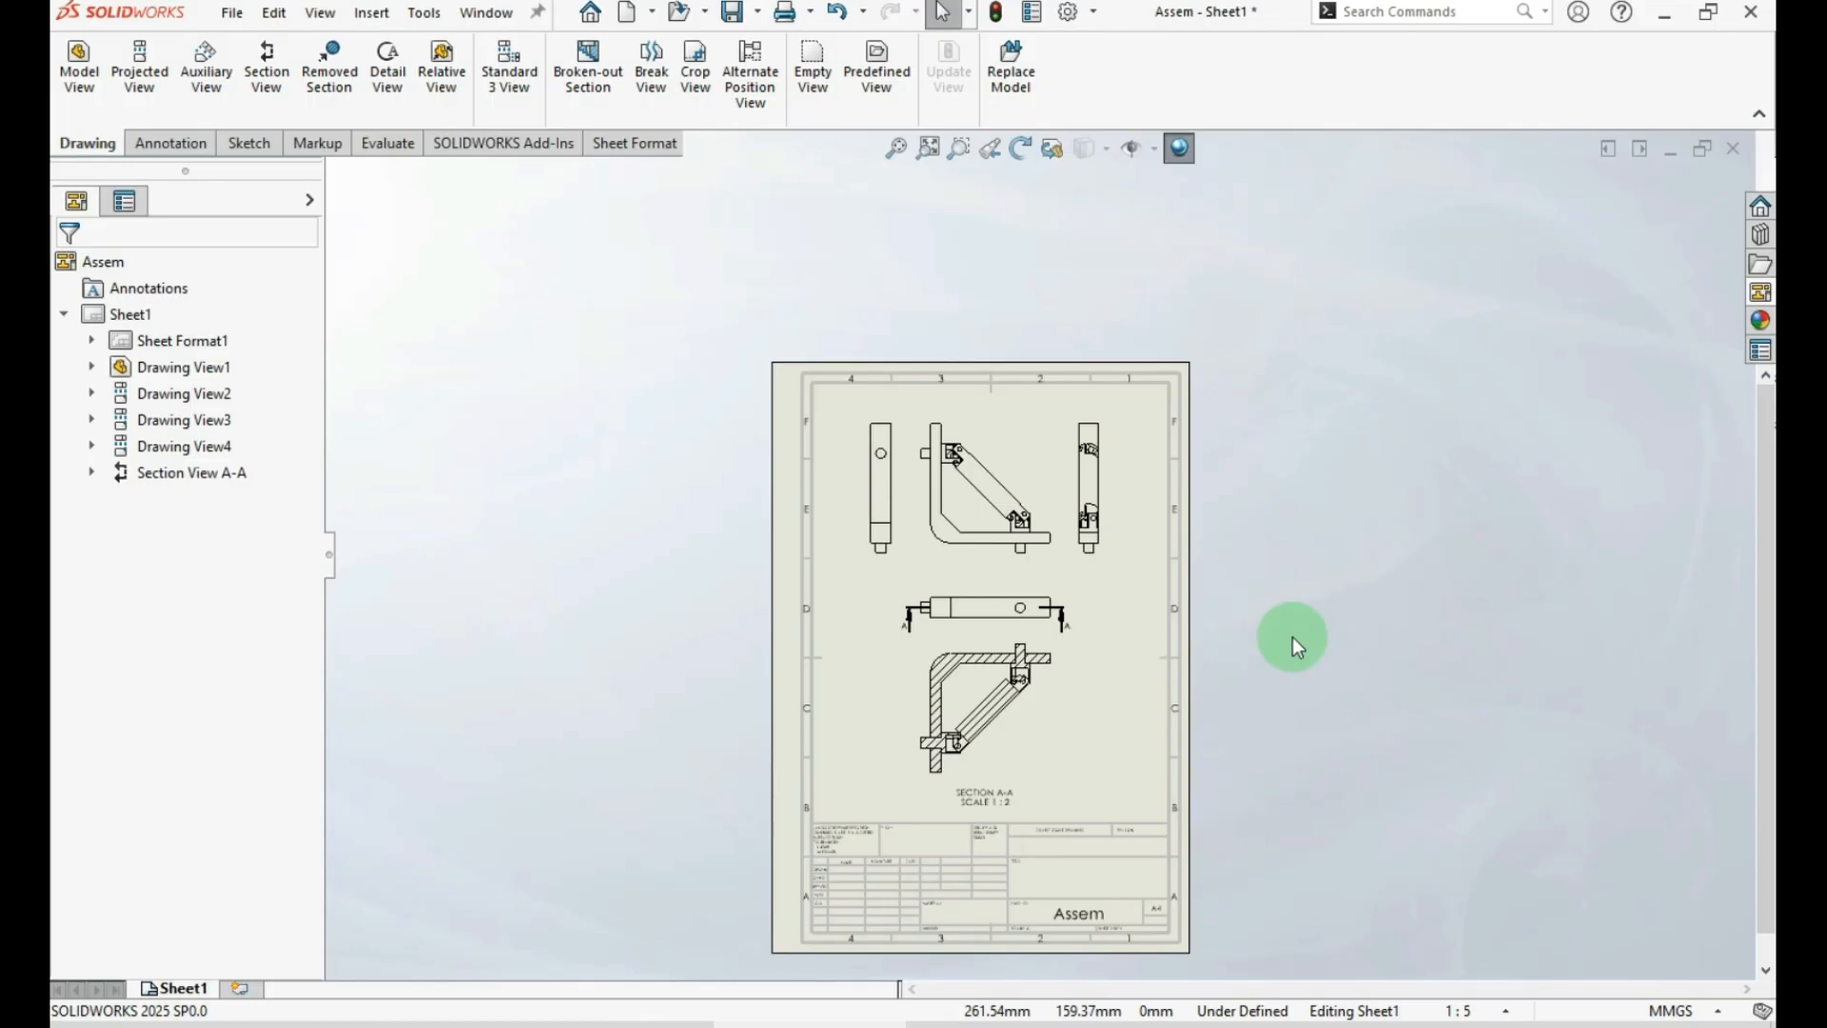
Dimension the bracket's overall height in section A-A from its top edge to its lower end, placing it left of the section
scroll(1117, 613, down, 2)
scroll(1048, 649, up, 4)
scroll(967, 450, down, 3)
scroll(967, 449, down, 3)
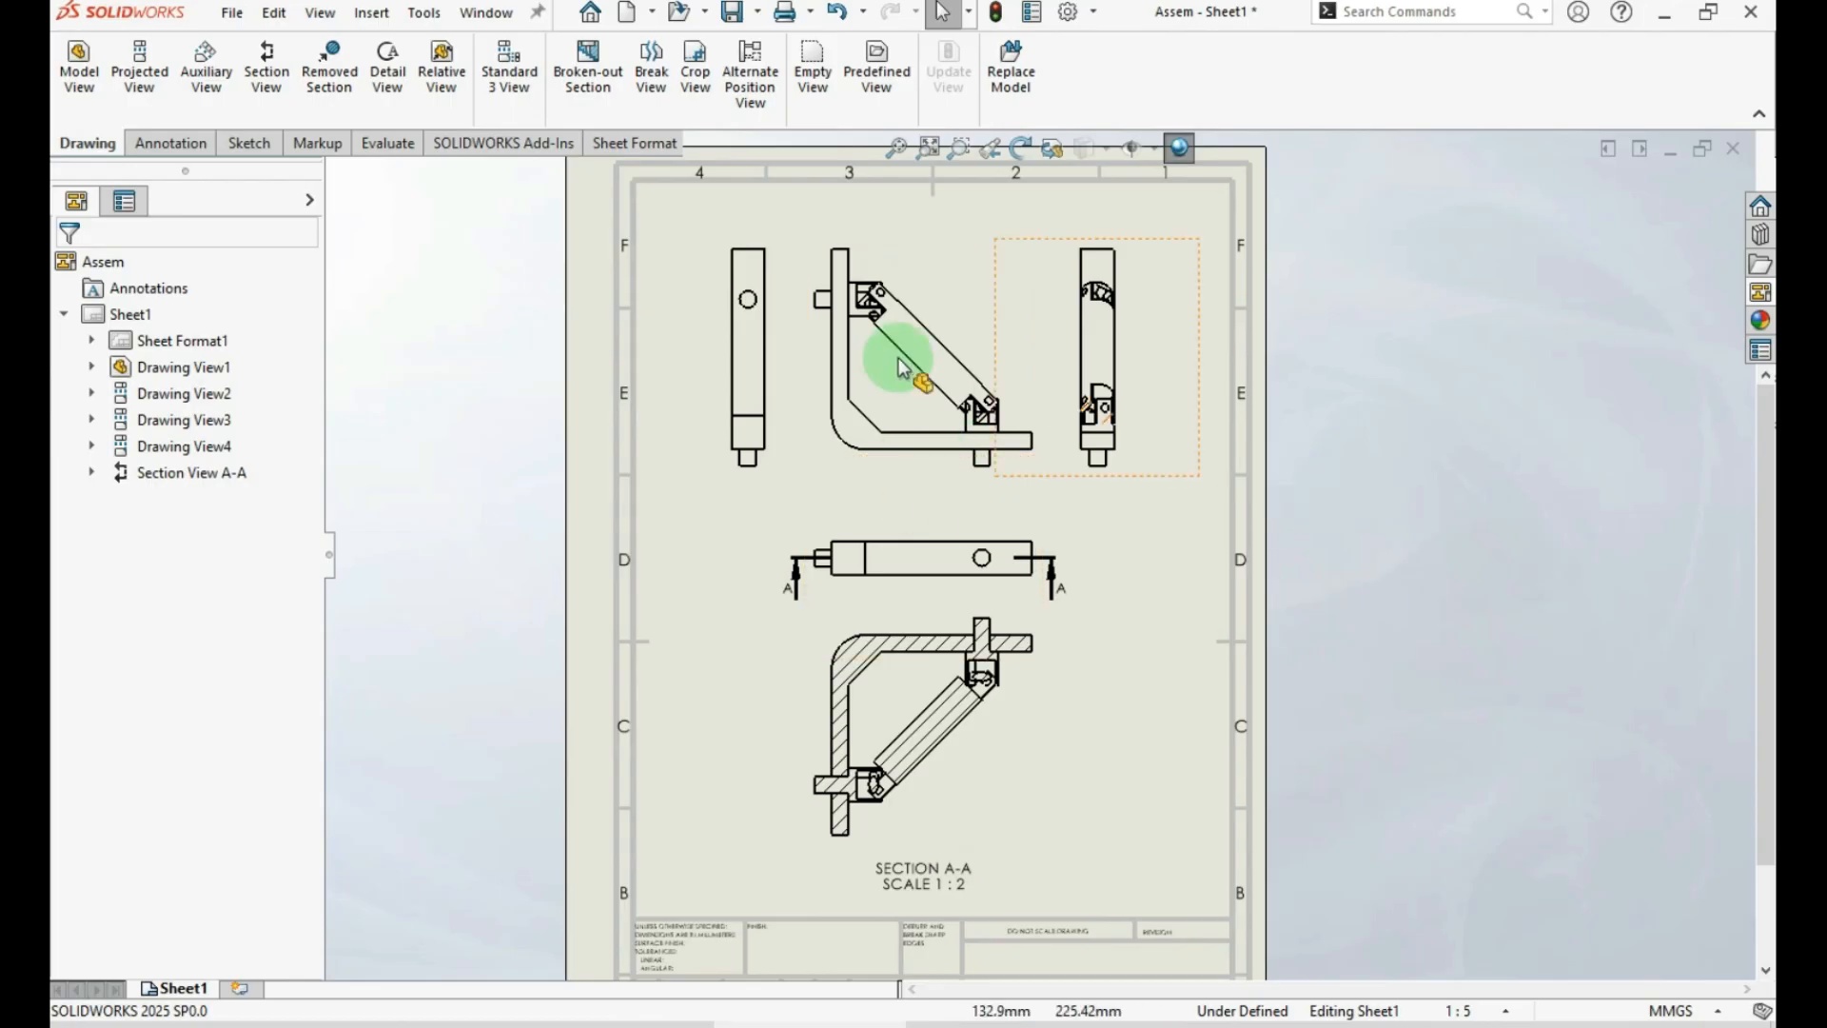
click(166, 142)
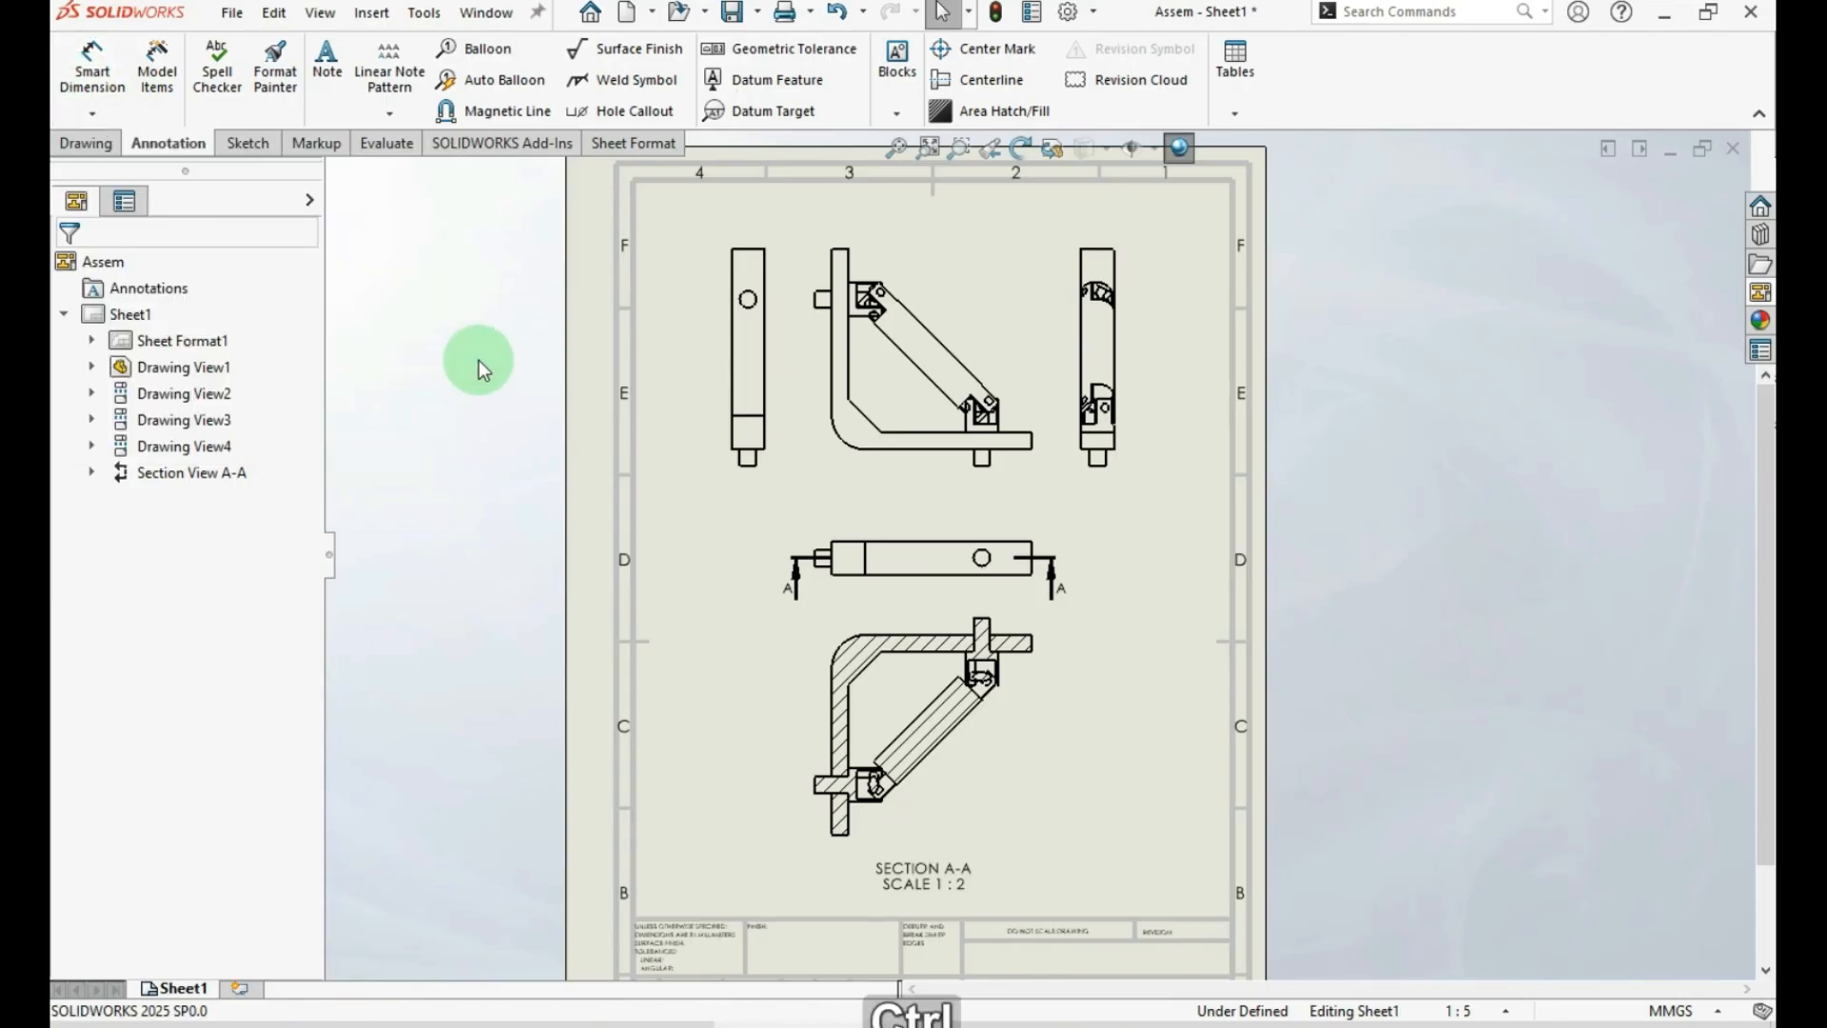
key(ctrl+d)
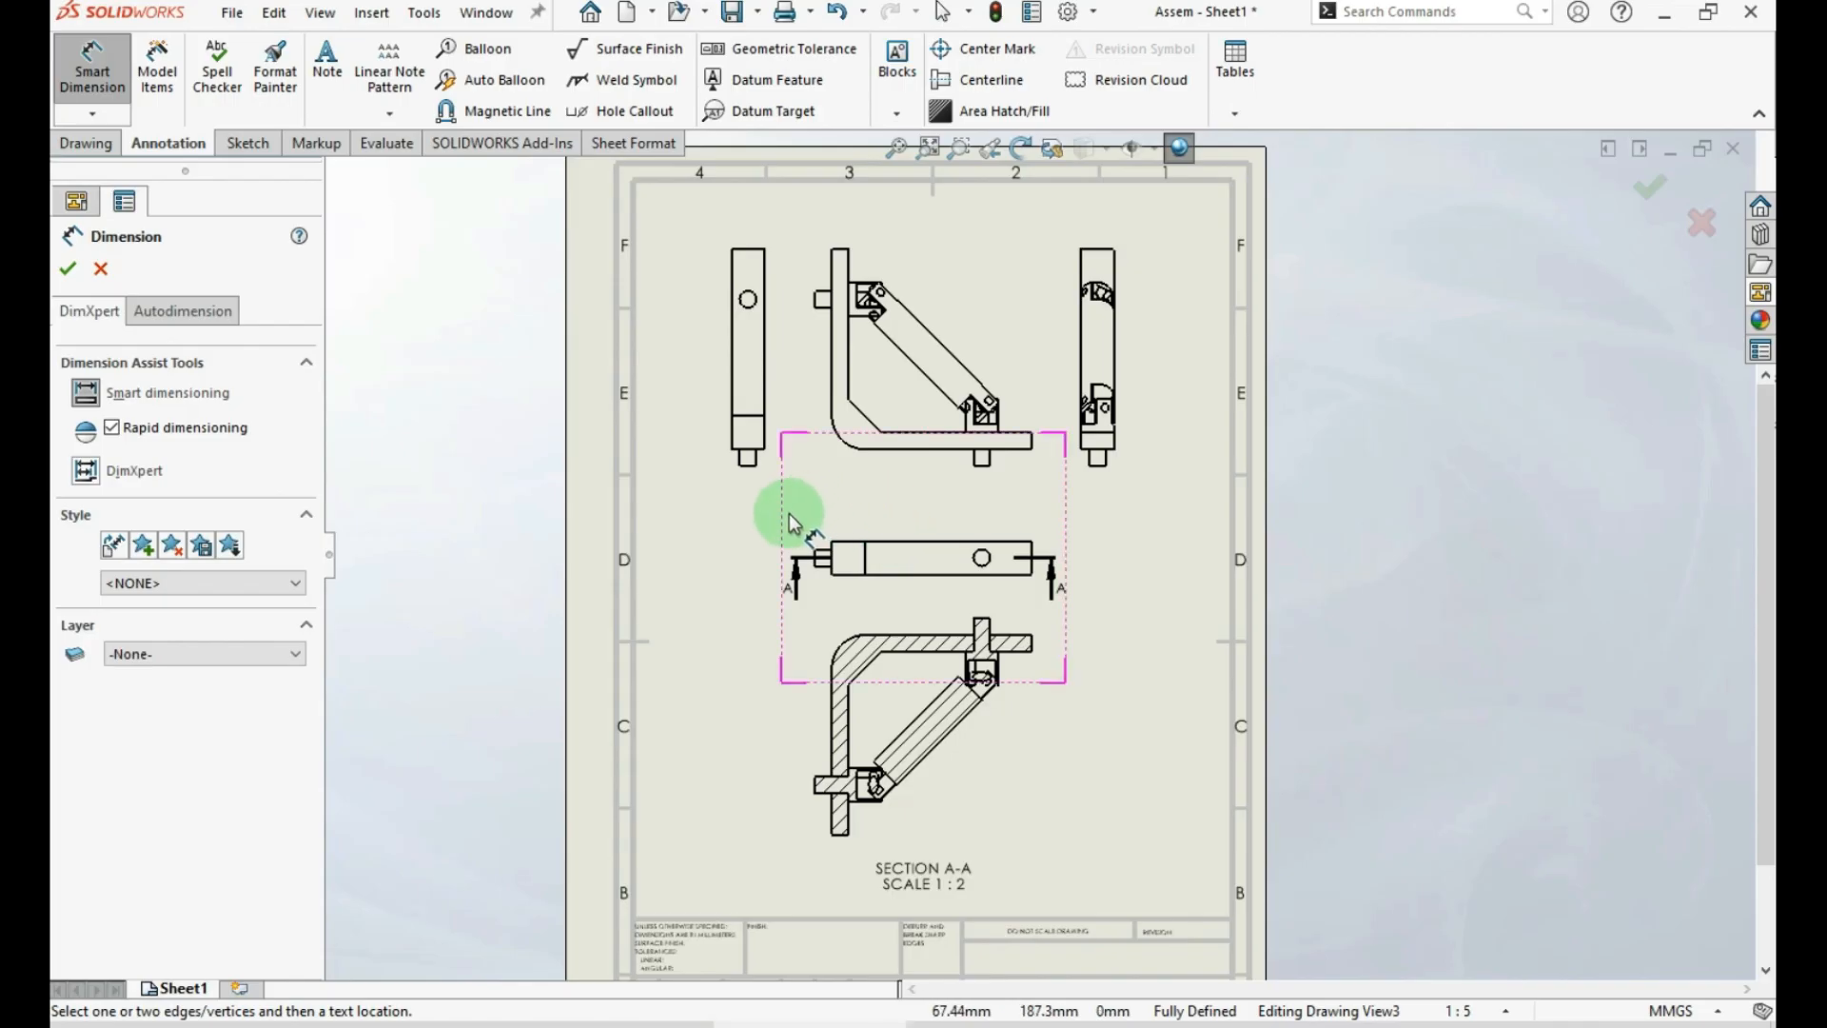
click(909, 639)
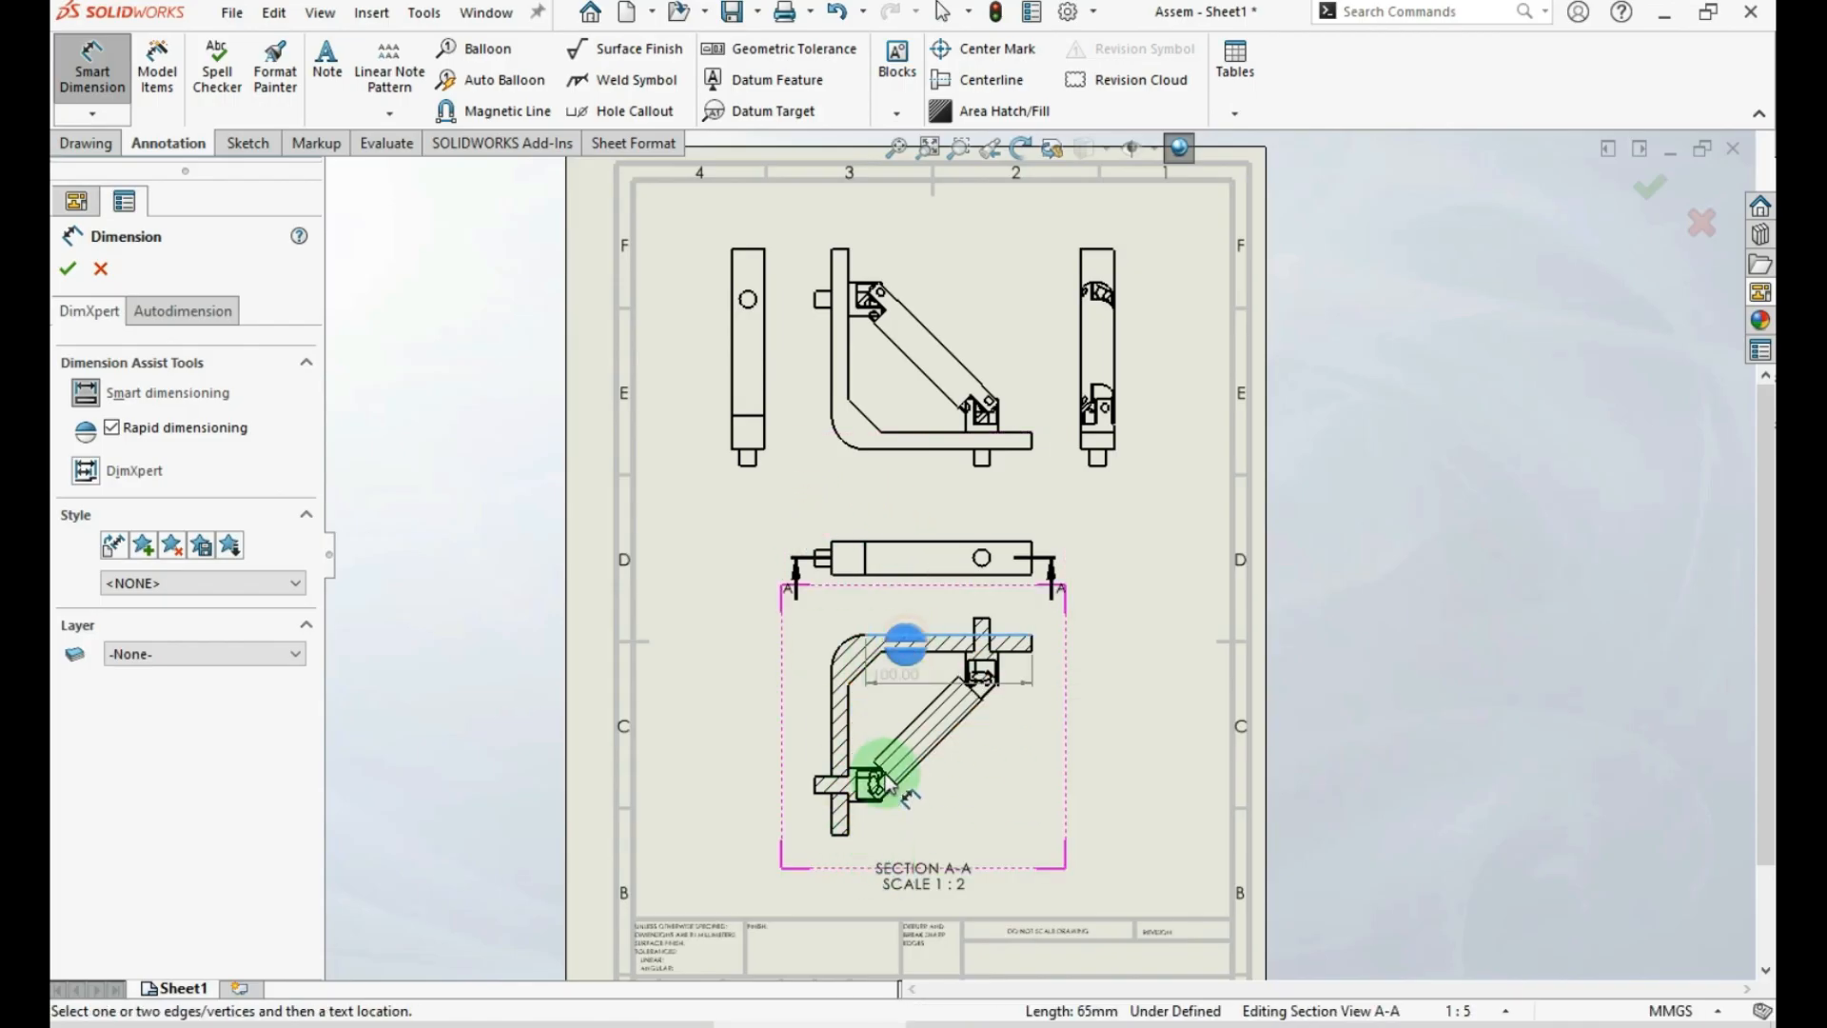
scroll(863, 820, down, 3)
click(863, 776)
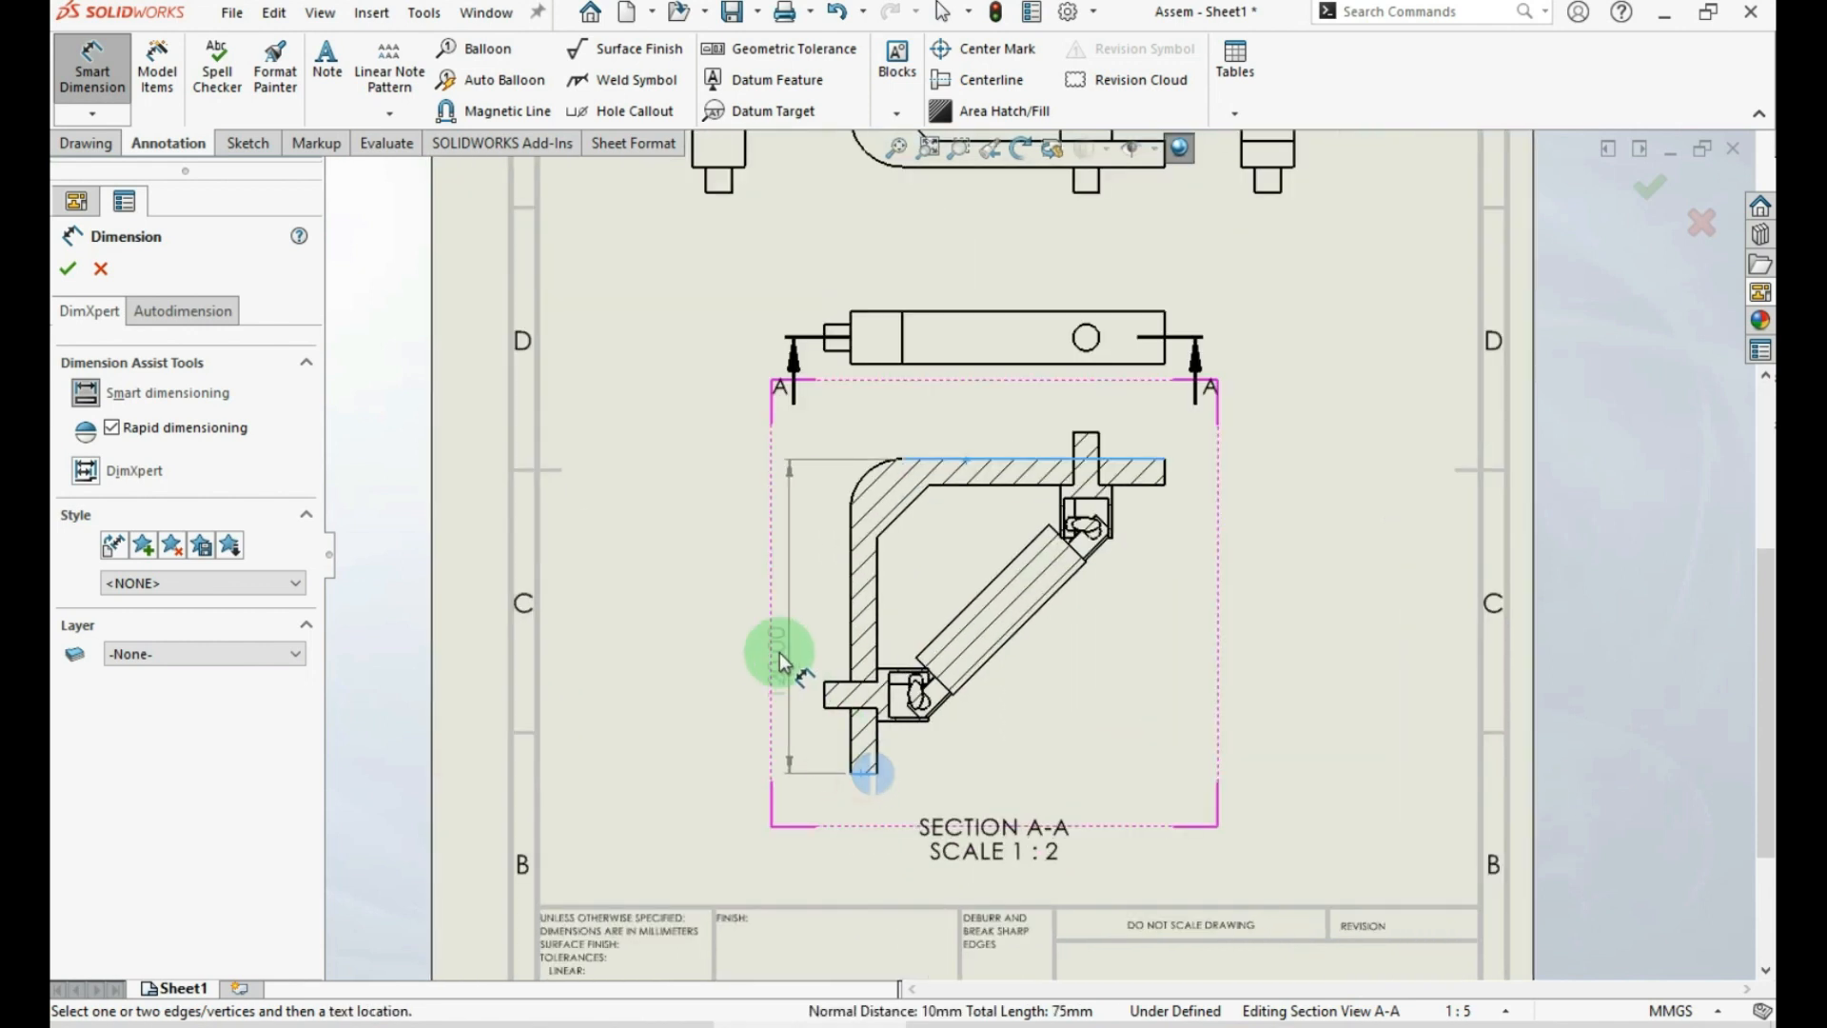
click(1311, 761)
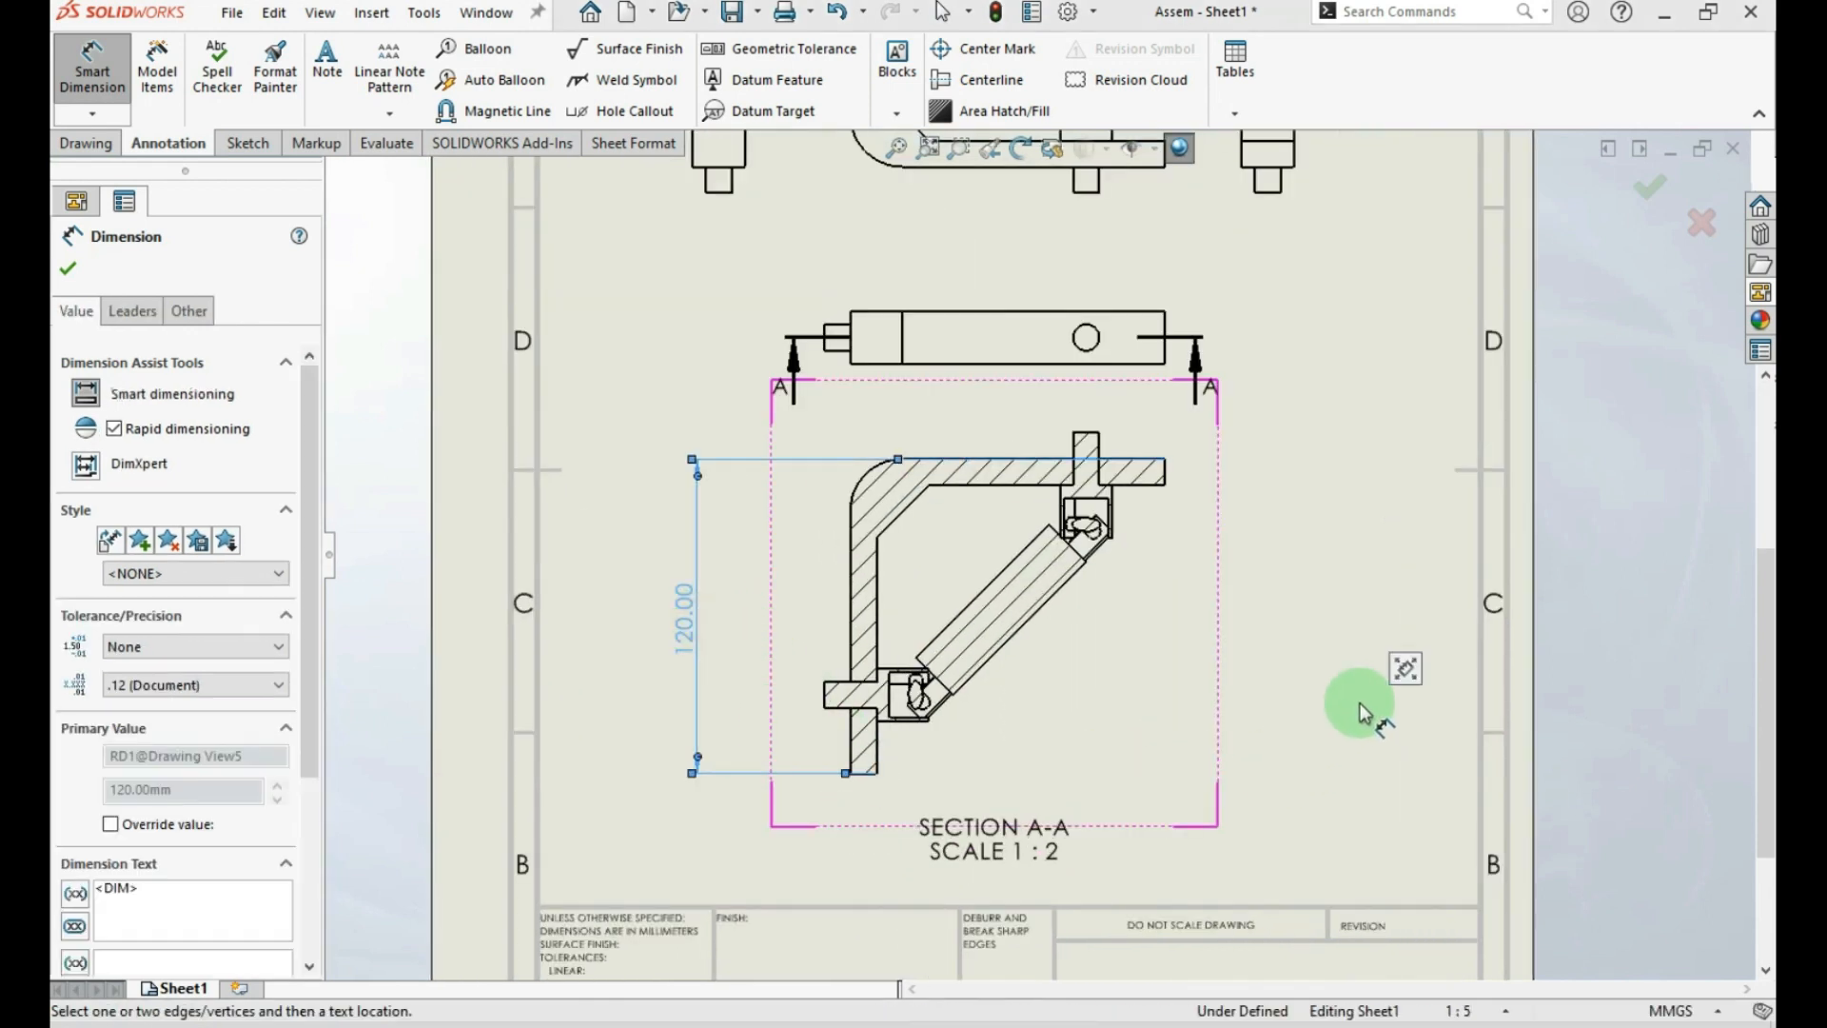
Add a diameter dimension to the circle in the lower projected view, placed above and to the right of the part
click(1107, 336)
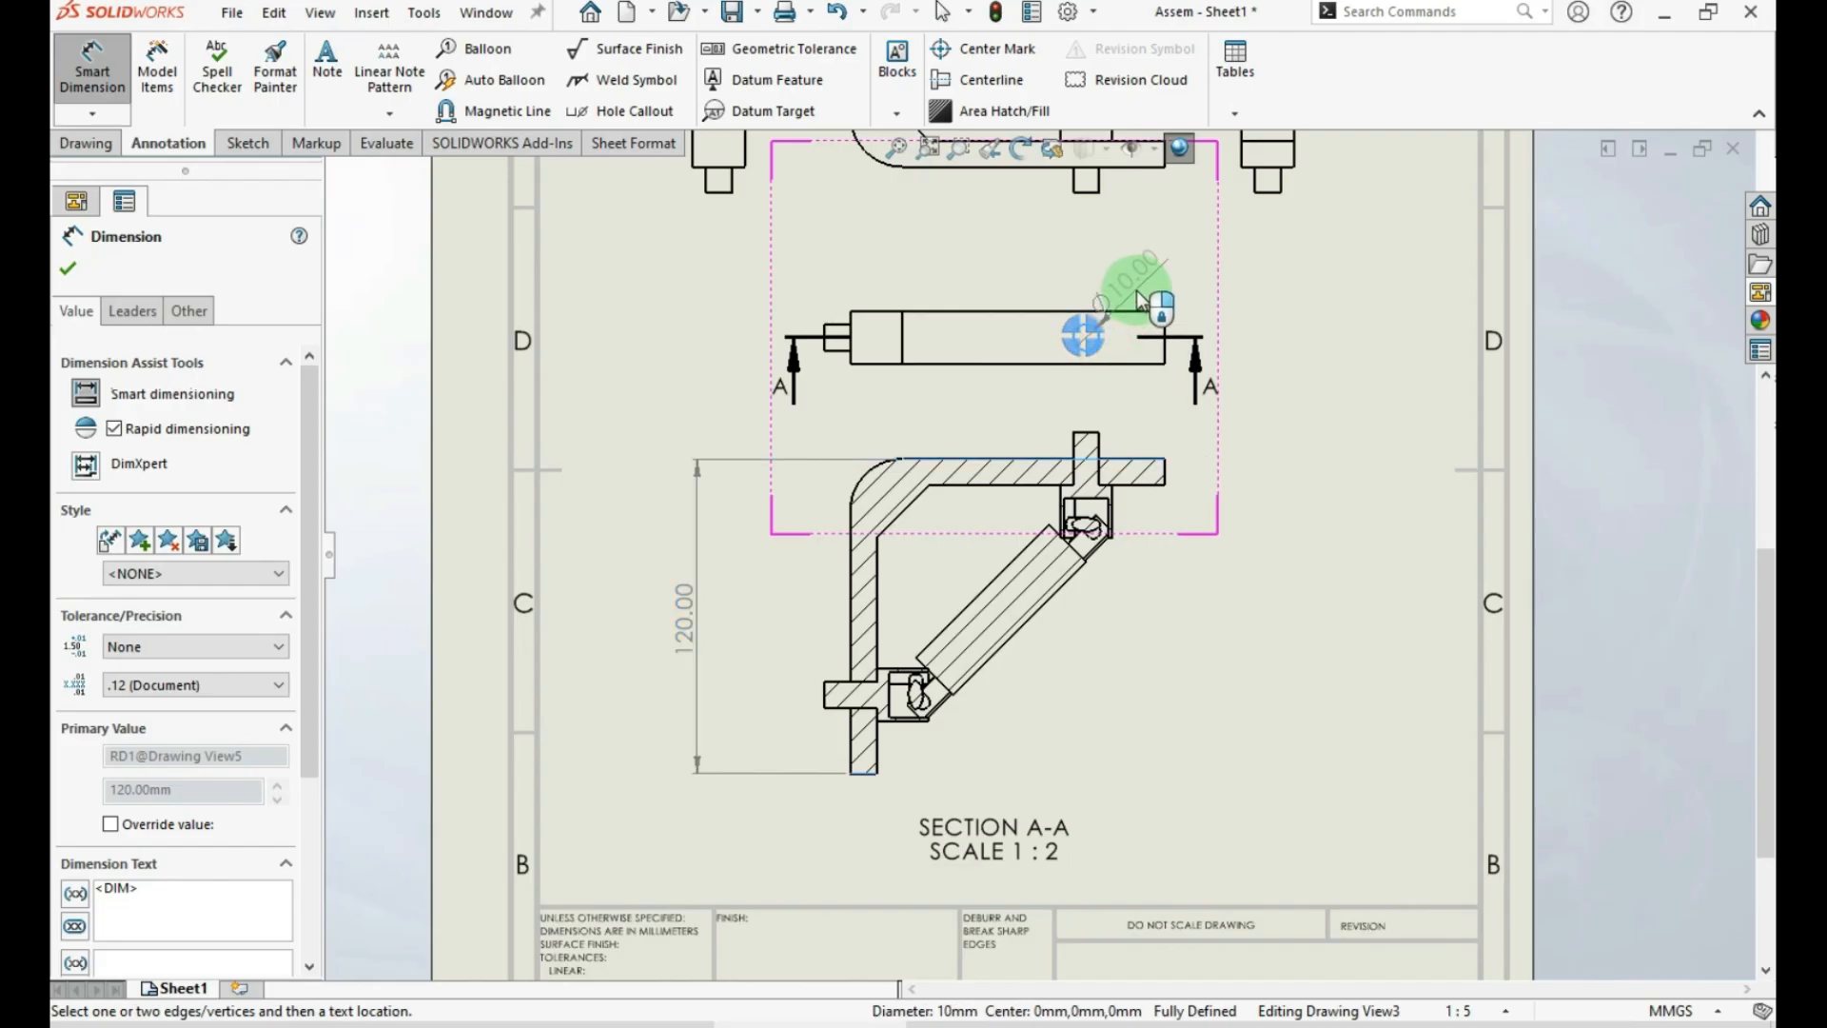
click(1146, 278)
click(1292, 548)
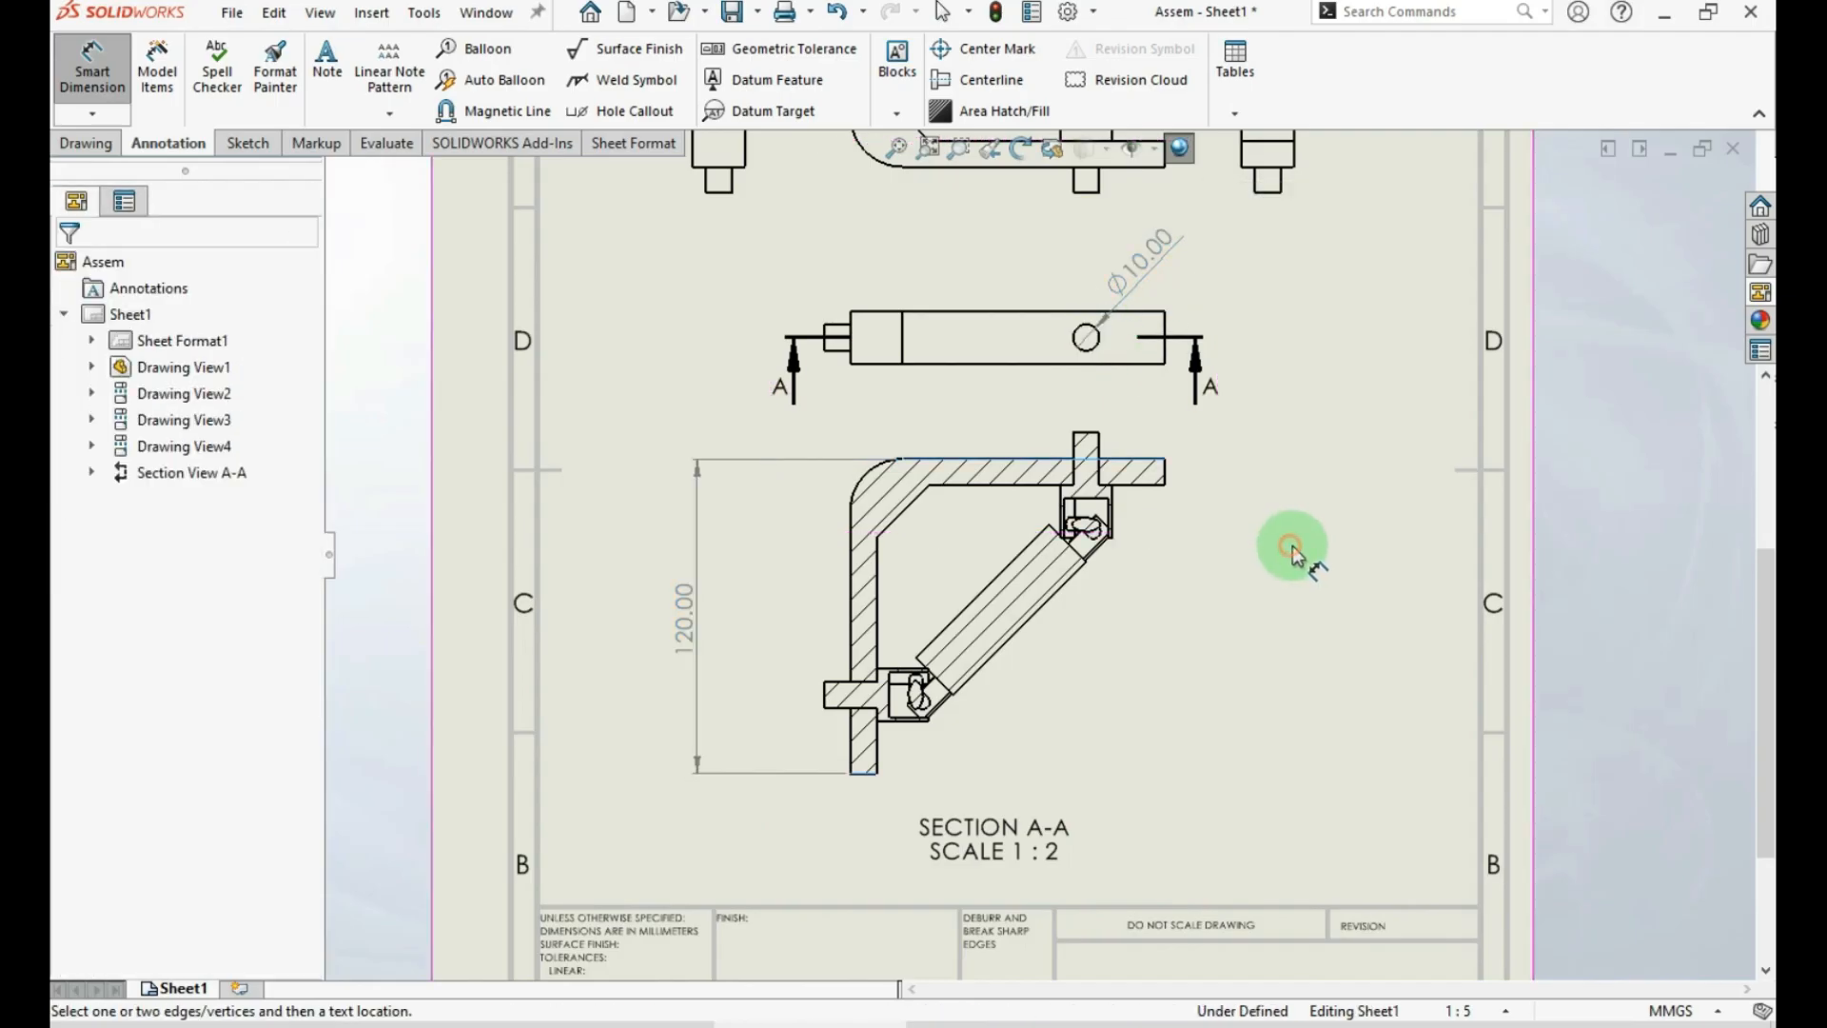
Dimension the diameter of the shaft end protruding from the bottom of the left projected view, placing it below that view
scroll(1133, 306, up, 3)
scroll(1054, 235, down, 2)
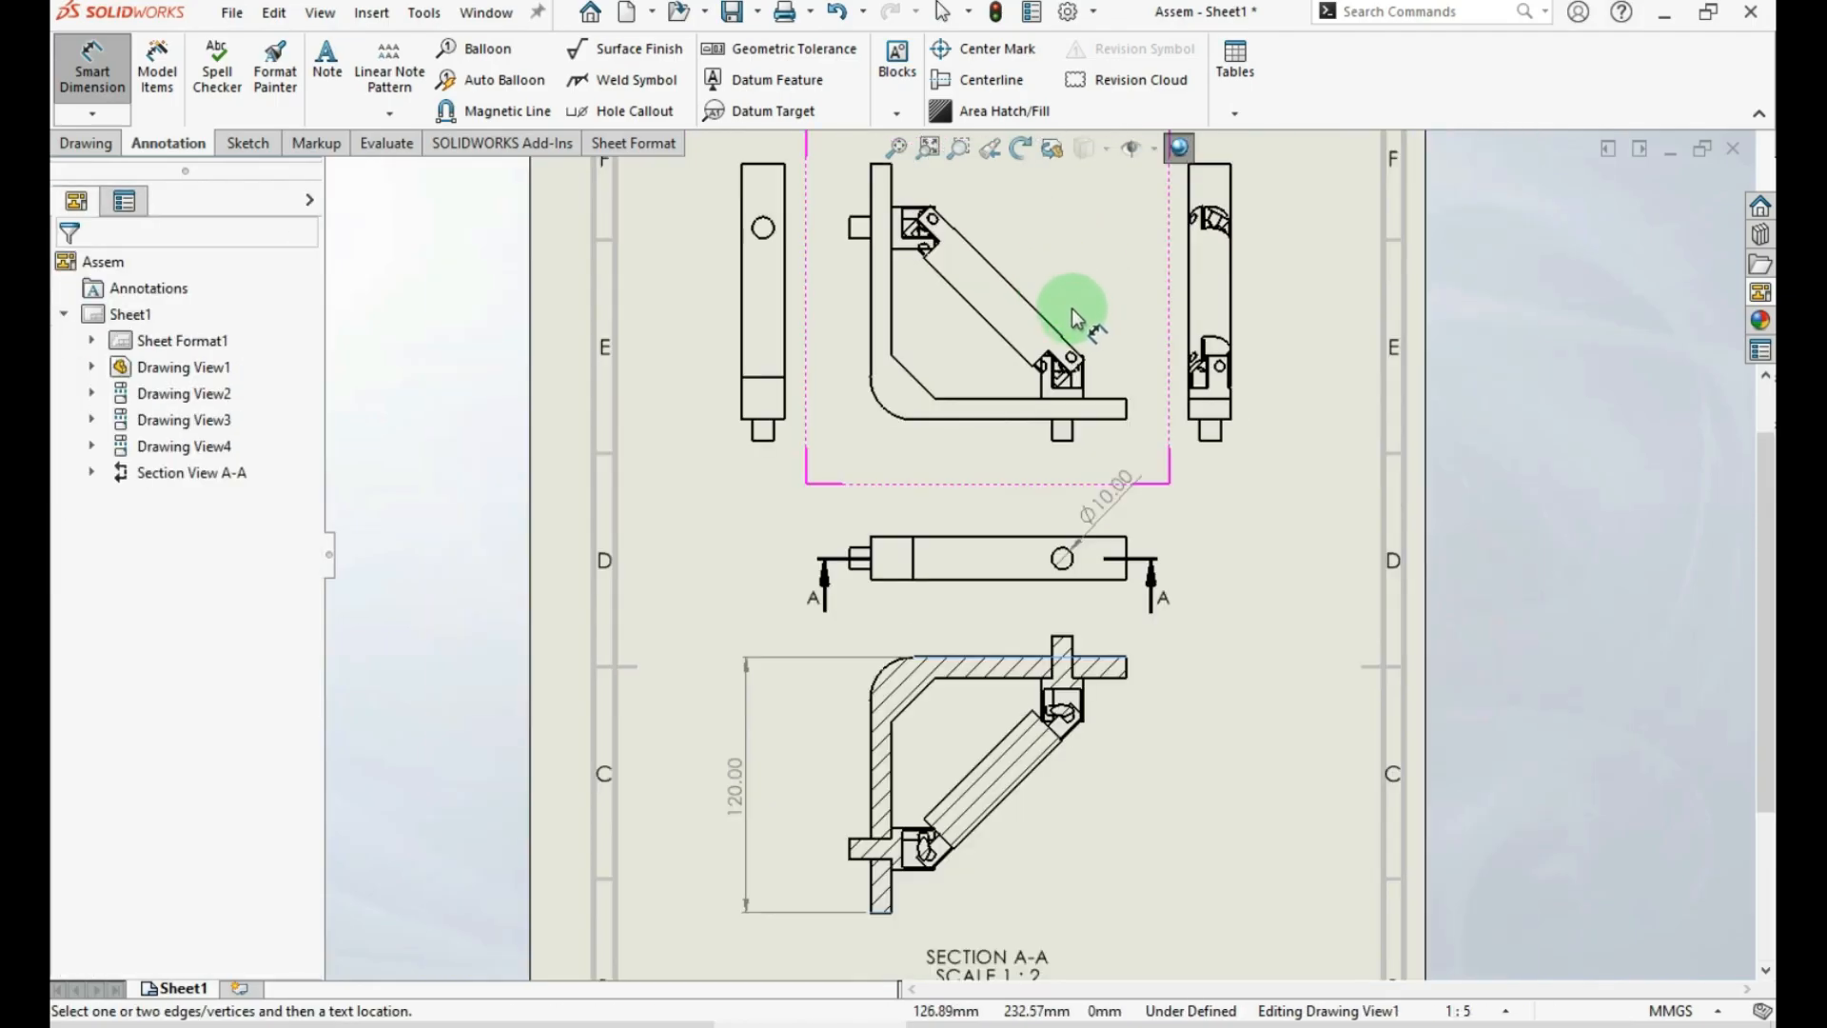
scroll(1276, 380, up, 2)
scroll(1195, 351, down, 2)
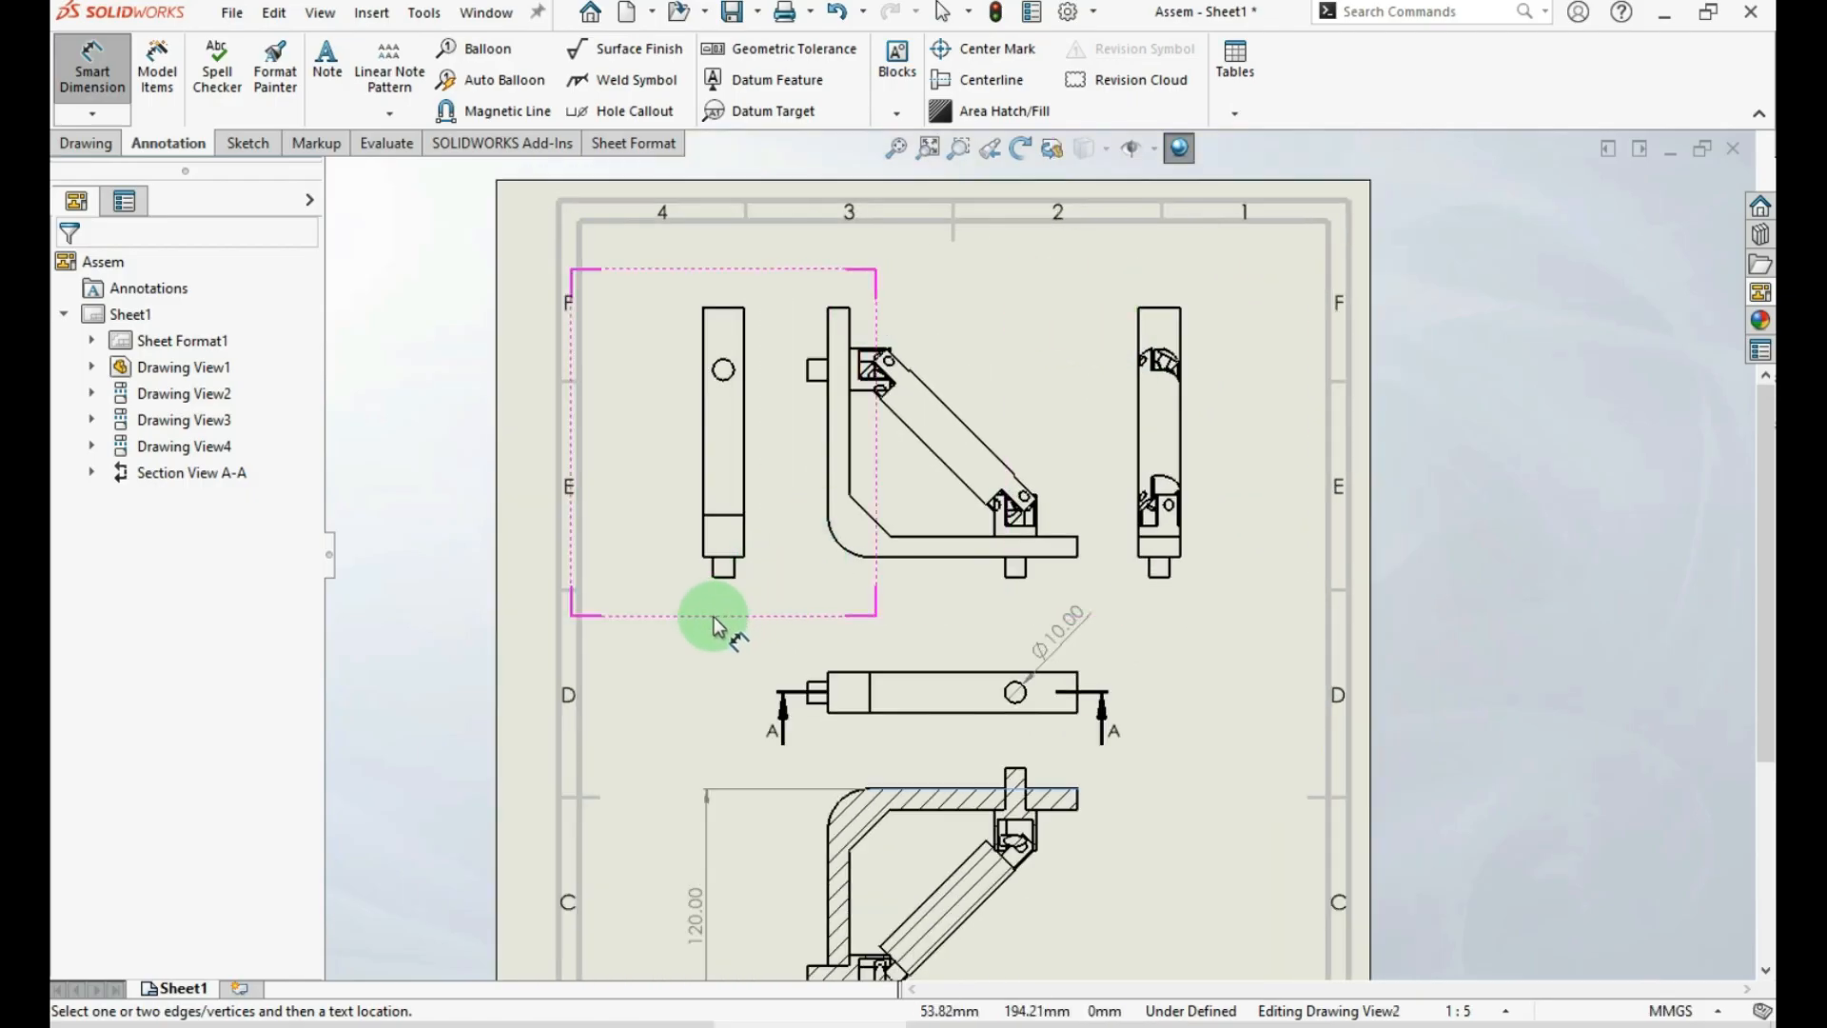
scroll(724, 574, down, 2)
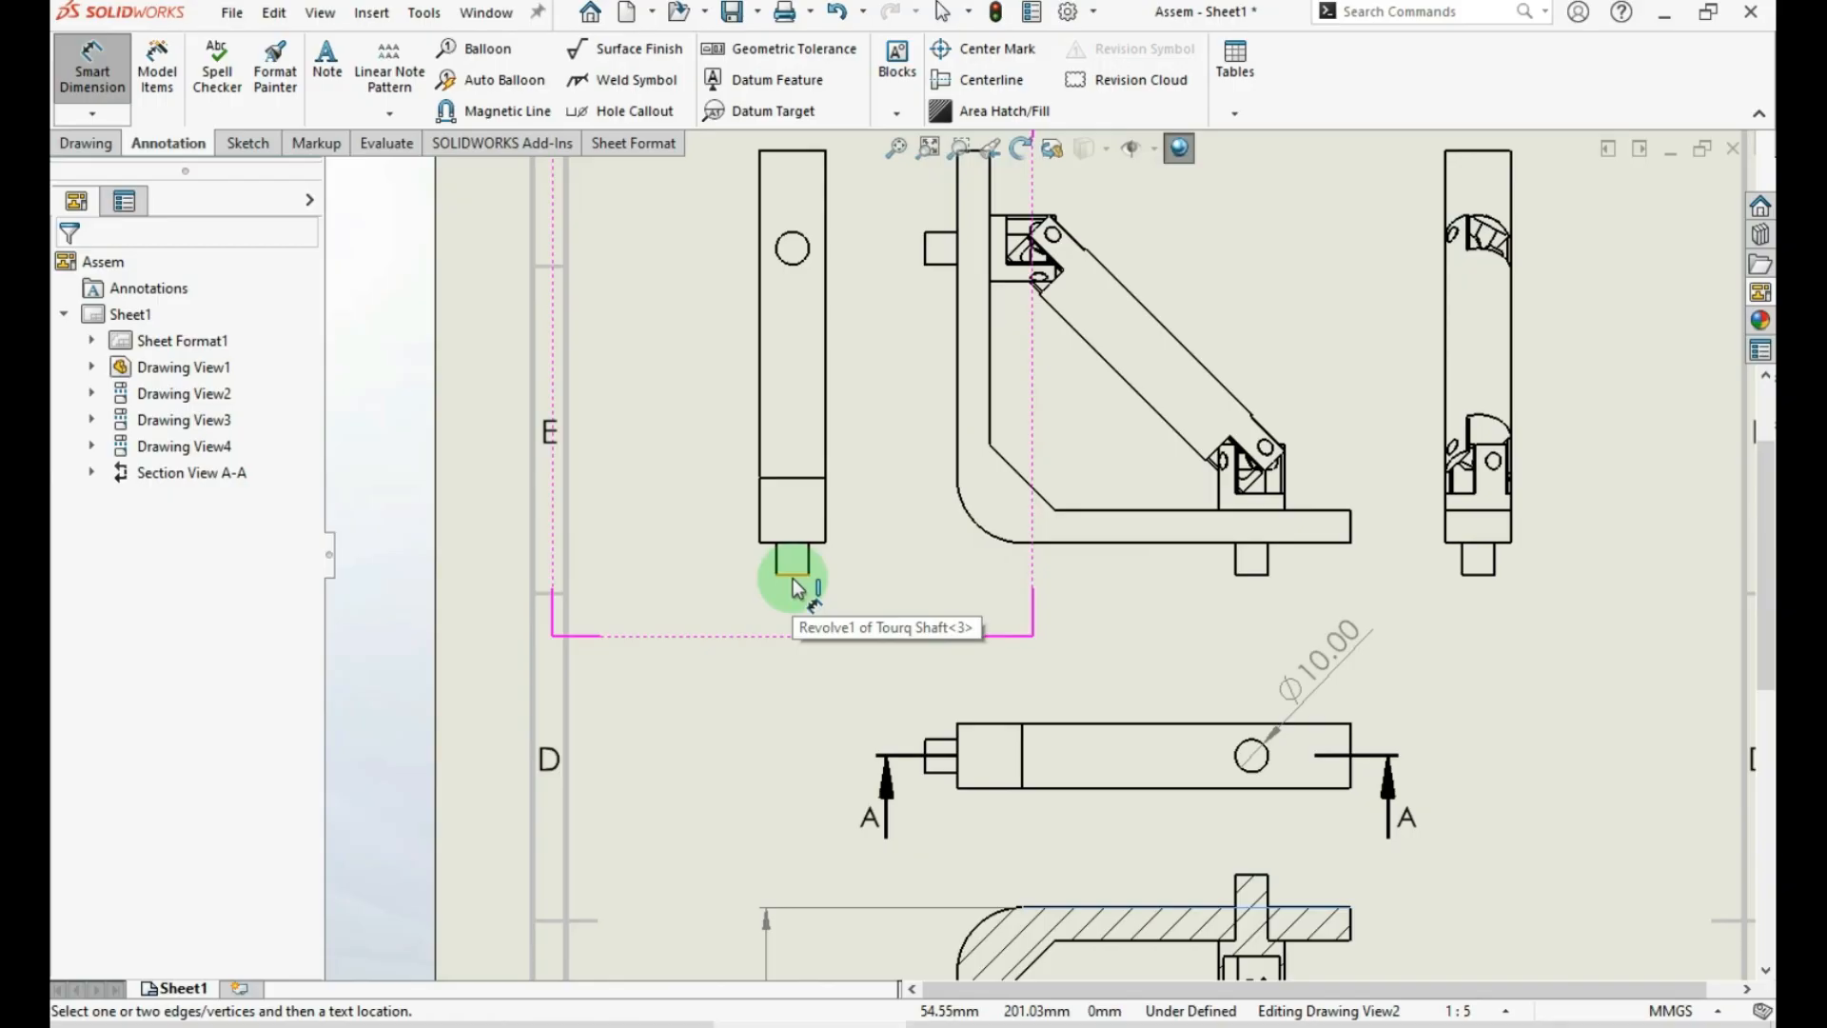
click(793, 582)
click(788, 597)
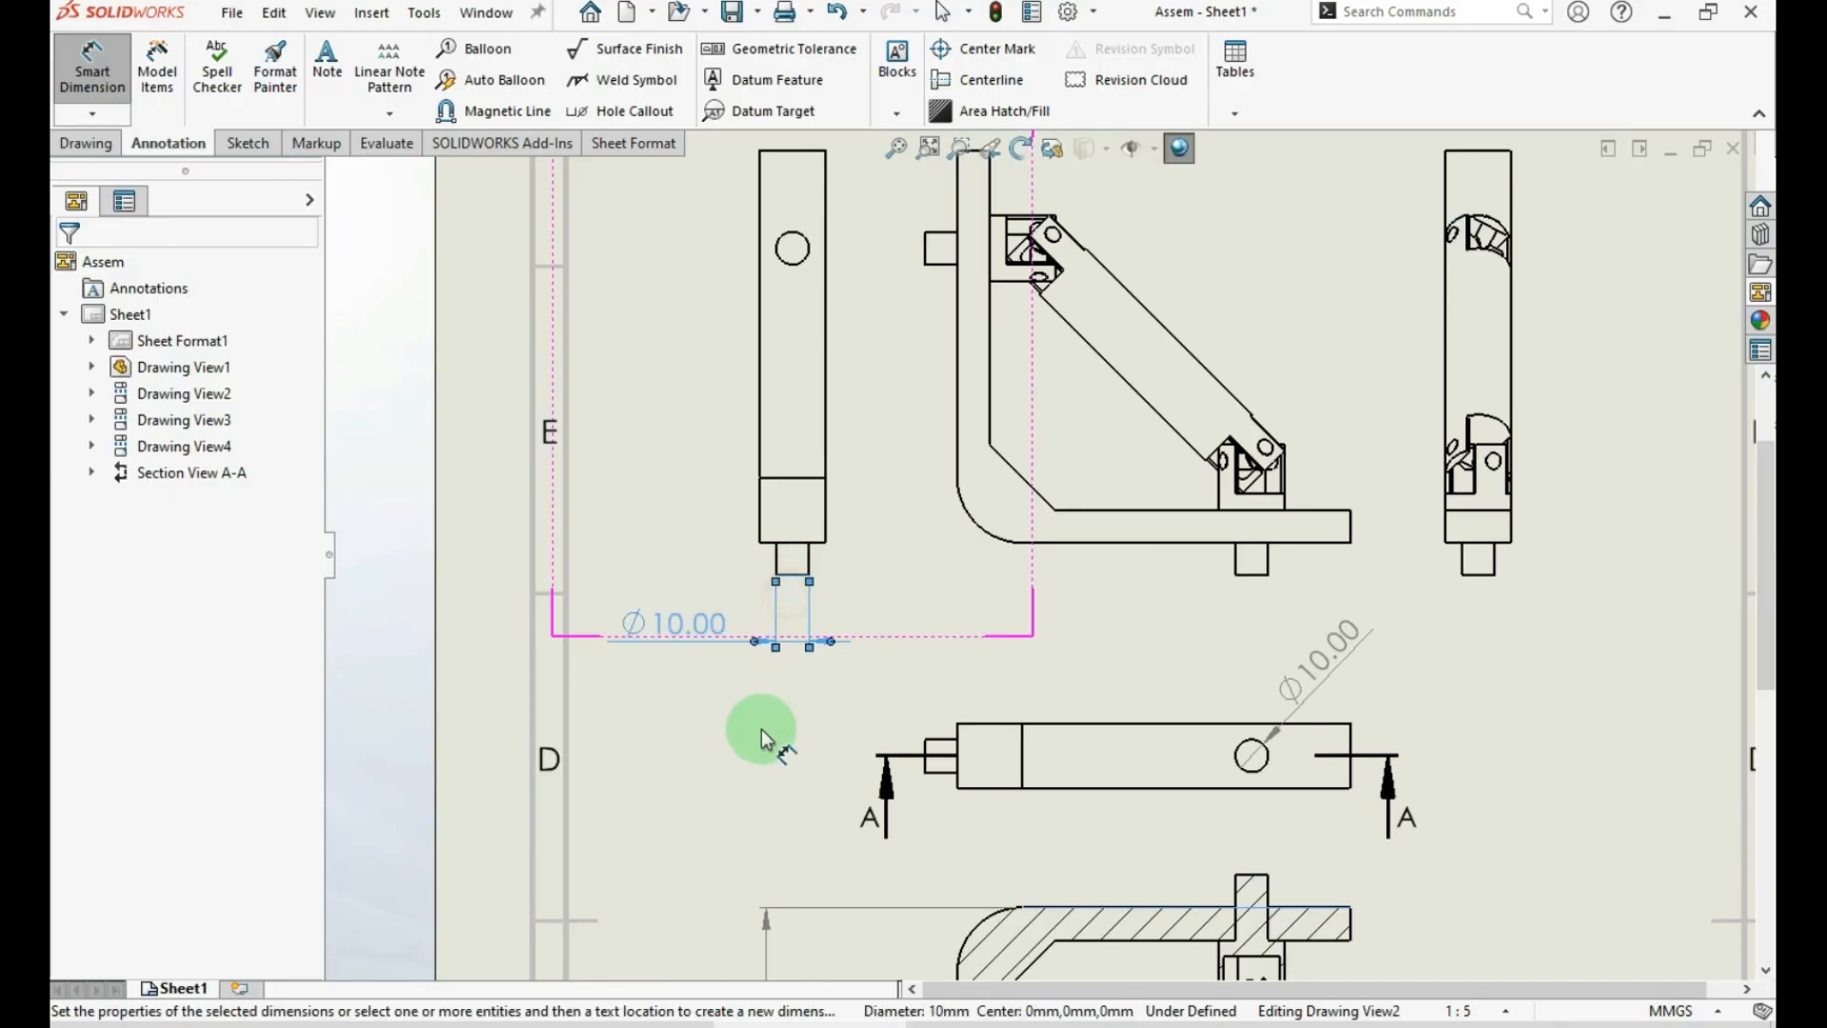
Add a radius dimension to the bracket's rounded outer corner in the main view, placed outside the corner
click(996, 542)
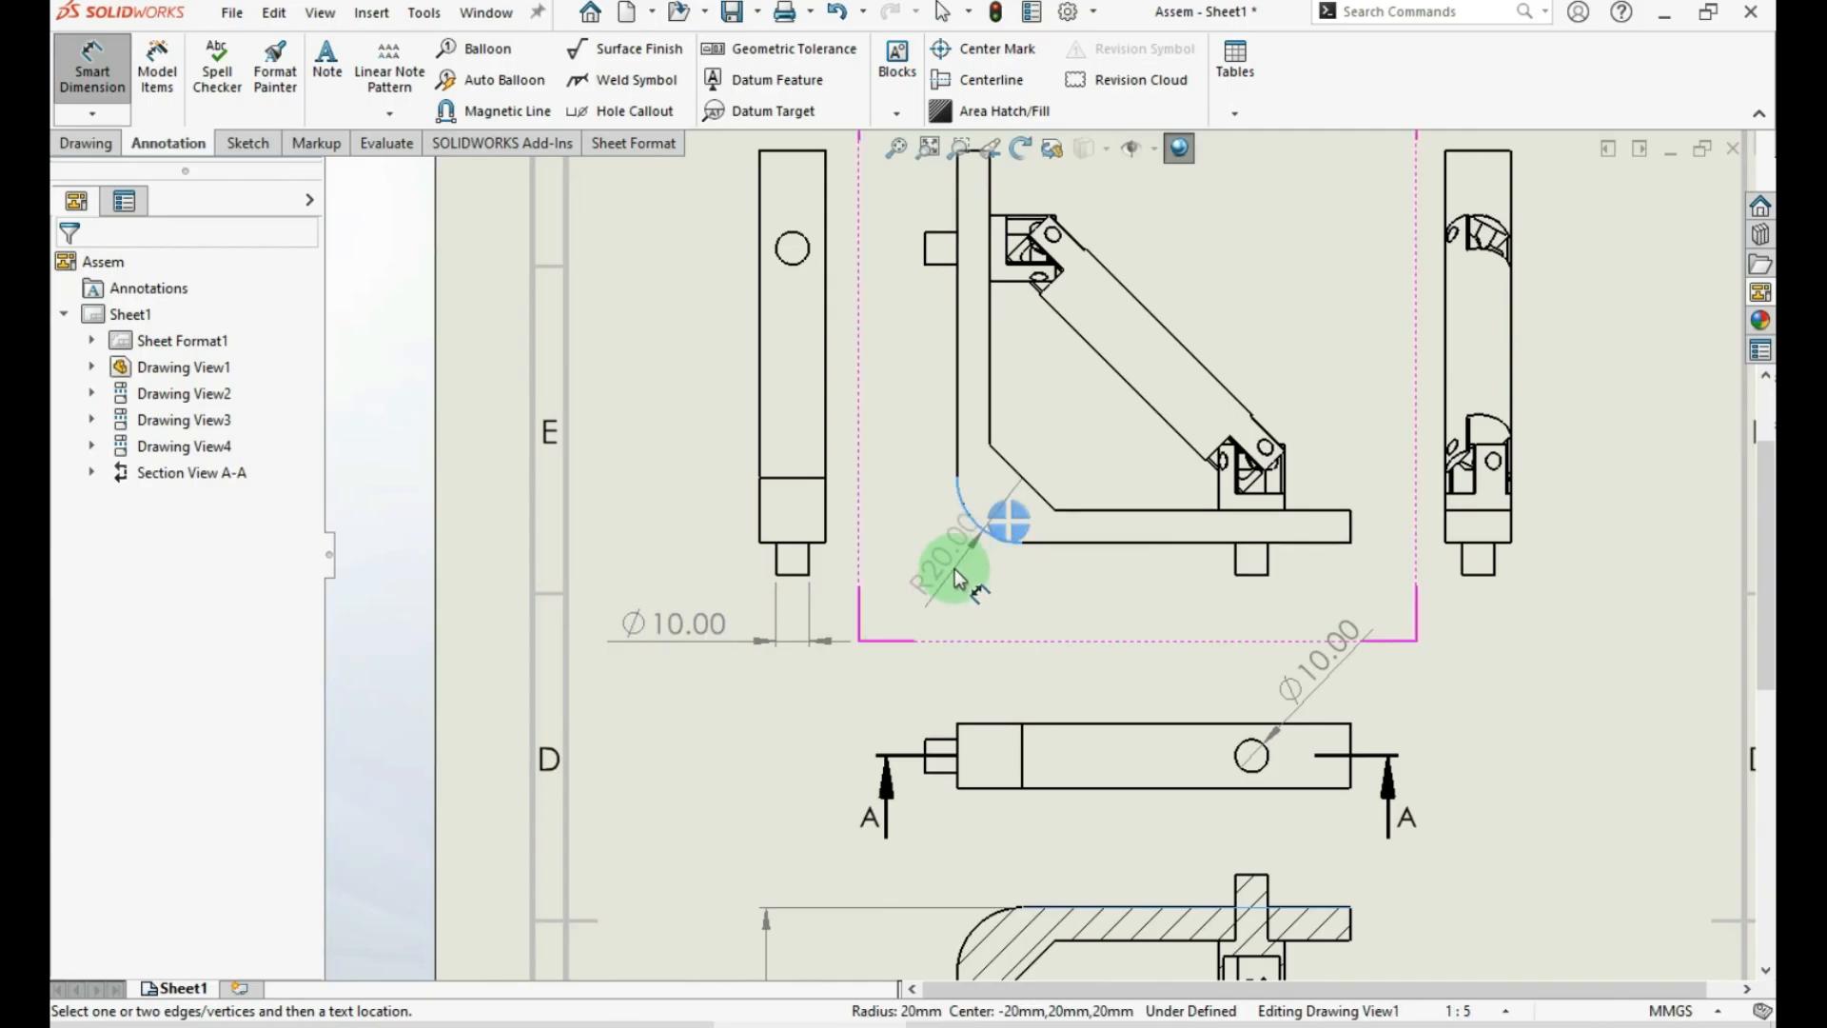
click(926, 598)
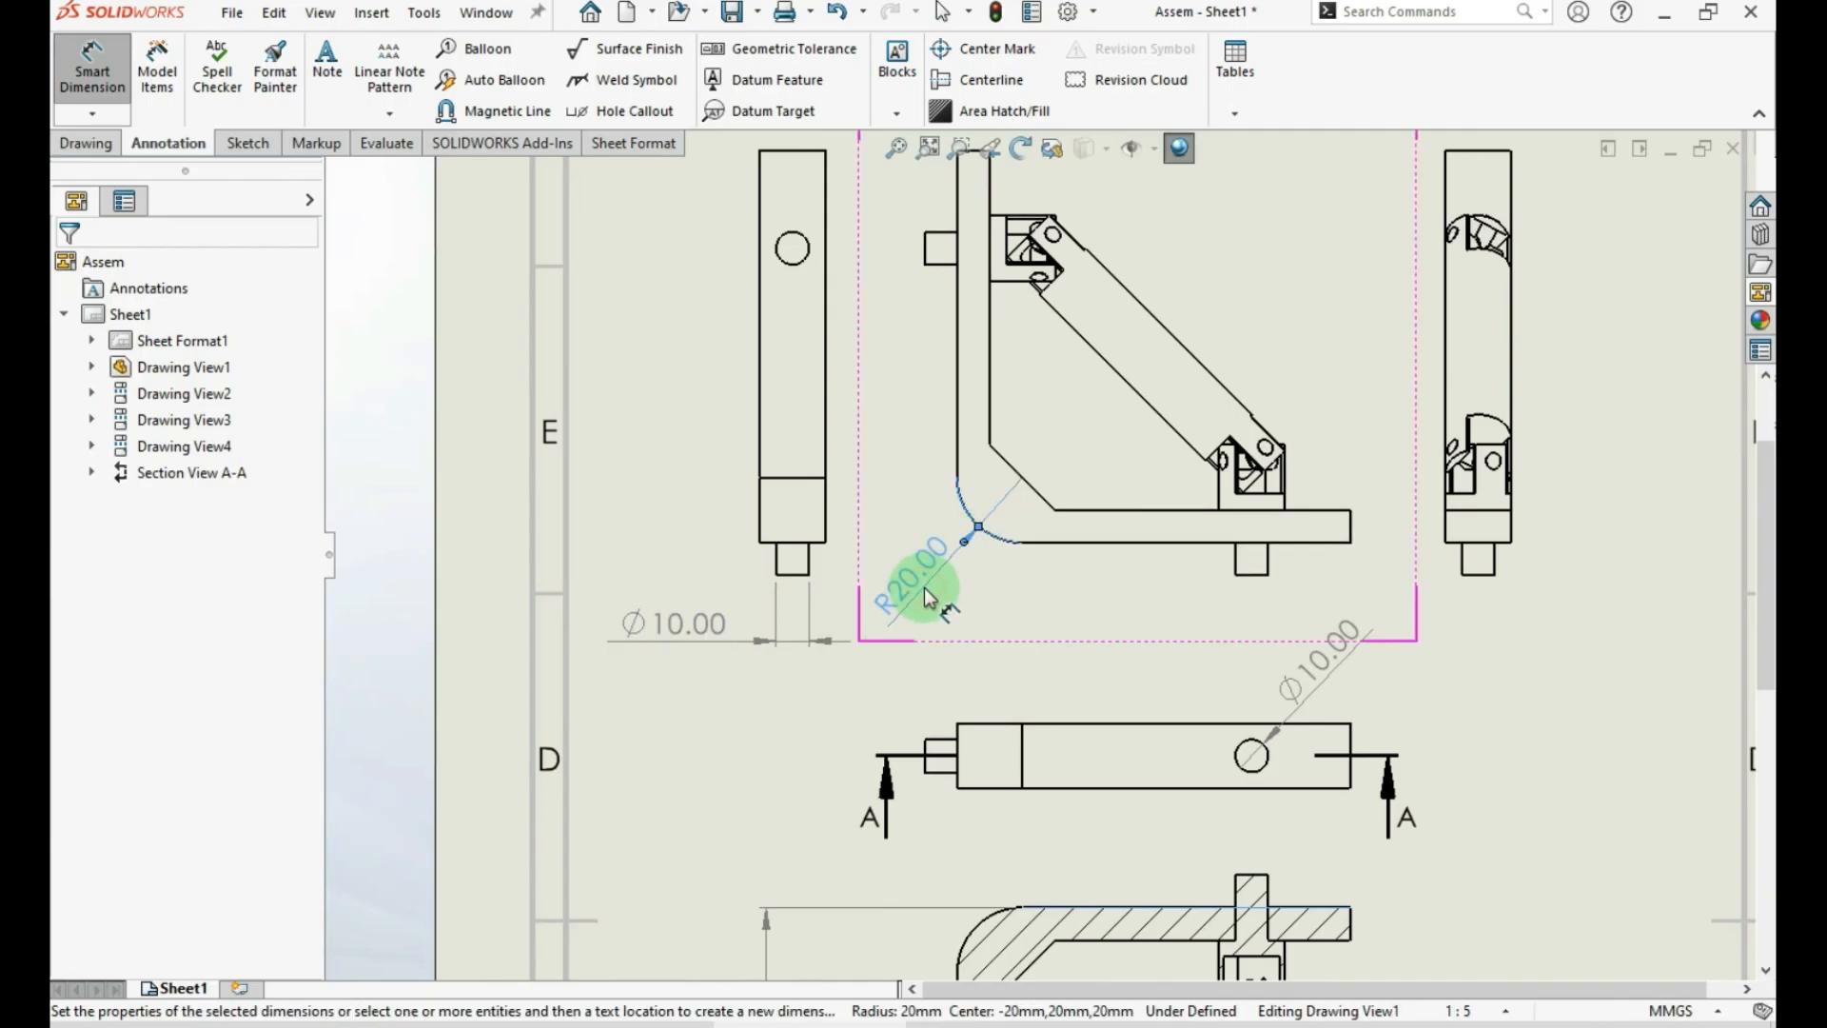
click(1539, 682)
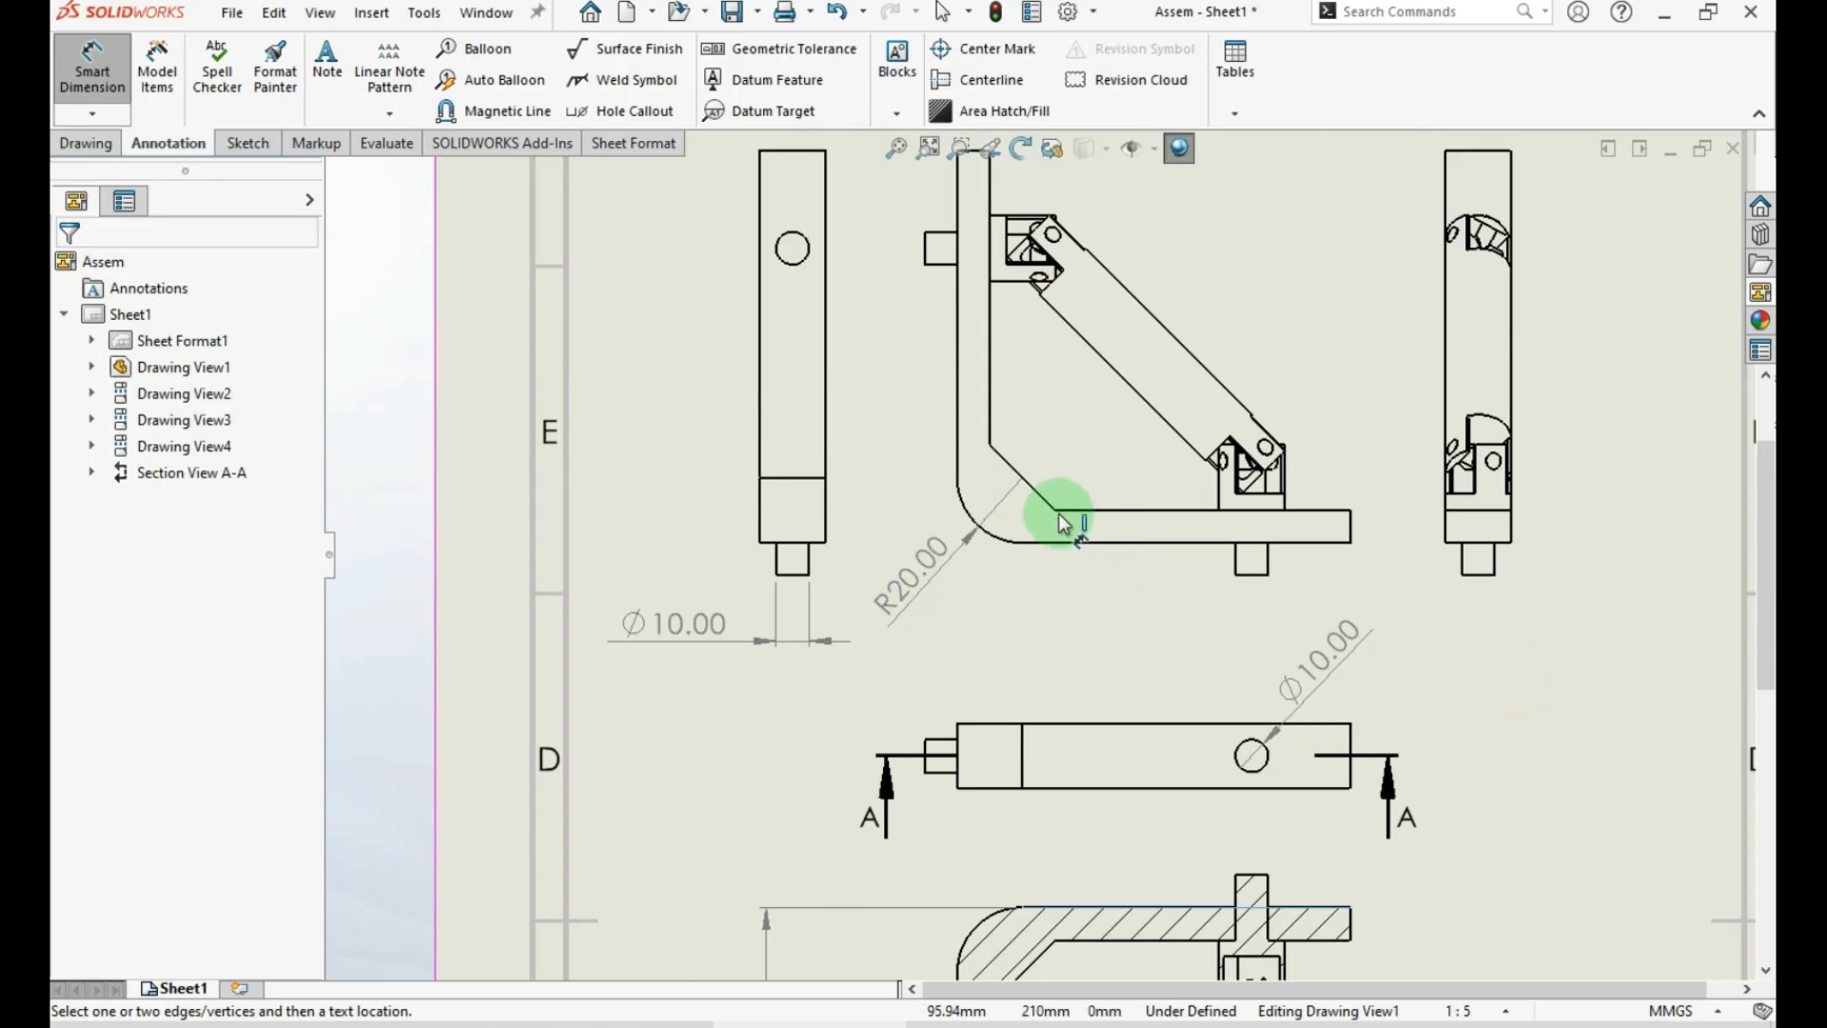
Dimension the vertical and horizontal extents of the bracket's sloped inner corner edge in the main view
click(991, 444)
click(1054, 510)
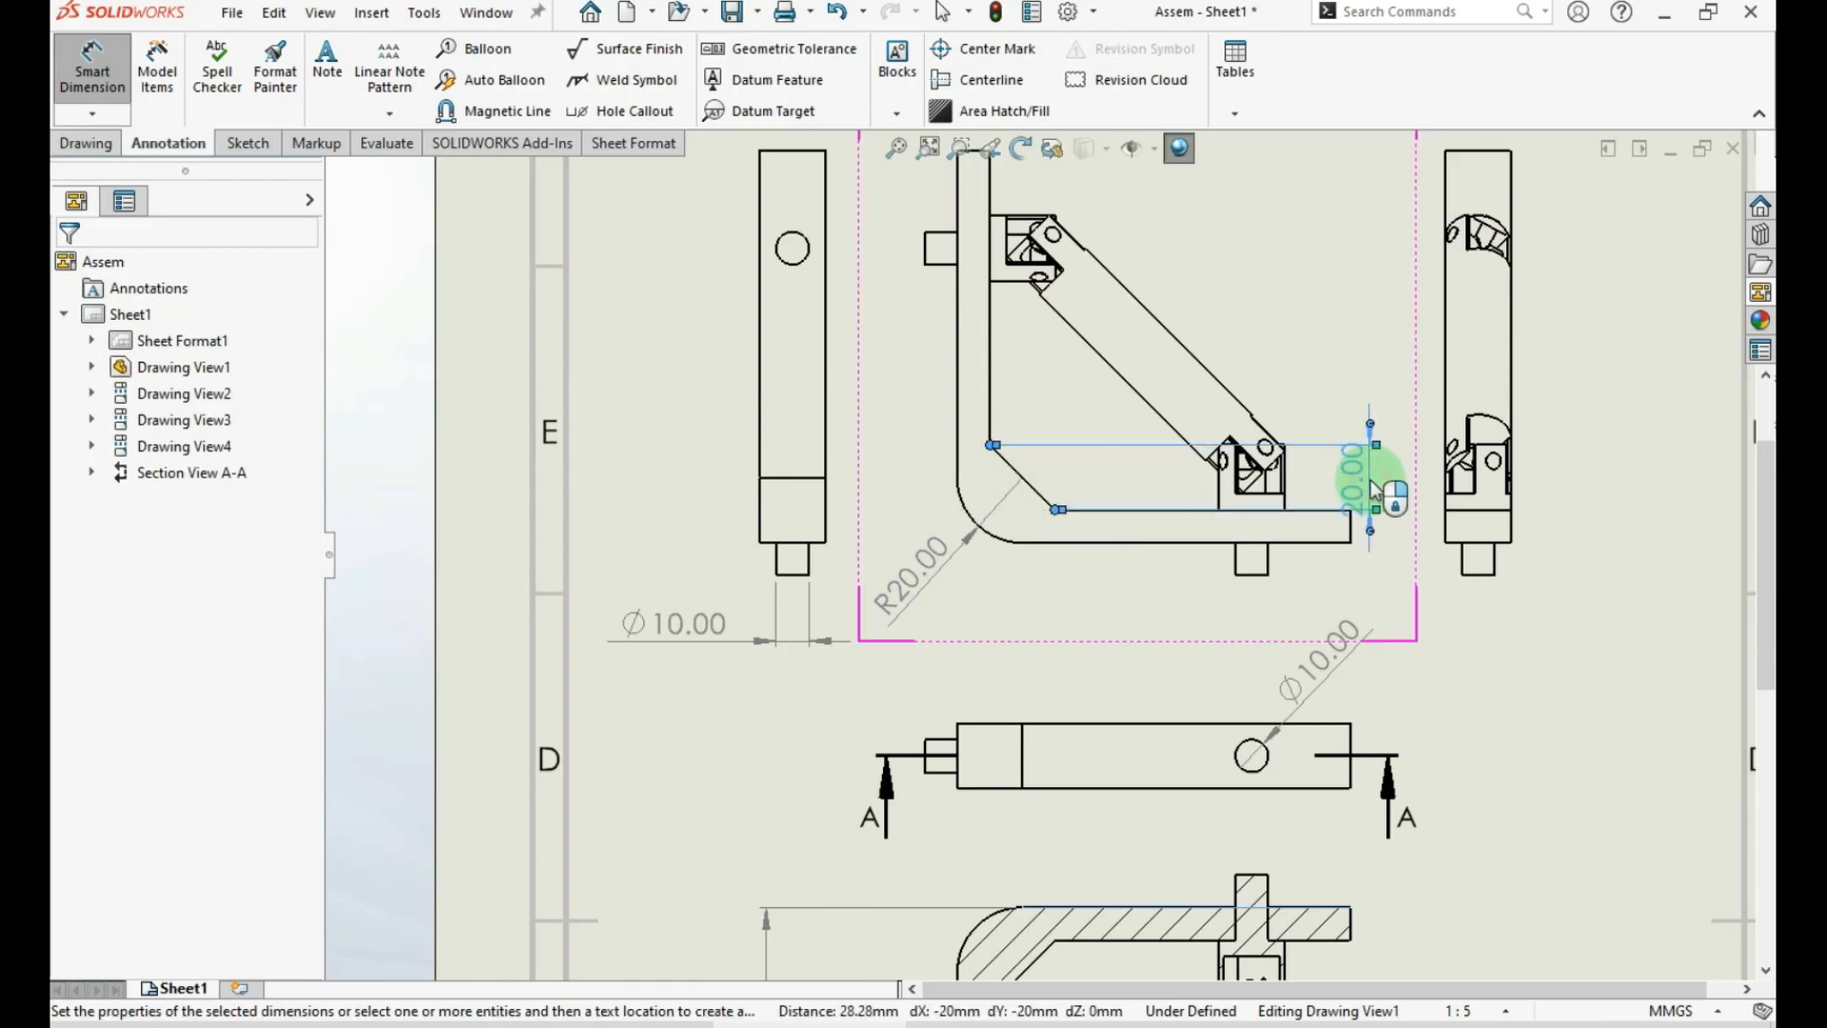
click(1379, 484)
click(991, 445)
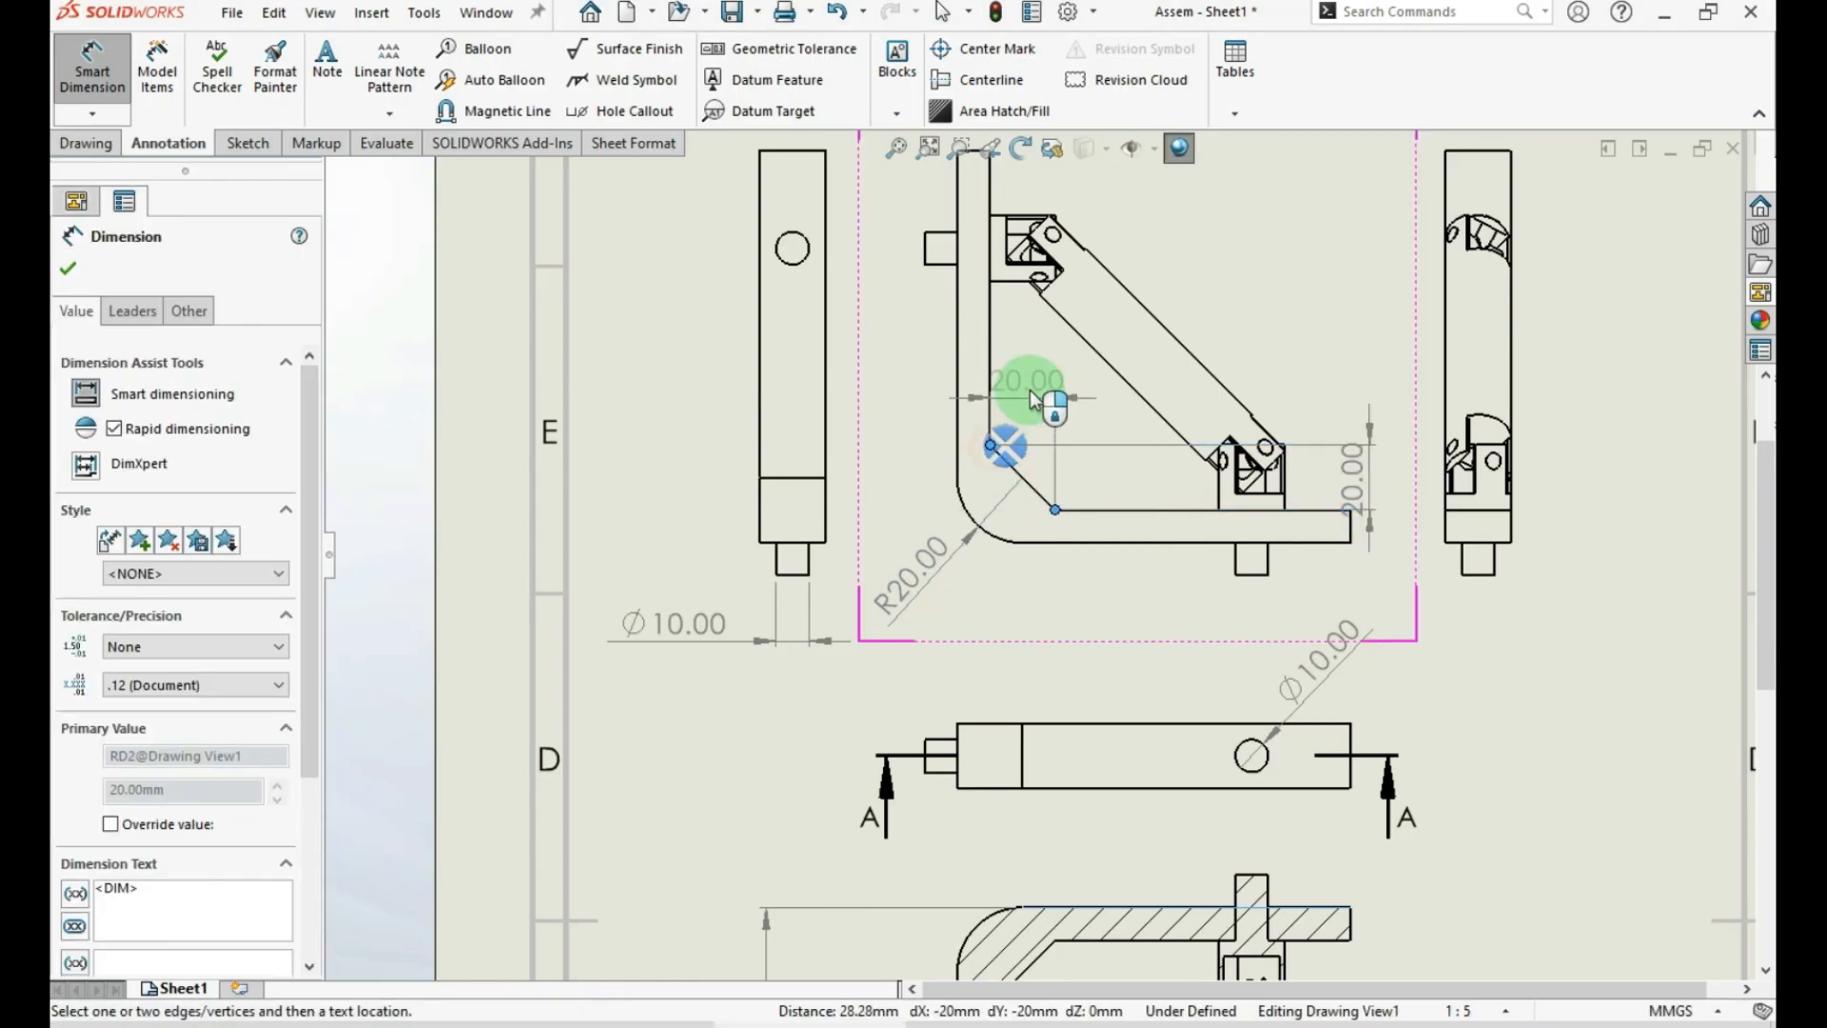
click(1032, 393)
Move the sloped edge's vertical dimension outside the bracket's upright leg and its horizontal dimension below the main view
scroll(1055, 428, up, 1)
drag(1300, 594, 925, 504)
drag(1026, 507, 1126, 684)
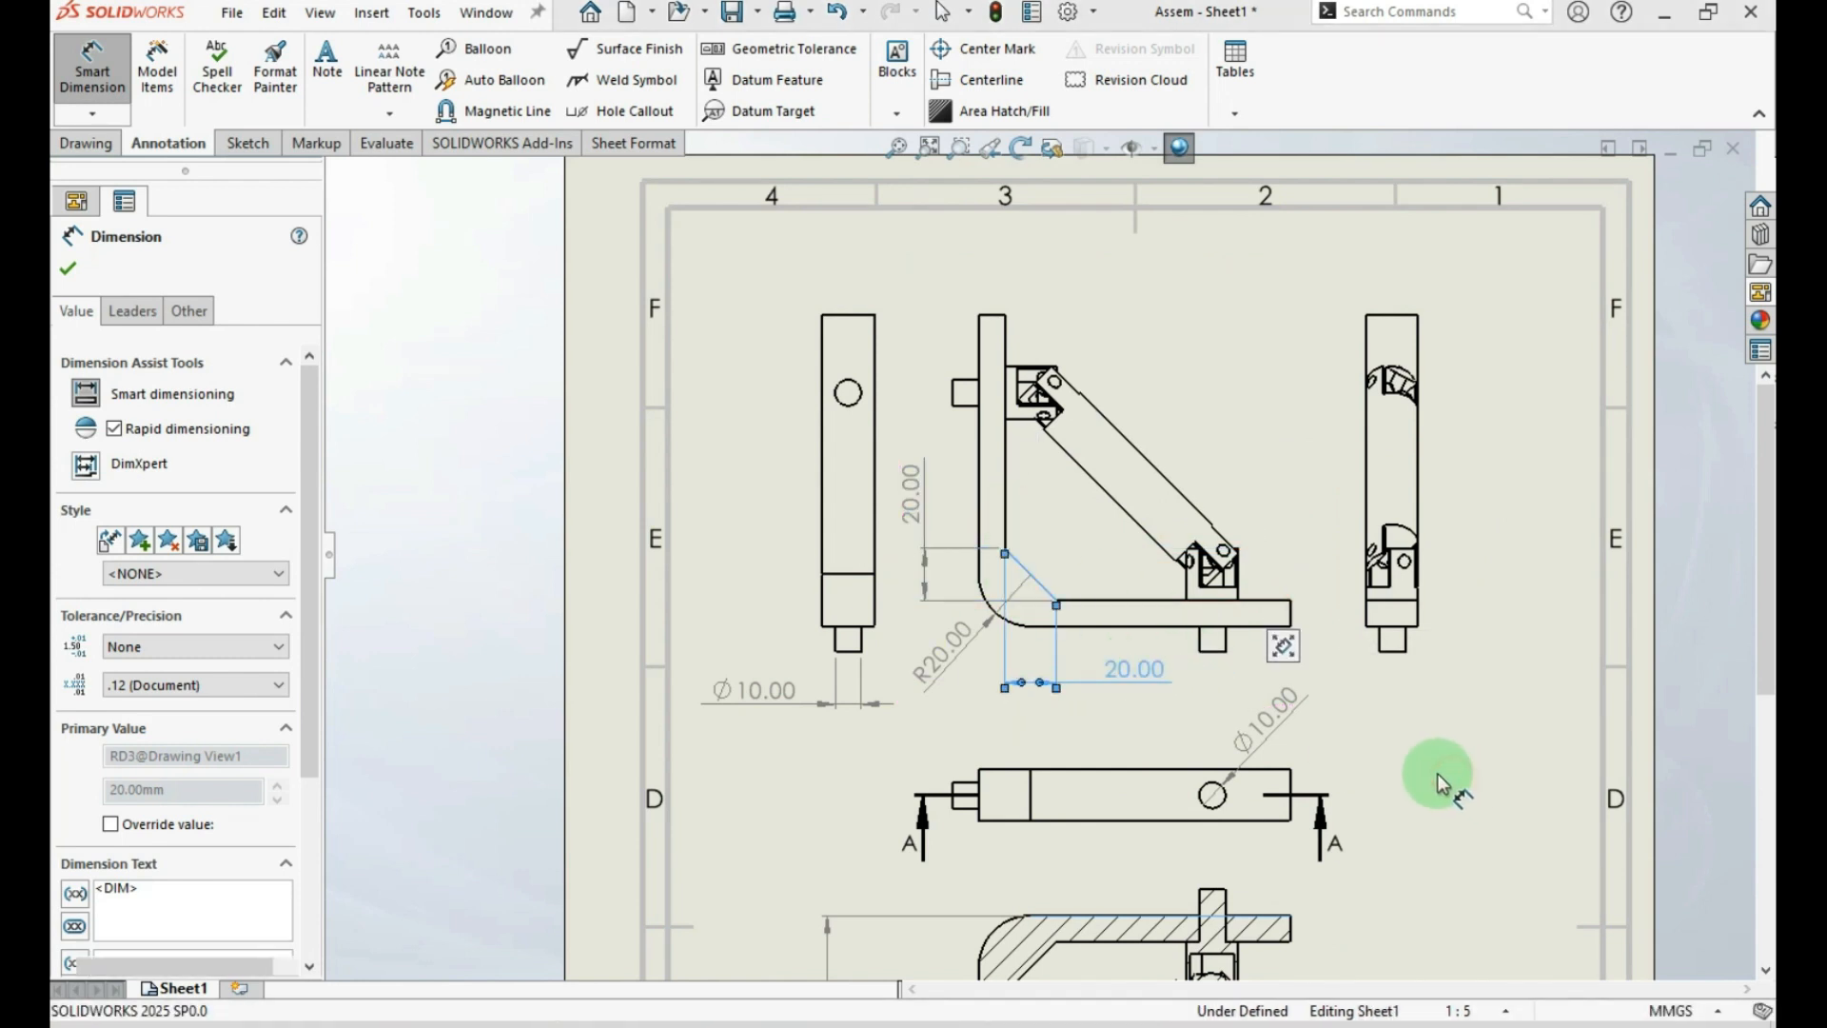
click(1441, 785)
Save the drawing as Assem.SLDDRW in the A Simple Example folder
scroll(1409, 824, up, 7)
scroll(1323, 839, down, 1)
scroll(1223, 850, down, 1)
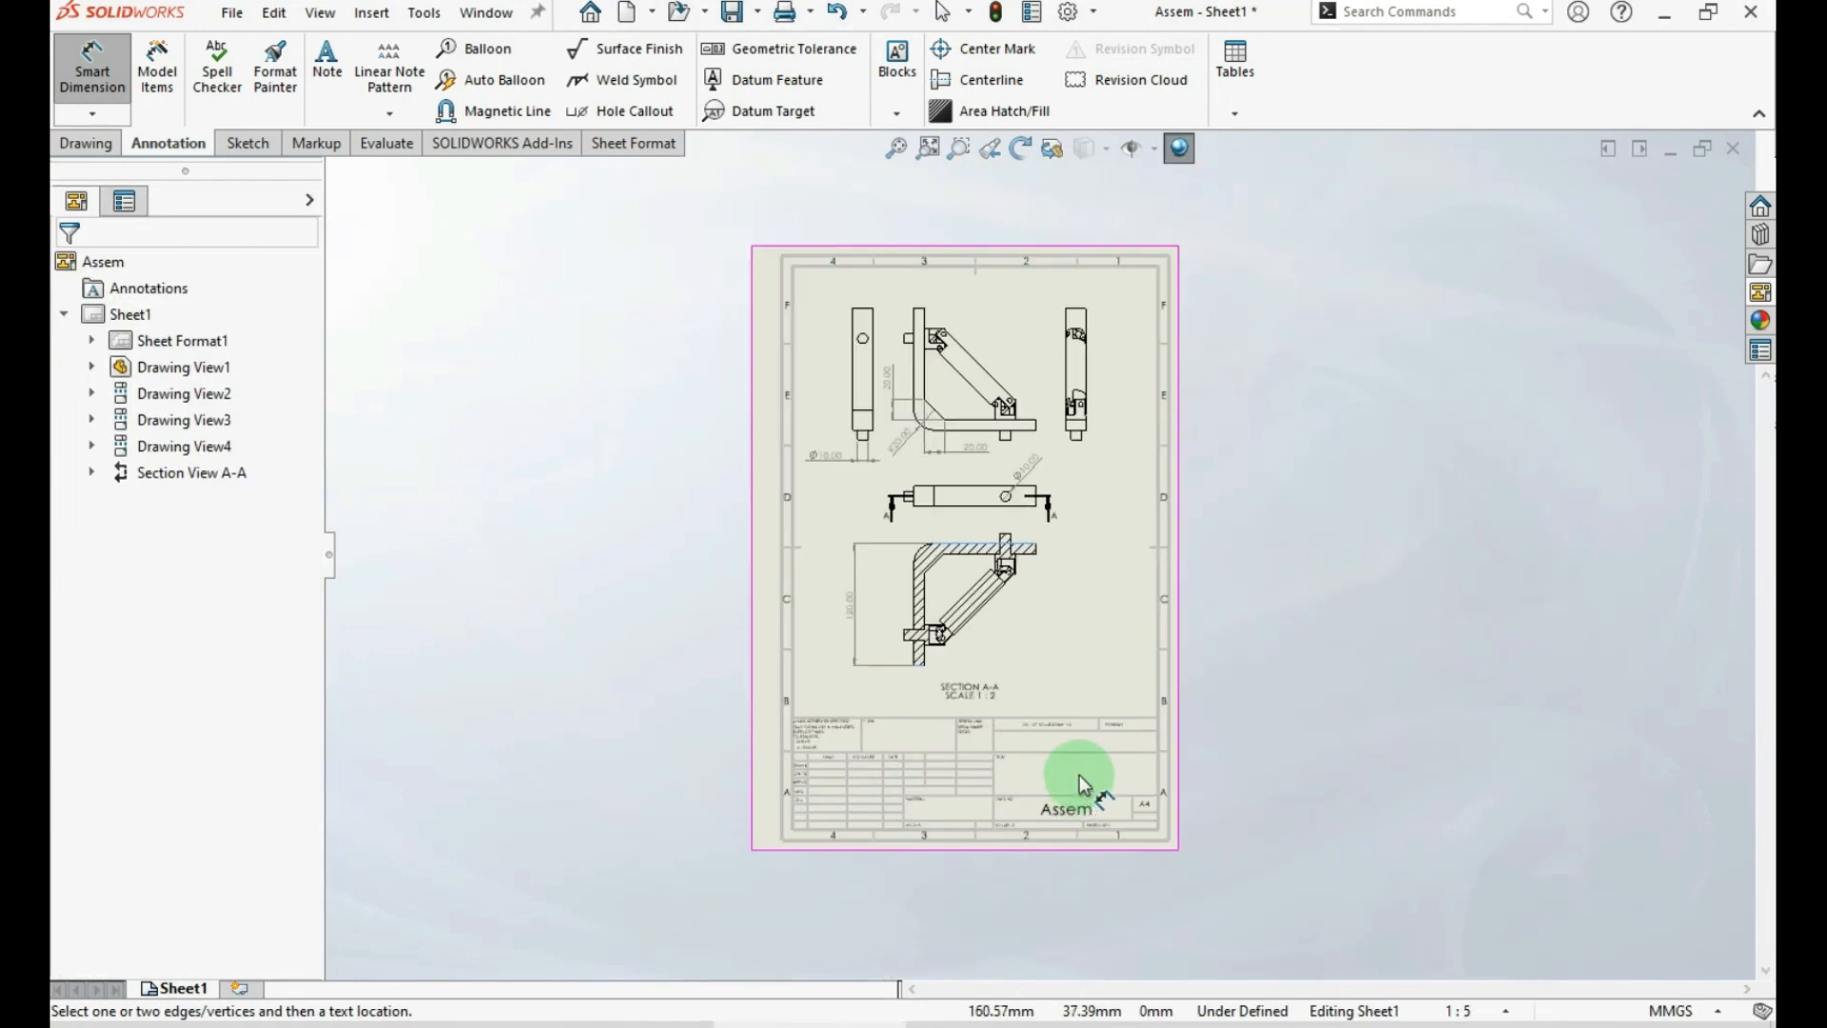
scroll(940, 233, down, 2)
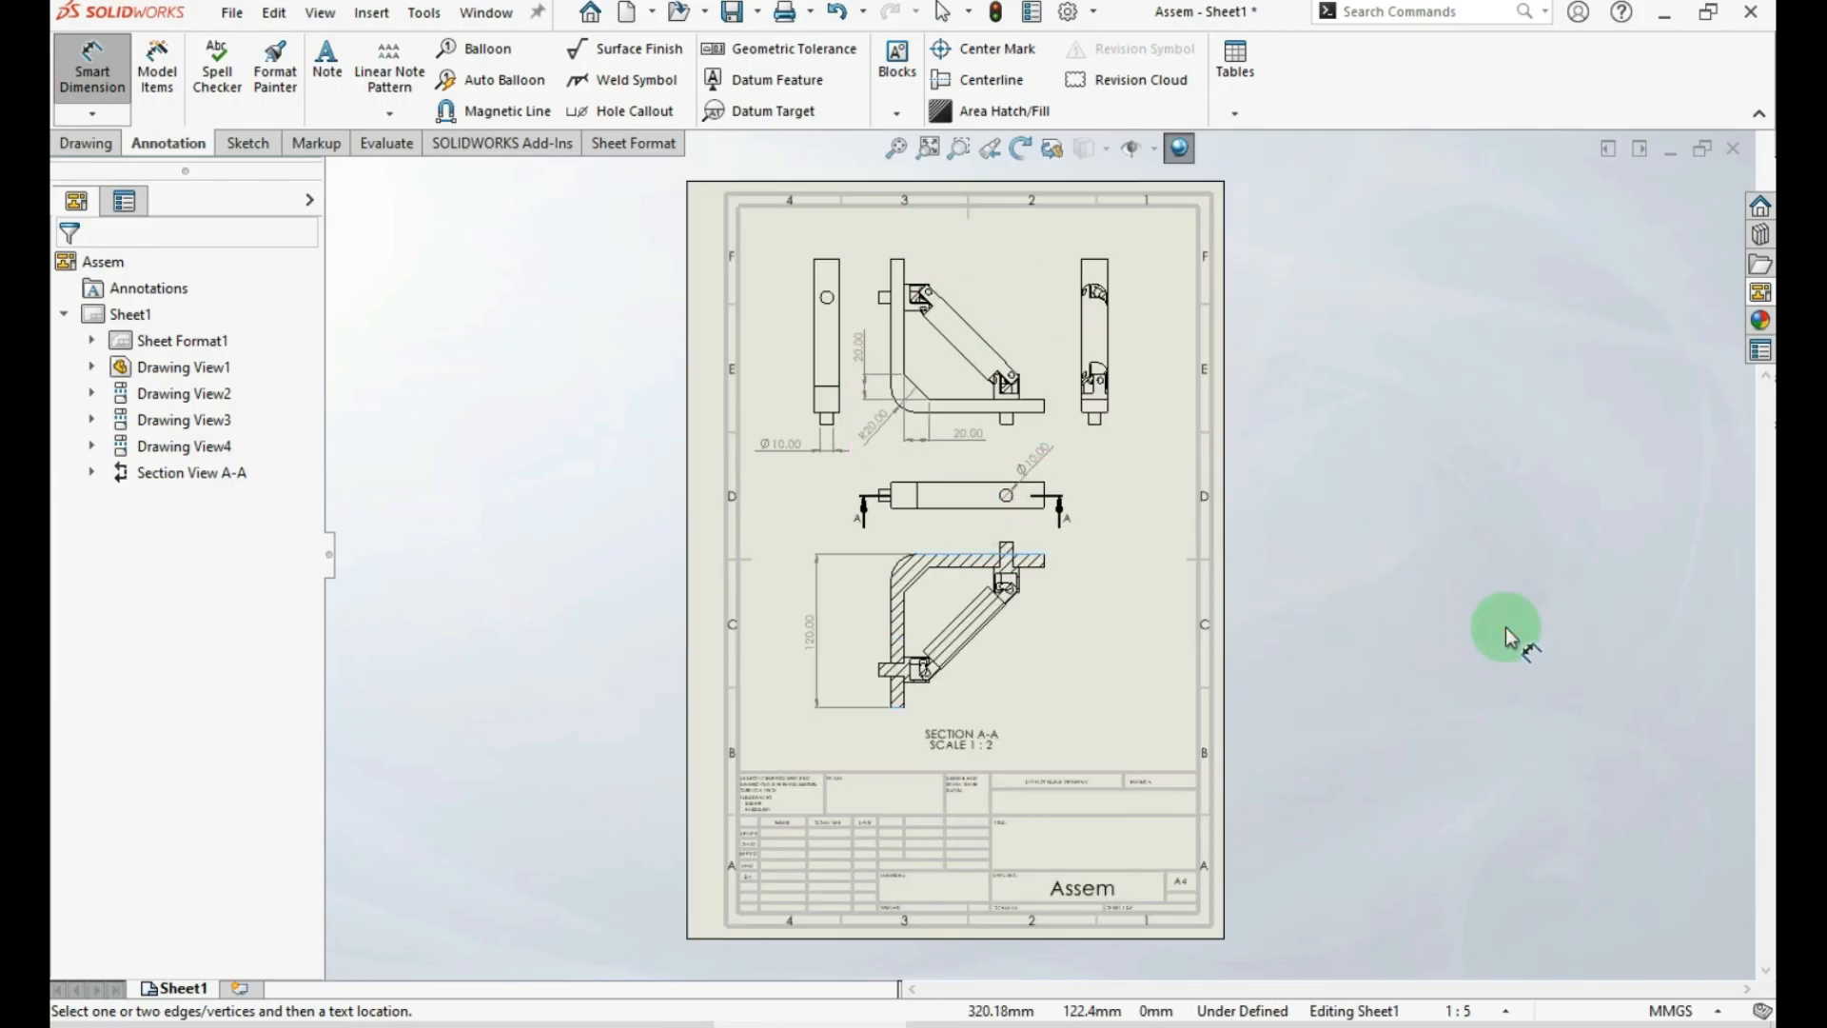
key(ctrl+s)
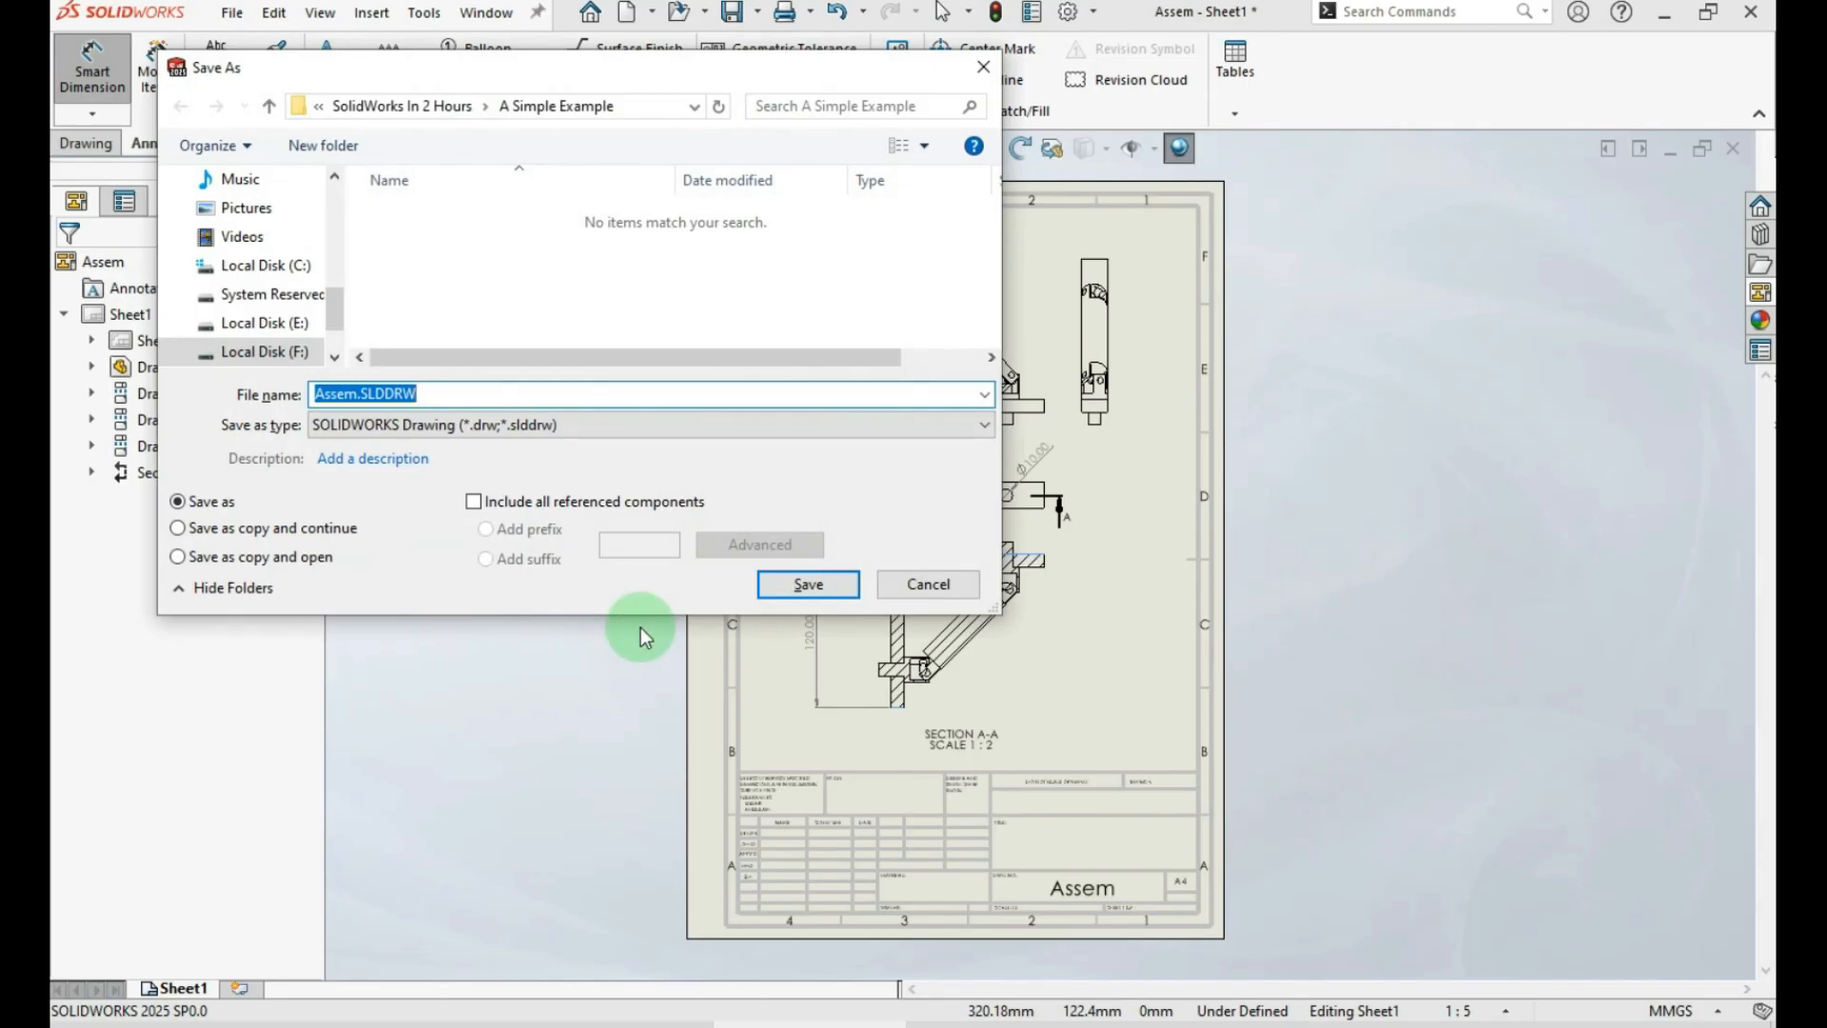
click(808, 584)
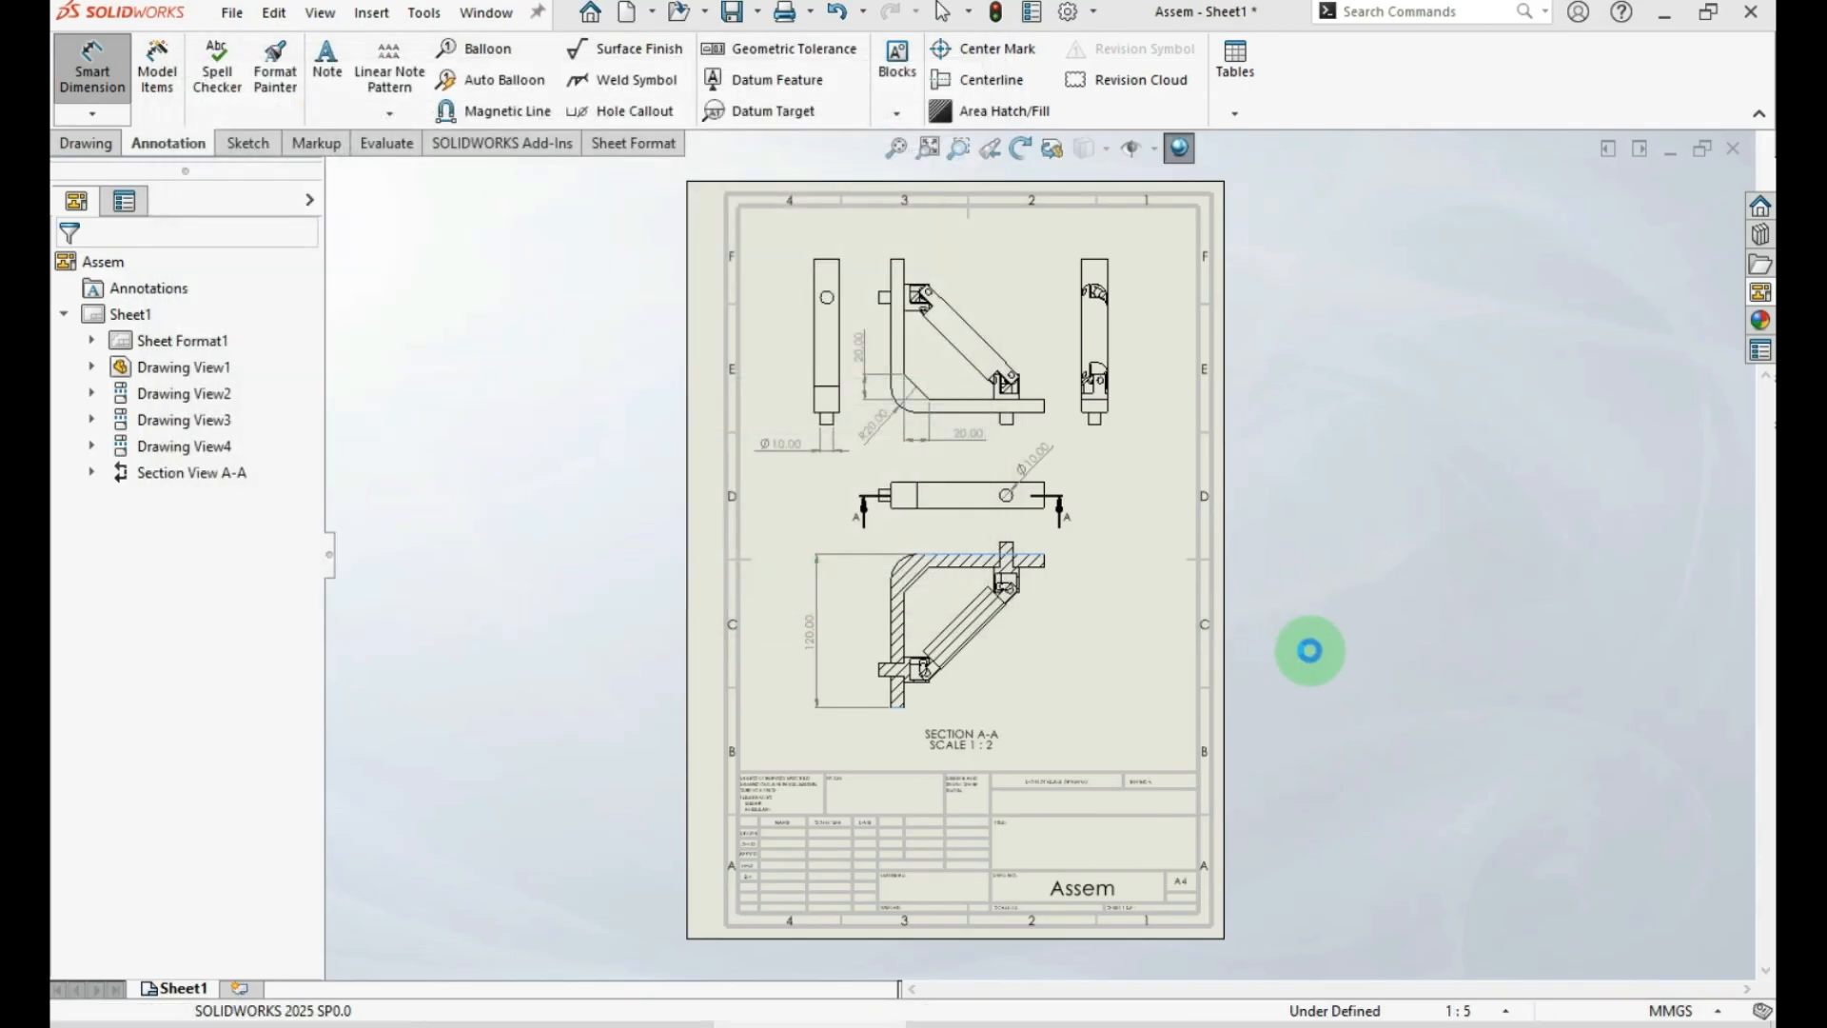